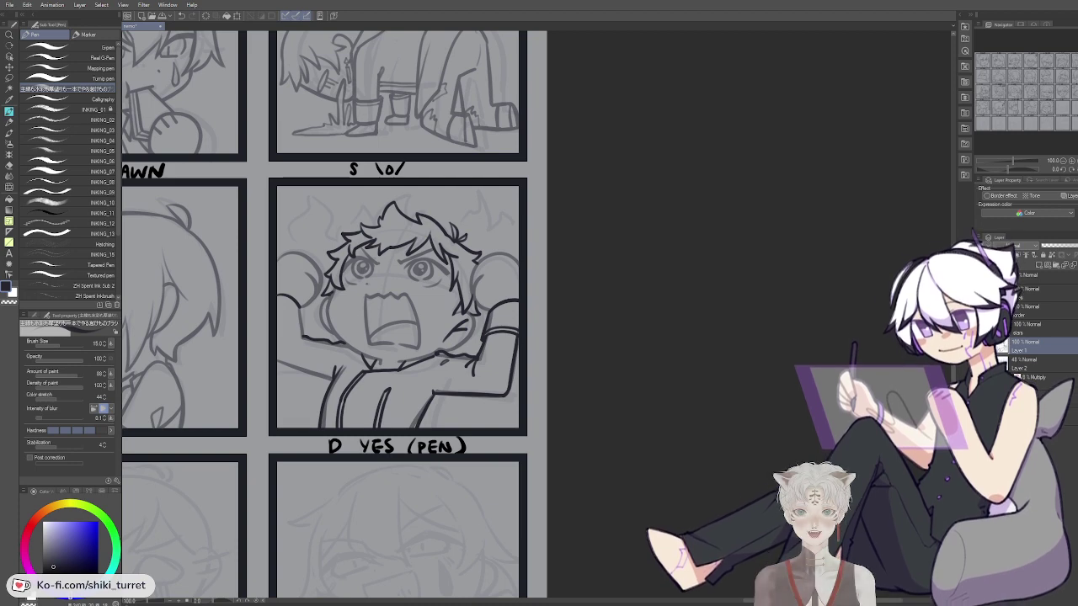
Ink the raised left-hand arm and sleeve lines of the shouting character in the "D YES (PEN)" panel
{"action": "key", "text": "ctrl+z"}
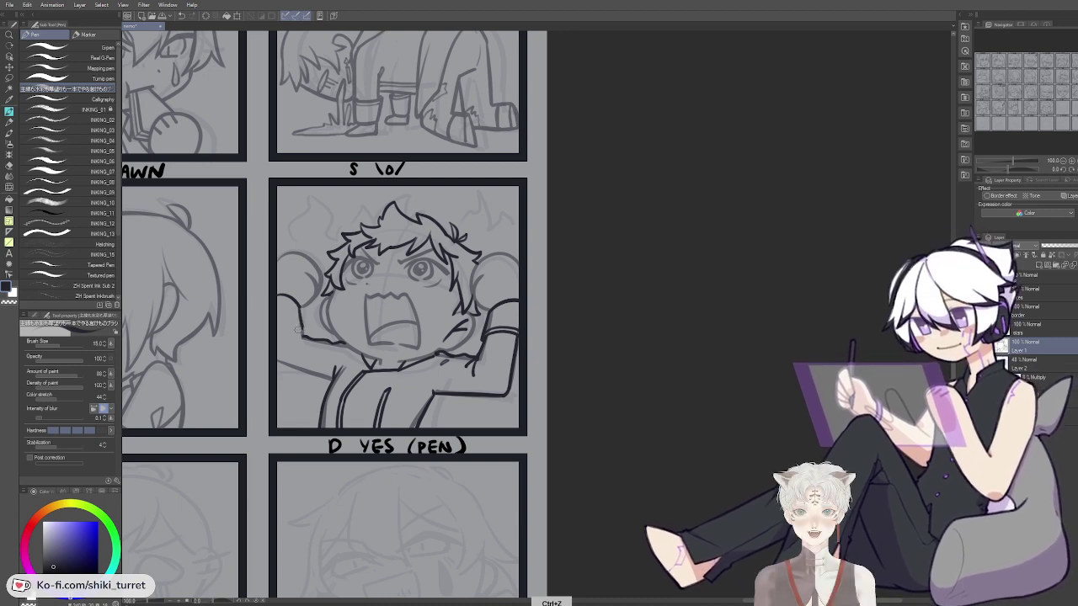
{"action": "key", "text": "ctrl+z"}
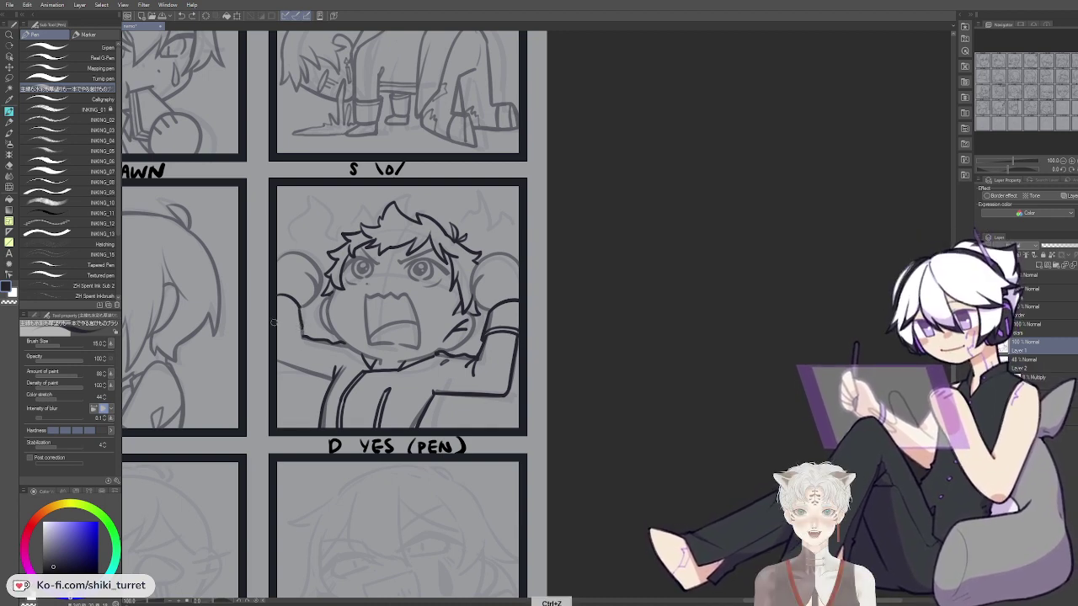
{"action": "left_click_drag", "start_coordinate": [295, 327], "coordinate": [154, 377]}
{"action": "key", "text": "ctrl+z"}
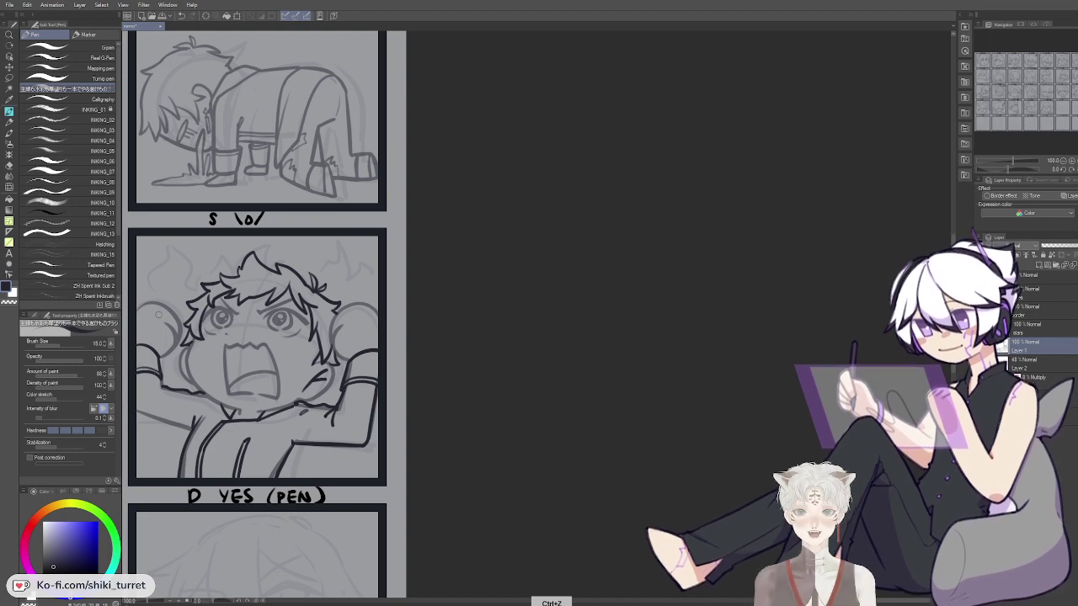
{"action": "left_click_drag", "start_coordinate": [160, 387], "coordinate": [217, 368]}
{"action": "left_click_drag", "start_coordinate": [384, 328], "coordinate": [341, 328]}
{"action": "left_click_drag", "start_coordinate": [524, 311], "coordinate": [599, 268]}
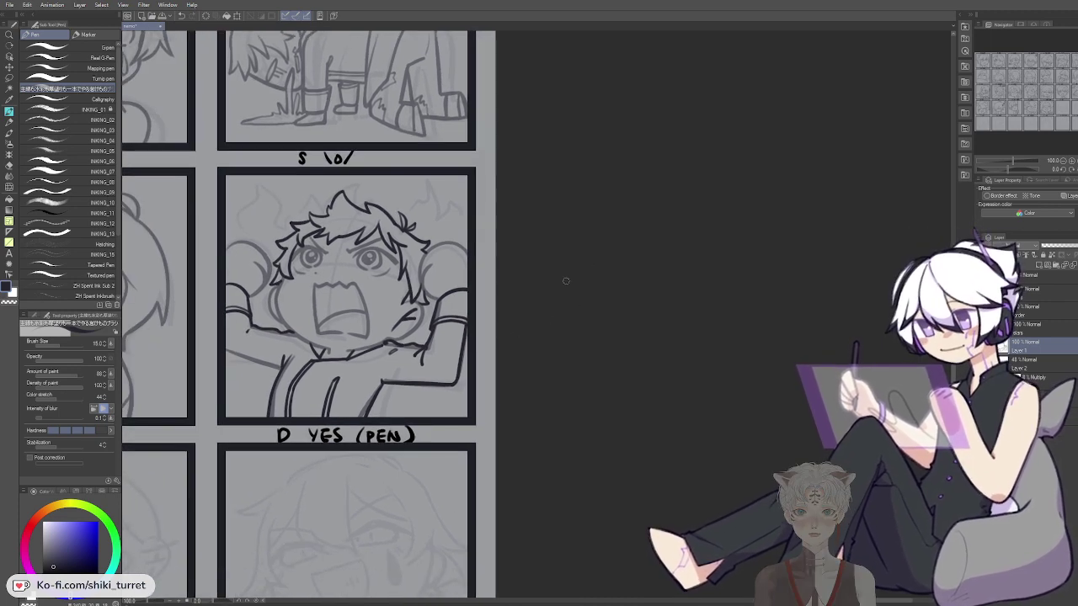
{"action": "mouse_move", "coordinate": [482, 131]}
{"action": "left_mouse_down"}
{"action": "mouse_move", "coordinate": [541, 139]}
{"action": "mouse_move", "coordinate": [450, 164]}
{"action": "mouse_move", "coordinate": [474, 210]}
{"action": "mouse_move", "coordinate": [555, 196]}
{"action": "left_mouse_up"}
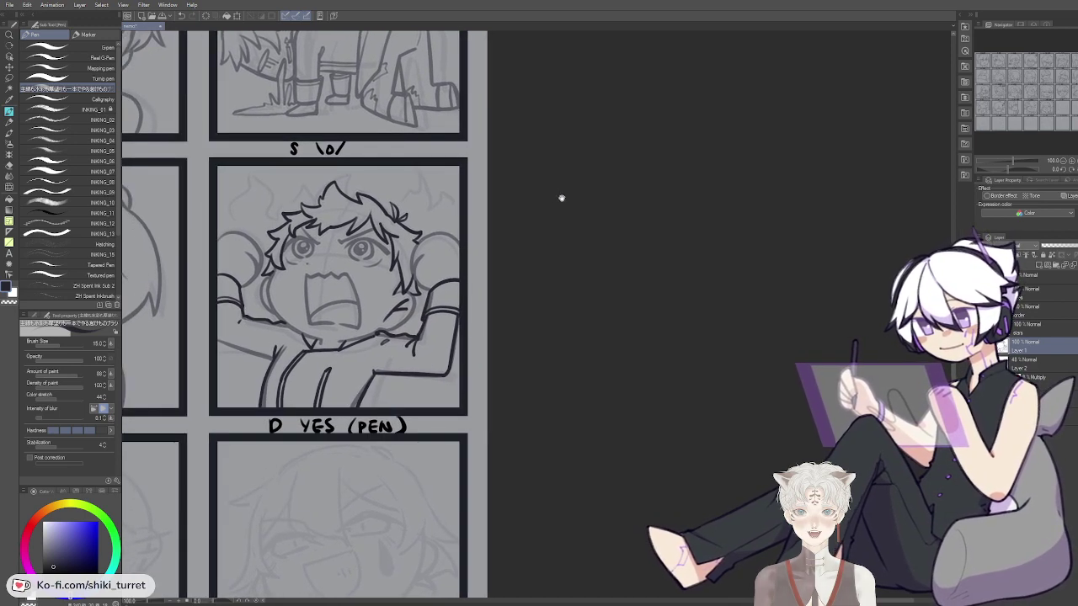
Raise the opacity of Layer 2 to 100% and save the illustration
{"action": "left_click", "coordinate": [1054, 362]}
{"action": "key", "text": "e"}
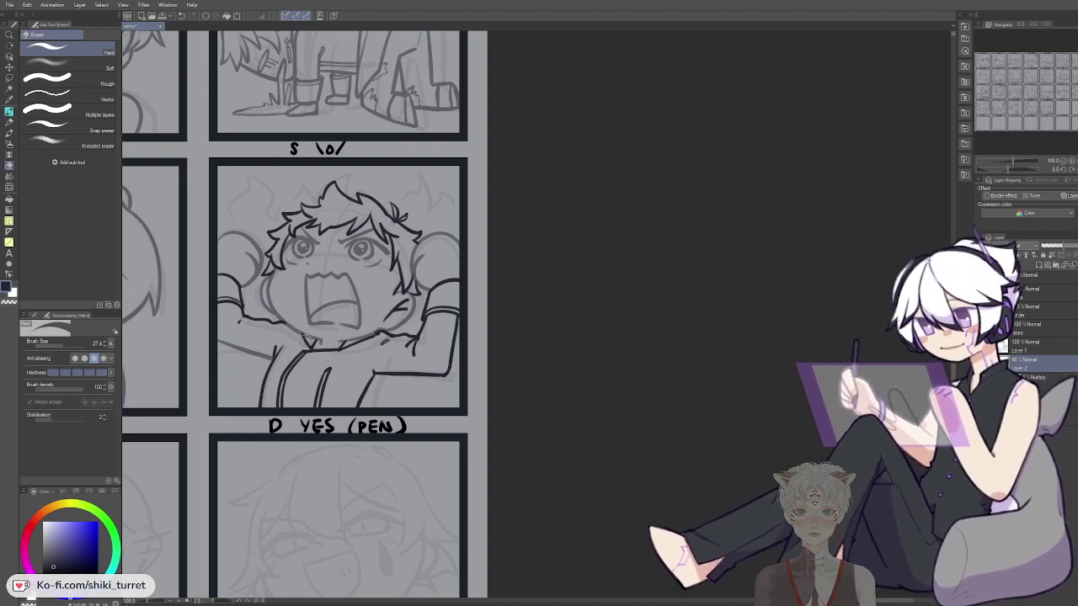
{"action": "mouse_move", "coordinate": [487, 211]}
{"action": "left_mouse_down"}
{"action": "mouse_move", "coordinate": [533, 228]}
{"action": "mouse_move", "coordinate": [513, 238]}
{"action": "left_mouse_up"}
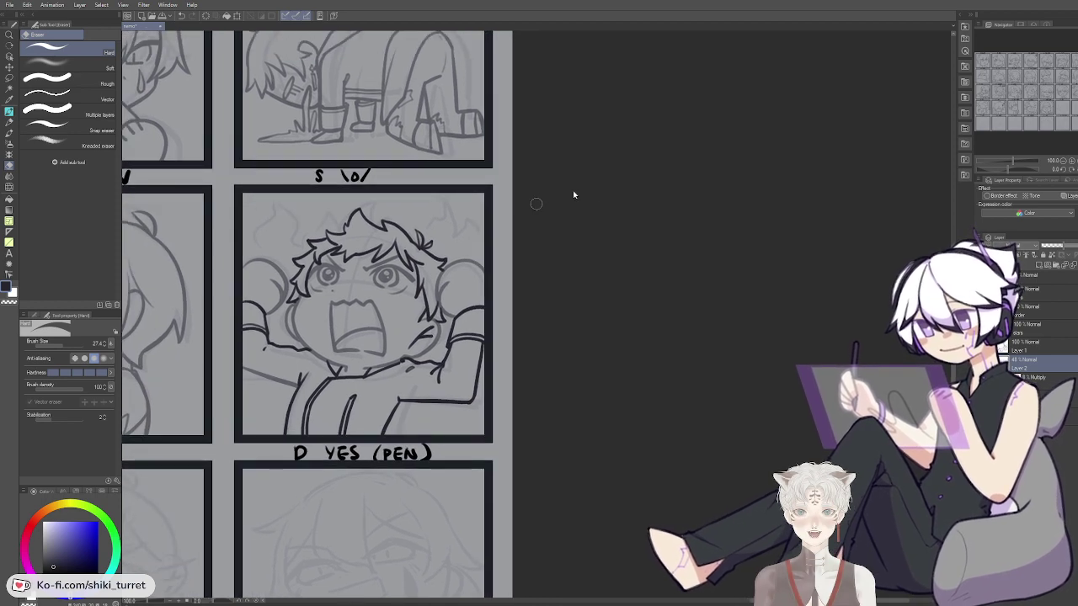
{"action": "left_click_drag", "start_coordinate": [1064, 245], "coordinate": [1077, 245]}
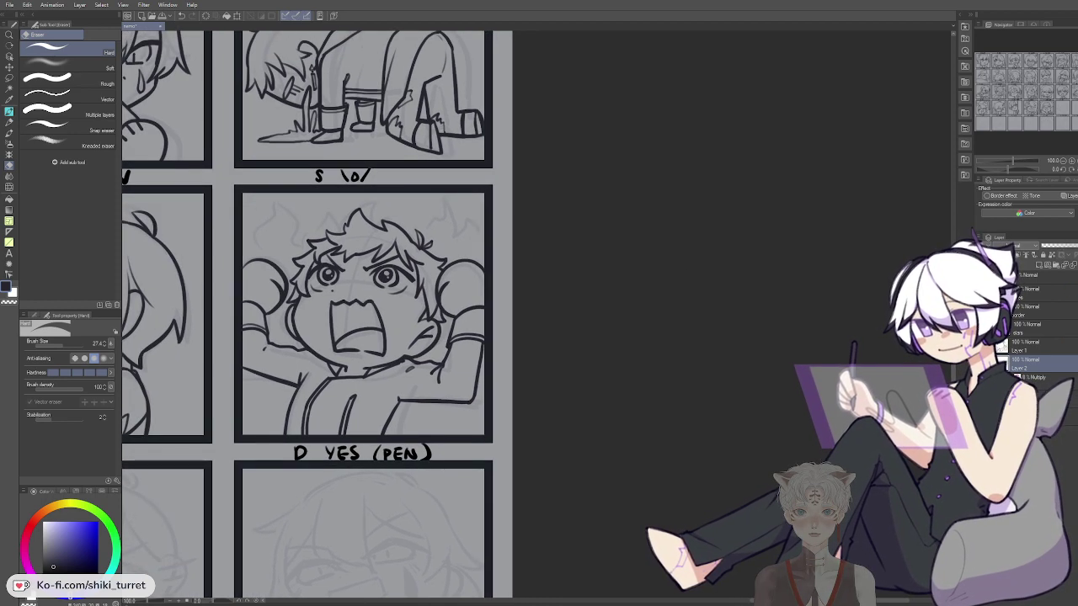
{"action": "left_click_drag", "start_coordinate": [513, 344], "coordinate": [609, 320]}
{"action": "key", "text": "ctrl+s"}
{"action": "left_click_drag", "start_coordinate": [658, 359], "coordinate": [674, 350]}
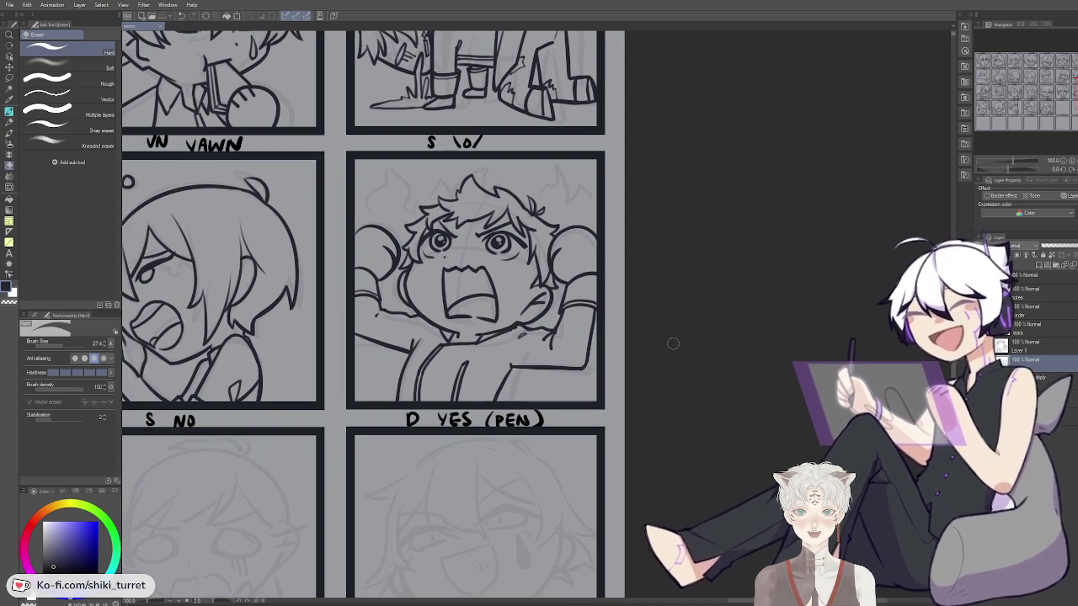
{"action": "left_click_drag", "start_coordinate": [744, 296], "coordinate": [730, 305]}
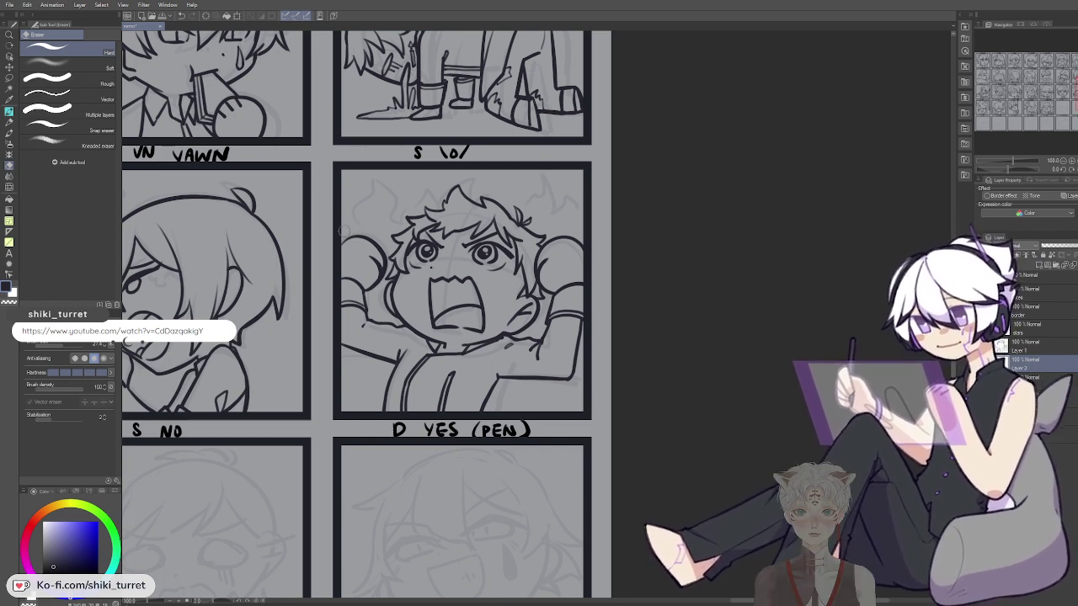
Ink the flame outline rising behind the left-hand fist of the shouting character with the pen
{"action": "key", "text": "p"}
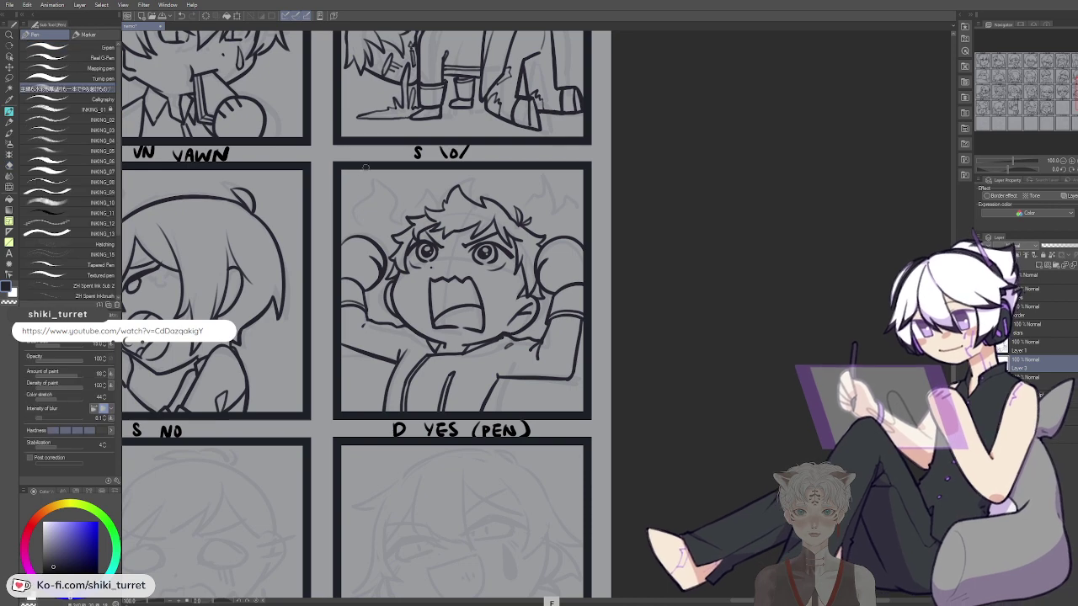
{"action": "key", "text": "ctrl+z"}
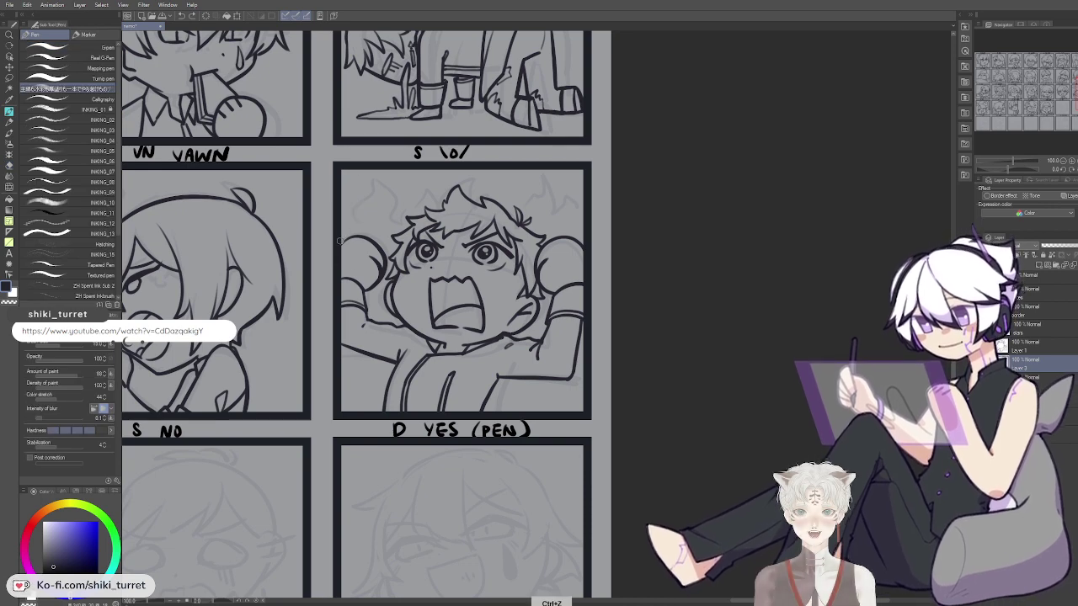
{"action": "key", "text": "ctrl+z"}
{"action": "mouse_move", "coordinate": [356, 212]}
{"action": "left_mouse_down"}
{"action": "mouse_move", "coordinate": [340, 241]}
{"action": "mouse_move", "coordinate": [361, 208]}
{"action": "mouse_move", "coordinate": [371, 235]}
{"action": "left_mouse_up"}
{"action": "key", "text": "ctrl+z"}
{"action": "key", "text": "ctrl+z"}
{"action": "key", "text": "ctrl+z"}
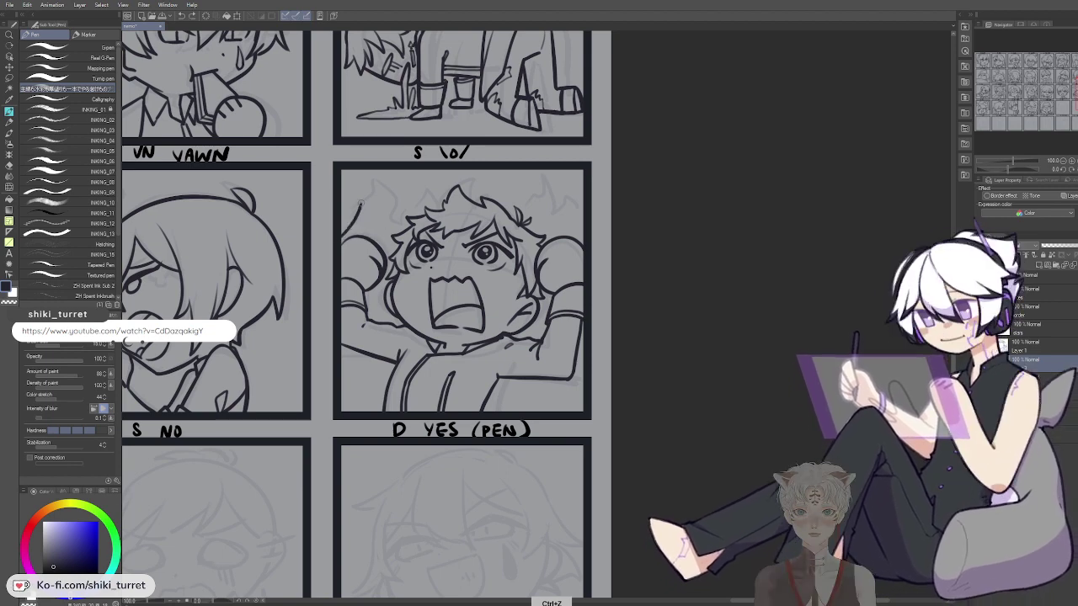
{"action": "key", "text": "ctrl+z"}
{"action": "mouse_move", "coordinate": [366, 234]}
{"action": "left_mouse_down"}
{"action": "mouse_move", "coordinate": [368, 208]}
{"action": "mouse_move", "coordinate": [378, 238]}
{"action": "mouse_move", "coordinate": [374, 203]}
{"action": "mouse_move", "coordinate": [382, 230]}
{"action": "mouse_move", "coordinate": [400, 219]}
{"action": "mouse_move", "coordinate": [406, 232]}
{"action": "left_mouse_up"}
{"action": "key", "text": "ctrl+z"}
{"action": "key", "text": "ctrl+z"}
{"action": "key", "text": "ctrl+z"}
{"action": "key", "text": "ctrl+z"}
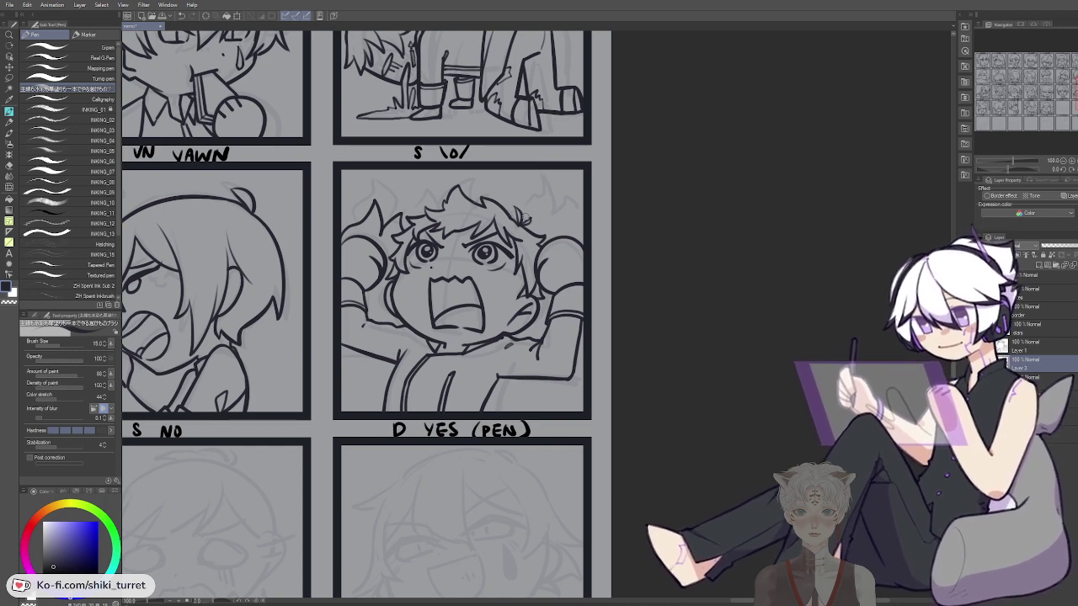
Ink the matching flame outline behind the right-hand fist of the shouting character
{"action": "key", "text": "ctrl+z"}
{"action": "key", "text": "ctrl+z"}
{"action": "mouse_move", "coordinate": [536, 198]}
{"action": "left_mouse_down"}
{"action": "mouse_move", "coordinate": [540, 222]}
{"action": "mouse_move", "coordinate": [552, 180]}
{"action": "mouse_move", "coordinate": [569, 227]}
{"action": "left_mouse_up"}
{"action": "key", "text": "ctrl+z"}
{"action": "key", "text": "ctrl+z"}
{"action": "key", "text": "ctrl+z"}
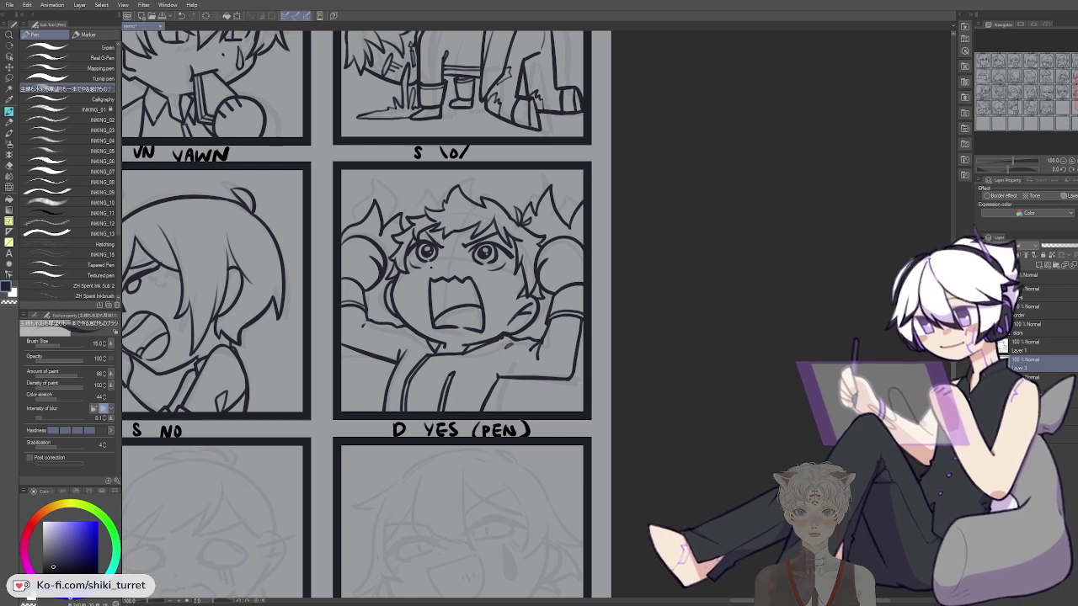
Save the illustration and merge Layer 1 down into Layer 2
{"action": "left_click_drag", "start_coordinate": [619, 182], "coordinate": [579, 184]}
{"action": "key", "text": "ctrl+s"}
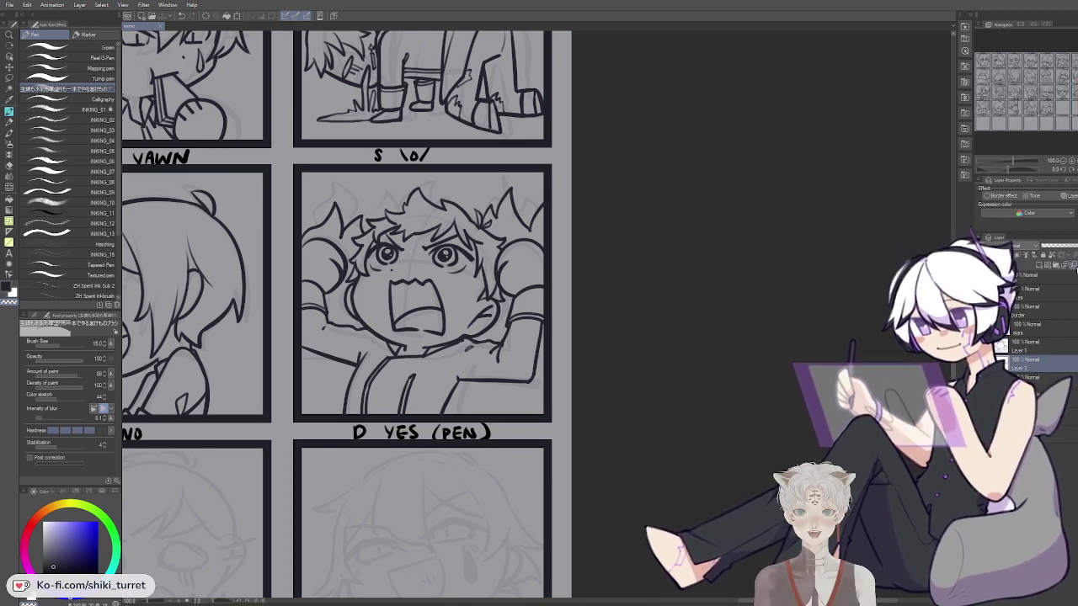
{"action": "left_click", "coordinate": [1036, 348]}
{"action": "left_click", "coordinate": [1073, 267]}
{"action": "left_click", "coordinate": [1073, 267]}
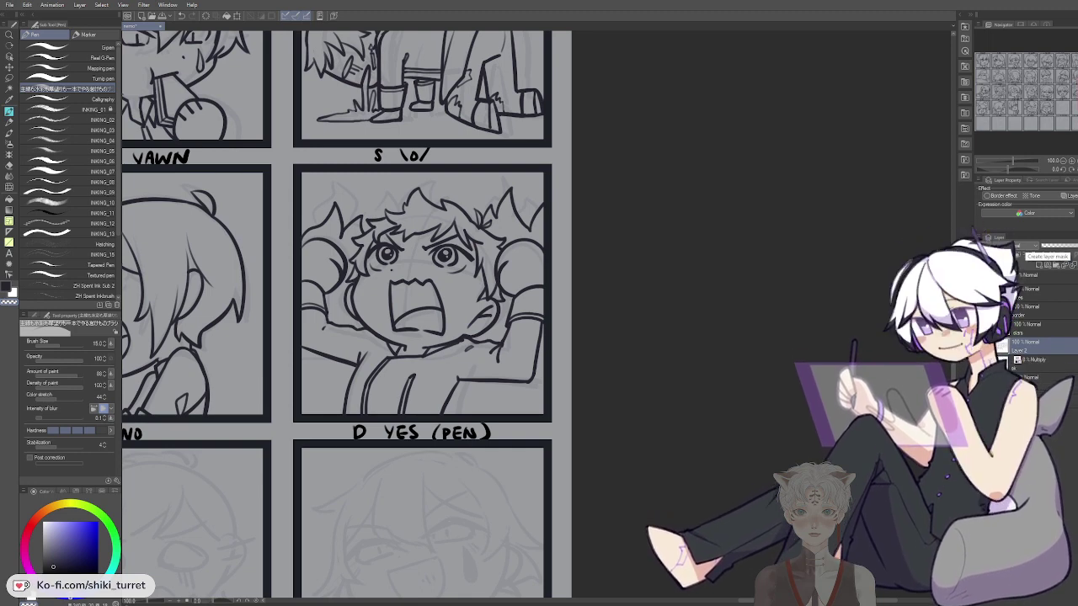
Ink the curved left edge of the central bang on the character in the "T CALM DOWN" panel
{"action": "key", "text": "space"}
{"action": "left_click_drag", "start_coordinate": [762, 422], "coordinate": [726, 232]}
{"action": "key", "text": "ctrl+z"}
{"action": "left_click_drag", "start_coordinate": [364, 329], "coordinate": [380, 366]}
{"action": "key", "text": "c"}
{"action": "key", "text": "ctrl+z"}
{"action": "key", "text": "ctrl+z"}
{"action": "mouse_move", "coordinate": [400, 208]}
{"action": "left_mouse_down"}
{"action": "mouse_move", "coordinate": [391, 275]}
{"action": "mouse_move", "coordinate": [392, 226]}
{"action": "left_mouse_up"}
{"action": "key", "text": "ctrl+z"}
{"action": "left_click_drag", "start_coordinate": [389, 274], "coordinate": [394, 282]}
{"action": "key", "text": "ctrl+z"}
{"action": "key", "text": "ctrl+z"}
{"action": "mouse_move", "coordinate": [399, 214]}
{"action": "left_mouse_down"}
{"action": "mouse_move", "coordinate": [410, 286]}
{"action": "mouse_move", "coordinate": [386, 265]}
{"action": "mouse_move", "coordinate": [421, 292]}
{"action": "mouse_move", "coordinate": [388, 270]}
{"action": "mouse_move", "coordinate": [418, 290]}
{"action": "mouse_move", "coordinate": [389, 276]}
{"action": "mouse_move", "coordinate": [416, 286]}
{"action": "mouse_move", "coordinate": [399, 287]}
{"action": "mouse_move", "coordinate": [390, 265]}
{"action": "mouse_move", "coordinate": [423, 293]}
{"action": "mouse_move", "coordinate": [386, 269]}
{"action": "mouse_move", "coordinate": [424, 294]}
{"action": "mouse_move", "coordinate": [385, 269]}
{"action": "mouse_move", "coordinate": [418, 295]}
{"action": "left_mouse_up"}
{"action": "key", "text": "ctrl+z"}
{"action": "key", "text": "ctrl+z"}
{"action": "key", "text": "c"}
{"action": "key", "text": "ctrl+z"}
{"action": "key", "text": "c"}
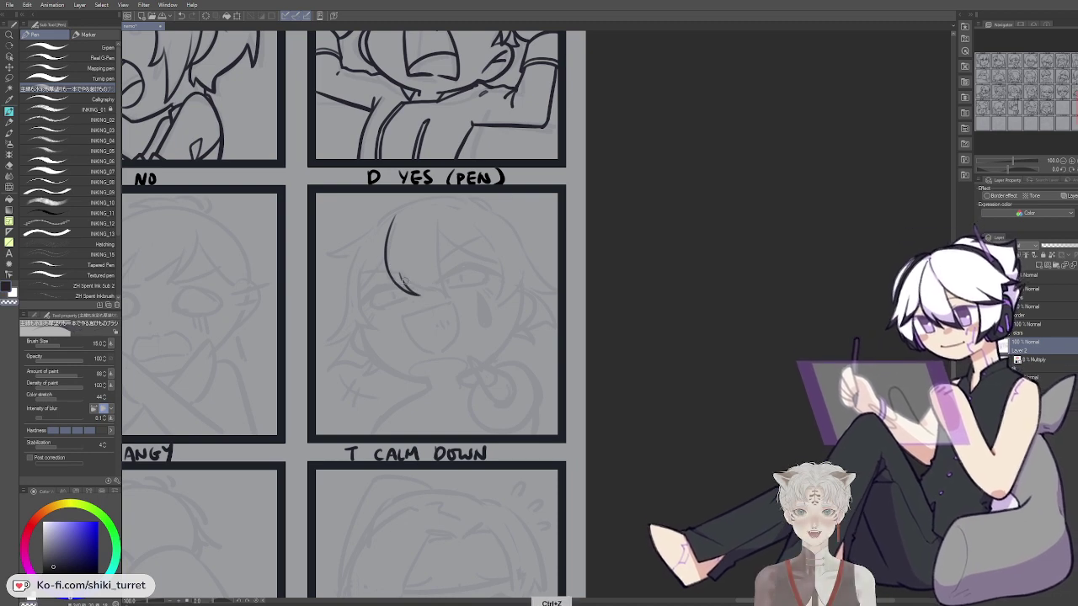
Ink the right edge and jagged tip of the central bang, cleaning up the line ends
{"action": "mouse_move", "coordinate": [399, 276]}
{"action": "left_mouse_down"}
{"action": "mouse_move", "coordinate": [455, 295]}
{"action": "mouse_move", "coordinate": [443, 293]}
{"action": "left_mouse_up"}
{"action": "key", "text": "ctrl+z"}
{"action": "key", "text": "ctrl+z"}
{"action": "key", "text": "ctrl+z"}
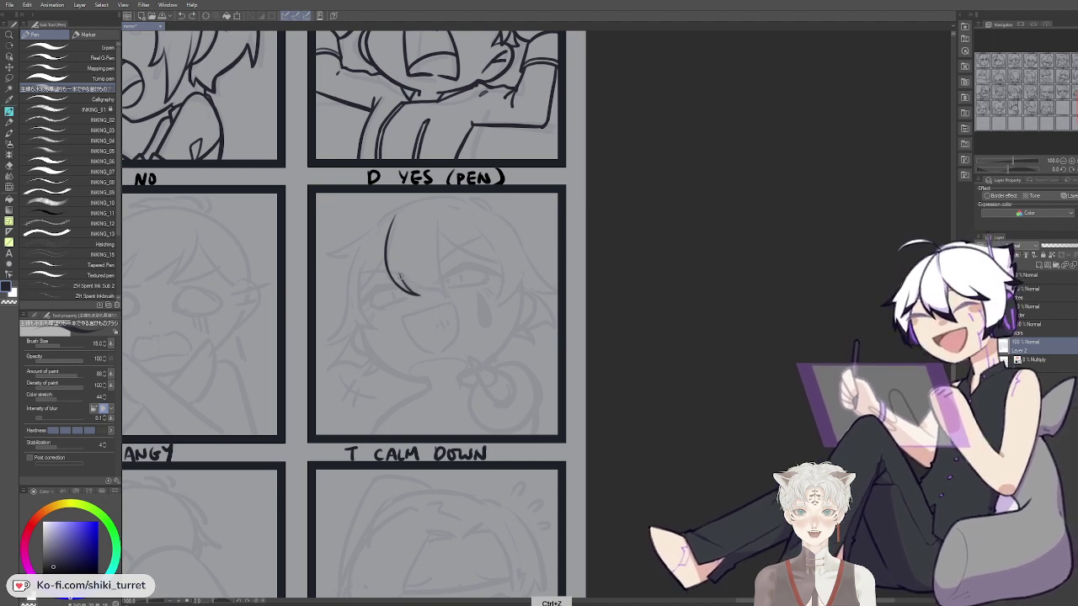
{"action": "key", "text": "ctrl+z"}
{"action": "left_click_drag", "start_coordinate": [440, 224], "coordinate": [444, 288]}
{"action": "key", "text": "ctrl+z"}
{"action": "left_click_drag", "start_coordinate": [436, 226], "coordinate": [445, 291]}
{"action": "key", "text": "ctrl+z"}
{"action": "key", "text": "ctrl+z"}
{"action": "key", "text": "ctrl+z"}
{"action": "left_click_drag", "start_coordinate": [436, 216], "coordinate": [441, 280]}
{"action": "key", "text": "ctrl+z"}
{"action": "key", "text": "ctrl+z"}
{"action": "key", "text": "ctrl+z"}
{"action": "mouse_move", "coordinate": [438, 218]}
{"action": "left_mouse_down"}
{"action": "mouse_move", "coordinate": [447, 292]}
{"action": "mouse_move", "coordinate": [421, 296]}
{"action": "left_mouse_up"}
{"action": "key", "text": "ctrl+z"}
{"action": "key", "text": "c"}
{"action": "key", "text": "c"}
{"action": "key", "text": "ctrl+z"}
{"action": "key", "text": "ctrl+z"}
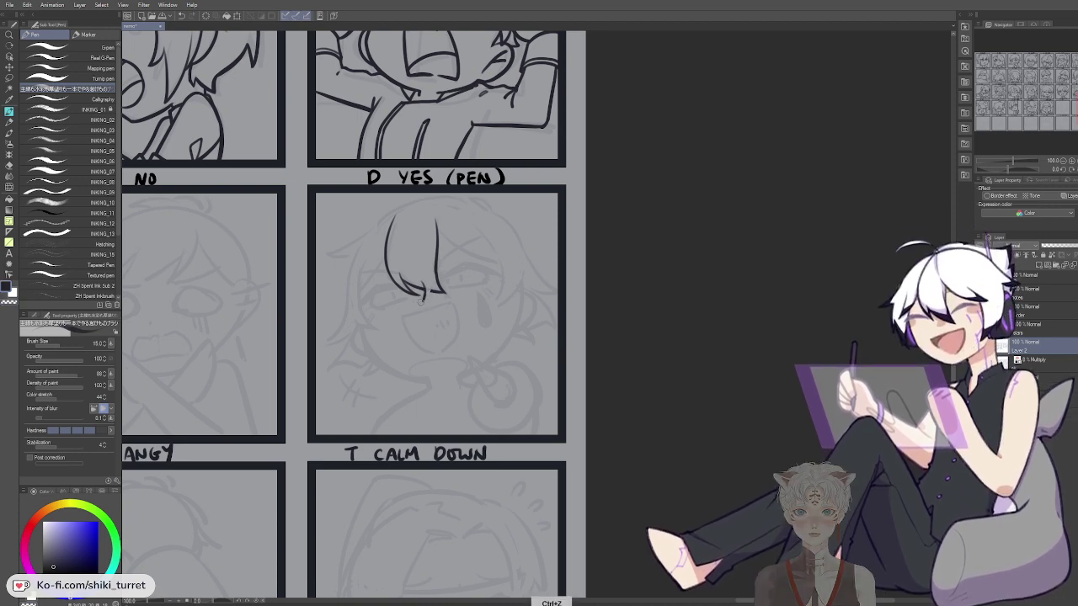
{"action": "key", "text": "space"}
{"action": "left_click_drag", "start_coordinate": [466, 209], "coordinate": [458, 192]}
{"action": "key", "text": "c"}
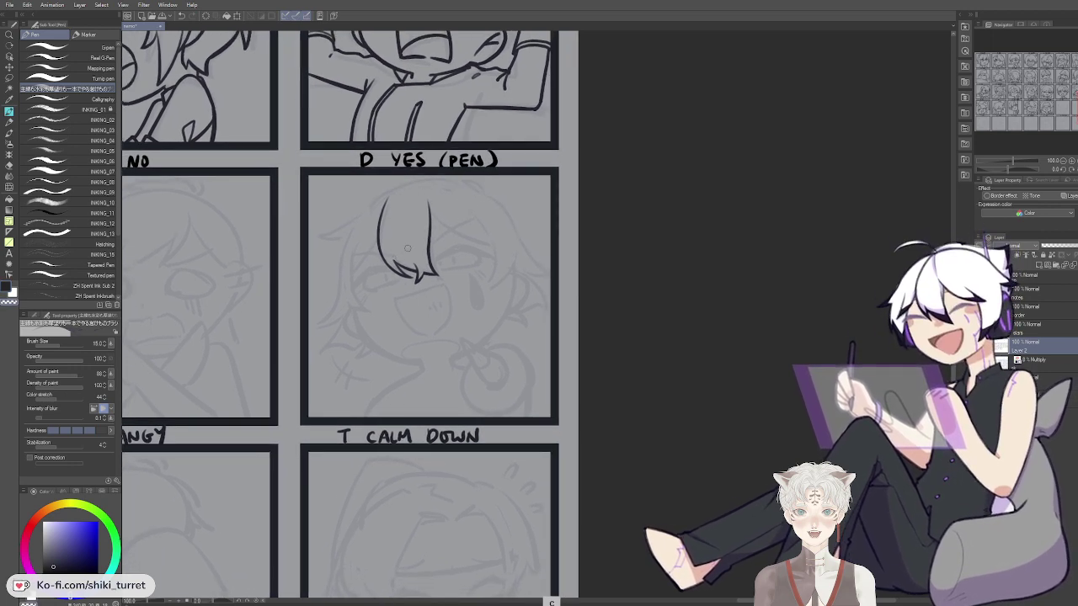
{"action": "key", "text": "ctrl+z"}
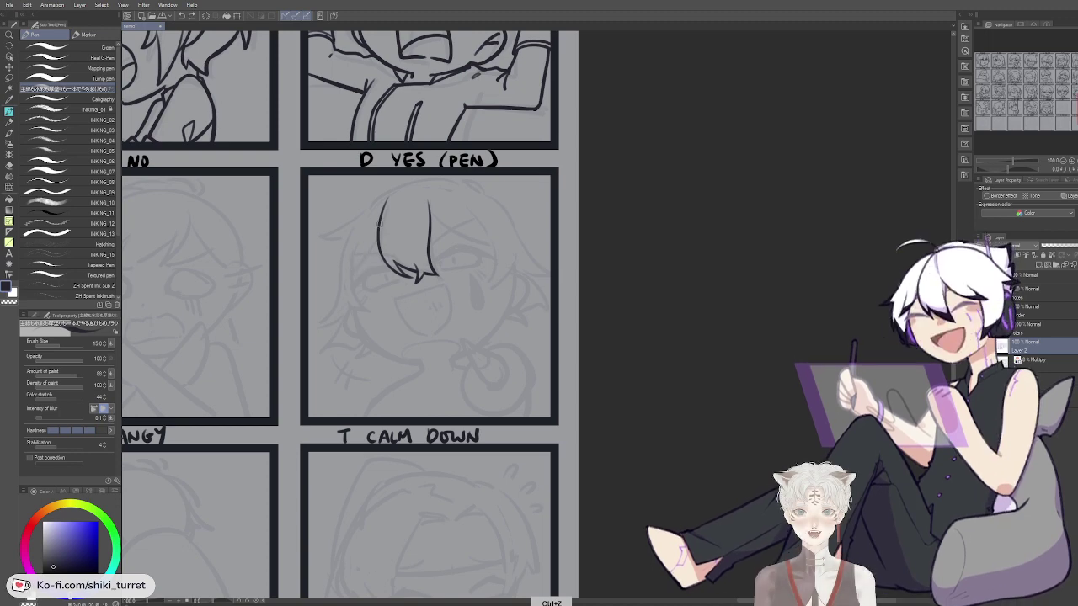
Ink the pointed hair strand sweeping down to the left of the central bang
{"action": "mouse_move", "coordinate": [380, 236]}
{"action": "left_mouse_down"}
{"action": "mouse_move", "coordinate": [364, 259]}
{"action": "mouse_move", "coordinate": [358, 242]}
{"action": "mouse_move", "coordinate": [342, 282]}
{"action": "left_mouse_up"}
{"action": "key", "text": "ctrl+z"}
{"action": "key", "text": "ctrl+z"}
{"action": "left_click_drag", "start_coordinate": [356, 242], "coordinate": [341, 282]}
{"action": "key", "text": "ctrl+z"}
{"action": "left_click_drag", "start_coordinate": [357, 242], "coordinate": [342, 283]}
{"action": "key", "text": "ctrl+z"}
{"action": "key", "text": "ctrl+z"}
{"action": "key", "text": "c"}
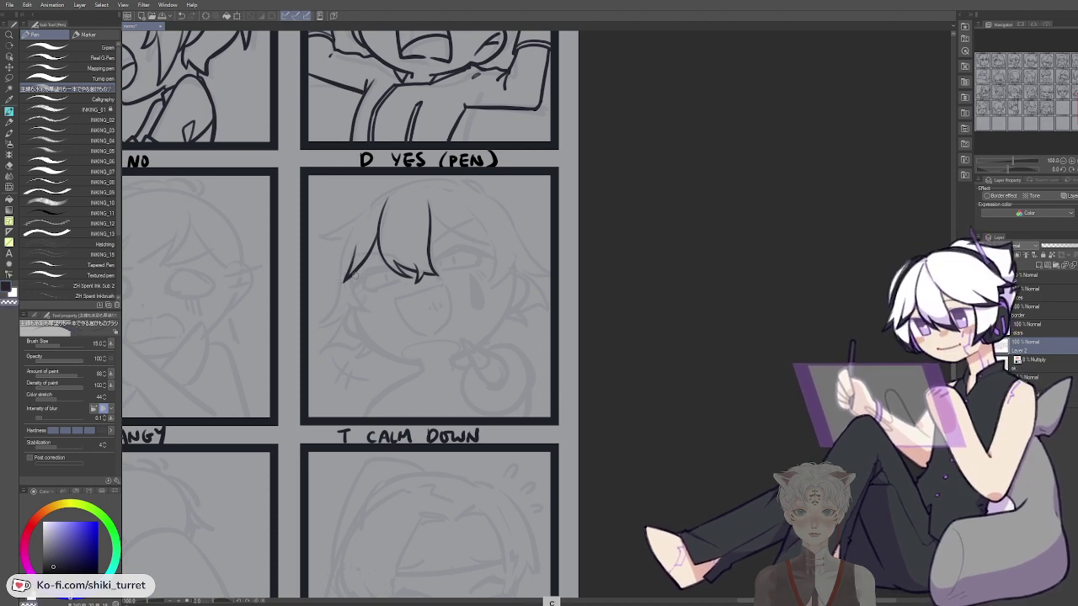
{"action": "key", "text": "ctrl+z"}
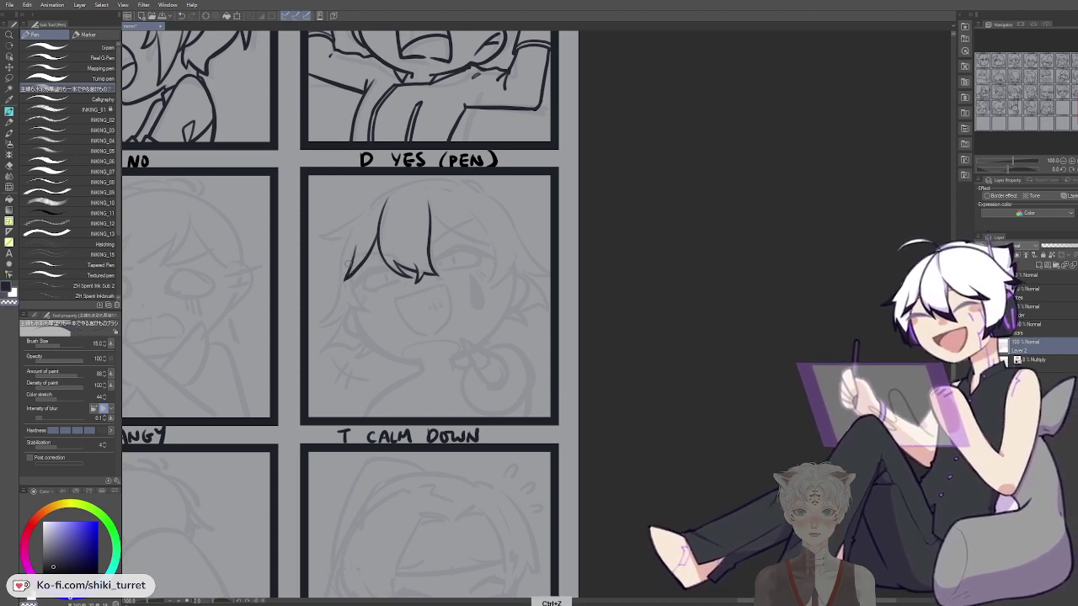
Try to ink a long hair strand sweeping from the central bang toward the right-hand eyebrow
{"action": "key", "text": "space"}
{"action": "left_click_drag", "start_coordinate": [650, 202], "coordinate": [455, 290]}
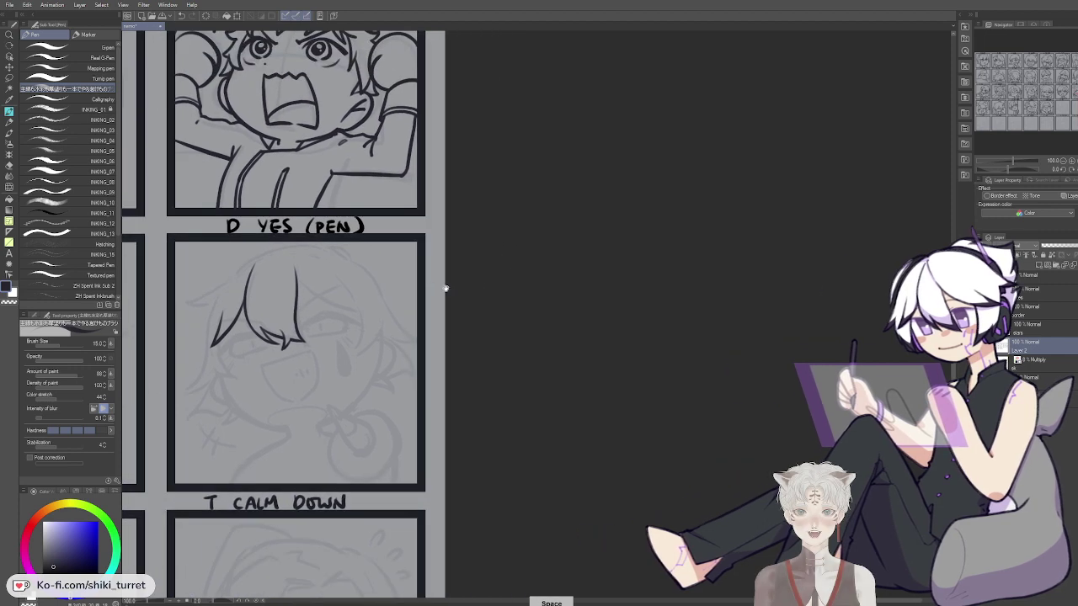
{"action": "key", "text": "ctrl+z"}
{"action": "key", "text": "ctrl+z"}
{"action": "left_click_drag", "start_coordinate": [297, 276], "coordinate": [349, 313]}
{"action": "key", "text": "ctrl+z"}
{"action": "key", "text": "ctrl+z"}
{"action": "key", "text": "ctrl+z"}
{"action": "key", "text": "ctrl+z"}
{"action": "left_click_drag", "start_coordinate": [296, 274], "coordinate": [361, 312]}
{"action": "key", "text": "ctrl+z"}
{"action": "key", "text": "ctrl+z"}
{"action": "left_click_drag", "start_coordinate": [295, 271], "coordinate": [363, 313]}
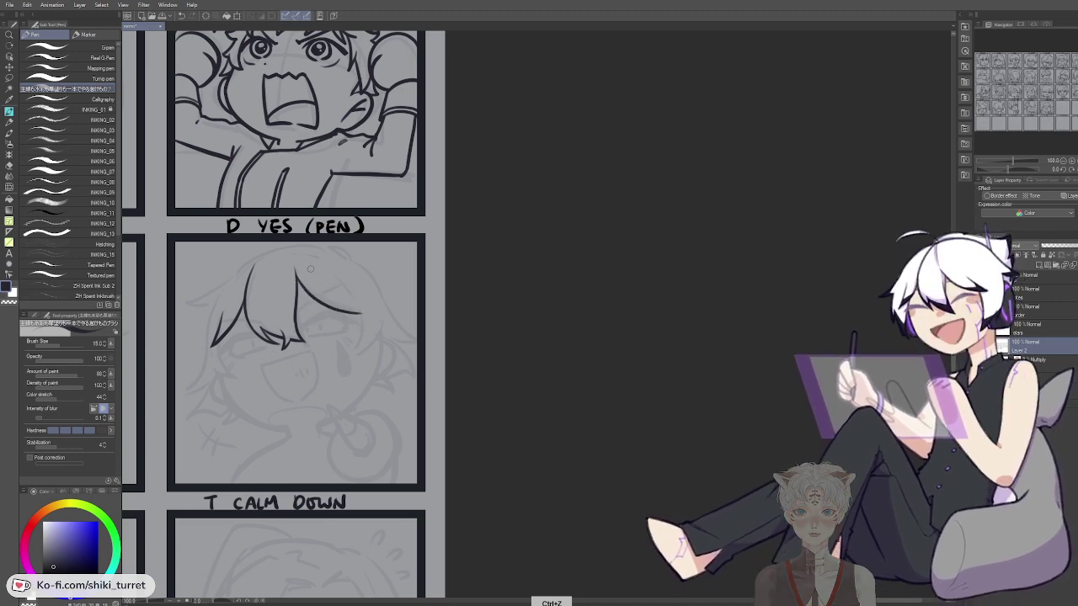
{"action": "key", "text": "ctrl+z"}
{"action": "left_click_drag", "start_coordinate": [335, 289], "coordinate": [372, 315]}
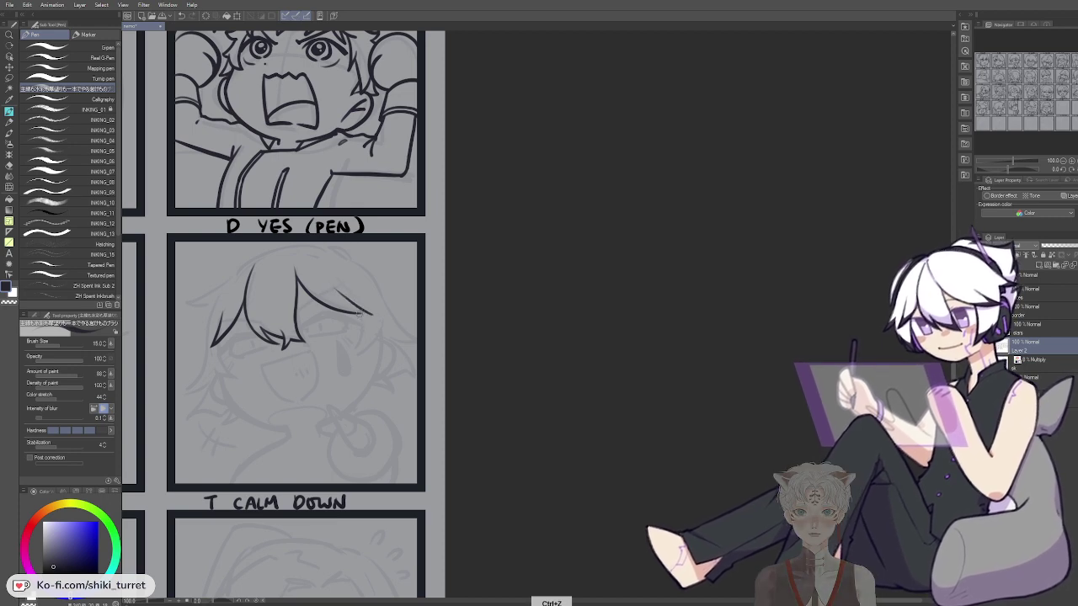
{"action": "left_click_drag", "start_coordinate": [334, 268], "coordinate": [407, 252]}
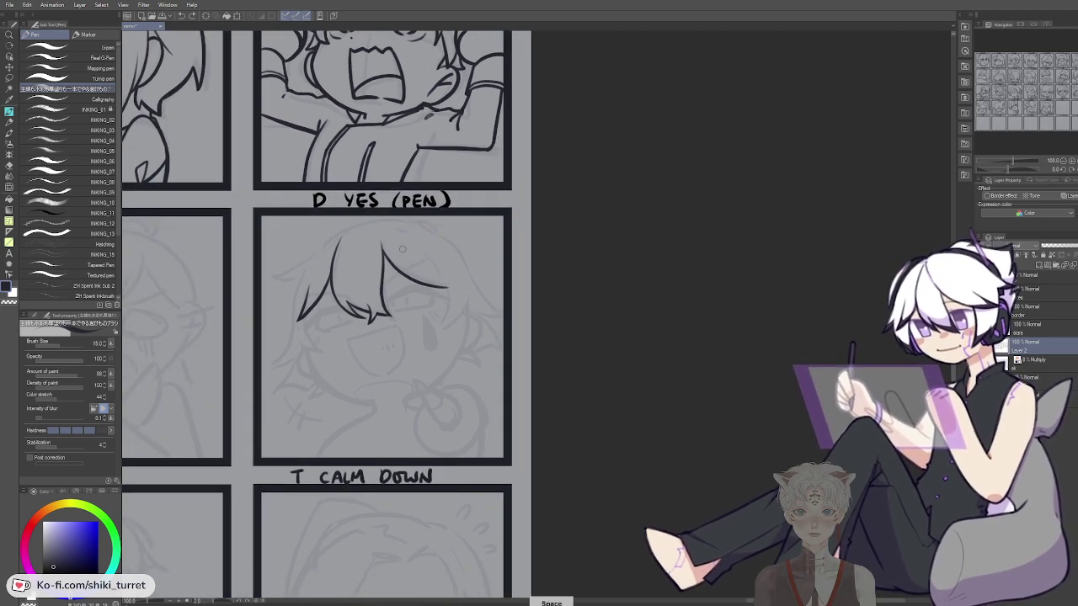
Remove the right-sweeping strand and erase the upper part of the central bang's right edge
{"action": "key", "text": "ctrl+z"}
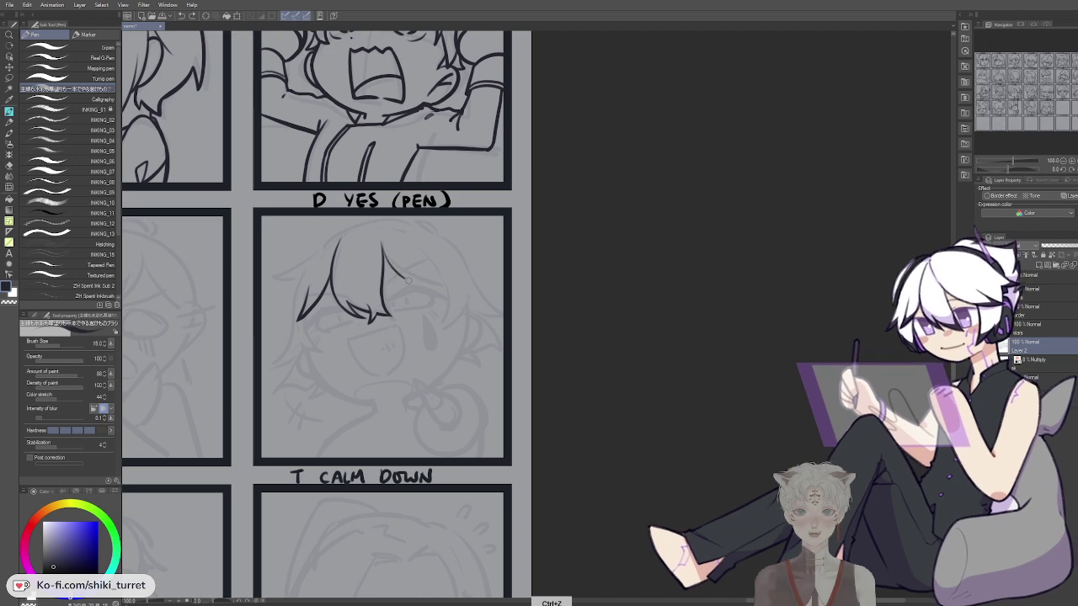
{"action": "key", "text": "ctrl+z"}
{"action": "mouse_move", "coordinate": [384, 283]}
{"action": "left_mouse_down"}
{"action": "mouse_move", "coordinate": [369, 219]}
{"action": "mouse_move", "coordinate": [416, 223]}
{"action": "left_mouse_up"}
{"action": "key", "text": "c"}
{"action": "key", "text": "c"}
{"action": "key", "text": "ctrl+z"}
{"action": "key", "text": "ctrl+z"}
Ink the arc along the top of the head and a strand falling from it over the central bang
{"action": "mouse_move", "coordinate": [345, 226]}
{"action": "left_mouse_down"}
{"action": "mouse_move", "coordinate": [384, 218]}
{"action": "mouse_move", "coordinate": [437, 231]}
{"action": "left_mouse_up"}
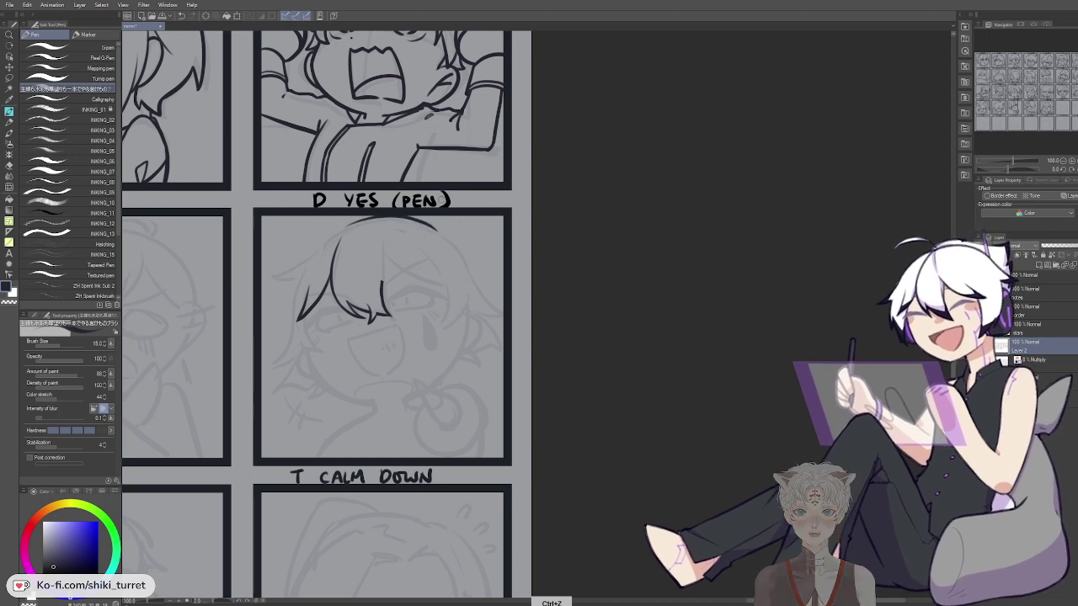
{"action": "key", "text": "ctrl+z"}
{"action": "left_click_drag", "start_coordinate": [348, 225], "coordinate": [364, 278]}
{"action": "key", "text": "ctrl+z"}
{"action": "key", "text": "ctrl+z"}
{"action": "left_click_drag", "start_coordinate": [345, 225], "coordinate": [339, 273]}
{"action": "key", "text": "ctrl+z"}
{"action": "left_click_drag", "start_coordinate": [347, 224], "coordinate": [340, 278]}
{"action": "key", "text": "ctrl+z"}
{"action": "left_click_drag", "start_coordinate": [345, 226], "coordinate": [367, 268]}
{"action": "left_click_drag", "start_coordinate": [367, 229], "coordinate": [381, 265]}
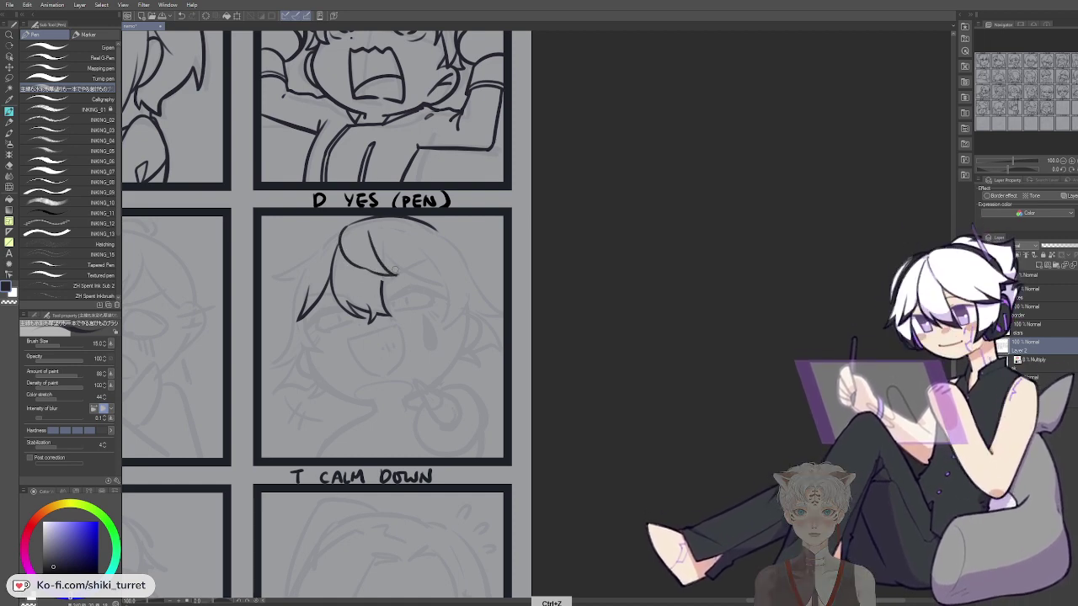
Refine the pointed tip of the overlapping strand where it meets the central bang
{"action": "key", "text": "ctrl+z"}
{"action": "left_click_drag", "start_coordinate": [362, 267], "coordinate": [394, 275]}
{"action": "key", "text": "c"}
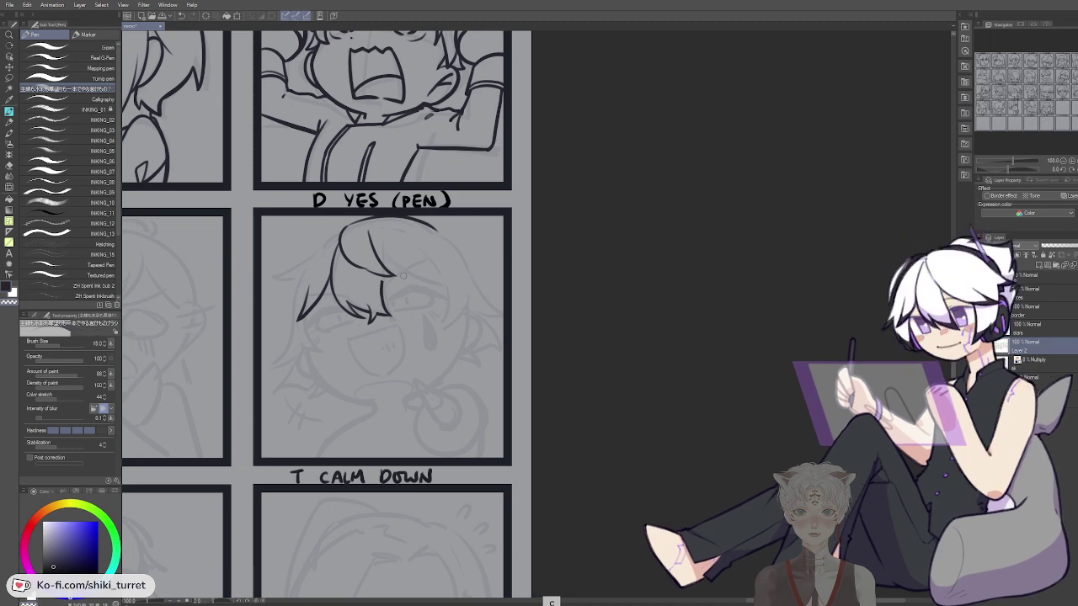
{"action": "key", "text": "c"}
{"action": "key", "text": "ctrl+z"}
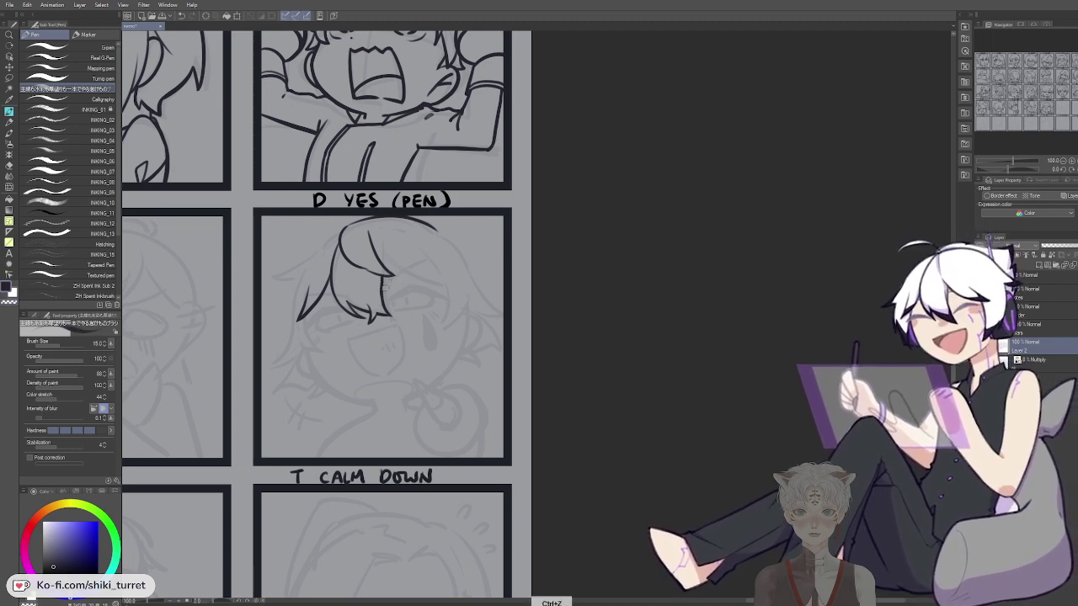
{"action": "key", "text": "ctrl+z"}
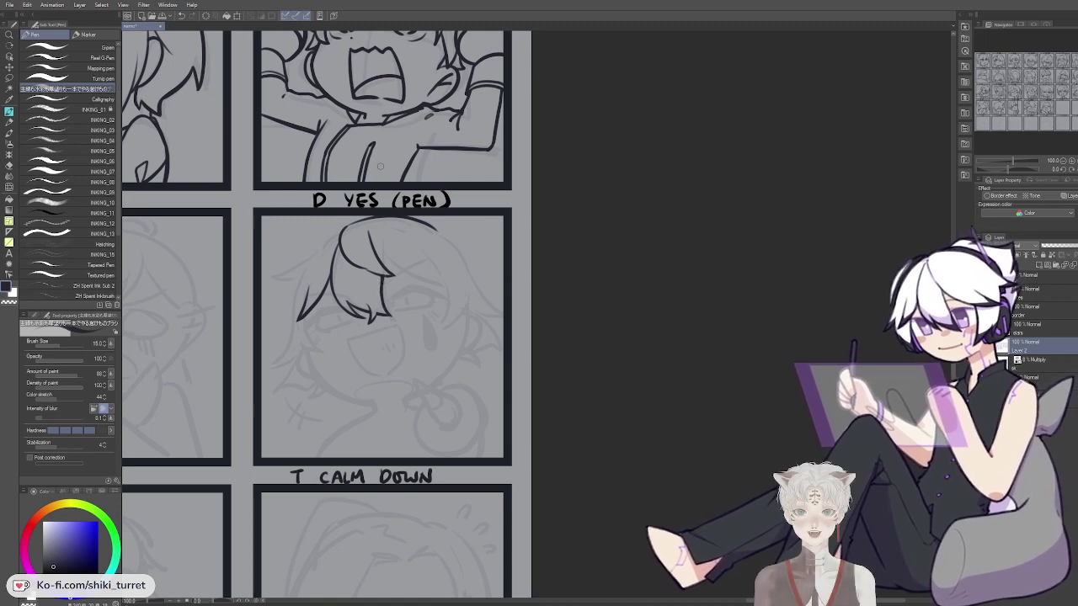
Ink a short pointed hair strand sweeping right from the overlapping strand above the central bang in the "T CALM DOWN" panel
{"action": "key", "text": "ctrl+z"}
{"action": "left_click_drag", "start_coordinate": [369, 232], "coordinate": [418, 264]}
{"action": "key", "text": "ctrl+z"}
{"action": "mouse_move", "coordinate": [369, 232]}
{"action": "left_mouse_down"}
{"action": "mouse_move", "coordinate": [413, 266]}
{"action": "mouse_move", "coordinate": [418, 248]}
{"action": "mouse_move", "coordinate": [400, 231]}
{"action": "mouse_move", "coordinate": [417, 244]}
{"action": "left_mouse_up"}
{"action": "key", "text": "ctrl+z"}
{"action": "key", "text": "ctrl+z"}
{"action": "key", "text": "c"}
{"action": "key", "text": "c"}
{"action": "key", "text": "ctrl+z"}
{"action": "key", "text": "ctrl+z"}
{"action": "key", "text": "ctrl+z"}
{"action": "key", "text": "ctrl+z"}
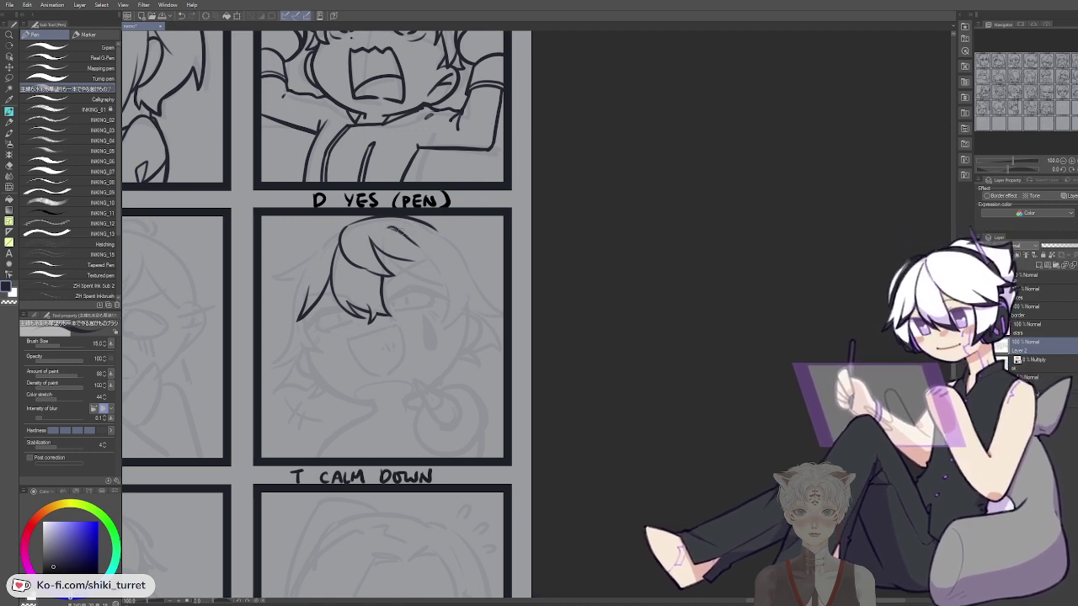
{"action": "key", "text": "ctrl+z"}
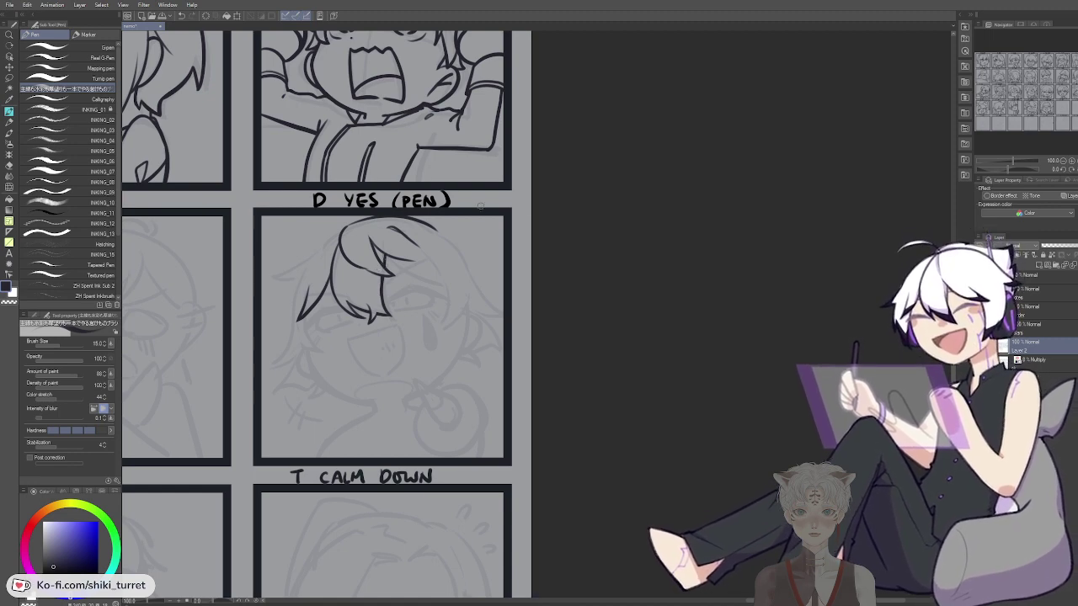
Ink the lower edge of the sweeping strand, extending it toward the eyebrow, and clean up where it starts
{"action": "left_click_drag", "start_coordinate": [539, 319], "coordinate": [438, 356]}
{"action": "mouse_move", "coordinate": [287, 294]}
{"action": "left_mouse_down"}
{"action": "mouse_move", "coordinate": [344, 324]}
{"action": "mouse_move", "coordinate": [290, 294]}
{"action": "left_mouse_up"}
{"action": "key", "text": "ctrl+z"}
{"action": "key", "text": "ctrl+z"}
{"action": "key", "text": "ctrl+z"}
{"action": "key", "text": "ctrl+z"}
{"action": "key", "text": "ctrl+z"}
{"action": "left_click_drag", "start_coordinate": [345, 327], "coordinate": [288, 293]}
{"action": "key", "text": "ctrl+z"}
{"action": "left_click_drag", "start_coordinate": [343, 325], "coordinate": [291, 297]}
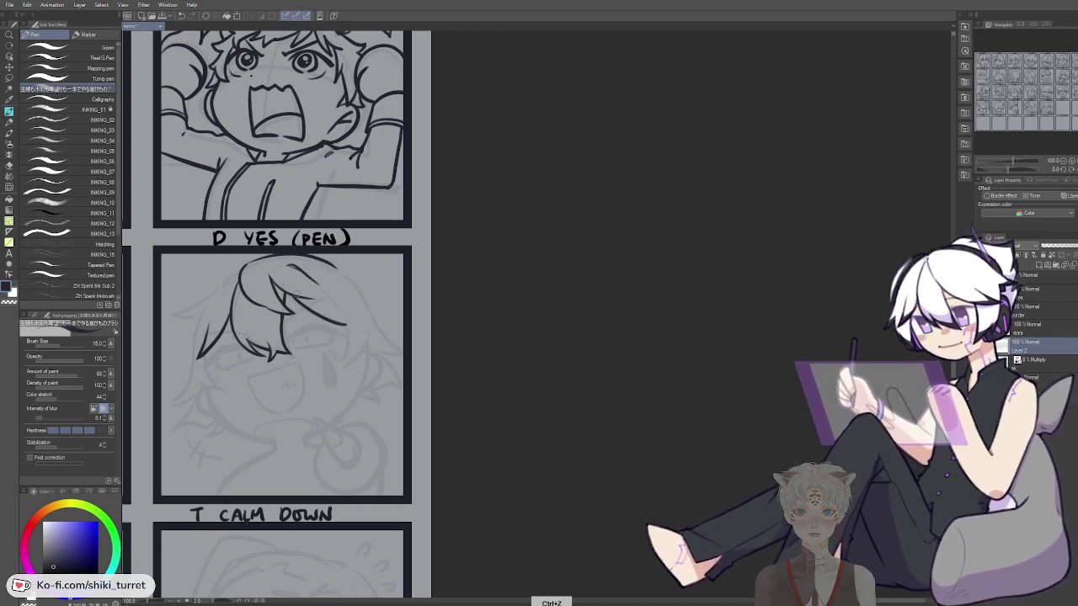
{"action": "key", "text": "c"}
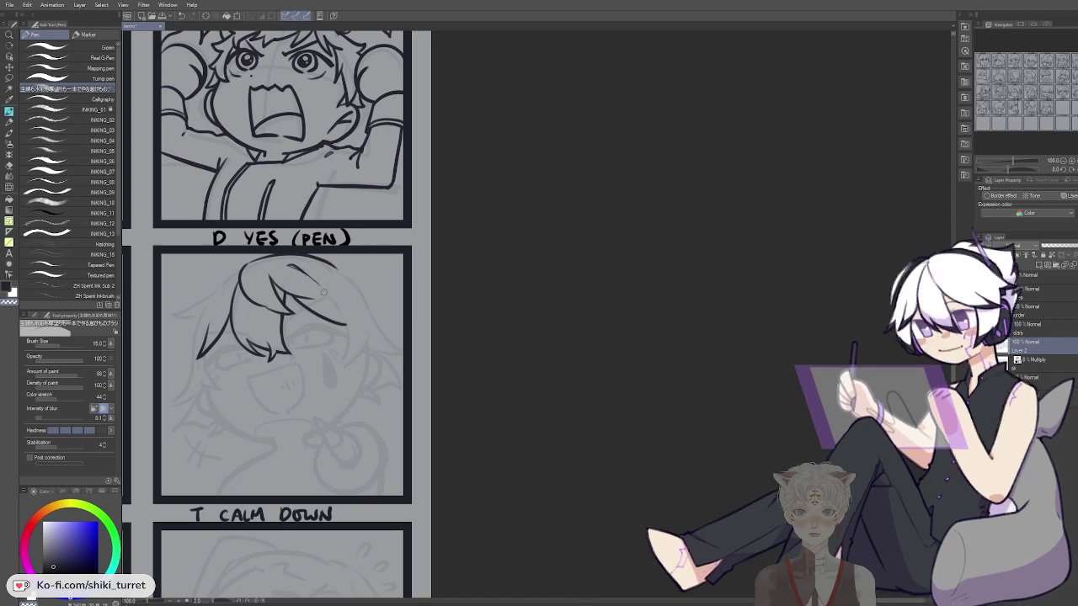
{"action": "key", "text": "c"}
Ink the inner edge of the long bang falling past the eye with the teardrop mark
{"action": "key", "text": "space"}
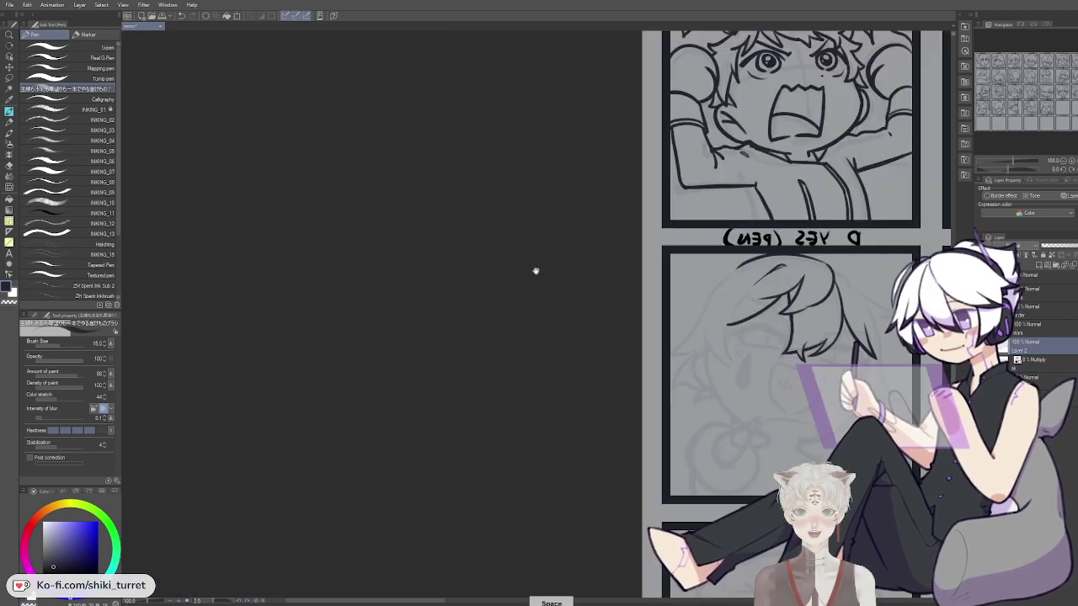
{"action": "left_click_drag", "start_coordinate": [657, 264], "coordinate": [339, 227]}
{"action": "left_click_drag", "start_coordinate": [425, 263], "coordinate": [412, 329]}
{"action": "key", "text": "ctrl+z"}
{"action": "key", "text": "ctrl+z"}
{"action": "key", "text": "ctrl+z"}
{"action": "left_click_drag", "start_coordinate": [410, 288], "coordinate": [398, 328]}
{"action": "key", "text": "ctrl+z"}
{"action": "key", "text": "ctrl+z"}
{"action": "left_click_drag", "start_coordinate": [409, 290], "coordinate": [412, 338]}
{"action": "key", "text": "ctrl+z"}
{"action": "key", "text": "ctrl+z"}
{"action": "key", "text": "ctrl+z"}
Ink the outer edge of the long bang beside the teardrop mark and close it into a pointed tip
{"action": "left_click_drag", "start_coordinate": [382, 295], "coordinate": [412, 340]}
{"action": "key", "text": "ctrl+z"}
{"action": "key", "text": "ctrl+z"}
{"action": "key", "text": "ctrl+z"}
{"action": "key", "text": "ctrl+z"}
{"action": "key", "text": "c"}
{"action": "key", "text": "ctrl+z"}
{"action": "key", "text": "c"}
{"action": "key", "text": "ctrl+z"}
{"action": "key", "text": "c"}
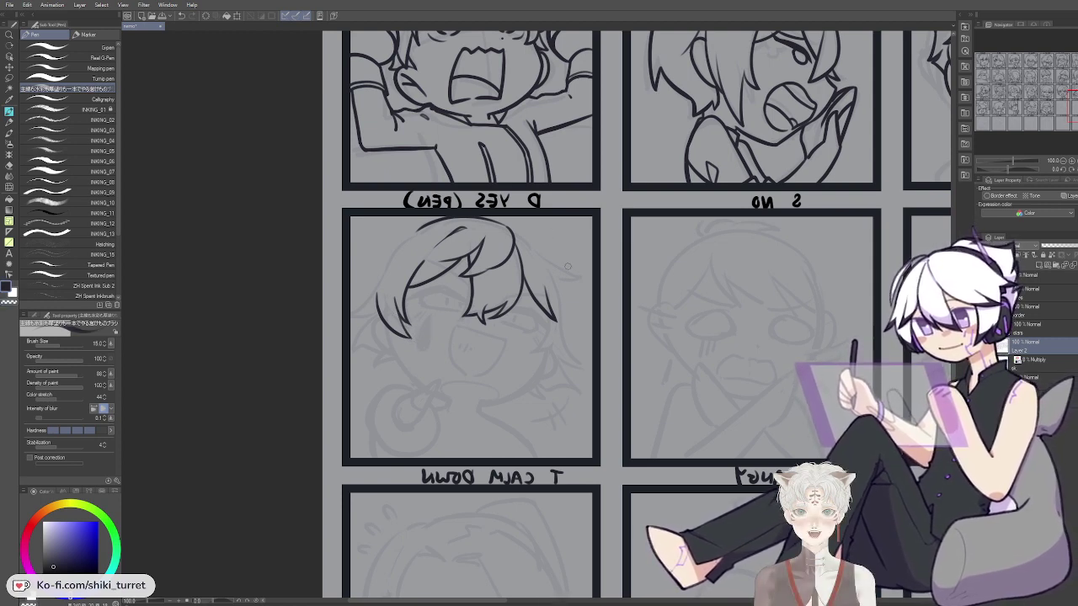
Ink a small hair flick at the crown above the long bang and clean up the arc's end there
{"action": "key", "text": "h"}
{"action": "left_click_drag", "start_coordinate": [610, 364], "coordinate": [506, 363]}
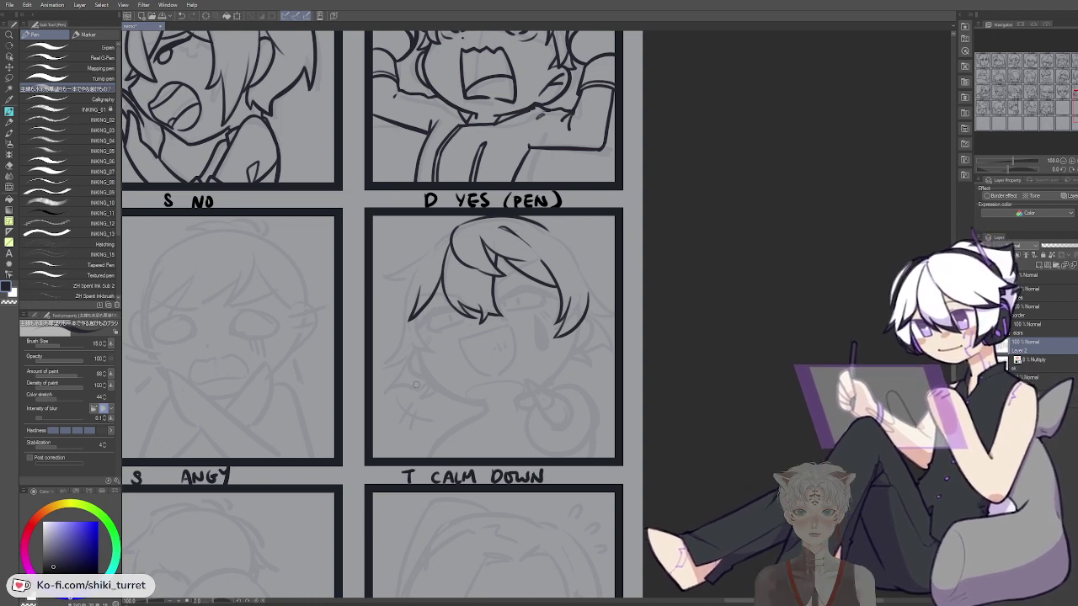
{"action": "left_click_drag", "start_coordinate": [662, 277], "coordinate": [532, 321]}
{"action": "key", "text": "c"}
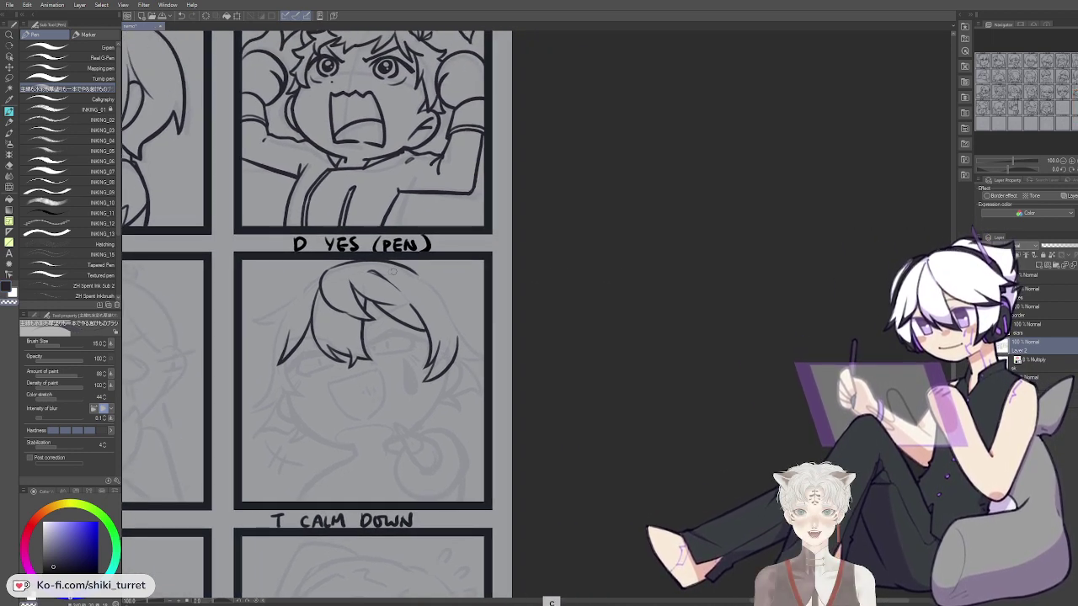
{"action": "key", "text": "ctrl+z"}
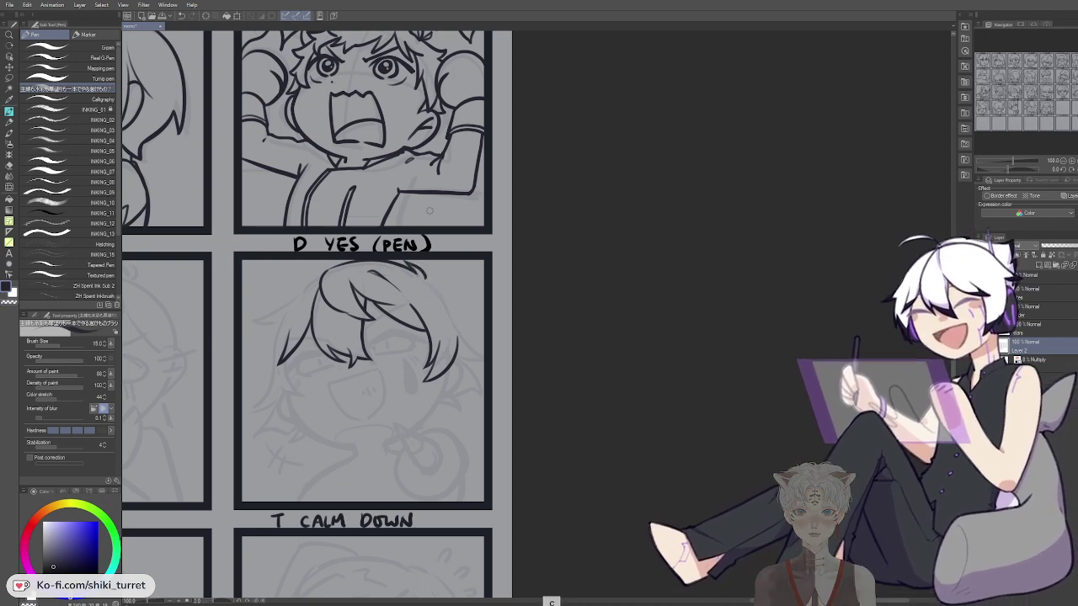
Ink the outer hair contour from the crown flick down past the long bang on the teardrop-mark side
{"action": "key", "text": "h"}
{"action": "left_click_drag", "start_coordinate": [430, 211], "coordinate": [350, 182]}
{"action": "key", "text": "ctrl+z"}
{"action": "left_click_drag", "start_coordinate": [573, 250], "coordinate": [533, 316]}
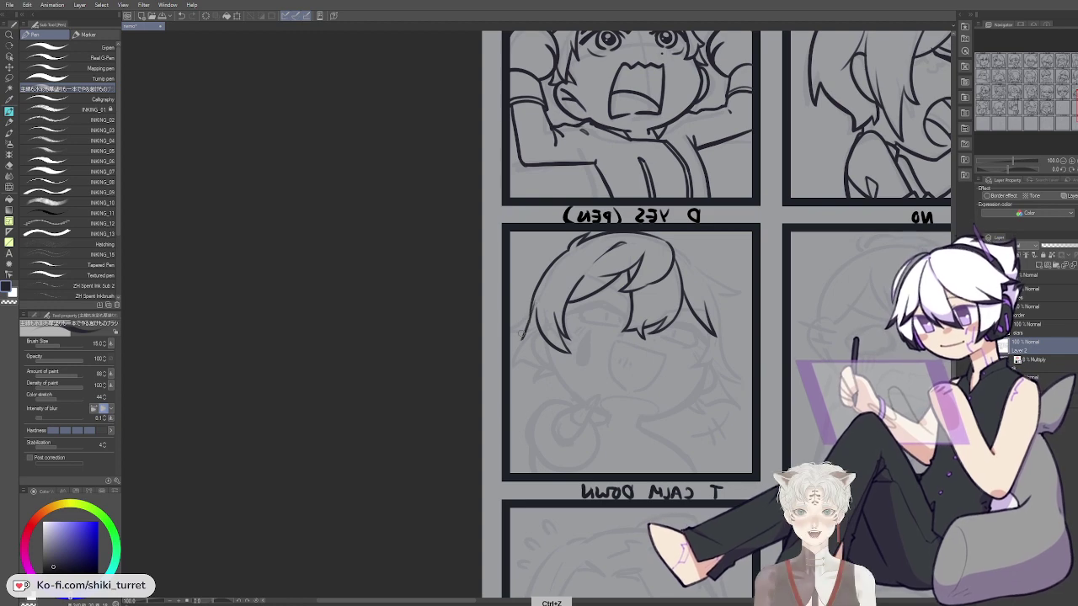
{"action": "left_click_drag", "start_coordinate": [536, 305], "coordinate": [515, 352]}
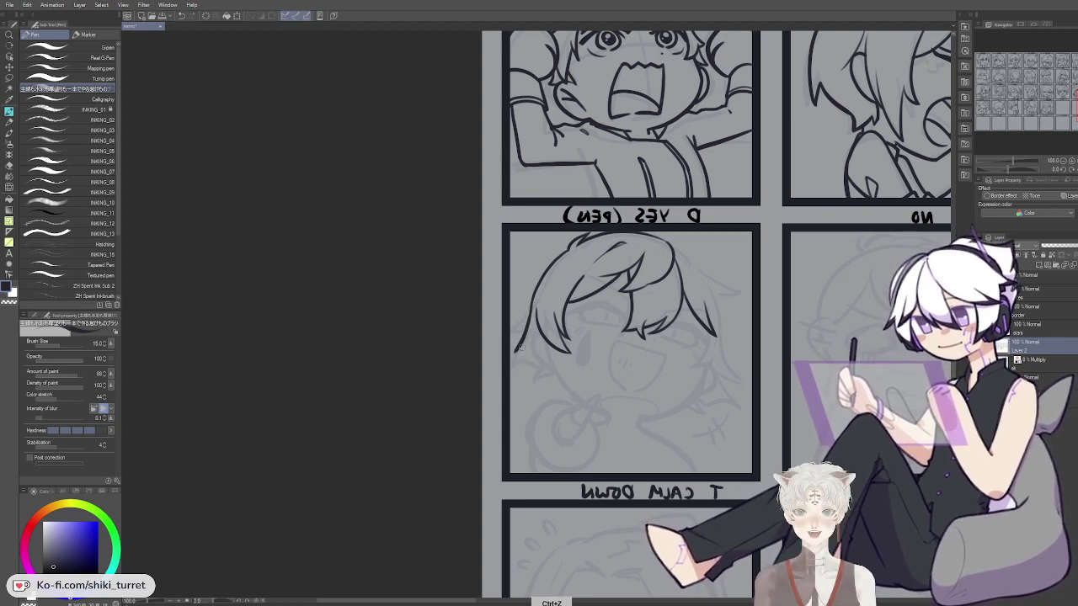
{"action": "key", "text": "ctrl+z"}
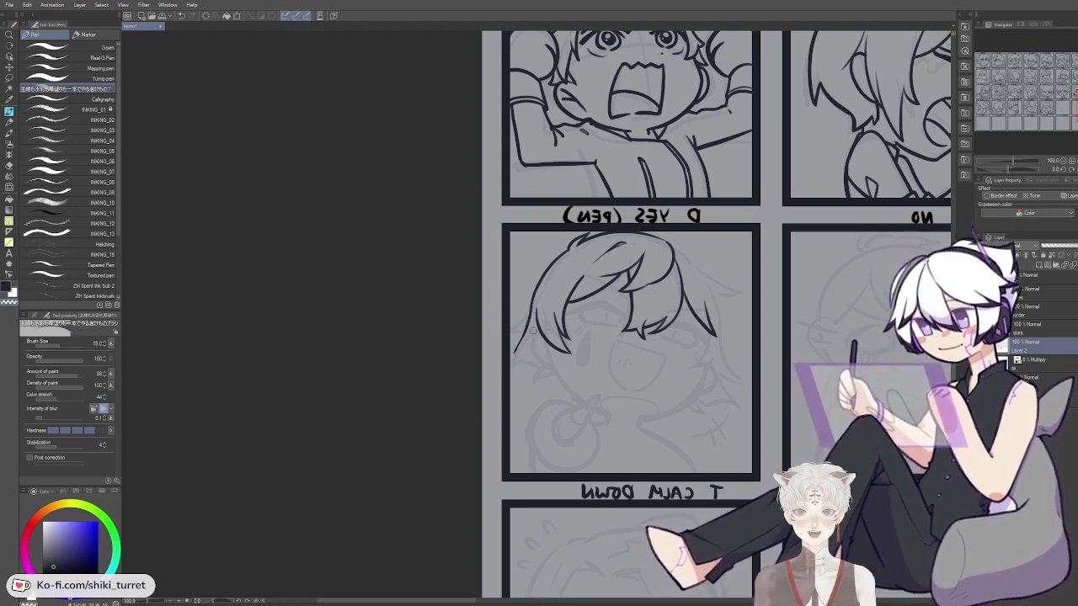
{"action": "key", "text": "ctrl+z"}
{"action": "mouse_move", "coordinate": [516, 348]}
{"action": "left_mouse_down"}
{"action": "mouse_move", "coordinate": [531, 338]}
{"action": "mouse_move", "coordinate": [517, 352]}
{"action": "left_mouse_up"}
Clean up the lower end of the outer hair contour and ink jagged pointed tips beneath it
{"action": "key", "text": "c"}
{"action": "key", "text": "space"}
{"action": "left_click_drag", "start_coordinate": [704, 369], "coordinate": [482, 389]}
{"action": "key", "text": "c"}
{"action": "left_click_drag", "start_coordinate": [306, 362], "coordinate": [296, 378]}
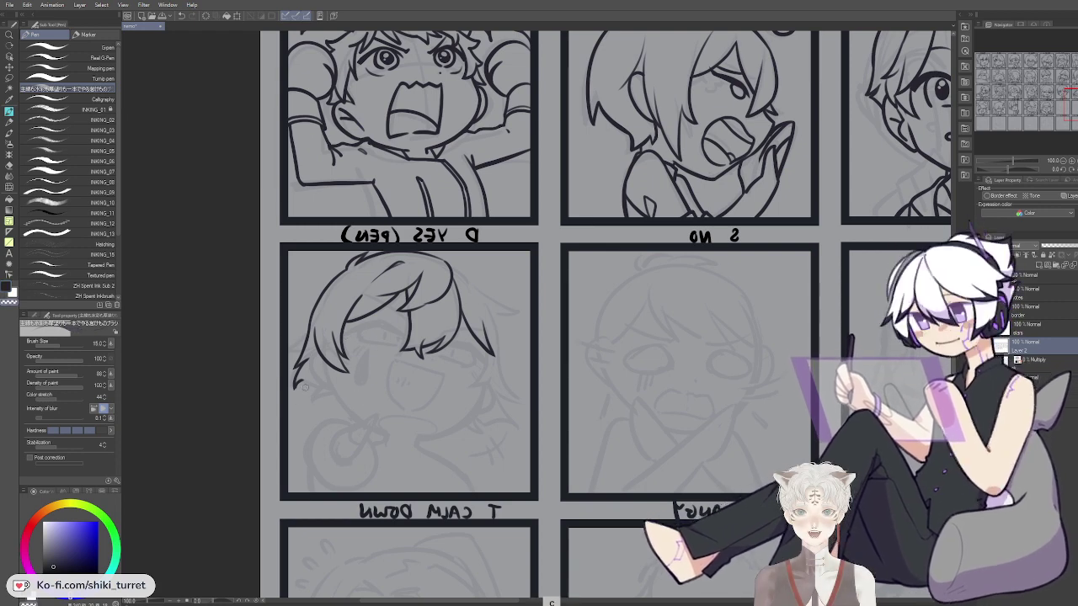
{"action": "key", "text": "c"}
{"action": "key", "text": "ctrl+z"}
{"action": "left_click_drag", "start_coordinate": [300, 380], "coordinate": [327, 381]}
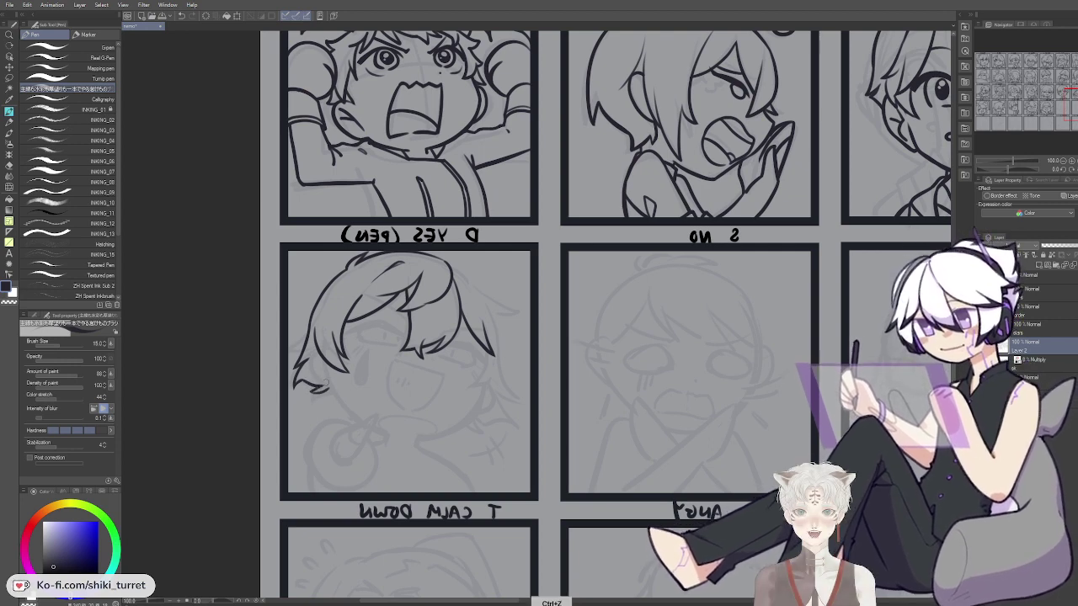
Ink an inner strand between the long bang and the jagged side hair tips
{"action": "left_click_drag", "start_coordinate": [316, 353], "coordinate": [310, 376]}
{"action": "key", "text": "ctrl+z"}
{"action": "key", "text": "ctrl+z"}
{"action": "key", "text": "c"}
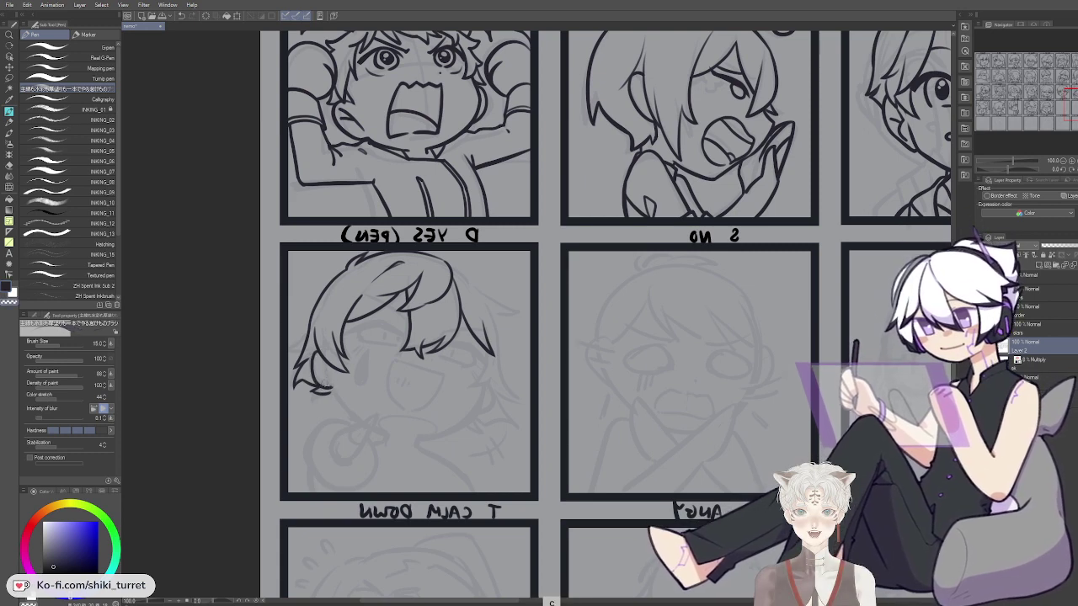
{"action": "key", "text": "c"}
{"action": "key", "text": "ctrl+z"}
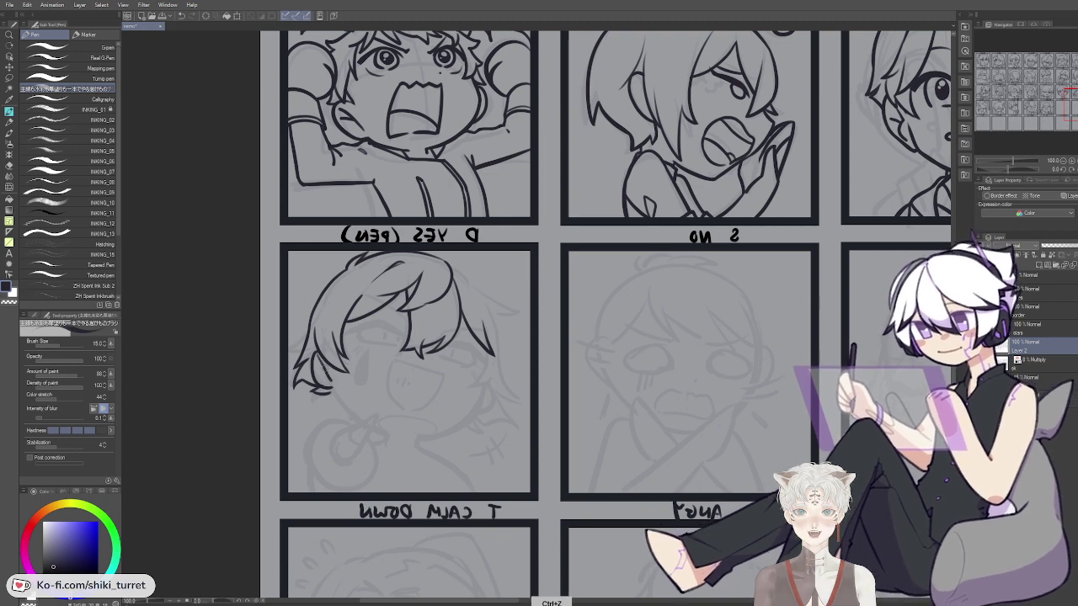
Try to ink a curve from the side hair toward the jaw, then tidy the strokes around the hair tips
{"action": "left_click_drag", "start_coordinate": [318, 360], "coordinate": [355, 421]}
{"action": "key", "text": "ctrl+z"}
{"action": "key", "text": "c"}
{"action": "key", "text": "c"}
{"action": "key", "text": "space"}
{"action": "left_click_drag", "start_coordinate": [865, 126], "coordinate": [524, 453]}
{"action": "scroll", "coordinate": [524, 452], "scroll_direction": "down", "scroll_amount": 5}
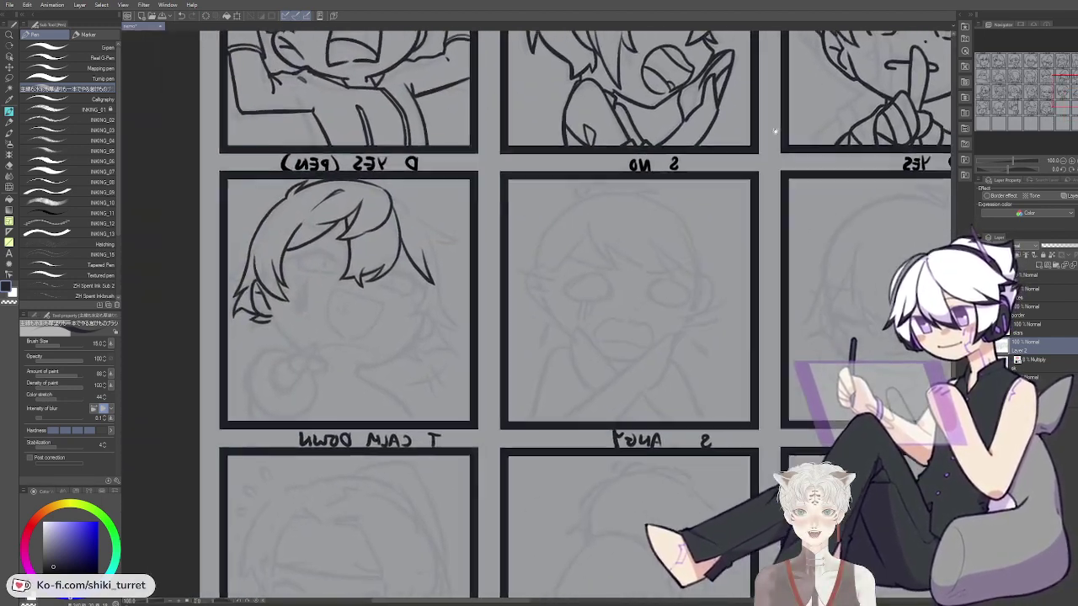
{"action": "key", "text": "c"}
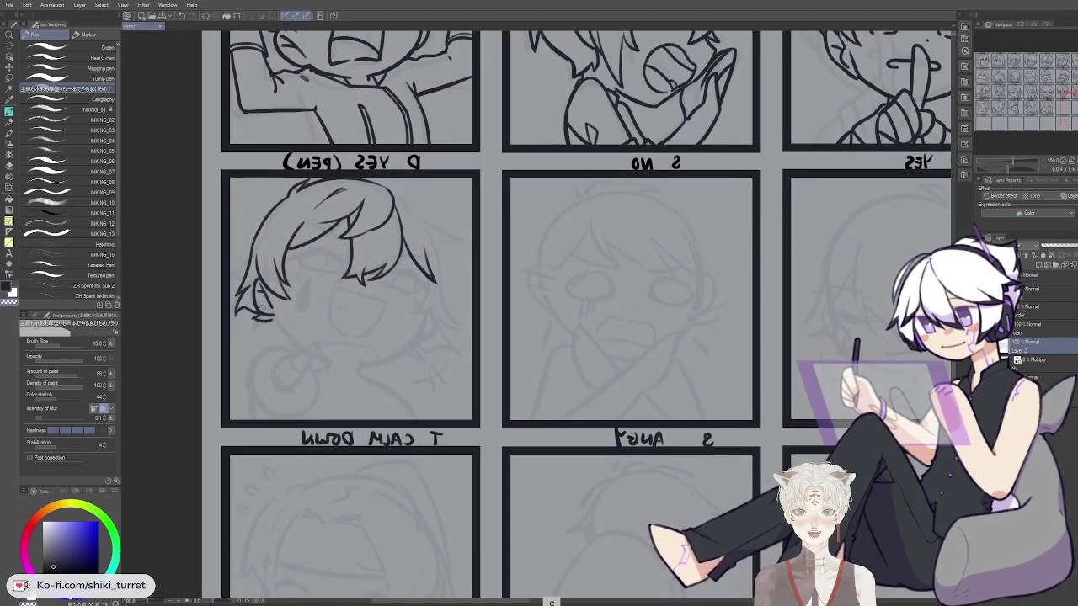
{"action": "key", "text": "ctrl+z"}
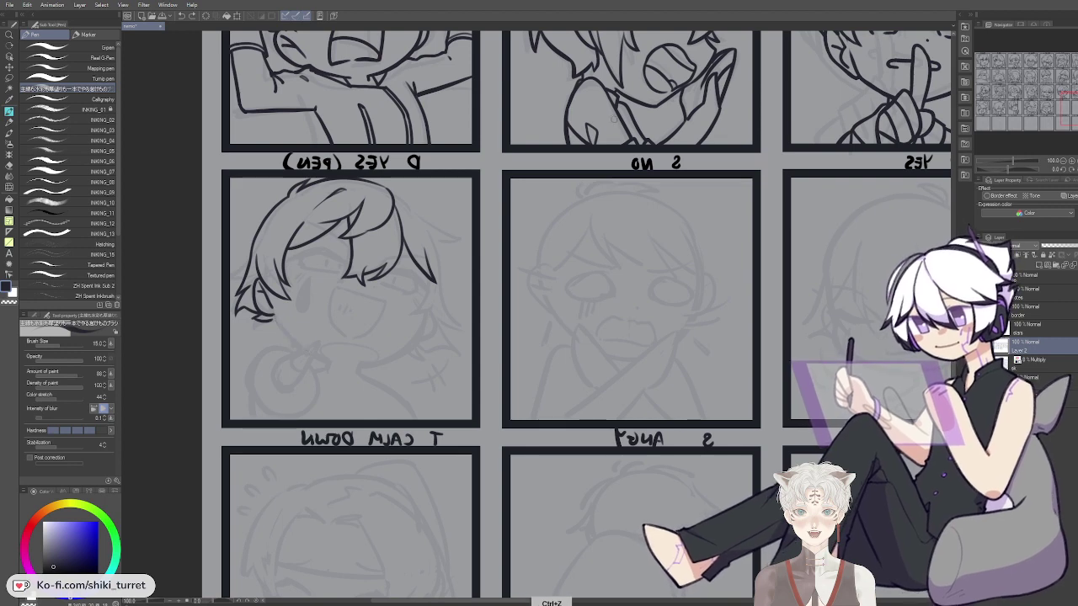
Ink the side lock hanging below the tip of the left-hand bang, beside the cheek
{"action": "key", "text": "h"}
{"action": "left_click_drag", "start_coordinate": [715, 401], "coordinate": [377, 412]}
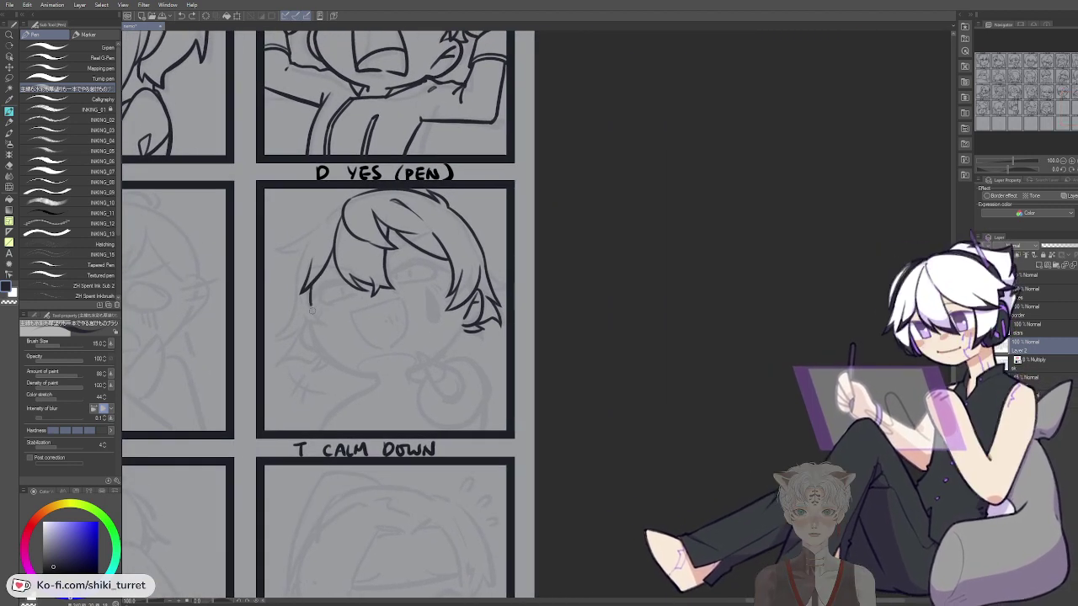
{"action": "key", "text": "ctrl+z"}
{"action": "left_click_drag", "start_coordinate": [312, 289], "coordinate": [325, 328]}
{"action": "key", "text": "ctrl+z"}
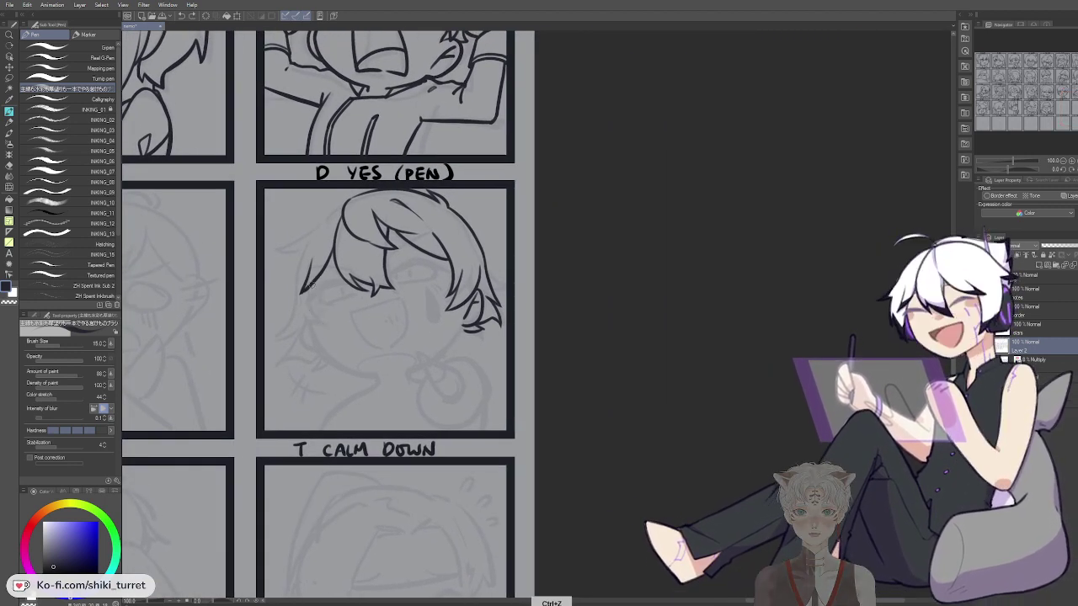
{"action": "key", "text": "ctrl+z"}
{"action": "left_click_drag", "start_coordinate": [312, 287], "coordinate": [325, 329]}
{"action": "key", "text": "ctrl+z"}
{"action": "key", "text": "ctrl+z"}
{"action": "key", "text": "ctrl+z"}
{"action": "key", "text": "ctrl+z"}
{"action": "key", "text": "ctrl+z"}
{"action": "key", "text": "ctrl+z"}
Ink the pointed bottom tip of the left side lock and clean up its edges
{"action": "left_click_drag", "start_coordinate": [298, 316], "coordinate": [327, 328]}
{"action": "key", "text": "ctrl+z"}
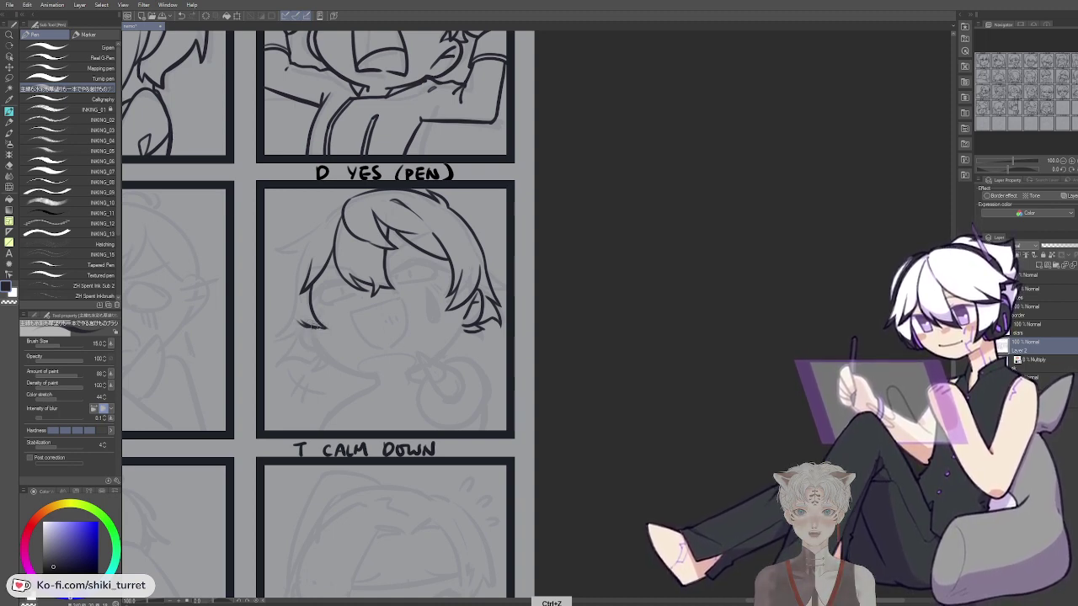
{"action": "key", "text": "space"}
{"action": "left_click_drag", "start_coordinate": [326, 328], "coordinate": [389, 352]}
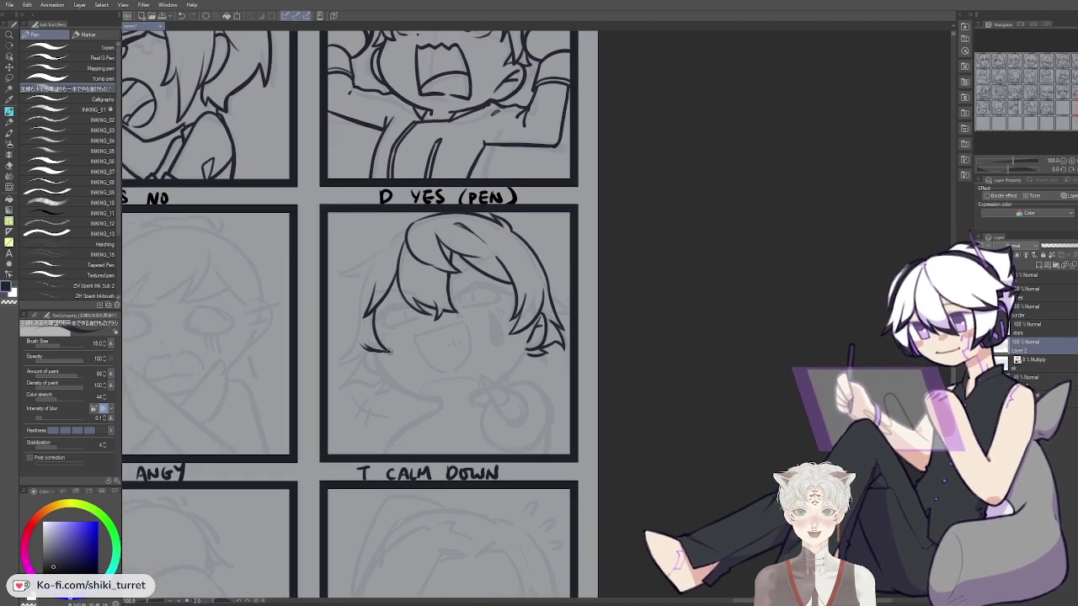
{"action": "key", "text": "c"}
{"action": "key", "text": "ctrl+z"}
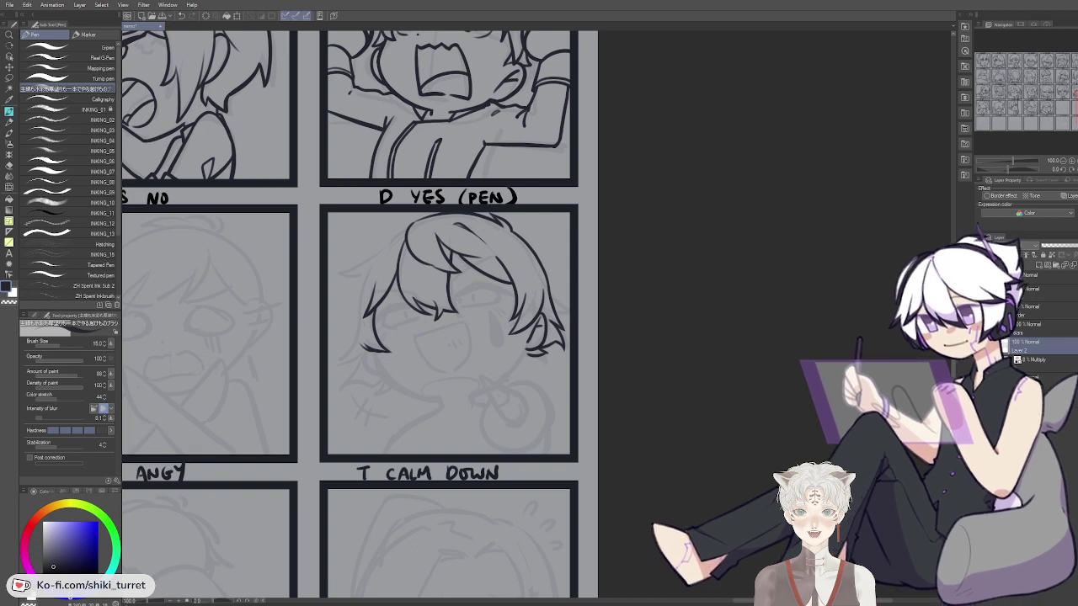
Try to ink the outer hair contour from the crown down the left side of the head
{"action": "left_click_drag", "start_coordinate": [409, 224], "coordinate": [370, 280]}
{"action": "key", "text": "ctrl+z"}
{"action": "left_click_drag", "start_coordinate": [410, 225], "coordinate": [469, 216]}
{"action": "key", "text": "ctrl+z"}
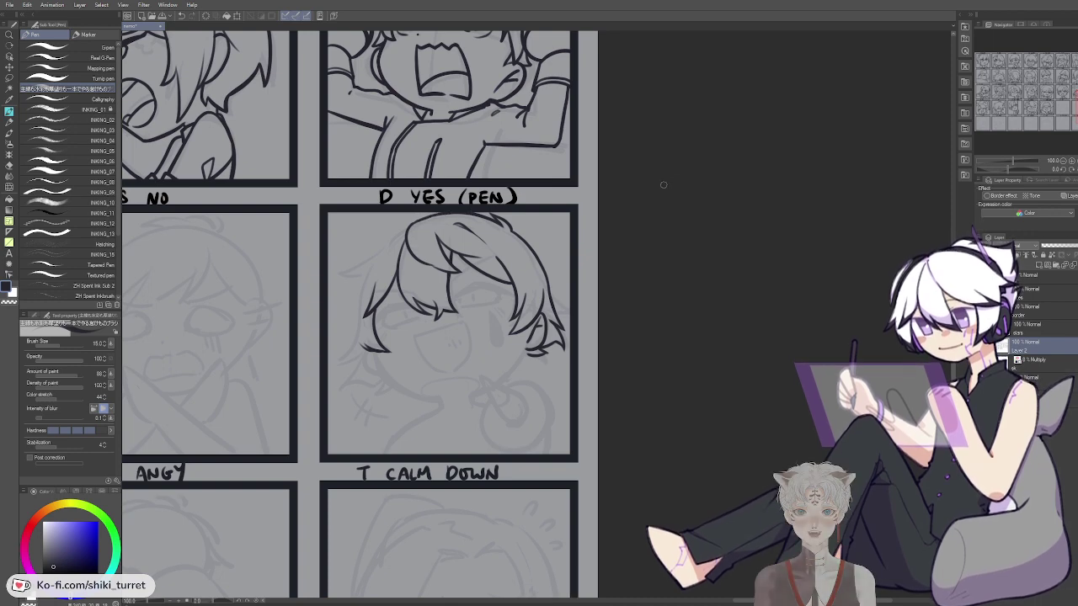
{"action": "mouse_move", "coordinate": [409, 227]}
{"action": "left_mouse_down"}
{"action": "mouse_move", "coordinate": [344, 316]}
{"action": "mouse_move", "coordinate": [378, 249]}
{"action": "mouse_move", "coordinate": [347, 312]}
{"action": "left_mouse_up"}
{"action": "key", "text": "ctrl+z"}
{"action": "key", "text": "ctrl+z"}
{"action": "key", "text": "ctrl+z"}
{"action": "key", "text": "ctrl+z"}
{"action": "left_click_drag", "start_coordinate": [369, 271], "coordinate": [352, 310]}
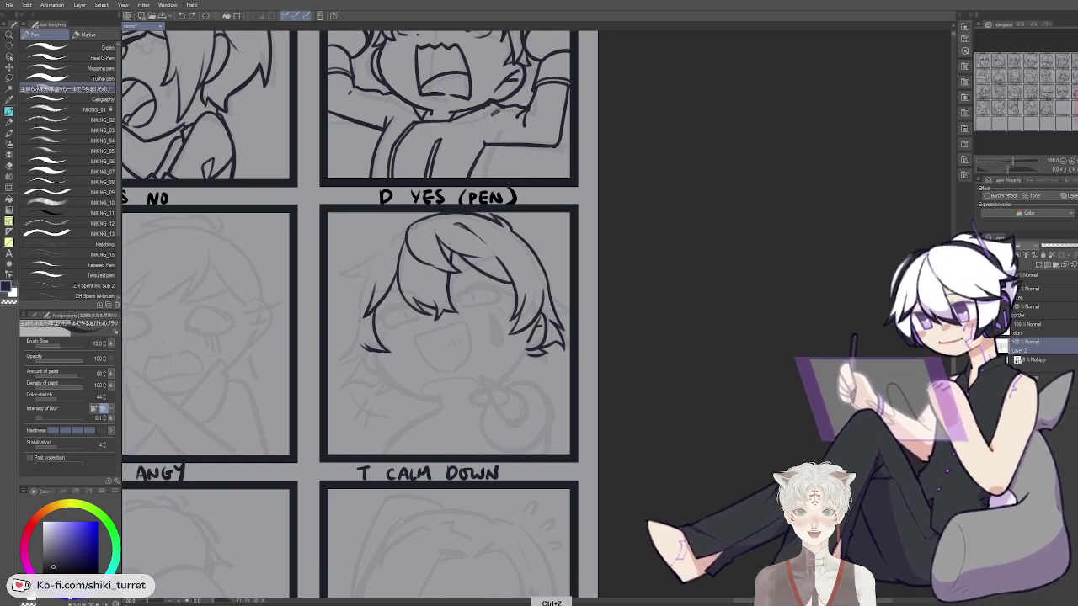
{"action": "key", "text": "space"}
{"action": "left_click_drag", "start_coordinate": [426, 209], "coordinate": [607, 209]}
{"action": "key", "text": "space"}
{"action": "left_click_drag", "start_coordinate": [547, 260], "coordinate": [377, 249]}
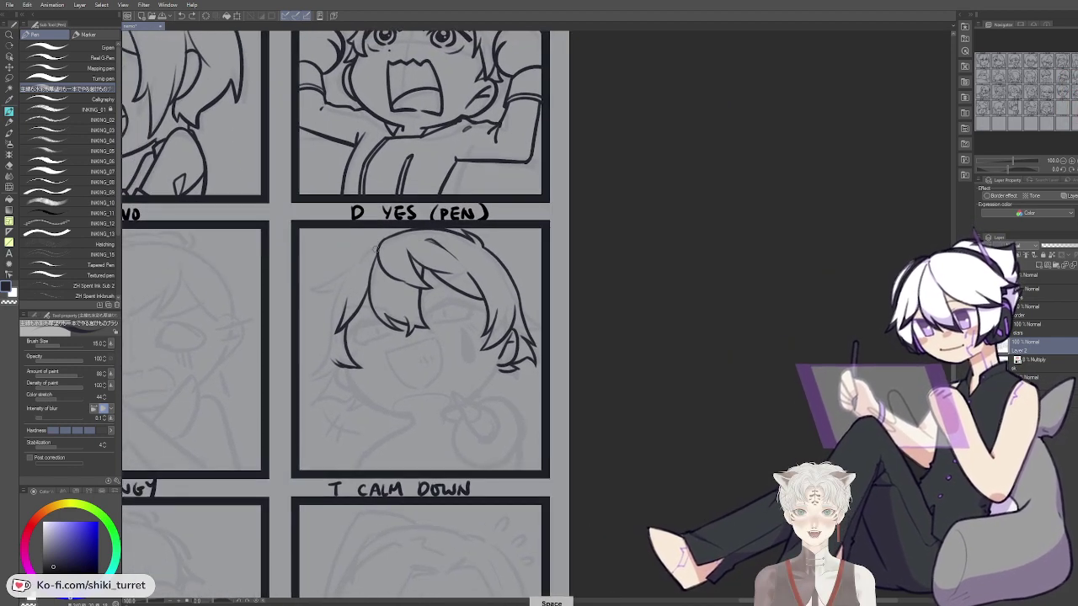
Ink the outer left hair contour from the crown down to an outward-flicking pointed tip, and clean up that tip
{"action": "key", "text": "ctrl+z"}
{"action": "mouse_move", "coordinate": [362, 260]}
{"action": "left_mouse_down"}
{"action": "mouse_move", "coordinate": [318, 297]}
{"action": "mouse_move", "coordinate": [345, 292]}
{"action": "left_mouse_up"}
{"action": "key", "text": "ctrl+z"}
{"action": "key", "text": "c"}
{"action": "left_click", "coordinate": [338, 292]}
{"action": "key", "text": "c"}
{"action": "key", "text": "ctrl+z"}
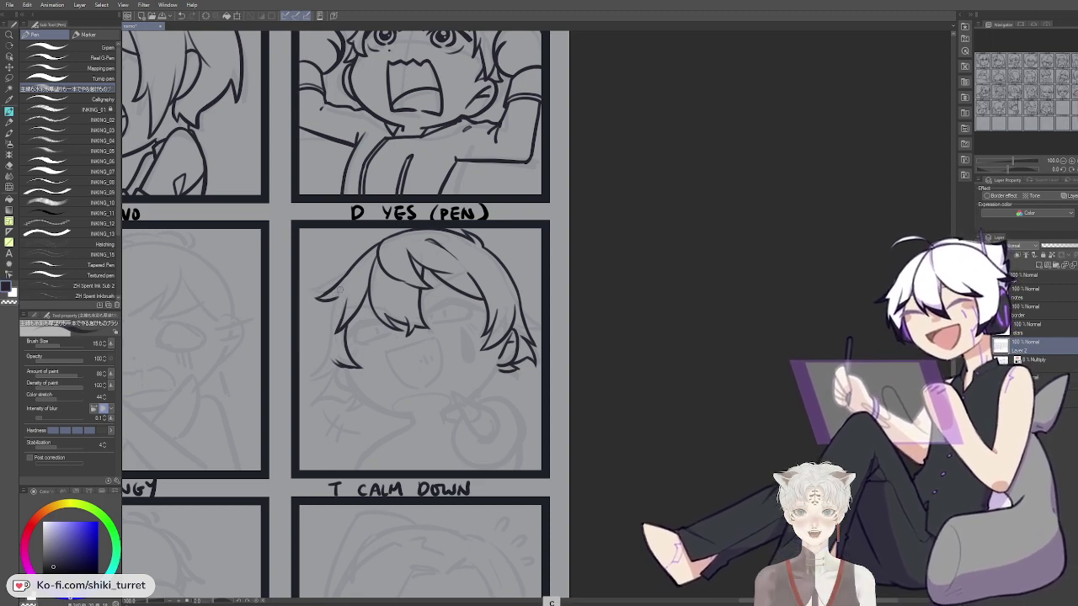
Ink the outer edge of the left side hair below the flick, ending in a pointed tip that joins the side lock
{"action": "key", "text": "ctrl+z"}
{"action": "left_click_drag", "start_coordinate": [336, 296], "coordinate": [332, 365]}
{"action": "key", "text": "ctrl+z"}
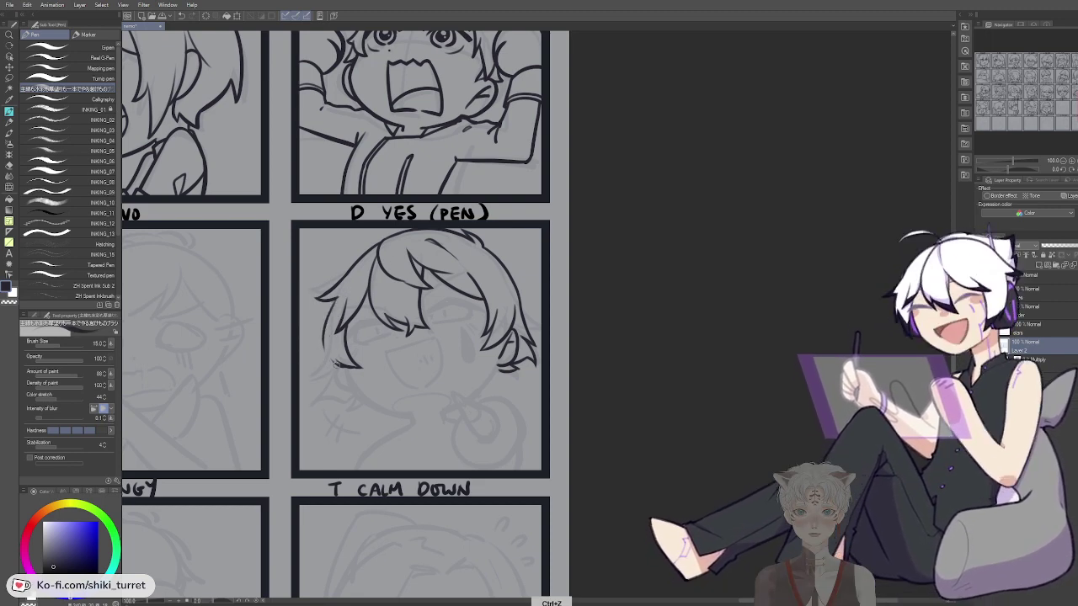
{"action": "left_click_drag", "start_coordinate": [334, 300], "coordinate": [337, 365]}
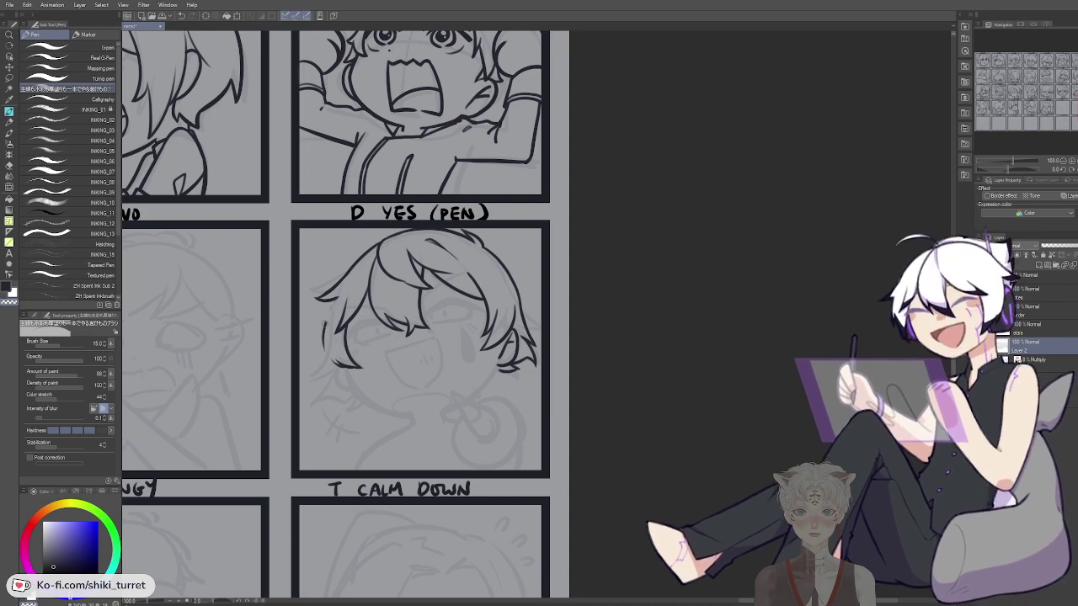
{"action": "key", "text": "c"}
{"action": "left_click_drag", "start_coordinate": [331, 299], "coordinate": [326, 360]}
{"action": "key", "text": "ctrl+z"}
{"action": "key", "text": "ctrl+z"}
{"action": "key", "text": "ctrl+z"}
{"action": "key", "text": "ctrl+z"}
{"action": "left_click_drag", "start_coordinate": [333, 300], "coordinate": [320, 379]}
{"action": "key", "text": "ctrl+z"}
{"action": "left_click_drag", "start_coordinate": [328, 339], "coordinate": [320, 382]}
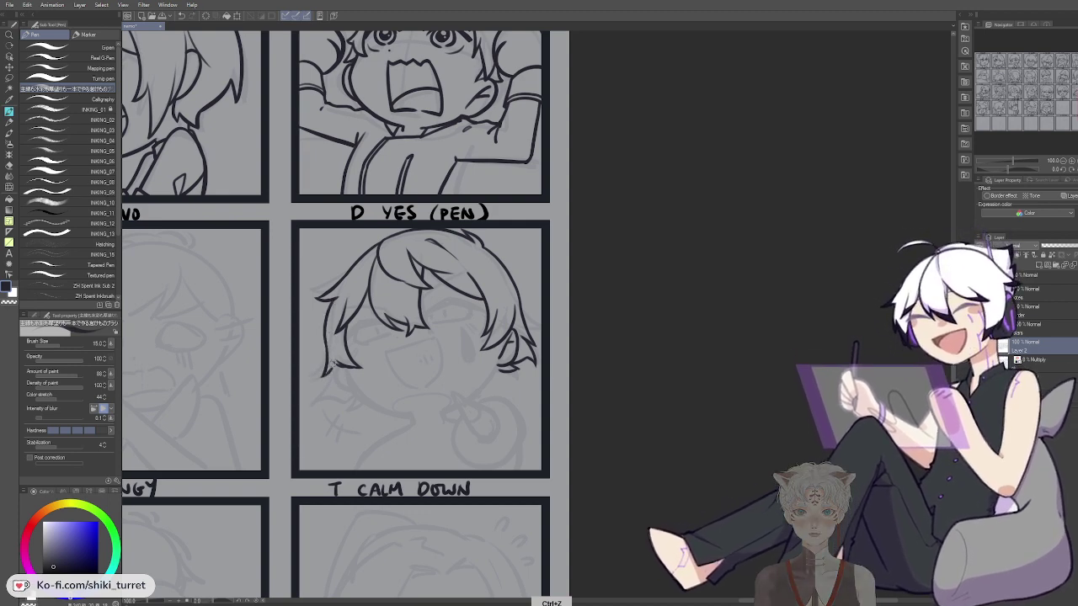
{"action": "left_click_drag", "start_coordinate": [324, 375], "coordinate": [337, 364]}
{"action": "key", "text": "c"}
{"action": "key", "text": "c"}
Ink the ear outline beneath the left side lock, next to the cheek
{"action": "left_click_drag", "start_coordinate": [577, 316], "coordinate": [487, 241]}
{"action": "left_click_drag", "start_coordinate": [245, 289], "coordinate": [264, 325]}
{"action": "key", "text": "ctrl+z"}
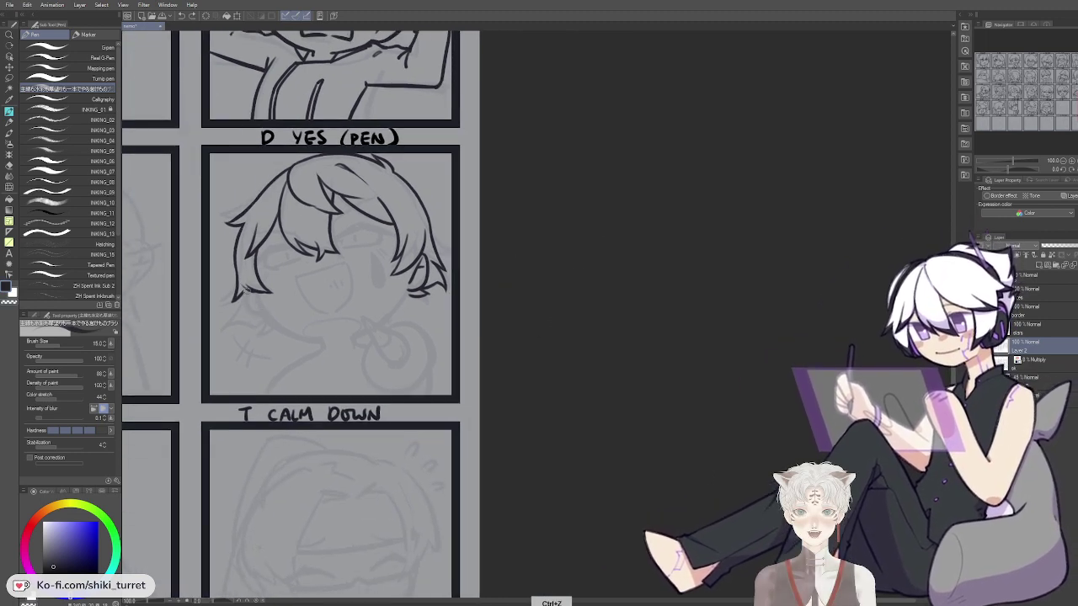
{"action": "key", "text": "ctrl+z"}
{"action": "mouse_move", "coordinate": [245, 288]}
{"action": "left_mouse_down"}
{"action": "mouse_move", "coordinate": [268, 318]}
{"action": "mouse_move", "coordinate": [171, 226]}
{"action": "mouse_move", "coordinate": [207, 270]}
{"action": "left_mouse_up"}
{"action": "key", "text": "ctrl+z"}
{"action": "key", "text": "ctrl+z"}
{"action": "key", "text": "ctrl+z"}
{"action": "key", "text": "ctrl+z"}
{"action": "key", "text": "ctrl+z"}
{"action": "key", "text": "ctrl+z"}
{"action": "key", "text": "ctrl+z"}
{"action": "key", "text": "ctrl+z"}
{"action": "key", "text": "ctrl+z"}
{"action": "key", "text": "ctrl+z"}
Ink the jaw line curving from the ear down toward the chin
{"action": "mouse_move", "coordinate": [181, 248]}
{"action": "left_mouse_down"}
{"action": "mouse_move", "coordinate": [189, 259]}
{"action": "mouse_move", "coordinate": [232, 272]}
{"action": "left_mouse_up"}
{"action": "key", "text": "ctrl+z"}
{"action": "key", "text": "ctrl+z"}
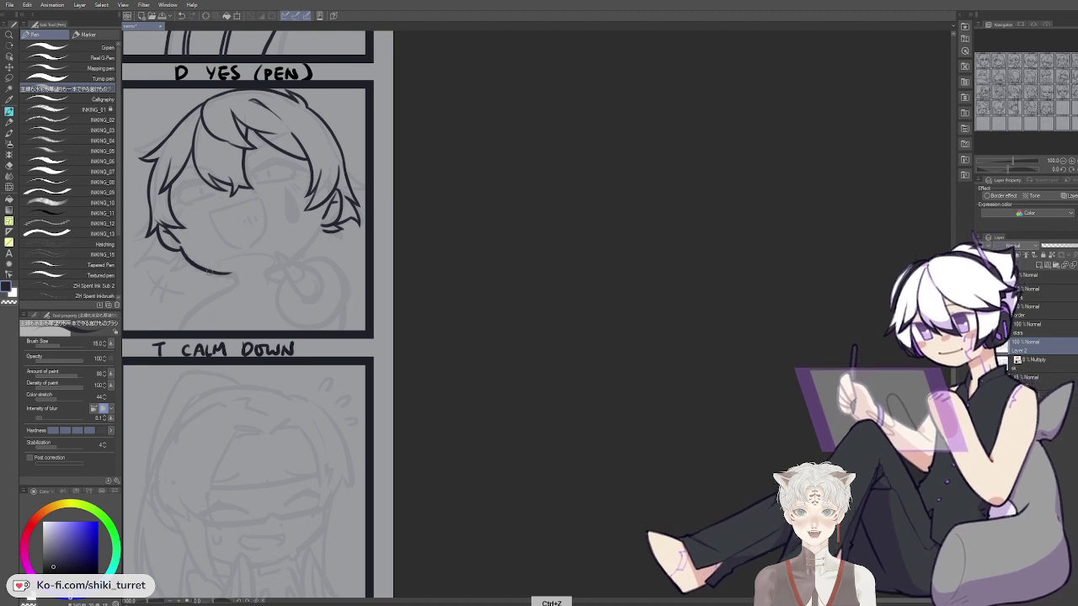
Redraw the jaw line curving from the ear to the chin and clean up its end
{"action": "key", "text": "ctrl+z"}
{"action": "mouse_move", "coordinate": [172, 248]}
{"action": "left_mouse_down"}
{"action": "mouse_move", "coordinate": [228, 270]}
{"action": "mouse_move", "coordinate": [199, 267]}
{"action": "mouse_move", "coordinate": [231, 270]}
{"action": "mouse_move", "coordinate": [199, 268]}
{"action": "mouse_move", "coordinate": [235, 274]}
{"action": "left_mouse_up"}
{"action": "key", "text": "ctrl+z"}
{"action": "key", "text": "ctrl+z"}
{"action": "key", "text": "c"}
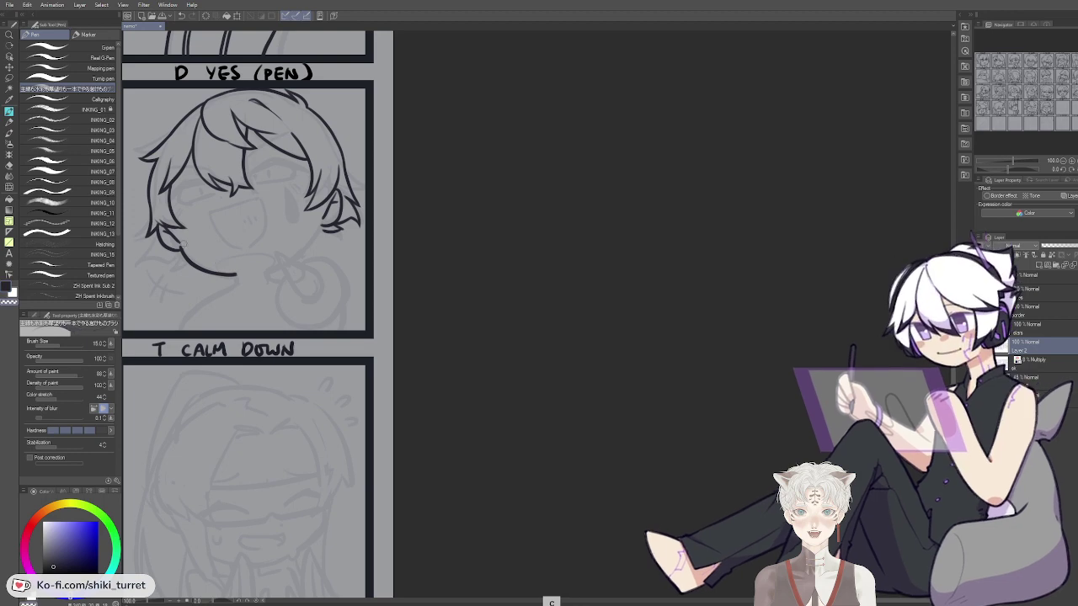
{"action": "key", "text": "c"}
Move the floating music player window away from the brush list and canvas
{"action": "key", "text": "space"}
{"action": "left_click_drag", "start_coordinate": [474, 296], "coordinate": [578, 320]}
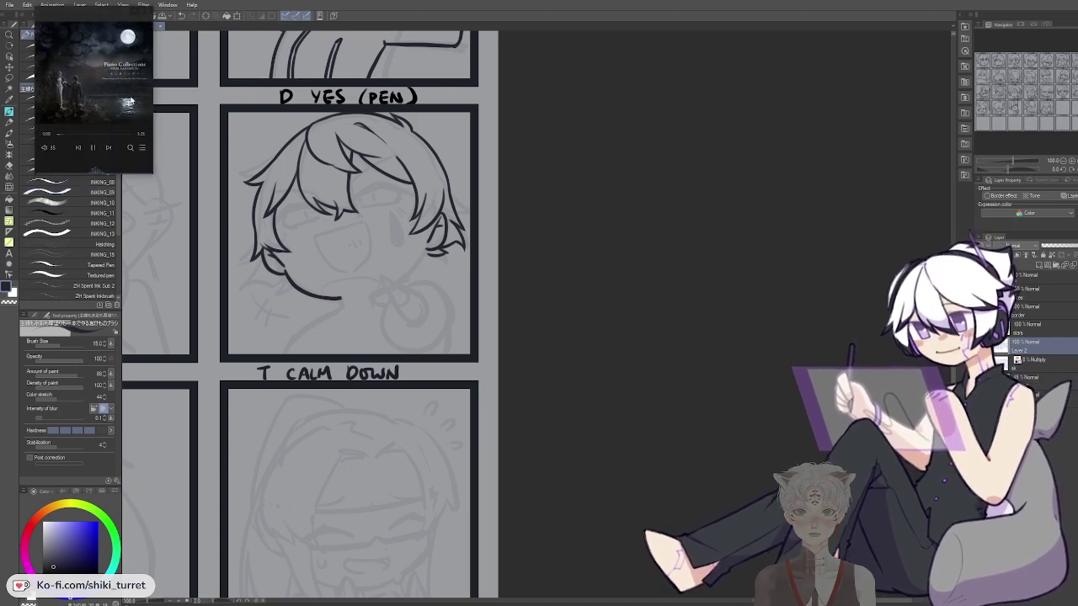
{"action": "mouse_move", "coordinate": [96, 34]}
{"action": "mouse_move", "coordinate": [91, 19]}
{"action": "left_mouse_down"}
{"action": "mouse_move", "coordinate": [77, 119]}
{"action": "mouse_move", "coordinate": [1029, 445]}
{"action": "left_mouse_up"}
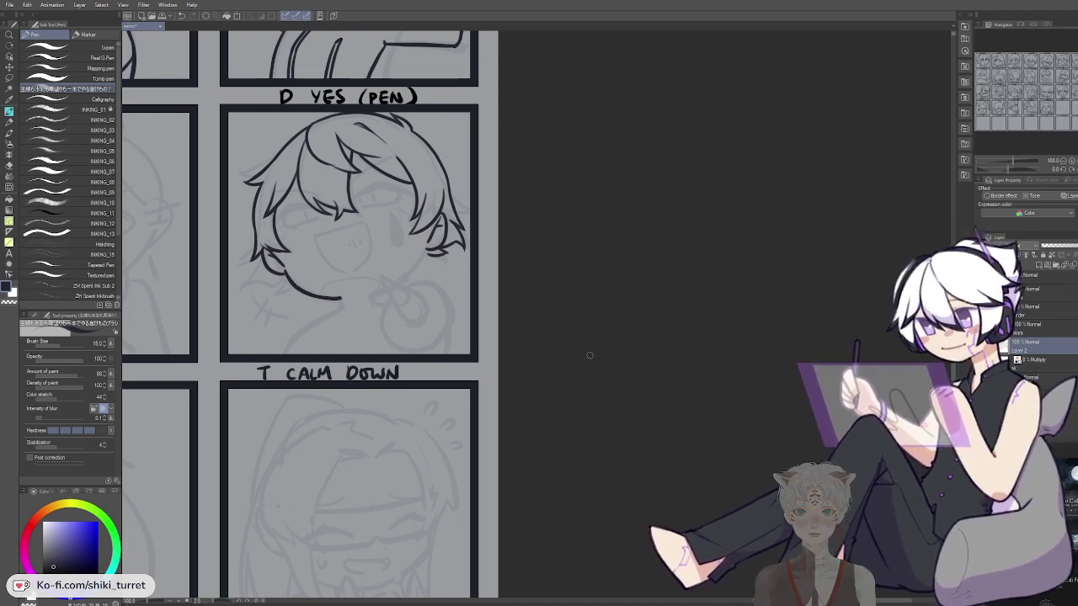
Mirror the canvas view and ink the opposite jaw line from the other ear toward the chin
{"action": "left_click_drag", "start_coordinate": [369, 295], "coordinate": [405, 274]}
{"action": "key", "text": "ctrl+z"}
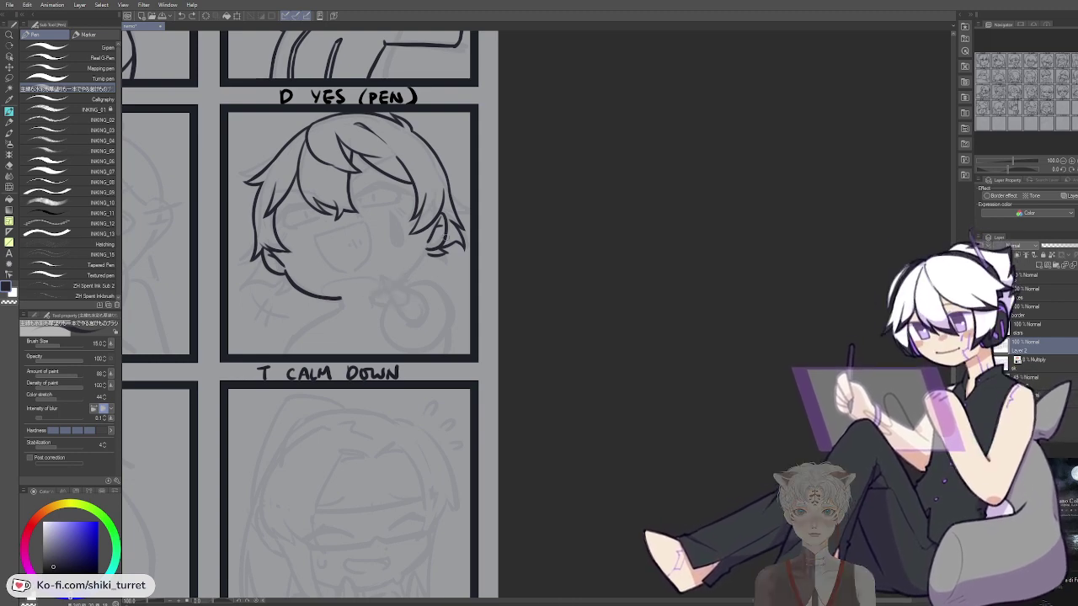
{"action": "key", "text": "h"}
{"action": "mouse_move", "coordinate": [685, 230]}
{"action": "left_mouse_down"}
{"action": "mouse_move", "coordinate": [304, 214]}
{"action": "mouse_move", "coordinate": [295, 273]}
{"action": "left_mouse_up"}
{"action": "key", "text": "ctrl+z"}
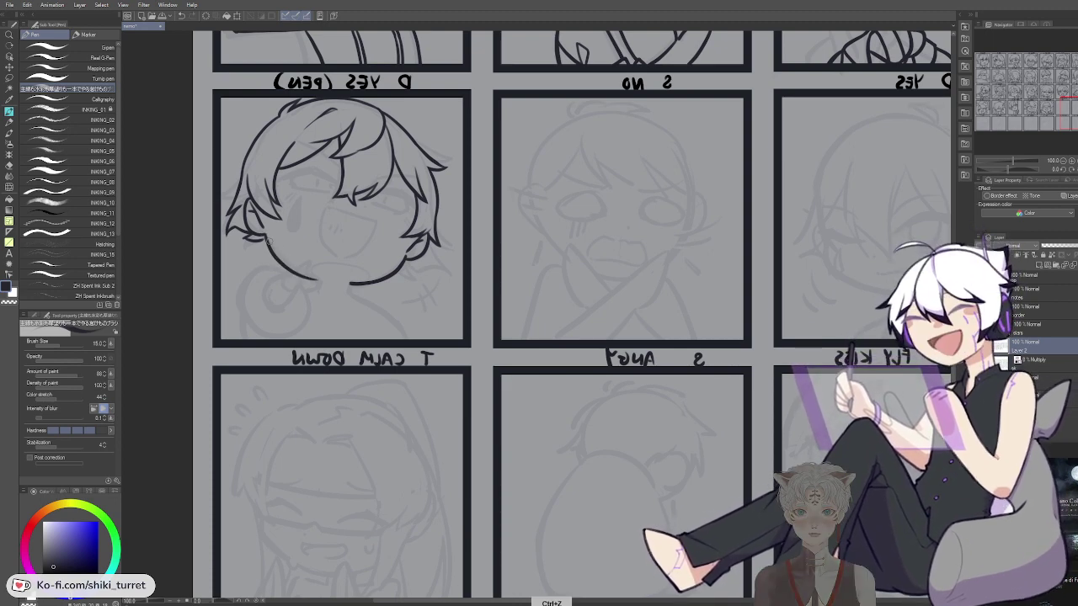
{"action": "left_click_drag", "start_coordinate": [263, 235], "coordinate": [316, 281]}
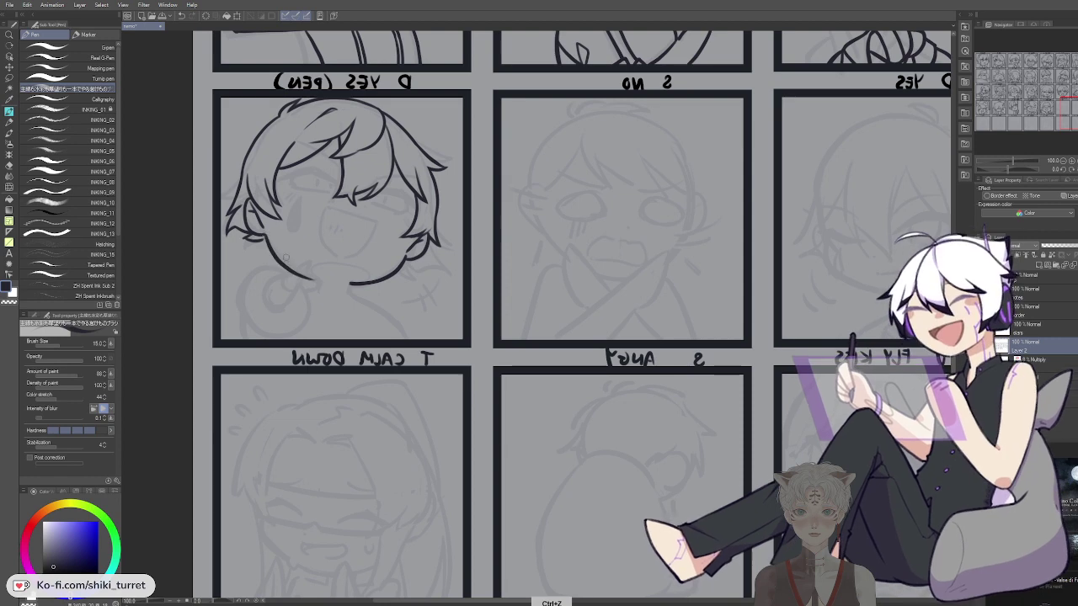
{"action": "key", "text": "ctrl+z"}
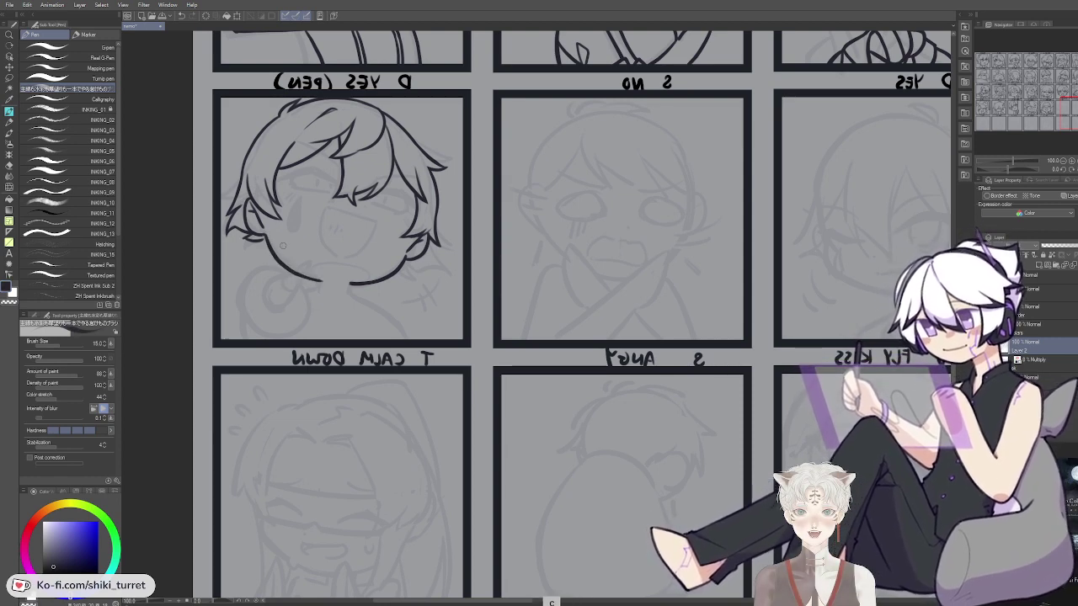
{"action": "key", "text": "c"}
Return to the unmirrored view and ink two short neck lines going down from the ends of the jaw lines
{"action": "left_click_drag", "start_coordinate": [631, 367], "coordinate": [283, 377]}
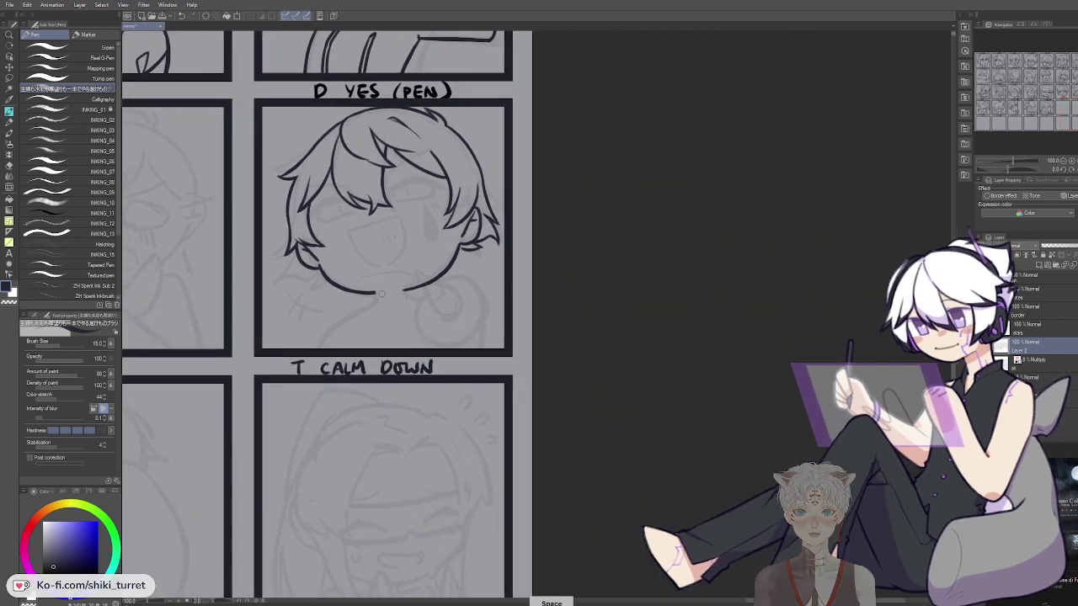
{"action": "key", "text": "ctrl+z"}
{"action": "key", "text": "c"}
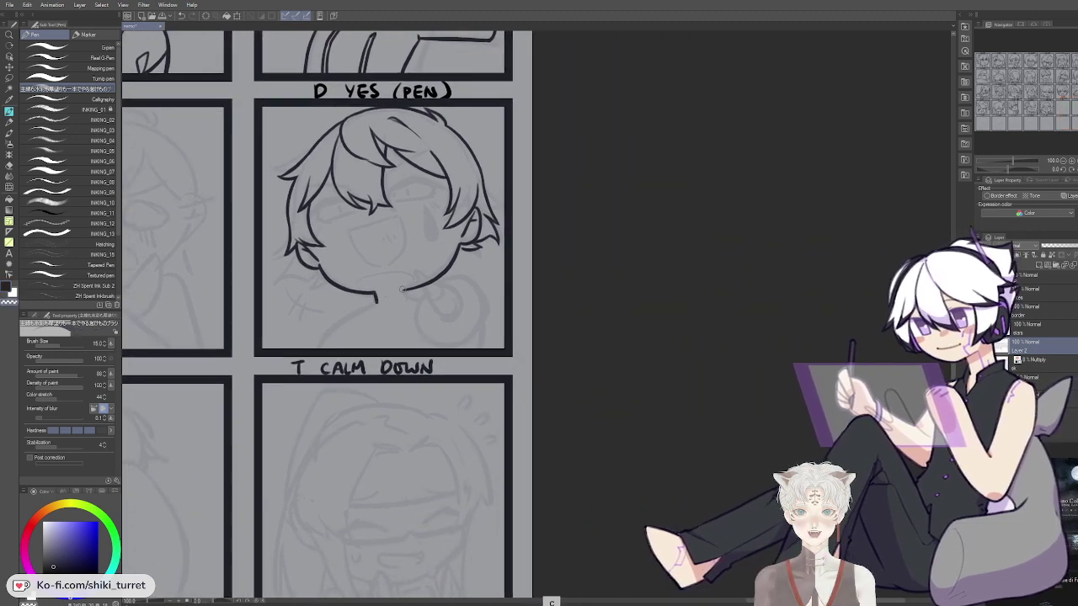
{"action": "key", "text": "c"}
{"action": "mouse_move", "coordinate": [405, 290]}
{"action": "left_mouse_down"}
{"action": "mouse_move", "coordinate": [445, 273]}
{"action": "mouse_move", "coordinate": [457, 262]}
{"action": "mouse_move", "coordinate": [434, 278]}
{"action": "mouse_move", "coordinate": [458, 254]}
{"action": "left_mouse_up"}
{"action": "key", "text": "c"}
{"action": "key", "text": "ctrl+z"}
{"action": "key", "text": "ctrl+z"}
{"action": "key", "text": "ctrl+z"}
{"action": "key", "text": "ctrl+z"}
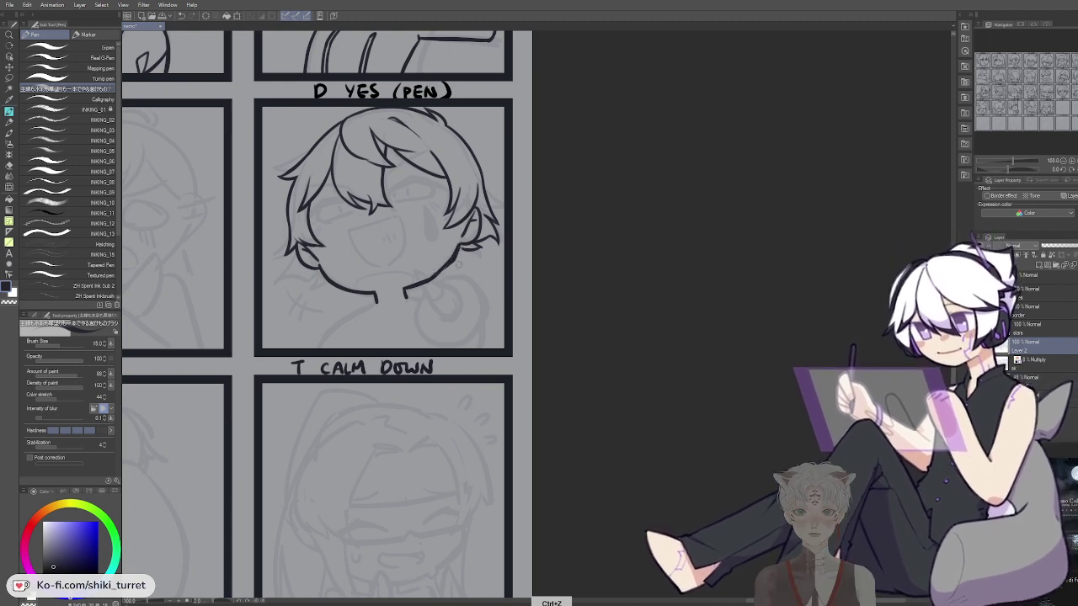
{"action": "key", "text": "Delete"}
{"action": "key", "text": "ctrl+z"}
Mirror the canvas view and refine the jaw line on the teardrop side where it meets the neck
{"action": "key", "text": "h"}
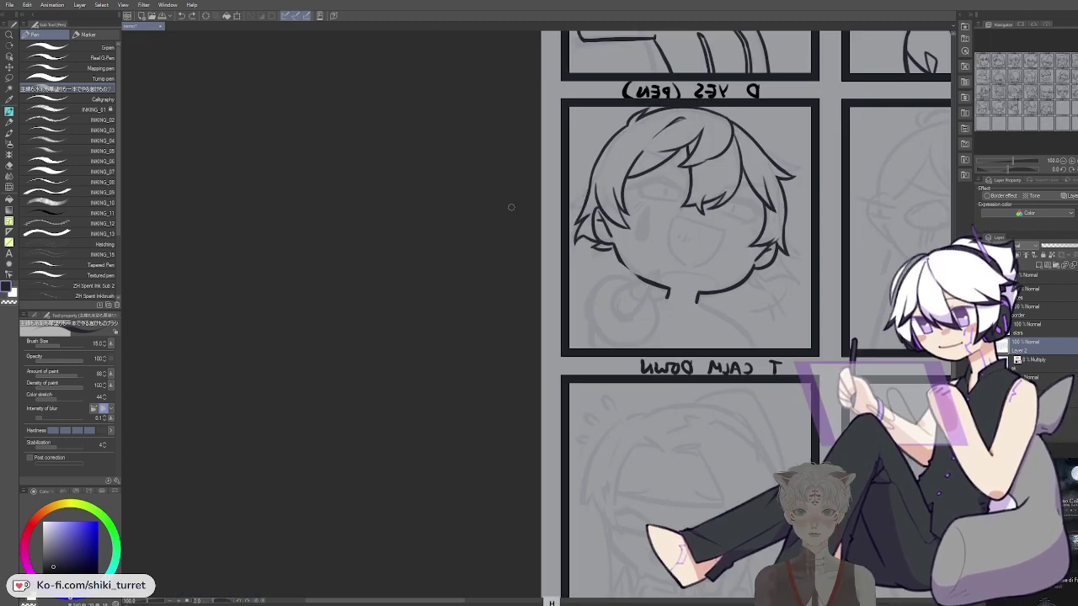
{"action": "mouse_move", "coordinate": [612, 288]}
{"action": "left_mouse_down"}
{"action": "mouse_move", "coordinate": [272, 299]}
{"action": "mouse_move", "coordinate": [300, 288]}
{"action": "mouse_move", "coordinate": [331, 299]}
{"action": "left_mouse_up"}
{"action": "key", "text": "c"}
{"action": "key", "text": "c"}
{"action": "left_click_drag", "start_coordinate": [279, 265], "coordinate": [304, 289]}
{"action": "key", "text": "ctrl+z"}
{"action": "key", "text": "c"}
{"action": "key", "text": "c"}
{"action": "key", "text": "ctrl+z"}
{"action": "left_click_drag", "start_coordinate": [272, 257], "coordinate": [305, 294]}
{"action": "key", "text": "ctrl+z"}
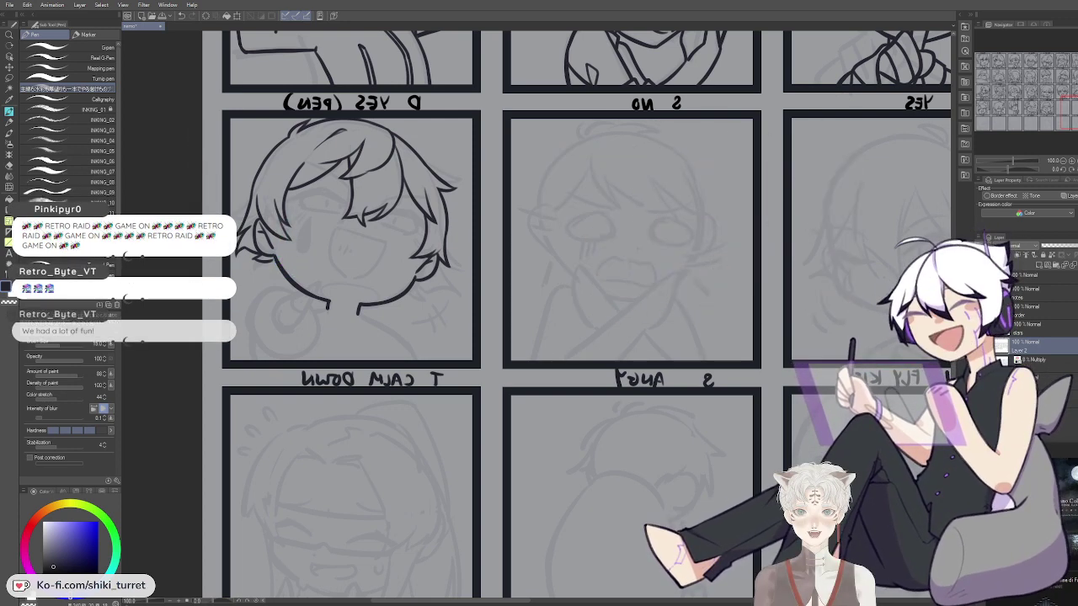
Ink small spiky hair tufts behind and below the ear beside the flicked hair lock, and save the file
{"action": "key", "text": "space"}
{"action": "left_click_drag", "start_coordinate": [497, 378], "coordinate": [406, 362]}
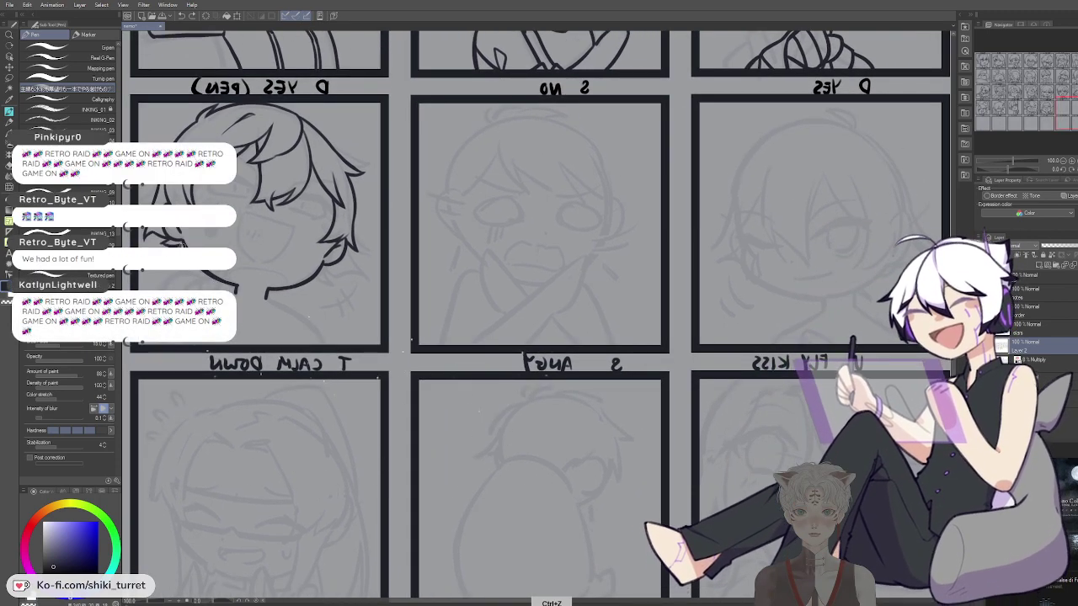
{"action": "key", "text": "space"}
{"action": "left_click_drag", "start_coordinate": [426, 241], "coordinate": [434, 194]}
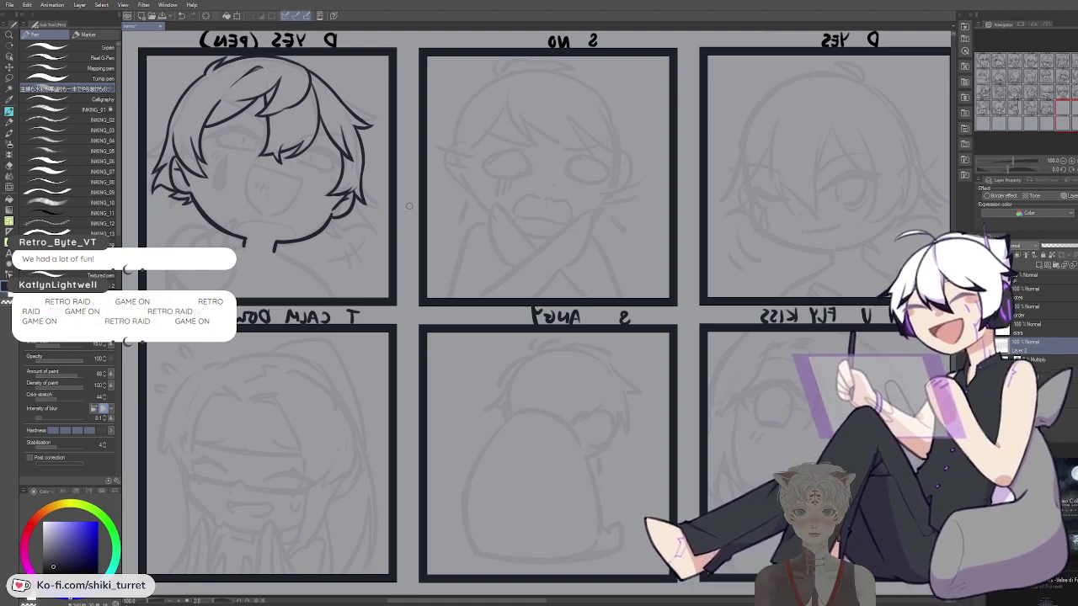
{"action": "left_click_drag", "start_coordinate": [400, 159], "coordinate": [386, 163]}
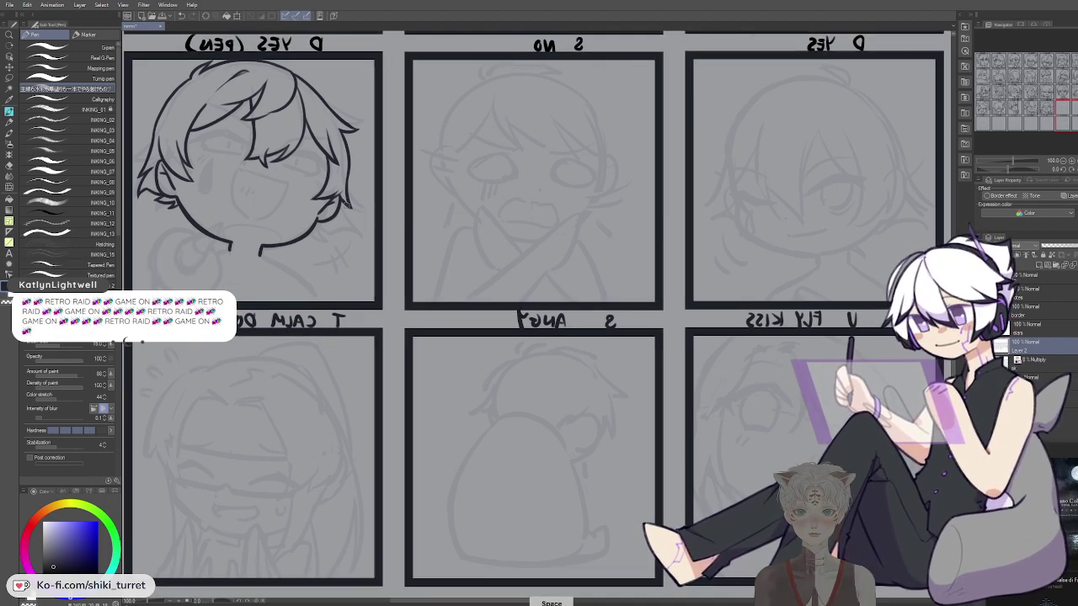
{"action": "key", "text": "ctrl+z"}
{"action": "key", "text": "ctrl+z"}
{"action": "left_click_drag", "start_coordinate": [340, 200], "coordinate": [353, 225]}
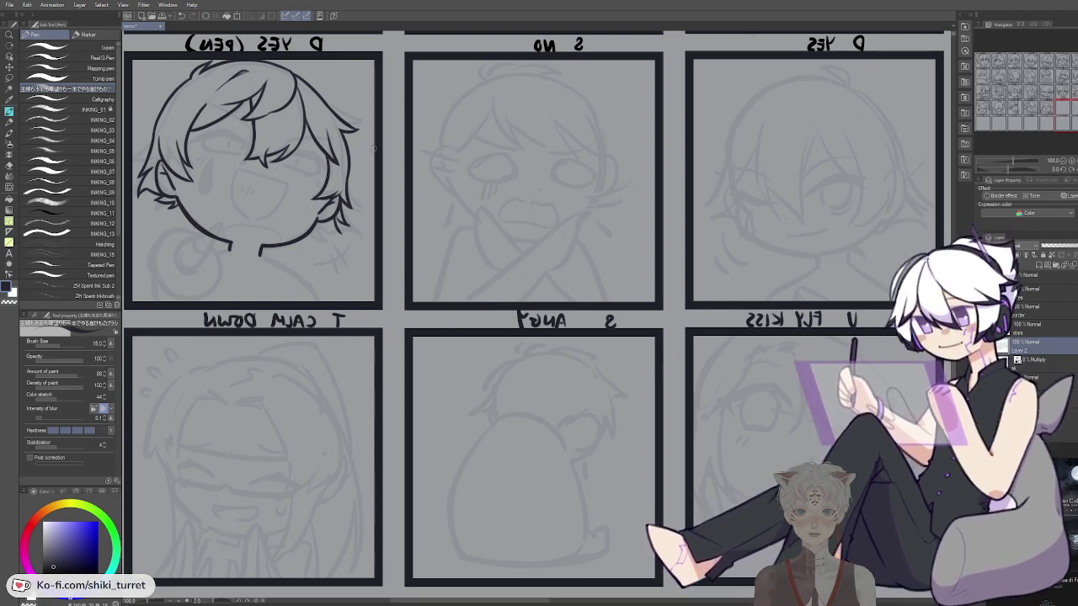
{"action": "key", "text": "ctrl+z"}
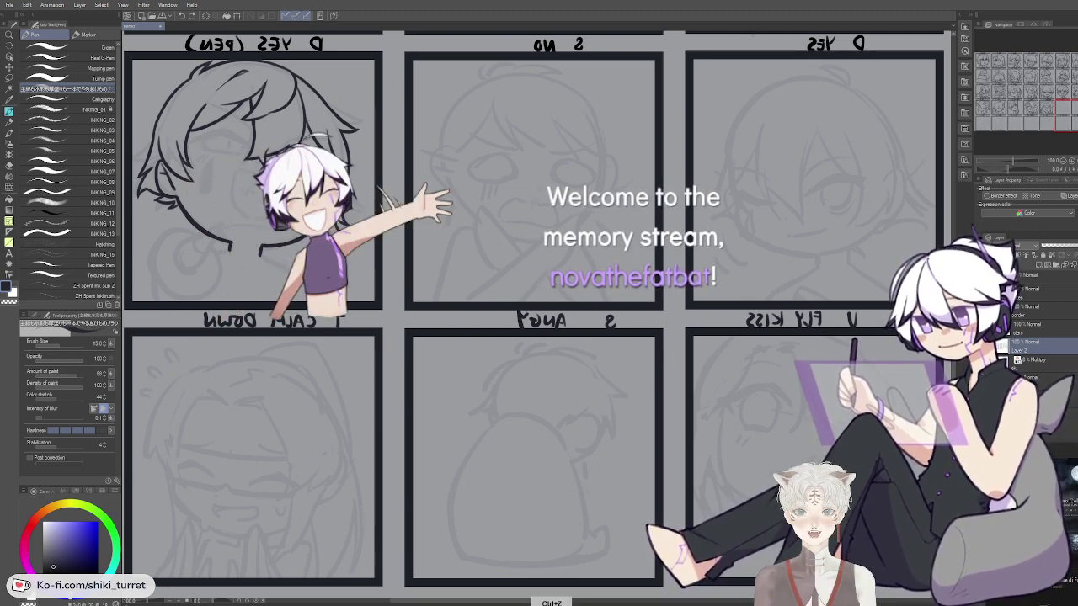
{"action": "key", "text": "ctrl+z"}
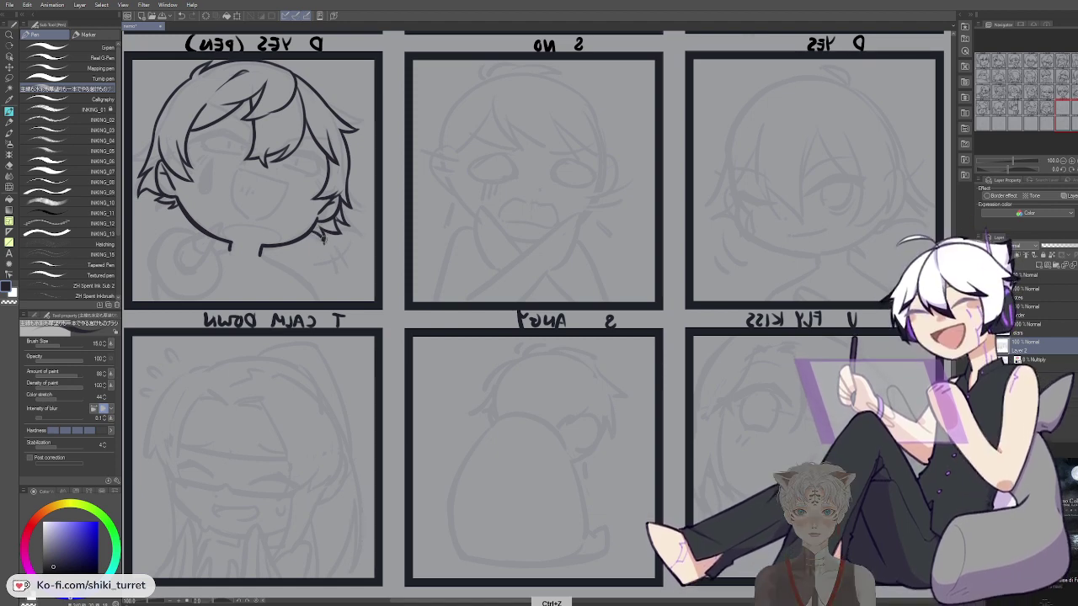
{"action": "left_click_drag", "start_coordinate": [423, 276], "coordinate": [490, 285]}
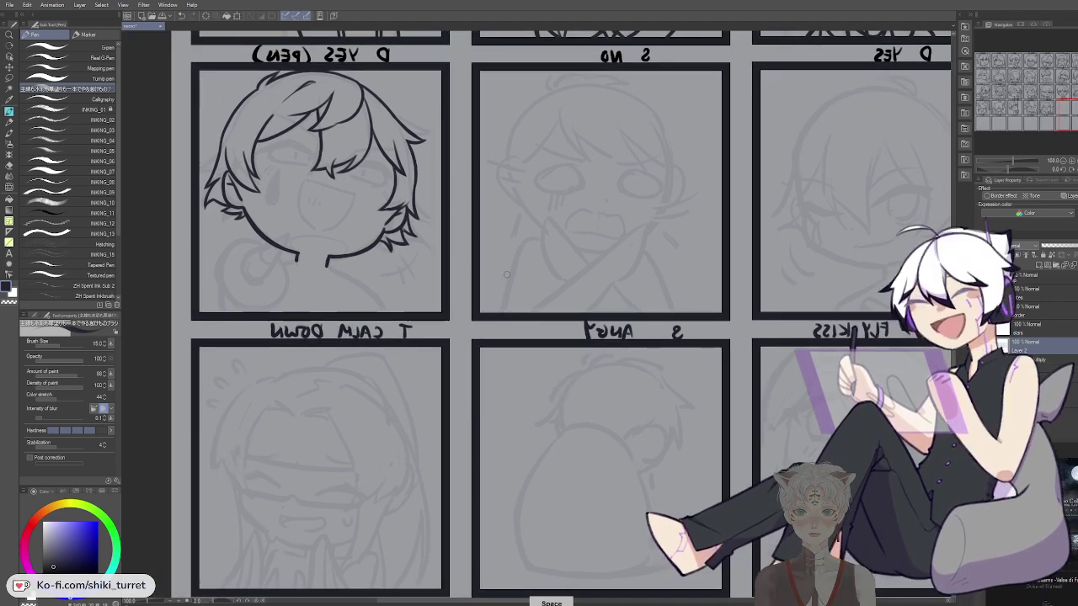
{"action": "key", "text": "ctrl+s"}
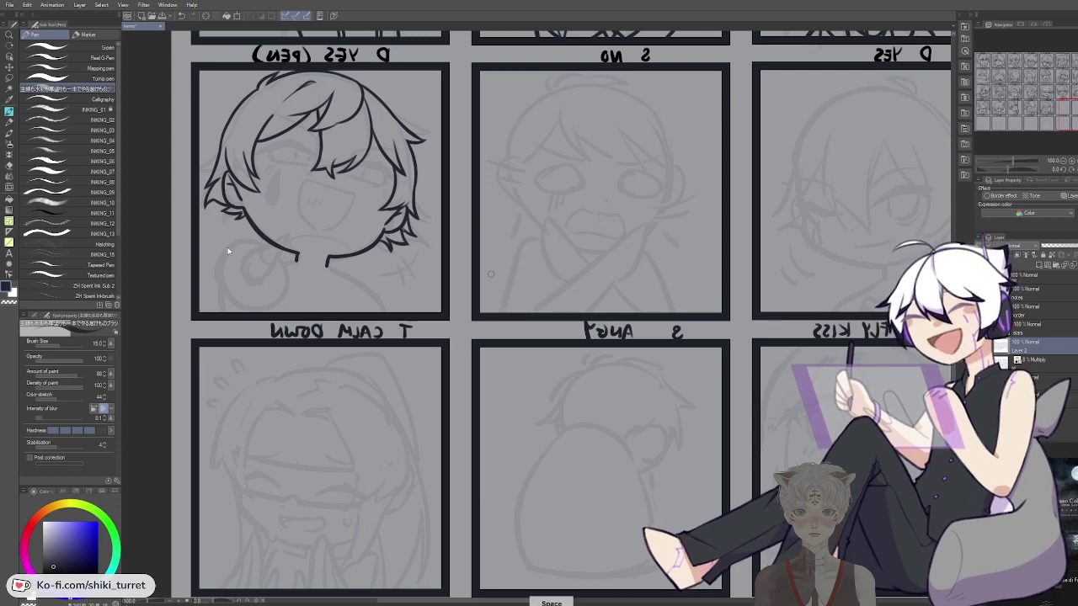
Unmirror the view and refine the outer hair contour above the ear on the teardrop side into a pointed tip
{"action": "left_click_drag", "start_coordinate": [294, 336], "coordinate": [315, 359]}
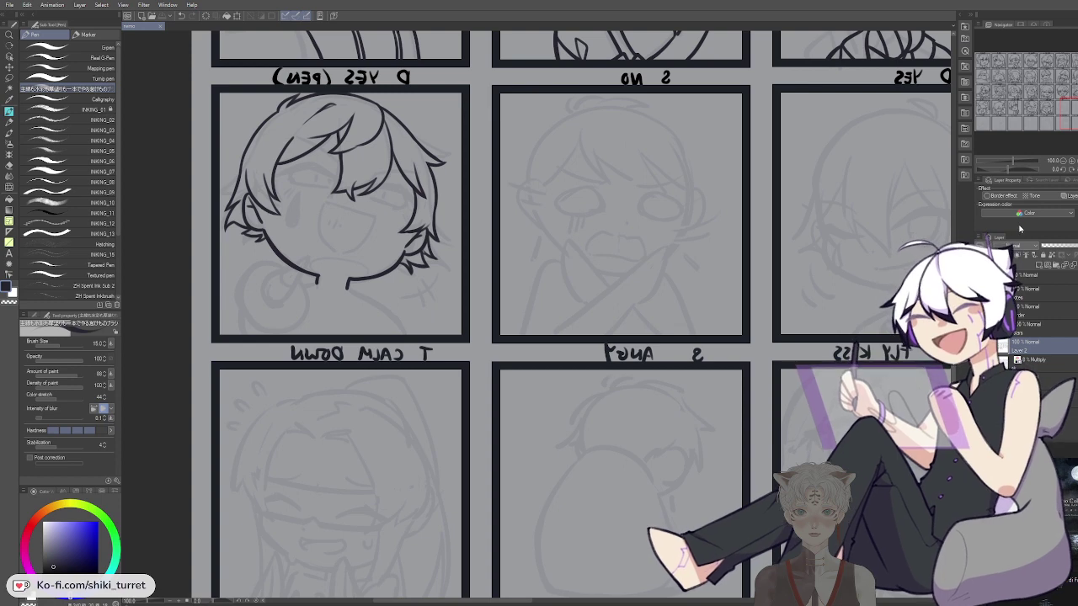
{"action": "key", "text": "space"}
{"action": "left_click_drag", "start_coordinate": [473, 230], "coordinate": [427, 225]}
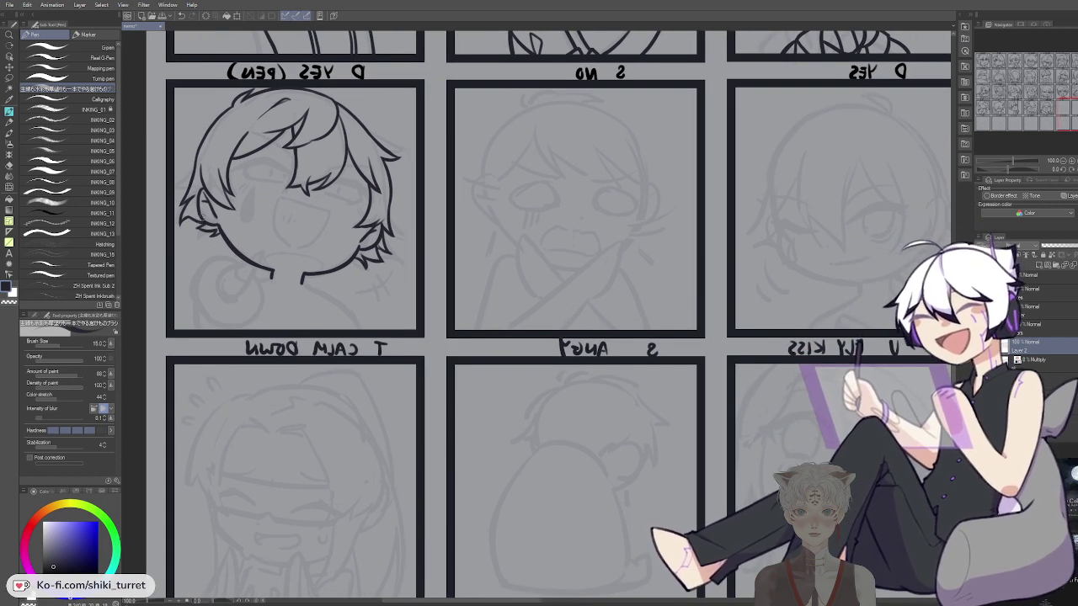
{"action": "key", "text": "c"}
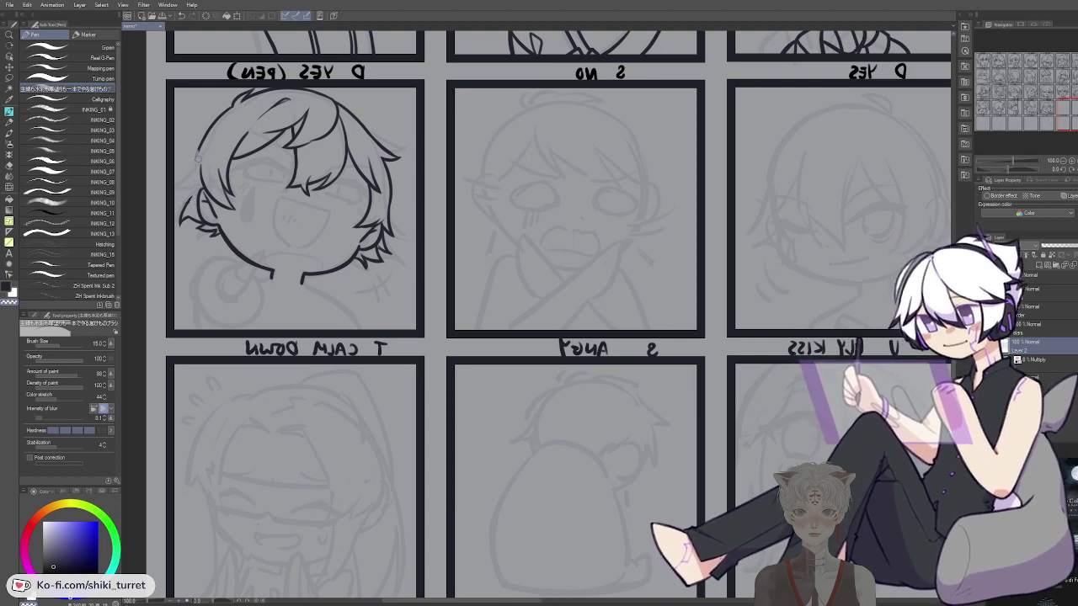
{"action": "key", "text": "c"}
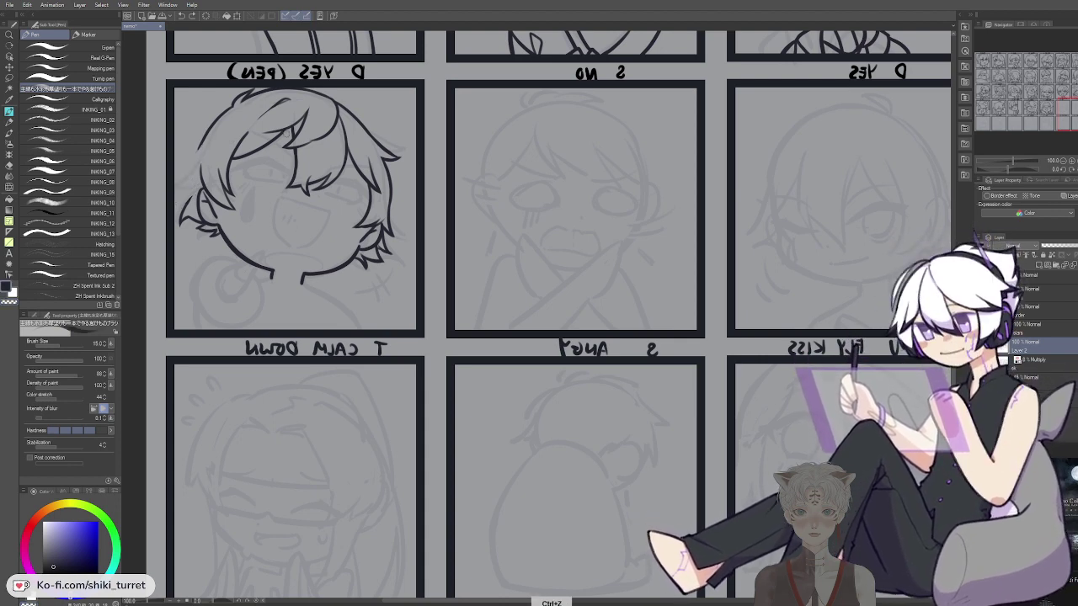
{"action": "key", "text": "h"}
{"action": "left_click_drag", "start_coordinate": [644, 371], "coordinate": [278, 372]}
{"action": "left_click_drag", "start_coordinate": [522, 353], "coordinate": [345, 355]}
{"action": "mouse_move", "coordinate": [319, 179]}
{"action": "left_mouse_down"}
{"action": "mouse_move", "coordinate": [280, 194]}
{"action": "mouse_move", "coordinate": [310, 209]}
{"action": "left_mouse_up"}
{"action": "key", "text": "ctrl+z"}
{"action": "left_click_drag", "start_coordinate": [287, 160], "coordinate": [310, 208]}
{"action": "key", "text": "ctrl+z"}
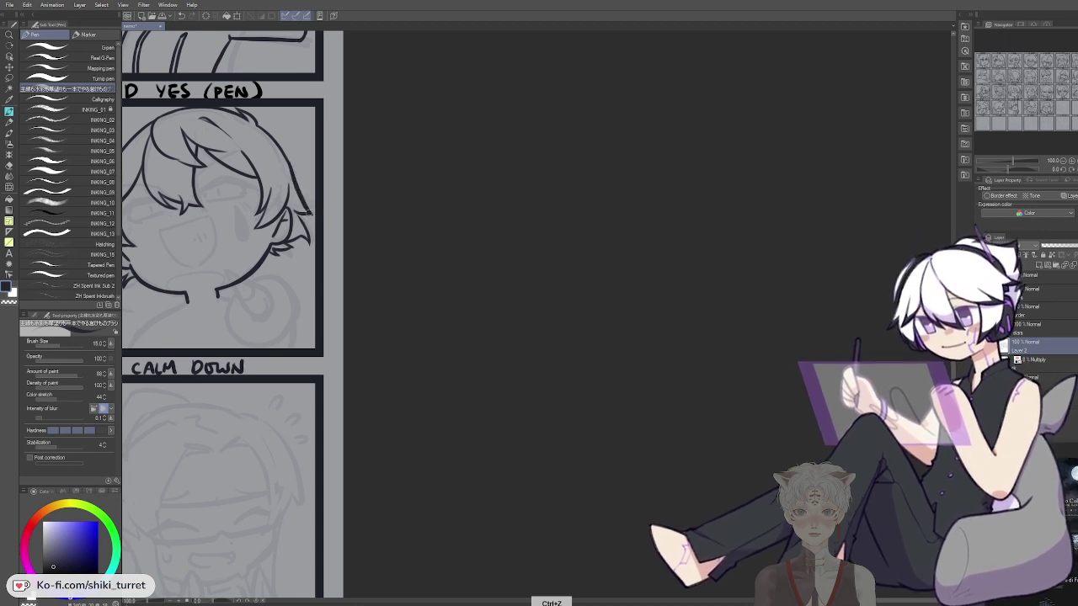
{"action": "key", "text": "c"}
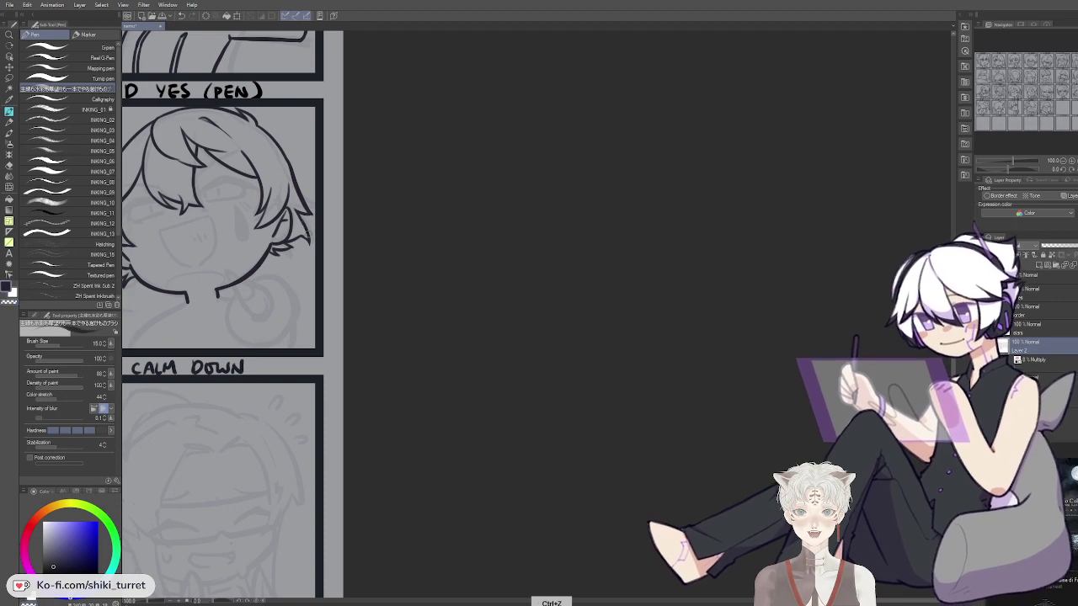
Review the whole expression sheet, comparing the inked panels with the "D YES (PEN)" panel, and return to that panel close up
{"action": "left_click_drag", "start_coordinate": [351, 264], "coordinate": [537, 268]}
{"action": "scroll", "coordinate": [566, 282], "scroll_direction": "down", "scroll_amount": 2}
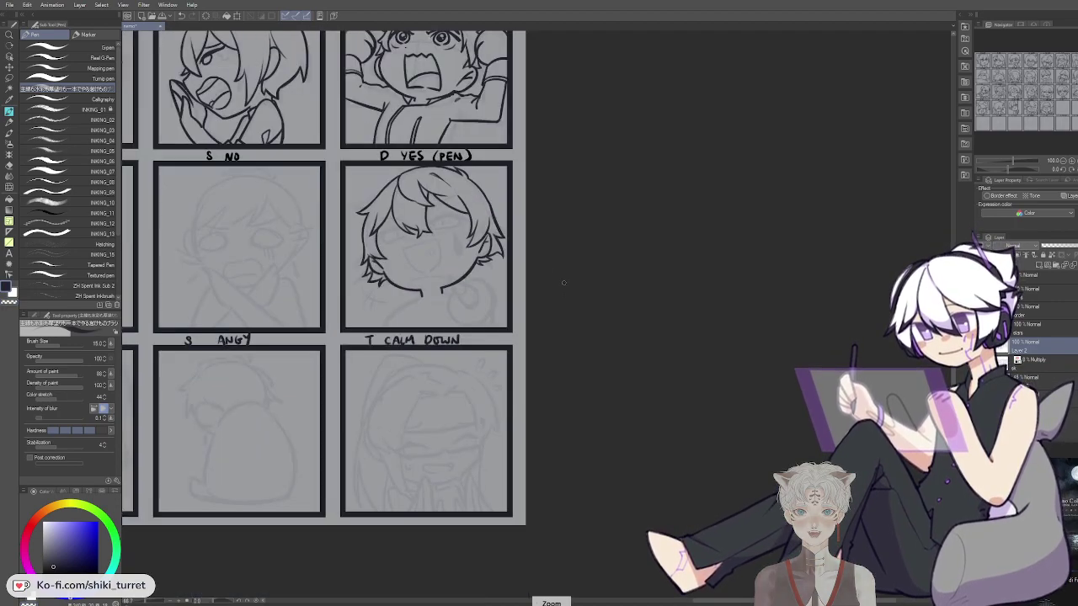
{"action": "left_click_drag", "start_coordinate": [566, 313], "coordinate": [860, 426]}
{"action": "scroll", "coordinate": [764, 414], "scroll_direction": "down", "scroll_amount": 2}
{"action": "left_click_drag", "start_coordinate": [764, 414], "coordinate": [708, 387]}
{"action": "scroll", "coordinate": [720, 393], "scroll_direction": "up", "scroll_amount": 1}
{"action": "left_click_drag", "start_coordinate": [630, 377], "coordinate": [720, 429]}
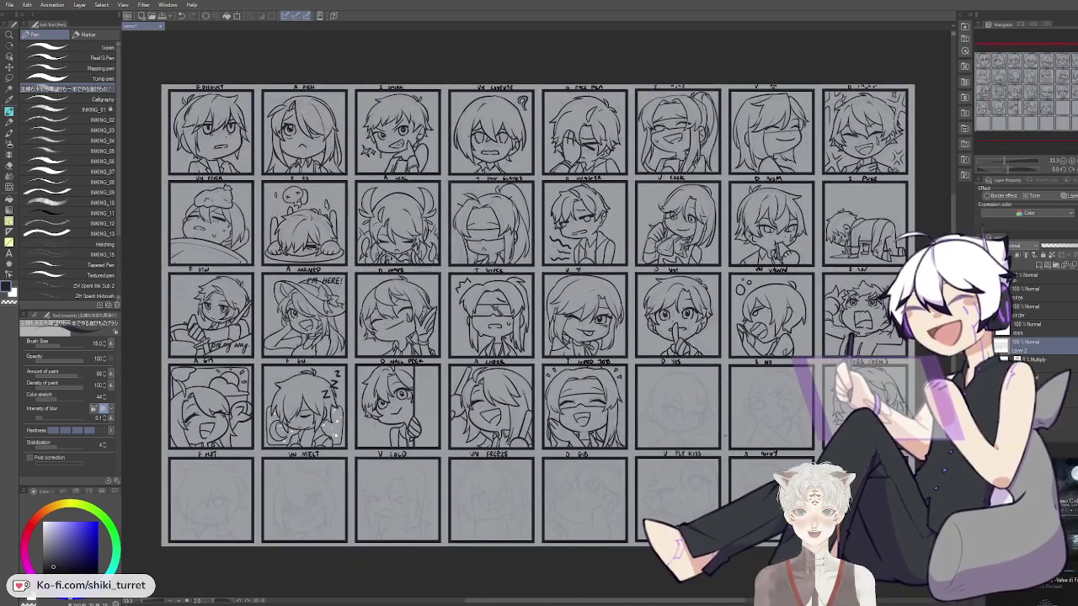
{"action": "left_click_drag", "start_coordinate": [760, 383], "coordinate": [263, 229]}
{"action": "scroll", "coordinate": [348, 252], "scroll_direction": "up", "scroll_amount": 2}
{"action": "scroll", "coordinate": [494, 280], "scroll_direction": "up", "scroll_amount": 1}
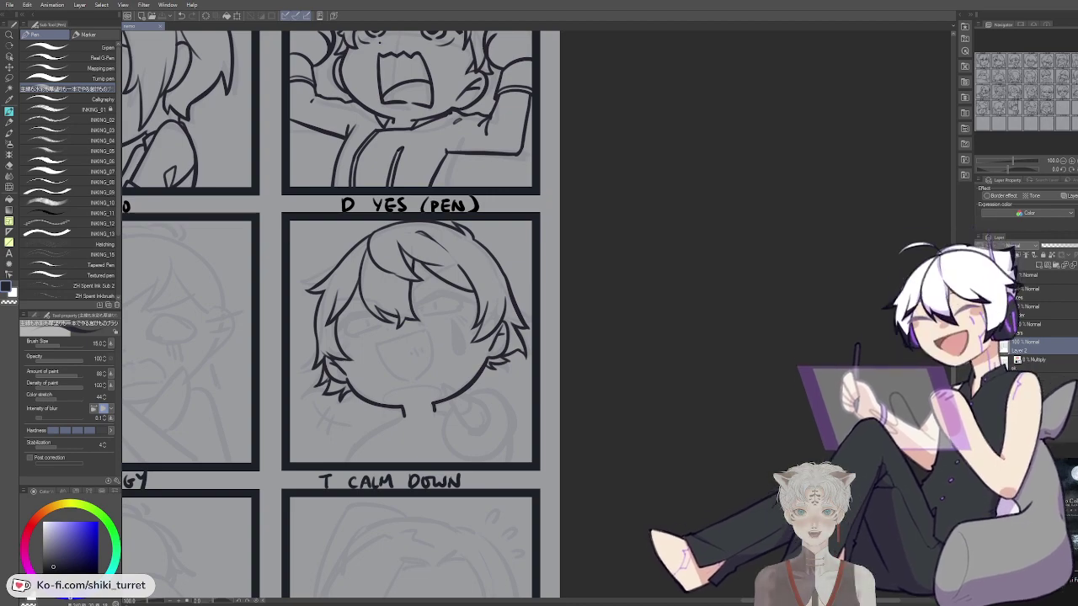
{"action": "left_click_drag", "start_coordinate": [278, 376], "coordinate": [401, 387]}
{"action": "scroll", "coordinate": [401, 387], "scroll_direction": "down", "scroll_amount": 3}
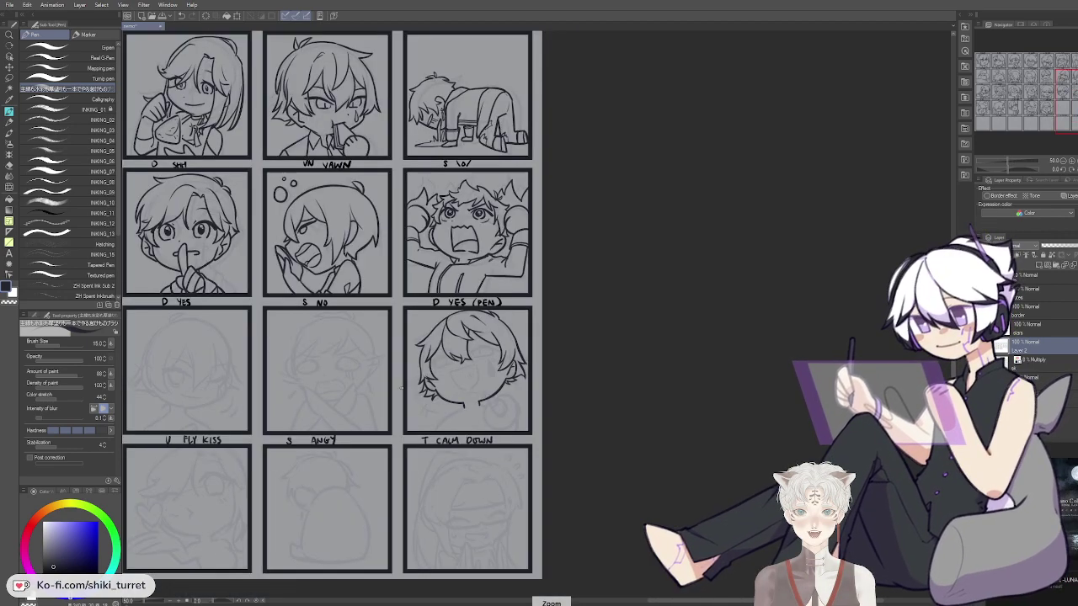
{"action": "scroll", "coordinate": [401, 387], "scroll_direction": "down", "scroll_amount": 2}
{"action": "left_click_drag", "start_coordinate": [522, 404], "coordinate": [889, 424]}
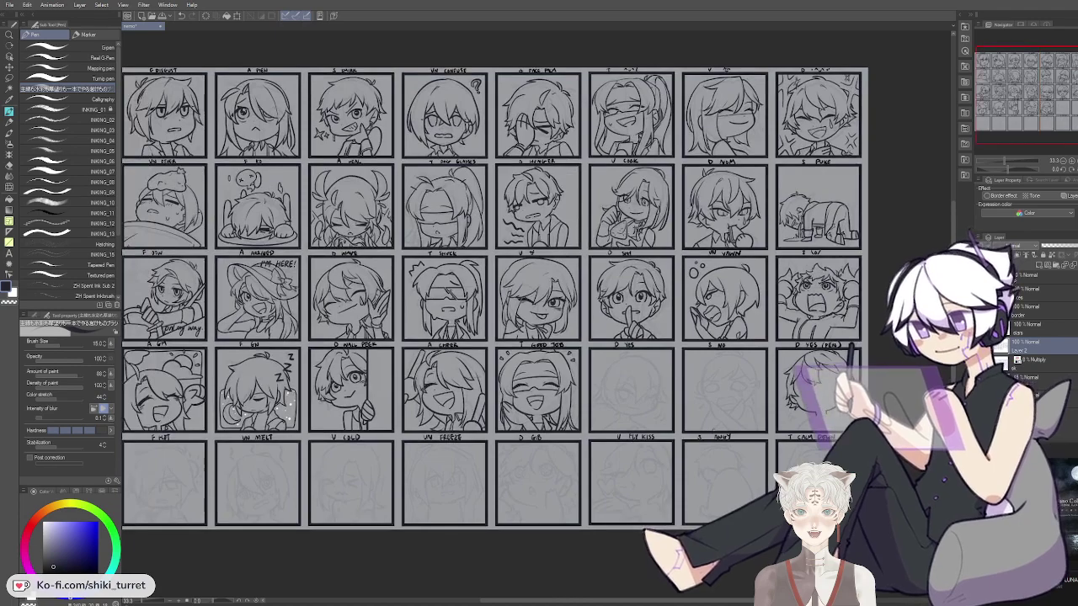
{"action": "left_click_drag", "start_coordinate": [696, 443], "coordinate": [724, 468]}
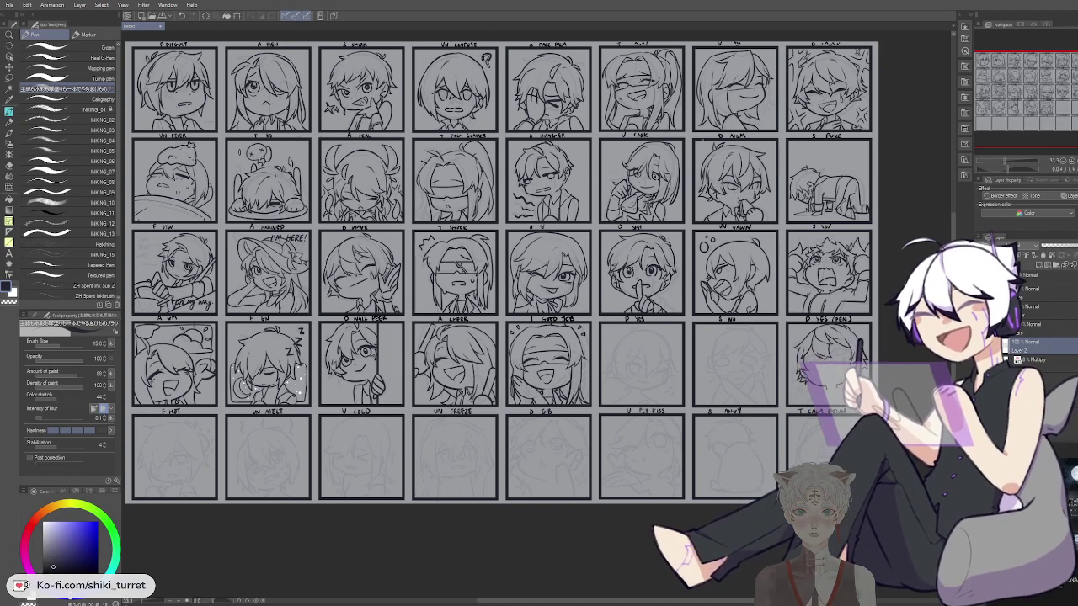
{"action": "scroll", "coordinate": [701, 142], "scroll_direction": "down", "scroll_amount": 1}
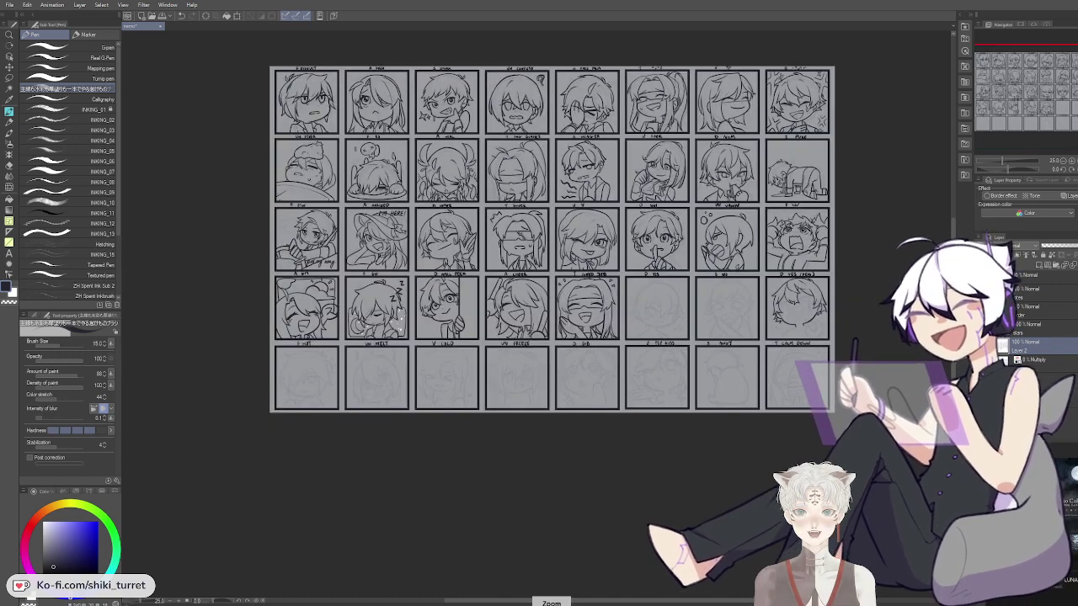
{"action": "scroll", "coordinate": [570, 280], "scroll_direction": "up", "scroll_amount": 5}
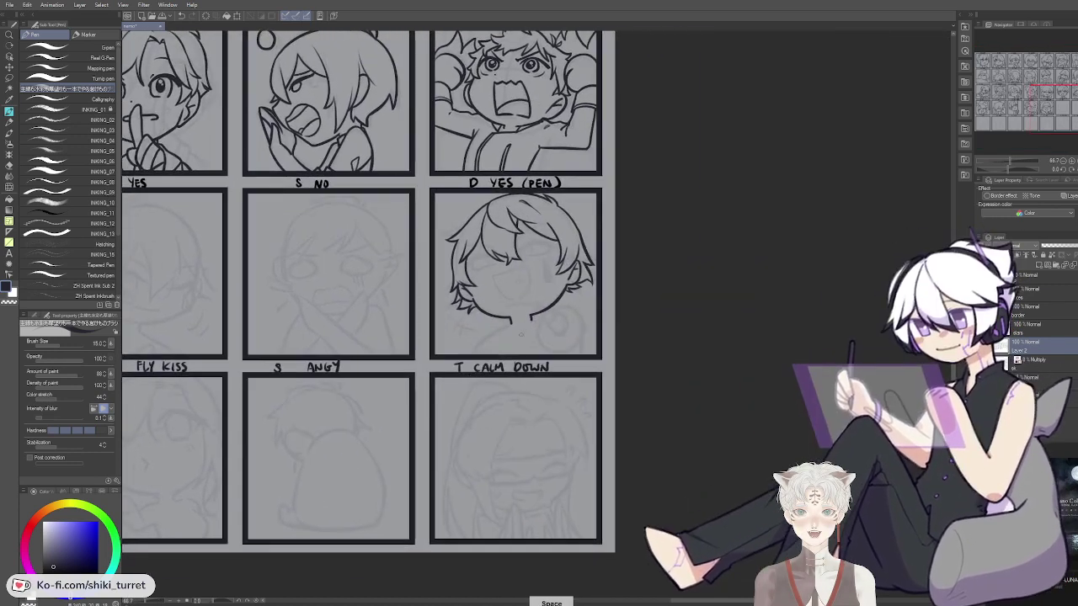
{"action": "scroll", "coordinate": [569, 282], "scroll_direction": "up", "scroll_amount": 4}
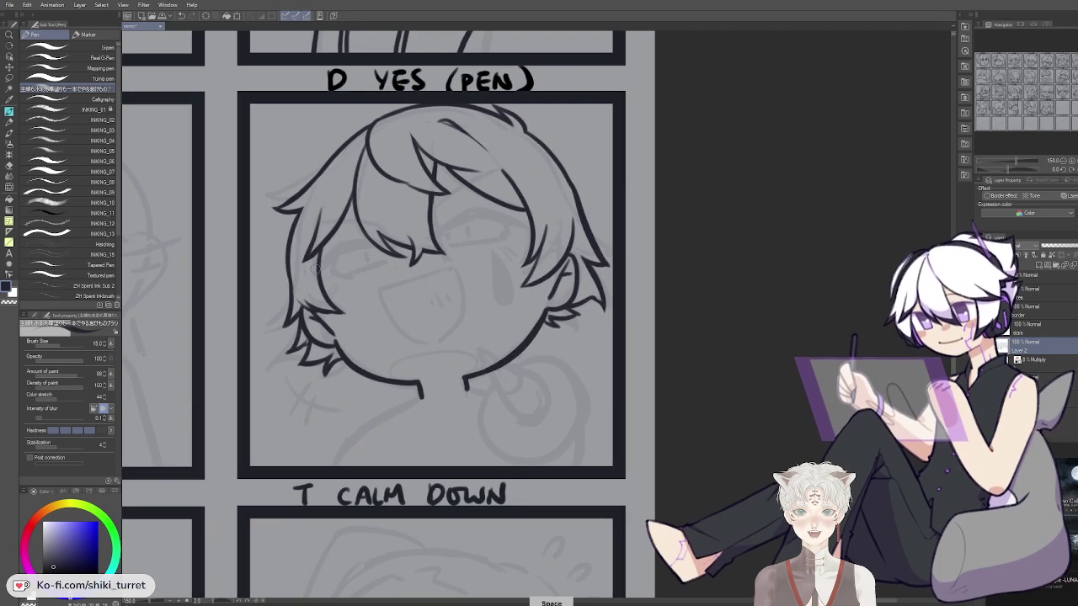
Add a layer above Layer 2 and ink an upper lash line for the "D YES (PEN)" eye opposite the teardrop
{"action": "left_click", "coordinate": [1039, 265]}
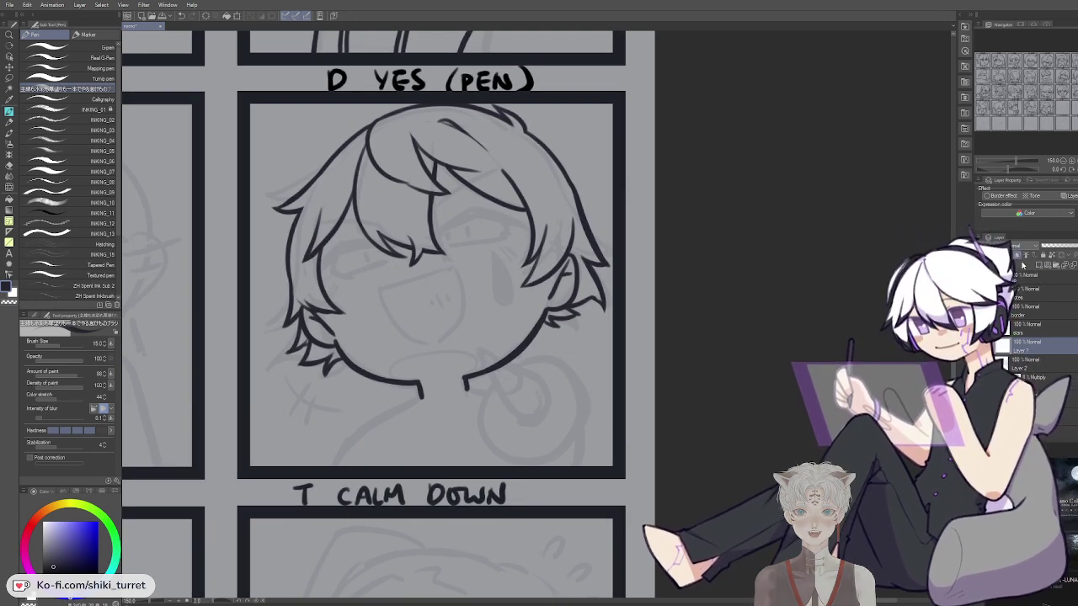
{"action": "left_click_drag", "start_coordinate": [322, 246], "coordinate": [397, 255]}
{"action": "key", "text": "ctrl+z"}
{"action": "key", "text": "ctrl+z"}
{"action": "mouse_move", "coordinate": [318, 258]}
{"action": "left_mouse_down"}
{"action": "mouse_move", "coordinate": [308, 276]}
{"action": "mouse_move", "coordinate": [368, 245]}
{"action": "mouse_move", "coordinate": [391, 251]}
{"action": "mouse_move", "coordinate": [373, 245]}
{"action": "left_mouse_up"}
{"action": "key", "text": "ctrl+z"}
{"action": "key", "text": "ctrl+z"}
{"action": "key", "text": "ctrl+z"}
{"action": "key", "text": "ctrl+z"}
{"action": "left_click_drag", "start_coordinate": [319, 270], "coordinate": [377, 244]}
Redraw the thick upper lash line and ink the half-lidded outline of the eye opposite the teardrop
{"action": "left_click_drag", "start_coordinate": [328, 211], "coordinate": [548, 434]}
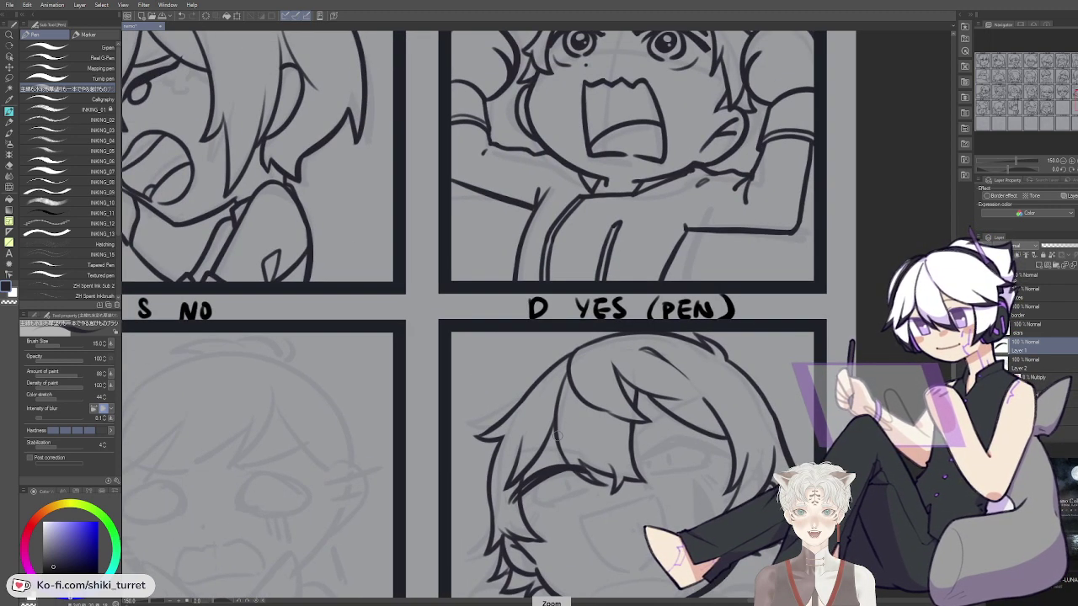
{"action": "scroll", "coordinate": [543, 434], "scroll_direction": "down", "scroll_amount": 2}
{"action": "left_click_drag", "start_coordinate": [473, 387], "coordinate": [422, 367]}
{"action": "left_click_drag", "start_coordinate": [519, 411], "coordinate": [474, 348]}
{"action": "scroll", "coordinate": [474, 348], "scroll_direction": "up", "scroll_amount": 4}
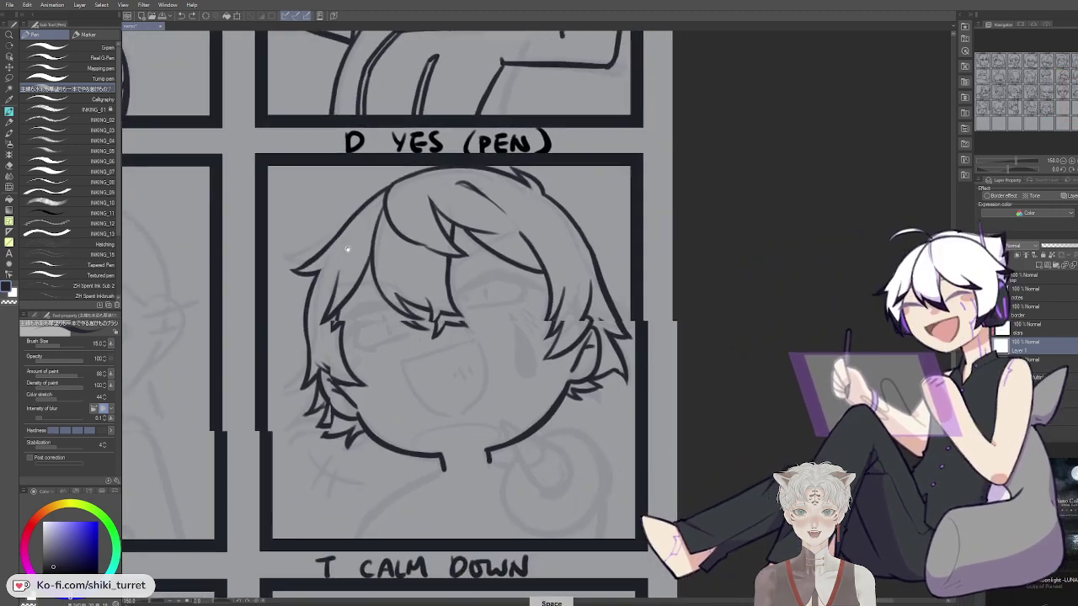
{"action": "mouse_move", "coordinate": [338, 307]}
{"action": "left_mouse_down"}
{"action": "mouse_move", "coordinate": [381, 288]}
{"action": "mouse_move", "coordinate": [333, 316]}
{"action": "mouse_move", "coordinate": [400, 290]}
{"action": "mouse_move", "coordinate": [402, 301]}
{"action": "mouse_move", "coordinate": [408, 289]}
{"action": "mouse_move", "coordinate": [341, 301]}
{"action": "mouse_move", "coordinate": [428, 298]}
{"action": "mouse_move", "coordinate": [408, 292]}
{"action": "mouse_move", "coordinate": [345, 306]}
{"action": "mouse_move", "coordinate": [395, 288]}
{"action": "mouse_move", "coordinate": [352, 309]}
{"action": "mouse_move", "coordinate": [376, 290]}
{"action": "mouse_move", "coordinate": [317, 325]}
{"action": "mouse_move", "coordinate": [403, 262]}
{"action": "mouse_move", "coordinate": [349, 307]}
{"action": "mouse_move", "coordinate": [364, 293]}
{"action": "mouse_move", "coordinate": [351, 308]}
{"action": "mouse_move", "coordinate": [372, 312]}
{"action": "mouse_move", "coordinate": [362, 293]}
{"action": "mouse_move", "coordinate": [373, 323]}
{"action": "mouse_move", "coordinate": [385, 310]}
{"action": "mouse_move", "coordinate": [366, 323]}
{"action": "mouse_move", "coordinate": [400, 309]}
{"action": "mouse_move", "coordinate": [362, 322]}
{"action": "mouse_move", "coordinate": [408, 308]}
{"action": "left_mouse_up"}
{"action": "key", "text": "ctrl+z"}
{"action": "key", "text": "ctrl+z"}
{"action": "key", "text": "ctrl+z"}
{"action": "key", "text": "ctrl+z"}
{"action": "key", "text": "c"}
{"action": "key", "text": "c"}
{"action": "key", "text": "ctrl+z"}
{"action": "key", "text": "ctrl+z"}
{"action": "key", "text": "ctrl+z"}
{"action": "key", "text": "ctrl+z"}
{"action": "key", "text": "ctrl+z"}
{"action": "key", "text": "c"}
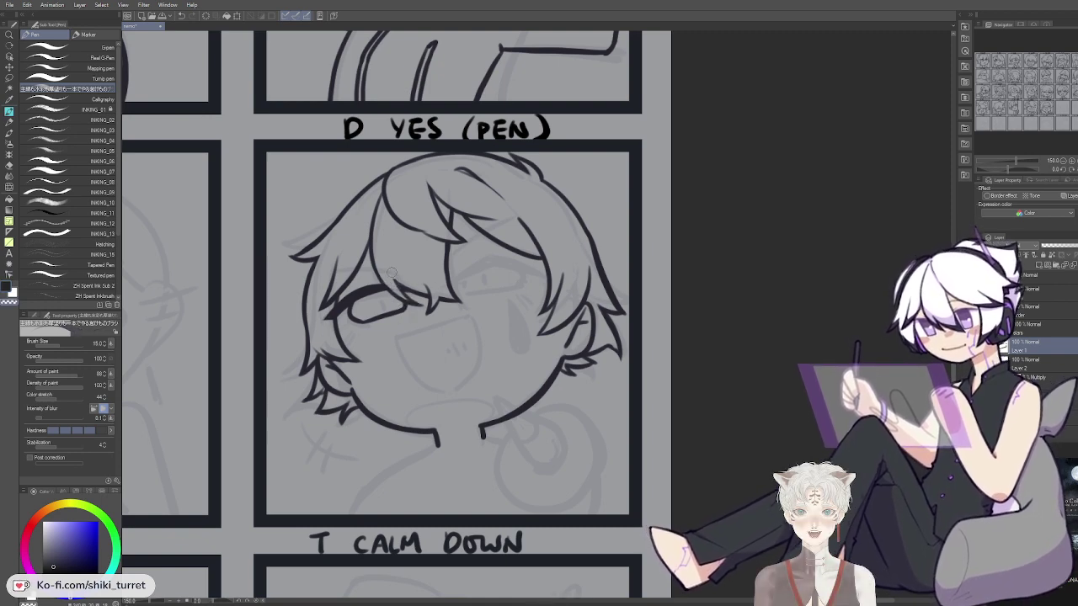
Ink the thick, tapered upper lash line of the teardrop-side eye, following the sketched curve beneath the fringe
{"action": "key", "text": "space"}
{"action": "left_click_drag", "start_coordinate": [539, 335], "coordinate": [605, 330]}
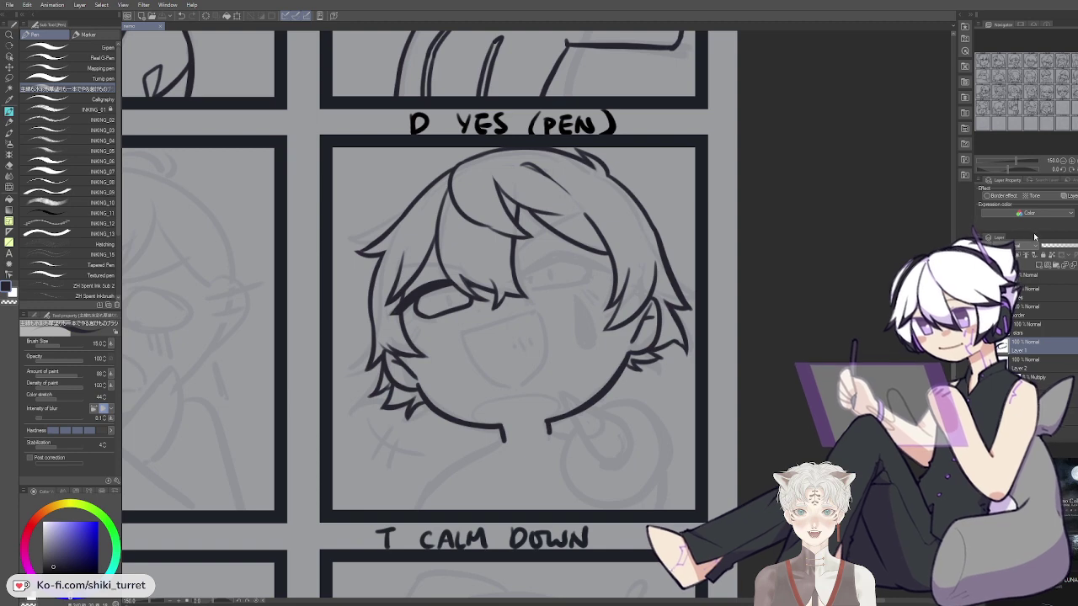
{"action": "left_click_drag", "start_coordinate": [722, 315], "coordinate": [657, 306]}
{"action": "key", "text": "c"}
{"action": "left_click_drag", "start_coordinate": [505, 244], "coordinate": [526, 253]}
{"action": "key", "text": "ctrl+z"}
{"action": "mouse_move", "coordinate": [453, 263]}
{"action": "left_mouse_down"}
{"action": "mouse_move", "coordinate": [493, 245]}
{"action": "mouse_move", "coordinate": [546, 259]}
{"action": "mouse_move", "coordinate": [509, 250]}
{"action": "mouse_move", "coordinate": [523, 246]}
{"action": "left_mouse_up"}
{"action": "key", "text": "ctrl+z"}
{"action": "key", "text": "ctrl+z"}
{"action": "key", "text": "ctrl+z"}
{"action": "key", "text": "ctrl+z"}
{"action": "key", "text": "ctrl+z"}
{"action": "key", "text": "ctrl+z"}
{"action": "key", "text": "ctrl+z"}
{"action": "key", "text": "ctrl+z"}
{"action": "key", "text": "ctrl+z"}
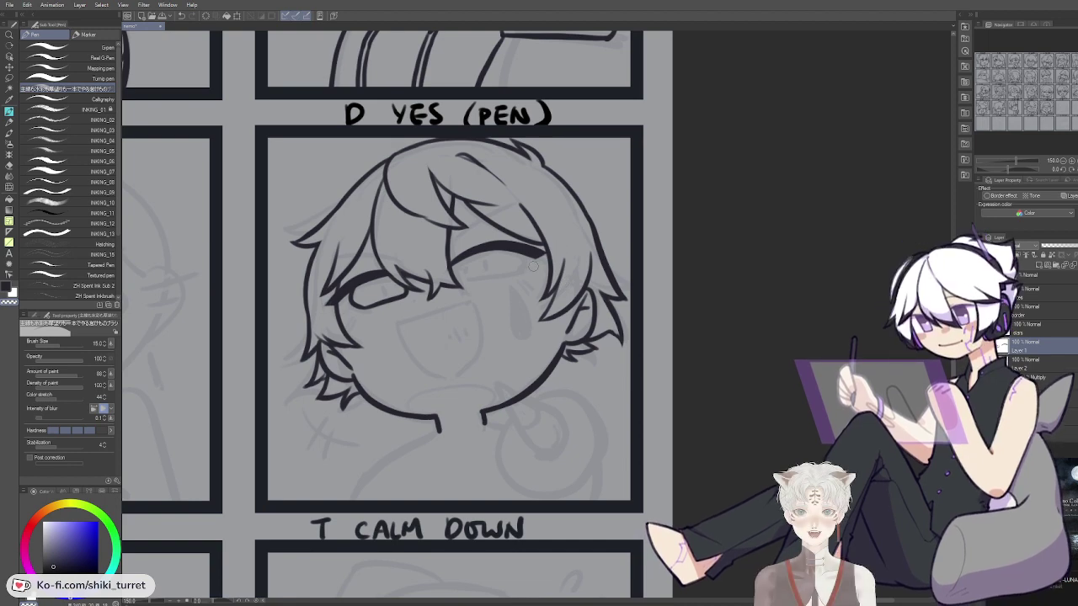
Ink the sides and lower edge of the teardrop-side eye to close its half-lidded outline
{"action": "key", "text": "ctrl+z"}
{"action": "left_click_drag", "start_coordinate": [466, 257], "coordinate": [465, 277]}
{"action": "mouse_move", "coordinate": [519, 255]}
{"action": "left_mouse_down"}
{"action": "mouse_move", "coordinate": [523, 275]}
{"action": "mouse_move", "coordinate": [512, 277]}
{"action": "mouse_move", "coordinate": [526, 272]}
{"action": "mouse_move", "coordinate": [510, 275]}
{"action": "left_mouse_up"}
{"action": "key", "text": "ctrl+z"}
{"action": "key", "text": "ctrl+z"}
{"action": "key", "text": "ctrl+z"}
{"action": "key", "text": "ctrl+z"}
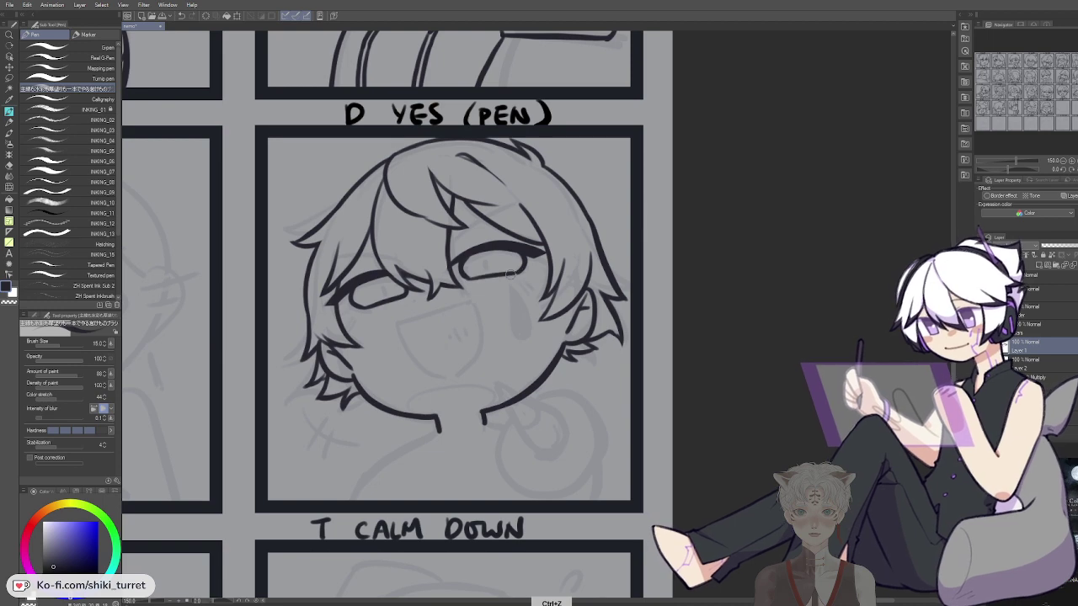
Ink the small nose dot, the slanted top edge of the open mouth and its side away from the teardrop
{"action": "mouse_move", "coordinate": [412, 303]}
{"action": "left_mouse_down"}
{"action": "mouse_move", "coordinate": [345, 259]}
{"action": "mouse_move", "coordinate": [403, 278]}
{"action": "mouse_move", "coordinate": [431, 255]}
{"action": "left_mouse_up"}
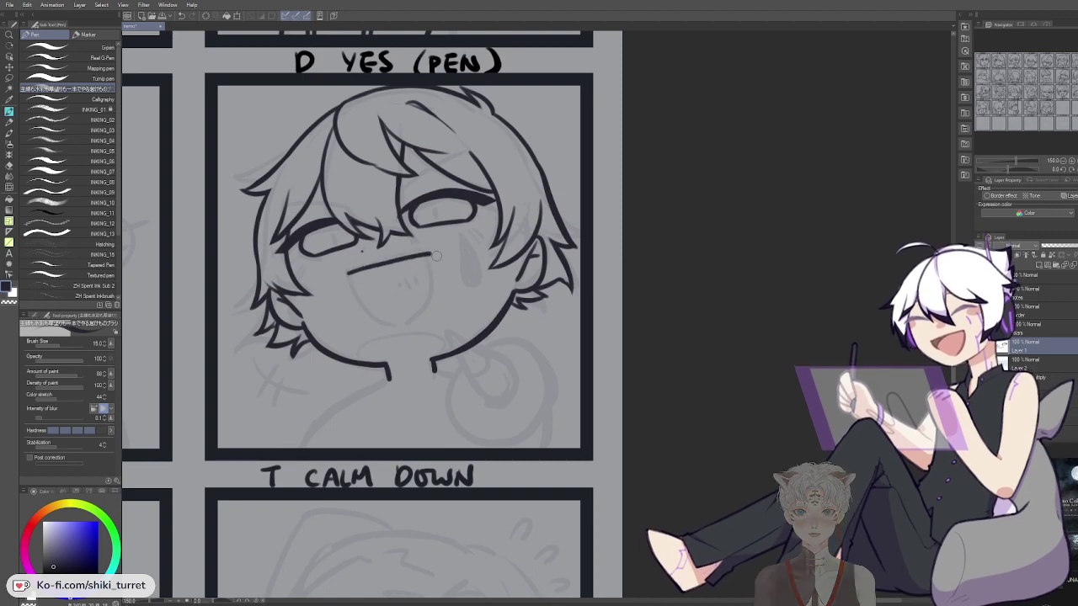
{"action": "left_click_drag", "start_coordinate": [544, 264], "coordinate": [483, 249]}
{"action": "left_click_drag", "start_coordinate": [289, 261], "coordinate": [334, 310]}
{"action": "key", "text": "ctrl+z"}
{"action": "key", "text": "ctrl+z"}
{"action": "left_click_drag", "start_coordinate": [288, 258], "coordinate": [331, 312]}
{"action": "key", "text": "ctrl+z"}
{"action": "key", "text": "ctrl+z"}
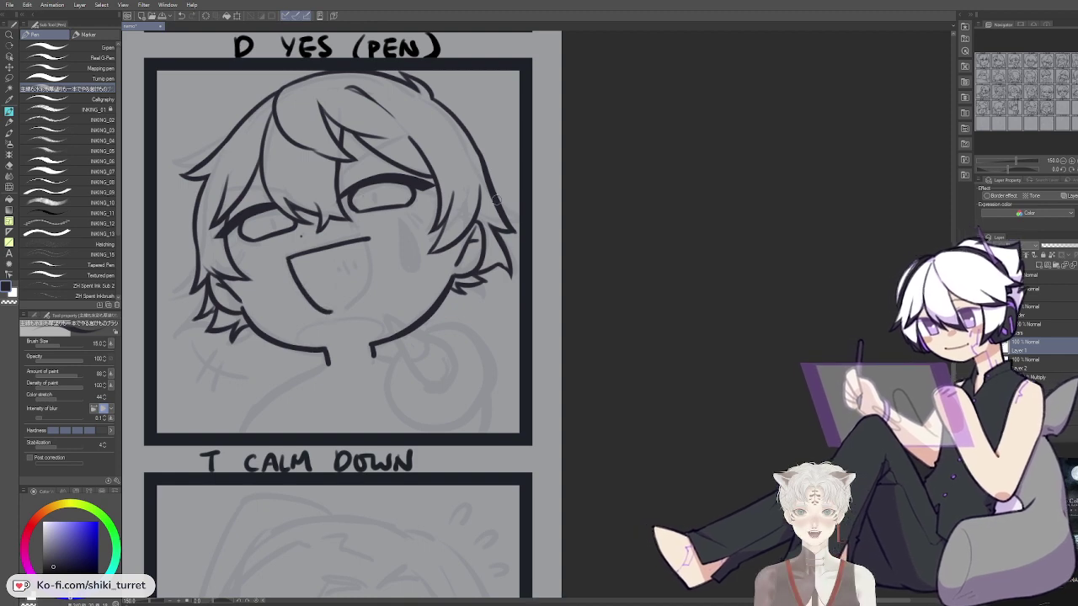
Mirror the canvas view and ink the teardrop-side edge of the mouth with short hatch marks inside it
{"action": "key", "text": "h"}
{"action": "mouse_move", "coordinate": [650, 363]}
{"action": "left_mouse_down"}
{"action": "mouse_move", "coordinate": [446, 363]}
{"action": "mouse_move", "coordinate": [303, 332]}
{"action": "left_mouse_up"}
{"action": "left_click_drag", "start_coordinate": [357, 207], "coordinate": [362, 268]}
{"action": "key", "text": "ctrl+z"}
{"action": "left_click_drag", "start_coordinate": [354, 210], "coordinate": [389, 279]}
{"action": "left_click_drag", "start_coordinate": [379, 232], "coordinate": [383, 240]}
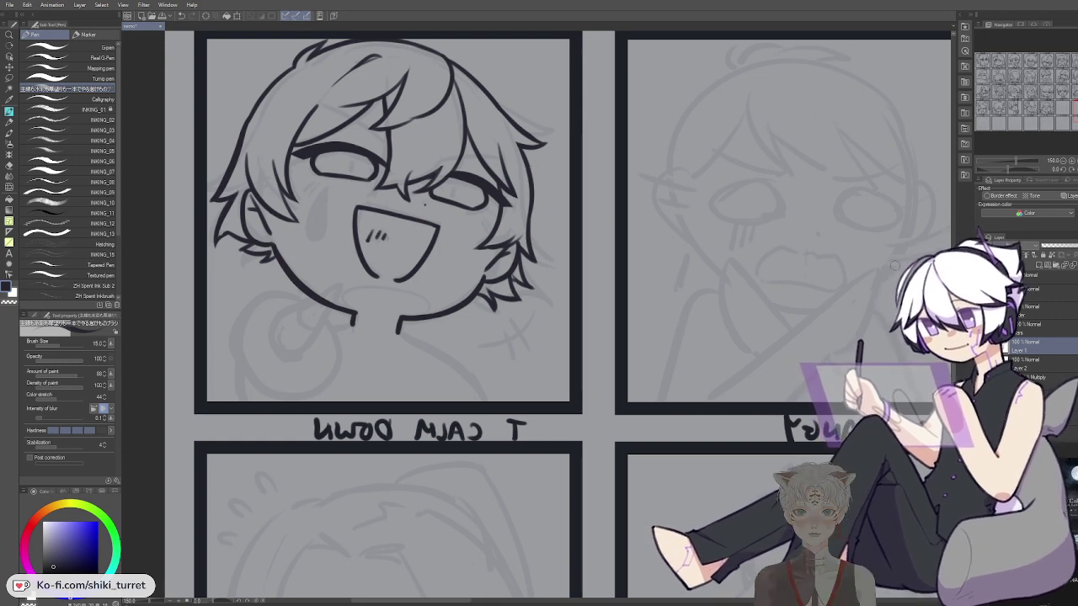
Unmirror the view, erase the outer hair contour opposite the teardrop on Layer 2, and redraw it as a rounder curve
{"action": "key", "text": "h"}
{"action": "left_click_drag", "start_coordinate": [627, 134], "coordinate": [535, 205]}
{"action": "key", "text": "c"}
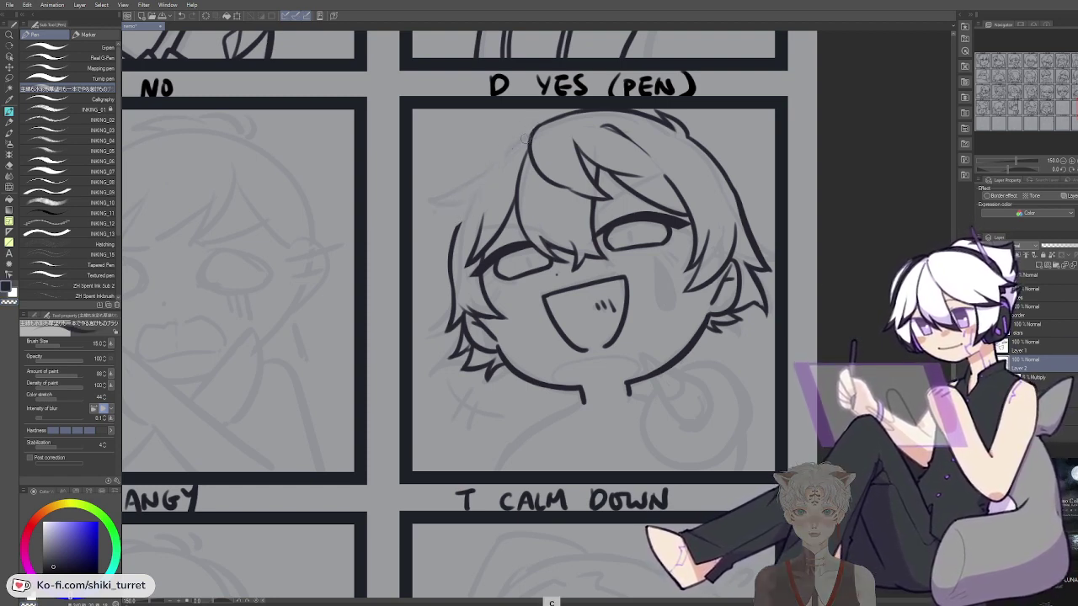
{"action": "key", "text": "ctrl+z"}
{"action": "left_click_drag", "start_coordinate": [545, 124], "coordinate": [457, 197]}
{"action": "key", "text": "ctrl+z"}
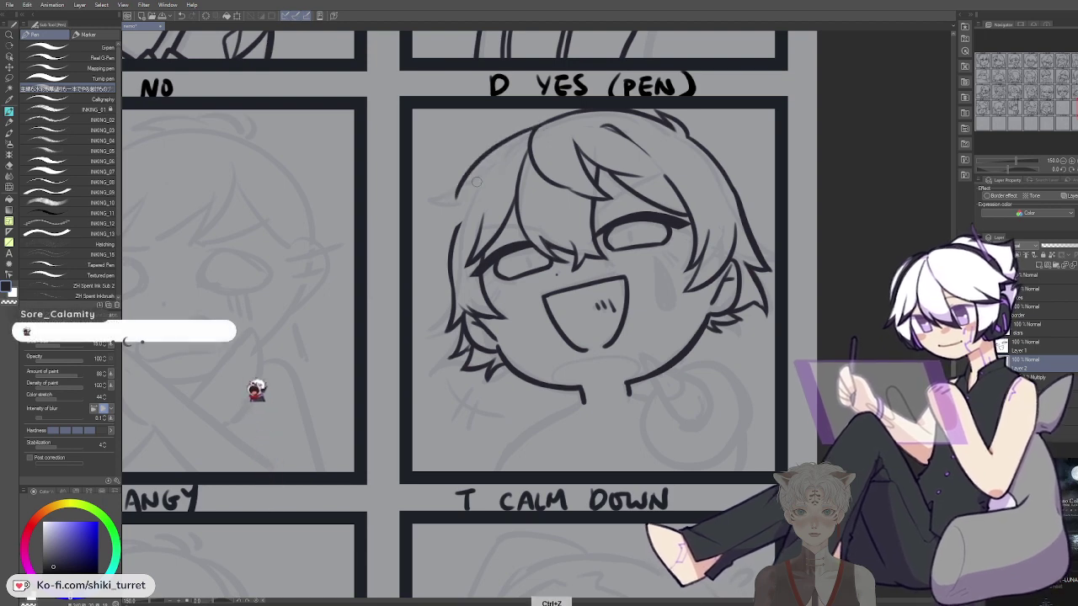
{"action": "key", "text": "ctrl+z"}
{"action": "mouse_move", "coordinate": [554, 119]}
{"action": "left_mouse_down"}
{"action": "mouse_move", "coordinate": [527, 128]}
{"action": "mouse_move", "coordinate": [474, 181]}
{"action": "left_mouse_up"}
{"action": "key", "text": "ctrl+z"}
{"action": "left_click_drag", "start_coordinate": [539, 123], "coordinate": [467, 195]}
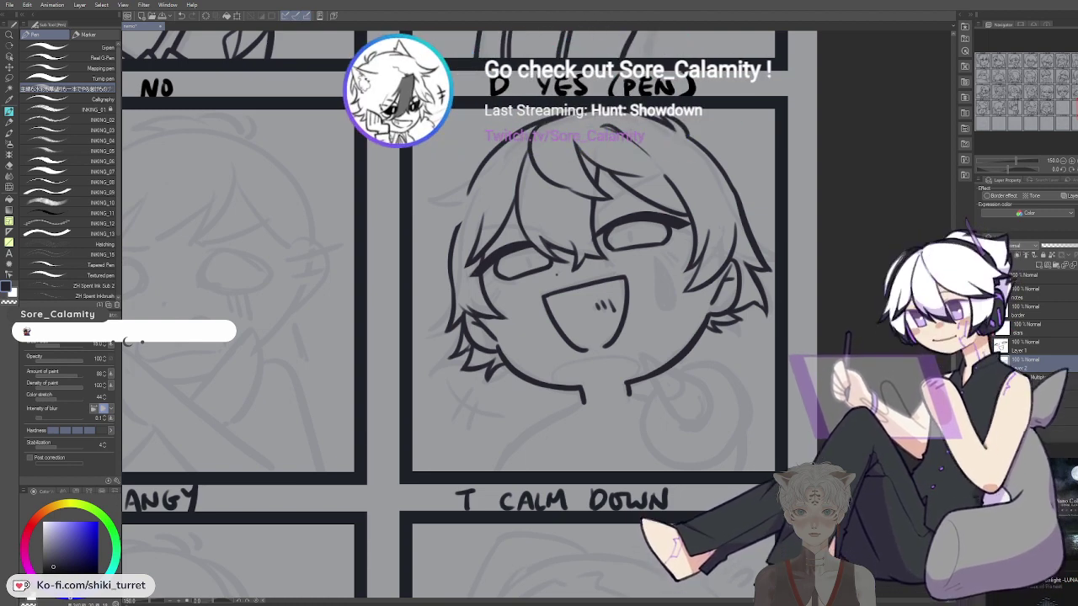
Rework the outer hair contour opposite the teardrop, sweeping it from the crown down into a pointed flick
{"action": "left_click", "coordinate": [1027, 148]}
{"action": "left_click_drag", "start_coordinate": [556, 265], "coordinate": [92, 589]}
{"action": "left_click_drag", "start_coordinate": [590, 187], "coordinate": [55, 505]}
{"action": "mouse_move", "coordinate": [754, 244]}
{"action": "left_mouse_down"}
{"action": "mouse_move", "coordinate": [531, 154]}
{"action": "mouse_move", "coordinate": [398, 154]}
{"action": "mouse_move", "coordinate": [514, 202]}
{"action": "left_mouse_up"}
{"action": "left_click_drag", "start_coordinate": [539, 140], "coordinate": [647, 234]}
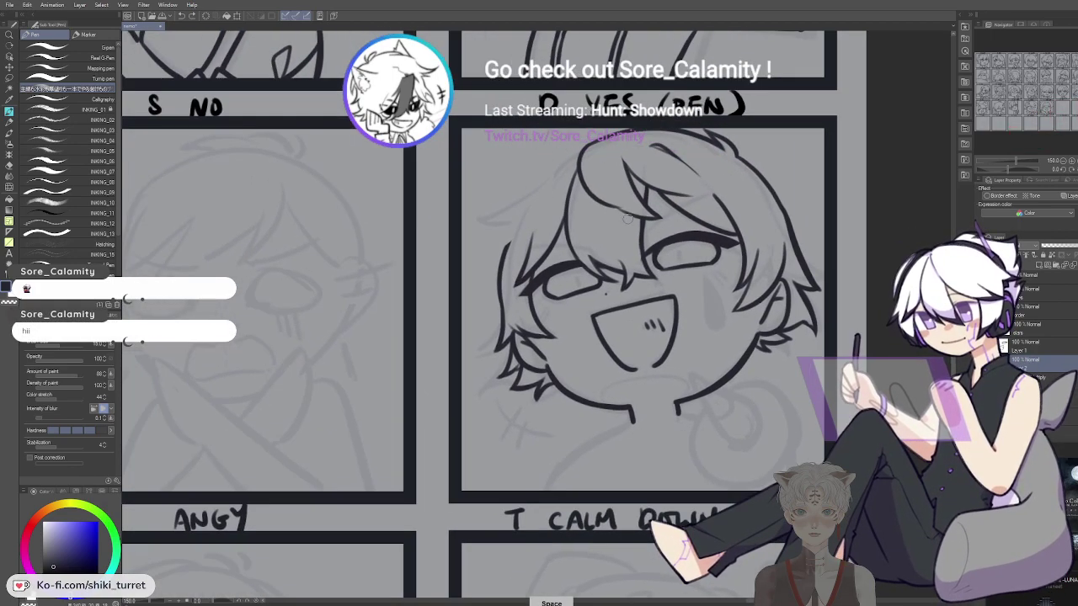
{"action": "left_click_drag", "start_coordinate": [596, 139], "coordinate": [525, 211]}
{"action": "key", "text": "ctrl+z"}
{"action": "key", "text": "ctrl+z"}
{"action": "mouse_move", "coordinate": [608, 135]}
{"action": "left_mouse_down"}
{"action": "mouse_move", "coordinate": [517, 216]}
{"action": "mouse_move", "coordinate": [535, 182]}
{"action": "left_mouse_up"}
{"action": "key", "text": "ctrl+z"}
{"action": "key", "text": "ctrl+z"}
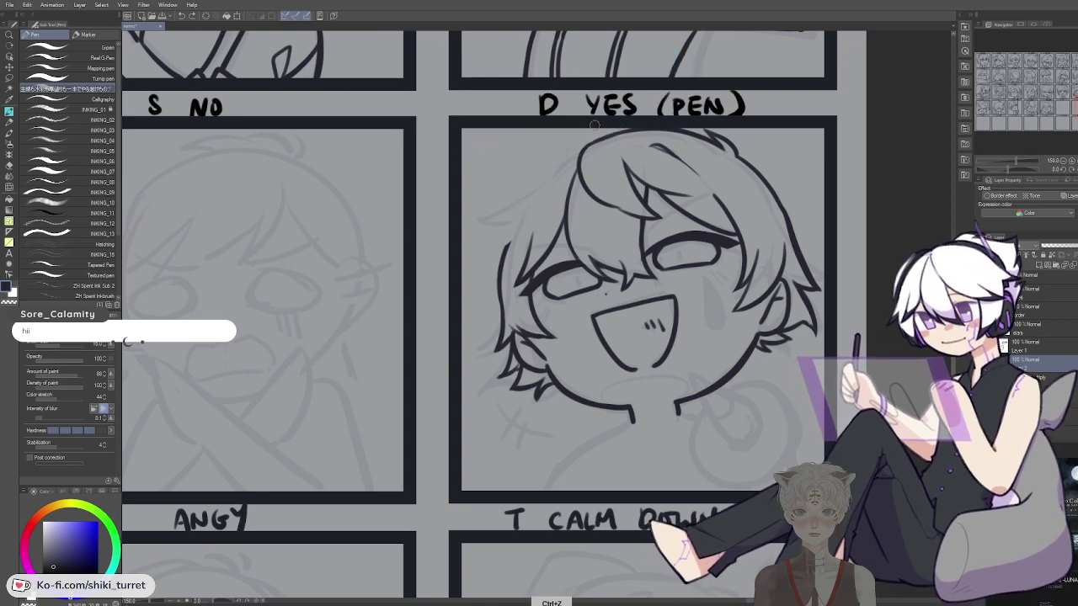
{"action": "mouse_move", "coordinate": [619, 132]}
{"action": "left_mouse_down"}
{"action": "mouse_move", "coordinate": [528, 203]}
{"action": "mouse_move", "coordinate": [610, 136]}
{"action": "mouse_move", "coordinate": [534, 179]}
{"action": "mouse_move", "coordinate": [566, 174]}
{"action": "mouse_move", "coordinate": [535, 202]}
{"action": "mouse_move", "coordinate": [553, 166]}
{"action": "mouse_move", "coordinate": [497, 226]}
{"action": "left_mouse_up"}
{"action": "key", "text": "ctrl+z"}
{"action": "key", "text": "ctrl+z"}
{"action": "mouse_move", "coordinate": [539, 176]}
{"action": "left_mouse_down"}
{"action": "mouse_move", "coordinate": [480, 226]}
{"action": "mouse_move", "coordinate": [521, 217]}
{"action": "left_mouse_up"}
{"action": "key", "text": "ctrl+z"}
{"action": "key", "text": "ctrl+z"}
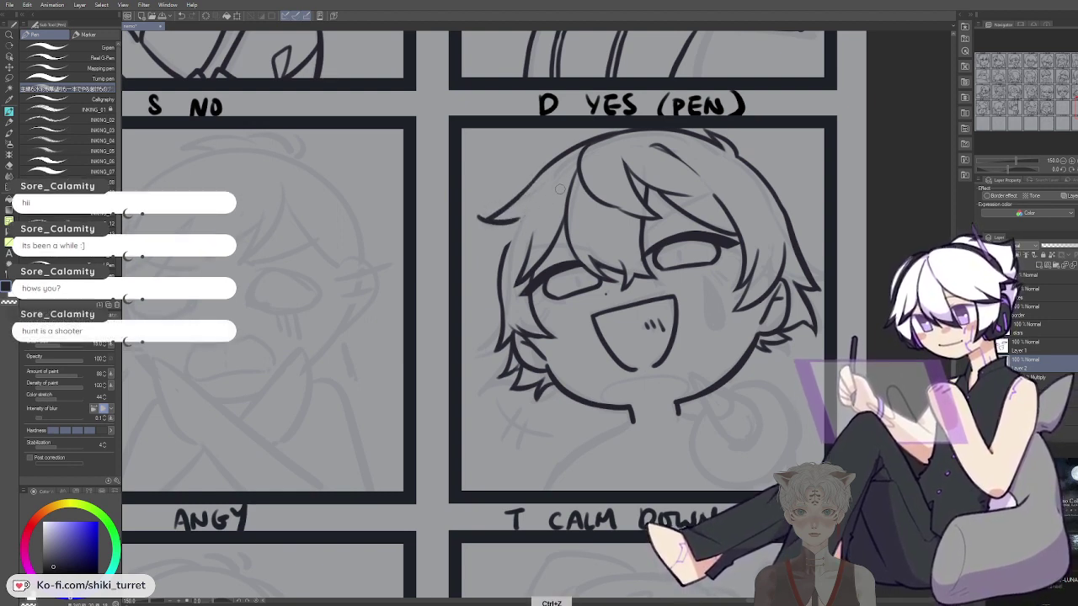
{"action": "key", "text": "ctrl+z"}
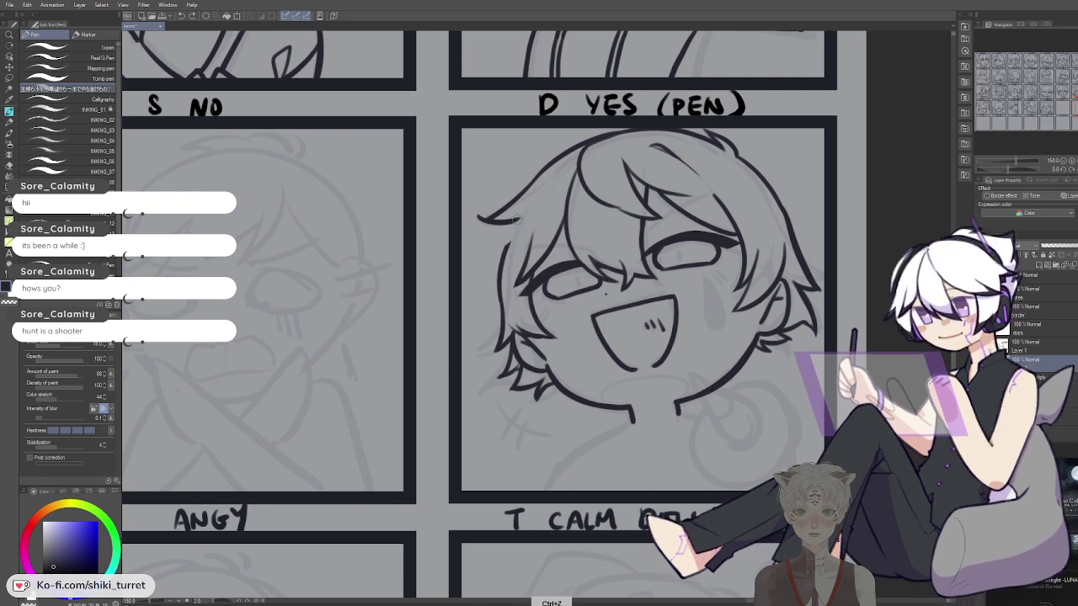
Clean up the flick's tip and refine the back hair contour running below it toward the ear
{"action": "key", "text": "c"}
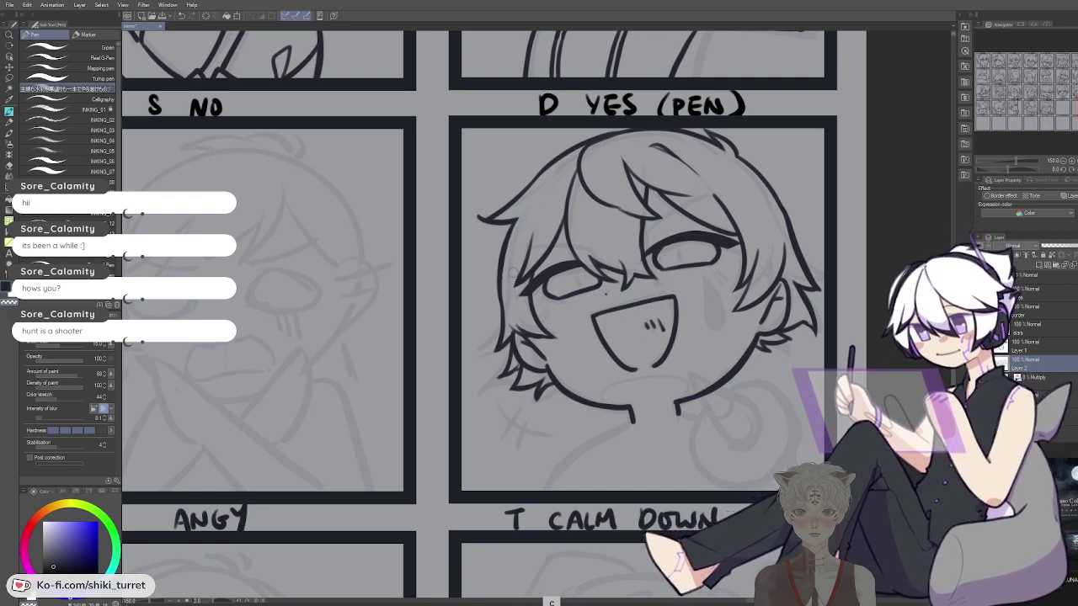
{"action": "key", "text": "ctrl+z"}
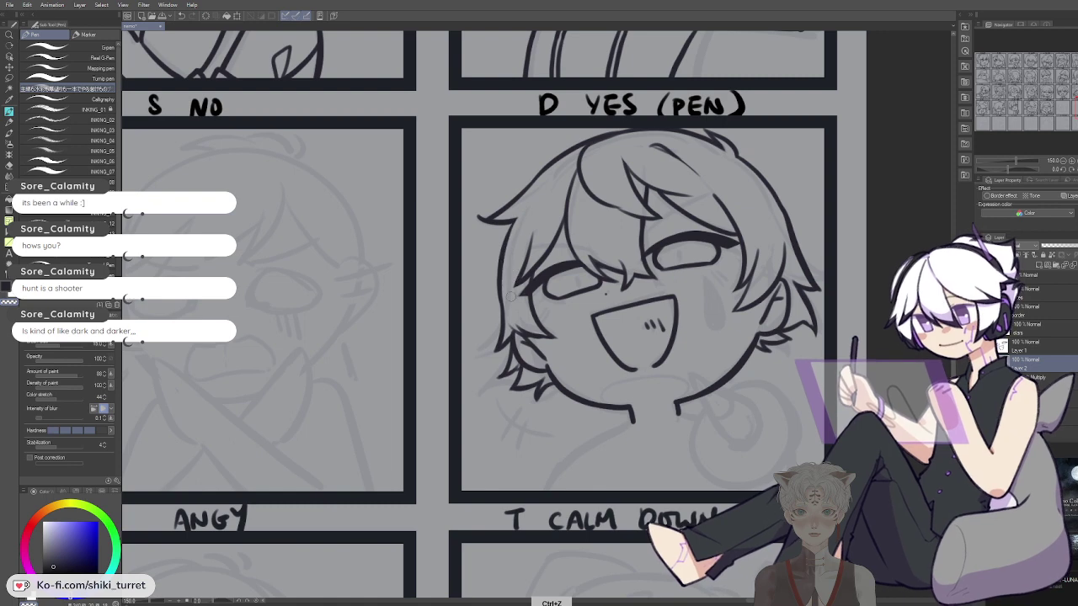
{"action": "key", "text": "ctrl+z"}
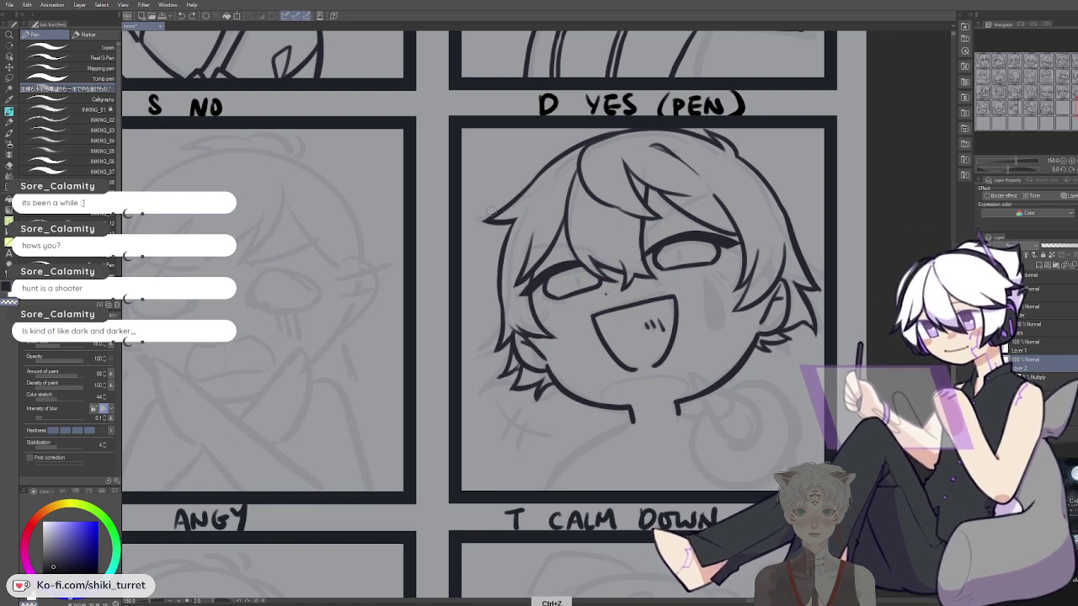
{"action": "key", "text": "space"}
{"action": "left_click_drag", "start_coordinate": [537, 169], "coordinate": [486, 187]}
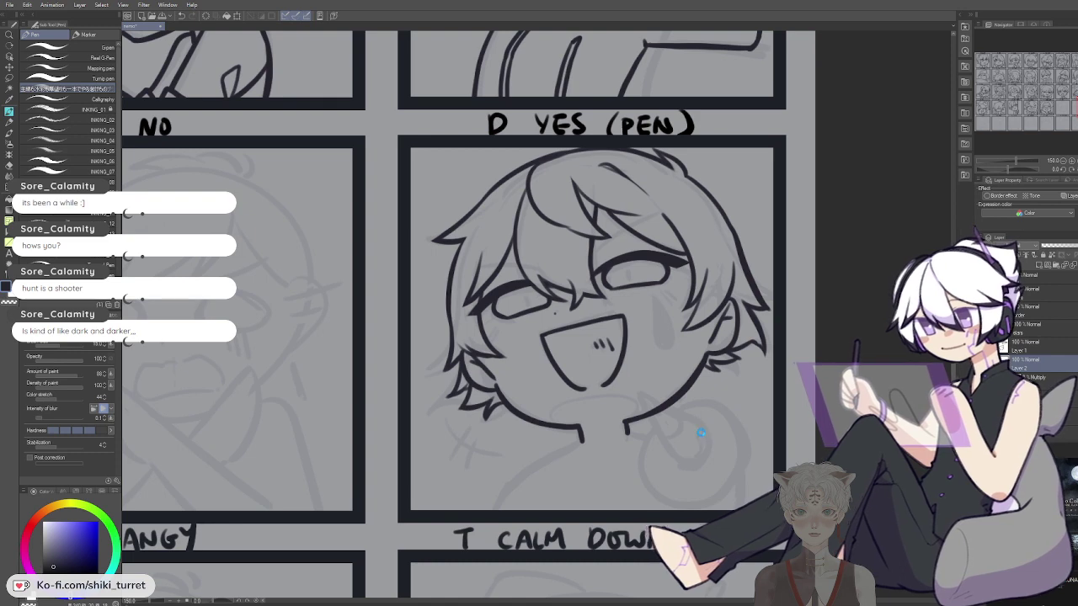
Mirror the view and ink the inner detail lines of the teardrop-side ear, cleaning up the strokes
{"action": "key", "text": "g"}
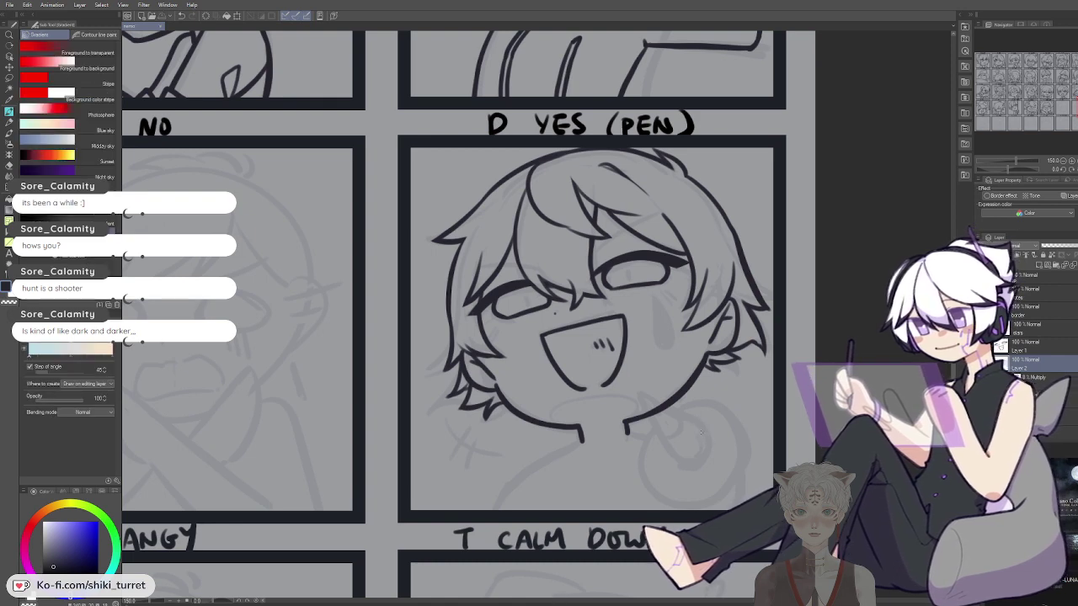
{"action": "key", "text": "h"}
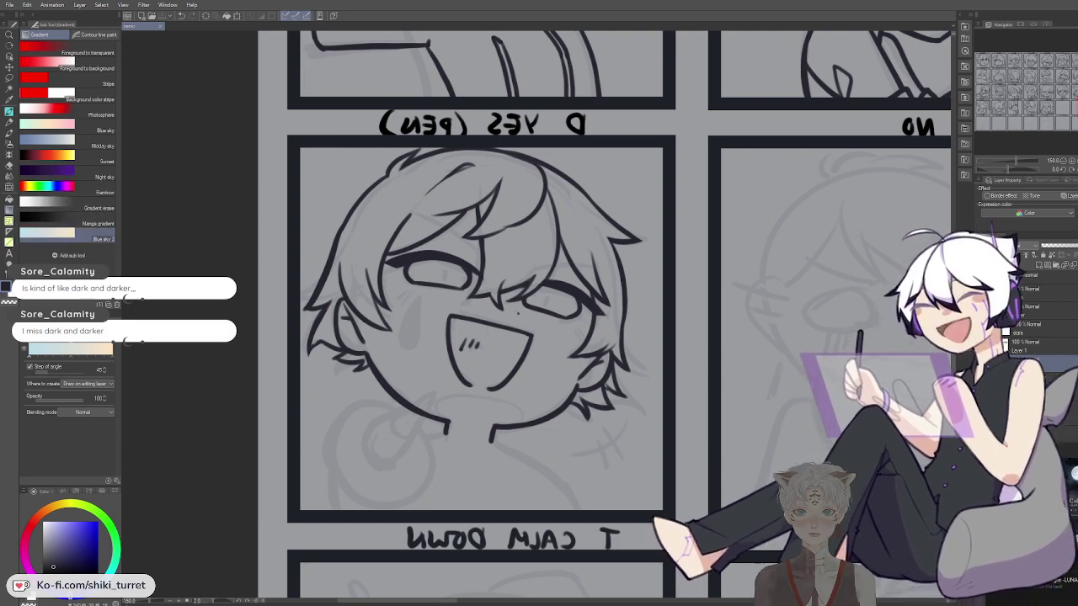
{"action": "key", "text": "p"}
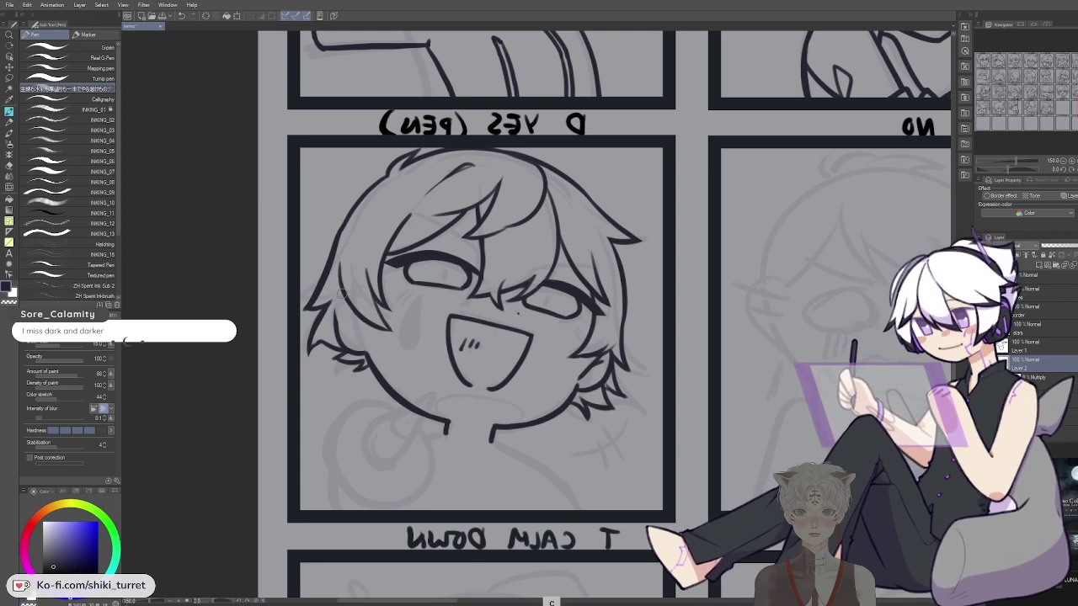
{"action": "key", "text": "ctrl+z"}
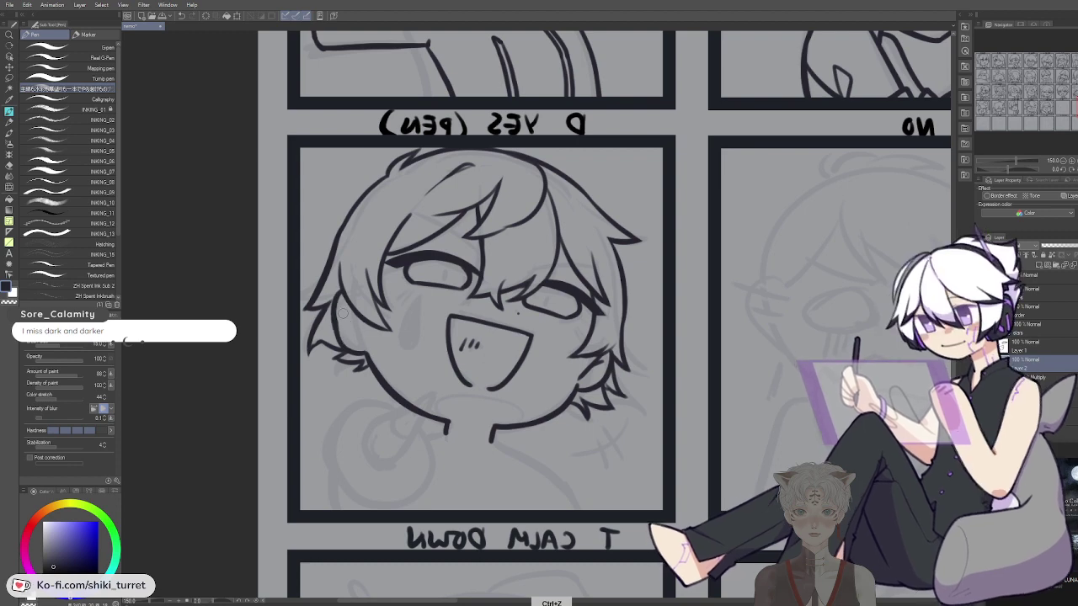
{"action": "key", "text": "c"}
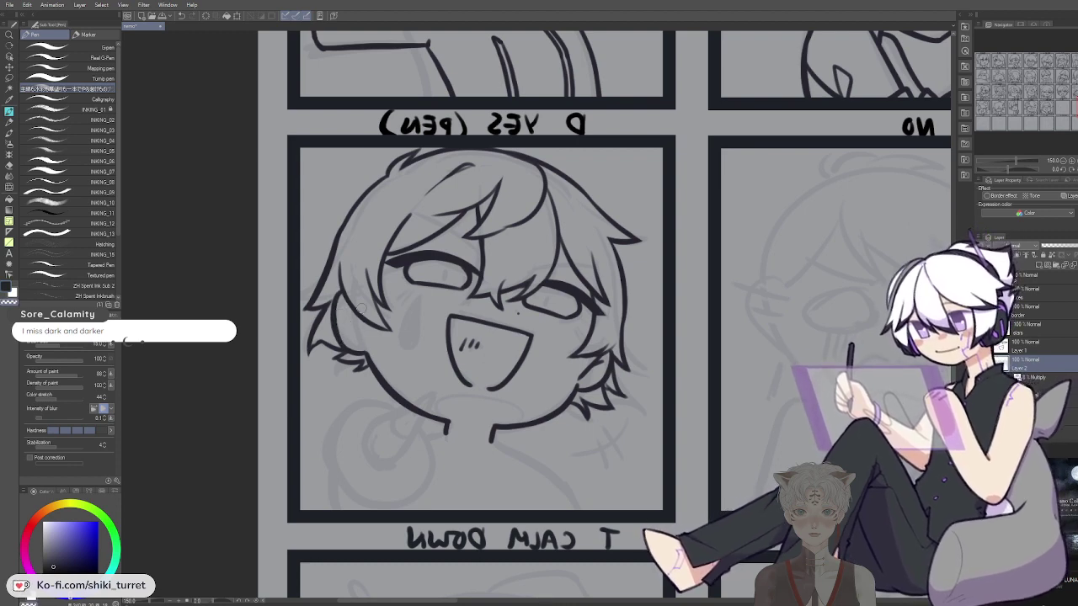
{"action": "key", "text": "ctrl+z"}
{"action": "left_click_drag", "start_coordinate": [343, 308], "coordinate": [354, 320]}
{"action": "key", "text": "ctrl+z"}
{"action": "key", "text": "ctrl+z"}
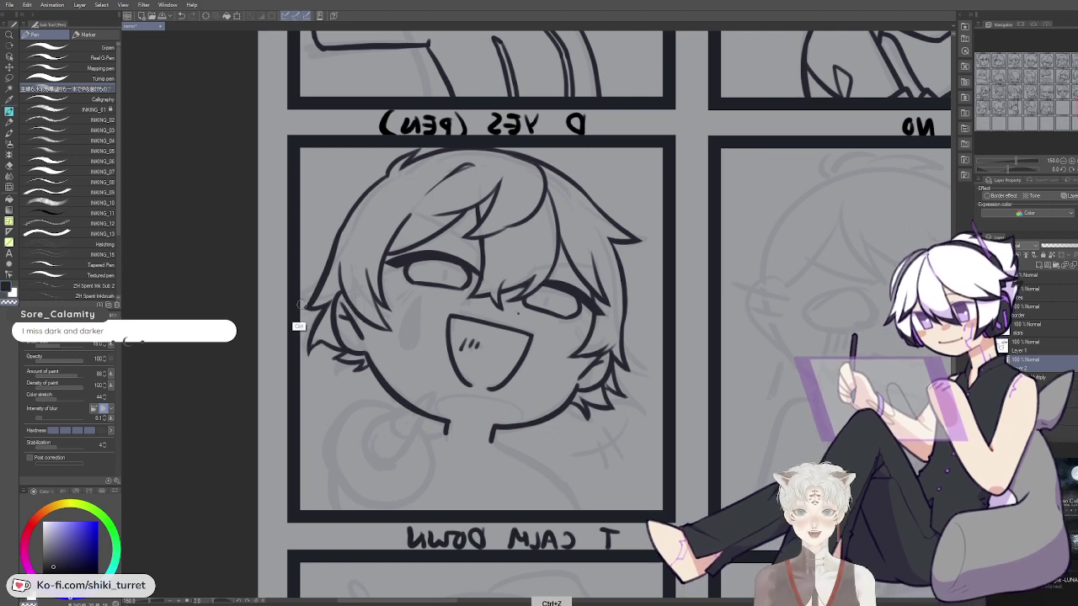
{"action": "key", "text": "c"}
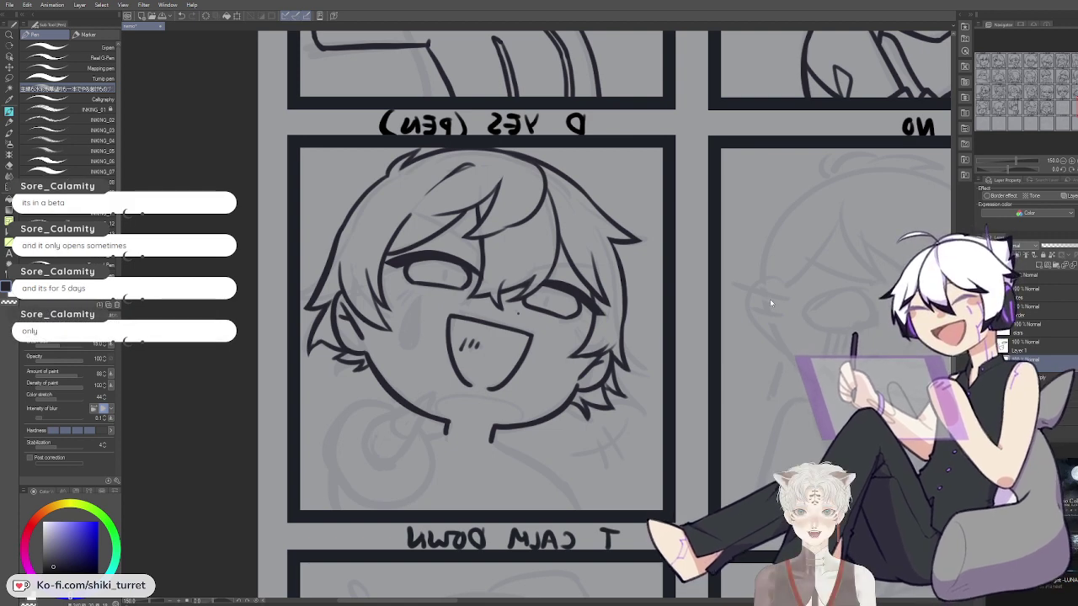
Erase both short neck lines beneath the chin
{"action": "key", "text": "space"}
{"action": "left_click_drag", "start_coordinate": [750, 333], "coordinate": [692, 304]}
{"action": "key", "text": "c"}
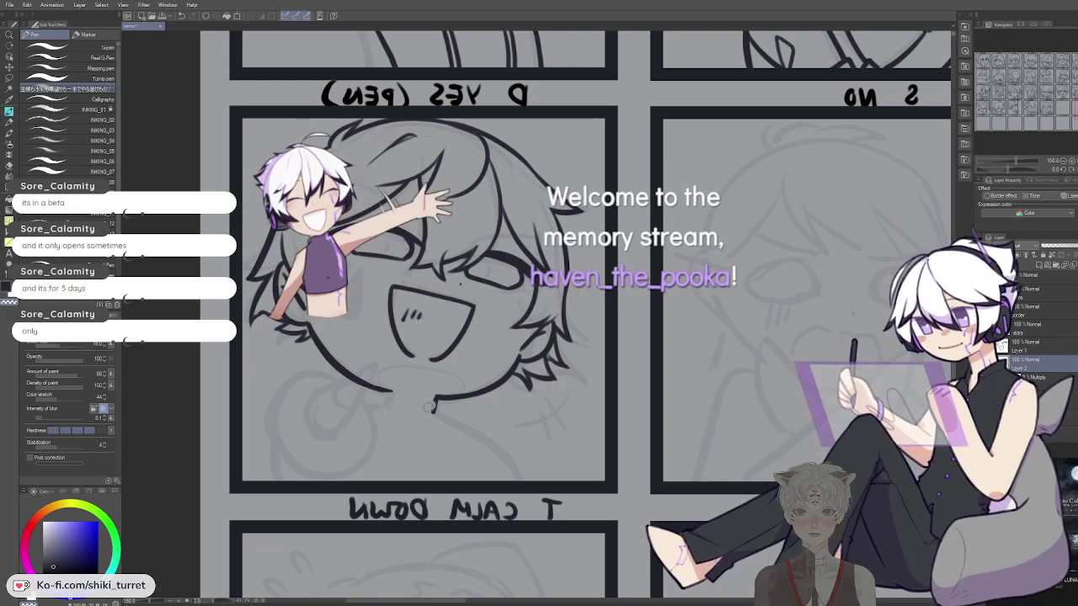
{"action": "key", "text": "ctrl+z"}
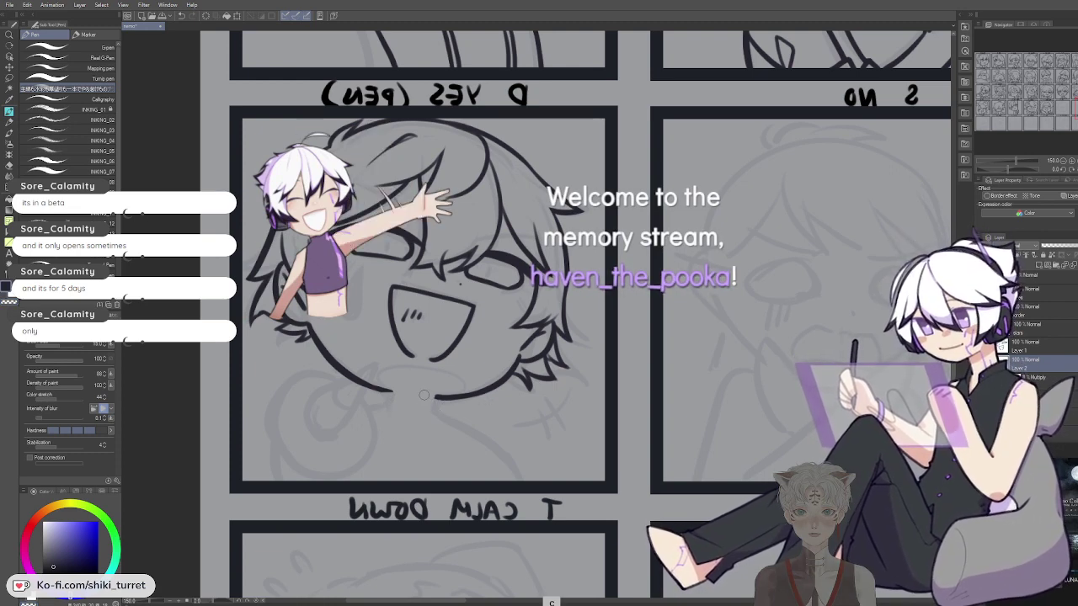
Unmirror the view and redraw the lower jaw line opposite the teardrop so it curves smoothly under the chin
{"action": "key", "text": "h"}
{"action": "key", "text": "space"}
{"action": "left_click_drag", "start_coordinate": [696, 418], "coordinate": [333, 425]}
{"action": "key", "text": "c"}
{"action": "left_click_drag", "start_coordinate": [231, 399], "coordinate": [260, 405]}
{"action": "key", "text": "c"}
{"action": "key", "text": "ctrl+z"}
{"action": "left_click_drag", "start_coordinate": [194, 374], "coordinate": [292, 405]}
{"action": "key", "text": "ctrl+z"}
{"action": "key", "text": "ctrl+z"}
{"action": "left_click_drag", "start_coordinate": [208, 388], "coordinate": [307, 407]}
{"action": "key", "text": "ctrl+z"}
{"action": "key", "text": "ctrl+z"}
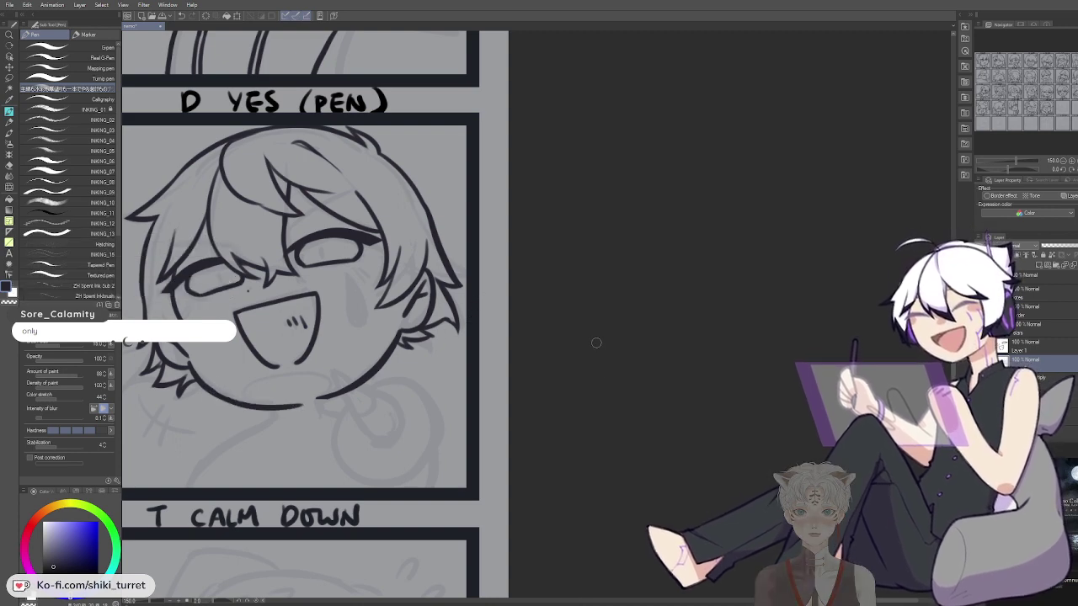
Ink two new short neck lines under the chin and trim the jaw end where it meets the neck
{"action": "left_click_drag", "start_coordinate": [454, 406], "coordinate": [464, 356]}
{"action": "left_click_drag", "start_coordinate": [299, 357], "coordinate": [301, 368]}
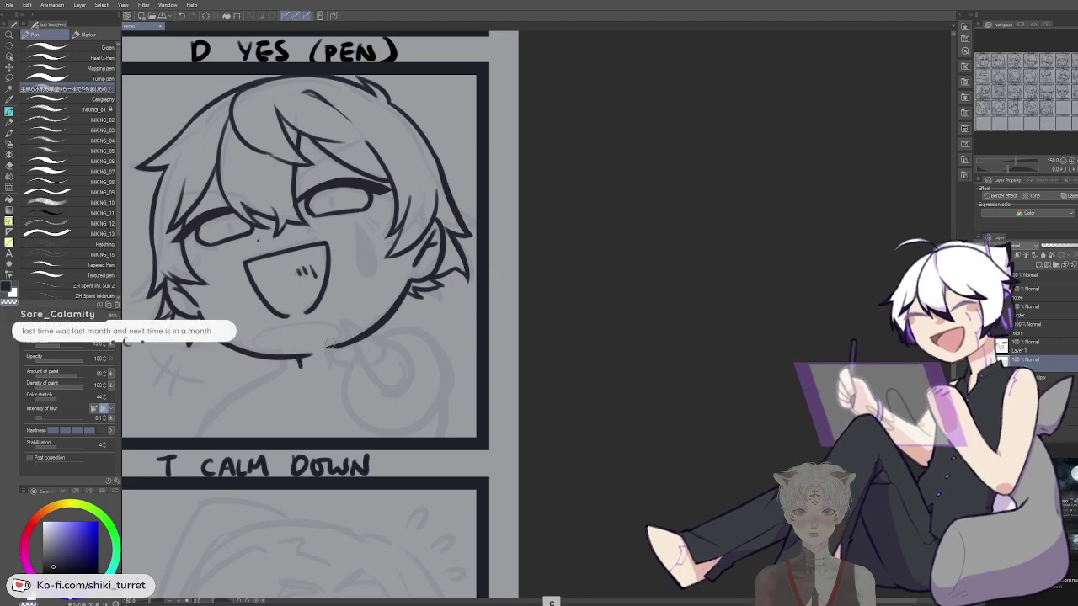
{"action": "key", "text": "c"}
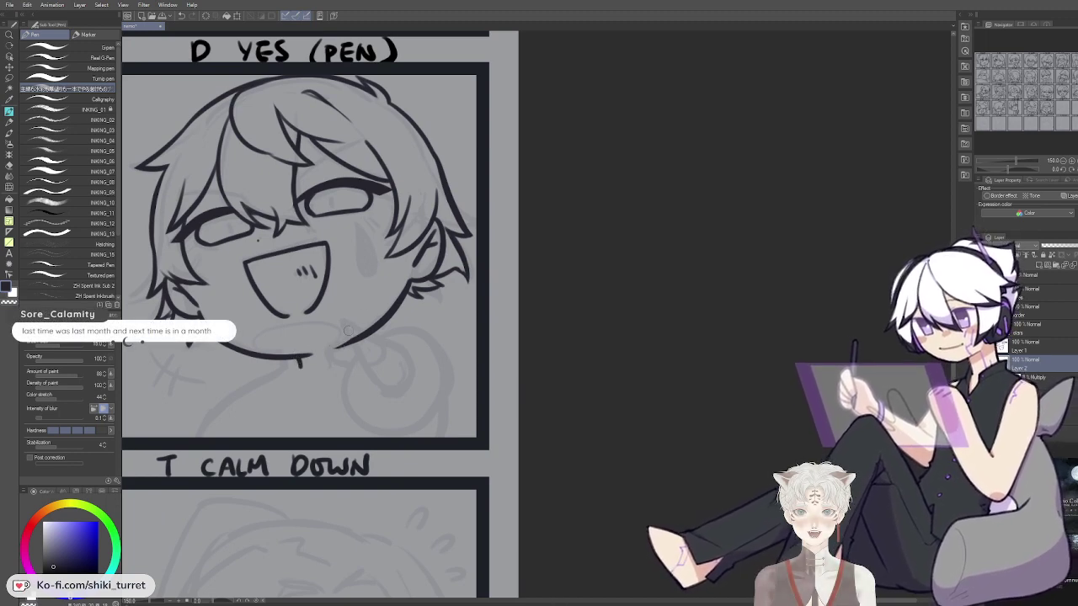
{"action": "key", "text": "ctrl+z"}
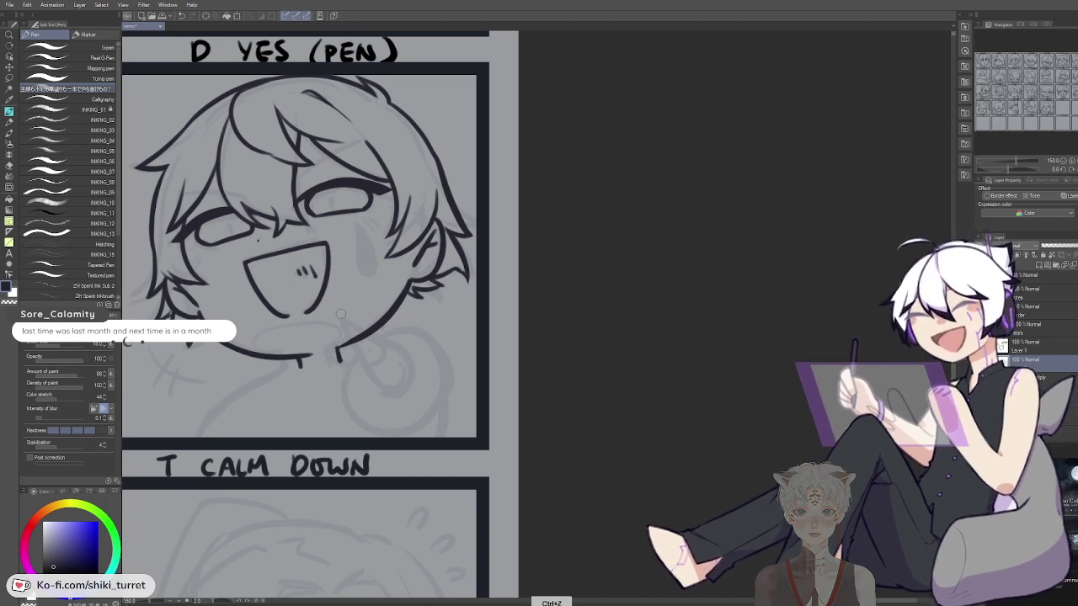
{"action": "key", "text": "space"}
{"action": "key", "text": "c"}
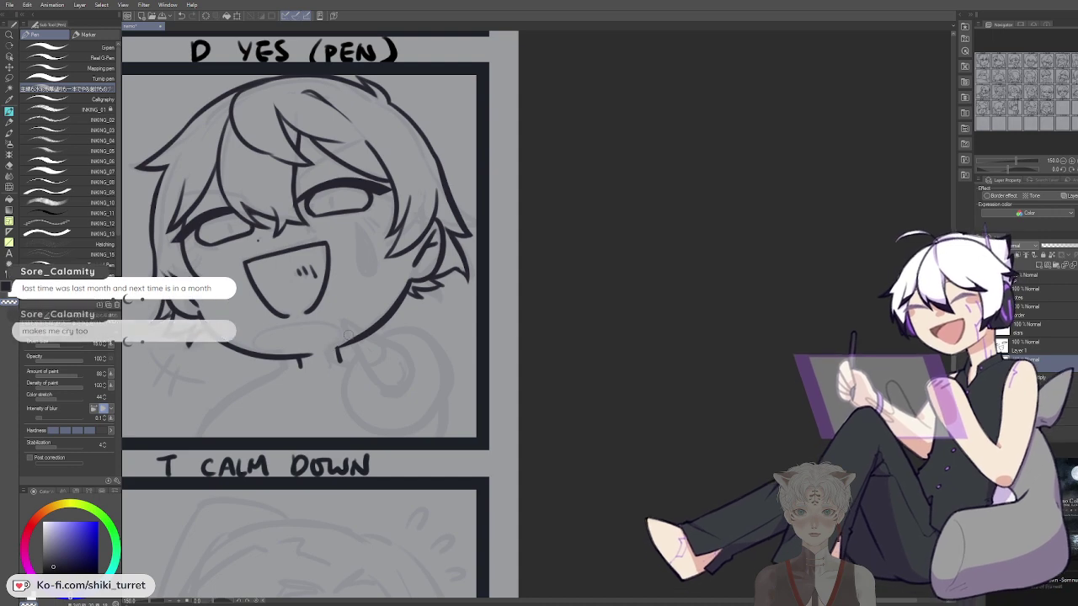
{"action": "key", "text": "c"}
{"action": "left_click_drag", "start_coordinate": [293, 381], "coordinate": [289, 354]}
{"action": "left_click_drag", "start_coordinate": [352, 311], "coordinate": [308, 294]}
{"action": "mouse_move", "coordinate": [442, 172]}
{"action": "left_mouse_down"}
{"action": "mouse_move", "coordinate": [472, 212]}
{"action": "mouse_move", "coordinate": [494, 212]}
{"action": "left_mouse_up"}
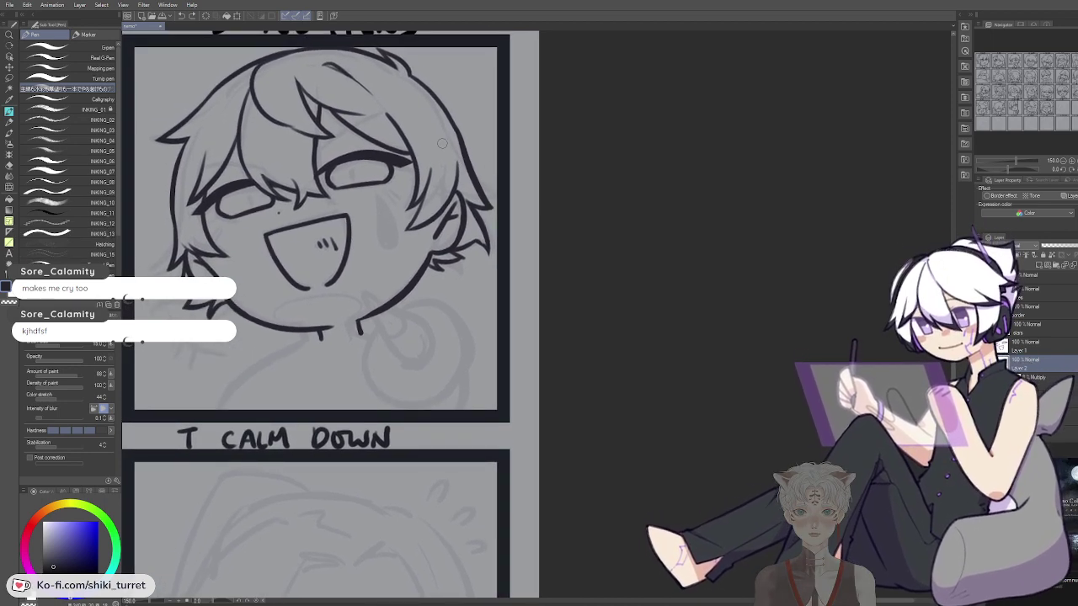
{"action": "key", "text": "c"}
{"action": "key", "text": "ctrl+z"}
{"action": "key", "text": "c"}
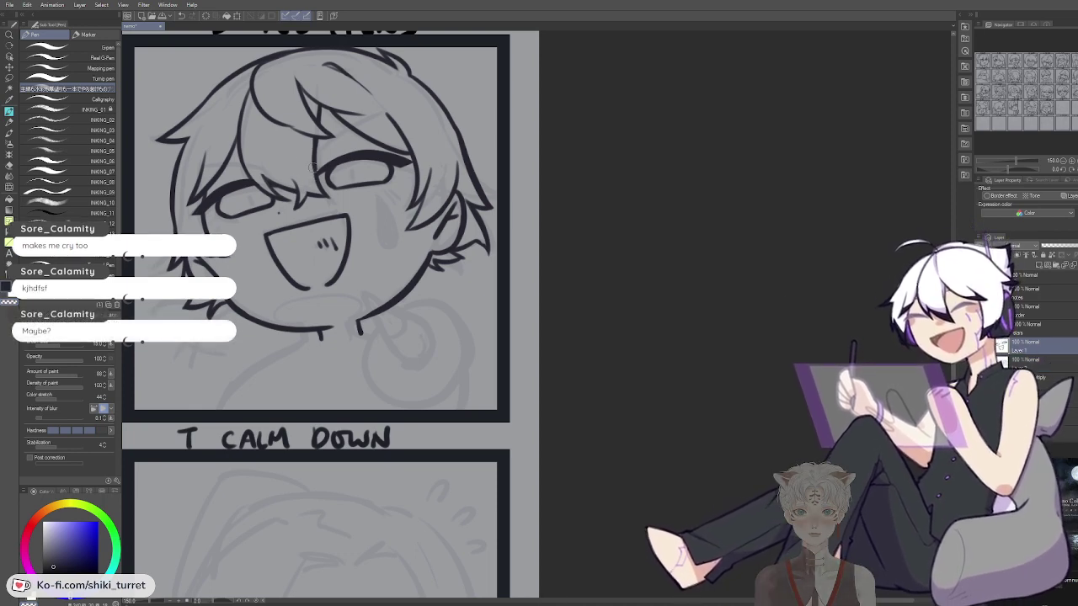
Ink a slanted eyebrow above the teardrop-side eye, redrawing it until it rises cleanly across the bangs
{"action": "key", "text": "ctrl+z"}
{"action": "mouse_move", "coordinate": [326, 151]}
{"action": "left_mouse_down"}
{"action": "mouse_move", "coordinate": [403, 114]}
{"action": "mouse_move", "coordinate": [387, 121]}
{"action": "mouse_move", "coordinate": [315, 245]}
{"action": "mouse_move", "coordinate": [342, 195]}
{"action": "mouse_move", "coordinate": [326, 209]}
{"action": "mouse_move", "coordinate": [350, 198]}
{"action": "left_mouse_up"}
{"action": "key", "text": "ctrl+z"}
{"action": "key", "text": "ctrl+z"}
{"action": "key", "text": "ctrl+z"}
{"action": "key", "text": "ctrl+z"}
{"action": "key", "text": "ctrl+z"}
{"action": "mouse_move", "coordinate": [287, 238]}
{"action": "left_mouse_down"}
{"action": "mouse_move", "coordinate": [347, 199]}
{"action": "mouse_move", "coordinate": [321, 227]}
{"action": "mouse_move", "coordinate": [351, 194]}
{"action": "left_mouse_up"}
{"action": "key", "text": "ctrl+z"}
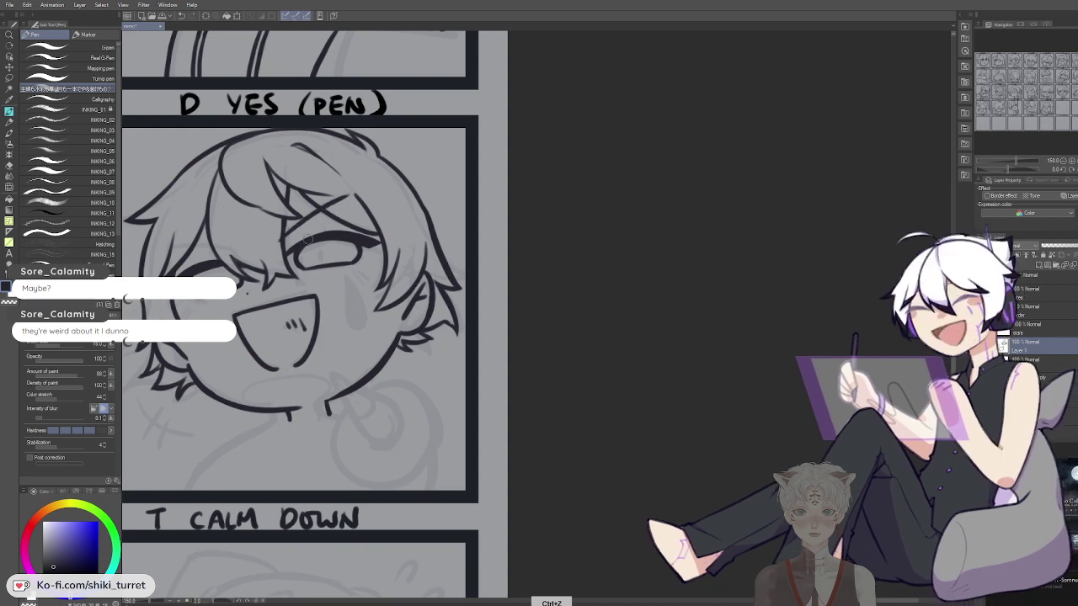
Ink the eyebrow above the other eye and trim both eyebrows where they overlap the bangs
{"action": "left_click_drag", "start_coordinate": [308, 239], "coordinate": [315, 217]}
{"action": "left_click_drag", "start_coordinate": [222, 241], "coordinate": [289, 248]}
{"action": "key", "text": "ctrl+z"}
{"action": "key", "text": "ctrl+z"}
{"action": "key", "text": "ctrl+z"}
{"action": "left_click_drag", "start_coordinate": [221, 234], "coordinate": [283, 247]}
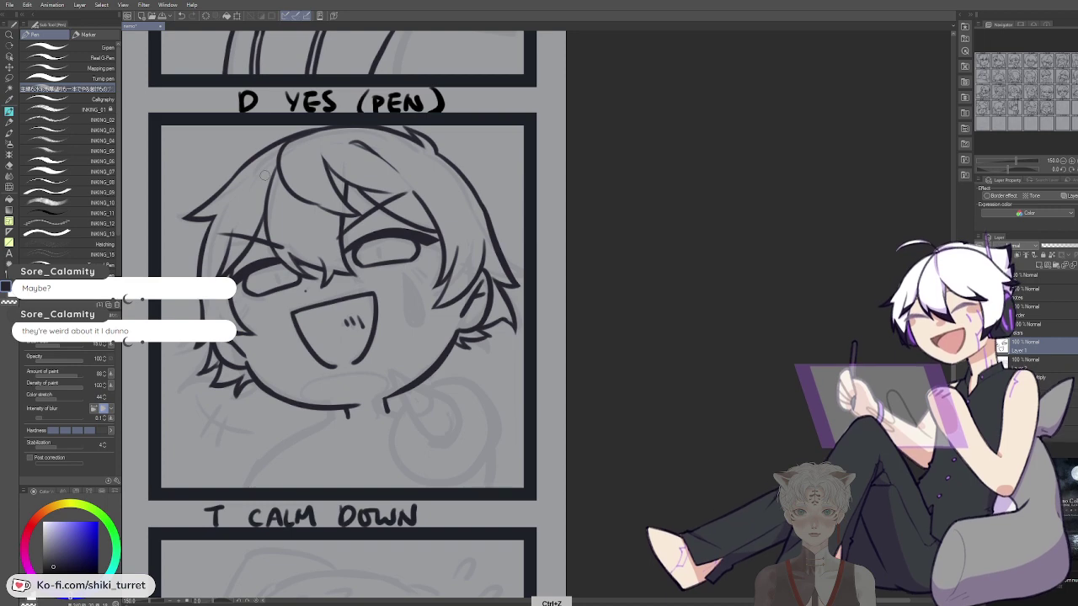
{"action": "key", "text": "ctrl+z"}
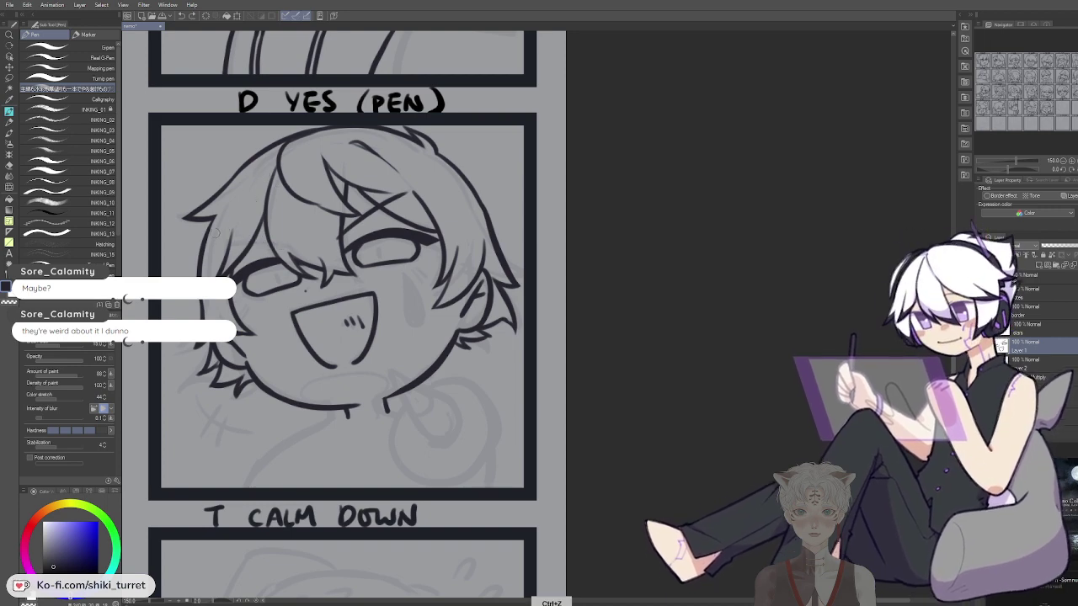
{"action": "left_click_drag", "start_coordinate": [274, 247], "coordinate": [288, 251]}
{"action": "key", "text": "ctrl+z"}
{"action": "left_click_drag", "start_coordinate": [221, 239], "coordinate": [288, 250]}
{"action": "key", "text": "c"}
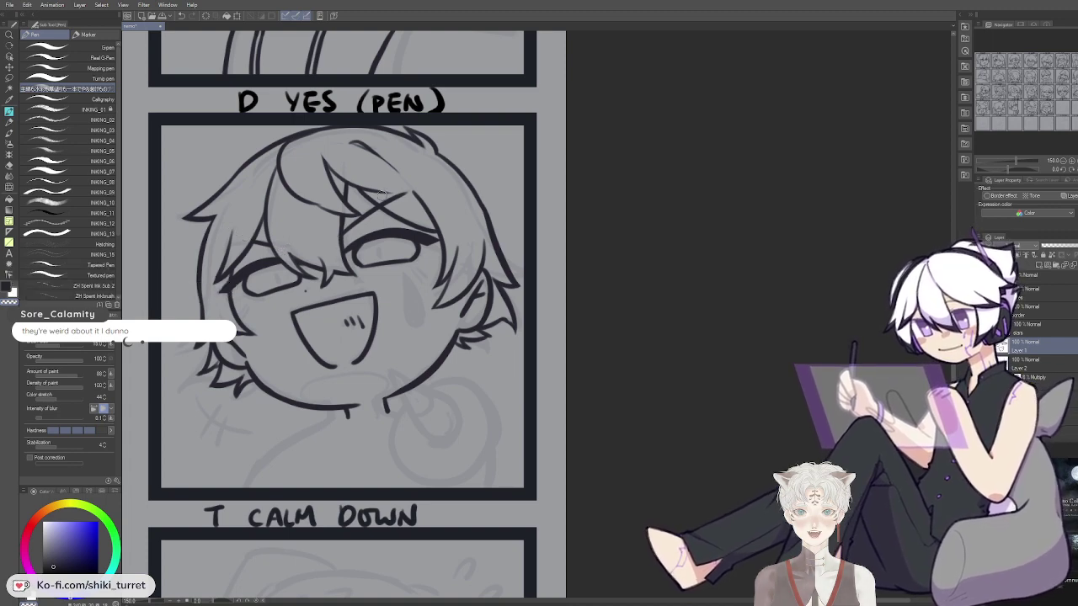
Ink short vertical pupil slits in both eyes and add slanted blush lines beneath each eye
{"action": "key", "text": "c"}
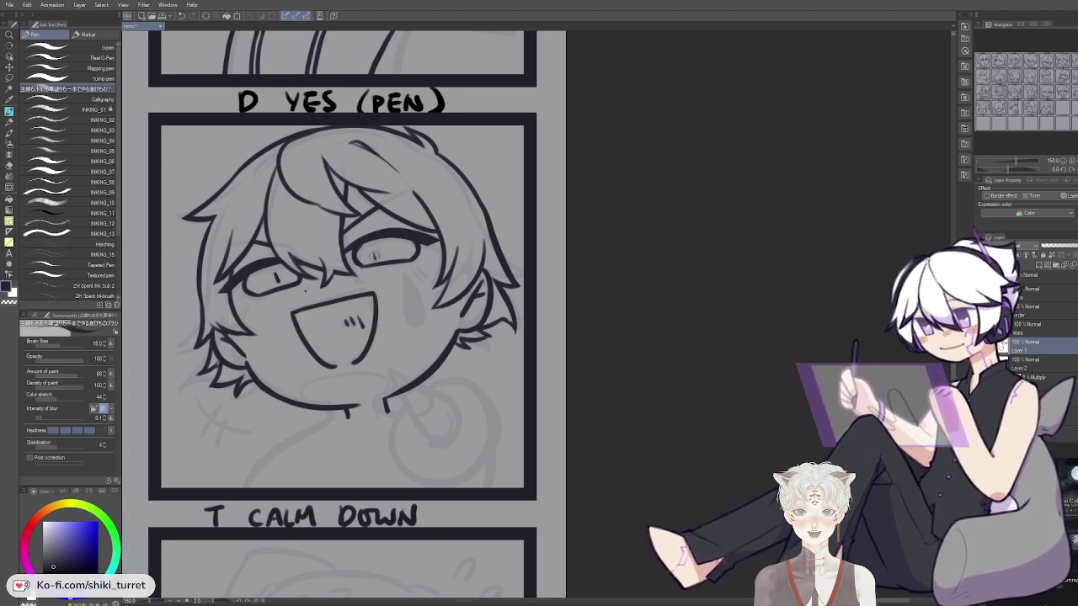
{"action": "key", "text": "ctrl+z"}
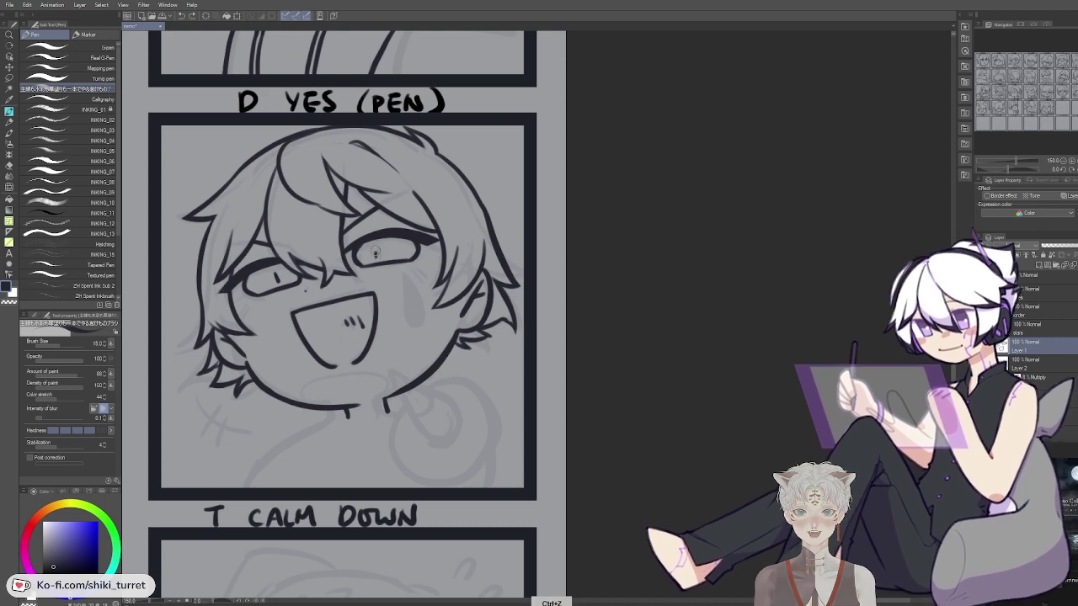
{"action": "key", "text": "ctrl+z"}
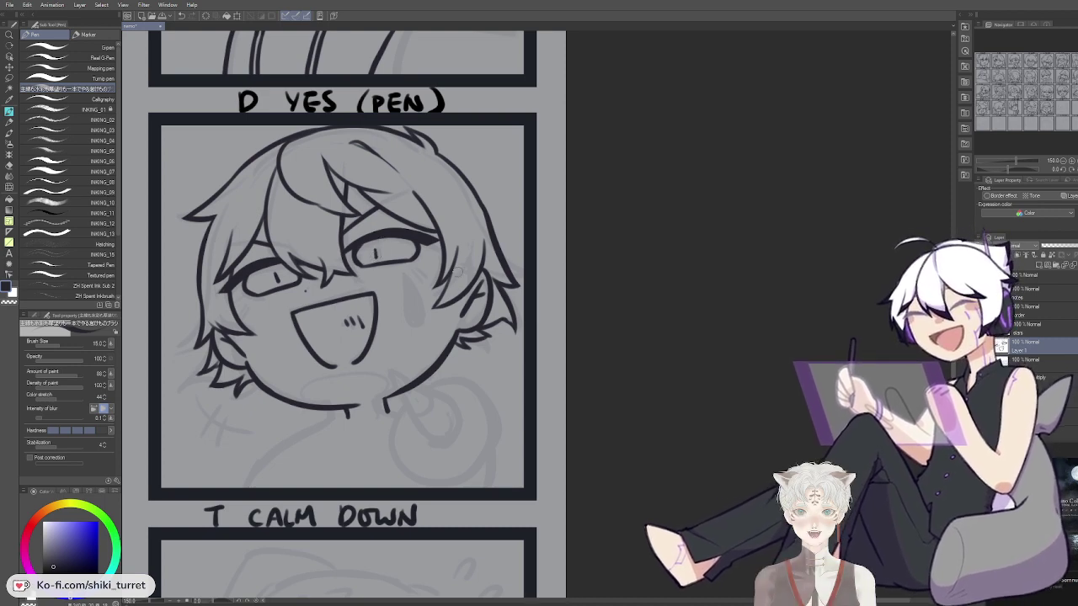
{"action": "key", "text": "ctrl+z"}
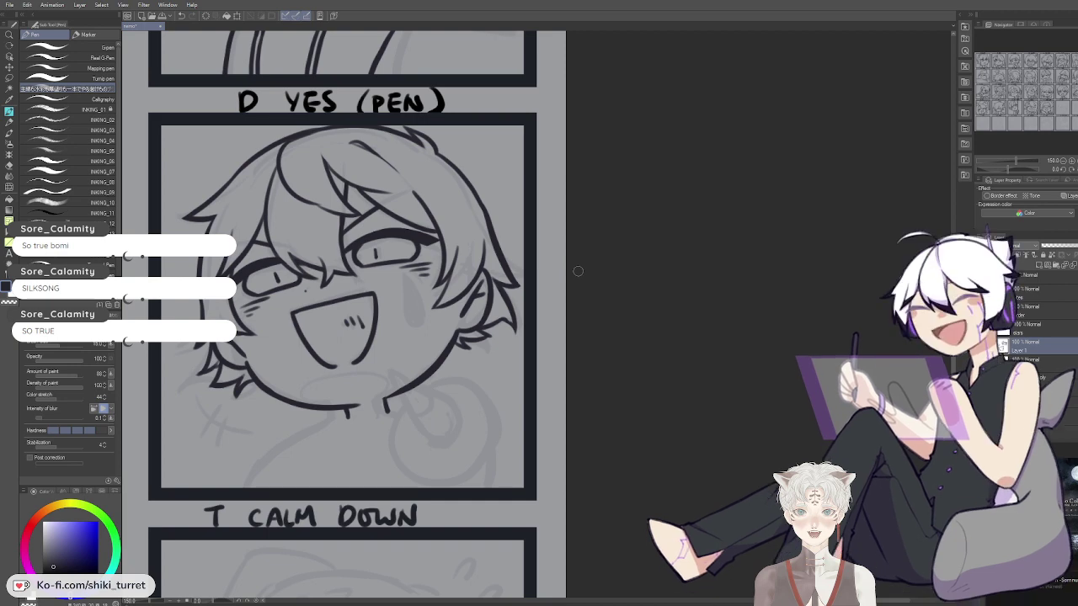
{"action": "scroll", "coordinate": [580, 261], "scroll_direction": "down", "scroll_amount": 1}
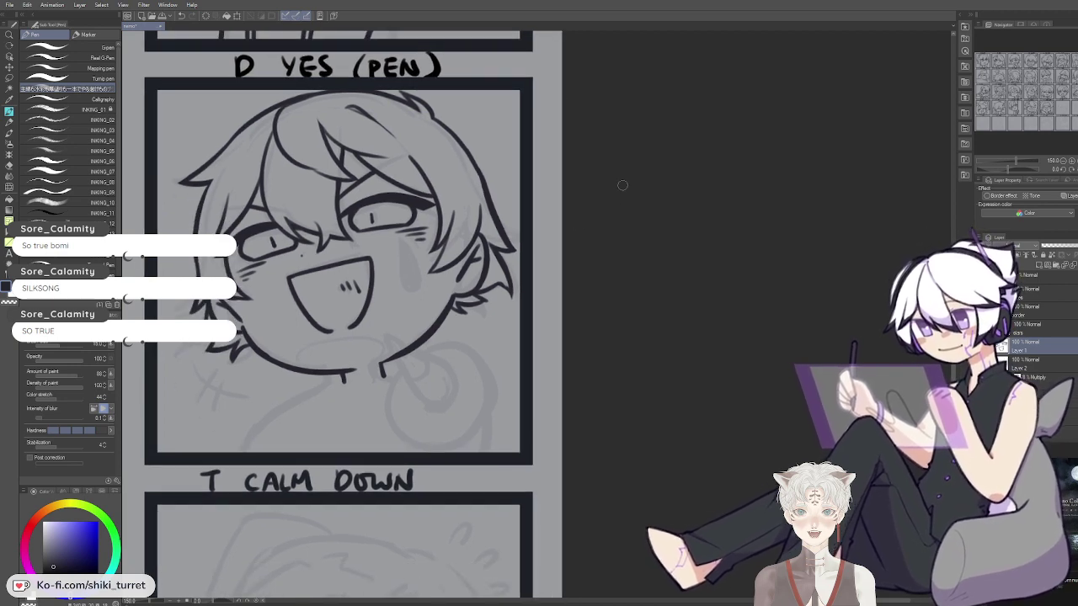
Ink a narrow teardrop outline between the mouth and the sketched tear, and check the face in mirrored view
{"action": "key", "text": "ctrl+z"}
{"action": "left_click_drag", "start_coordinate": [390, 242], "coordinate": [396, 287]}
{"action": "key", "text": "ctrl+z"}
{"action": "key", "text": "ctrl+z"}
{"action": "key", "text": "c"}
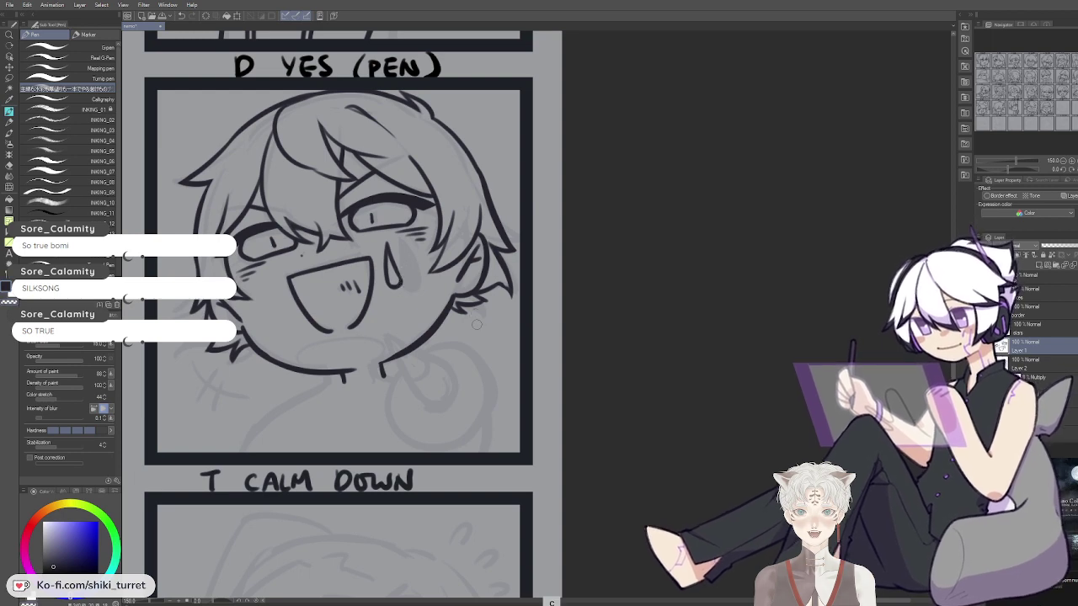
{"action": "key", "text": "h"}
{"action": "key", "text": "h"}
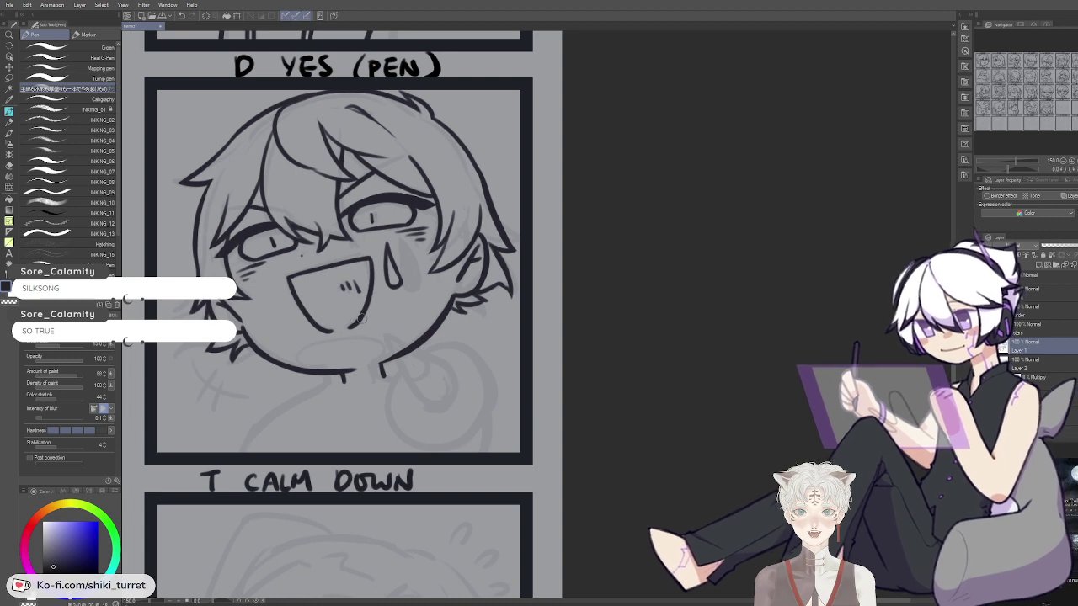
Clean up and redraw the short hatch marks inside the open mouth
{"action": "key", "text": "c"}
{"action": "key", "text": "ctrl+z"}
{"action": "left_click_drag", "start_coordinate": [351, 281], "coordinate": [361, 287]}
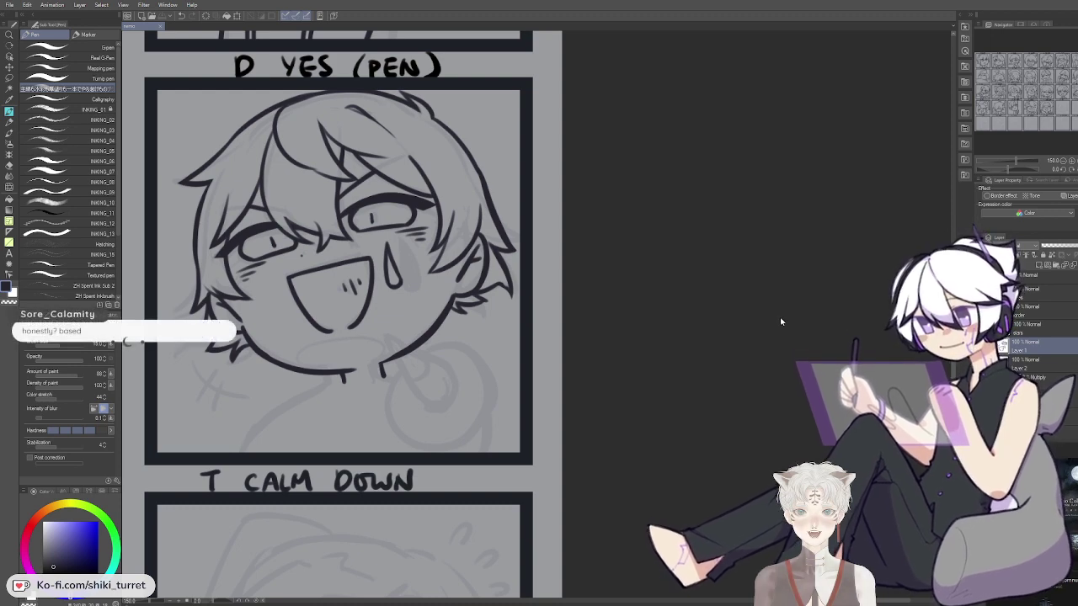
On Layer 2, erase the hair tip behind the teardrop-side ear
{"action": "left_click_drag", "start_coordinate": [469, 410], "coordinate": [452, 378]}
{"action": "mouse_move", "coordinate": [516, 304]}
{"action": "left_mouse_down"}
{"action": "mouse_move", "coordinate": [508, 252]}
{"action": "mouse_move", "coordinate": [534, 323]}
{"action": "mouse_move", "coordinate": [524, 305]}
{"action": "left_mouse_up"}
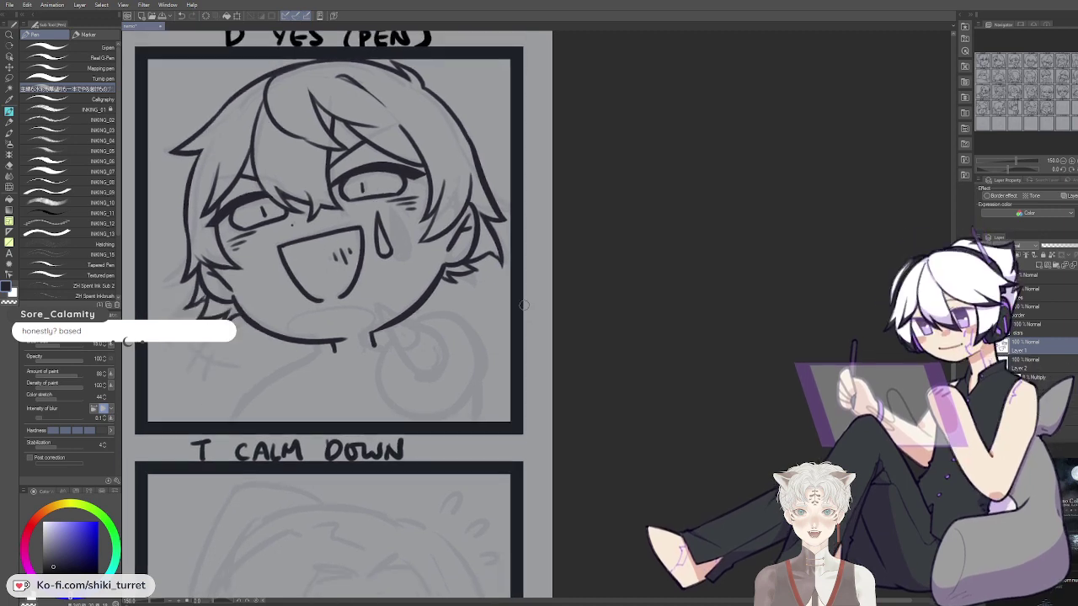
{"action": "left_click_drag", "start_coordinate": [568, 368], "coordinate": [435, 392]}
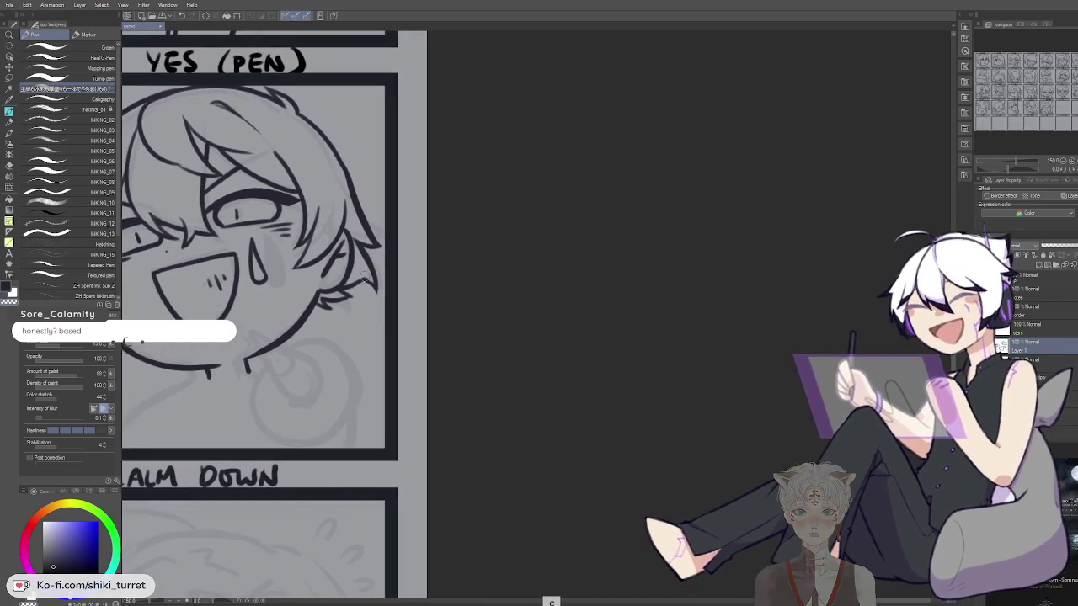
{"action": "left_click", "coordinate": [1021, 359]}
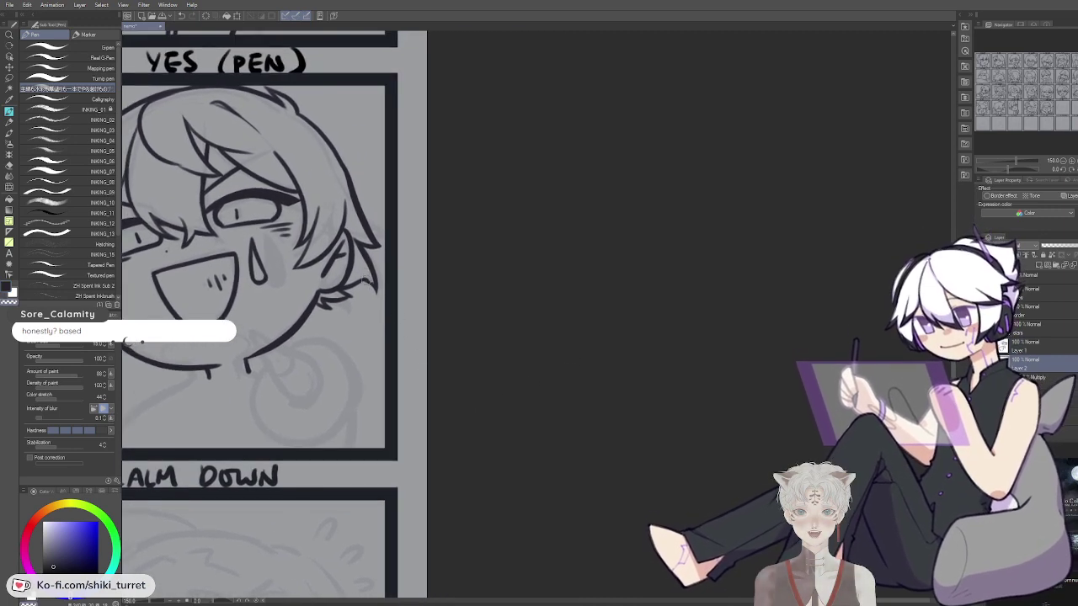
{"action": "key", "text": "ctrl+z"}
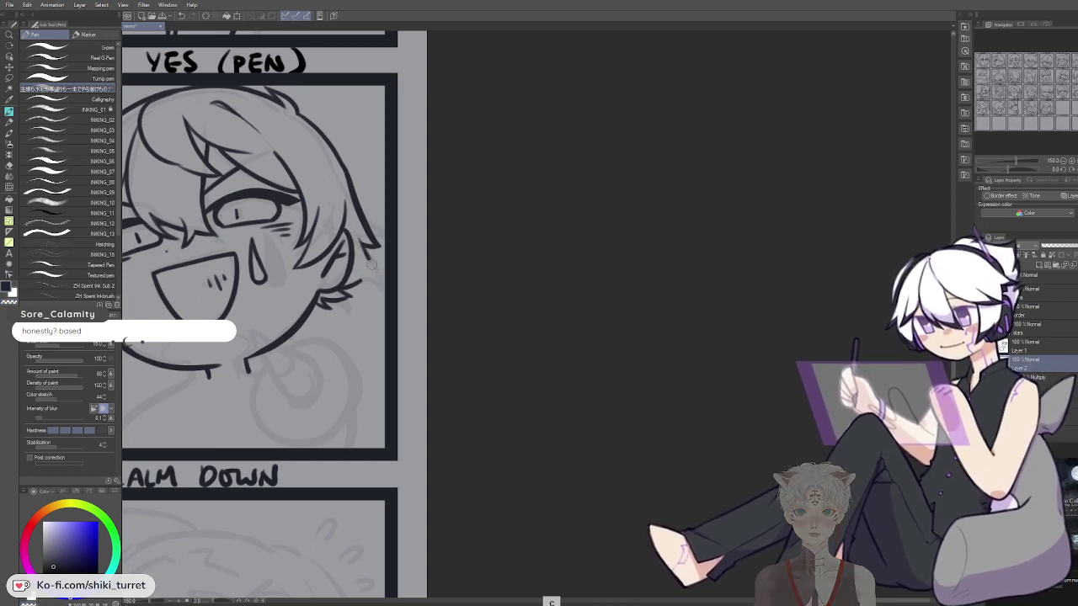
Redraw the hair behind the teardrop-side ear as two pointed tips that join the strand below the ear
{"action": "key", "text": "ctrl+z"}
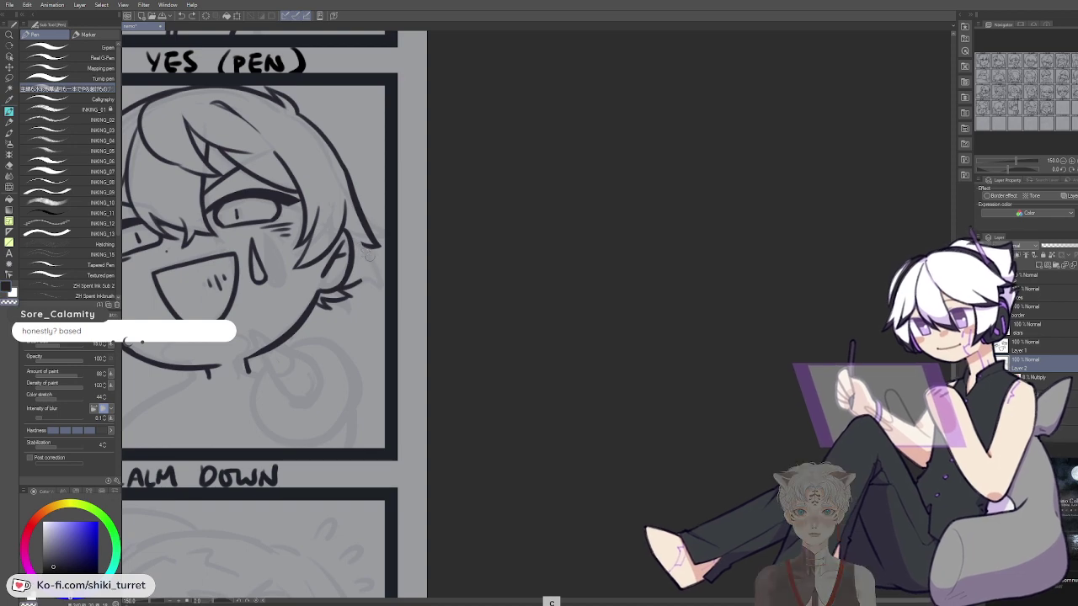
{"action": "key", "text": "ctrl+z"}
{"action": "left_click_drag", "start_coordinate": [363, 245], "coordinate": [377, 284]}
{"action": "key", "text": "ctrl+z"}
{"action": "left_click_drag", "start_coordinate": [363, 246], "coordinate": [380, 287]}
{"action": "key", "text": "ctrl+z"}
{"action": "left_click_drag", "start_coordinate": [364, 245], "coordinate": [379, 283]}
{"action": "key", "text": "ctrl+z"}
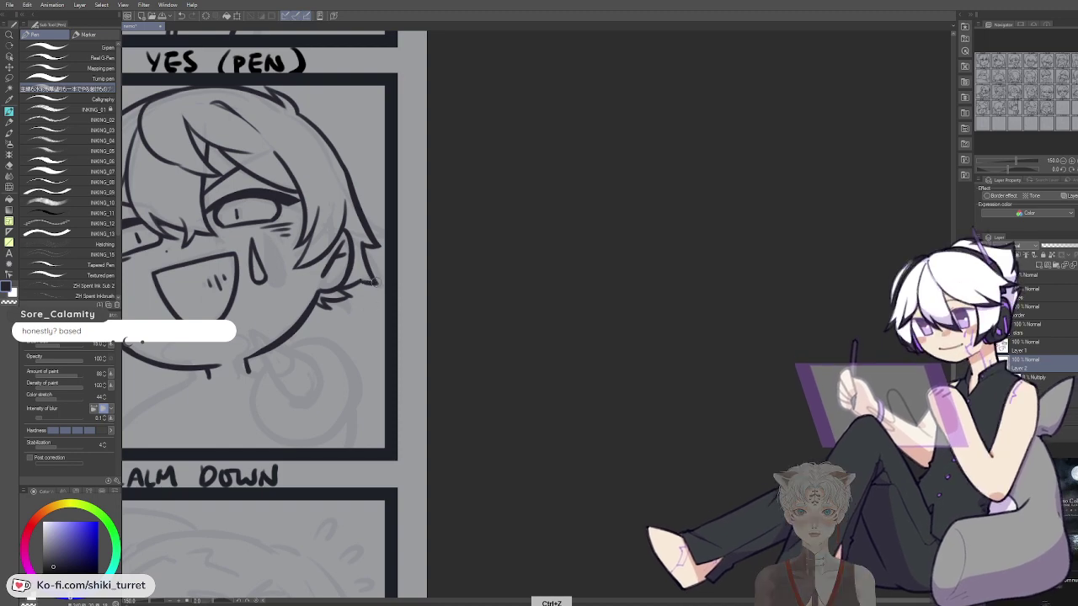
{"action": "key", "text": "c"}
{"action": "left_click_drag", "start_coordinate": [429, 359], "coordinate": [543, 342]}
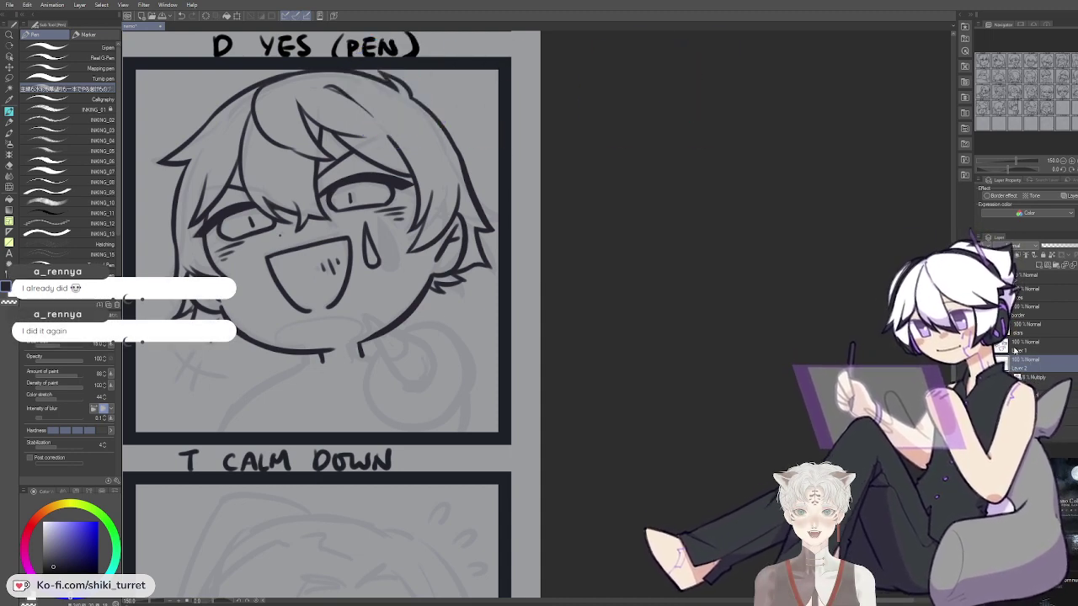
{"action": "left_click_drag", "start_coordinate": [378, 225], "coordinate": [419, 206]}
{"action": "key", "text": "c"}
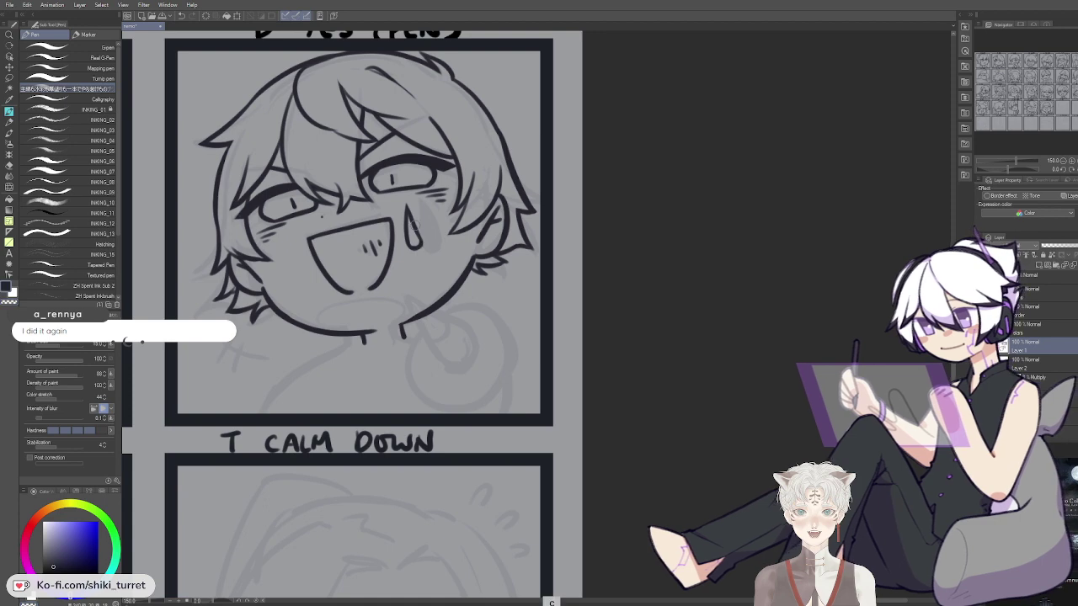
{"action": "mouse_move", "coordinate": [463, 315]}
{"action": "left_mouse_down"}
{"action": "mouse_move", "coordinate": [476, 303]}
{"action": "mouse_move", "coordinate": [428, 305]}
{"action": "left_mouse_up"}
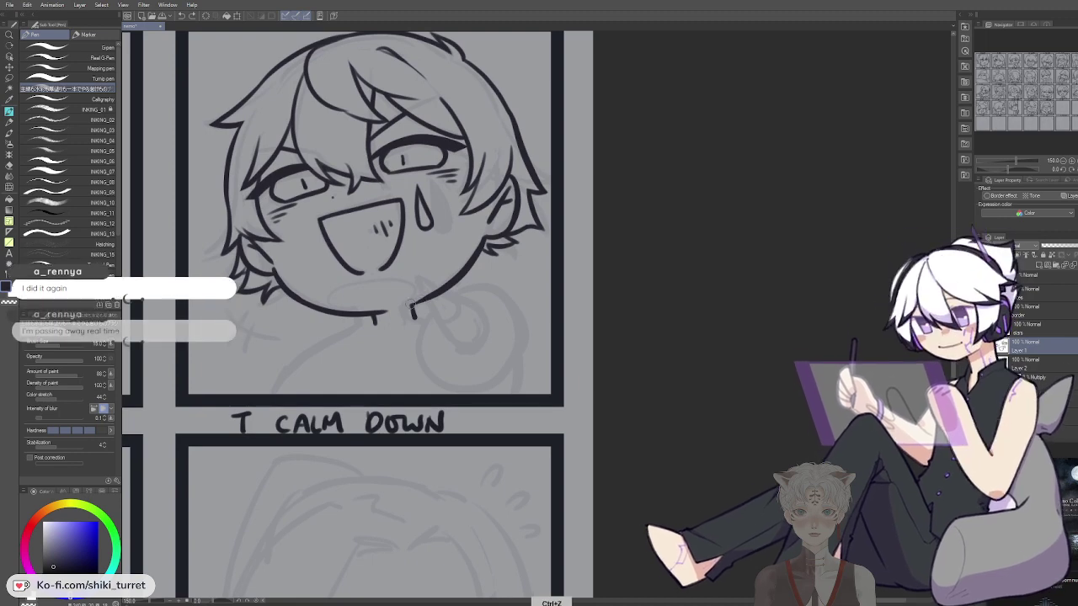
{"action": "key", "text": "ctrl+z"}
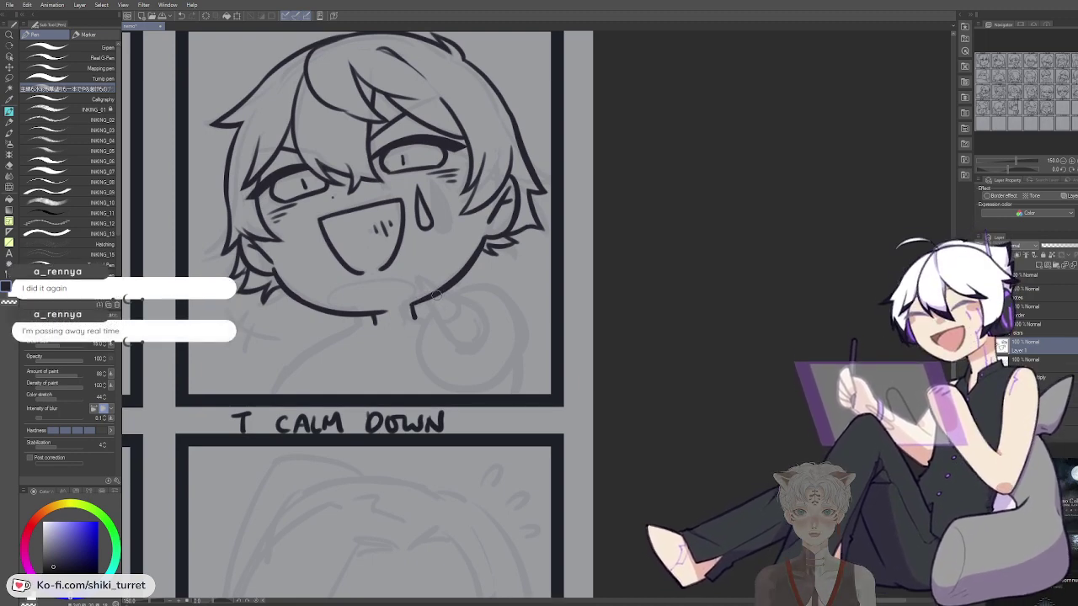
{"action": "left_click_drag", "start_coordinate": [430, 346], "coordinate": [432, 304]}
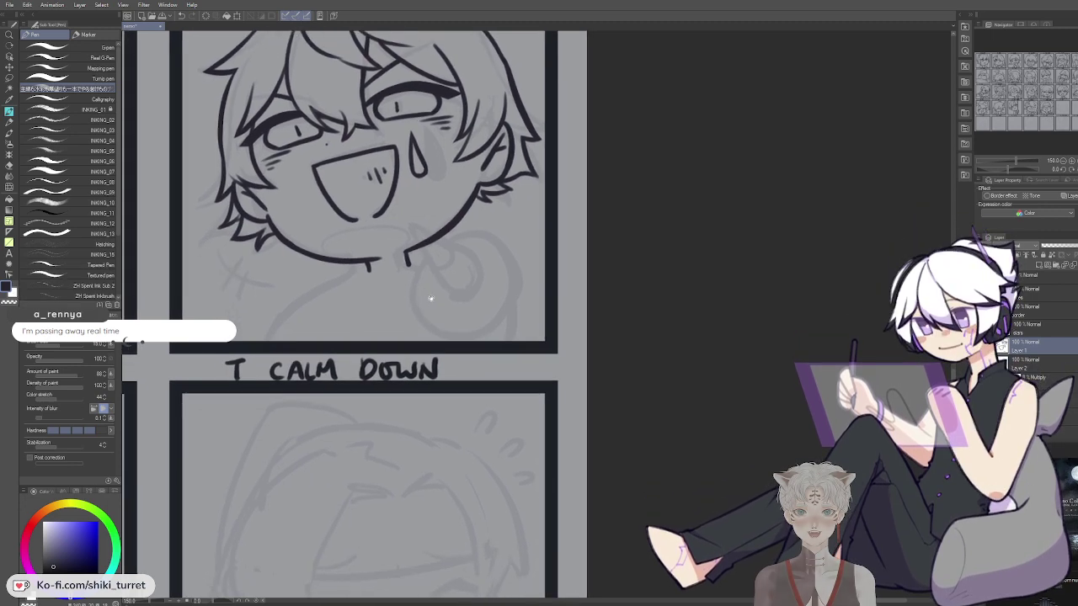
{"action": "left_click_drag", "start_coordinate": [363, 279], "coordinate": [328, 340]}
{"action": "key", "text": "ctrl+z"}
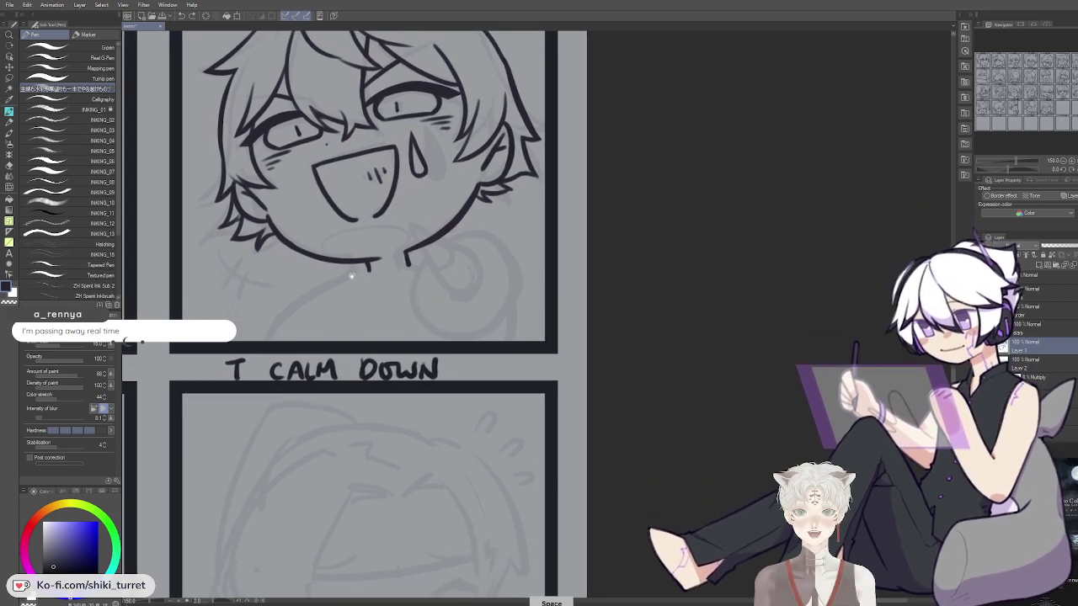
Ink the first short collar lines beneath the jaw on the teardrop side of the neck
{"action": "left_click_drag", "start_coordinate": [340, 282], "coordinate": [486, 370]}
{"action": "scroll", "coordinate": [486, 365], "scroll_direction": "down", "scroll_amount": 1}
{"action": "scroll", "coordinate": [485, 365], "scroll_direction": "down", "scroll_amount": 5}
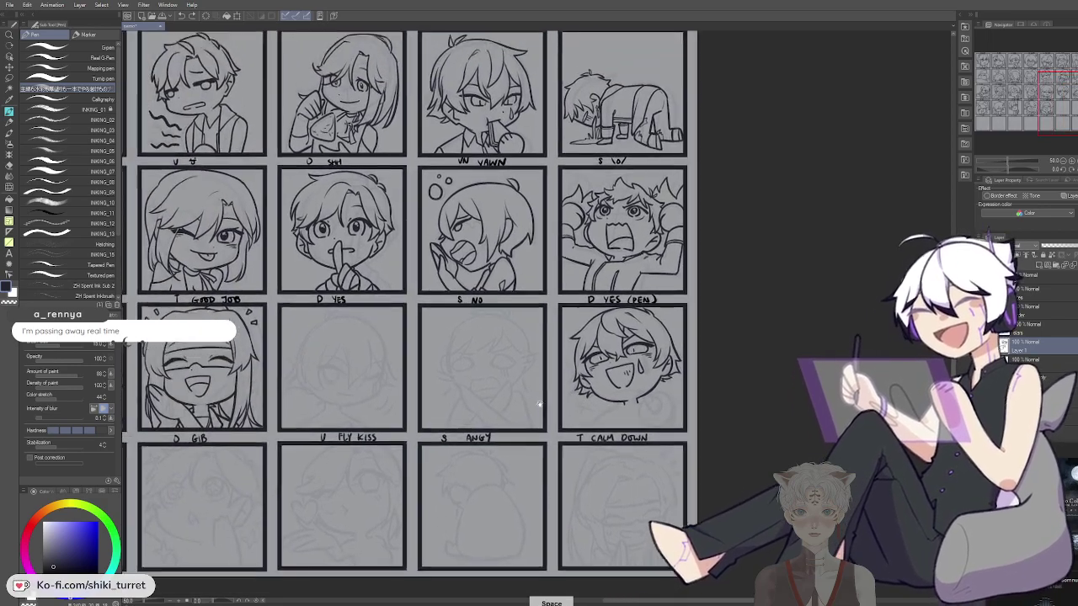
{"action": "left_click_drag", "start_coordinate": [540, 404], "coordinate": [495, 416]}
{"action": "left_click_drag", "start_coordinate": [596, 491], "coordinate": [426, 301]}
{"action": "scroll", "coordinate": [483, 367], "scroll_direction": "up", "scroll_amount": 3}
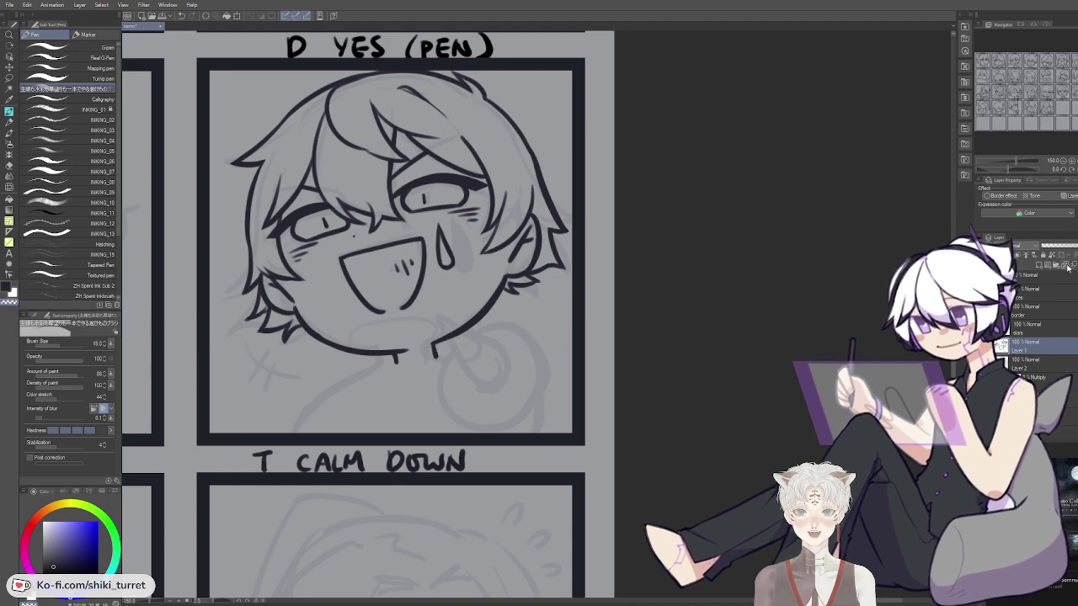
{"action": "key", "text": "c"}
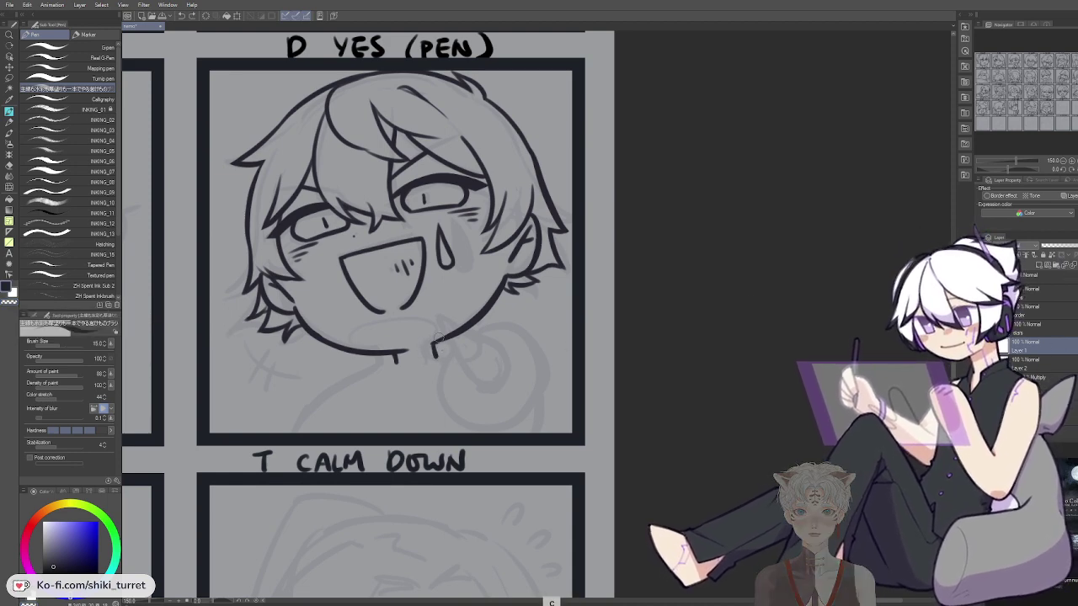
{"action": "key", "text": "ctrl+z"}
{"action": "key", "text": "ctrl+z"}
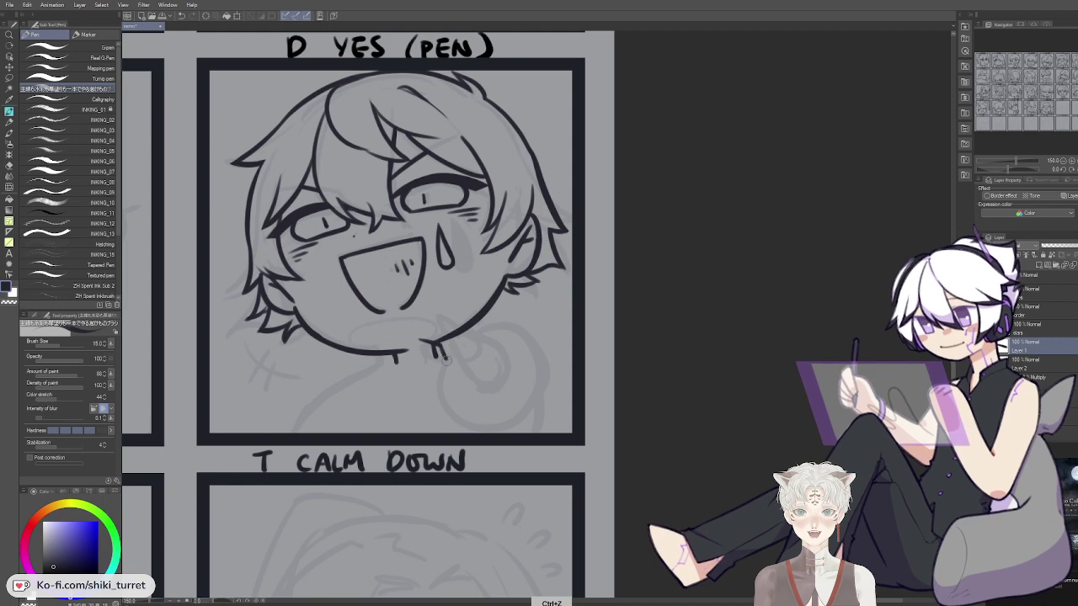
{"action": "left_click_drag", "start_coordinate": [423, 336], "coordinate": [421, 368]}
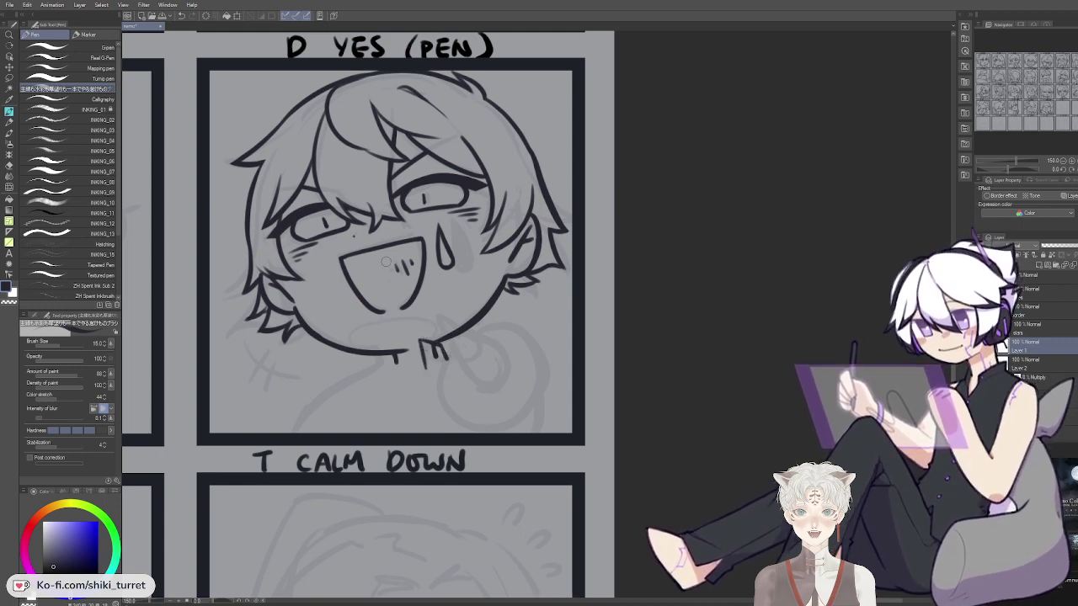
{"action": "key", "text": "ctrl+z"}
{"action": "left_click_drag", "start_coordinate": [419, 341], "coordinate": [416, 371]}
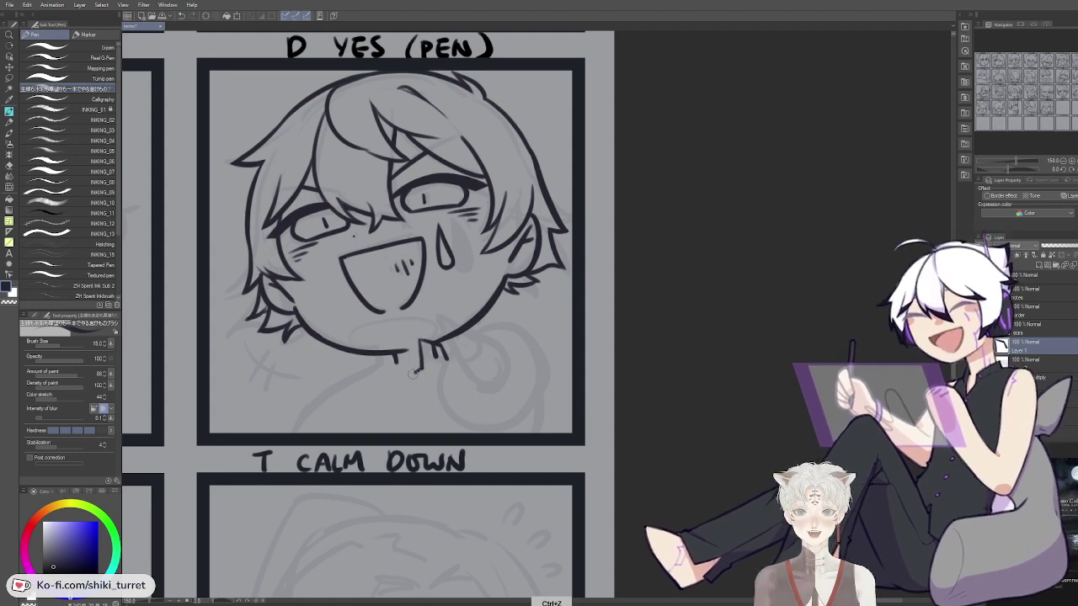
Ink the pointed collar flap under the chin on the side opposite the teardrop, joining it to the collar's center line
{"action": "mouse_move", "coordinate": [394, 360]}
{"action": "left_mouse_down"}
{"action": "mouse_move", "coordinate": [404, 380]}
{"action": "mouse_move", "coordinate": [394, 367]}
{"action": "mouse_move", "coordinate": [371, 379]}
{"action": "left_mouse_up"}
{"action": "key", "text": "ctrl+z"}
{"action": "key", "text": "ctrl+z"}
{"action": "key", "text": "ctrl+z"}
{"action": "left_click_drag", "start_coordinate": [375, 357], "coordinate": [375, 383]}
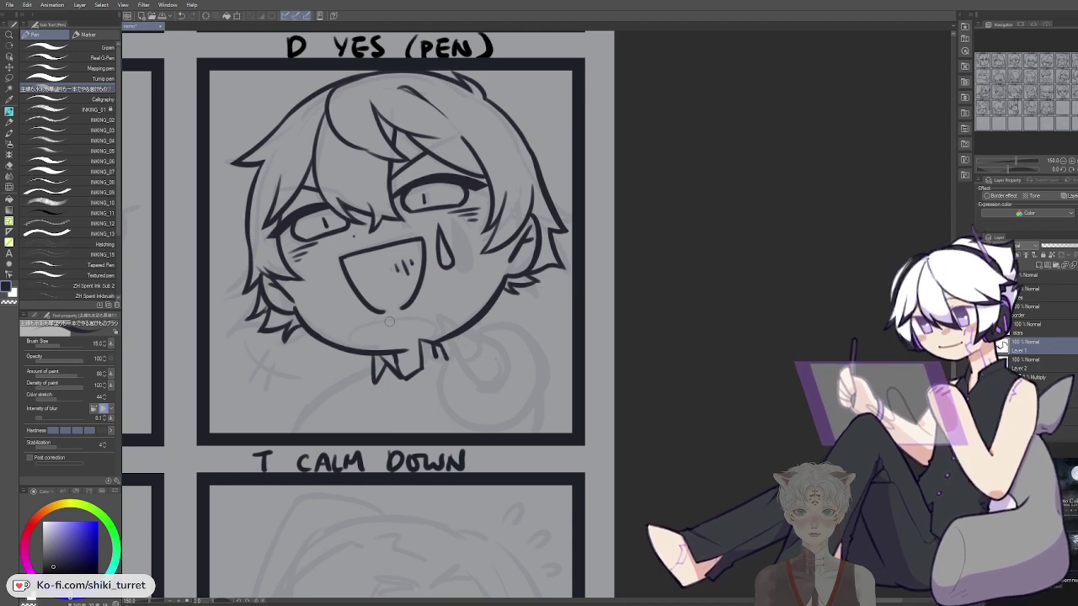
Ink the matching pointed collar flap on the teardrop side, redrawing its outline until it closes beneath the jaw
{"action": "key", "text": "ctrl+z"}
{"action": "left_click_drag", "start_coordinate": [422, 341], "coordinate": [434, 374]}
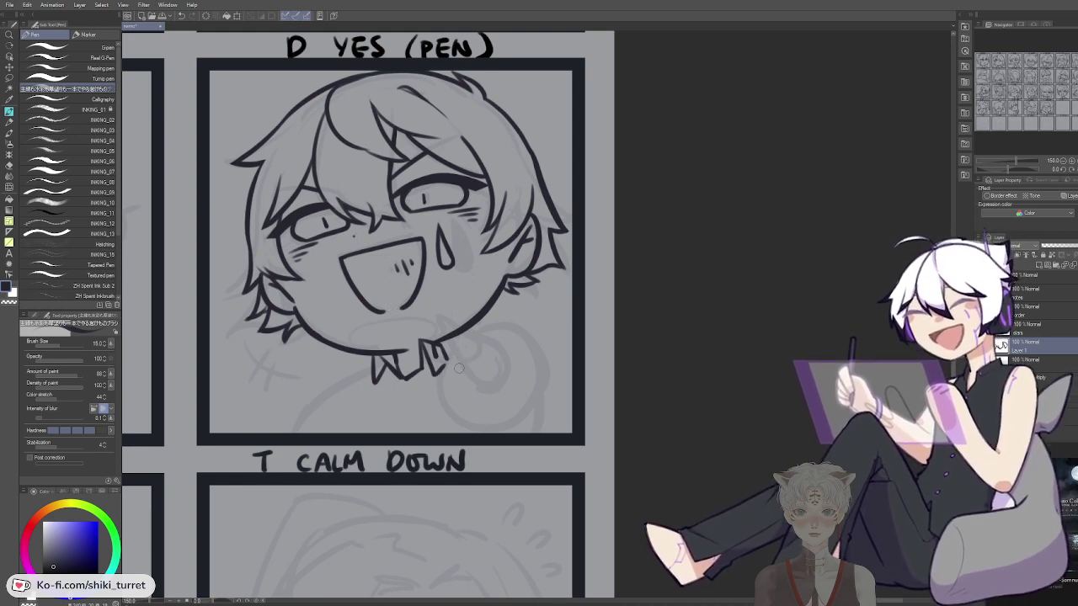
{"action": "key", "text": "ctrl+z"}
{"action": "key", "text": "ctrl+z"}
{"action": "key", "text": "ctrl+z"}
{"action": "left_click_drag", "start_coordinate": [424, 341], "coordinate": [431, 379]}
{"action": "key", "text": "ctrl+z"}
{"action": "key", "text": "ctrl+z"}
{"action": "key", "text": "ctrl+z"}
{"action": "mouse_move", "coordinate": [423, 341]}
{"action": "left_mouse_down"}
{"action": "mouse_move", "coordinate": [432, 379]}
{"action": "mouse_move", "coordinate": [448, 363]}
{"action": "left_mouse_up"}
{"action": "key", "text": "c"}
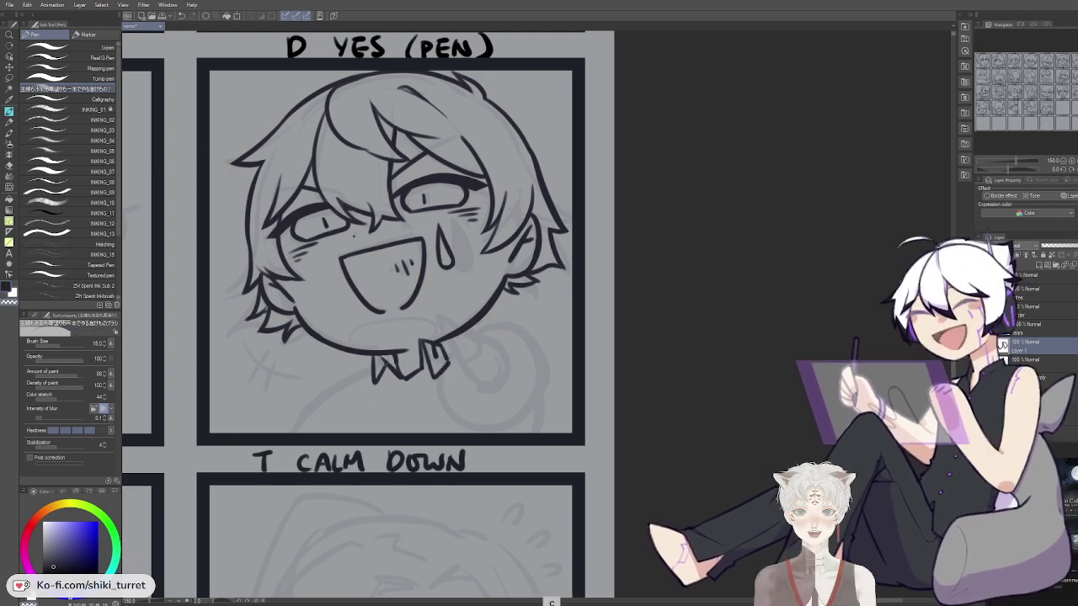
Redraw the pointed collar flap under the chin on the side opposite the teardrop, closing its tip beneath the jaw
{"action": "left_click_drag", "start_coordinate": [380, 358], "coordinate": [392, 384]}
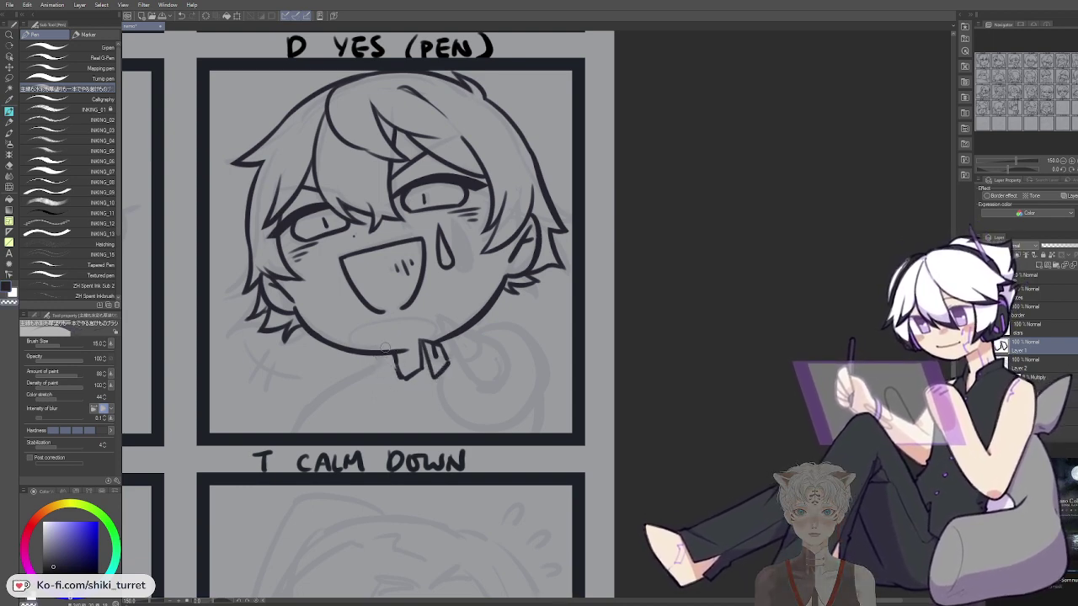
{"action": "key", "text": "ctrl+z"}
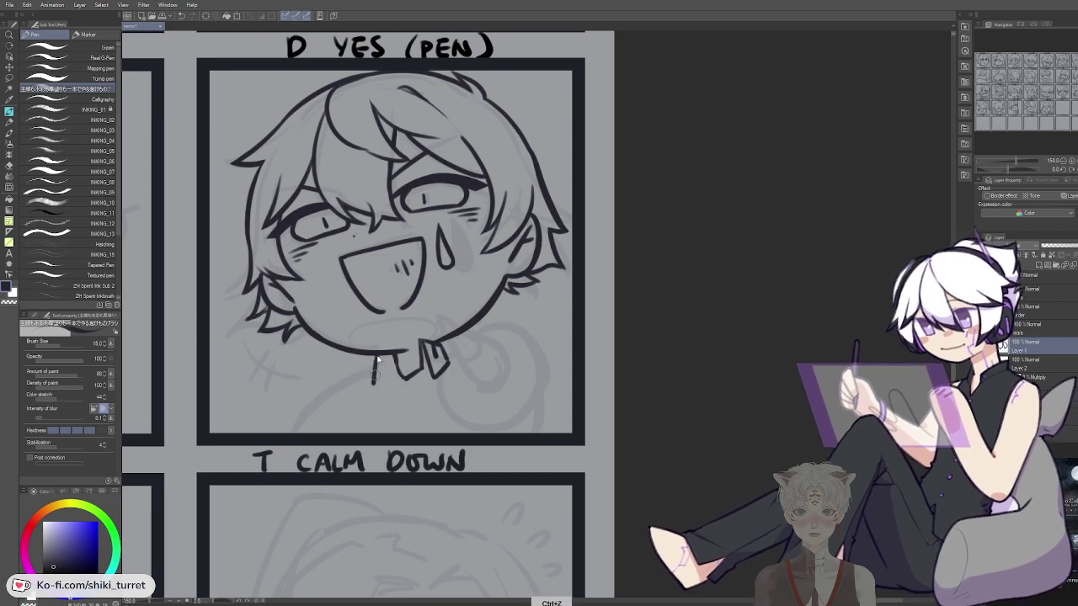
{"action": "mouse_move", "coordinate": [388, 364]}
{"action": "left_mouse_down"}
{"action": "mouse_move", "coordinate": [372, 381]}
{"action": "mouse_move", "coordinate": [377, 357]}
{"action": "mouse_move", "coordinate": [396, 373]}
{"action": "left_mouse_up"}
{"action": "key", "text": "ctrl+z"}
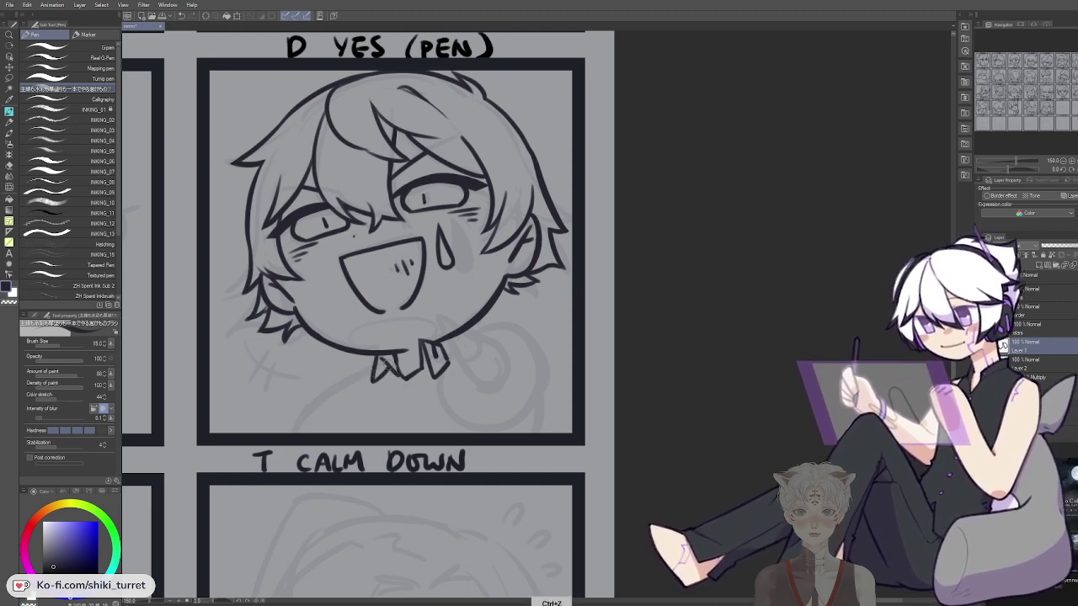
{"action": "key", "text": "c"}
{"action": "key", "text": "ctrl+z"}
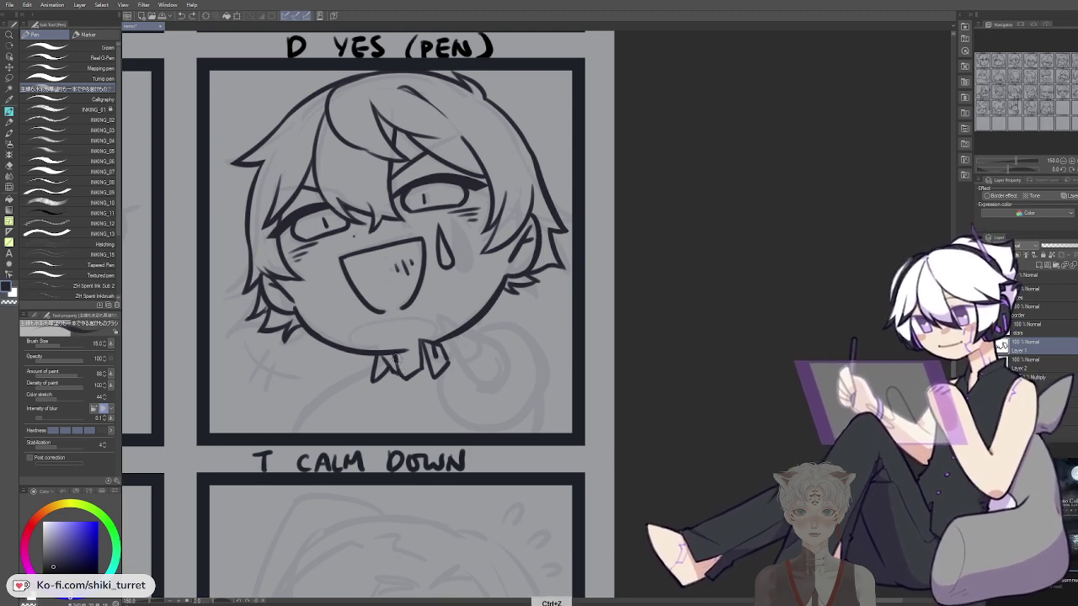
Ink the slanted clothing line from the collar flap opposite the teardrop down to the panel's lower border
{"action": "key", "text": "space"}
{"action": "left_click_drag", "start_coordinate": [494, 340], "coordinate": [475, 319]}
{"action": "left_click_drag", "start_coordinate": [337, 413], "coordinate": [362, 358]}
{"action": "key", "text": "ctrl+z"}
{"action": "left_click_drag", "start_coordinate": [338, 414], "coordinate": [361, 358]}
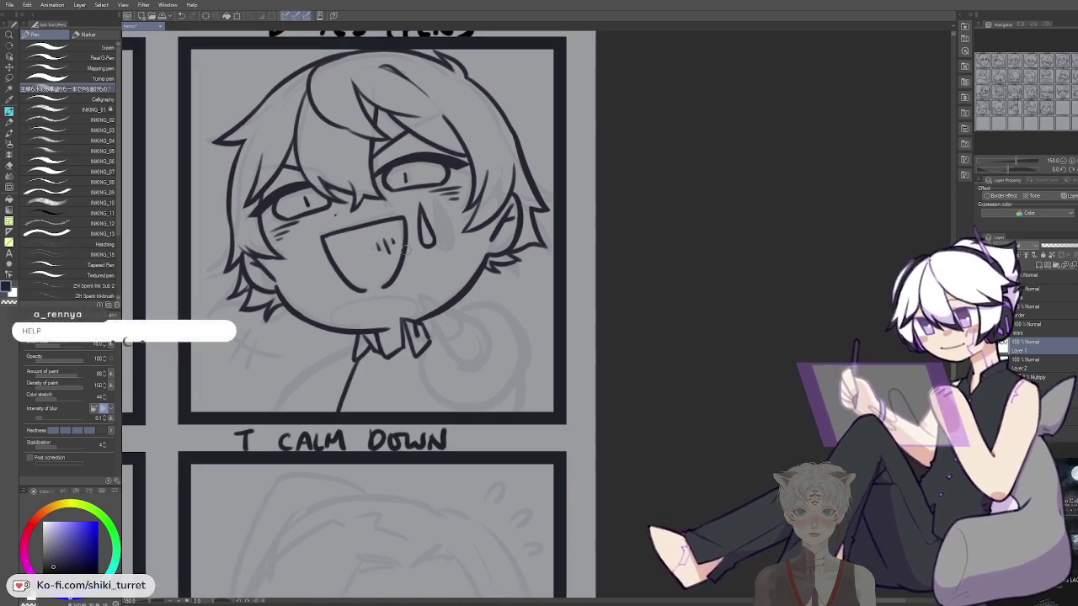
Examine the clothing in the finished panels above the "D YES (PEN)" panel
{"action": "scroll", "coordinate": [408, 250], "scroll_direction": "down", "scroll_amount": 2}
{"action": "key", "text": "space"}
{"action": "mouse_move", "coordinate": [322, 162]}
{"action": "left_mouse_down"}
{"action": "mouse_move", "coordinate": [541, 302]}
{"action": "mouse_move", "coordinate": [569, 356]}
{"action": "mouse_move", "coordinate": [356, 412]}
{"action": "mouse_move", "coordinate": [378, 516]}
{"action": "left_mouse_up"}
{"action": "left_click_drag", "start_coordinate": [385, 261], "coordinate": [376, 342]}
{"action": "mouse_move", "coordinate": [214, 483]}
{"action": "left_mouse_down"}
{"action": "mouse_move", "coordinate": [246, 483]}
{"action": "mouse_move", "coordinate": [258, 417]}
{"action": "left_mouse_up"}
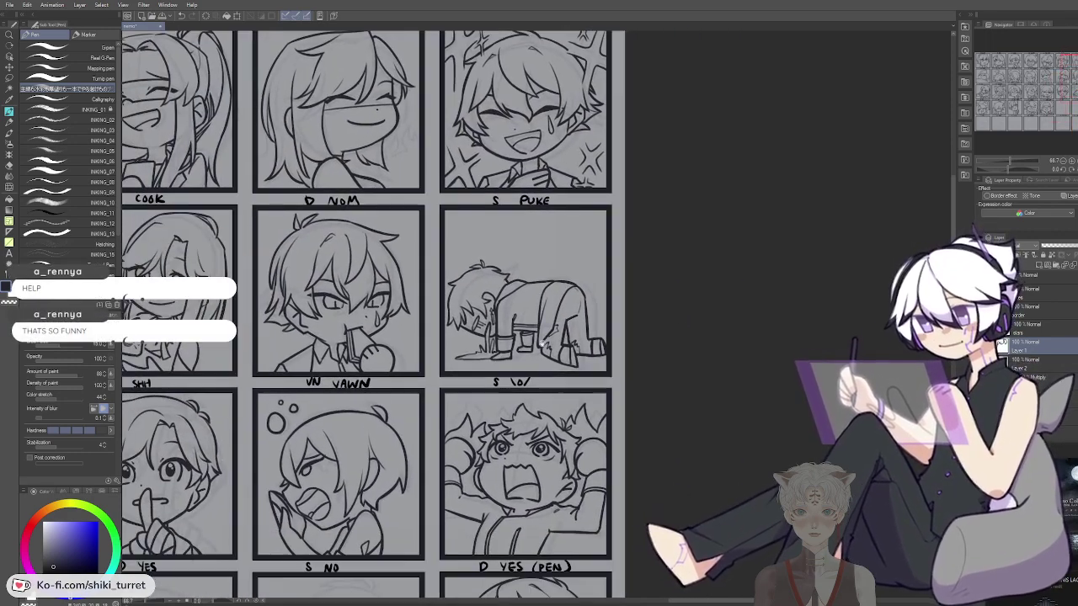
{"action": "mouse_move", "coordinate": [599, 504]}
{"action": "left_mouse_down"}
{"action": "mouse_move", "coordinate": [453, 214]}
{"action": "mouse_move", "coordinate": [453, 183]}
{"action": "left_mouse_up"}
{"action": "scroll", "coordinate": [425, 351], "scroll_direction": "up", "scroll_amount": 2}
{"action": "key", "text": "space"}
{"action": "left_click_drag", "start_coordinate": [428, 434], "coordinate": [513, 276]}
Ink the sloping shoulder and upper arm outline on the side opposite the teardrop, from the collar toward the panel's lower border
{"action": "mouse_move", "coordinate": [393, 288]}
{"action": "left_mouse_down"}
{"action": "mouse_move", "coordinate": [327, 322]}
{"action": "mouse_move", "coordinate": [316, 339]}
{"action": "mouse_move", "coordinate": [327, 337]}
{"action": "mouse_move", "coordinate": [326, 353]}
{"action": "left_mouse_up"}
{"action": "key", "text": "ctrl+z"}
{"action": "key", "text": "ctrl+z"}
{"action": "key", "text": "ctrl+z"}
{"action": "key", "text": "ctrl+z"}
{"action": "key", "text": "ctrl+z"}
{"action": "key", "text": "ctrl+z"}
Compare the sleeve and garment lines of the characters in the "S PUKE" and "S \o/" panels
{"action": "left_click_drag", "start_coordinate": [501, 175], "coordinate": [449, 556]}
{"action": "left_click_drag", "start_coordinate": [412, 293], "coordinate": [433, 573]}
{"action": "left_click_drag", "start_coordinate": [378, 301], "coordinate": [418, 461]}
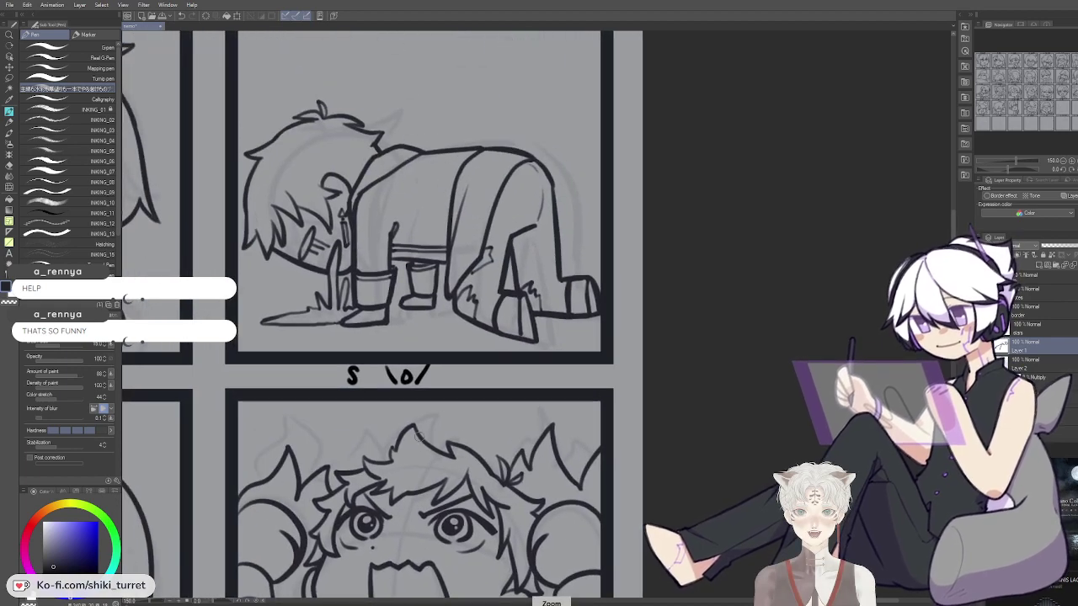
{"action": "scroll", "coordinate": [419, 436], "scroll_direction": "down", "scroll_amount": 2}
{"action": "scroll", "coordinate": [420, 437], "scroll_direction": "up", "scroll_amount": 1}
{"action": "left_click_drag", "start_coordinate": [434, 539], "coordinate": [395, 163]}
{"action": "left_click_drag", "start_coordinate": [383, 398], "coordinate": [404, 278]}
{"action": "scroll", "coordinate": [404, 280], "scroll_direction": "up", "scroll_amount": 1}
{"action": "scroll", "coordinate": [365, 389], "scroll_direction": "down", "scroll_amount": 3}
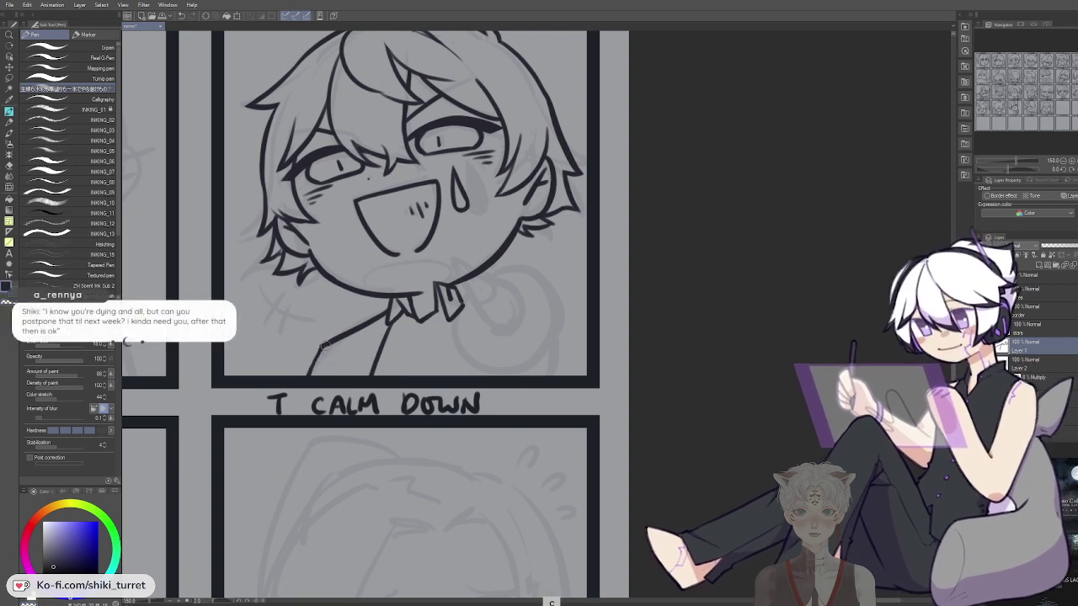
Ink the small notched fold on the arm outline at the shoulder opposite the teardrop
{"action": "key", "text": "ctrl+z"}
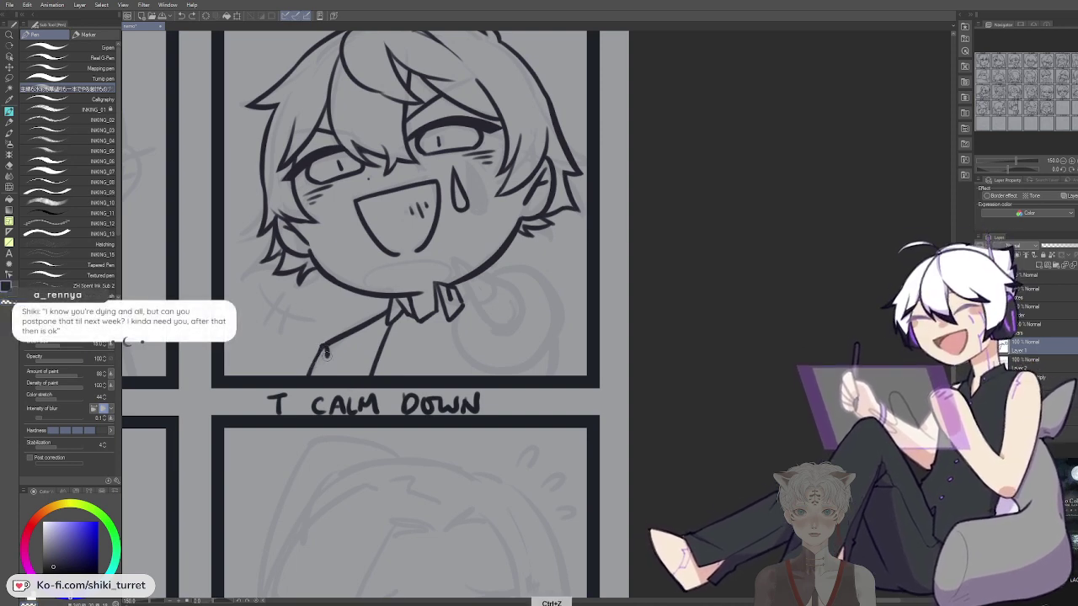
{"action": "left_click_drag", "start_coordinate": [529, 335], "coordinate": [459, 352]}
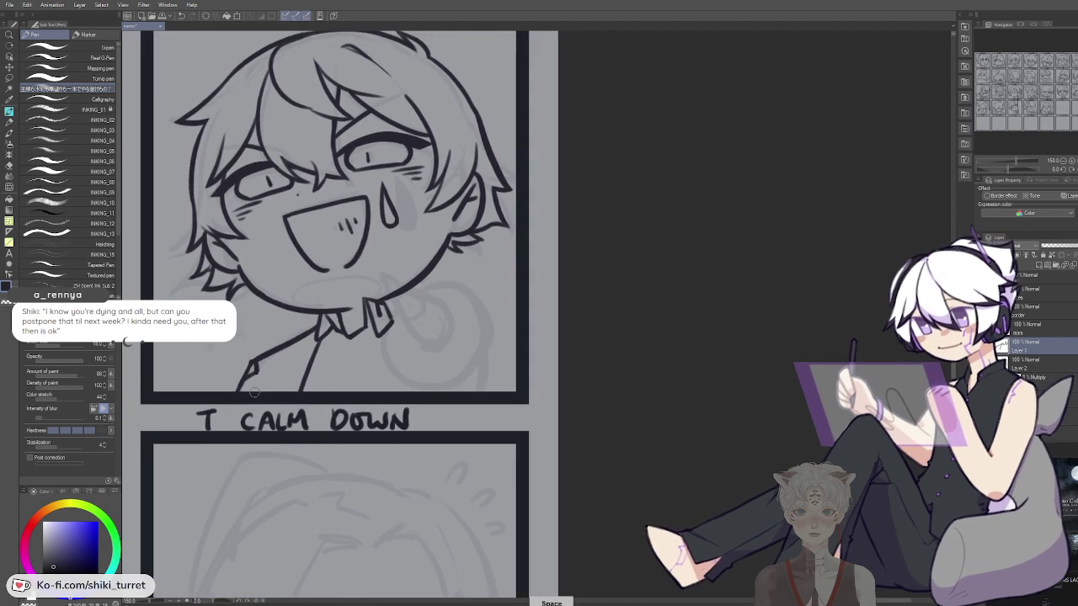
{"action": "left_click_drag", "start_coordinate": [591, 304], "coordinate": [534, 306]}
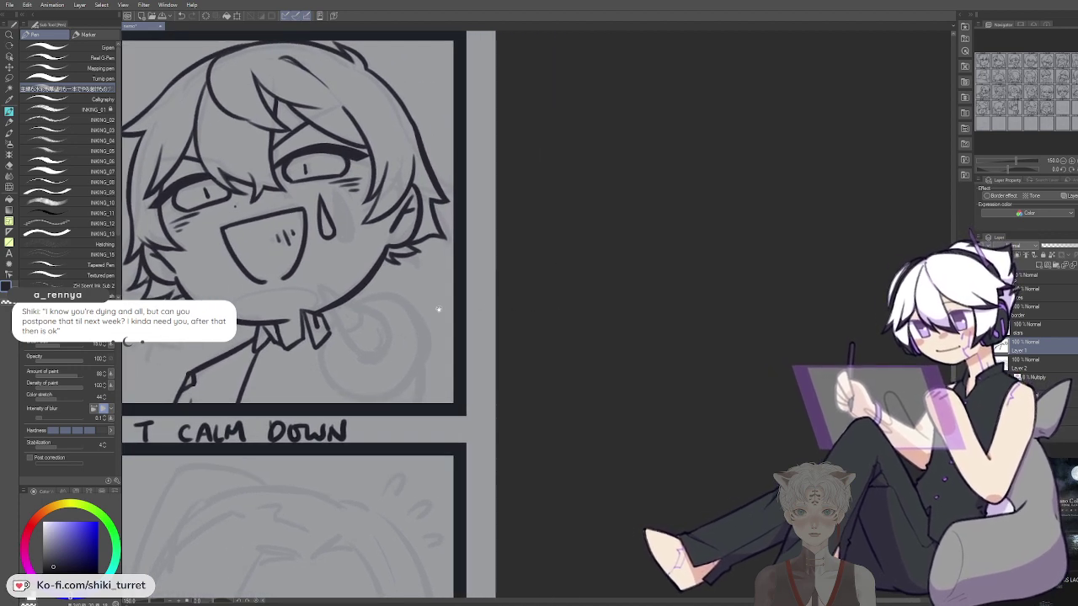
{"action": "left_click_drag", "start_coordinate": [373, 362], "coordinate": [377, 332]}
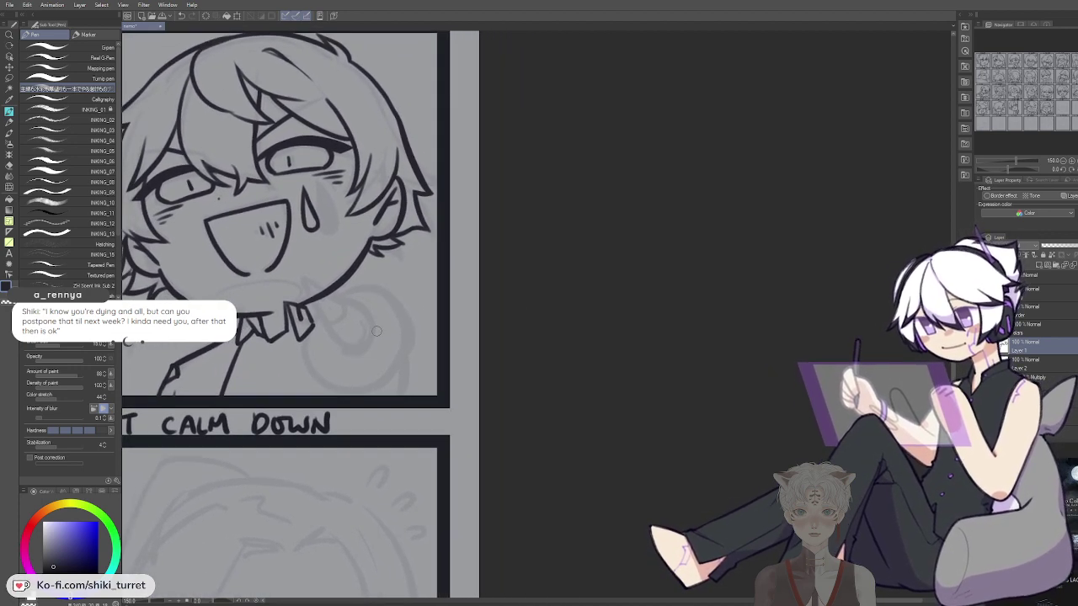
Ink two parallel shirt-front lines running from beneath the collar's center to the panel's lower border
{"action": "left_click_drag", "start_coordinate": [263, 343], "coordinate": [257, 398]}
{"action": "key", "text": "ctrl+z"}
{"action": "left_click_drag", "start_coordinate": [269, 347], "coordinate": [265, 403]}
{"action": "key", "text": "ctrl+z"}
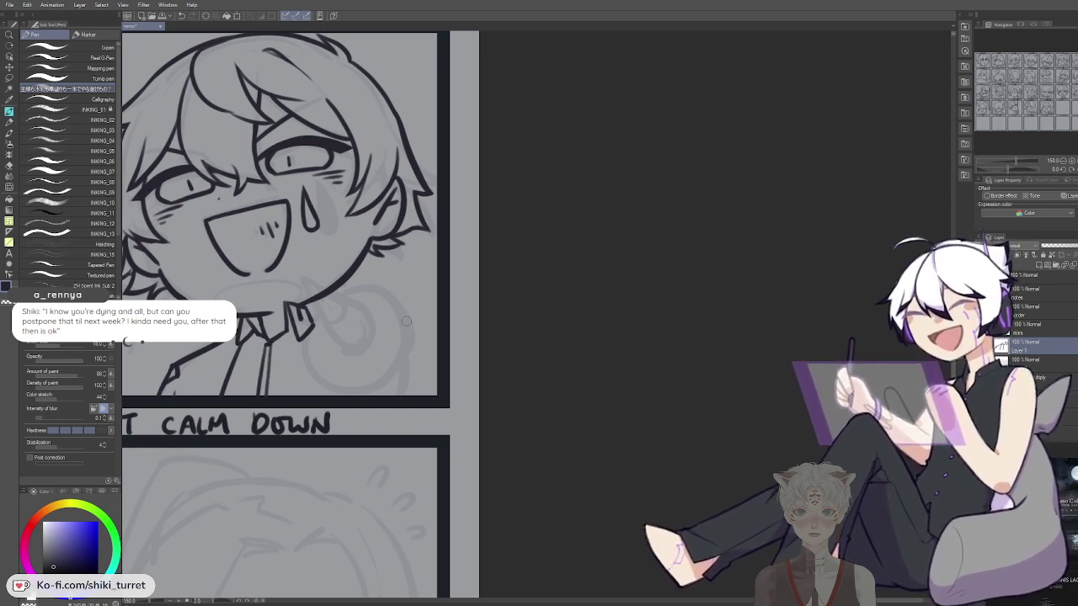
Check the shirt front of the screaming character in the "S \o/" panel against the current drawing
{"action": "key", "text": "space"}
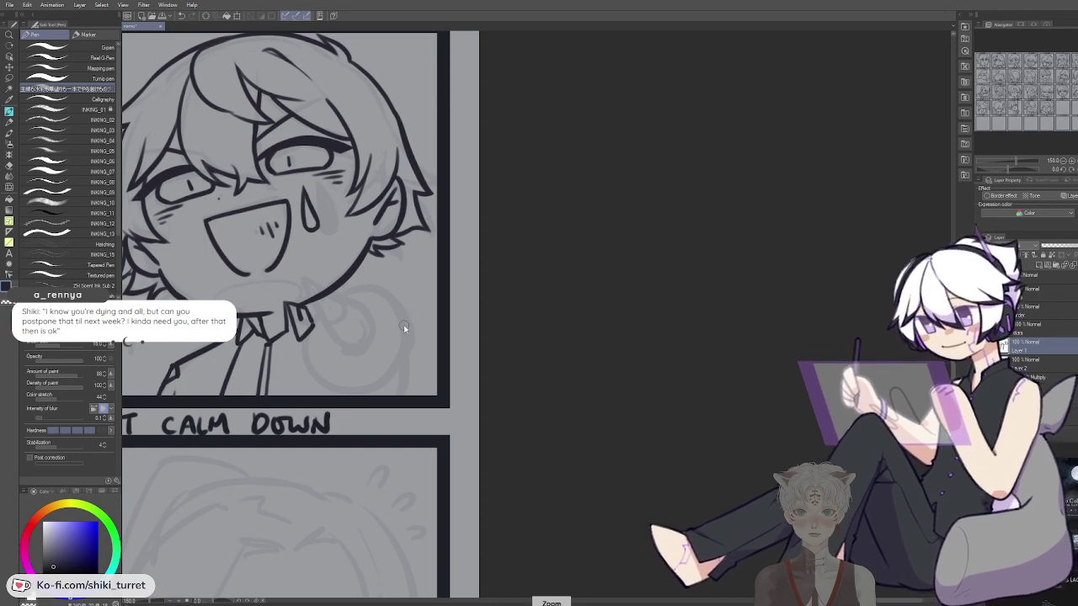
{"action": "scroll", "coordinate": [401, 325], "scroll_direction": "down", "scroll_amount": 1}
{"action": "left_click_drag", "start_coordinate": [309, 262], "coordinate": [613, 505]}
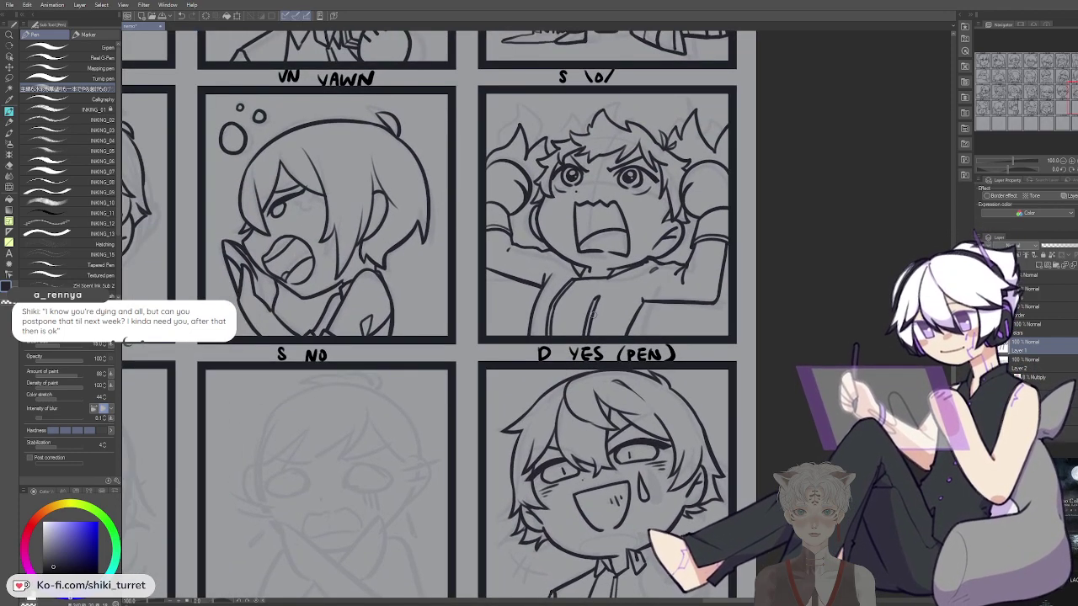
{"action": "scroll", "coordinate": [618, 428], "scroll_direction": "down", "scroll_amount": 1}
{"action": "key", "text": "space"}
{"action": "left_click_drag", "start_coordinate": [625, 402], "coordinate": [398, 245]}
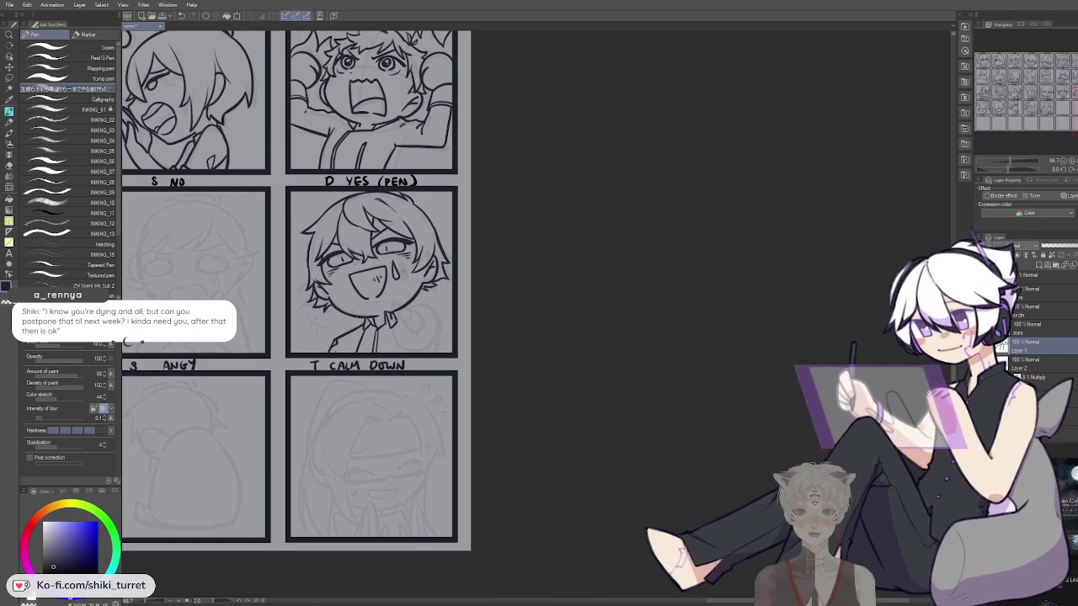
{"action": "scroll", "coordinate": [431, 369], "scroll_direction": "up", "scroll_amount": 1}
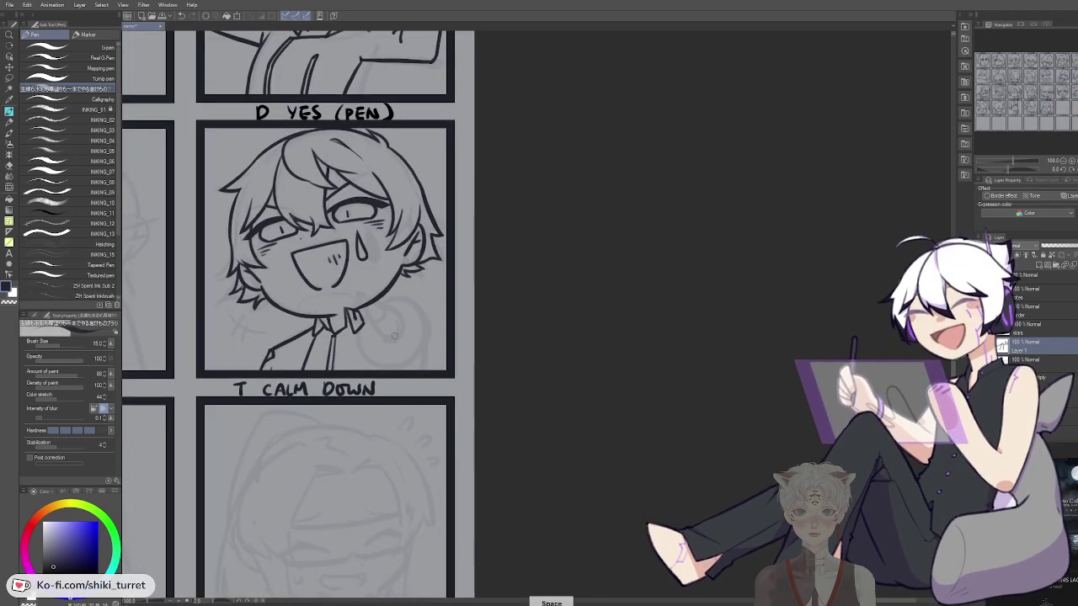
{"action": "scroll", "coordinate": [396, 334], "scroll_direction": "up", "scroll_amount": 1}
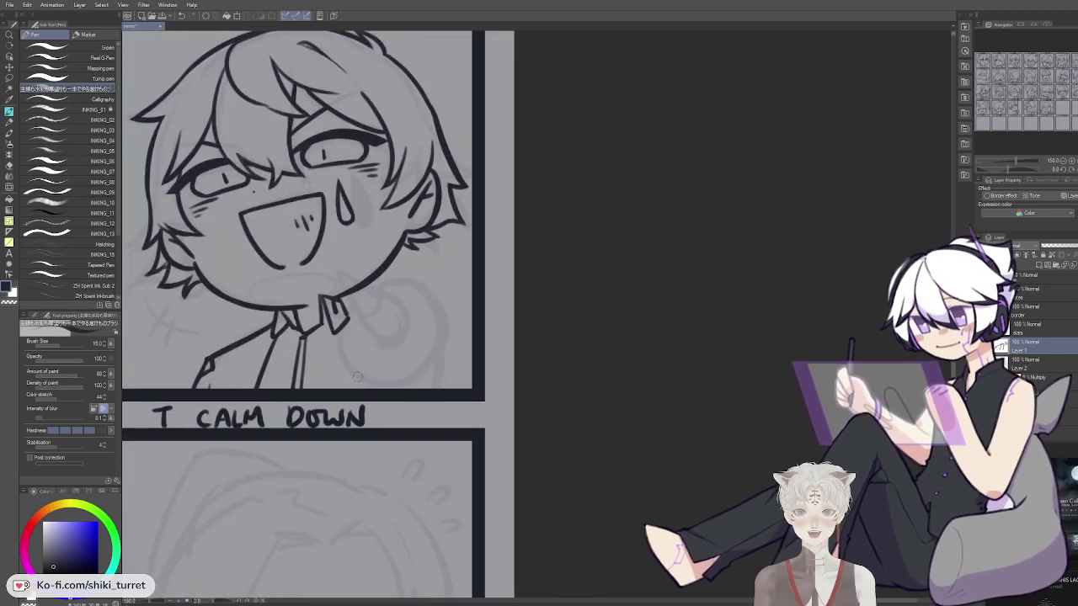
Ink the teardrop-side shoulder from the collar outward and its arm outline down to the panel's lower border
{"action": "mouse_move", "coordinate": [348, 316]}
{"action": "left_mouse_down"}
{"action": "mouse_move", "coordinate": [422, 313]}
{"action": "mouse_move", "coordinate": [466, 398]}
{"action": "left_mouse_up"}
{"action": "key", "text": "ctrl+z"}
{"action": "key", "text": "ctrl+z"}
{"action": "mouse_move", "coordinate": [418, 308]}
{"action": "left_mouse_down"}
{"action": "mouse_move", "coordinate": [470, 395]}
{"action": "mouse_move", "coordinate": [448, 352]}
{"action": "mouse_move", "coordinate": [467, 394]}
{"action": "mouse_move", "coordinate": [461, 388]}
{"action": "left_mouse_up"}
{"action": "key", "text": "ctrl+z"}
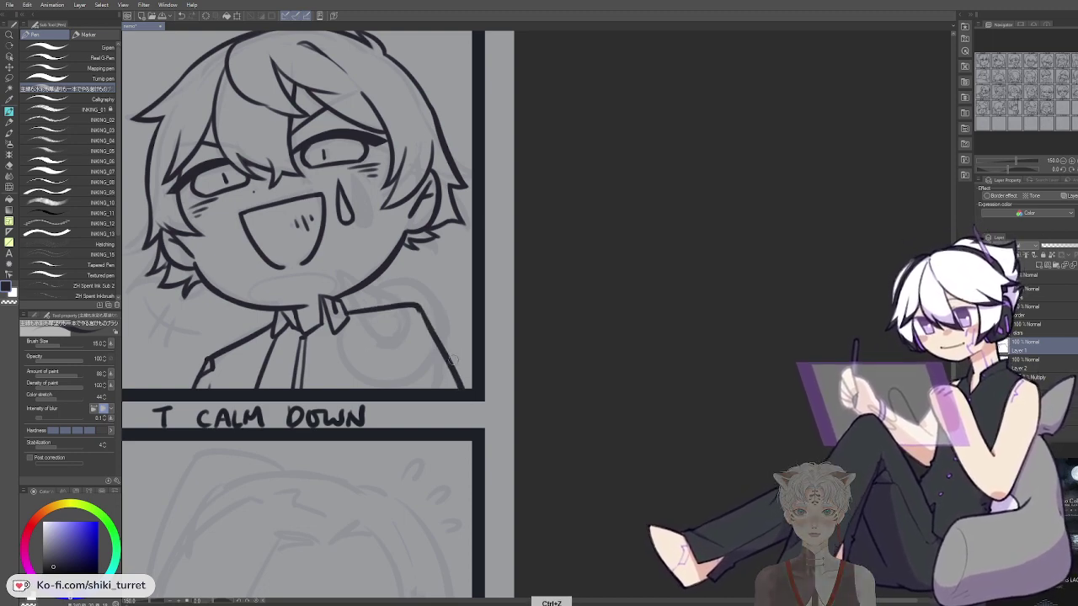
Ink the inner clothing line on the teardrop side, curving from the collar flap down to the panel's lower border
{"action": "mouse_move", "coordinate": [350, 317]}
{"action": "left_mouse_down"}
{"action": "mouse_move", "coordinate": [404, 370]}
{"action": "mouse_move", "coordinate": [446, 390]}
{"action": "left_mouse_up"}
{"action": "key", "text": "ctrl+z"}
{"action": "key", "text": "ctrl+z"}
{"action": "left_click_drag", "start_coordinate": [348, 315], "coordinate": [430, 393]}
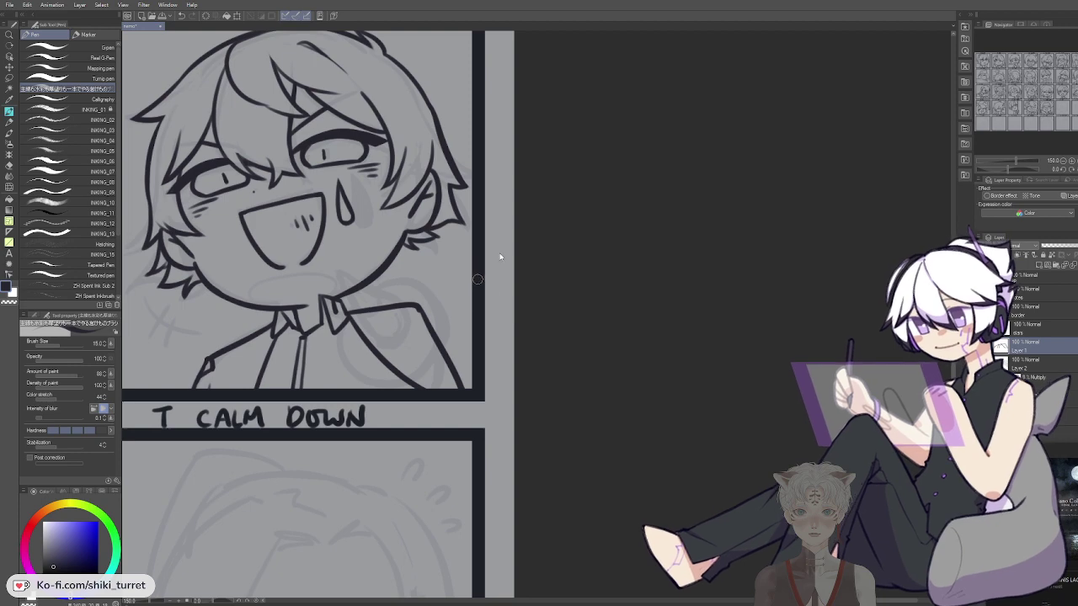
Ink the long curved accent line with short crossing strokes beside the jaw on the side opposite the teardrop
{"action": "left_click_drag", "start_coordinate": [331, 350], "coordinate": [423, 362]}
{"action": "left_click_drag", "start_coordinate": [223, 293], "coordinate": [303, 353]}
{"action": "key", "text": "ctrl+z"}
{"action": "key", "text": "ctrl+z"}
{"action": "key", "text": "ctrl+z"}
{"action": "left_click_drag", "start_coordinate": [251, 332], "coordinate": [267, 313]}
{"action": "key", "text": "ctrl+z"}
{"action": "left_click_drag", "start_coordinate": [232, 358], "coordinate": [266, 320]}
{"action": "key", "text": "ctrl+z"}
Erase the overlapping stroke inside the teardrop-side collar flap
{"action": "left_click_drag", "start_coordinate": [705, 361], "coordinate": [690, 401]}
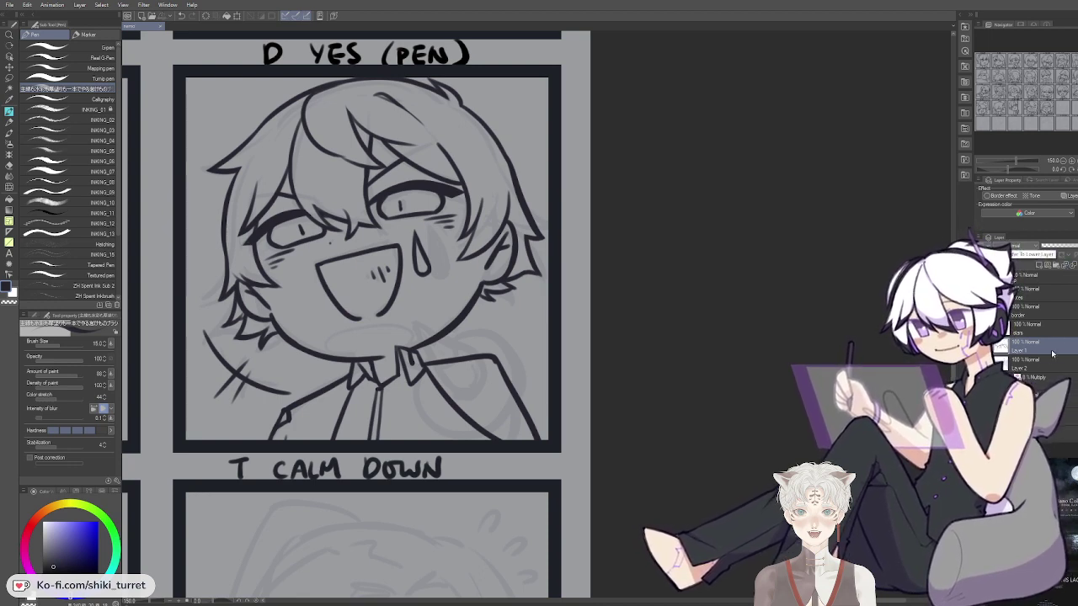
{"action": "key", "text": "c"}
{"action": "left_click_drag", "start_coordinate": [404, 355], "coordinate": [412, 365]}
{"action": "key", "text": "c"}
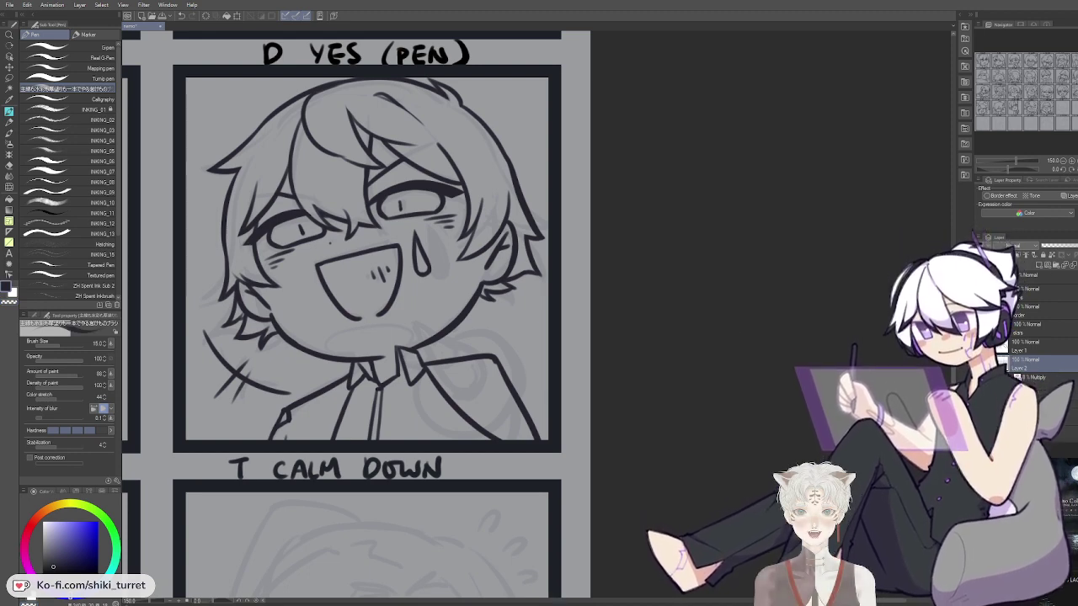
Ink the collar-side curve of the large circle over the teardrop-side shoulder, retrying the stroke
{"action": "key", "text": "space"}
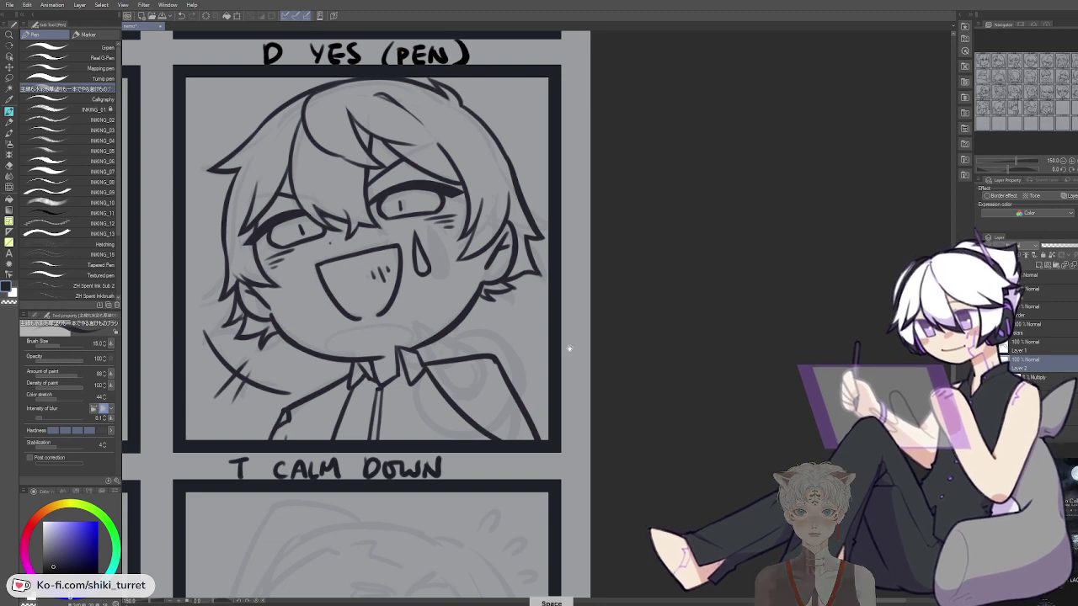
{"action": "left_click_drag", "start_coordinate": [563, 348], "coordinate": [557, 356]}
{"action": "left_click_drag", "start_coordinate": [683, 370], "coordinate": [661, 352]}
{"action": "mouse_move", "coordinate": [395, 346]}
{"action": "left_mouse_down"}
{"action": "mouse_move", "coordinate": [500, 375]}
{"action": "mouse_move", "coordinate": [415, 347]}
{"action": "mouse_move", "coordinate": [486, 359]}
{"action": "mouse_move", "coordinate": [402, 373]}
{"action": "mouse_move", "coordinate": [476, 402]}
{"action": "mouse_move", "coordinate": [408, 342]}
{"action": "mouse_move", "coordinate": [400, 402]}
{"action": "mouse_move", "coordinate": [433, 341]}
{"action": "mouse_move", "coordinate": [484, 349]}
{"action": "mouse_move", "coordinate": [385, 384]}
{"action": "mouse_move", "coordinate": [433, 326]}
{"action": "mouse_move", "coordinate": [465, 410]}
{"action": "mouse_move", "coordinate": [422, 335]}
{"action": "mouse_move", "coordinate": [480, 378]}
{"action": "mouse_move", "coordinate": [391, 369]}
{"action": "left_mouse_up"}
{"action": "key", "text": "ctrl+z"}
{"action": "key", "text": "ctrl+z"}
{"action": "key", "text": "ctrl+z"}
{"action": "key", "text": "ctrl+z"}
{"action": "key", "text": "ctrl+z"}
{"action": "key", "text": "ctrl+z"}
{"action": "key", "text": "ctrl+z"}
Redraw the circle's outer and lower curves over the arm until its outline closes
{"action": "mouse_move", "coordinate": [448, 324]}
{"action": "left_mouse_down"}
{"action": "mouse_move", "coordinate": [406, 411]}
{"action": "mouse_move", "coordinate": [395, 357]}
{"action": "mouse_move", "coordinate": [406, 416]}
{"action": "mouse_move", "coordinate": [489, 363]}
{"action": "mouse_move", "coordinate": [486, 404]}
{"action": "left_mouse_up"}
{"action": "key", "text": "ctrl+z"}
{"action": "key", "text": "ctrl+z"}
{"action": "key", "text": "ctrl+z"}
{"action": "key", "text": "ctrl+z"}
{"action": "key", "text": "ctrl+z"}
{"action": "key", "text": "ctrl+z"}
{"action": "mouse_move", "coordinate": [403, 406]}
{"action": "left_mouse_down"}
{"action": "mouse_move", "coordinate": [426, 425]}
{"action": "mouse_move", "coordinate": [448, 424]}
{"action": "left_mouse_up"}
{"action": "key", "text": "ctrl+z"}
{"action": "mouse_move", "coordinate": [401, 404]}
{"action": "left_mouse_down"}
{"action": "mouse_move", "coordinate": [453, 420]}
{"action": "mouse_move", "coordinate": [491, 382]}
{"action": "left_mouse_up"}
{"action": "key", "text": "ctrl+z"}
{"action": "left_click_drag", "start_coordinate": [454, 421], "coordinate": [485, 396]}
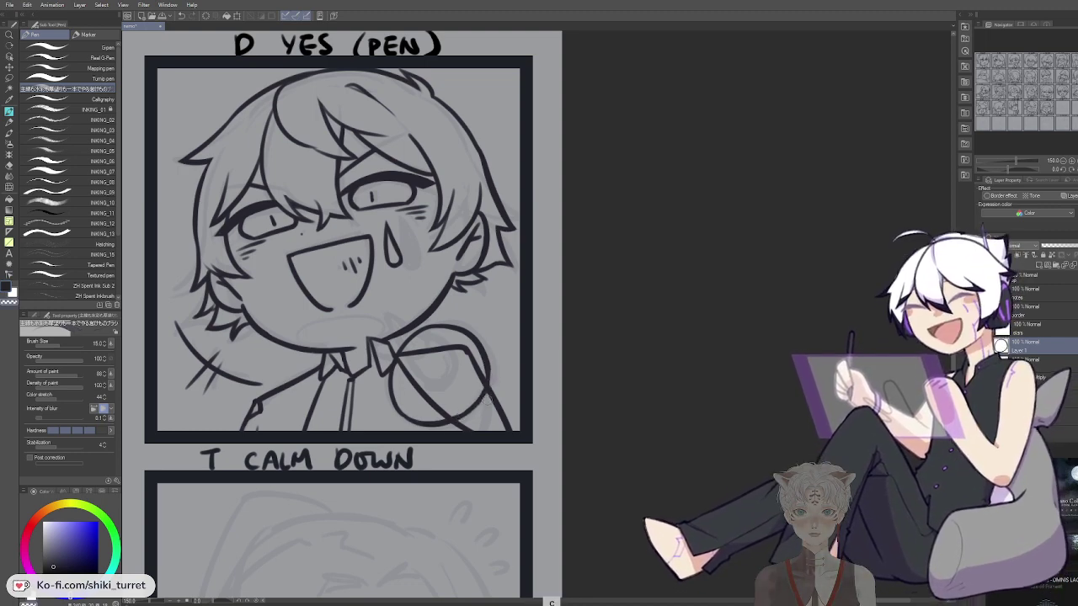
Erase the shoulder and clothing lines inside the circle, and transfer the inked lines to the lower layer
{"action": "key", "text": "ctrl+z"}
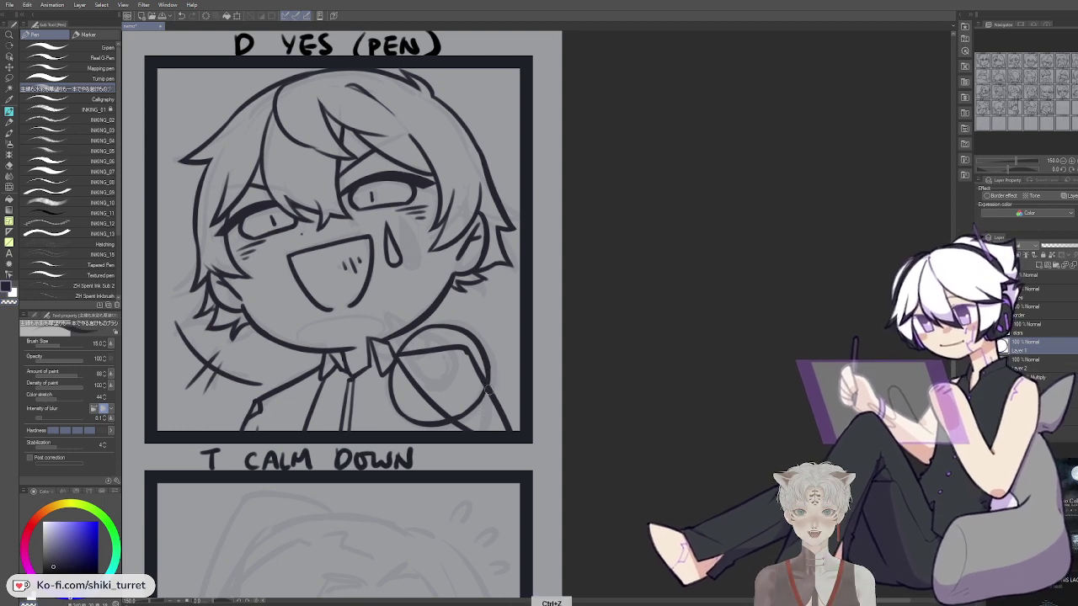
{"action": "key", "text": "space"}
{"action": "left_click_drag", "start_coordinate": [437, 283], "coordinate": [411, 256]}
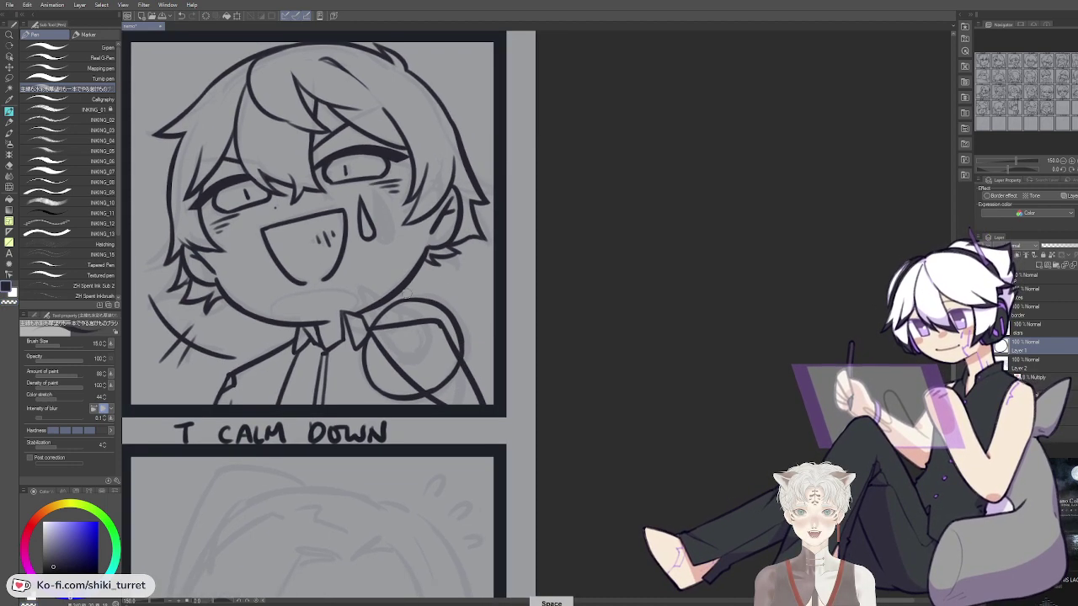
{"action": "key", "text": "ctrl+z"}
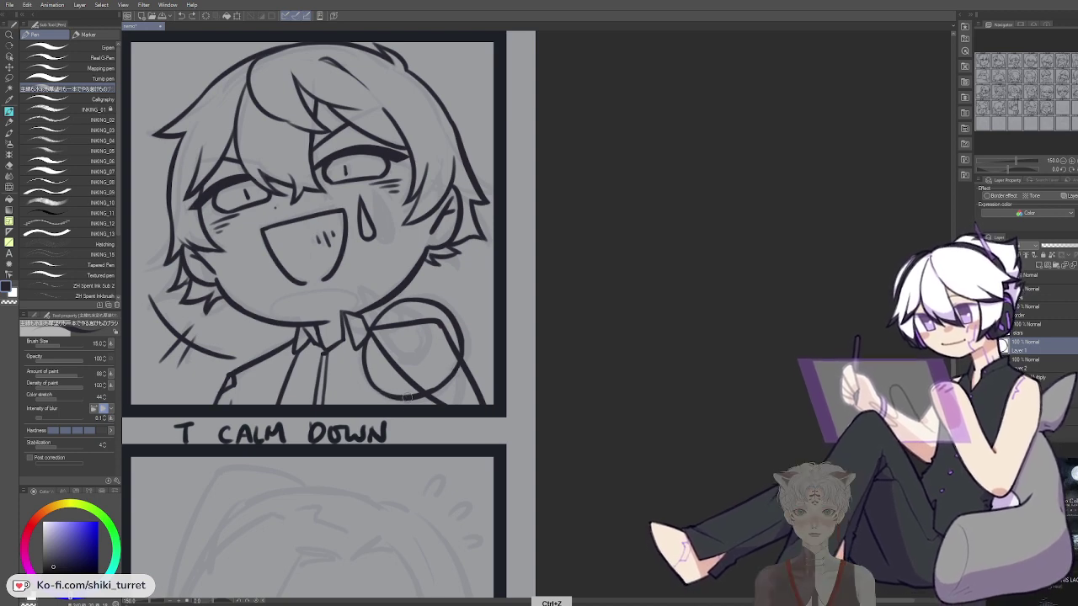
{"action": "key", "text": "ctrl+z"}
{"action": "left_click_drag", "start_coordinate": [450, 382], "coordinate": [464, 410]}
{"action": "key", "text": "ctrl+z"}
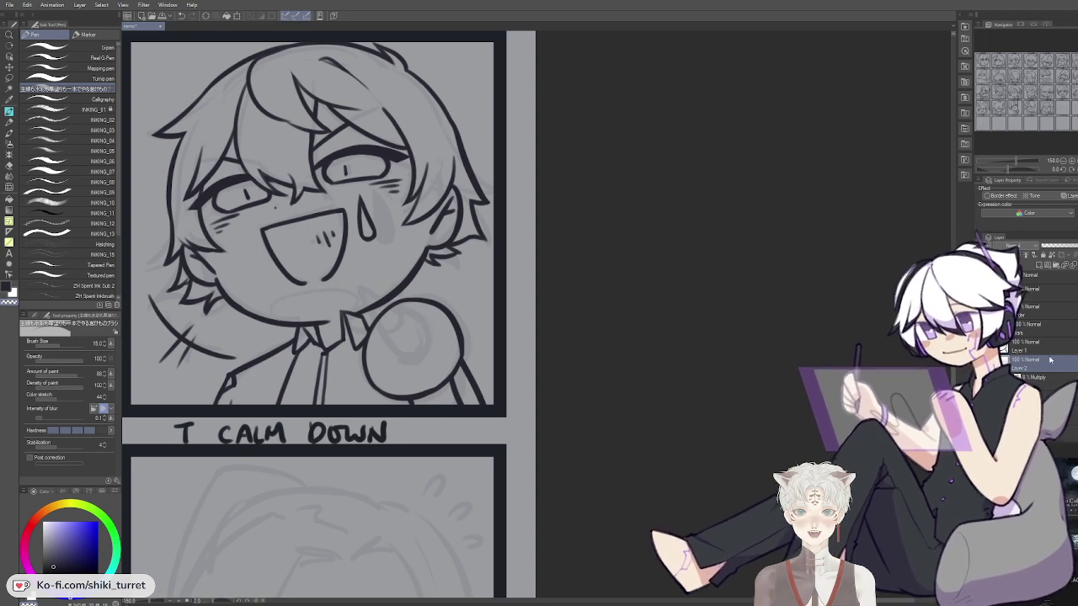
{"action": "left_click", "coordinate": [1065, 264]}
{"action": "key", "text": "c"}
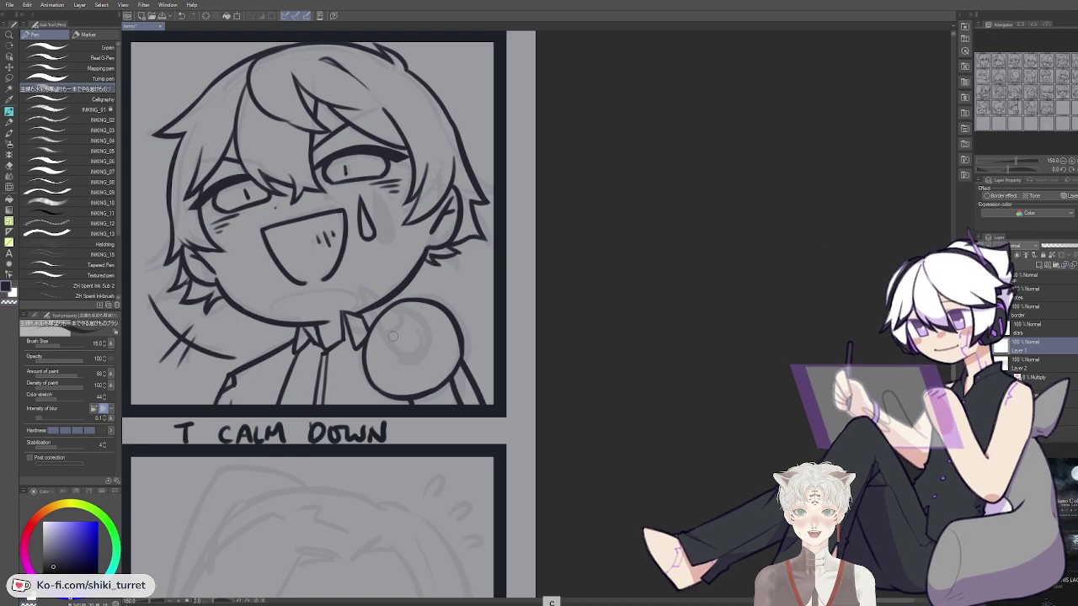
Ink a straight diagonal line from the jaw beside the collar into the middle of the circle, retrying the stroke
{"action": "left_click_drag", "start_coordinate": [371, 311], "coordinate": [404, 357]}
{"action": "key", "text": "ctrl+z"}
{"action": "left_click_drag", "start_coordinate": [363, 293], "coordinate": [404, 362]}
{"action": "key", "text": "ctrl+z"}
{"action": "left_click_drag", "start_coordinate": [364, 296], "coordinate": [405, 366]}
{"action": "key", "text": "ctrl+z"}
{"action": "left_click_drag", "start_coordinate": [364, 294], "coordinate": [401, 361]}
{"action": "key", "text": "ctrl+z"}
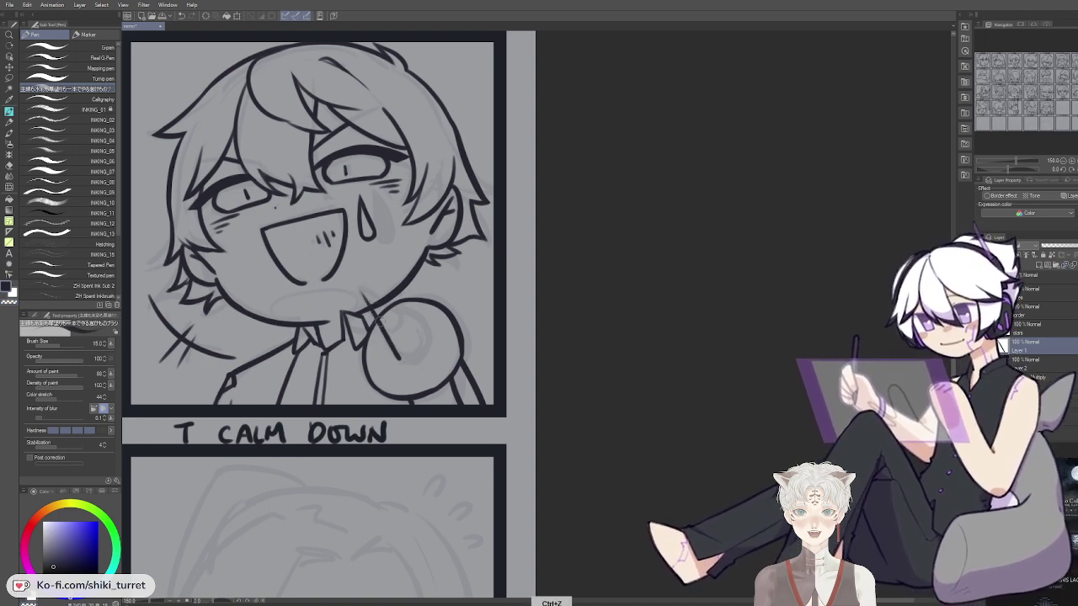
{"action": "key", "text": "ctrl+z"}
Ink the second, upper line from the same tip at the jaw into the circle to form a pointed wedge
{"action": "left_click_drag", "start_coordinate": [362, 290], "coordinate": [418, 320]}
{"action": "key", "text": "ctrl+z"}
{"action": "key", "text": "ctrl+z"}
{"action": "left_click_drag", "start_coordinate": [362, 290], "coordinate": [414, 315]}
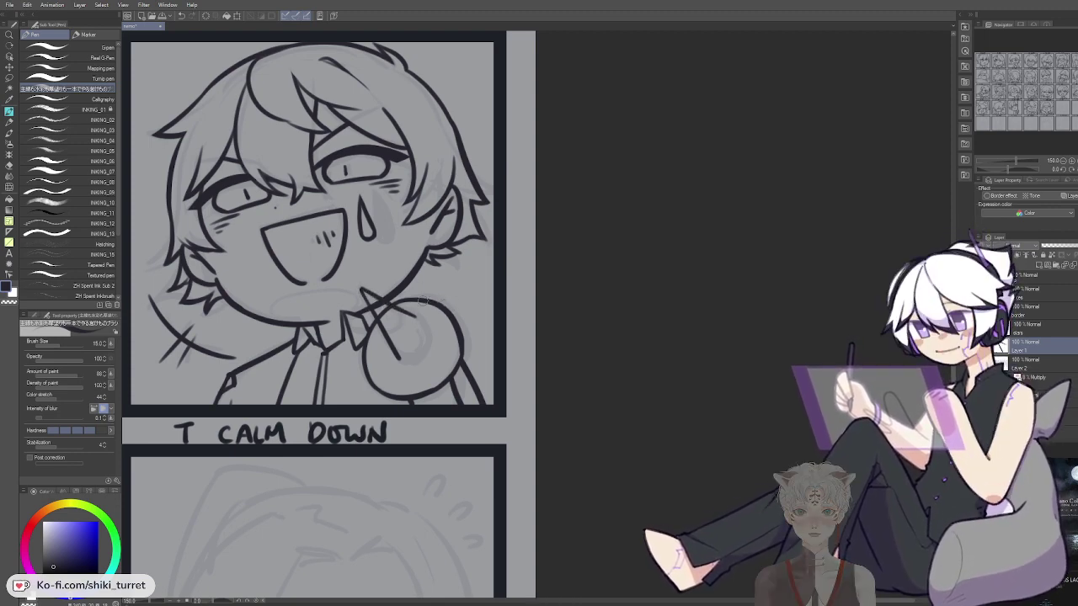
{"action": "key", "text": "ctrl+z"}
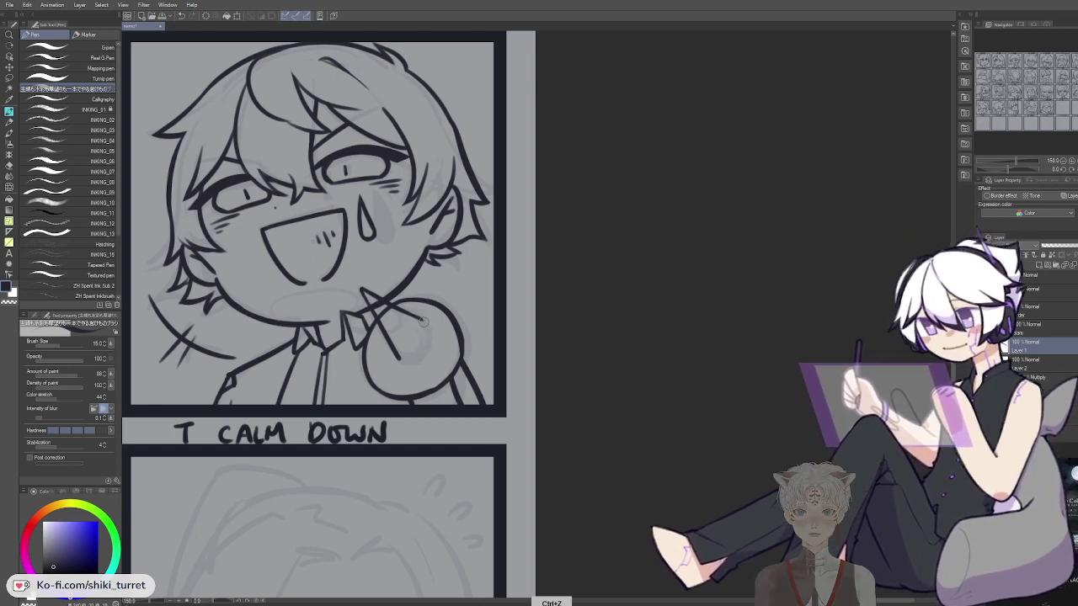
Ink a rounded end joining the two wedge lines inside the circle, retrying the curve until the pen shape closes
{"action": "left_click_drag", "start_coordinate": [422, 321], "coordinate": [421, 360]}
{"action": "key", "text": "ctrl+z"}
{"action": "key", "text": "ctrl+z"}
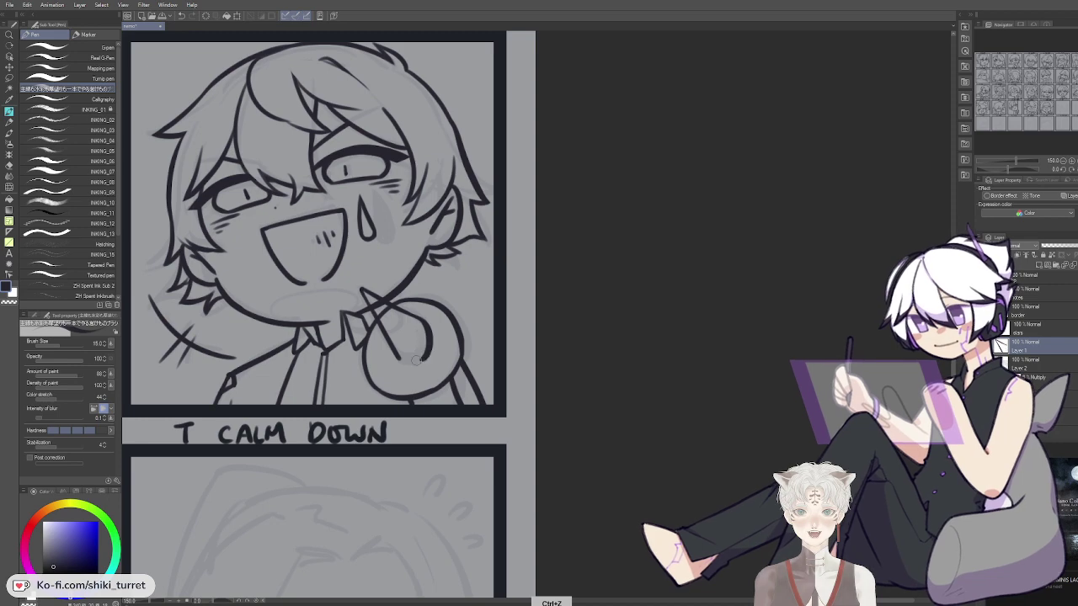
{"action": "key", "text": "ctrl+z"}
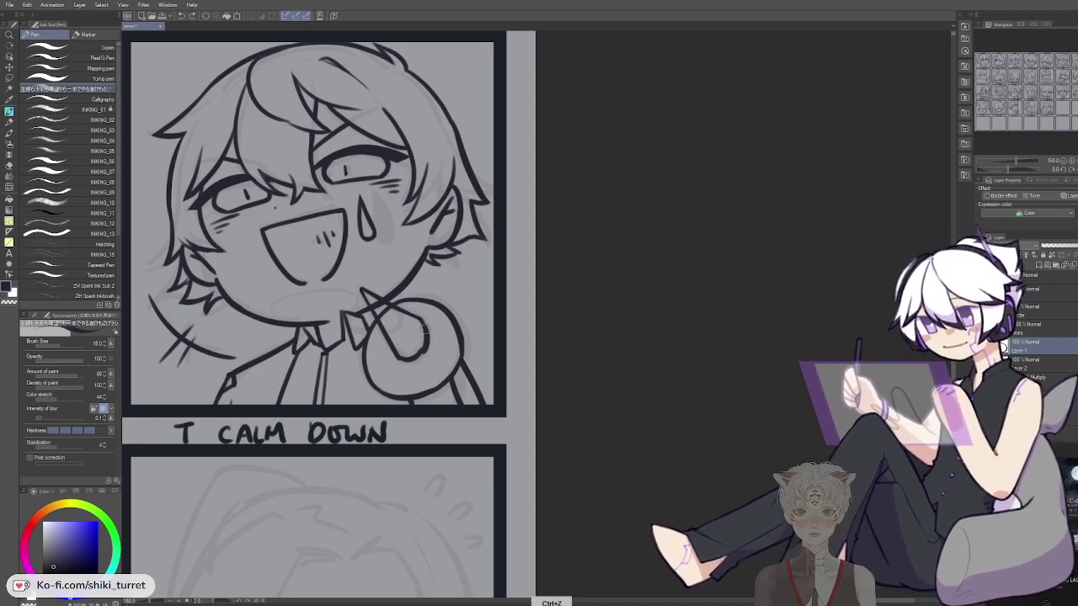
{"action": "left_click_drag", "start_coordinate": [390, 338], "coordinate": [402, 359]}
{"action": "key", "text": "c"}
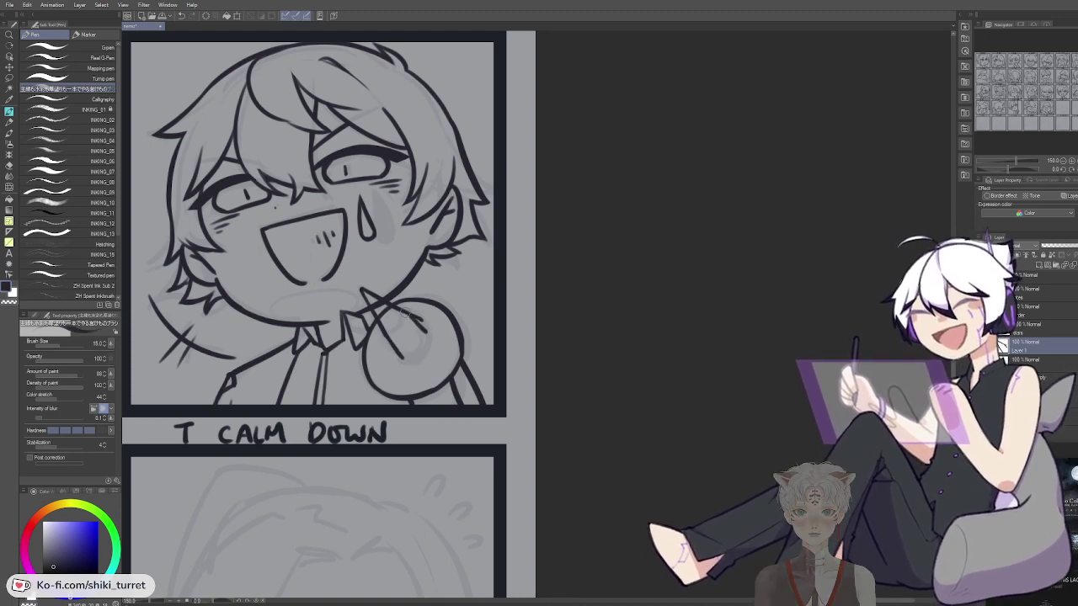
{"action": "key", "text": "ctrl+z"}
{"action": "key", "text": "ctrl+z"}
{"action": "left_click_drag", "start_coordinate": [387, 304], "coordinate": [422, 327]}
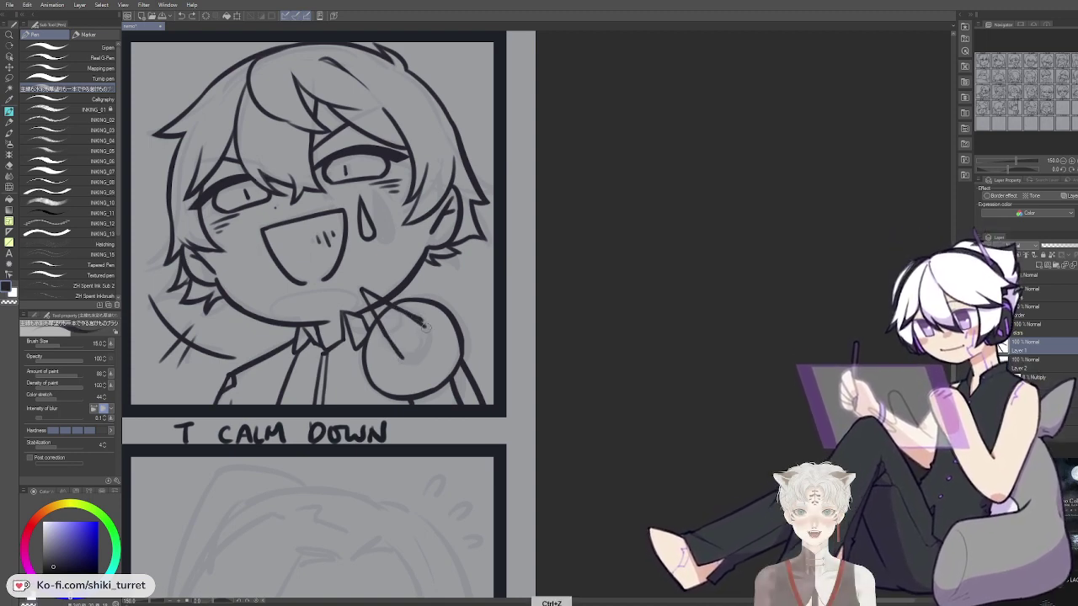
{"action": "key", "text": "c"}
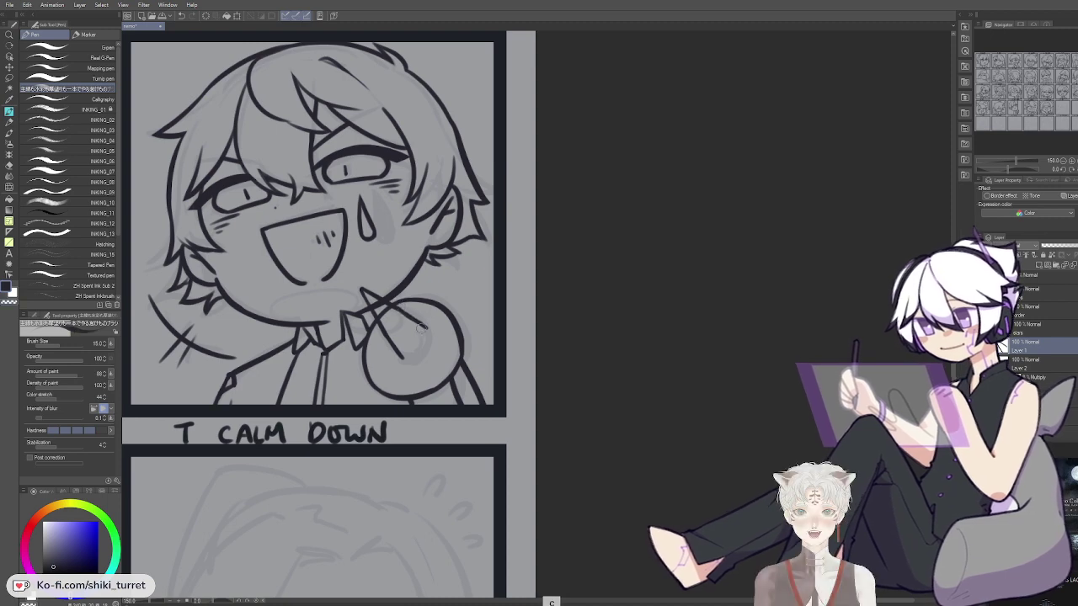
{"action": "key", "text": "ctrl+z"}
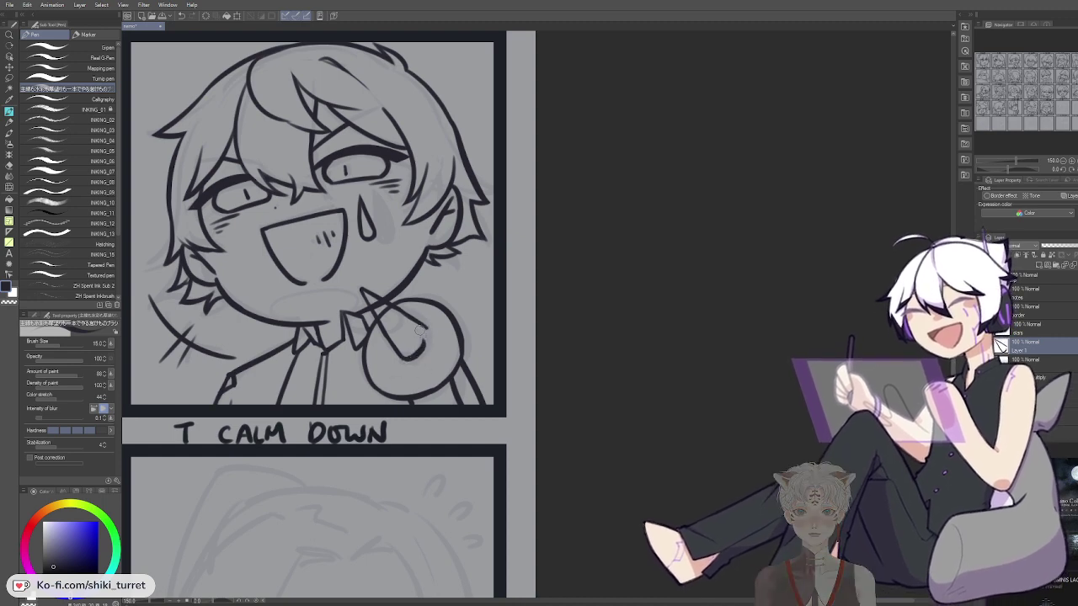
{"action": "key", "text": "ctrl+z"}
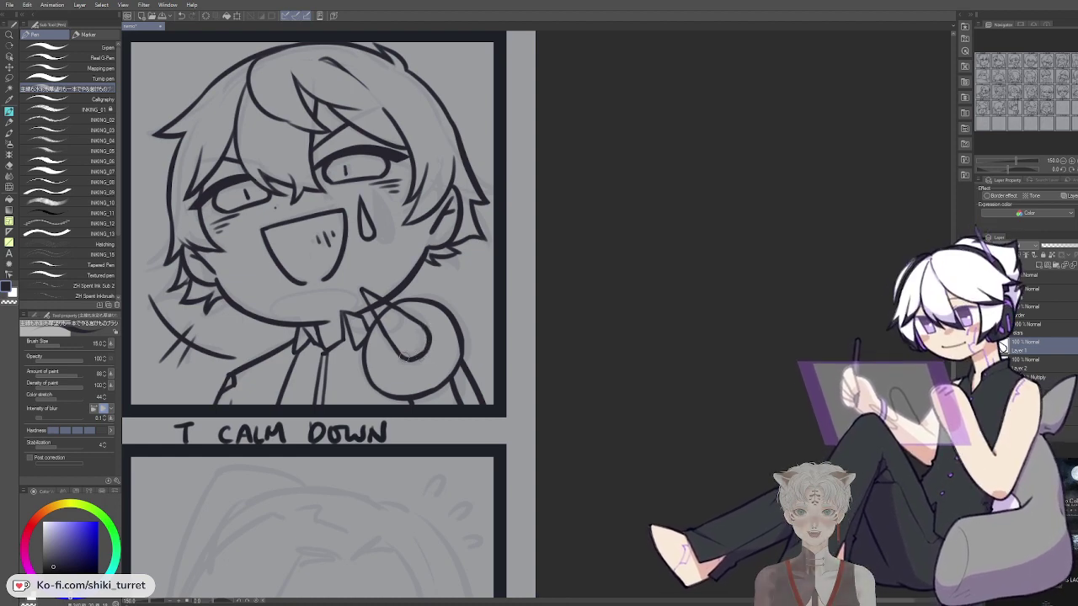
{"action": "key", "text": "c"}
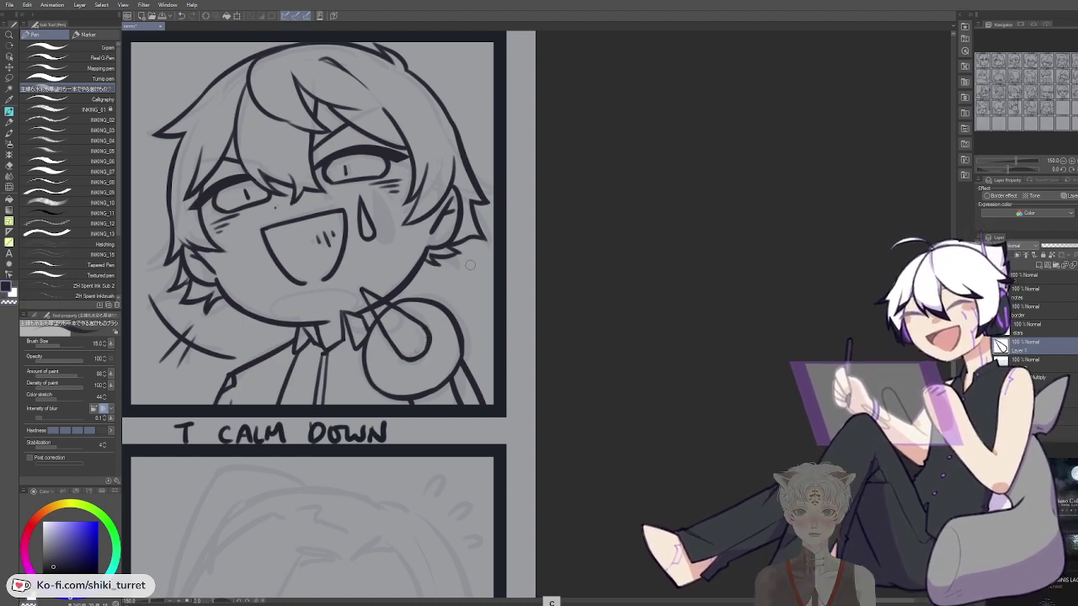
Transform the pen shape on Layer 1 to shift it slightly up and towards the circle's centre
{"action": "key", "text": "ctrl+t"}
{"action": "left_click_drag", "start_coordinate": [610, 311], "coordinate": [609, 311]}
{"action": "left_click_drag", "start_coordinate": [396, 327], "coordinate": [396, 321]}
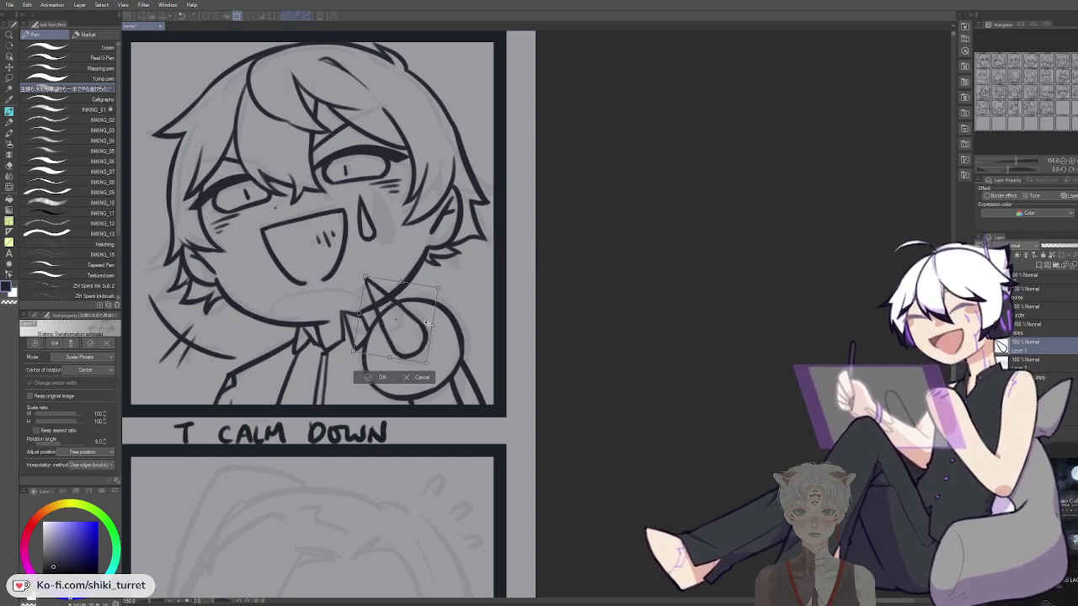
{"action": "left_click", "coordinate": [382, 380]}
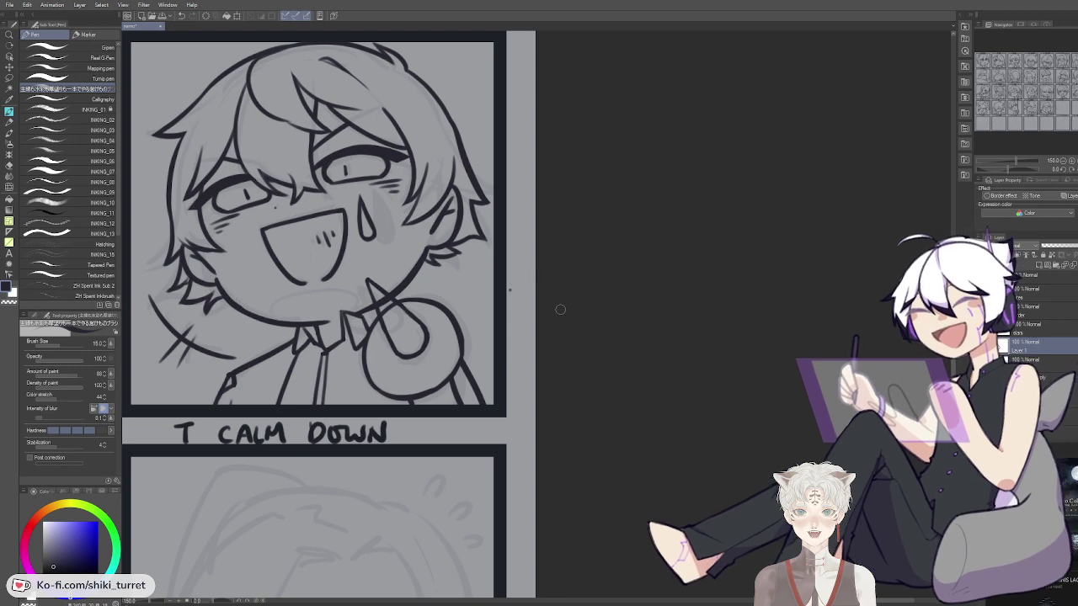
Erase the jaw and circle lines that cross inside the pen shape on Layer 2
{"action": "key", "text": "e"}
{"action": "left_click", "coordinate": [1024, 357]}
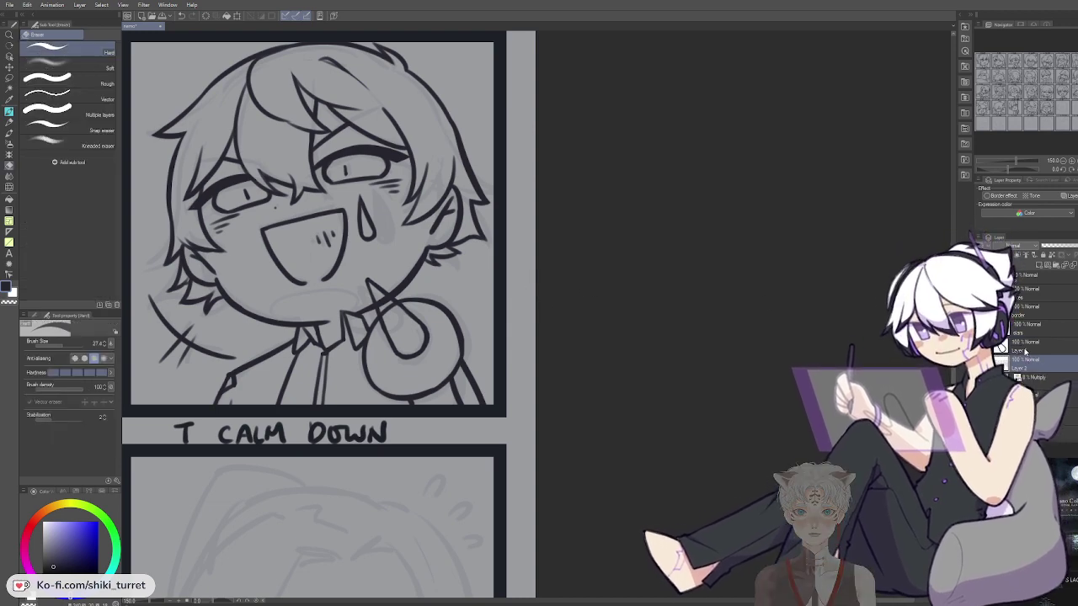
{"action": "left_click_drag", "start_coordinate": [383, 296], "coordinate": [391, 308]}
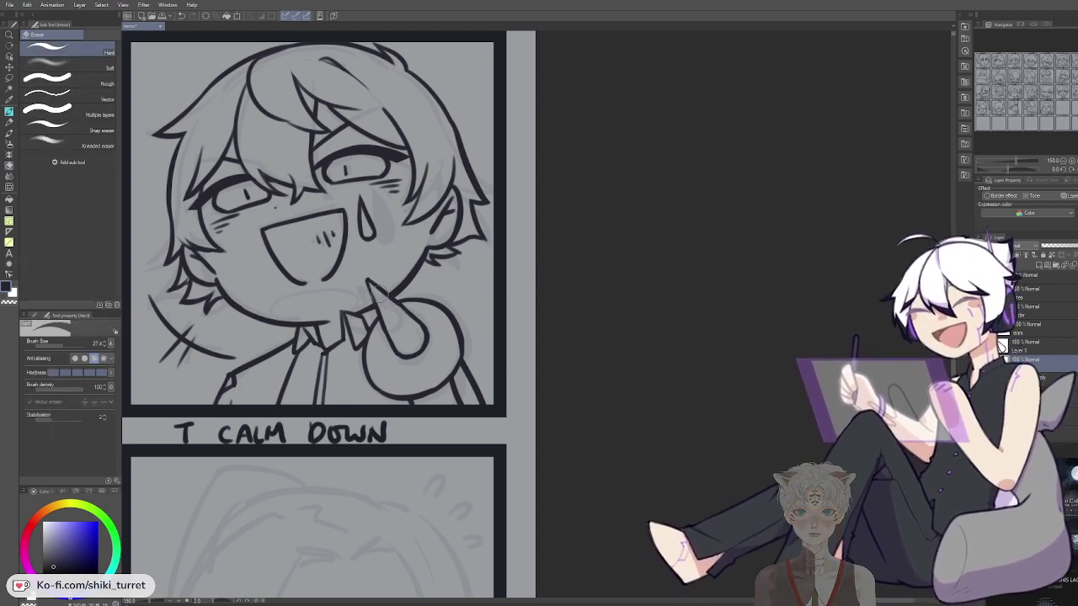
Ink curved bands across the pen shape on Layer 1, one near its tip and one near its rounded end
{"action": "left_click", "coordinate": [1041, 350]}
{"action": "key", "text": "p"}
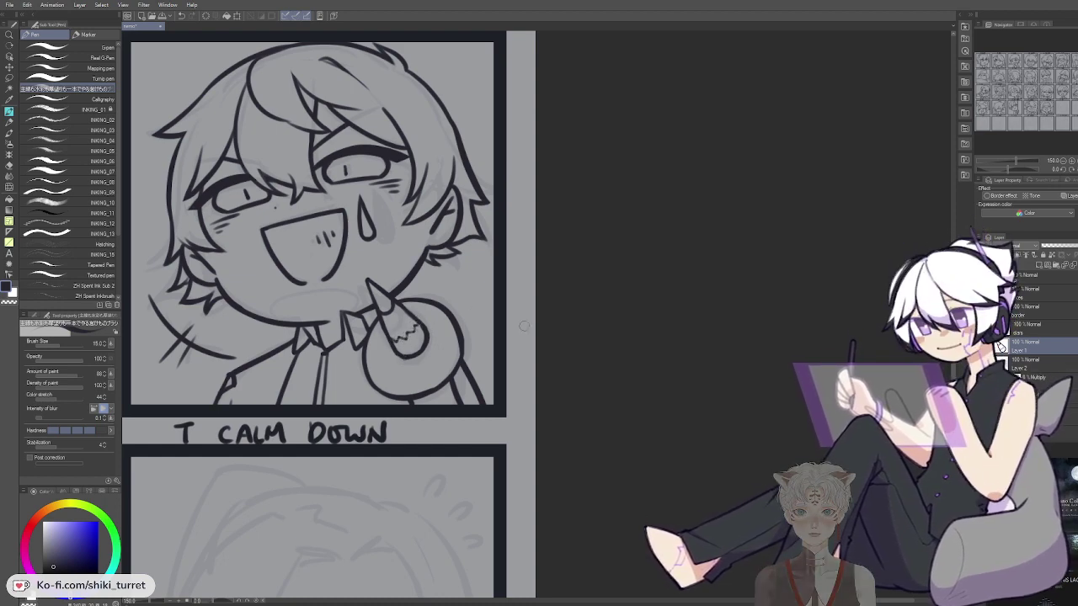
{"action": "left_click_drag", "start_coordinate": [514, 323], "coordinate": [576, 321]}
{"action": "key", "text": "ctrl+z"}
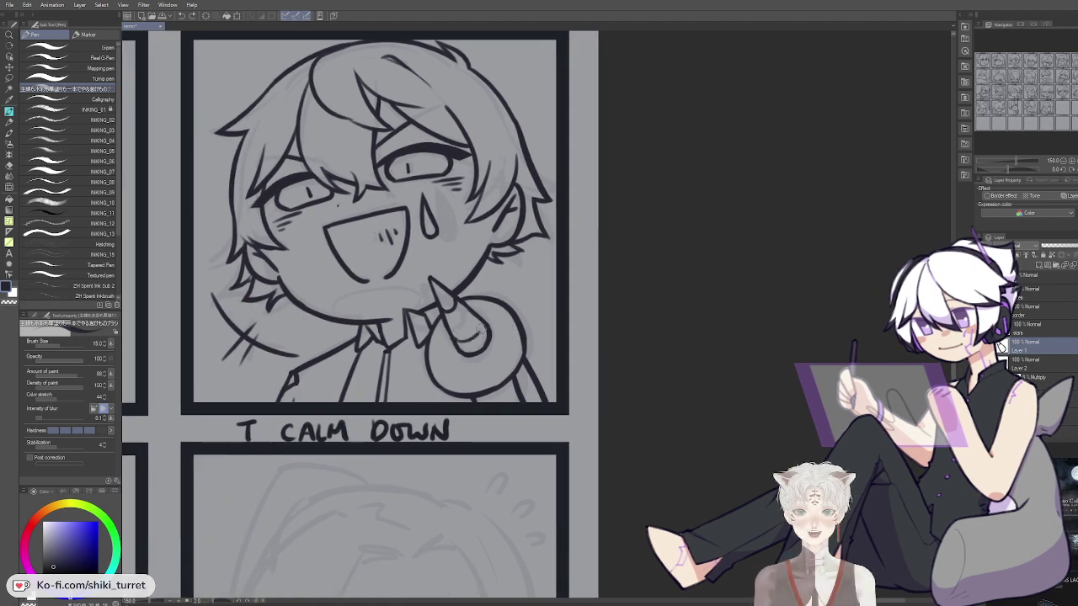
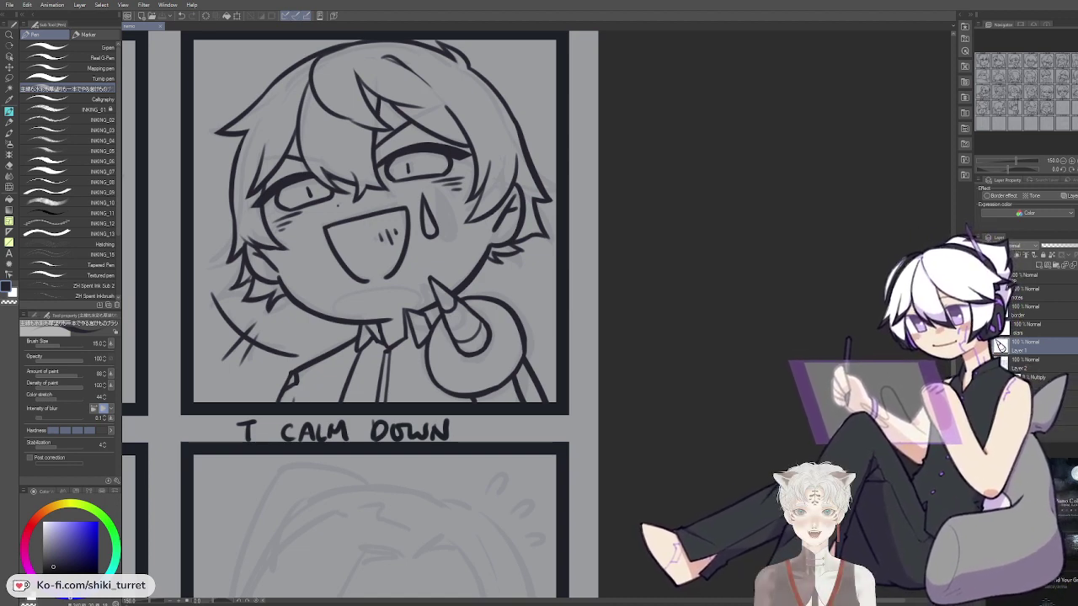
Merge Layer 1 with the pen lines down into Layer 2
{"action": "key", "text": "space"}
{"action": "left_click_drag", "start_coordinate": [561, 317], "coordinate": [547, 311]}
{"action": "left_click_drag", "start_coordinate": [412, 340], "coordinate": [434, 405]}
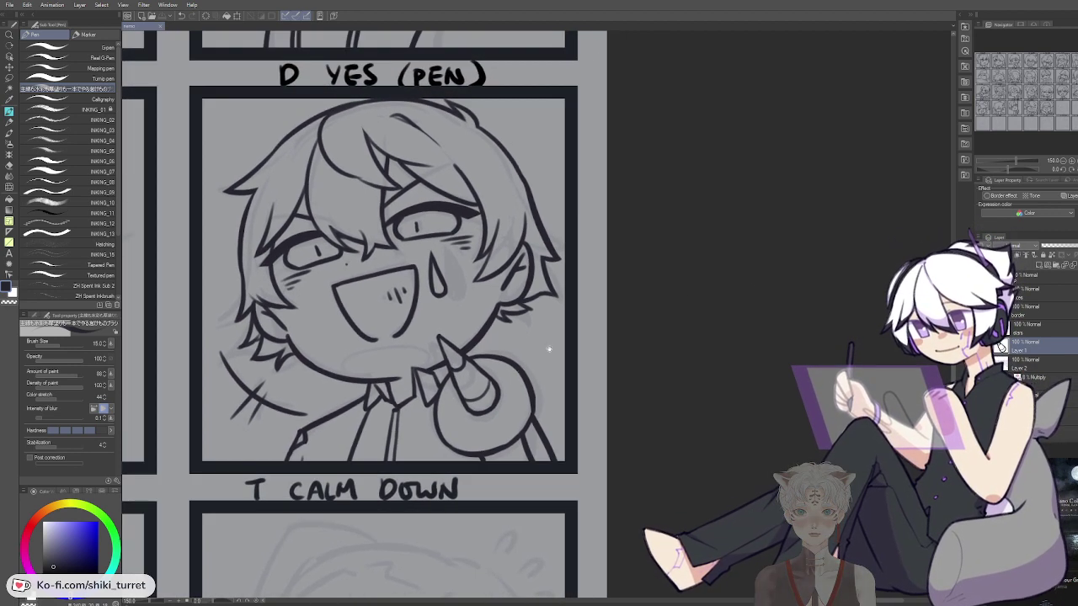
{"action": "scroll", "coordinate": [568, 342], "scroll_direction": "down", "scroll_amount": 1}
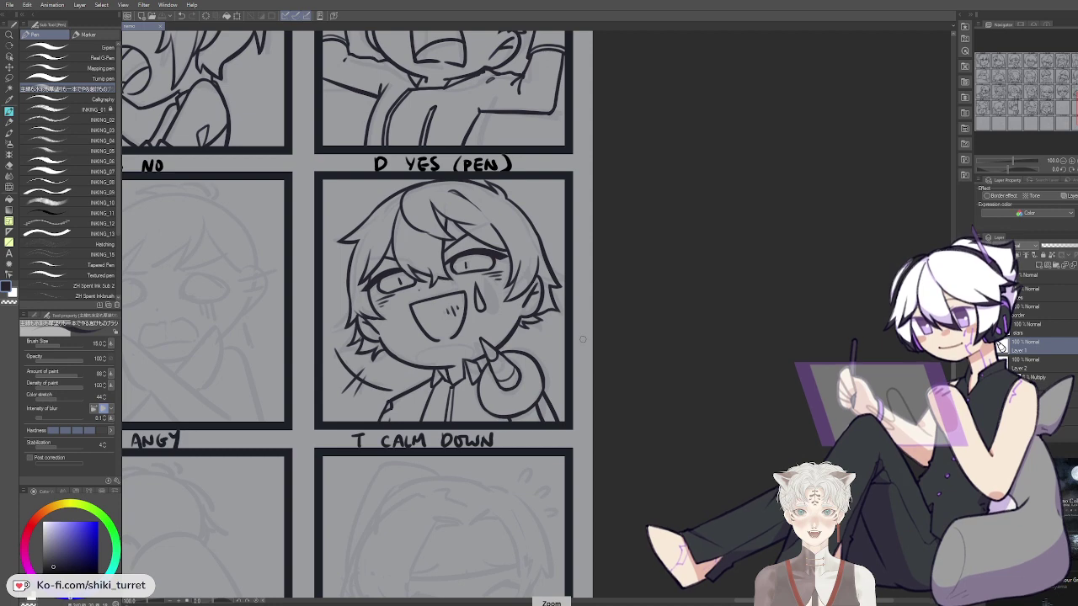
{"action": "scroll", "coordinate": [583, 339], "scroll_direction": "down", "scroll_amount": 1}
{"action": "mouse_move", "coordinate": [574, 374]}
{"action": "left_mouse_down"}
{"action": "mouse_move", "coordinate": [543, 358]}
{"action": "mouse_move", "coordinate": [564, 359]}
{"action": "left_mouse_up"}
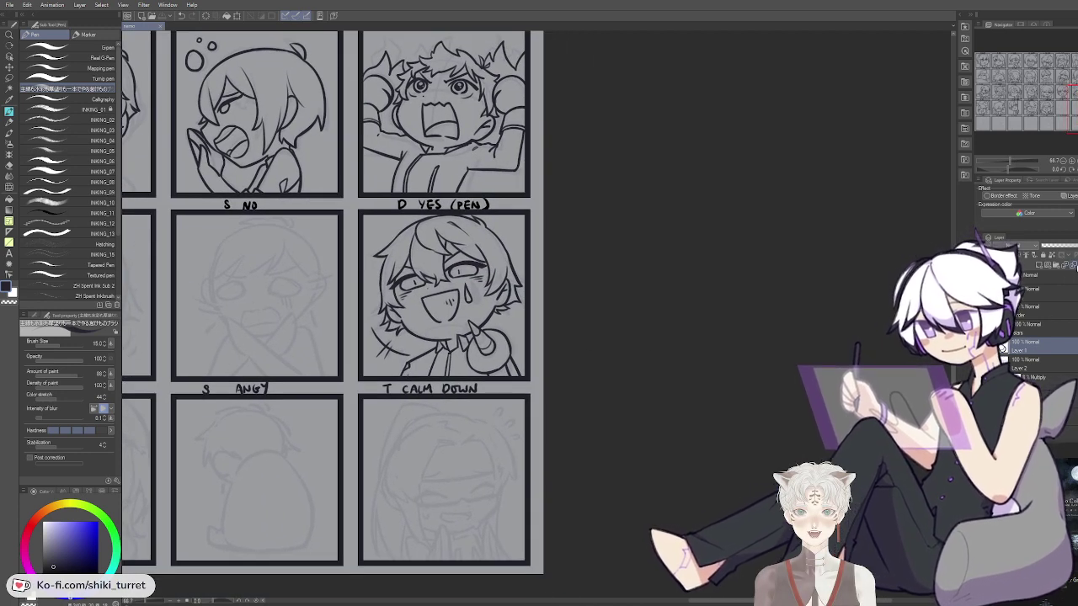
Try to copy the lassoed motion lines beside the shoulder onto a separate layer above the border layer
{"action": "key", "text": "m"}
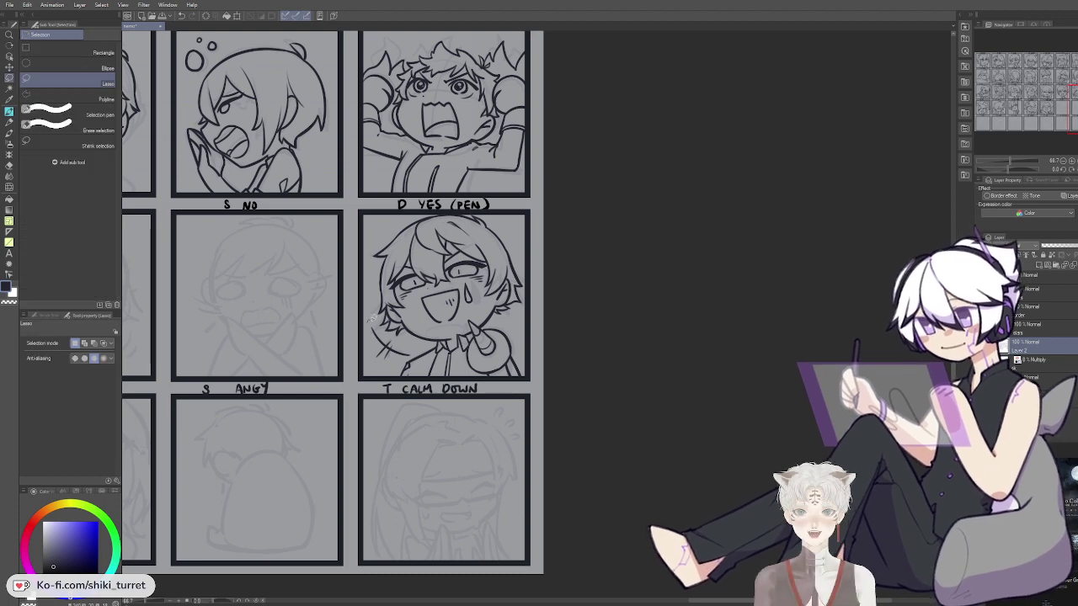
{"action": "mouse_move", "coordinate": [386, 336]}
{"action": "left_mouse_down"}
{"action": "mouse_move", "coordinate": [414, 347]}
{"action": "mouse_move", "coordinate": [369, 324]}
{"action": "left_mouse_up"}
{"action": "key", "text": "ctrl+c"}
{"action": "key", "text": "ctrl+v"}
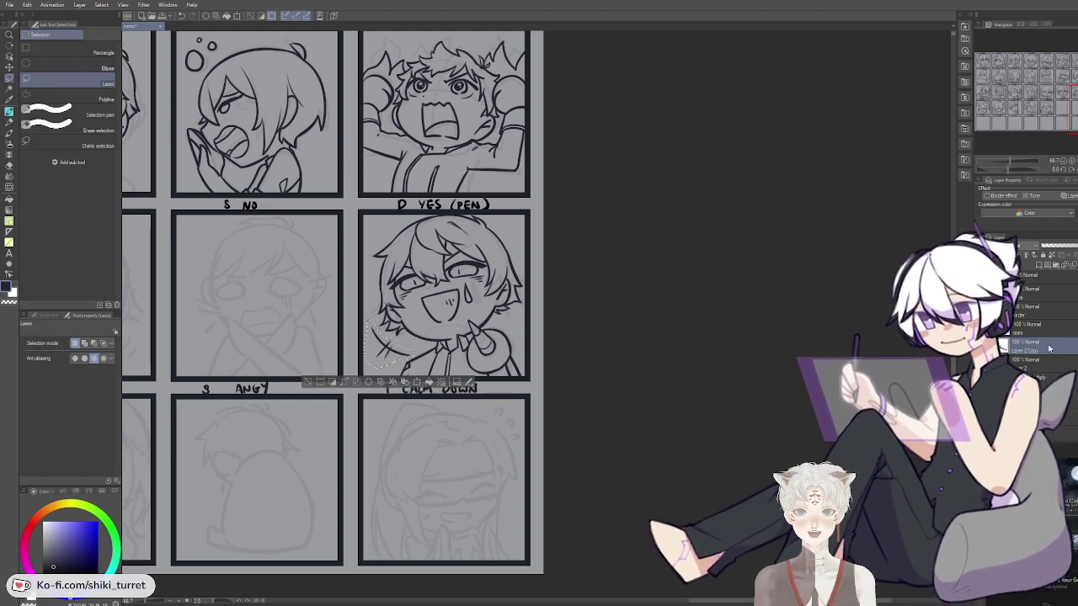
{"action": "left_click_drag", "start_coordinate": [1032, 325], "coordinate": [1052, 294]}
{"action": "key", "text": "ctrl+z"}
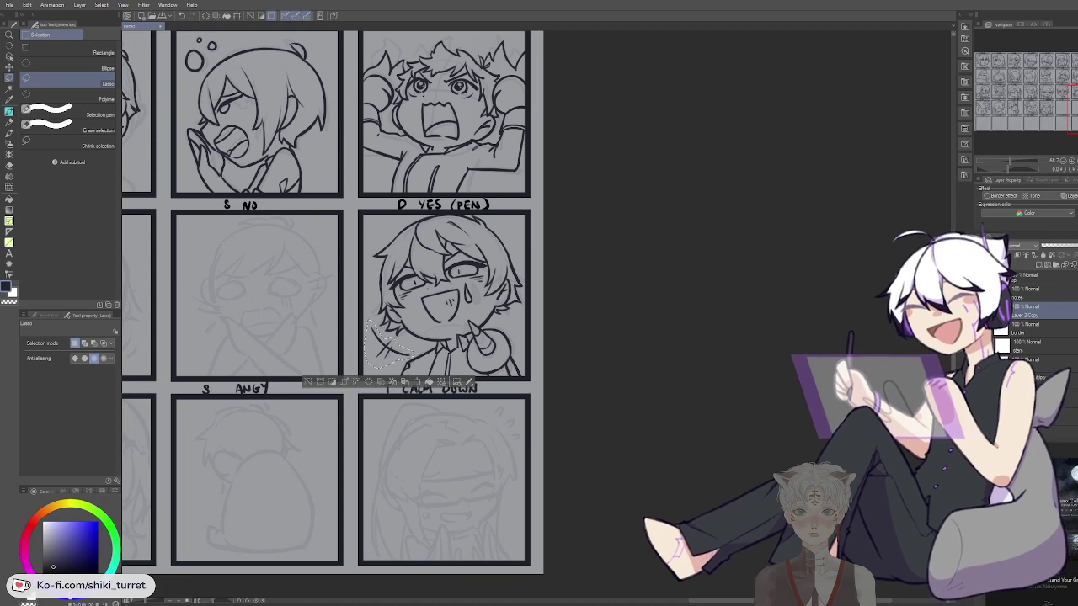
{"action": "key", "text": "ctrl+d"}
Make Layer 2 the active layer and save the drawing
{"action": "key", "text": "ctrl+space"}
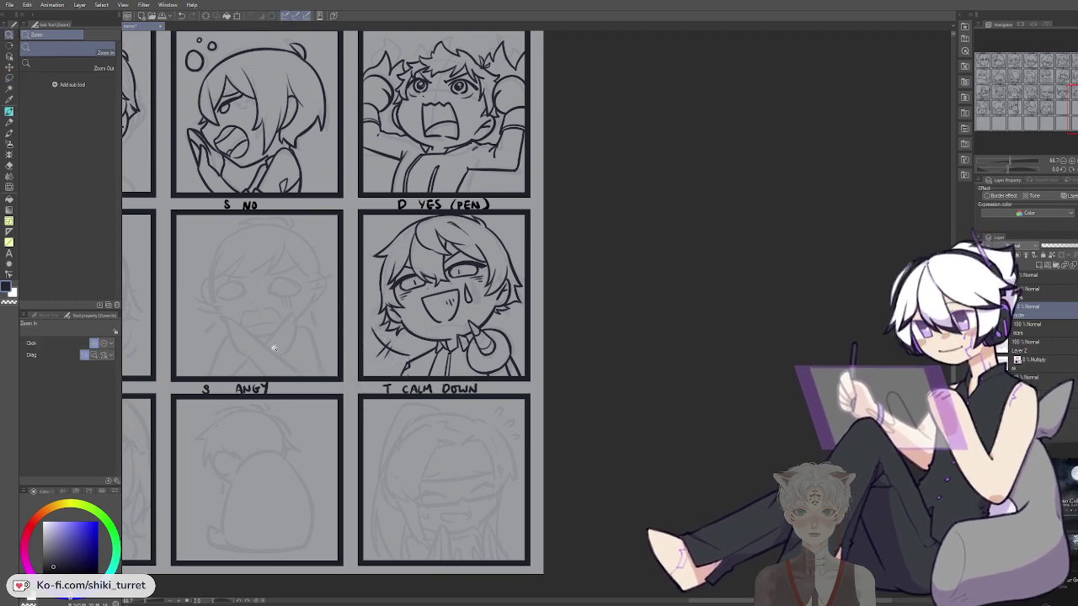
{"action": "left_click", "coordinate": [271, 350]}
{"action": "mouse_move", "coordinate": [258, 359]}
{"action": "left_mouse_down"}
{"action": "mouse_move", "coordinate": [557, 350]}
{"action": "mouse_move", "coordinate": [418, 371]}
{"action": "mouse_move", "coordinate": [417, 356]}
{"action": "left_mouse_up"}
{"action": "key", "text": "ctrl+s"}
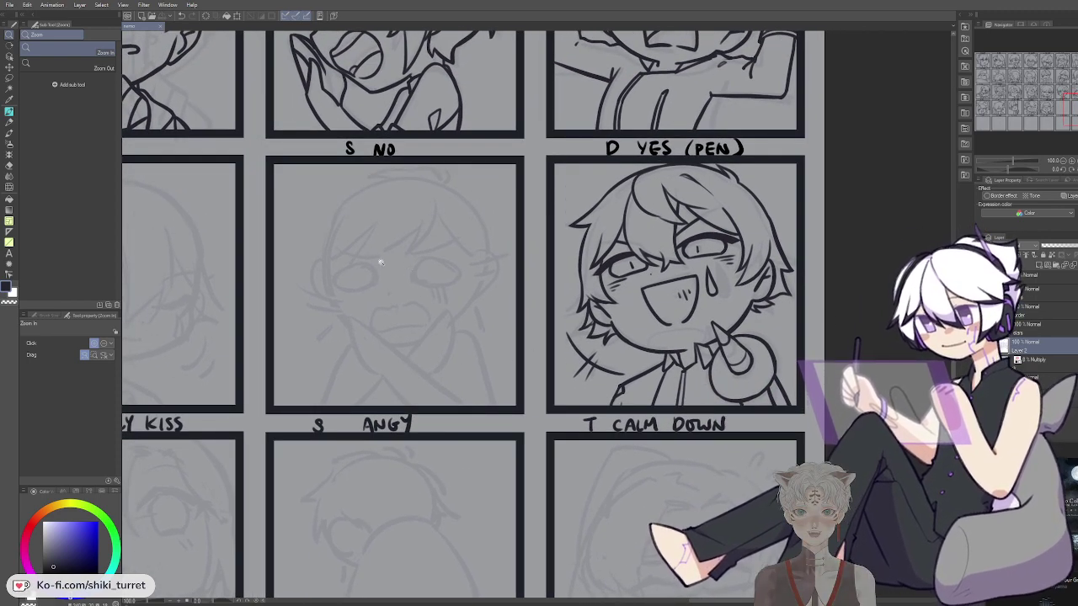
Ink the left cheek and jaw curve down to the chin in the "S NO" panel, retrying the stroke
{"action": "key", "text": "p"}
{"action": "left_click_drag", "start_coordinate": [413, 281], "coordinate": [407, 295]}
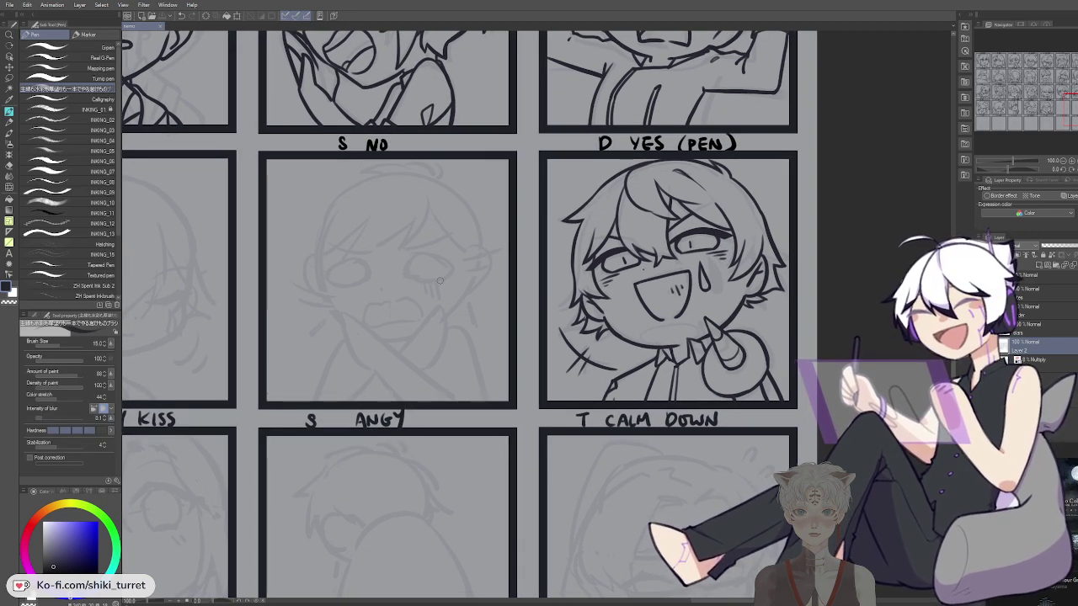
{"action": "scroll", "coordinate": [438, 279], "scroll_direction": "up", "scroll_amount": 2}
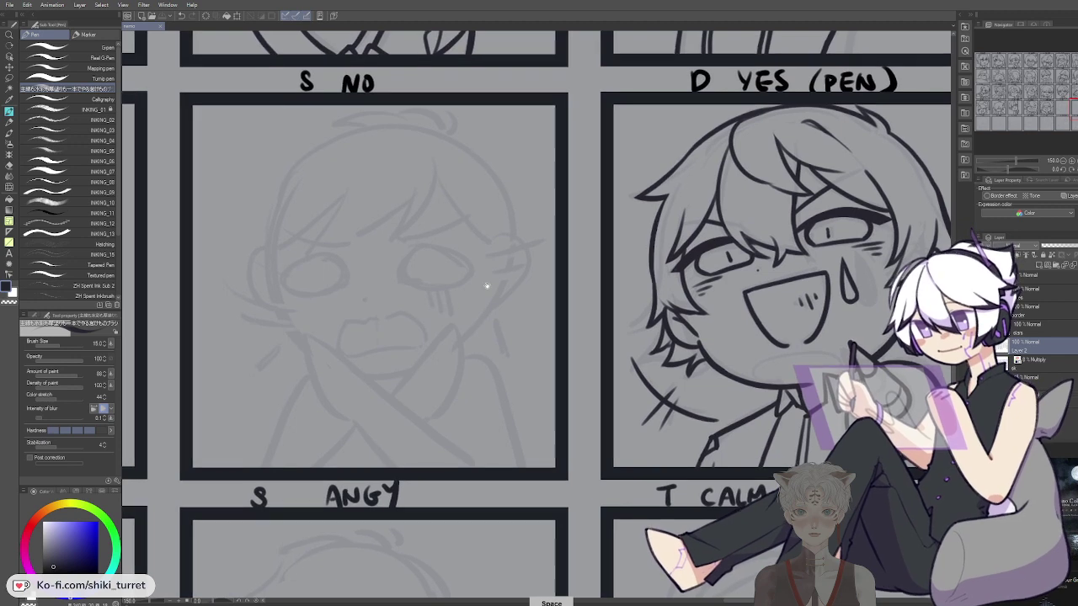
{"action": "left_click_drag", "start_coordinate": [482, 195], "coordinate": [473, 192]}
{"action": "left_click_drag", "start_coordinate": [273, 316], "coordinate": [316, 362]}
{"action": "key", "text": "ctrl+z"}
{"action": "left_click_drag", "start_coordinate": [273, 312], "coordinate": [321, 371]}
{"action": "key", "text": "ctrl+z"}
{"action": "left_click_drag", "start_coordinate": [274, 314], "coordinate": [341, 376]}
{"action": "key", "text": "ctrl+z"}
{"action": "left_click_drag", "start_coordinate": [270, 304], "coordinate": [364, 377]}
{"action": "key", "text": "ctrl+z"}
{"action": "key", "text": "ctrl+z"}
{"action": "mouse_move", "coordinate": [274, 308]}
{"action": "left_mouse_down"}
{"action": "mouse_move", "coordinate": [317, 364]}
{"action": "mouse_move", "coordinate": [279, 338]}
{"action": "mouse_move", "coordinate": [313, 366]}
{"action": "left_mouse_up"}
{"action": "key", "text": "ctrl+z"}
{"action": "key", "text": "ctrl+z"}
{"action": "key", "text": "ctrl+z"}
{"action": "left_click_drag", "start_coordinate": [275, 307], "coordinate": [306, 352]}
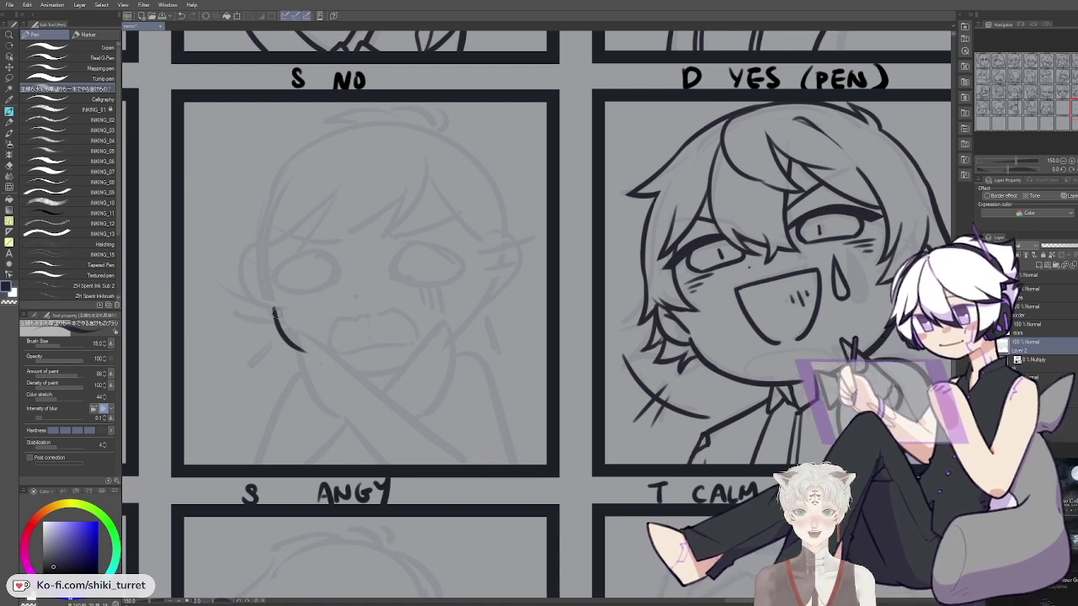
{"action": "key", "text": "ctrl+z"}
{"action": "mouse_move", "coordinate": [274, 306]}
{"action": "left_mouse_down"}
{"action": "mouse_move", "coordinate": [317, 361]}
{"action": "mouse_move", "coordinate": [305, 352]}
{"action": "mouse_move", "coordinate": [358, 363]}
{"action": "left_mouse_up"}
{"action": "key", "text": "ctrl+z"}
{"action": "key", "text": "ctrl+z"}
{"action": "key", "text": "ctrl+z"}
{"action": "key", "text": "ctrl+z"}
{"action": "key", "text": "ctrl+z"}
{"action": "mouse_move", "coordinate": [275, 308]}
{"action": "left_mouse_down"}
{"action": "mouse_move", "coordinate": [340, 367]}
{"action": "mouse_move", "coordinate": [372, 368]}
{"action": "left_mouse_up"}
{"action": "key", "text": "ctrl+z"}
{"action": "left_click_drag", "start_coordinate": [298, 350], "coordinate": [382, 375]}
{"action": "key", "text": "ctrl+z"}
{"action": "key", "text": "ctrl+z"}
{"action": "mouse_move", "coordinate": [274, 308]}
{"action": "left_mouse_down"}
{"action": "mouse_move", "coordinate": [377, 373]}
{"action": "mouse_move", "coordinate": [416, 367]}
{"action": "mouse_move", "coordinate": [450, 342]}
{"action": "left_mouse_up"}
{"action": "key", "text": "ctrl+z"}
{"action": "key", "text": "ctrl+z"}
Ink the right half of the jaw from the chin up to the cheek below the ear, retrying the stroke
{"action": "mouse_move", "coordinate": [362, 374]}
{"action": "left_mouse_down"}
{"action": "mouse_move", "coordinate": [392, 372]}
{"action": "mouse_move", "coordinate": [455, 339]}
{"action": "mouse_move", "coordinate": [472, 316]}
{"action": "left_mouse_up"}
{"action": "key", "text": "ctrl+z"}
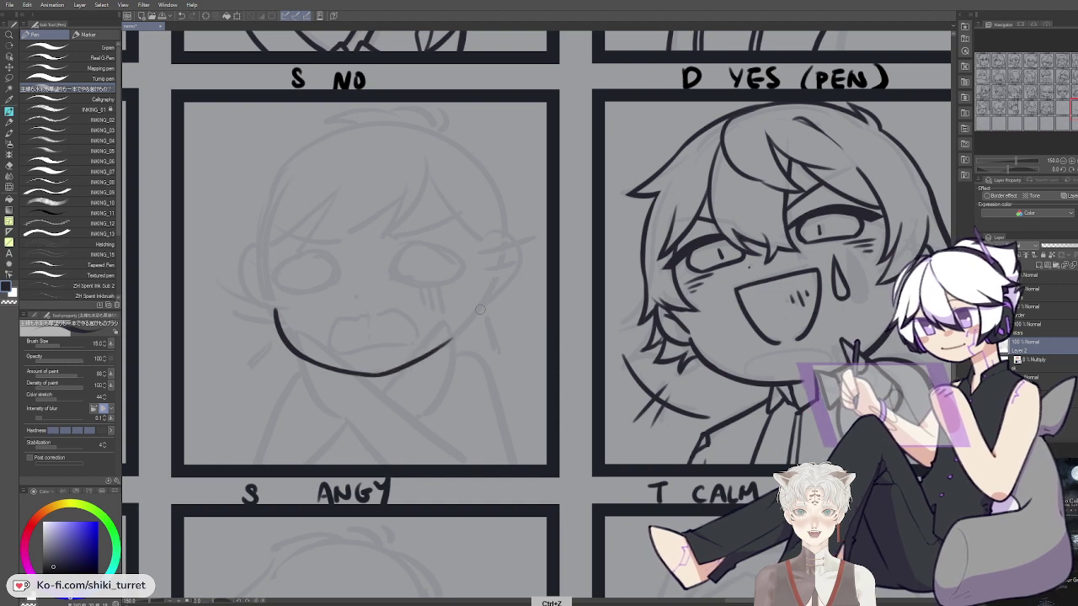
{"action": "key", "text": "ctrl+z"}
{"action": "left_click_drag", "start_coordinate": [375, 375], "coordinate": [455, 337]}
{"action": "key", "text": "ctrl+z"}
{"action": "left_click_drag", "start_coordinate": [375, 376], "coordinate": [455, 337]}
{"action": "key", "text": "ctrl+z"}
{"action": "mouse_move", "coordinate": [378, 374]}
{"action": "left_mouse_down"}
{"action": "mouse_move", "coordinate": [461, 341]}
{"action": "mouse_move", "coordinate": [474, 308]}
{"action": "mouse_move", "coordinate": [447, 347]}
{"action": "left_mouse_up"}
{"action": "key", "text": "ctrl+z"}
{"action": "key", "text": "ctrl+z"}
{"action": "key", "text": "ctrl+z"}
{"action": "left_click_drag", "start_coordinate": [472, 310], "coordinate": [453, 344]}
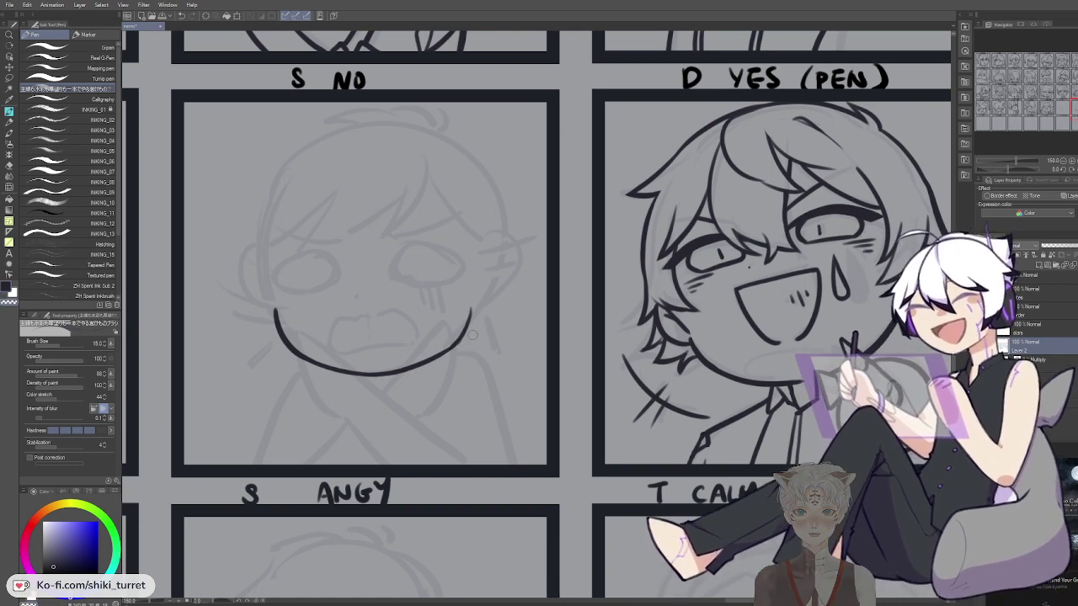
Ink the rounded outline of the right ear and join its lower end to the jaw line
{"action": "mouse_move", "coordinate": [472, 268]}
{"action": "left_mouse_down"}
{"action": "mouse_move", "coordinate": [496, 247]}
{"action": "mouse_move", "coordinate": [479, 245]}
{"action": "mouse_move", "coordinate": [501, 269]}
{"action": "mouse_move", "coordinate": [514, 264]}
{"action": "mouse_move", "coordinate": [499, 240]}
{"action": "mouse_move", "coordinate": [510, 283]}
{"action": "mouse_move", "coordinate": [515, 271]}
{"action": "mouse_move", "coordinate": [482, 312]}
{"action": "left_mouse_up"}
{"action": "key", "text": "ctrl+z"}
{"action": "key", "text": "ctrl+z"}
{"action": "key", "text": "ctrl+z"}
{"action": "key", "text": "ctrl+z"}
{"action": "key", "text": "ctrl+z"}
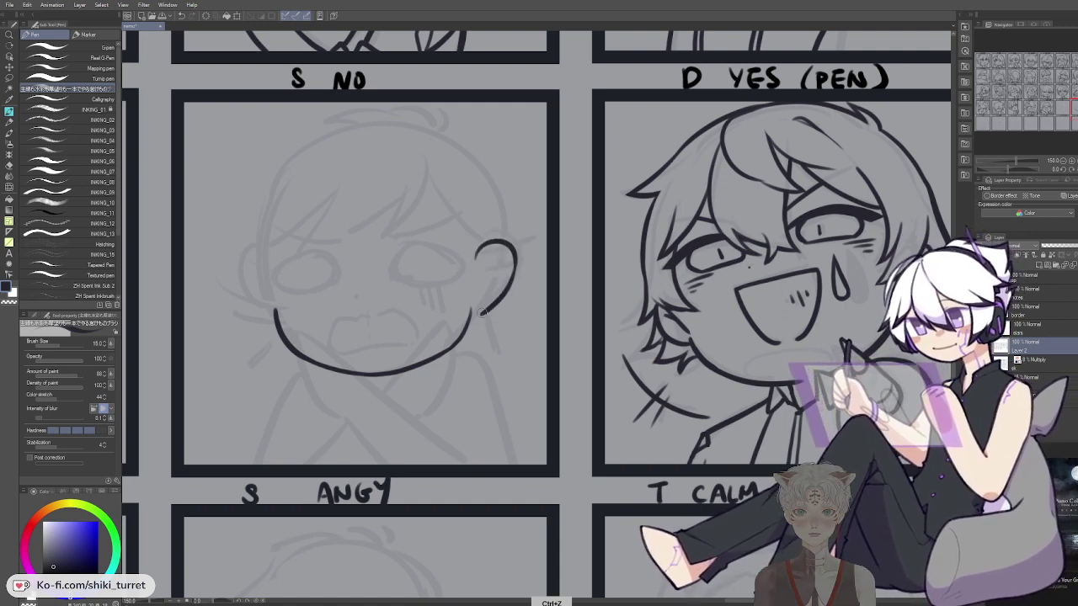
{"action": "key", "text": "ctrl+z"}
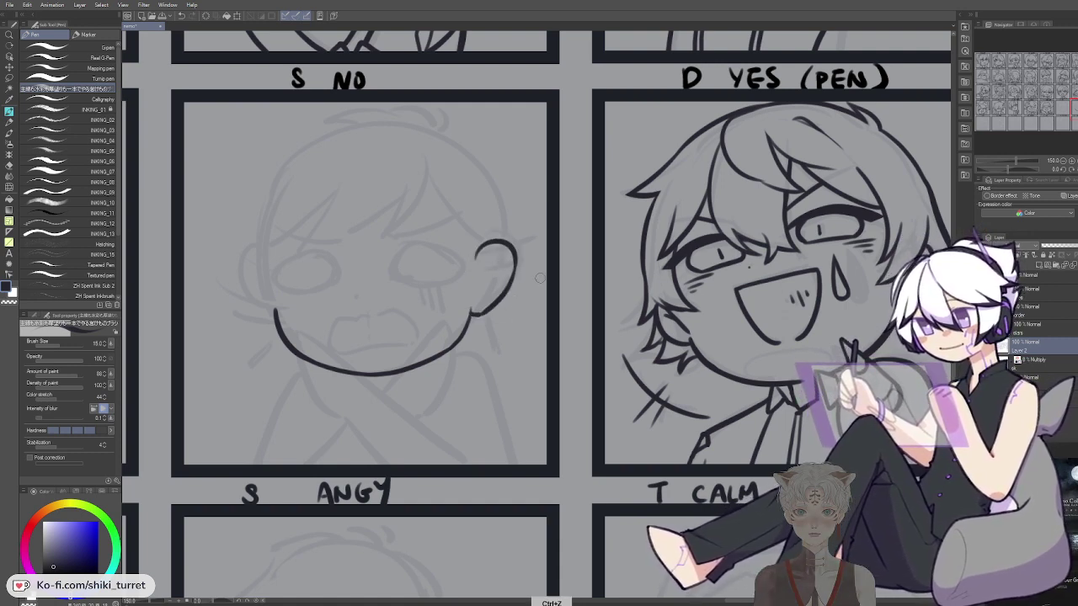
Ink the outline of the left ear and trim the overlapping end of the jaw line where they meet
{"action": "mouse_move", "coordinate": [268, 259]}
{"action": "left_mouse_down"}
{"action": "mouse_move", "coordinate": [247, 284]}
{"action": "mouse_move", "coordinate": [248, 248]}
{"action": "mouse_move", "coordinate": [267, 312]}
{"action": "mouse_move", "coordinate": [242, 261]}
{"action": "mouse_move", "coordinate": [274, 322]}
{"action": "left_mouse_up"}
{"action": "key", "text": "ctrl+z"}
{"action": "key", "text": "ctrl+z"}
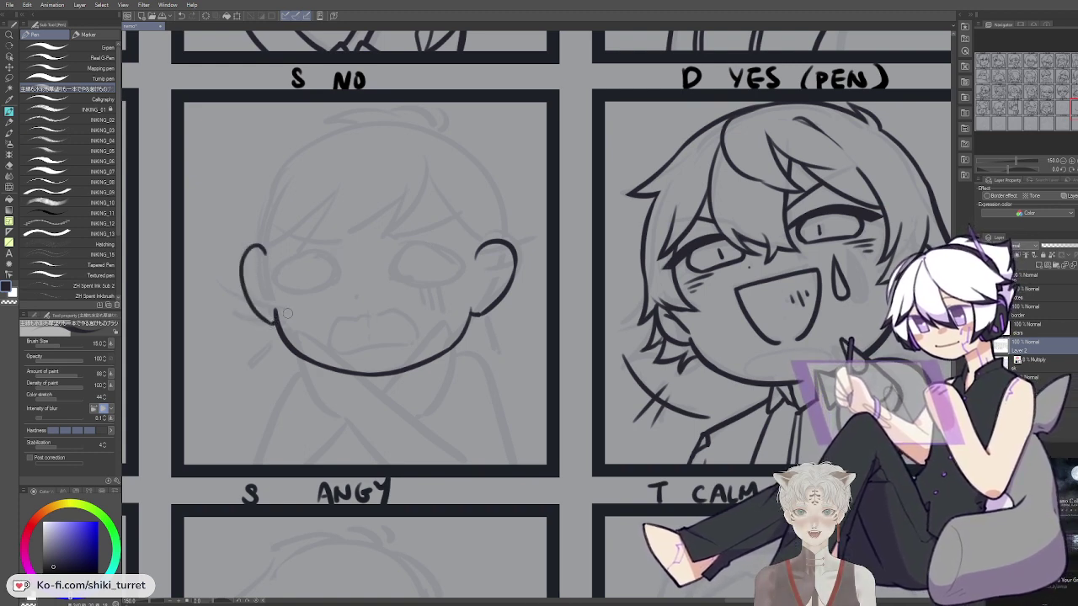
{"action": "key", "text": "c"}
{"action": "left_click_drag", "start_coordinate": [276, 307], "coordinate": [272, 312]}
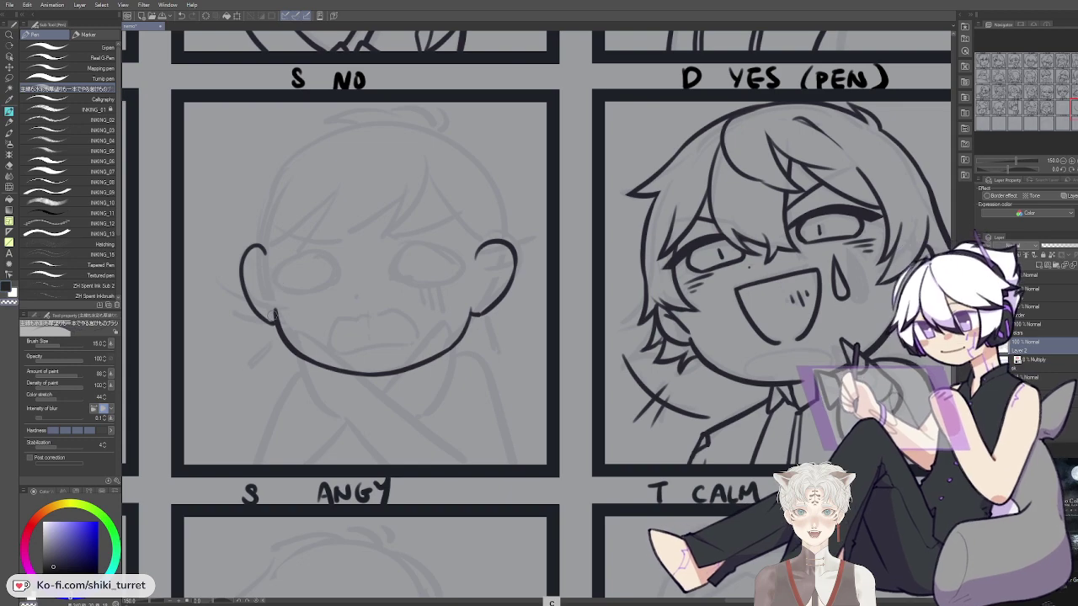
Undo the cheek-edge line beside the left ear and ink the inner fold lines of both ears
{"action": "key", "text": "ctrl+z"}
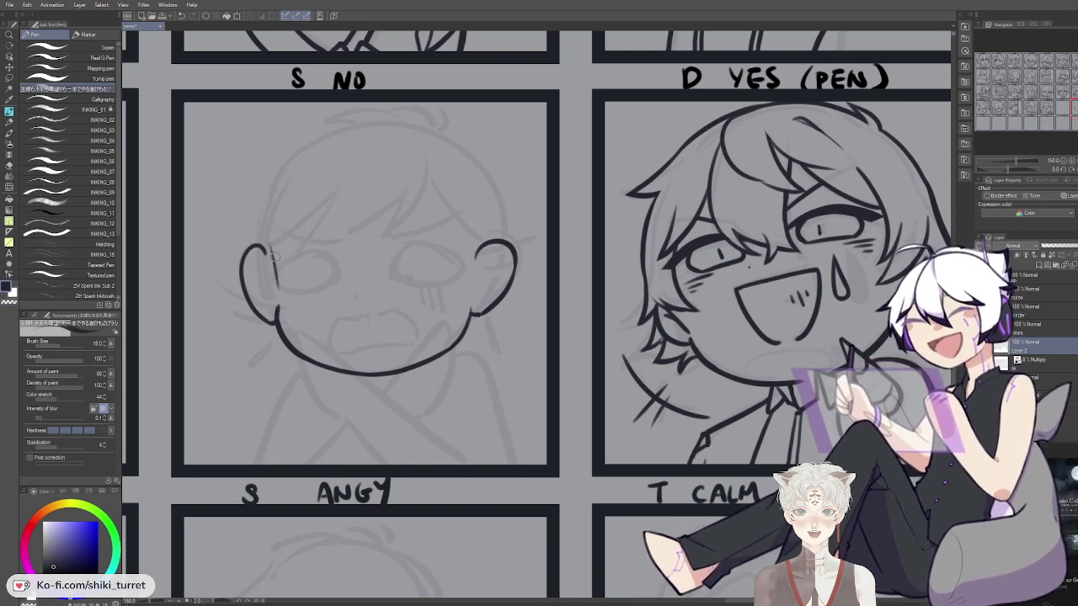
{"action": "key", "text": "ctrl+z"}
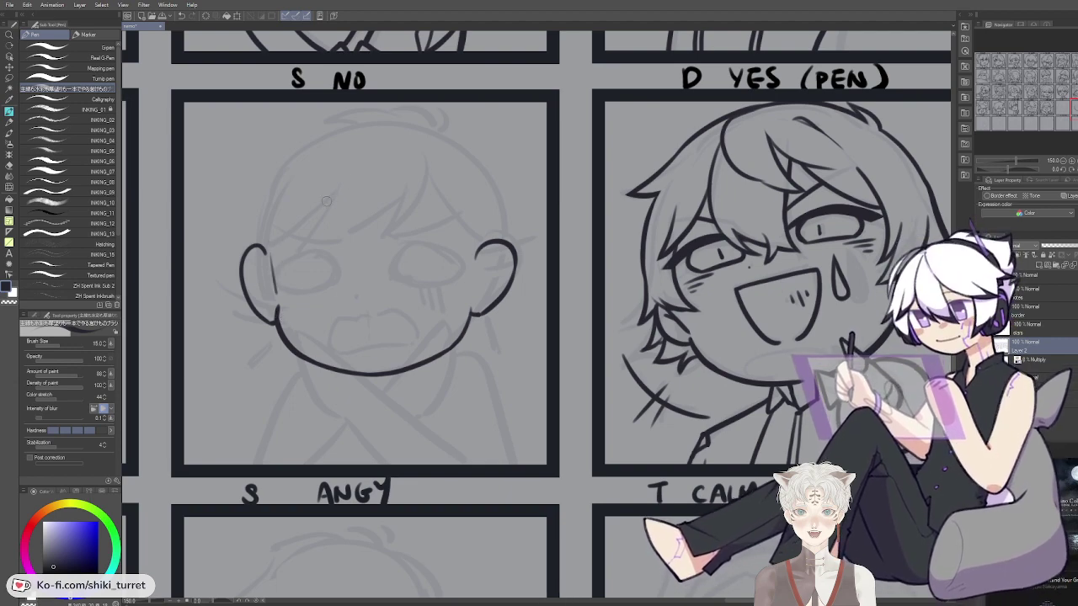
{"action": "key", "text": "ctrl+z"}
{"action": "left_click_drag", "start_coordinate": [505, 255], "coordinate": [479, 299]}
{"action": "key", "text": "ctrl+z"}
{"action": "left_click_drag", "start_coordinate": [251, 261], "coordinate": [275, 310]}
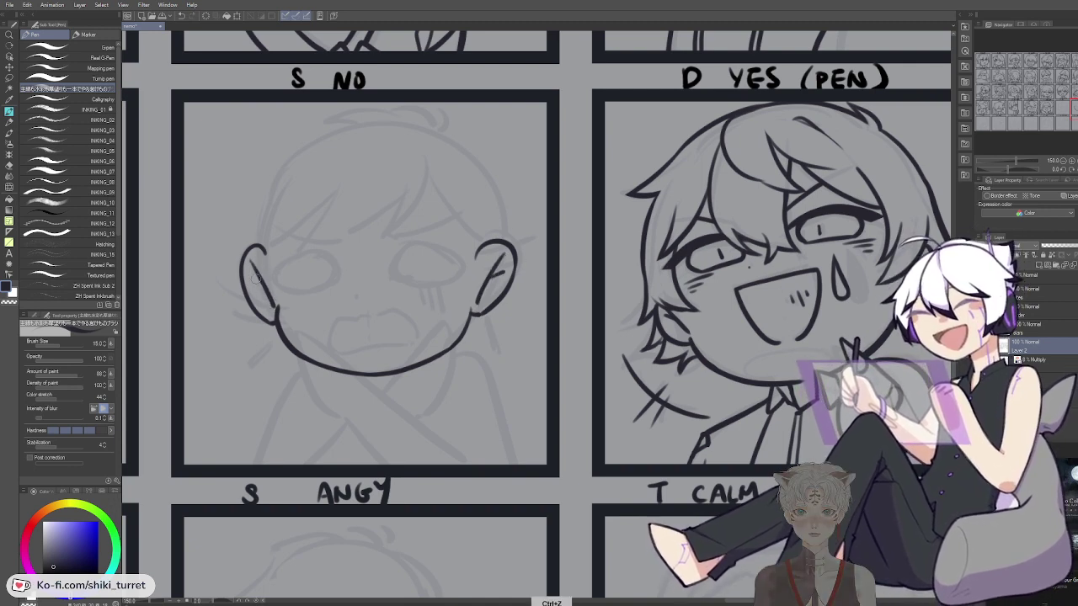
Ink the oval outline of the left eye in the "S NO" panel, retrying the stroke until the curve is clean
{"action": "left_click_drag", "start_coordinate": [622, 182], "coordinate": [634, 190]}
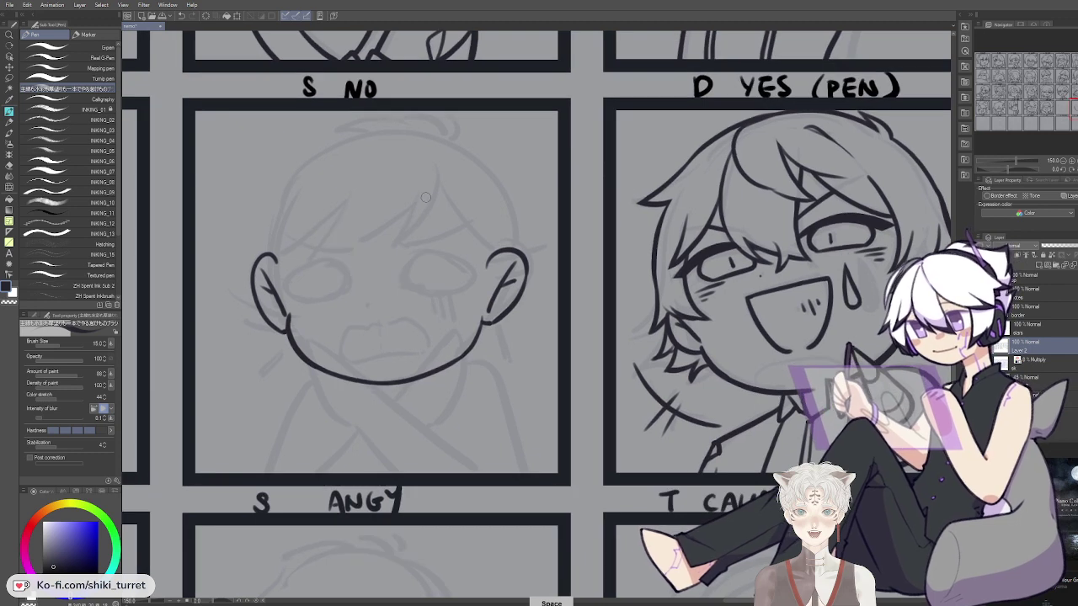
{"action": "left_click_drag", "start_coordinate": [430, 199], "coordinate": [429, 256]}
{"action": "key", "text": "ctrl+z"}
{"action": "mouse_move", "coordinate": [291, 276]}
{"action": "left_mouse_down"}
{"action": "mouse_move", "coordinate": [337, 297]}
{"action": "mouse_move", "coordinate": [325, 296]}
{"action": "mouse_move", "coordinate": [323, 261]}
{"action": "mouse_move", "coordinate": [283, 285]}
{"action": "mouse_move", "coordinate": [287, 296]}
{"action": "mouse_move", "coordinate": [338, 296]}
{"action": "mouse_move", "coordinate": [344, 288]}
{"action": "mouse_move", "coordinate": [295, 273]}
{"action": "mouse_move", "coordinate": [321, 298]}
{"action": "mouse_move", "coordinate": [311, 263]}
{"action": "mouse_move", "coordinate": [324, 298]}
{"action": "mouse_move", "coordinate": [342, 267]}
{"action": "mouse_move", "coordinate": [287, 286]}
{"action": "mouse_move", "coordinate": [346, 281]}
{"action": "mouse_move", "coordinate": [296, 272]}
{"action": "mouse_move", "coordinate": [351, 271]}
{"action": "mouse_move", "coordinate": [285, 286]}
{"action": "mouse_move", "coordinate": [329, 297]}
{"action": "mouse_move", "coordinate": [312, 260]}
{"action": "mouse_move", "coordinate": [302, 299]}
{"action": "mouse_move", "coordinate": [298, 267]}
{"action": "mouse_move", "coordinate": [309, 298]}
{"action": "mouse_move", "coordinate": [346, 274]}
{"action": "mouse_move", "coordinate": [287, 286]}
{"action": "mouse_move", "coordinate": [307, 265]}
{"action": "left_mouse_up"}
{"action": "key", "text": "ctrl+z"}
{"action": "key", "text": "ctrl+z"}
{"action": "key", "text": "ctrl+z"}
{"action": "key", "text": "ctrl+z"}
{"action": "key", "text": "ctrl+z"}
{"action": "key", "text": "ctrl+z"}
{"action": "key", "text": "ctrl+z"}
{"action": "key", "text": "ctrl+z"}
{"action": "key", "text": "ctrl+z"}
{"action": "key", "text": "ctrl+z"}
{"action": "key", "text": "ctrl+z"}
{"action": "key", "text": "ctrl+z"}
{"action": "key", "text": "ctrl+z"}
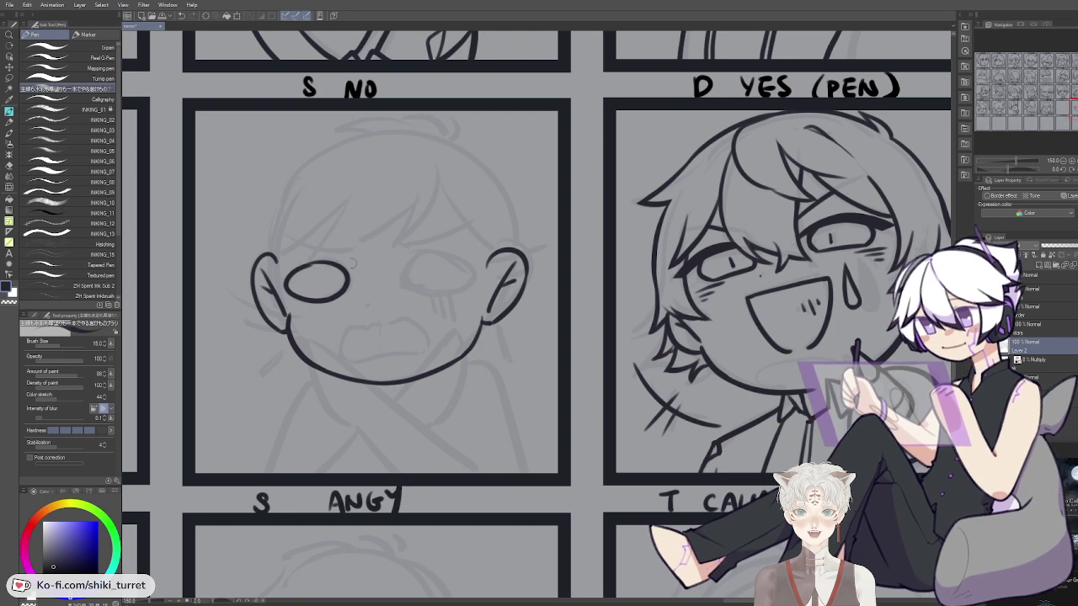
Ink the oval outline of the right eye over the sketch, redoing the stroke until it closes smoothly
{"action": "key", "text": "ctrl+z"}
{"action": "mouse_move", "coordinate": [413, 258]}
{"action": "left_mouse_down"}
{"action": "mouse_move", "coordinate": [470, 273]}
{"action": "mouse_move", "coordinate": [450, 291]}
{"action": "mouse_move", "coordinate": [463, 263]}
{"action": "mouse_move", "coordinate": [409, 282]}
{"action": "mouse_move", "coordinate": [428, 254]}
{"action": "mouse_move", "coordinate": [463, 291]}
{"action": "mouse_move", "coordinate": [417, 259]}
{"action": "mouse_move", "coordinate": [474, 273]}
{"action": "mouse_move", "coordinate": [404, 276]}
{"action": "mouse_move", "coordinate": [417, 255]}
{"action": "mouse_move", "coordinate": [461, 290]}
{"action": "mouse_move", "coordinate": [473, 284]}
{"action": "mouse_move", "coordinate": [420, 256]}
{"action": "mouse_move", "coordinate": [469, 285]}
{"action": "mouse_move", "coordinate": [464, 262]}
{"action": "mouse_move", "coordinate": [409, 278]}
{"action": "left_mouse_up"}
{"action": "key", "text": "ctrl+z"}
{"action": "key", "text": "ctrl+z"}
{"action": "key", "text": "ctrl+z"}
{"action": "key", "text": "ctrl+z"}
{"action": "key", "text": "ctrl+z"}
{"action": "key", "text": "ctrl+z"}
{"action": "key", "text": "ctrl+z"}
{"action": "key", "text": "ctrl+z"}
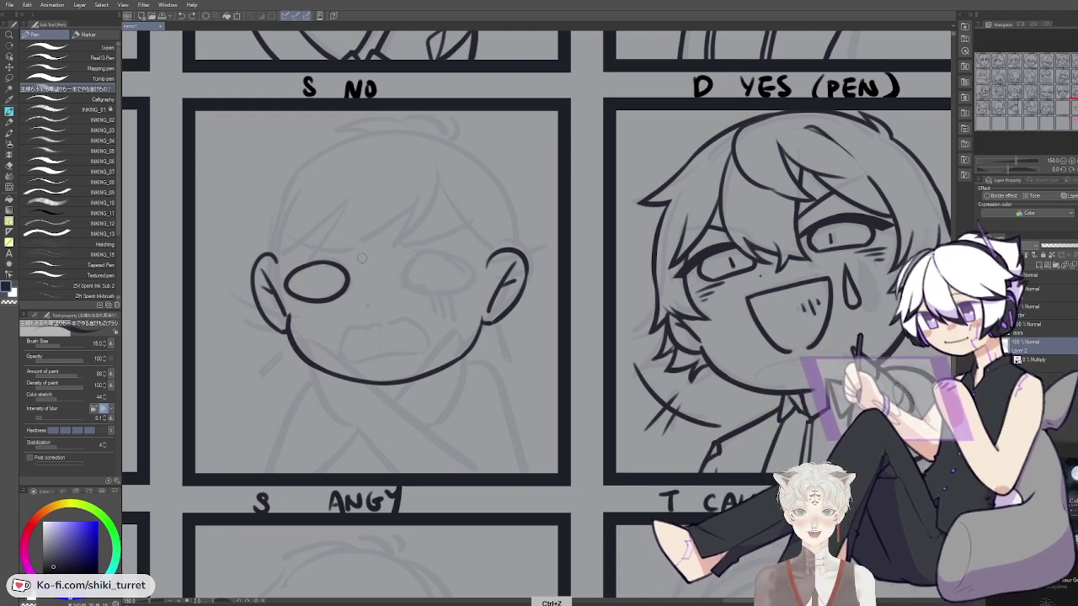
{"action": "mouse_move", "coordinate": [409, 260]}
{"action": "left_mouse_down"}
{"action": "mouse_move", "coordinate": [473, 287]}
{"action": "mouse_move", "coordinate": [421, 256]}
{"action": "left_mouse_up"}
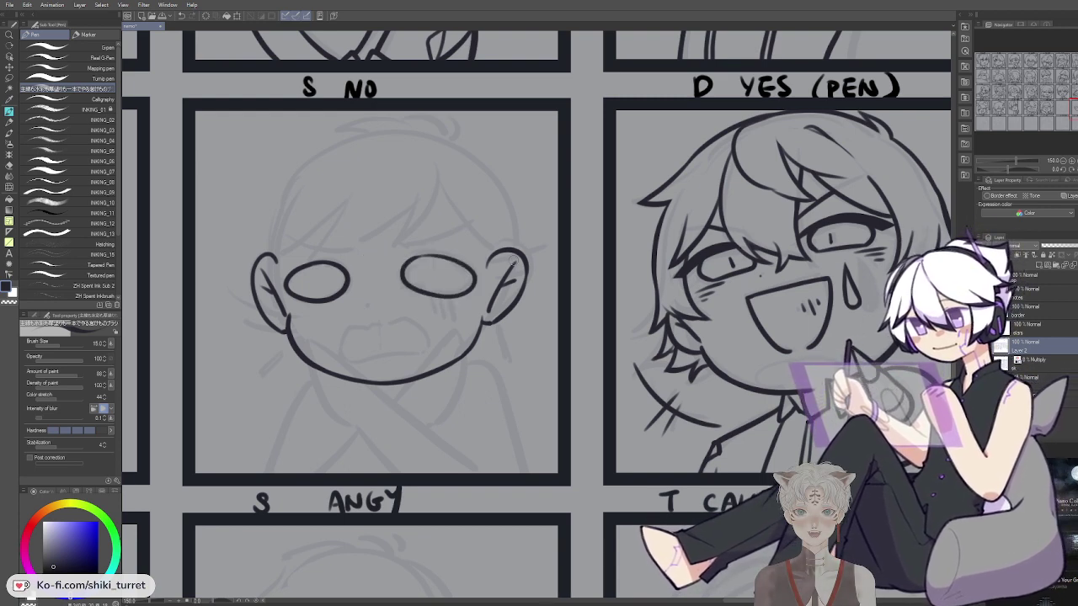
Ink a teardrop hanging from the lower edge of the left eye and three short vertical lines under the right eye
{"action": "key", "text": "c"}
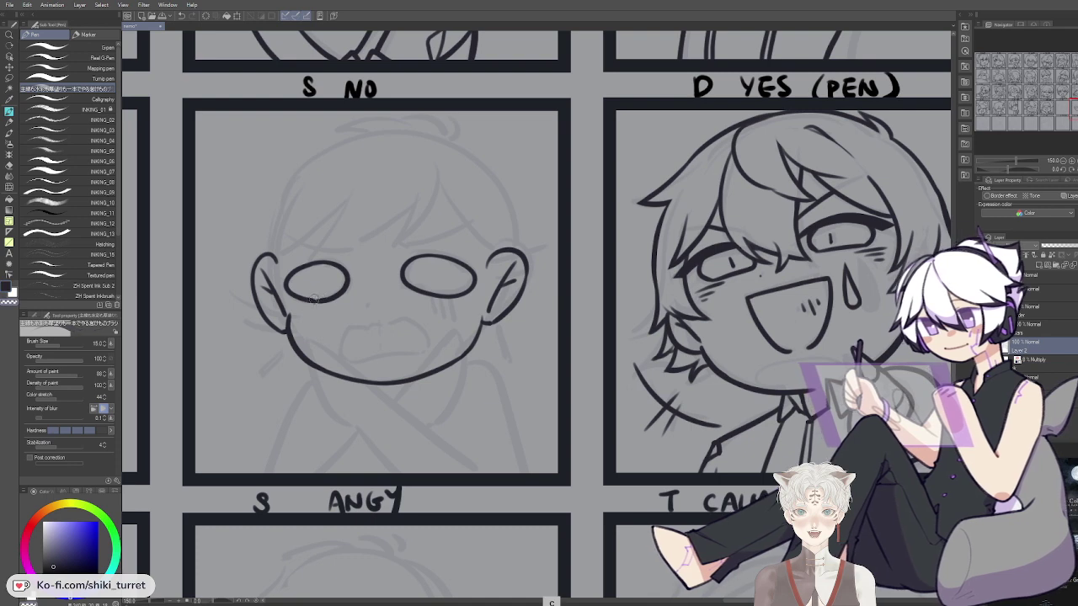
{"action": "left_click_drag", "start_coordinate": [319, 300], "coordinate": [311, 298]}
{"action": "key", "text": "ctrl+z"}
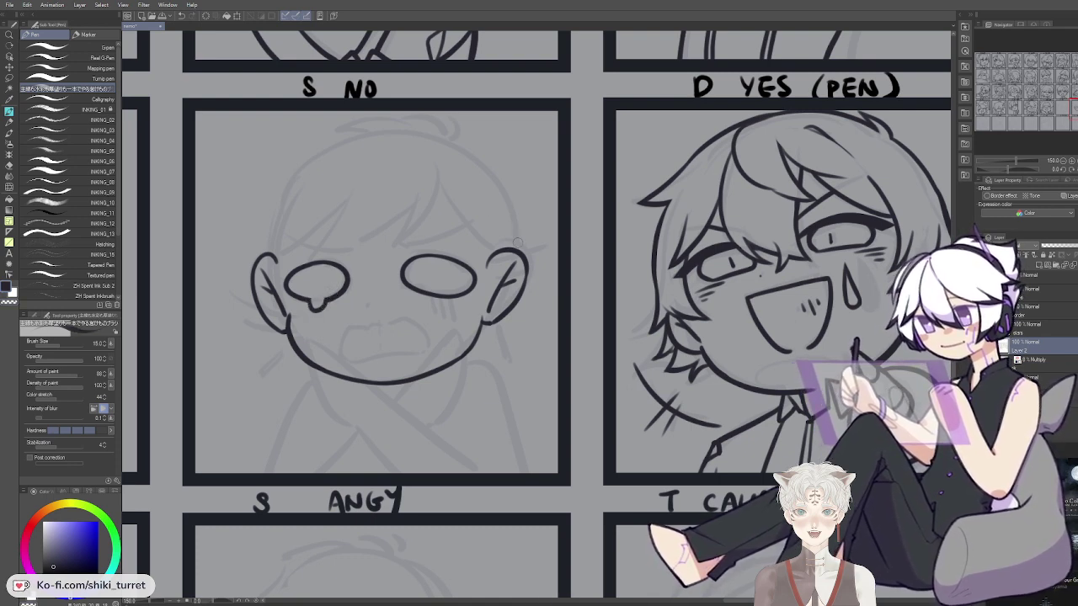
{"action": "mouse_move", "coordinate": [436, 295]}
{"action": "left_mouse_down"}
{"action": "mouse_move", "coordinate": [446, 316]}
{"action": "mouse_move", "coordinate": [439, 311]}
{"action": "left_mouse_up"}
{"action": "key", "text": "ctrl+z"}
{"action": "key", "text": "ctrl+z"}
{"action": "left_click_drag", "start_coordinate": [447, 298], "coordinate": [450, 317]}
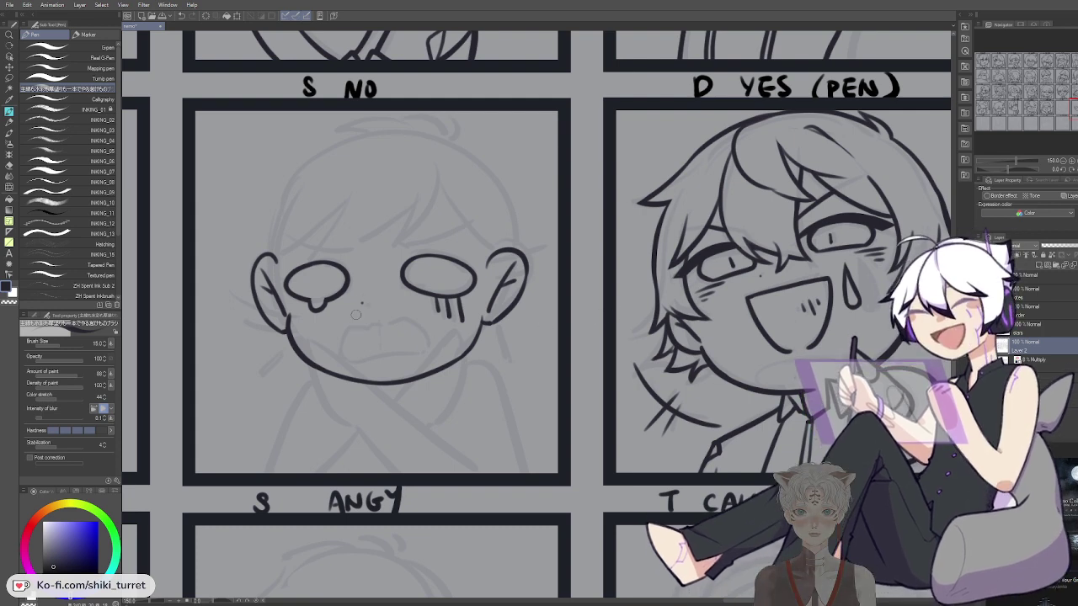
Ink the left half of the wavy open mouth, including its upper lip curve and lower edge
{"action": "key", "text": "ctrl+z"}
{"action": "mouse_move", "coordinate": [344, 329]}
{"action": "left_mouse_down"}
{"action": "mouse_move", "coordinate": [345, 362]}
{"action": "mouse_move", "coordinate": [335, 353]}
{"action": "mouse_move", "coordinate": [393, 350]}
{"action": "mouse_move", "coordinate": [379, 337]}
{"action": "mouse_move", "coordinate": [395, 327]}
{"action": "left_mouse_up"}
{"action": "key", "text": "ctrl+z"}
{"action": "key", "text": "ctrl+z"}
{"action": "key", "text": "ctrl+z"}
{"action": "key", "text": "ctrl+z"}
{"action": "key", "text": "ctrl+z"}
{"action": "key", "text": "ctrl+z"}
{"action": "key", "text": "ctrl+z"}
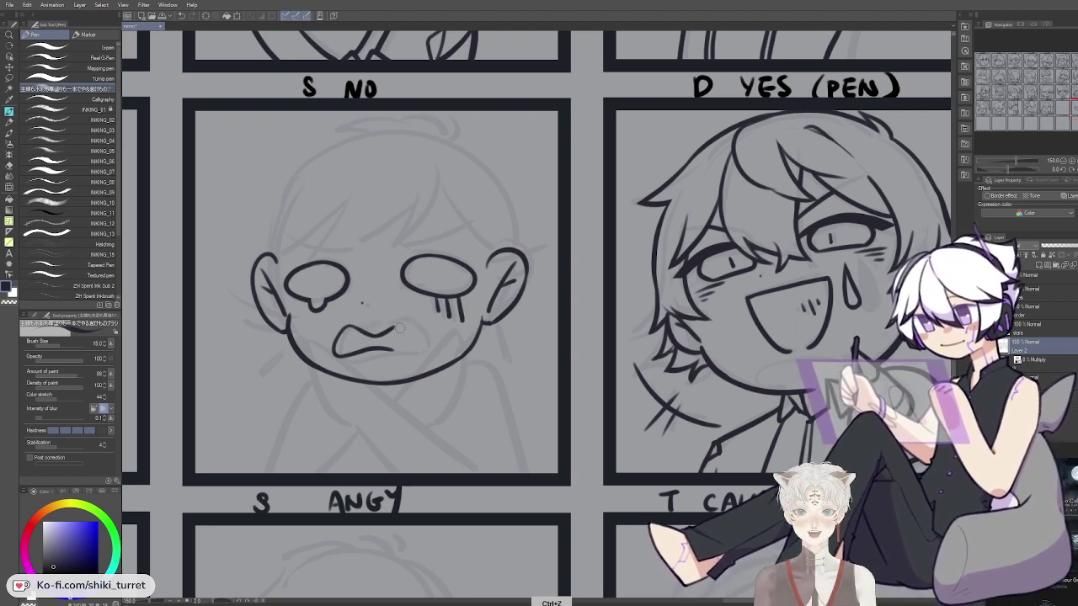
Ink the right half of the wavy mouth, closing the outline and cleaning its corner
{"action": "key", "text": "ctrl+z"}
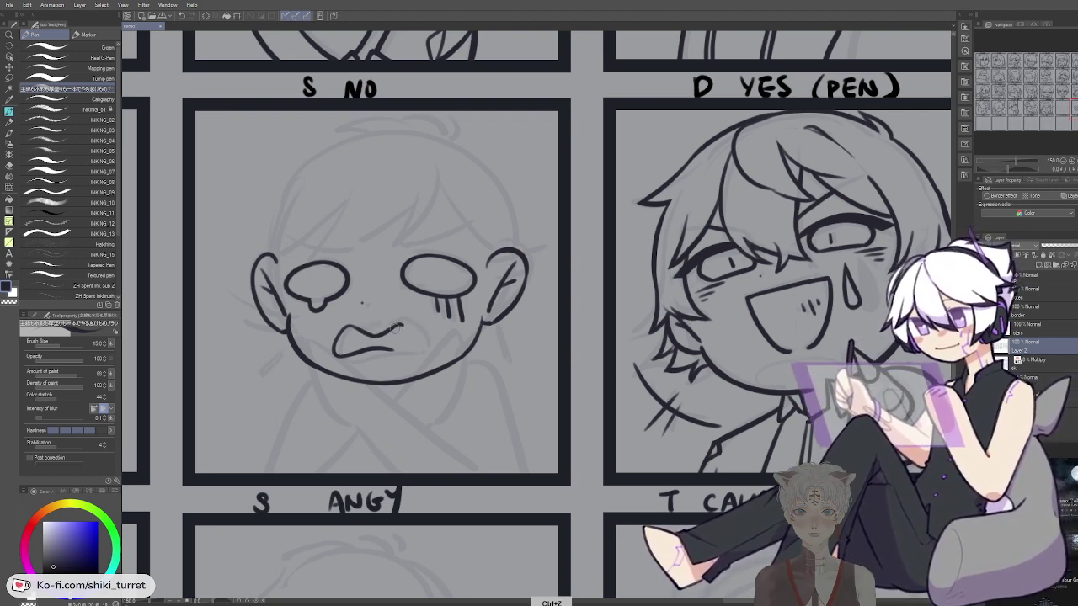
{"action": "key", "text": "ctrl+z"}
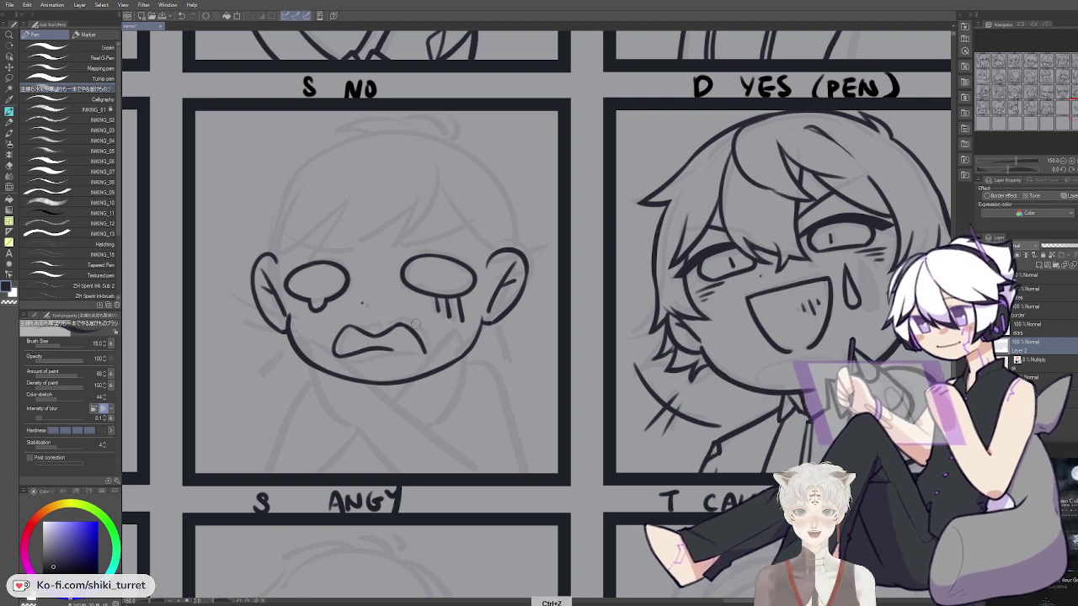
{"action": "left_click_drag", "start_coordinate": [390, 347], "coordinate": [422, 353]}
{"action": "key", "text": "ctrl+z"}
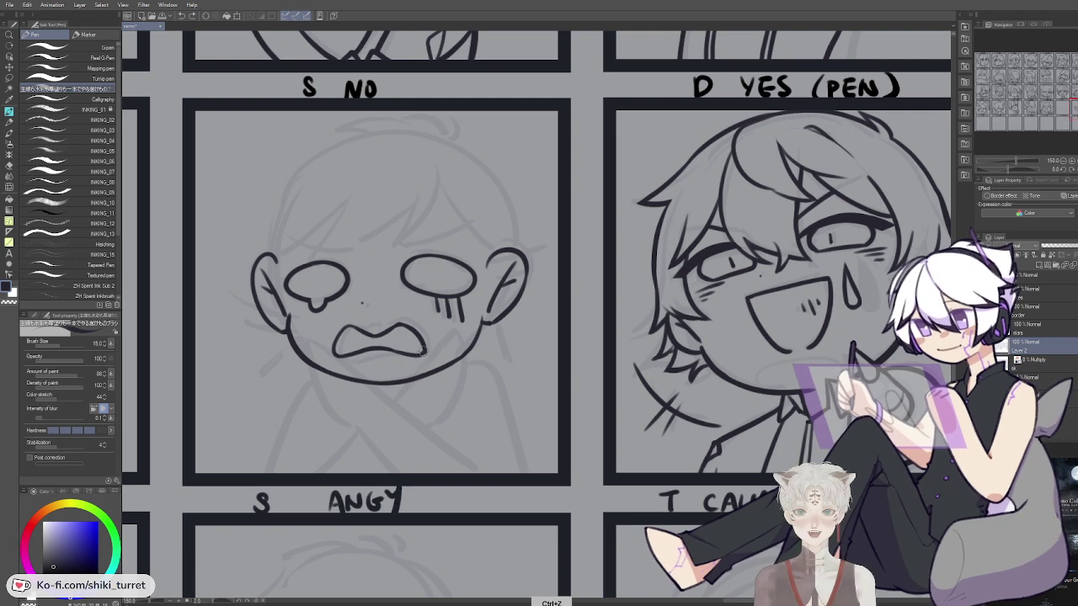
{"action": "key", "text": "c"}
{"action": "key", "text": "ctrl+z"}
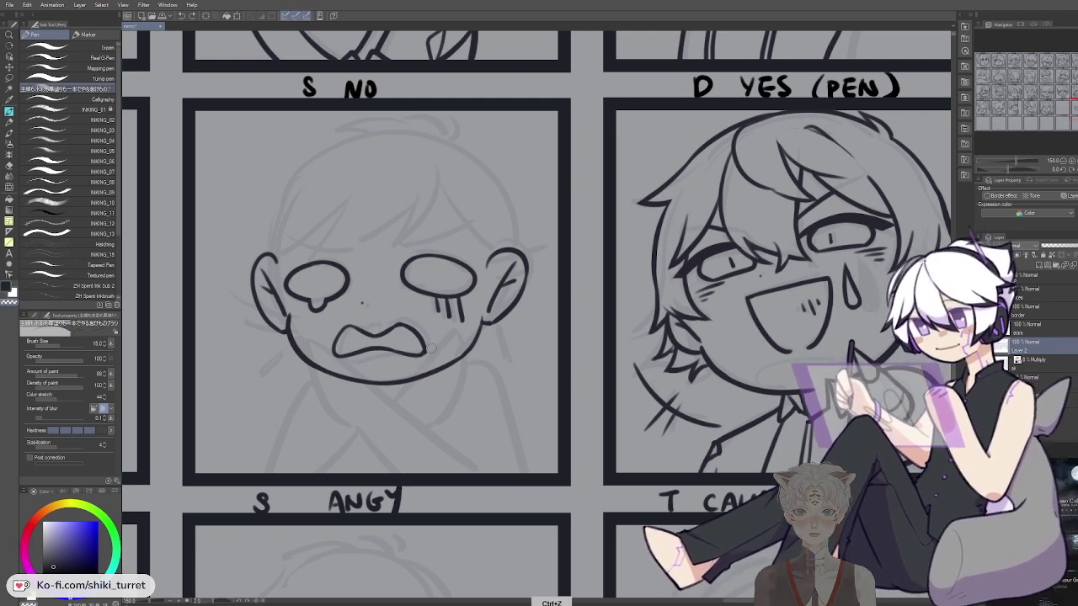
{"action": "key", "text": "c"}
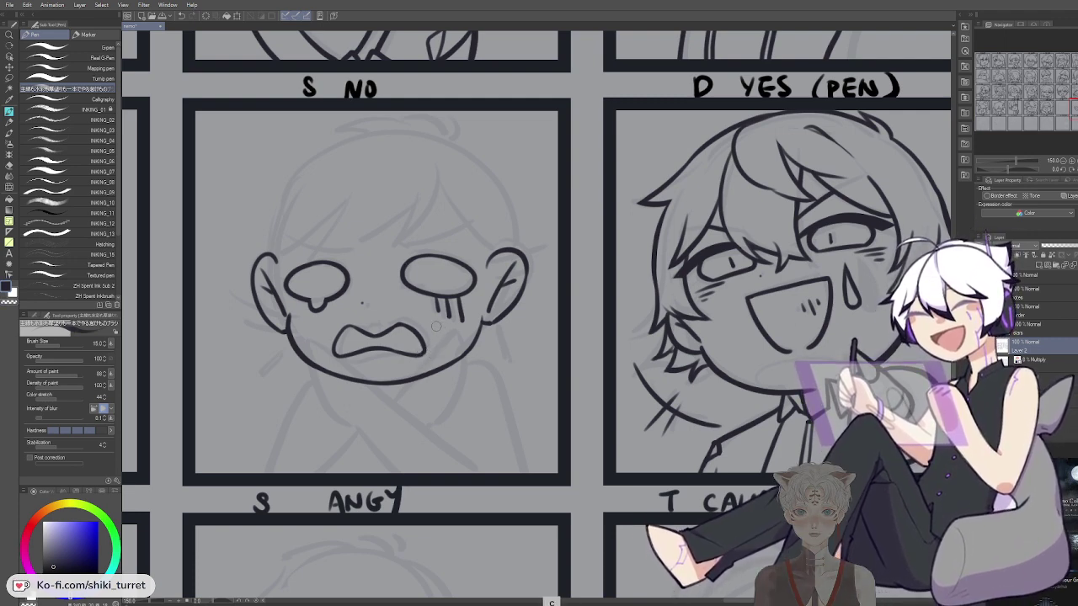
Ink the slanted, frowning eyebrows above both eyes, retrying the strokes
{"action": "key", "text": "space"}
{"action": "left_click_drag", "start_coordinate": [493, 244], "coordinate": [495, 251]}
{"action": "left_click_drag", "start_coordinate": [298, 262], "coordinate": [354, 246]}
{"action": "key", "text": "ctrl+z"}
{"action": "key", "text": "ctrl+z"}
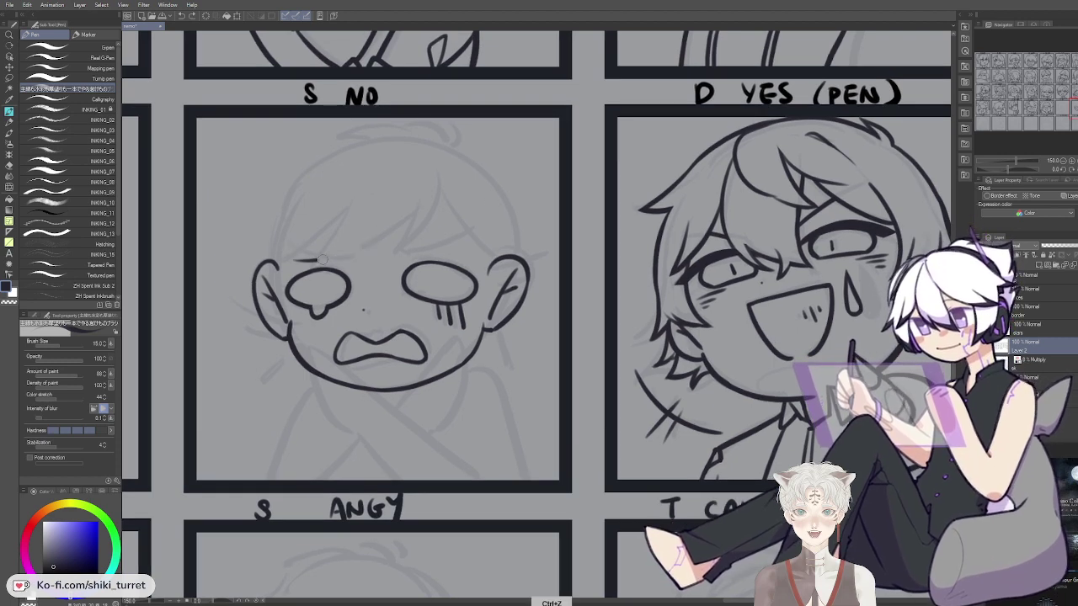
{"action": "key", "text": "ctrl+z"}
{"action": "mouse_move", "coordinate": [309, 254]}
{"action": "left_mouse_down"}
{"action": "mouse_move", "coordinate": [351, 265]}
{"action": "mouse_move", "coordinate": [451, 244]}
{"action": "left_mouse_up"}
{"action": "key", "text": "ctrl+z"}
{"action": "key", "text": "ctrl+z"}
{"action": "key", "text": "ctrl+z"}
{"action": "left_click_drag", "start_coordinate": [397, 265], "coordinate": [443, 246]}
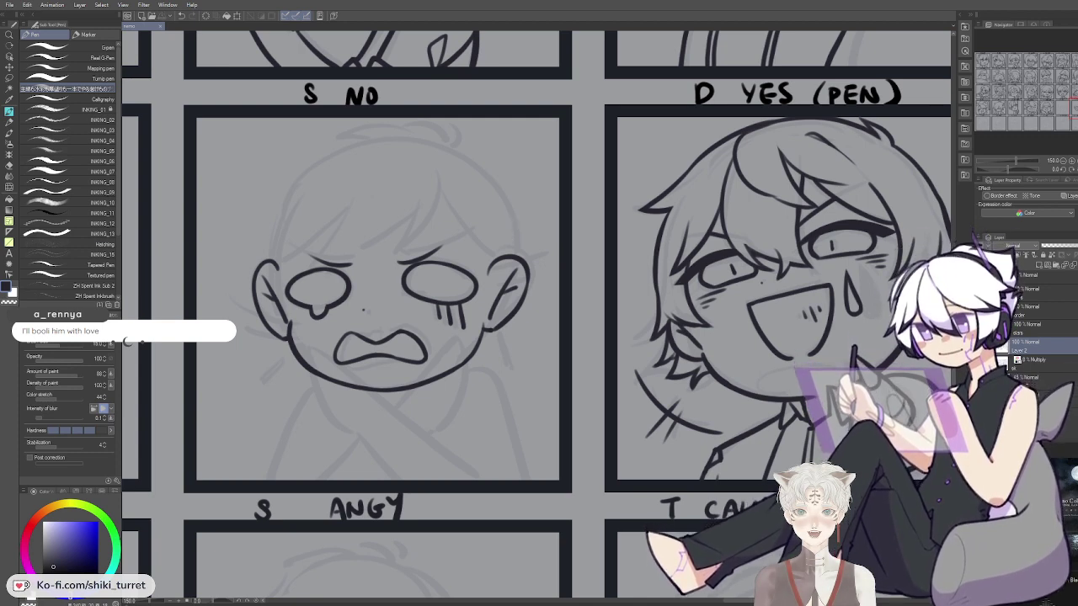
Examine the other panels of the sheet before returning to the "S NO" panel
{"action": "left_click", "coordinate": [1016, 137]}
{"action": "key", "text": "space"}
{"action": "left_click_drag", "start_coordinate": [744, 243], "coordinate": [676, 585]}
{"action": "left_click_drag", "start_coordinate": [486, 148], "coordinate": [428, 564]}
{"action": "left_click_drag", "start_coordinate": [444, 190], "coordinate": [103, 200]}
{"action": "left_click_drag", "start_coordinate": [861, 351], "coordinate": [446, 369]}
{"action": "left_click_drag", "start_coordinate": [660, 400], "coordinate": [461, 435]}
{"action": "scroll", "coordinate": [461, 434], "scroll_direction": "right", "scroll_amount": 5}
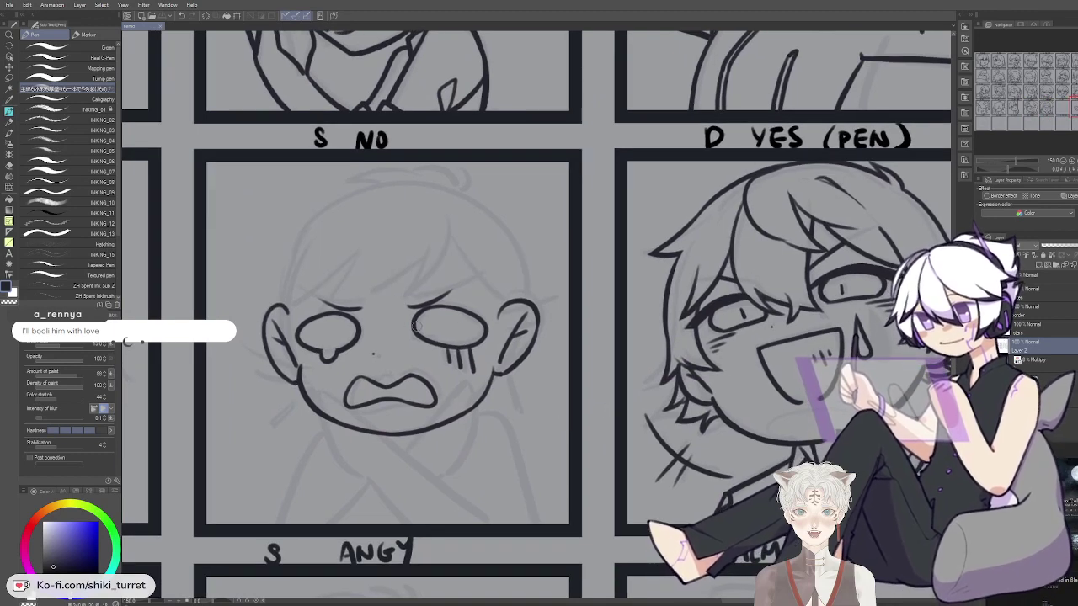
Add a new layer above the face line art and ink the small curled hair tuft on top of the head
{"action": "left_click_drag", "start_coordinate": [576, 368], "coordinate": [578, 364]}
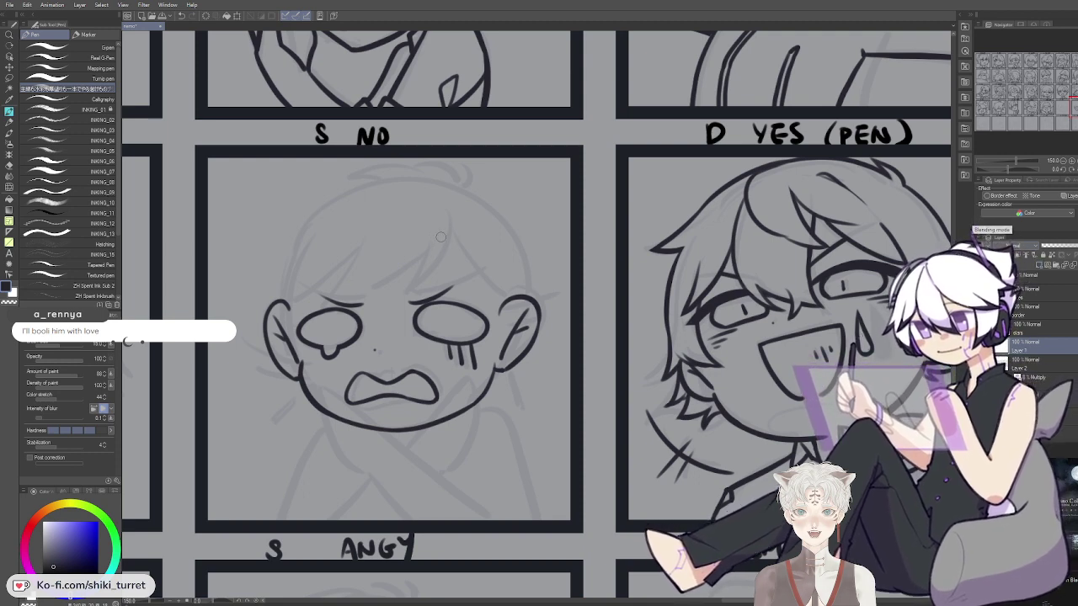
{"action": "key", "text": "ctrl+z"}
{"action": "mouse_move", "coordinate": [439, 175]}
{"action": "left_mouse_down"}
{"action": "mouse_move", "coordinate": [472, 181]}
{"action": "mouse_move", "coordinate": [475, 192]}
{"action": "mouse_move", "coordinate": [482, 165]}
{"action": "mouse_move", "coordinate": [475, 193]}
{"action": "left_mouse_up"}
{"action": "key", "text": "ctrl+z"}
{"action": "key", "text": "ctrl+z"}
{"action": "key", "text": "ctrl+z"}
{"action": "mouse_move", "coordinate": [481, 166]}
{"action": "left_mouse_down"}
{"action": "mouse_move", "coordinate": [477, 196]}
{"action": "mouse_move", "coordinate": [366, 187]}
{"action": "left_mouse_up"}
{"action": "key", "text": "ctrl+z"}
{"action": "key", "text": "ctrl+z"}
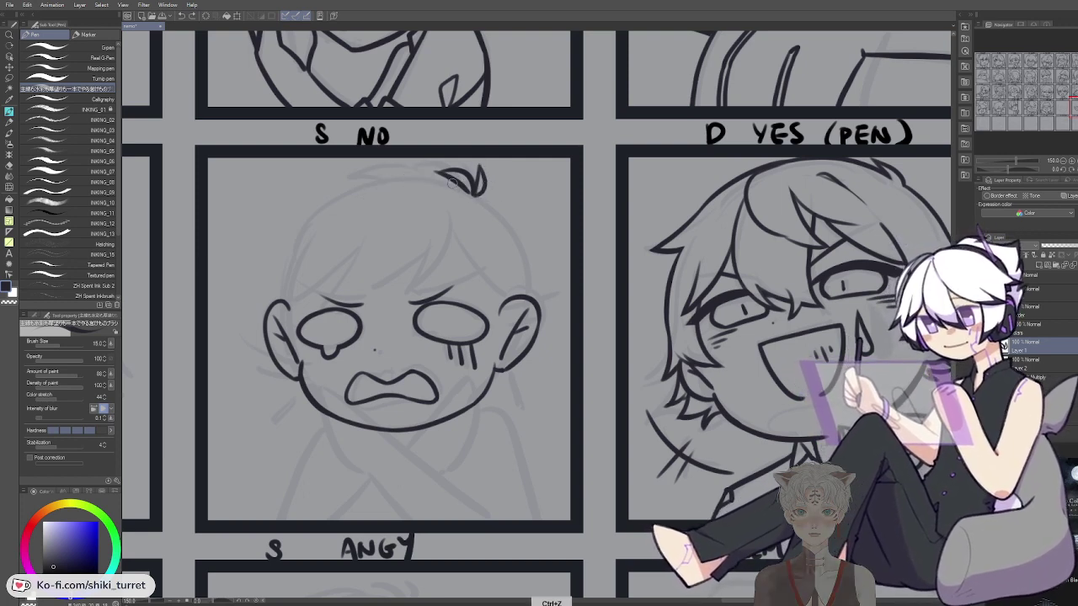
Ink the top outline of the hair leftward from the tuft and the spiky outline down to the left ear
{"action": "left_click_drag", "start_coordinate": [461, 183], "coordinate": [372, 176]}
{"action": "key", "text": "ctrl+z"}
{"action": "mouse_move", "coordinate": [460, 172]}
{"action": "left_mouse_down"}
{"action": "mouse_move", "coordinate": [344, 172]}
{"action": "mouse_move", "coordinate": [366, 181]}
{"action": "mouse_move", "coordinate": [348, 173]}
{"action": "mouse_move", "coordinate": [301, 216]}
{"action": "left_mouse_up"}
{"action": "key", "text": "ctrl+z"}
{"action": "key", "text": "ctrl+z"}
{"action": "mouse_move", "coordinate": [352, 189]}
{"action": "left_mouse_down"}
{"action": "mouse_move", "coordinate": [257, 260]}
{"action": "mouse_move", "coordinate": [291, 266]}
{"action": "left_mouse_up"}
{"action": "key", "text": "ctrl+z"}
{"action": "mouse_move", "coordinate": [307, 222]}
{"action": "left_mouse_down"}
{"action": "mouse_move", "coordinate": [280, 243]}
{"action": "mouse_move", "coordinate": [280, 270]}
{"action": "mouse_move", "coordinate": [263, 277]}
{"action": "mouse_move", "coordinate": [276, 298]}
{"action": "left_mouse_up"}
{"action": "key", "text": "ctrl+z"}
{"action": "key", "text": "ctrl+z"}
Ink the pointed fringe locks above the right eye, starting from the long curved strand on the forehead
{"action": "left_click_drag", "start_coordinate": [392, 208], "coordinate": [374, 215]}
{"action": "left_click_drag", "start_coordinate": [432, 244], "coordinate": [413, 295]}
{"action": "key", "text": "ctrl+z"}
{"action": "left_click_drag", "start_coordinate": [432, 228], "coordinate": [419, 281]}
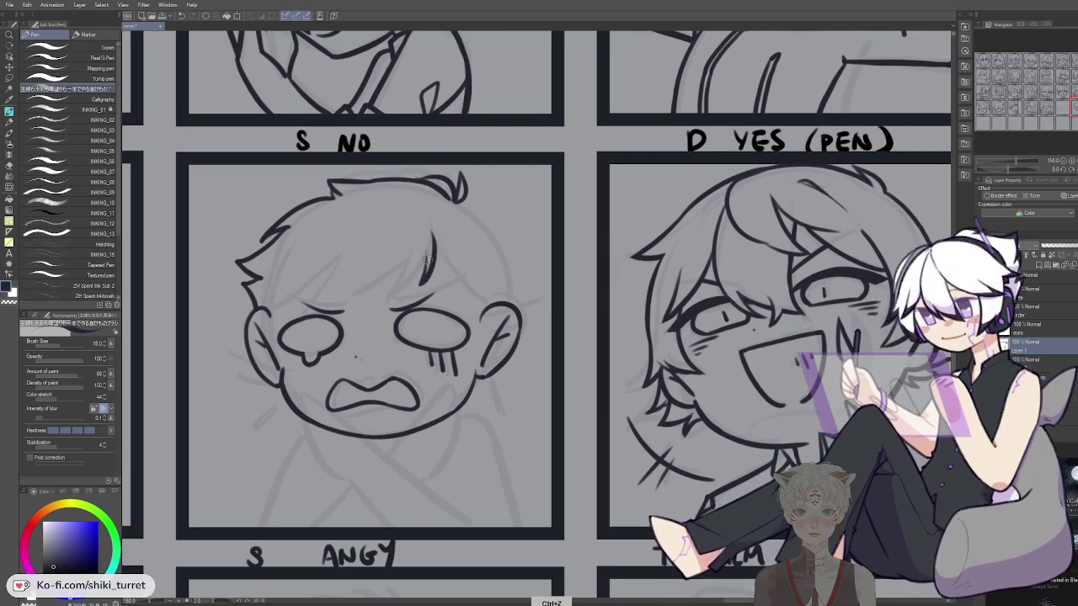
{"action": "key", "text": "ctrl+z"}
{"action": "mouse_move", "coordinate": [431, 228]}
{"action": "left_mouse_down"}
{"action": "mouse_move", "coordinate": [422, 276]}
{"action": "mouse_move", "coordinate": [383, 293]}
{"action": "left_mouse_up"}
{"action": "key", "text": "ctrl+z"}
{"action": "key", "text": "ctrl+z"}
{"action": "left_click_drag", "start_coordinate": [422, 262], "coordinate": [385, 289]}
{"action": "key", "text": "ctrl+z"}
{"action": "key", "text": "ctrl+z"}
{"action": "key", "text": "ctrl+z"}
Ink the pointed middle locks of the fringe across the forehead, redoing the strokes
{"action": "mouse_move", "coordinate": [402, 251]}
{"action": "left_mouse_down"}
{"action": "mouse_move", "coordinate": [376, 273]}
{"action": "mouse_move", "coordinate": [409, 246]}
{"action": "mouse_move", "coordinate": [383, 269]}
{"action": "mouse_move", "coordinate": [420, 251]}
{"action": "mouse_move", "coordinate": [396, 260]}
{"action": "mouse_move", "coordinate": [405, 249]}
{"action": "mouse_move", "coordinate": [359, 278]}
{"action": "mouse_move", "coordinate": [377, 253]}
{"action": "mouse_move", "coordinate": [354, 292]}
{"action": "mouse_move", "coordinate": [356, 268]}
{"action": "mouse_move", "coordinate": [342, 271]}
{"action": "mouse_move", "coordinate": [355, 295]}
{"action": "mouse_move", "coordinate": [319, 282]}
{"action": "left_mouse_up"}
{"action": "key", "text": "ctrl+z"}
{"action": "key", "text": "ctrl+z"}
{"action": "key", "text": "ctrl+z"}
{"action": "key", "text": "ctrl+z"}
Ink the fringe strands above the left eye and the locks at the left temple, erasing stray line ends
{"action": "mouse_move", "coordinate": [305, 240]}
{"action": "left_mouse_down"}
{"action": "mouse_move", "coordinate": [356, 220]}
{"action": "mouse_move", "coordinate": [329, 212]}
{"action": "mouse_move", "coordinate": [348, 212]}
{"action": "mouse_move", "coordinate": [314, 241]}
{"action": "mouse_move", "coordinate": [339, 246]}
{"action": "mouse_move", "coordinate": [334, 235]}
{"action": "mouse_move", "coordinate": [296, 257]}
{"action": "left_mouse_up"}
{"action": "key", "text": "ctrl+z"}
{"action": "key", "text": "ctrl+z"}
{"action": "key", "text": "ctrl+z"}
{"action": "key", "text": "ctrl+z"}
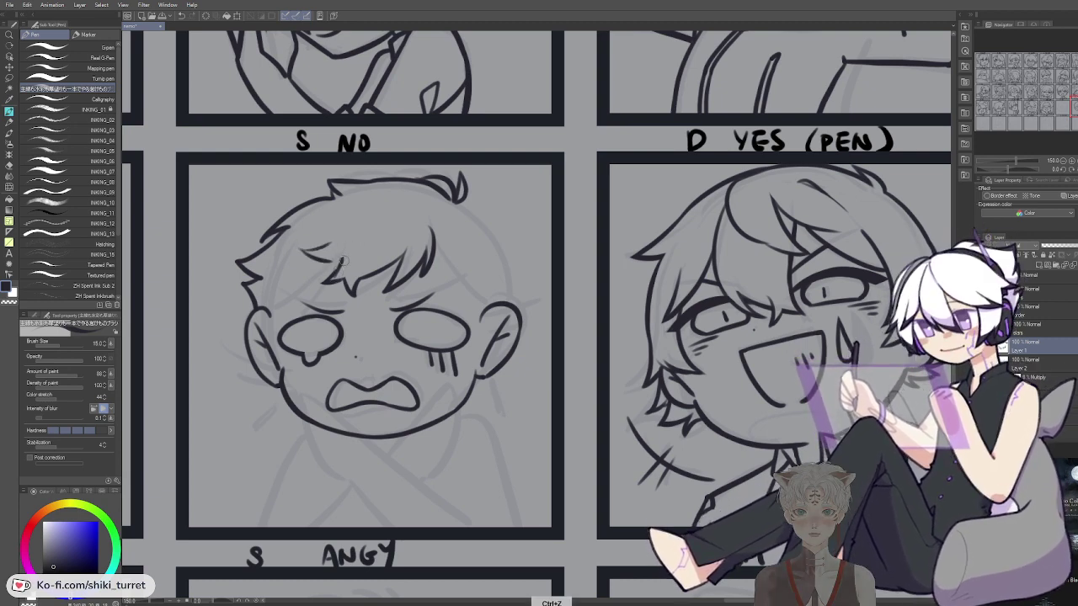
{"action": "key", "text": "c"}
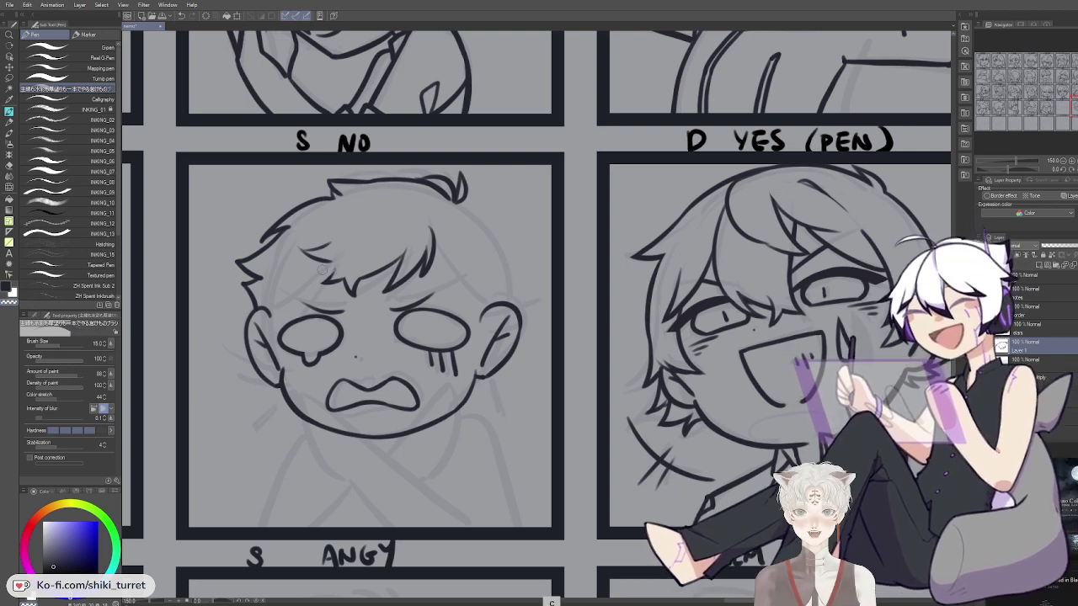
{"action": "key", "text": "ctrl+z"}
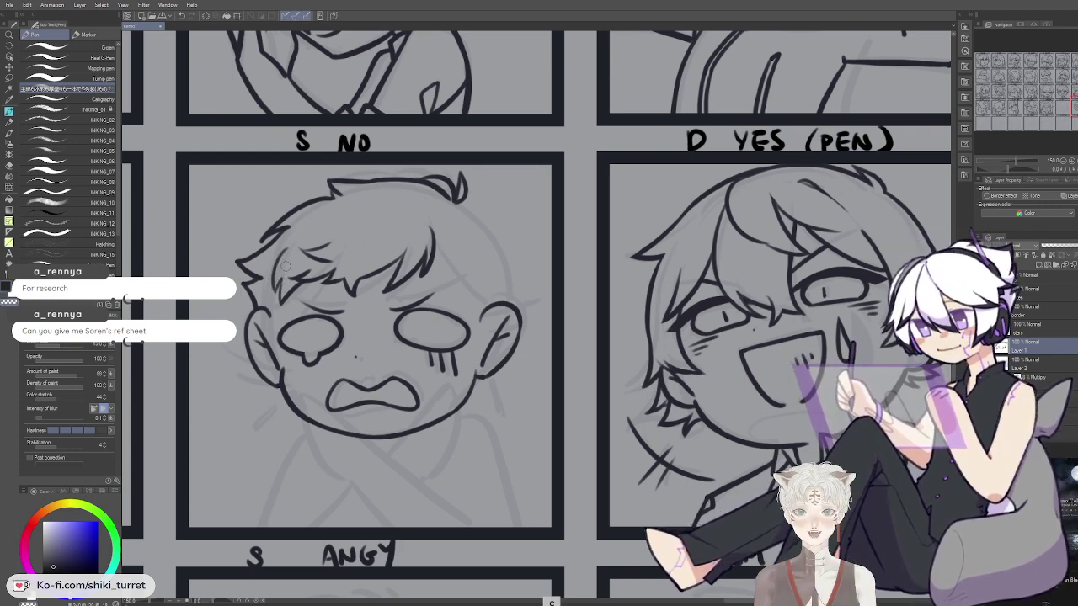
{"action": "key", "text": "ctrl+z"}
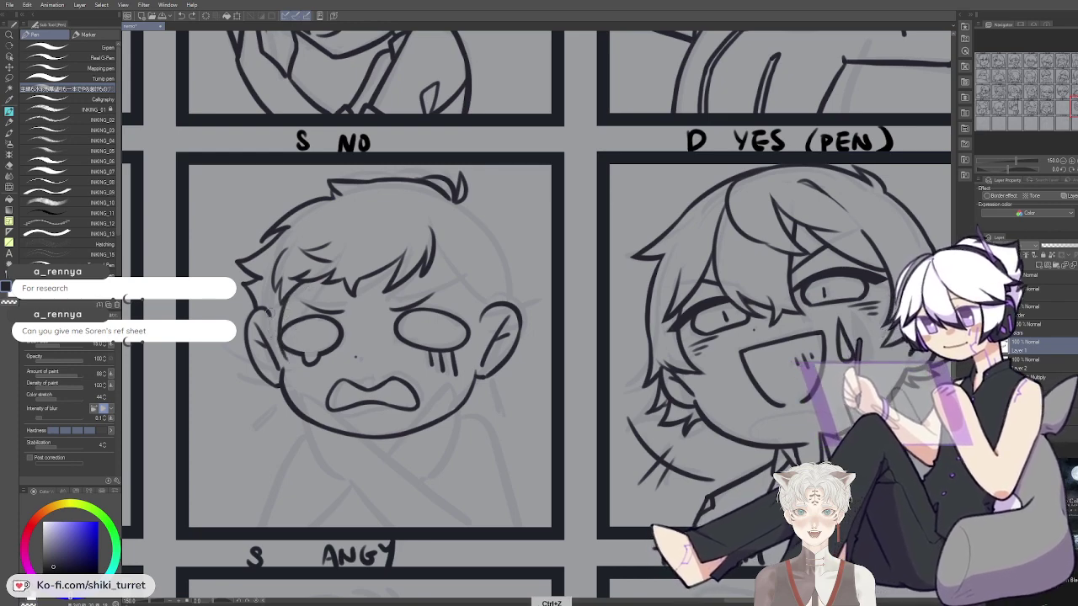
Ink the short side strands of hair in front of the left ear, retrying the strokes
{"action": "mouse_move", "coordinate": [393, 180]}
{"action": "left_mouse_down"}
{"action": "mouse_move", "coordinate": [272, 450]}
{"action": "mouse_move", "coordinate": [353, 341]}
{"action": "mouse_move", "coordinate": [416, 355]}
{"action": "mouse_move", "coordinate": [444, 341]}
{"action": "left_mouse_up"}
{"action": "key", "text": "ctrl+z"}
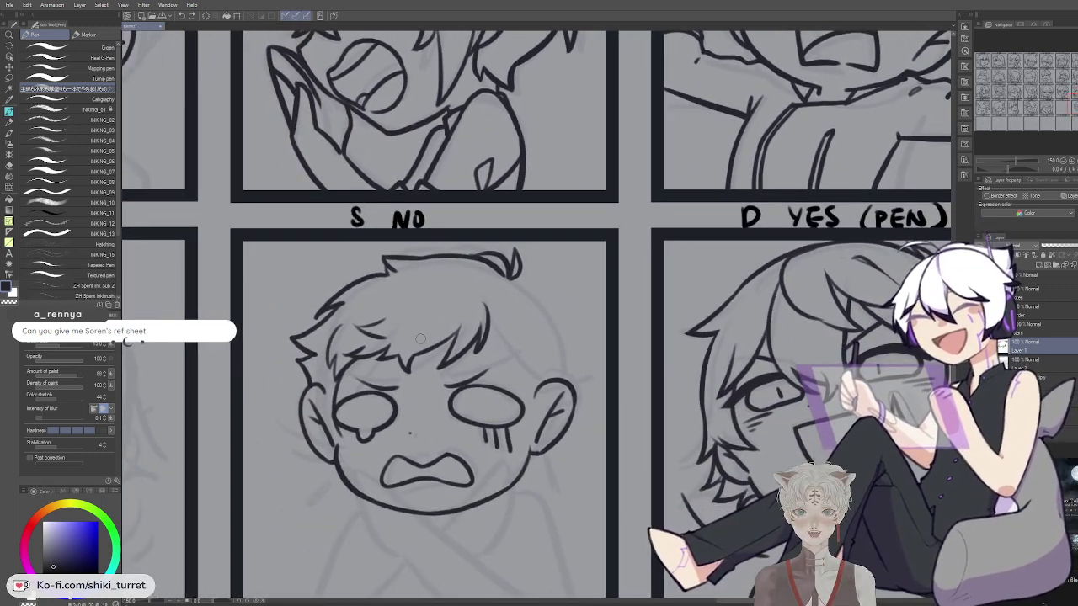
{"action": "key", "text": "ctrl+z"}
{"action": "mouse_move", "coordinate": [351, 354]}
{"action": "left_mouse_down"}
{"action": "mouse_move", "coordinate": [355, 292]}
{"action": "mouse_move", "coordinate": [344, 363]}
{"action": "left_mouse_up"}
{"action": "key", "text": "ctrl+z"}
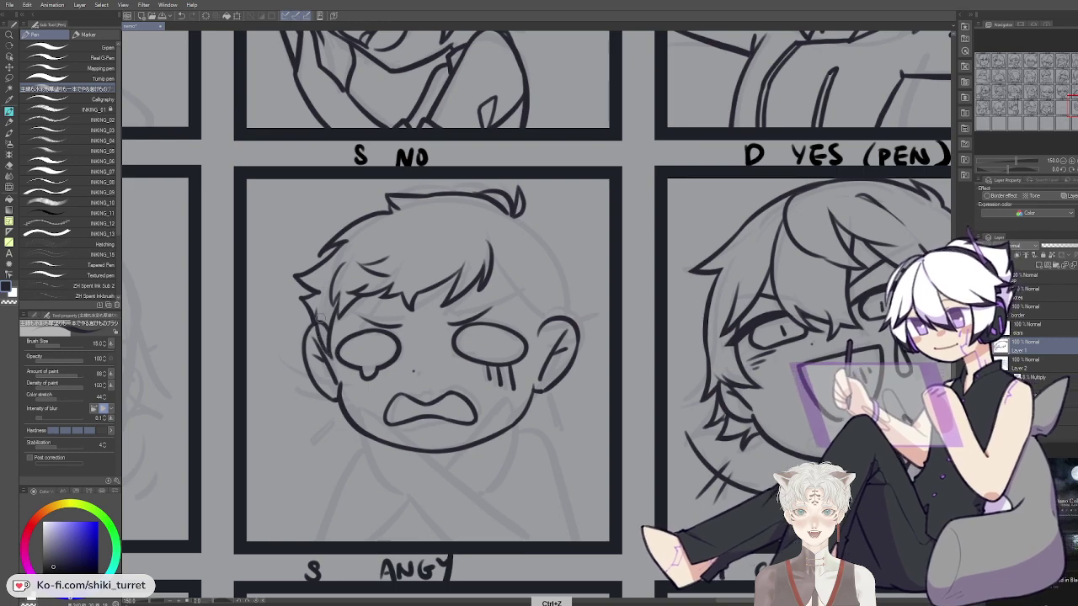
Ink the outer curve of the hair from the tuft down the right side of the head, retrying the stroke
{"action": "mouse_move", "coordinate": [571, 267]}
{"action": "left_mouse_down"}
{"action": "mouse_move", "coordinate": [440, 295]}
{"action": "mouse_move", "coordinate": [345, 284]}
{"action": "mouse_move", "coordinate": [349, 327]}
{"action": "left_mouse_up"}
{"action": "key", "text": "ctrl+z"}
{"action": "key", "text": "ctrl+z"}
{"action": "left_click_drag", "start_coordinate": [303, 271], "coordinate": [356, 328]}
{"action": "key", "text": "ctrl+z"}
{"action": "key", "text": "ctrl+z"}
{"action": "key", "text": "ctrl+z"}
{"action": "left_click_drag", "start_coordinate": [305, 271], "coordinate": [352, 328]}
{"action": "key", "text": "ctrl+z"}
{"action": "left_click_drag", "start_coordinate": [329, 286], "coordinate": [350, 327]}
{"action": "key", "text": "ctrl+z"}
{"action": "left_click_drag", "start_coordinate": [331, 243], "coordinate": [374, 281]}
{"action": "key", "text": "ctrl+z"}
Ink the spiky side locks of the hair above the right ear to close the hair shape
{"action": "mouse_move", "coordinate": [332, 244]}
{"action": "left_mouse_down"}
{"action": "mouse_move", "coordinate": [406, 300]}
{"action": "mouse_move", "coordinate": [410, 319]}
{"action": "mouse_move", "coordinate": [511, 319]}
{"action": "mouse_move", "coordinate": [469, 349]}
{"action": "left_mouse_up"}
{"action": "key", "text": "ctrl+z"}
{"action": "key", "text": "ctrl+z"}
{"action": "key", "text": "ctrl+z"}
{"action": "key", "text": "ctrl+z"}
{"action": "key", "text": "ctrl+z"}
{"action": "key", "text": "ctrl+z"}
{"action": "key", "text": "ctrl+z"}
{"action": "key", "text": "ctrl+z"}
{"action": "key", "text": "ctrl+z"}
{"action": "left_click_drag", "start_coordinate": [457, 303], "coordinate": [472, 362]}
{"action": "left_click_drag", "start_coordinate": [496, 326], "coordinate": [472, 360]}
{"action": "key", "text": "ctrl+z"}
{"action": "mouse_move", "coordinate": [497, 324]}
{"action": "left_mouse_down"}
{"action": "mouse_move", "coordinate": [481, 347]}
{"action": "mouse_move", "coordinate": [494, 339]}
{"action": "mouse_move", "coordinate": [484, 483]}
{"action": "mouse_move", "coordinate": [450, 492]}
{"action": "left_mouse_up"}
Go to the "S \o/" panel and ink a dangling earring below each ear of the shouting character
{"action": "scroll", "coordinate": [333, 442], "scroll_direction": "down", "scroll_amount": 3}
{"action": "left_click_drag", "start_coordinate": [386, 369], "coordinate": [673, 451]}
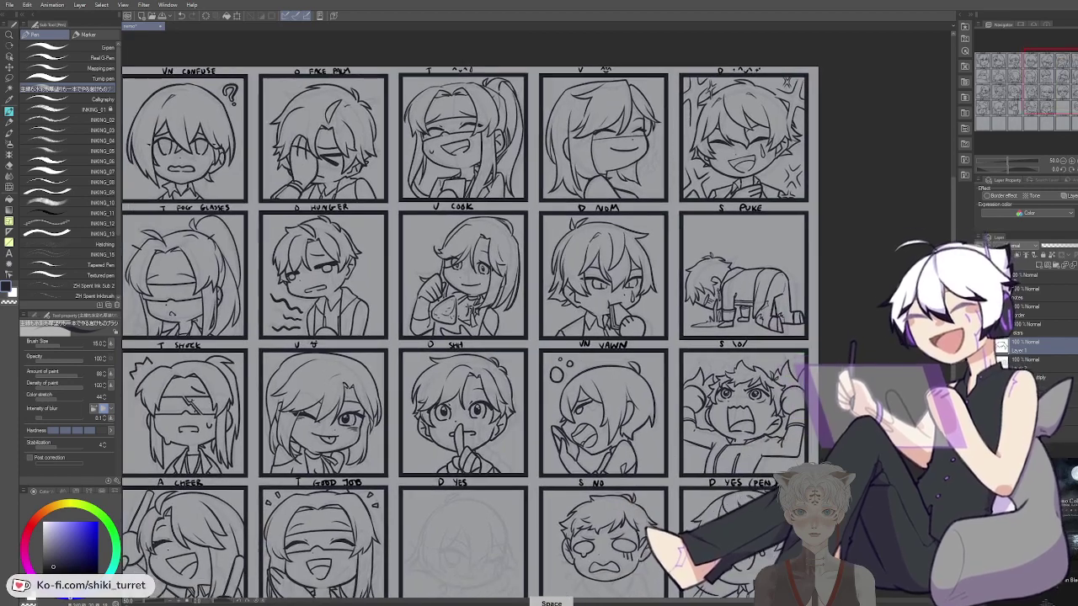
{"action": "scroll", "coordinate": [438, 475], "scroll_direction": "down", "scroll_amount": 1}
{"action": "left_click_drag", "start_coordinate": [529, 481], "coordinate": [365, 419]}
{"action": "scroll", "coordinate": [529, 249], "scroll_direction": "up", "scroll_amount": 3}
{"action": "left_click_drag", "start_coordinate": [363, 465], "coordinate": [371, 222]}
{"action": "left_click_drag", "start_coordinate": [406, 393], "coordinate": [409, 362]}
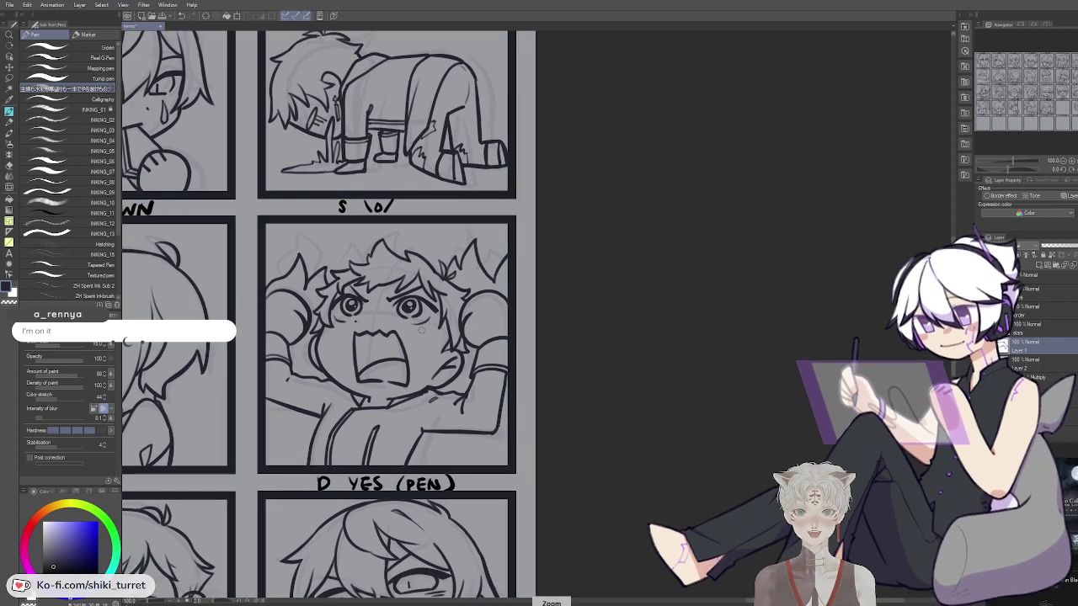
{"action": "scroll", "coordinate": [476, 336], "scroll_direction": "up", "scroll_amount": 2}
{"action": "key", "text": "ctrl+z"}
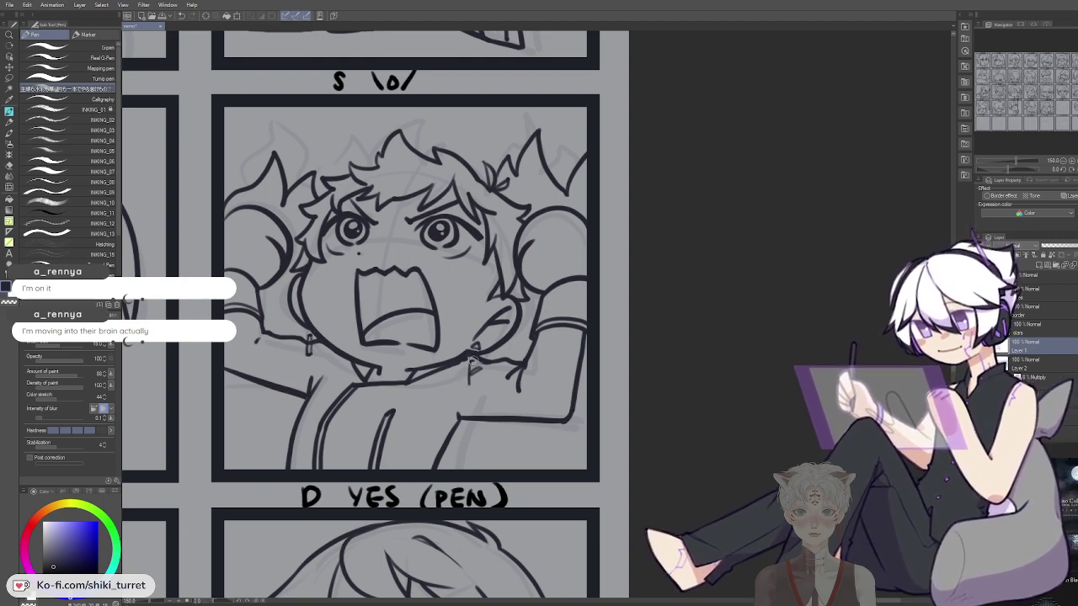
{"action": "key", "text": "ctrl+z"}
{"action": "left_click_drag", "start_coordinate": [474, 357], "coordinate": [475, 381]}
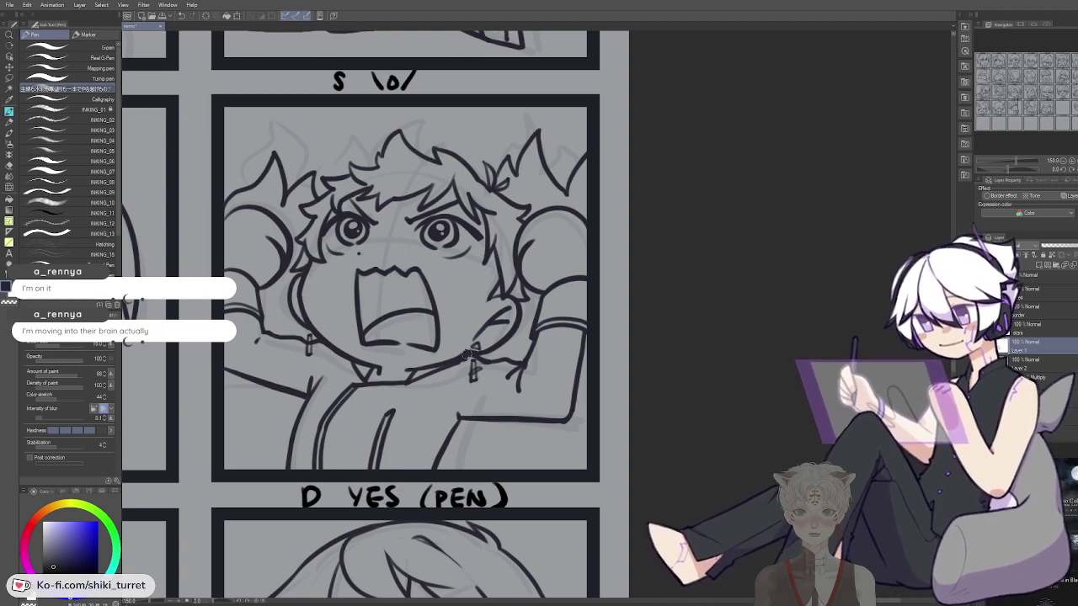
Clean up the Layer 2 lines overlapping the right-hand earring in the "S \o/" panel and return to the "S NO" panel
{"action": "left_click", "coordinate": [1029, 359]}
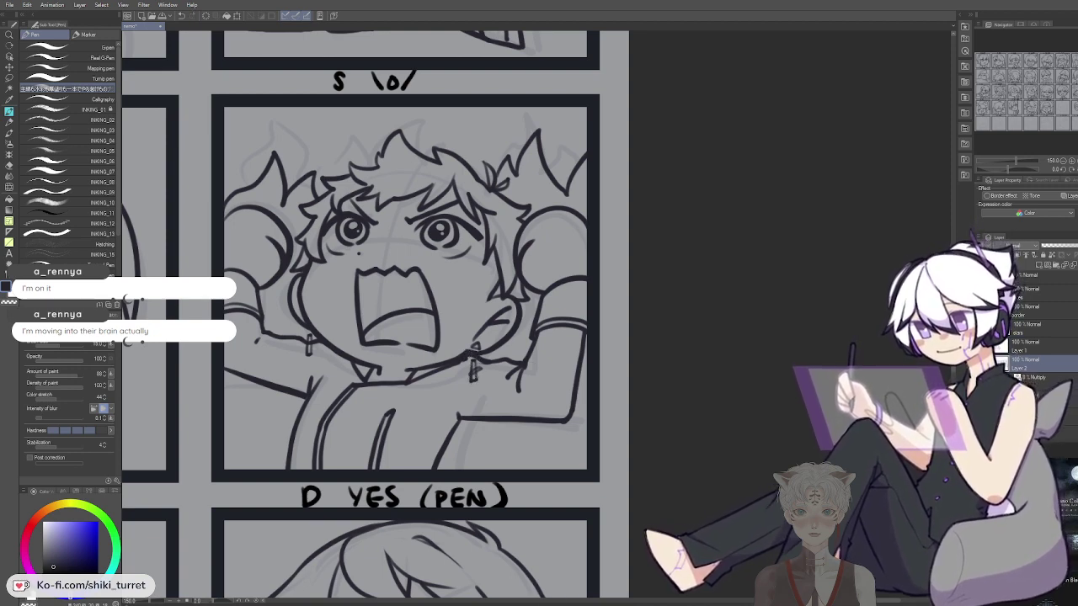
{"action": "key", "text": "space"}
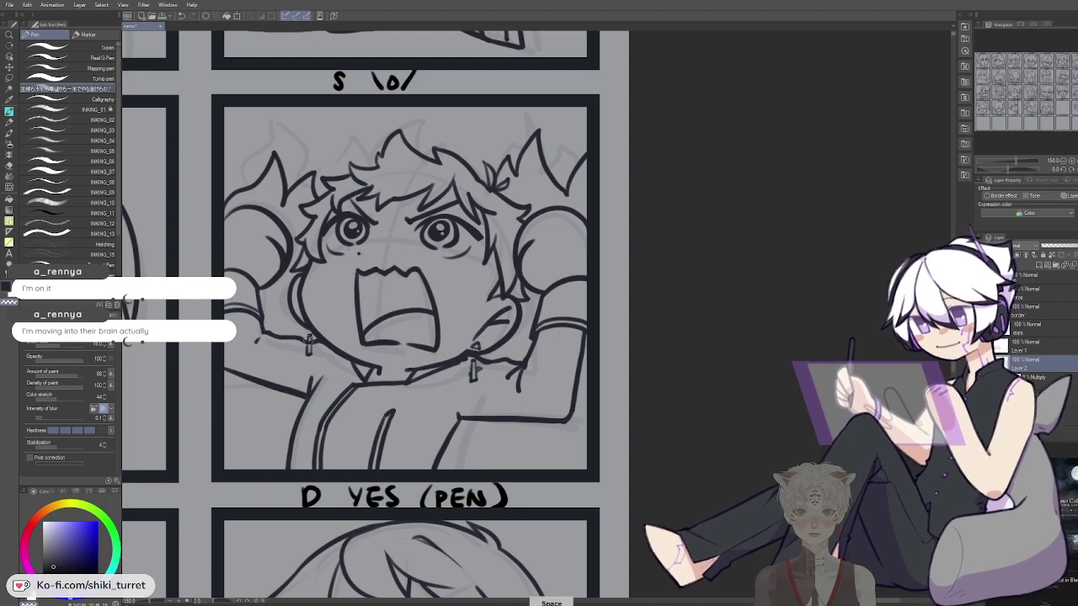
{"action": "left_click_drag", "start_coordinate": [407, 442], "coordinate": [539, 326]}
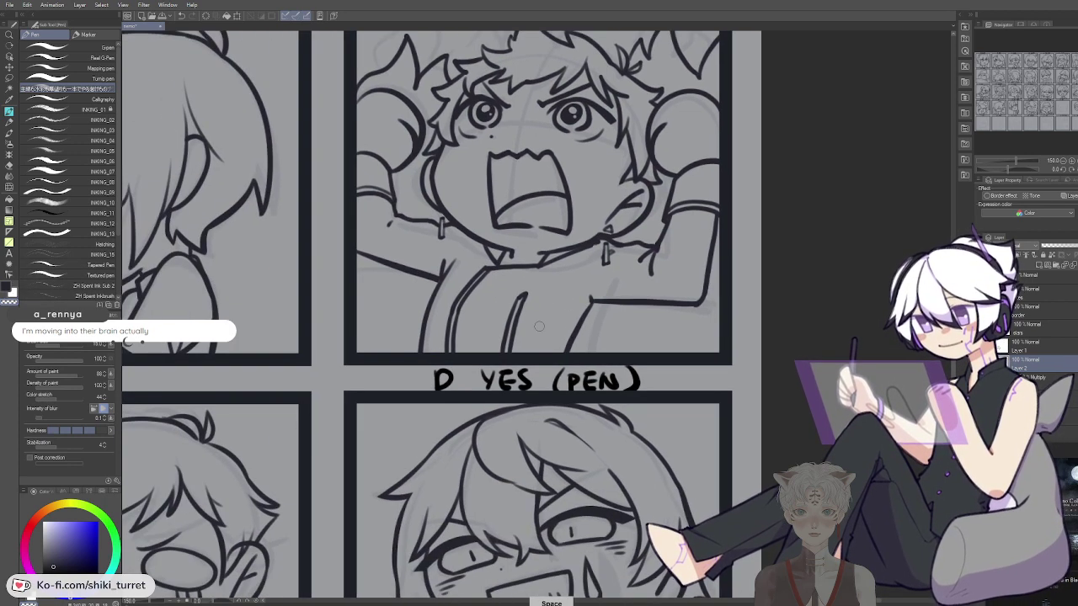
{"action": "key", "text": "space"}
{"action": "left_click_drag", "start_coordinate": [390, 575], "coordinate": [588, 315]}
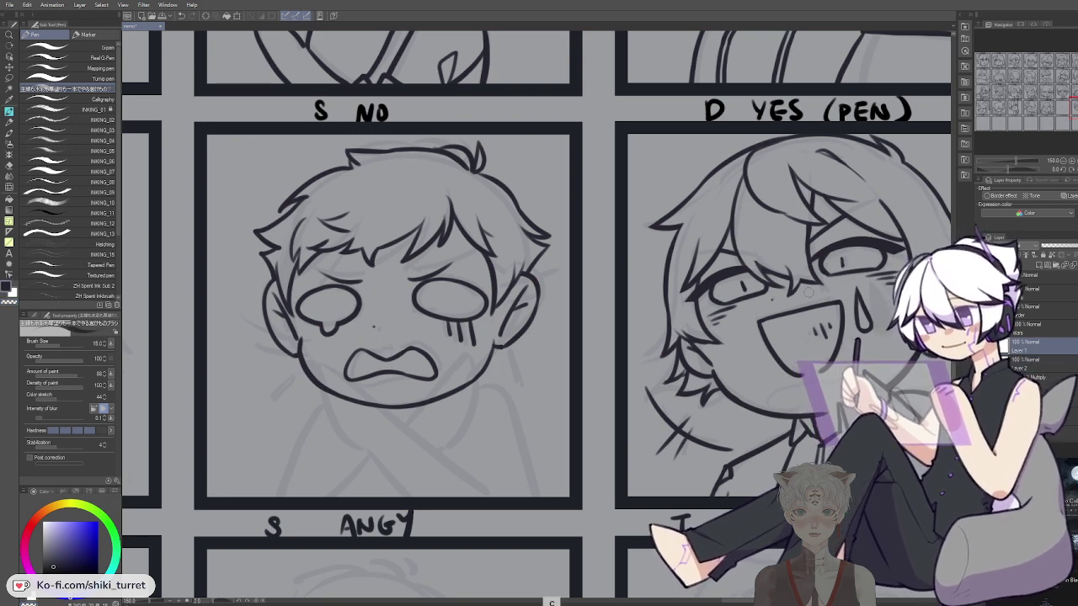
Ink a dangling earring with a triangular stud and a long bar below the right-hand ear on Layer 1, retrying the strokes
{"action": "left_click_drag", "start_coordinate": [474, 419], "coordinate": [471, 409]}
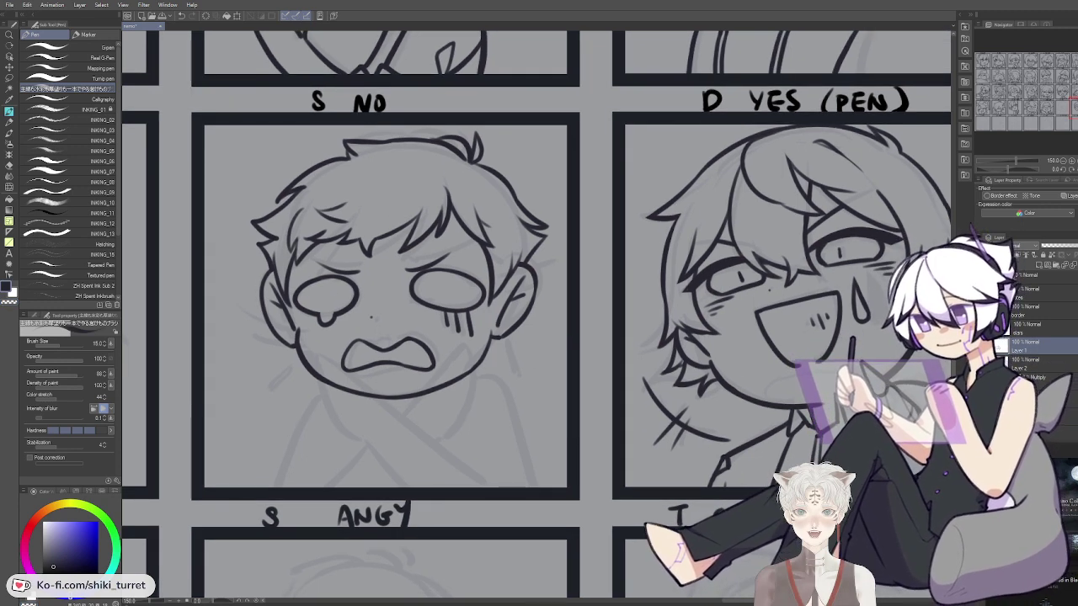
{"action": "left_click", "coordinate": [983, 346]}
{"action": "left_click", "coordinate": [983, 346]}
{"action": "key", "text": "ctrl+z"}
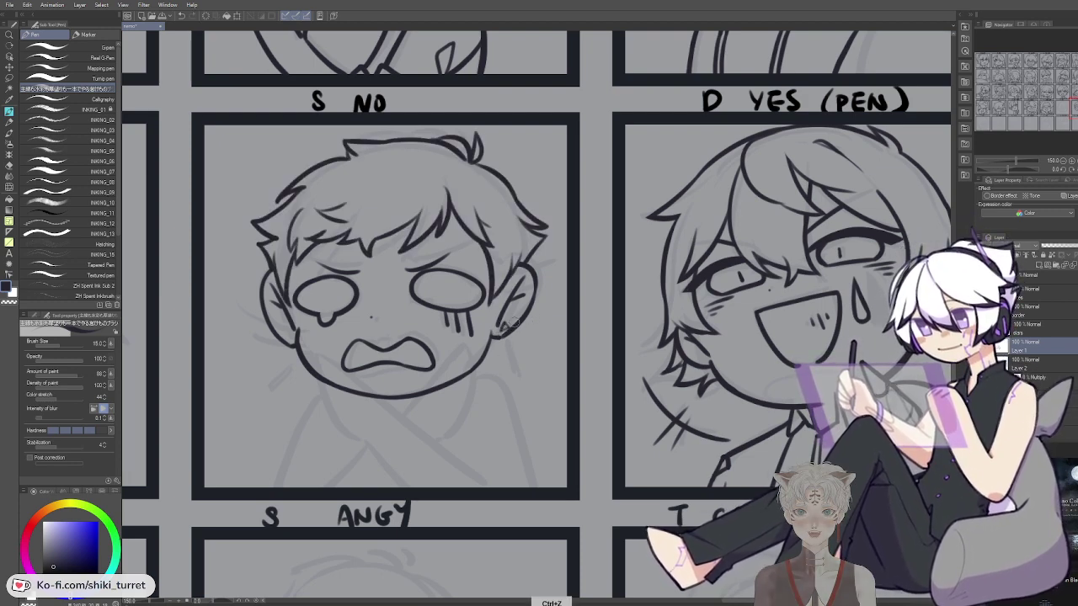
{"action": "key", "text": "ctrl+z"}
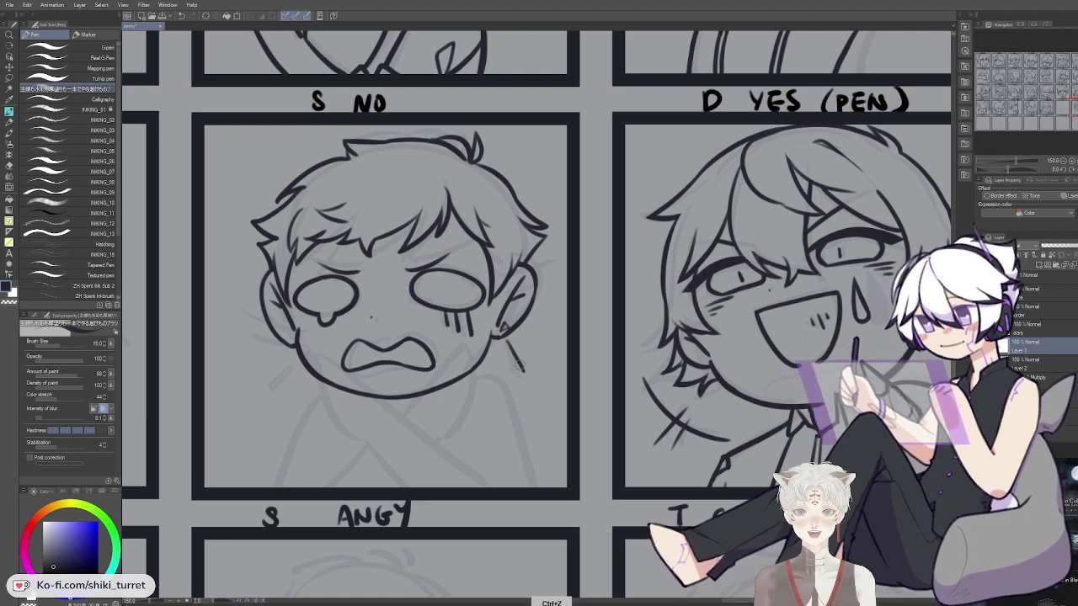
{"action": "key", "text": "ctrl+z"}
{"action": "left_click_drag", "start_coordinate": [509, 339], "coordinate": [523, 361]}
{"action": "key", "text": "ctrl+z"}
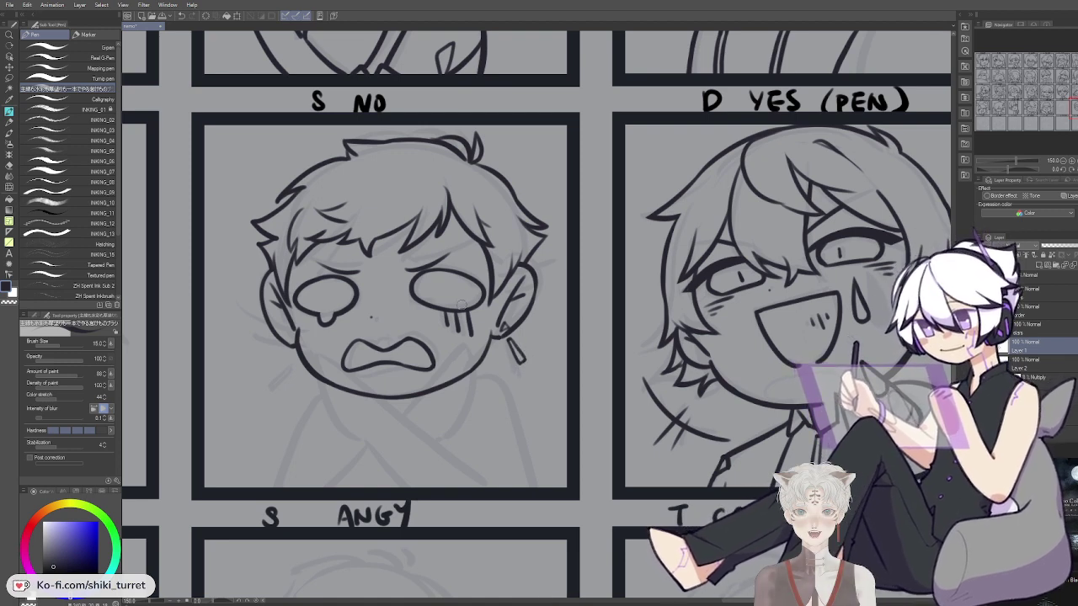
{"action": "key", "text": "ctrl+z"}
Ink the matching dangling earring below the left-hand ear of the "S NO" face
{"action": "left_click_drag", "start_coordinate": [290, 333], "coordinate": [289, 338]}
{"action": "key", "text": "ctrl+z"}
{"action": "mouse_move", "coordinate": [290, 350]}
{"action": "left_mouse_down"}
{"action": "mouse_move", "coordinate": [295, 379]}
{"action": "mouse_move", "coordinate": [438, 308]}
{"action": "left_mouse_up"}
Doodle a small bearded gnome face with a pointed hat in the lower left corner of the "S NO" panel
{"action": "mouse_move", "coordinate": [374, 416]}
{"action": "left_mouse_down"}
{"action": "mouse_move", "coordinate": [368, 384]}
{"action": "mouse_move", "coordinate": [373, 416]}
{"action": "mouse_move", "coordinate": [380, 363]}
{"action": "mouse_move", "coordinate": [412, 379]}
{"action": "left_mouse_up"}
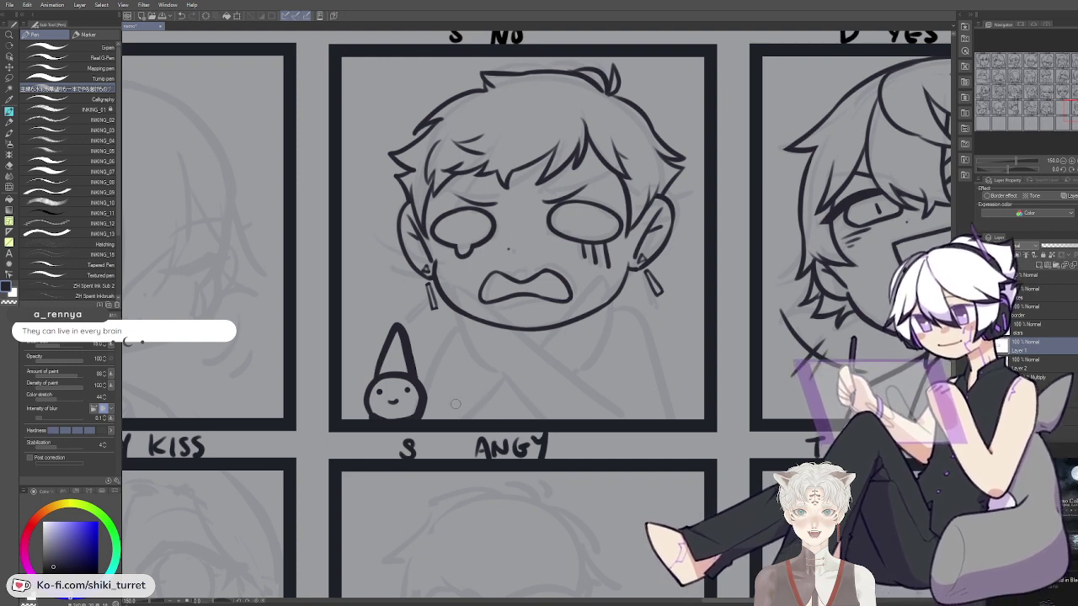
{"action": "mouse_move", "coordinate": [378, 400]}
{"action": "left_mouse_down"}
{"action": "mouse_move", "coordinate": [379, 418]}
{"action": "mouse_move", "coordinate": [411, 417]}
{"action": "mouse_move", "coordinate": [395, 402]}
{"action": "left_mouse_up"}
{"action": "key", "text": "c"}
{"action": "key", "text": "ctrl+z"}
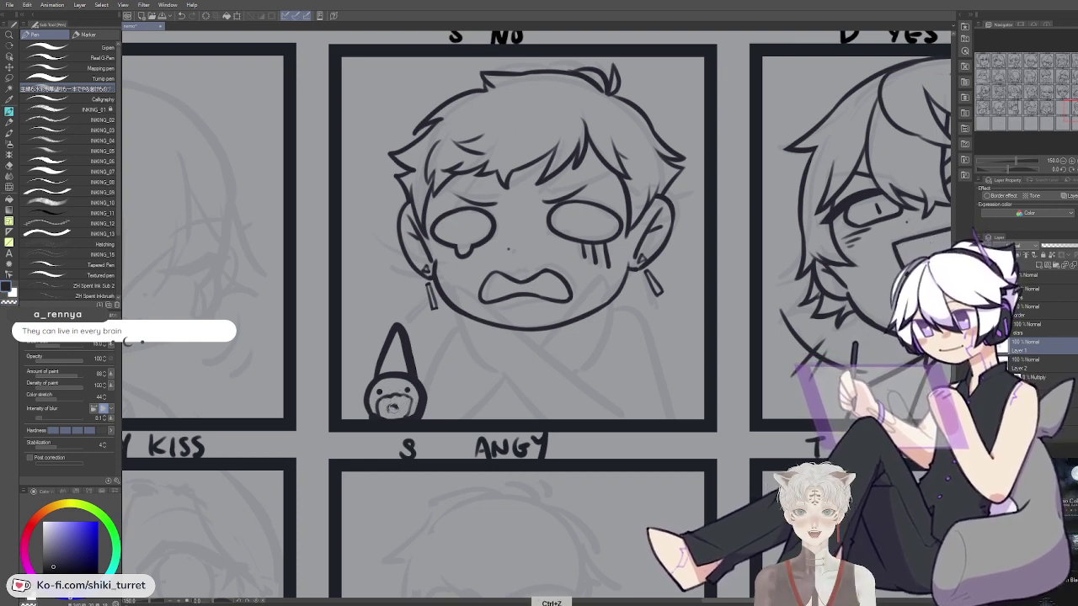
{"action": "key", "text": "c"}
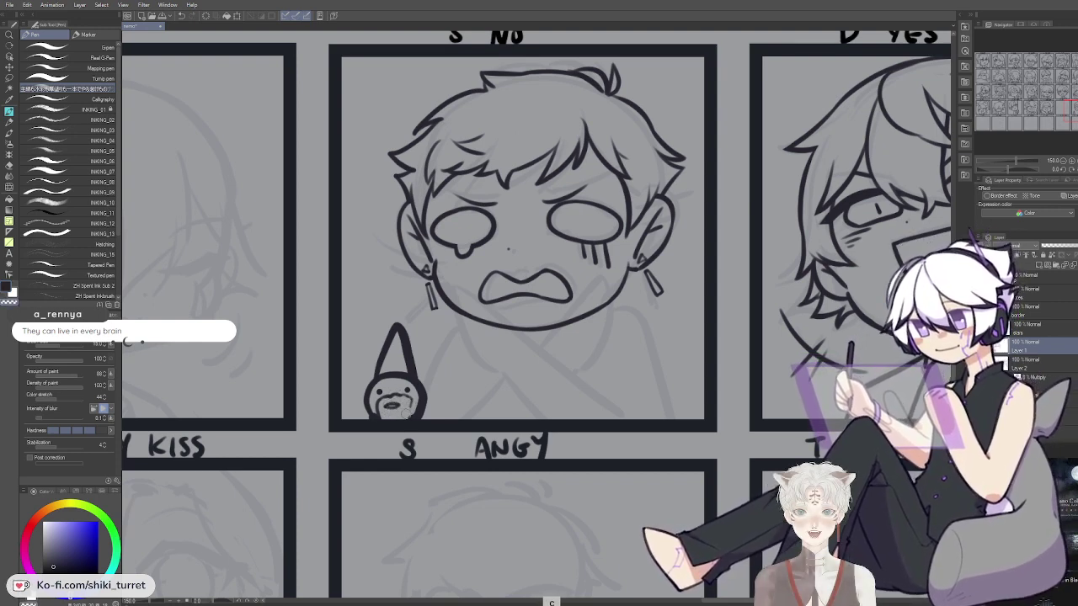
{"action": "key", "text": "c"}
{"action": "left_click_drag", "start_coordinate": [411, 398], "coordinate": [406, 418]}
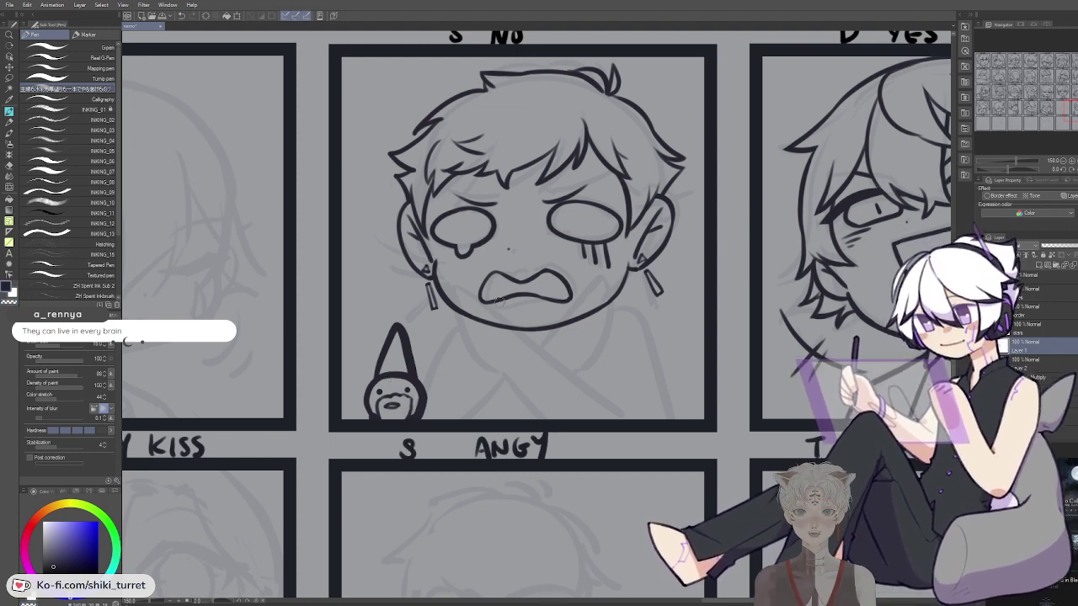
Select the gnome doodle in the corner of the "S NO" panel, remove it and clear the selection
{"action": "key", "text": "m"}
{"action": "mouse_move", "coordinate": [368, 371]}
{"action": "left_mouse_down"}
{"action": "mouse_move", "coordinate": [373, 328]}
{"action": "mouse_move", "coordinate": [405, 308]}
{"action": "left_mouse_up"}
{"action": "left_click_drag", "start_coordinate": [434, 423], "coordinate": [365, 379]}
{"action": "left_click", "coordinate": [27, 5]}
{"action": "left_click", "coordinate": [49, 83]}
{"action": "left_click", "coordinate": [509, 368]}
{"action": "key", "text": "p"}
{"action": "left_click_drag", "start_coordinate": [643, 303], "coordinate": [619, 316]}
{"action": "key", "text": "m"}
{"action": "key", "text": "ctrl+d"}
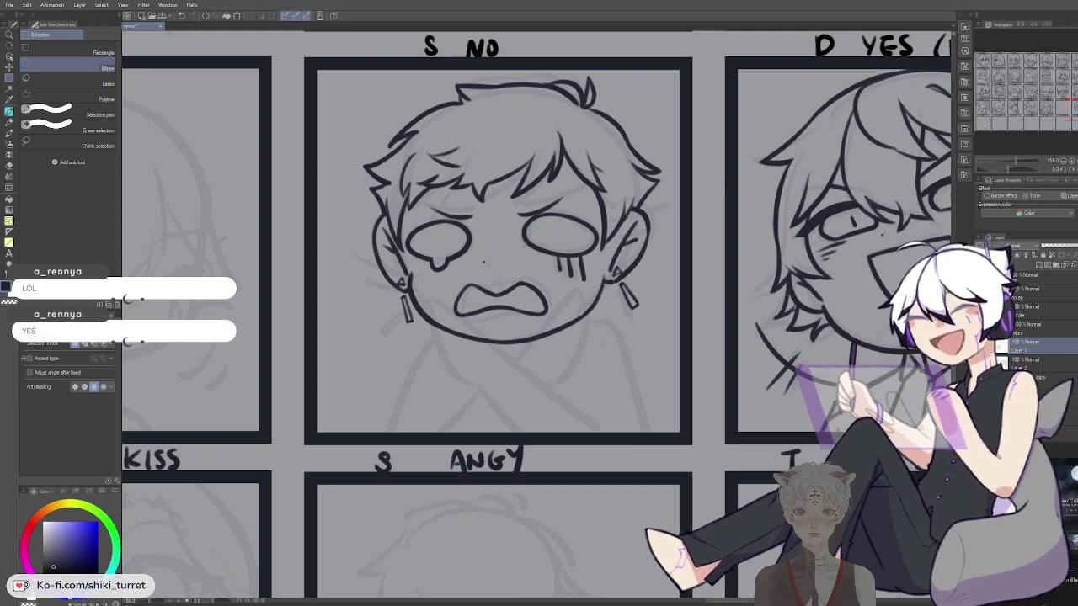
Ink feathery tufts of short curved strokes fanning outward from both ears of the "S NO" face, retrying the strokes
{"action": "key", "text": "m"}
{"action": "key", "text": "m"}
{"action": "key", "text": "m"}
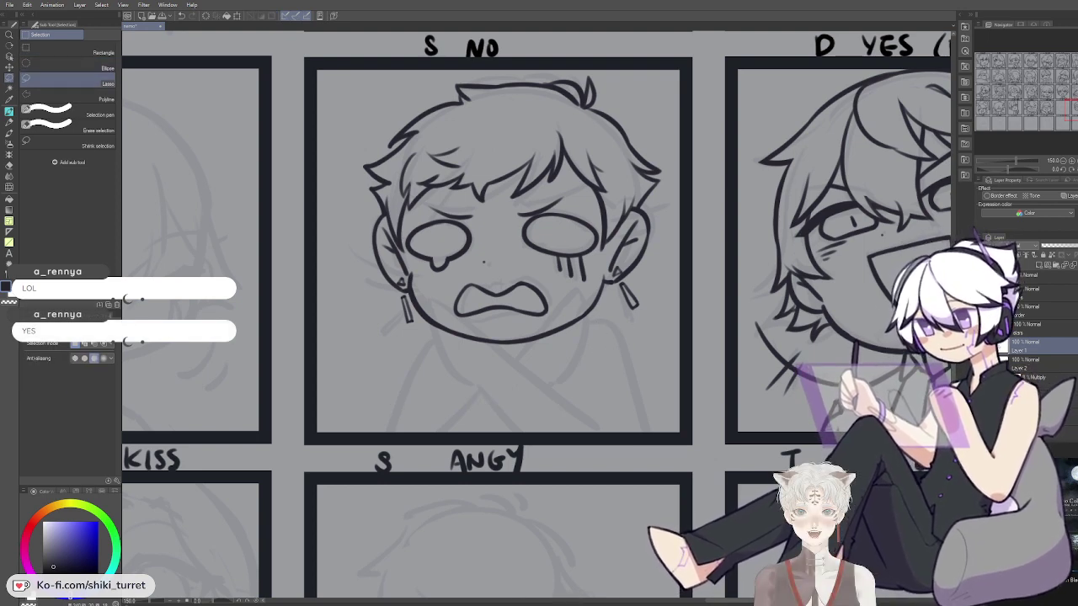
{"action": "key", "text": "p"}
{"action": "left_click_drag", "start_coordinate": [588, 402], "coordinate": [585, 411]}
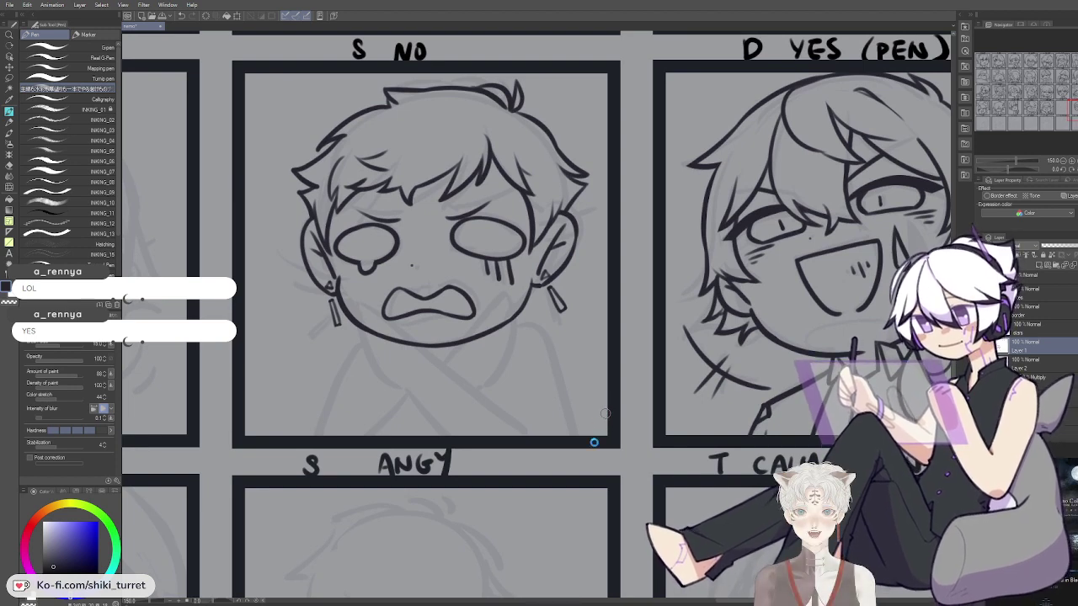
{"action": "scroll", "coordinate": [588, 409], "scroll_direction": "up", "scroll_amount": 1}
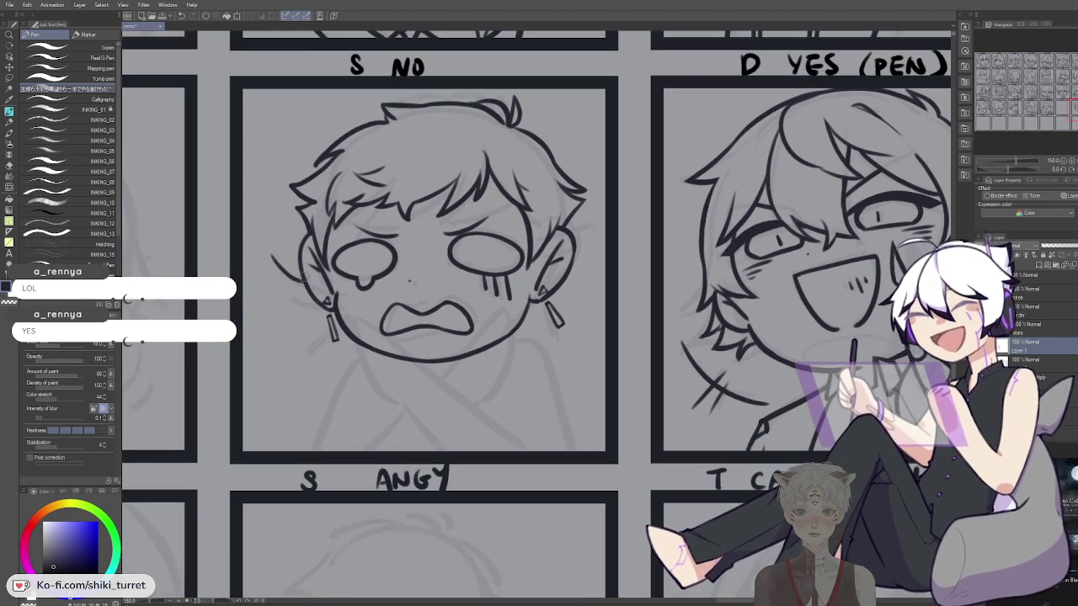
{"action": "key", "text": "ctrl+z"}
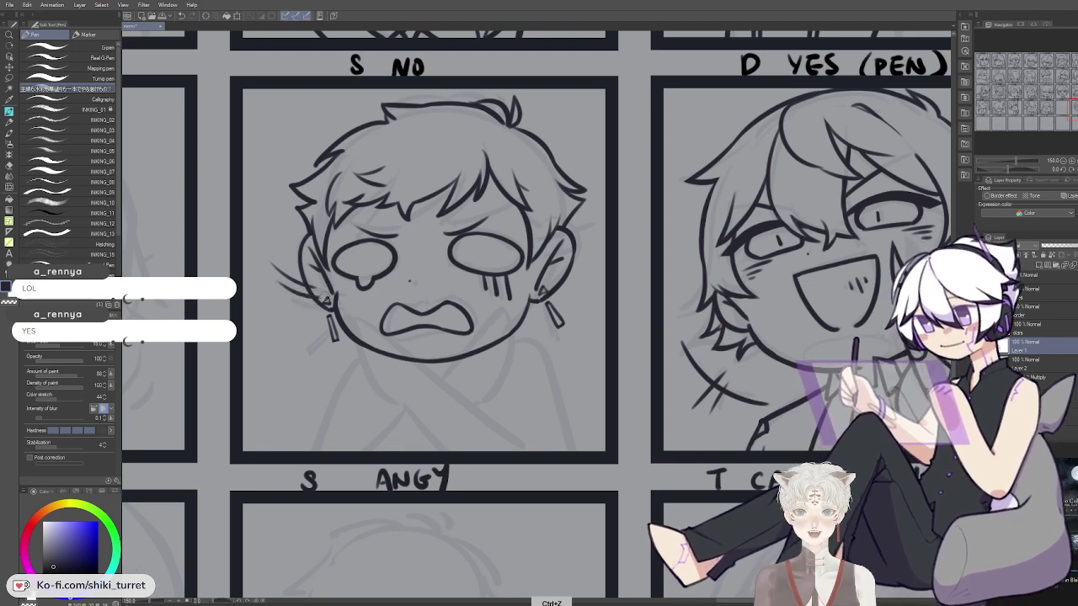
{"action": "key", "text": "ctrl+z"}
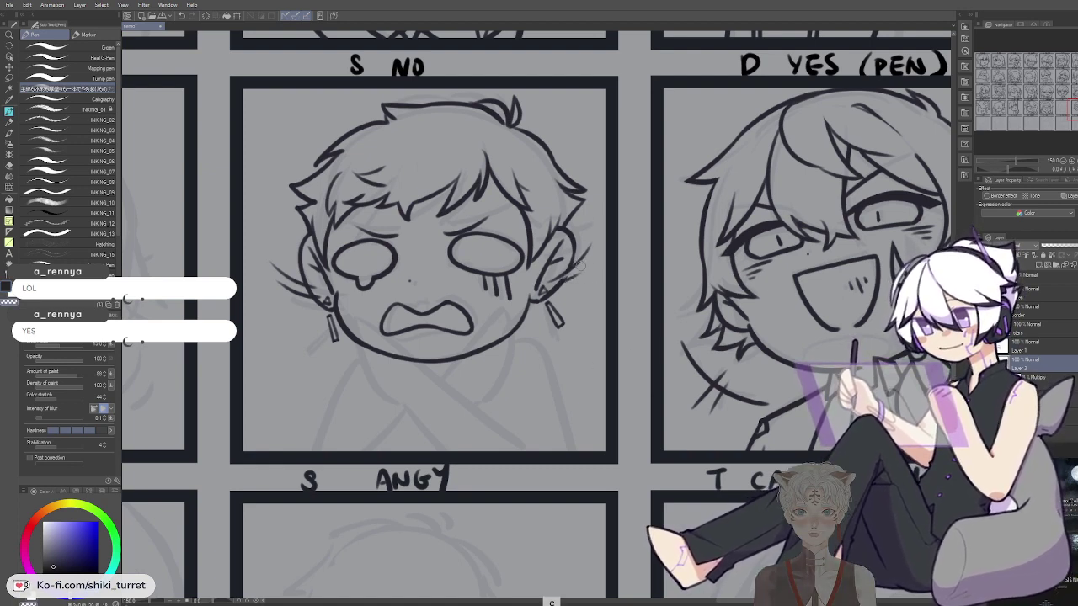
{"action": "key", "text": "ctrl+z"}
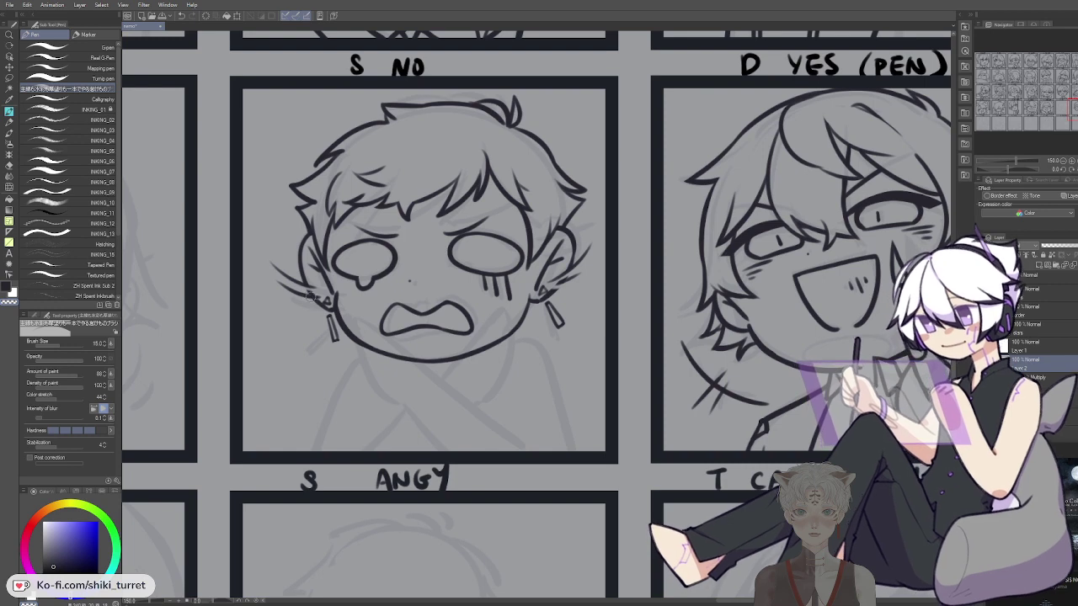
Retouch the ear lines around the feathery tufts on Layer 2, alternating between ink and transparent colour and retrying the strokes
{"action": "key", "text": "space"}
{"action": "left_click_drag", "start_coordinate": [683, 445], "coordinate": [688, 438]}
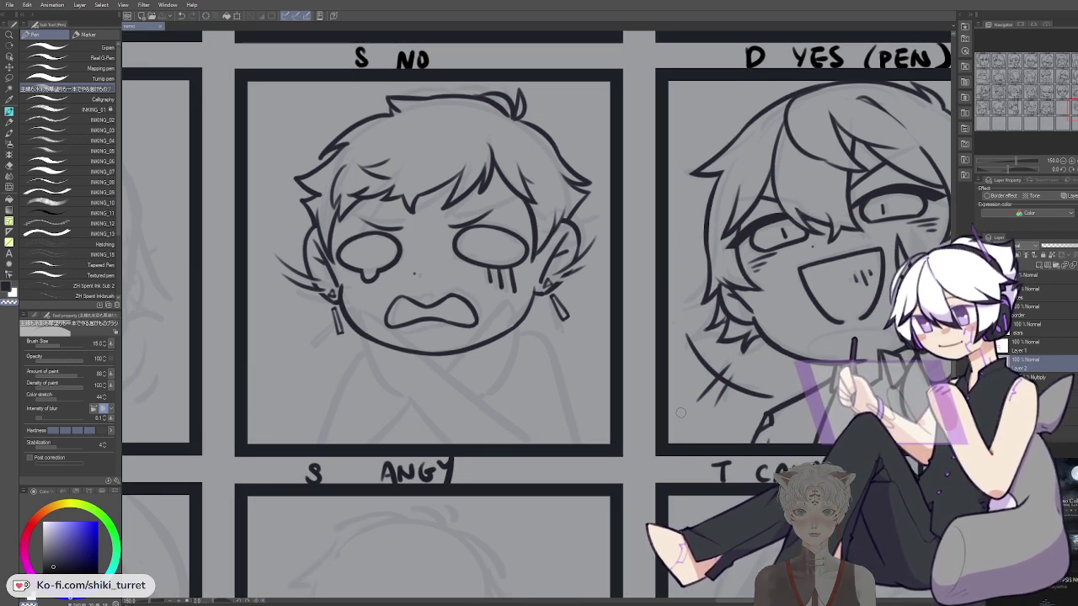
{"action": "key", "text": "c"}
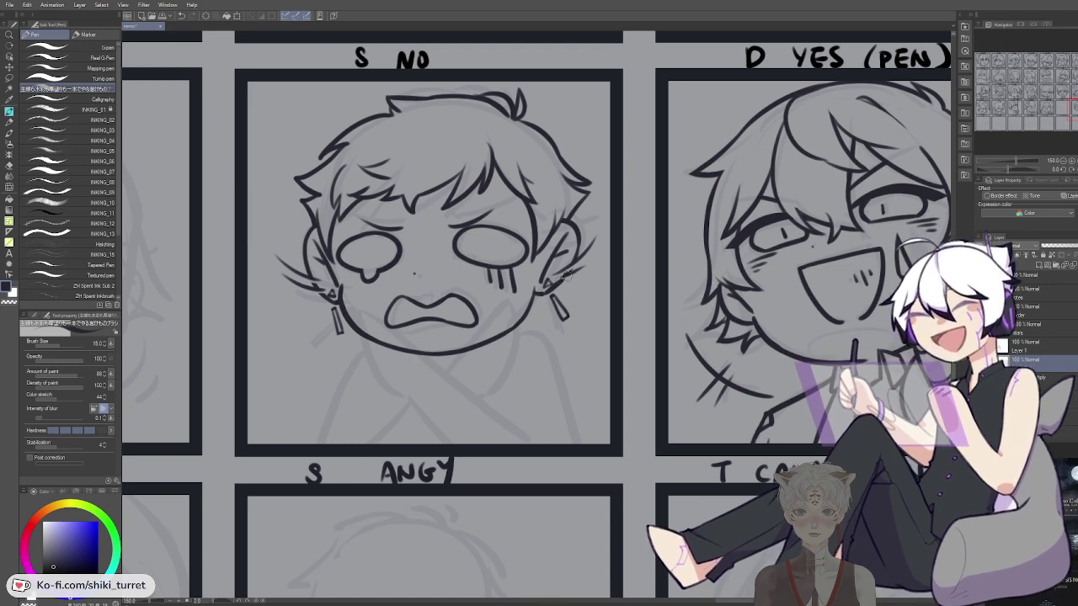
{"action": "key", "text": "ctrl+z"}
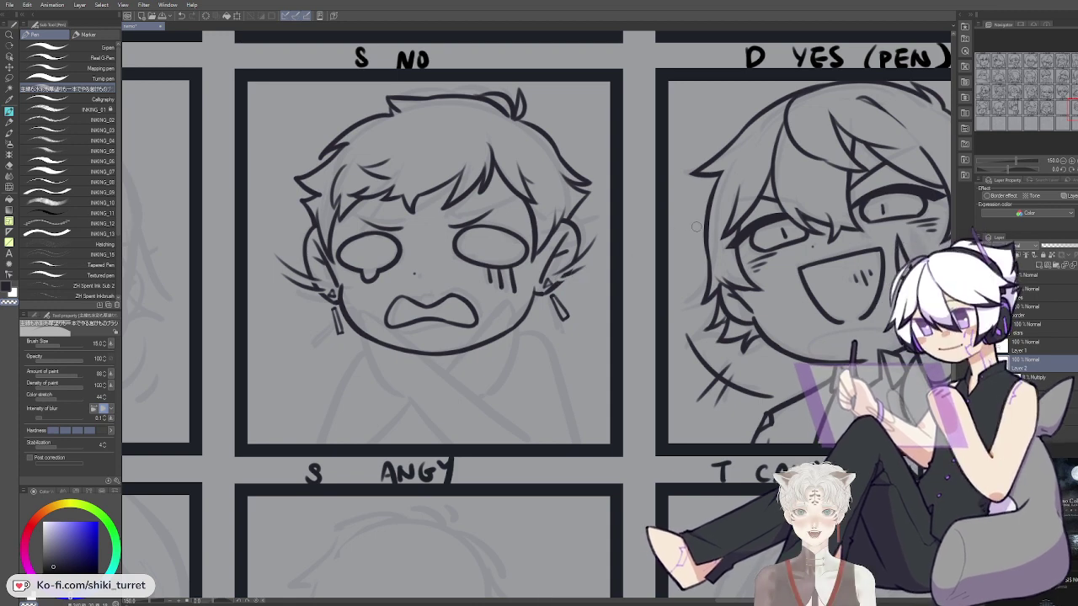
{"action": "key", "text": "c"}
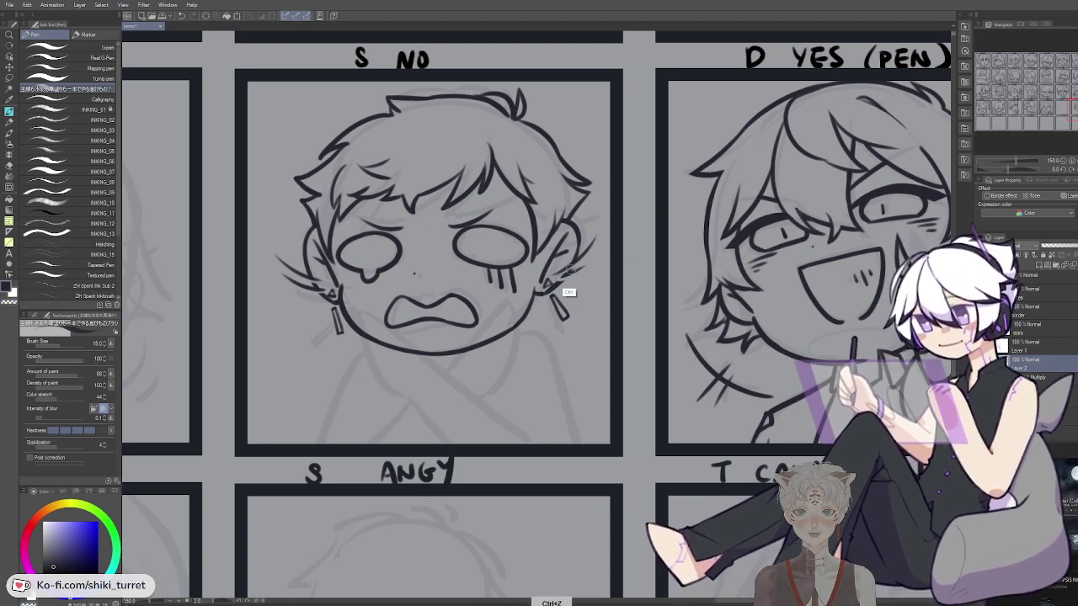
{"action": "key", "text": "ctrl+z"}
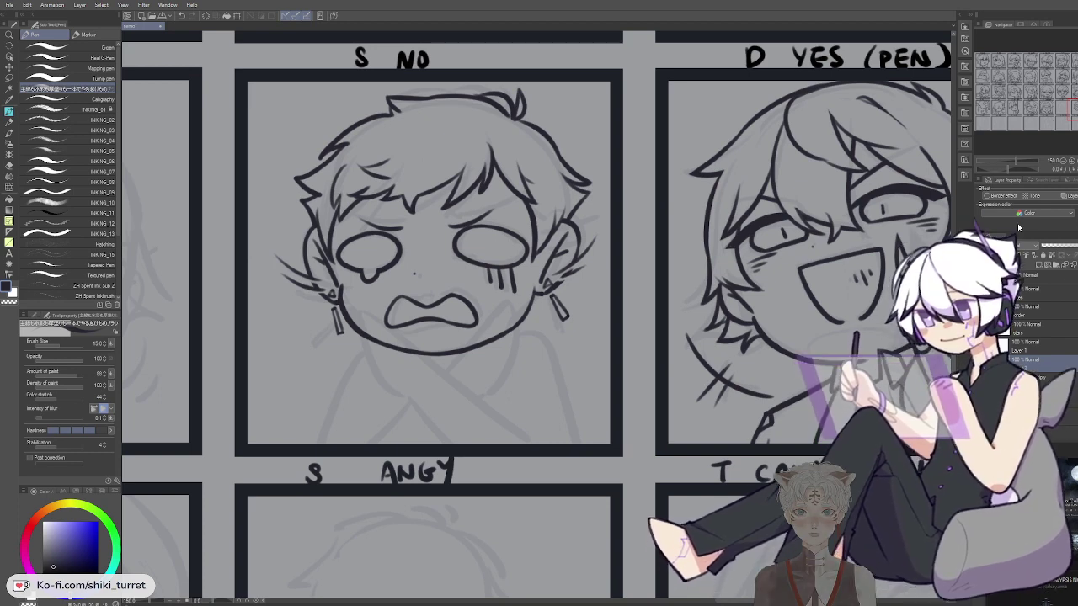
{"action": "key", "text": "space"}
{"action": "left_click_drag", "start_coordinate": [684, 360], "coordinate": [681, 362]}
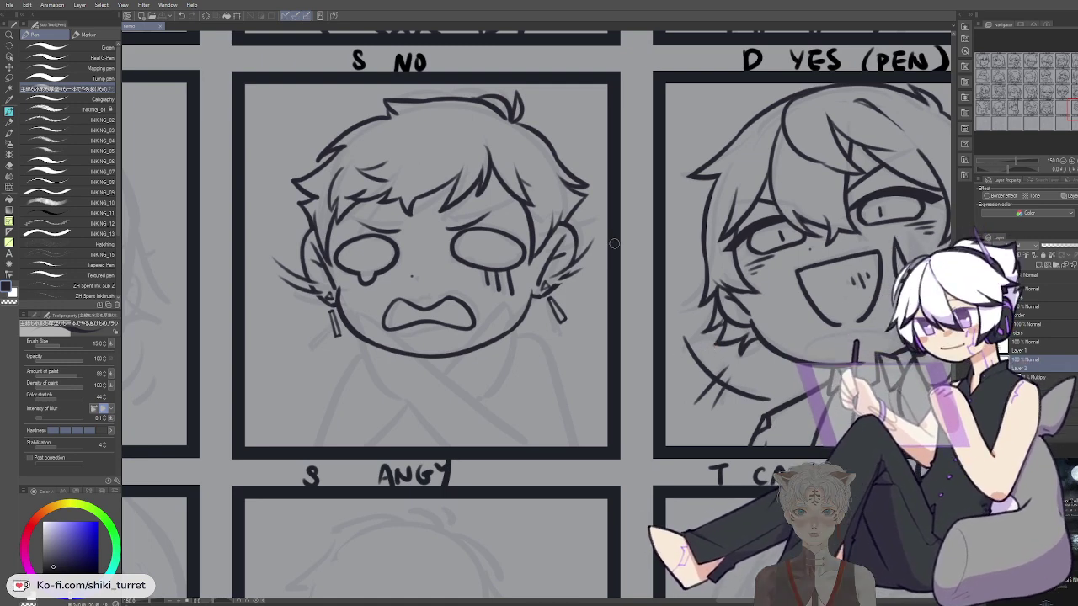
Try to ink a short strand inside the hair below the upper left notch of the hairline on Layer 1
{"action": "left_click", "coordinate": [1025, 344]}
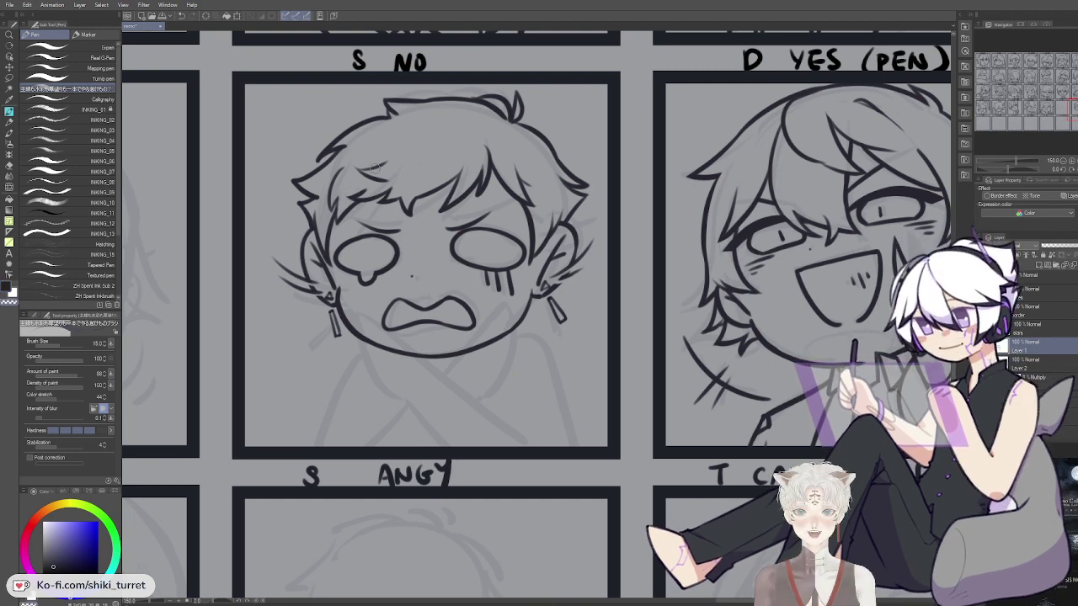
{"action": "left_click_drag", "start_coordinate": [616, 255], "coordinate": [603, 234]}
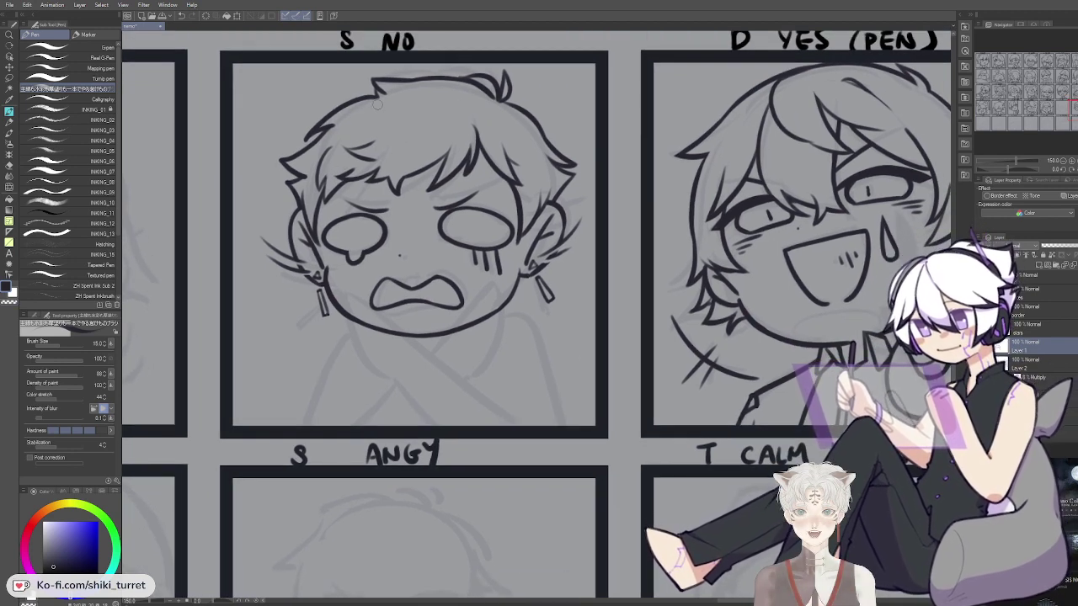
{"action": "key", "text": "ctrl+z"}
{"action": "left_click_drag", "start_coordinate": [378, 106], "coordinate": [372, 117]}
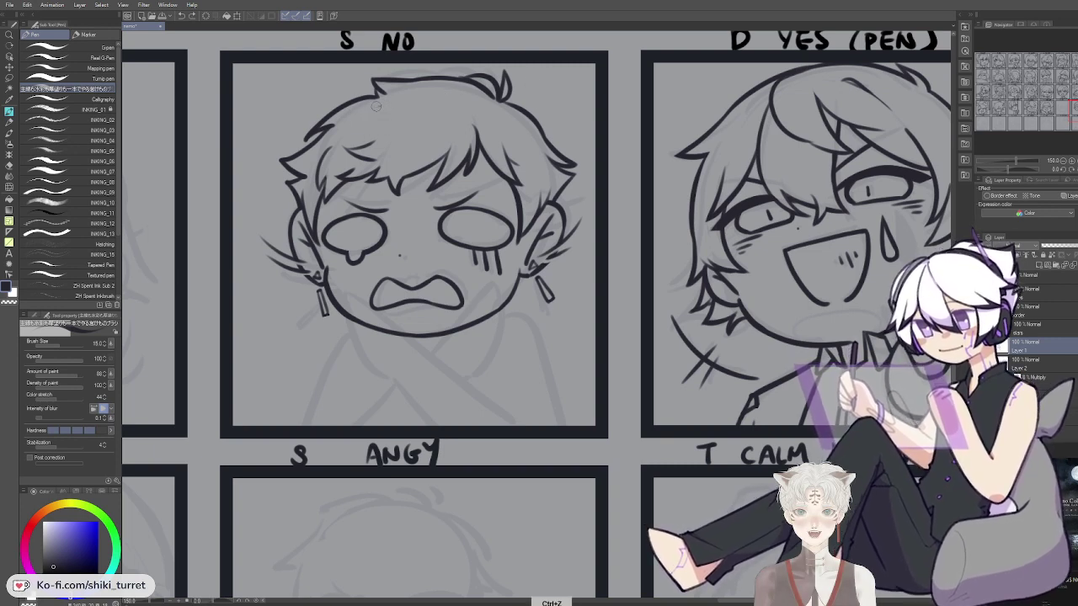
{"action": "left_click_drag", "start_coordinate": [381, 107], "coordinate": [349, 137]}
{"action": "key", "text": "ctrl+z"}
{"action": "left_click_drag", "start_coordinate": [573, 389], "coordinate": [563, 394]}
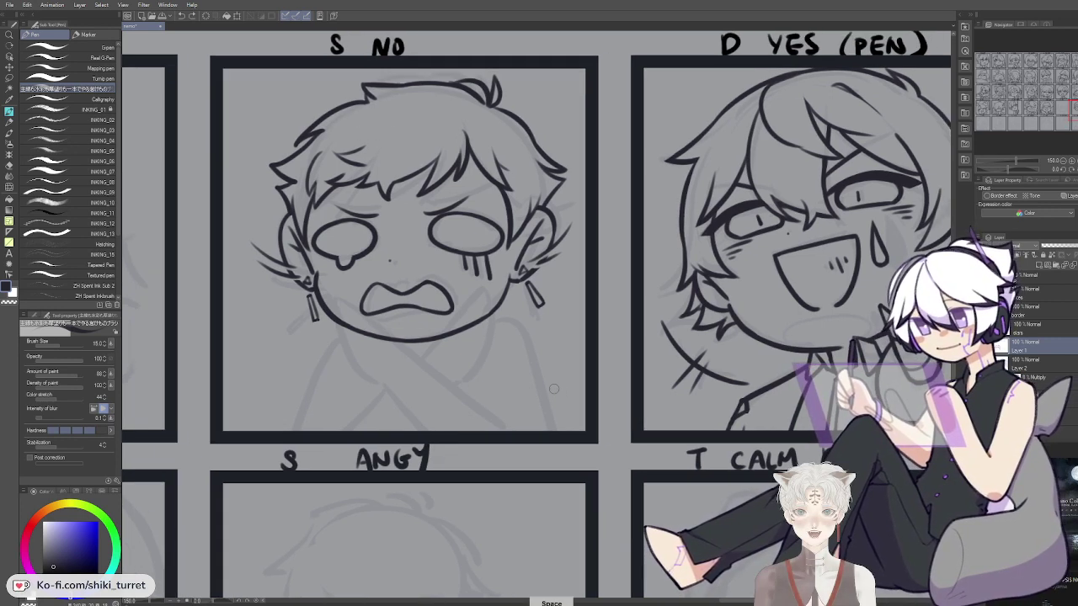
Erase the stray line end at the upper left notch of the hair with transparent colour and switch back to ink
{"action": "key", "text": "c"}
{"action": "left_click_drag", "start_coordinate": [371, 102], "coordinate": [378, 101]}
{"action": "key", "text": "c"}
{"action": "left_click_drag", "start_coordinate": [534, 553], "coordinate": [520, 496]}
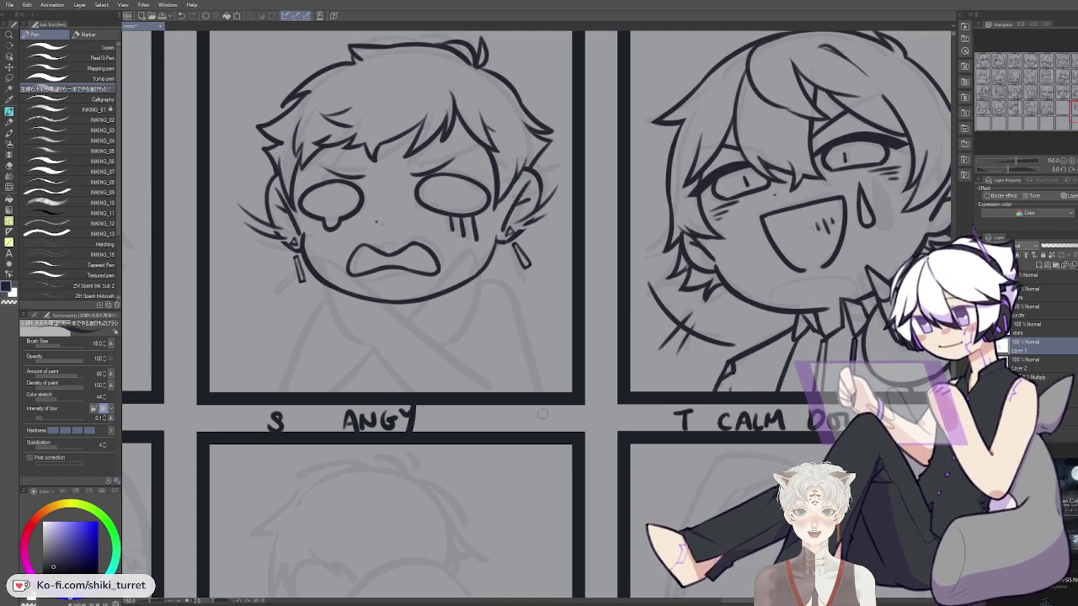
Step back through the last eight edits and restore them to compare the drawing before and after
{"action": "key", "text": "ctrl+z"}
{"action": "key", "text": "ctrl+z"}
{"action": "key", "text": "ctrl+z"}
{"action": "key", "text": "ctrl+z"}
{"action": "key", "text": "ctrl+z"}
{"action": "key", "text": "ctrl+z"}
{"action": "key", "text": "ctrl+z"}
{"action": "key", "text": "ctrl+z"}
{"action": "key", "text": "ctrl+y"}
{"action": "key", "text": "ctrl+y"}
{"action": "key", "text": "ctrl+y"}
{"action": "key", "text": "ctrl+y"}
{"action": "key", "text": "ctrl+y"}
{"action": "key", "text": "ctrl+y"}
{"action": "key", "text": "ctrl+y"}
{"action": "key", "text": "ctrl+y"}
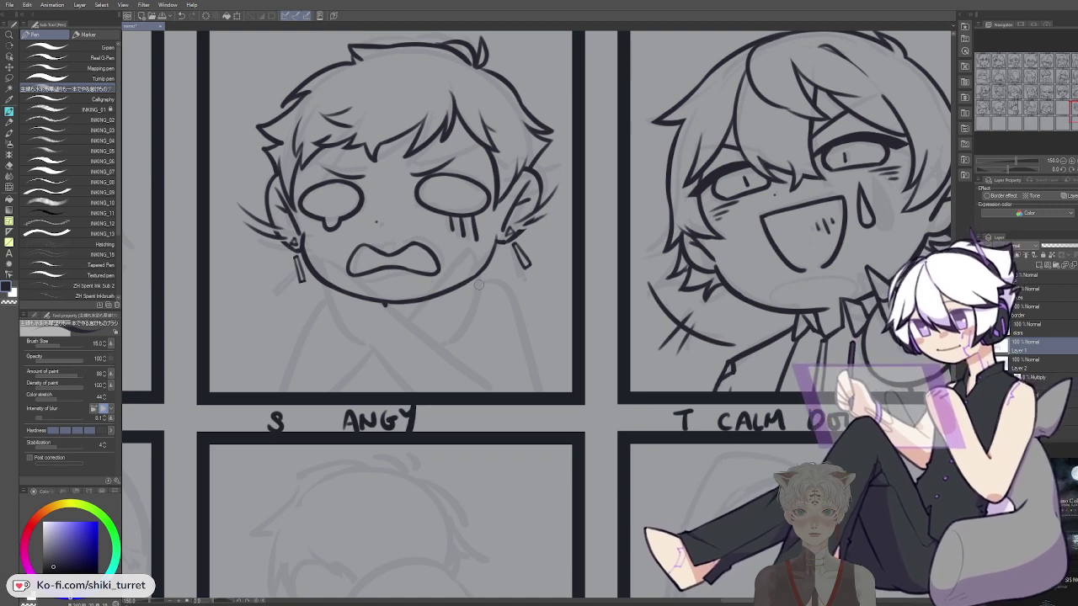
Ink the left shoulder and sleeve line from below the jaw down to the lower panel border, retrying the stroke
{"action": "key", "text": "ctrl+z"}
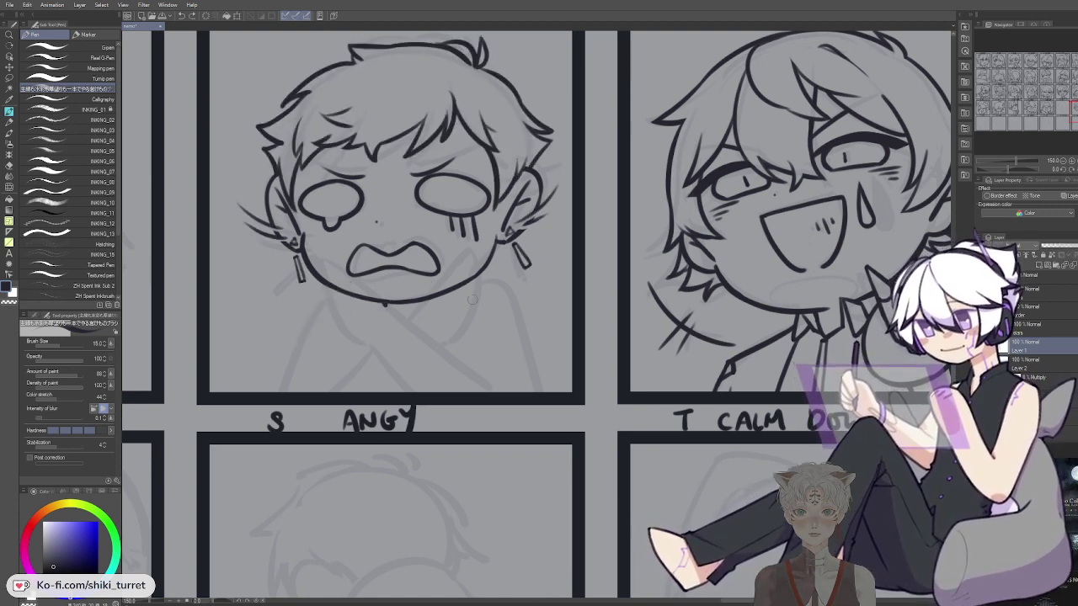
{"action": "left_click_drag", "start_coordinate": [335, 288], "coordinate": [272, 389]}
{"action": "key", "text": "ctrl+z"}
{"action": "key", "text": "ctrl+z"}
{"action": "mouse_move", "coordinate": [339, 291]}
{"action": "left_mouse_down"}
{"action": "mouse_move", "coordinate": [317, 293]}
{"action": "mouse_move", "coordinate": [263, 395]}
{"action": "left_mouse_up"}
{"action": "key", "text": "ctrl+z"}
{"action": "key", "text": "ctrl+z"}
{"action": "key", "text": "ctrl+y"}
{"action": "key", "text": "ctrl+z"}
{"action": "left_click_drag", "start_coordinate": [315, 297], "coordinate": [272, 392]}
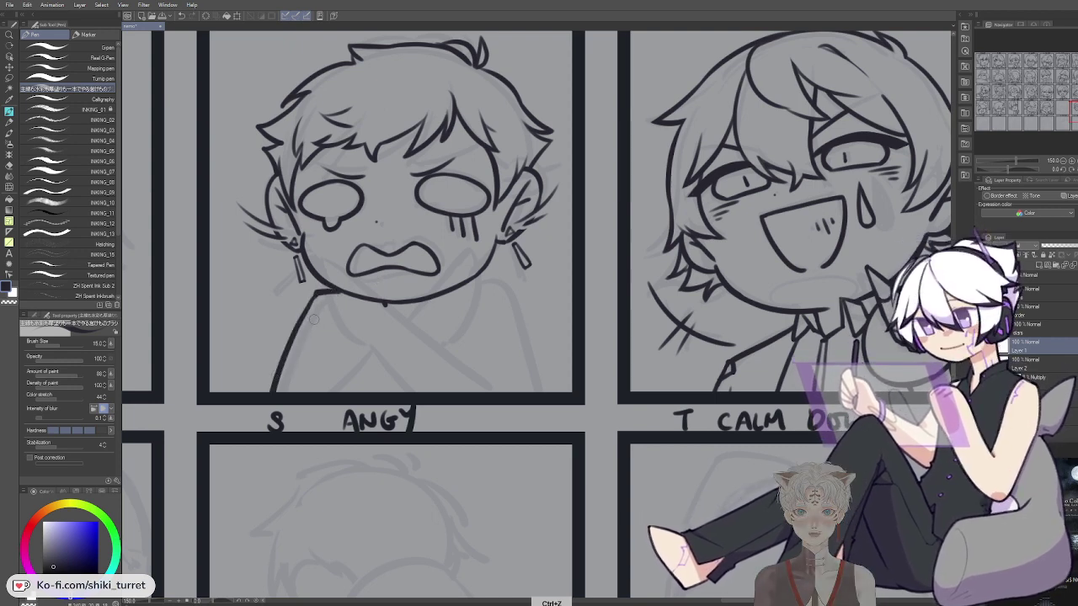
Ink the right shoulder and sleeve line from below the jaw down to the lower panel border, retrying the stroke
{"action": "key", "text": "space"}
{"action": "left_click_drag", "start_coordinate": [537, 245], "coordinate": [472, 255]}
{"action": "key", "text": "ctrl+z"}
{"action": "mouse_move", "coordinate": [399, 295]}
{"action": "left_mouse_down"}
{"action": "mouse_move", "coordinate": [449, 301]}
{"action": "mouse_move", "coordinate": [391, 298]}
{"action": "mouse_move", "coordinate": [428, 299]}
{"action": "mouse_move", "coordinate": [456, 395]}
{"action": "left_mouse_up"}
{"action": "key", "text": "ctrl+z"}
{"action": "key", "text": "ctrl+z"}
{"action": "key", "text": "ctrl+z"}
{"action": "left_click_drag", "start_coordinate": [423, 296], "coordinate": [462, 400]}
{"action": "key", "text": "ctrl+z"}
{"action": "key", "text": "ctrl+z"}
{"action": "key", "text": "ctrl+z"}
{"action": "left_click_drag", "start_coordinate": [424, 294], "coordinate": [461, 404]}
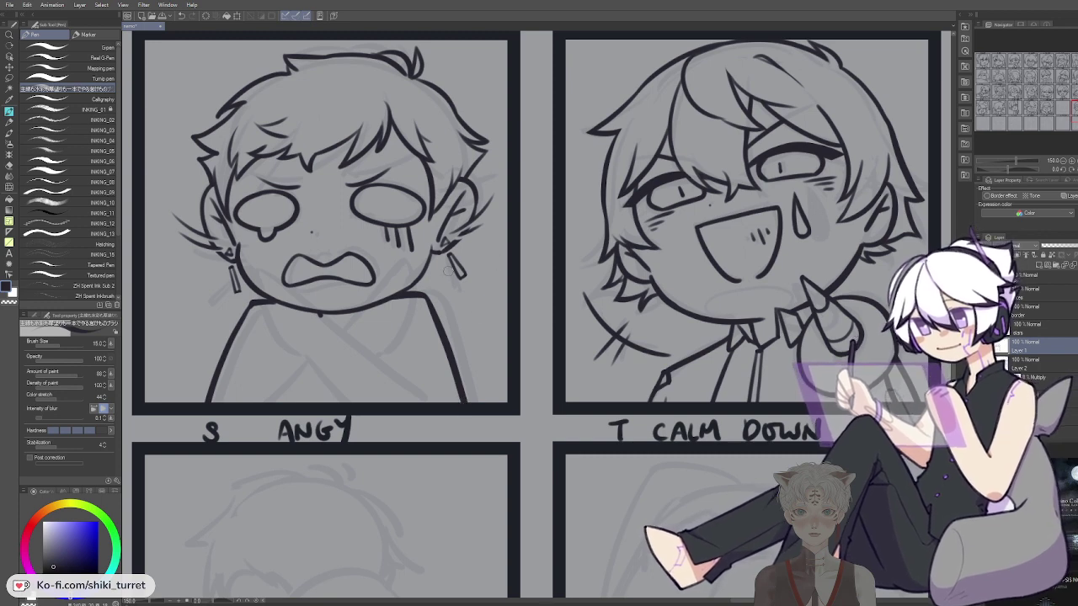
Ink the two sides of the V-shaped collar under the chin, retrying the strokes
{"action": "left_click_drag", "start_coordinate": [352, 305], "coordinate": [395, 294]}
{"action": "key", "text": "ctrl+z"}
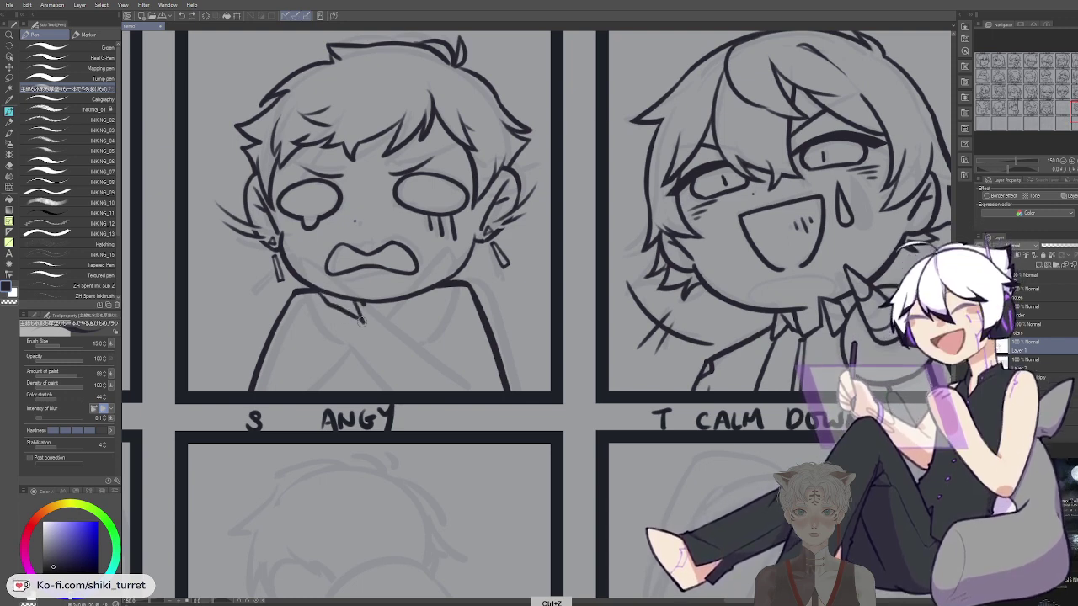
{"action": "key", "text": "ctrl+z"}
{"action": "mouse_move", "coordinate": [318, 290]}
{"action": "left_mouse_down"}
{"action": "mouse_move", "coordinate": [359, 321]}
{"action": "mouse_move", "coordinate": [386, 321]}
{"action": "mouse_move", "coordinate": [432, 291]}
{"action": "left_mouse_up"}
{"action": "key", "text": "ctrl+z"}
{"action": "key", "text": "ctrl+z"}
{"action": "left_click_drag", "start_coordinate": [389, 321], "coordinate": [434, 290]}
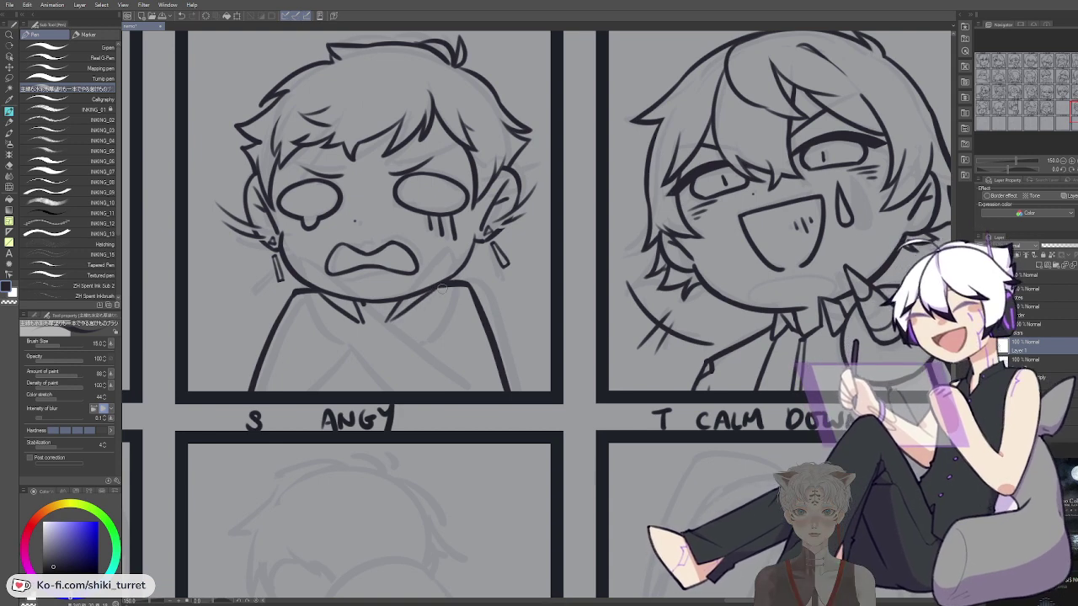
Ink the shirt's front opening as two vertical lines from the collar down to the lower panel border
{"action": "key", "text": "ctrl+z"}
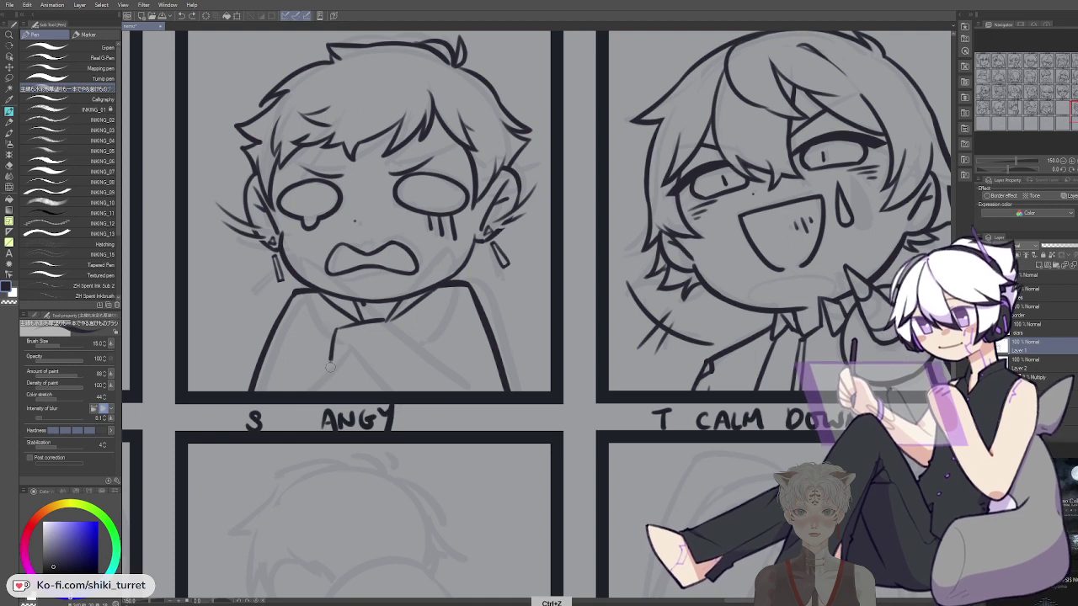
{"action": "key", "text": "ctrl+z"}
{"action": "left_click_drag", "start_coordinate": [335, 330], "coordinate": [334, 393]}
{"action": "key", "text": "ctrl+z"}
{"action": "left_click_drag", "start_coordinate": [336, 330], "coordinate": [340, 389]}
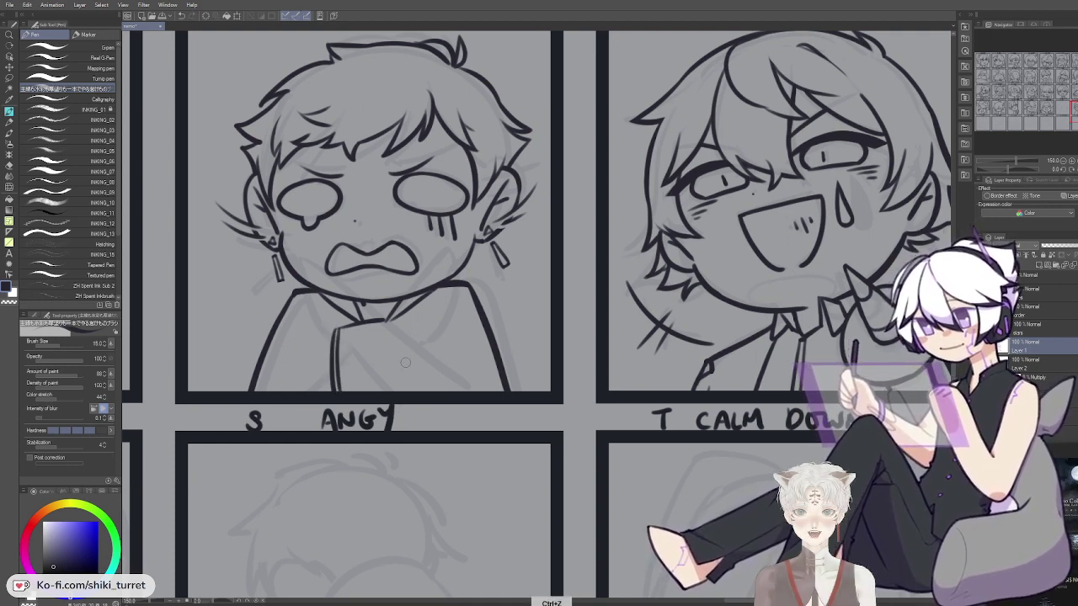
{"action": "key", "text": "ctrl+z"}
Ink the short line beside the shirt opening and the inner sleeve lines on both sides of the torso
{"action": "mouse_move", "coordinate": [411, 362]}
{"action": "left_mouse_down"}
{"action": "mouse_move", "coordinate": [409, 381]}
{"action": "mouse_move", "coordinate": [419, 362]}
{"action": "left_mouse_up"}
{"action": "key", "text": "ctrl+z"}
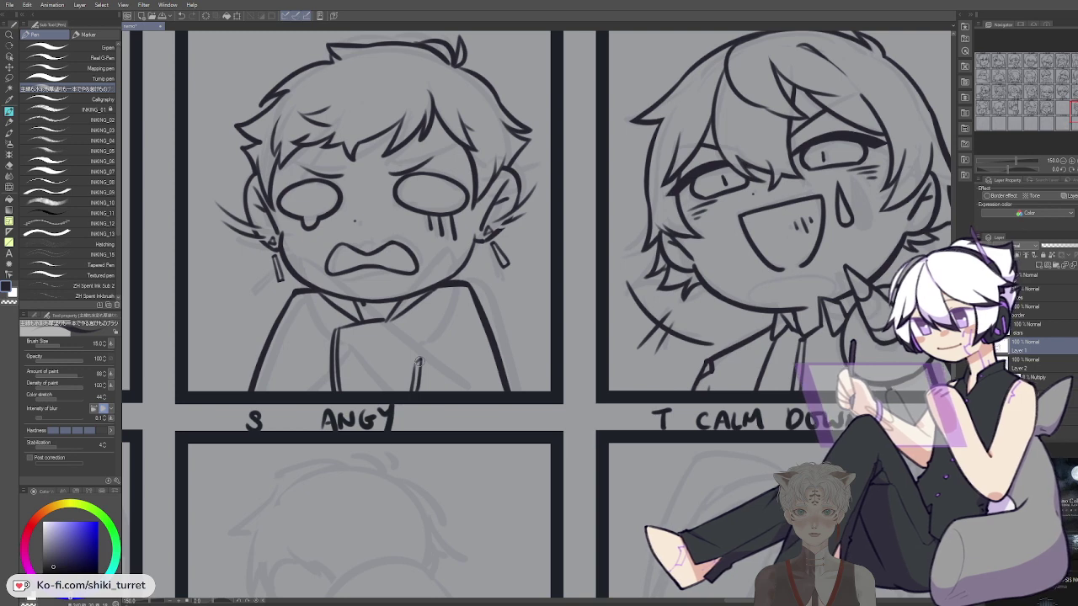
{"action": "key", "text": "ctrl+z"}
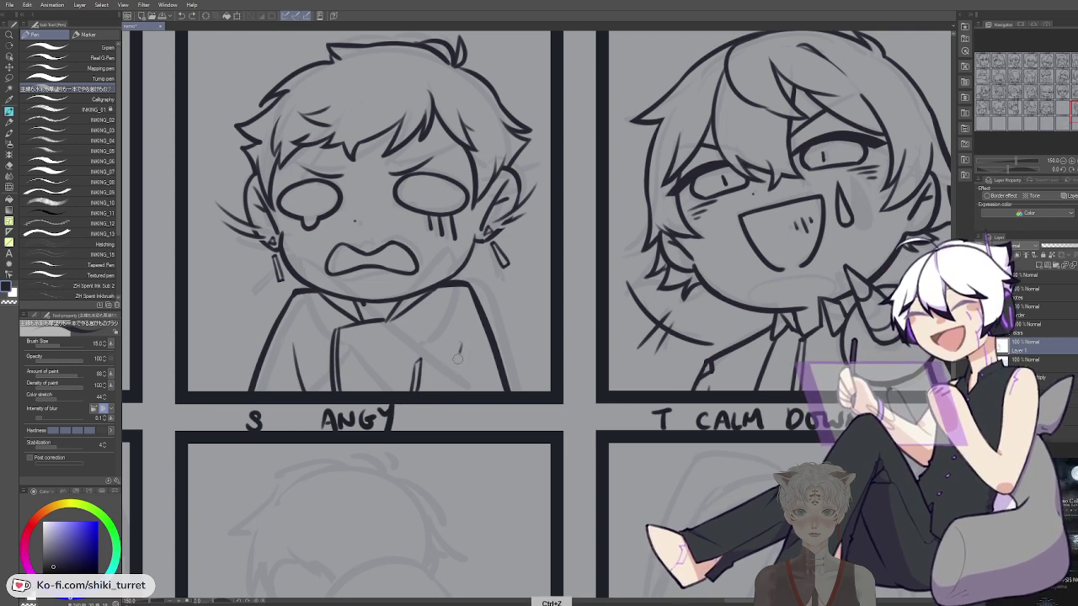
{"action": "key", "text": "c"}
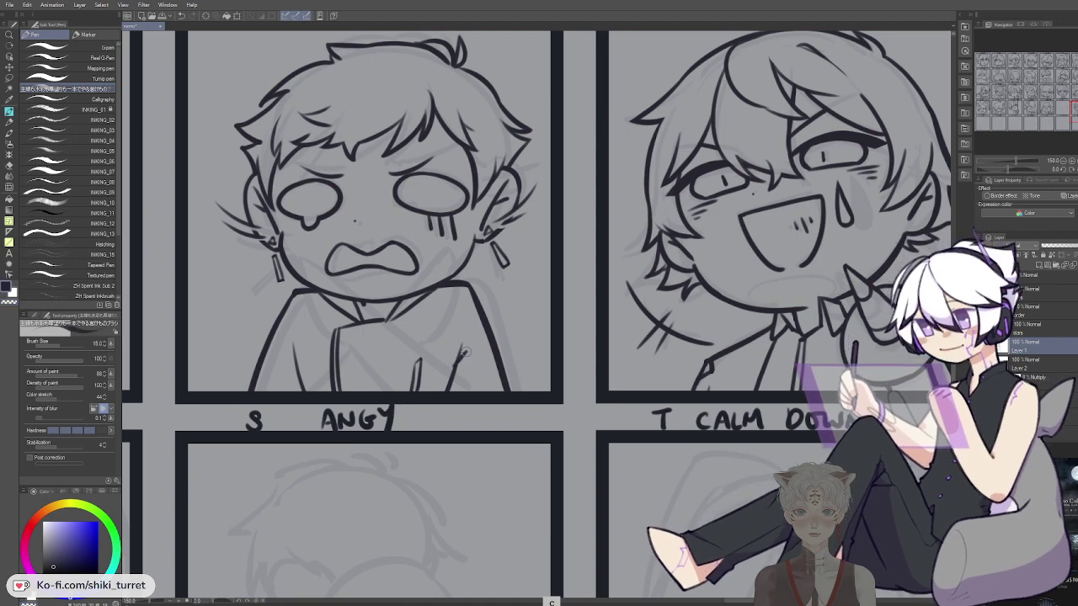
{"action": "key", "text": "ctrl+z"}
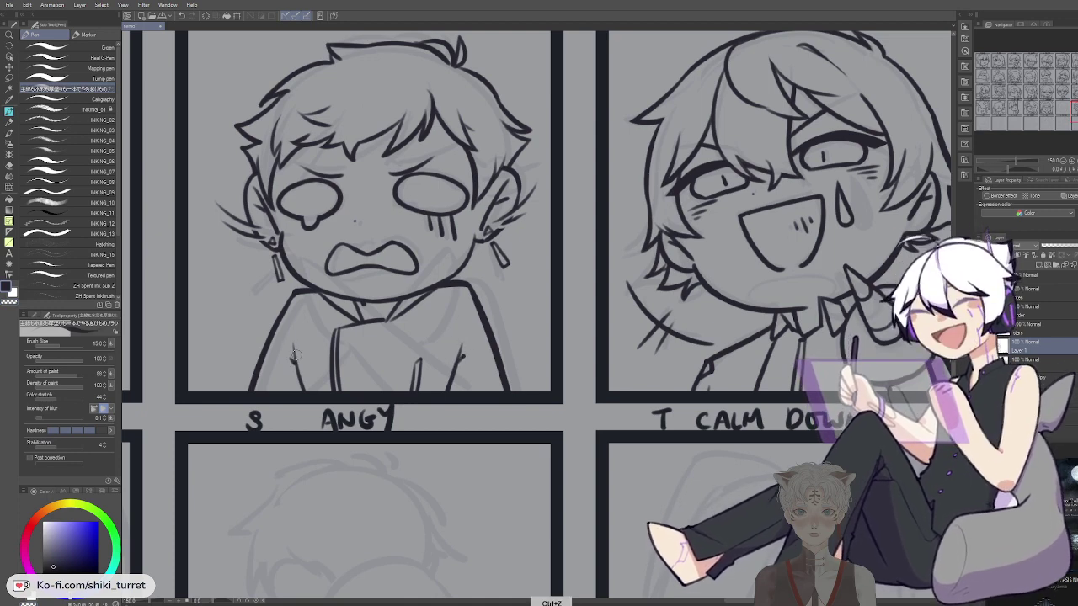
Review the inked panel, hiding and showing Layer 1 to check the line art
{"action": "key", "text": "space"}
{"action": "left_click_drag", "start_coordinate": [328, 343], "coordinate": [349, 352]}
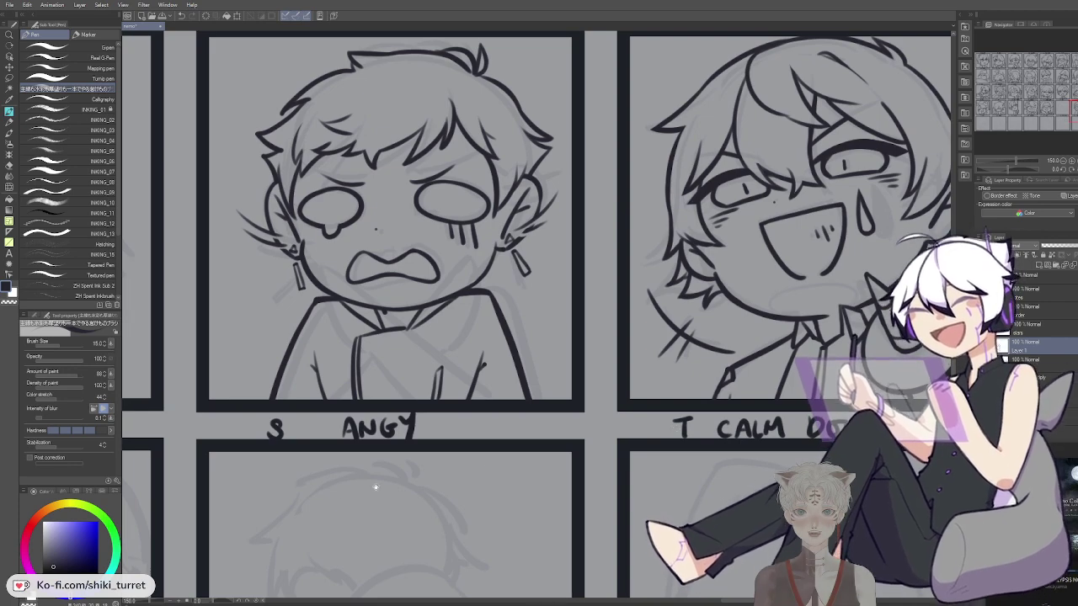
{"action": "left_click_drag", "start_coordinate": [620, 400], "coordinate": [597, 426]}
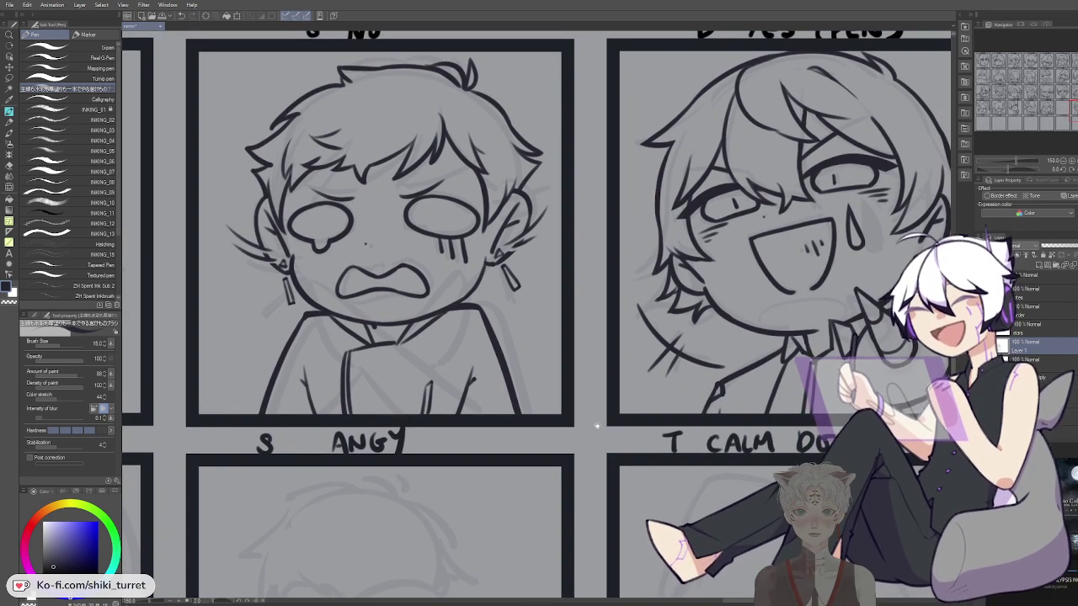
{"action": "left_click_drag", "start_coordinate": [577, 478], "coordinate": [549, 439]}
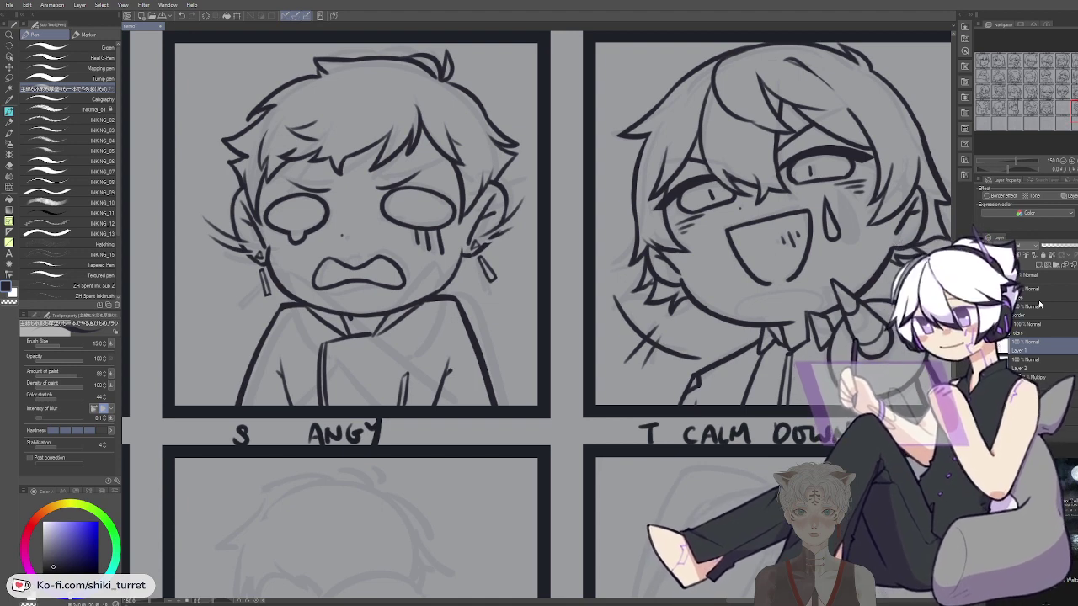
{"action": "left_click_drag", "start_coordinate": [694, 412], "coordinate": [705, 432]}
{"action": "left_click", "coordinate": [982, 347]}
{"action": "left_click", "coordinate": [982, 346]}
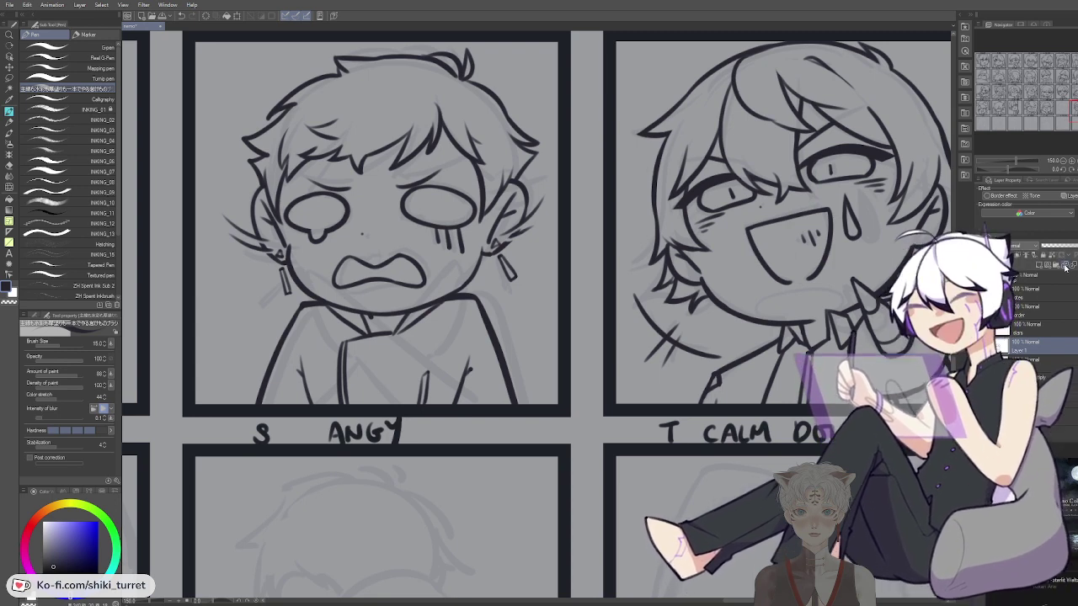
Ink the pointed left collar flap from the jaw down to the chest, with its upper edge running to the centre of the neck
{"action": "left_click_drag", "start_coordinate": [520, 347], "coordinate": [484, 342]}
{"action": "key", "text": "ctrl+z"}
{"action": "mouse_move", "coordinate": [274, 271]}
{"action": "left_mouse_down"}
{"action": "mouse_move", "coordinate": [316, 350]}
{"action": "mouse_move", "coordinate": [299, 347]}
{"action": "left_mouse_up"}
{"action": "key", "text": "ctrl+z"}
{"action": "key", "text": "ctrl+z"}
{"action": "key", "text": "ctrl+z"}
{"action": "mouse_move", "coordinate": [270, 271]}
{"action": "left_mouse_down"}
{"action": "mouse_move", "coordinate": [301, 350]}
{"action": "mouse_move", "coordinate": [323, 350]}
{"action": "left_mouse_up"}
{"action": "key", "text": "ctrl+z"}
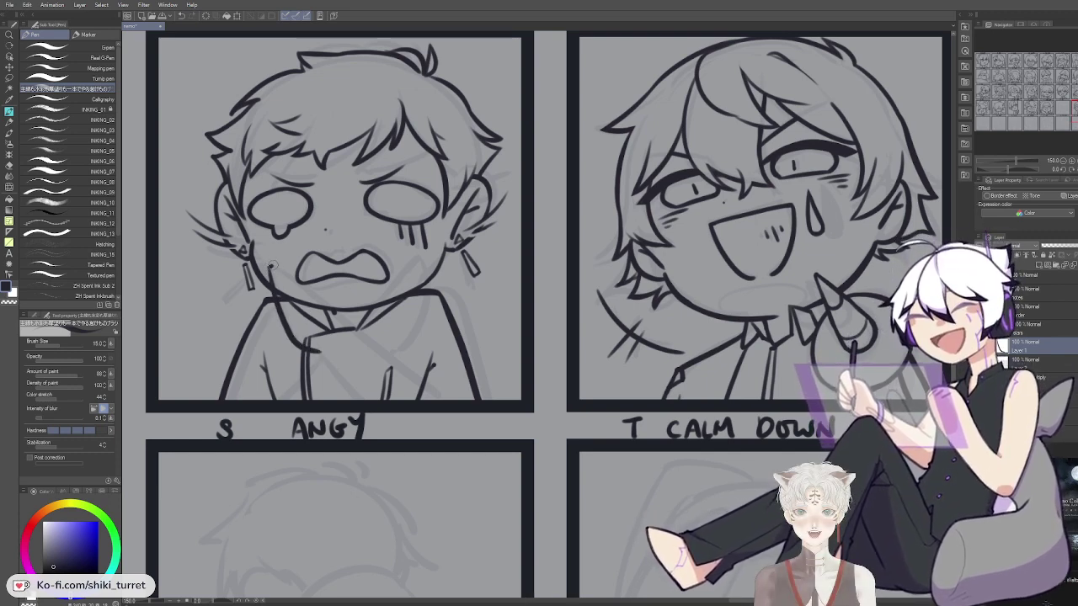
{"action": "key", "text": "ctrl+z"}
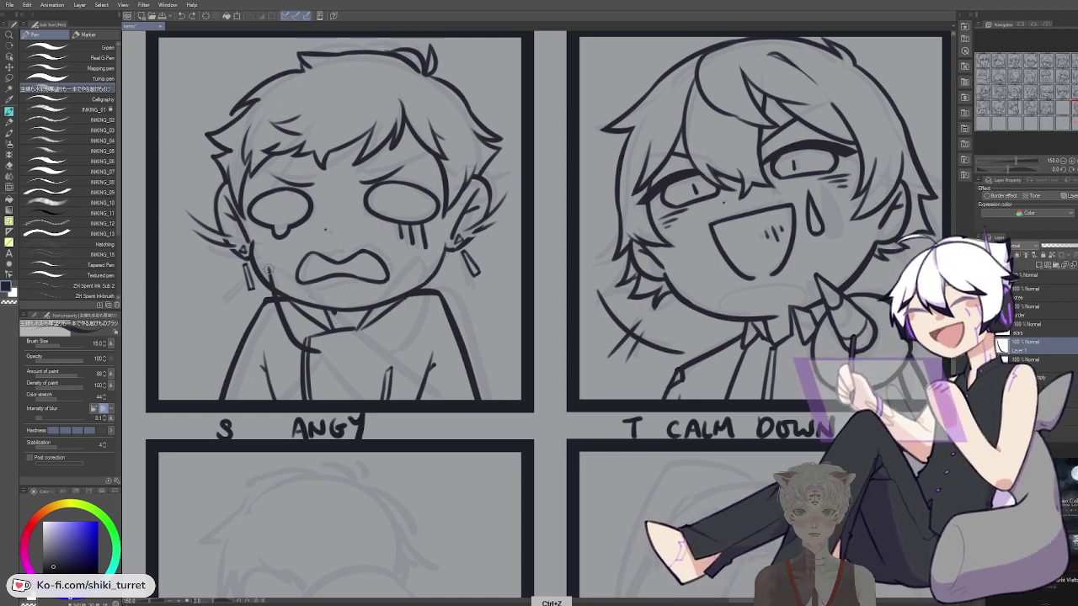
{"action": "left_click_drag", "start_coordinate": [271, 272], "coordinate": [358, 330]}
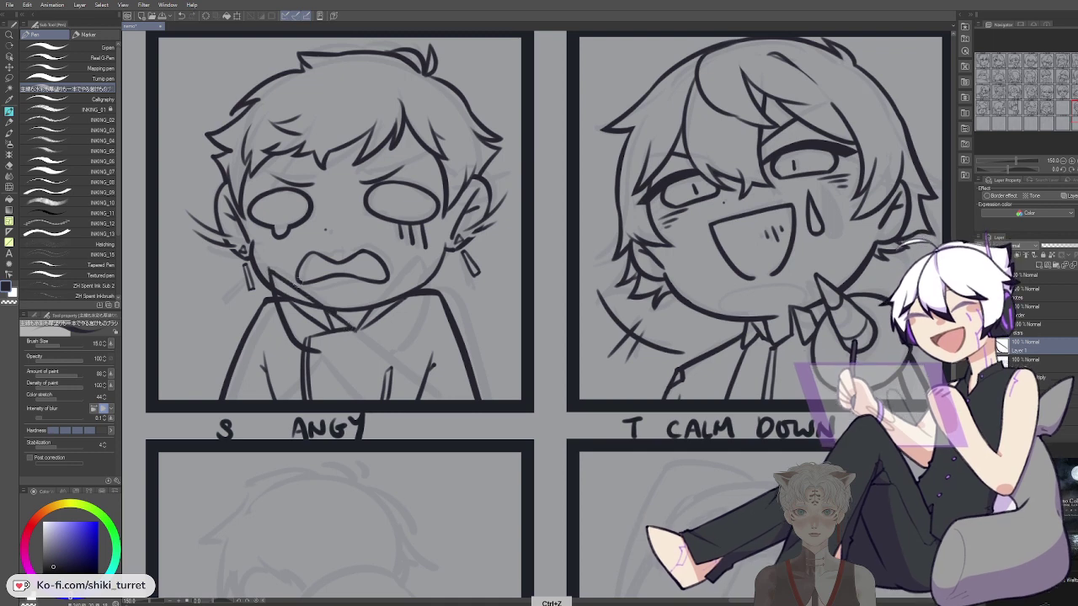
Ink the curved left edge of the folded cloth over the chest and clean overlapping lines with transparent colour
{"action": "key", "text": "c"}
{"action": "key", "text": "c"}
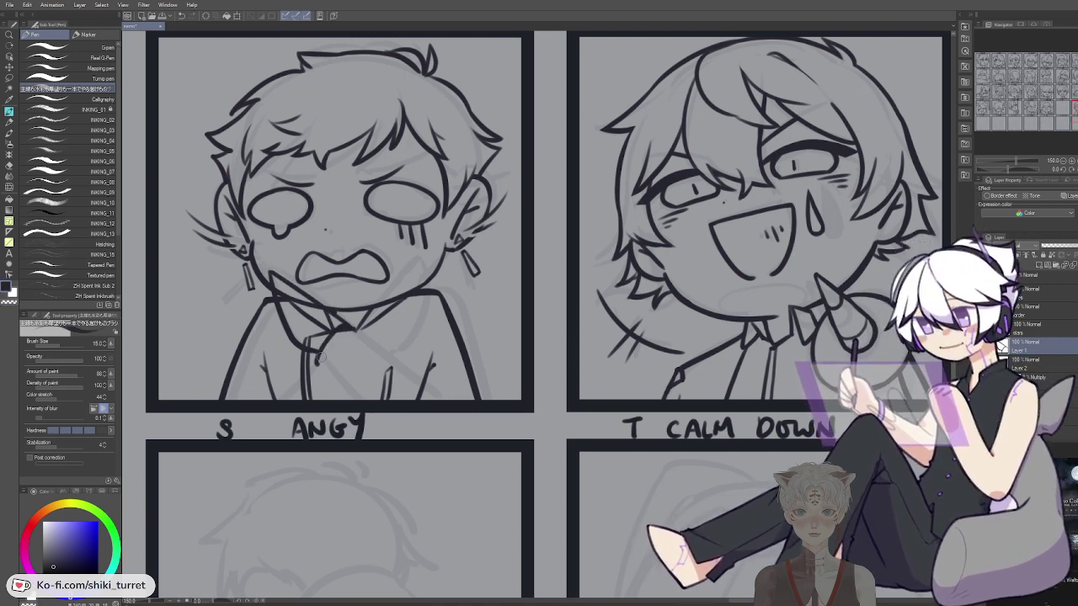
{"action": "key", "text": "ctrl+z"}
{"action": "key", "text": "c"}
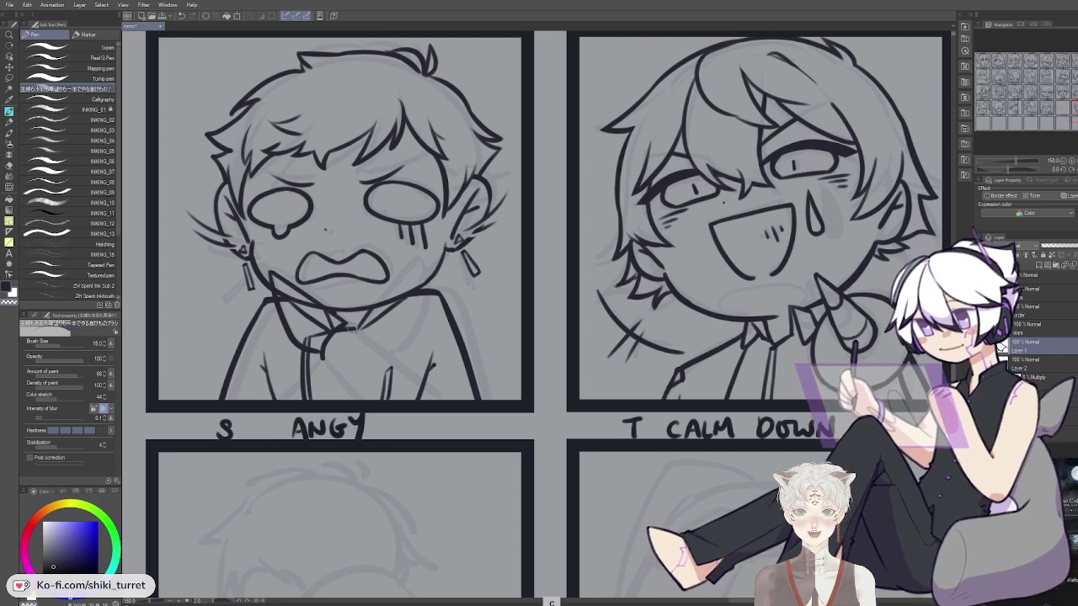
{"action": "key", "text": "ctrl+z"}
{"action": "left_click_drag", "start_coordinate": [322, 356], "coordinate": [346, 393]}
{"action": "key", "text": "ctrl+z"}
{"action": "left_click_drag", "start_coordinate": [322, 355], "coordinate": [347, 395]}
{"action": "key", "text": "c"}
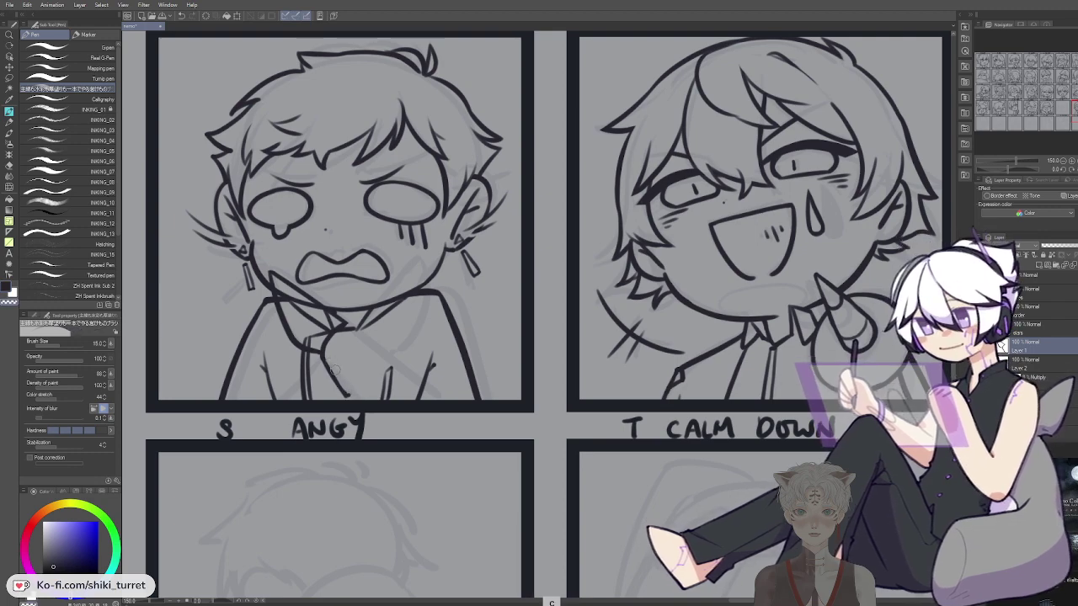
{"action": "key", "text": "c"}
Ink the upper edge and slanted lower end of the folded cloth, closing its shape over the chest
{"action": "key", "text": "ctrl+z"}
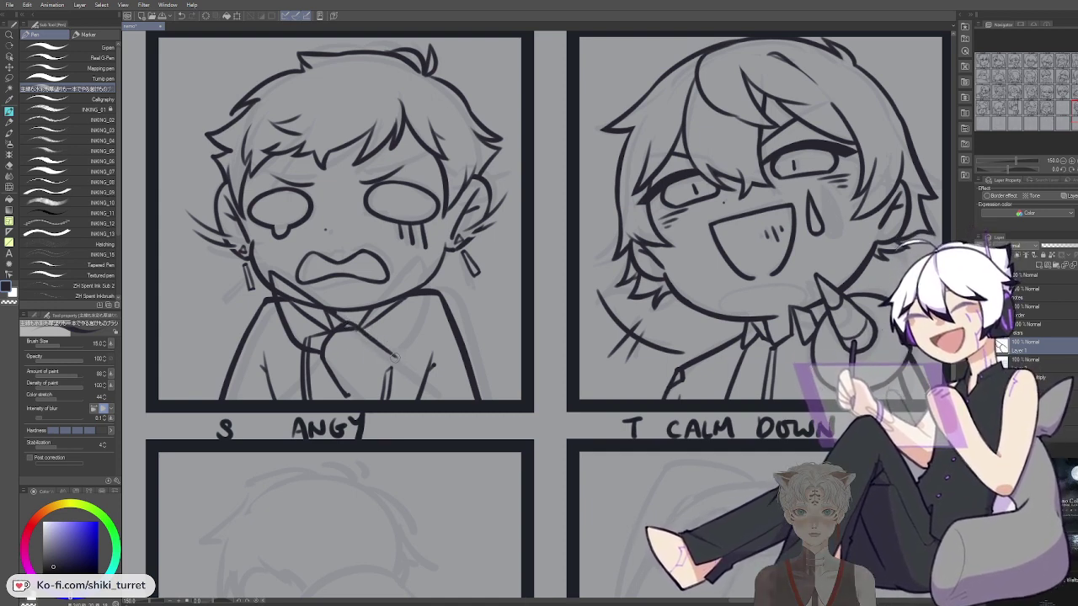
{"action": "left_click_drag", "start_coordinate": [391, 359], "coordinate": [351, 390]}
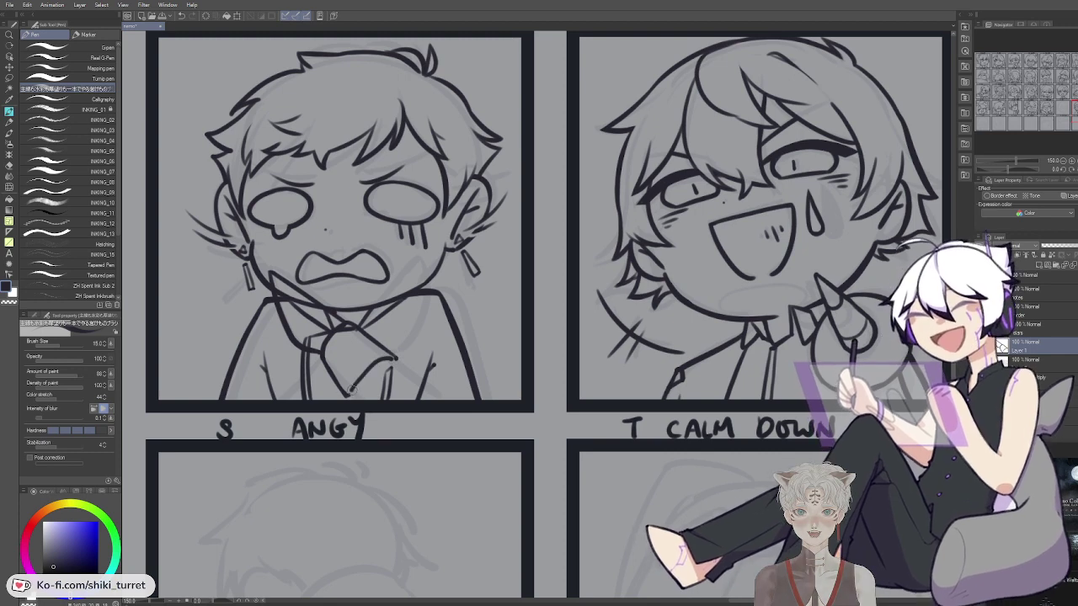
{"action": "key", "text": "ctrl+z"}
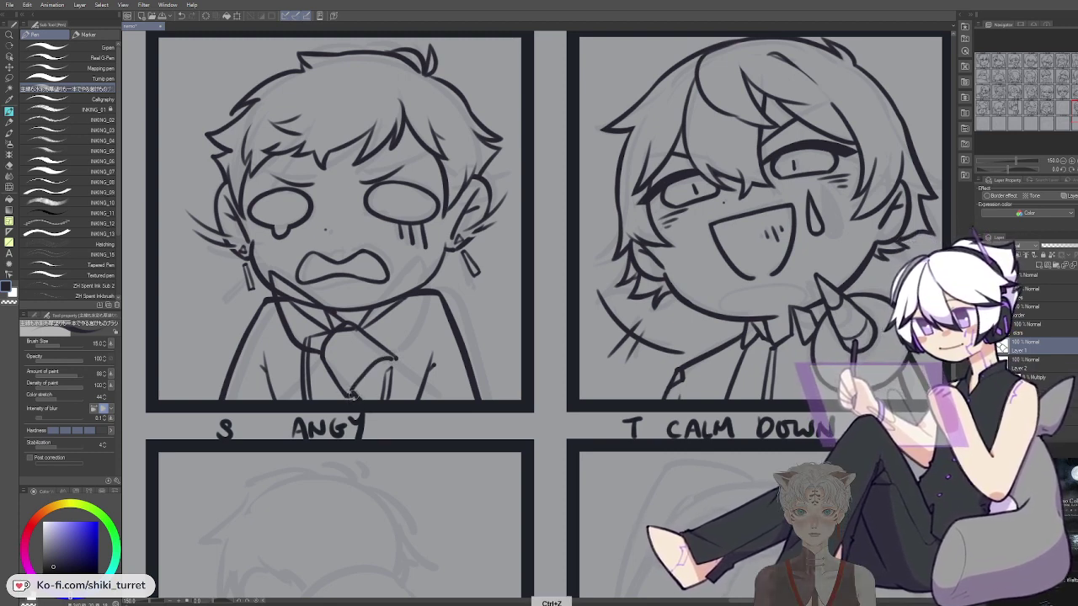
{"action": "left_click_drag", "start_coordinate": [347, 394], "coordinate": [352, 397]}
Ink the diagonal line from the folded cloth's outer corner down to the lower right panel border
{"action": "left_click_drag", "start_coordinate": [394, 360], "coordinate": [432, 392]}
{"action": "key", "text": "ctrl+z"}
{"action": "mouse_move", "coordinate": [393, 359]}
{"action": "left_mouse_down"}
{"action": "mouse_move", "coordinate": [442, 399]}
{"action": "mouse_move", "coordinate": [414, 379]}
{"action": "mouse_move", "coordinate": [448, 401]}
{"action": "left_mouse_up"}
Ink a hem line parallel to the slanted lower end of the folded cloth, retrying the stroke
{"action": "left_click_drag", "start_coordinate": [346, 391], "coordinate": [390, 349]}
{"action": "key", "text": "ctrl+z"}
{"action": "key", "text": "ctrl+z"}
{"action": "key", "text": "ctrl+z"}
{"action": "left_click_drag", "start_coordinate": [346, 392], "coordinate": [389, 352]}
{"action": "key", "text": "ctrl+z"}
{"action": "key", "text": "ctrl+z"}
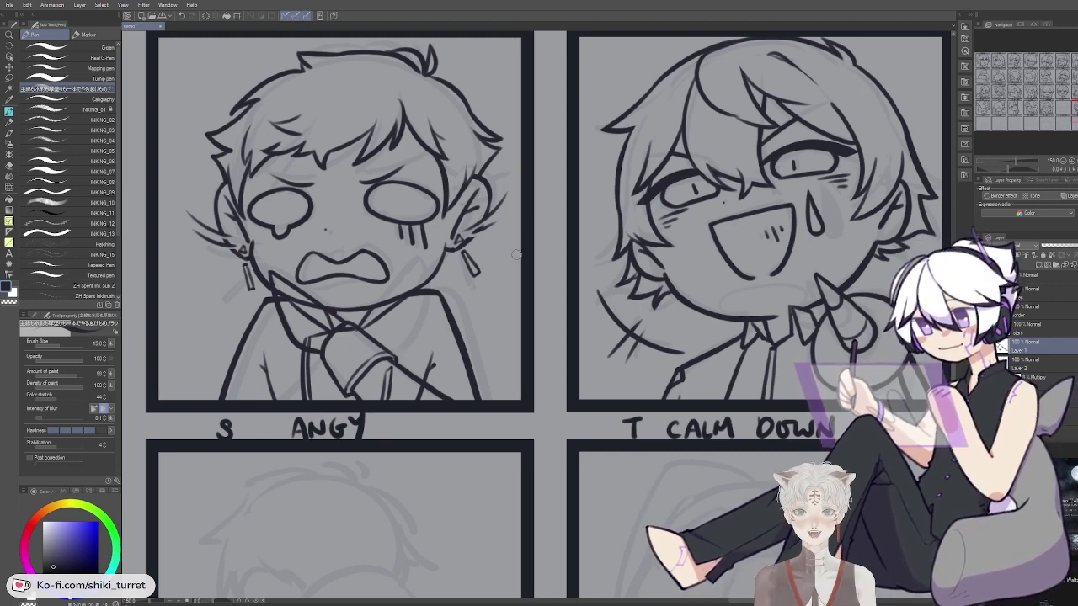
Ink the pointed right collar flap from the neck centre up over the jaw and back down toward the chest
{"action": "key", "text": "ctrl+z"}
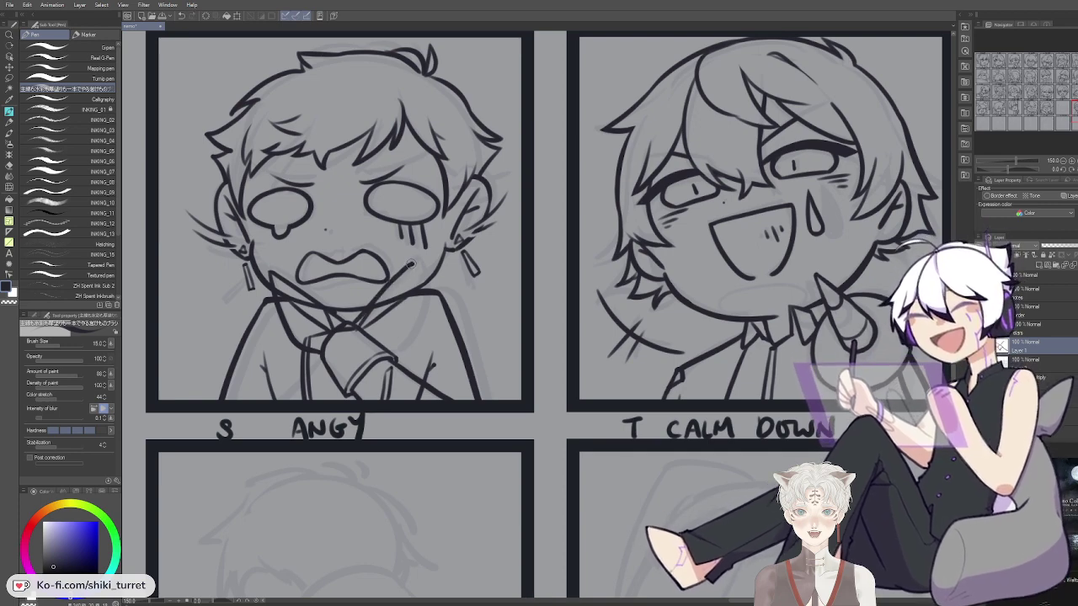
{"action": "key", "text": "ctrl+z"}
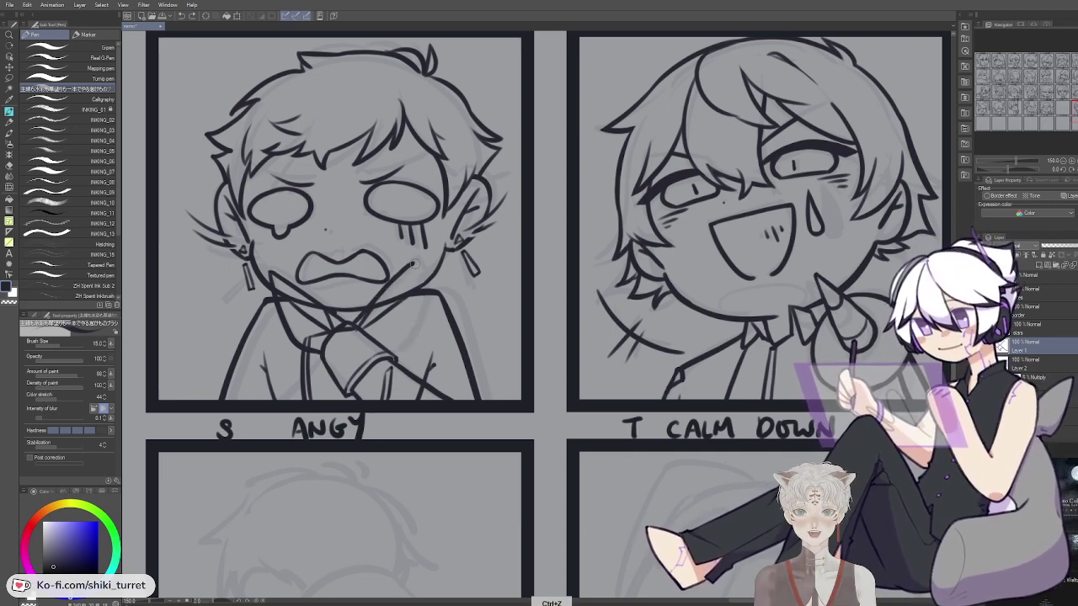
{"action": "key", "text": "ctrl+z"}
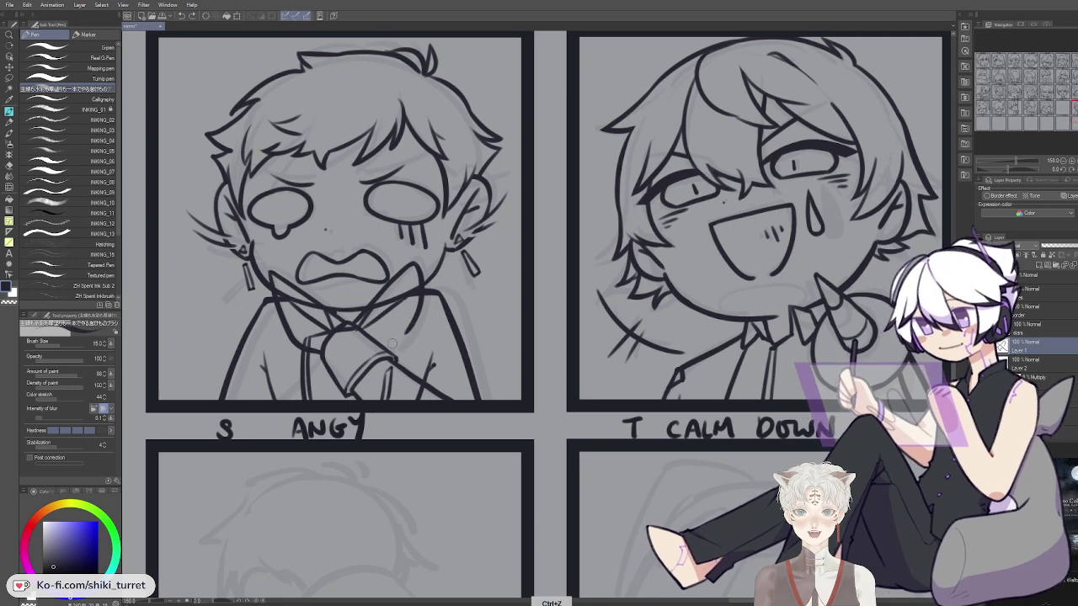
Ink the collar line and the curved cuff of the underlying arm on the crossed-arms character in the S NO panel
{"action": "key", "text": "ctrl+z"}
{"action": "left_click_drag", "start_coordinate": [386, 348], "coordinate": [410, 327]}
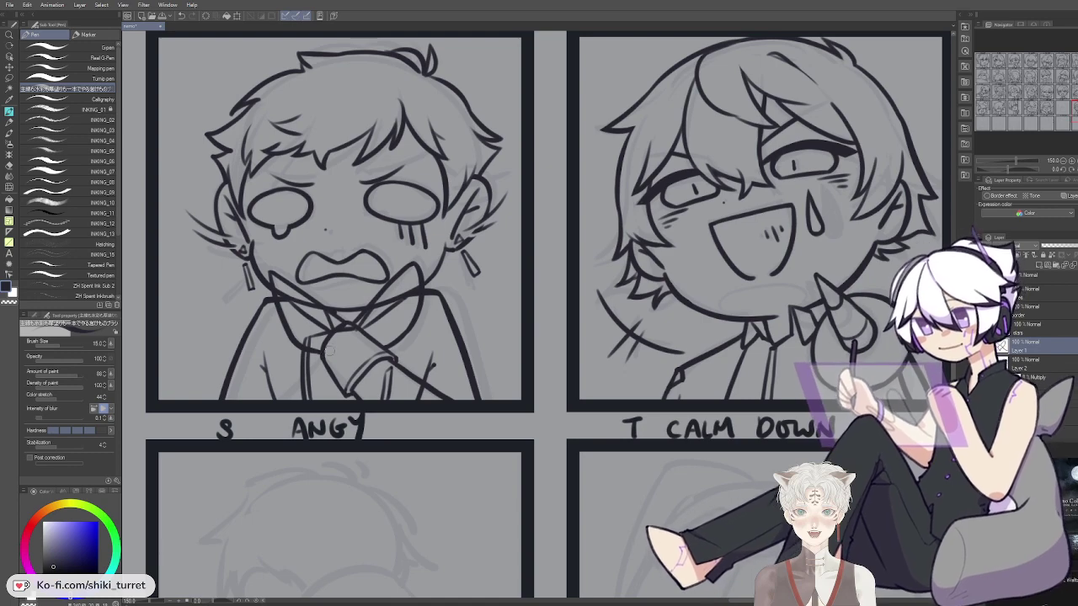
{"action": "key", "text": "ctrl+z"}
{"action": "key", "text": "ctrl+z"}
{"action": "key", "text": "ctrl+z"}
{"action": "mouse_move", "coordinate": [321, 357]}
{"action": "left_mouse_down"}
{"action": "mouse_move", "coordinate": [298, 369]}
{"action": "mouse_move", "coordinate": [309, 399]}
{"action": "mouse_move", "coordinate": [324, 383]}
{"action": "mouse_move", "coordinate": [334, 397]}
{"action": "left_mouse_up"}
{"action": "key", "text": "ctrl+z"}
{"action": "key", "text": "ctrl+z"}
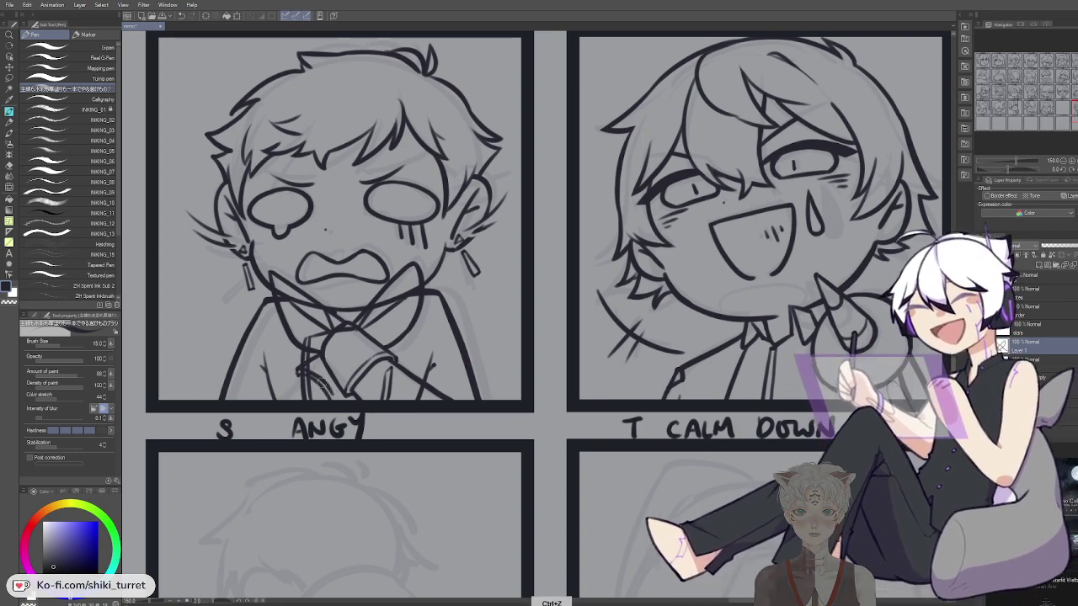
Ink the forearm edges and sleeve details beneath the crossed hands in the S NO panel
{"action": "key", "text": "ctrl+z"}
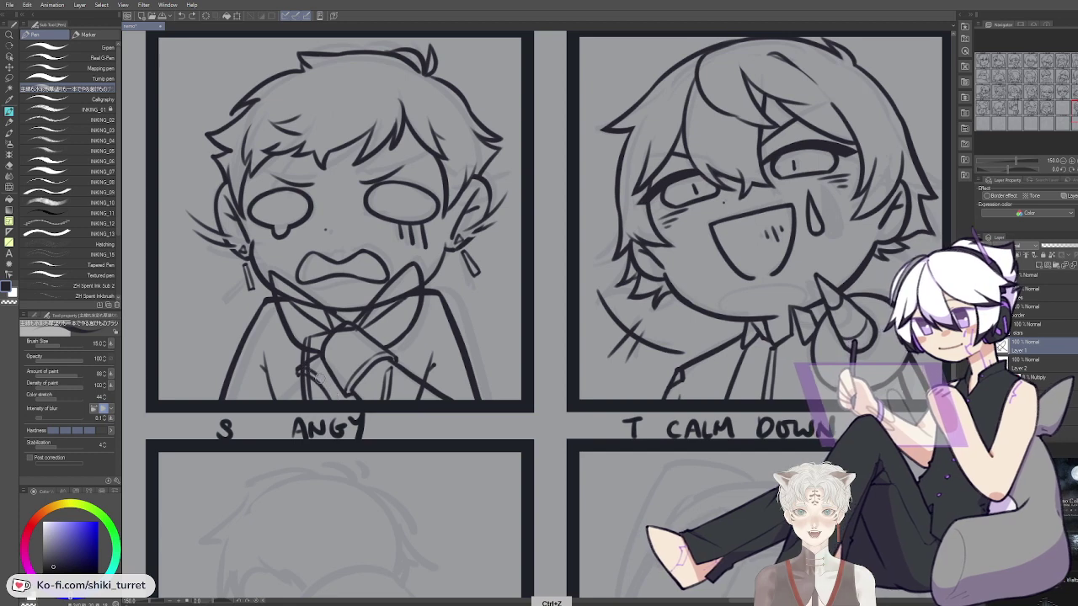
{"action": "mouse_move", "coordinate": [329, 391]}
{"action": "left_mouse_down"}
{"action": "mouse_move", "coordinate": [308, 372]}
{"action": "mouse_move", "coordinate": [319, 381]}
{"action": "mouse_move", "coordinate": [300, 370]}
{"action": "mouse_move", "coordinate": [336, 401]}
{"action": "mouse_move", "coordinate": [295, 315]}
{"action": "mouse_move", "coordinate": [305, 370]}
{"action": "mouse_move", "coordinate": [332, 392]}
{"action": "left_mouse_up"}
{"action": "key", "text": "ctrl+z"}
{"action": "key", "text": "ctrl+z"}
{"action": "key", "text": "ctrl+z"}
{"action": "key", "text": "ctrl+z"}
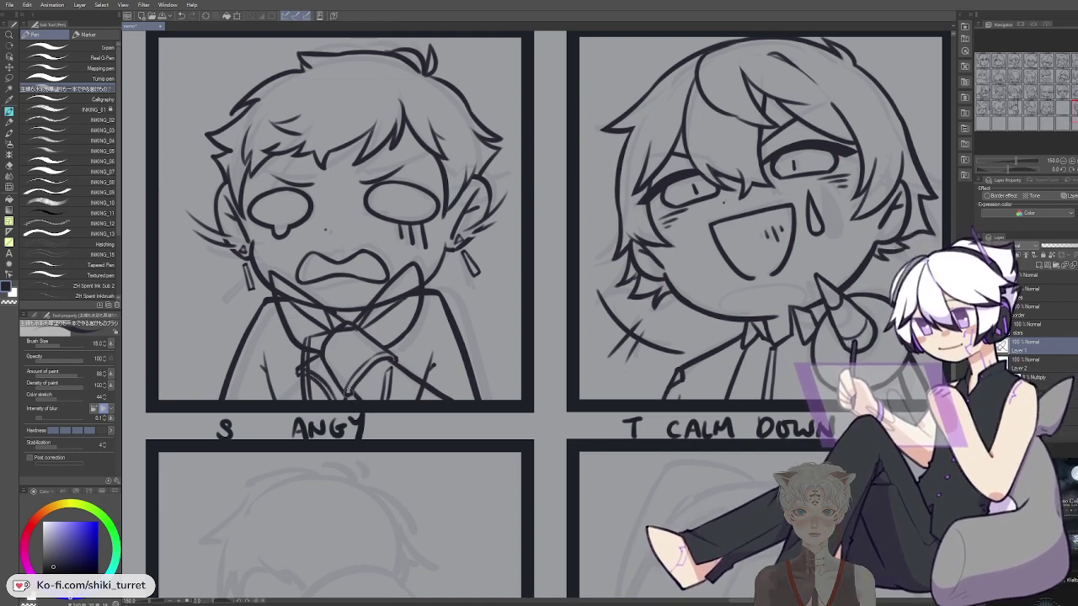
{"action": "key", "text": "ctrl+z"}
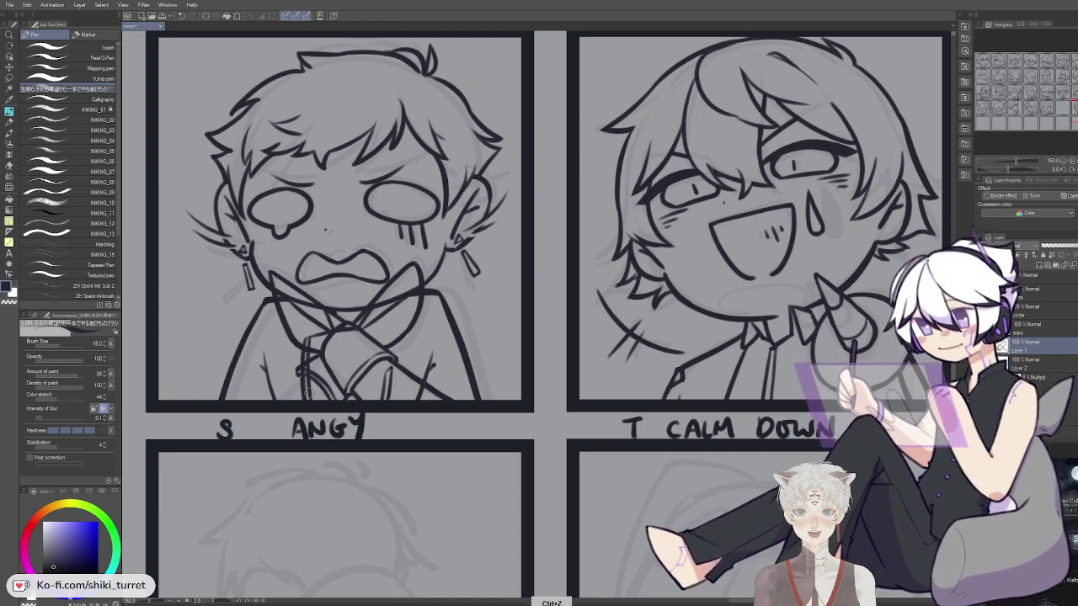
Erase the Layer 2 body and clothing lines that overlap the crossed hands and sleeves, using the hard eraser
{"action": "left_click_drag", "start_coordinate": [620, 388], "coordinate": [645, 421]}
{"action": "left_click", "coordinate": [1047, 365]}
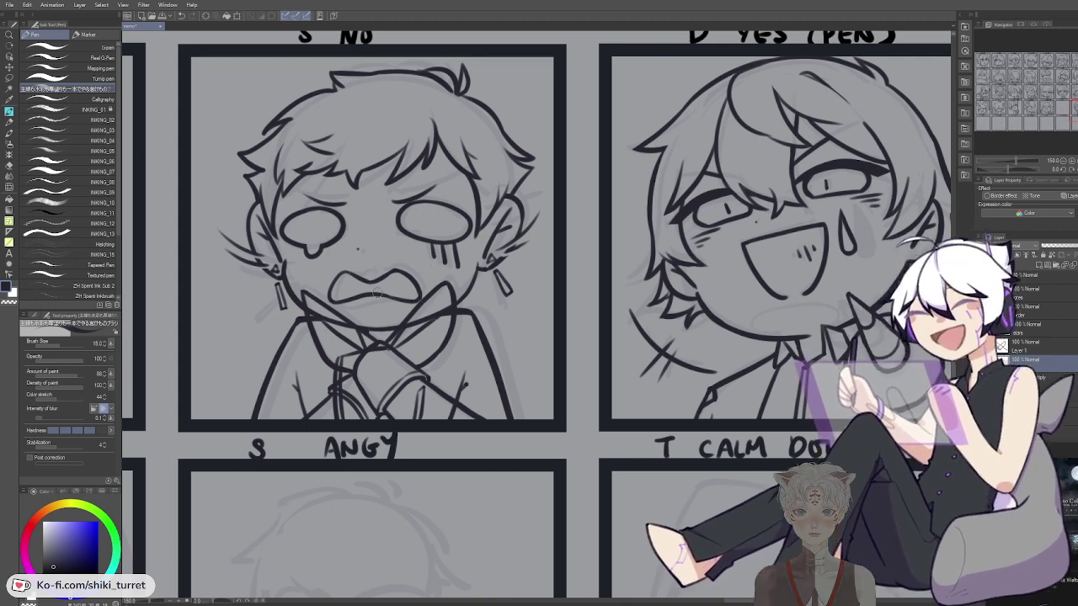
{"action": "key", "text": "e"}
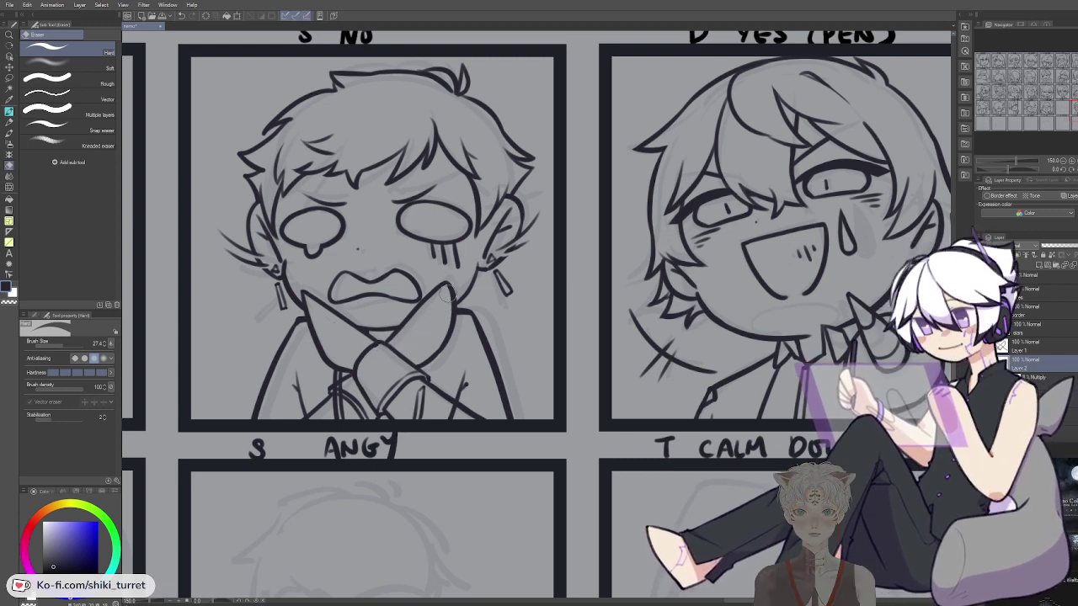
{"action": "mouse_move", "coordinate": [448, 410]}
{"action": "left_mouse_down"}
{"action": "mouse_move", "coordinate": [425, 397]}
{"action": "mouse_move", "coordinate": [418, 410]}
{"action": "left_mouse_up"}
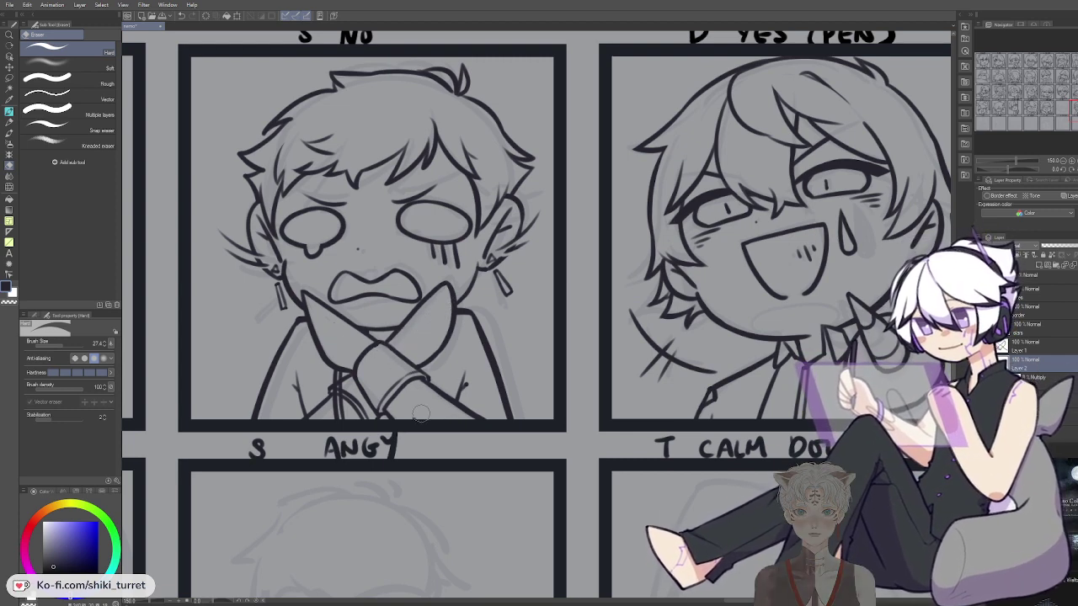
{"action": "left_click_drag", "start_coordinate": [337, 390], "coordinate": [351, 413]}
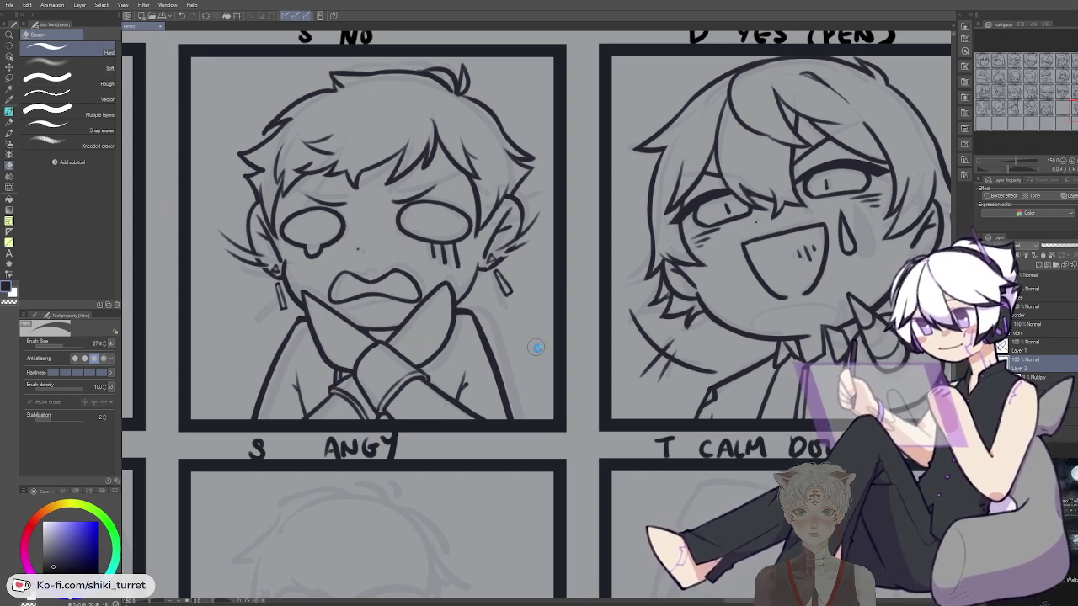
Draw a bold X on the border layer beside the crossed-arms character's shoulder, in the lower left of the S NO panel
{"action": "left_click_drag", "start_coordinate": [493, 237], "coordinate": [536, 284]}
{"action": "left_click", "coordinate": [535, 284], "text": "alt"}
{"action": "left_click", "coordinate": [535, 284], "text": "alt"}
{"action": "scroll", "coordinate": [539, 329], "scroll_direction": "up", "scroll_amount": 2}
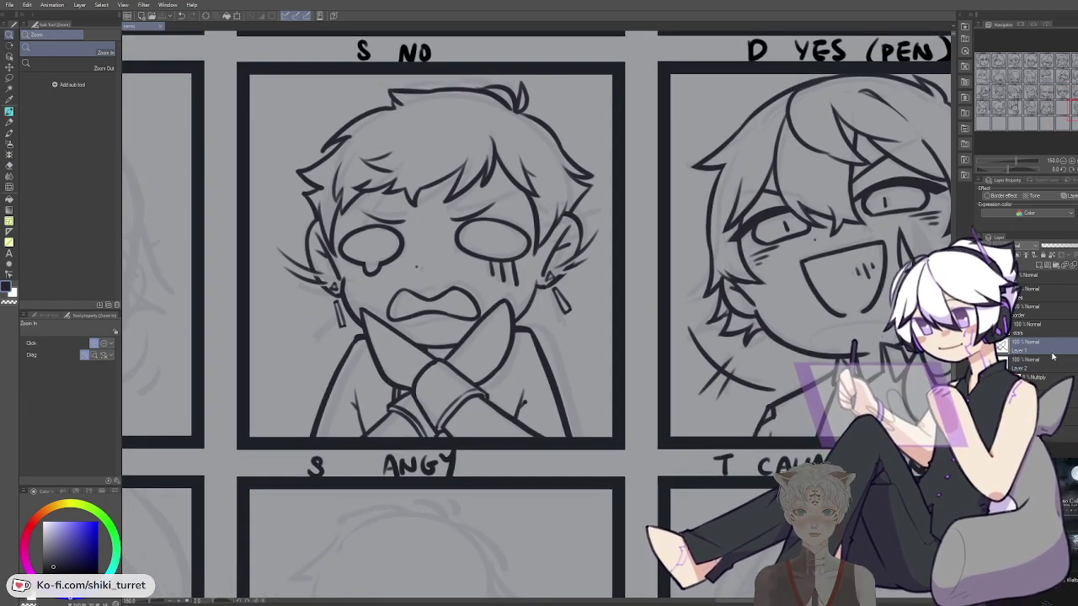
{"action": "left_click", "coordinate": [1056, 265]}
{"action": "key", "text": "p"}
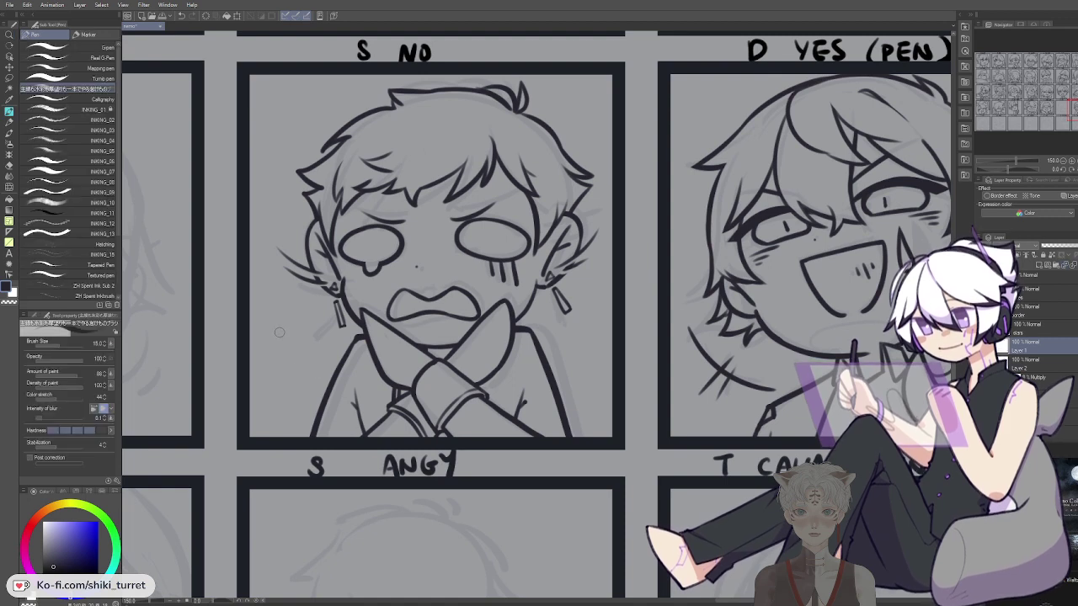
{"action": "left_click", "coordinate": [1042, 310]}
{"action": "left_click_drag", "start_coordinate": [267, 327], "coordinate": [312, 367]}
{"action": "key", "text": "ctrl+z"}
{"action": "left_click_drag", "start_coordinate": [264, 316], "coordinate": [321, 361]}
{"action": "key", "text": "ctrl+z"}
{"action": "left_click_drag", "start_coordinate": [262, 318], "coordinate": [320, 362]}
{"action": "left_click_drag", "start_coordinate": [302, 308], "coordinate": [273, 363]}
{"action": "key", "text": "ctrl+z"}
{"action": "left_click_drag", "start_coordinate": [298, 312], "coordinate": [270, 364]}
Draw a second, smaller X in the upper right corner of the S NO panel
{"action": "left_click_drag", "start_coordinate": [564, 87], "coordinate": [591, 132]}
{"action": "key", "text": "ctrl+z"}
{"action": "mouse_move", "coordinate": [562, 87]}
{"action": "left_mouse_down"}
{"action": "mouse_move", "coordinate": [592, 133]}
{"action": "mouse_move", "coordinate": [593, 94]}
{"action": "left_mouse_up"}
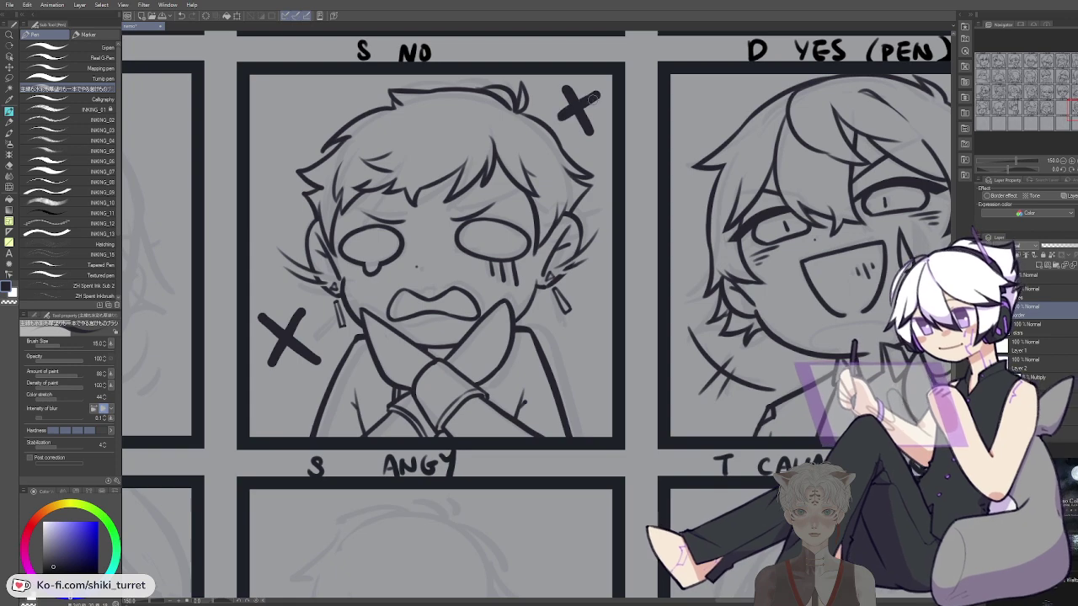
Ink the outer side of the face on Layer 2 over the winking sketch in the D YES panel
{"action": "key", "text": "ctrl+space"}
{"action": "left_click_drag", "start_coordinate": [533, 325], "coordinate": [472, 325]}
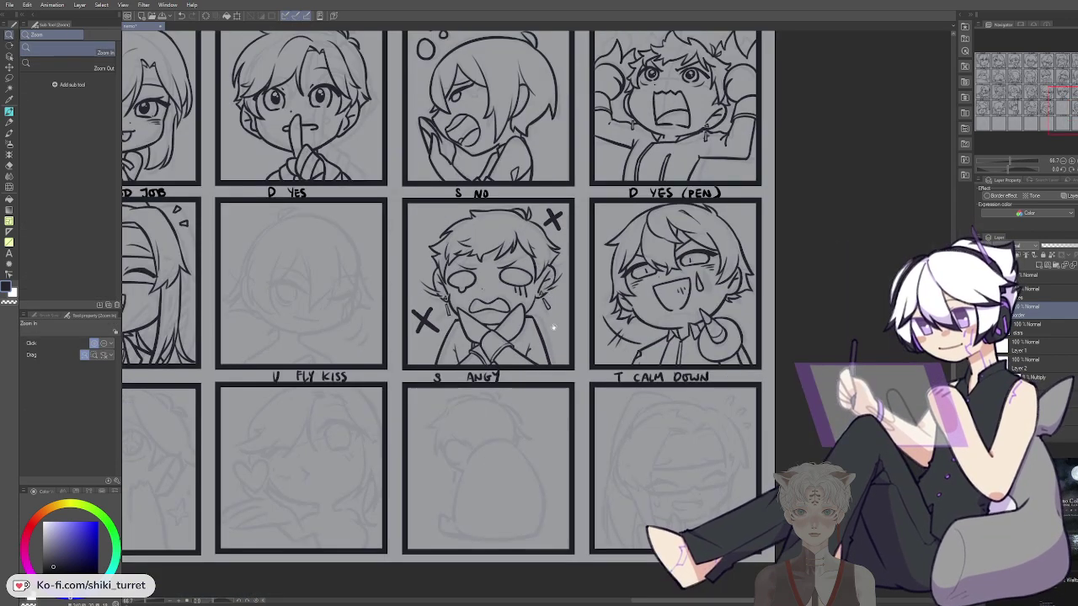
{"action": "left_click_drag", "start_coordinate": [562, 355], "coordinate": [777, 341]}
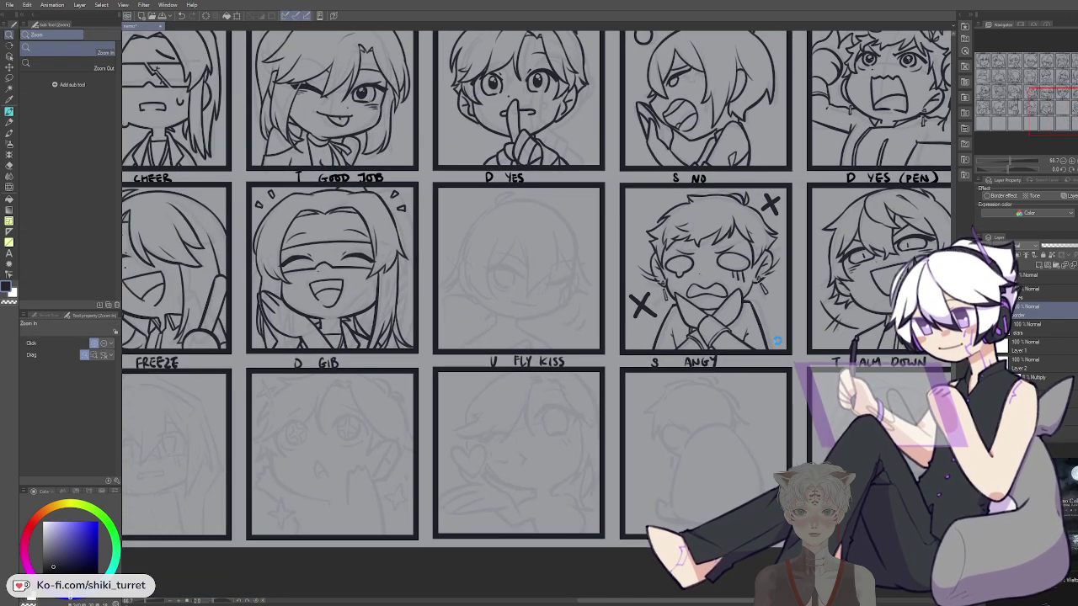
{"action": "left_click", "coordinate": [1049, 361]}
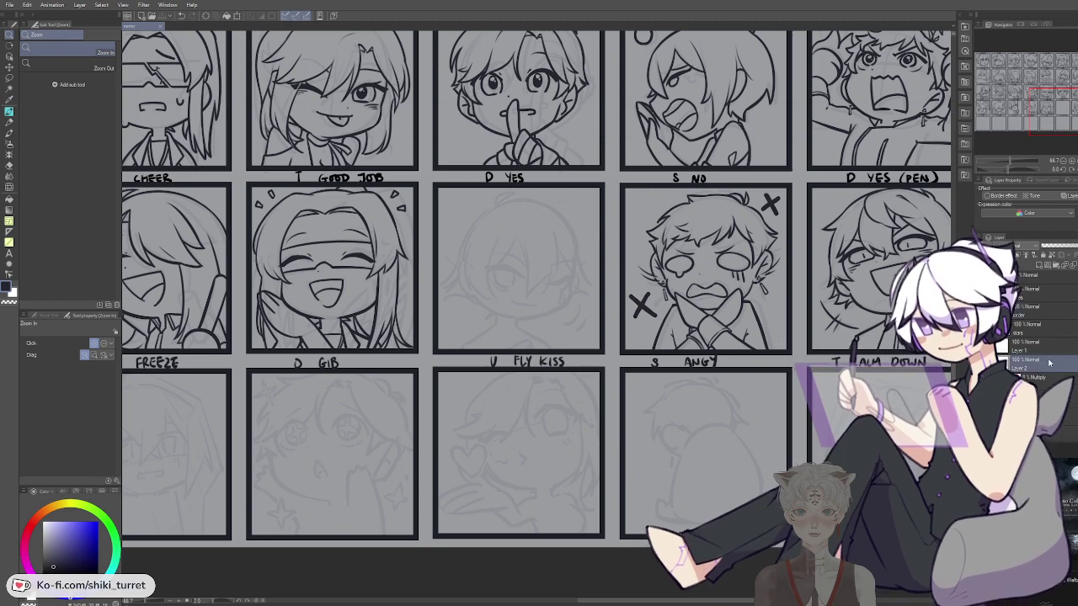
{"action": "left_click_drag", "start_coordinate": [563, 420], "coordinate": [602, 334]}
{"action": "left_click_drag", "start_coordinate": [462, 362], "coordinate": [1077, 320]}
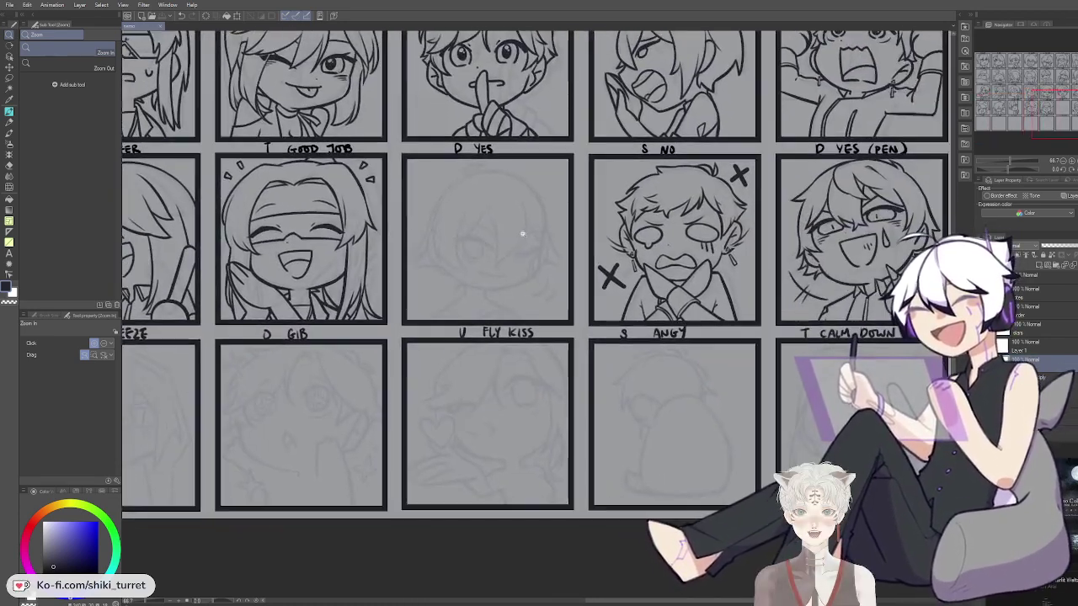
{"action": "left_click", "coordinate": [519, 236]}
{"action": "left_click", "coordinate": [522, 241]}
{"action": "left_click", "coordinate": [523, 243]}
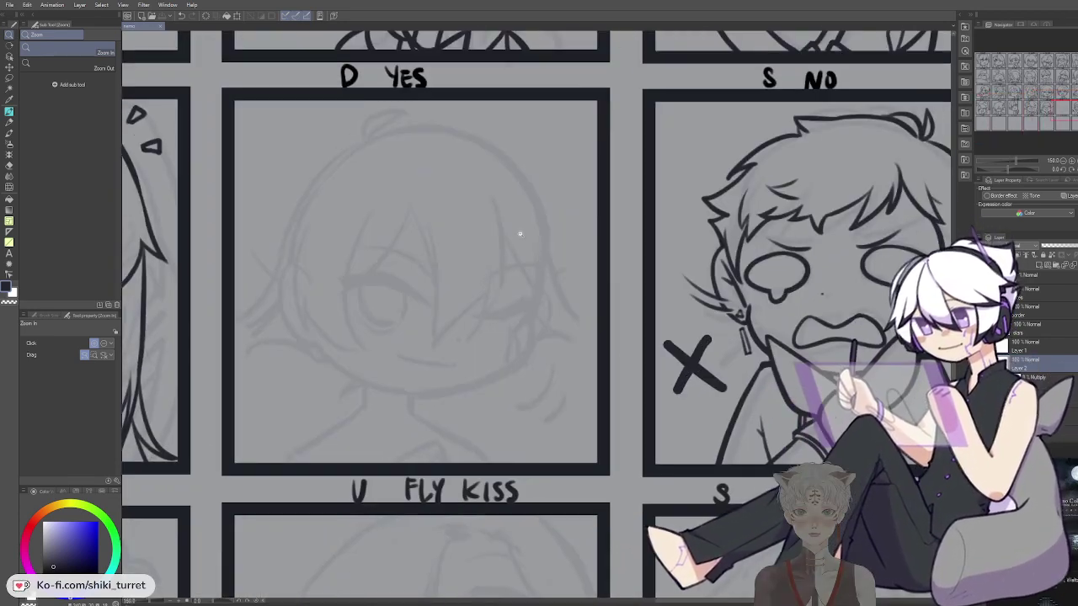
{"action": "key", "text": "p"}
{"action": "left_click_drag", "start_coordinate": [508, 236], "coordinate": [466, 229]}
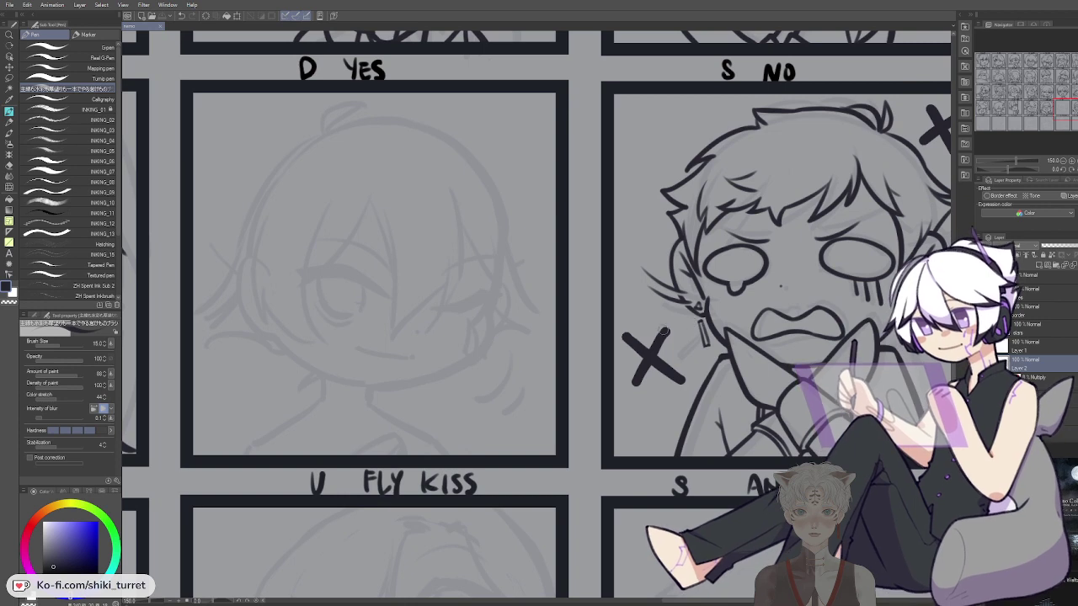
{"action": "left_click_drag", "start_coordinate": [583, 364], "coordinate": [551, 397]}
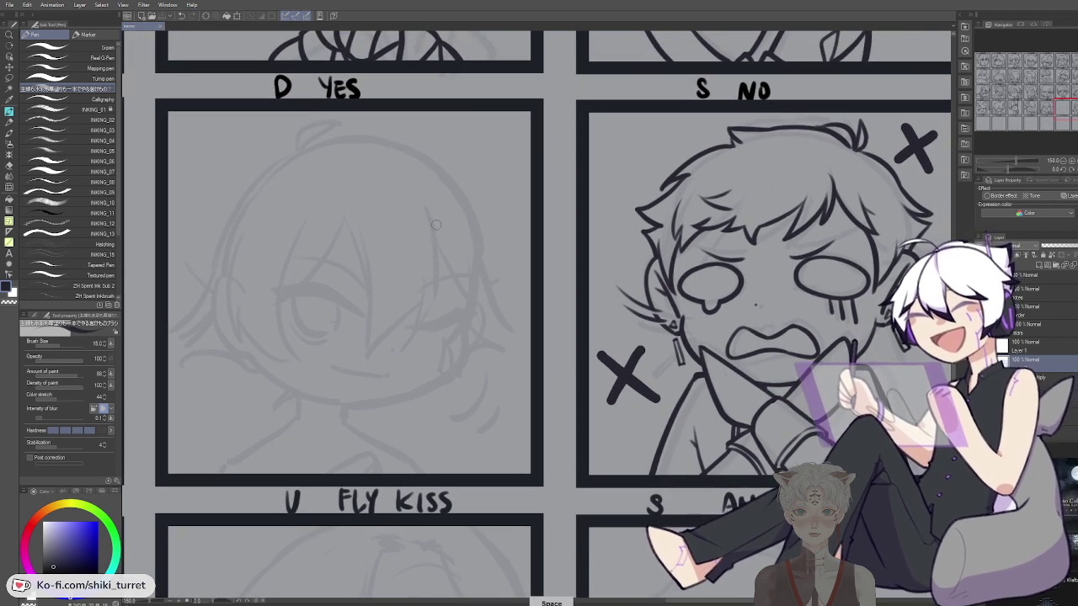
{"action": "left_click_drag", "start_coordinate": [463, 252], "coordinate": [451, 350]}
{"action": "key", "text": "ctrl+z"}
{"action": "mouse_move", "coordinate": [445, 175]}
{"action": "left_mouse_down"}
{"action": "mouse_move", "coordinate": [472, 260]}
{"action": "mouse_move", "coordinate": [470, 222]}
{"action": "mouse_move", "coordinate": [480, 265]}
{"action": "left_mouse_up"}
{"action": "key", "text": "ctrl+z"}
{"action": "key", "text": "ctrl+z"}
{"action": "mouse_move", "coordinate": [460, 201]}
{"action": "left_mouse_down"}
{"action": "mouse_move", "coordinate": [477, 262]}
{"action": "mouse_move", "coordinate": [462, 339]}
{"action": "left_mouse_up"}
{"action": "key", "text": "ctrl+z"}
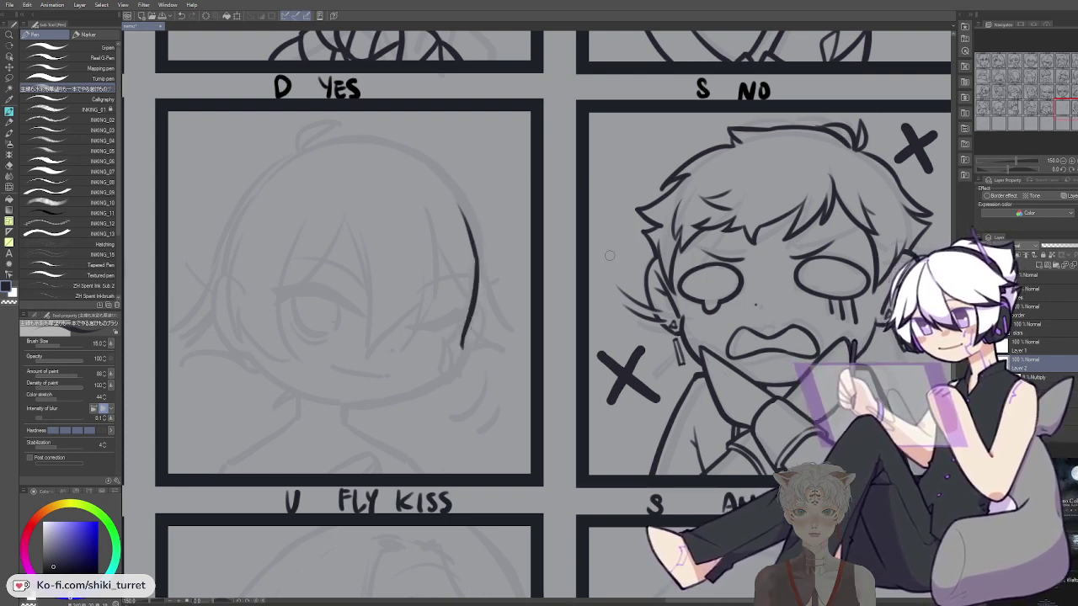
Mirror the canvas view and ink the cheek and jaw down towards the chin of the winking face
{"action": "key", "text": "h"}
{"action": "mouse_move", "coordinate": [654, 391]}
{"action": "left_mouse_down"}
{"action": "mouse_move", "coordinate": [245, 424]}
{"action": "mouse_move", "coordinate": [224, 388]}
{"action": "left_mouse_up"}
{"action": "key", "text": "ctrl+z"}
{"action": "left_click_drag", "start_coordinate": [183, 336], "coordinate": [198, 380]}
{"action": "key", "text": "ctrl+z"}
{"action": "key", "text": "ctrl+z"}
{"action": "key", "text": "ctrl+z"}
{"action": "mouse_move", "coordinate": [183, 338]}
{"action": "left_mouse_down"}
{"action": "mouse_move", "coordinate": [205, 389]}
{"action": "mouse_move", "coordinate": [200, 380]}
{"action": "mouse_move", "coordinate": [264, 402]}
{"action": "left_mouse_up"}
{"action": "key", "text": "ctrl+z"}
{"action": "key", "text": "ctrl+z"}
{"action": "left_click_drag", "start_coordinate": [196, 383], "coordinate": [301, 401]}
{"action": "key", "text": "ctrl+z"}
{"action": "key", "text": "ctrl+z"}
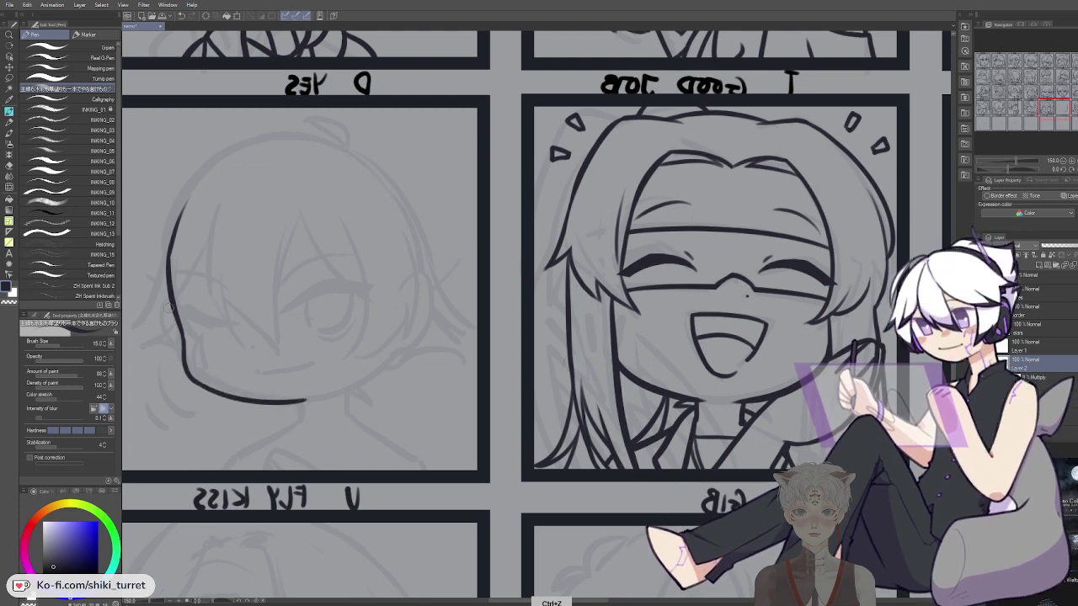
Redraw the lower jaw curve so that it runs smoothly from the cheek to the chin
{"action": "key", "text": "ctrl+z"}
{"action": "mouse_move", "coordinate": [189, 373]}
{"action": "left_mouse_down"}
{"action": "mouse_move", "coordinate": [246, 400]}
{"action": "mouse_move", "coordinate": [284, 403]}
{"action": "left_mouse_up"}
{"action": "key", "text": "ctrl+z"}
{"action": "key", "text": "ctrl+z"}
{"action": "left_click_drag", "start_coordinate": [185, 370], "coordinate": [304, 406]}
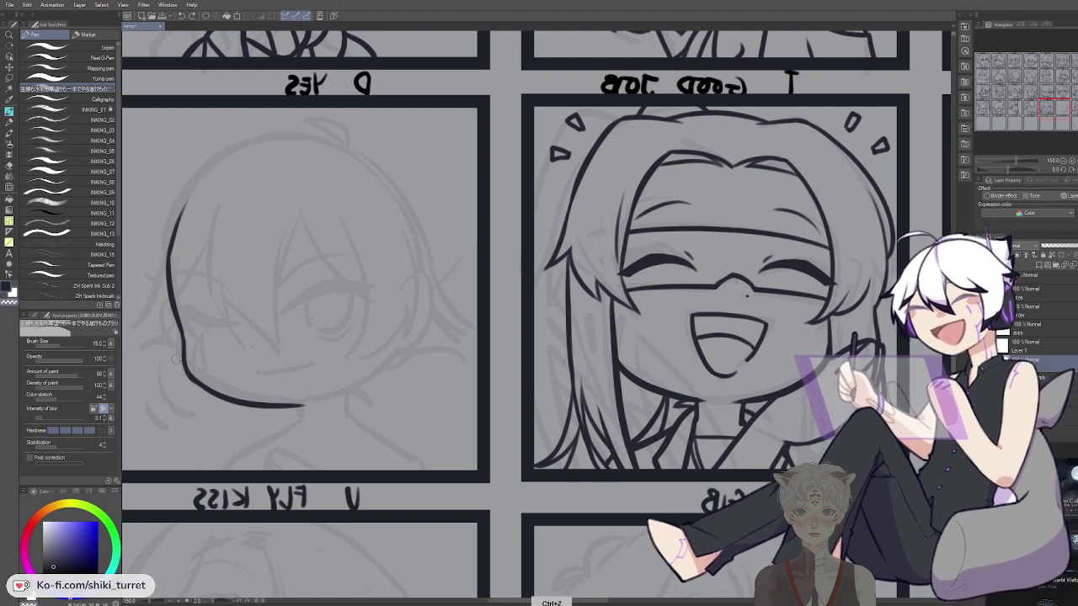
{"action": "left_click_drag", "start_coordinate": [186, 366], "coordinate": [210, 390]}
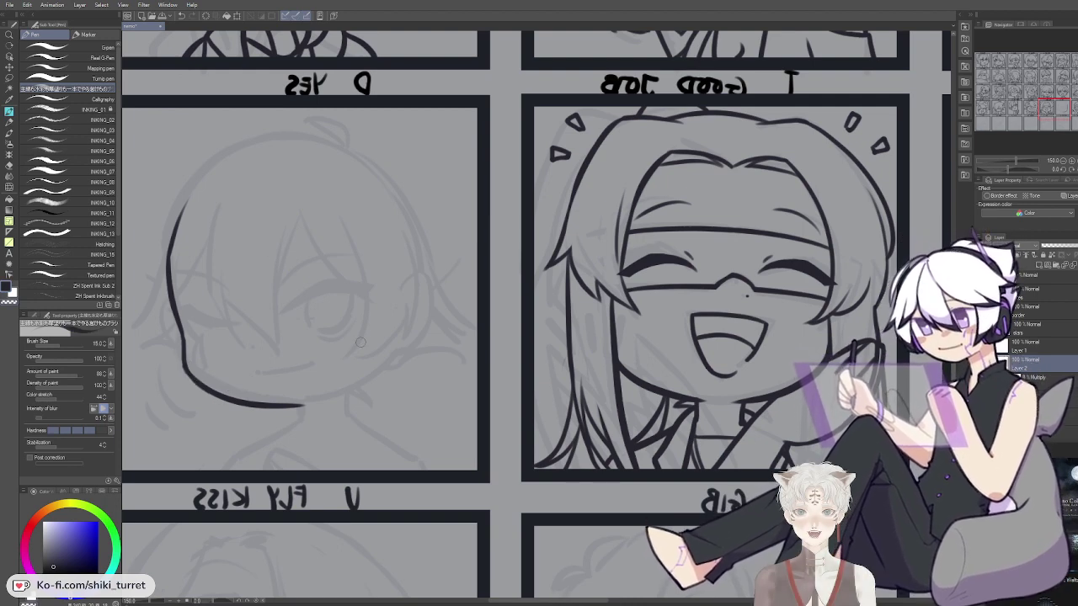
{"action": "key", "text": "ctrl+z"}
Ink the opposite jawline and the ear outline that joins it on the winking face
{"action": "left_click_drag", "start_coordinate": [323, 401], "coordinate": [394, 359]}
{"action": "key", "text": "ctrl+z"}
{"action": "key", "text": "ctrl+z"}
{"action": "key", "text": "ctrl+z"}
{"action": "mouse_move", "coordinate": [388, 305]}
{"action": "left_mouse_down"}
{"action": "mouse_move", "coordinate": [419, 276]}
{"action": "mouse_move", "coordinate": [430, 281]}
{"action": "mouse_move", "coordinate": [407, 357]}
{"action": "left_mouse_up"}
{"action": "key", "text": "ctrl+z"}
{"action": "key", "text": "ctrl+z"}
{"action": "left_click_drag", "start_coordinate": [429, 282], "coordinate": [401, 360]}
{"action": "key", "text": "ctrl+z"}
{"action": "key", "text": "ctrl+z"}
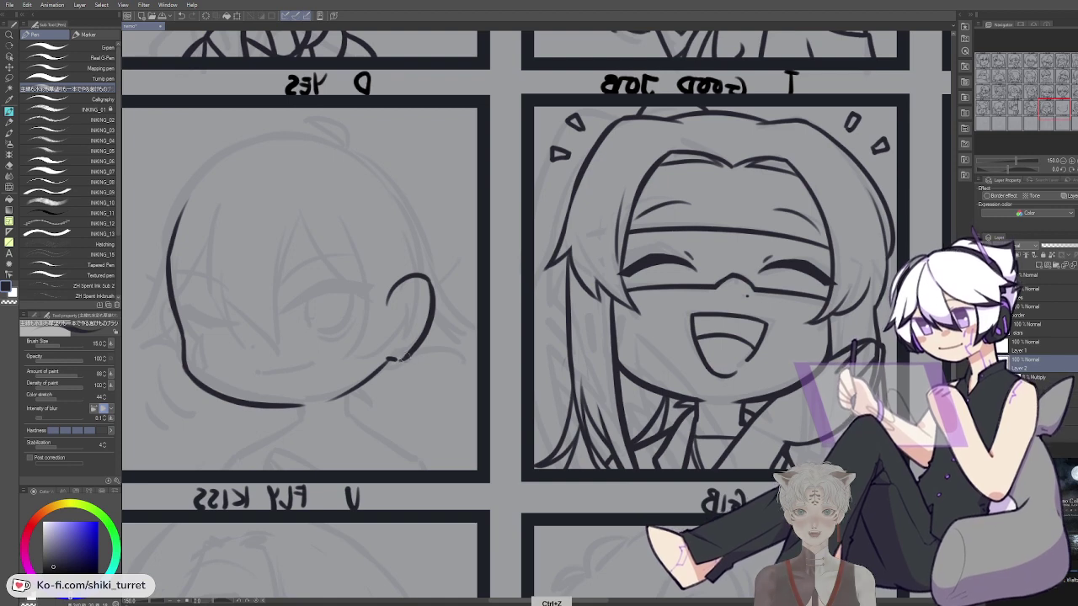
Ink the inner fold lines of the ear and tidy the lobe where it meets the jaw
{"action": "left_click_drag", "start_coordinate": [415, 291], "coordinate": [393, 345]}
{"action": "key", "text": "ctrl+z"}
{"action": "mouse_move", "coordinate": [416, 292]}
{"action": "left_mouse_down"}
{"action": "mouse_move", "coordinate": [392, 345]}
{"action": "mouse_move", "coordinate": [402, 333]}
{"action": "left_mouse_up"}
{"action": "key", "text": "ctrl+z"}
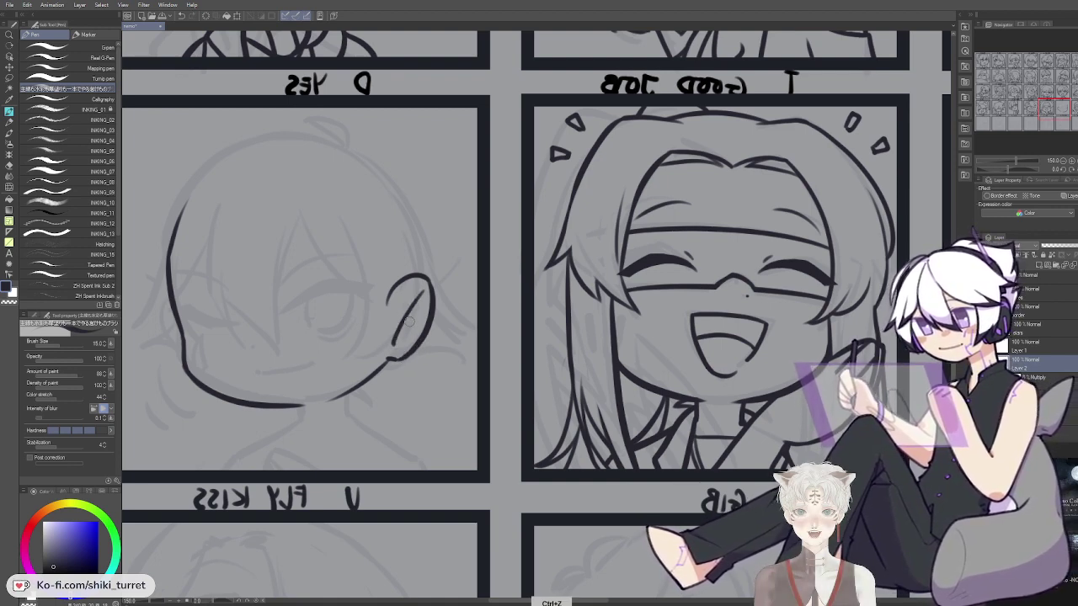
{"action": "key", "text": "ctrl+z"}
{"action": "key", "text": "ctrl+z"}
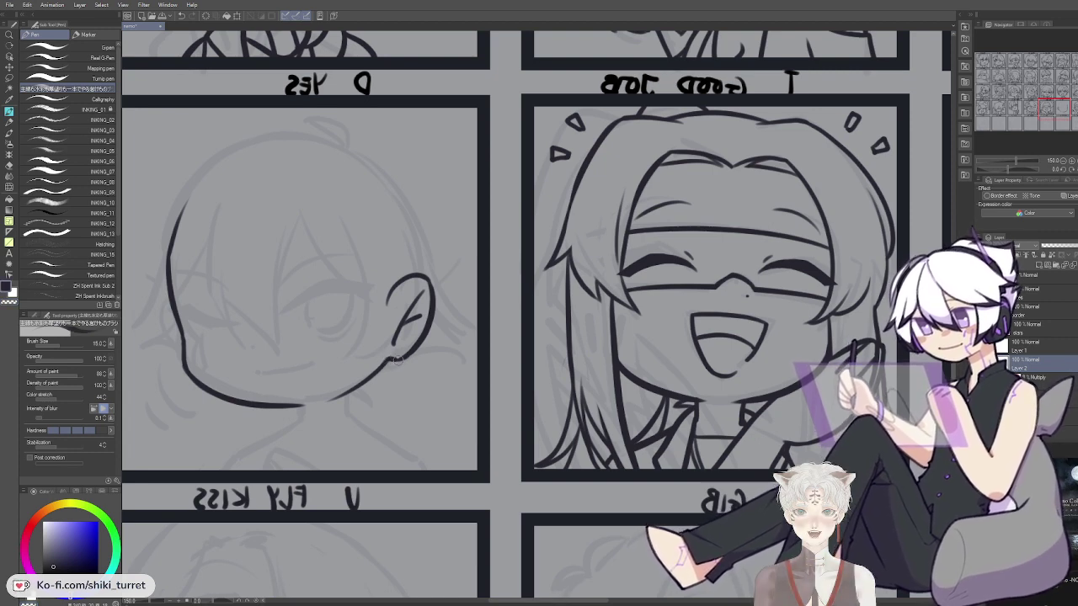
{"action": "key", "text": "c"}
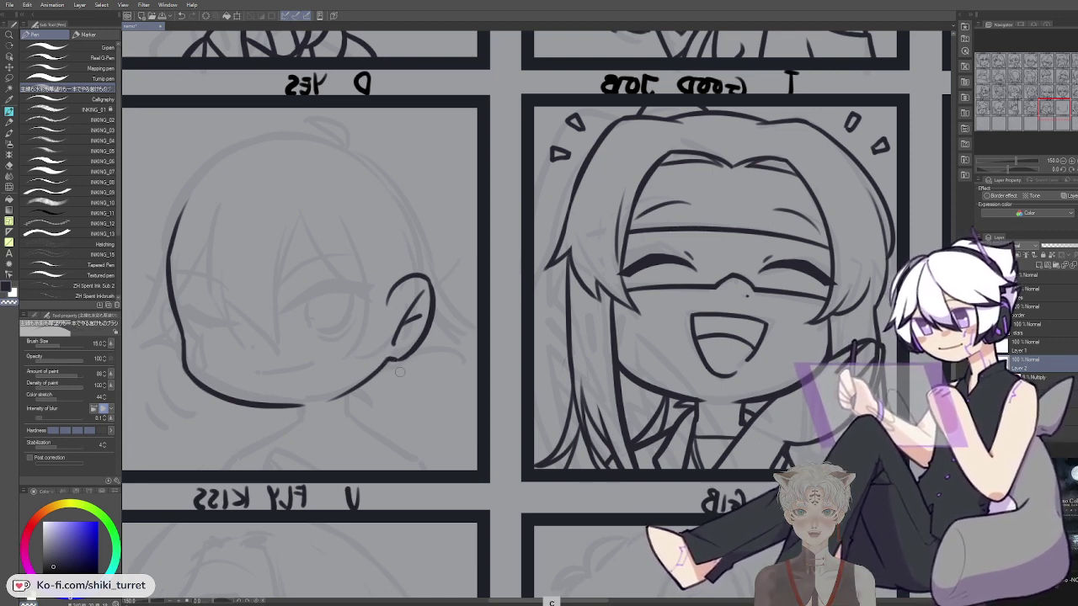
{"action": "key", "text": "c"}
Ink two short neck lines under the chin of the winking character
{"action": "mouse_move", "coordinate": [347, 392]}
{"action": "left_mouse_down"}
{"action": "mouse_move", "coordinate": [348, 415]}
{"action": "mouse_move", "coordinate": [304, 421]}
{"action": "left_mouse_up"}
{"action": "key", "text": "ctrl+z"}
{"action": "key", "text": "ctrl+z"}
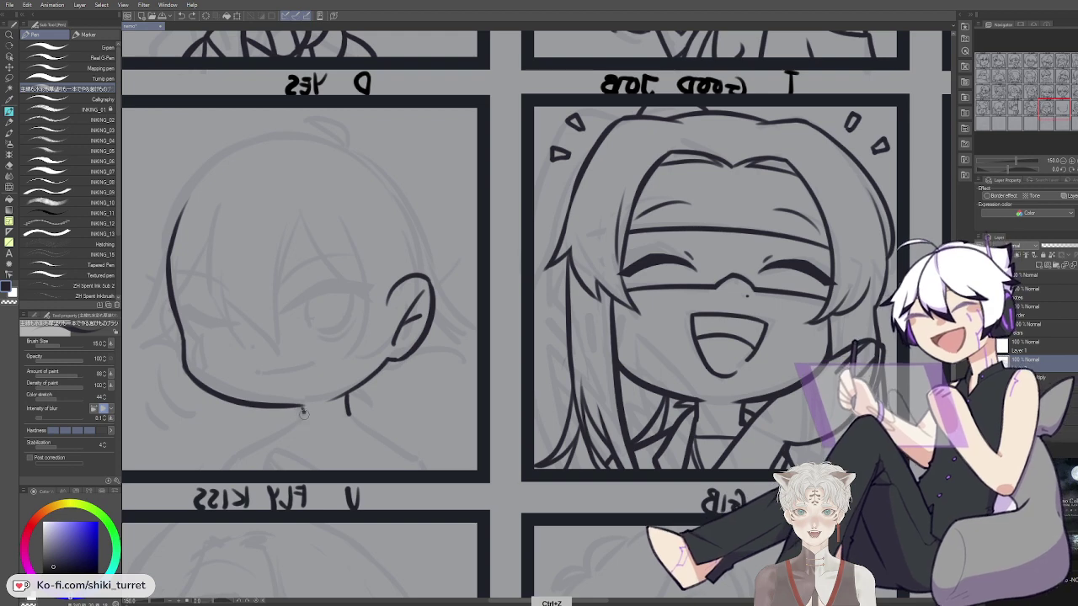
{"action": "key", "text": "space"}
{"action": "left_click_drag", "start_coordinate": [437, 388], "coordinate": [535, 417]}
{"action": "key", "text": "c"}
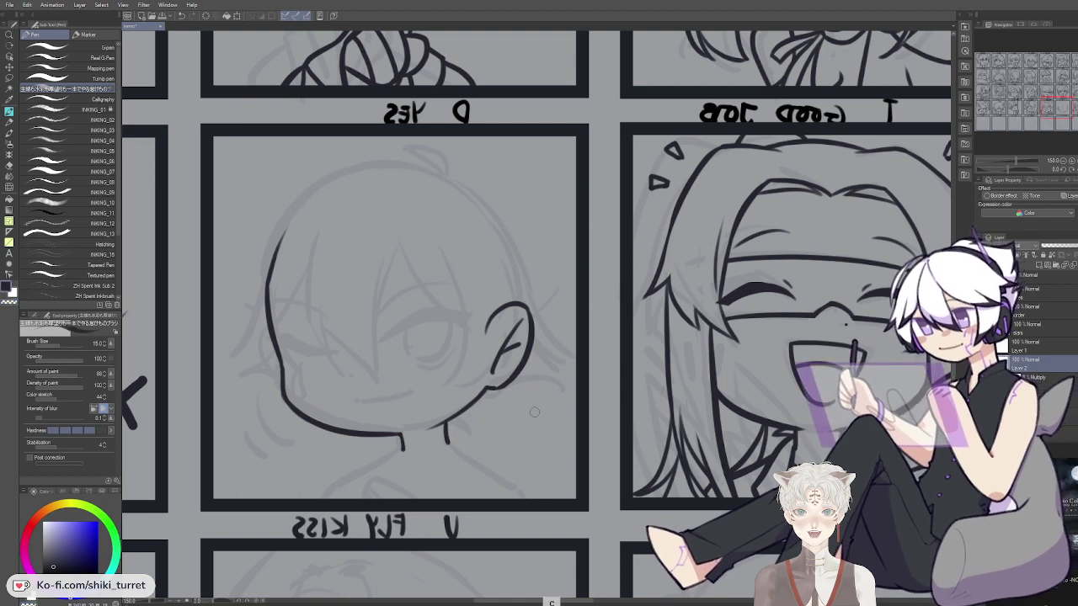
{"action": "left_click_drag", "start_coordinate": [519, 412], "coordinate": [506, 434]}
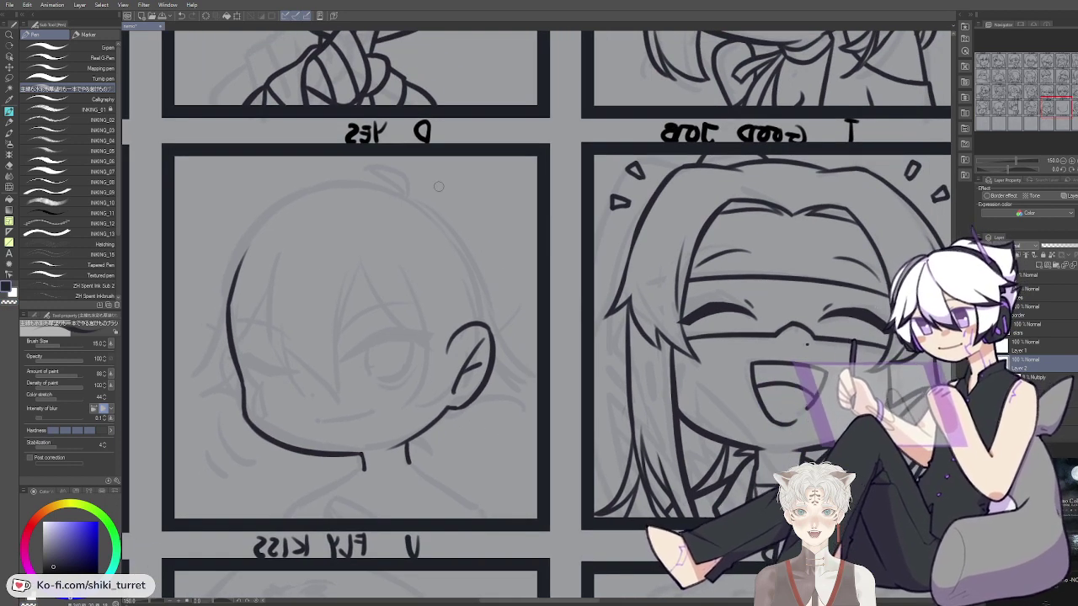
{"action": "key", "text": "h"}
{"action": "key", "text": "h"}
{"action": "left_click_drag", "start_coordinate": [279, 248], "coordinate": [270, 321]}
{"action": "key", "text": "ctrl+z"}
{"action": "left_click_drag", "start_coordinate": [276, 264], "coordinate": [264, 347]}
{"action": "key", "text": "ctrl+z"}
{"action": "left_click_drag", "start_coordinate": [280, 217], "coordinate": [370, 171]}
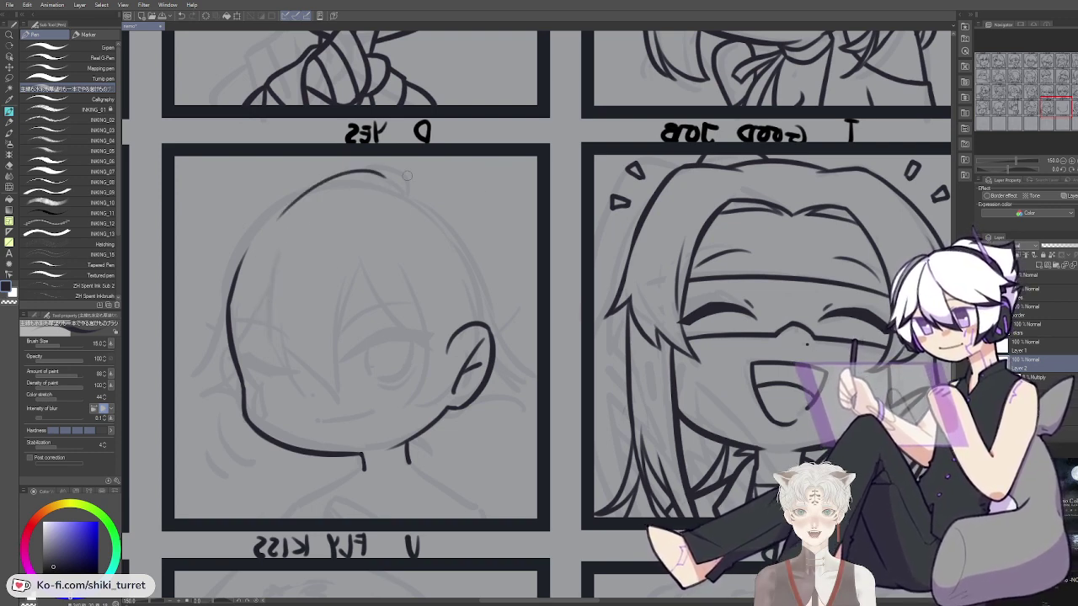
{"action": "key", "text": "ctrl+z"}
{"action": "mouse_move", "coordinate": [243, 237]}
{"action": "left_mouse_down"}
{"action": "mouse_move", "coordinate": [395, 187]}
{"action": "mouse_move", "coordinate": [379, 177]}
{"action": "mouse_move", "coordinate": [387, 184]}
{"action": "left_mouse_up"}
{"action": "key", "text": "ctrl+z"}
{"action": "key", "text": "ctrl+z"}
{"action": "key", "text": "ctrl+z"}
{"action": "key", "text": "ctrl+z"}
{"action": "left_click_drag", "start_coordinate": [237, 237], "coordinate": [391, 175]}
{"action": "key", "text": "ctrl+z"}
{"action": "left_click_drag", "start_coordinate": [305, 178], "coordinate": [412, 194]}
{"action": "key", "text": "ctrl+z"}
{"action": "left_click_drag", "start_coordinate": [311, 185], "coordinate": [298, 288]}
{"action": "key", "text": "ctrl+z"}
{"action": "key", "text": "ctrl+z"}
{"action": "key", "text": "ctrl+z"}
{"action": "mouse_move", "coordinate": [295, 193]}
{"action": "left_mouse_down"}
{"action": "mouse_move", "coordinate": [415, 187]}
{"action": "mouse_move", "coordinate": [442, 204]}
{"action": "mouse_move", "coordinate": [439, 195]}
{"action": "left_mouse_up"}
{"action": "key", "text": "ctrl+z"}
{"action": "key", "text": "ctrl+z"}
Ink a small pointed hair tuft at the crown of the winking character's head
{"action": "left_click_drag", "start_coordinate": [411, 173], "coordinate": [440, 197]}
{"action": "key", "text": "ctrl+z"}
{"action": "key", "text": "ctrl+z"}
{"action": "left_click_drag", "start_coordinate": [408, 174], "coordinate": [446, 197]}
{"action": "key", "text": "ctrl+z"}
{"action": "key", "text": "ctrl+z"}
{"action": "key", "text": "ctrl+z"}
{"action": "key", "text": "ctrl+z"}
{"action": "key", "text": "ctrl+z"}
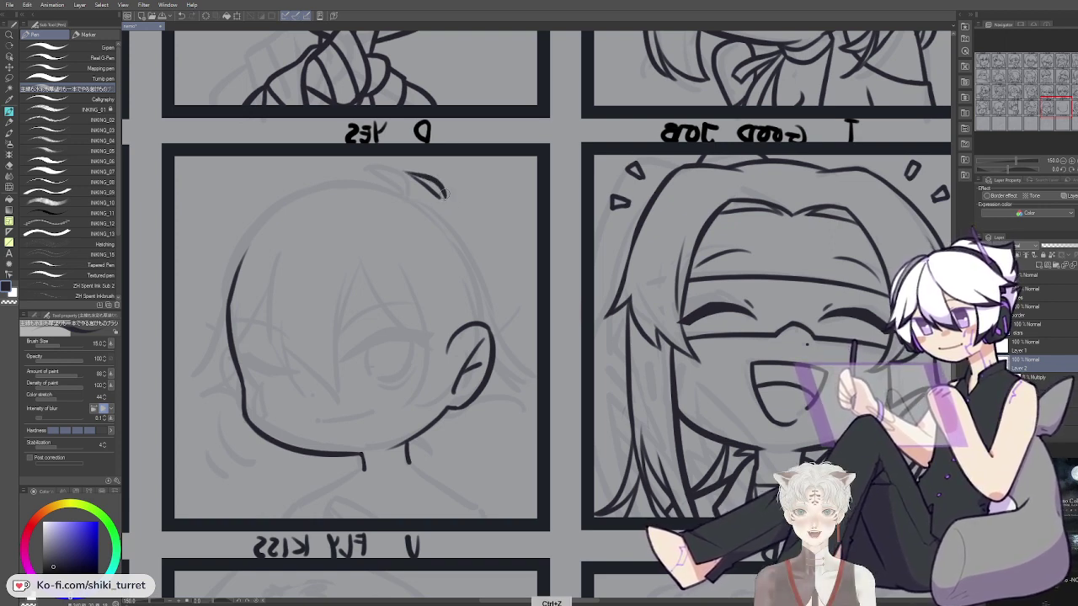
Ink the outer hair contour from the crown tuft down the ear side of the head
{"action": "left_click_drag", "start_coordinate": [747, 297], "coordinate": [716, 283]}
{"action": "left_click_drag", "start_coordinate": [600, 180], "coordinate": [543, 268]}
{"action": "key", "text": "ctrl+z"}
{"action": "mouse_move", "coordinate": [600, 181]}
{"action": "left_mouse_down"}
{"action": "mouse_move", "coordinate": [532, 305]}
{"action": "mouse_move", "coordinate": [535, 285]}
{"action": "mouse_move", "coordinate": [533, 311]}
{"action": "mouse_move", "coordinate": [543, 311]}
{"action": "left_mouse_up"}
{"action": "key", "text": "ctrl+z"}
{"action": "key", "text": "ctrl+z"}
{"action": "left_click_drag", "start_coordinate": [553, 245], "coordinate": [539, 319]}
{"action": "key", "text": "ctrl+z"}
Refine the side hair line and ink the spiky strand tips that flick outward beside the ear
{"action": "key", "text": "c"}
{"action": "mouse_move", "coordinate": [553, 241]}
{"action": "left_mouse_down"}
{"action": "mouse_move", "coordinate": [549, 307]}
{"action": "mouse_move", "coordinate": [551, 278]}
{"action": "mouse_move", "coordinate": [523, 335]}
{"action": "mouse_move", "coordinate": [536, 324]}
{"action": "mouse_move", "coordinate": [508, 343]}
{"action": "mouse_move", "coordinate": [525, 345]}
{"action": "mouse_move", "coordinate": [528, 332]}
{"action": "mouse_move", "coordinate": [509, 341]}
{"action": "mouse_move", "coordinate": [537, 322]}
{"action": "mouse_move", "coordinate": [511, 340]}
{"action": "mouse_move", "coordinate": [540, 335]}
{"action": "left_mouse_up"}
{"action": "key", "text": "c"}
{"action": "key", "text": "ctrl+z"}
{"action": "key", "text": "ctrl+z"}
{"action": "key", "text": "ctrl+z"}
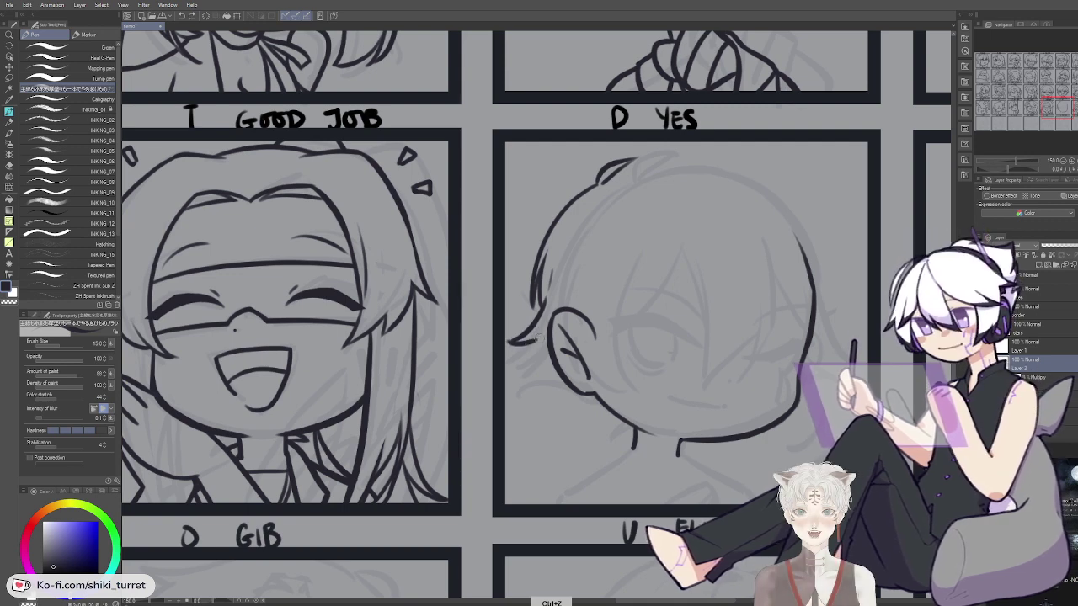
{"action": "key", "text": "ctrl+z"}
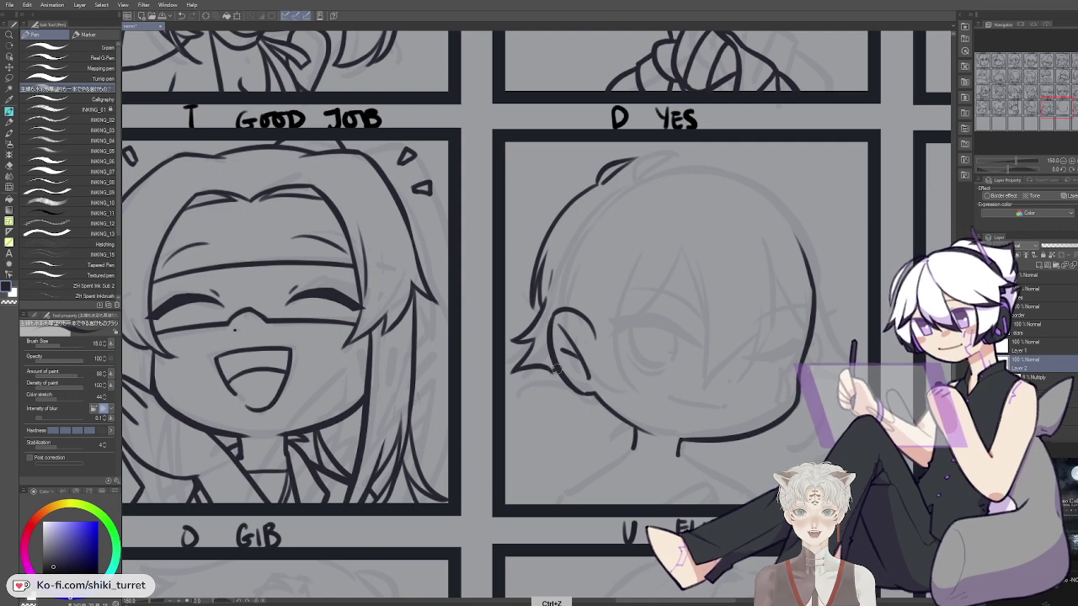
Ink a short curved hair strand just below the ear of the winking character
{"action": "left_click_drag", "start_coordinate": [659, 373], "coordinate": [587, 350]}
{"action": "key", "text": "ctrl+z"}
{"action": "mouse_move", "coordinate": [494, 349]}
{"action": "left_mouse_down"}
{"action": "mouse_move", "coordinate": [476, 378]}
{"action": "mouse_move", "coordinate": [500, 367]}
{"action": "left_mouse_up"}
{"action": "key", "text": "ctrl+z"}
{"action": "key", "text": "ctrl+z"}
{"action": "key", "text": "ctrl+z"}
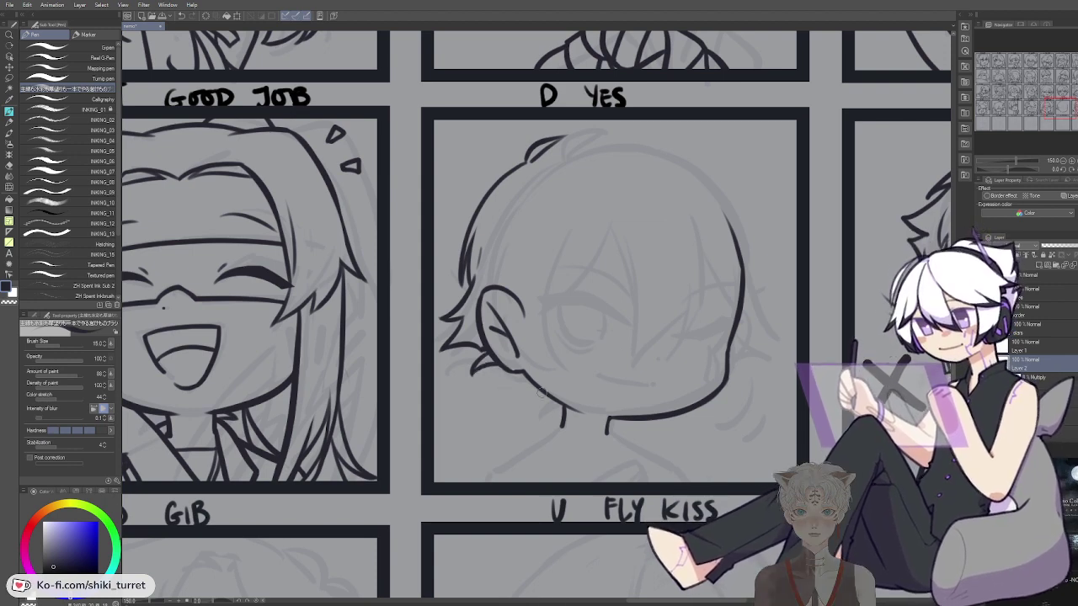
Re-ink the lower spiky hair tips that flick outward beneath the ear in the D YES panel
{"action": "key", "text": "space"}
{"action": "left_click_drag", "start_coordinate": [702, 370], "coordinate": [617, 375]}
{"action": "key", "text": "ctrl+z"}
{"action": "key", "text": "ctrl+z"}
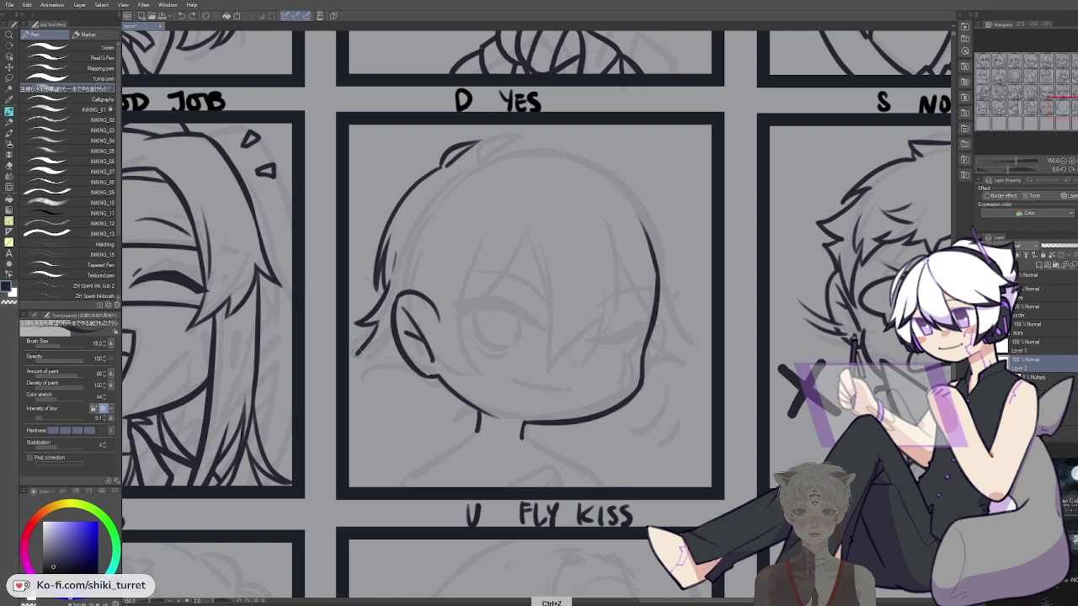
{"action": "mouse_move", "coordinate": [401, 364]}
{"action": "left_mouse_down"}
{"action": "mouse_move", "coordinate": [428, 351]}
{"action": "mouse_move", "coordinate": [389, 383]}
{"action": "left_mouse_up"}
{"action": "key", "text": "ctrl+z"}
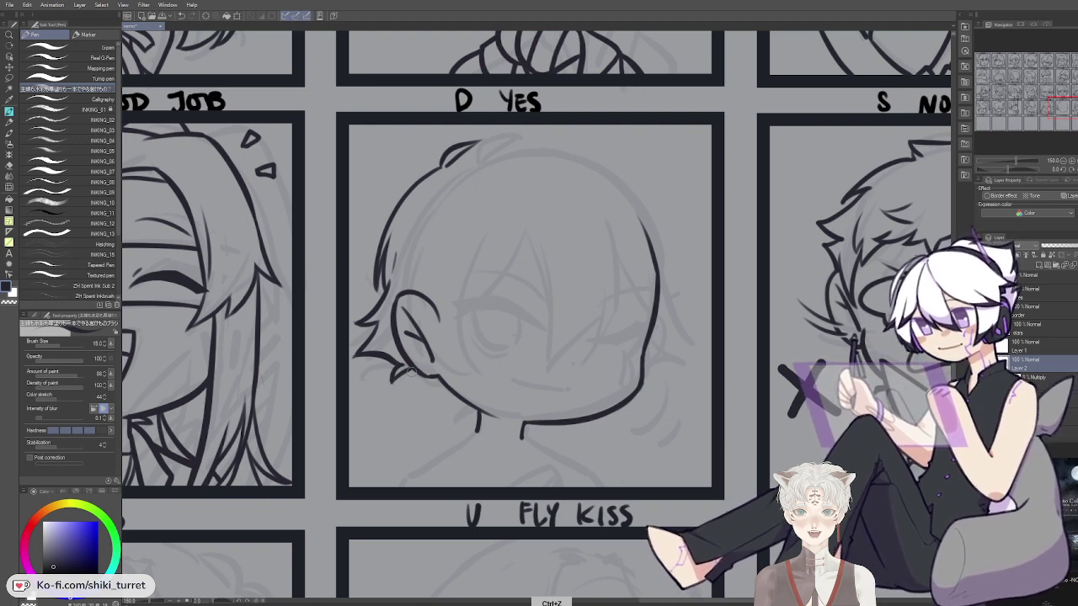
{"action": "key", "text": "space"}
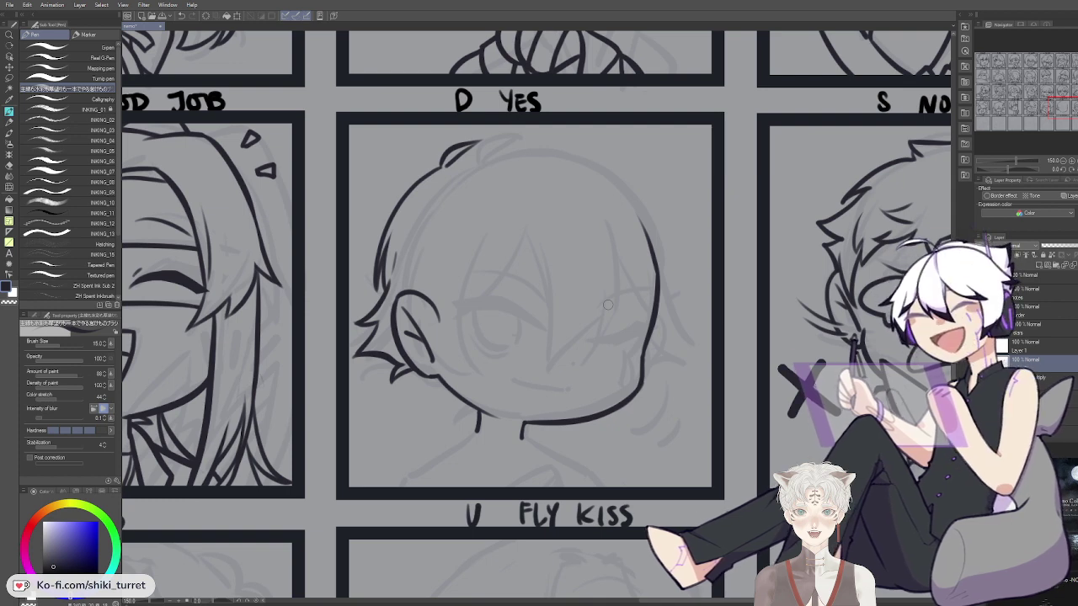
Mirror the canvas and ink the top hair contour from the crown tuft forward to the parting
{"action": "key", "text": "h"}
{"action": "mouse_move", "coordinate": [601, 152]}
{"action": "left_mouse_down"}
{"action": "mouse_move", "coordinate": [472, 160]}
{"action": "mouse_move", "coordinate": [482, 159]}
{"action": "left_mouse_up"}
{"action": "key", "text": "ctrl+z"}
{"action": "key", "text": "ctrl+z"}
{"action": "left_click_drag", "start_coordinate": [619, 160], "coordinate": [465, 179]}
{"action": "key", "text": "ctrl+z"}
{"action": "left_click_drag", "start_coordinate": [603, 155], "coordinate": [473, 171]}
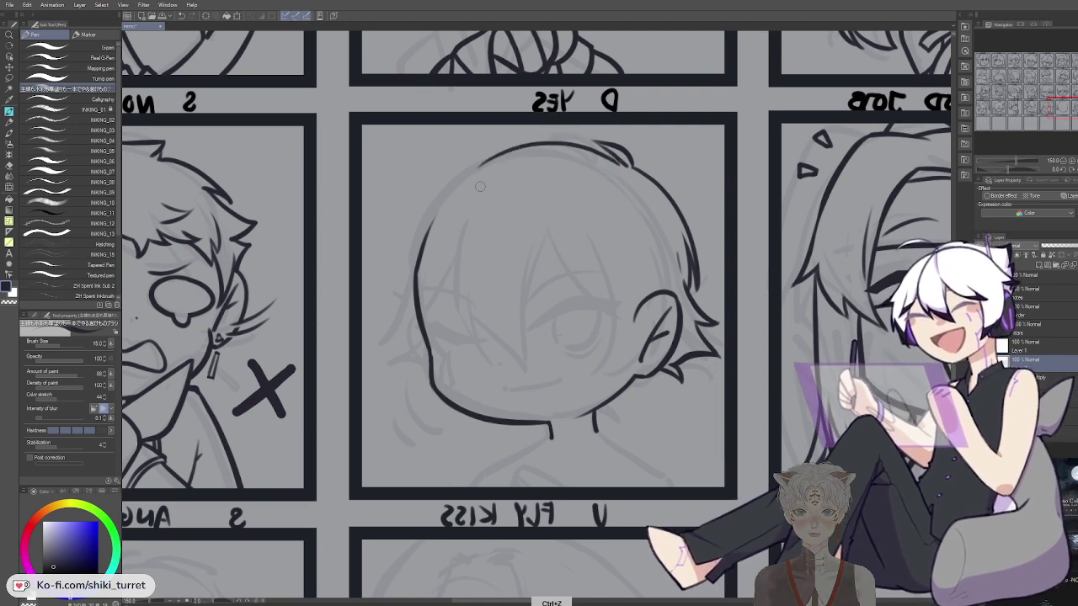
{"action": "key", "text": "ctrl+z"}
{"action": "mouse_move", "coordinate": [616, 158]}
{"action": "left_mouse_down"}
{"action": "mouse_move", "coordinate": [555, 142]}
{"action": "mouse_move", "coordinate": [510, 146]}
{"action": "left_mouse_up"}
{"action": "key", "text": "ctrl+z"}
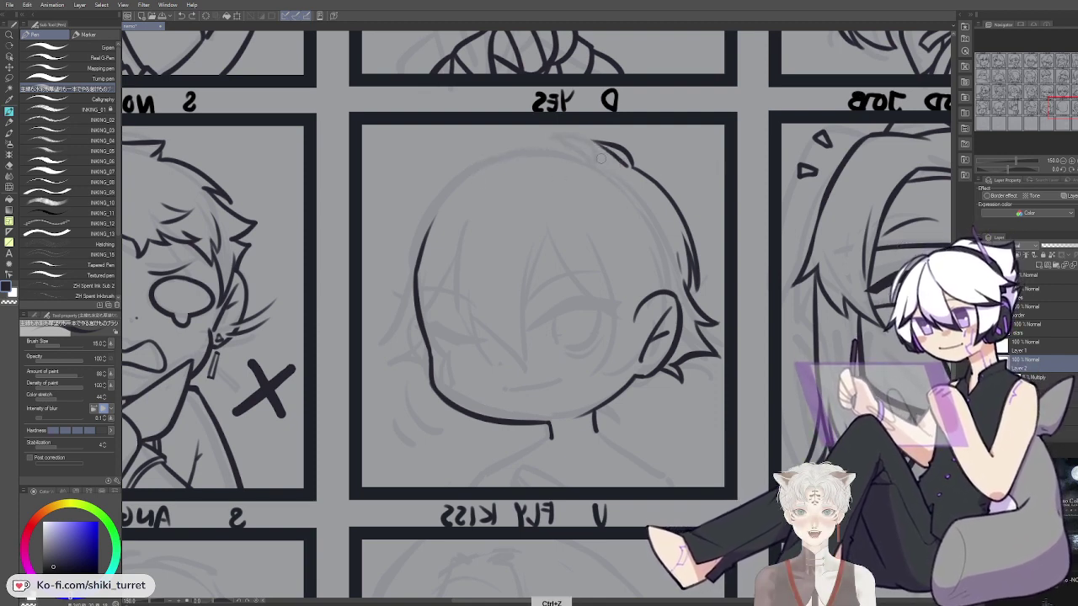
{"action": "mouse_move", "coordinate": [619, 160]}
{"action": "left_mouse_down"}
{"action": "mouse_move", "coordinate": [527, 144]}
{"action": "mouse_move", "coordinate": [508, 270]}
{"action": "left_mouse_up"}
{"action": "key", "text": "ctrl+z"}
Try to ink the large curved forelock sweeping from the parting down over the forehead
{"action": "mouse_move", "coordinate": [502, 157]}
{"action": "left_mouse_down"}
{"action": "mouse_move", "coordinate": [474, 212]}
{"action": "mouse_move", "coordinate": [497, 264]}
{"action": "mouse_move", "coordinate": [523, 267]}
{"action": "left_mouse_up"}
{"action": "key", "text": "ctrl+z"}
{"action": "key", "text": "ctrl+z"}
{"action": "key", "text": "ctrl+z"}
{"action": "key", "text": "ctrl+z"}
{"action": "key", "text": "ctrl+z"}
{"action": "mouse_move", "coordinate": [512, 150]}
{"action": "left_mouse_down"}
{"action": "mouse_move", "coordinate": [535, 242]}
{"action": "mouse_move", "coordinate": [521, 267]}
{"action": "left_mouse_up"}
{"action": "key", "text": "ctrl+z"}
{"action": "left_click_drag", "start_coordinate": [543, 183], "coordinate": [519, 288]}
{"action": "key", "text": "ctrl+z"}
{"action": "key", "text": "ctrl+z"}
{"action": "key", "text": "ctrl+z"}
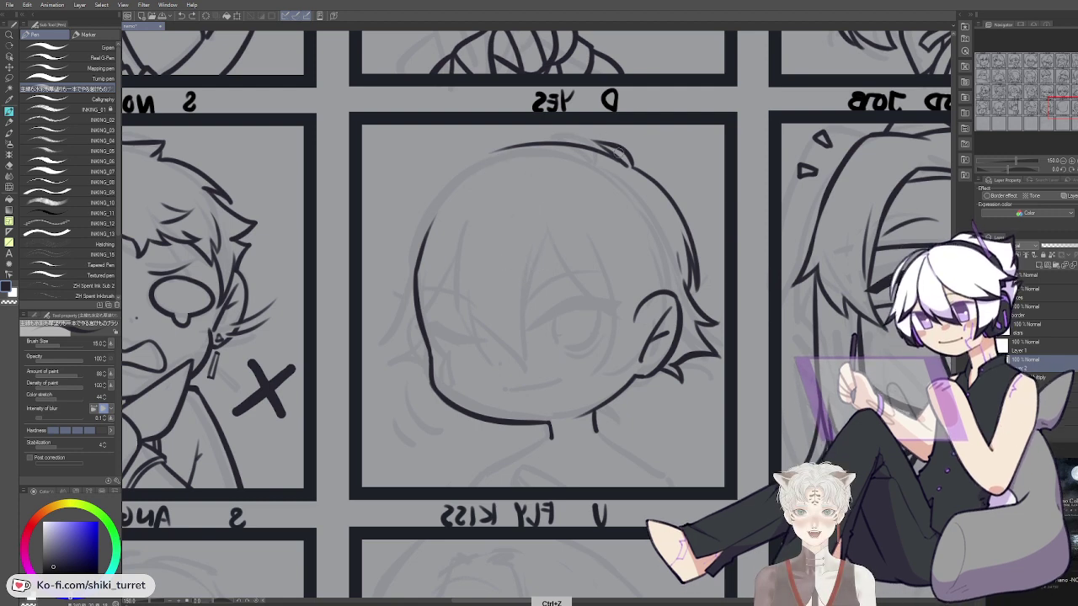
Ink the outer edge of the large forelock, curving from the parting down to a tip over the forehead
{"action": "mouse_move", "coordinate": [511, 149]}
{"action": "left_mouse_down"}
{"action": "mouse_move", "coordinate": [500, 250]}
{"action": "mouse_move", "coordinate": [513, 253]}
{"action": "left_mouse_up"}
{"action": "key", "text": "ctrl+z"}
{"action": "key", "text": "ctrl+z"}
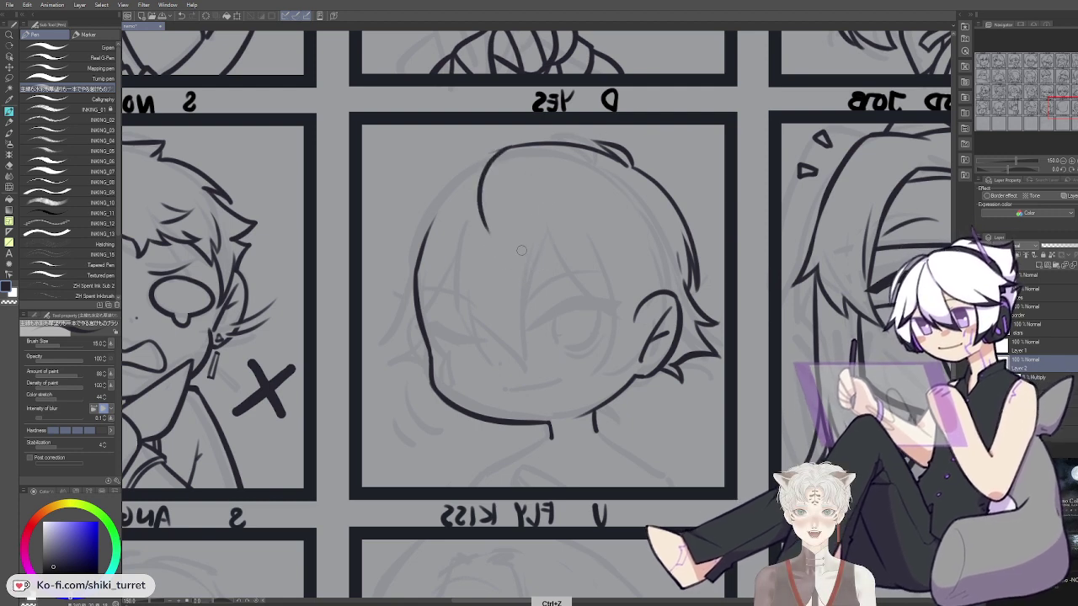
{"action": "key", "text": "ctrl+z"}
{"action": "mouse_move", "coordinate": [511, 148]}
{"action": "left_mouse_down"}
{"action": "mouse_move", "coordinate": [487, 228]}
{"action": "mouse_move", "coordinate": [526, 274]}
{"action": "left_mouse_up"}
{"action": "key", "text": "ctrl+z"}
{"action": "key", "text": "ctrl+z"}
{"action": "left_click_drag", "start_coordinate": [486, 221], "coordinate": [537, 278]}
{"action": "key", "text": "ctrl+z"}
Ink the forelock's inner edge from mid-forehead down to the tip so the lock closes in a point
{"action": "left_click_drag", "start_coordinate": [543, 197], "coordinate": [546, 287]}
{"action": "key", "text": "ctrl+z"}
{"action": "key", "text": "ctrl+z"}
{"action": "left_click_drag", "start_coordinate": [539, 192], "coordinate": [548, 291]}
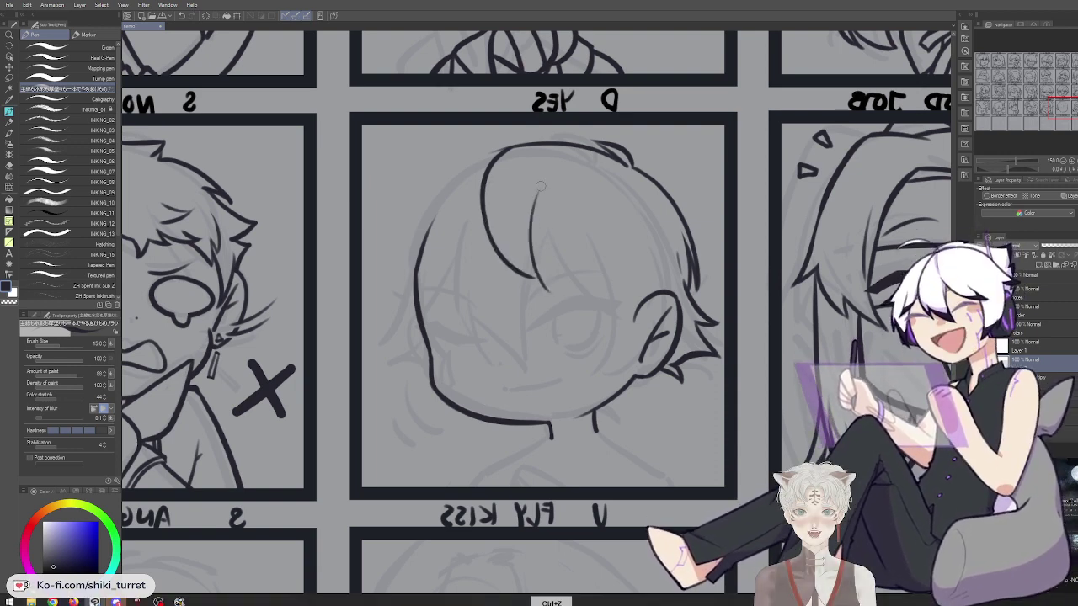
{"action": "key", "text": "ctrl+z"}
{"action": "mouse_move", "coordinate": [544, 200]}
{"action": "left_mouse_down"}
{"action": "mouse_move", "coordinate": [537, 229]}
{"action": "mouse_move", "coordinate": [548, 279]}
{"action": "left_mouse_up"}
{"action": "key", "text": "ctrl+z"}
{"action": "mouse_move", "coordinate": [544, 199]}
{"action": "left_mouse_down"}
{"action": "mouse_move", "coordinate": [532, 246]}
{"action": "mouse_move", "coordinate": [549, 281]}
{"action": "left_mouse_up"}
{"action": "key", "text": "ctrl+z"}
{"action": "key", "text": "ctrl+z"}
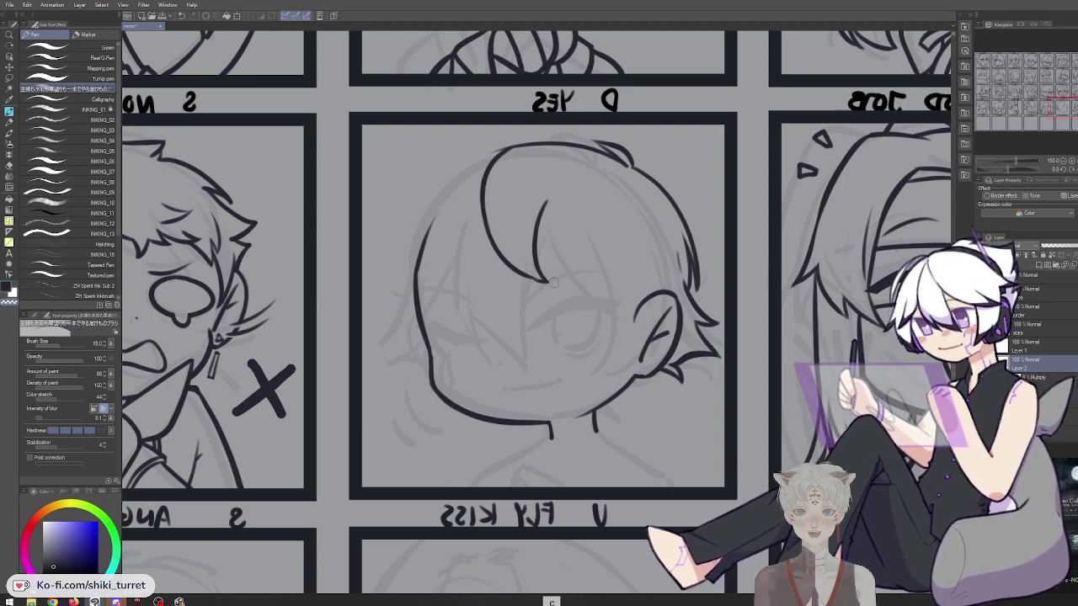
Ink the adjoining fringe strand curving from the forelock's inner peak toward the ear side, and clean up the peak
{"action": "key", "text": "c"}
{"action": "left_click_drag", "start_coordinate": [642, 245], "coordinate": [461, 308]}
{"action": "mouse_move", "coordinate": [363, 264]}
{"action": "left_mouse_down"}
{"action": "mouse_move", "coordinate": [398, 327]}
{"action": "mouse_move", "coordinate": [381, 312]}
{"action": "mouse_move", "coordinate": [385, 321]}
{"action": "left_mouse_up"}
{"action": "key", "text": "ctrl+z"}
{"action": "key", "text": "ctrl+z"}
{"action": "key", "text": "c"}
{"action": "key", "text": "c"}
{"action": "key", "text": "ctrl+z"}
{"action": "left_click_drag", "start_coordinate": [364, 268], "coordinate": [414, 352]}
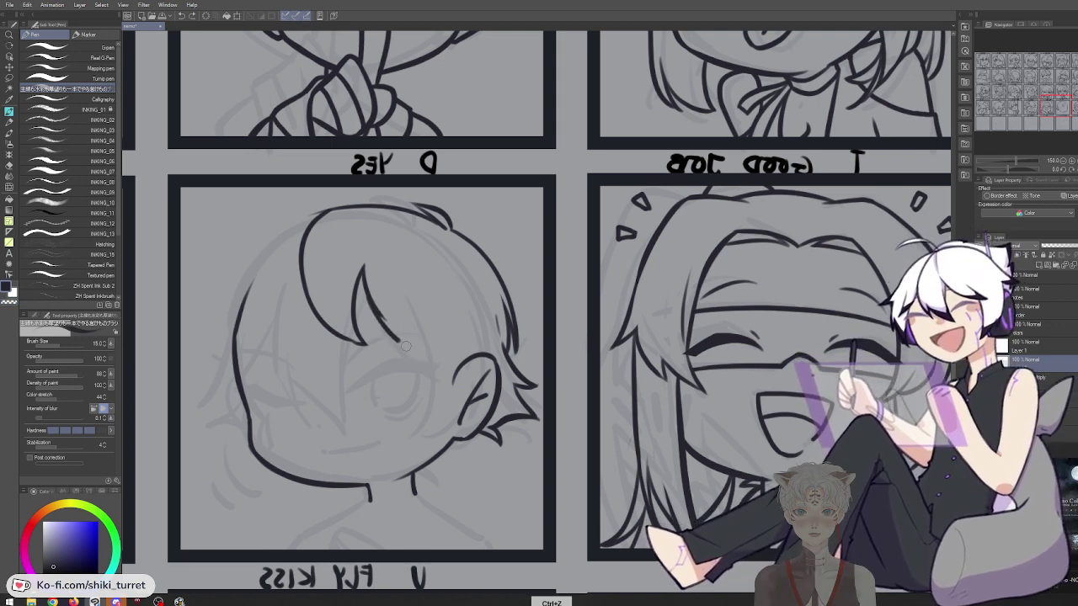
{"action": "key", "text": "c"}
{"action": "key", "text": "c"}
{"action": "left_click_drag", "start_coordinate": [354, 289], "coordinate": [382, 242]}
{"action": "key", "text": "c"}
{"action": "key", "text": "c"}
{"action": "key", "text": "ctrl+z"}
{"action": "left_click_drag", "start_coordinate": [365, 266], "coordinate": [410, 325]}
{"action": "left_click_drag", "start_coordinate": [385, 235], "coordinate": [418, 267]}
{"action": "key", "text": "ctrl+z"}
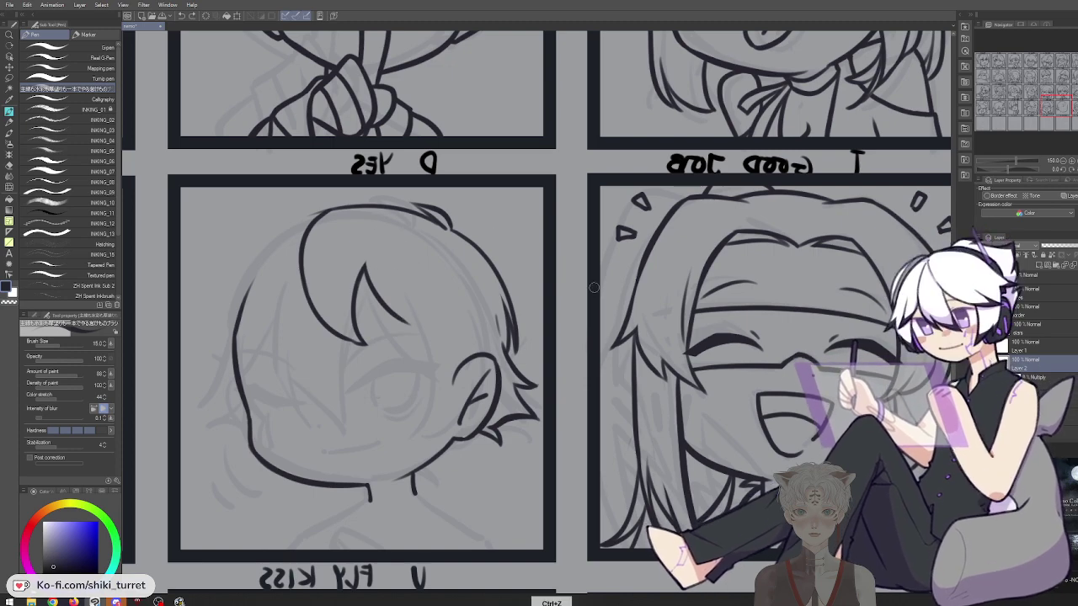
Flip the canvas back to its normal orientation and ink a short bent hair-fold mark below the crown
{"action": "key", "text": "h"}
{"action": "mouse_move", "coordinate": [691, 238]}
{"action": "left_mouse_down"}
{"action": "mouse_move", "coordinate": [668, 255]}
{"action": "mouse_move", "coordinate": [694, 235]}
{"action": "left_mouse_up"}
{"action": "key", "text": "ctrl+z"}
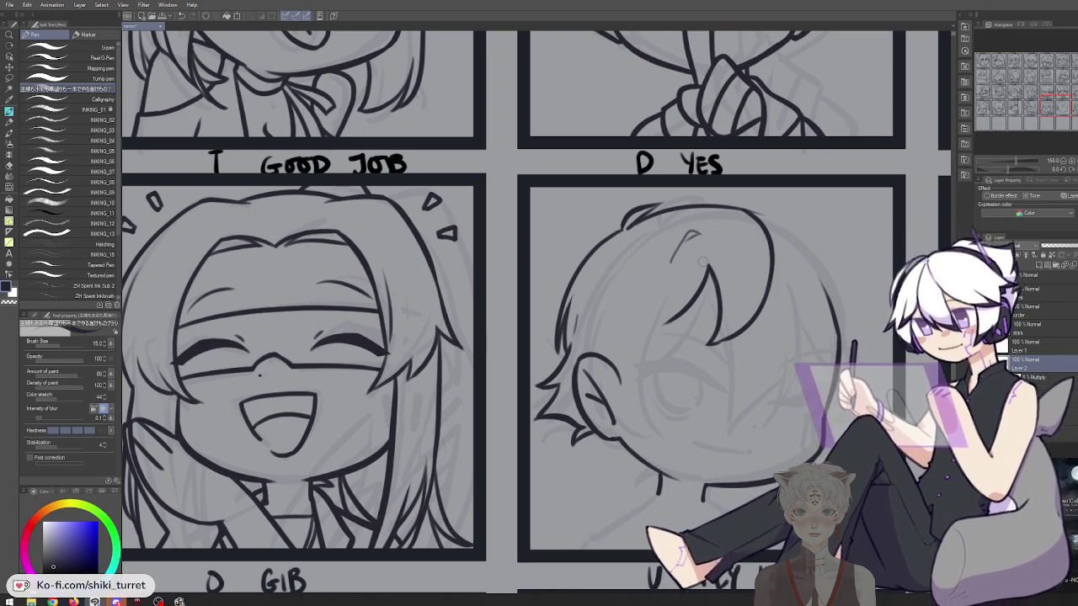
{"action": "left_click_drag", "start_coordinate": [641, 338], "coordinate": [640, 401]}
{"action": "key", "text": "ctrl+z"}
Try to ink the pointed fringe strand between the forelock and the ear
{"action": "mouse_move", "coordinate": [727, 276]}
{"action": "left_mouse_down"}
{"action": "mouse_move", "coordinate": [601, 297]}
{"action": "mouse_move", "coordinate": [509, 244]}
{"action": "left_mouse_up"}
{"action": "key", "text": "ctrl+z"}
{"action": "left_click_drag", "start_coordinate": [437, 267], "coordinate": [428, 377]}
{"action": "key", "text": "ctrl+z"}
{"action": "left_click_drag", "start_coordinate": [451, 249], "coordinate": [437, 388]}
{"action": "key", "text": "ctrl+z"}
{"action": "key", "text": "ctrl+z"}
{"action": "key", "text": "ctrl+z"}
{"action": "left_click_drag", "start_coordinate": [453, 244], "coordinate": [448, 361]}
{"action": "key", "text": "ctrl+z"}
{"action": "key", "text": "ctrl+z"}
{"action": "mouse_move", "coordinate": [446, 248]}
{"action": "left_mouse_down"}
{"action": "mouse_move", "coordinate": [431, 376]}
{"action": "mouse_move", "coordinate": [433, 273]}
{"action": "mouse_move", "coordinate": [429, 380]}
{"action": "left_mouse_up"}
{"action": "key", "text": "ctrl+z"}
{"action": "key", "text": "ctrl+z"}
{"action": "key", "text": "ctrl+z"}
{"action": "mouse_move", "coordinate": [453, 234]}
{"action": "left_mouse_down"}
{"action": "mouse_move", "coordinate": [449, 290]}
{"action": "mouse_move", "coordinate": [470, 332]}
{"action": "left_mouse_up"}
{"action": "key", "text": "ctrl+z"}
{"action": "key", "text": "ctrl+z"}
{"action": "key", "text": "c"}
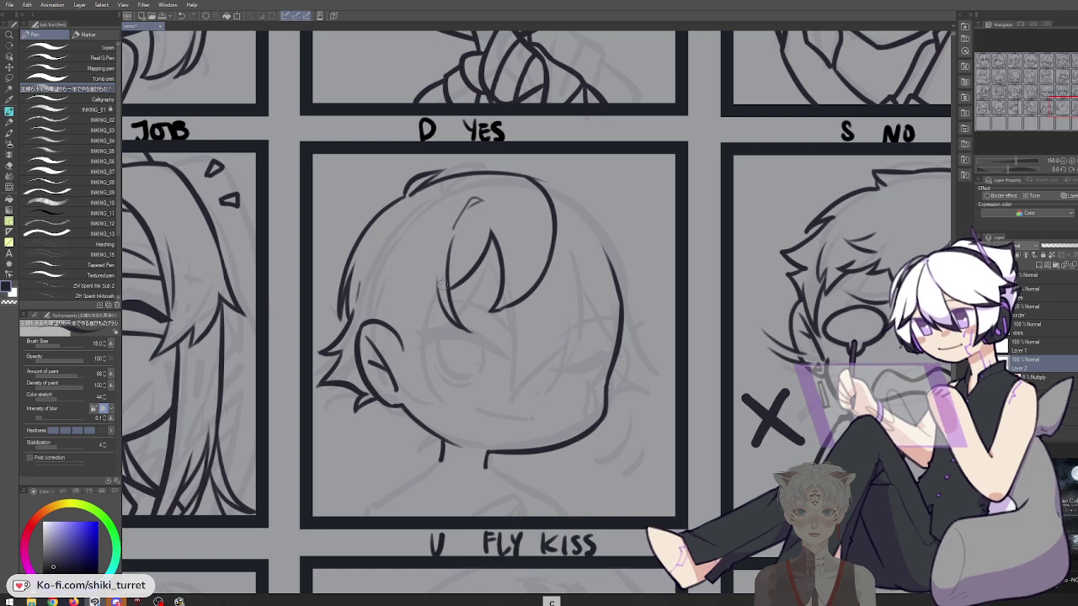
{"action": "key", "text": "ctrl+z"}
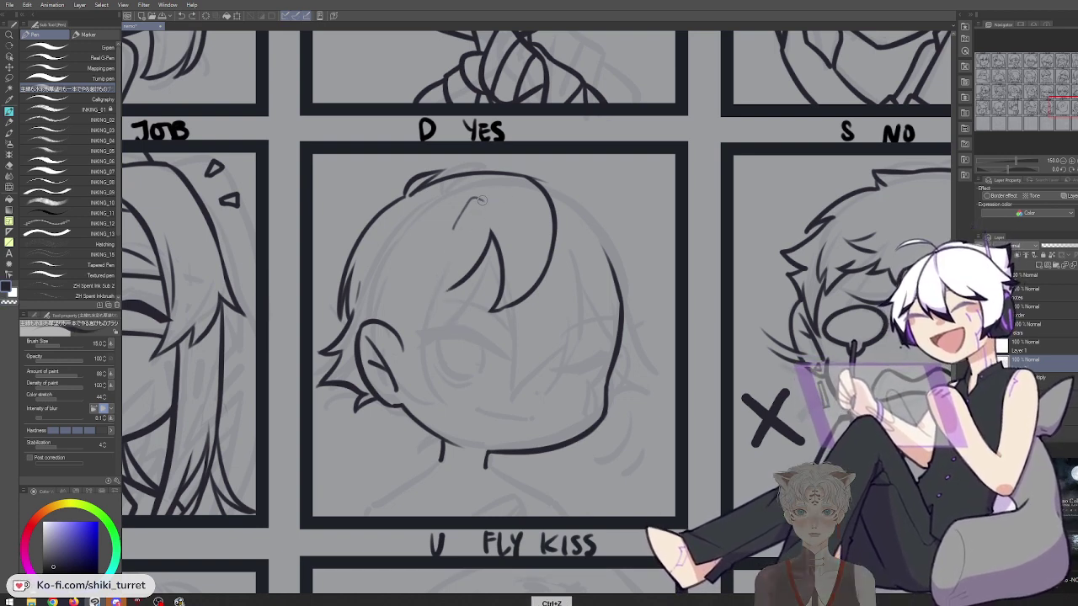
Ink both edges of the narrow pointed fringe strand overlapping the short strand on the forelock's ear side
{"action": "left_click_drag", "start_coordinate": [434, 234], "coordinate": [463, 323]}
{"action": "key", "text": "ctrl+z"}
{"action": "key", "text": "ctrl+z"}
{"action": "mouse_move", "coordinate": [455, 231]}
{"action": "left_mouse_down"}
{"action": "mouse_move", "coordinate": [472, 316]}
{"action": "mouse_move", "coordinate": [441, 229]}
{"action": "mouse_move", "coordinate": [429, 247]}
{"action": "mouse_move", "coordinate": [457, 308]}
{"action": "left_mouse_up"}
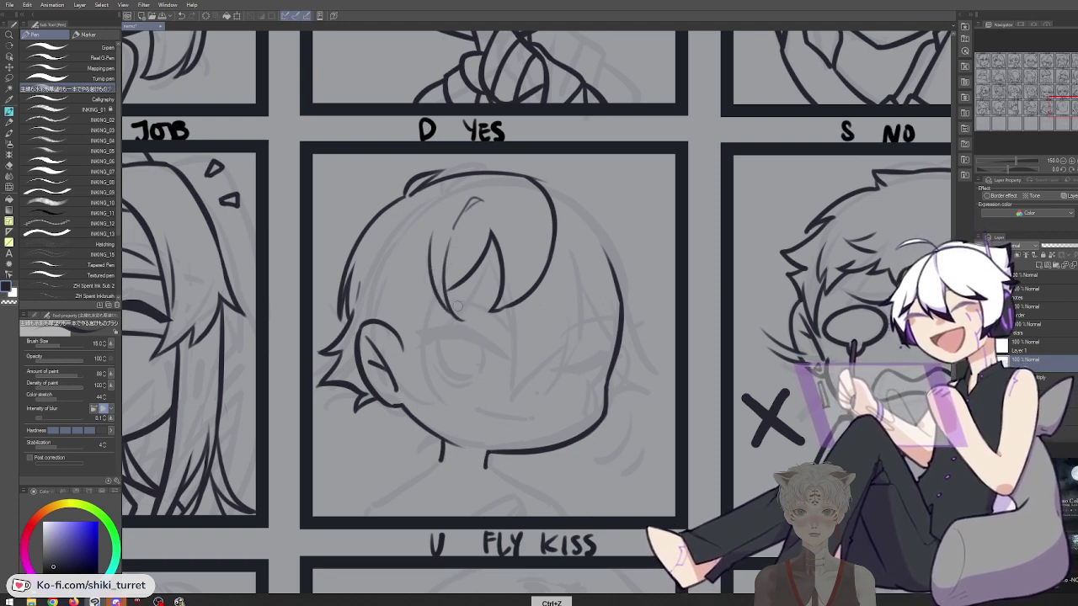
Try to ink the long side bang hanging in front of the ear
{"action": "mouse_move", "coordinate": [428, 237]}
{"action": "left_mouse_down"}
{"action": "mouse_move", "coordinate": [410, 270]}
{"action": "mouse_move", "coordinate": [417, 374]}
{"action": "left_mouse_up"}
{"action": "key", "text": "ctrl+z"}
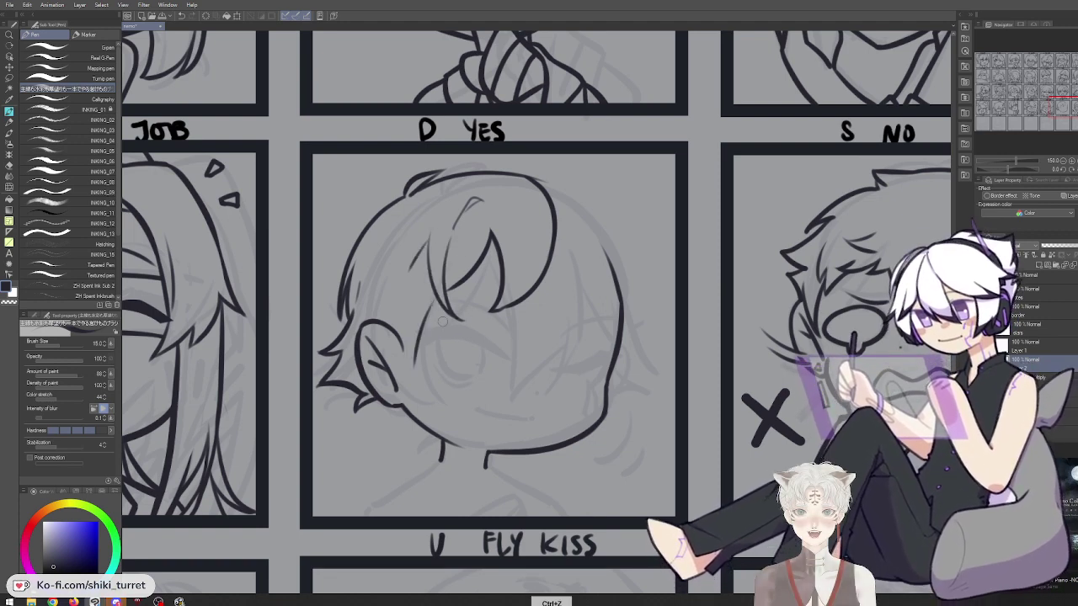
{"action": "key", "text": "ctrl+z"}
{"action": "left_click_drag", "start_coordinate": [434, 297], "coordinate": [434, 389]}
{"action": "key", "text": "ctrl+z"}
{"action": "left_click_drag", "start_coordinate": [418, 325], "coordinate": [424, 373]}
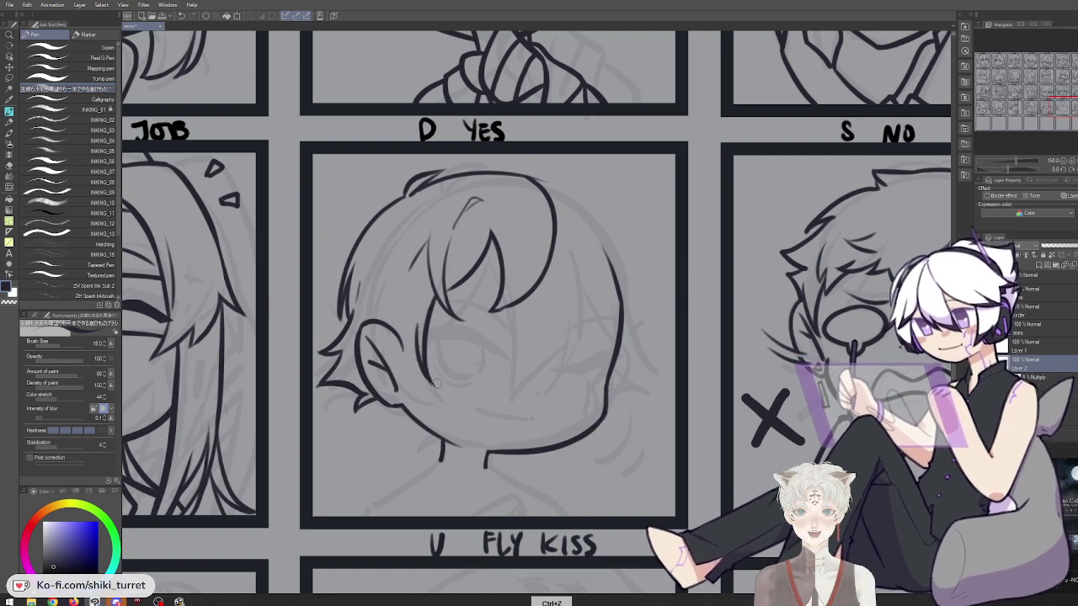
{"action": "key", "text": "ctrl+z"}
{"action": "mouse_move", "coordinate": [417, 327]}
{"action": "left_mouse_down"}
{"action": "mouse_move", "coordinate": [436, 391]}
{"action": "mouse_move", "coordinate": [417, 385]}
{"action": "mouse_move", "coordinate": [432, 394]}
{"action": "left_mouse_up"}
{"action": "key", "text": "ctrl+z"}
{"action": "key", "text": "ctrl+z"}
{"action": "key", "text": "ctrl+z"}
{"action": "key", "text": "ctrl+z"}
Ink the long side bang in front of the ear, with its inner edge and ear-side edge meeting in a point
{"action": "left_click_drag", "start_coordinate": [436, 289], "coordinate": [422, 340]}
{"action": "key", "text": "ctrl+z"}
{"action": "left_click_drag", "start_coordinate": [435, 291], "coordinate": [424, 374]}
{"action": "mouse_move", "coordinate": [421, 307]}
{"action": "left_mouse_down"}
{"action": "mouse_move", "coordinate": [428, 378]}
{"action": "mouse_move", "coordinate": [419, 370]}
{"action": "left_mouse_up"}
{"action": "key", "text": "ctrl+z"}
{"action": "key", "text": "ctrl+z"}
{"action": "left_click_drag", "start_coordinate": [411, 313], "coordinate": [429, 383]}
{"action": "key", "text": "ctrl+z"}
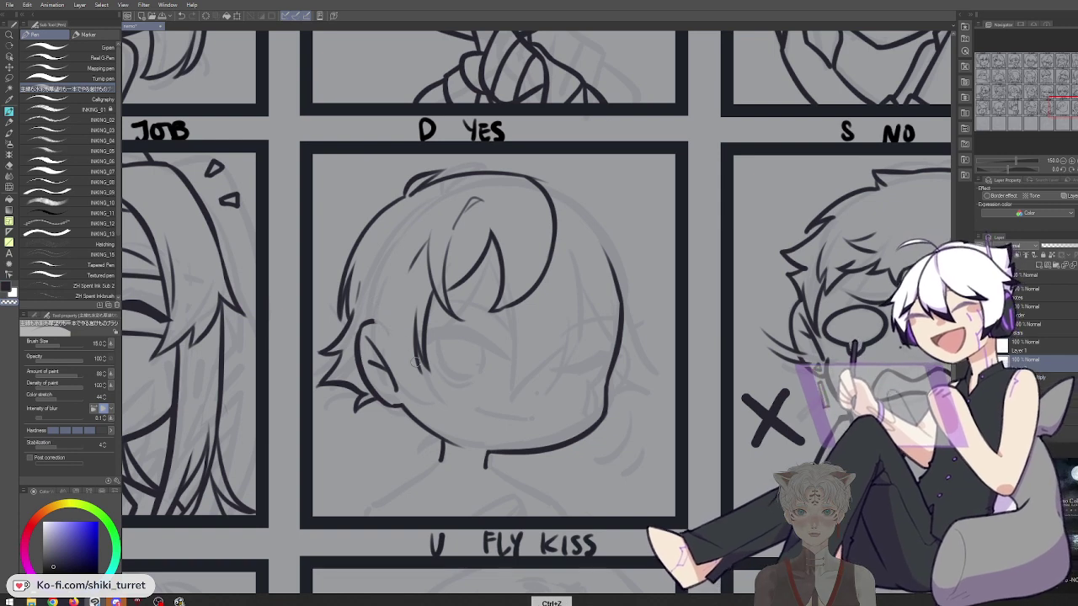
{"action": "key", "text": "ctrl+z"}
{"action": "left_click_drag", "start_coordinate": [374, 302], "coordinate": [419, 370]}
{"action": "key", "text": "ctrl+z"}
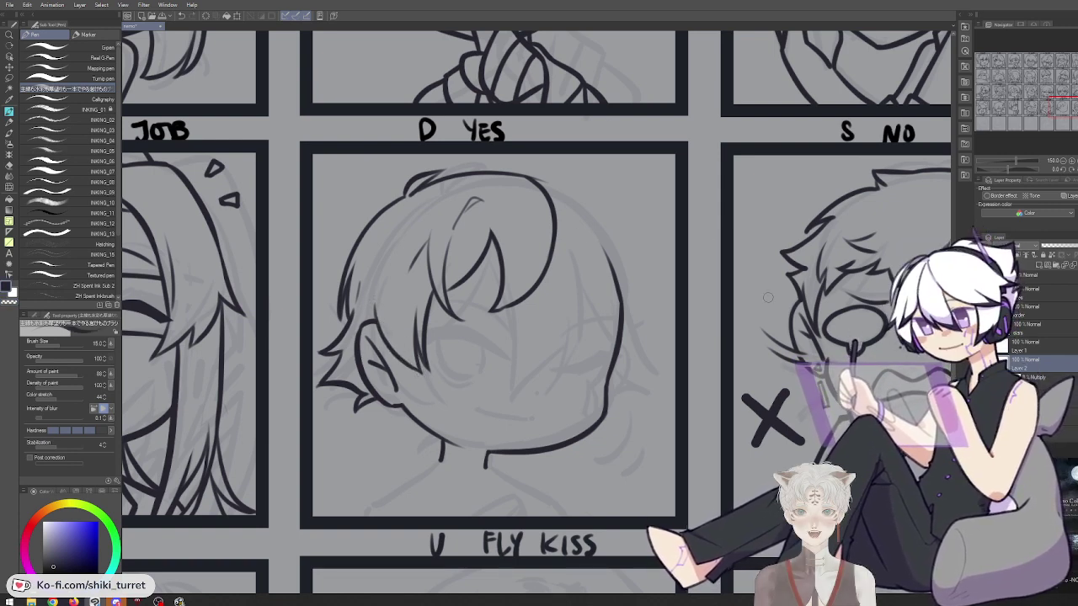
Mirror the canvas and ink the outer hair contour from the parting down the winking side of the head
{"action": "key", "text": "h"}
{"action": "left_click_drag", "start_coordinate": [768, 297], "coordinate": [716, 277]}
{"action": "key", "text": "c"}
{"action": "left_click_drag", "start_coordinate": [491, 161], "coordinate": [401, 251]}
{"action": "key", "text": "ctrl+z"}
{"action": "key", "text": "ctrl+z"}
{"action": "mouse_move", "coordinate": [490, 160]}
{"action": "left_mouse_down"}
{"action": "mouse_move", "coordinate": [386, 251]}
{"action": "mouse_move", "coordinate": [381, 269]}
{"action": "left_mouse_up"}
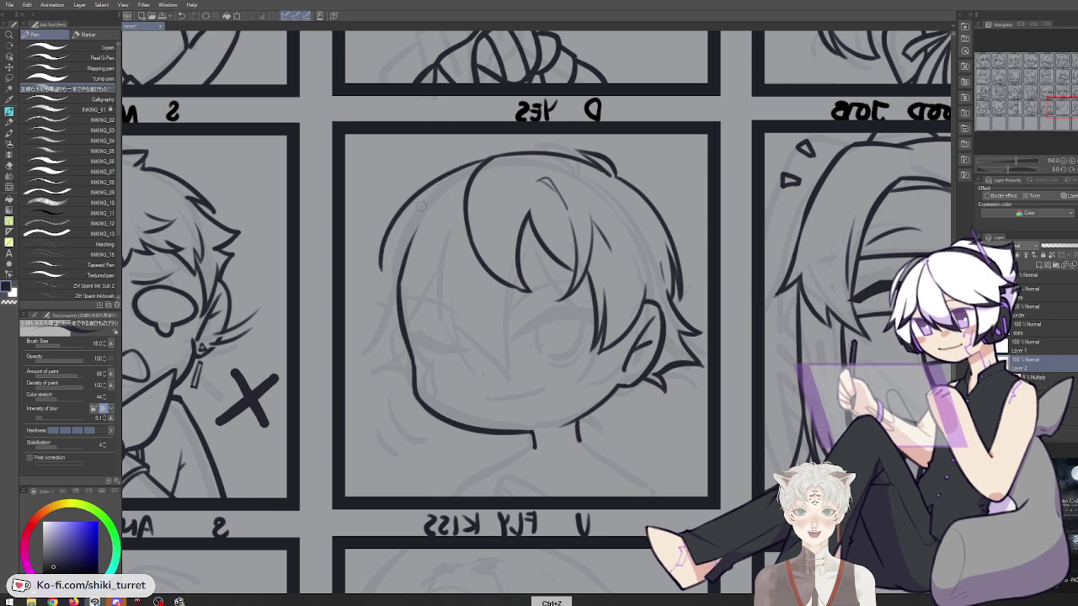
Add a short overlapping strand along the winking side's outer hair contour and tidy where the lines meet
{"action": "left_click_drag", "start_coordinate": [426, 198], "coordinate": [384, 261]}
{"action": "left_click_drag", "start_coordinate": [407, 218], "coordinate": [383, 280]}
{"action": "key", "text": "ctrl+z"}
{"action": "key", "text": "c"}
{"action": "mouse_move", "coordinate": [406, 217]}
{"action": "left_mouse_down"}
{"action": "mouse_move", "coordinate": [382, 280]}
{"action": "mouse_move", "coordinate": [428, 196]}
{"action": "left_mouse_up"}
{"action": "key", "text": "ctrl+z"}
{"action": "key", "text": "c"}
Ink the side lock that flicks outward to a point beside the winking eye
{"action": "left_click_drag", "start_coordinate": [389, 252], "coordinate": [358, 321]}
{"action": "key", "text": "ctrl+z"}
{"action": "left_click_drag", "start_coordinate": [379, 273], "coordinate": [360, 337]}
{"action": "key", "text": "ctrl+z"}
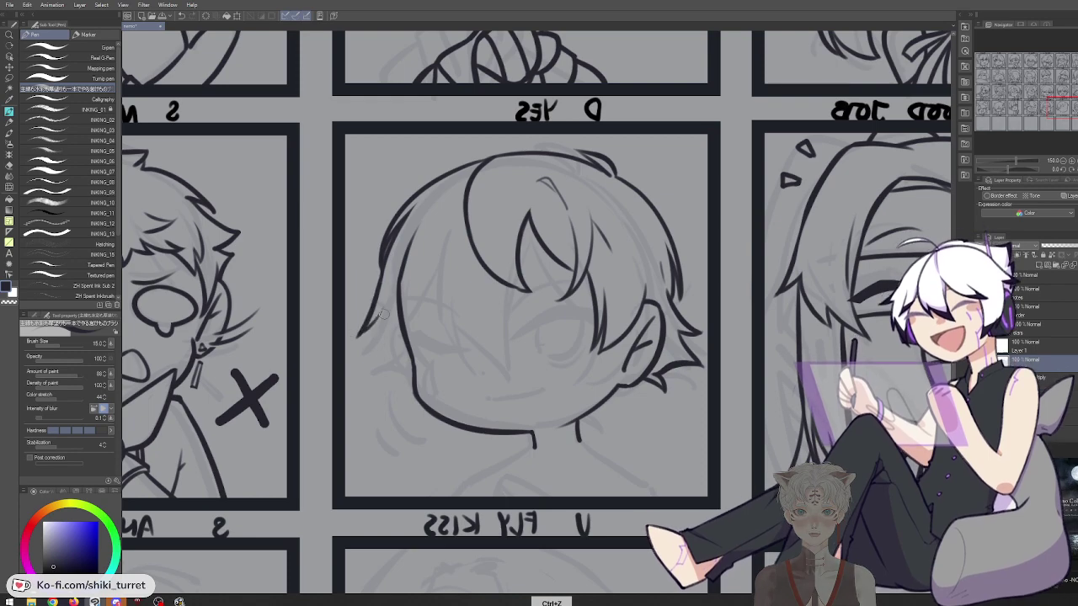
Ink the long curved fringe strand running down the forehead between the forelock and the winking-side face contour
{"action": "key", "text": "space"}
{"action": "left_click_drag", "start_coordinate": [688, 213], "coordinate": [608, 186]}
{"action": "key", "text": "ctrl+z"}
{"action": "mouse_move", "coordinate": [372, 193]}
{"action": "left_mouse_down"}
{"action": "mouse_move", "coordinate": [368, 298]}
{"action": "mouse_move", "coordinate": [362, 286]}
{"action": "left_mouse_up"}
{"action": "key", "text": "ctrl+z"}
{"action": "key", "text": "ctrl+z"}
{"action": "left_click_drag", "start_coordinate": [367, 208], "coordinate": [359, 276]}
{"action": "key", "text": "ctrl+z"}
{"action": "left_click_drag", "start_coordinate": [375, 174], "coordinate": [358, 269]}
{"action": "key", "text": "ctrl+z"}
{"action": "left_click_drag", "start_coordinate": [375, 176], "coordinate": [368, 296]}
Ink the strand's inner edge, curving down toward the middle of the face above the winking eye
{"action": "left_click_drag", "start_coordinate": [366, 239], "coordinate": [374, 300]}
{"action": "key", "text": "ctrl+z"}
{"action": "key", "text": "ctrl+z"}
{"action": "left_click_drag", "start_coordinate": [364, 245], "coordinate": [402, 316]}
{"action": "key", "text": "ctrl+z"}
{"action": "key", "text": "ctrl+z"}
{"action": "left_click_drag", "start_coordinate": [364, 251], "coordinate": [380, 301]}
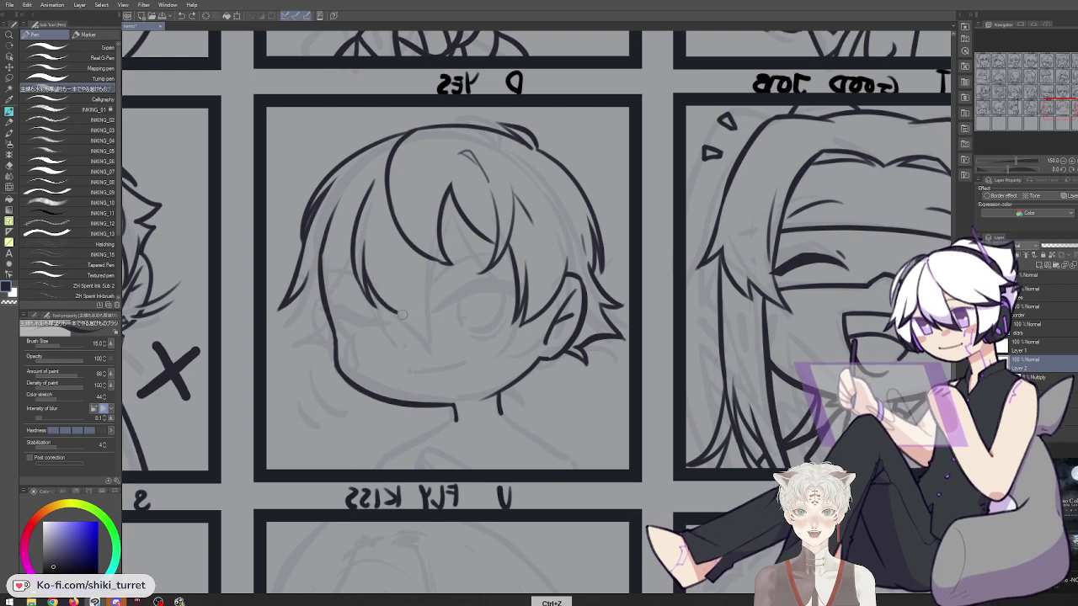
Ink the long fringe strand's two edges so they meet in a point below the forelock on the winking side
{"action": "key", "text": "ctrl+z"}
{"action": "mouse_move", "coordinate": [362, 248]}
{"action": "left_mouse_down"}
{"action": "mouse_move", "coordinate": [412, 322]}
{"action": "mouse_move", "coordinate": [430, 322]}
{"action": "left_mouse_up"}
{"action": "key", "text": "ctrl+z"}
{"action": "left_click_drag", "start_coordinate": [427, 255], "coordinate": [436, 327]}
{"action": "key", "text": "ctrl+z"}
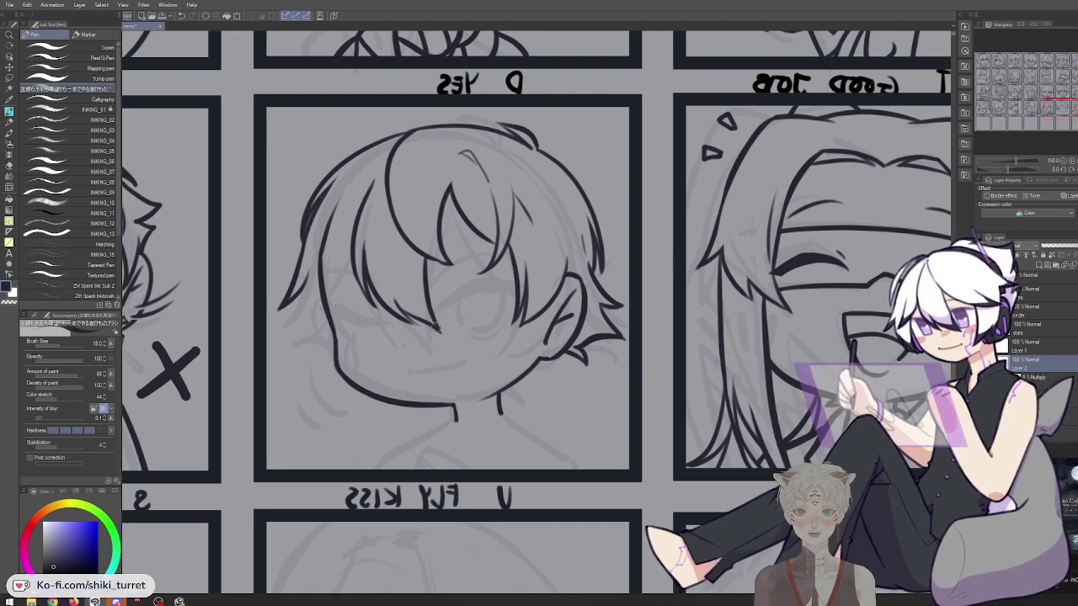
Refine the long fringe strand's pointed tip, erasing the overshooting ends where its two edges meet
{"action": "key", "text": "c"}
{"action": "left_click_drag", "start_coordinate": [431, 324], "coordinate": [435, 341]}
{"action": "key", "text": "c"}
{"action": "key", "text": "ctrl+z"}
{"action": "key", "text": "ctrl+z"}
{"action": "key", "text": "c"}
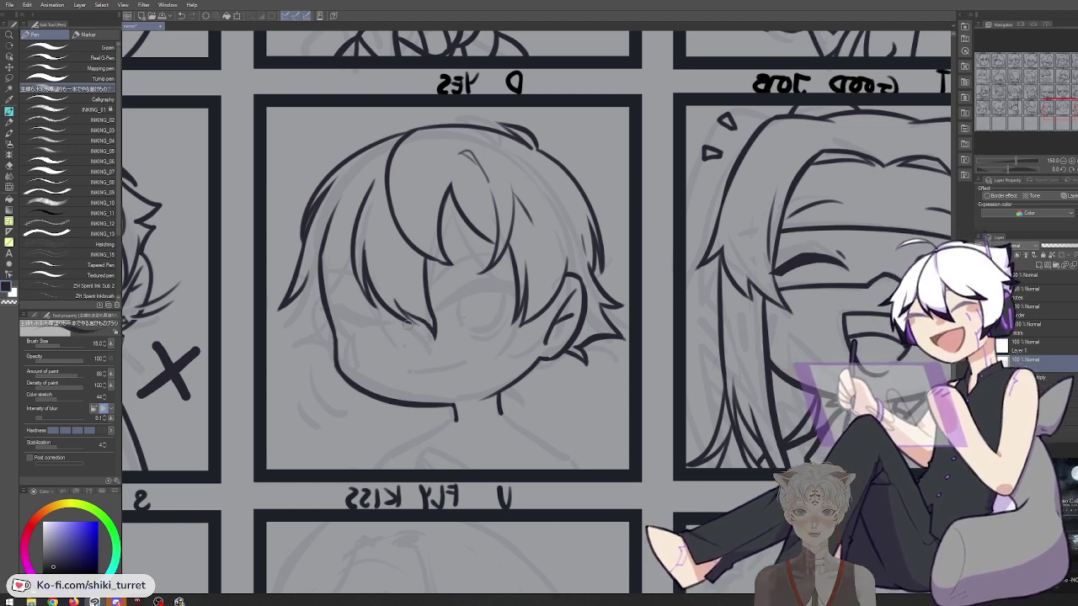
{"action": "key", "text": "ctrl+z"}
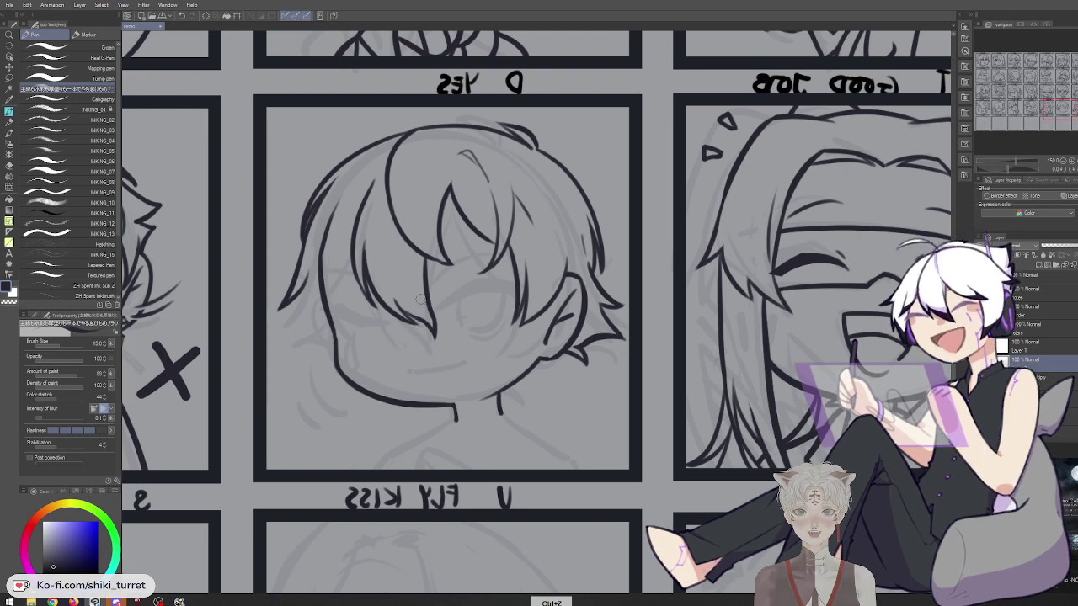
Ink a short curved strand edge inside the notch beneath the forelock, starting at the notch's peak
{"action": "key", "text": "space"}
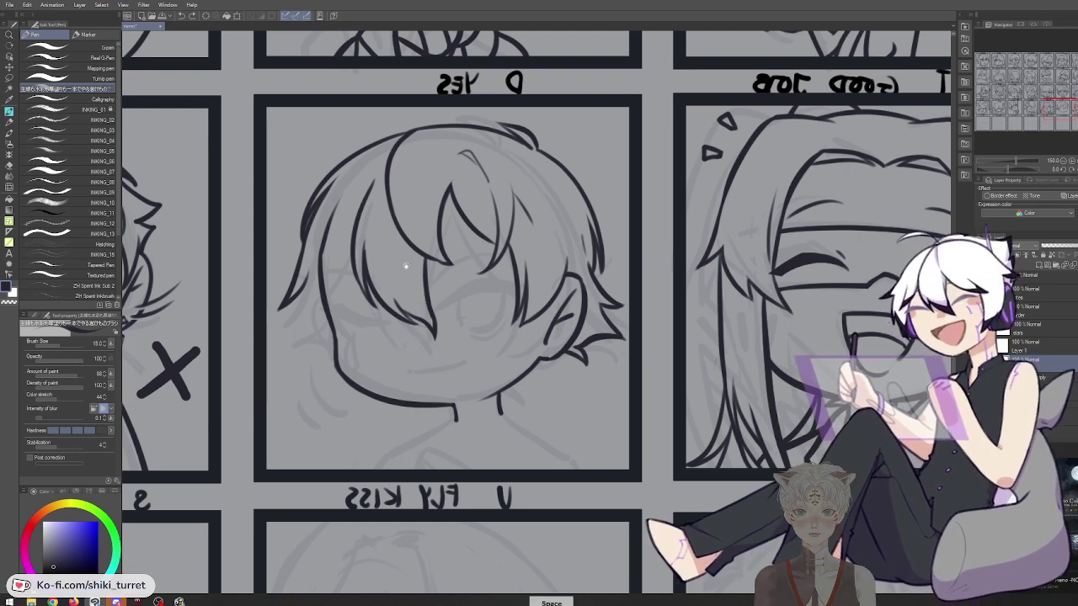
{"action": "left_click_drag", "start_coordinate": [536, 139], "coordinate": [417, 179]}
{"action": "key", "text": "c"}
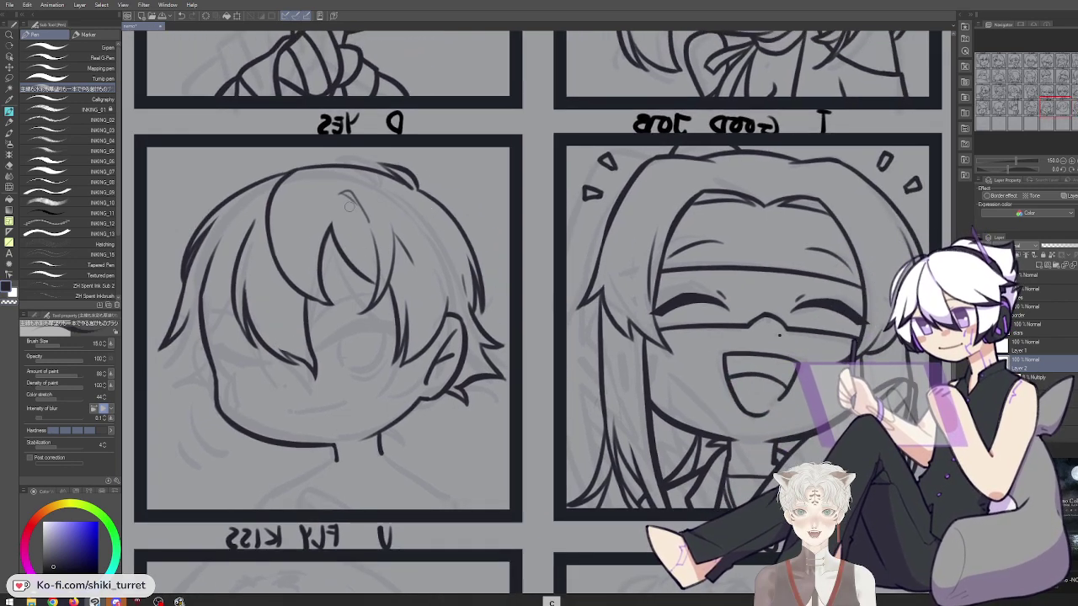
{"action": "key", "text": "space"}
{"action": "left_click_drag", "start_coordinate": [374, 232], "coordinate": [366, 247]}
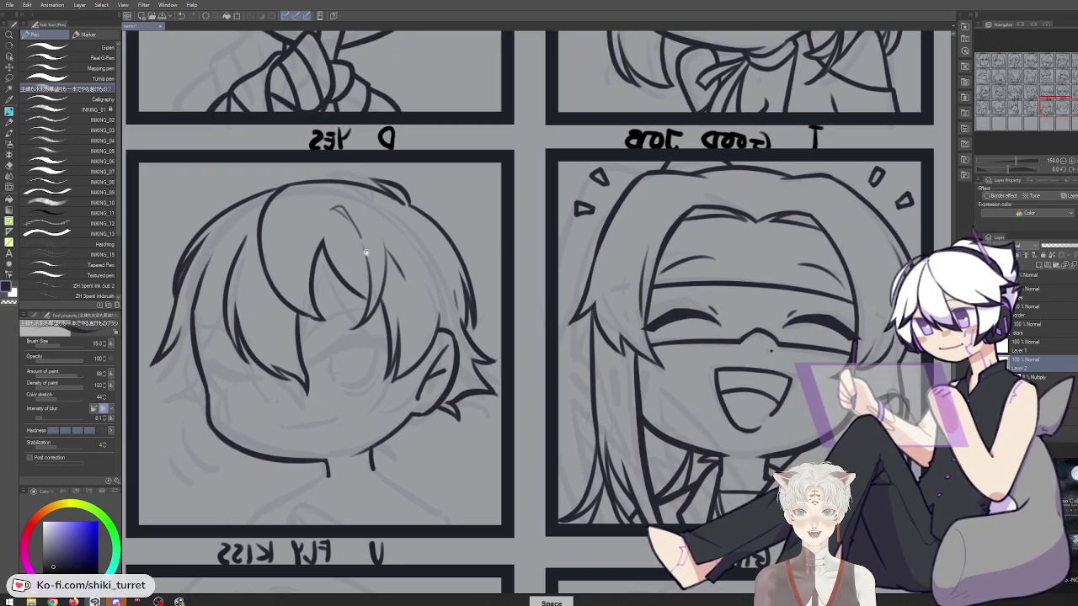
{"action": "key", "text": "ctrl+z"}
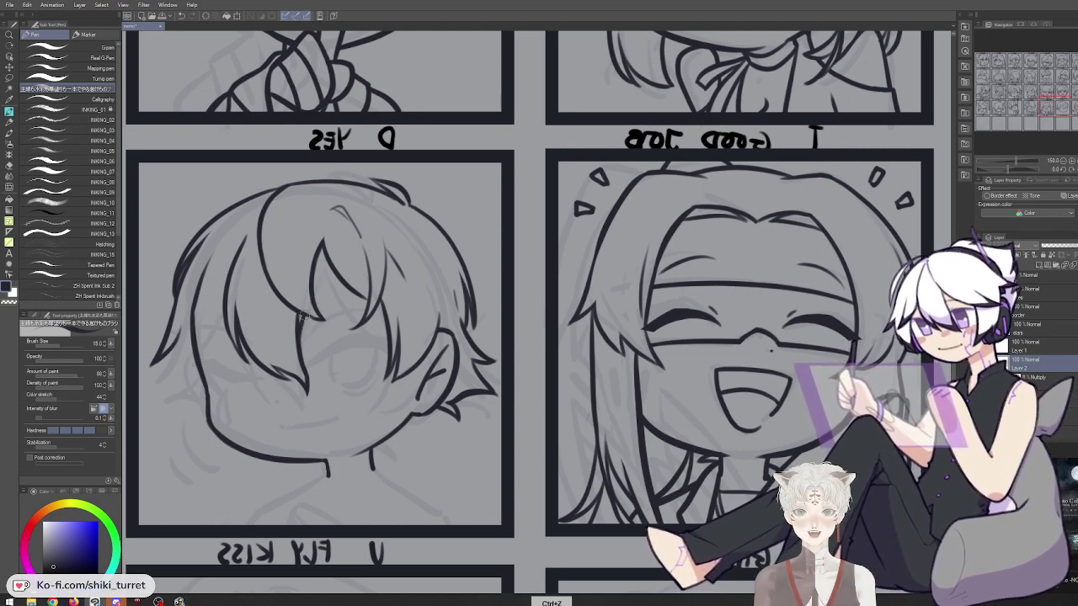
{"action": "key", "text": "space"}
{"action": "left_click_drag", "start_coordinate": [385, 223], "coordinate": [352, 228]}
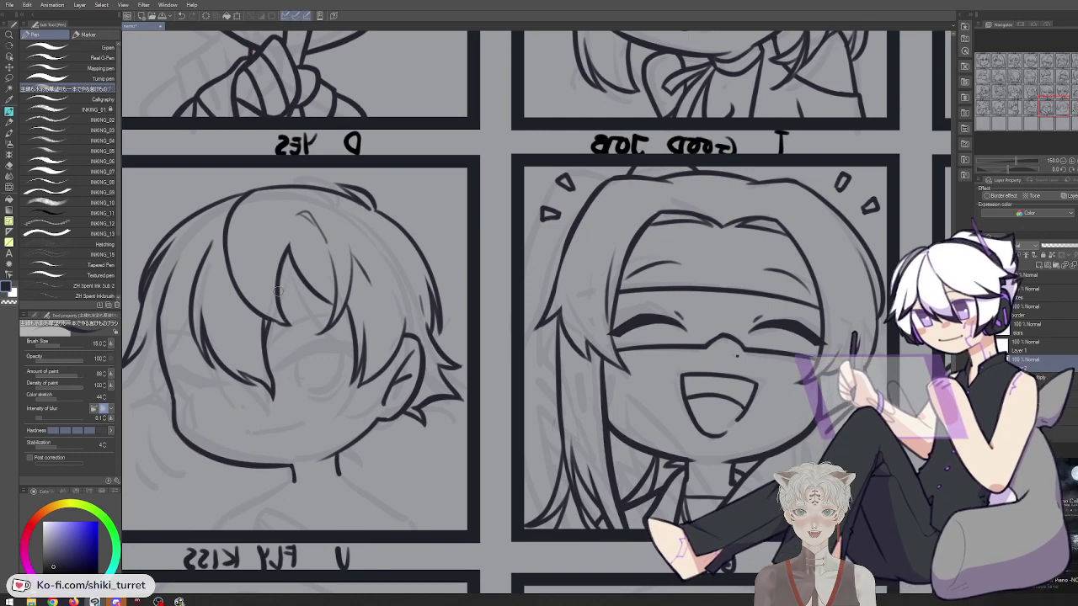
{"action": "key", "text": "ctrl+z"}
{"action": "mouse_move", "coordinate": [292, 266]}
{"action": "left_mouse_down"}
{"action": "mouse_move", "coordinate": [301, 300]}
{"action": "mouse_move", "coordinate": [325, 313]}
{"action": "left_mouse_up"}
{"action": "key", "text": "ctrl+z"}
{"action": "key", "text": "ctrl+z"}
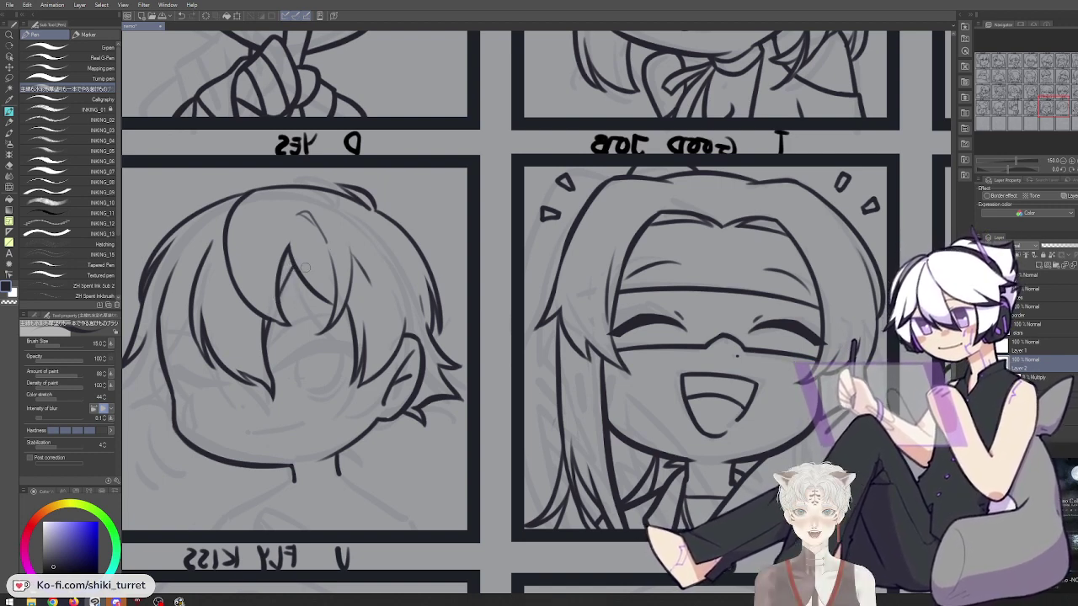
Ink the notch's opposite strand edge, curving from the peak down toward the open-eye fringe
{"action": "key", "text": "ctrl+z"}
{"action": "left_click_drag", "start_coordinate": [300, 290], "coordinate": [330, 325]}
{"action": "key", "text": "ctrl+z"}
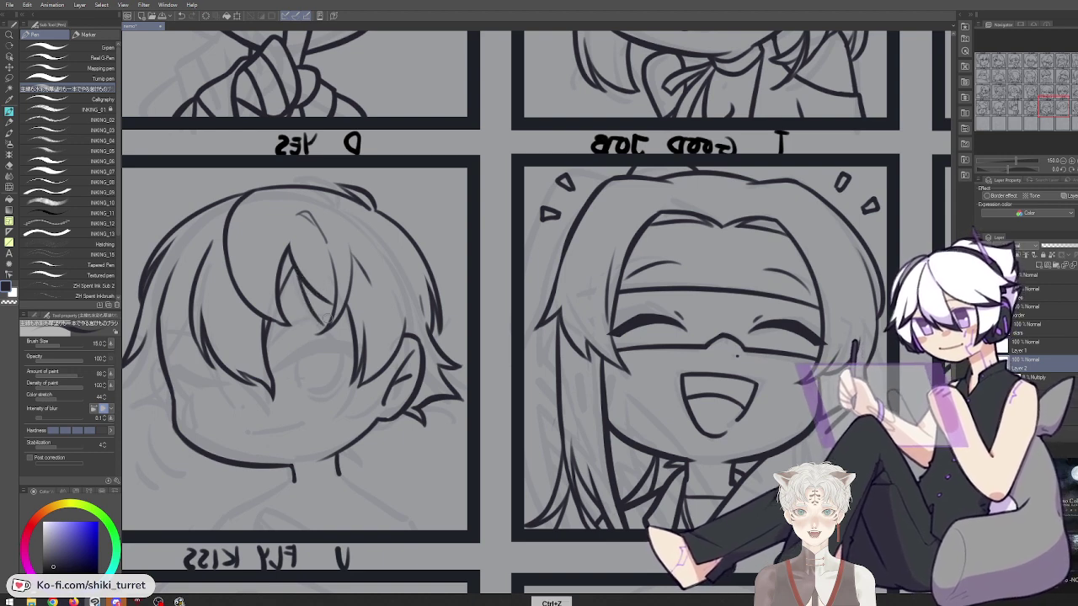
{"action": "left_click_drag", "start_coordinate": [300, 280], "coordinate": [332, 305]}
{"action": "key", "text": "ctrl+z"}
{"action": "key", "text": "ctrl+z"}
{"action": "key", "text": "c"}
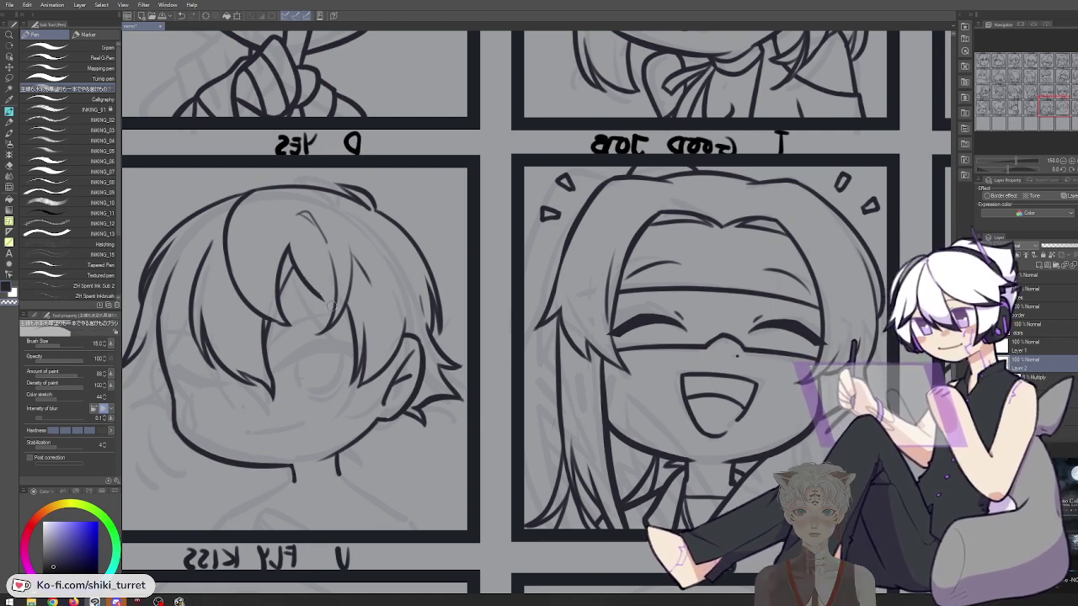
{"action": "key", "text": "ctrl+z"}
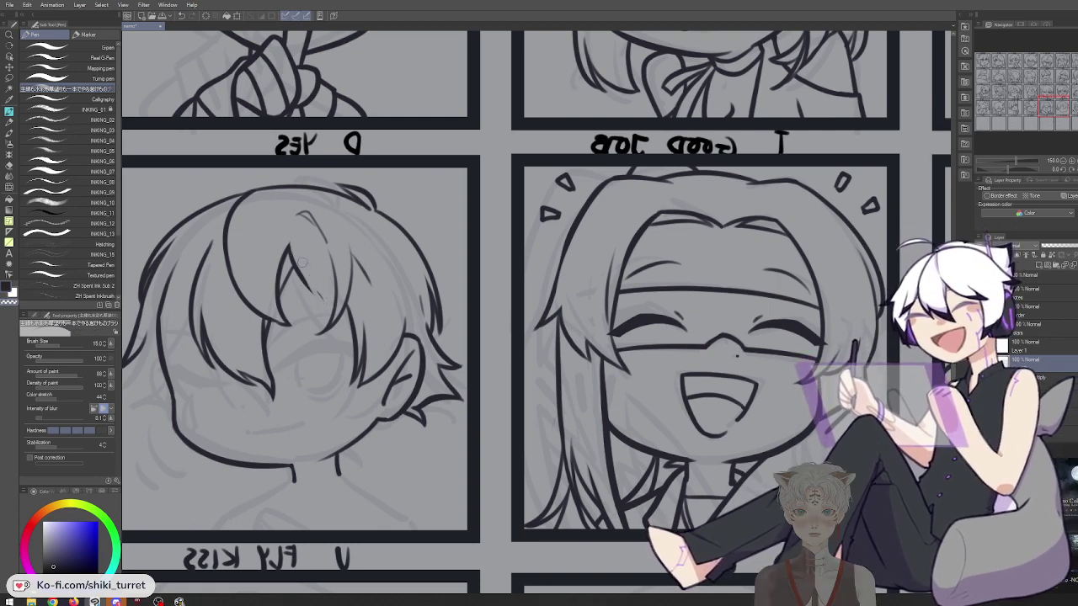
{"action": "key", "text": "ctrl+z"}
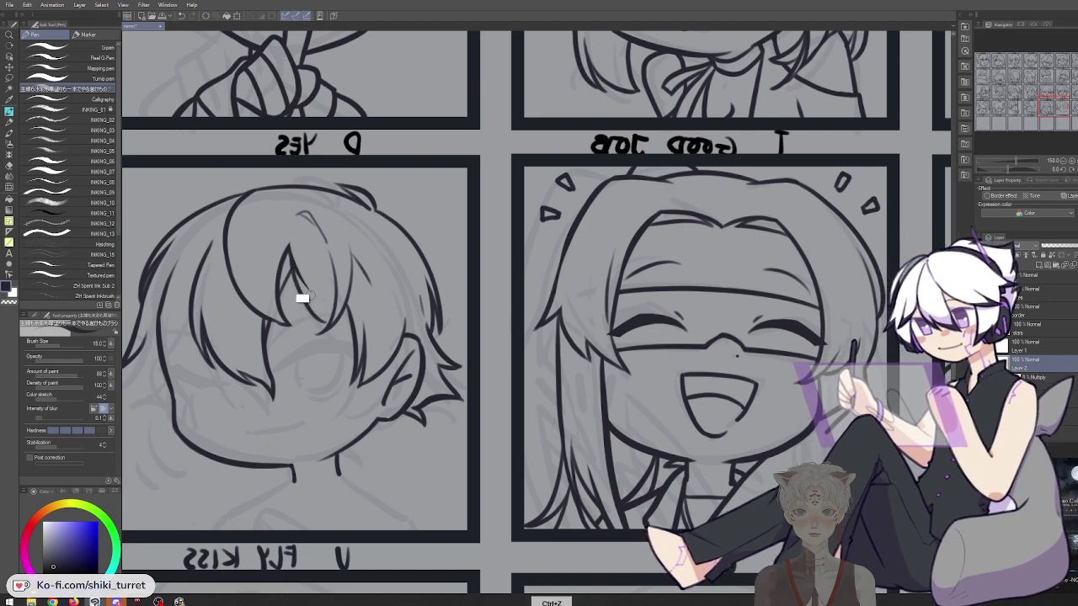
{"action": "left_click_drag", "start_coordinate": [294, 265], "coordinate": [328, 325]}
{"action": "key", "text": "ctrl+z"}
{"action": "left_click_drag", "start_coordinate": [291, 267], "coordinate": [330, 322]}
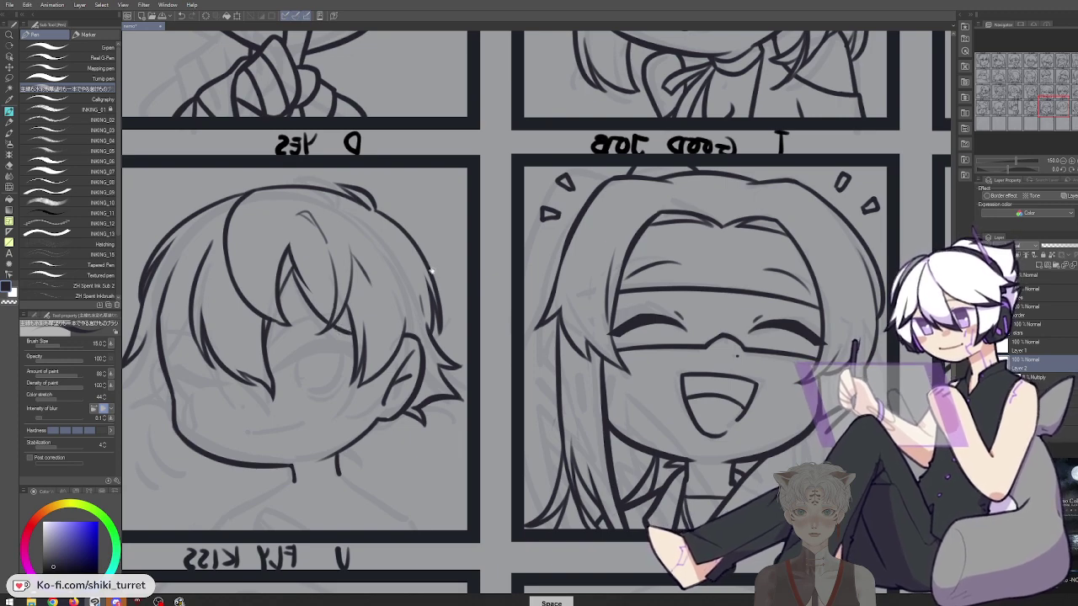
{"action": "left_click_drag", "start_coordinate": [414, 261], "coordinate": [537, 278]}
{"action": "left_click_drag", "start_coordinate": [653, 304], "coordinate": [669, 300]}
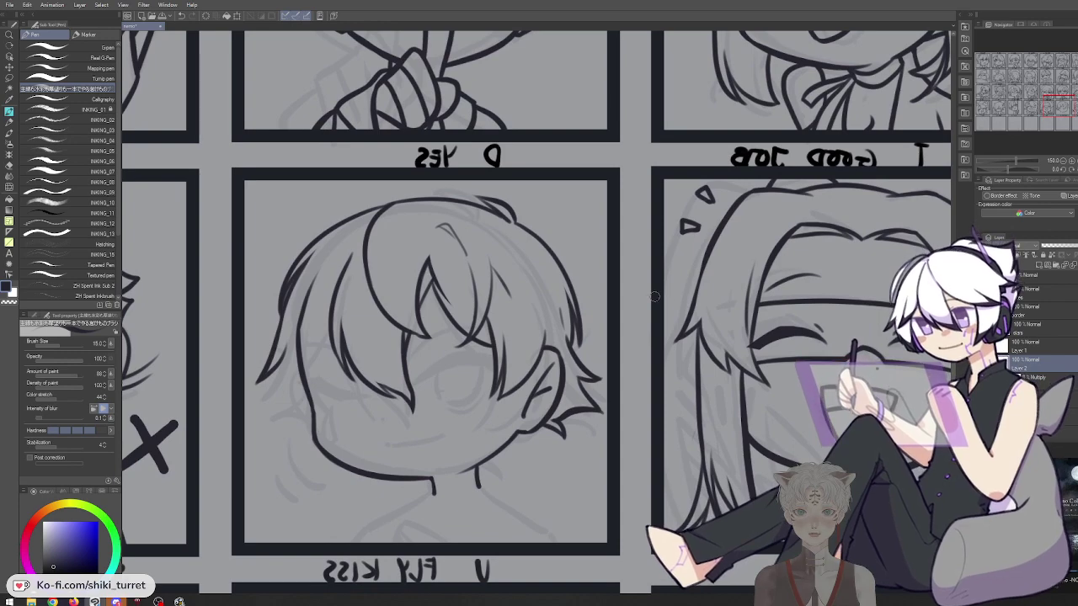
{"action": "left_click_drag", "start_coordinate": [707, 424], "coordinate": [677, 368]}
{"action": "left_click_drag", "start_coordinate": [299, 255], "coordinate": [273, 313]}
{"action": "key", "text": "ctrl+z"}
{"action": "left_click_drag", "start_coordinate": [299, 252], "coordinate": [273, 309]}
{"action": "key", "text": "ctrl+z"}
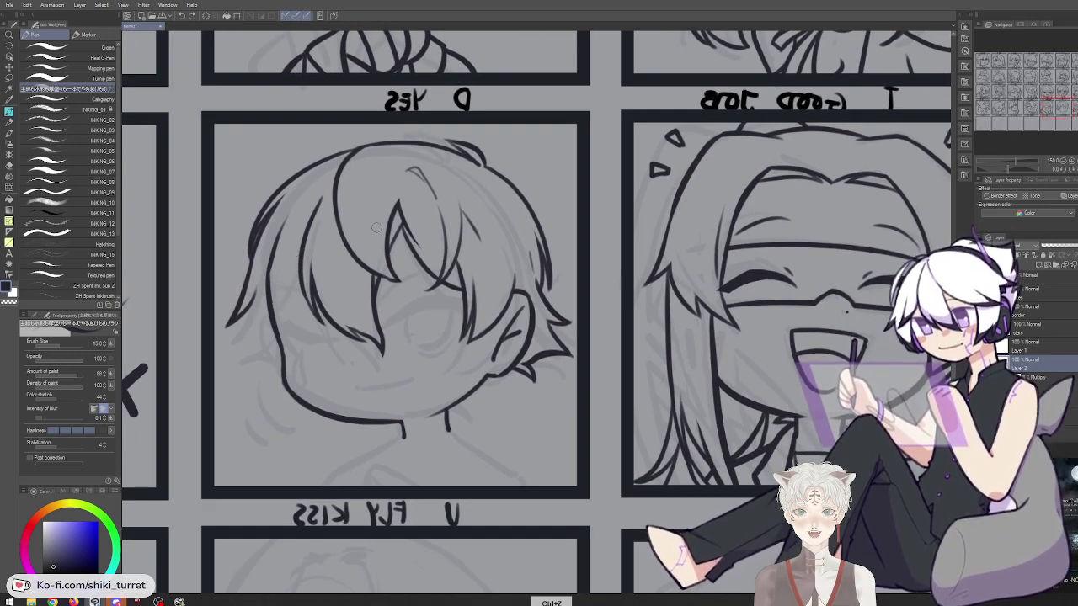
Flip the canvas view, ink the winking-side lock's inner edge and erase the face contour running beneath it
{"action": "key", "text": "h"}
{"action": "left_click_drag", "start_coordinate": [611, 402], "coordinate": [165, 392]}
{"action": "mouse_move", "coordinate": [329, 230]}
{"action": "left_mouse_down"}
{"action": "mouse_move", "coordinate": [353, 288]}
{"action": "mouse_move", "coordinate": [389, 317]}
{"action": "mouse_move", "coordinate": [368, 290]}
{"action": "left_mouse_up"}
{"action": "key", "text": "ctrl+z"}
{"action": "key", "text": "c"}
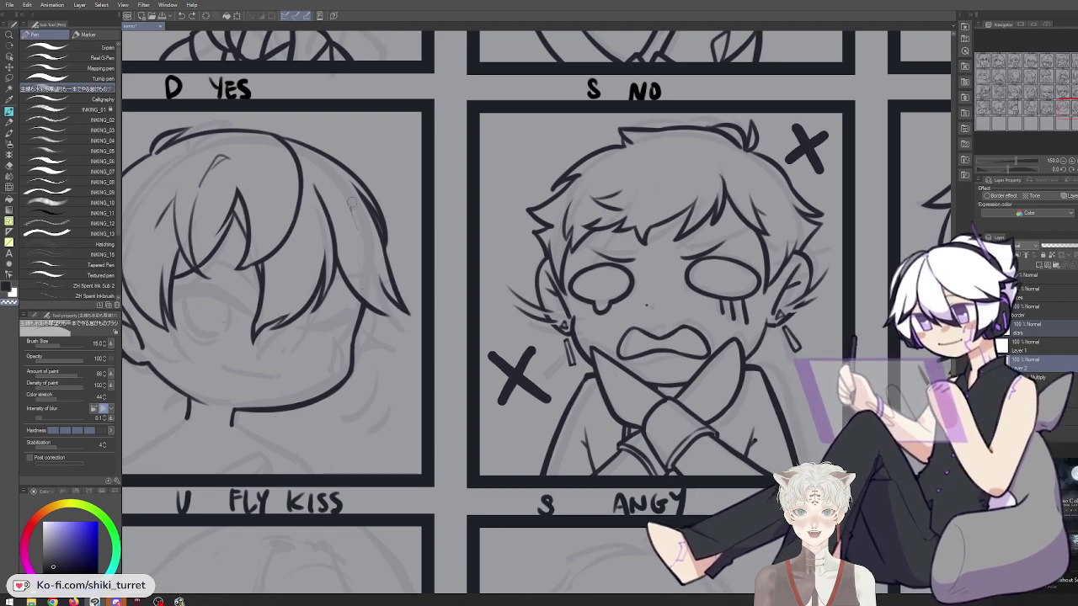
{"action": "key", "text": "c"}
Ink a short strand line inside the winking-side lock to split its end into separate points, then tidy the overlap
{"action": "key", "text": "ctrl+z"}
{"action": "left_click_drag", "start_coordinate": [360, 244], "coordinate": [388, 312]}
{"action": "key", "text": "ctrl+z"}
{"action": "left_click_drag", "start_coordinate": [360, 245], "coordinate": [381, 299]}
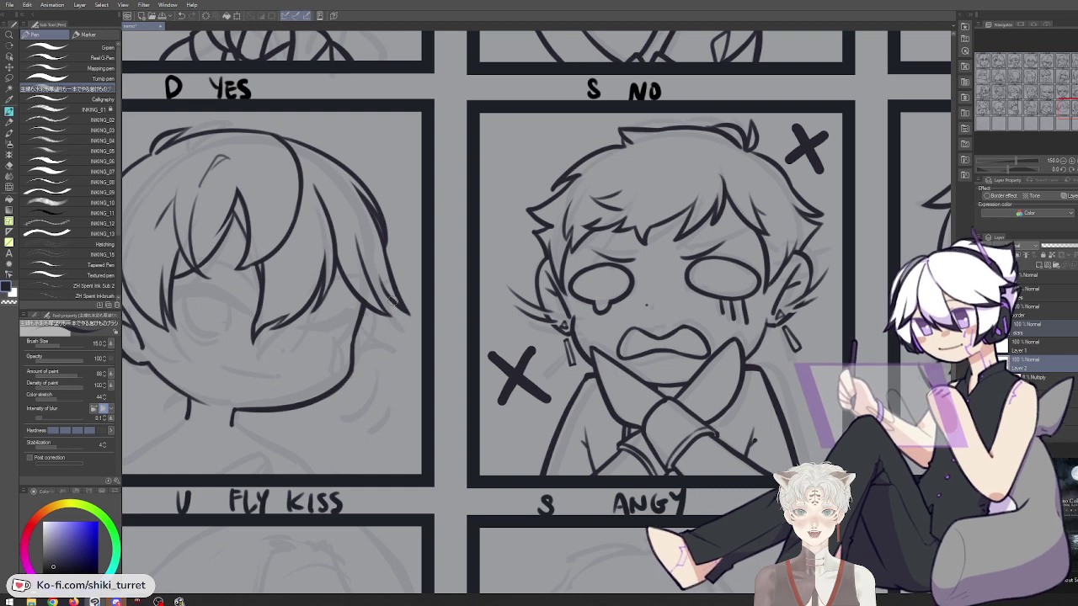
{"action": "key", "text": "ctrl+z"}
{"action": "left_click_drag", "start_coordinate": [367, 227], "coordinate": [379, 282]}
{"action": "key", "text": "ctrl+z"}
{"action": "left_click_drag", "start_coordinate": [367, 225], "coordinate": [380, 278]}
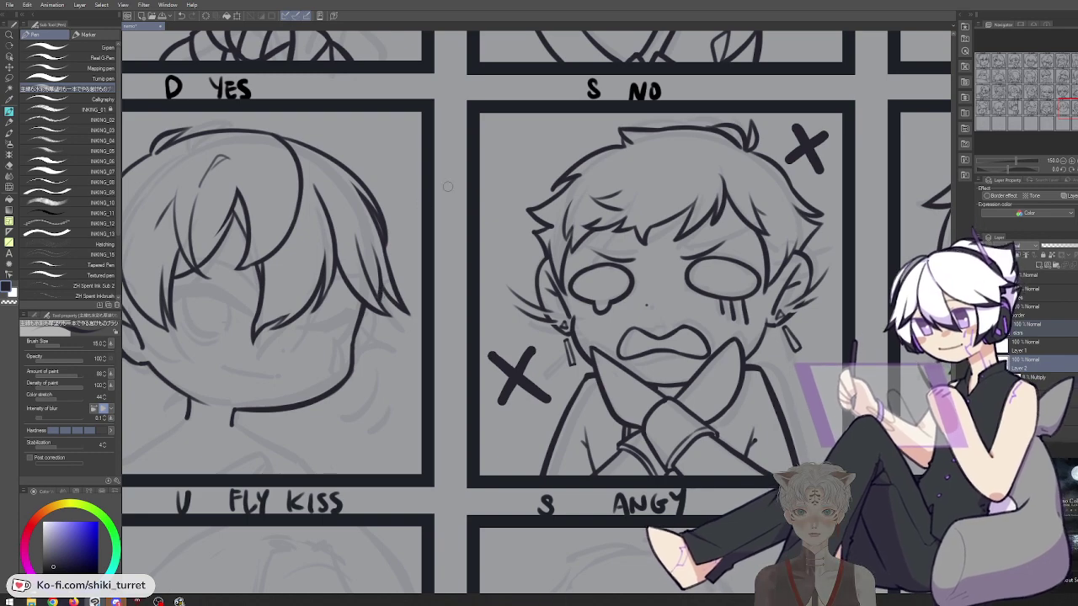
{"action": "key", "text": "c"}
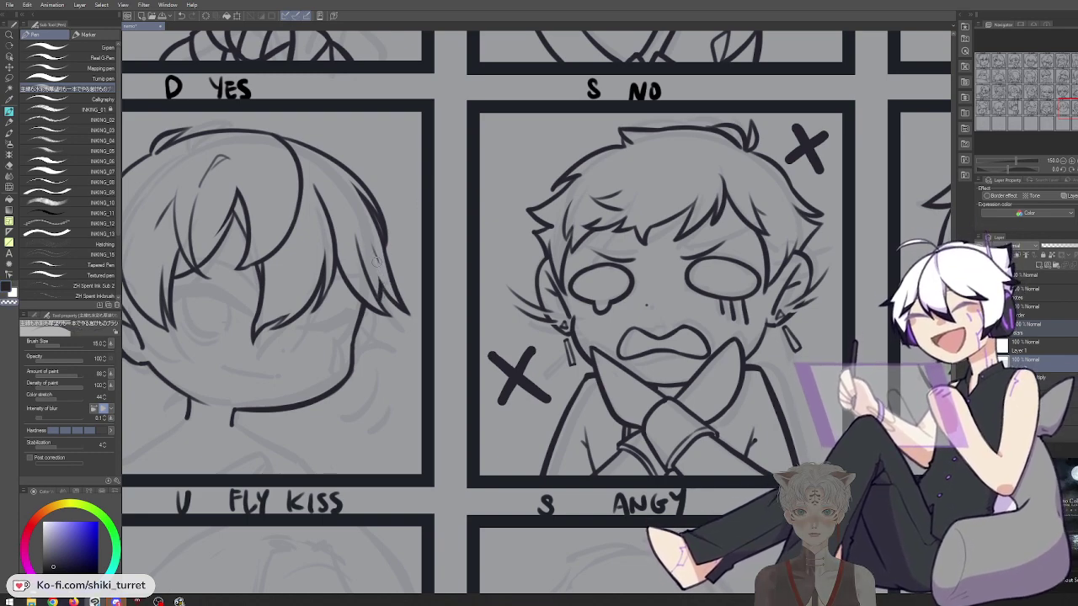
{"action": "key", "text": "c"}
{"action": "key", "text": "c"}
Mirror the view back and ink the outer edge of a short pointed lock beneath the winking-side lock
{"action": "mouse_move", "coordinate": [694, 312]}
{"action": "left_mouse_down"}
{"action": "mouse_move", "coordinate": [310, 274]}
{"action": "mouse_move", "coordinate": [298, 320]}
{"action": "left_mouse_up"}
{"action": "key", "text": "ctrl+z"}
{"action": "left_click_drag", "start_coordinate": [310, 274], "coordinate": [295, 315]}
{"action": "key", "text": "ctrl+z"}
{"action": "left_click_drag", "start_coordinate": [310, 273], "coordinate": [298, 317]}
{"action": "key", "text": "ctrl+z"}
{"action": "left_click_drag", "start_coordinate": [311, 273], "coordinate": [298, 320]}
{"action": "key", "text": "ctrl+z"}
{"action": "key", "text": "ctrl+z"}
{"action": "key", "text": "ctrl+z"}
Ink the short lock's inner edge coming back from its point toward the cheek contour
{"action": "mouse_move", "coordinate": [310, 278]}
{"action": "left_mouse_down"}
{"action": "mouse_move", "coordinate": [298, 317]}
{"action": "mouse_move", "coordinate": [323, 357]}
{"action": "left_mouse_up"}
{"action": "key", "text": "ctrl+z"}
{"action": "left_click_drag", "start_coordinate": [312, 298], "coordinate": [326, 349]}
{"action": "key", "text": "ctrl+z"}
Erase the face contour overlapping the short lock and redraw the line between hair and cheek
{"action": "key", "text": "c"}
{"action": "mouse_move", "coordinate": [321, 273]}
{"action": "left_mouse_down"}
{"action": "mouse_move", "coordinate": [334, 311]}
{"action": "mouse_move", "coordinate": [328, 299]}
{"action": "left_mouse_up"}
{"action": "key", "text": "c"}
{"action": "key", "text": "ctrl+z"}
{"action": "key", "text": "ctrl+z"}
{"action": "key", "text": "c"}
{"action": "key", "text": "c"}
{"action": "key", "text": "ctrl+z"}
{"action": "left_click_drag", "start_coordinate": [326, 259], "coordinate": [335, 312]}
{"action": "key", "text": "ctrl+z"}
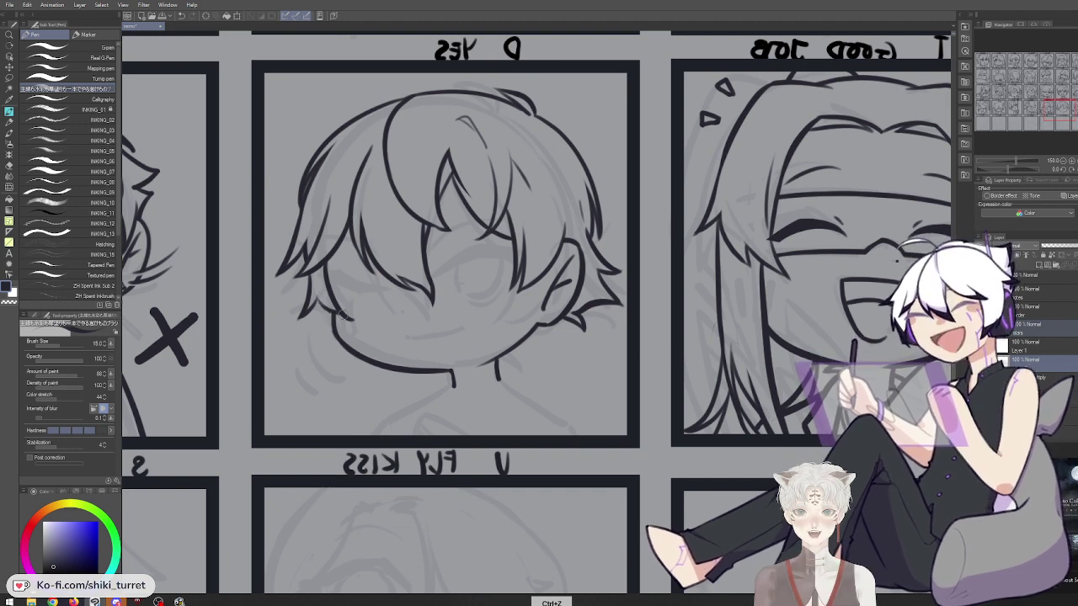
Trim the stray line ends where the short lock meets the winking-side cheek
{"action": "key", "text": "c"}
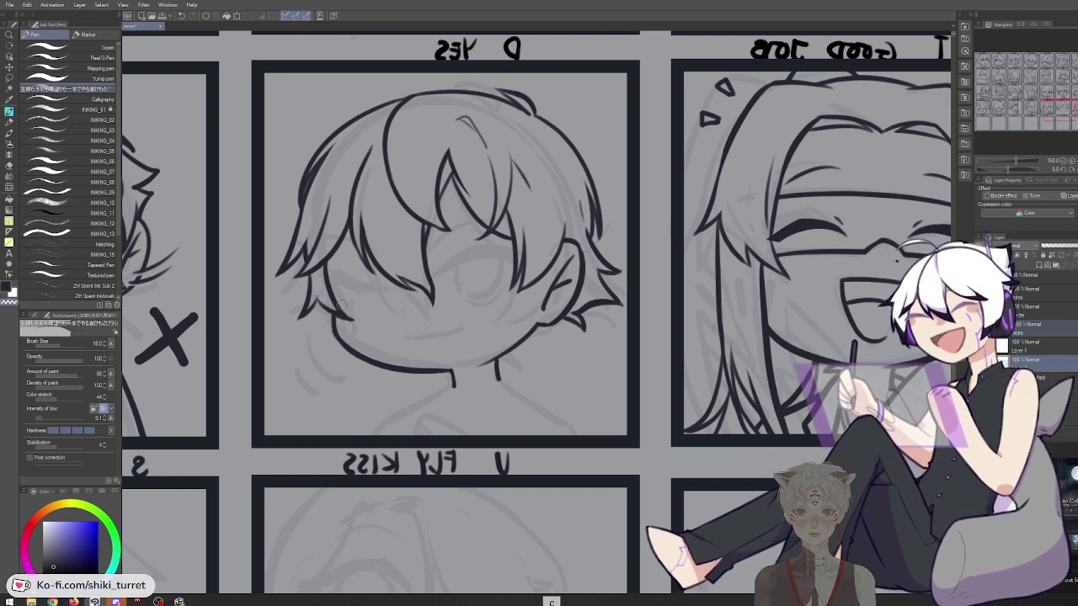
{"action": "key", "text": "ctrl+z"}
{"action": "key", "text": "c"}
{"action": "key", "text": "ctrl+z"}
{"action": "key", "text": "c"}
{"action": "key", "text": "ctrl+z"}
Ink a second small spiky tip on the short lock beside the jaw and tidy its point
{"action": "left_click_drag", "start_coordinate": [321, 304], "coordinate": [319, 334]}
{"action": "key", "text": "ctrl+z"}
{"action": "key", "text": "ctrl+z"}
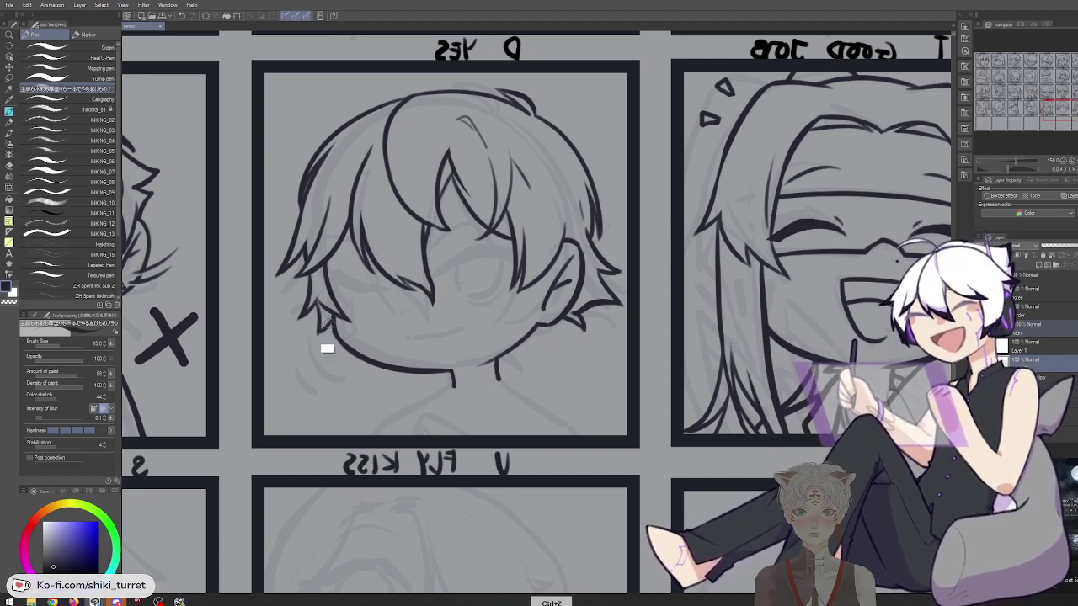
{"action": "key", "text": "ctrl+z"}
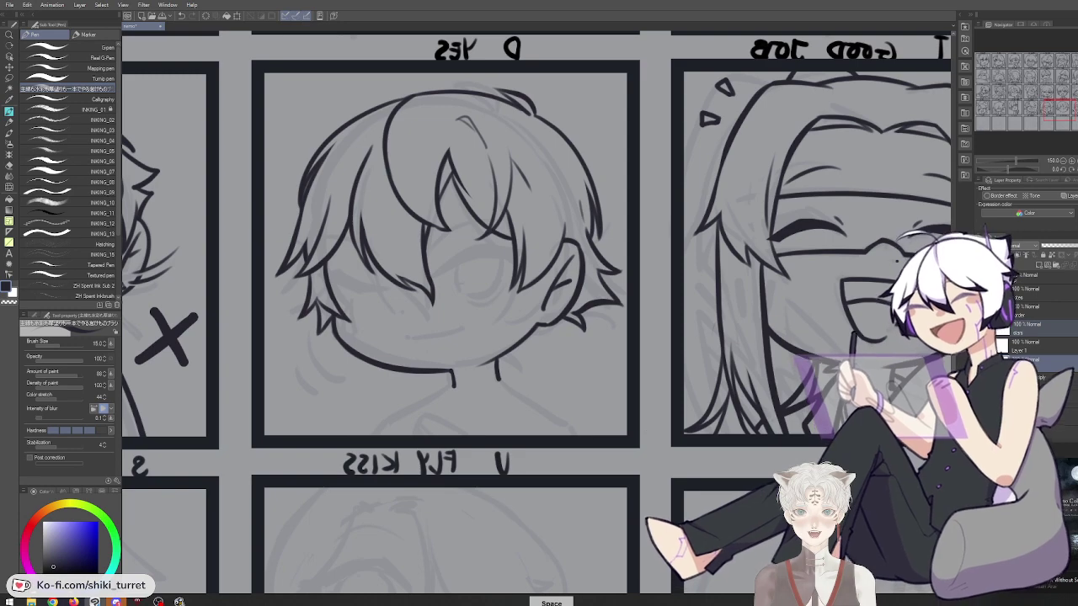
{"action": "key", "text": "space"}
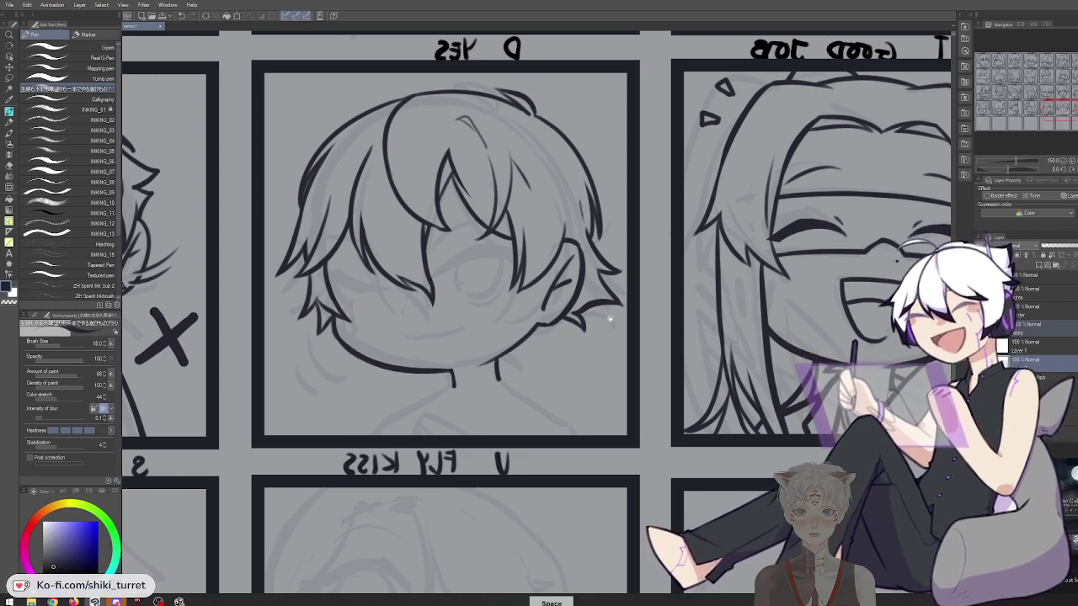
{"action": "left_click_drag", "start_coordinate": [578, 349], "coordinate": [593, 309]}
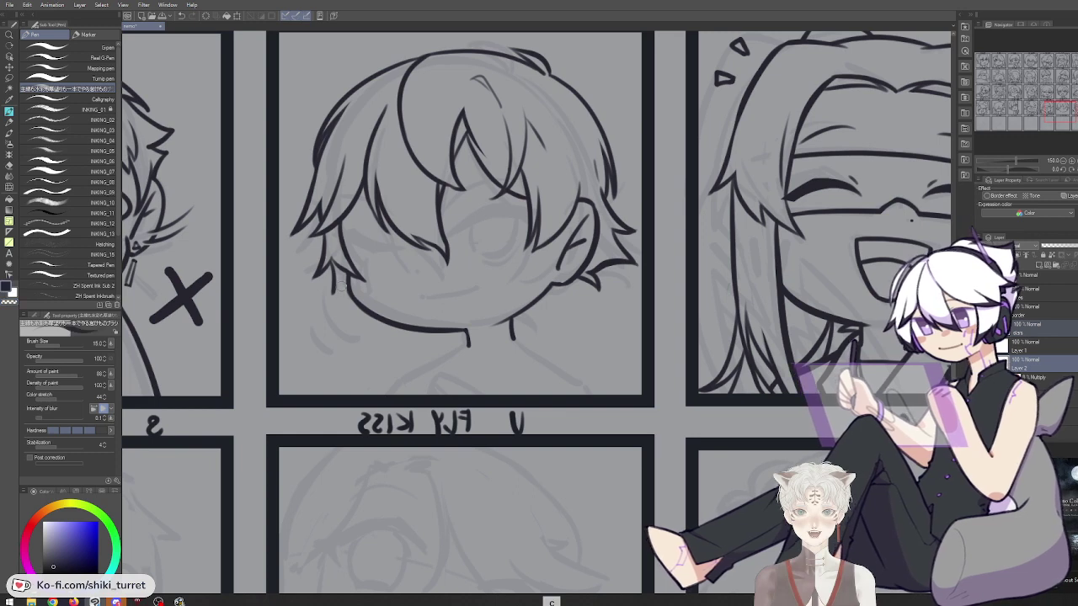
{"action": "key", "text": "ctrl+z"}
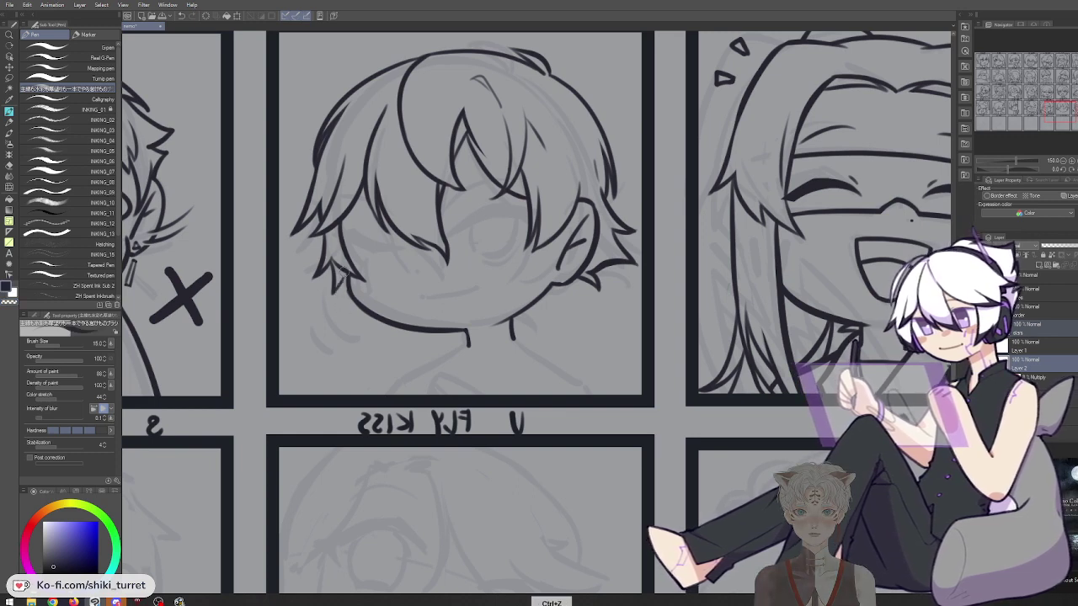
Rework the line between the short lower lock and the winking-side cheek, erasing the excess and redrawing it cleanly
{"action": "key", "text": "space"}
{"action": "left_click_drag", "start_coordinate": [679, 170], "coordinate": [556, 202]}
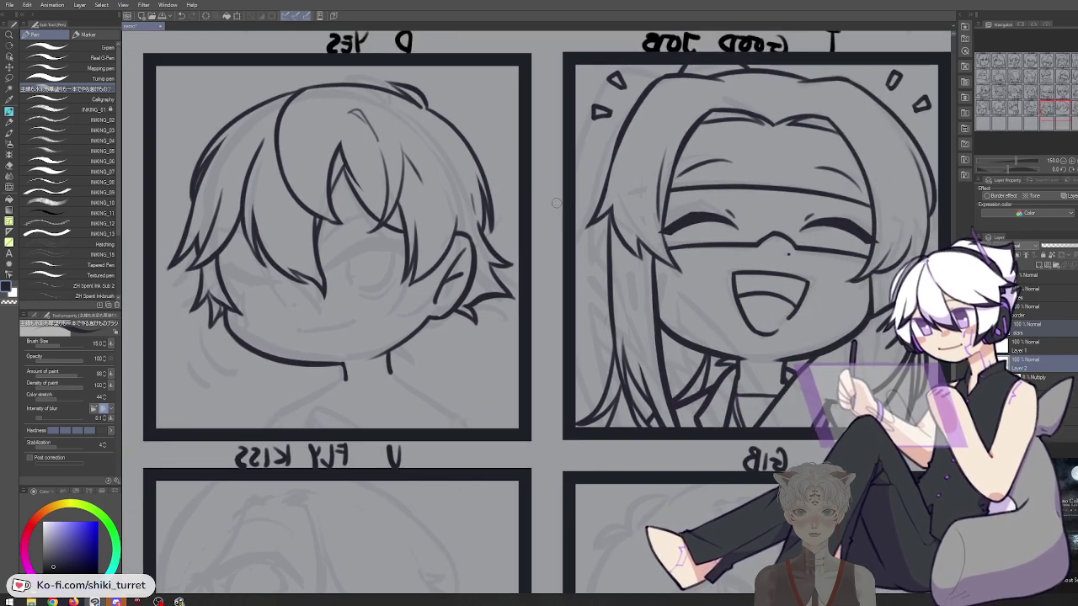
{"action": "key", "text": "c"}
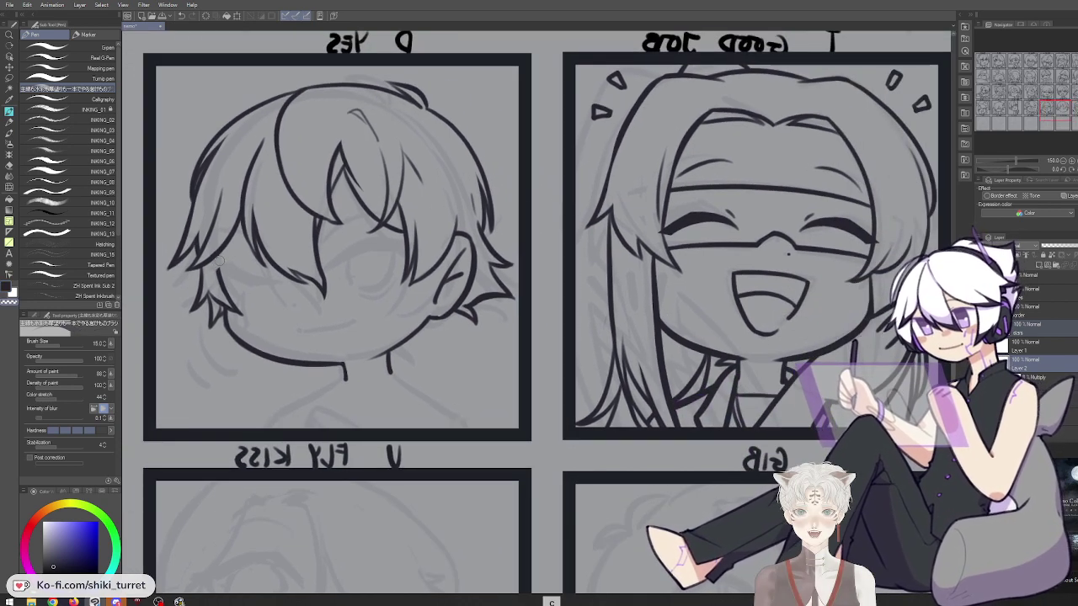
{"action": "key", "text": "ctrl+z"}
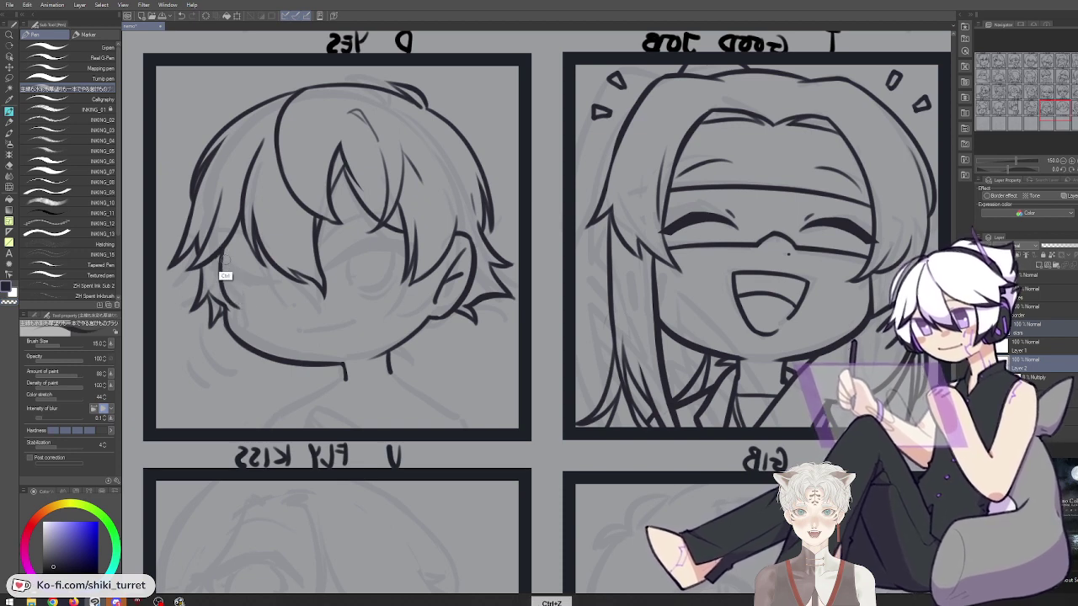
{"action": "key", "text": "c"}
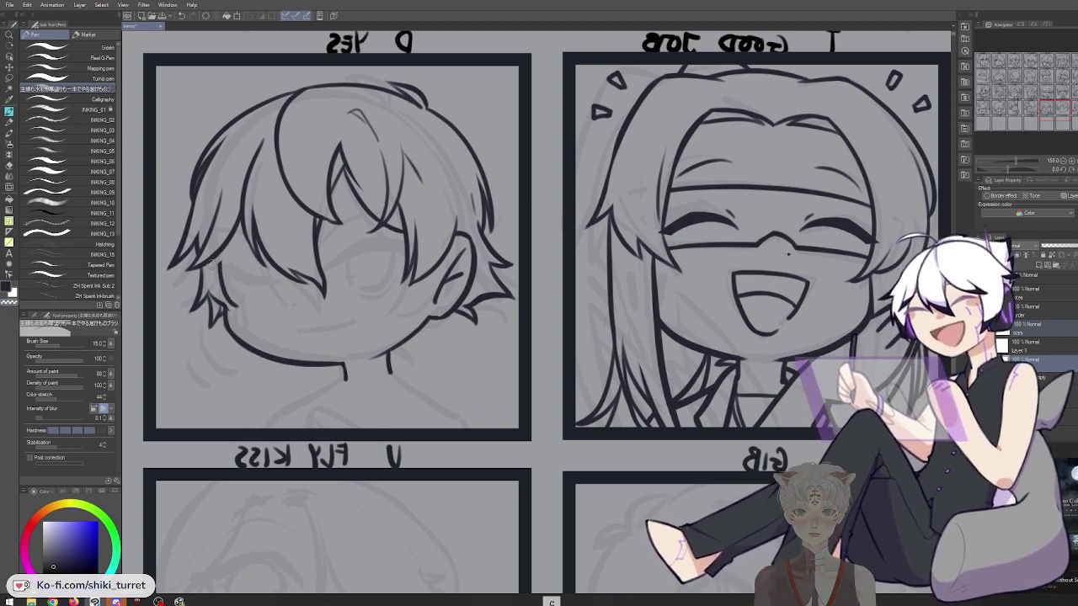
{"action": "key", "text": "ctrl+z"}
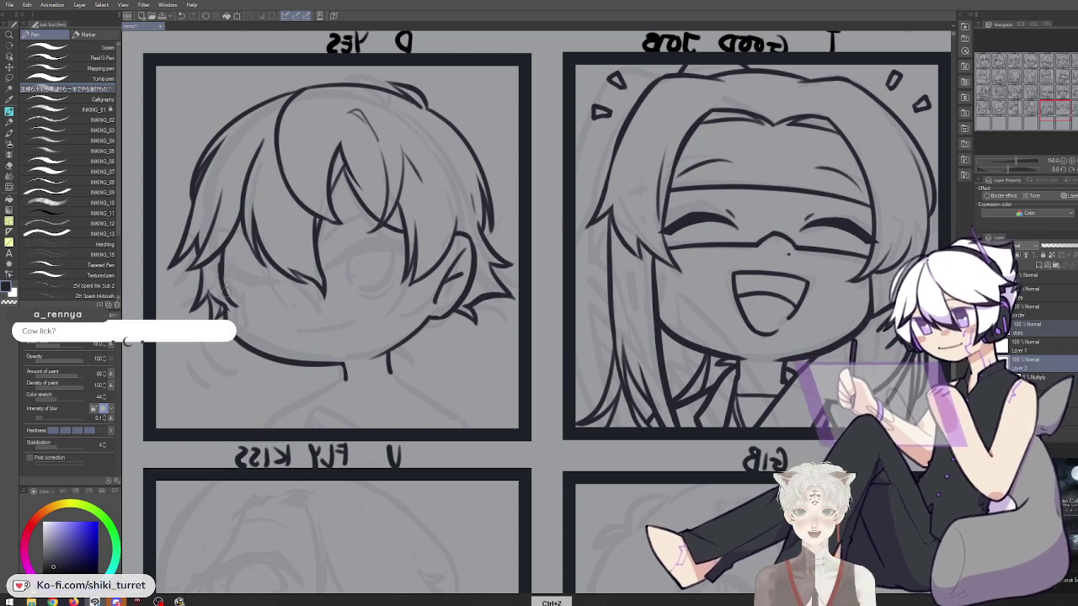
{"action": "key", "text": "c"}
{"action": "key", "text": "ctrl+z"}
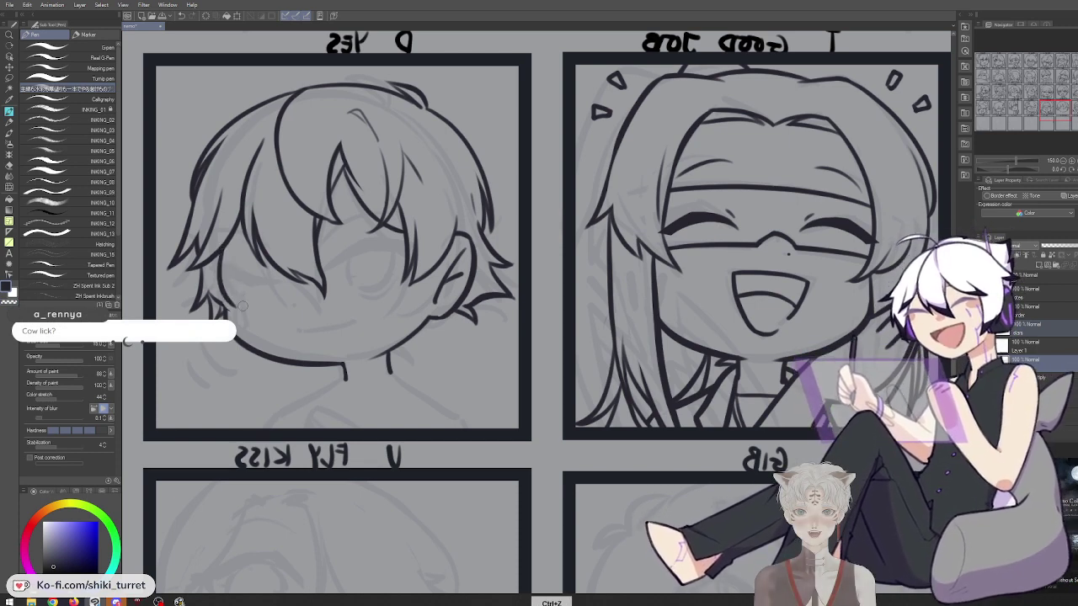
{"action": "key", "text": "c"}
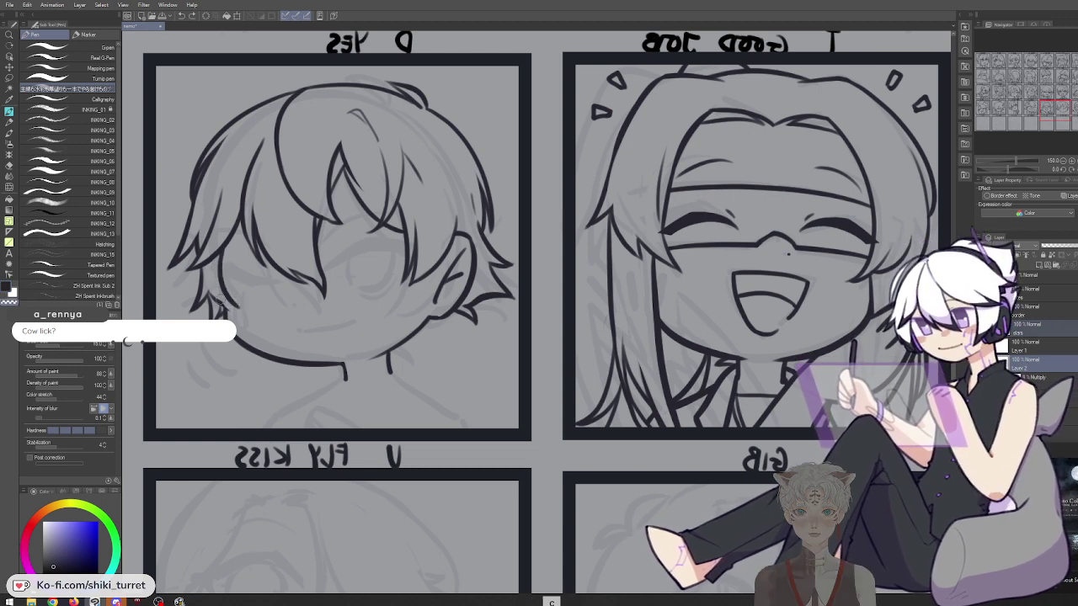
{"action": "key", "text": "ctrl+z"}
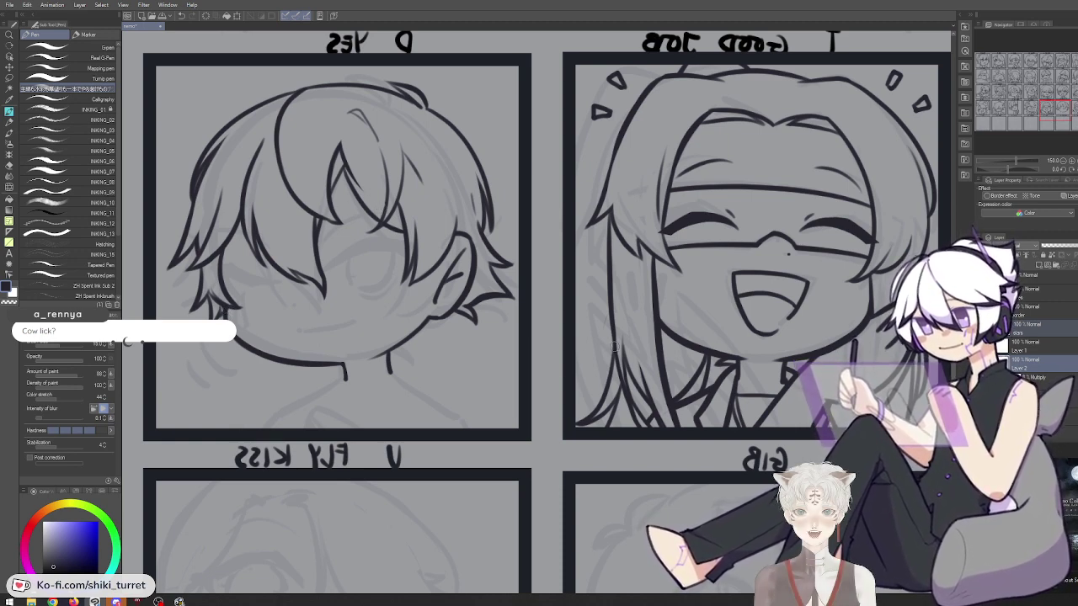
Ink the outer edges of a pointed collar flap under the chin of the D YES character
{"action": "key", "text": "space"}
{"action": "left_click_drag", "start_coordinate": [474, 390], "coordinate": [503, 385]}
{"action": "key", "text": "space"}
{"action": "left_click_drag", "start_coordinate": [462, 104], "coordinate": [489, 160]}
{"action": "mouse_move", "coordinate": [544, 248]}
{"action": "left_mouse_down"}
{"action": "mouse_move", "coordinate": [496, 183]}
{"action": "mouse_move", "coordinate": [536, 245]}
{"action": "mouse_move", "coordinate": [557, 224]}
{"action": "left_mouse_up"}
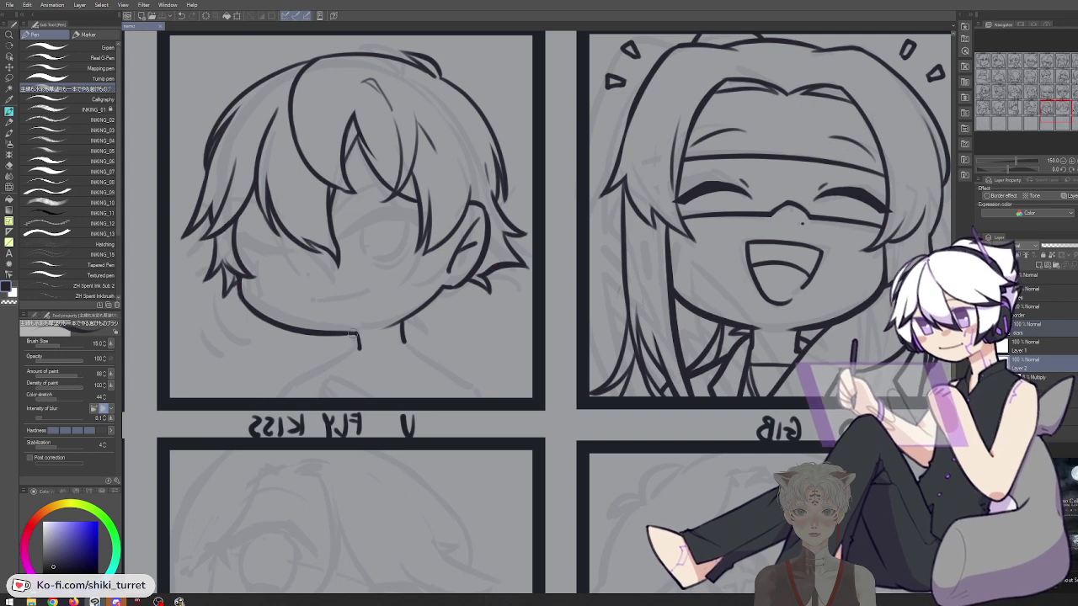
{"action": "key", "text": "ctrl+z"}
{"action": "key", "text": "ctrl+z"}
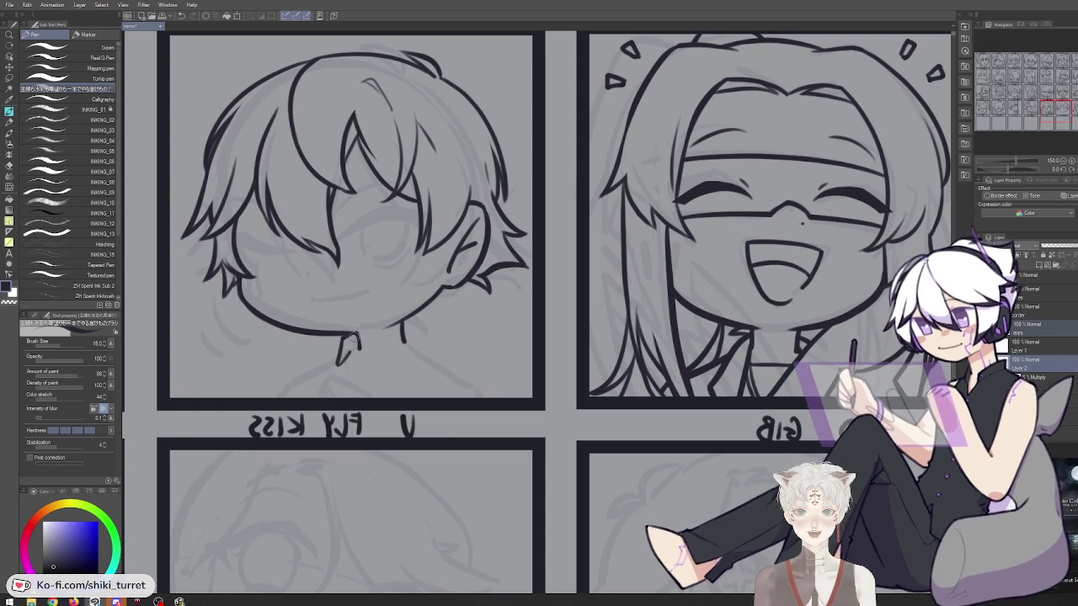
{"action": "key", "text": "ctrl+z"}
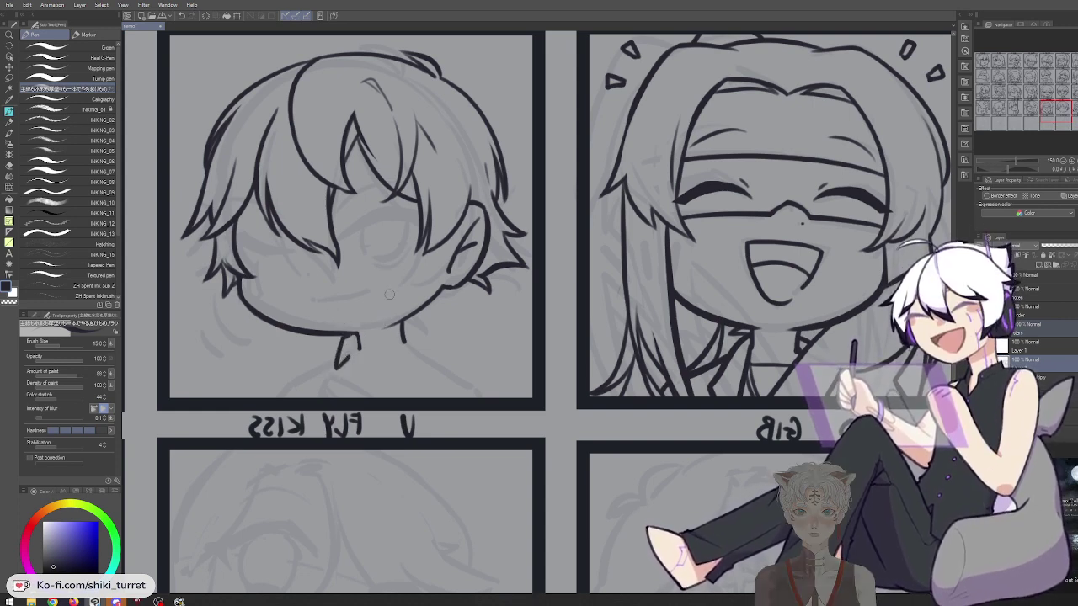
{"action": "key", "text": "ctrl+z"}
{"action": "key", "text": "ctrl+z"}
Rework the lower point of the collar flap, redrawing its lines until it closes in a sharp tip
{"action": "left_click_drag", "start_coordinate": [344, 338], "coordinate": [336, 368]}
{"action": "mouse_move", "coordinate": [336, 368]}
{"action": "left_mouse_down"}
{"action": "mouse_move", "coordinate": [362, 334]}
{"action": "mouse_move", "coordinate": [351, 356]}
{"action": "mouse_move", "coordinate": [343, 337]}
{"action": "mouse_move", "coordinate": [336, 370]}
{"action": "mouse_move", "coordinate": [349, 355]}
{"action": "mouse_move", "coordinate": [334, 365]}
{"action": "mouse_move", "coordinate": [362, 372]}
{"action": "left_mouse_up"}
{"action": "key", "text": "ctrl+z"}
{"action": "key", "text": "ctrl+z"}
{"action": "key", "text": "ctrl+z"}
{"action": "key", "text": "ctrl+z"}
{"action": "key", "text": "ctrl+z"}
{"action": "key", "text": "ctrl+z"}
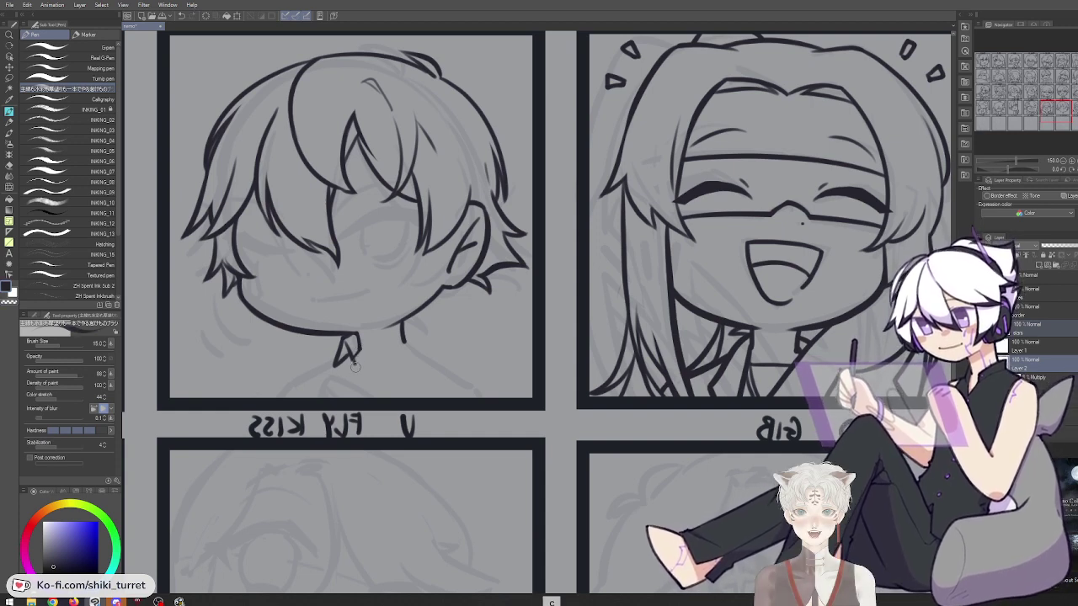
Ink a second pointed collar piece next to the first flap and clean up its tip
{"action": "mouse_move", "coordinate": [352, 357]}
{"action": "left_mouse_down"}
{"action": "mouse_move", "coordinate": [364, 375]}
{"action": "mouse_move", "coordinate": [376, 360]}
{"action": "left_mouse_up"}
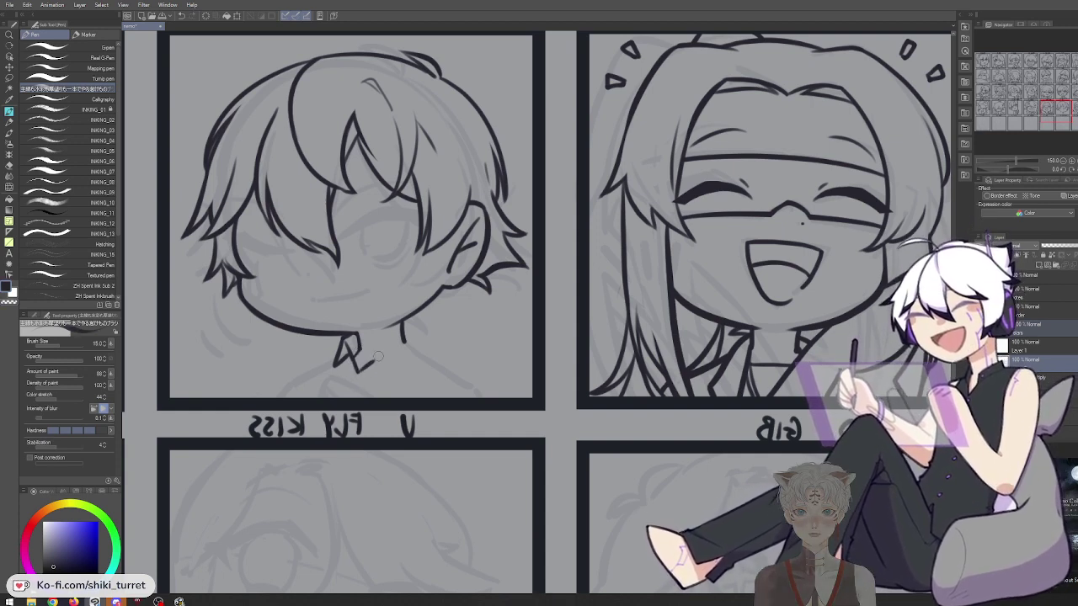
{"action": "key", "text": "ctrl+z"}
{"action": "key", "text": "c"}
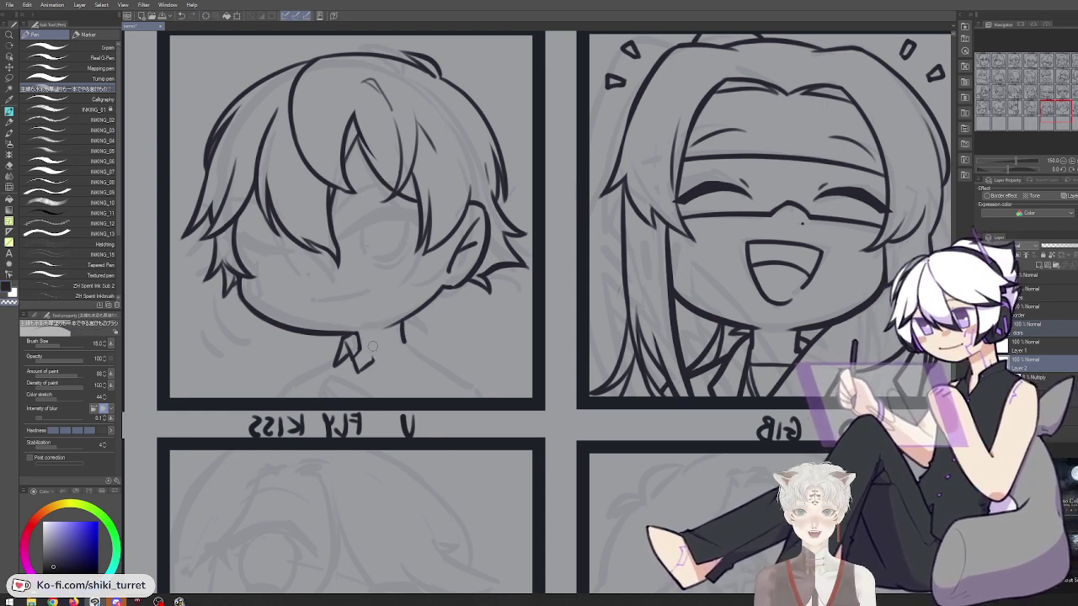
{"action": "key", "text": "ctrl+z"}
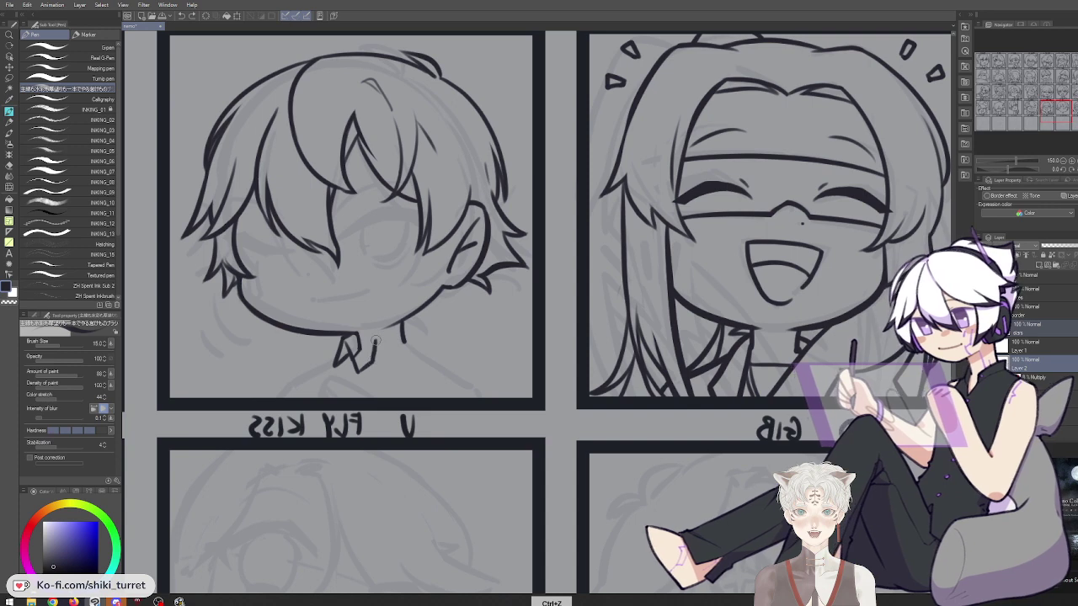
{"action": "key", "text": "ctrl+z"}
Ink the opposite pointed collar flap below the jaw and erase the old neck line overlapping it
{"action": "left_click_drag", "start_coordinate": [375, 341], "coordinate": [400, 325]}
{"action": "key", "text": "ctrl+z"}
{"action": "key", "text": "c"}
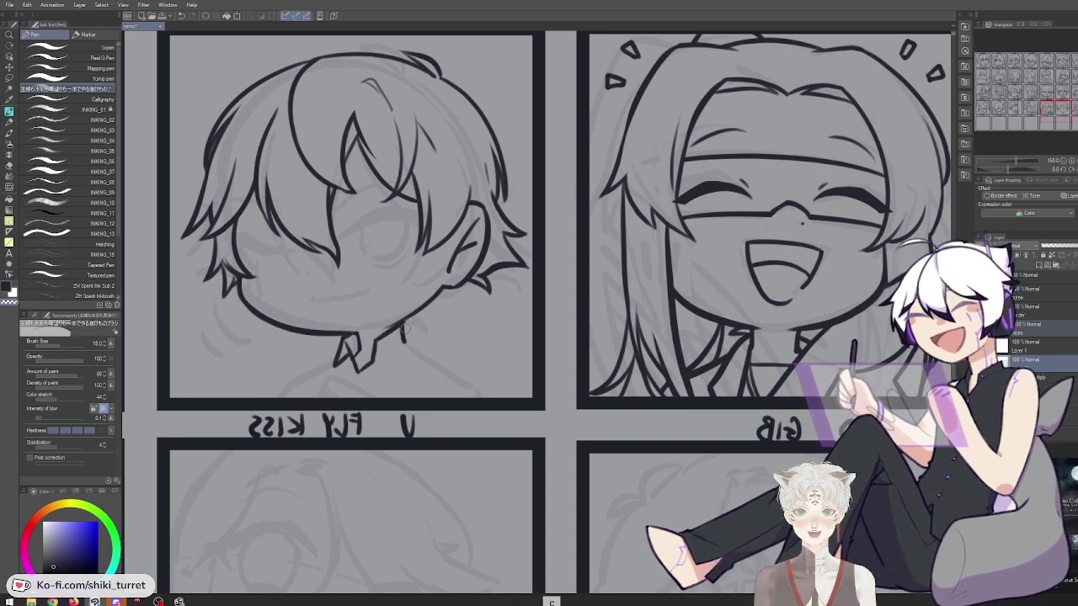
{"action": "key", "text": "ctrl+z"}
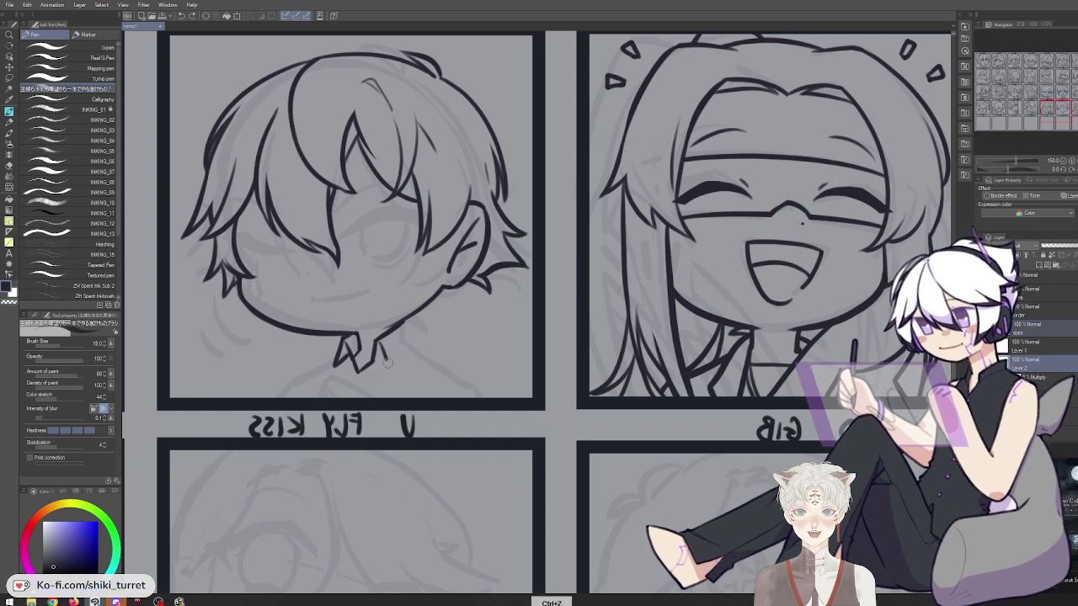
{"action": "key", "text": "ctrl+z"}
{"action": "mouse_move", "coordinate": [393, 371]}
{"action": "left_mouse_down"}
{"action": "mouse_move", "coordinate": [409, 339]}
{"action": "mouse_move", "coordinate": [412, 352]}
{"action": "left_mouse_up"}
{"action": "key", "text": "ctrl+z"}
{"action": "key", "text": "c"}
{"action": "key", "text": "c"}
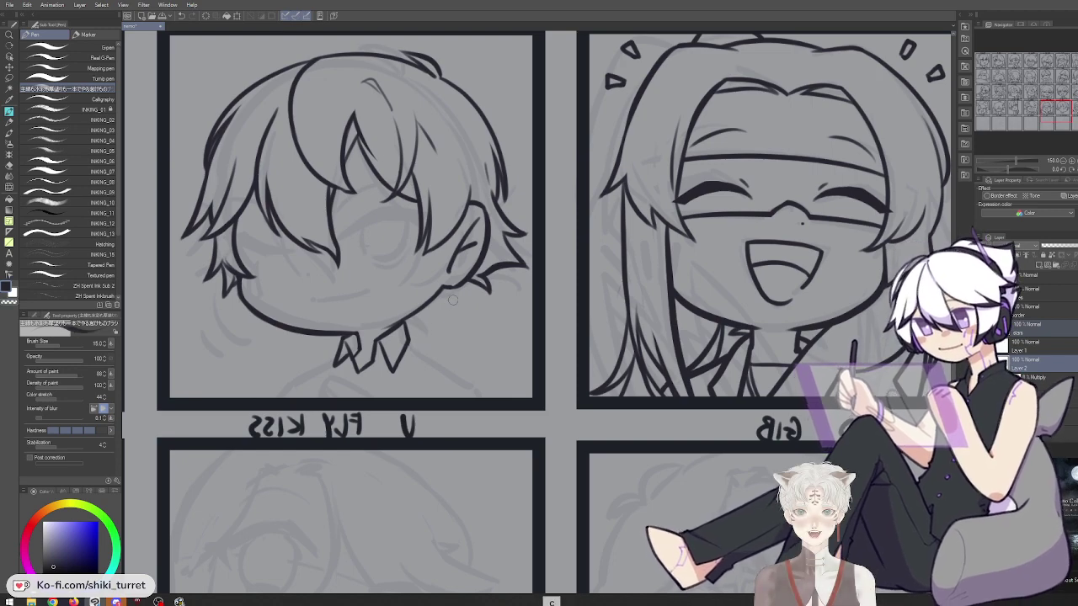
Try a curved cowlick strand rising from the crown of the D YES character's hair
{"action": "key", "text": "space"}
{"action": "left_click_drag", "start_coordinate": [505, 433], "coordinate": [500, 426]}
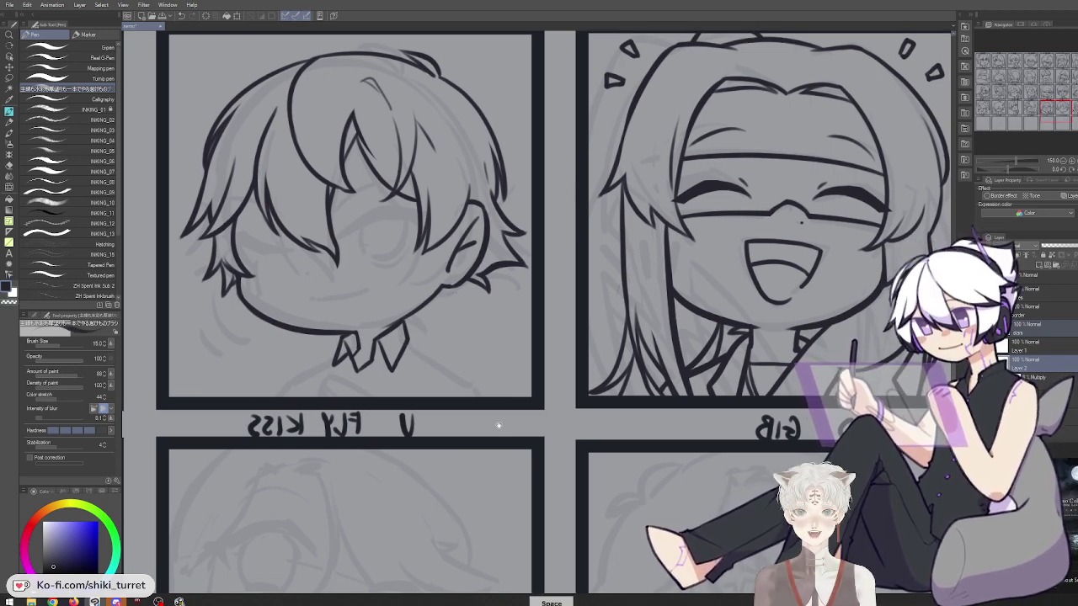
{"action": "mouse_move", "coordinate": [482, 72]}
{"action": "left_mouse_down"}
{"action": "mouse_move", "coordinate": [510, 178]}
{"action": "mouse_move", "coordinate": [581, 184]}
{"action": "left_mouse_up"}
{"action": "mouse_move", "coordinate": [315, 168]}
{"action": "left_mouse_down"}
{"action": "mouse_move", "coordinate": [316, 93]}
{"action": "mouse_move", "coordinate": [298, 101]}
{"action": "mouse_move", "coordinate": [330, 99]}
{"action": "left_mouse_up"}
{"action": "key", "text": "ctrl+z"}
{"action": "key", "text": "ctrl+z"}
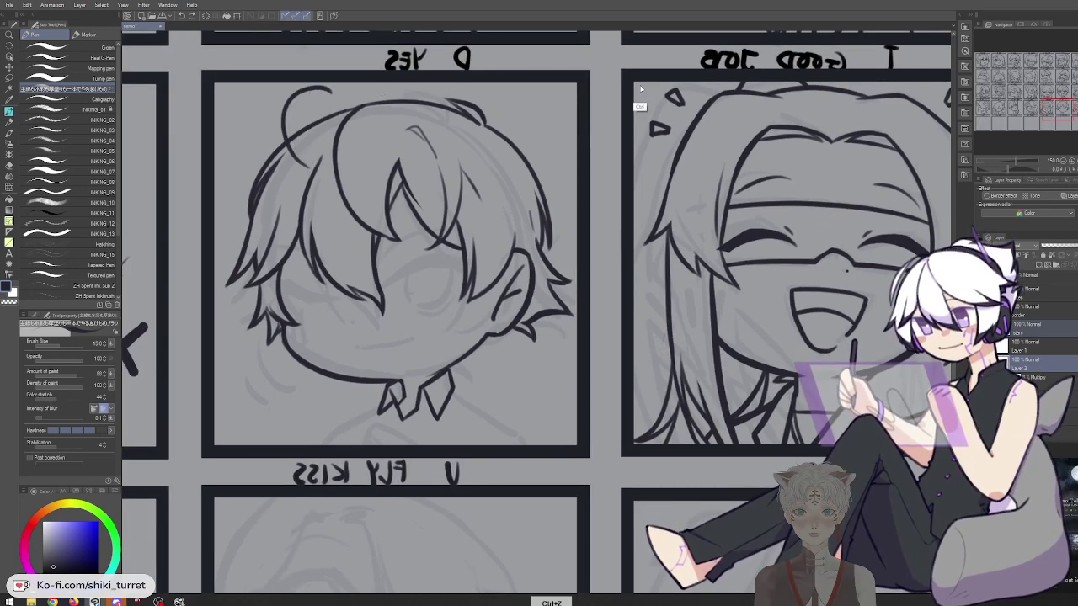
{"action": "left_click_drag", "start_coordinate": [542, 139], "coordinate": [443, 125]}
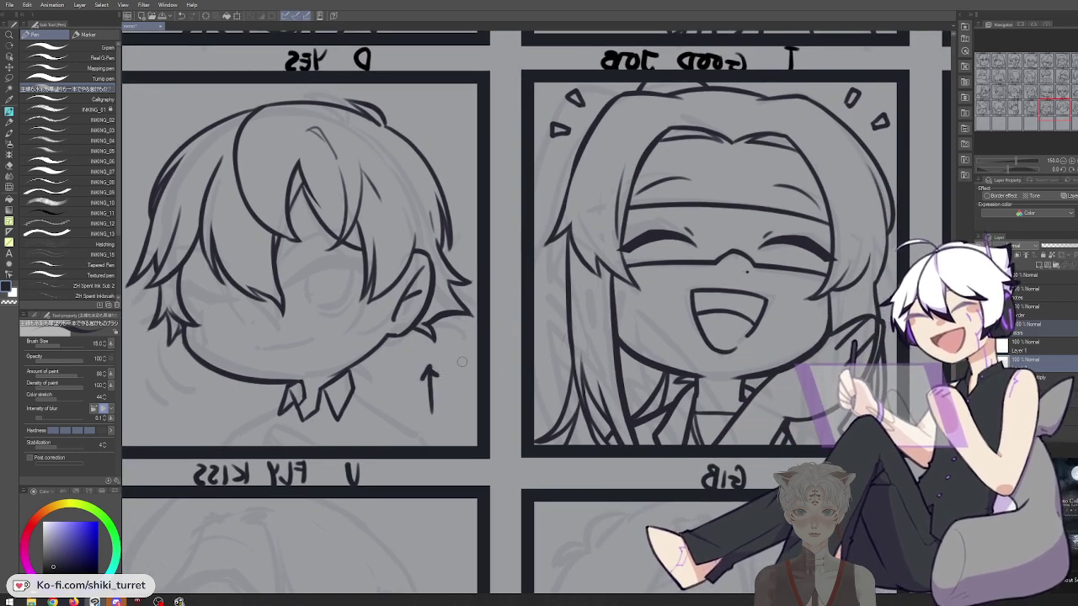
{"action": "mouse_move", "coordinate": [389, 113]}
{"action": "left_mouse_down"}
{"action": "mouse_move", "coordinate": [456, 181]}
{"action": "mouse_move", "coordinate": [449, 171]}
{"action": "mouse_move", "coordinate": [454, 238]}
{"action": "left_mouse_up"}
{"action": "mouse_move", "coordinate": [419, 173]}
{"action": "left_mouse_down"}
{"action": "mouse_move", "coordinate": [483, 230]}
{"action": "mouse_move", "coordinate": [456, 266]}
{"action": "left_mouse_up"}
{"action": "key", "text": "ctrl+z"}
{"action": "key", "text": "ctrl+z"}
{"action": "key", "text": "ctrl+z"}
{"action": "key", "text": "ctrl+z"}
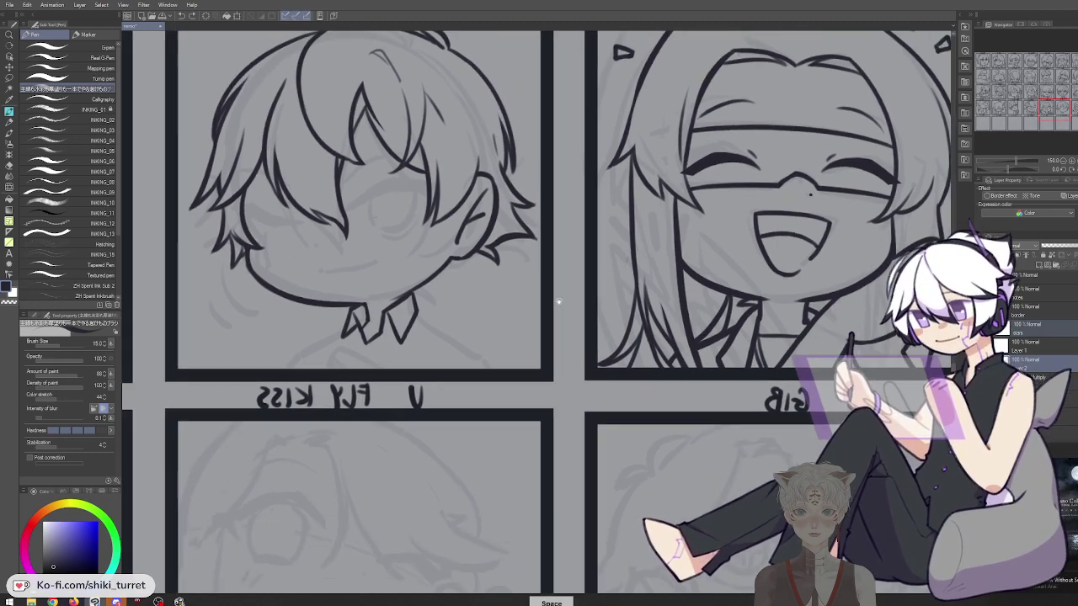
Ink the shoulder line running from the collar flap down to the panel edge on the winking side
{"action": "left_click_drag", "start_coordinate": [424, 356], "coordinate": [487, 268]}
{"action": "left_click_drag", "start_coordinate": [427, 295], "coordinate": [541, 330]}
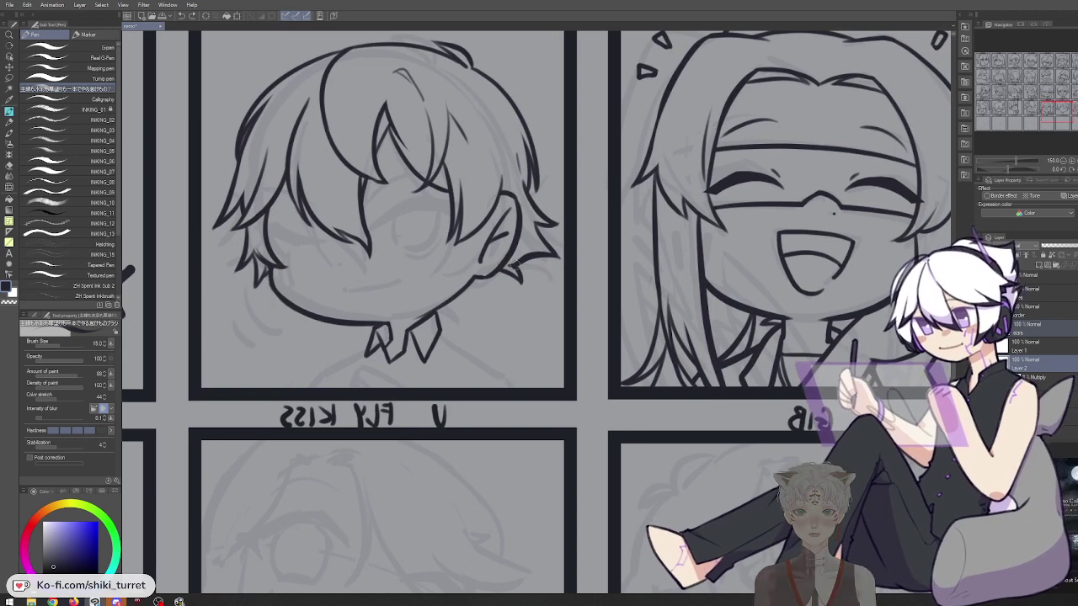
{"action": "key", "text": "ctrl+z"}
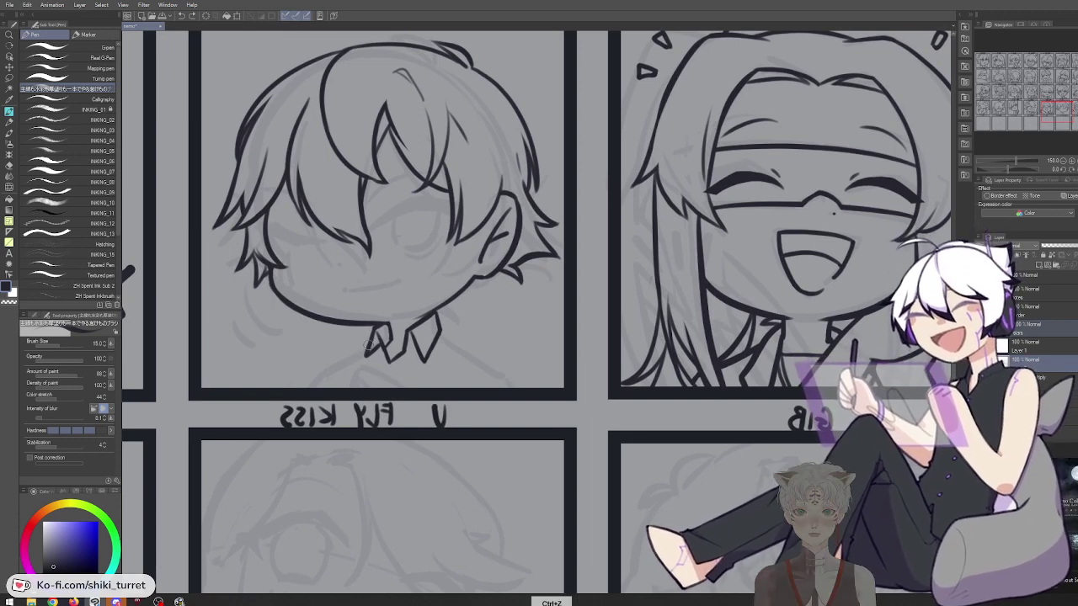
{"action": "key", "text": "ctrl+z"}
{"action": "mouse_move", "coordinate": [324, 363]}
{"action": "left_mouse_down"}
{"action": "mouse_move", "coordinate": [370, 347]}
{"action": "mouse_move", "coordinate": [306, 382]}
{"action": "mouse_move", "coordinate": [346, 390]}
{"action": "left_mouse_up"}
{"action": "key", "text": "ctrl+z"}
{"action": "key", "text": "ctrl+z"}
{"action": "key", "text": "ctrl+z"}
{"action": "key", "text": "ctrl+z"}
{"action": "left_click_drag", "start_coordinate": [374, 350], "coordinate": [346, 390]}
Ink the opposite shoulder and sleeve edge from the collar down to the bottom of the panel
{"action": "key", "text": "space"}
{"action": "left_click_drag", "start_coordinate": [521, 363], "coordinate": [300, 362]}
{"action": "mouse_move", "coordinate": [221, 326]}
{"action": "left_mouse_down"}
{"action": "mouse_move", "coordinate": [290, 372]}
{"action": "mouse_move", "coordinate": [291, 402]}
{"action": "mouse_move", "coordinate": [284, 389]}
{"action": "mouse_move", "coordinate": [300, 387]}
{"action": "left_mouse_up"}
{"action": "key", "text": "ctrl+z"}
{"action": "key", "text": "ctrl+z"}
{"action": "key", "text": "ctrl+z"}
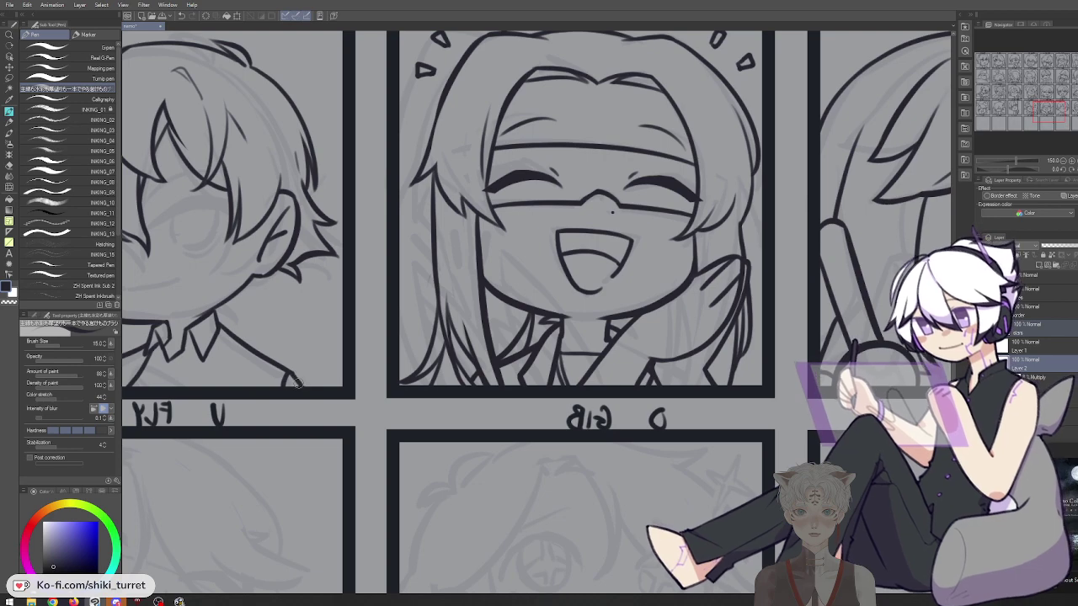
{"action": "key", "text": "space"}
{"action": "left_click_drag", "start_coordinate": [298, 346], "coordinate": [462, 385]}
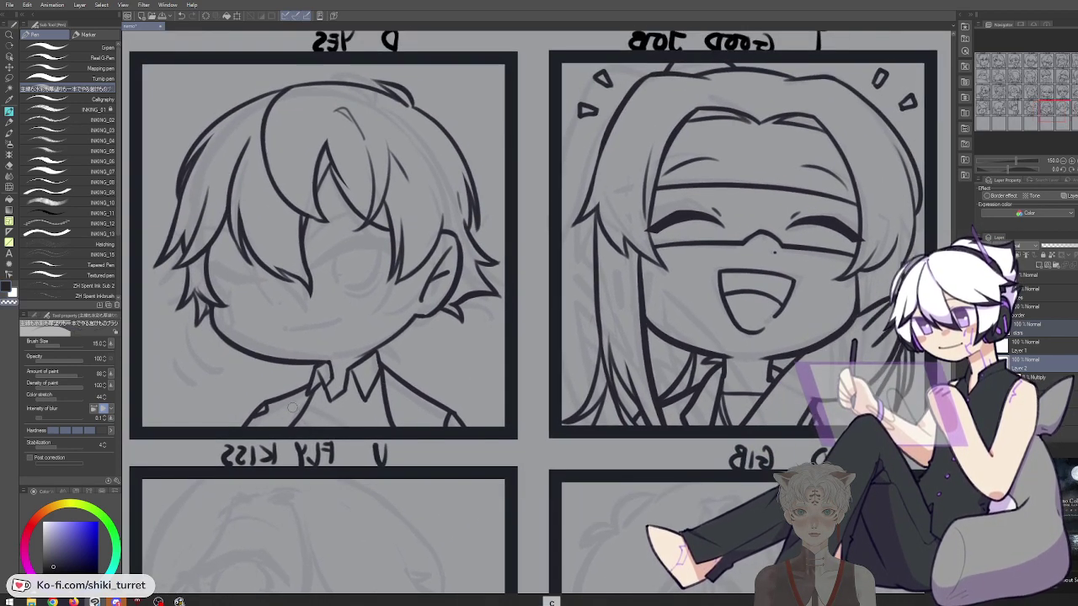
Ink the curved lines on the chest below the collar and tidy the nearby shoulder line
{"action": "key", "text": "c"}
{"action": "key", "text": "ctrl+z"}
{"action": "mouse_move", "coordinate": [293, 428]}
{"action": "left_mouse_down"}
{"action": "mouse_move", "coordinate": [302, 402]}
{"action": "mouse_move", "coordinate": [342, 426]}
{"action": "mouse_move", "coordinate": [331, 407]}
{"action": "mouse_move", "coordinate": [300, 405]}
{"action": "mouse_move", "coordinate": [348, 430]}
{"action": "mouse_move", "coordinate": [297, 410]}
{"action": "mouse_move", "coordinate": [318, 429]}
{"action": "left_mouse_up"}
{"action": "key", "text": "ctrl+z"}
{"action": "key", "text": "ctrl+z"}
{"action": "key", "text": "ctrl+z"}
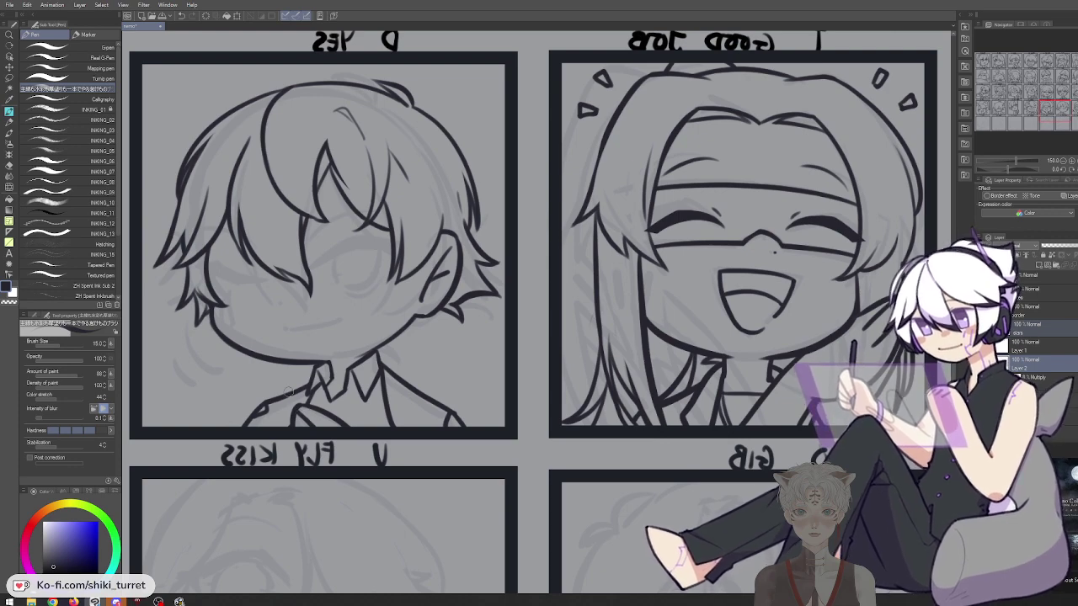
Flip the canvas view horizontally and return to the inking pen on the D YES panel
{"action": "key", "text": "Delete"}
{"action": "key", "text": "h"}
{"action": "key", "text": "e"}
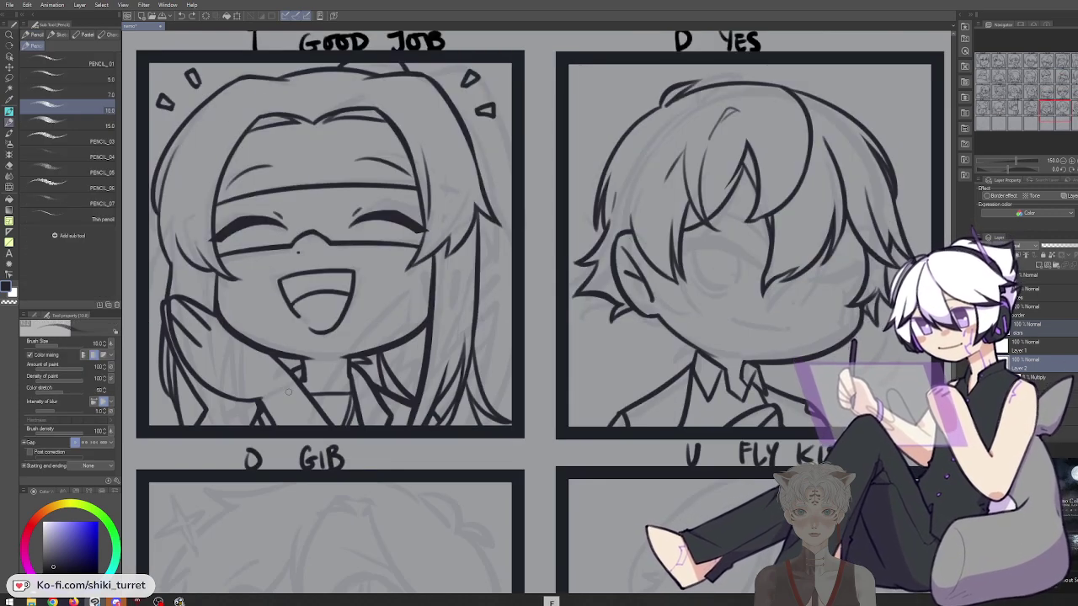
{"action": "key", "text": "space"}
{"action": "left_click_drag", "start_coordinate": [426, 362], "coordinate": [288, 392]}
{"action": "key", "text": "p"}
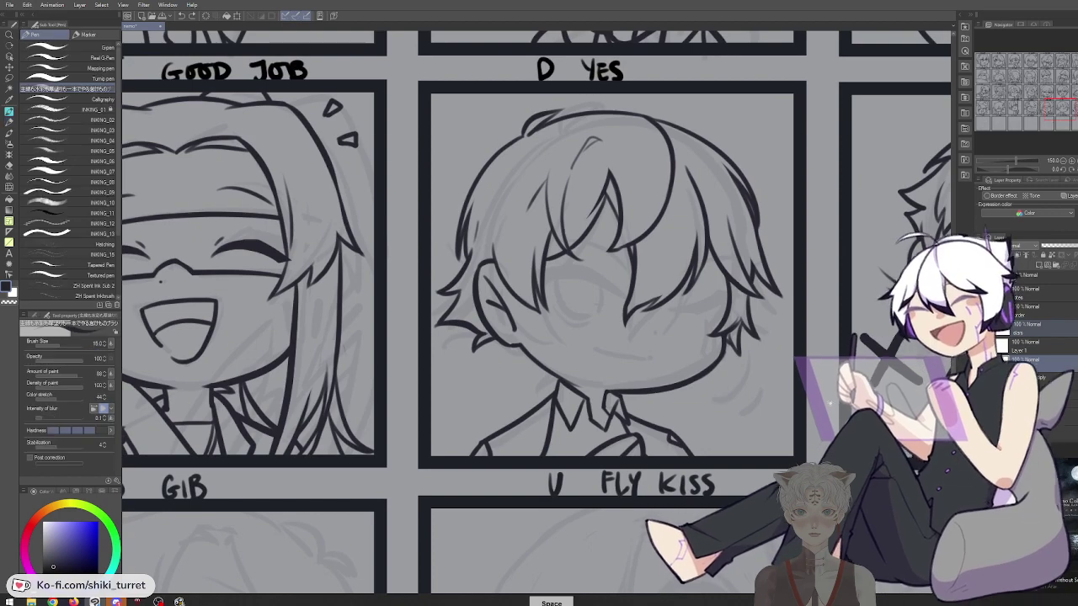
{"action": "left_click_drag", "start_coordinate": [782, 392], "coordinate": [664, 371]}
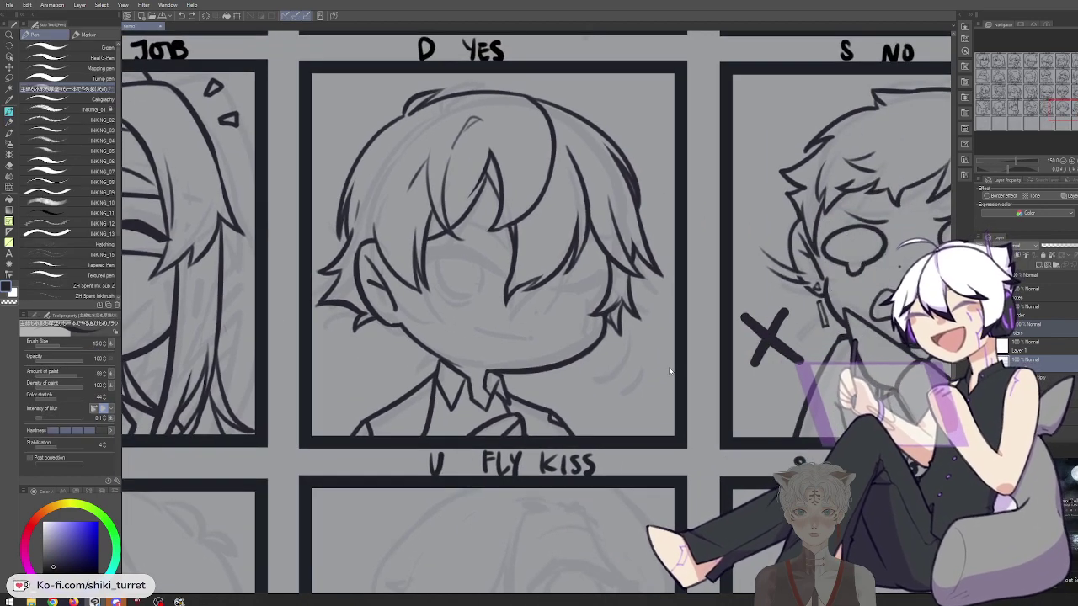
{"action": "key", "text": "space"}
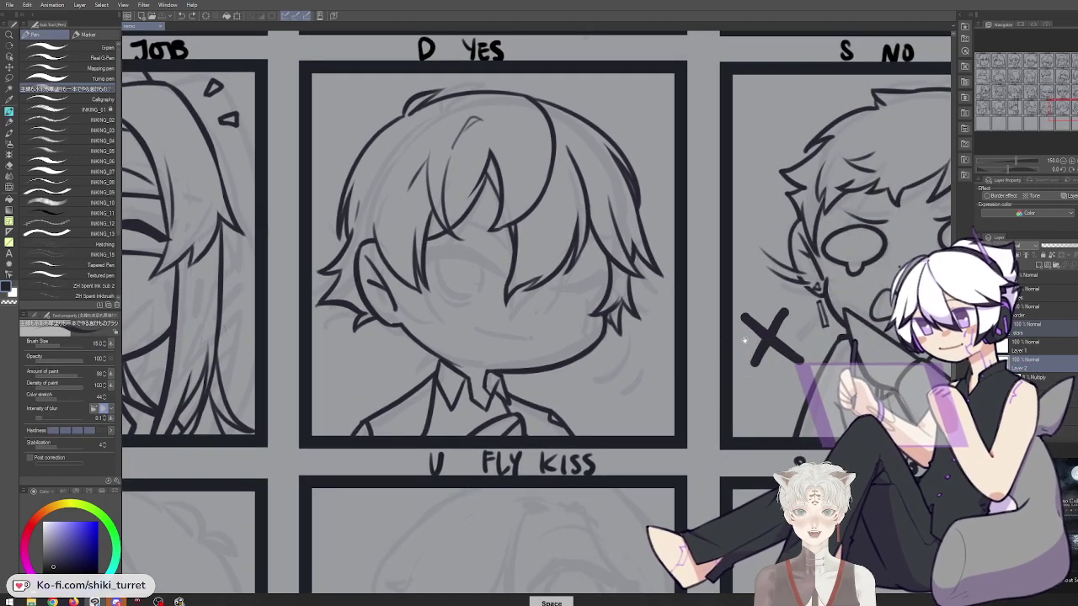
{"action": "left_click_drag", "start_coordinate": [703, 392], "coordinate": [627, 410]}
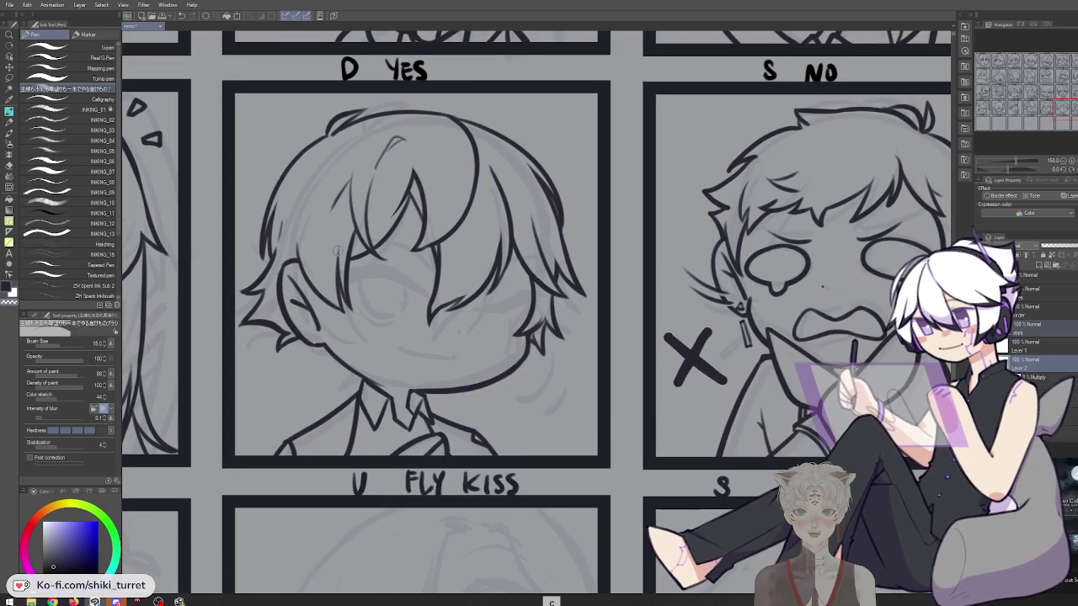
Erase and redraw the edges of the fringe lock between the ear and the open eye
{"action": "left_click_drag", "start_coordinate": [337, 242], "coordinate": [346, 307]}
{"action": "key", "text": "c"}
{"action": "left_click_drag", "start_coordinate": [349, 243], "coordinate": [361, 317]}
{"action": "key", "text": "ctrl+z"}
{"action": "key", "text": "ctrl+z"}
{"action": "key", "text": "ctrl+z"}
{"action": "left_click_drag", "start_coordinate": [350, 244], "coordinate": [354, 315]}
{"action": "mouse_move", "coordinate": [335, 261]}
{"action": "left_mouse_down"}
{"action": "mouse_move", "coordinate": [338, 295]}
{"action": "mouse_move", "coordinate": [313, 269]}
{"action": "mouse_move", "coordinate": [336, 315]}
{"action": "left_mouse_up"}
Extend the fringe lock beside the ear to a longer point over the cheek and trim the excess lines
{"action": "key", "text": "c"}
{"action": "key", "text": "c"}
{"action": "key", "text": "ctrl+z"}
{"action": "left_click_drag", "start_coordinate": [299, 265], "coordinate": [351, 323]}
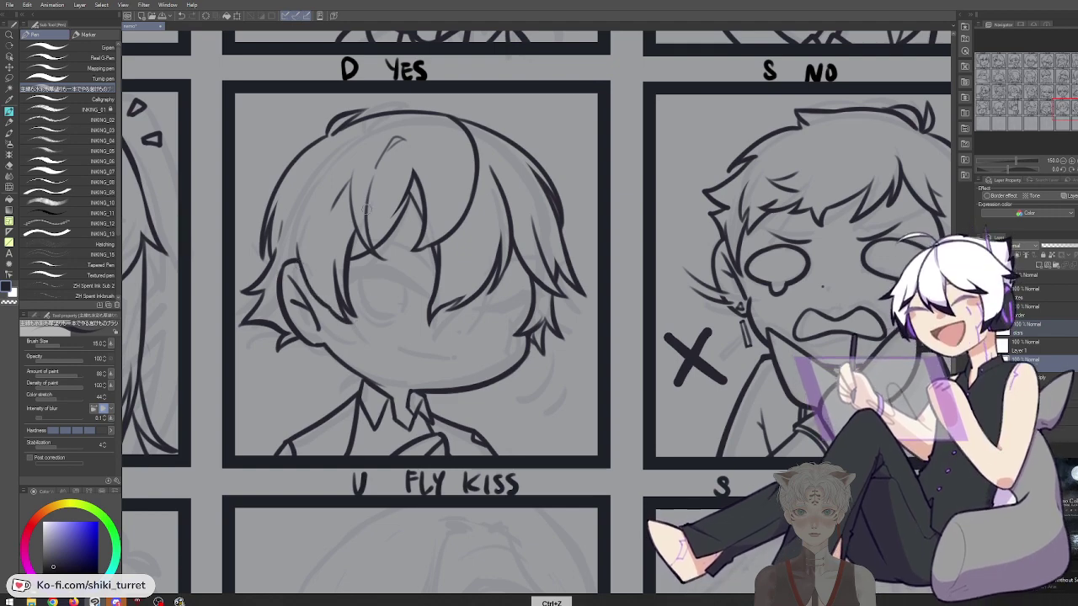
{"action": "left_click_drag", "start_coordinate": [315, 285], "coordinate": [344, 322]}
{"action": "key", "text": "ctrl+z"}
{"action": "key", "text": "ctrl+z"}
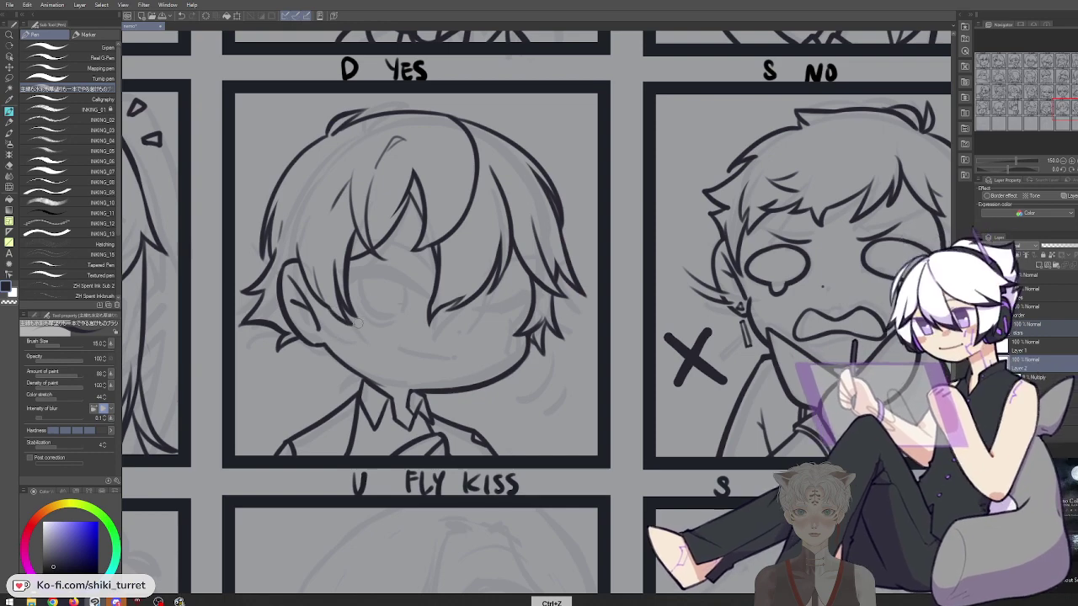
{"action": "key", "text": "c"}
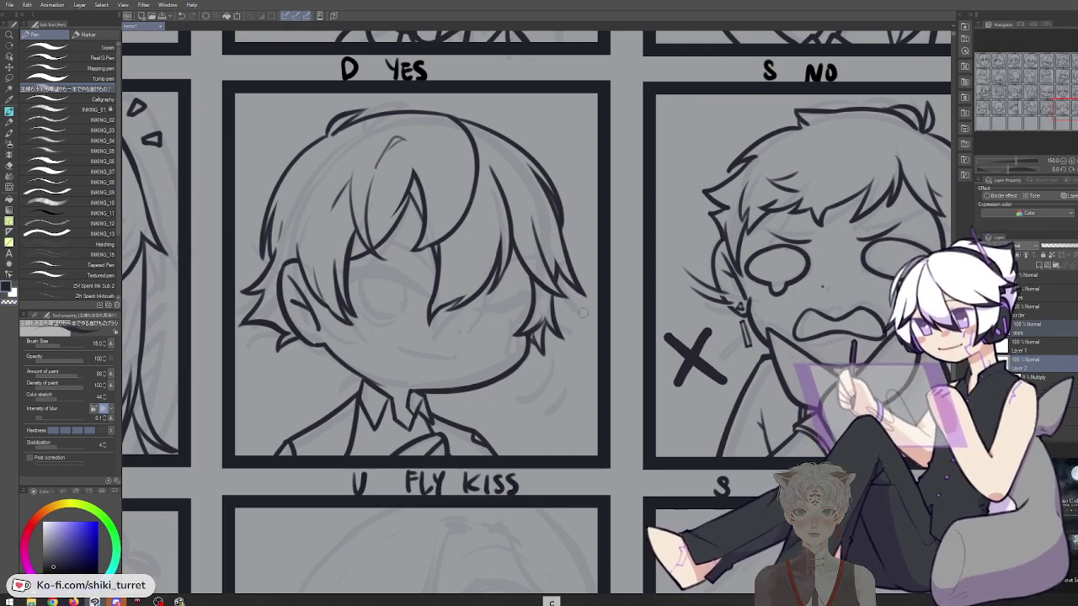
{"action": "left_click_drag", "start_coordinate": [603, 432], "coordinate": [615, 426]}
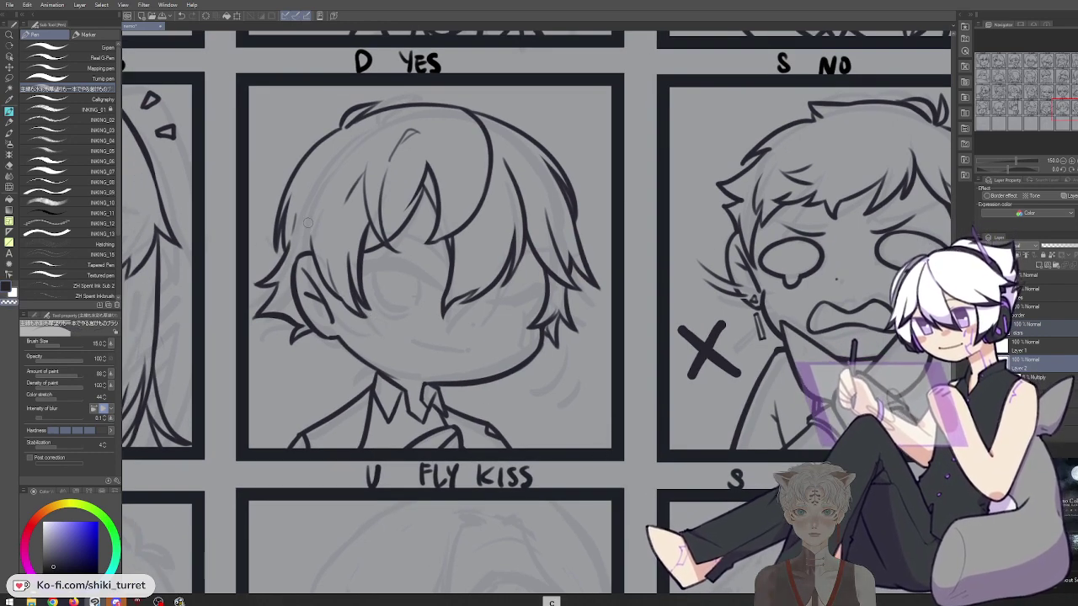
{"action": "key", "text": "space"}
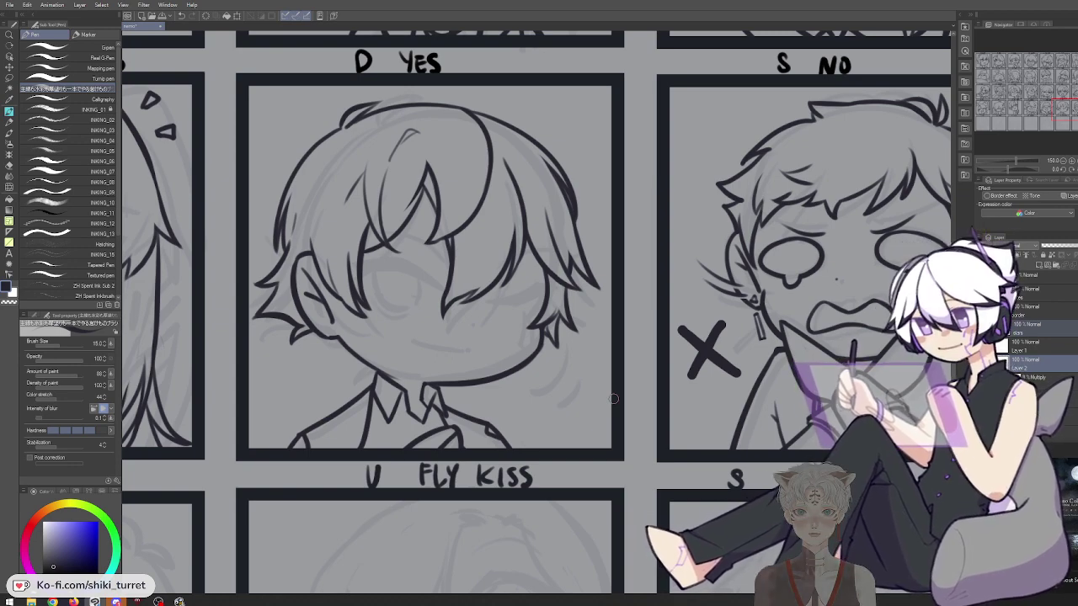
{"action": "left_click", "coordinate": [1012, 137]}
{"action": "key", "text": "space"}
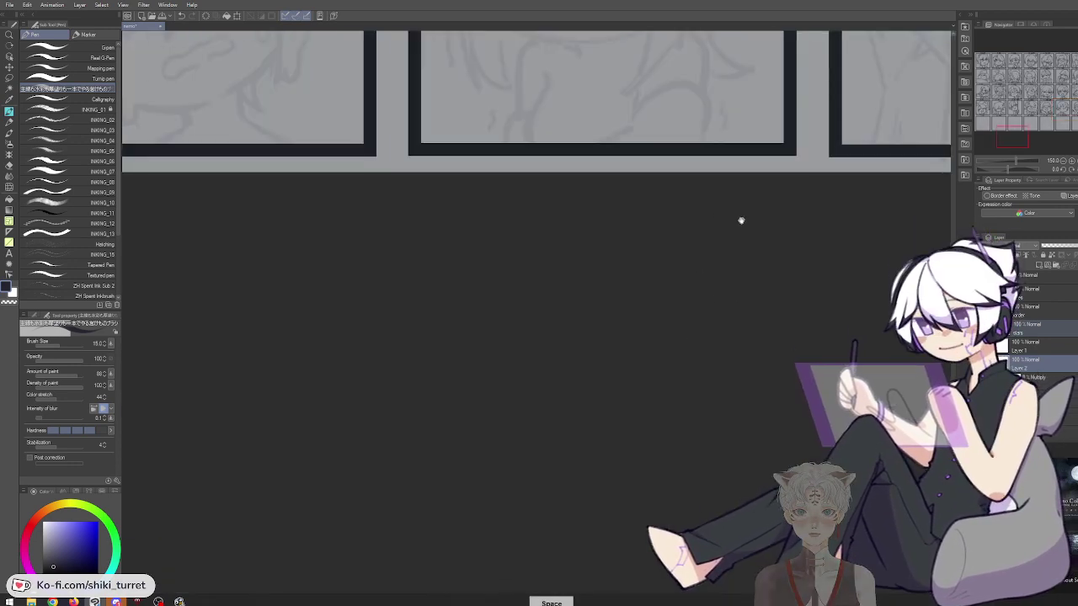
{"action": "left_click_drag", "start_coordinate": [736, 236], "coordinate": [459, 532]}
{"action": "left_click_drag", "start_coordinate": [849, 189], "coordinate": [619, 354]}
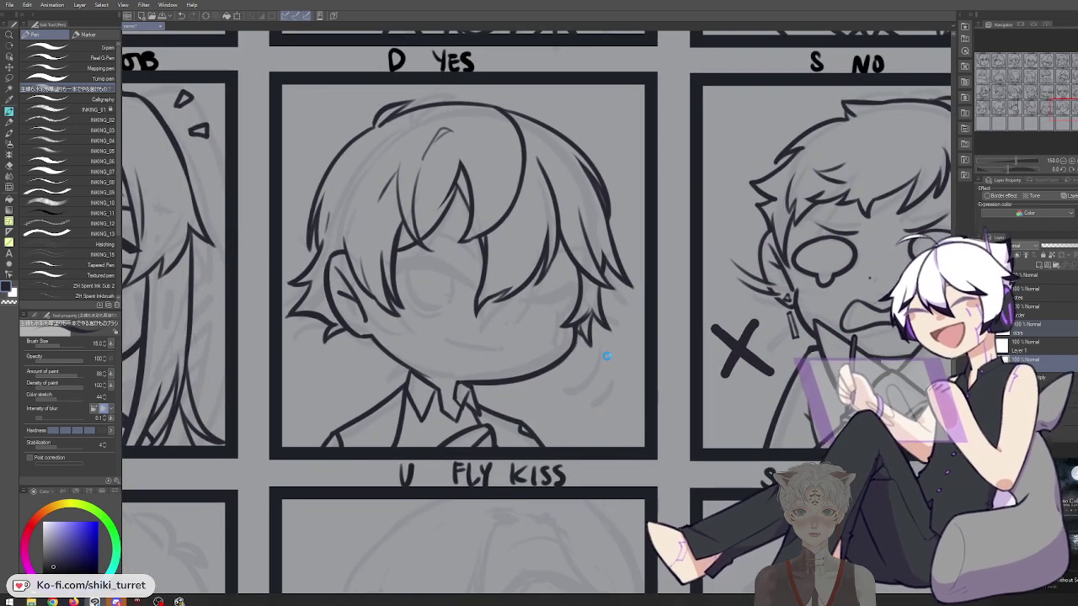
Redraw and trim the thin strand lines at the top of the D YES character's fringe
{"action": "key", "text": "ctrl+z"}
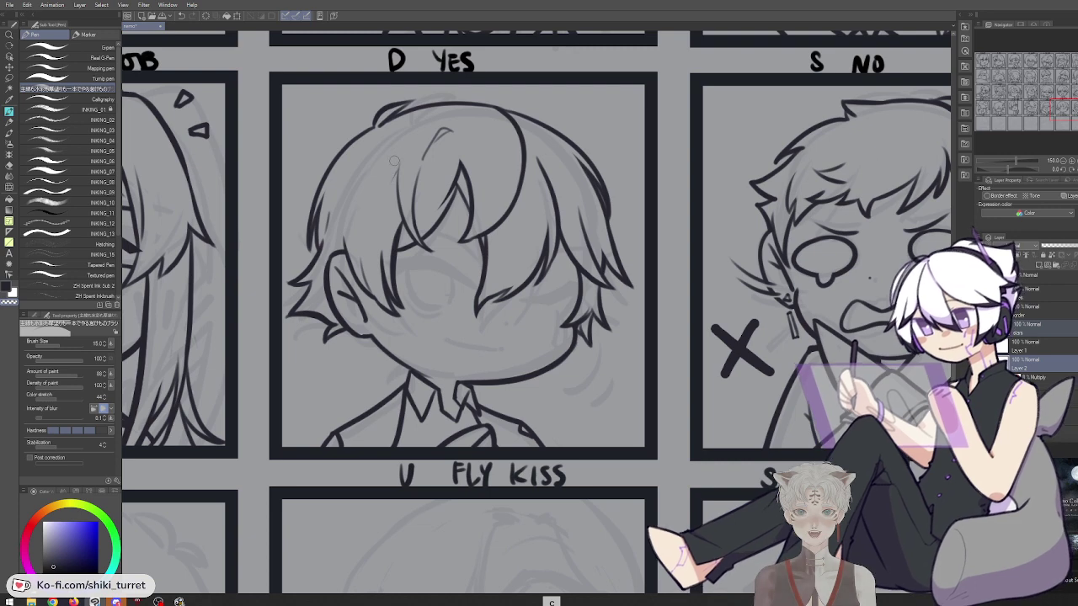
{"action": "key", "text": "ctrl+z"}
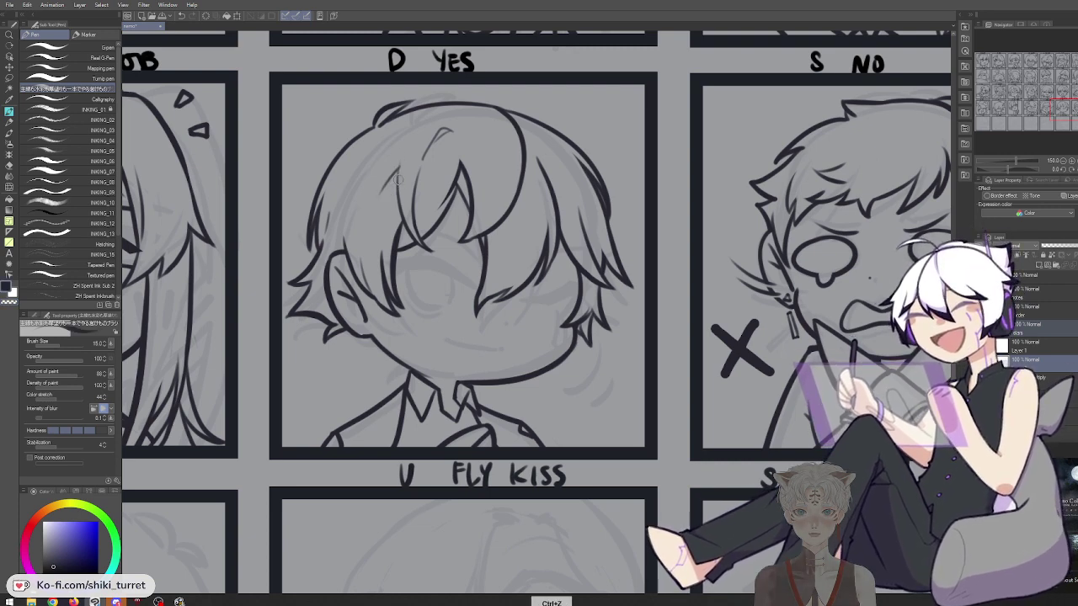
{"action": "key", "text": "c"}
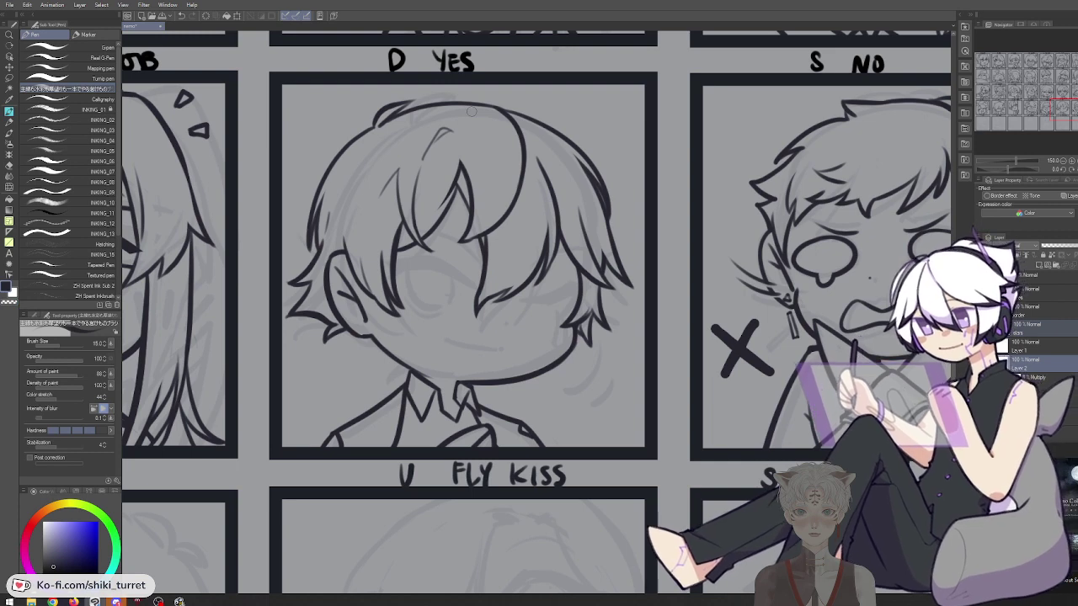
{"action": "key", "text": "c"}
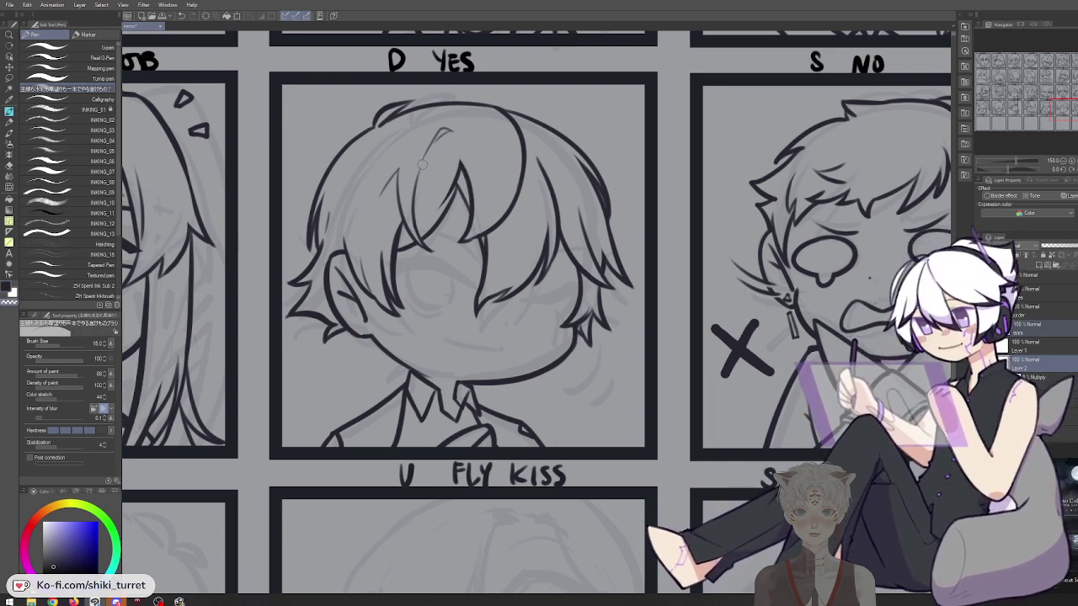
{"action": "key", "text": "c"}
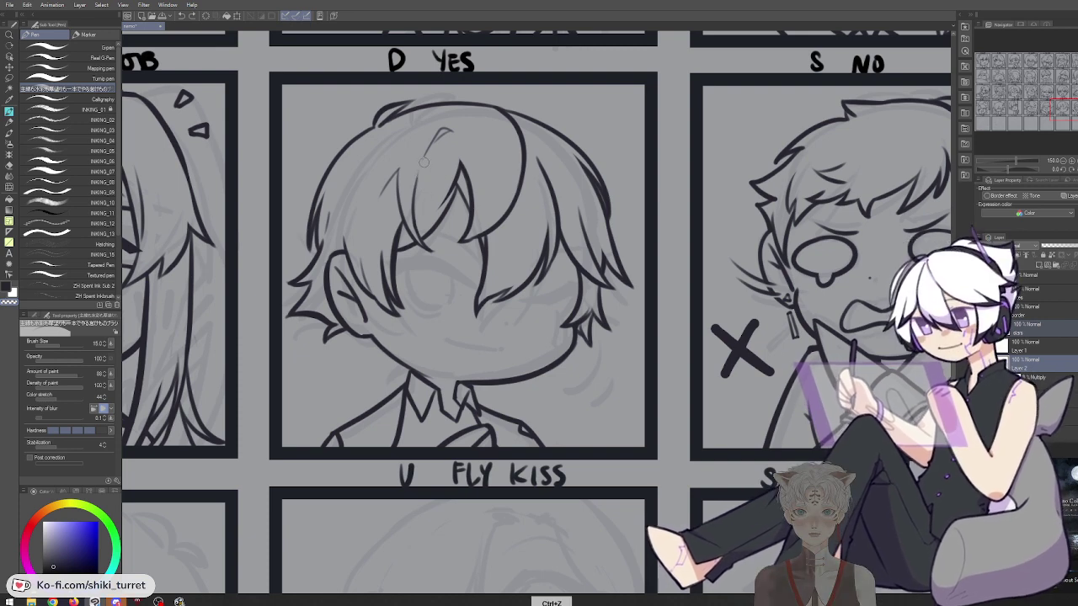
{"action": "key", "text": "space"}
{"action": "left_click_drag", "start_coordinate": [562, 390], "coordinate": [596, 367]}
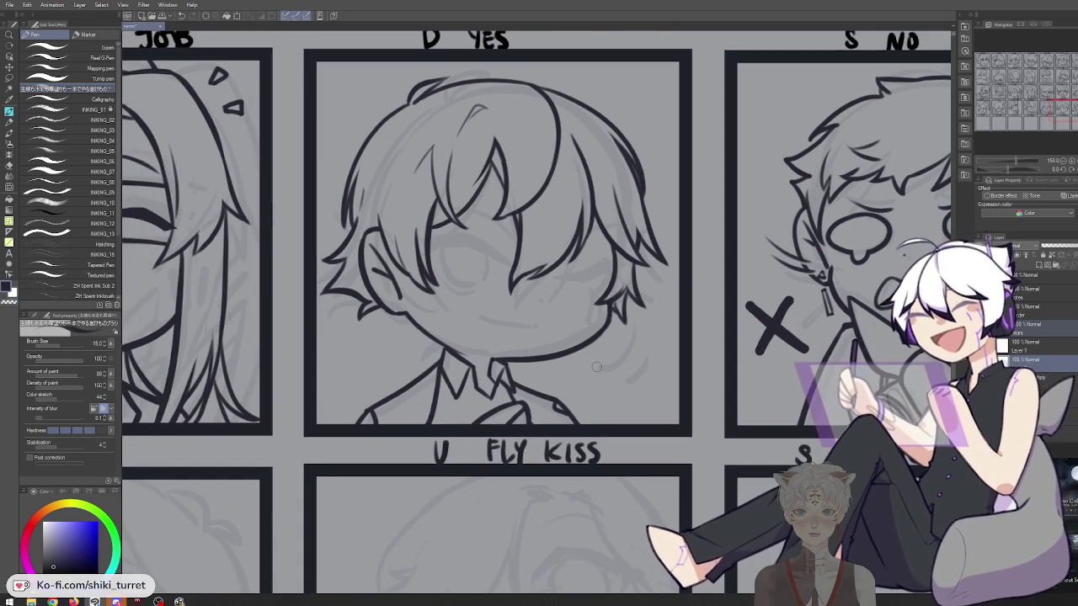
Clean up the overlapping lines at the fringe tips above the D YES character's open eye
{"action": "key", "text": "ctrl+z"}
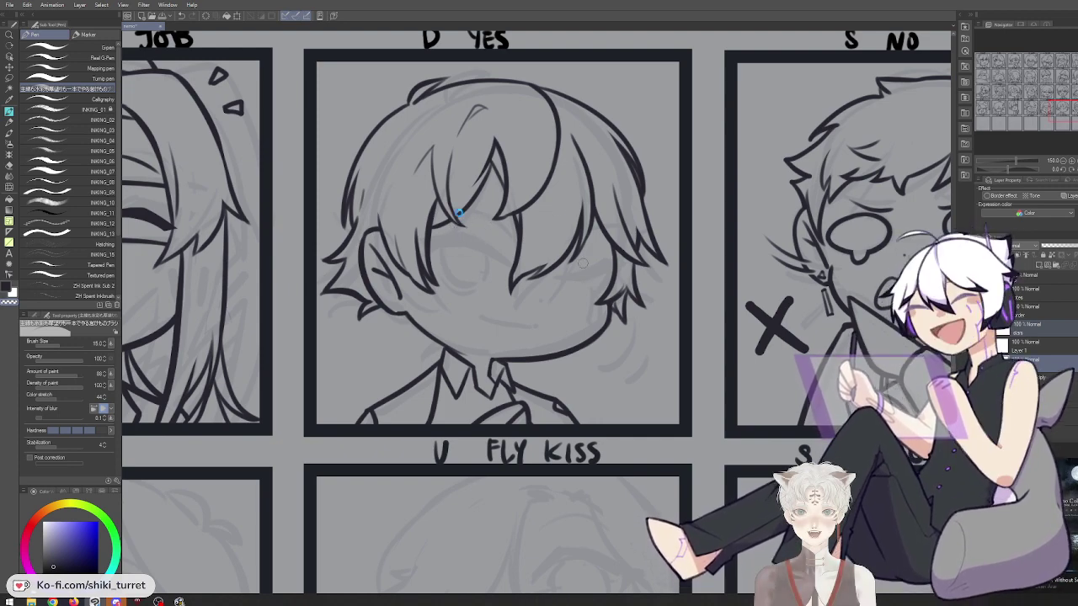
{"action": "key", "text": "ctrl+z"}
{"action": "key", "text": "ctrl+z"}
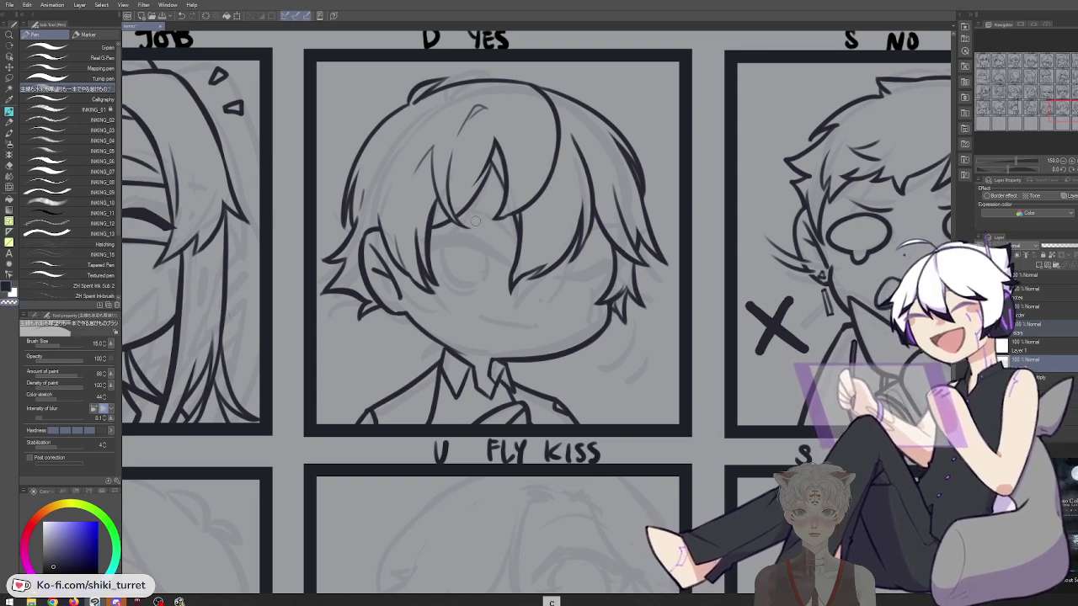
{"action": "left_click_drag", "start_coordinate": [519, 490], "coordinate": [488, 494]}
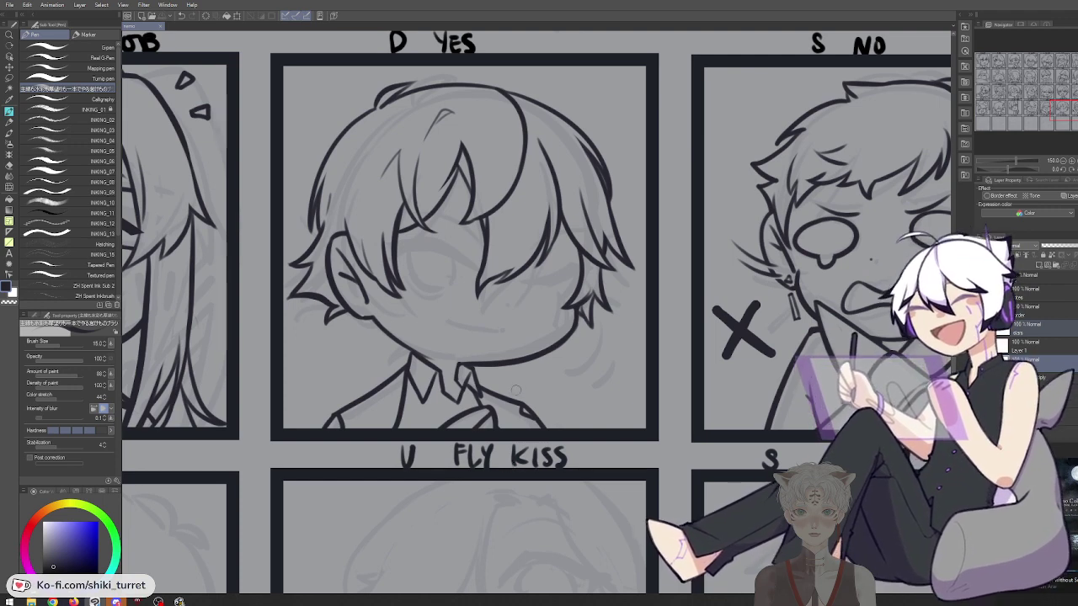
{"action": "left_click_drag", "start_coordinate": [516, 434], "coordinate": [522, 450]}
{"action": "left_click_drag", "start_coordinate": [629, 329], "coordinate": [634, 325]}
{"action": "key", "text": "c"}
{"action": "key", "text": "ctrl+z"}
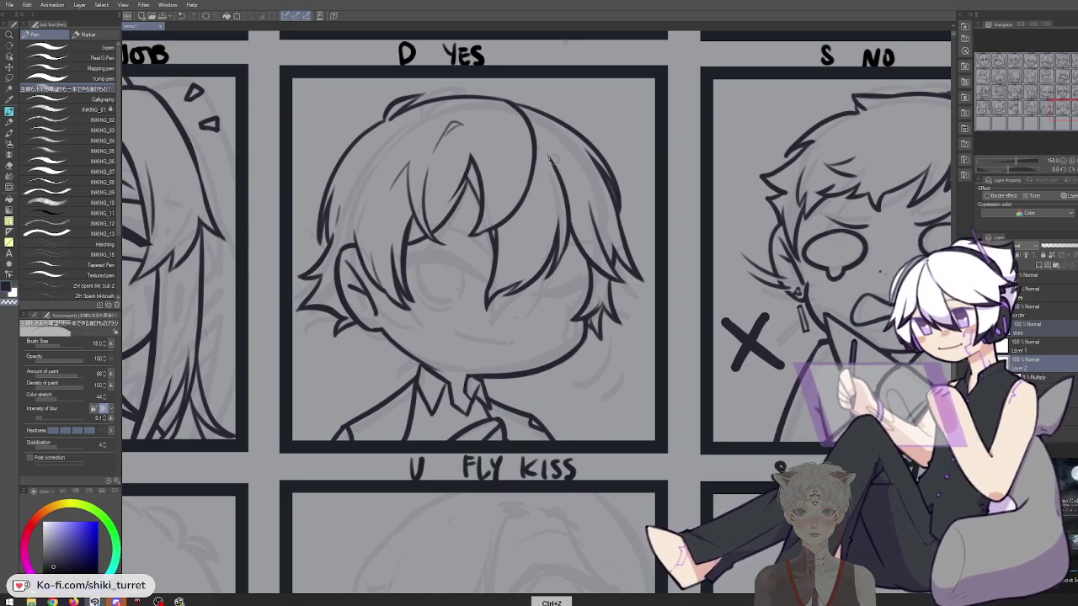
Erase and redraw the inner edge of the fringe lock beside the eye, including the short brow line meeting it
{"action": "left_click_drag", "start_coordinate": [540, 422], "coordinate": [574, 393]}
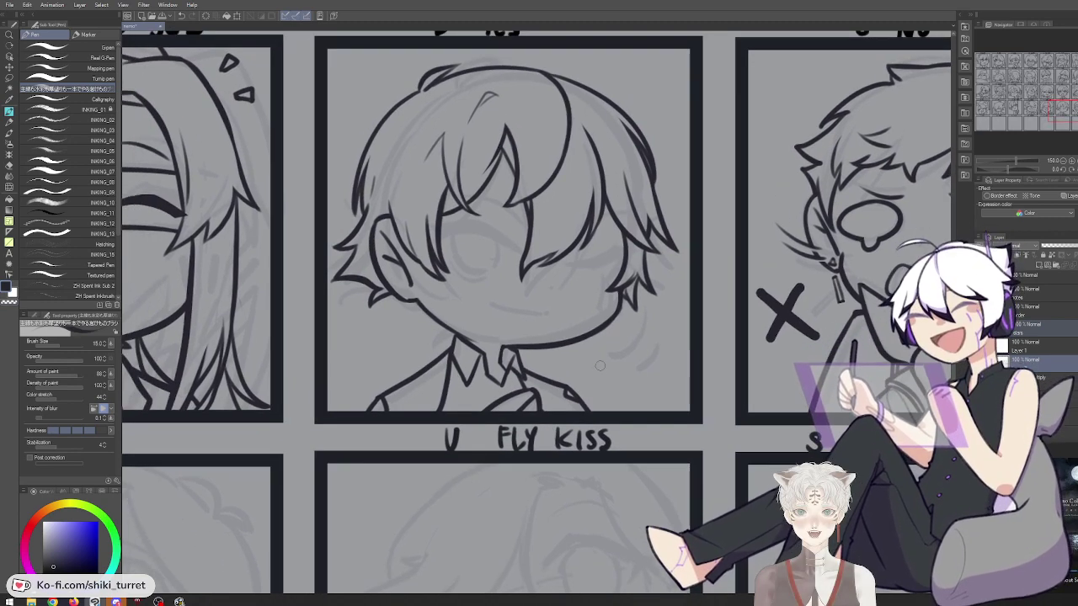
{"action": "left_click_drag", "start_coordinate": [547, 423], "coordinate": [510, 429]}
{"action": "left_click_drag", "start_coordinate": [411, 190], "coordinate": [403, 218]}
{"action": "key", "text": "ctrl+z"}
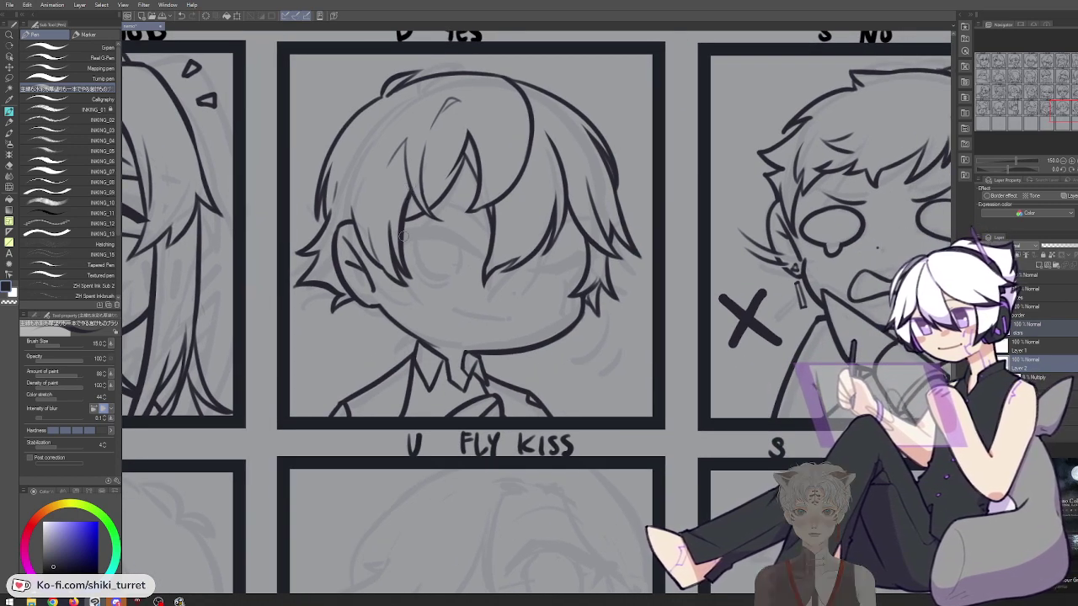
{"action": "left_click_drag", "start_coordinate": [763, 258], "coordinate": [722, 299]}
{"action": "key", "text": "c"}
{"action": "key", "text": "ctrl+z"}
{"action": "key", "text": "ctrl+z"}
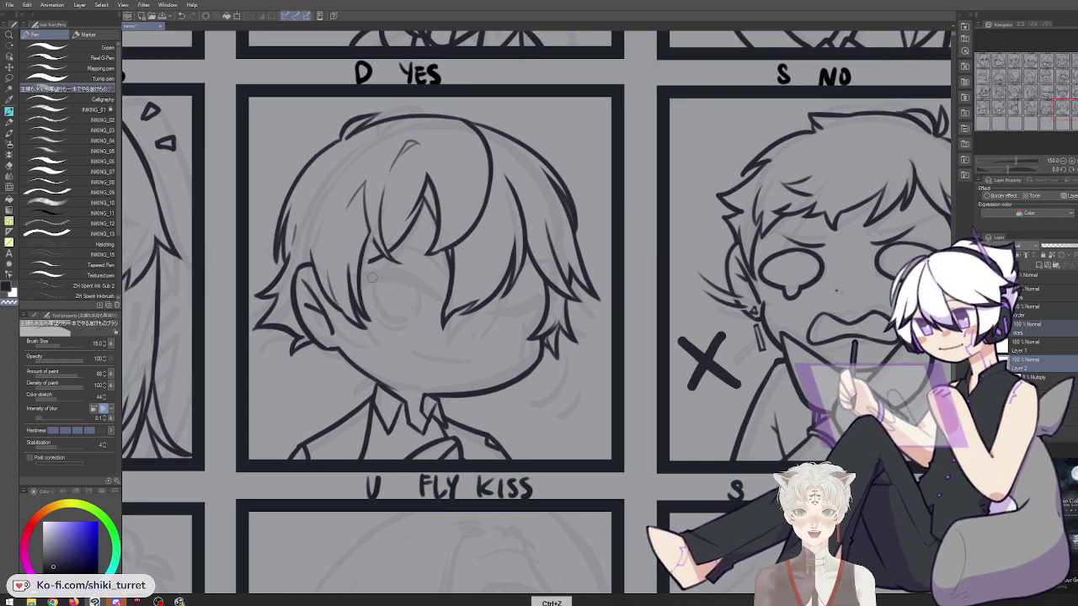
{"action": "key", "text": "ctrl+z"}
{"action": "left_click_drag", "start_coordinate": [363, 265], "coordinate": [384, 258]}
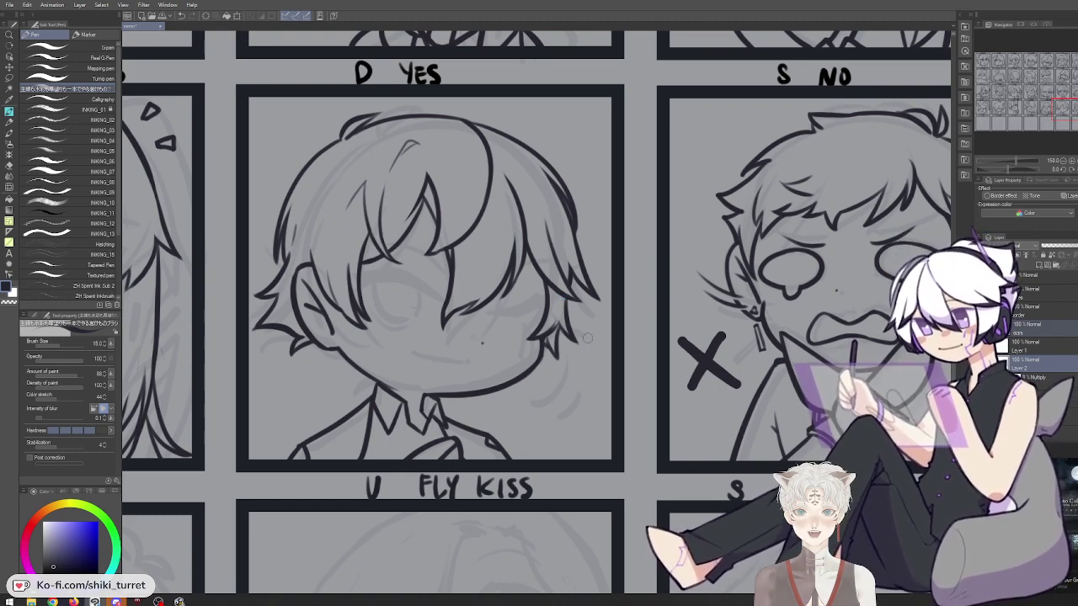
Ink the D YES character's mouth as one smooth curved smile following the sketch
{"action": "left_click_drag", "start_coordinate": [415, 349], "coordinate": [486, 362]}
{"action": "key", "text": "ctrl+z"}
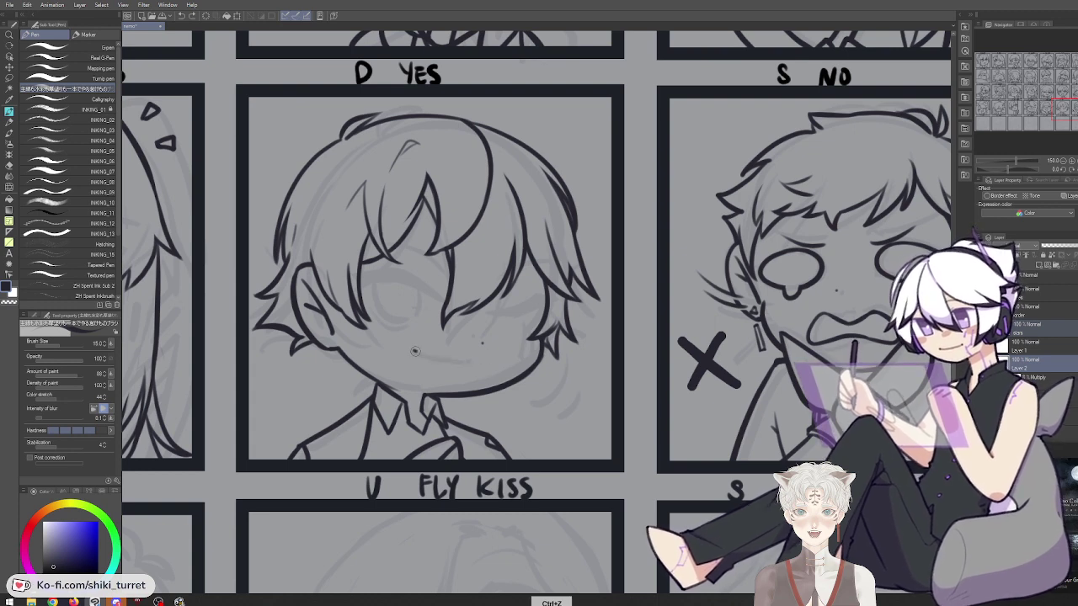
{"action": "left_click_drag", "start_coordinate": [413, 349], "coordinate": [476, 361]}
{"action": "key", "text": "ctrl+z"}
{"action": "key", "text": "ctrl+z"}
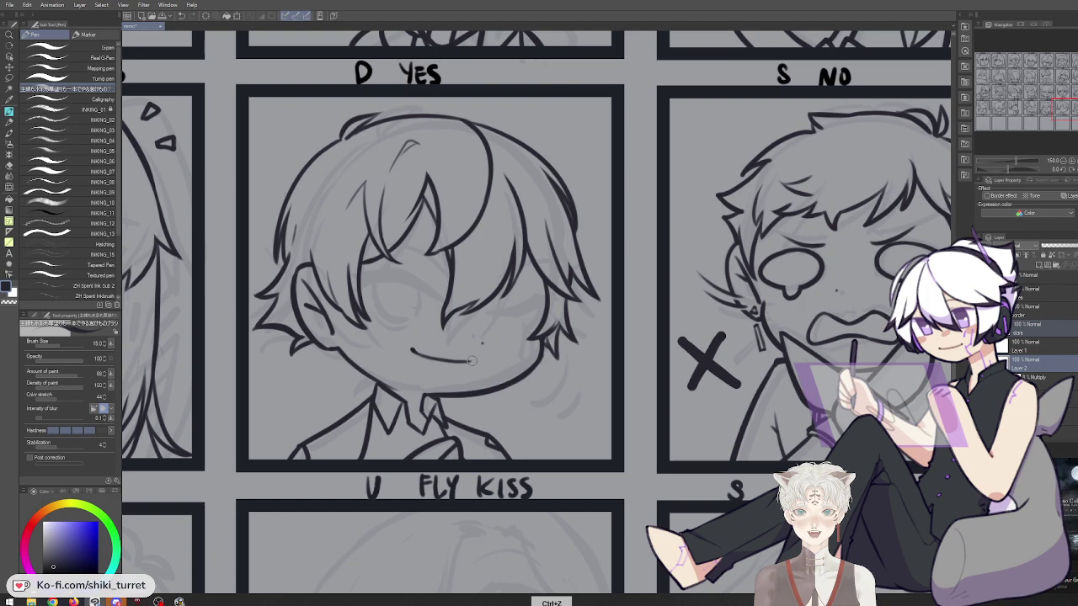
{"action": "key", "text": "ctrl+z"}
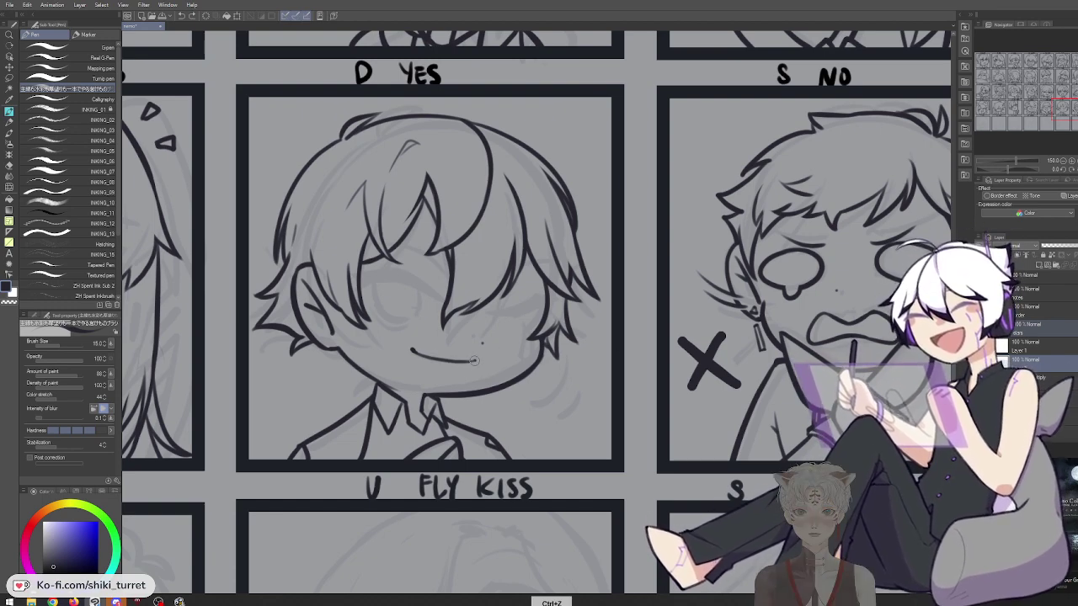
{"action": "key", "text": "ctrl+z"}
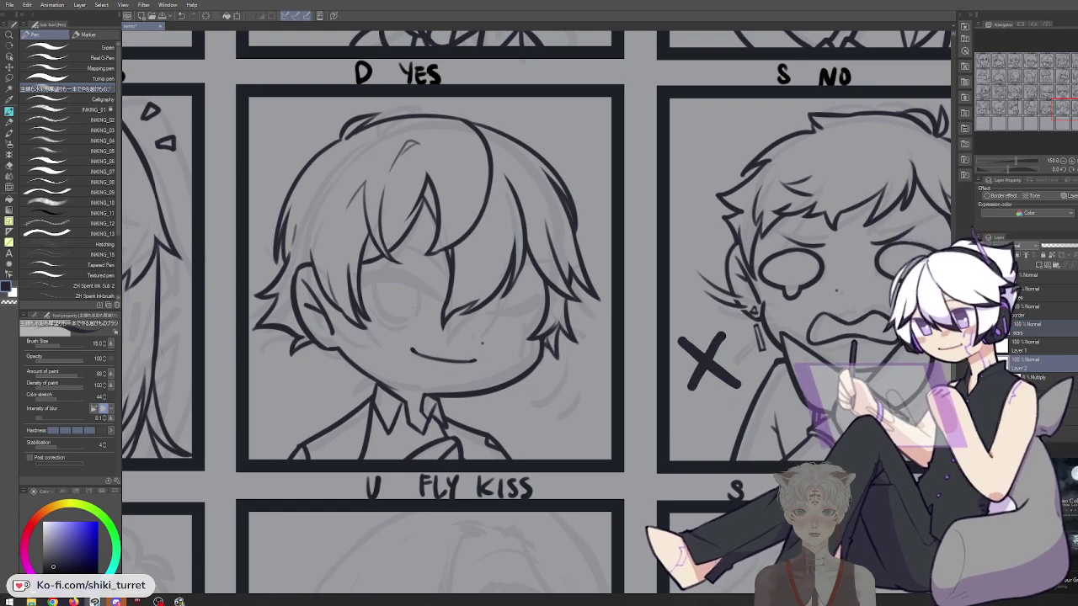
Switch to Layer 1 and ink the thick arched upper lash line of the visible eye
{"action": "key", "text": "space"}
{"action": "left_click_drag", "start_coordinate": [621, 467], "coordinate": [619, 466]}
{"action": "left_click", "coordinate": [1044, 347]}
{"action": "key", "text": "ctrl+z"}
{"action": "mouse_move", "coordinate": [359, 283]}
{"action": "left_mouse_down"}
{"action": "mouse_move", "coordinate": [425, 290]}
{"action": "mouse_move", "coordinate": [436, 302]}
{"action": "left_mouse_up"}
{"action": "key", "text": "ctrl+z"}
{"action": "key", "text": "ctrl+z"}
{"action": "key", "text": "ctrl+z"}
{"action": "key", "text": "ctrl+z"}
{"action": "key", "text": "ctrl+z"}
Retouch the outer corner of the upper lash line where it meets the fringe lock
{"action": "mouse_move", "coordinate": [359, 278]}
{"action": "left_mouse_down"}
{"action": "mouse_move", "coordinate": [441, 299]}
{"action": "mouse_move", "coordinate": [352, 280]}
{"action": "left_mouse_up"}
{"action": "key", "text": "ctrl+z"}
{"action": "key", "text": "ctrl+z"}
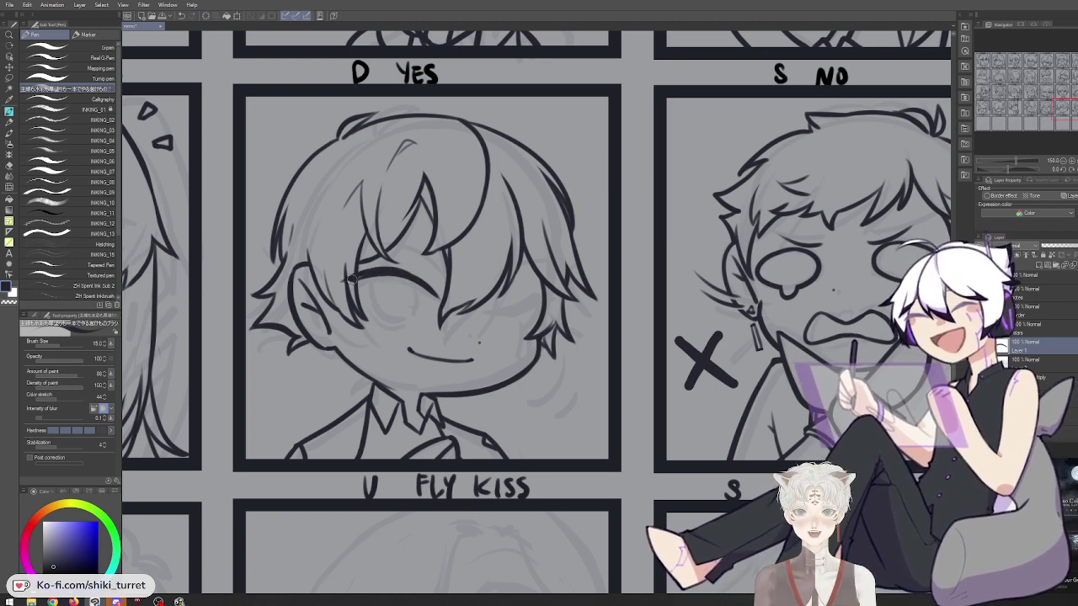
{"action": "key", "text": "ctrl+z"}
{"action": "key", "text": "c"}
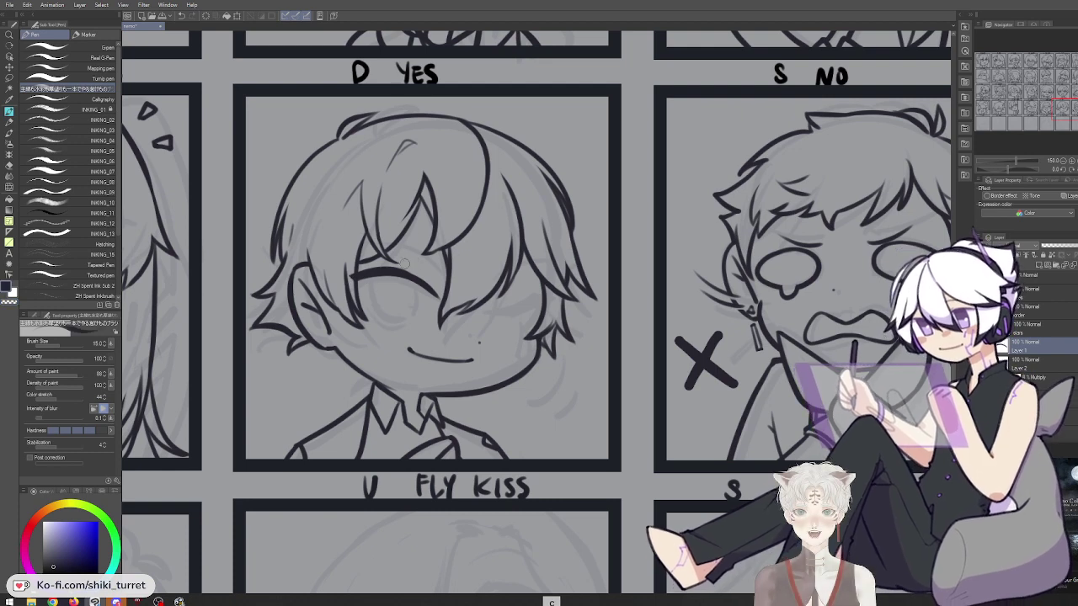
{"action": "key", "text": "ctrl+z"}
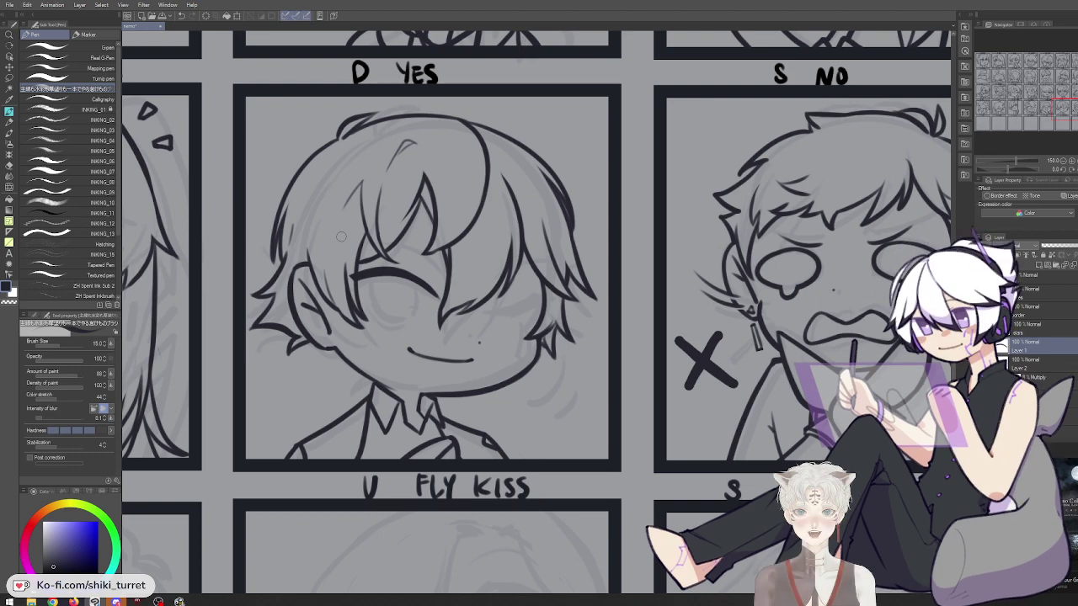
Ink the thin arched brow line above the lash line, redrawing it until it fits between the fringe locks
{"action": "left_click_drag", "start_coordinate": [417, 229], "coordinate": [348, 290]}
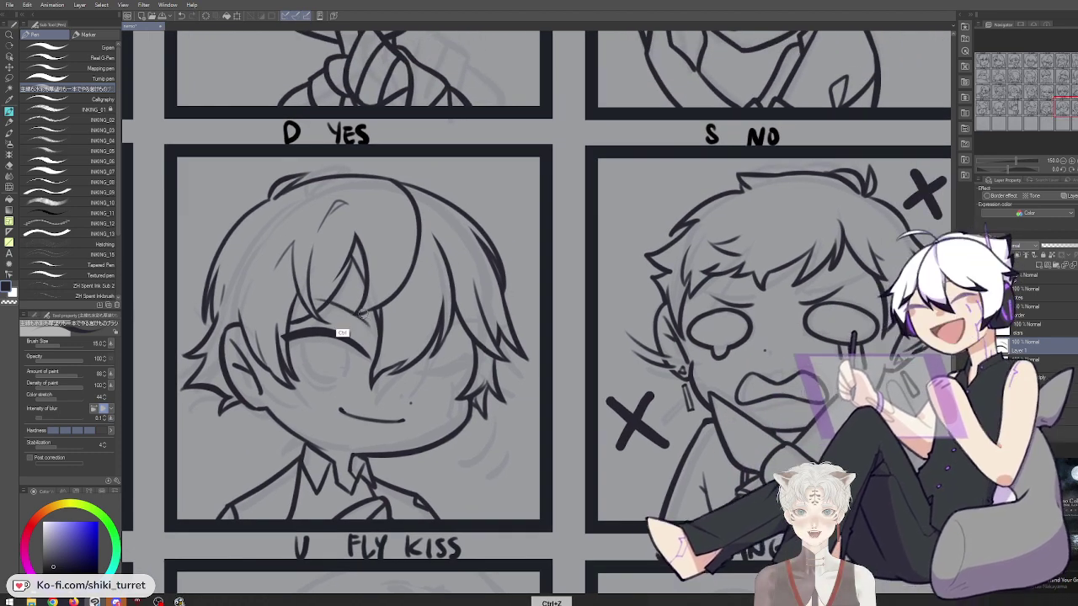
{"action": "key", "text": "ctrl+z"}
{"action": "key", "text": "ctrl+z"}
{"action": "left_click_drag", "start_coordinate": [315, 300], "coordinate": [369, 321]}
{"action": "key", "text": "ctrl+z"}
{"action": "left_click_drag", "start_coordinate": [315, 298], "coordinate": [377, 328]}
{"action": "key", "text": "ctrl+z"}
{"action": "key", "text": "ctrl+z"}
{"action": "mouse_move", "coordinate": [317, 304]}
{"action": "left_mouse_down"}
{"action": "mouse_move", "coordinate": [372, 317]}
{"action": "mouse_move", "coordinate": [376, 330]}
{"action": "mouse_move", "coordinate": [373, 319]}
{"action": "left_mouse_up"}
{"action": "key", "text": "ctrl+z"}
{"action": "key", "text": "ctrl+z"}
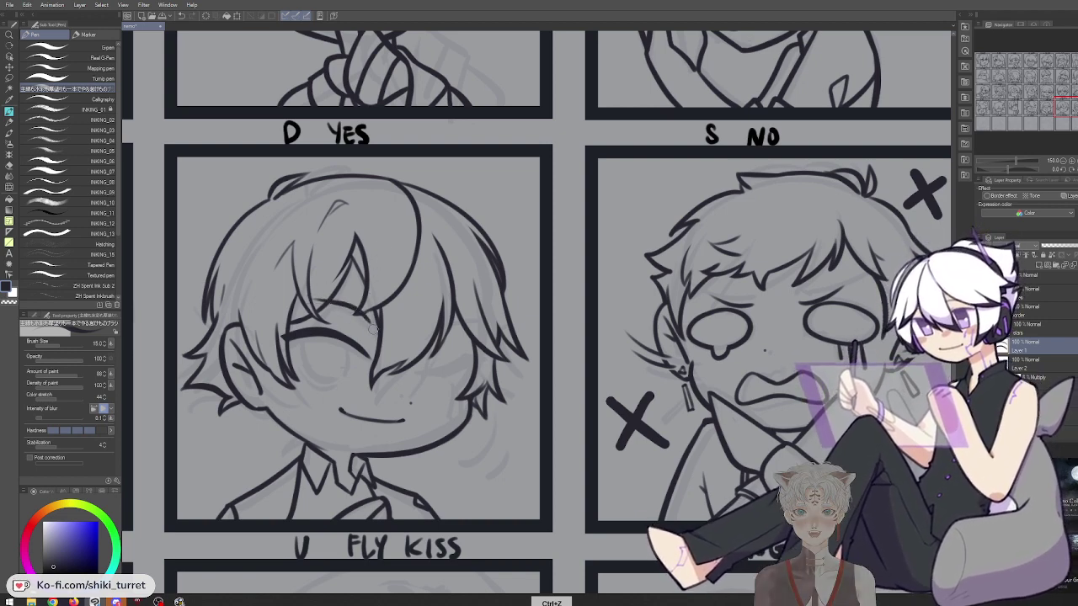
Flip the canvas view horizontally and refine the thickness and curve of the D YES character's upper lash line
{"action": "key", "text": "h"}
{"action": "key", "text": "space"}
{"action": "left_click_drag", "start_coordinate": [805, 308], "coordinate": [572, 312]}
{"action": "key", "text": "c"}
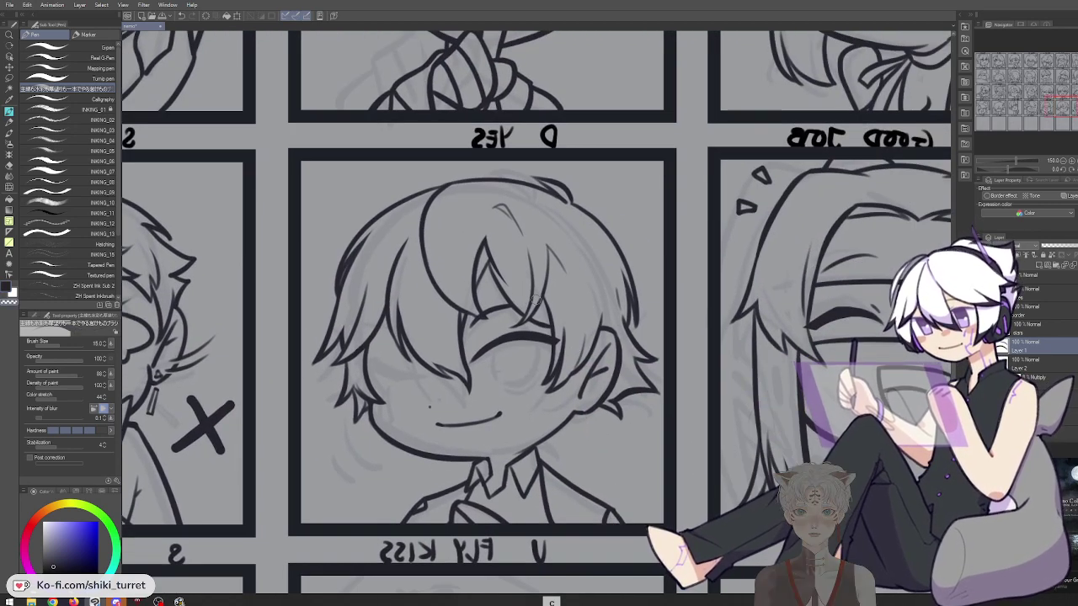
{"action": "key", "text": "ctrl+z"}
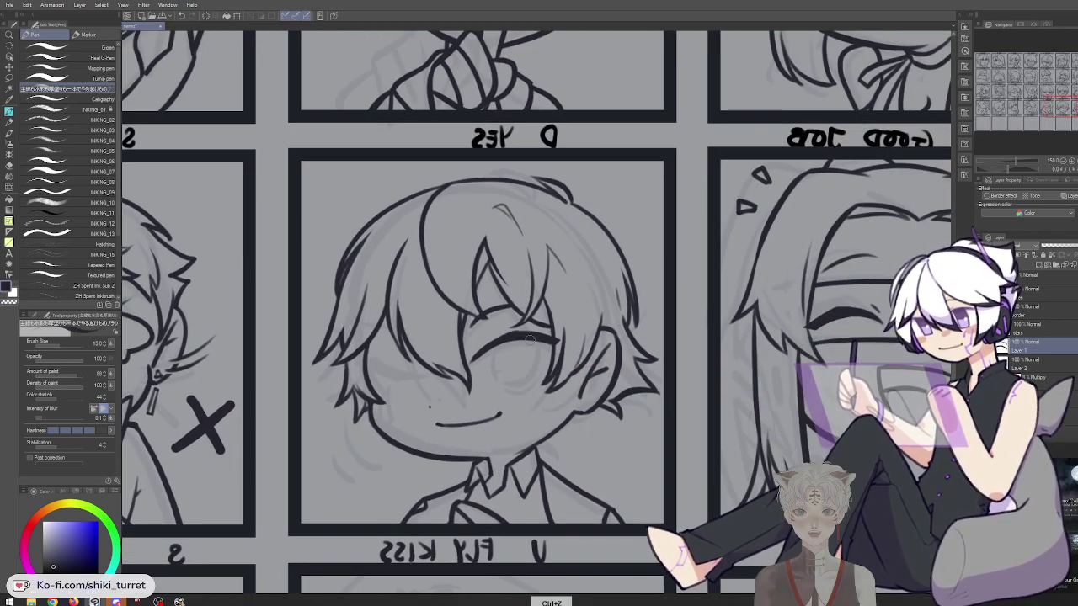
{"action": "mouse_move", "coordinate": [479, 359]}
{"action": "left_mouse_down"}
{"action": "mouse_move", "coordinate": [525, 336]}
{"action": "mouse_move", "coordinate": [555, 342]}
{"action": "left_mouse_up"}
{"action": "key", "text": "ctrl+z"}
{"action": "key", "text": "c"}
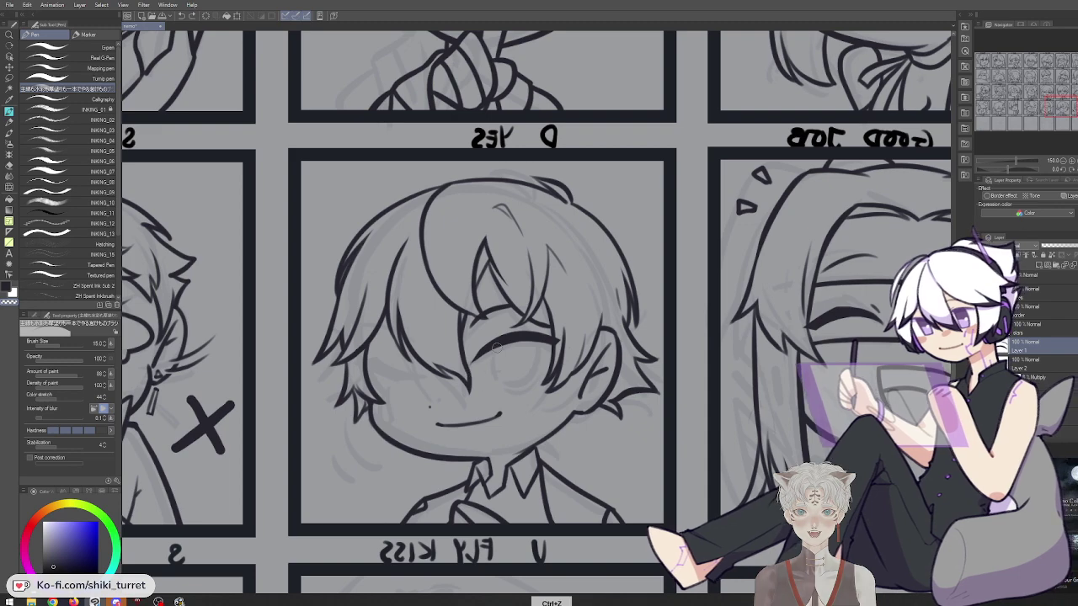
{"action": "key", "text": "c"}
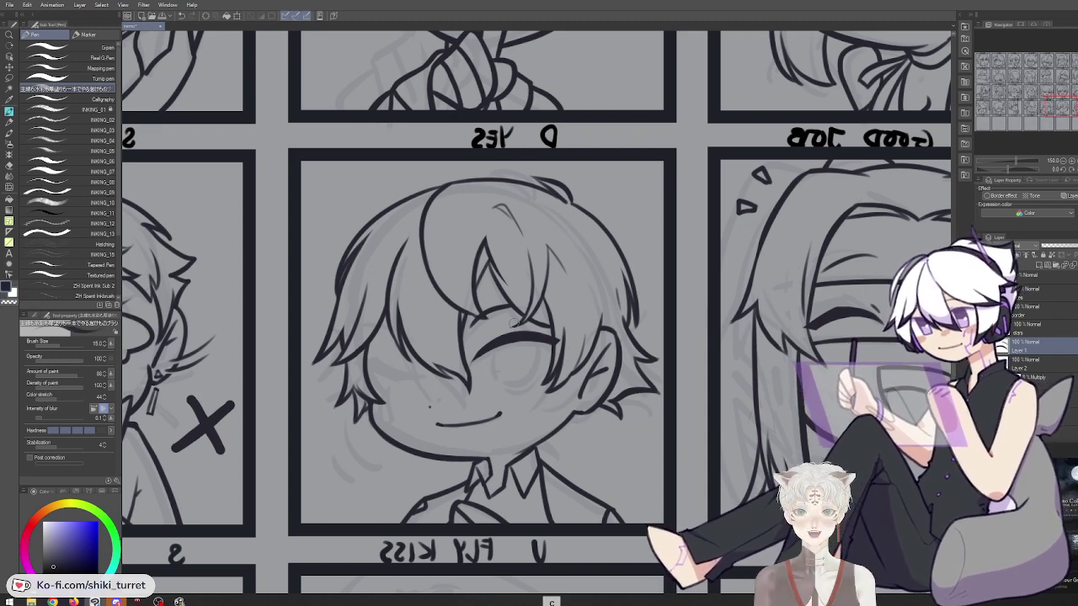
{"action": "key", "text": "ctrl+z"}
Check the D YES face against the neighbouring panels and reshape the outer half of the upper lash line
{"action": "scroll", "coordinate": [603, 257], "scroll_direction": "down", "scroll_amount": 2}
{"action": "key", "text": "space"}
{"action": "left_click_drag", "start_coordinate": [643, 267], "coordinate": [679, 368]}
{"action": "left_click_drag", "start_coordinate": [679, 370], "coordinate": [570, 320]}
{"action": "scroll", "coordinate": [542, 319], "scroll_direction": "up", "scroll_amount": 2}
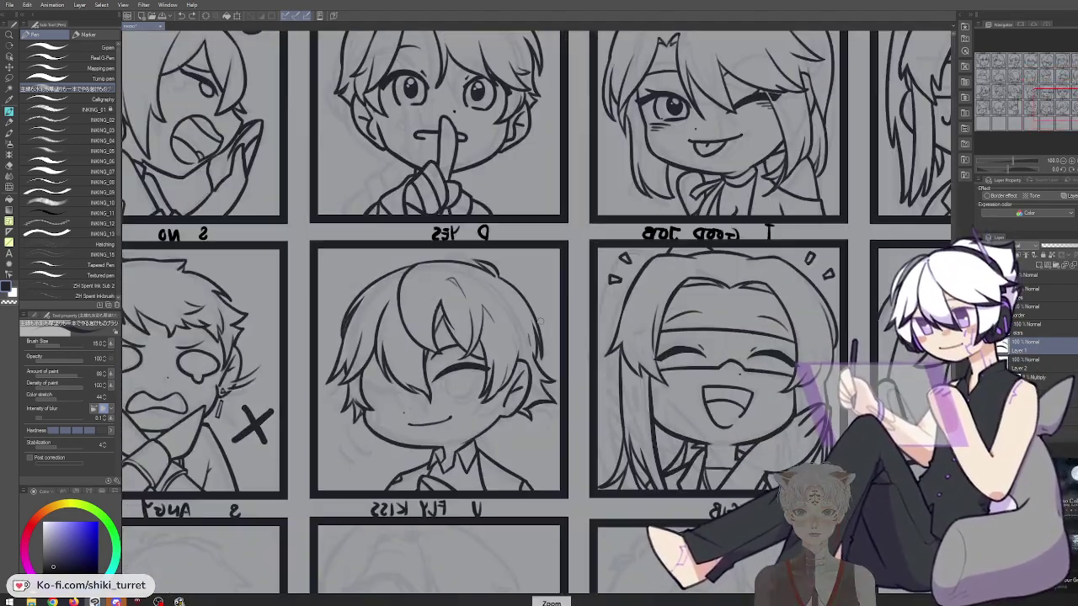
{"action": "scroll", "coordinate": [519, 328], "scroll_direction": "up", "scroll_amount": 2}
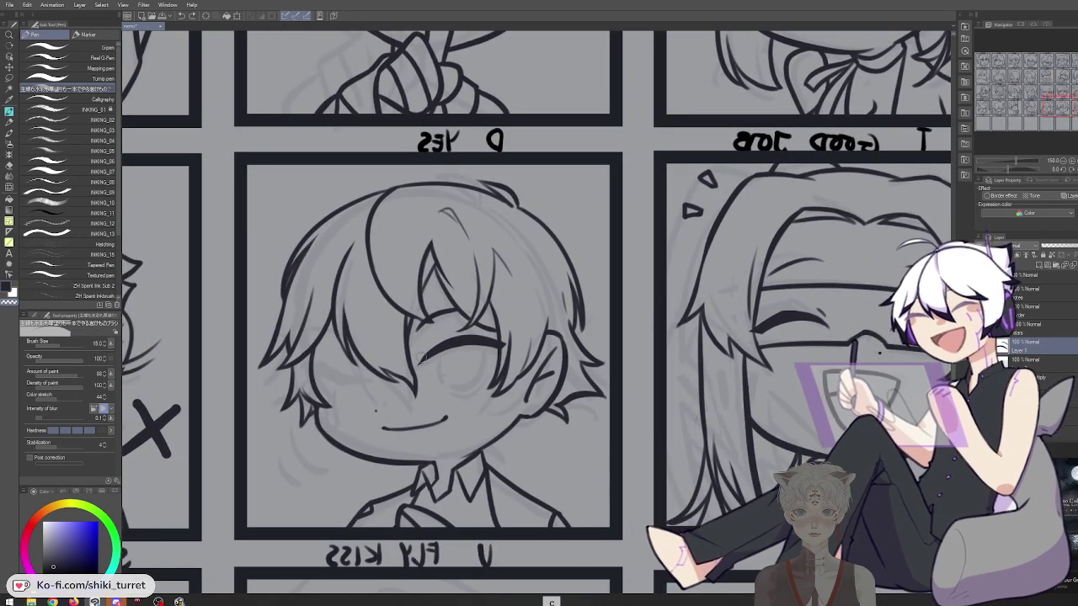
{"action": "left_click_drag", "start_coordinate": [441, 340], "coordinate": [509, 336]}
{"action": "key", "text": "ctrl+z"}
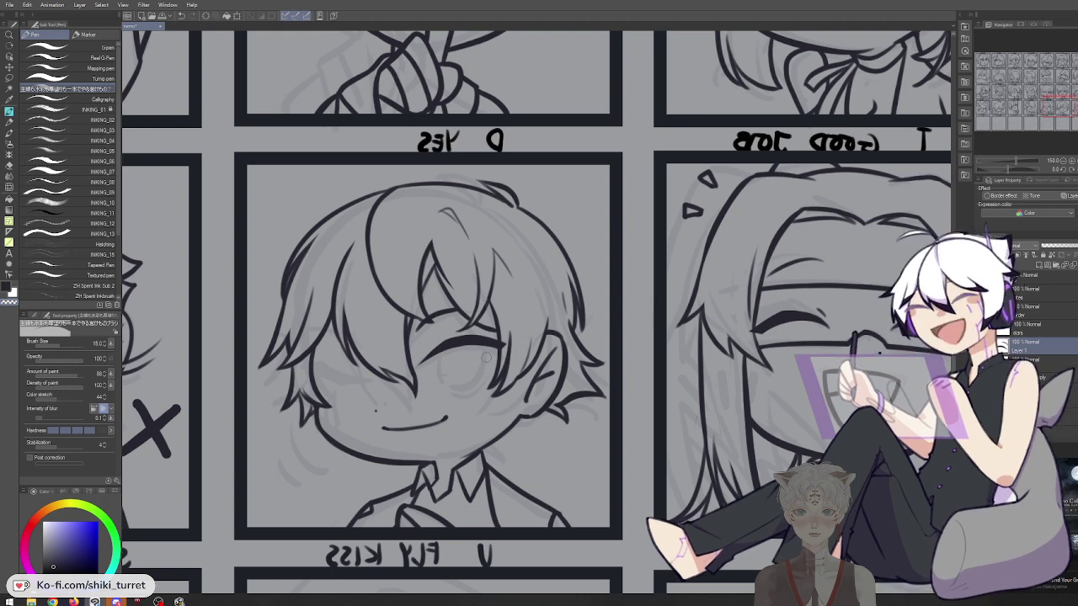
{"action": "key", "text": "ctrl+z"}
{"action": "key", "text": "ctrl+z"}
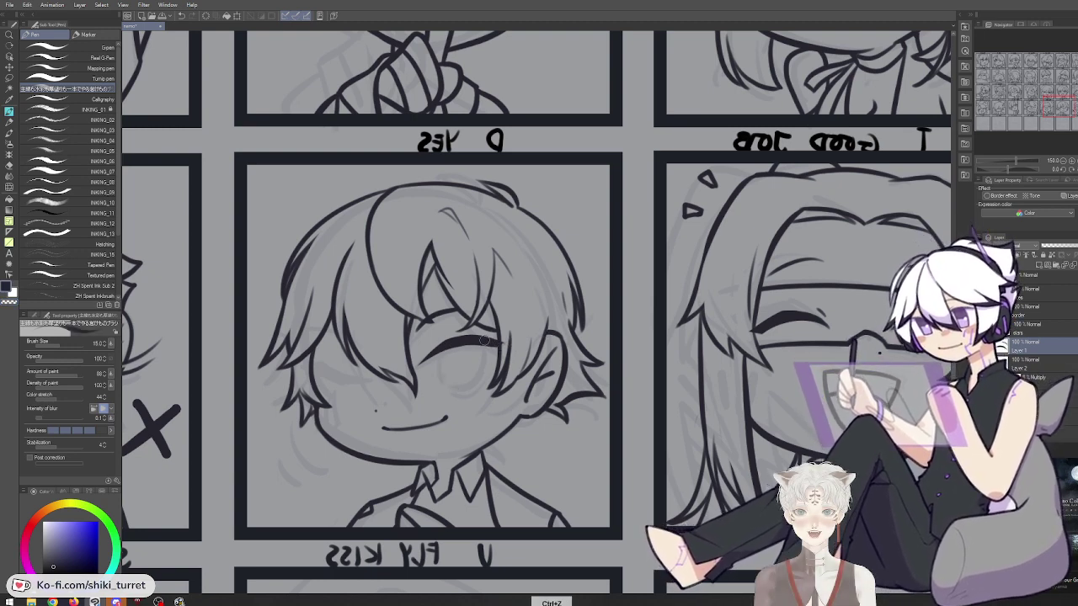
{"action": "key", "text": "c"}
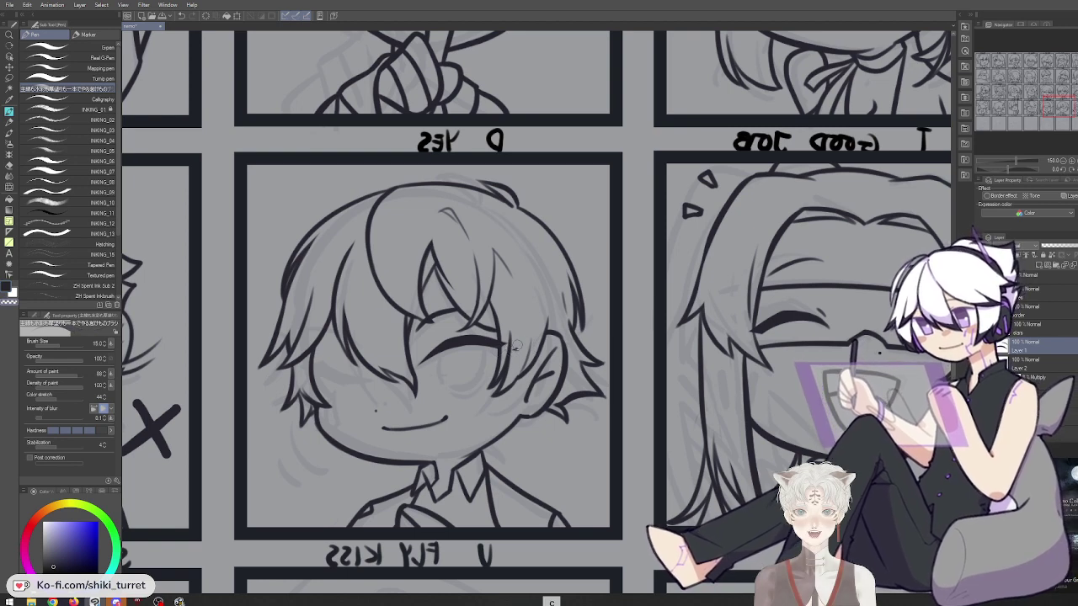
{"action": "key", "text": "c"}
{"action": "key", "text": "ctrl+z"}
Ink the D YES character's iris outline and lower lid line beneath the upper lash, redrawing strokes until they fit the sketch
{"action": "left_click_drag", "start_coordinate": [444, 347], "coordinate": [466, 382]}
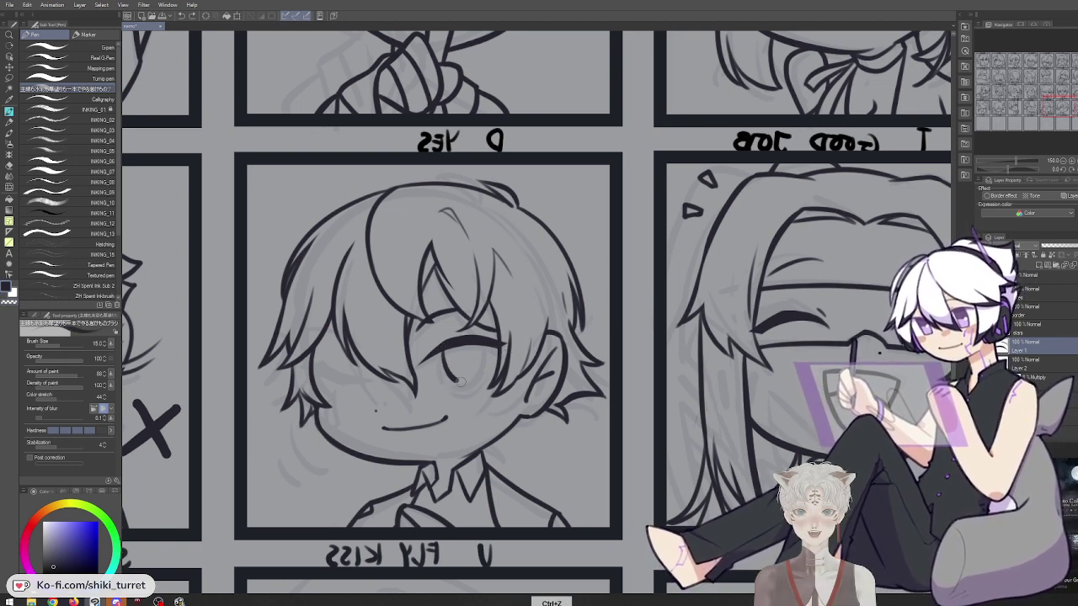
{"action": "key", "text": "ctrl+z"}
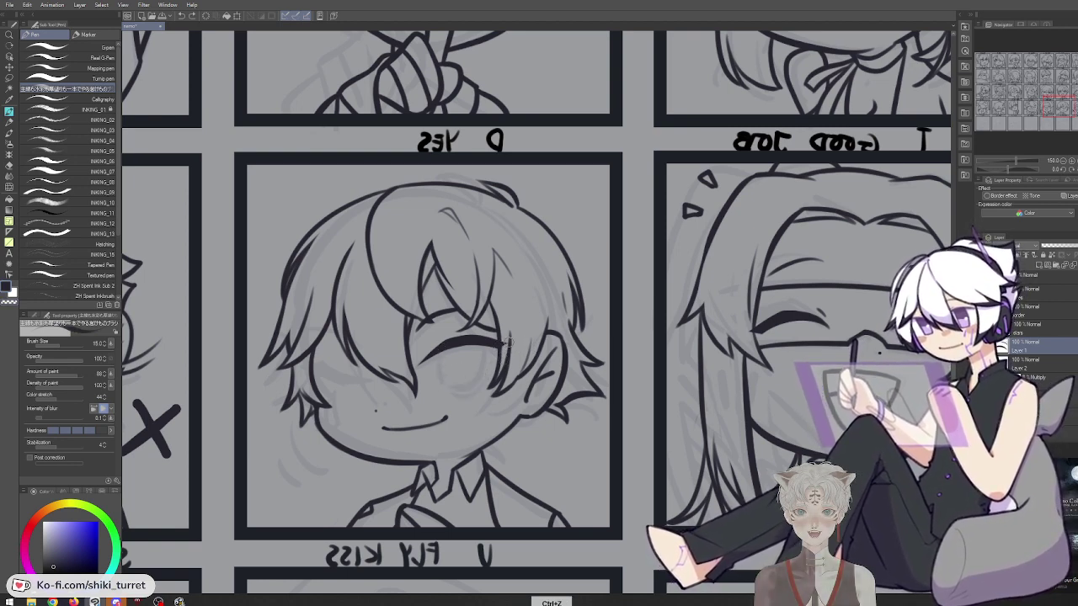
{"action": "key", "text": "c"}
{"action": "key", "text": "c"}
{"action": "mouse_move", "coordinate": [460, 341]}
{"action": "left_mouse_down"}
{"action": "mouse_move", "coordinate": [453, 343]}
{"action": "mouse_move", "coordinate": [512, 341]}
{"action": "left_mouse_up"}
{"action": "key", "text": "ctrl+z"}
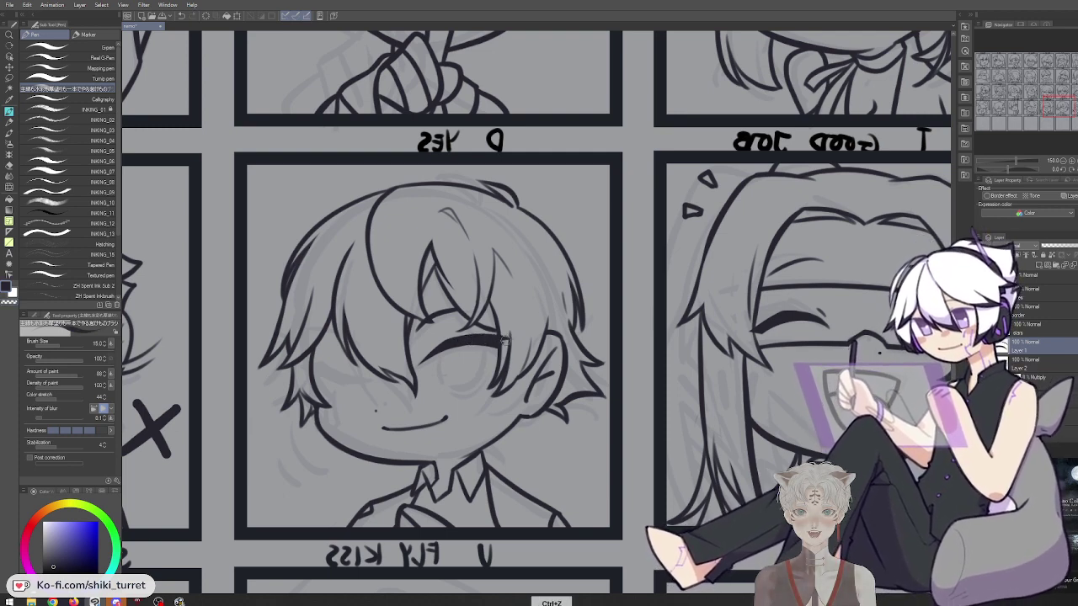
{"action": "key", "text": "c"}
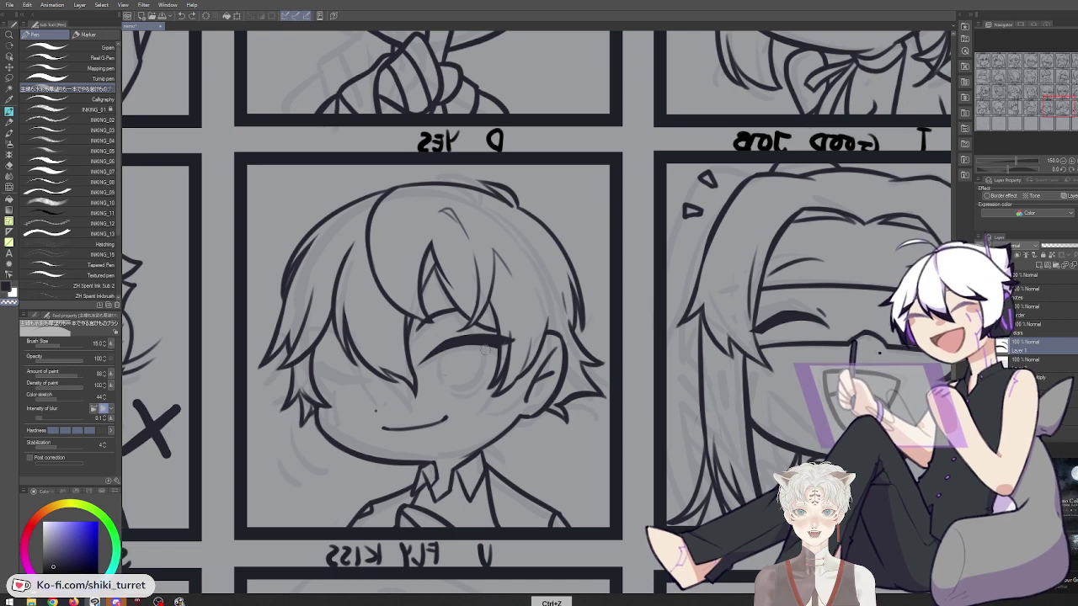
{"action": "key", "text": "ctrl+z"}
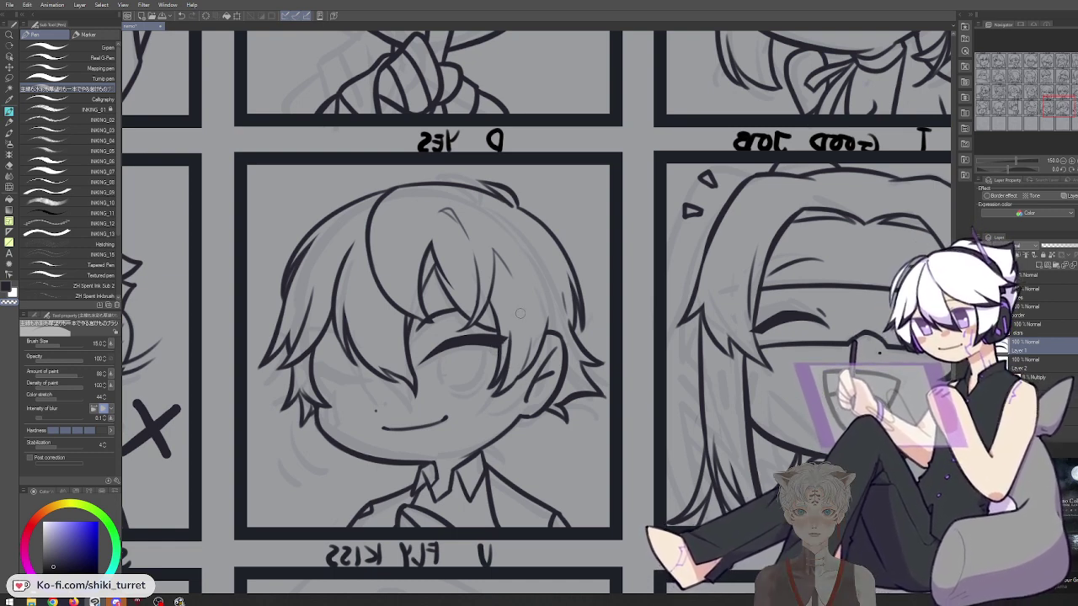
{"action": "key", "text": "ctrl+z"}
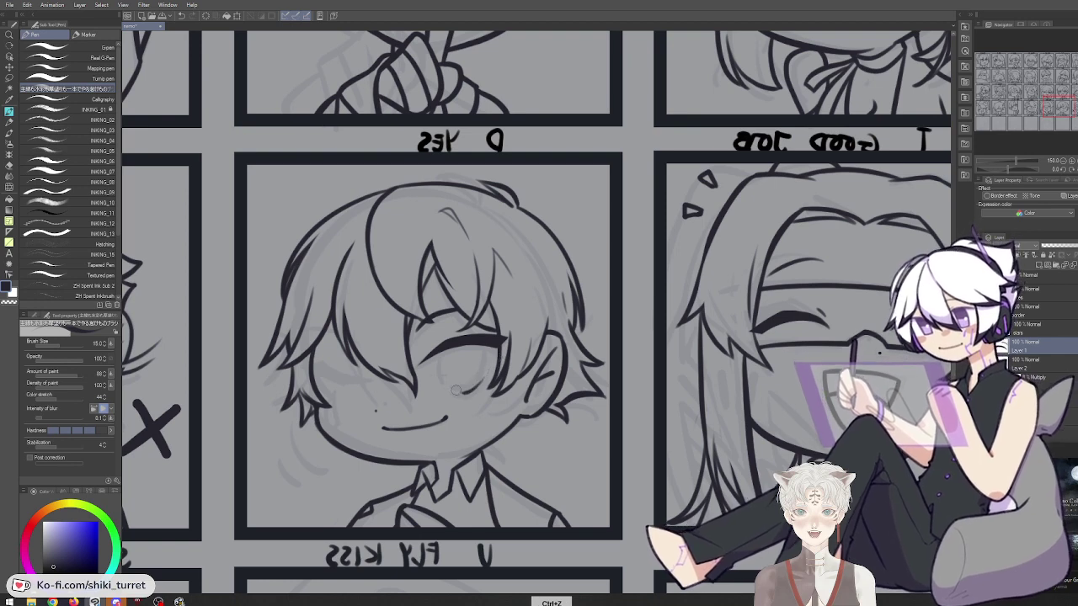
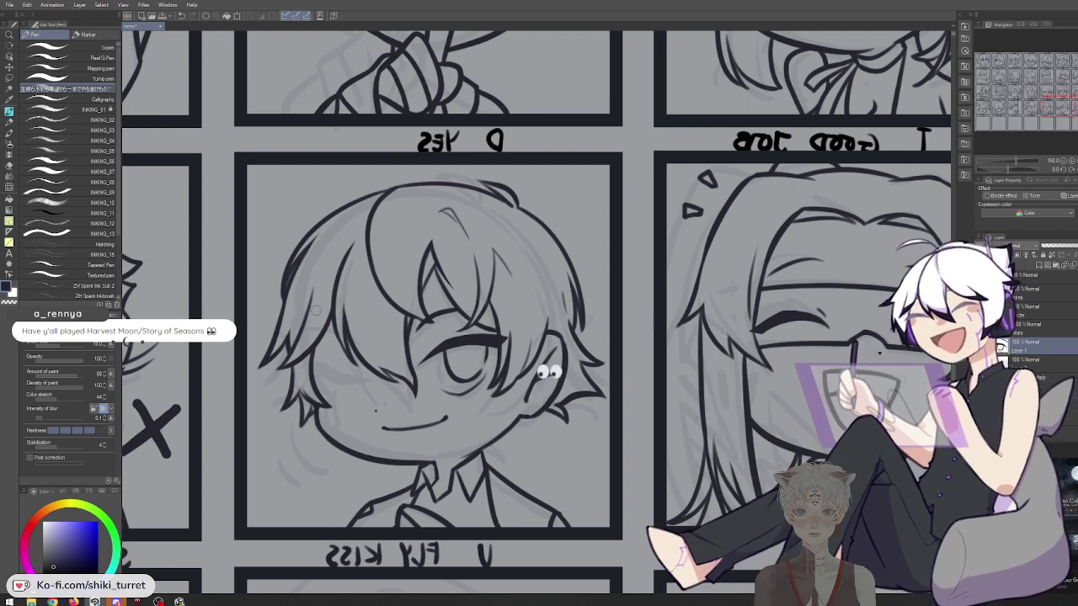
Flip the canvas view back and ink the closed lash line of the D YES character's winking eye
{"action": "key", "text": "h"}
{"action": "key", "text": "space"}
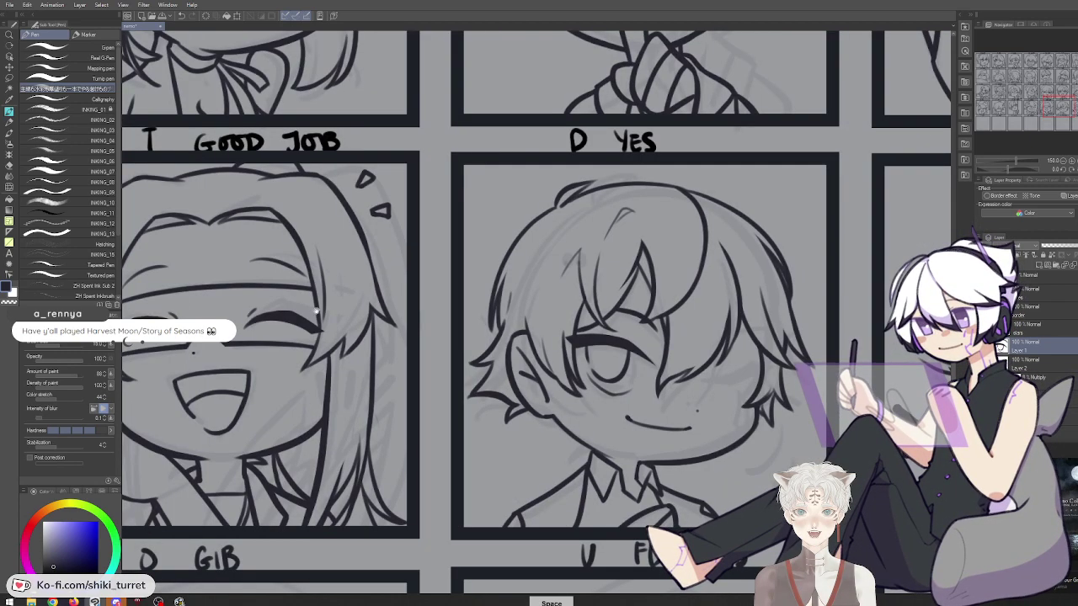
{"action": "left_click_drag", "start_coordinate": [757, 357], "coordinate": [595, 343]}
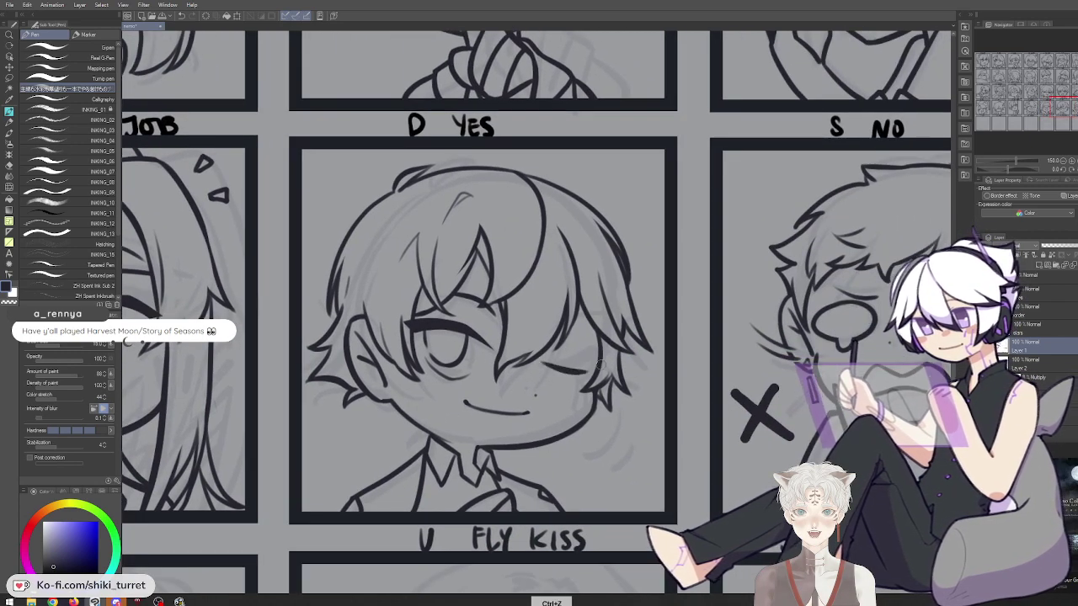
{"action": "left_click_drag", "start_coordinate": [552, 367], "coordinate": [595, 363]}
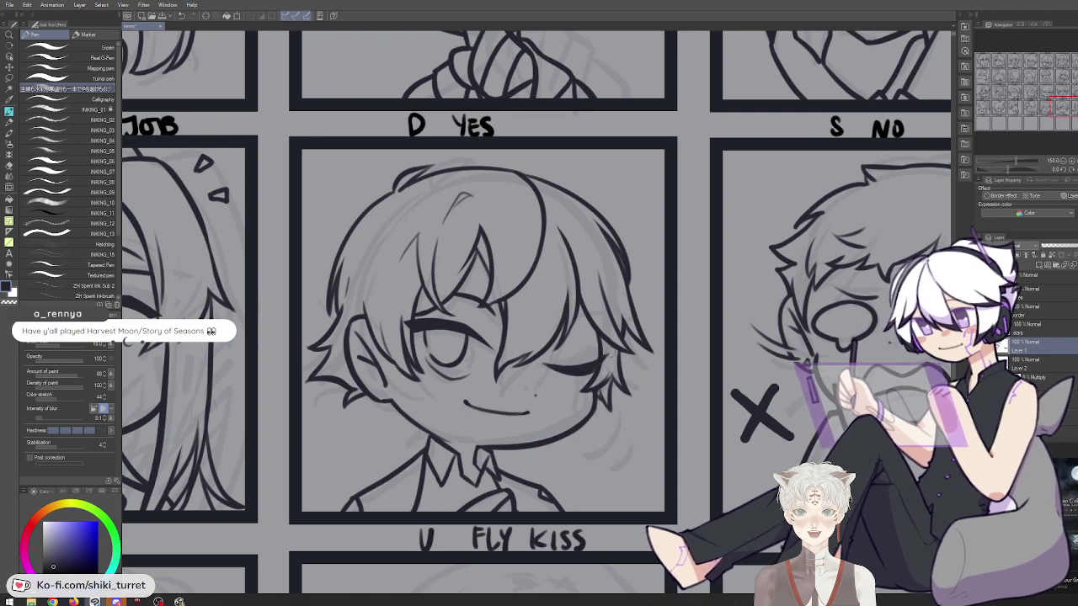
Refine the thickness and outer end of the winking eye's lash line where it meets the side hair
{"action": "key", "text": "ctrl+z"}
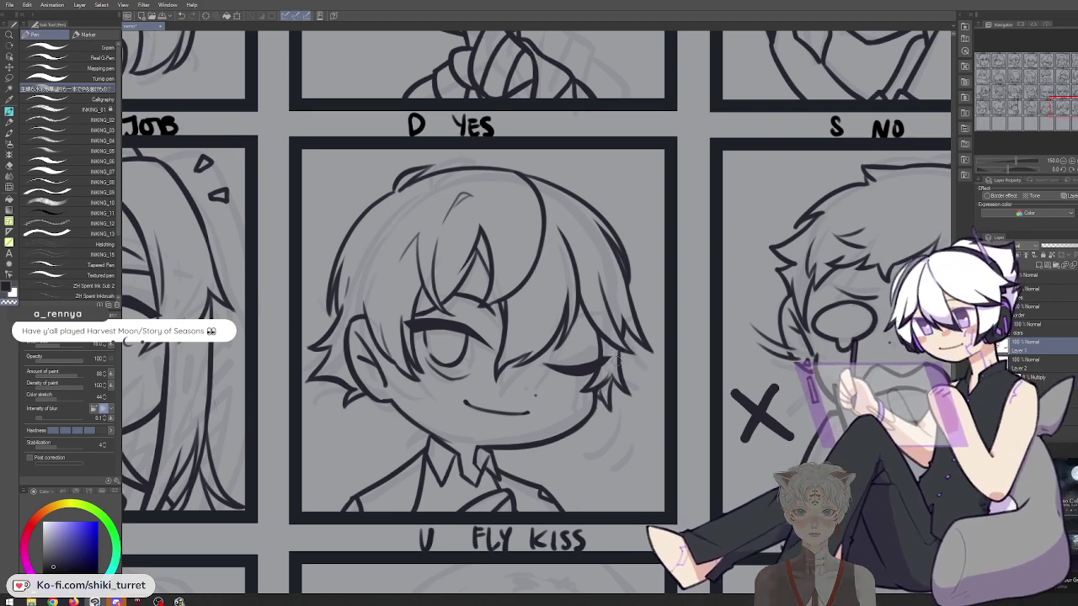
{"action": "key", "text": "ctrl+z"}
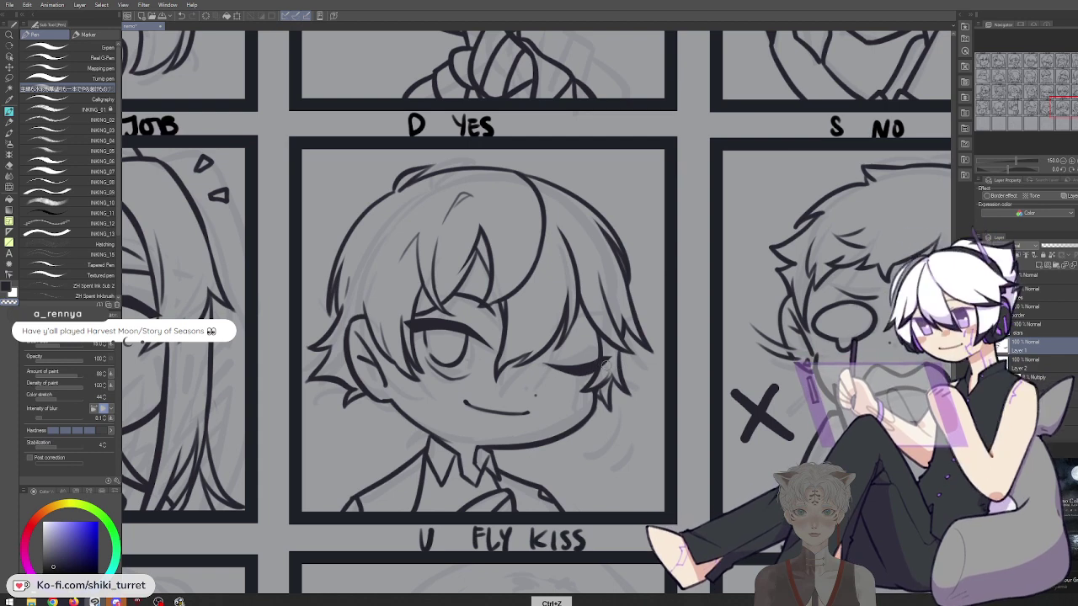
{"action": "key", "text": "ctrl+z"}
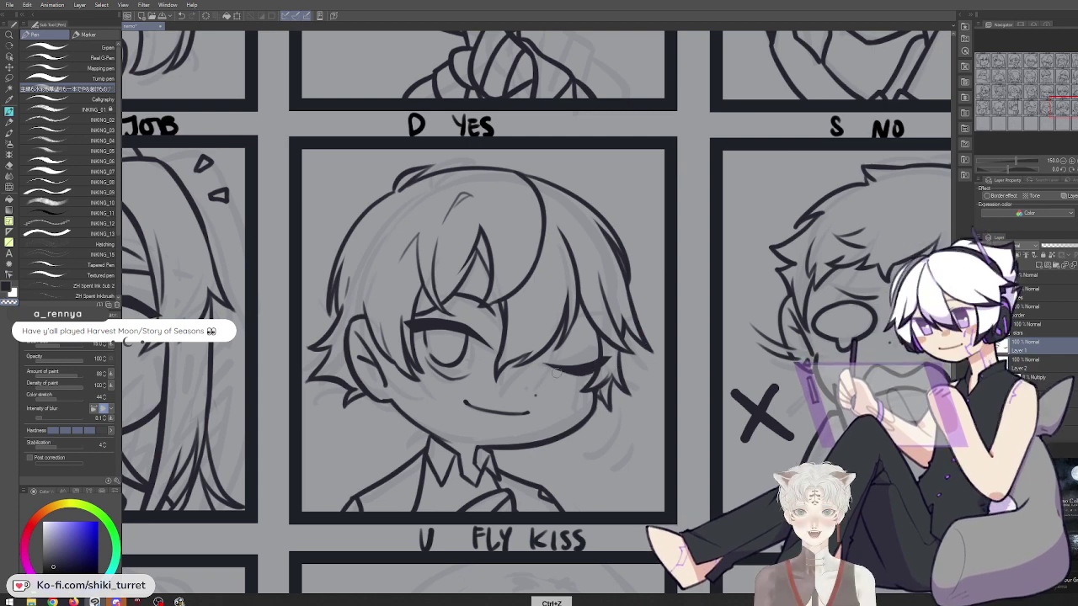
{"action": "key", "text": "ctrl+z"}
{"action": "key", "text": "ctrl+z"}
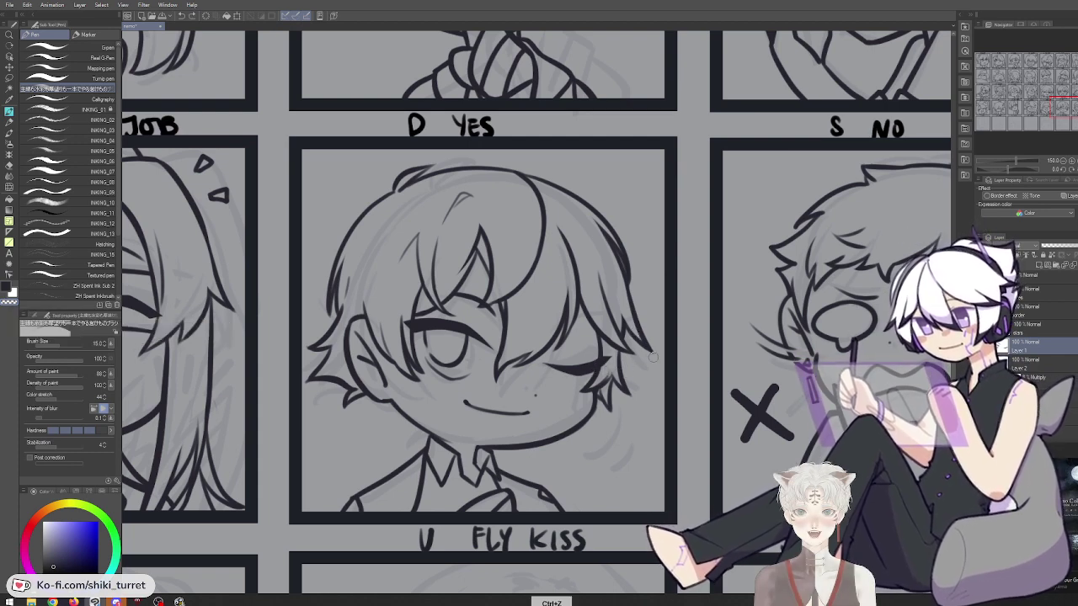
{"action": "key", "text": "ctrl+z"}
{"action": "key", "text": "c"}
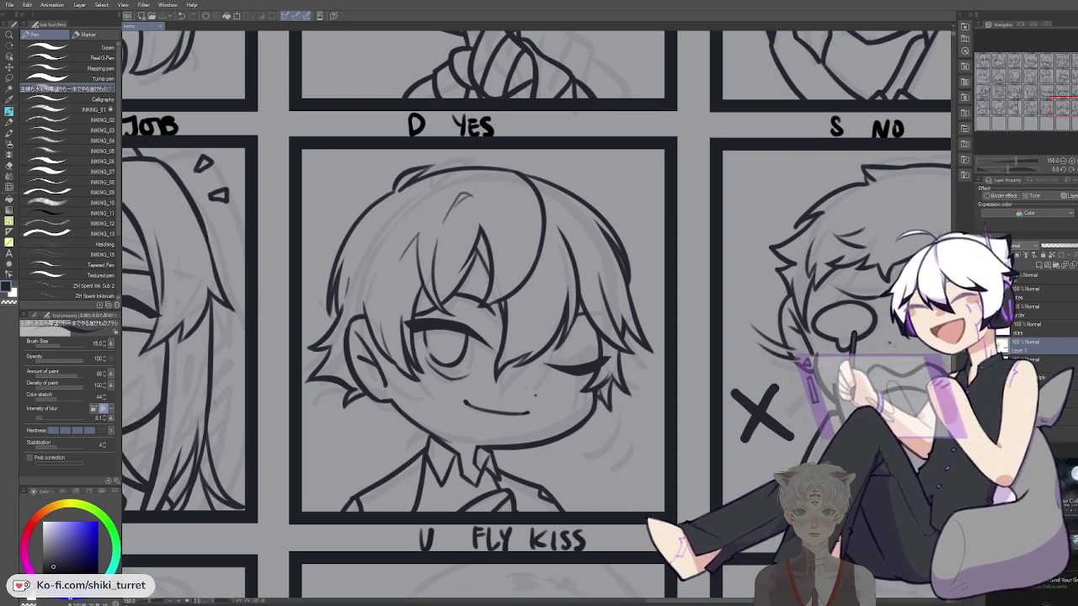
Switch to Chrome, search for "harvest moon story of seasons" and browse the image results
{"action": "left_click_drag", "start_coordinate": [0, 329], "coordinate": [499, 138]}
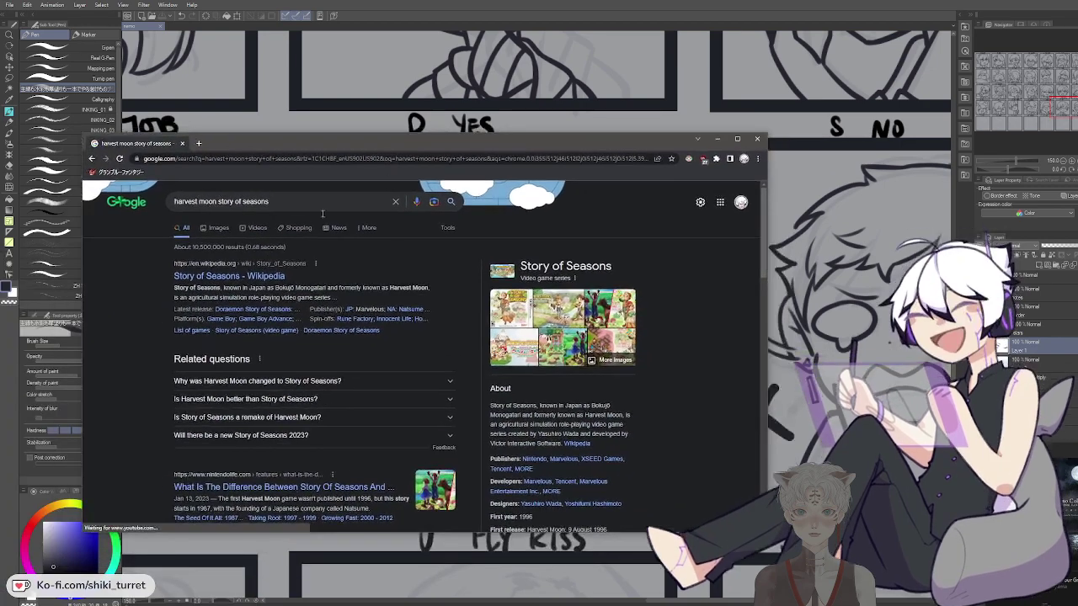
{"action": "left_click", "coordinate": [217, 228]}
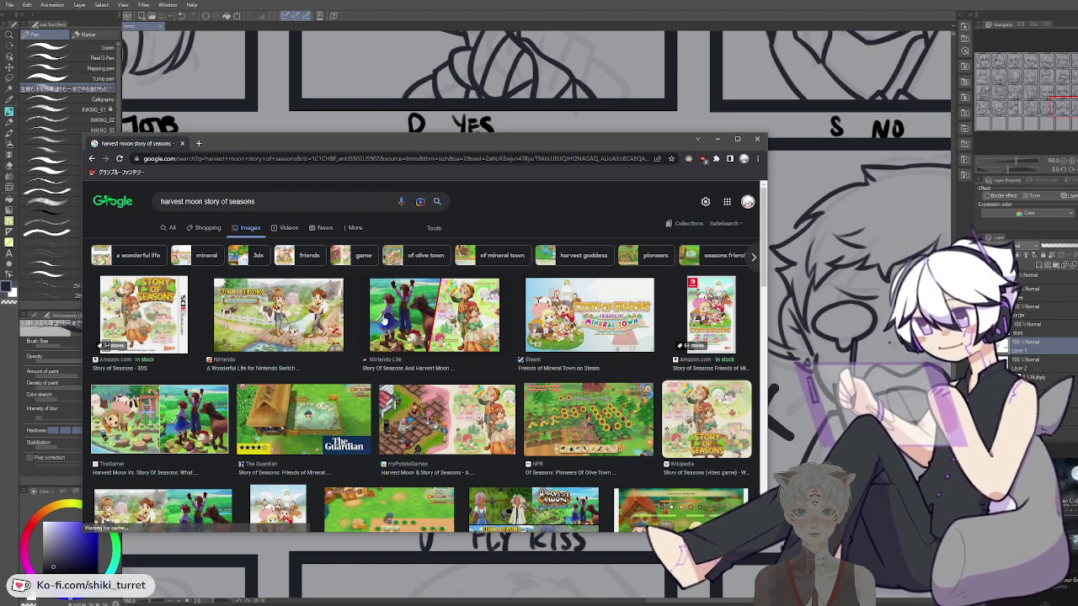
{"action": "scroll", "coordinate": [425, 368], "scroll_direction": "down", "scroll_amount": 2}
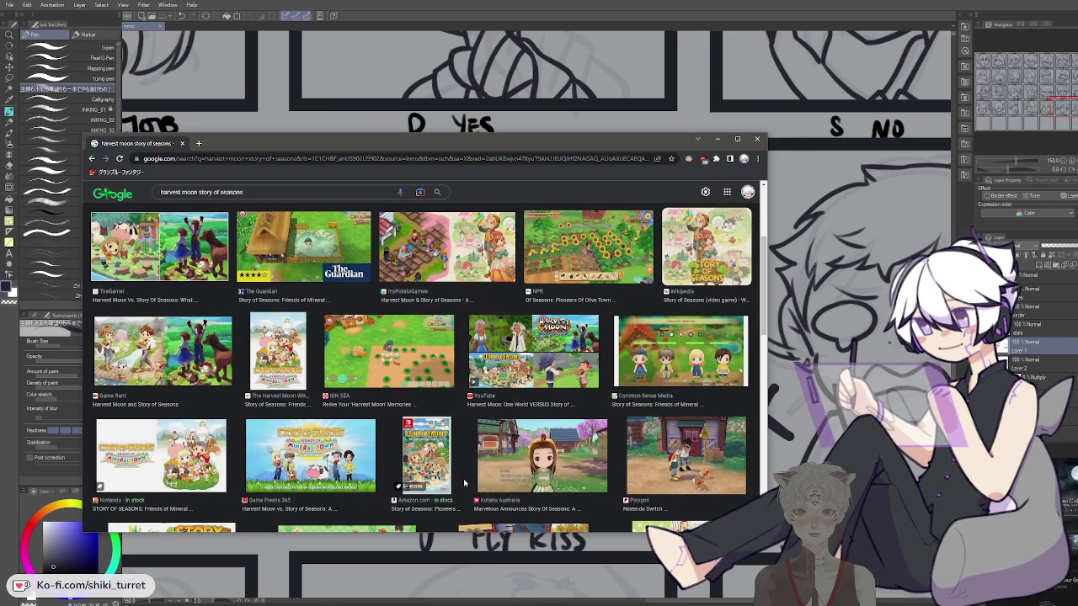
{"action": "scroll", "coordinate": [459, 455], "scroll_direction": "down", "scroll_amount": 1}
{"action": "scroll", "coordinate": [261, 430], "scroll_direction": "down", "scroll_amount": 1}
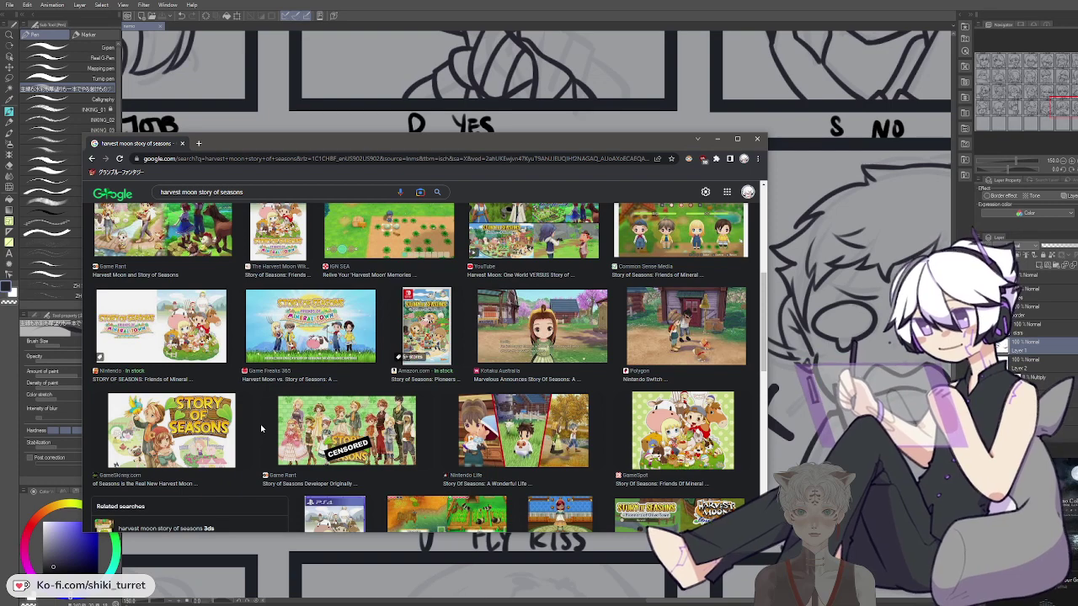
{"action": "scroll", "coordinate": [261, 429], "scroll_direction": "up", "scroll_amount": 4}
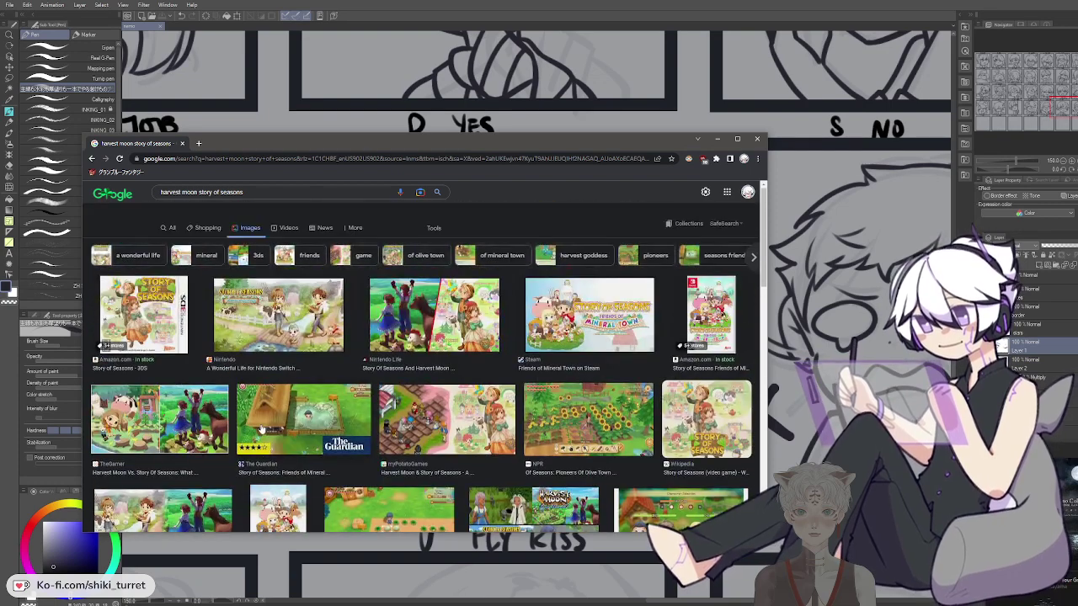
Return to the general web results and read the listings and the Story of Seasons series description
{"action": "left_click", "coordinate": [171, 228]}
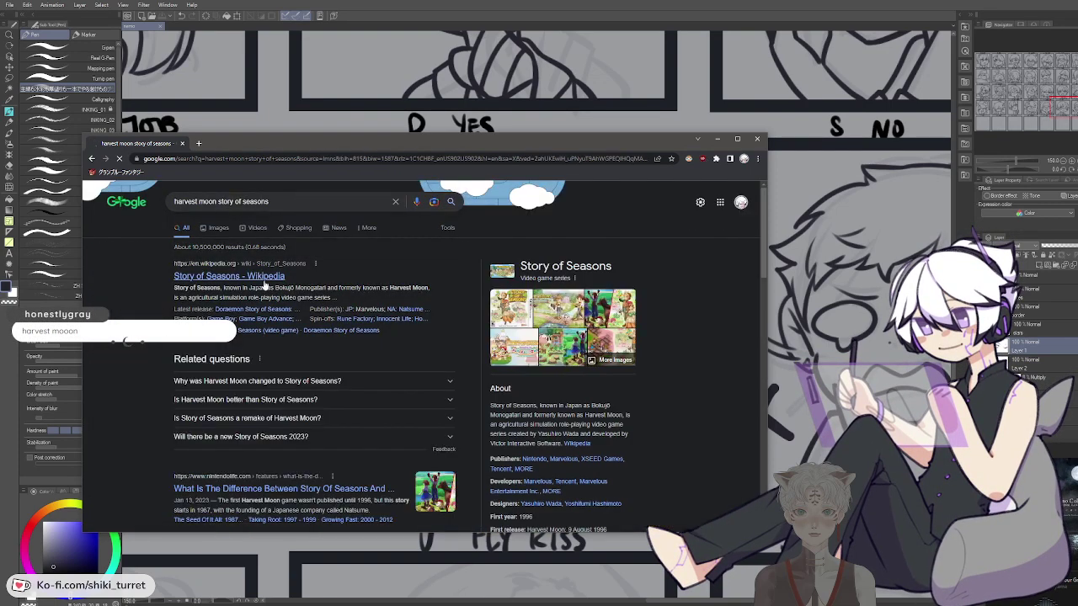
{"action": "scroll", "coordinate": [264, 286], "scroll_direction": "down", "scroll_amount": 5}
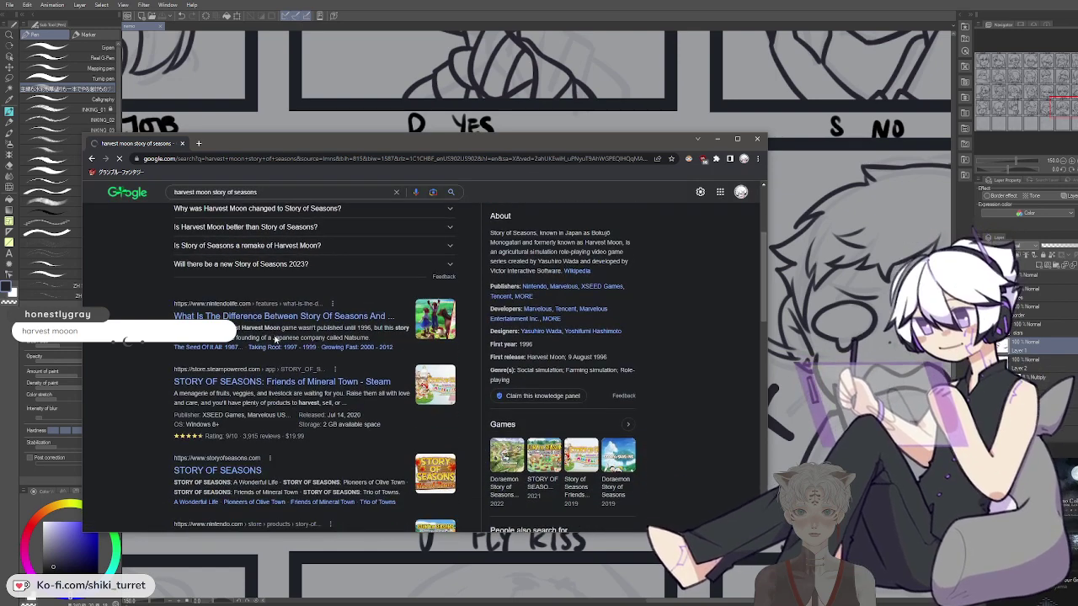
{"action": "scroll", "coordinate": [265, 358], "scroll_direction": "down", "scroll_amount": 2}
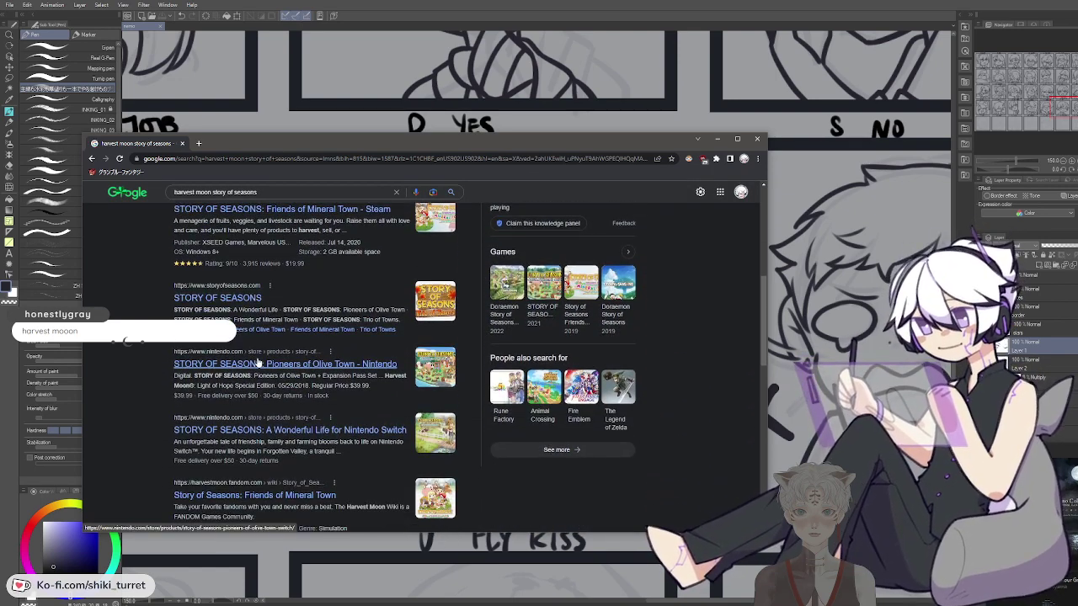
{"action": "scroll", "coordinate": [261, 367], "scroll_direction": "down", "scroll_amount": 2}
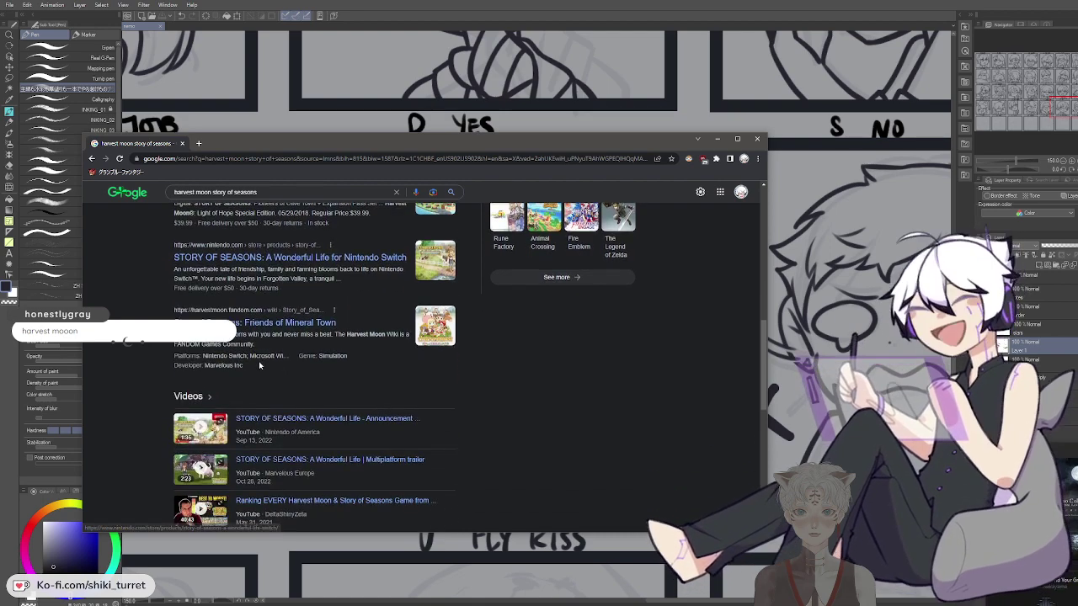
{"action": "scroll", "coordinate": [266, 364], "scroll_direction": "up", "scroll_amount": 8}
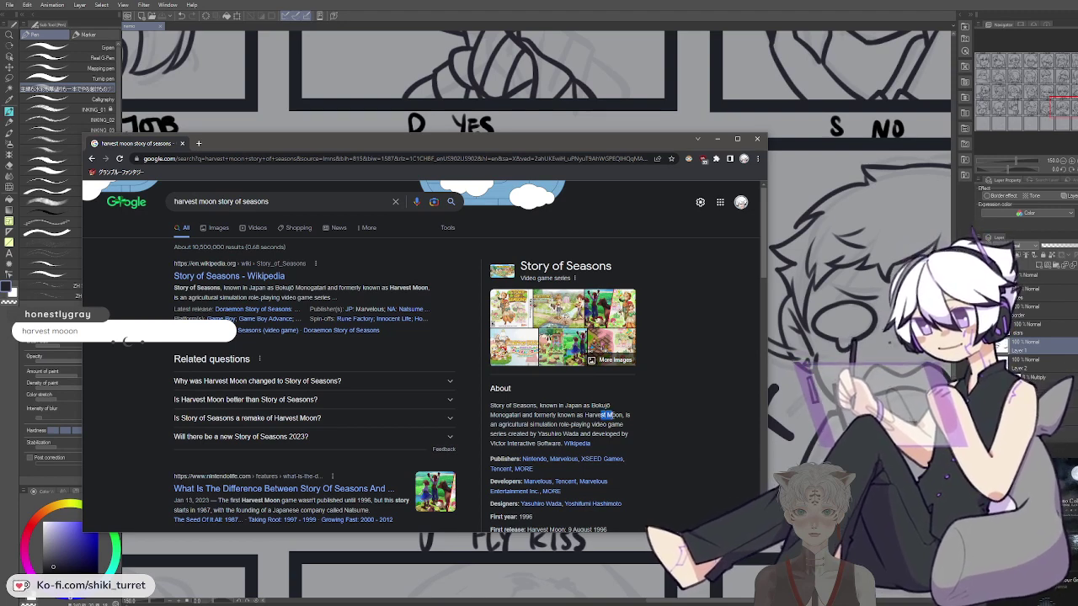
{"action": "left_click", "coordinate": [612, 416]}
{"action": "left_click_drag", "start_coordinate": [596, 415], "coordinate": [622, 414]}
{"action": "left_click", "coordinate": [621, 414]}
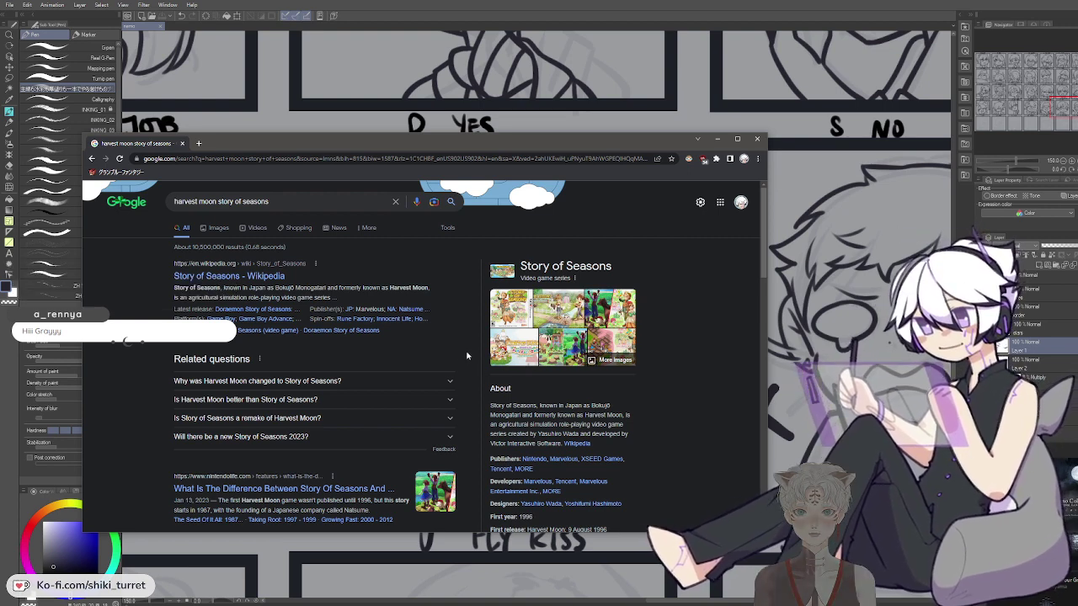
{"action": "mouse_move", "coordinate": [499, 406]}
{"action": "left_mouse_down"}
{"action": "mouse_move", "coordinate": [545, 404]}
{"action": "mouse_move", "coordinate": [499, 406]}
{"action": "left_mouse_up"}
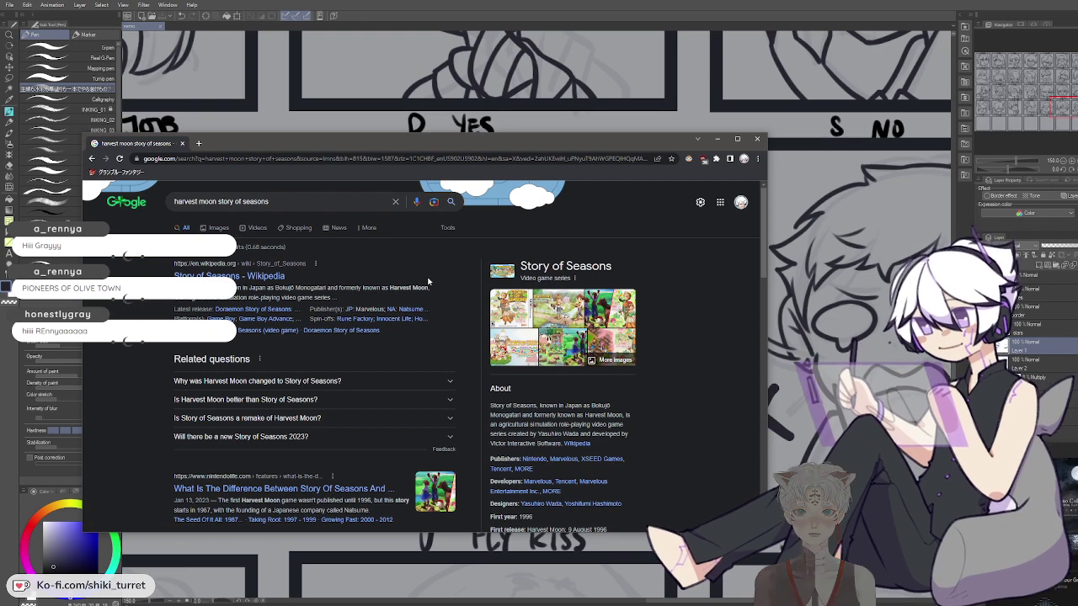
Open the official Story of Seasons website from the search results and go to its Pioneers of Olive Town page
{"action": "scroll", "coordinate": [442, 305], "scroll_direction": "down", "scroll_amount": 1}
{"action": "scroll", "coordinate": [440, 336], "scroll_direction": "down", "scroll_amount": 3}
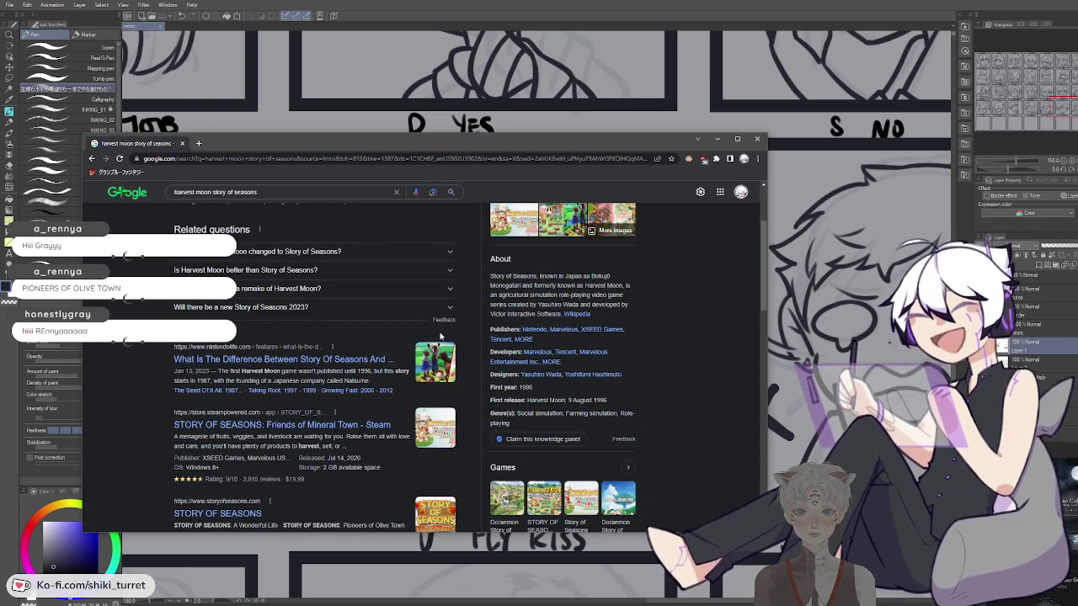
{"action": "scroll", "coordinate": [458, 349], "scroll_direction": "down", "scroll_amount": 1}
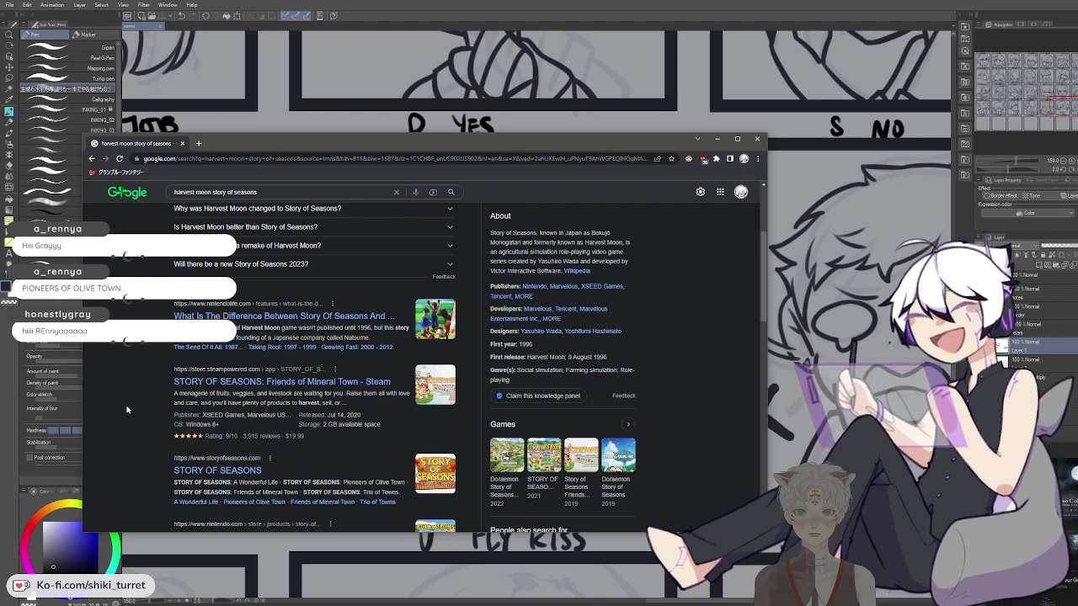
{"action": "scroll", "coordinate": [128, 410], "scroll_direction": "down", "scroll_amount": 3}
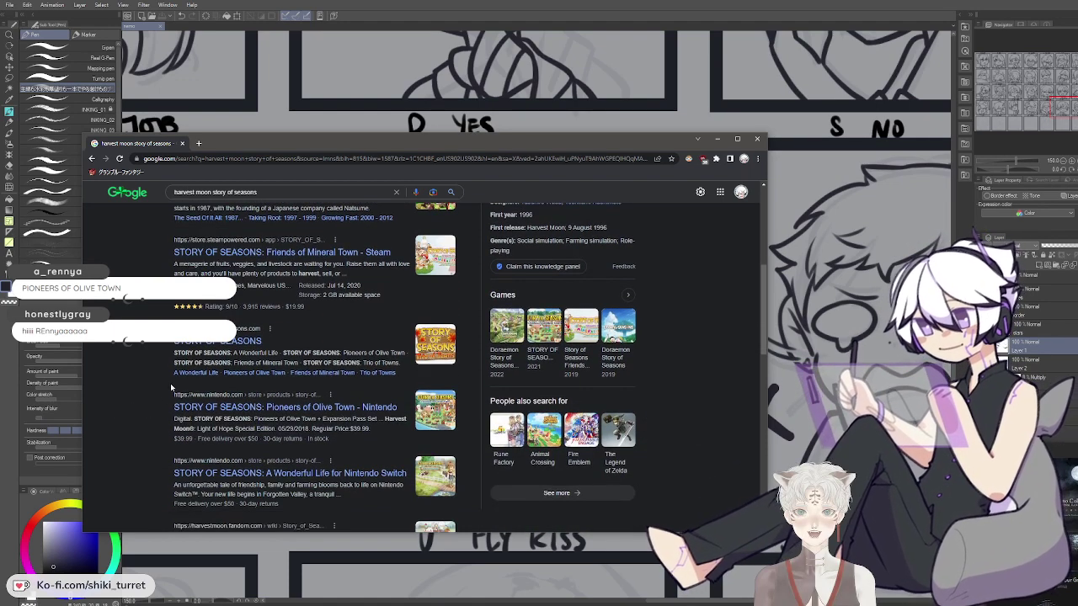
{"action": "left_click", "coordinate": [195, 343]}
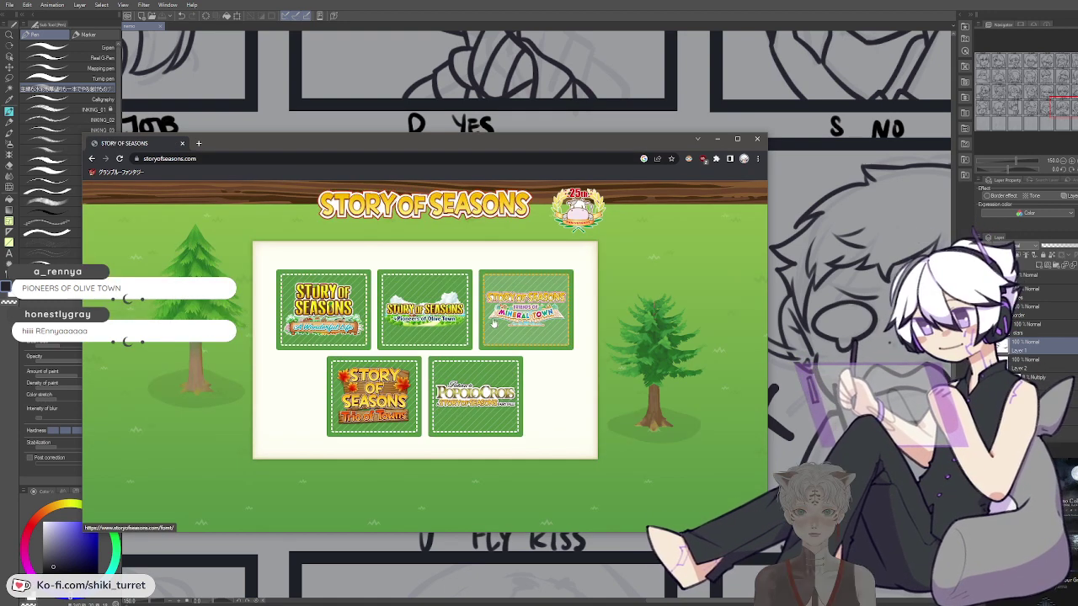
{"action": "left_click", "coordinate": [444, 329]}
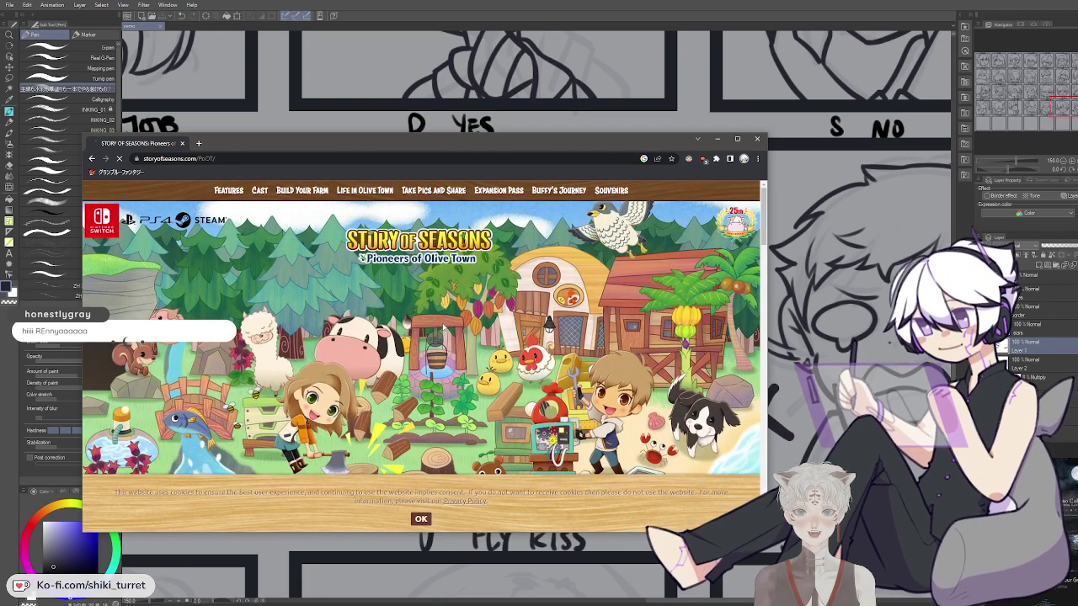
Look over the Pioneers of Olive Town page's introduction and its banner artwork
{"action": "scroll", "coordinate": [443, 329], "scroll_direction": "down", "scroll_amount": 5}
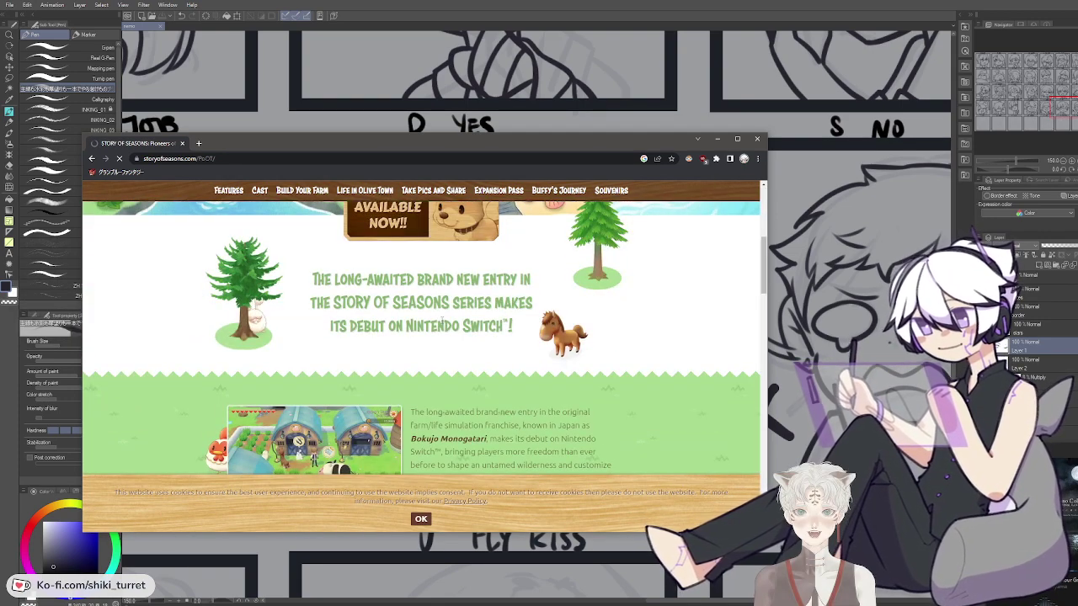
{"action": "scroll", "coordinate": [443, 323], "scroll_direction": "down", "scroll_amount": 1}
{"action": "scroll", "coordinate": [443, 324], "scroll_direction": "up", "scroll_amount": 4}
{"action": "scroll", "coordinate": [436, 308], "scroll_direction": "up", "scroll_amount": 1}
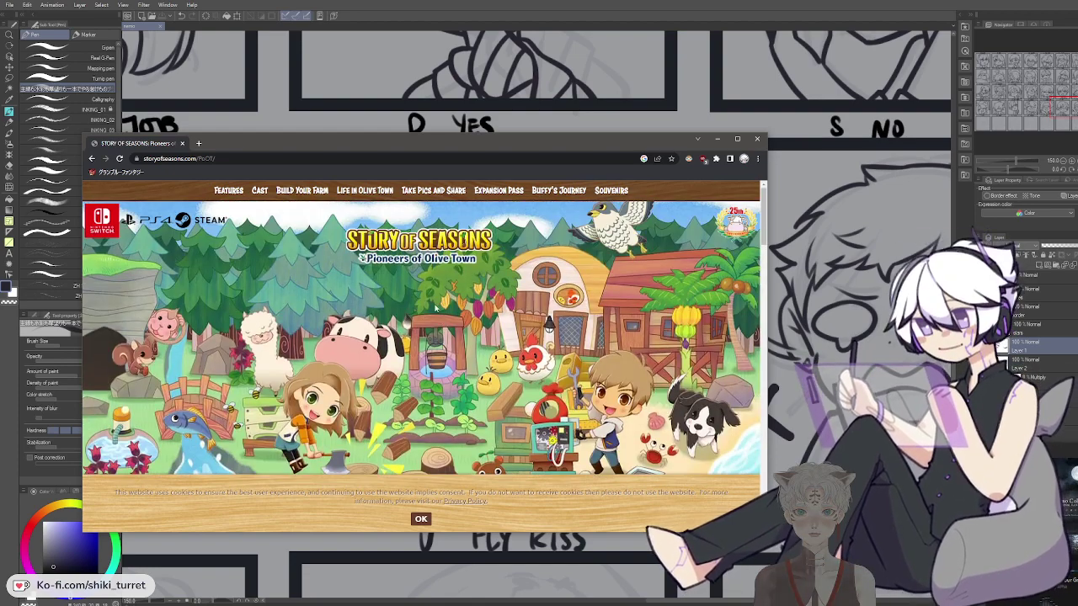
{"action": "double_click", "coordinate": [481, 417]}
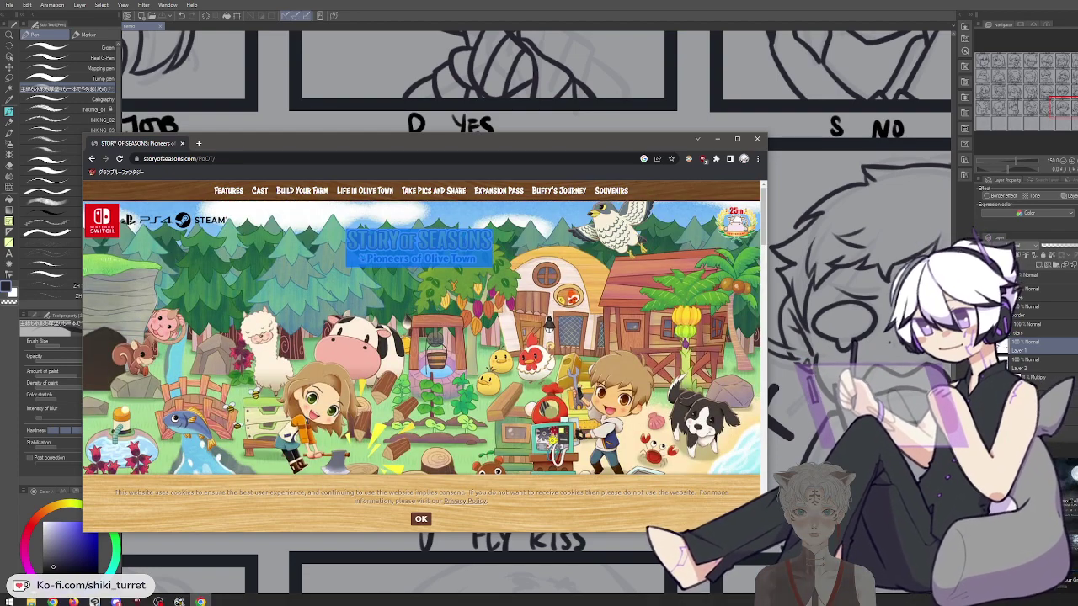
Read the Pioneers of Olive Town page from its story introduction through the gameplay features to the game information table
{"action": "left_click", "coordinate": [375, 381]}
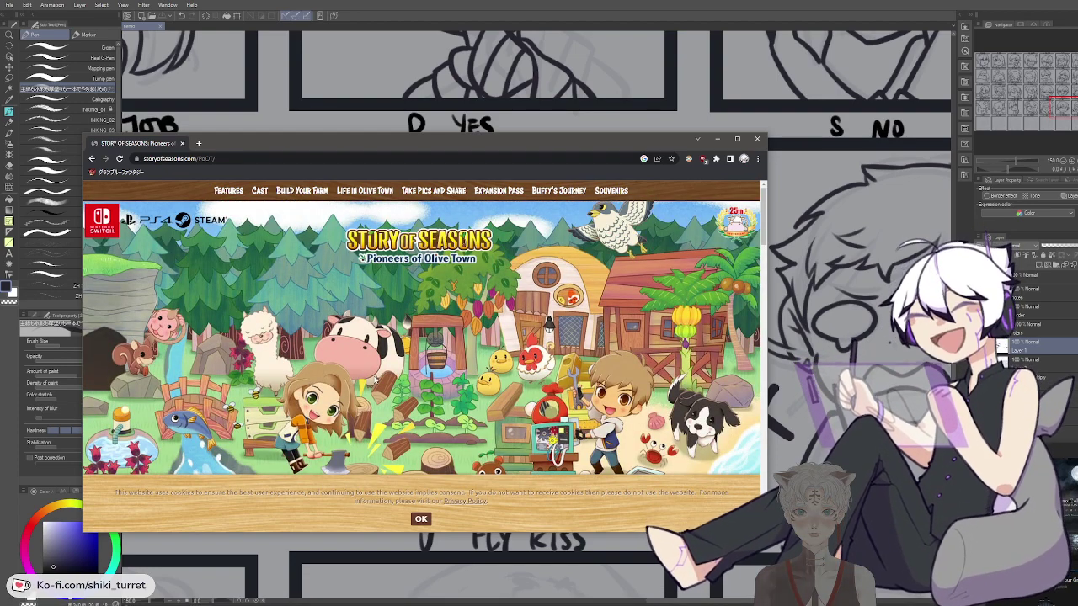
{"action": "scroll", "coordinate": [375, 380], "scroll_direction": "down", "scroll_amount": 5}
{"action": "scroll", "coordinate": [375, 380], "scroll_direction": "up", "scroll_amount": 5}
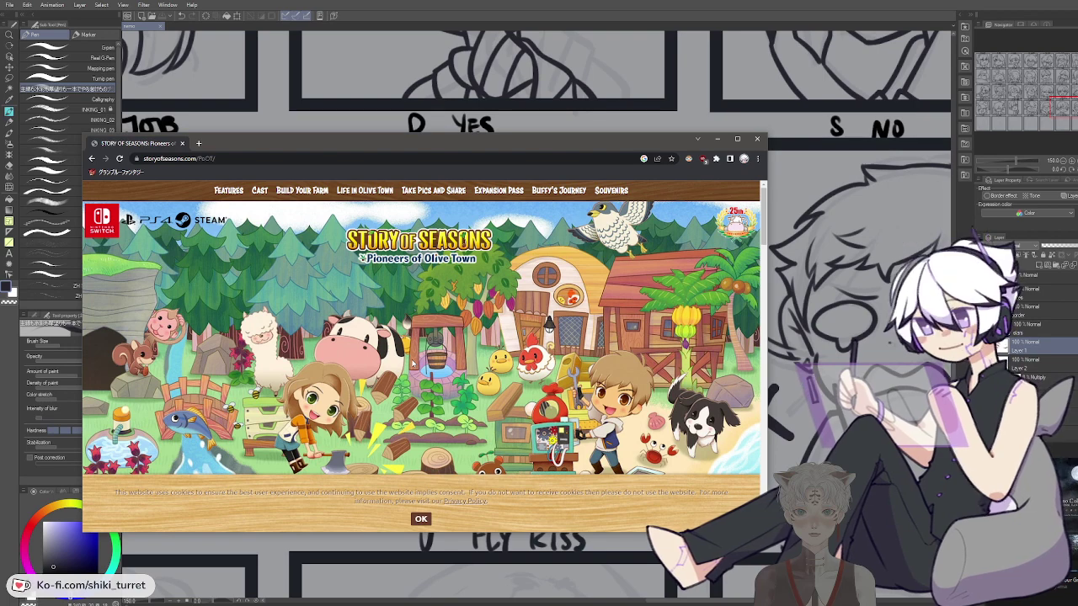
{"action": "scroll", "coordinate": [413, 361], "scroll_direction": "down", "scroll_amount": 5}
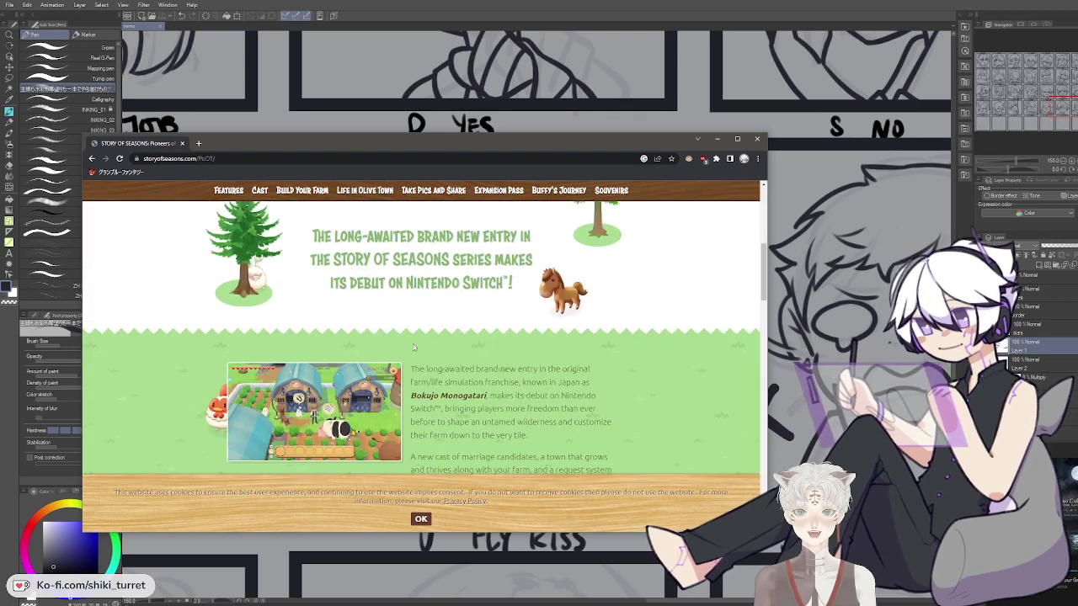
{"action": "scroll", "coordinate": [438, 253], "scroll_direction": "down", "scroll_amount": 6}
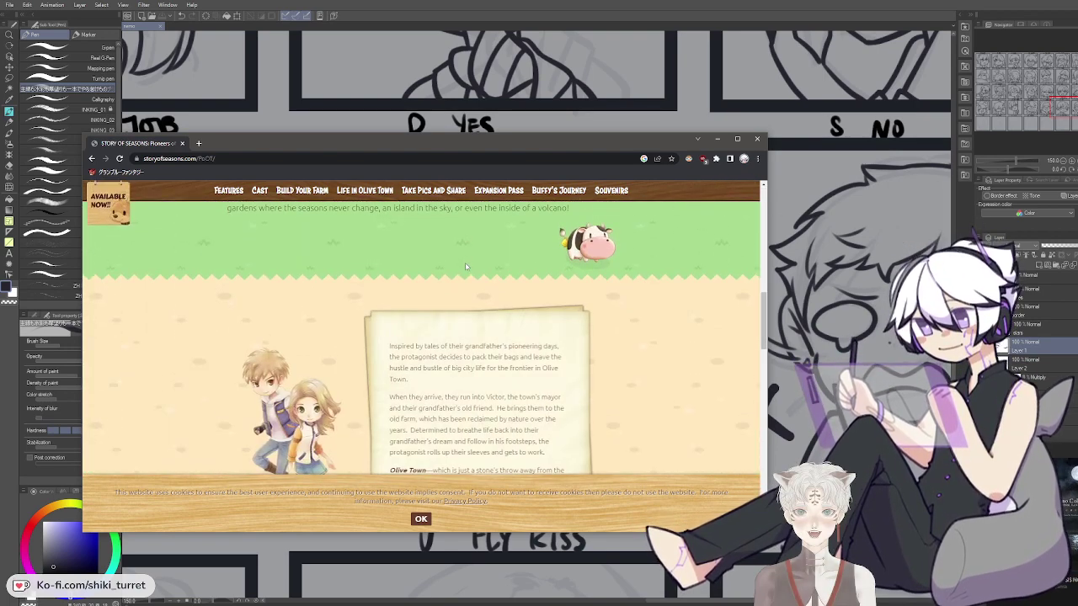
{"action": "scroll", "coordinate": [468, 269], "scroll_direction": "up", "scroll_amount": 5}
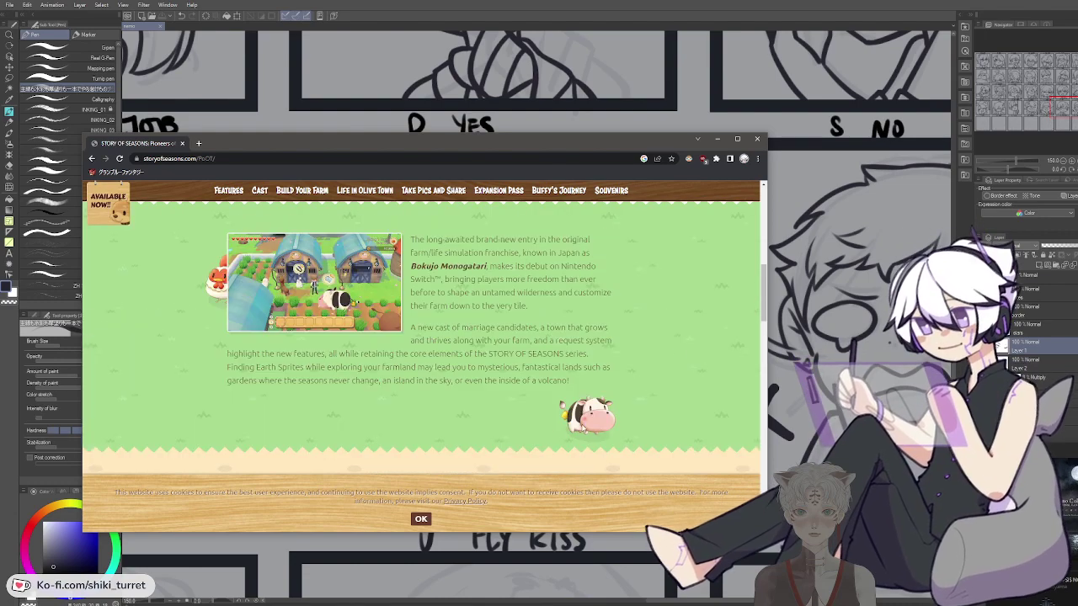
{"action": "scroll", "coordinate": [605, 374], "scroll_direction": "down", "scroll_amount": 10}
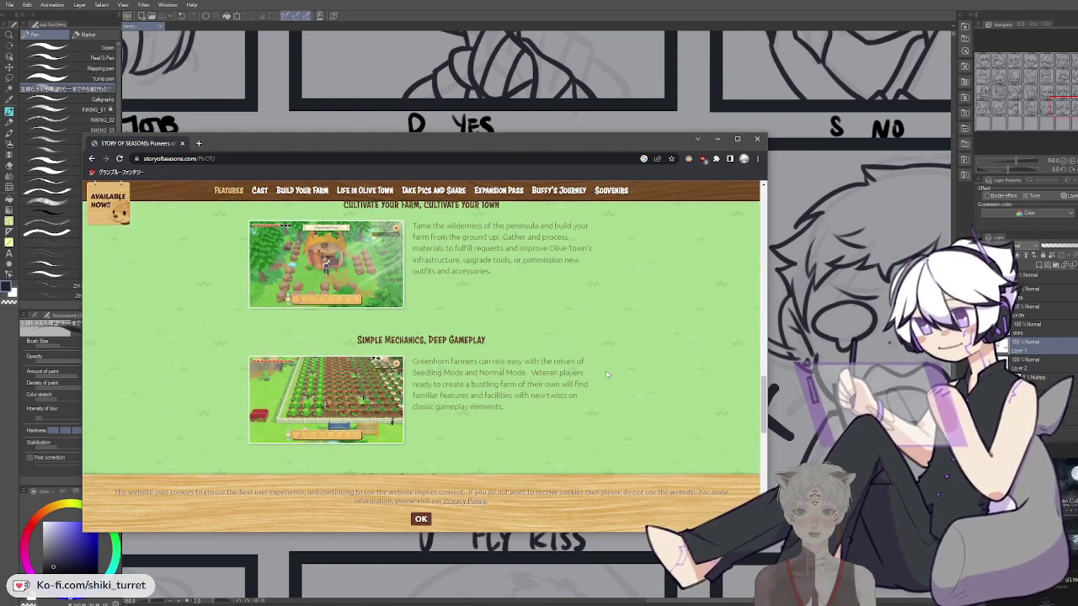
{"action": "scroll", "coordinate": [605, 374], "scroll_direction": "down", "scroll_amount": 10}
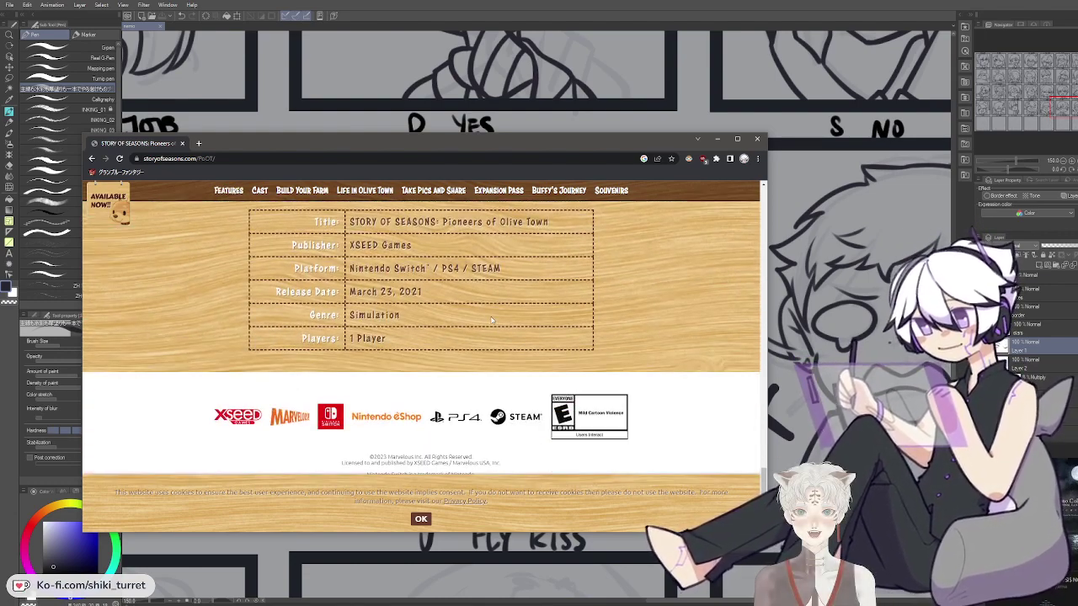
Accept the website's cookie notice and return to the banner artwork at the start of the page
{"action": "left_click", "coordinate": [394, 545]}
{"action": "key", "text": "alt+Tab"}
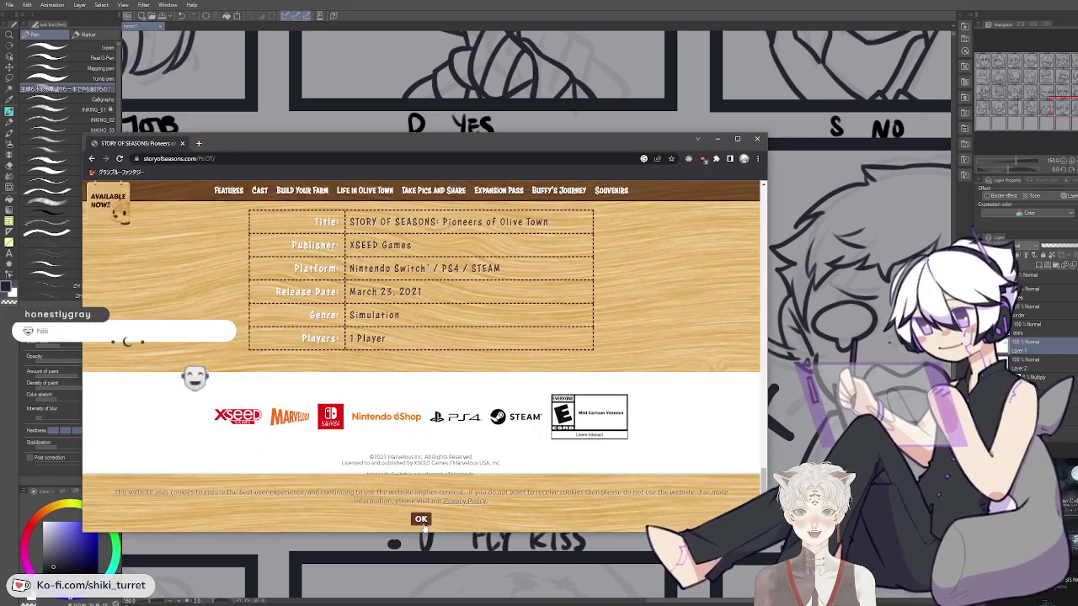
{"action": "left_click", "coordinate": [421, 521]}
{"action": "scroll", "coordinate": [420, 421], "scroll_direction": "up", "scroll_amount": 20}
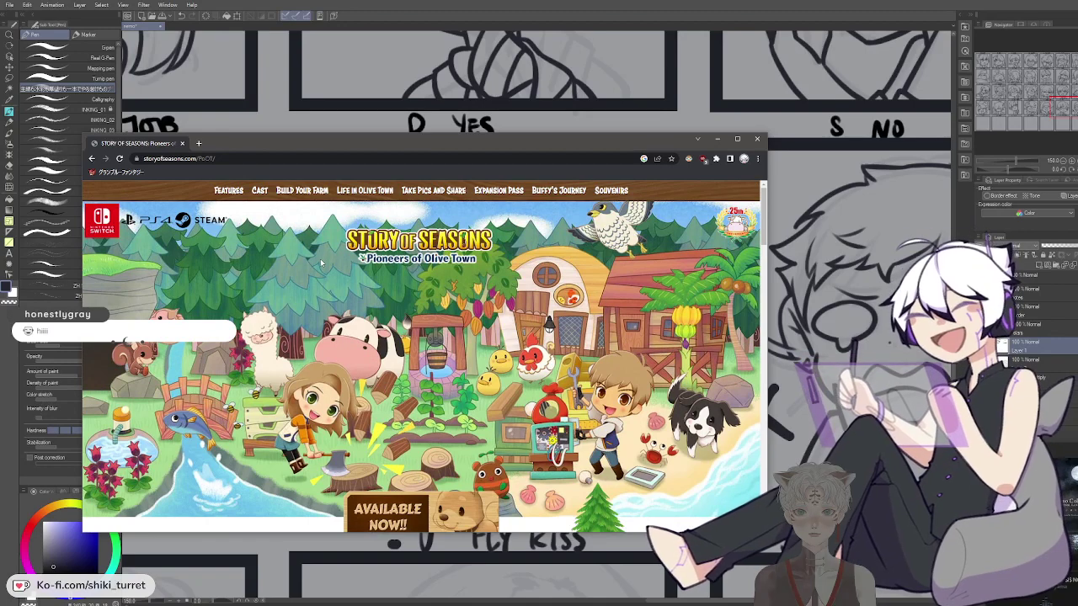
Search the web for "friends of olive town"
{"action": "left_click", "coordinate": [249, 160]}
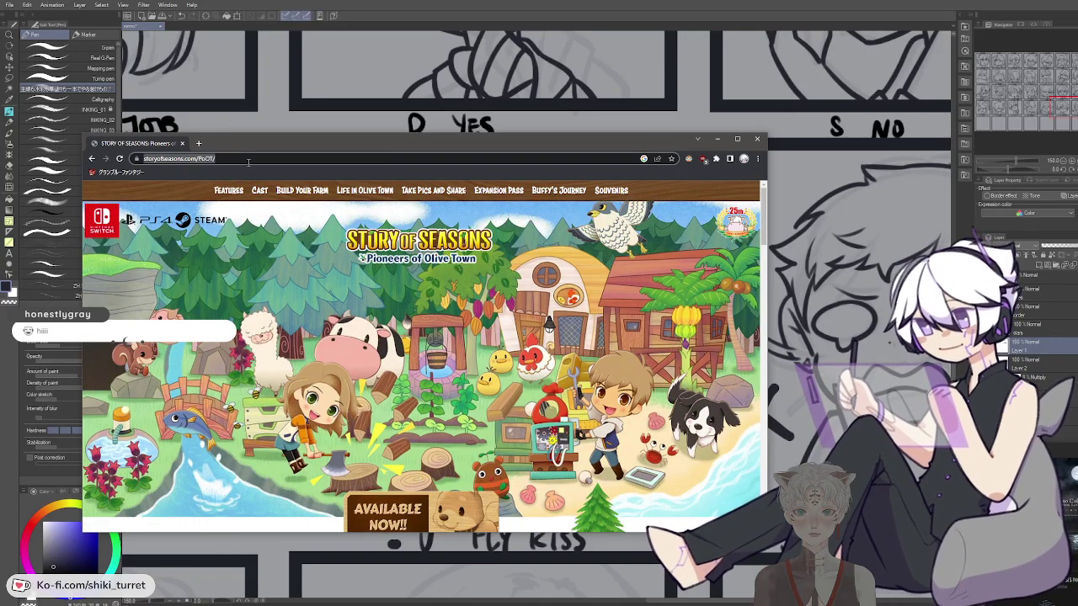
{"action": "type", "text": "harvest moons"}
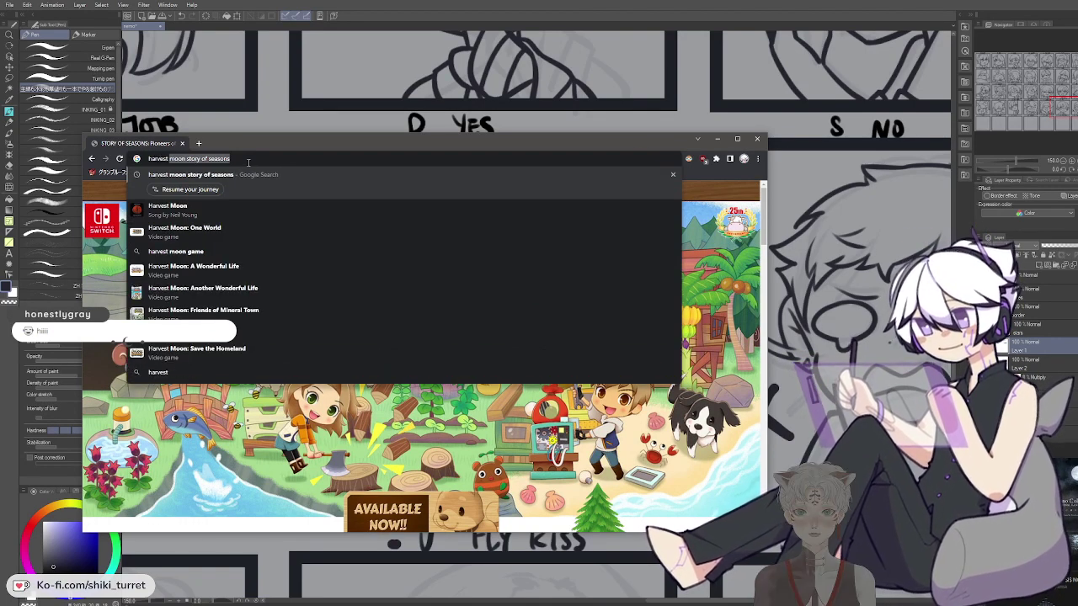
{"action": "key", "text": "BackSpace"}
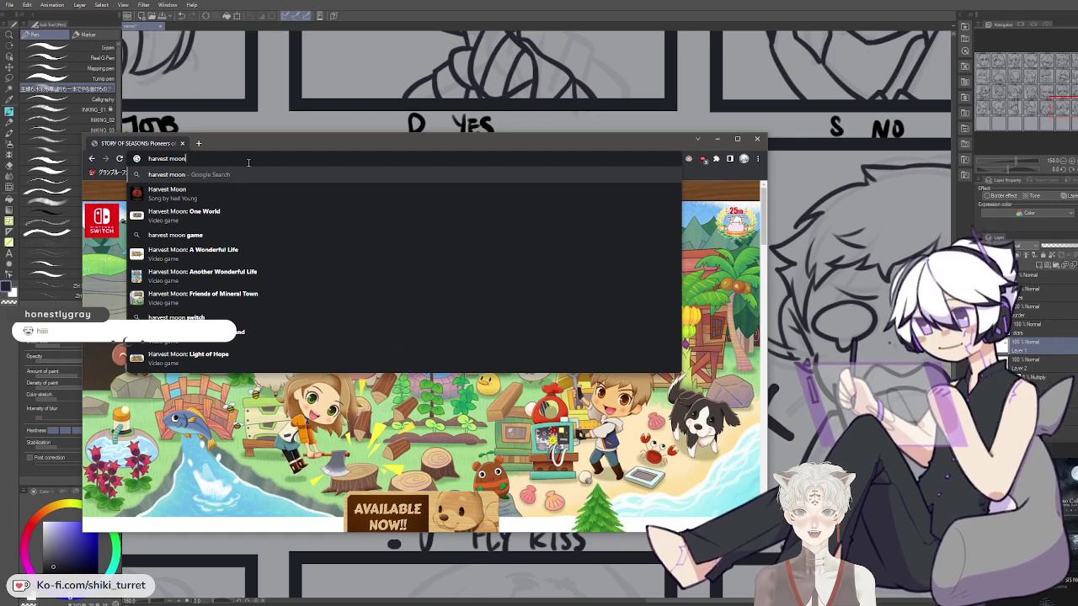
{"action": "key", "text": "ctrl+a"}
{"action": "type", "text": "friends of olive town"}
{"action": "key", "text": "Return"}
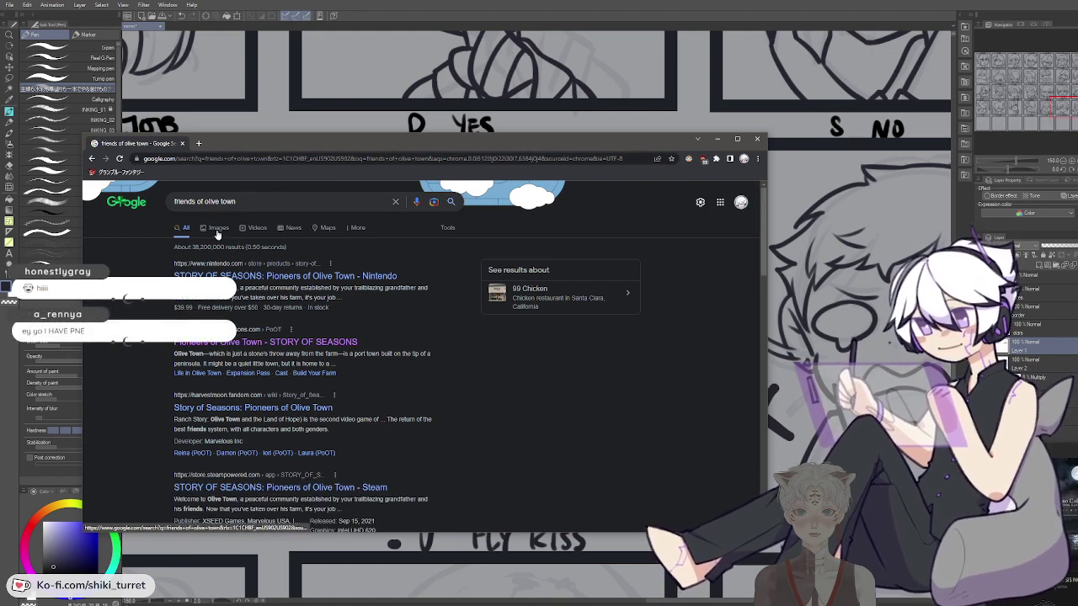
Open the Harvest Moon Wiki article on Pioneers of Olive Town and look over its bachelorettes and bachelors
{"action": "left_click", "coordinate": [288, 408]}
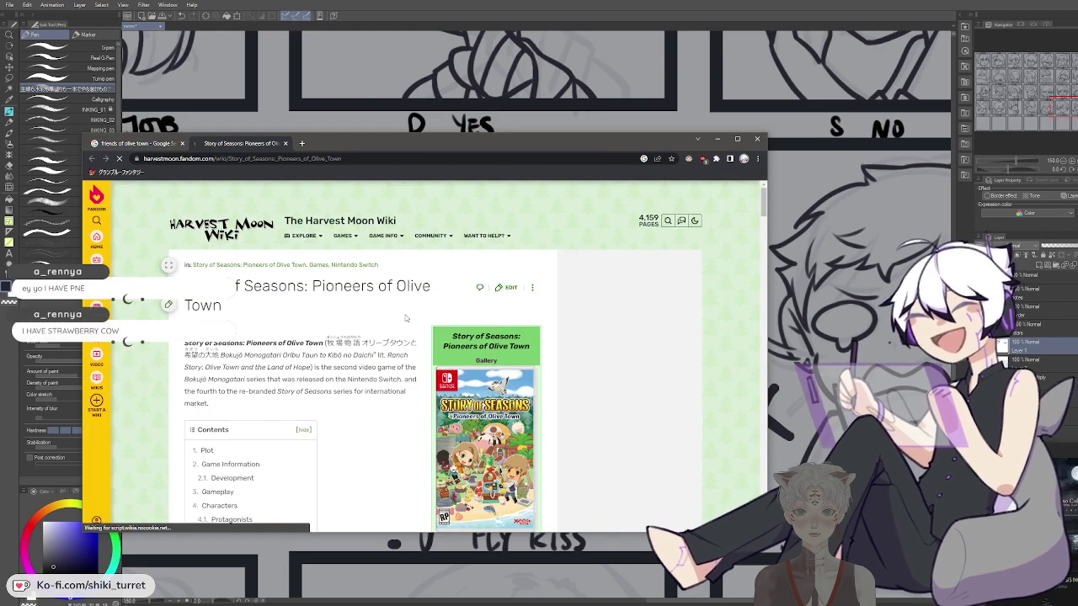
{"action": "scroll", "coordinate": [387, 354], "scroll_direction": "down", "scroll_amount": 2}
{"action": "scroll", "coordinate": [384, 341], "scroll_direction": "down", "scroll_amount": 4}
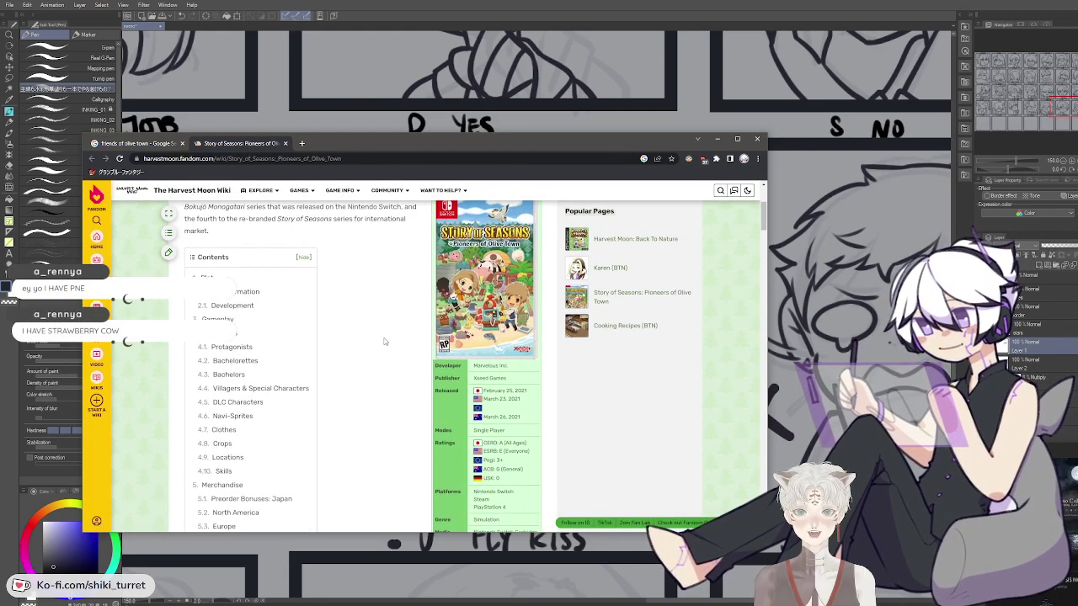
{"action": "scroll", "coordinate": [384, 341], "scroll_direction": "down", "scroll_amount": 8}
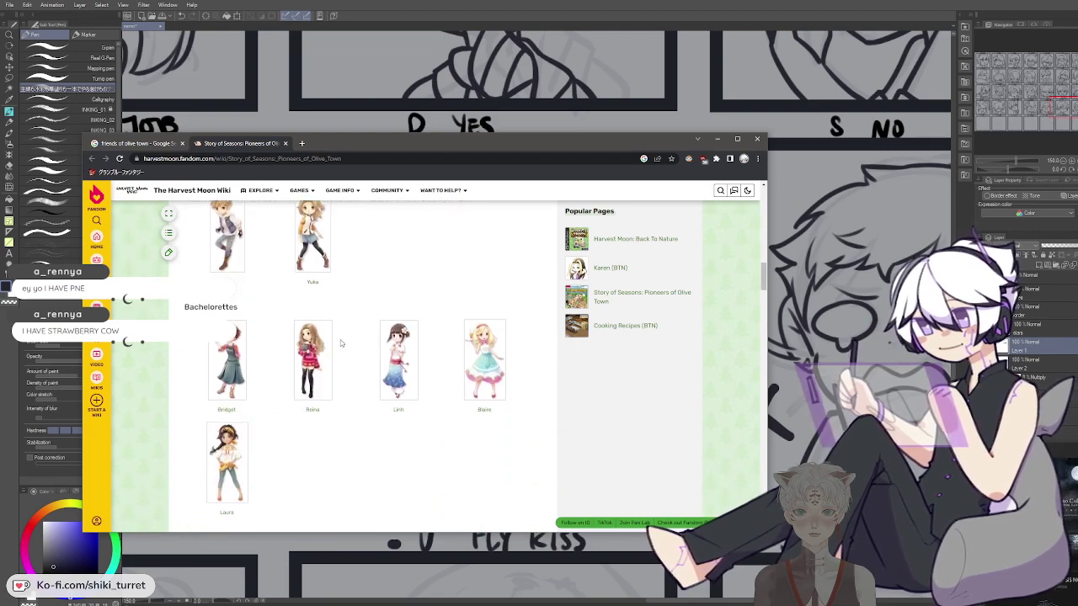
{"action": "scroll", "coordinate": [367, 344], "scroll_direction": "down", "scroll_amount": 2}
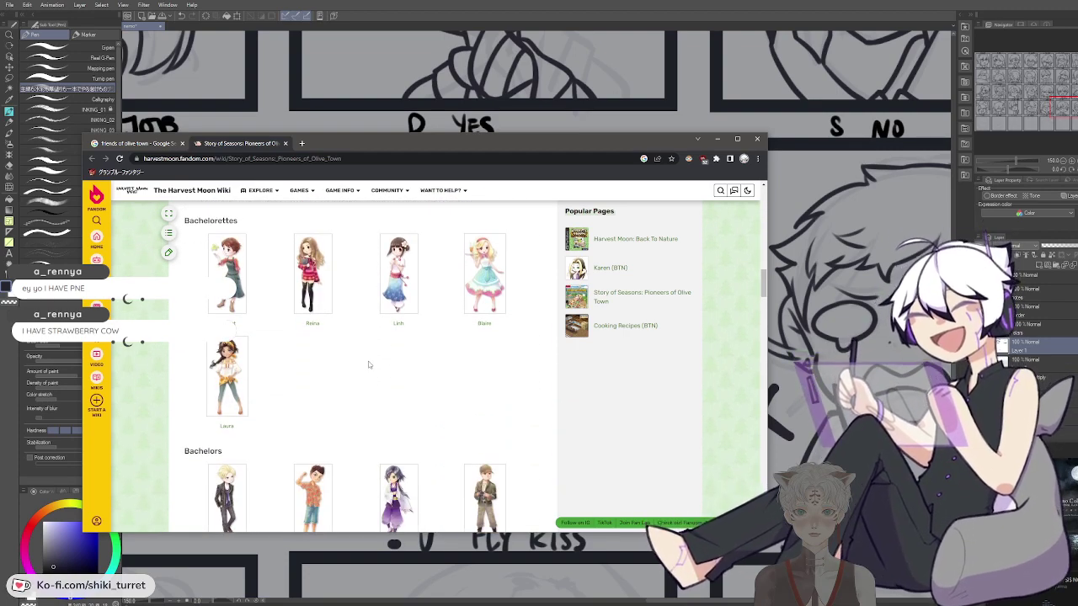
Open the wiki page of the bachelorette Linh and look over her description and artwork
{"action": "left_click", "coordinate": [403, 276]}
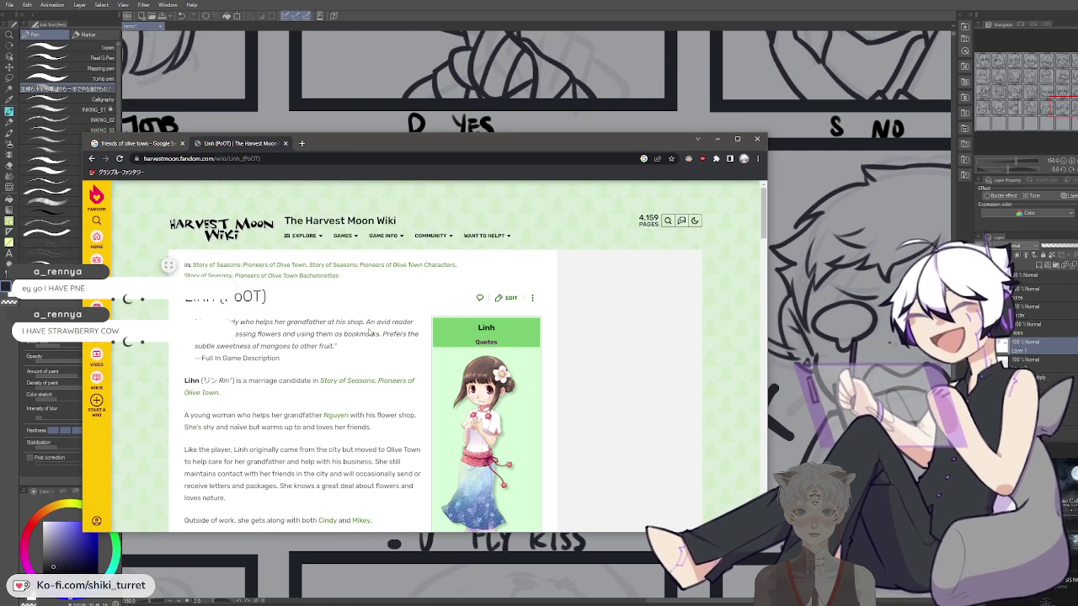
{"action": "scroll", "coordinate": [439, 394], "scroll_direction": "down", "scroll_amount": 2}
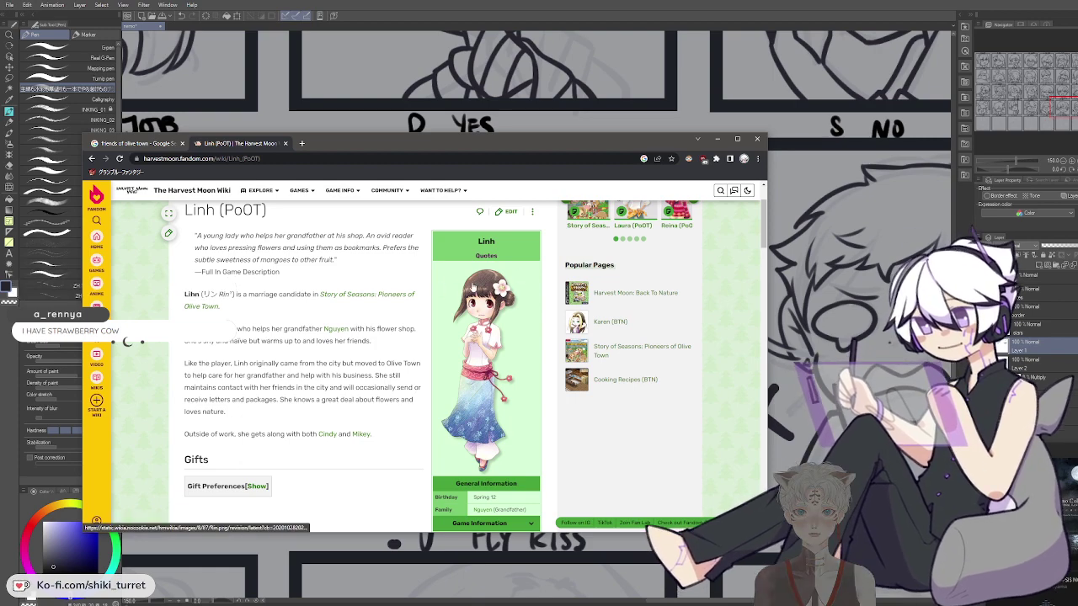
{"action": "scroll", "coordinate": [341, 409], "scroll_direction": "down", "scroll_amount": 3}
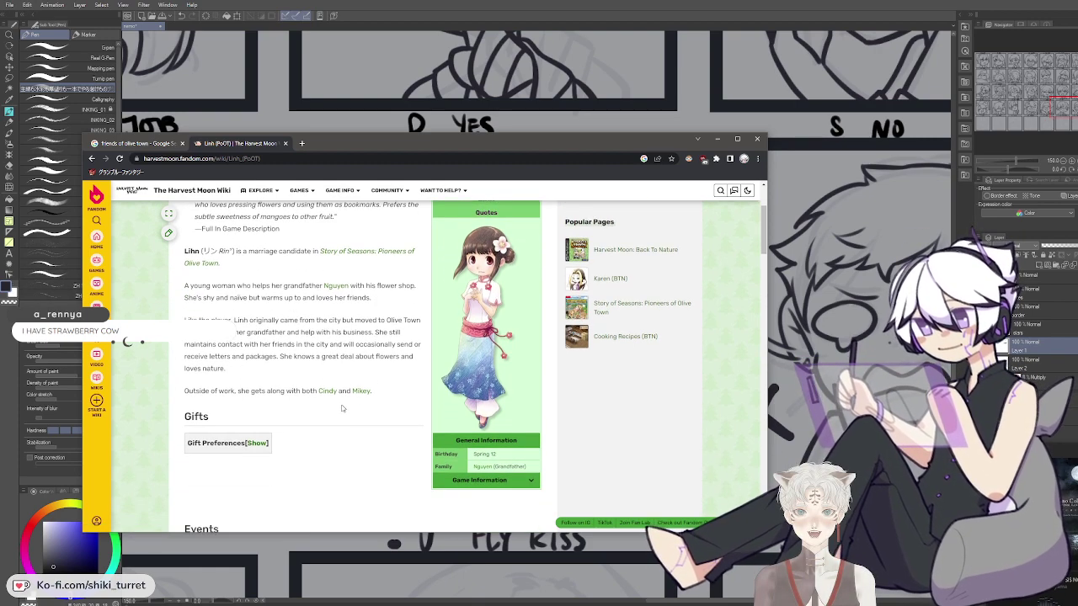
{"action": "scroll", "coordinate": [342, 408], "scroll_direction": "up", "scroll_amount": 5}
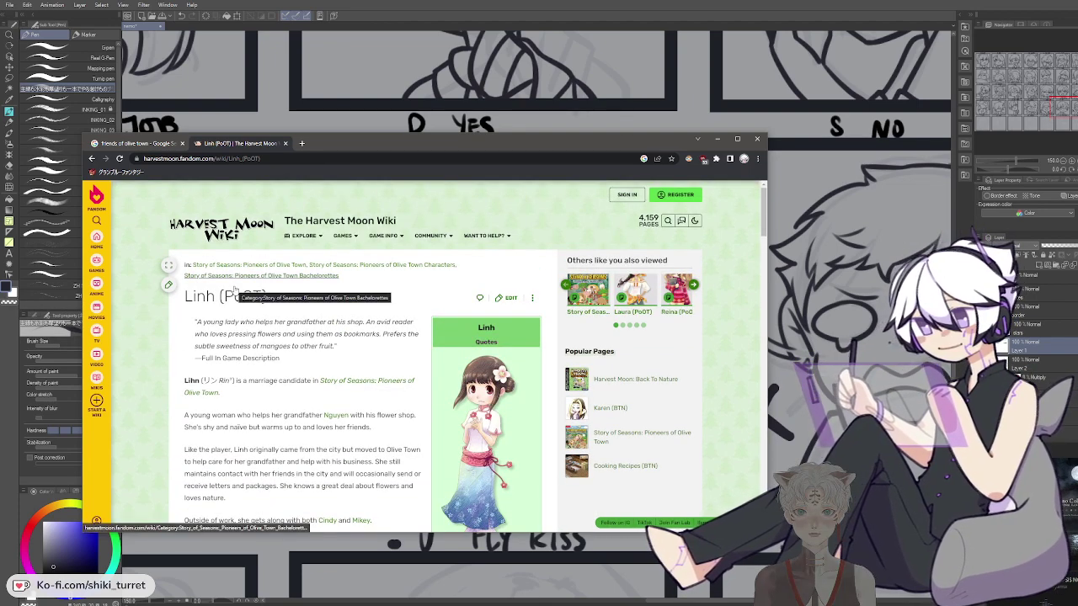
Search the Harvest Moon Wiki for "strawberry cow" and look through the results
{"action": "left_click", "coordinate": [669, 220]}
{"action": "type", "text": "st"}
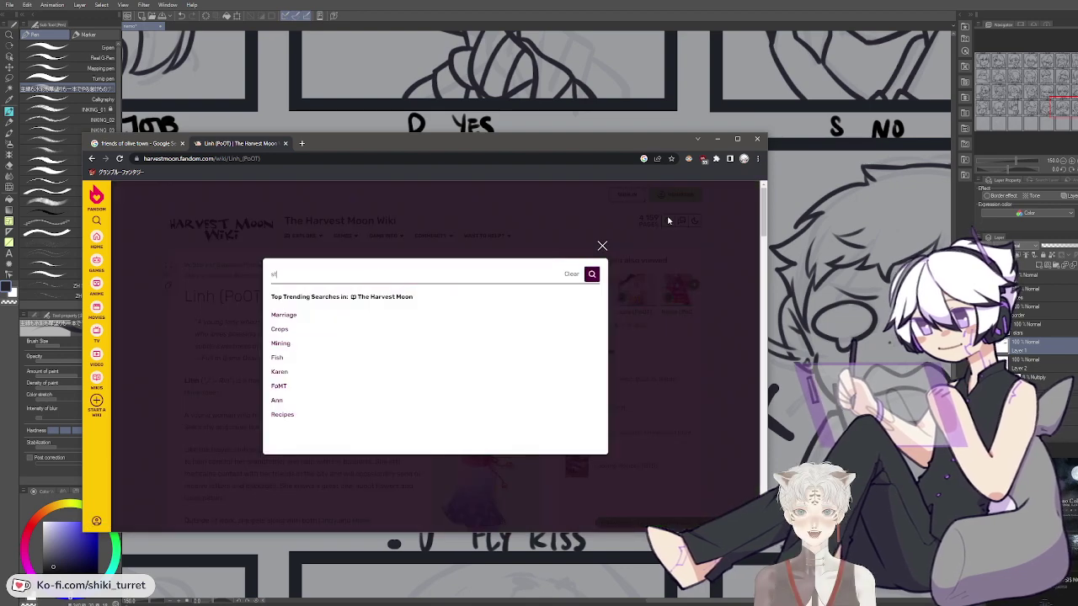
{"action": "type", "text": "rawn"}
{"action": "type", "text": "berry c"}
{"action": "type", "text": "ow"}
{"action": "key", "text": "Return"}
{"action": "scroll", "coordinate": [405, 370], "scroll_direction": "down", "scroll_amount": 2}
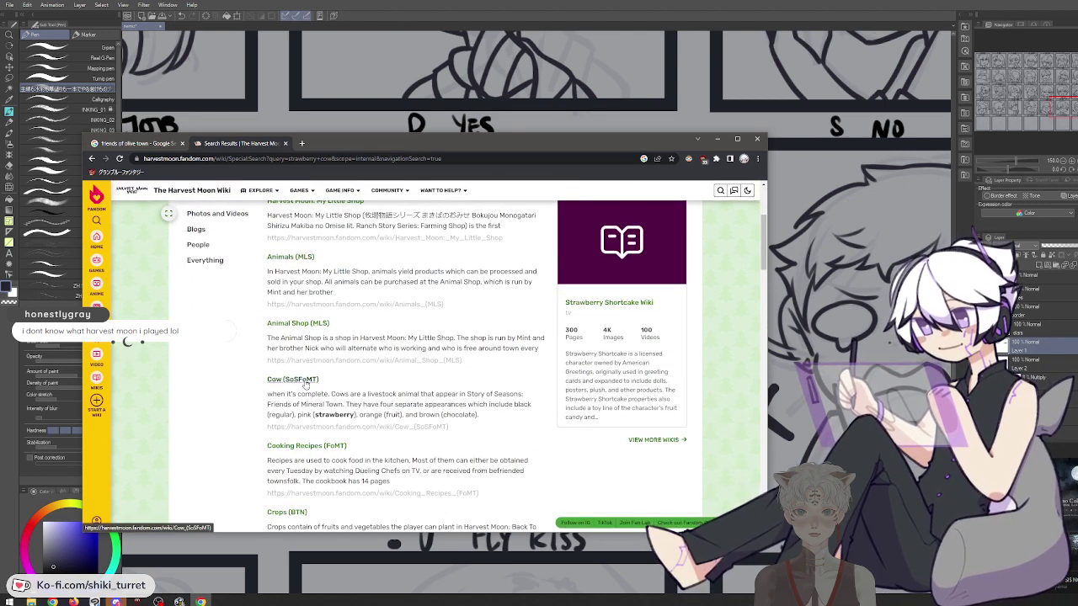
Open the Cow (SoSFoMT) article in a new tab, view its Chocolate, Fruit and Strawberry variants, and enlarge the Strawberry cow image
{"action": "middle_click", "coordinate": [306, 384]}
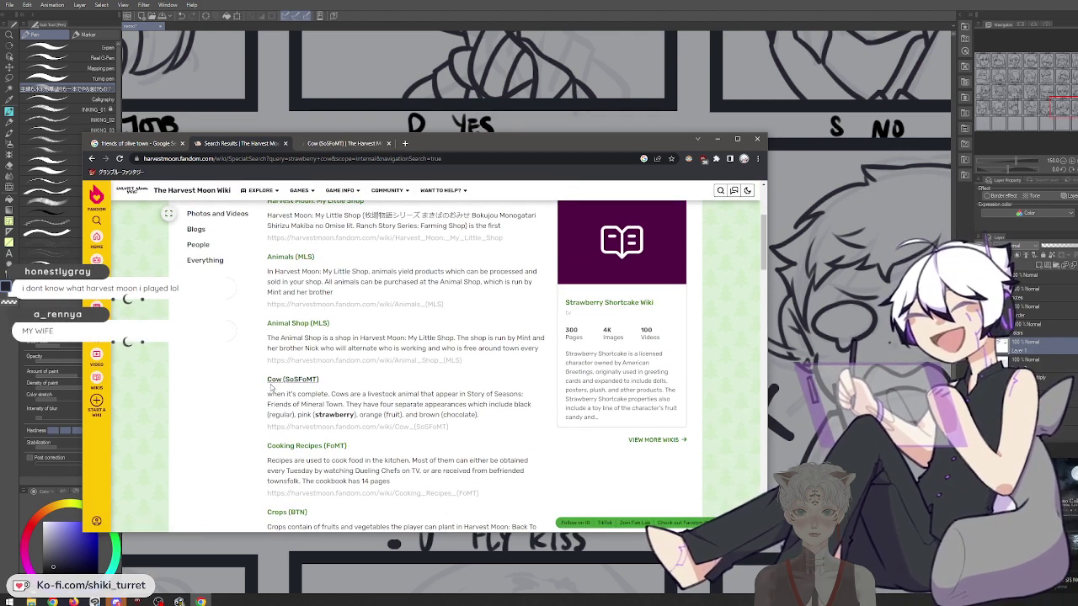
{"action": "key", "text": "ctrl+Tab"}
{"action": "left_click", "coordinate": [475, 338]}
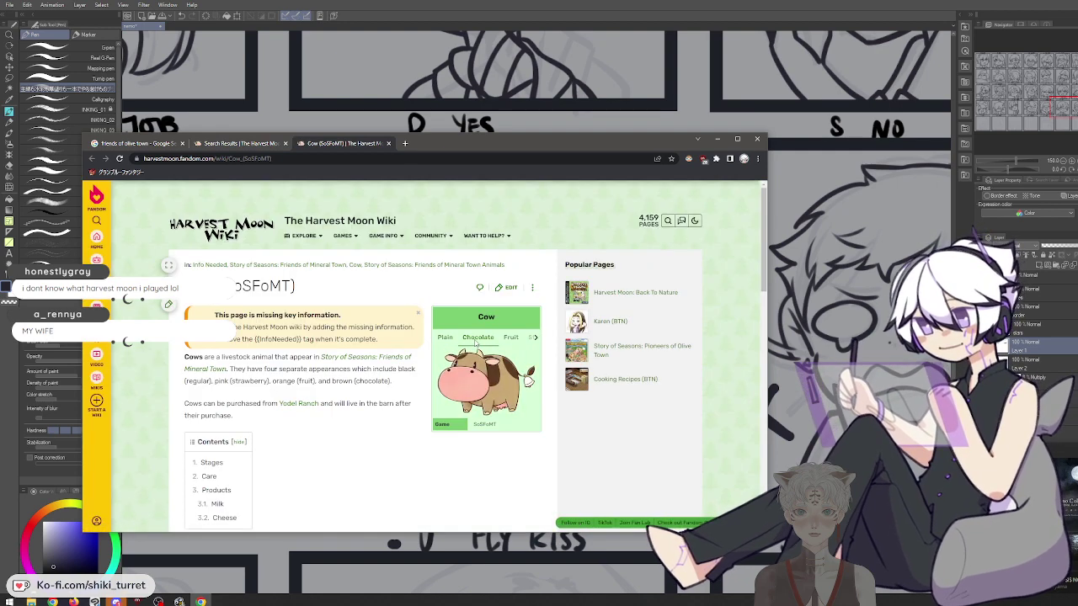
{"action": "left_click", "coordinate": [510, 337]}
{"action": "left_click", "coordinate": [523, 338]}
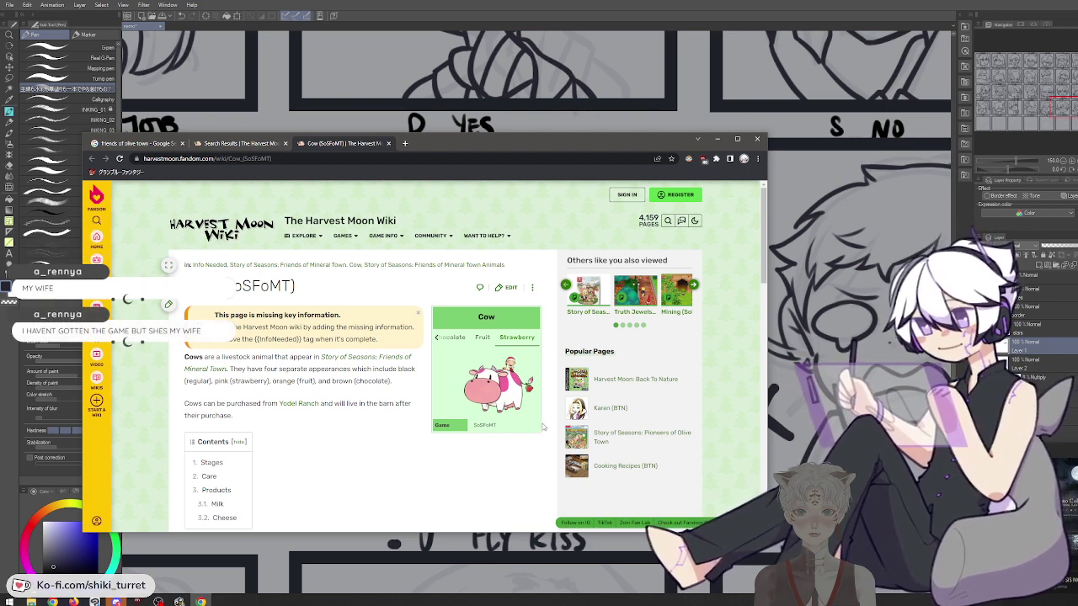
{"action": "left_click", "coordinate": [505, 392]}
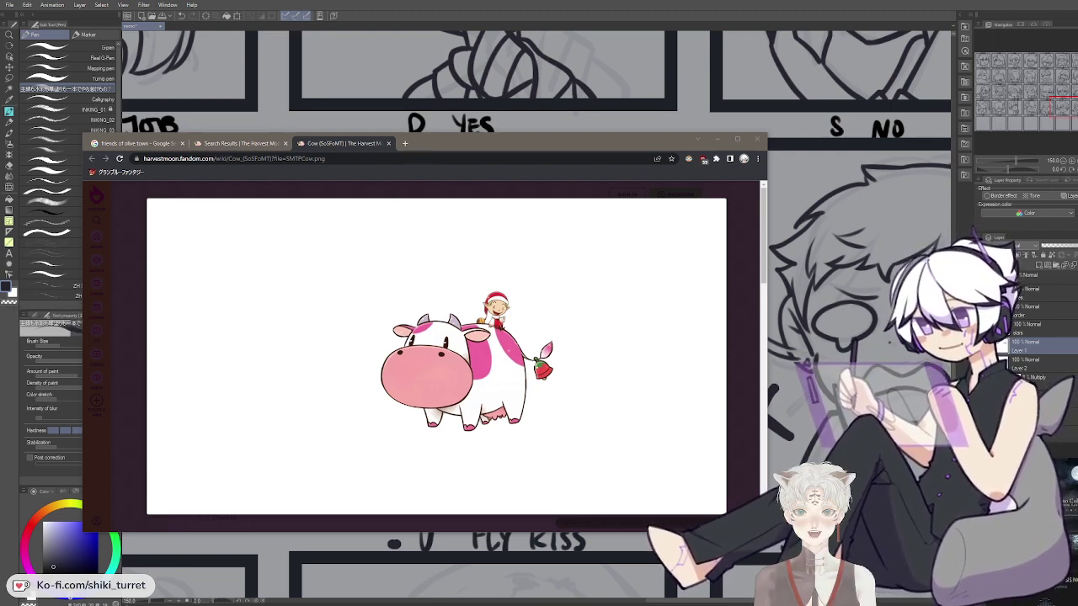
Close the wiki tabs and clear the browser away to return to the Clip Studio Paint canvas
{"action": "left_click", "coordinate": [387, 144]}
{"action": "left_click", "coordinate": [286, 144]}
{"action": "left_click_drag", "start_coordinate": [305, 145], "coordinate": [0, 178]}
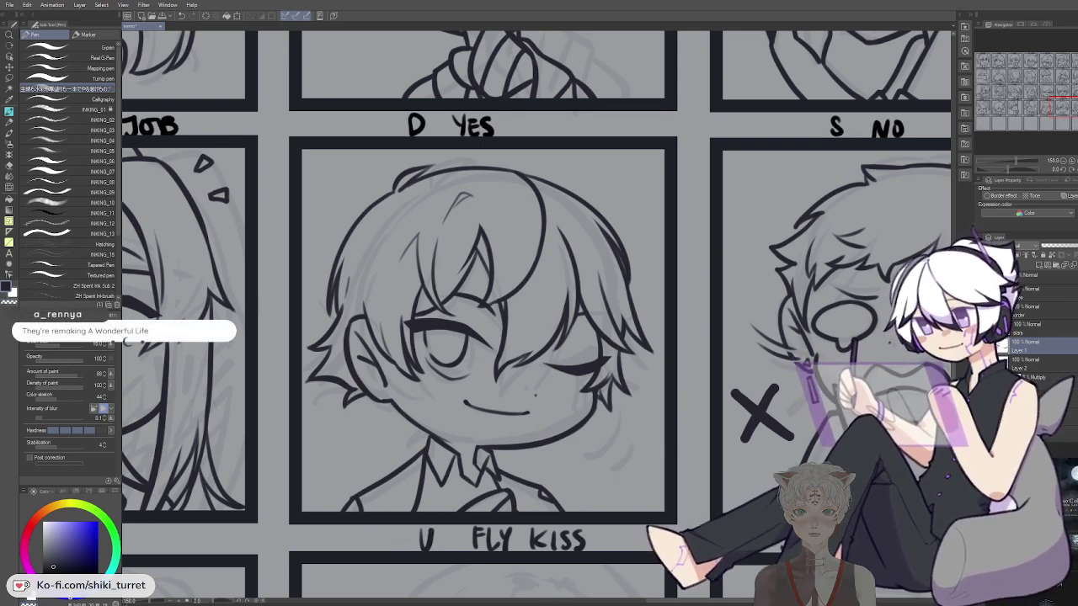
Try to ink the curved motion lines beside the D YES character's cheek
{"action": "key", "text": "space"}
{"action": "left_click_drag", "start_coordinate": [642, 428], "coordinate": [555, 388]}
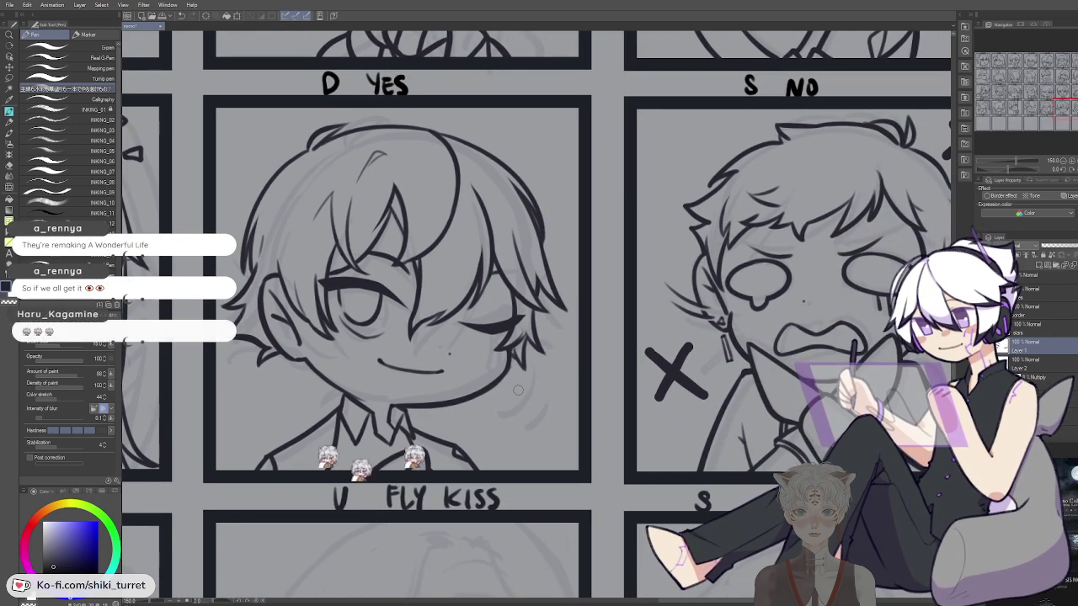
{"action": "key", "text": "ctrl+z"}
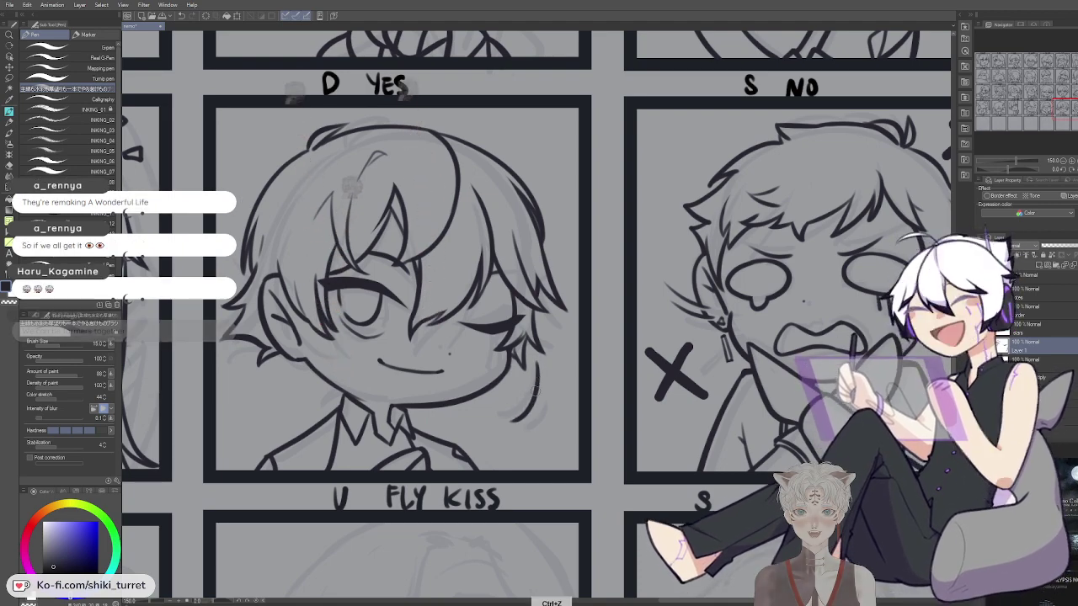
{"action": "key", "text": "ctrl+z"}
{"action": "left_click_drag", "start_coordinate": [546, 406], "coordinate": [530, 390]}
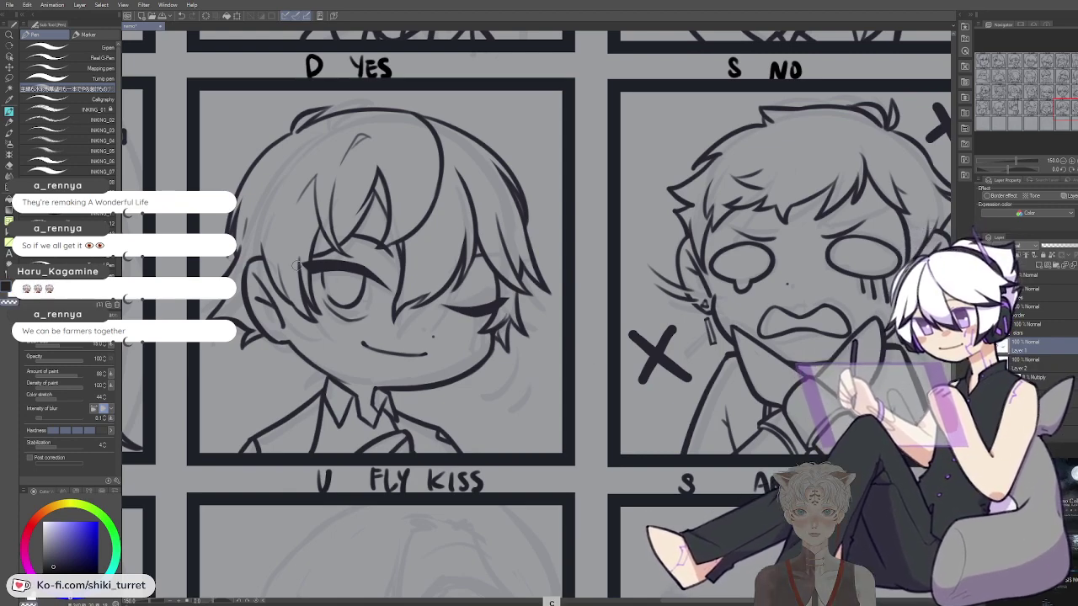
Touch up the line art around the D YES character's ear and side hair, undoing the last stroke
{"action": "left_click_drag", "start_coordinate": [571, 287], "coordinate": [566, 298]}
{"action": "left_click_drag", "start_coordinate": [399, 274], "coordinate": [416, 307]}
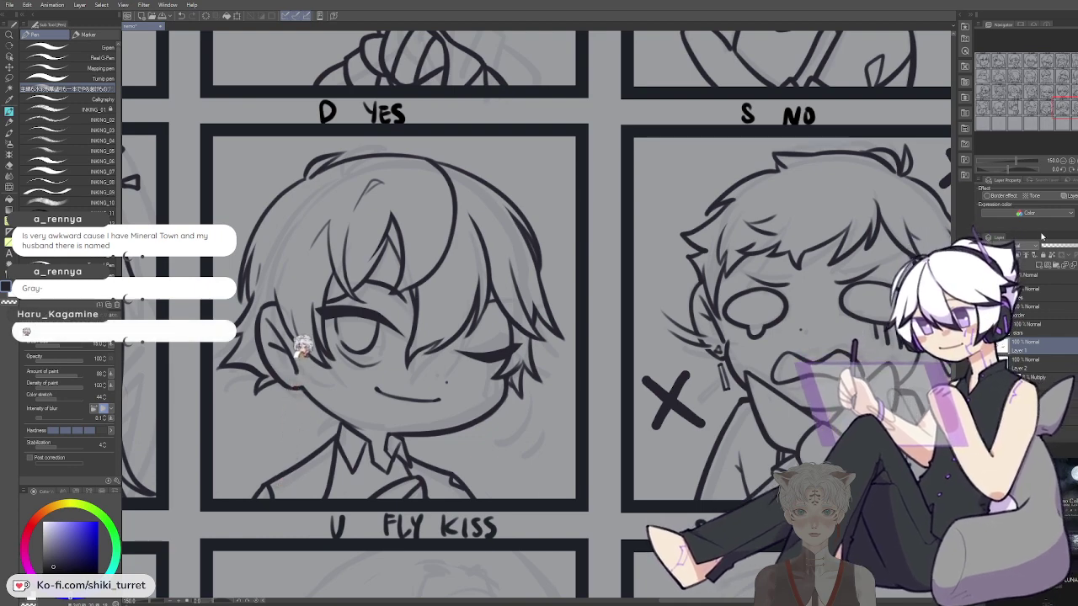
{"action": "key", "text": "space"}
{"action": "left_click_drag", "start_coordinate": [439, 359], "coordinate": [443, 289]}
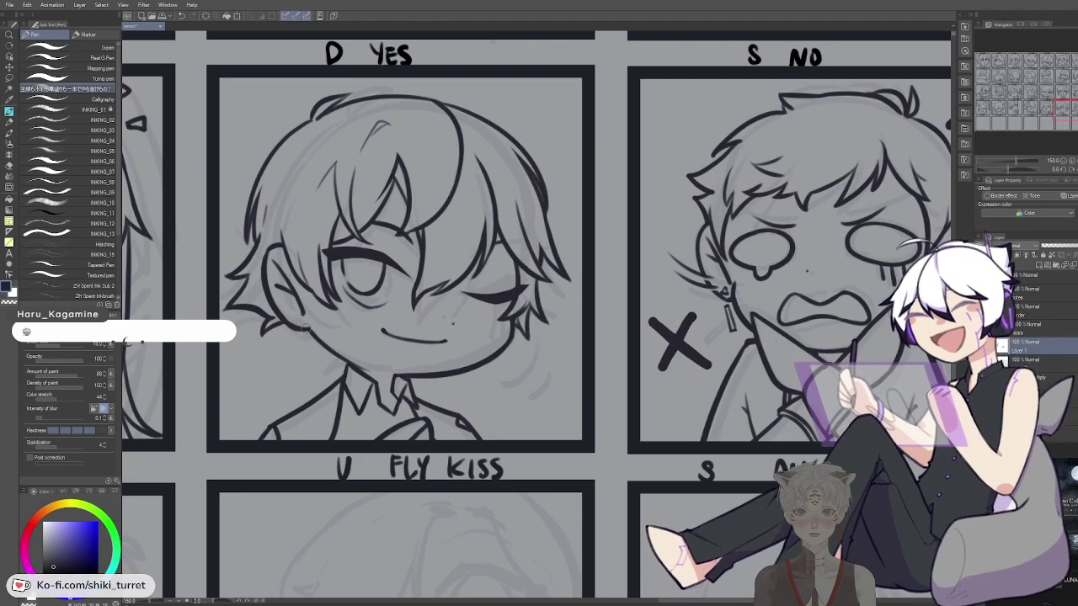
{"action": "key", "text": "ctrl+z"}
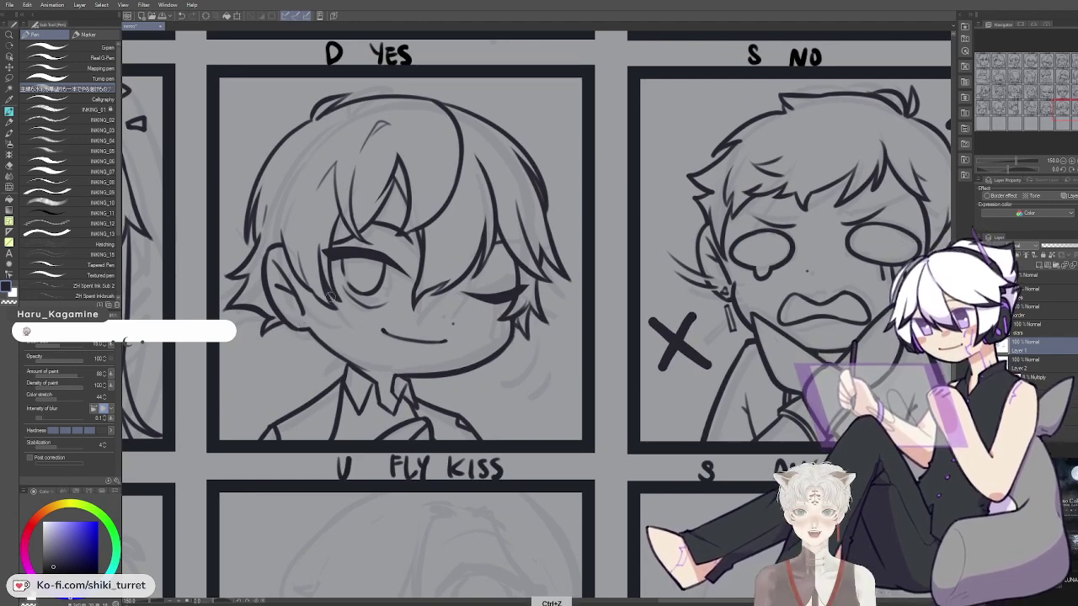
{"action": "left_click_drag", "start_coordinate": [595, 222], "coordinate": [613, 220]}
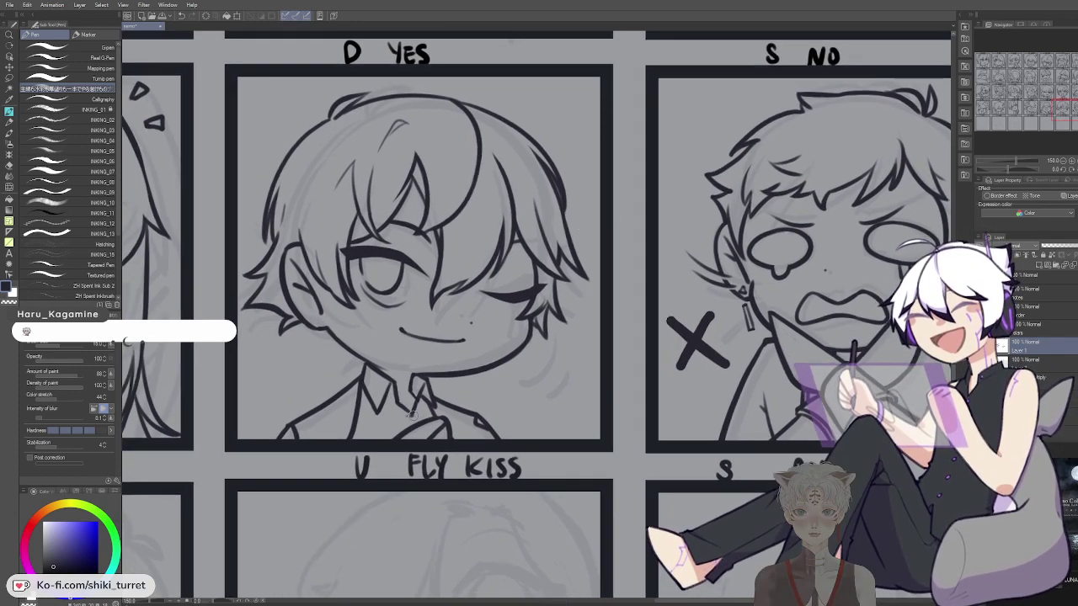
{"action": "key", "text": "ctrl+z"}
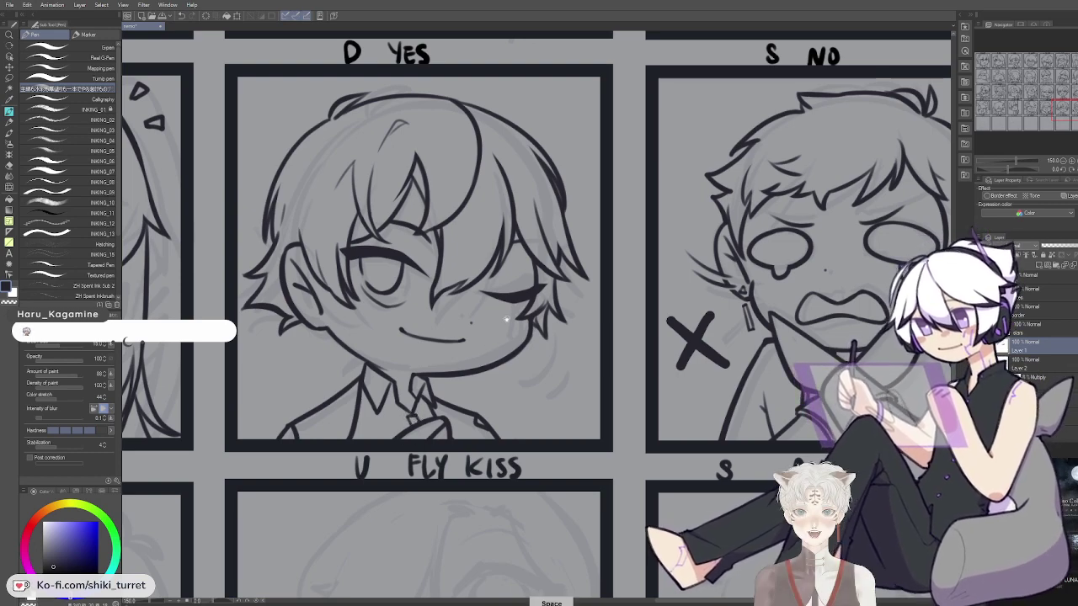
{"action": "left_click_drag", "start_coordinate": [461, 367], "coordinate": [452, 385]}
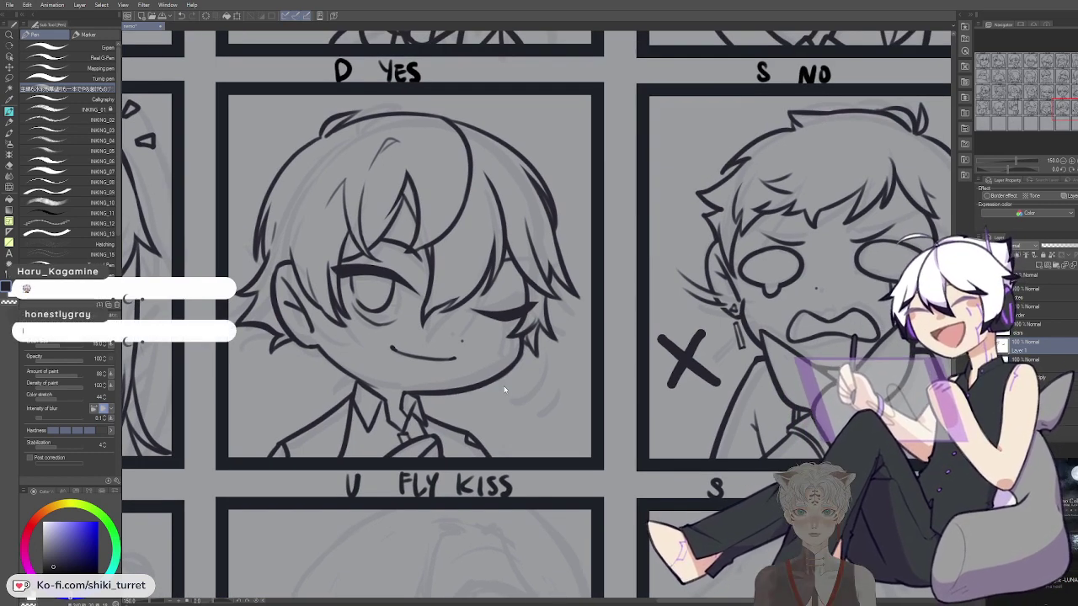
{"action": "left_click_drag", "start_coordinate": [561, 421], "coordinate": [531, 444]}
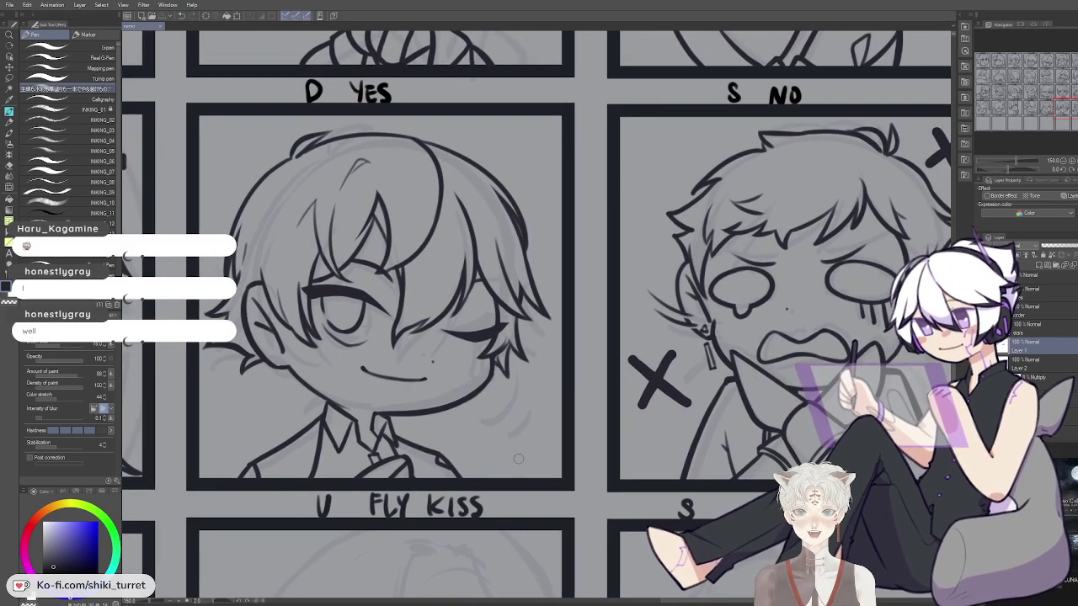
{"action": "key", "text": "ctrl+z"}
{"action": "key", "text": "ctrl+y"}
{"action": "key", "text": "c"}
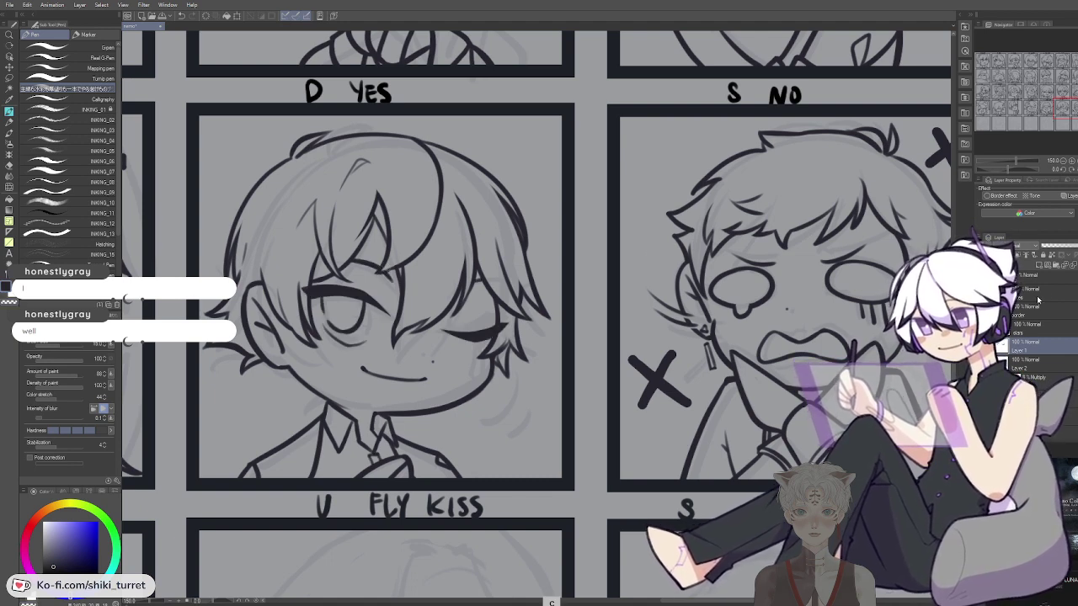
Remove Layer 1 and ink two curved motion lines beside the D YES character's cheek on the border layer
{"action": "left_click", "coordinate": [1070, 266]}
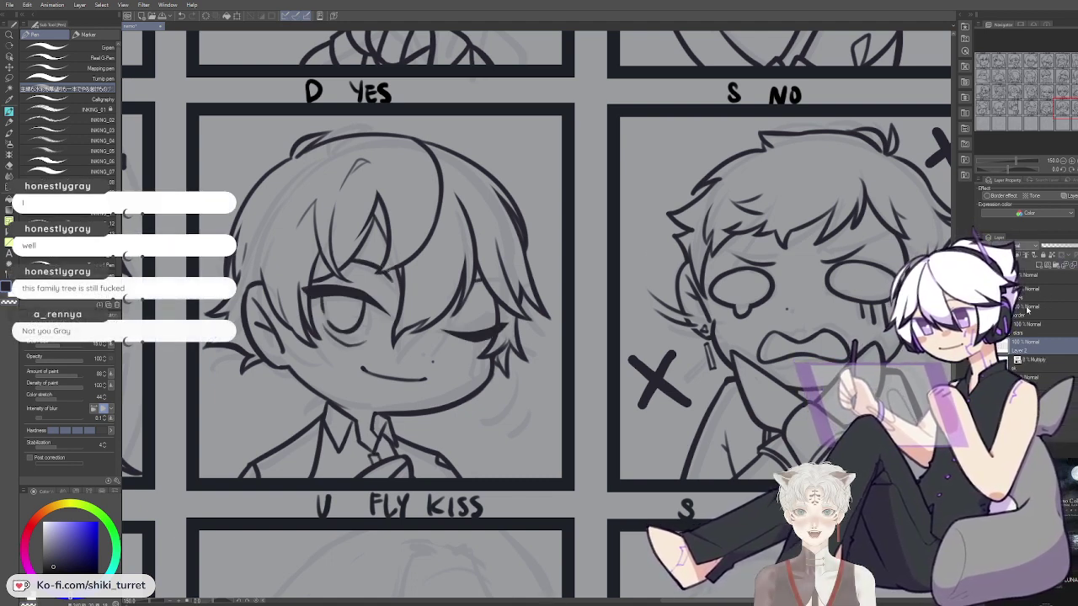
{"action": "left_click", "coordinate": [1028, 310]}
{"action": "mouse_move", "coordinate": [510, 391]}
{"action": "left_mouse_down"}
{"action": "mouse_move", "coordinate": [479, 430]}
{"action": "mouse_move", "coordinate": [505, 421]}
{"action": "mouse_move", "coordinate": [482, 434]}
{"action": "left_mouse_up"}
{"action": "key", "text": "ctrl+z"}
{"action": "key", "text": "ctrl+z"}
{"action": "key", "text": "ctrl+z"}
{"action": "mouse_move", "coordinate": [519, 388]}
{"action": "left_mouse_down"}
{"action": "mouse_move", "coordinate": [485, 434]}
{"action": "mouse_move", "coordinate": [497, 440]}
{"action": "left_mouse_up"}
{"action": "key", "text": "ctrl+z"}
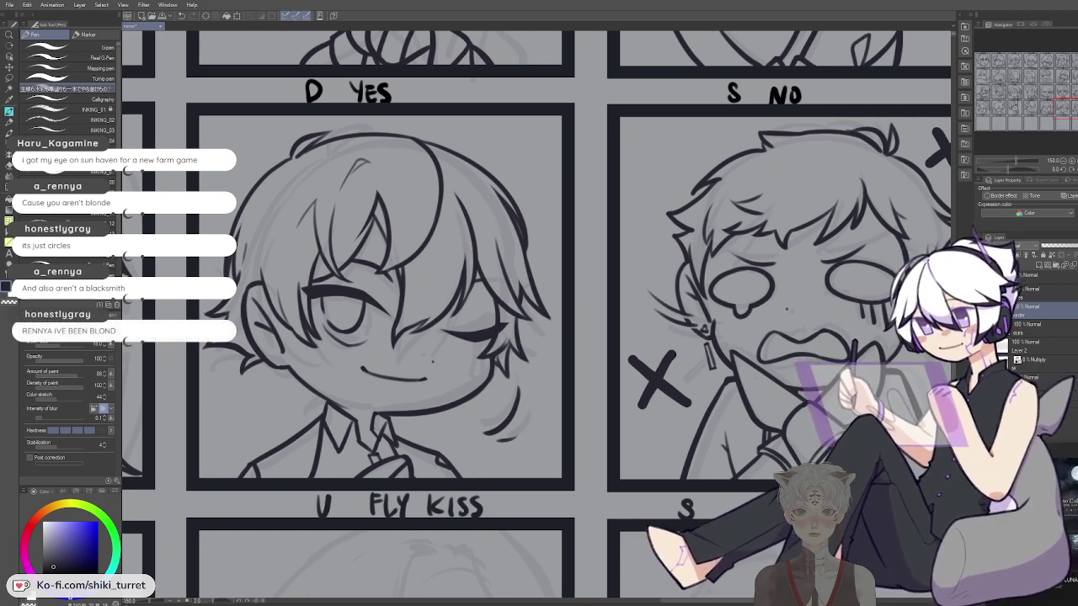
Look at the Sun Haven image results in the browser and close the browser window
{"action": "left_click_drag", "start_coordinate": [539, 603], "coordinate": [464, 160]}
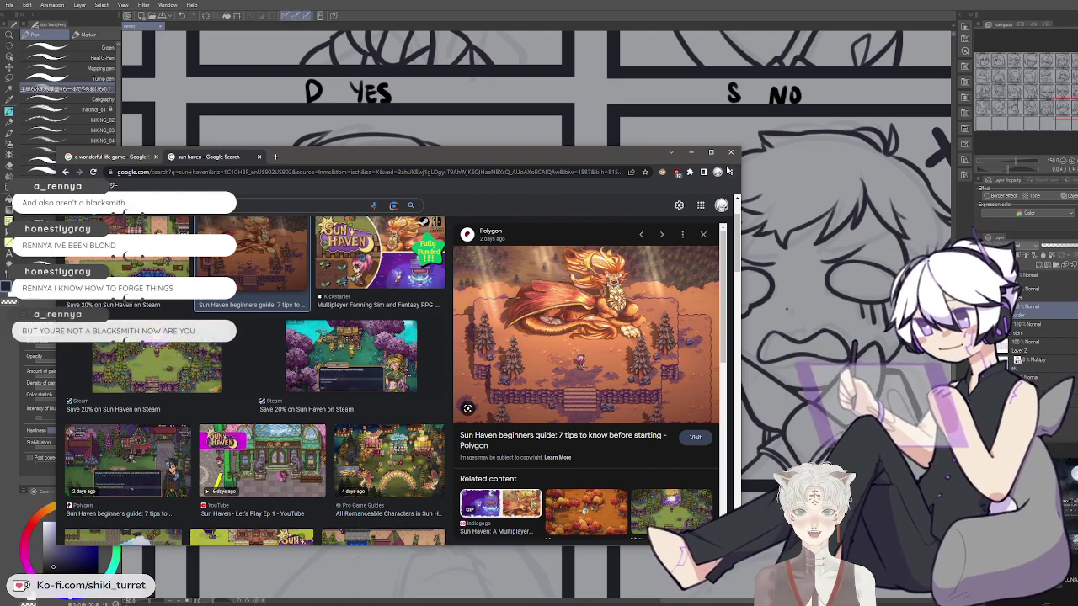
{"action": "left_click", "coordinate": [730, 153]}
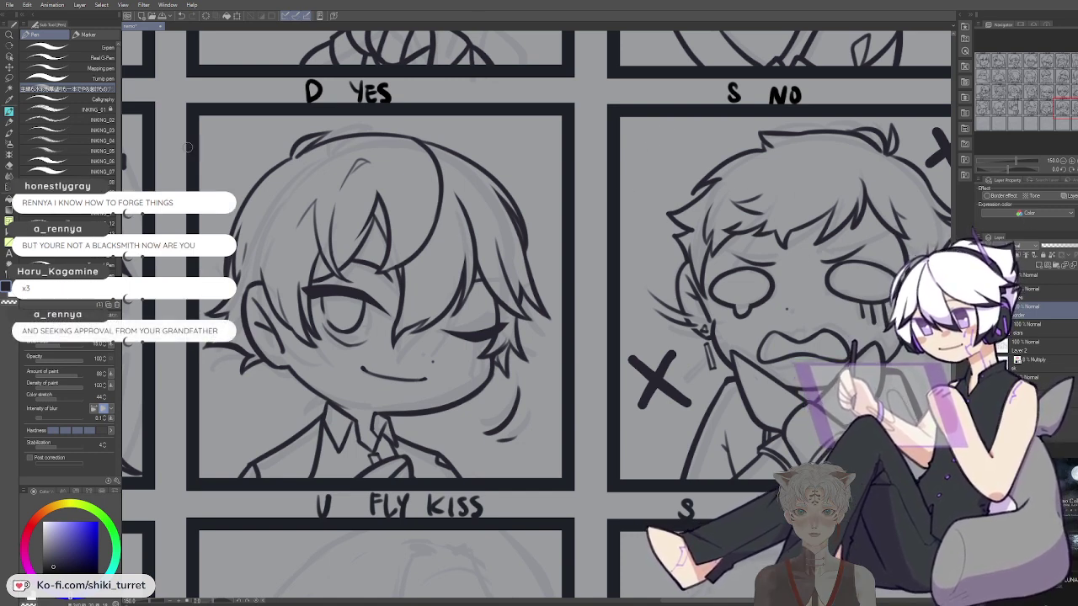
{"action": "left_click_drag", "start_coordinate": [241, 208], "coordinate": [231, 218]}
{"action": "left_click_drag", "start_coordinate": [505, 133], "coordinate": [498, 118]}
{"action": "left_click_drag", "start_coordinate": [431, 251], "coordinate": [486, 247]}
{"action": "left_click_drag", "start_coordinate": [642, 300], "coordinate": [614, 323]}
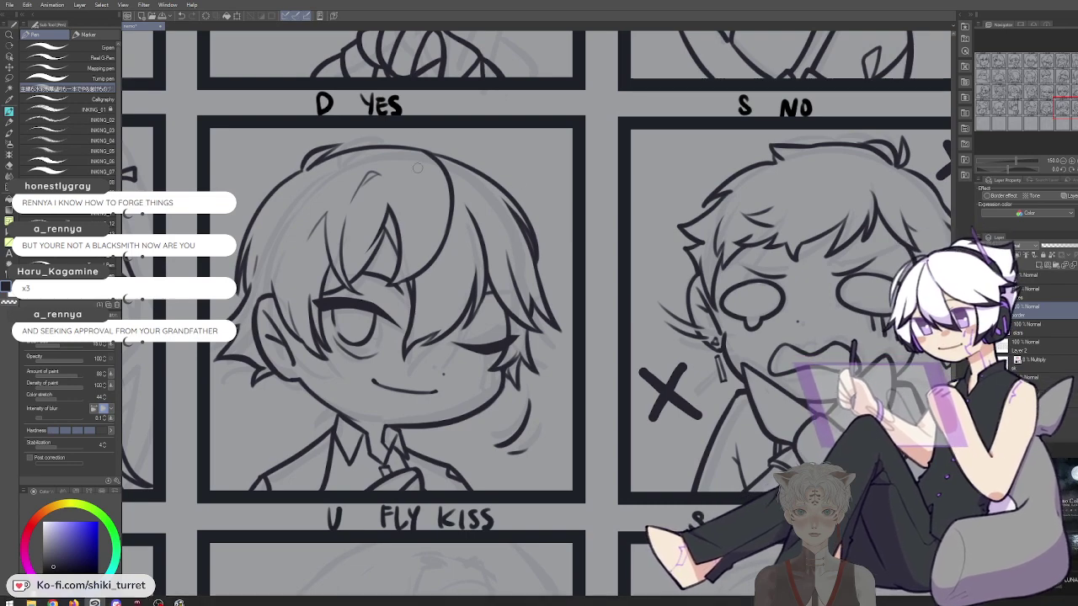
{"action": "left_click_drag", "start_coordinate": [550, 208], "coordinate": [575, 205]}
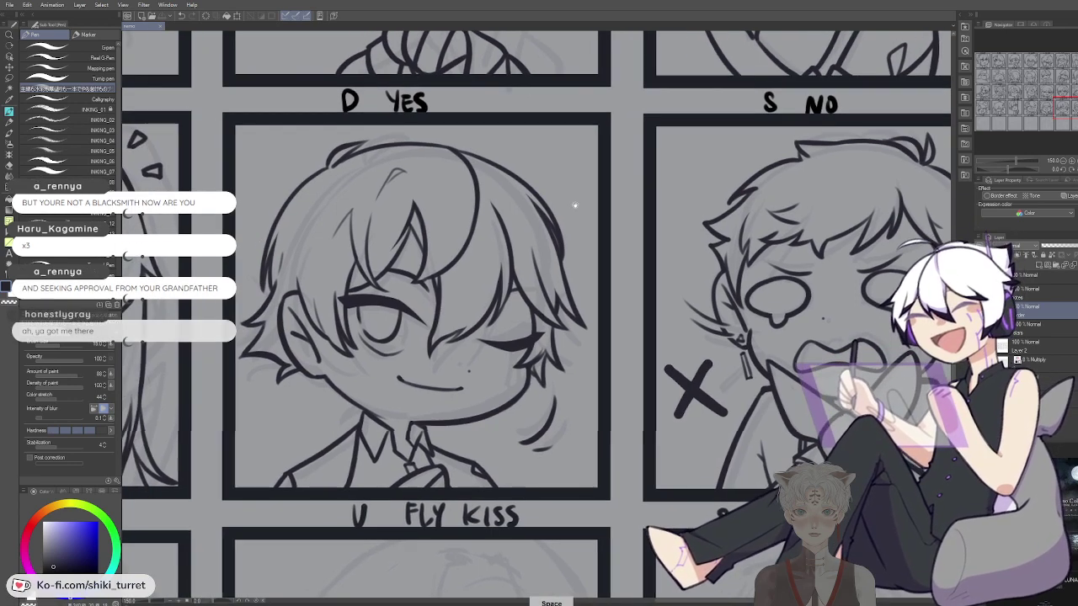
{"action": "left_click_drag", "start_coordinate": [546, 247], "coordinate": [566, 258]}
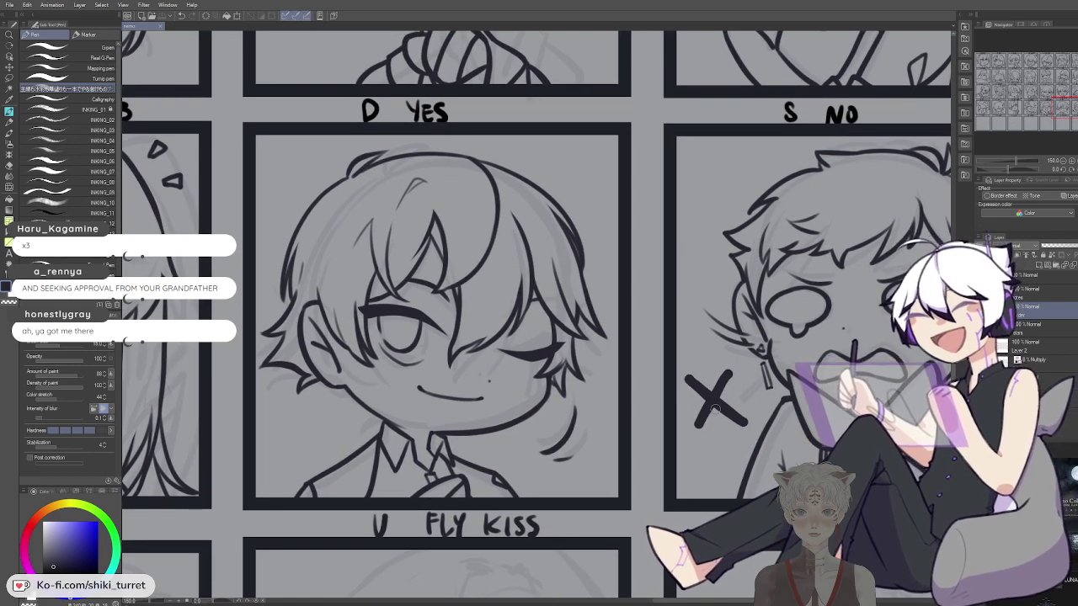
Ink a small teardrop shape under the D YES character's winking eye, beside the side hair, on Layer 2
{"action": "left_click", "coordinate": [1044, 340]}
{"action": "key", "text": "ctrl+z"}
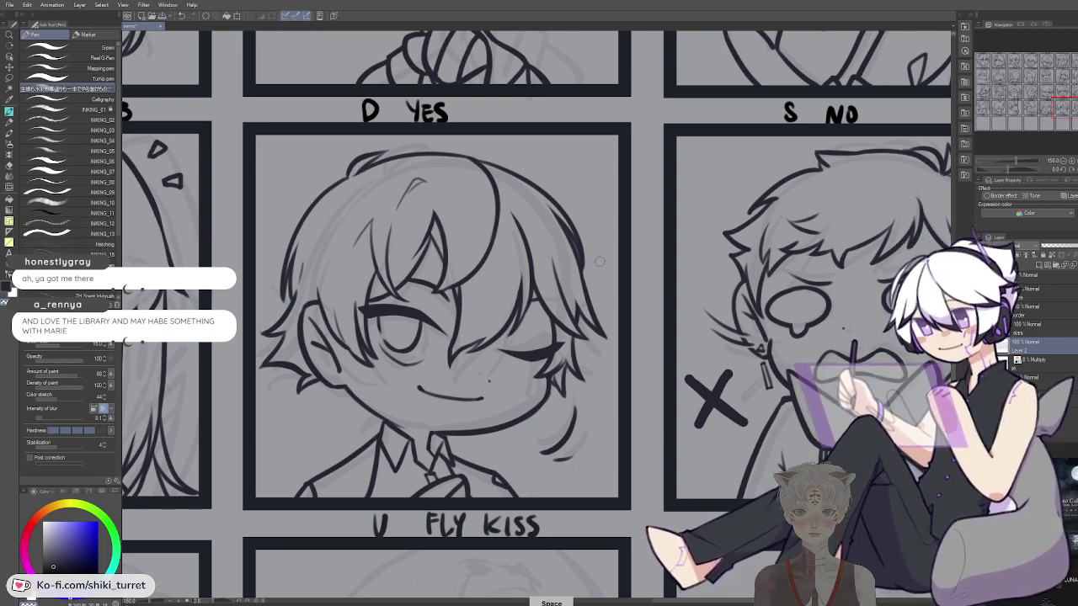
{"action": "scroll", "coordinate": [470, 394], "scroll_direction": "down", "scroll_amount": 1}
{"action": "scroll", "coordinate": [564, 383], "scroll_direction": "up", "scroll_amount": 2}
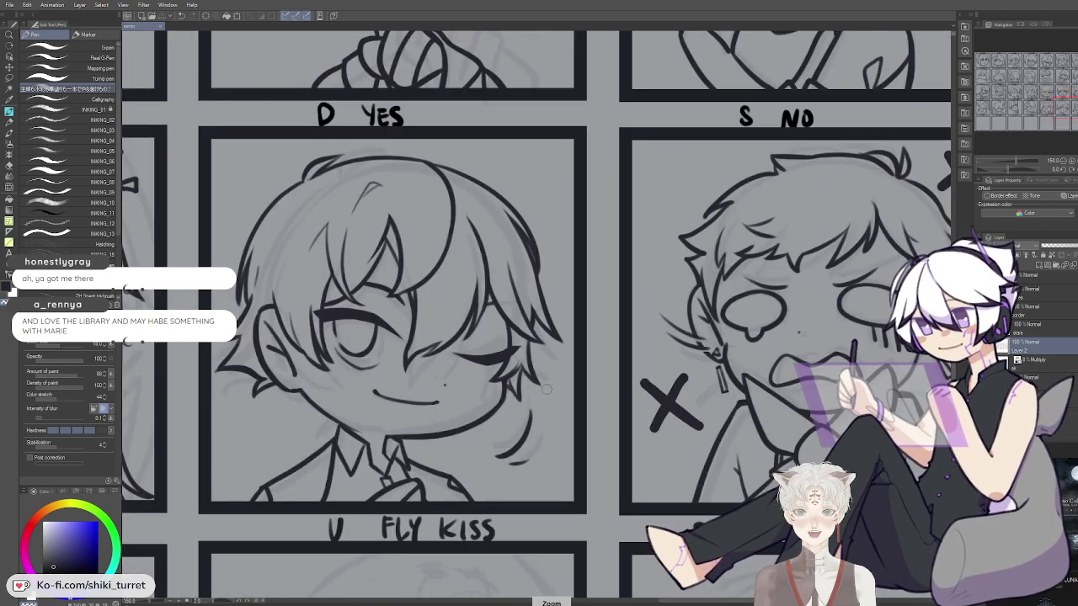
{"action": "left_click_drag", "start_coordinate": [483, 372], "coordinate": [480, 405]}
{"action": "key", "text": "ctrl+z"}
{"action": "key", "text": "ctrl+z"}
{"action": "key", "text": "c"}
{"action": "key", "text": "c"}
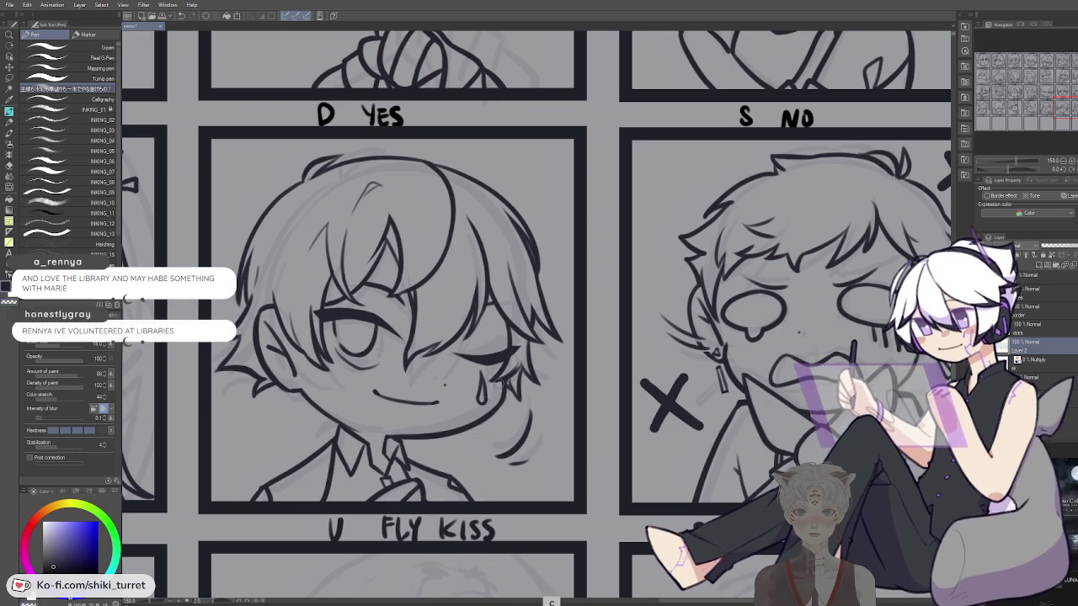
{"action": "key", "text": "c"}
{"action": "key", "text": "c"}
Hide the rough sketch layer and review the inked panels in the lower rows of the grid
{"action": "key", "text": "ctrl+minus"}
{"action": "key", "text": "ctrl+minus"}
{"action": "left_click_drag", "start_coordinate": [718, 406], "coordinate": [724, 388]}
{"action": "scroll", "coordinate": [724, 387], "scroll_direction": "down", "scroll_amount": 2}
{"action": "left_click_drag", "start_coordinate": [842, 423], "coordinate": [699, 469]}
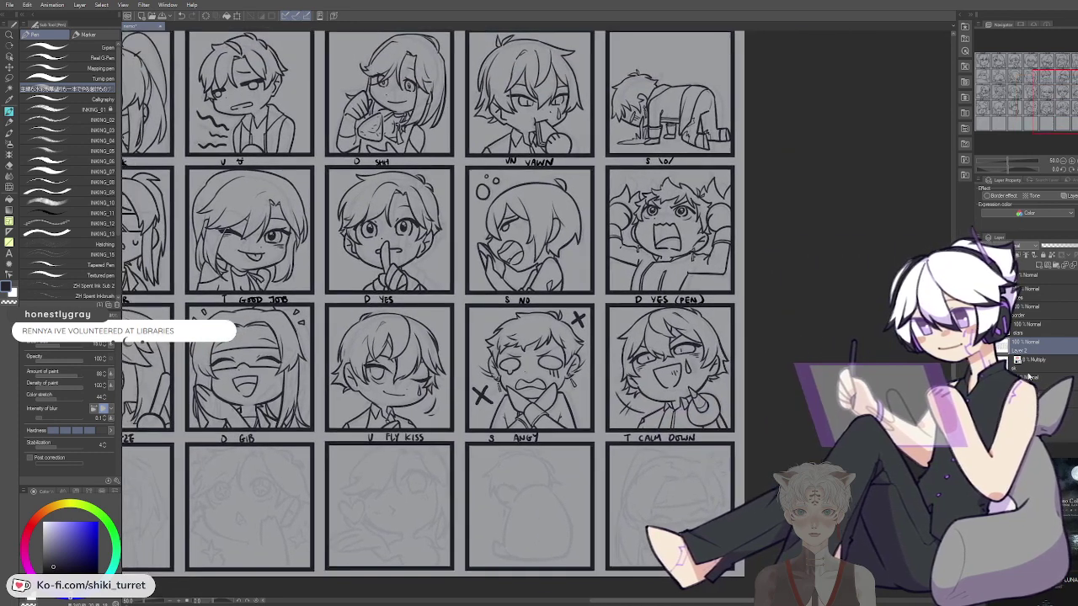
{"action": "left_click", "coordinate": [982, 359]}
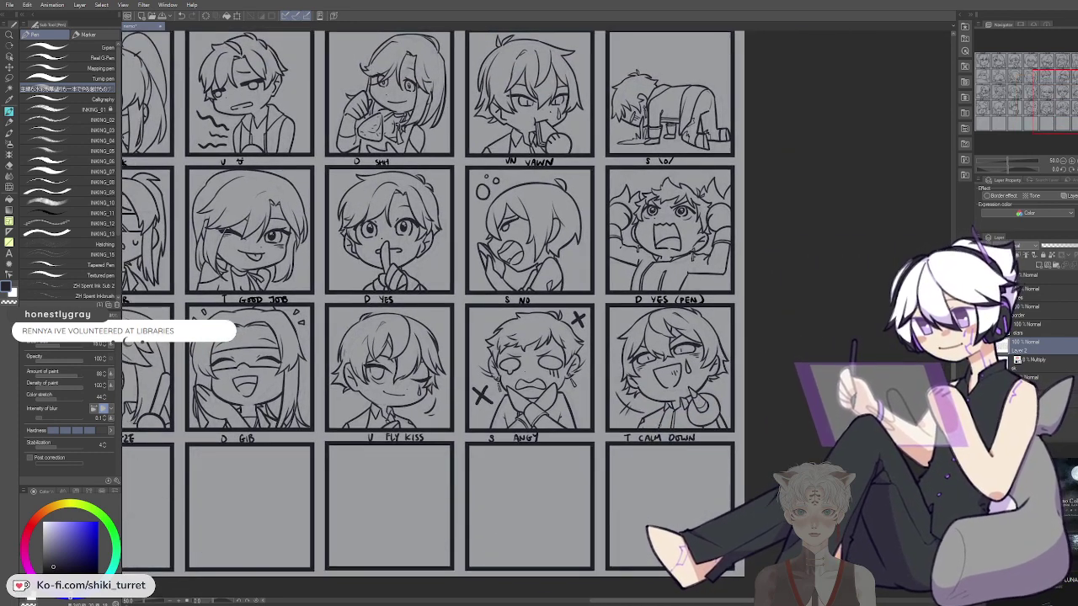
{"action": "scroll", "coordinate": [654, 411], "scroll_direction": "up", "scroll_amount": 1}
{"action": "left_click_drag", "start_coordinate": [653, 411], "coordinate": [690, 436]}
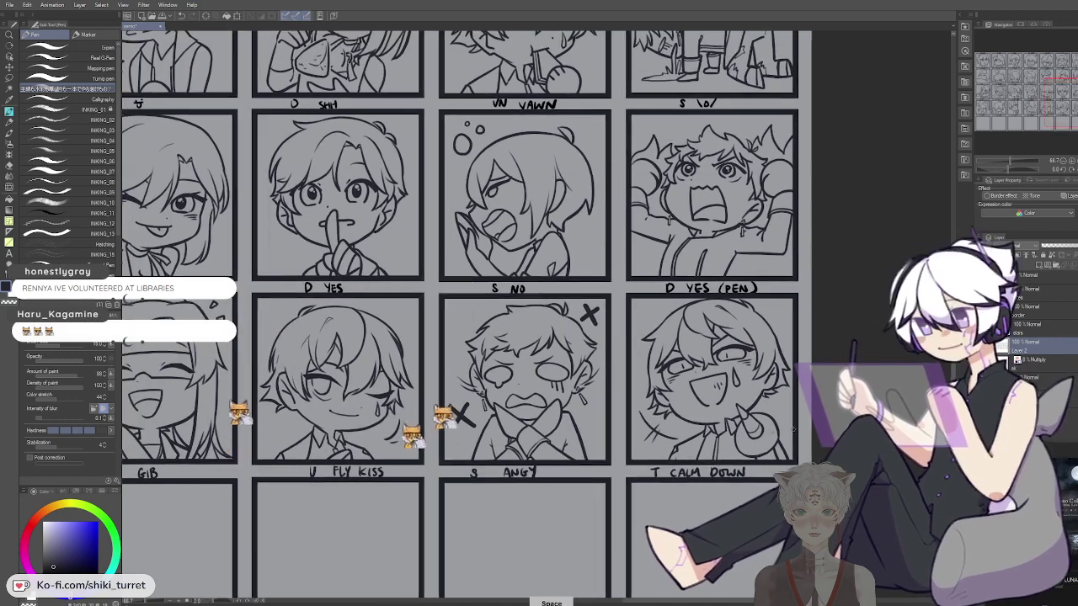
Try to move the D YES character's line art by lassoing the panel across Layer 2 and the layers above it
{"action": "key", "text": "m"}
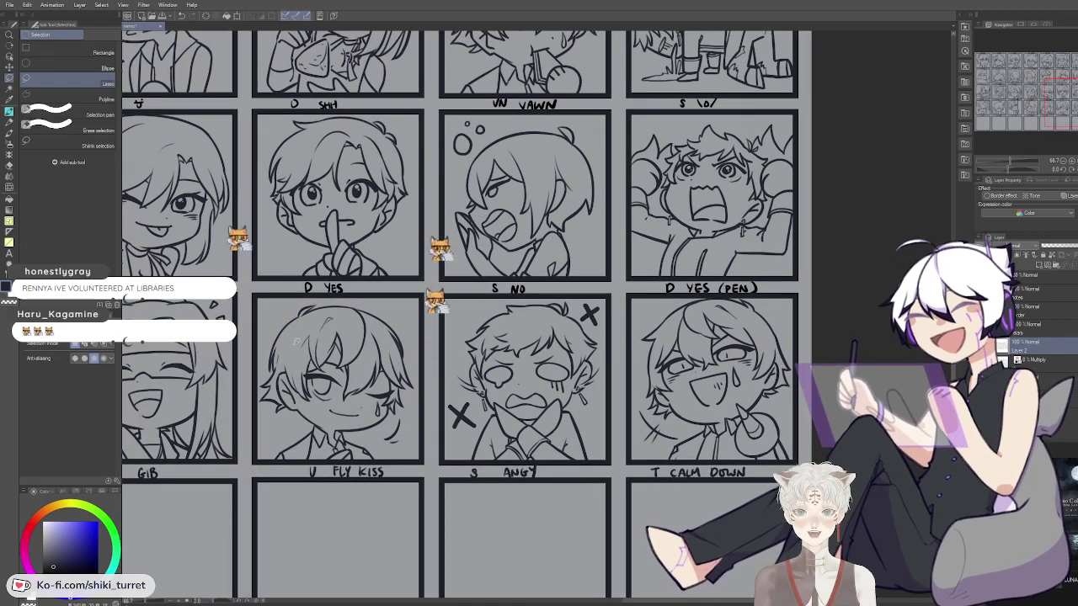
{"action": "left_click", "coordinate": [1047, 327], "text": "ctrl"}
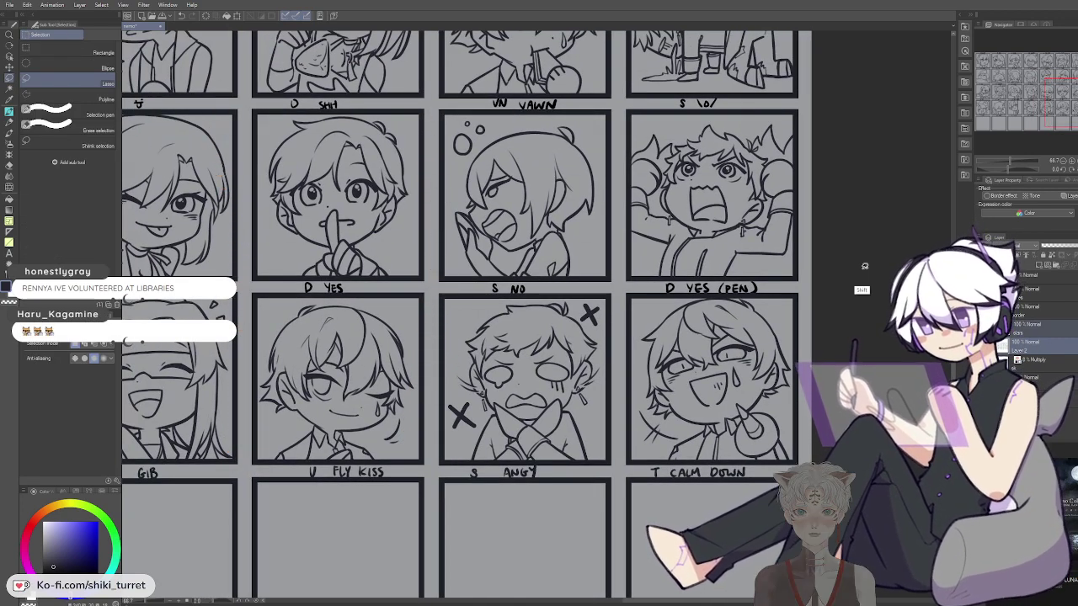
{"action": "left_click", "coordinate": [1047, 315], "text": "ctrl"}
{"action": "mouse_move", "coordinate": [253, 381]}
{"action": "left_mouse_down"}
{"action": "mouse_move", "coordinate": [255, 306]}
{"action": "mouse_move", "coordinate": [304, 287]}
{"action": "mouse_move", "coordinate": [371, 286]}
{"action": "mouse_move", "coordinate": [422, 307]}
{"action": "mouse_move", "coordinate": [431, 452]}
{"action": "left_mouse_up"}
{"action": "left_click_drag", "start_coordinate": [252, 416], "coordinate": [254, 421]}
{"action": "key", "text": "k"}
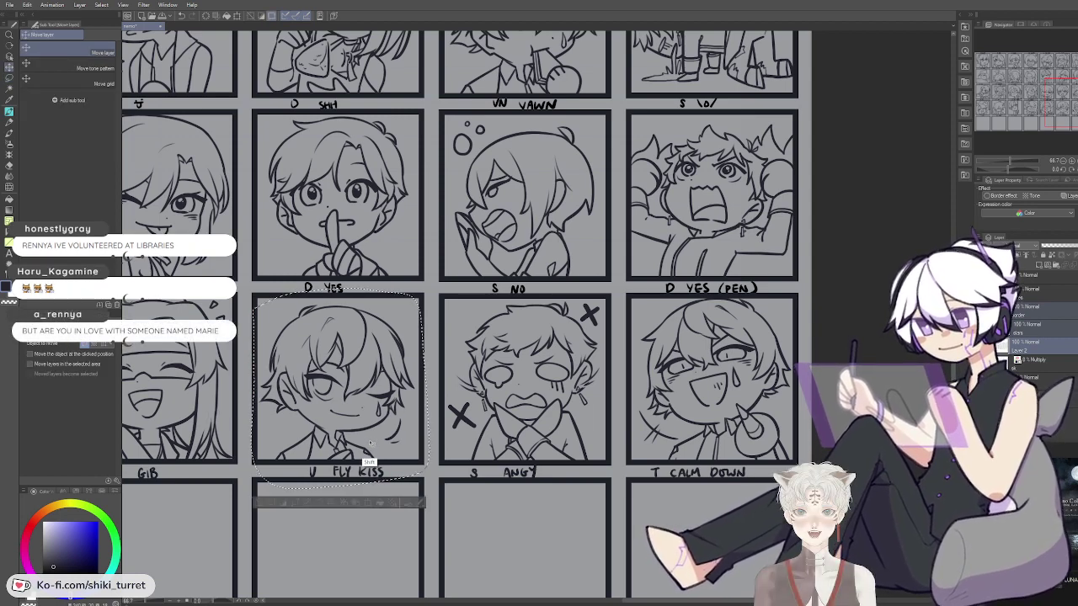
{"action": "left_click", "coordinate": [69, 81]}
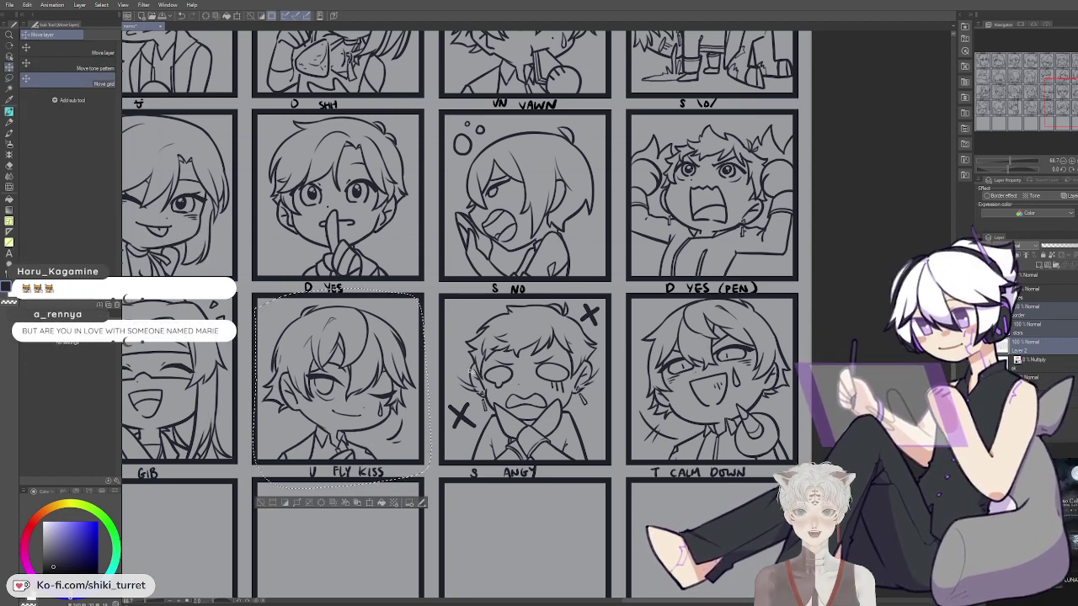
{"action": "key", "text": "k"}
{"action": "key", "text": "m"}
{"action": "key", "text": "ctrl+d"}
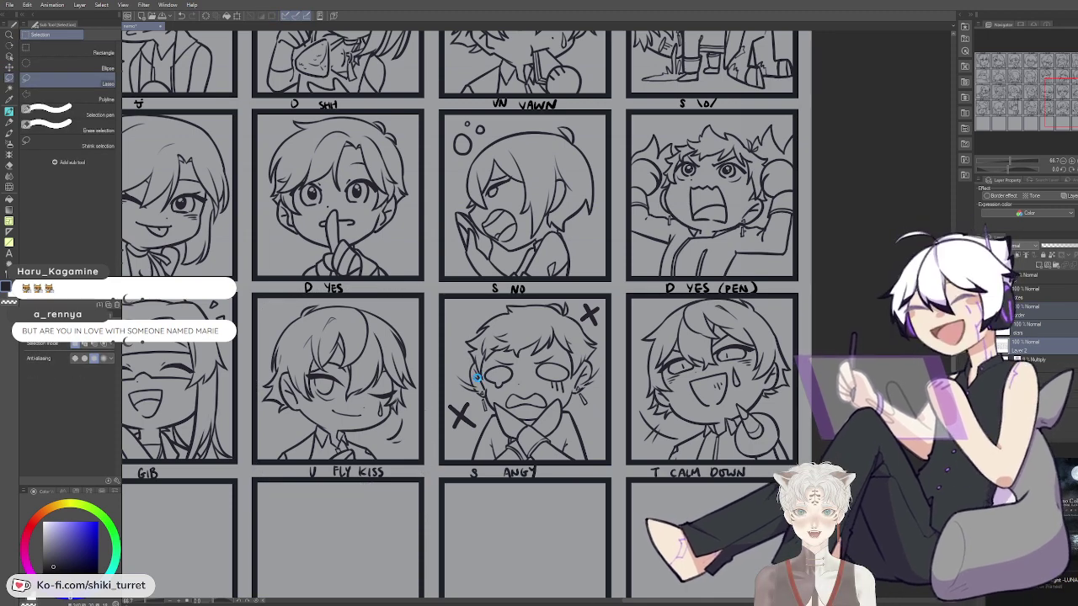
Show the rough sketch layer again and set up the pen on Layer 2 for the T CALM DOWN panel
{"action": "scroll", "coordinate": [478, 374], "scroll_direction": "down", "scroll_amount": 3}
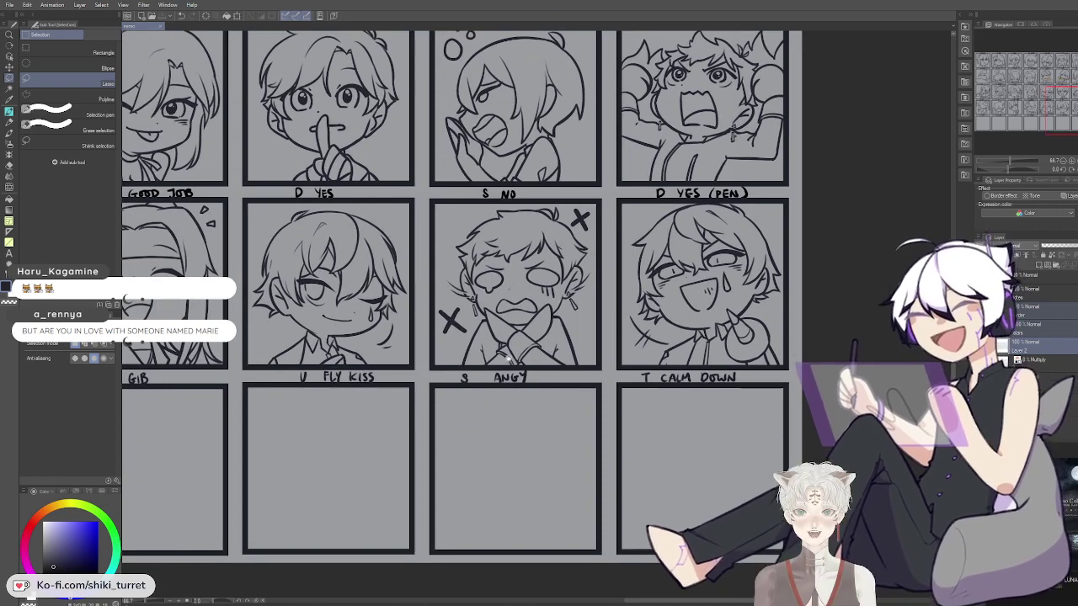
{"action": "left_click_drag", "start_coordinate": [509, 403], "coordinate": [505, 385]}
{"action": "left_click", "coordinate": [982, 362]}
{"action": "left_click", "coordinate": [1049, 359]}
{"action": "left_click", "coordinate": [1043, 345]}
{"action": "left_click_drag", "start_coordinate": [222, 474], "coordinate": [110, 464]}
{"action": "left_click_drag", "start_coordinate": [635, 373], "coordinate": [245, 342]}
{"action": "left_click", "coordinate": [418, 357], "text": "ctrl"}
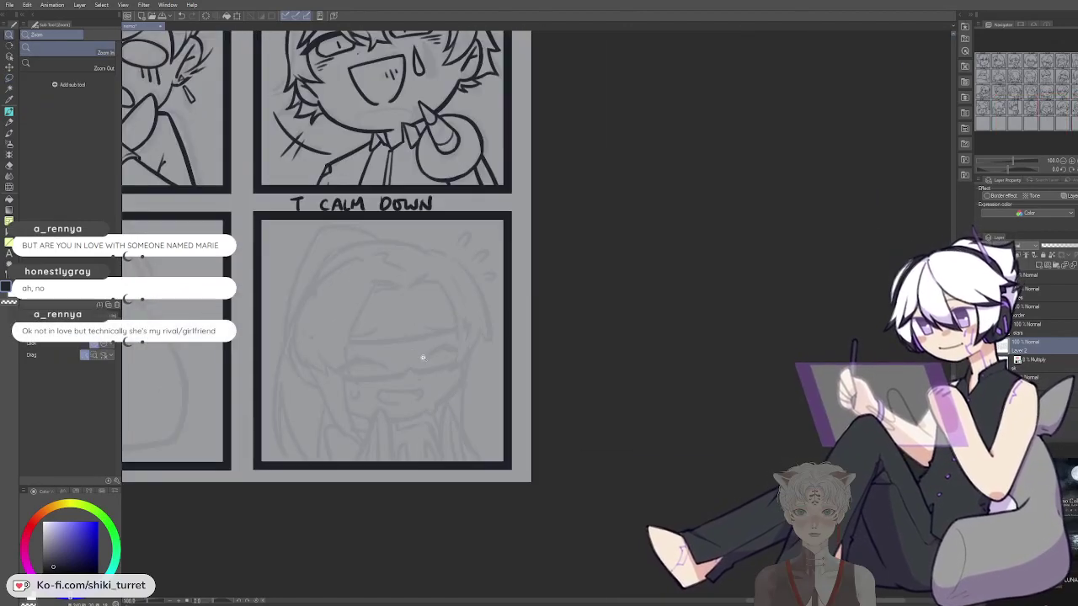
{"action": "scroll", "coordinate": [469, 320], "scroll_direction": "up", "scroll_amount": 2}
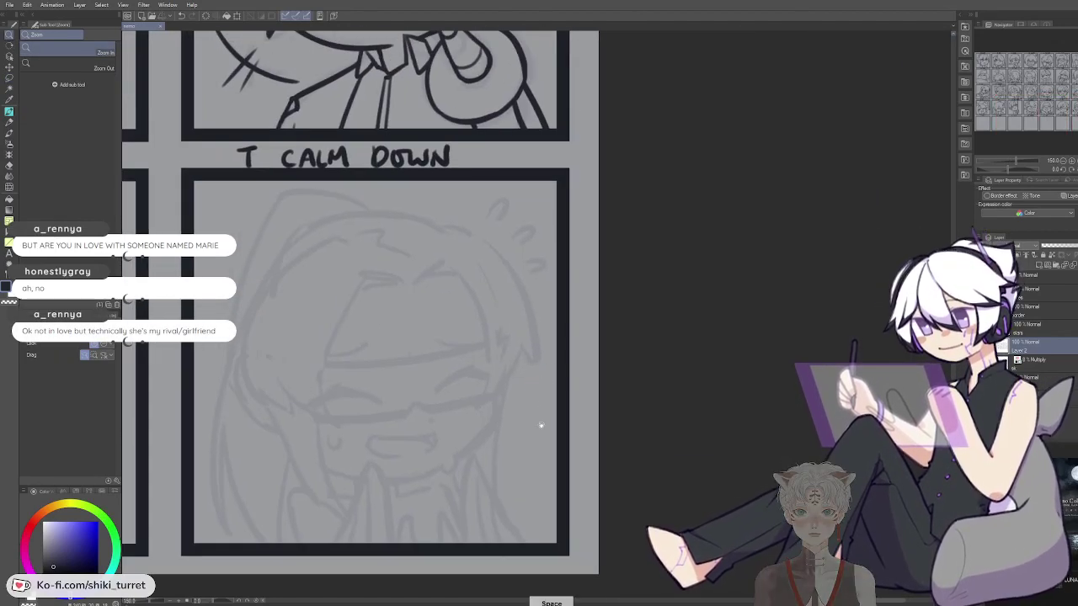
{"action": "left_click_drag", "start_coordinate": [539, 424], "coordinate": [548, 412]}
{"action": "key", "text": "p"}
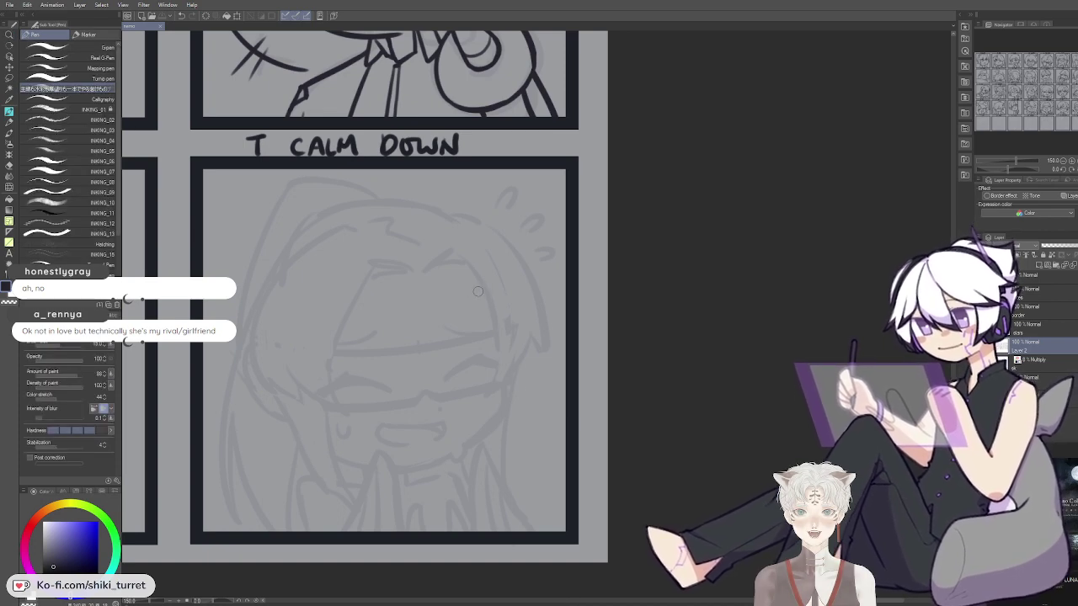
Ink the side contour of the T CALM DOWN character's face from the forehead down, redoing unsatisfactory strokes
{"action": "mouse_move", "coordinate": [478, 263]}
{"action": "left_mouse_down"}
{"action": "mouse_move", "coordinate": [507, 303]}
{"action": "mouse_move", "coordinate": [485, 274]}
{"action": "mouse_move", "coordinate": [506, 297]}
{"action": "mouse_move", "coordinate": [501, 404]}
{"action": "left_mouse_up"}
{"action": "key", "text": "ctrl+z"}
{"action": "key", "text": "ctrl+z"}
{"action": "key", "text": "ctrl+z"}
{"action": "key", "text": "ctrl+z"}
{"action": "key", "text": "ctrl+z"}
{"action": "key", "text": "ctrl+z"}
{"action": "left_click_drag", "start_coordinate": [508, 310], "coordinate": [502, 401]}
{"action": "key", "text": "ctrl+z"}
{"action": "key", "text": "ctrl+z"}
{"action": "key", "text": "ctrl+z"}
{"action": "key", "text": "ctrl+z"}
{"action": "mouse_move", "coordinate": [505, 339]}
{"action": "left_mouse_down"}
{"action": "mouse_move", "coordinate": [504, 418]}
{"action": "mouse_move", "coordinate": [502, 382]}
{"action": "mouse_move", "coordinate": [506, 418]}
{"action": "left_mouse_up"}
{"action": "key", "text": "ctrl+z"}
Mirror the canvas view and ink the T CALM DOWN character's cheek curve down toward the chin
{"action": "key", "text": "h"}
{"action": "mouse_move", "coordinate": [629, 366]}
{"action": "left_mouse_down"}
{"action": "mouse_move", "coordinate": [596, 368]}
{"action": "mouse_move", "coordinate": [337, 293]}
{"action": "left_mouse_up"}
{"action": "key", "text": "ctrl+z"}
{"action": "key", "text": "ctrl+z"}
{"action": "left_click_drag", "start_coordinate": [279, 311], "coordinate": [279, 346]}
{"action": "key", "text": "ctrl+z"}
{"action": "key", "text": "ctrl+z"}
{"action": "left_click_drag", "start_coordinate": [278, 308], "coordinate": [290, 357]}
{"action": "key", "text": "ctrl+z"}
{"action": "mouse_move", "coordinate": [279, 308]}
{"action": "left_mouse_down"}
{"action": "mouse_move", "coordinate": [285, 352]}
{"action": "mouse_move", "coordinate": [288, 340]}
{"action": "mouse_move", "coordinate": [367, 400]}
{"action": "left_mouse_up"}
{"action": "key", "text": "ctrl+z"}
{"action": "key", "text": "ctrl+z"}
{"action": "key", "text": "ctrl+z"}
{"action": "left_click_drag", "start_coordinate": [278, 305], "coordinate": [375, 398]}
{"action": "key", "text": "ctrl+z"}
Ink the T CALM DOWN character's jaw line across the chin to the far side of the face
{"action": "mouse_move", "coordinate": [278, 343]}
{"action": "left_mouse_down"}
{"action": "mouse_move", "coordinate": [373, 400]}
{"action": "mouse_move", "coordinate": [315, 380]}
{"action": "mouse_move", "coordinate": [363, 398]}
{"action": "mouse_move", "coordinate": [456, 382]}
{"action": "left_mouse_up"}
{"action": "key", "text": "ctrl+z"}
{"action": "key", "text": "ctrl+z"}
{"action": "key", "text": "ctrl+z"}
{"action": "key", "text": "ctrl+z"}
{"action": "key", "text": "ctrl+z"}
{"action": "key", "text": "ctrl+z"}
Erase the jaw line inside the small drop shape at its edge and ink two short neck lines under the chin
{"action": "key", "text": "c"}
{"action": "left_click_drag", "start_coordinate": [318, 371], "coordinate": [327, 386]}
{"action": "key", "text": "c"}
{"action": "key", "text": "ctrl+z"}
{"action": "key", "text": "ctrl+z"}
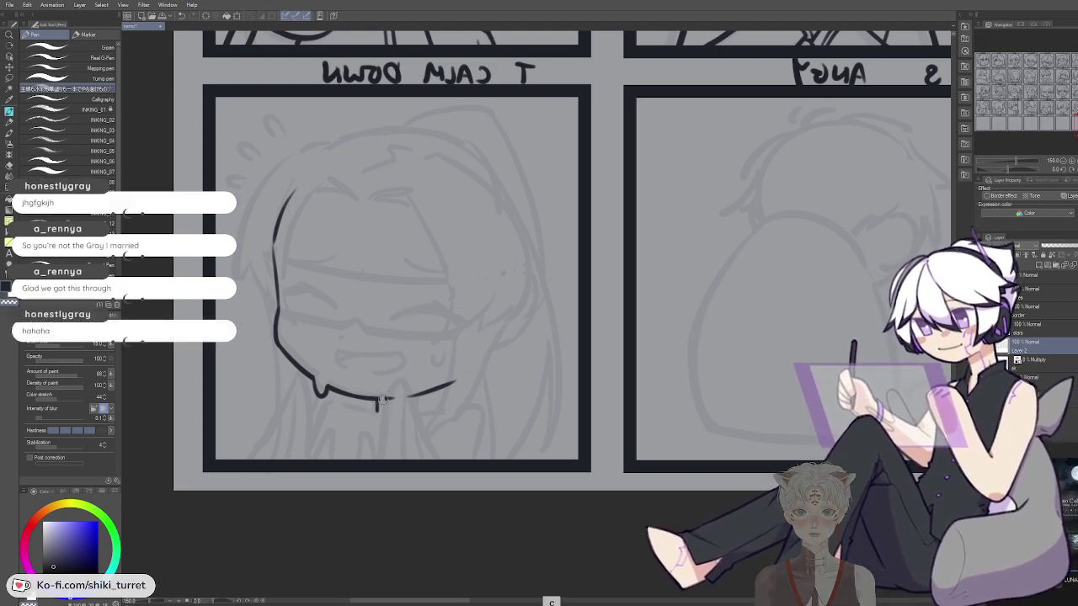
{"action": "key", "text": "ctrl+z"}
{"action": "key", "text": "c"}
{"action": "key", "text": "c"}
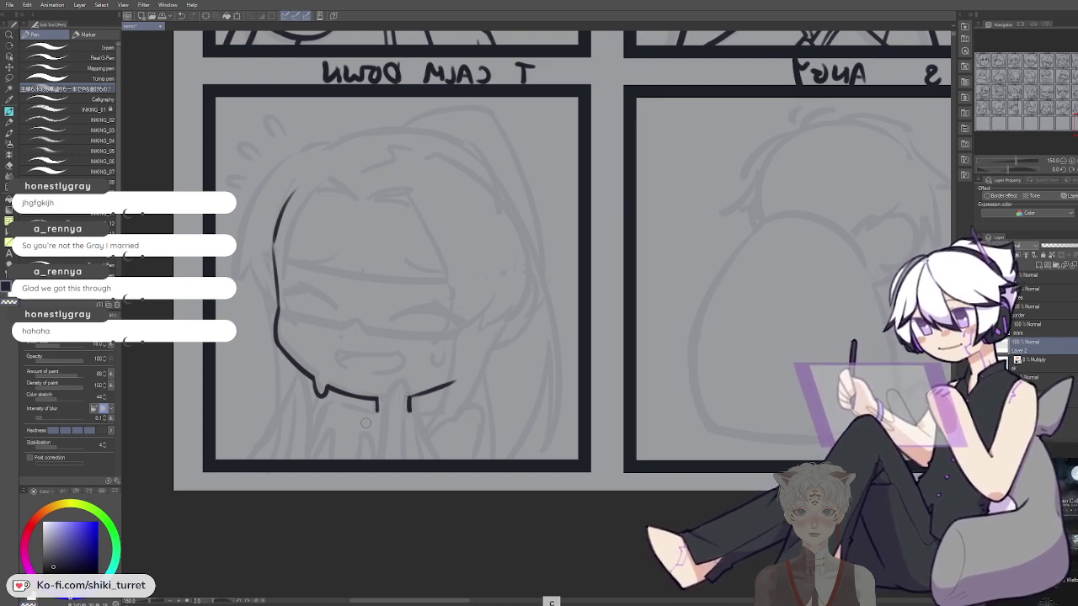
Ink the T CALM DOWN character's collar flap on the left of the neck in the mirrored view
{"action": "left_click_drag", "start_coordinate": [377, 405], "coordinate": [349, 461]}
{"action": "key", "text": "ctrl+z"}
{"action": "left_click_drag", "start_coordinate": [377, 403], "coordinate": [351, 456]}
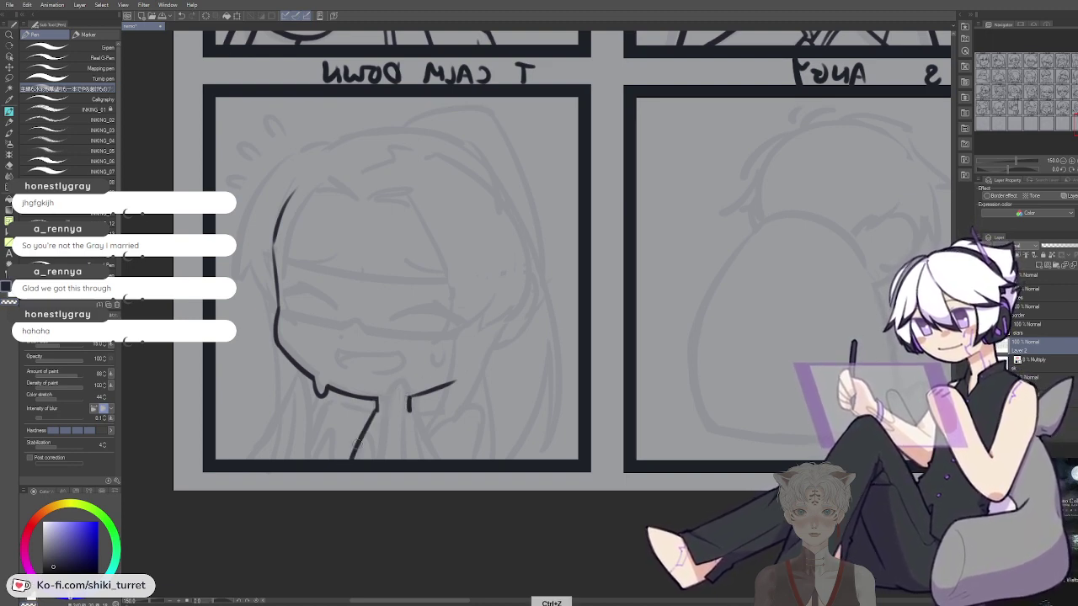
{"action": "key", "text": "ctrl+z"}
{"action": "left_click_drag", "start_coordinate": [376, 403], "coordinate": [350, 457]}
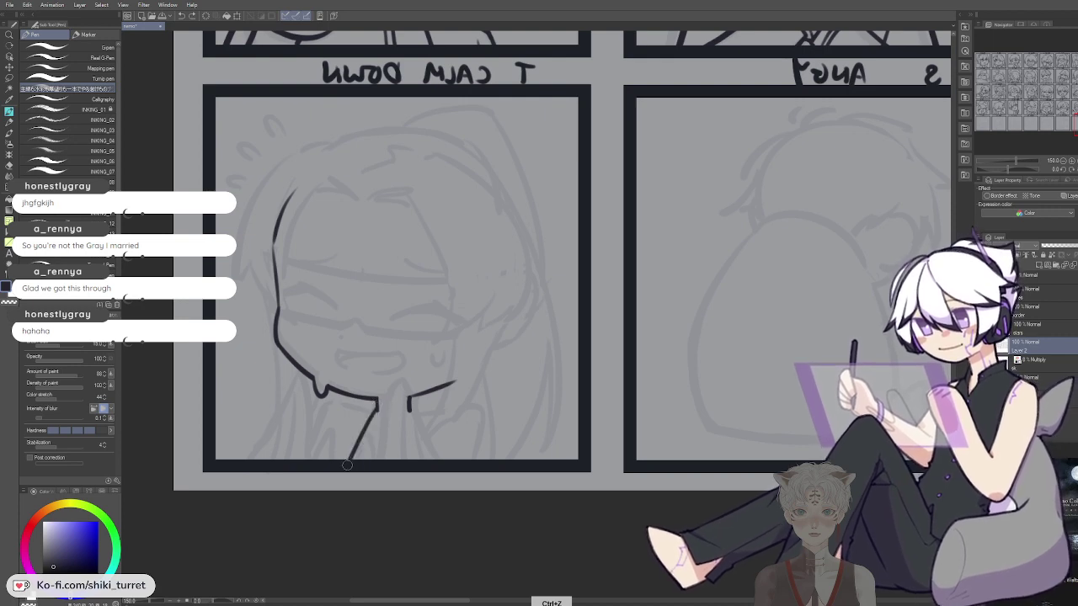
{"action": "left_click_drag", "start_coordinate": [377, 403], "coordinate": [336, 437]}
{"action": "key", "text": "ctrl+z"}
{"action": "mouse_move", "coordinate": [376, 404]}
{"action": "left_mouse_down"}
{"action": "mouse_move", "coordinate": [330, 443]}
{"action": "mouse_move", "coordinate": [334, 463]}
{"action": "left_mouse_up"}
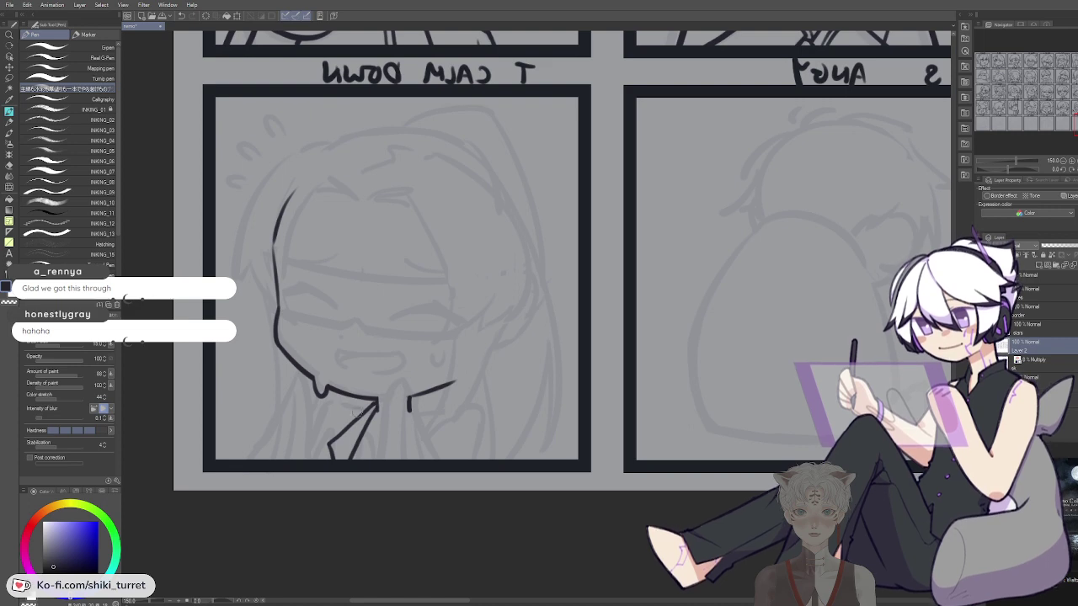
{"action": "key", "text": "ctrl+z"}
Ink the matching collar flap on the right of the T CALM DOWN character's neck in the mirrored view
{"action": "mouse_move", "coordinate": [325, 394]}
{"action": "left_mouse_down"}
{"action": "mouse_move", "coordinate": [413, 403]}
{"action": "mouse_move", "coordinate": [438, 463]}
{"action": "left_mouse_up"}
{"action": "key", "text": "ctrl+z"}
{"action": "mouse_move", "coordinate": [411, 401]}
{"action": "left_mouse_down"}
{"action": "mouse_move", "coordinate": [438, 459]}
{"action": "mouse_move", "coordinate": [413, 461]}
{"action": "left_mouse_up"}
{"action": "key", "text": "ctrl+z"}
{"action": "left_click_drag", "start_coordinate": [410, 402], "coordinate": [414, 460]}
Ink the inner collar lines and the neckline between the T CALM DOWN character's collar flaps
{"action": "left_click_drag", "start_coordinate": [367, 423], "coordinate": [411, 413]}
{"action": "key", "text": "ctrl+z"}
{"action": "key", "text": "ctrl+z"}
{"action": "left_click_drag", "start_coordinate": [355, 460], "coordinate": [376, 409]}
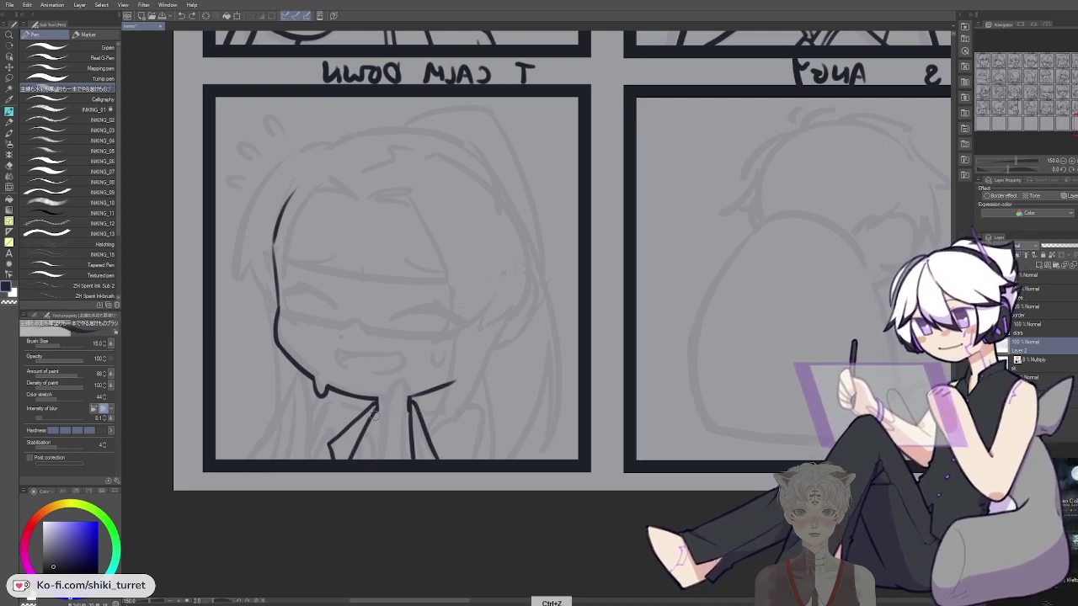
{"action": "left_click_drag", "start_coordinate": [366, 456], "coordinate": [366, 464]}
{"action": "left_click_drag", "start_coordinate": [410, 410], "coordinate": [394, 459]}
{"action": "key", "text": "ctrl+z"}
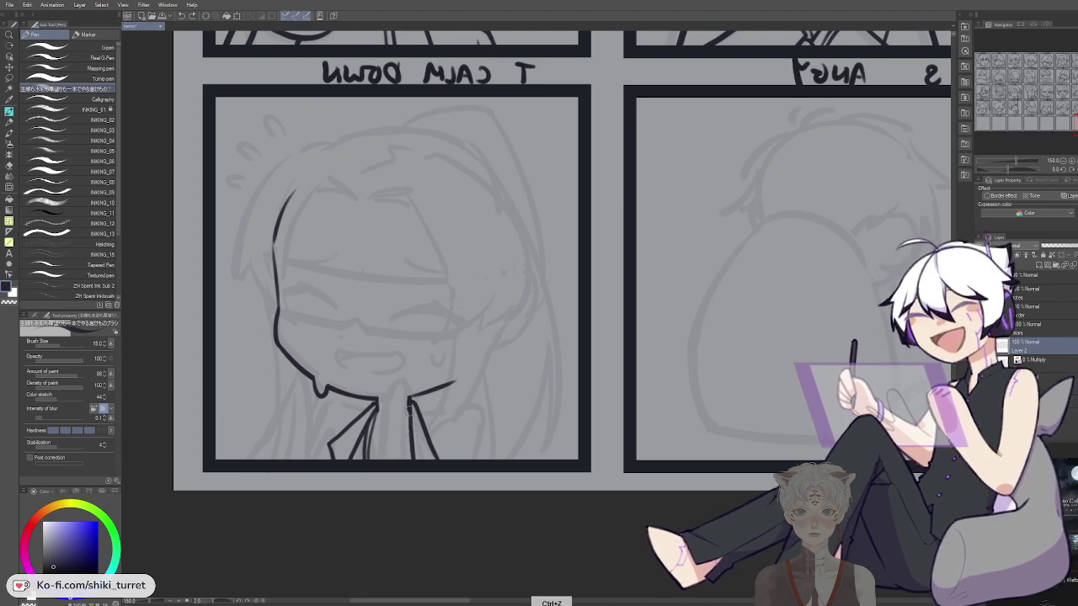
{"action": "left_click_drag", "start_coordinate": [405, 421], "coordinate": [388, 461]}
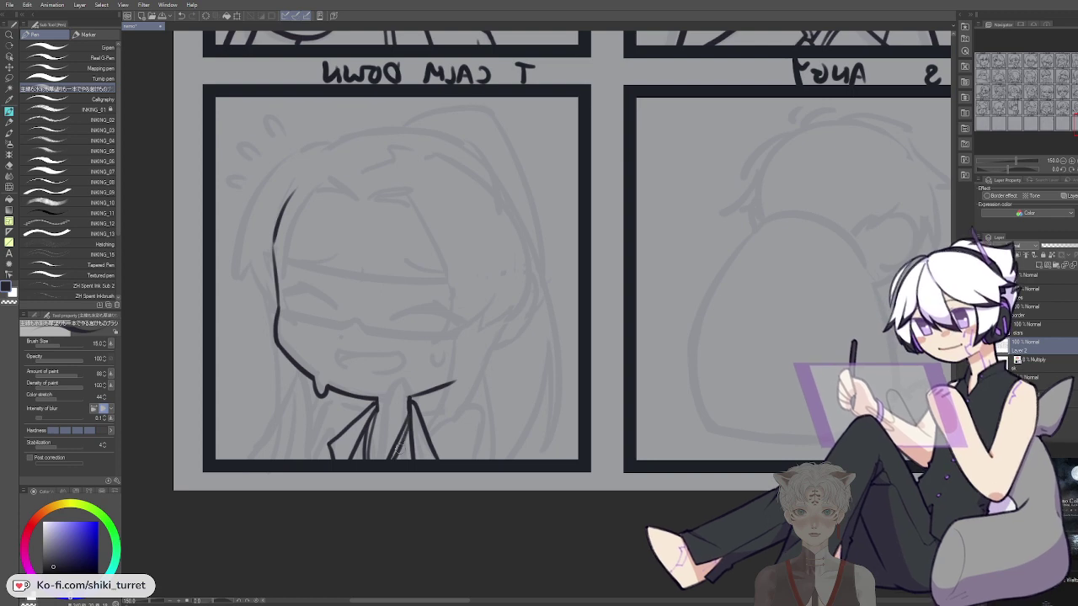
{"action": "key", "text": "ctrl+z"}
{"action": "key", "text": "ctrl+z"}
{"action": "left_click_drag", "start_coordinate": [407, 433], "coordinate": [394, 460]}
{"action": "key", "text": "ctrl+z"}
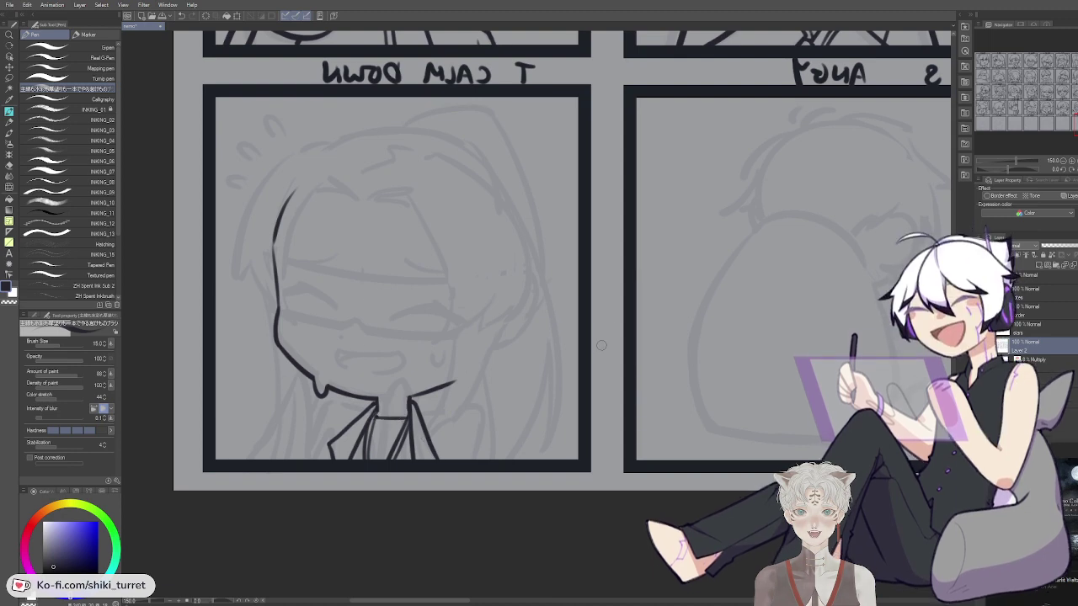
Ink the T CALM DOWN character's shoulder line from the collar flap and the outer sleeve edge down to the panel border in the mirrored view
{"action": "key", "text": "ctrl"}
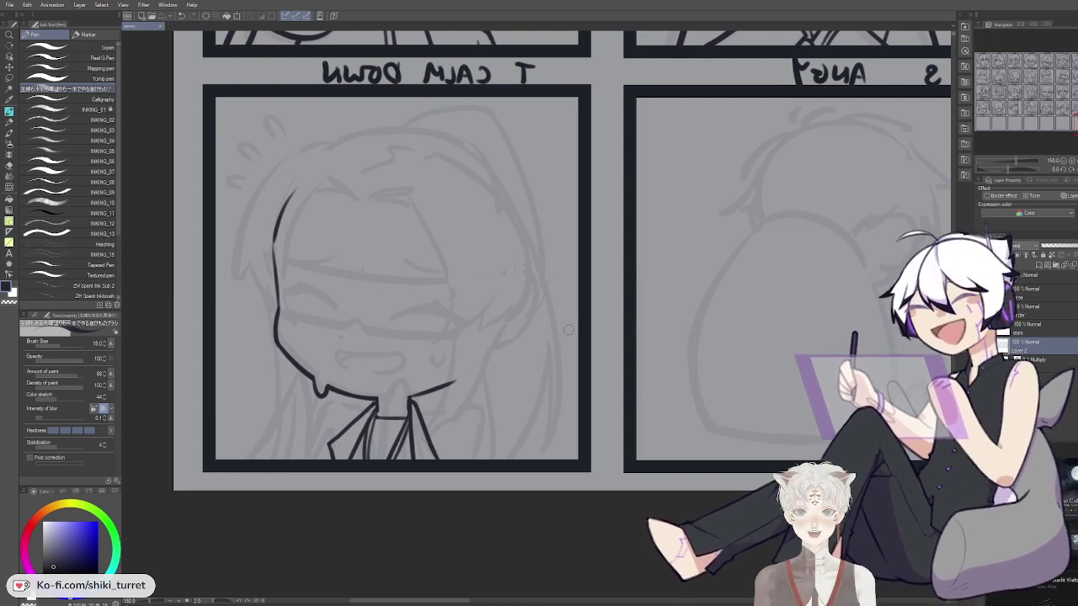
{"action": "left_click_drag", "start_coordinate": [413, 400], "coordinate": [482, 401]}
{"action": "key", "text": "ctrl+z"}
{"action": "key", "text": "ctrl+z"}
{"action": "mouse_move", "coordinate": [413, 410]}
{"action": "left_mouse_down"}
{"action": "mouse_move", "coordinate": [483, 402]}
{"action": "mouse_move", "coordinate": [424, 406]}
{"action": "mouse_move", "coordinate": [476, 402]}
{"action": "mouse_move", "coordinate": [487, 455]}
{"action": "left_mouse_up"}
{"action": "key", "text": "ctrl+z"}
{"action": "key", "text": "ctrl+z"}
{"action": "left_click_drag", "start_coordinate": [477, 401], "coordinate": [476, 465]}
Ink a short curved fold line inside the newly inked sleeve of the T CALM DOWN character
{"action": "left_click_drag", "start_coordinate": [470, 406], "coordinate": [443, 461]}
{"action": "key", "text": "ctrl+z"}
{"action": "mouse_move", "coordinate": [470, 404]}
{"action": "left_mouse_down"}
{"action": "mouse_move", "coordinate": [444, 460]}
{"action": "mouse_move", "coordinate": [464, 414]}
{"action": "mouse_move", "coordinate": [446, 434]}
{"action": "mouse_move", "coordinate": [444, 461]}
{"action": "left_mouse_up"}
{"action": "key", "text": "ctrl+z"}
{"action": "key", "text": "ctrl+z"}
{"action": "key", "text": "ctrl+z"}
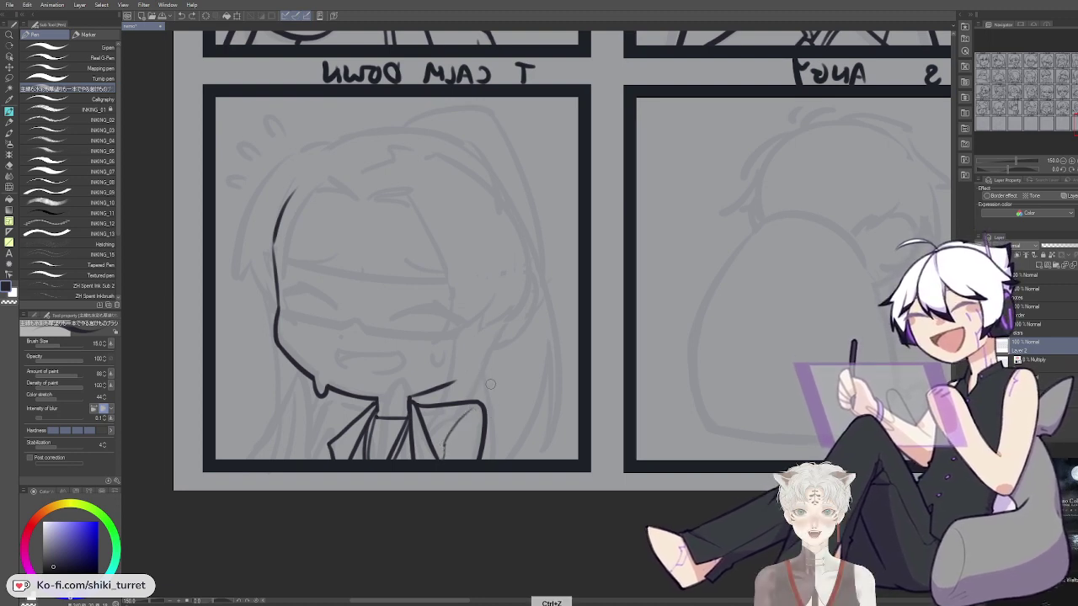
{"action": "left_click_drag", "start_coordinate": [473, 407], "coordinate": [445, 437]}
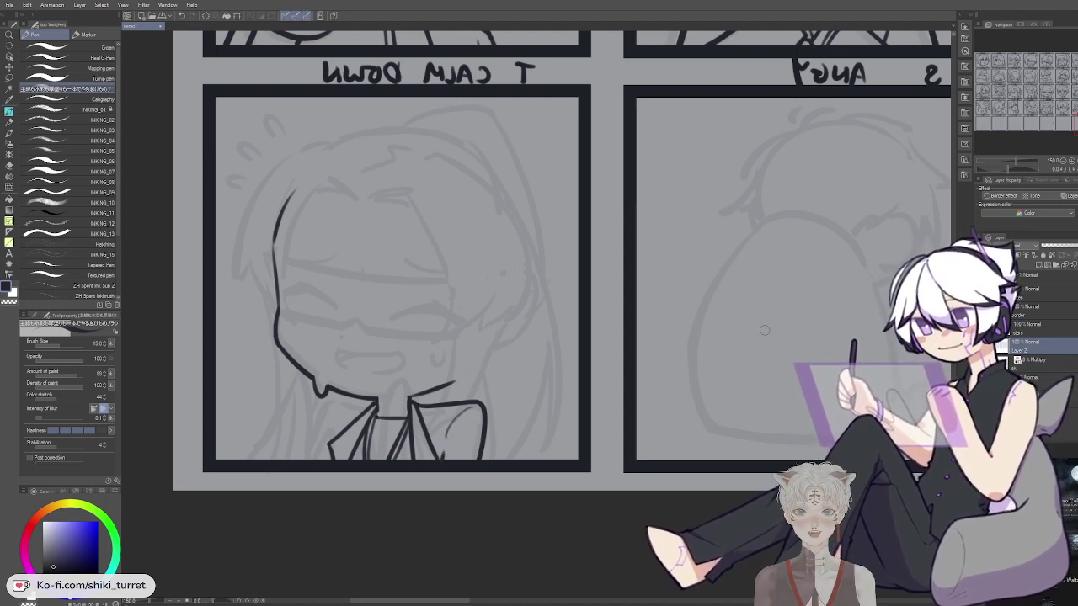
Return to the unmirrored view and ink the opposite shoulder line from the right collar flap down to the panel border
{"action": "key", "text": "h"}
{"action": "key", "text": "space"}
{"action": "left_click_drag", "start_coordinate": [764, 331], "coordinate": [407, 378]}
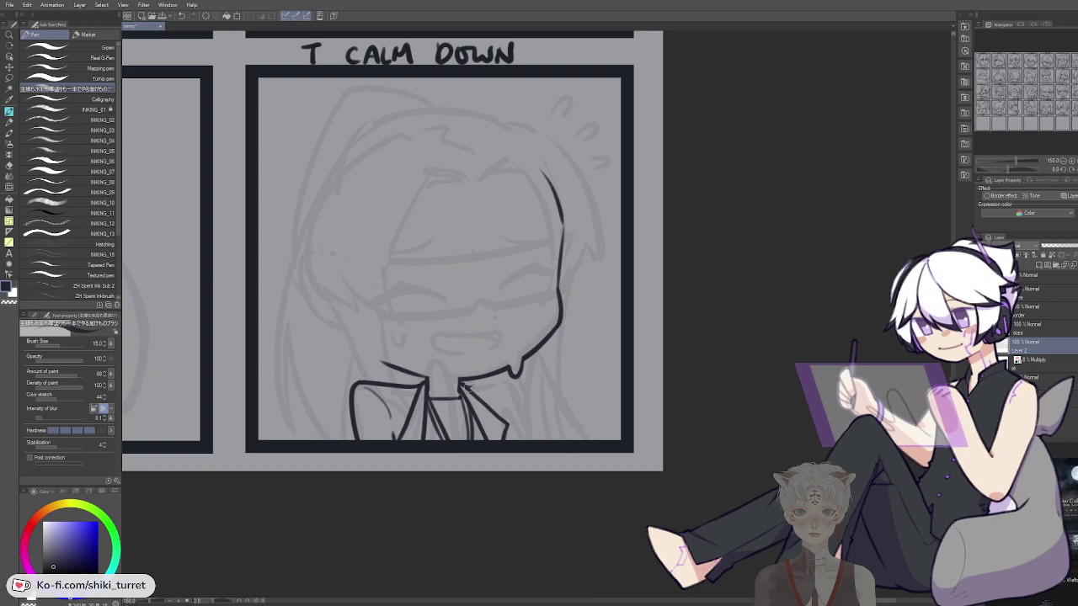
{"action": "mouse_move", "coordinate": [462, 388]}
{"action": "left_mouse_down"}
{"action": "mouse_move", "coordinate": [521, 382]}
{"action": "mouse_move", "coordinate": [463, 387]}
{"action": "mouse_move", "coordinate": [517, 384]}
{"action": "mouse_move", "coordinate": [552, 440]}
{"action": "left_mouse_up"}
{"action": "key", "text": "ctrl+z"}
{"action": "key", "text": "ctrl+z"}
{"action": "key", "text": "ctrl+z"}
{"action": "left_click_drag", "start_coordinate": [513, 384], "coordinate": [546, 437]}
{"action": "key", "text": "ctrl+z"}
{"action": "key", "text": "ctrl+z"}
{"action": "key", "text": "ctrl+z"}
{"action": "left_click_drag", "start_coordinate": [511, 384], "coordinate": [548, 438]}
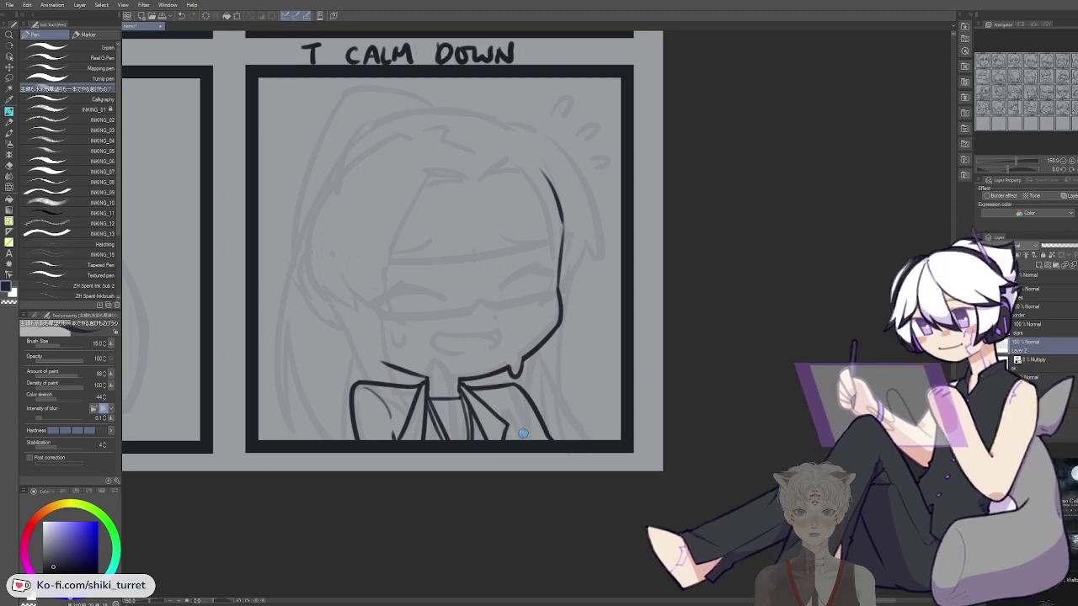
Ink the arched lash line of the T CALM DOWN character's closed left eye over the sketch
{"action": "key", "text": "c"}
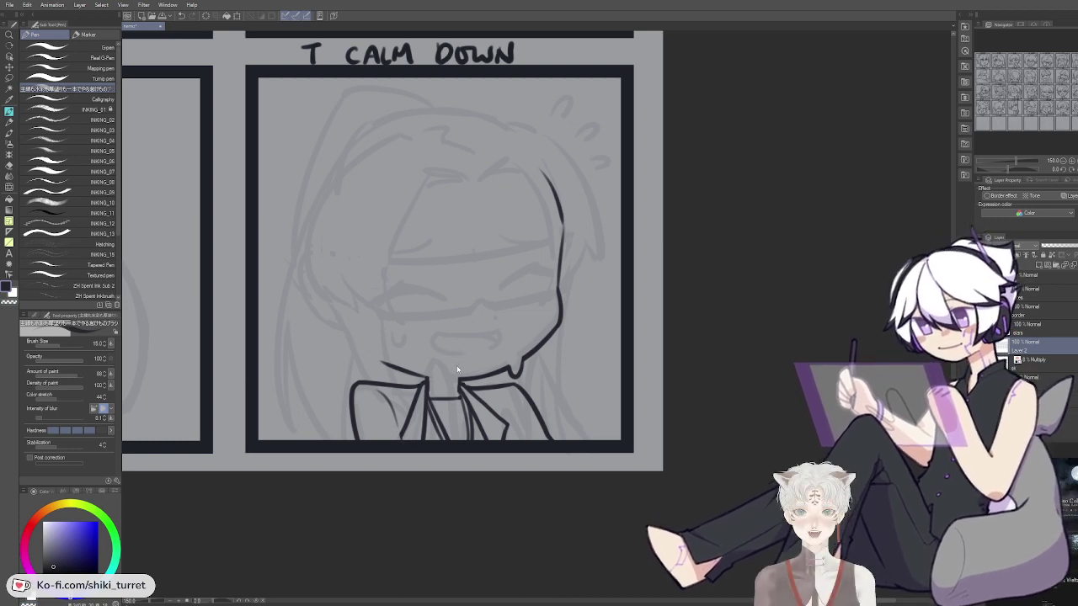
{"action": "left_click_drag", "start_coordinate": [613, 246], "coordinate": [615, 279]}
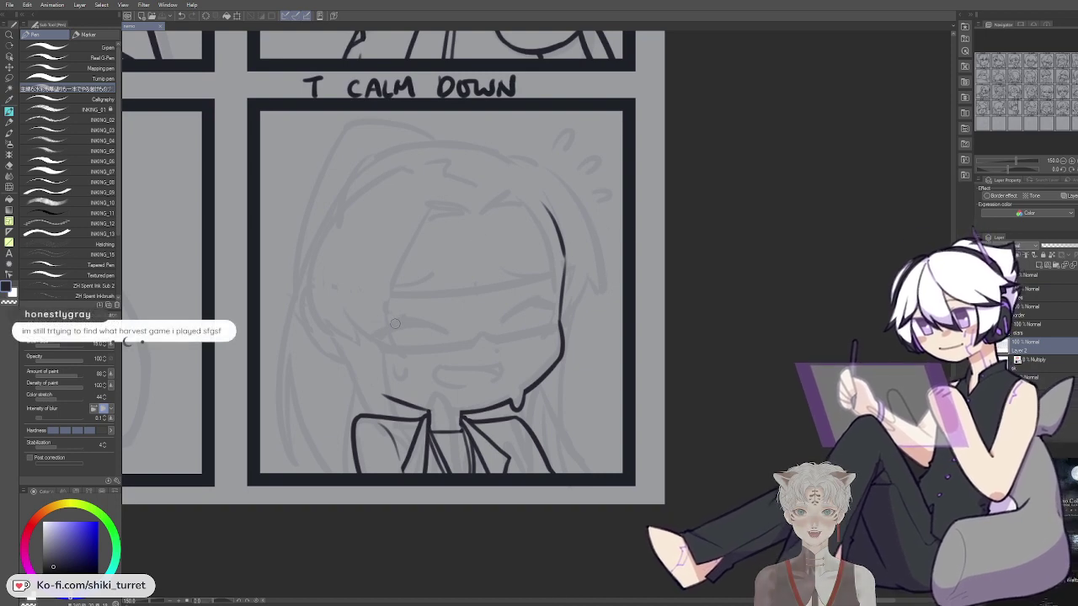
{"action": "key", "text": "ctrl+z"}
{"action": "left_click_drag", "start_coordinate": [381, 340], "coordinate": [455, 329]}
{"action": "key", "text": "ctrl+z"}
{"action": "left_click_drag", "start_coordinate": [378, 341], "coordinate": [448, 328]}
{"action": "key", "text": "space"}
{"action": "mouse_move", "coordinate": [501, 293]}
{"action": "left_mouse_down"}
{"action": "mouse_move", "coordinate": [581, 326]}
{"action": "mouse_move", "coordinate": [529, 296]}
{"action": "left_mouse_up"}
{"action": "key", "text": "ctrl+z"}
{"action": "left_click_drag", "start_coordinate": [431, 326], "coordinate": [480, 334]}
{"action": "key", "text": "ctrl+z"}
{"action": "key", "text": "ctrl+z"}
{"action": "key", "text": "ctrl+z"}
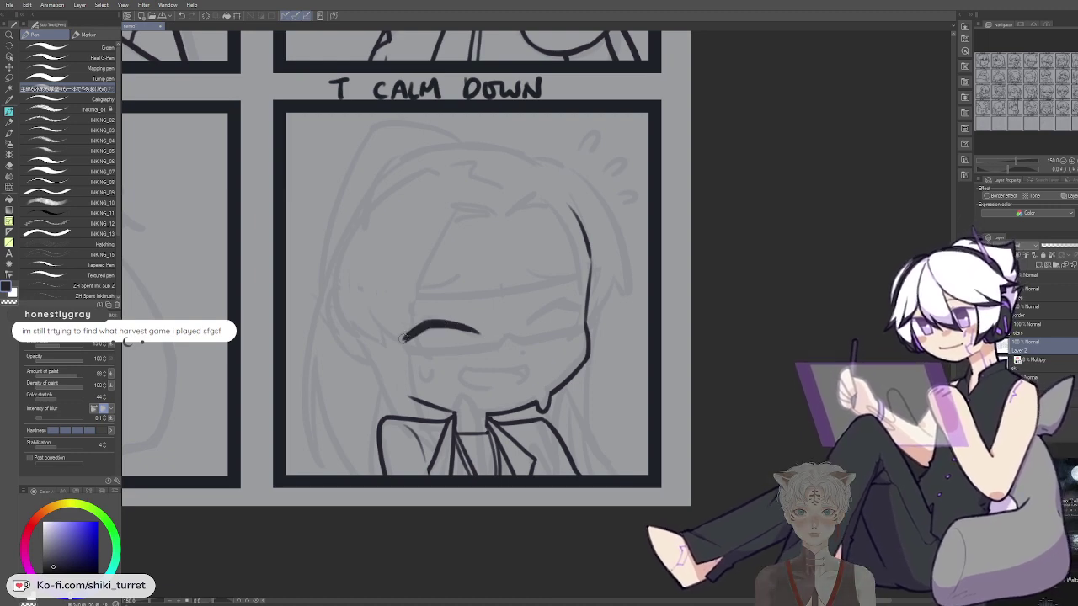
Extend the left eye's lash line at its outer corner and trim its edges with the transparent colour
{"action": "key", "text": "ctrl+z"}
{"action": "left_click_drag", "start_coordinate": [411, 332], "coordinate": [400, 339]}
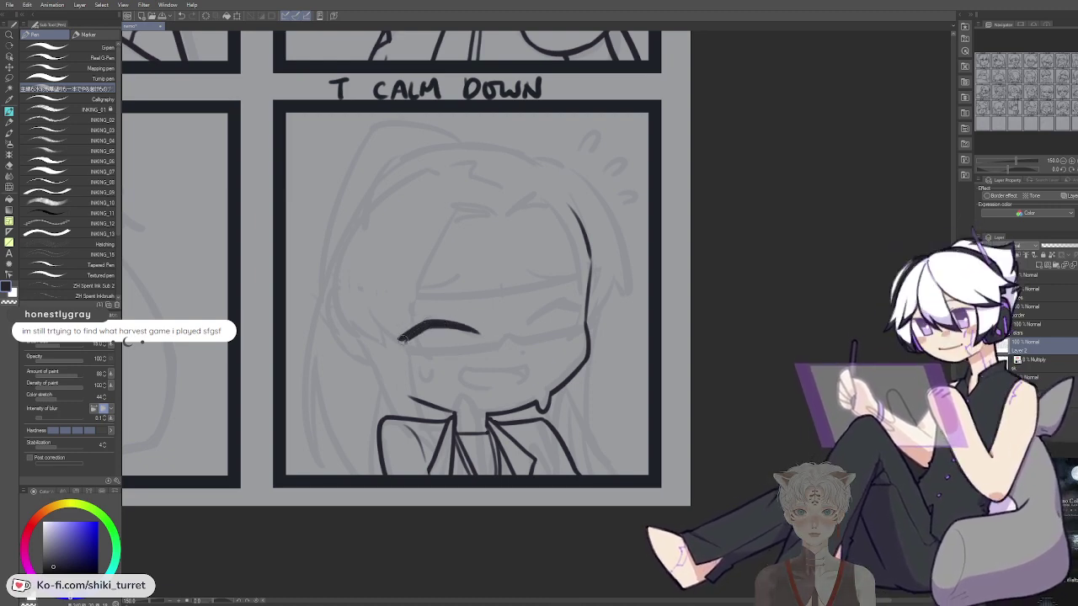
{"action": "key", "text": "c"}
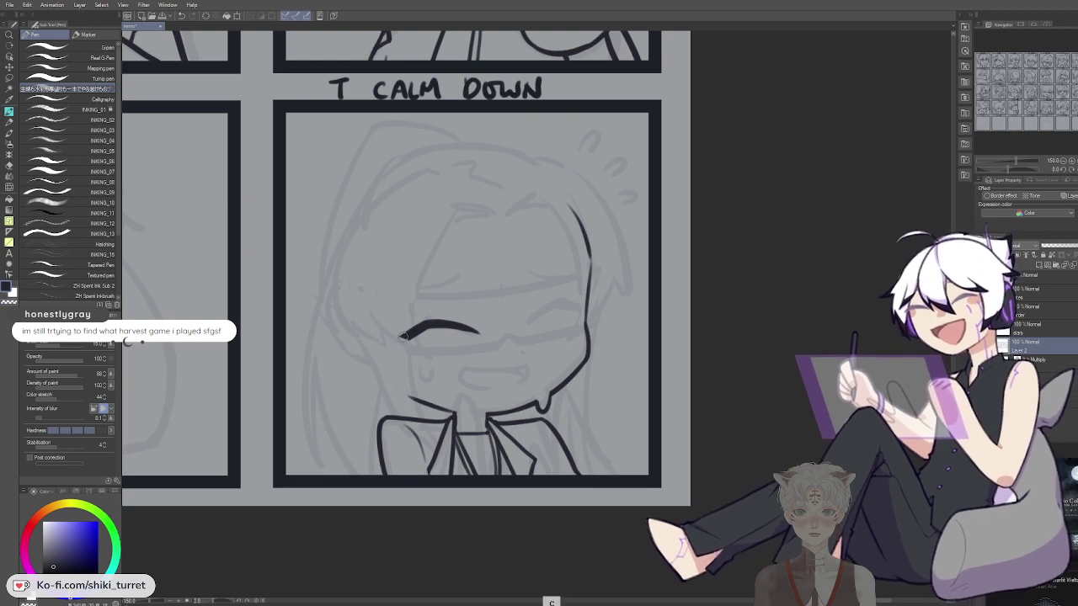
{"action": "key", "text": "ctrl+z"}
{"action": "key", "text": "space"}
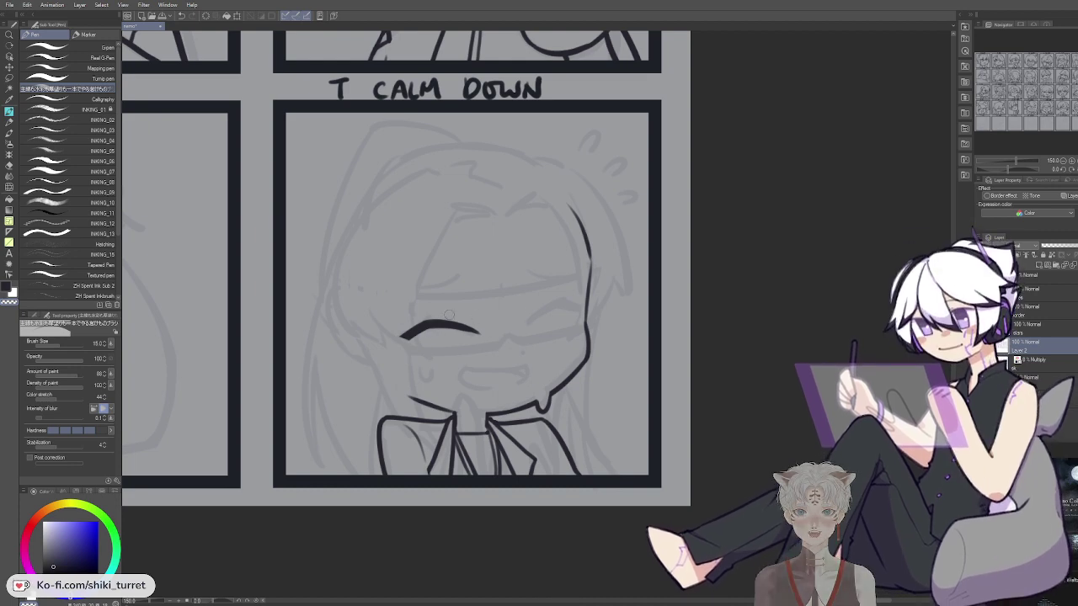
{"action": "key", "text": "ctrl+z"}
{"action": "left_click_drag", "start_coordinate": [458, 324], "coordinate": [479, 333]}
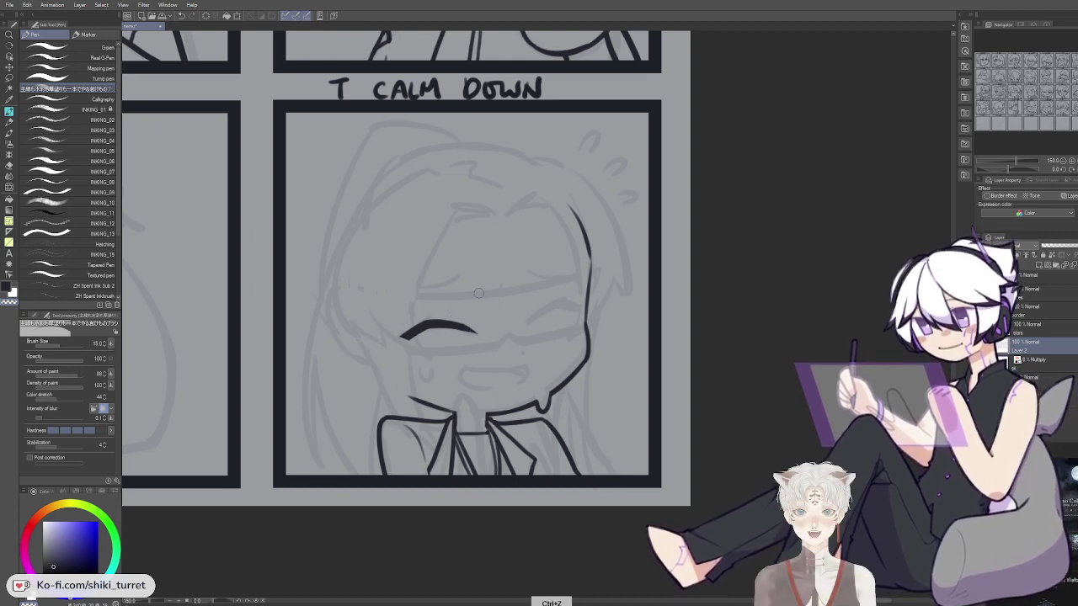
Compare with the closed eyes in the finished panels and thicken the peak of the T CALM DOWN left lash line
{"action": "scroll", "coordinate": [518, 242], "scroll_direction": "down", "scroll_amount": 2}
{"action": "key", "text": "space"}
{"action": "left_click_drag", "start_coordinate": [410, 123], "coordinate": [705, 376]}
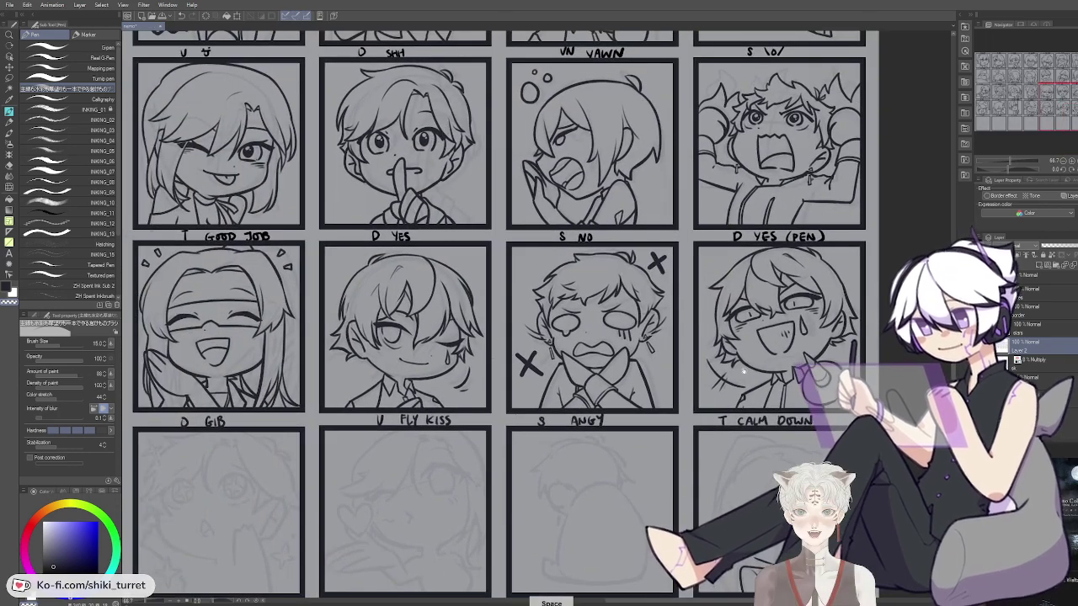
{"action": "left_click_drag", "start_coordinate": [825, 459], "coordinate": [540, 258]}
{"action": "scroll", "coordinate": [549, 253], "scroll_direction": "up", "scroll_amount": 5}
{"action": "mouse_move", "coordinate": [517, 417]}
{"action": "left_mouse_down"}
{"action": "mouse_move", "coordinate": [551, 298]}
{"action": "mouse_move", "coordinate": [509, 312]}
{"action": "left_mouse_up"}
{"action": "scroll", "coordinate": [556, 332], "scroll_direction": "down", "scroll_amount": 1}
{"action": "key", "text": "c"}
{"action": "mouse_move", "coordinate": [435, 327]}
{"action": "left_mouse_down"}
{"action": "mouse_move", "coordinate": [406, 342]}
{"action": "mouse_move", "coordinate": [435, 328]}
{"action": "left_mouse_up"}
{"action": "key", "text": "ctrl+z"}
{"action": "left_click_drag", "start_coordinate": [499, 303], "coordinate": [333, 348]}
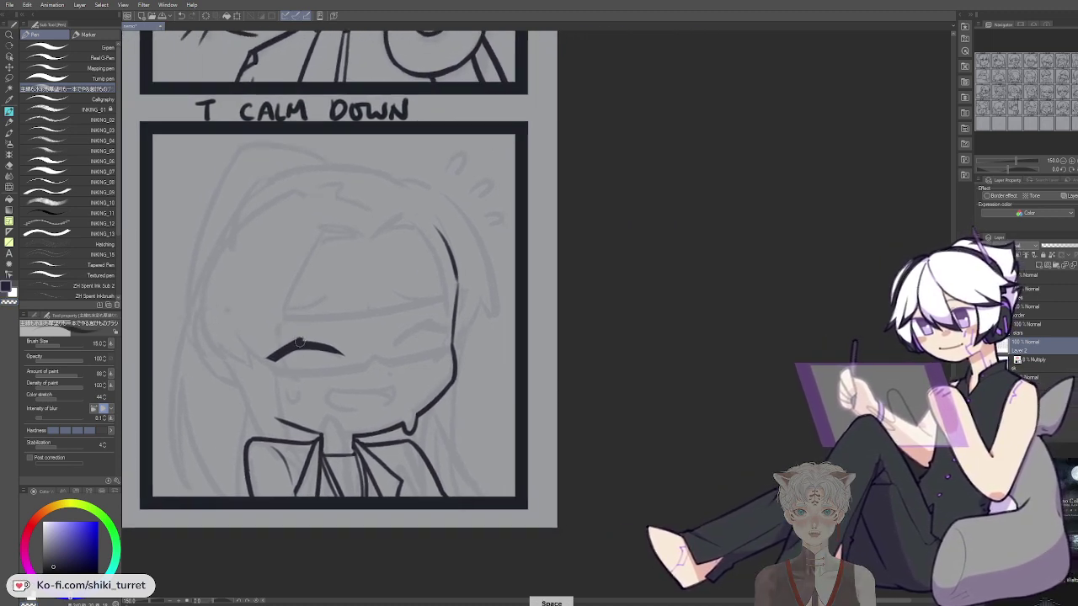
{"action": "key", "text": "ctrl+z"}
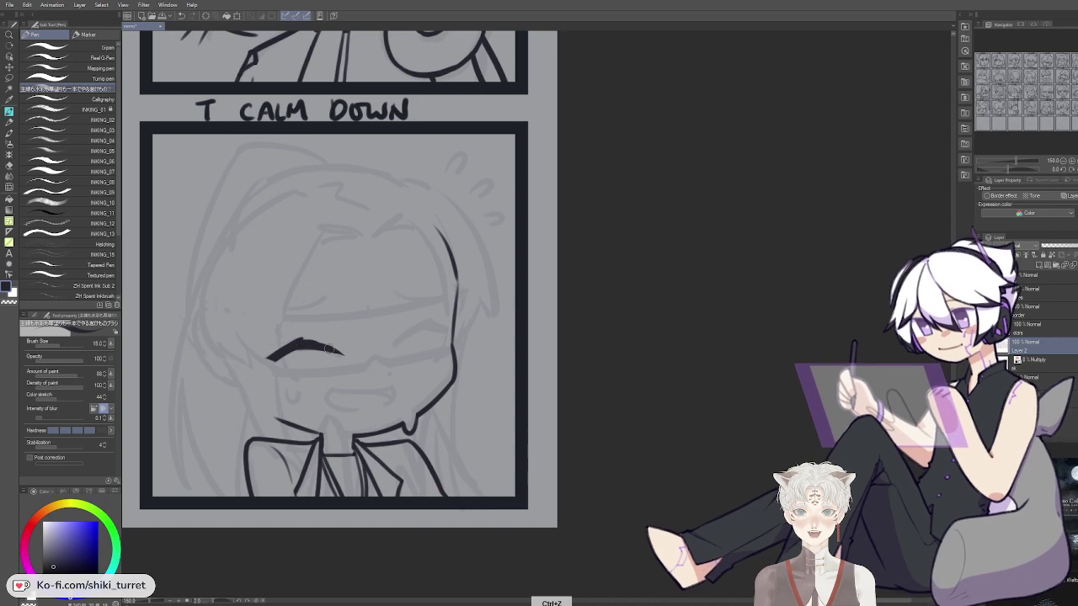
Refine the left lash line into a sharper arch, trimming the excess ink with the transparent colour
{"action": "left_click_drag", "start_coordinate": [299, 341], "coordinate": [332, 344]}
{"action": "key", "text": "ctrl+z"}
{"action": "key", "text": "c"}
{"action": "key", "text": "ctrl+z"}
{"action": "key", "text": "ctrl+z"}
{"action": "key", "text": "c"}
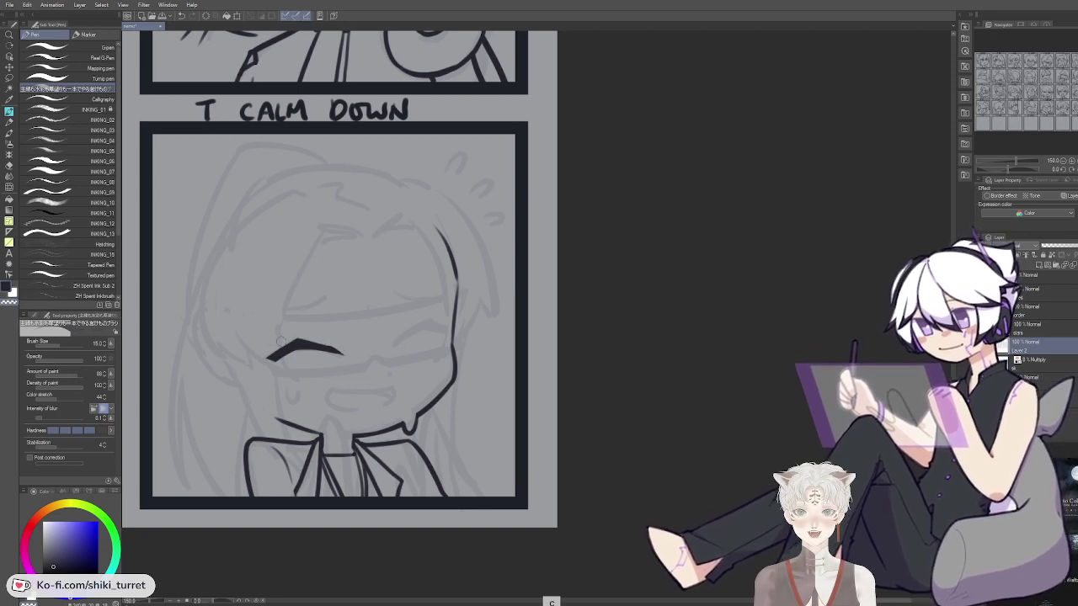
{"action": "key", "text": "ctrl+z"}
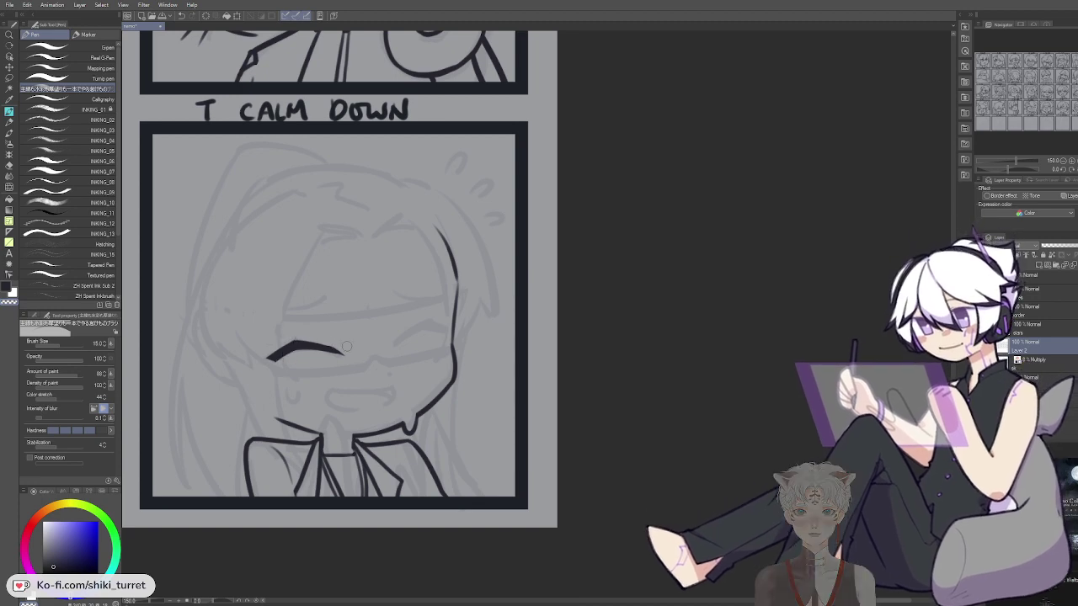
{"action": "key", "text": "ctrl+z"}
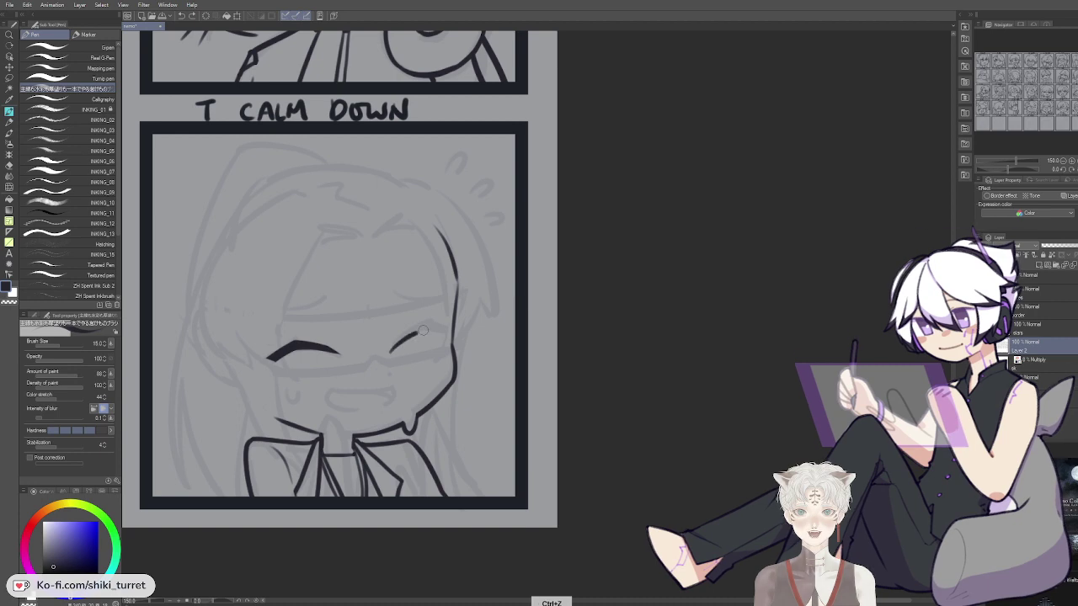
Ink the arched lash line of the closed right eye and clear the ink around its outer corner
{"action": "mouse_move", "coordinate": [393, 349]}
{"action": "left_mouse_down"}
{"action": "mouse_move", "coordinate": [433, 327]}
{"action": "mouse_move", "coordinate": [457, 334]}
{"action": "left_mouse_up"}
{"action": "key", "text": "ctrl+z"}
{"action": "key", "text": "c"}
{"action": "key", "text": "ctrl+z"}
{"action": "key", "text": "ctrl+z"}
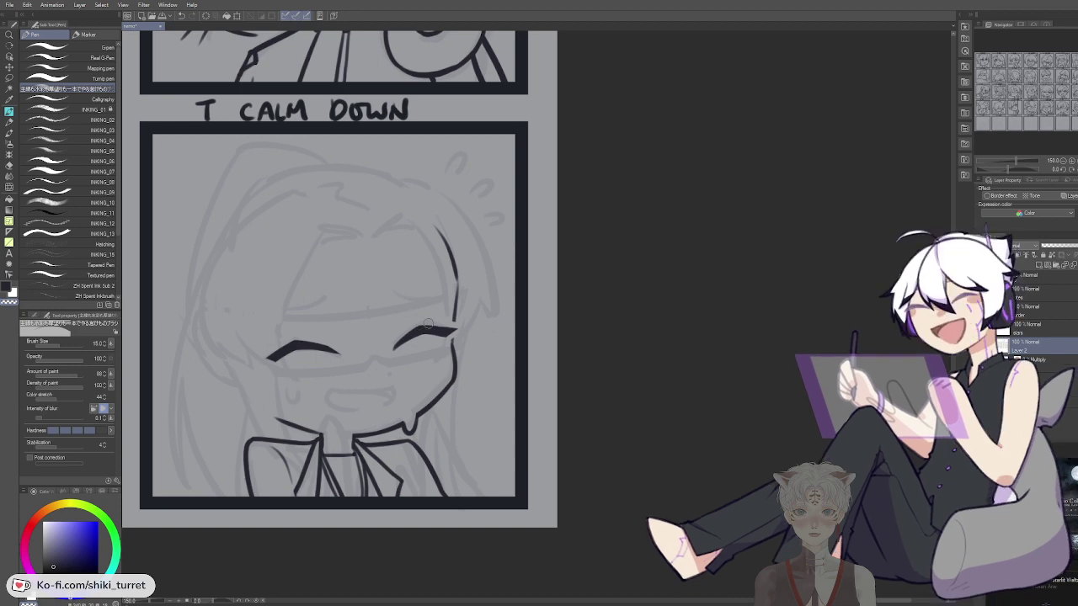
{"action": "key", "text": "ctrl+z"}
{"action": "key", "text": "c"}
{"action": "key", "text": "ctrl+z"}
Lasso the right lash line and shift it slightly outward, then deselect it and mend the broken face outline beside it
{"action": "mouse_move", "coordinate": [457, 314]}
{"action": "left_mouse_down"}
{"action": "mouse_move", "coordinate": [413, 314]}
{"action": "mouse_move", "coordinate": [468, 328]}
{"action": "mouse_move", "coordinate": [389, 362]}
{"action": "left_mouse_up"}
{"action": "key", "text": "m"}
{"action": "key", "text": "k"}
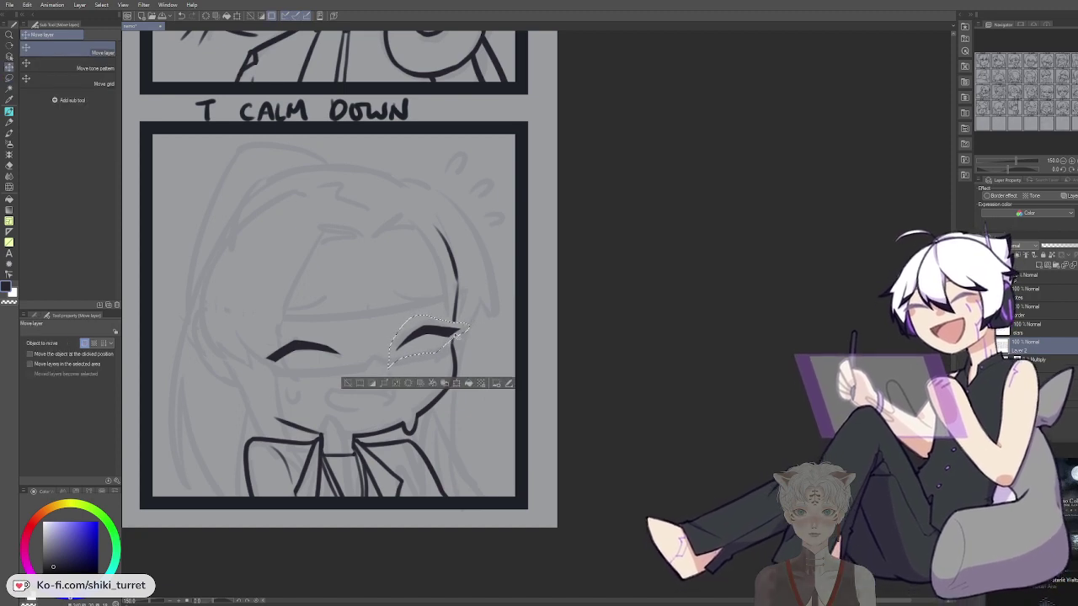
{"action": "key", "text": "p"}
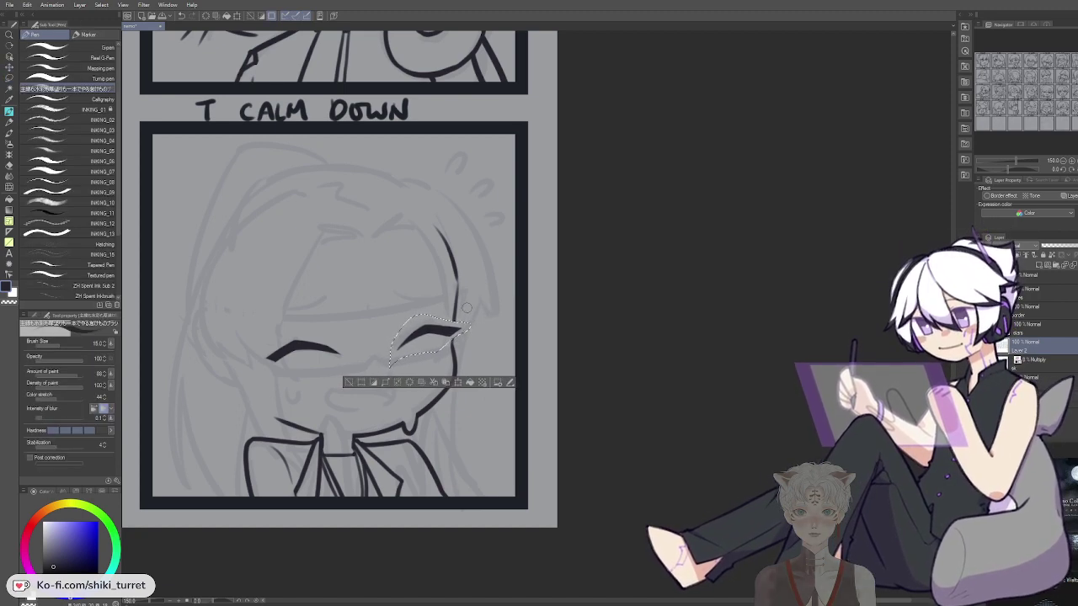
{"action": "key", "text": "m"}
{"action": "left_click", "coordinate": [490, 291]}
{"action": "key", "text": "p"}
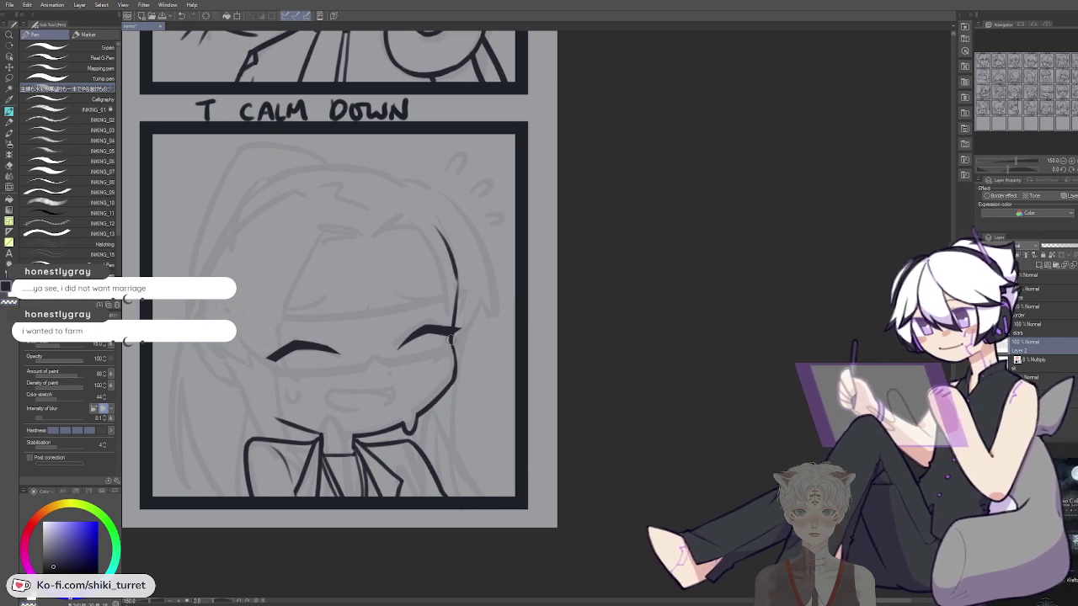
Check the face in the mirrored view and ink a small mole dot on the cheek below the right eye
{"action": "key", "text": "h"}
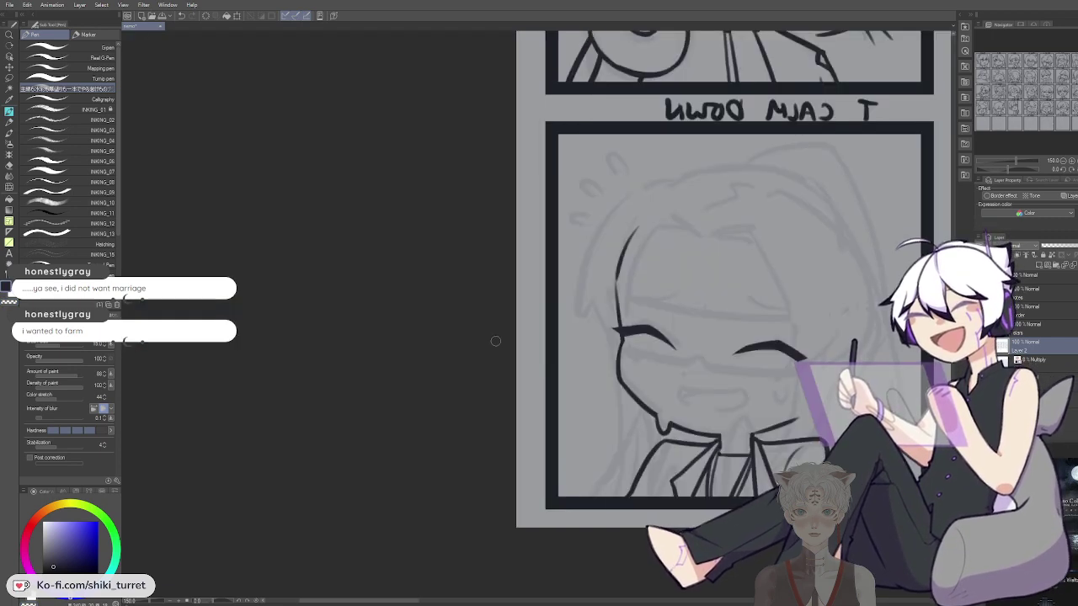
{"action": "key", "text": "h"}
{"action": "left_click_drag", "start_coordinate": [467, 315], "coordinate": [589, 292]}
{"action": "left_click_drag", "start_coordinate": [508, 303], "coordinate": [551, 323]}
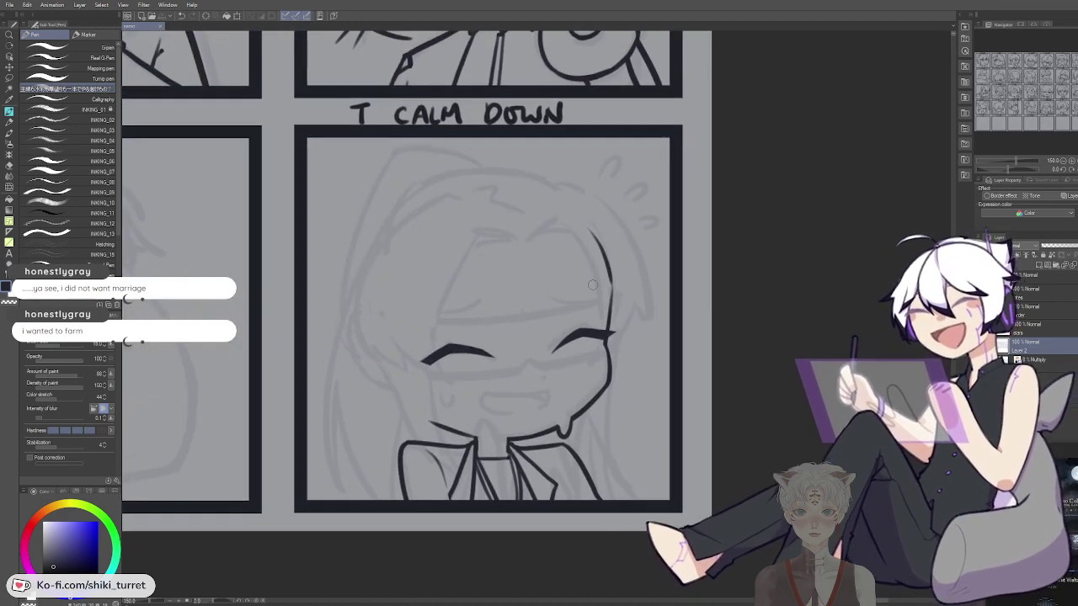
{"action": "scroll", "coordinate": [494, 325], "scroll_direction": "right", "scroll_amount": 4}
{"action": "scroll", "coordinate": [492, 340], "scroll_direction": "down", "scroll_amount": 2}
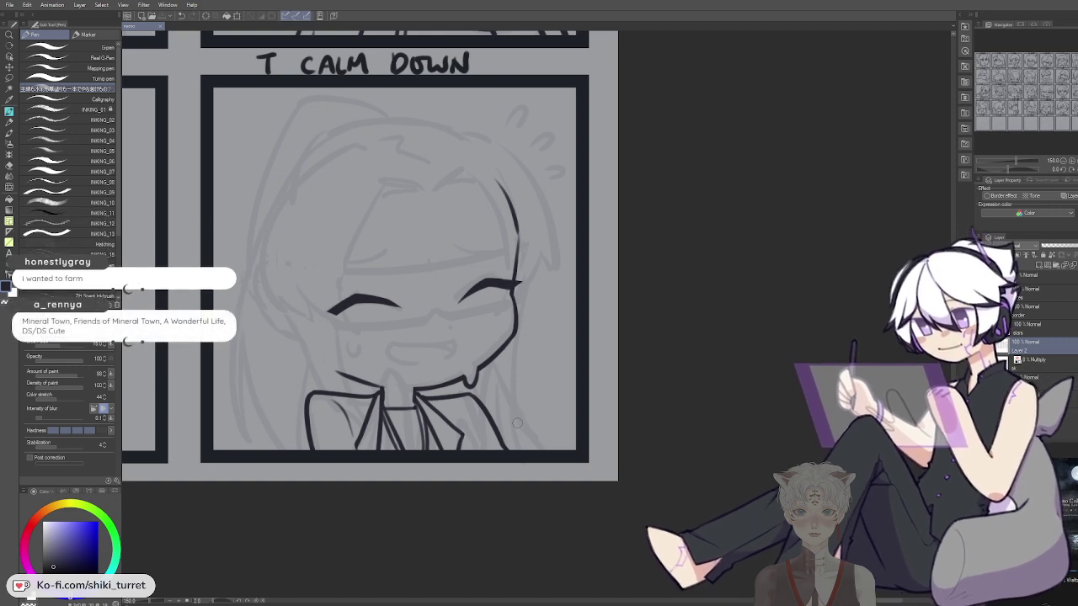
{"action": "left_click_drag", "start_coordinate": [544, 404], "coordinate": [532, 404]}
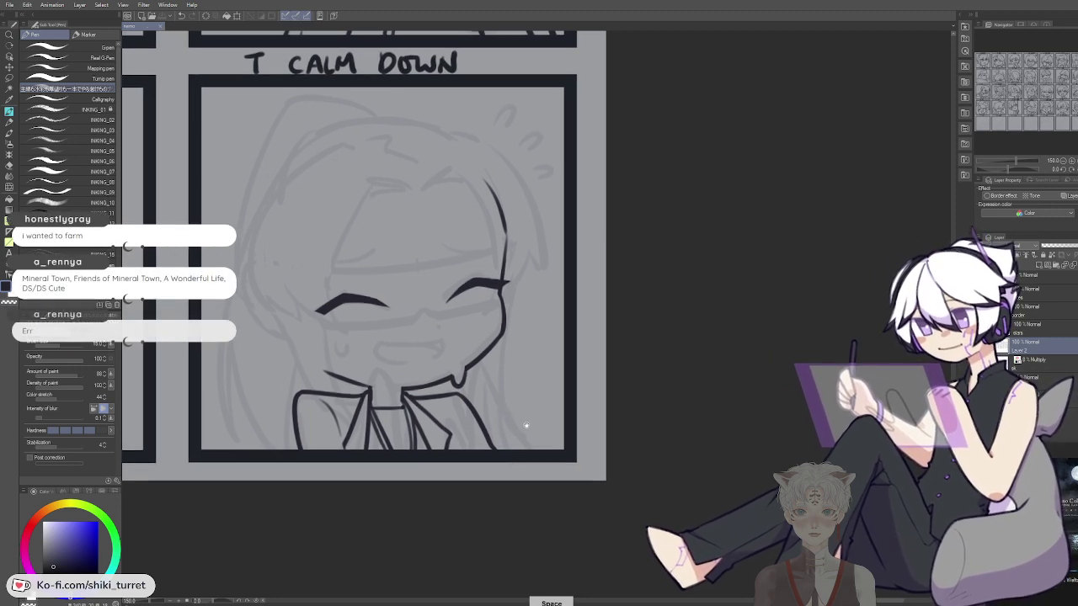
{"action": "key", "text": "ctrl+z"}
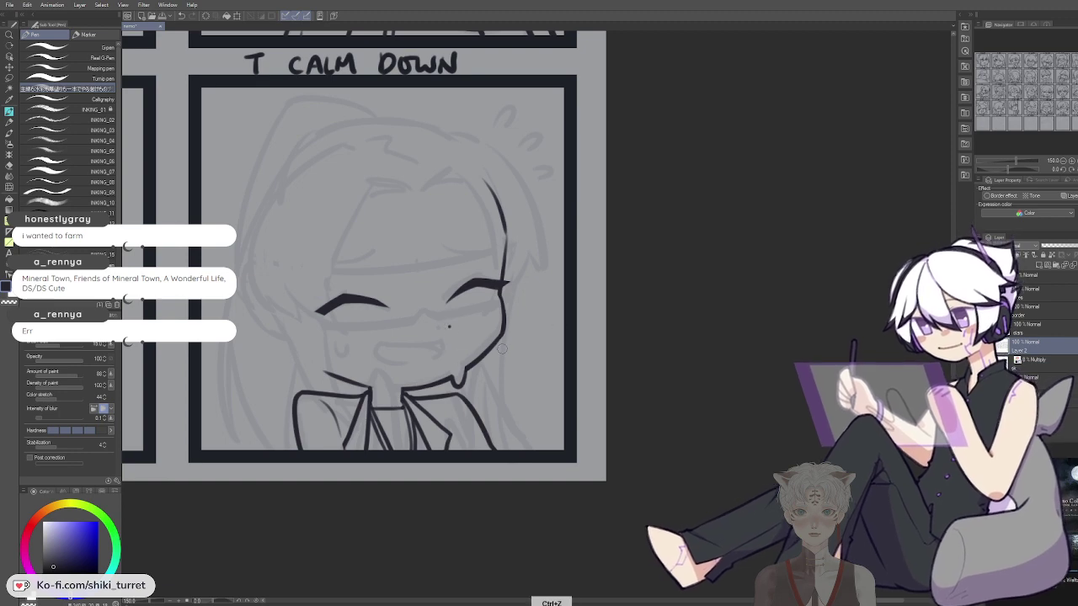
Ink the slightly wavy upper line of the T CALM DOWN character's open mouth
{"action": "left_click_drag", "start_coordinate": [376, 341], "coordinate": [450, 337]}
{"action": "key", "text": "ctrl+z"}
{"action": "mouse_move", "coordinate": [377, 341]}
{"action": "left_mouse_down"}
{"action": "mouse_move", "coordinate": [453, 336]}
{"action": "mouse_move", "coordinate": [377, 338]}
{"action": "mouse_move", "coordinate": [445, 338]}
{"action": "left_mouse_up"}
{"action": "key", "text": "ctrl+z"}
{"action": "key", "text": "ctrl+z"}
{"action": "key", "text": "ctrl+z"}
{"action": "key", "text": "ctrl+z"}
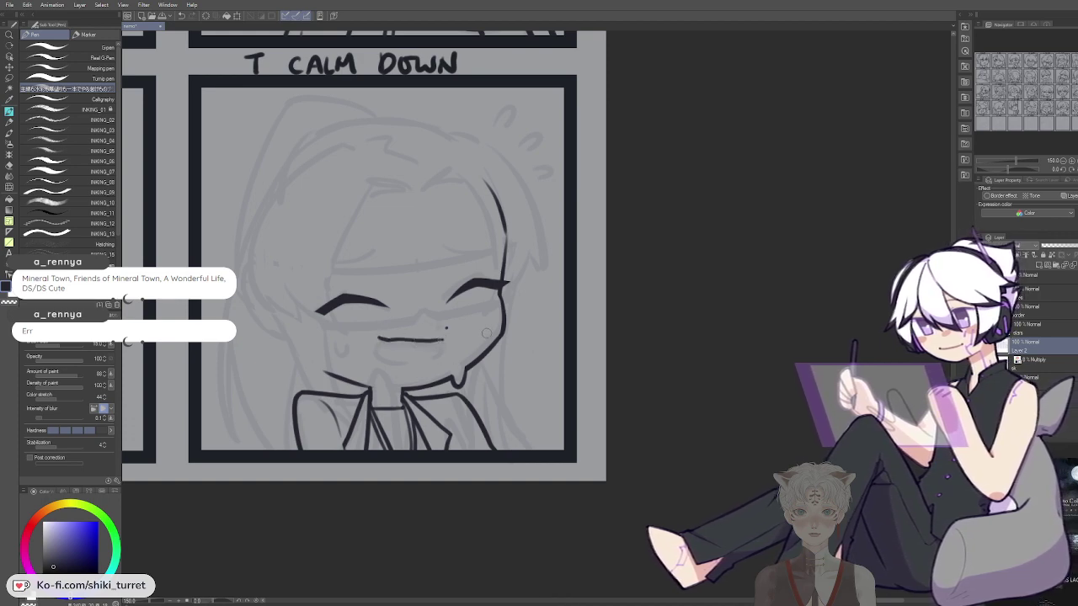
Ink the curved sides and broken lower line of the mouth, and add a small fang at its right corner
{"action": "left_click_drag", "start_coordinate": [376, 340], "coordinate": [404, 360]}
{"action": "key", "text": "ctrl+z"}
{"action": "key", "text": "ctrl+z"}
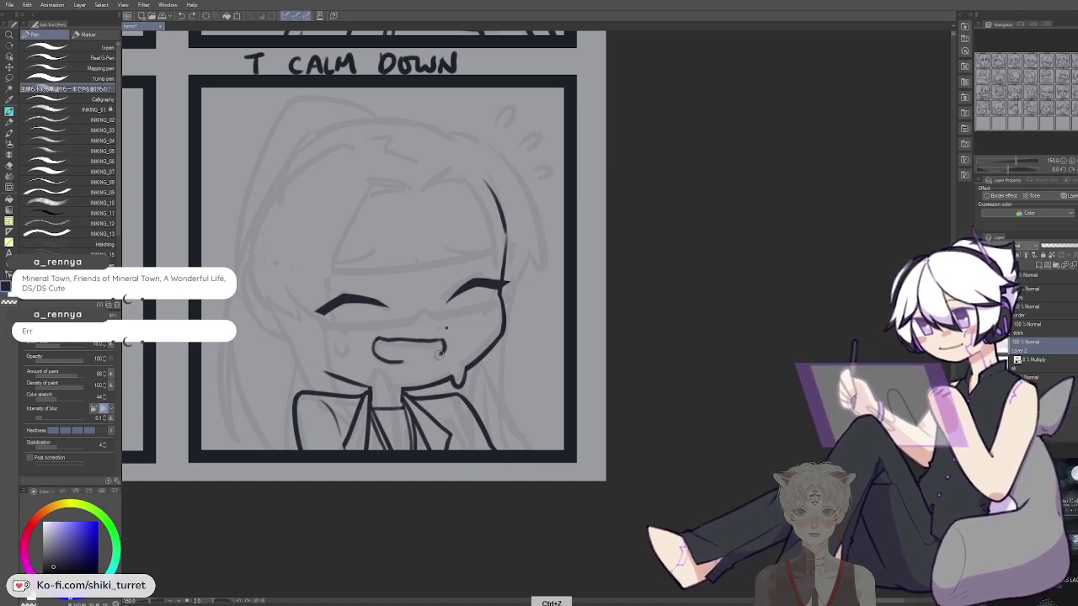
{"action": "key", "text": "ctrl+z"}
{"action": "left_click_drag", "start_coordinate": [422, 341], "coordinate": [443, 351]}
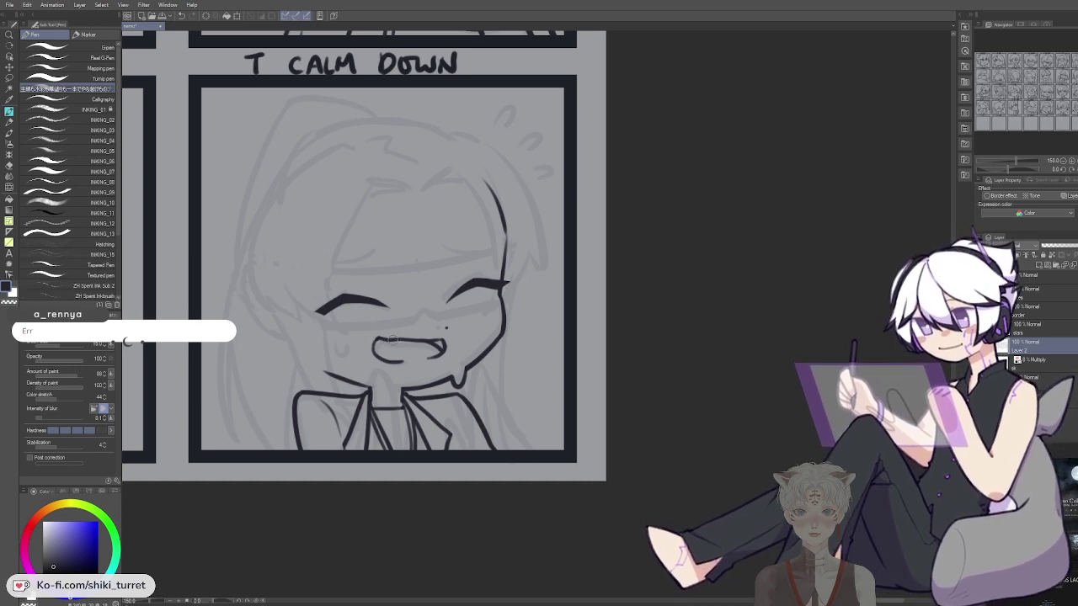
{"action": "left_click_drag", "start_coordinate": [664, 327], "coordinate": [695, 334]}
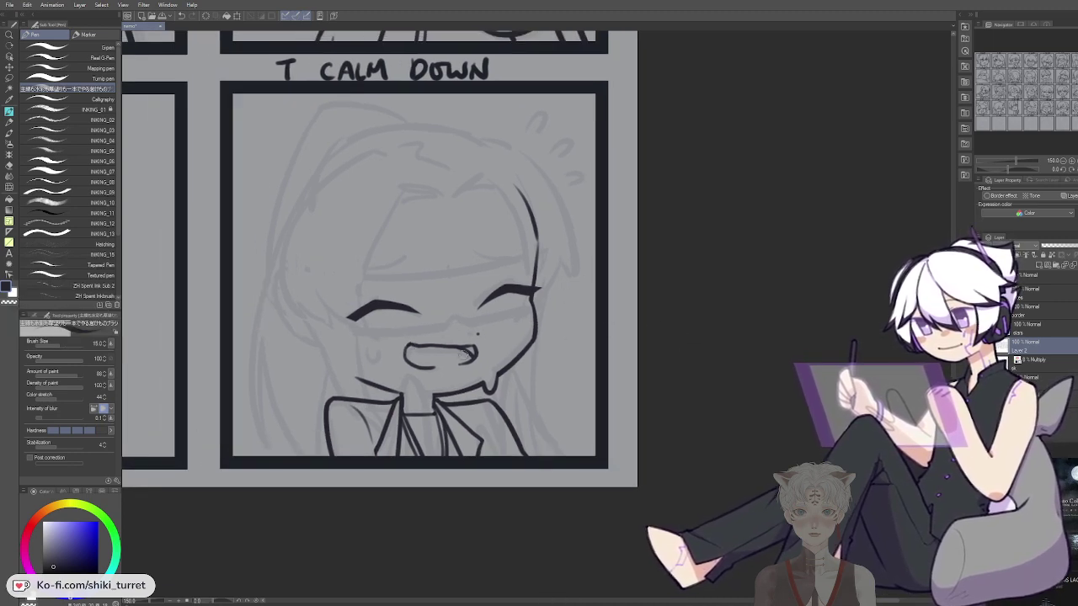
{"action": "left_click_drag", "start_coordinate": [468, 347], "coordinate": [476, 347]}
Lasso the inked mouth and move it slightly lower on the face
{"action": "key", "text": "m"}
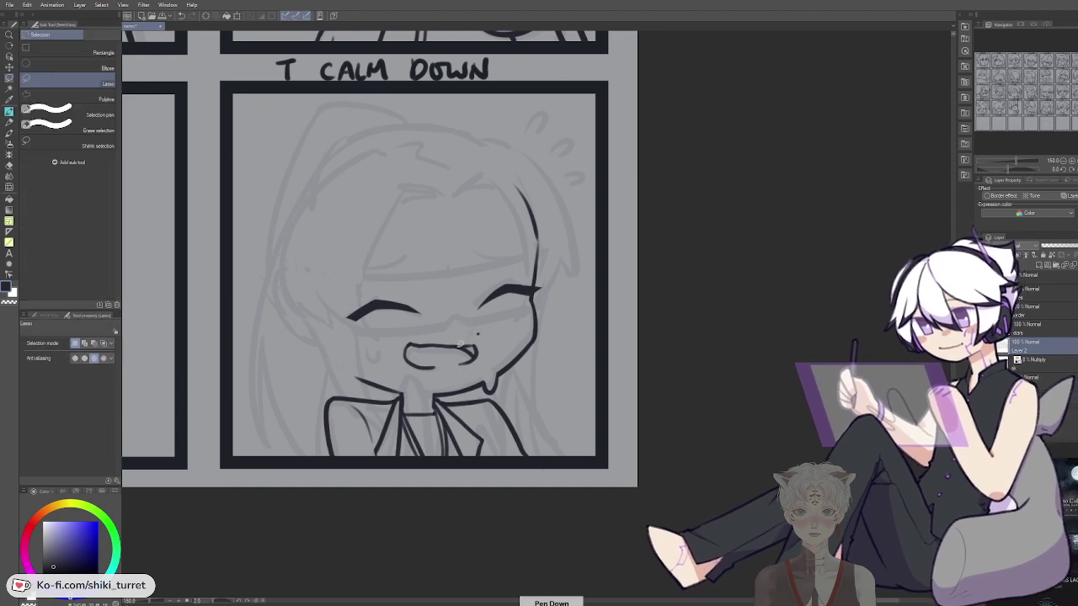
{"action": "mouse_move", "coordinate": [397, 364]}
{"action": "left_mouse_down"}
{"action": "mouse_move", "coordinate": [416, 326]}
{"action": "mouse_move", "coordinate": [491, 347]}
{"action": "mouse_move", "coordinate": [456, 368]}
{"action": "left_mouse_up"}
{"action": "key", "text": "k"}
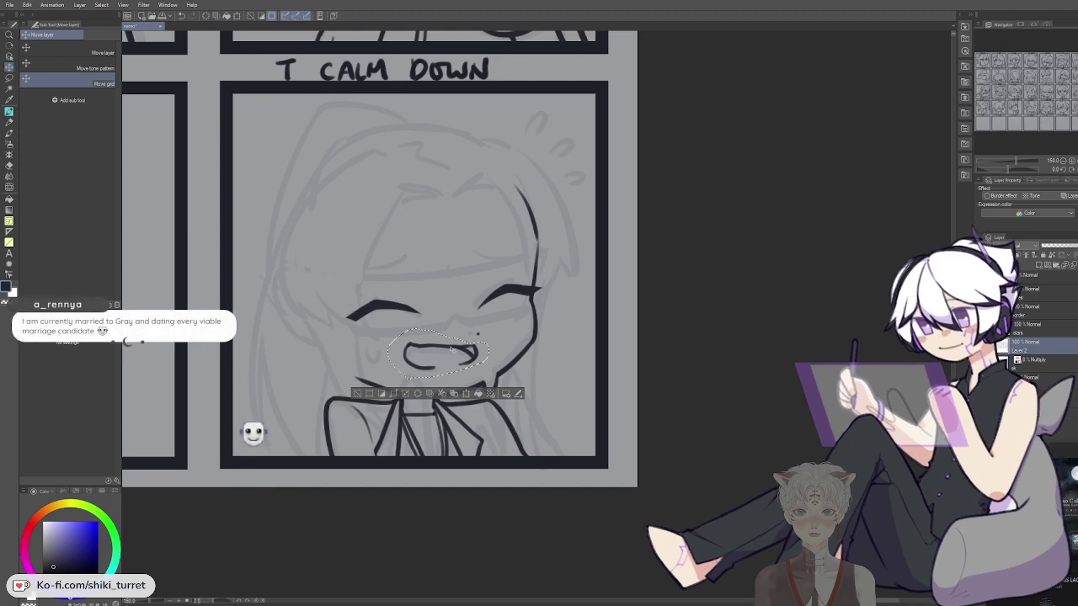
{"action": "key", "text": "k"}
{"action": "left_click_drag", "start_coordinate": [466, 363], "coordinate": [467, 367]}
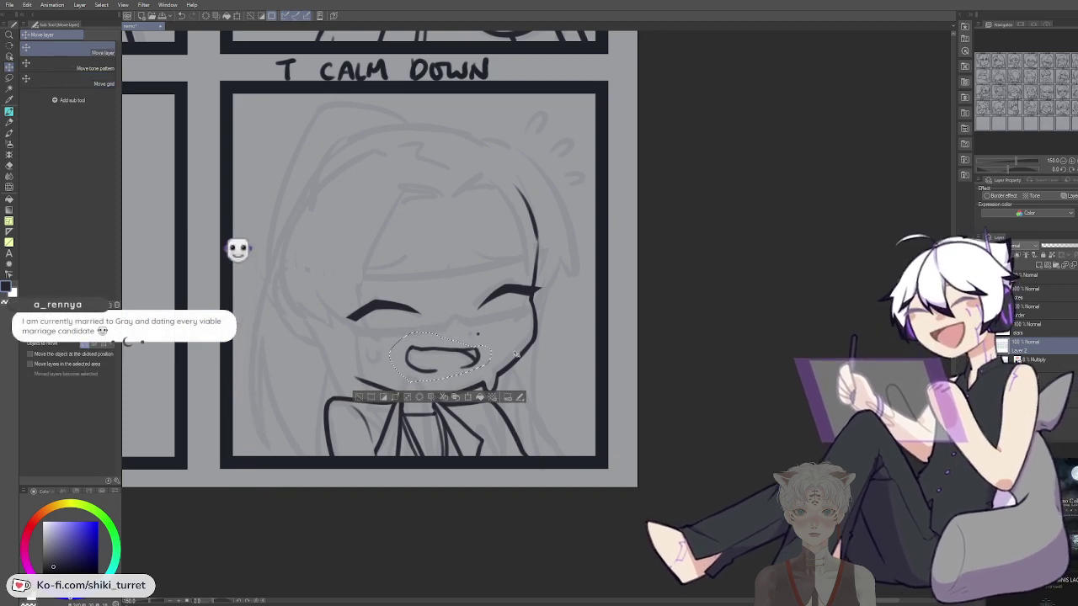
{"action": "key", "text": "k"}
{"action": "key", "text": "k"}
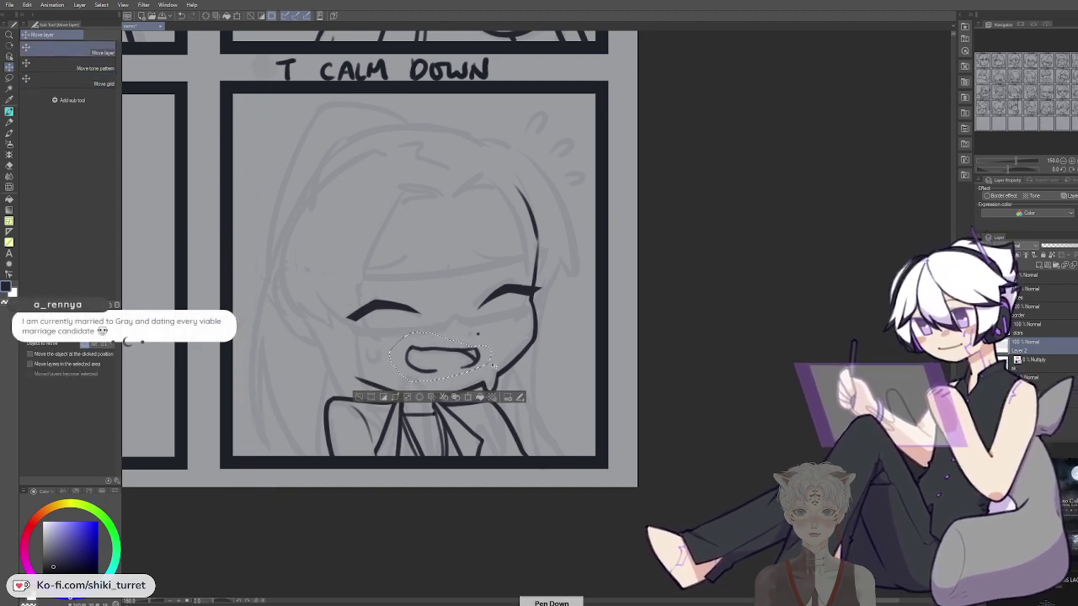
Clear the selection around the moved mouth and check the face in the mirrored view
{"action": "key", "text": "m"}
{"action": "key", "text": "ctrl+d"}
{"action": "key", "text": "h"}
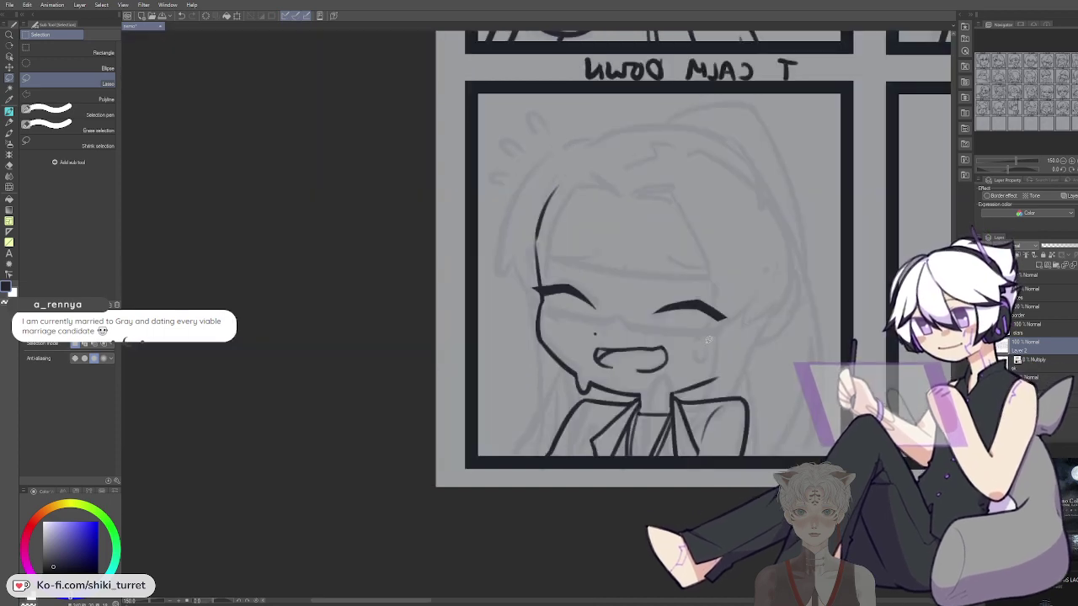
{"action": "key", "text": "h"}
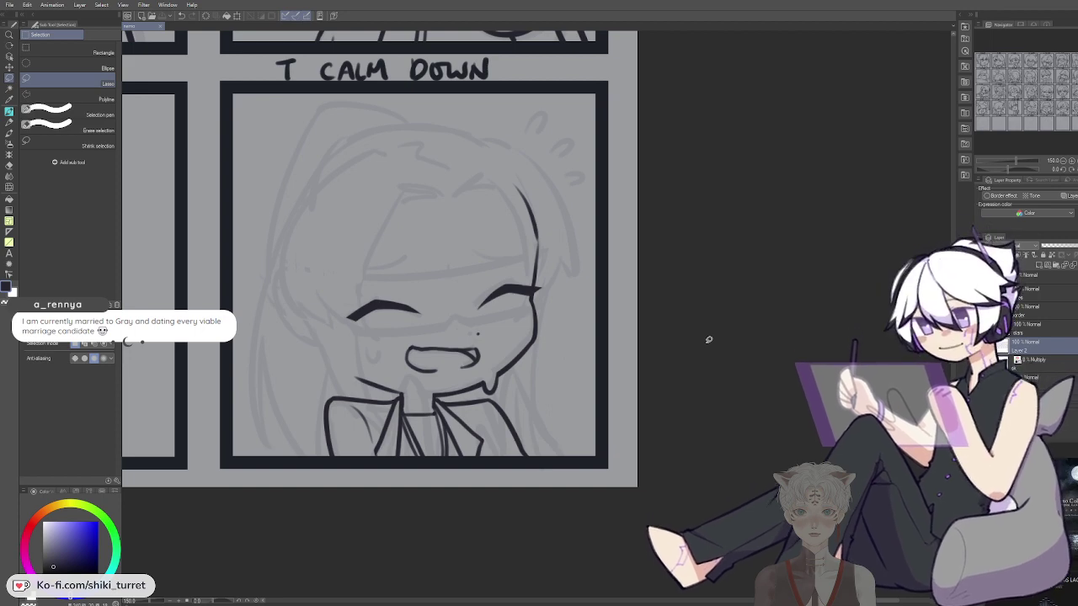
Ink a small sweat drop on the cheek opposite the mole, beside the open mouth
{"action": "key", "text": "p"}
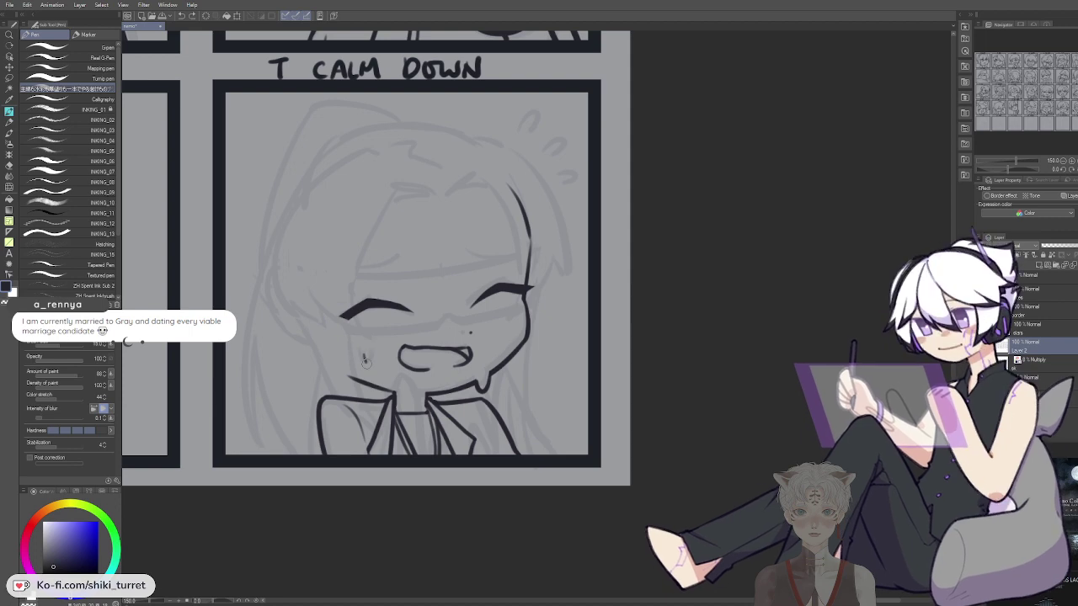
{"action": "key", "text": "ctrl+z"}
{"action": "left_click_drag", "start_coordinate": [363, 351], "coordinate": [372, 357]}
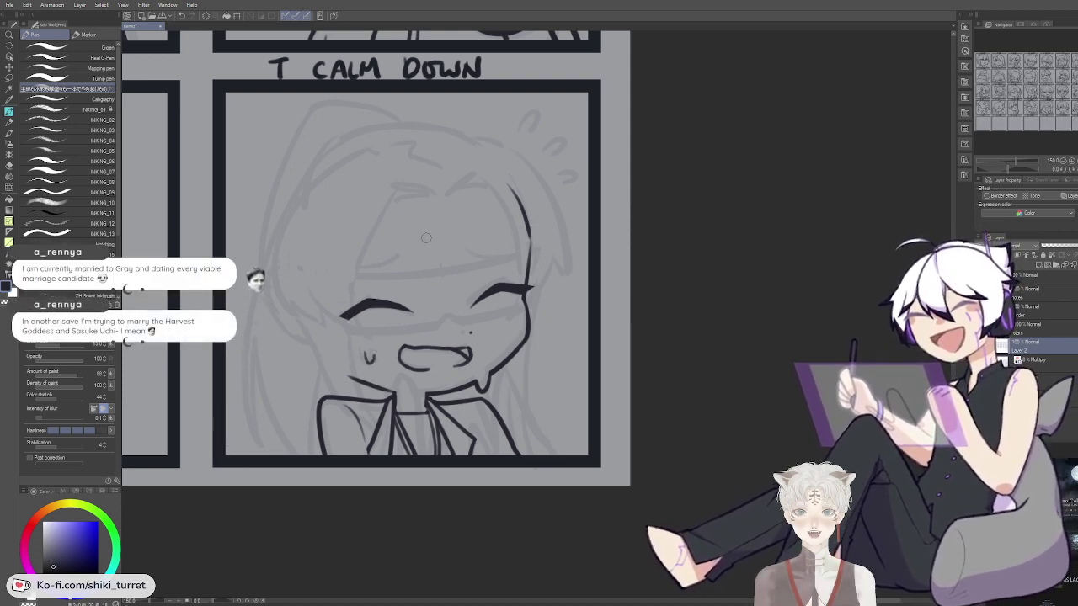
Ink two slanted, worried eyebrows above the T CALM DOWN character's closed eyes
{"action": "left_click_drag", "start_coordinate": [369, 268], "coordinate": [411, 252]}
{"action": "left_click_drag", "start_coordinate": [560, 232], "coordinate": [476, 266]}
{"action": "left_click_drag", "start_coordinate": [377, 281], "coordinate": [417, 297]}
{"action": "key", "text": "ctrl+z"}
{"action": "key", "text": "ctrl+z"}
{"action": "key", "text": "ctrl+z"}
{"action": "left_click_drag", "start_coordinate": [471, 217], "coordinate": [552, 191]}
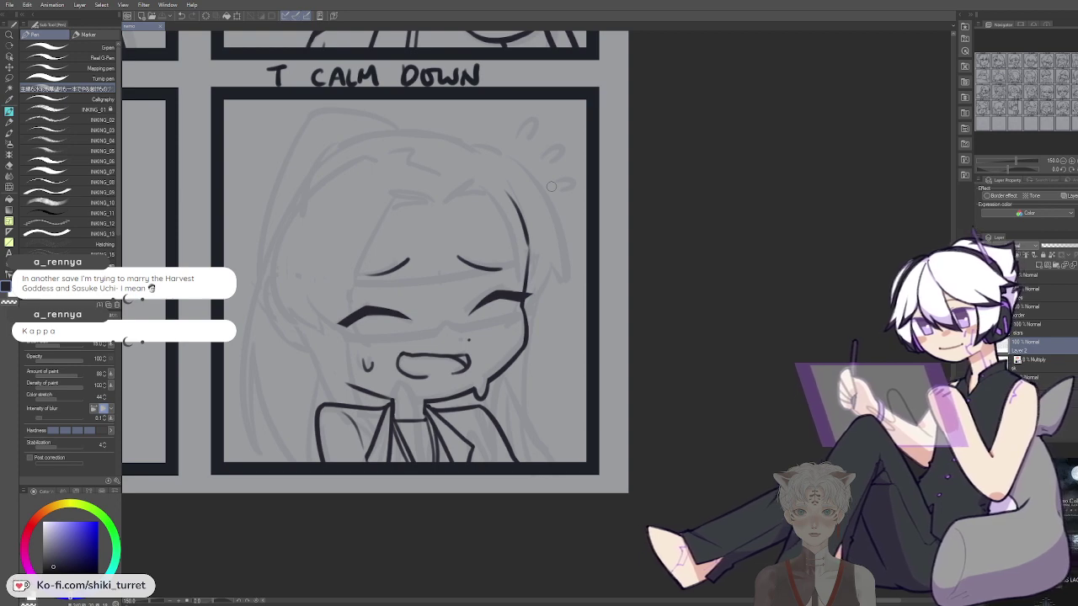
{"action": "scroll", "coordinate": [550, 186], "scroll_direction": "up", "scroll_amount": 1}
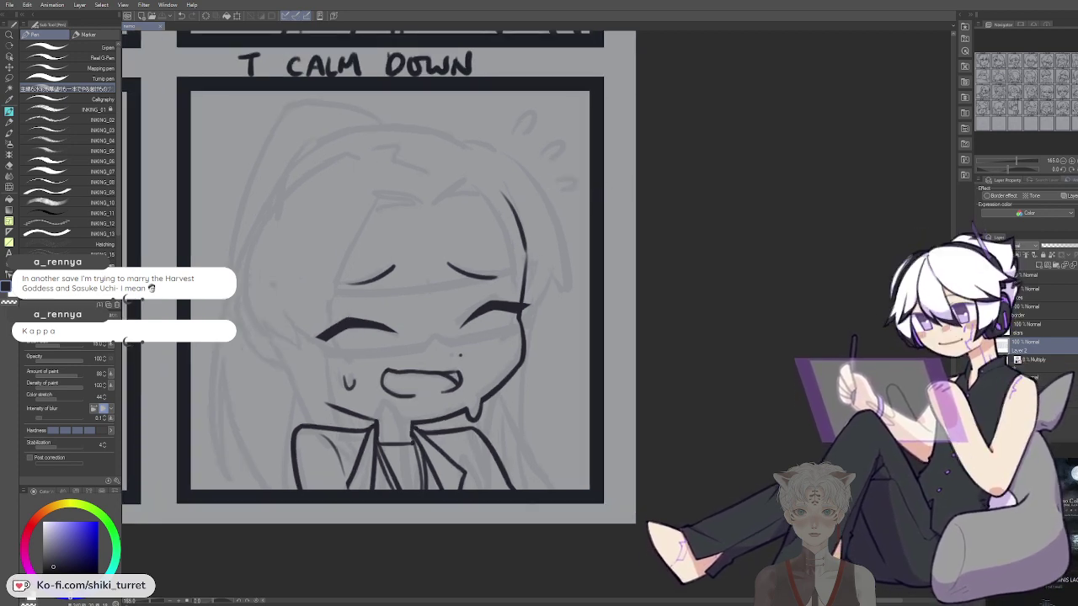
{"action": "scroll", "coordinate": [802, 98], "scroll_direction": "down", "scroll_amount": 1}
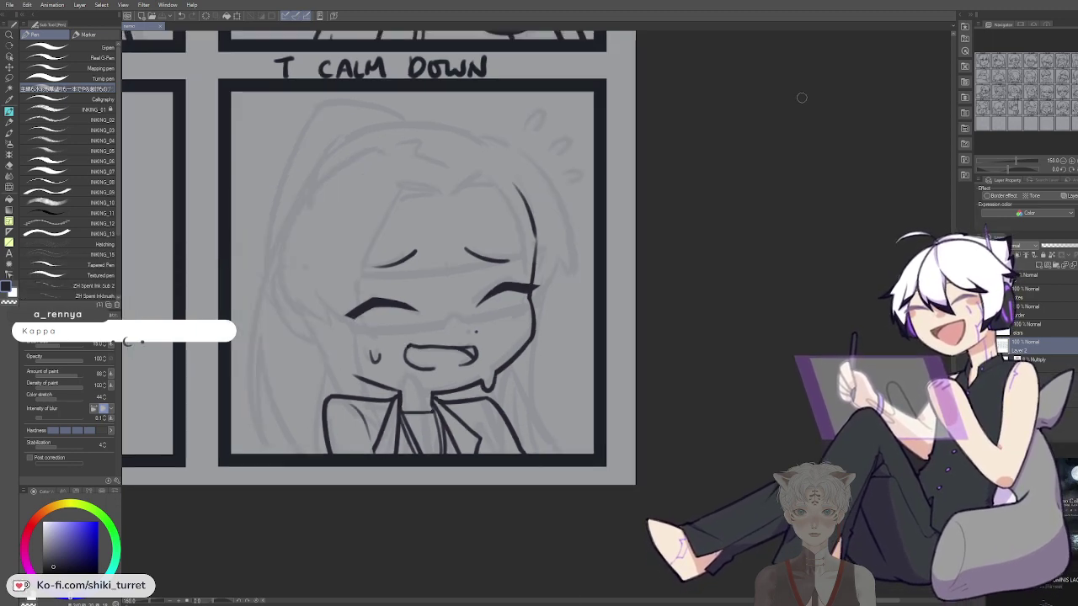
Try retouching the eyebrow on the mole side with the transparent colour, and add a new layer above the face line art
{"action": "left_click_drag", "start_coordinate": [727, 272], "coordinate": [713, 263]}
{"action": "key", "text": "c"}
{"action": "left_click_drag", "start_coordinate": [451, 240], "coordinate": [498, 254]}
{"action": "key", "text": "c"}
{"action": "key", "text": "ctrl+z"}
{"action": "key", "text": "ctrl+z"}
{"action": "key", "text": "ctrl+z"}
{"action": "mouse_move", "coordinate": [516, 324]}
{"action": "left_mouse_down"}
{"action": "mouse_move", "coordinate": [521, 339]}
{"action": "mouse_move", "coordinate": [580, 362]}
{"action": "left_mouse_up"}
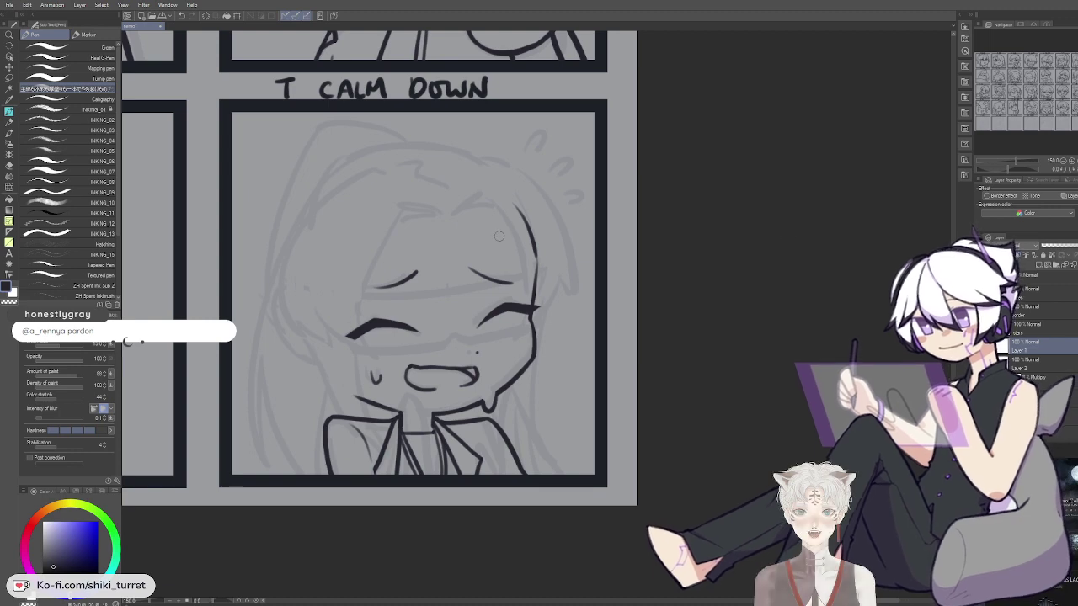
Ink short overlapping strokes for the hairline parting above the eyebrow on the mole side
{"action": "key", "text": "ctrl+z"}
{"action": "mouse_move", "coordinate": [453, 210]}
{"action": "left_mouse_down"}
{"action": "mouse_move", "coordinate": [488, 194]}
{"action": "mouse_move", "coordinate": [459, 211]}
{"action": "mouse_move", "coordinate": [505, 208]}
{"action": "left_mouse_up"}
{"action": "key", "text": "ctrl+z"}
{"action": "key", "text": "ctrl+z"}
{"action": "key", "text": "ctrl+z"}
{"action": "key", "text": "ctrl+z"}
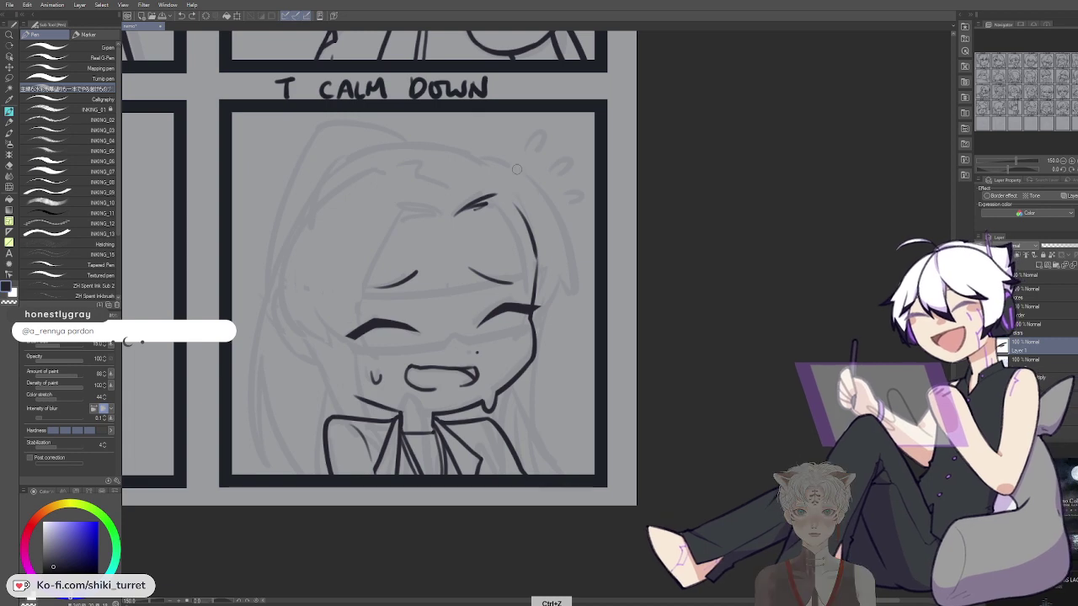
{"action": "left_click_drag", "start_coordinate": [468, 209], "coordinate": [501, 200]}
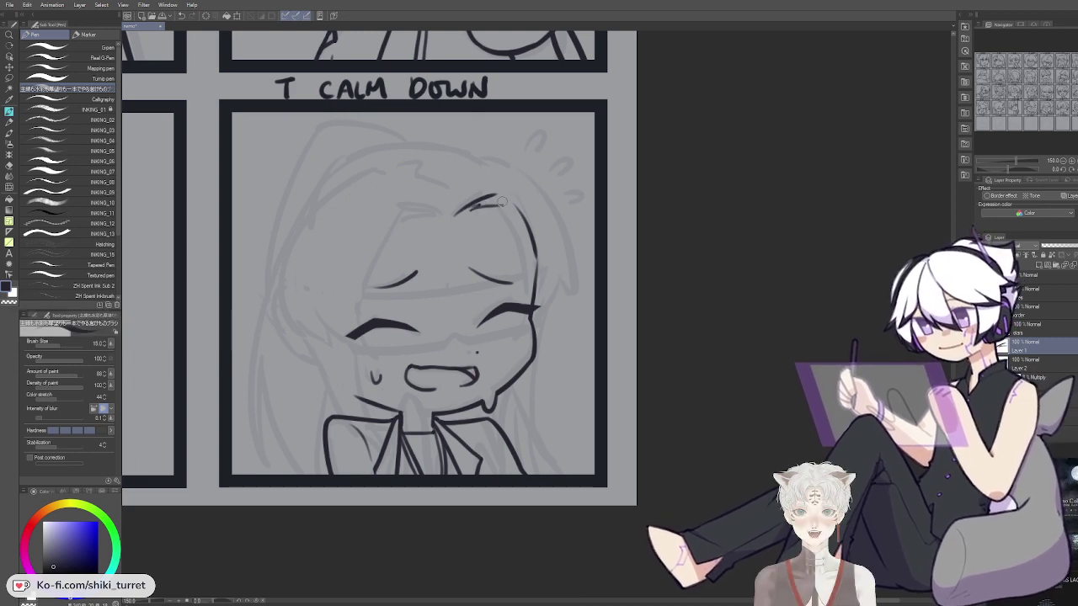
{"action": "key", "text": "ctrl+z"}
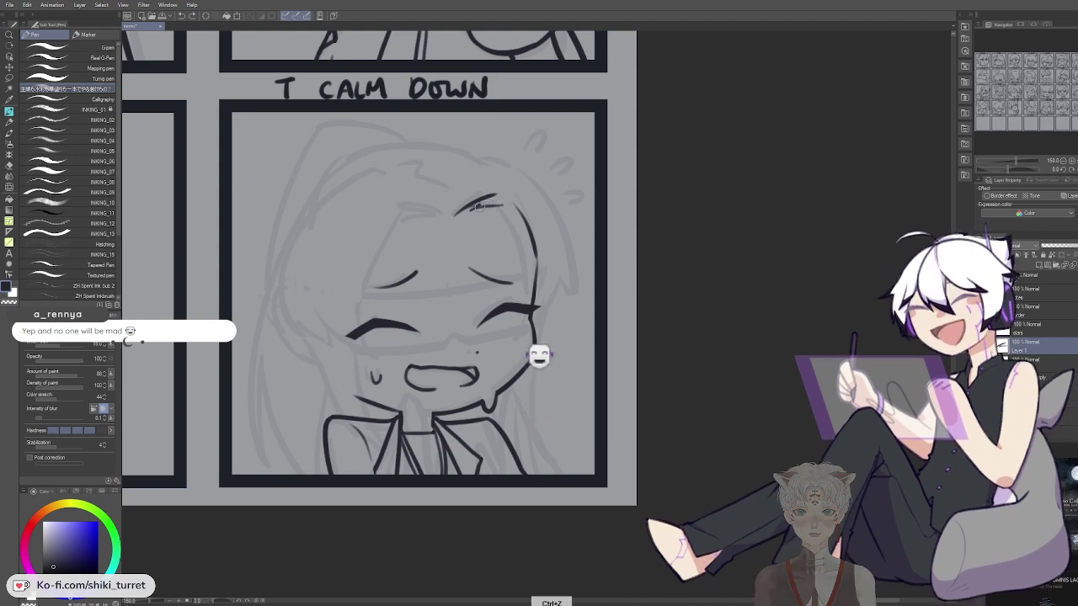
{"action": "left_click_drag", "start_coordinate": [476, 208], "coordinate": [501, 202]}
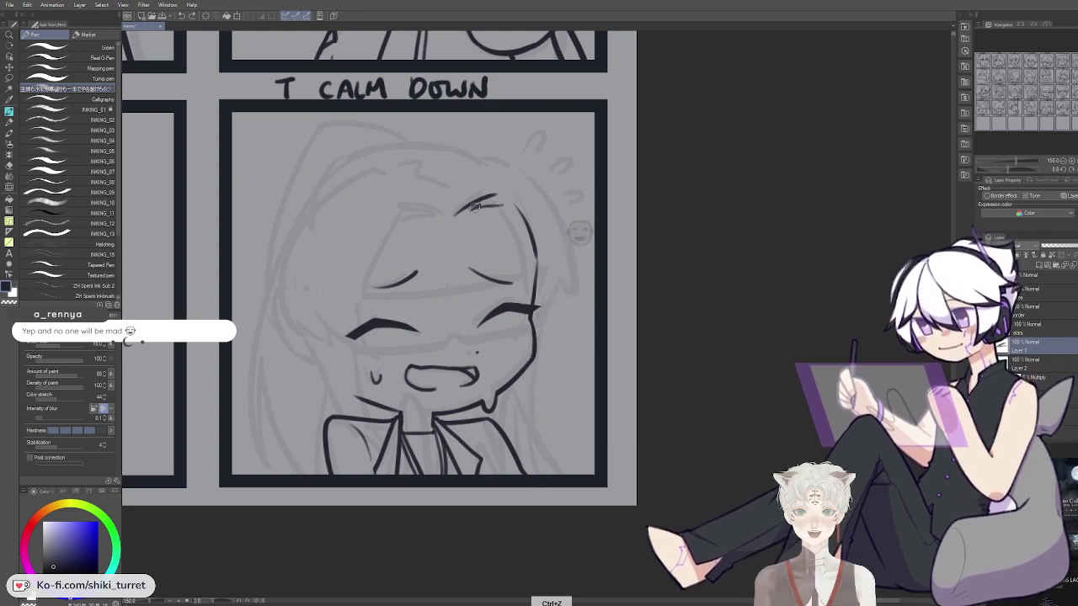
{"action": "key", "text": "ctrl+z"}
{"action": "left_click_drag", "start_coordinate": [510, 211], "coordinate": [521, 244]}
{"action": "key", "text": "ctrl+z"}
{"action": "key", "text": "ctrl+z"}
{"action": "key", "text": "ctrl+z"}
{"action": "key", "text": "ctrl+z"}
{"action": "mouse_move", "coordinate": [484, 199]}
{"action": "left_mouse_down"}
{"action": "mouse_move", "coordinate": [524, 246]}
{"action": "mouse_move", "coordinate": [525, 284]}
{"action": "left_mouse_up"}
{"action": "key", "text": "ctrl+z"}
{"action": "left_click_drag", "start_coordinate": [519, 237], "coordinate": [520, 302]}
{"action": "key", "text": "ctrl+z"}
{"action": "key", "text": "ctrl+z"}
{"action": "key", "text": "ctrl+z"}
{"action": "mouse_move", "coordinate": [524, 245]}
{"action": "left_mouse_down"}
{"action": "mouse_move", "coordinate": [521, 298]}
{"action": "mouse_move", "coordinate": [531, 296]}
{"action": "left_mouse_up"}
{"action": "key", "text": "ctrl+z"}
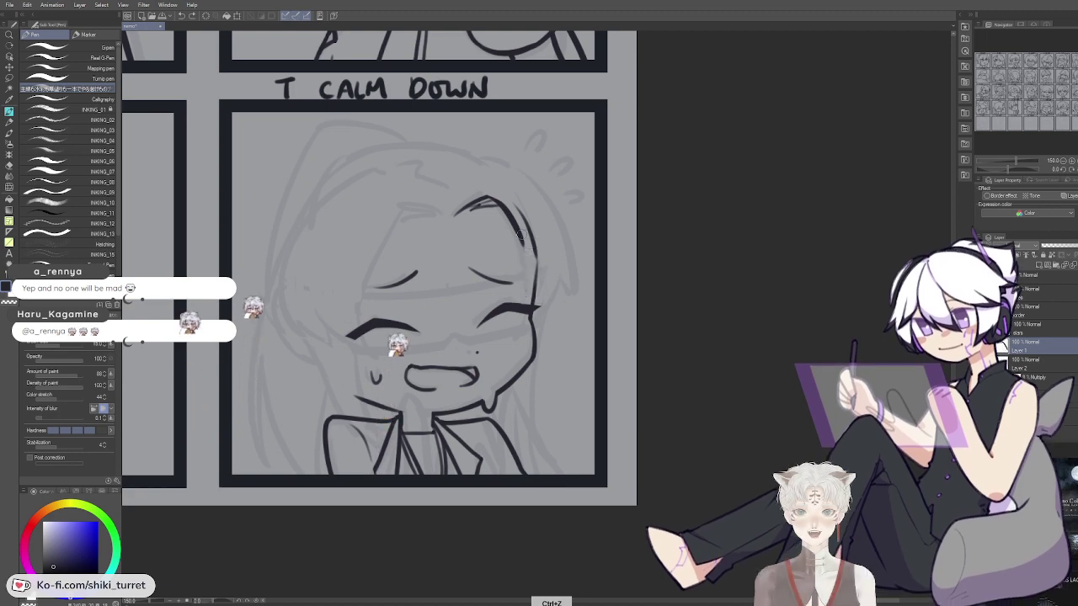
{"action": "left_click_drag", "start_coordinate": [543, 270], "coordinate": [540, 317]}
{"action": "key", "text": "ctrl+z"}
{"action": "left_click_drag", "start_coordinate": [521, 239], "coordinate": [522, 323]}
{"action": "key", "text": "ctrl+z"}
{"action": "key", "text": "ctrl+z"}
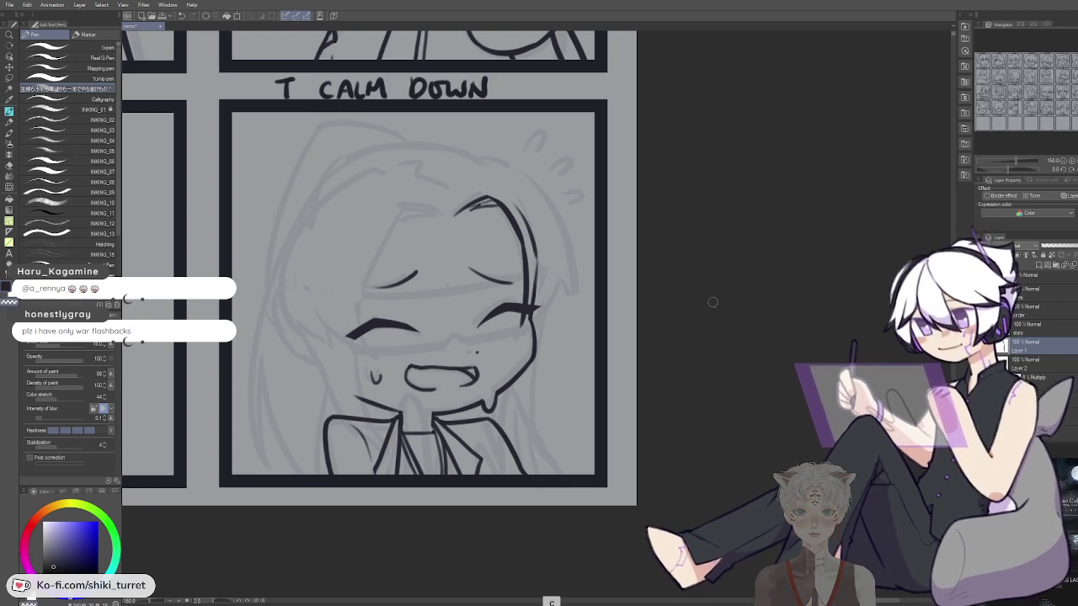
{"action": "key", "text": "ctrl+z"}
{"action": "key", "text": "ctrl+z"}
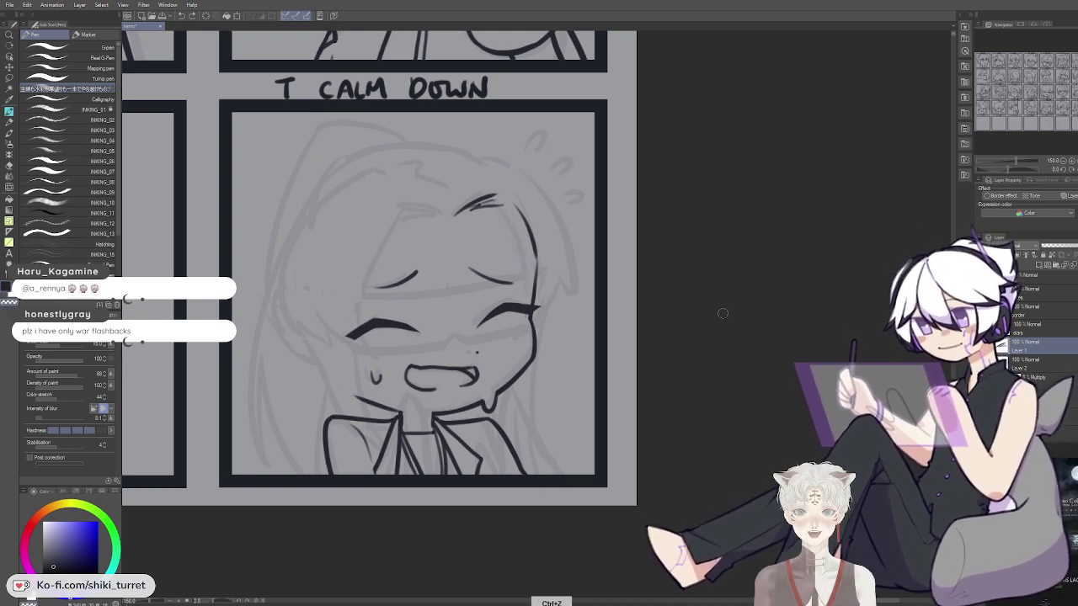
In the mirrored view, ink the bang lines running from the parting down the forehead's edge to the eye on the mole side
{"action": "key", "text": "h"}
{"action": "left_click_drag", "start_coordinate": [704, 266], "coordinate": [658, 253]}
{"action": "left_click_drag", "start_coordinate": [534, 184], "coordinate": [504, 250]}
{"action": "key", "text": "ctrl+z"}
{"action": "key", "text": "ctrl+z"}
{"action": "left_click_drag", "start_coordinate": [521, 198], "coordinate": [502, 265]}
{"action": "key", "text": "ctrl+z"}
{"action": "key", "text": "ctrl+z"}
{"action": "key", "text": "ctrl+z"}
{"action": "mouse_move", "coordinate": [536, 184]}
{"action": "left_mouse_down"}
{"action": "mouse_move", "coordinate": [502, 250]}
{"action": "mouse_move", "coordinate": [494, 294]}
{"action": "mouse_move", "coordinate": [503, 303]}
{"action": "left_mouse_up"}
{"action": "key", "text": "ctrl+z"}
{"action": "key", "text": "ctrl+z"}
{"action": "key", "text": "ctrl+z"}
Ink the lower bang strand curving in towards the outer corner of the eye on the mole side
{"action": "left_click_drag", "start_coordinate": [469, 256], "coordinate": [495, 300]}
{"action": "key", "text": "ctrl+z"}
{"action": "mouse_move", "coordinate": [495, 253]}
{"action": "left_mouse_down"}
{"action": "mouse_move", "coordinate": [473, 290]}
{"action": "mouse_move", "coordinate": [497, 297]}
{"action": "left_mouse_up"}
{"action": "key", "text": "ctrl+z"}
Ink the outer contour of the bangs, curving from the top of the head down past the forehead on the mole side
{"action": "left_click_drag", "start_coordinate": [524, 165], "coordinate": [473, 192]}
{"action": "key", "text": "ctrl+z"}
{"action": "key", "text": "ctrl+z"}
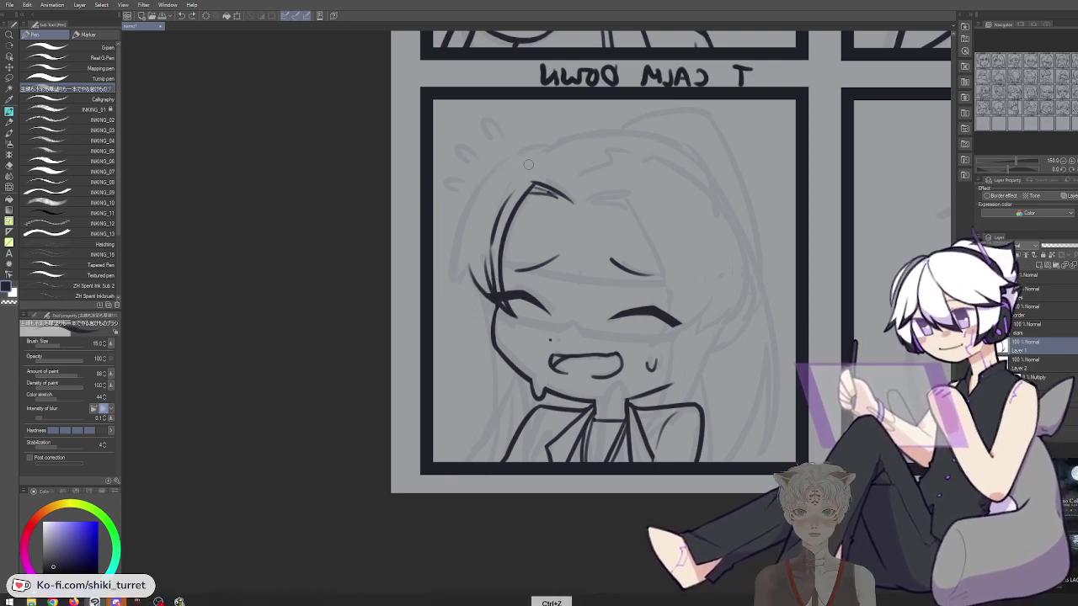
{"action": "key", "text": "ctrl+z"}
{"action": "key", "text": "ctrl+y"}
{"action": "mouse_move", "coordinate": [519, 162]}
{"action": "left_mouse_down"}
{"action": "mouse_move", "coordinate": [488, 175]}
{"action": "mouse_move", "coordinate": [499, 201]}
{"action": "mouse_move", "coordinate": [458, 252]}
{"action": "mouse_move", "coordinate": [459, 211]}
{"action": "mouse_move", "coordinate": [461, 254]}
{"action": "mouse_move", "coordinate": [470, 196]}
{"action": "mouse_move", "coordinate": [520, 160]}
{"action": "mouse_move", "coordinate": [450, 265]}
{"action": "left_mouse_up"}
{"action": "key", "text": "ctrl+z"}
{"action": "key", "text": "ctrl+z"}
{"action": "key", "text": "ctrl+z"}
{"action": "key", "text": "ctrl+z"}
{"action": "key", "text": "ctrl+z"}
Ink the inner strand lines and the jagged pointed tips at the end of the outer bangs
{"action": "left_click_drag", "start_coordinate": [469, 216], "coordinate": [450, 263]}
{"action": "key", "text": "ctrl+z"}
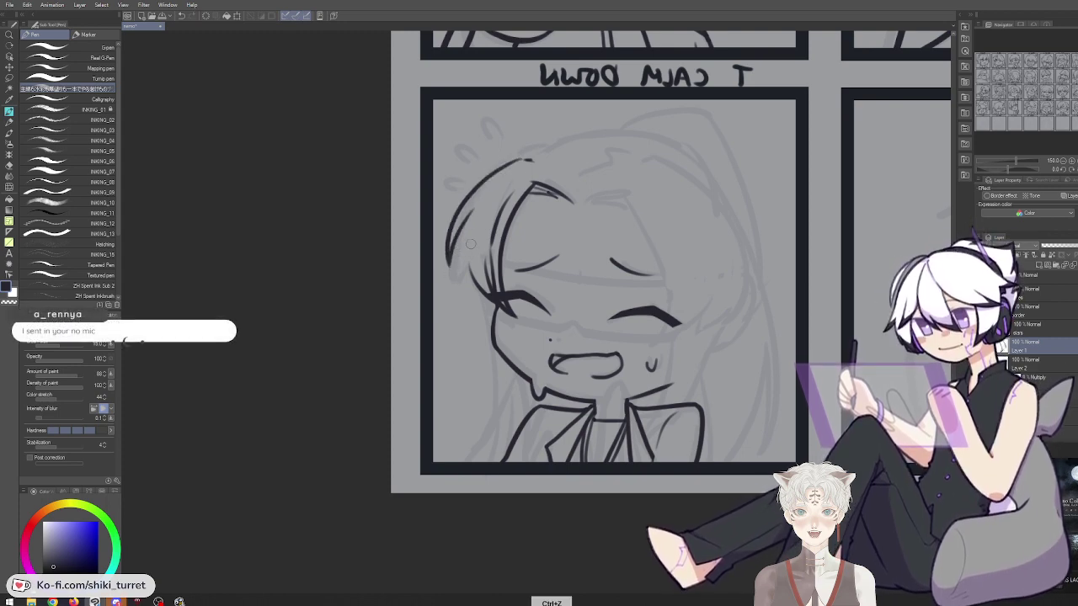
{"action": "key", "text": "ctrl+z"}
{"action": "mouse_move", "coordinate": [476, 202]}
{"action": "left_mouse_down"}
{"action": "mouse_move", "coordinate": [449, 272]}
{"action": "mouse_move", "coordinate": [457, 264]}
{"action": "left_mouse_up"}
{"action": "key", "text": "ctrl+z"}
{"action": "key", "text": "ctrl+z"}
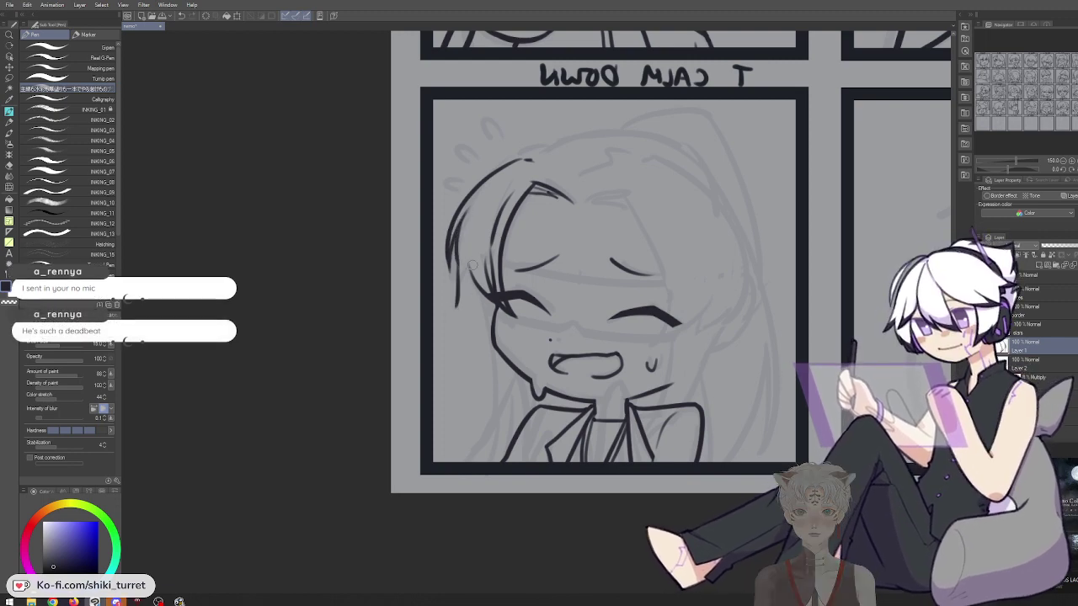
{"action": "key", "text": "ctrl+z"}
{"action": "key", "text": "ctrl+z"}
{"action": "key", "text": "ctrl+z"}
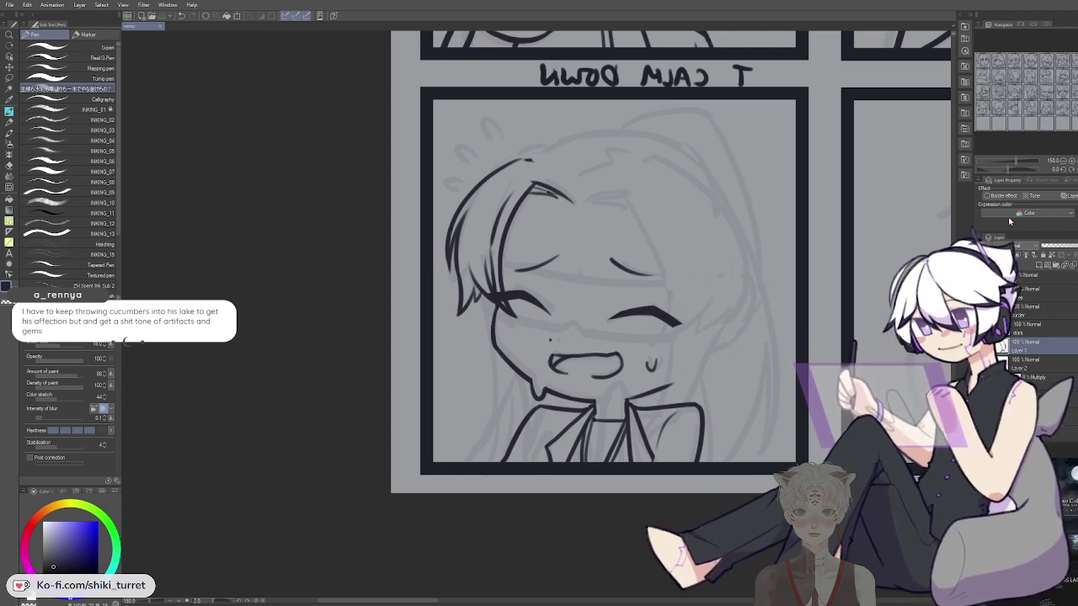
Ink the outer line of the long side hair, falling from the bang tips to the panel's lower edge
{"action": "key", "text": "space"}
{"action": "left_click_drag", "start_coordinate": [488, 442], "coordinate": [388, 400]}
{"action": "left_click_drag", "start_coordinate": [379, 261], "coordinate": [395, 383]}
{"action": "key", "text": "ctrl+z"}
{"action": "key", "text": "ctrl+z"}
{"action": "key", "text": "ctrl+z"}
{"action": "mouse_move", "coordinate": [379, 258]}
{"action": "left_mouse_down"}
{"action": "mouse_move", "coordinate": [389, 364]}
{"action": "mouse_move", "coordinate": [384, 414]}
{"action": "mouse_move", "coordinate": [389, 326]}
{"action": "mouse_move", "coordinate": [375, 255]}
{"action": "mouse_move", "coordinate": [381, 434]}
{"action": "left_mouse_up"}
{"action": "key", "text": "ctrl+z"}
{"action": "key", "text": "ctrl+z"}
{"action": "key", "text": "ctrl+z"}
{"action": "key", "text": "ctrl+z"}
{"action": "key", "text": "ctrl+z"}
{"action": "key", "text": "ctrl+z"}
{"action": "left_click_drag", "start_coordinate": [389, 253], "coordinate": [393, 421]}
{"action": "key", "text": "ctrl+z"}
{"action": "left_click_drag", "start_coordinate": [384, 256], "coordinate": [392, 421]}
Ink the inner line of the long side hair, from beside the jaw down behind the shoulder
{"action": "left_click_drag", "start_coordinate": [413, 335], "coordinate": [405, 414]}
{"action": "key", "text": "ctrl+z"}
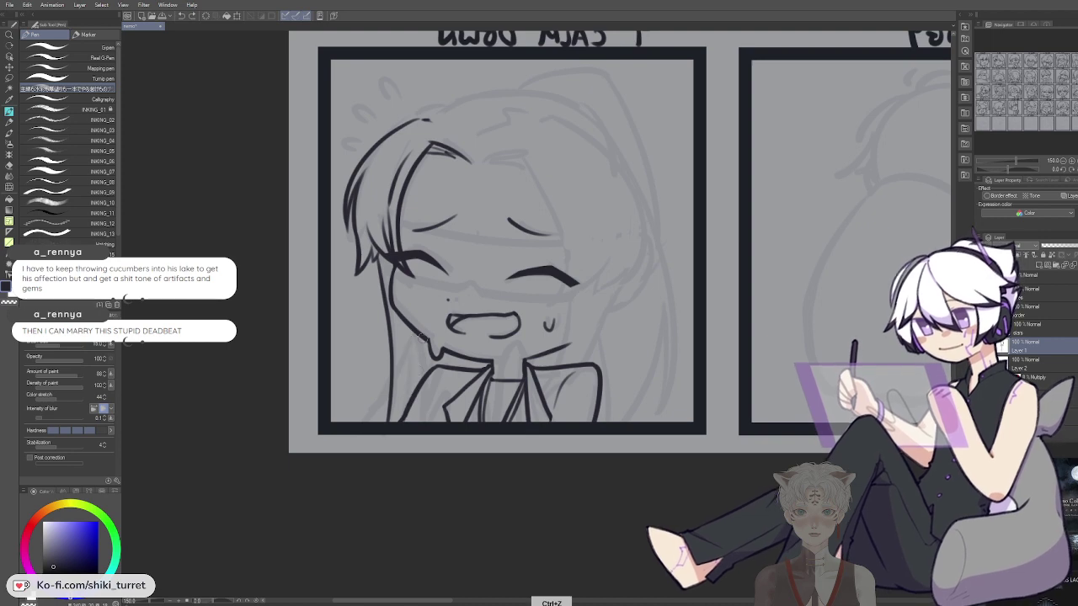
{"action": "mouse_move", "coordinate": [425, 339]}
{"action": "left_mouse_down"}
{"action": "mouse_move", "coordinate": [406, 436]}
{"action": "mouse_move", "coordinate": [408, 421]}
{"action": "left_mouse_up"}
{"action": "key", "text": "ctrl+z"}
{"action": "key", "text": "ctrl+z"}
{"action": "mouse_move", "coordinate": [424, 336]}
{"action": "left_mouse_down"}
{"action": "mouse_move", "coordinate": [407, 438]}
{"action": "mouse_move", "coordinate": [423, 337]}
{"action": "mouse_move", "coordinate": [411, 423]}
{"action": "left_mouse_up"}
{"action": "key", "text": "ctrl+z"}
{"action": "key", "text": "ctrl+z"}
{"action": "left_click_drag", "start_coordinate": [425, 342], "coordinate": [409, 423]}
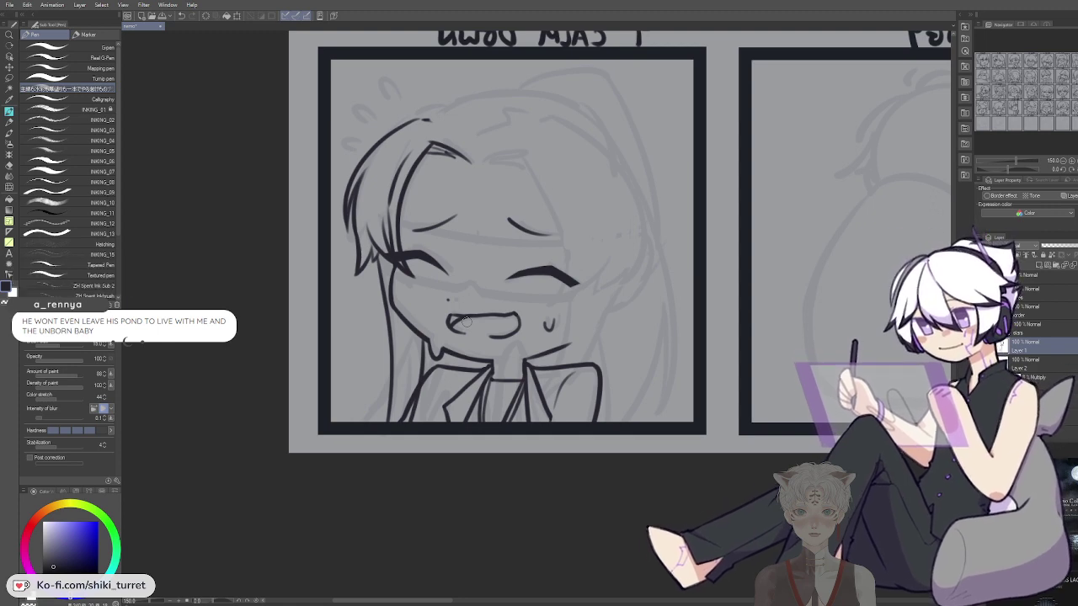
{"action": "key", "text": "space"}
{"action": "left_click_drag", "start_coordinate": [610, 465], "coordinate": [532, 473]}
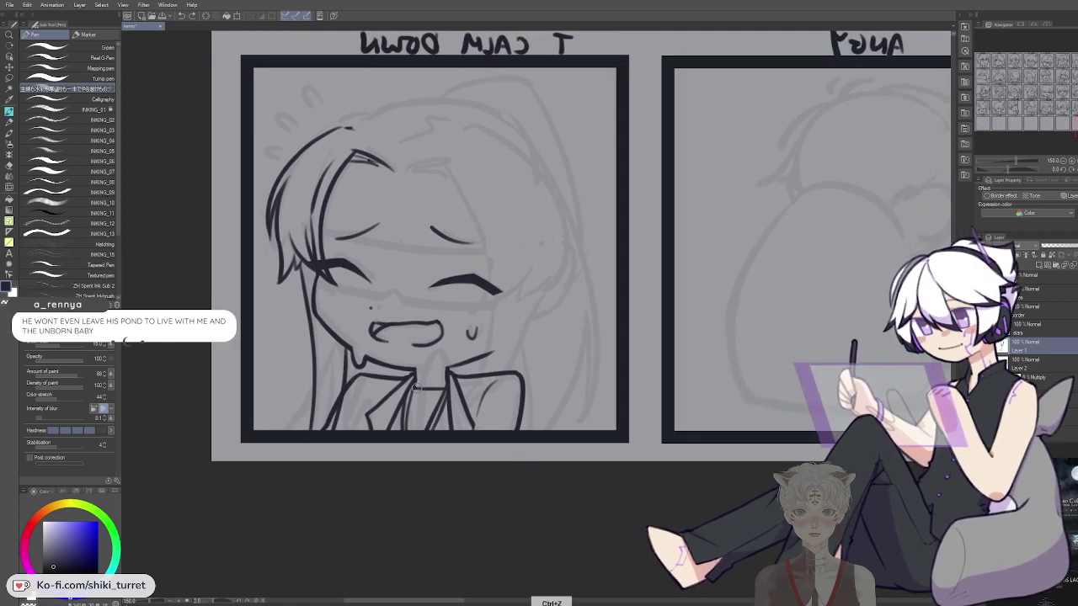
{"action": "key", "text": "ctrl+z"}
{"action": "key", "text": "ctrl+z"}
{"action": "left_click_drag", "start_coordinate": [346, 346], "coordinate": [336, 428]}
{"action": "key", "text": "ctrl+z"}
{"action": "key", "text": "ctrl+z"}
{"action": "left_click_drag", "start_coordinate": [346, 345], "coordinate": [328, 433]}
{"action": "key", "text": "ctrl+z"}
{"action": "key", "text": "ctrl+z"}
{"action": "left_click_drag", "start_coordinate": [347, 345], "coordinate": [329, 435]}
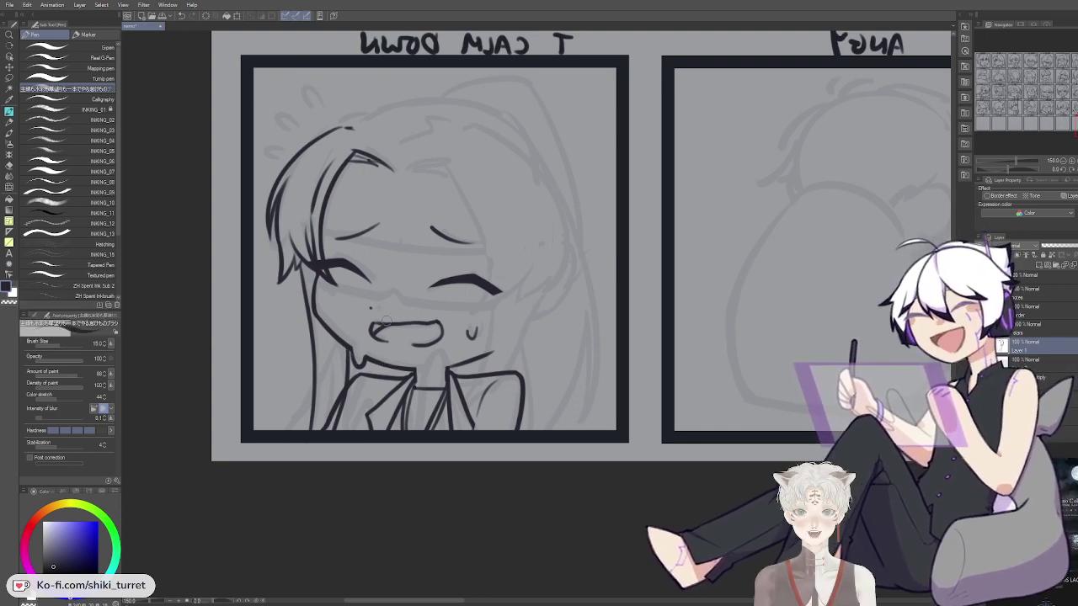
Ink the short strokes on the other side of the parting to complete the V-shaped hairline
{"action": "left_click_drag", "start_coordinate": [546, 356], "coordinate": [525, 392]}
{"action": "key", "text": "ctrl+z"}
{"action": "mouse_move", "coordinate": [373, 207]}
{"action": "left_mouse_down"}
{"action": "mouse_move", "coordinate": [428, 194]}
{"action": "mouse_move", "coordinate": [414, 203]}
{"action": "left_mouse_up"}
{"action": "key", "text": "ctrl+z"}
{"action": "key", "text": "ctrl+z"}
{"action": "key", "text": "ctrl+z"}
{"action": "key", "text": "ctrl+z"}
Compare the T CALM DOWN panel with the other inked panels across the page
{"action": "left_click_drag", "start_coordinate": [607, 260], "coordinate": [240, 596]}
{"action": "left_click_drag", "start_coordinate": [413, 399], "coordinate": [305, 464]}
{"action": "scroll", "coordinate": [307, 464], "scroll_direction": "down", "scroll_amount": 3}
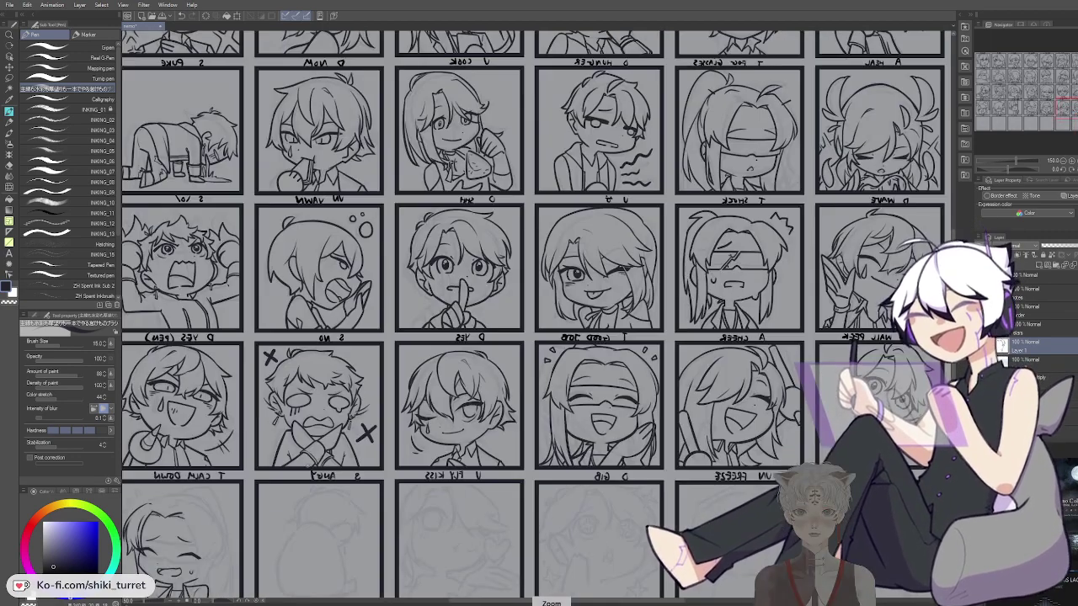
{"action": "left_click_drag", "start_coordinate": [296, 509], "coordinate": [392, 427]}
{"action": "left_click_drag", "start_coordinate": [313, 459], "coordinate": [395, 402]}
{"action": "scroll", "coordinate": [326, 413], "scroll_direction": "up", "scroll_amount": 2}
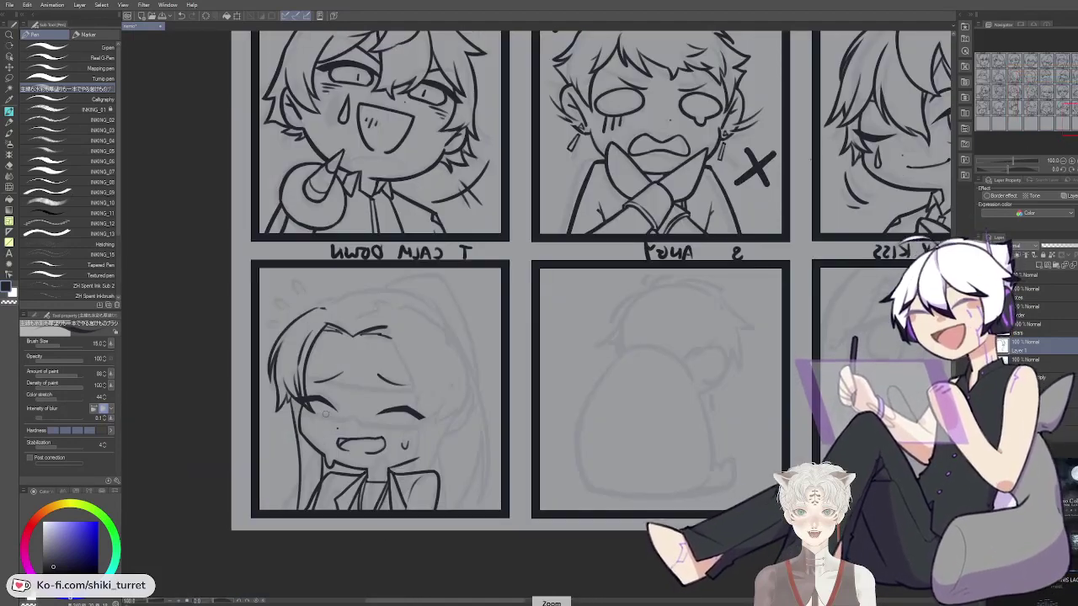
{"action": "scroll", "coordinate": [428, 365], "scroll_direction": "up", "scroll_amount": 3}
Unmirror the view and ink the hairline curving from the parting down the forehead to the eye on the sweat-drop side
{"action": "key", "text": "ctrl+z"}
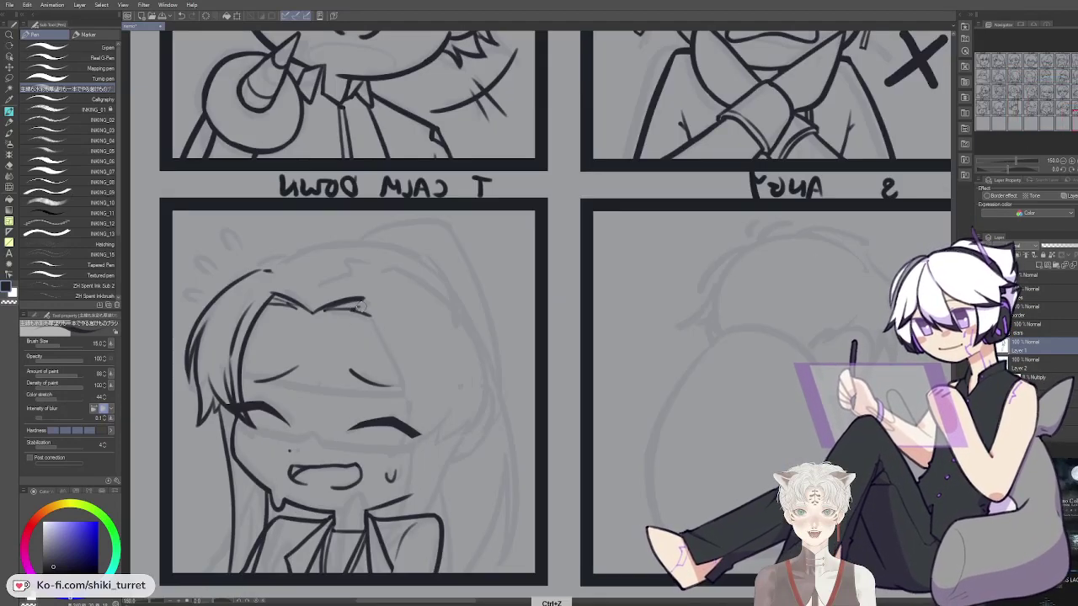
{"action": "key", "text": "h"}
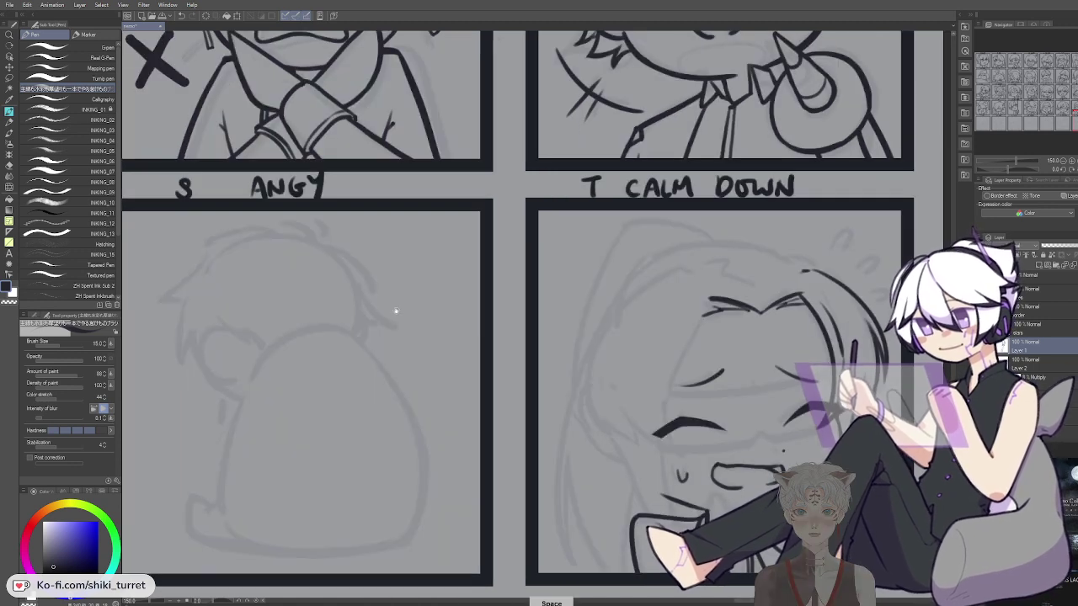
{"action": "left_click_drag", "start_coordinate": [773, 370], "coordinate": [639, 304]}
{"action": "mouse_move", "coordinate": [579, 236]}
{"action": "left_mouse_down"}
{"action": "mouse_move", "coordinate": [534, 347]}
{"action": "mouse_move", "coordinate": [557, 262]}
{"action": "mouse_move", "coordinate": [534, 333]}
{"action": "mouse_move", "coordinate": [541, 384]}
{"action": "left_mouse_up"}
{"action": "key", "text": "ctrl+z"}
{"action": "key", "text": "ctrl+z"}
{"action": "key", "text": "ctrl+z"}
{"action": "key", "text": "ctrl+z"}
{"action": "key", "text": "ctrl+z"}
Ink the short face-edge line below the eye on the sweat-drop side and the hair strand sweeping in to its outer corner
{"action": "mouse_move", "coordinate": [534, 306]}
{"action": "left_mouse_down"}
{"action": "mouse_move", "coordinate": [547, 397]}
{"action": "mouse_move", "coordinate": [543, 389]}
{"action": "left_mouse_up"}
{"action": "key", "text": "ctrl+z"}
{"action": "left_click_drag", "start_coordinate": [500, 339], "coordinate": [526, 385]}
{"action": "key", "text": "ctrl+z"}
{"action": "left_click_drag", "start_coordinate": [499, 341], "coordinate": [546, 389]}
{"action": "key", "text": "ctrl+z"}
{"action": "key", "text": "ctrl+z"}
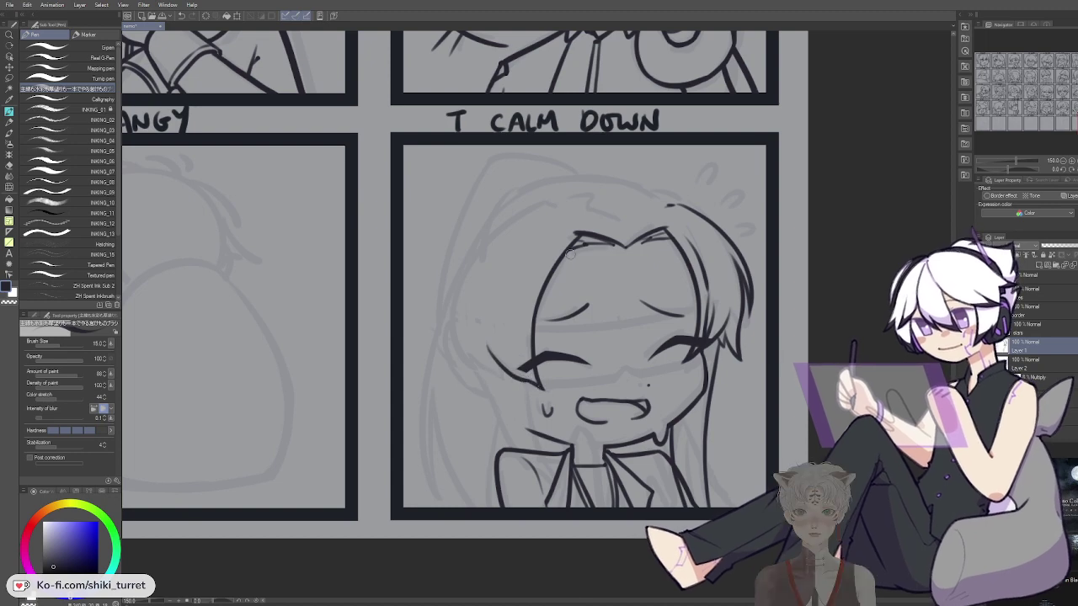
{"action": "key", "text": "ctrl+z"}
{"action": "mouse_move", "coordinate": [583, 346]}
{"action": "left_mouse_down"}
{"action": "mouse_move", "coordinate": [556, 356]}
{"action": "mouse_move", "coordinate": [431, 329]}
{"action": "left_mouse_up"}
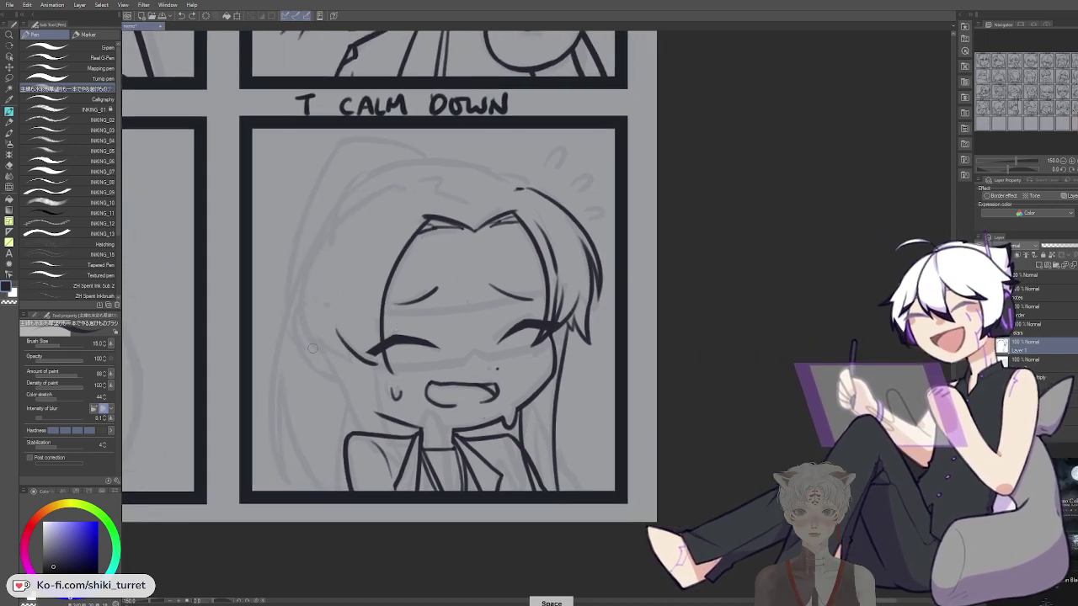
Redraw the hair strand sweeping in to the outer corner of the eye on the sweat-drop side
{"action": "key", "text": "ctrl+z"}
{"action": "key", "text": "ctrl+z"}
{"action": "left_click_drag", "start_coordinate": [339, 334], "coordinate": [378, 363]}
{"action": "key", "text": "ctrl+z"}
{"action": "key", "text": "ctrl+z"}
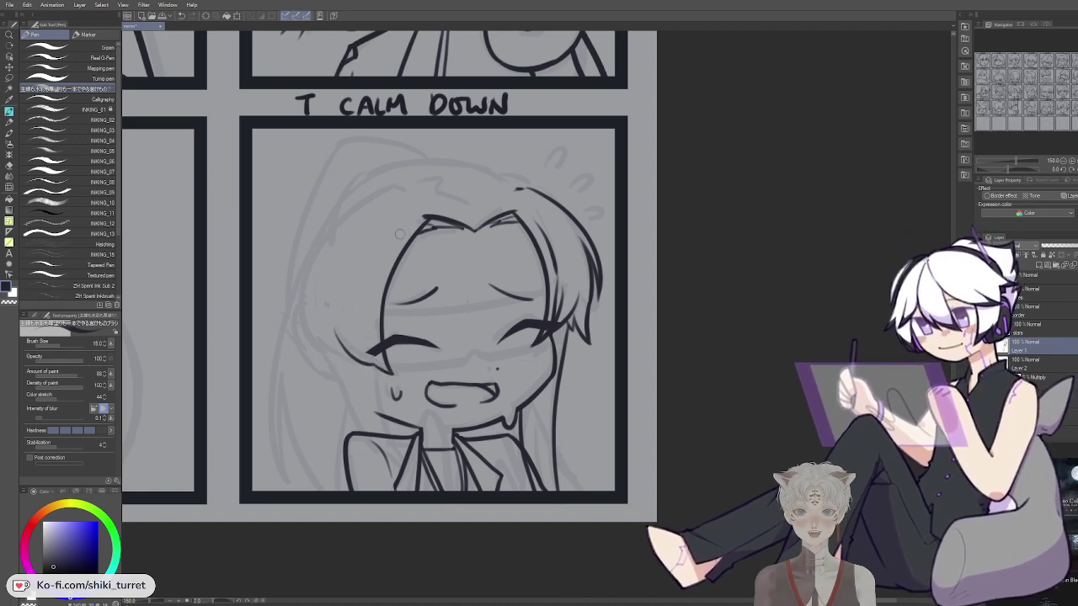
{"action": "left_click_drag", "start_coordinate": [340, 216], "coordinate": [318, 354]}
{"action": "key", "text": "ctrl+z"}
{"action": "key", "text": "ctrl+z"}
{"action": "left_click_drag", "start_coordinate": [342, 209], "coordinate": [320, 353]}
{"action": "key", "text": "ctrl+z"}
{"action": "key", "text": "ctrl+z"}
Ink the outer hair contour on the sweat-drop side, curving from near the crown down to pointed lock tips beside the eye
{"action": "mouse_move", "coordinate": [367, 196]}
{"action": "left_mouse_down"}
{"action": "mouse_move", "coordinate": [320, 354]}
{"action": "mouse_move", "coordinate": [327, 369]}
{"action": "left_mouse_up"}
{"action": "left_click_drag", "start_coordinate": [312, 301], "coordinate": [322, 370]}
{"action": "key", "text": "ctrl+z"}
{"action": "key", "text": "ctrl+z"}
{"action": "mouse_move", "coordinate": [340, 212]}
{"action": "left_mouse_down"}
{"action": "mouse_move", "coordinate": [303, 352]}
{"action": "mouse_move", "coordinate": [308, 362]}
{"action": "mouse_move", "coordinate": [326, 351]}
{"action": "mouse_move", "coordinate": [350, 362]}
{"action": "left_mouse_up"}
{"action": "key", "text": "ctrl+z"}
{"action": "key", "text": "ctrl+z"}
{"action": "key", "text": "ctrl+z"}
{"action": "left_click_drag", "start_coordinate": [313, 330], "coordinate": [337, 364]}
{"action": "key", "text": "ctrl+z"}
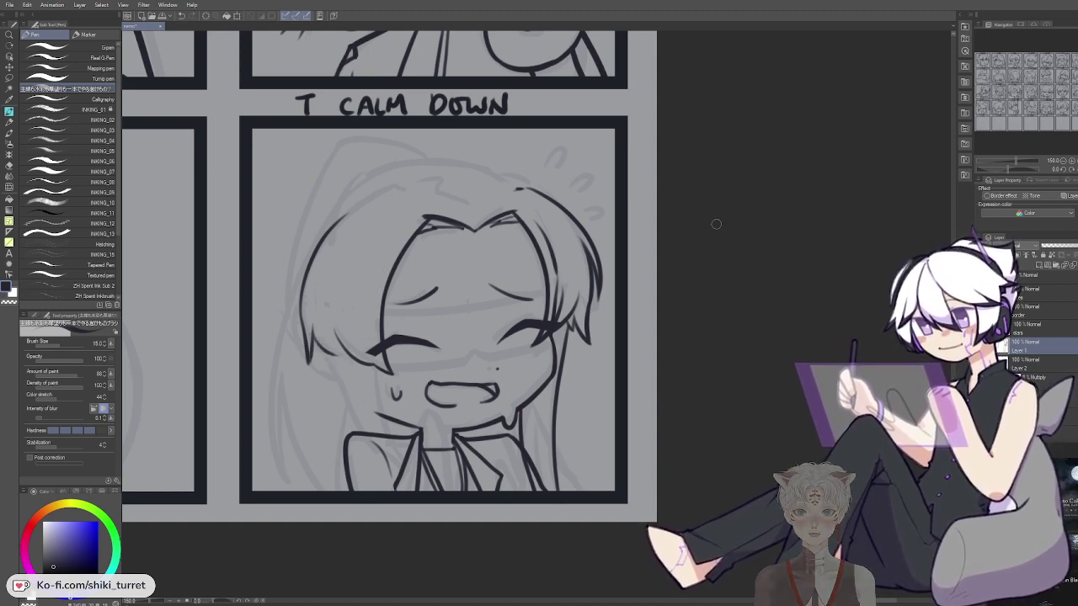
{"action": "key", "text": "ctrl+z"}
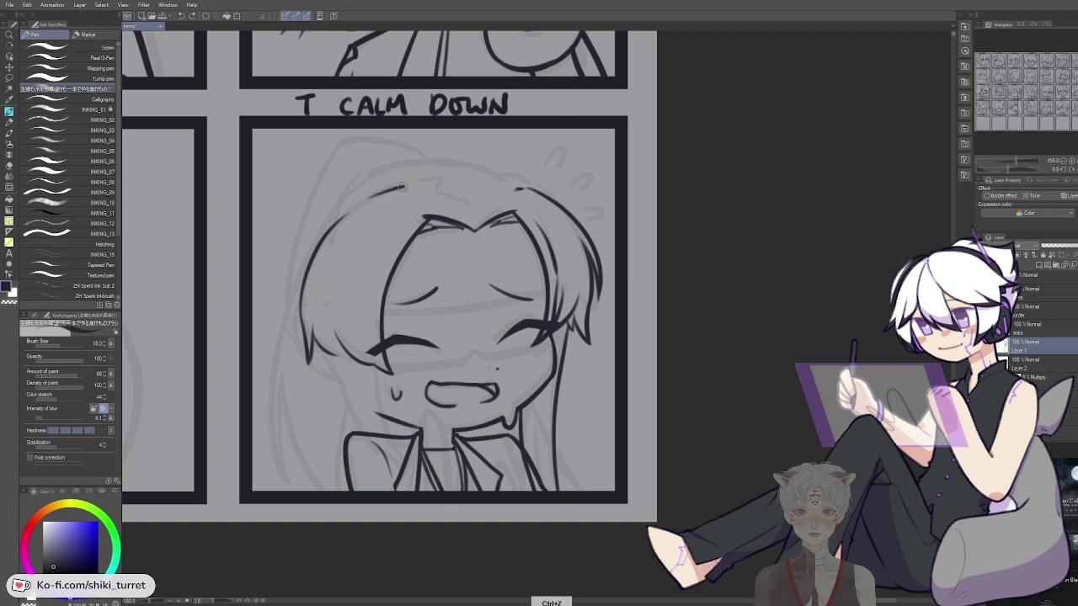
Ink a short peaked hair strand at the crown, above the parted fringe of the character in the "T CALM DOWN" panel
{"action": "left_click_drag", "start_coordinate": [418, 184], "coordinate": [459, 200]}
{"action": "key", "text": "ctrl+z"}
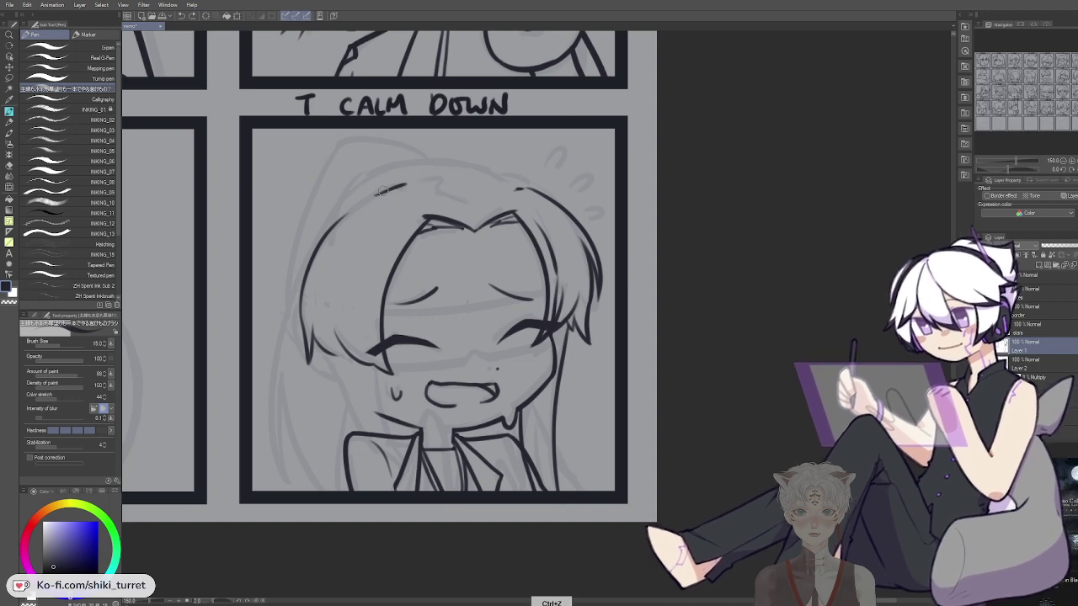
{"action": "left_click_drag", "start_coordinate": [371, 198], "coordinate": [434, 192]}
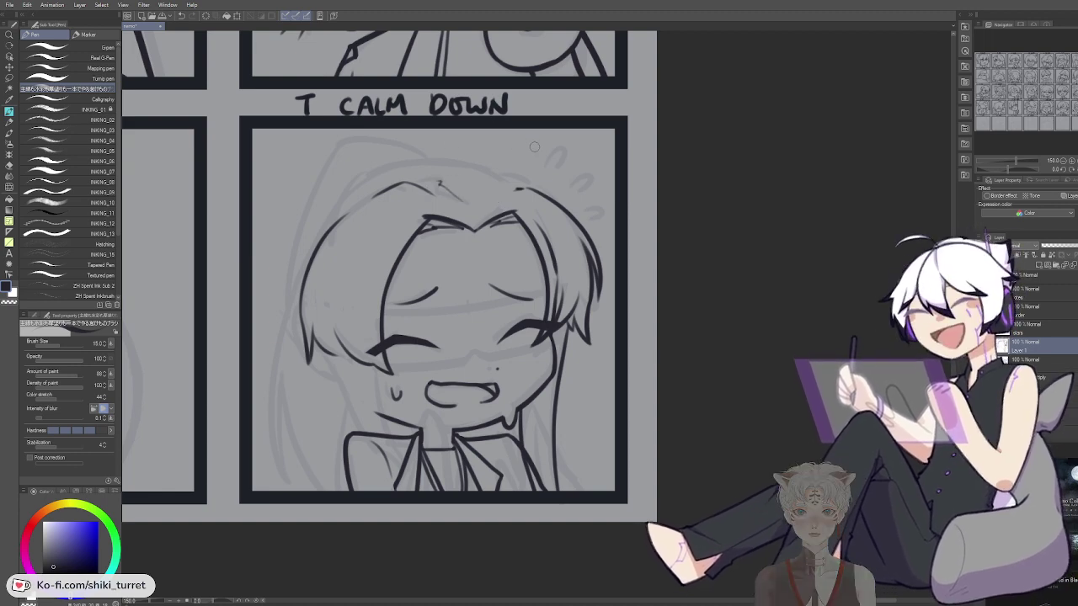
{"action": "key", "text": "ctrl+z"}
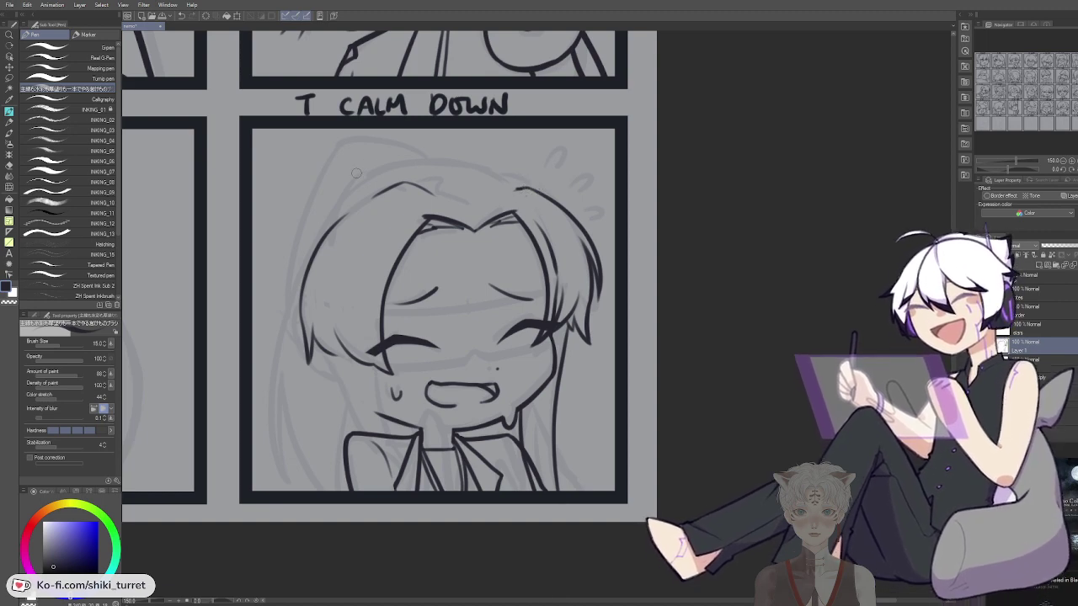
{"action": "key", "text": "ctrl+z"}
Ink the curved top outline of the head and run it down to meet the hair beside the fringe
{"action": "left_click_drag", "start_coordinate": [347, 182], "coordinate": [466, 167]}
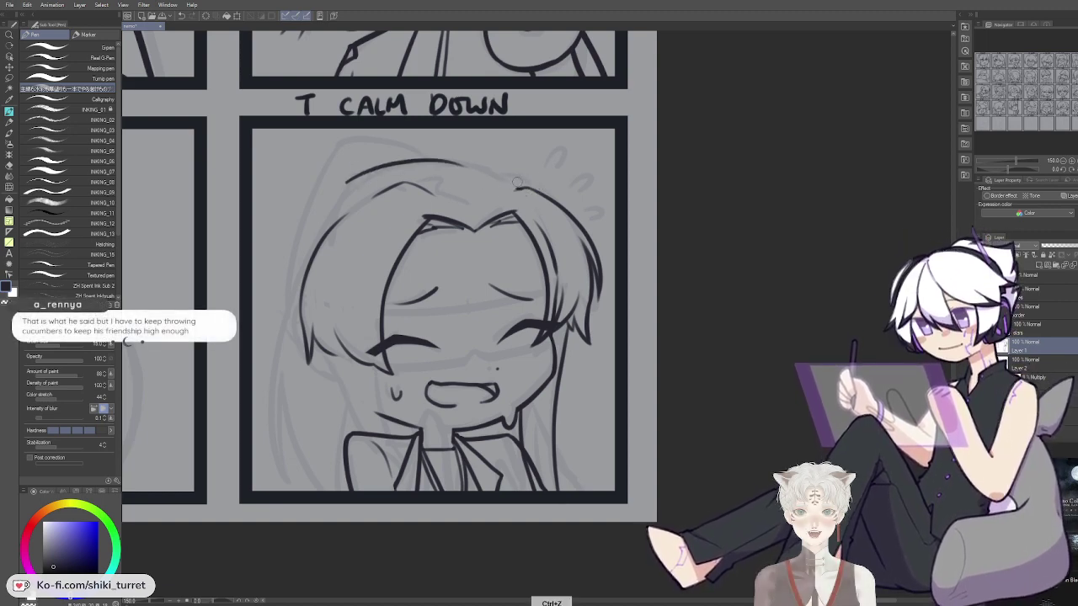
{"action": "left_click_drag", "start_coordinate": [612, 233], "coordinate": [661, 343]}
{"action": "left_click_drag", "start_coordinate": [480, 271], "coordinate": [562, 298]}
{"action": "key", "text": "ctrl+z"}
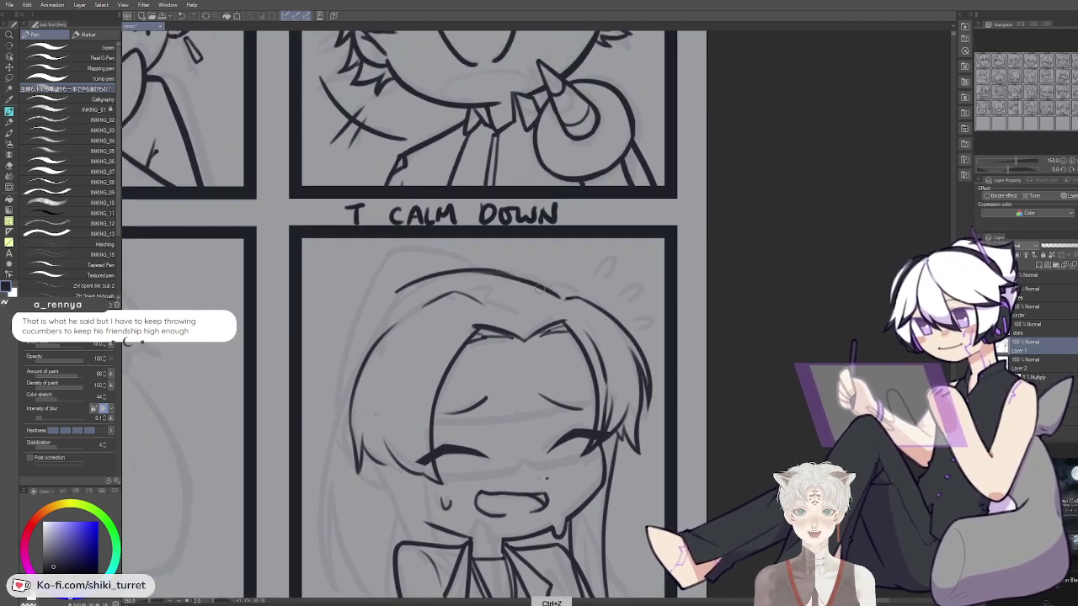
{"action": "left_click_drag", "start_coordinate": [687, 345], "coordinate": [466, 364]}
{"action": "key", "text": "ctrl+z"}
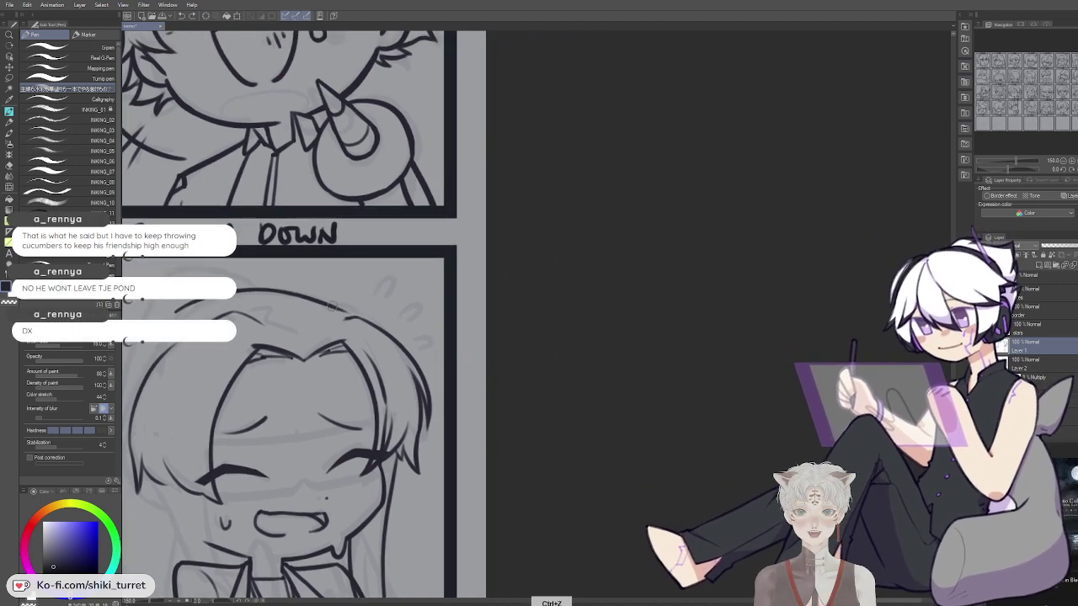
{"action": "key", "text": "c"}
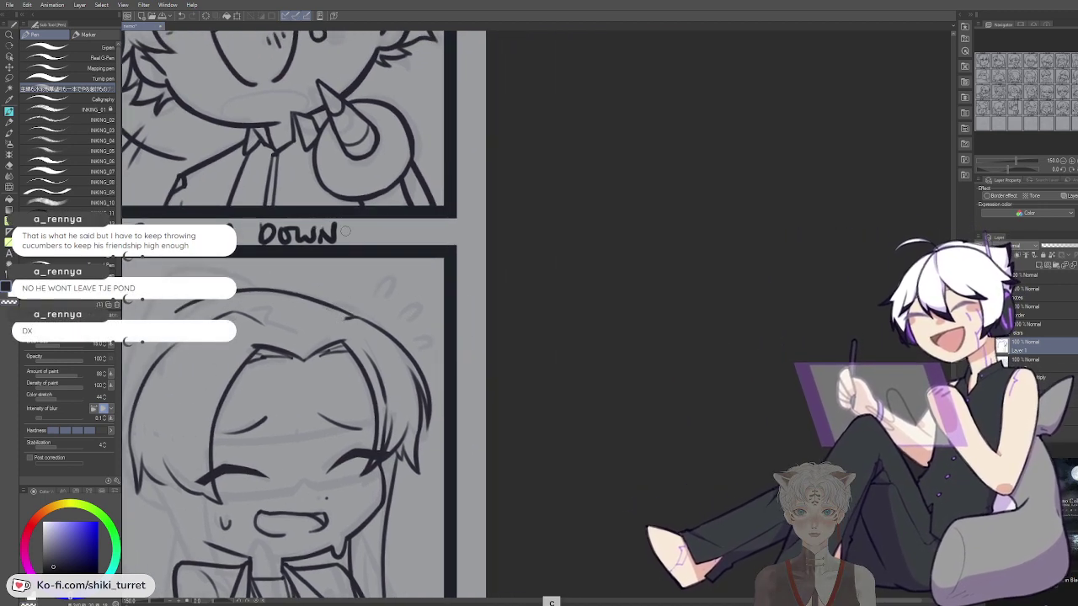
Ink the outer hair line connecting the top of the head to the hair on the character's ponytail side
{"action": "left_click_drag", "start_coordinate": [397, 330], "coordinate": [586, 259]}
{"action": "left_click_drag", "start_coordinate": [358, 244], "coordinate": [323, 314]}
{"action": "key", "text": "ctrl+z"}
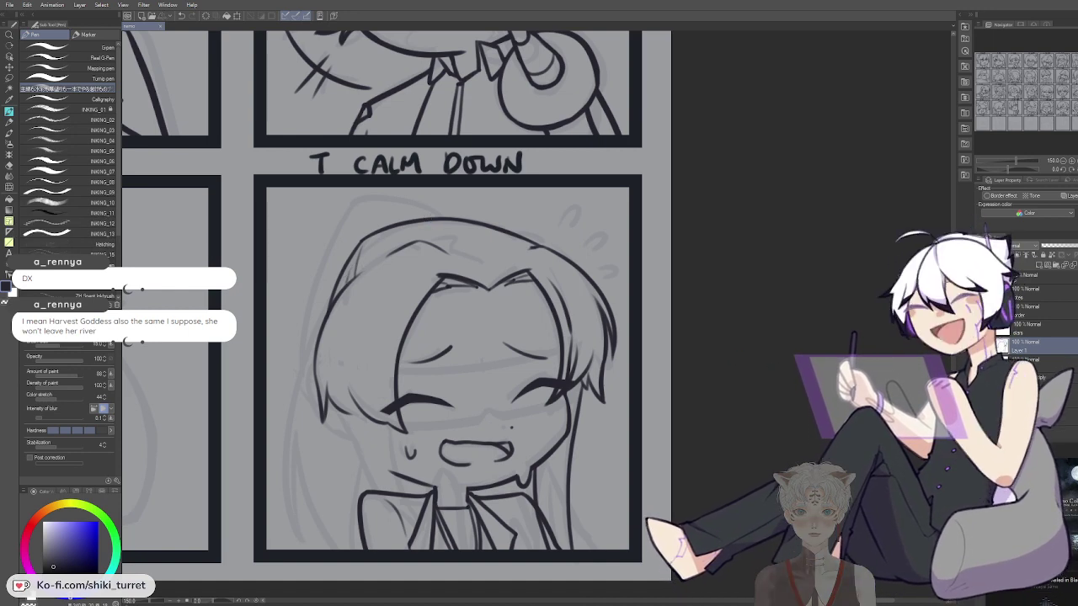
{"action": "left_click_drag", "start_coordinate": [534, 412], "coordinate": [513, 320]}
{"action": "key", "text": "ctrl+z"}
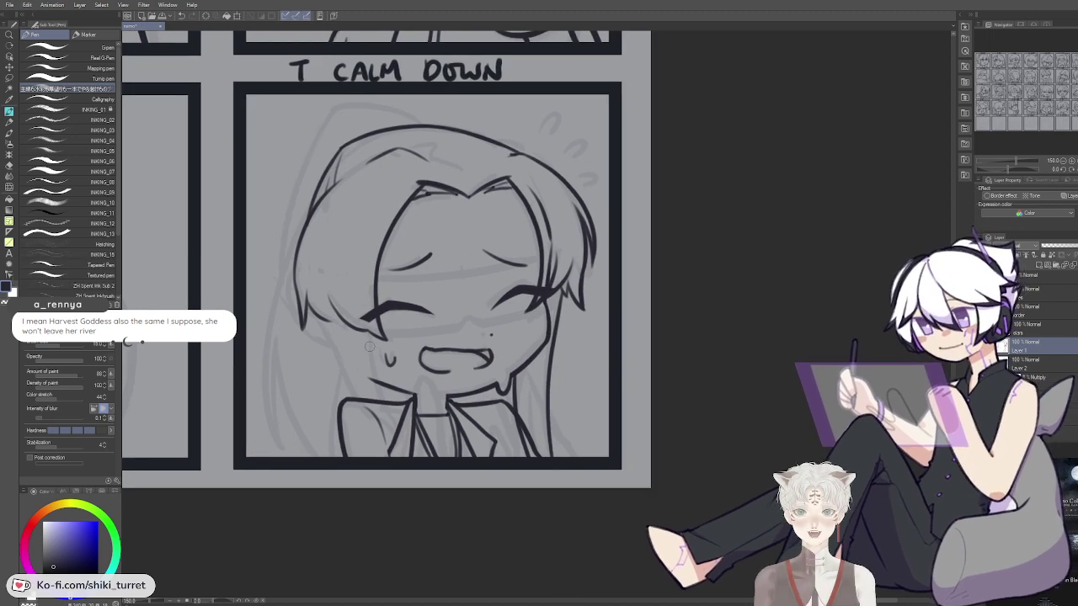
{"action": "key", "text": "ctrl+z"}
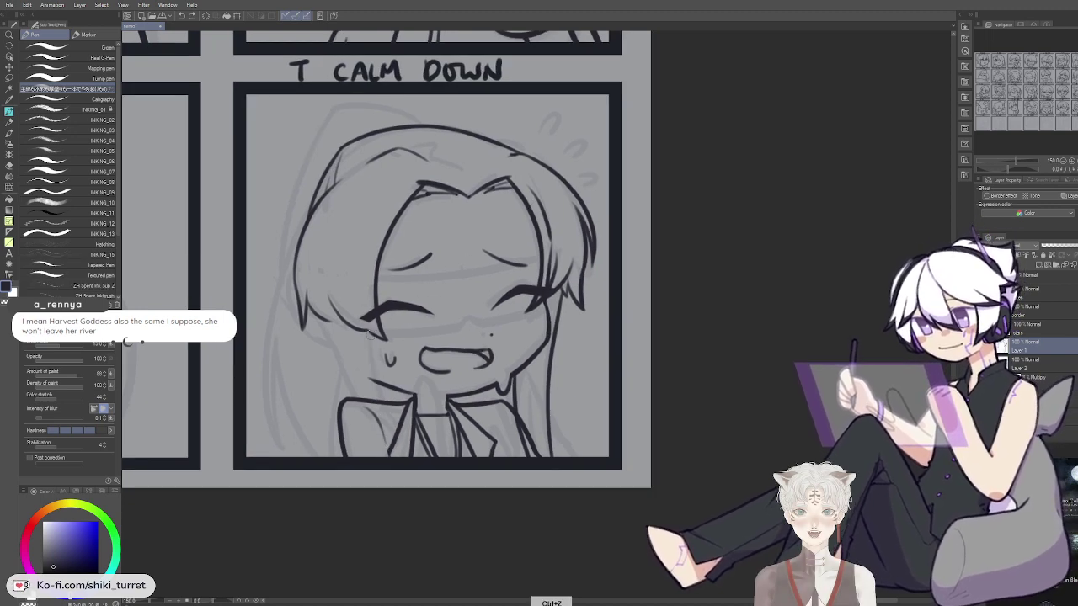
Ink the inner edge of the long side lock, running from the fringe tip beside the cheek down over the shoulder
{"action": "key", "text": "ctrl+z"}
{"action": "left_click_drag", "start_coordinate": [372, 332], "coordinate": [384, 415]}
{"action": "key", "text": "ctrl+z"}
{"action": "key", "text": "ctrl+z"}
{"action": "key", "text": "ctrl+z"}
{"action": "key", "text": "ctrl+z"}
{"action": "left_click_drag", "start_coordinate": [375, 334], "coordinate": [394, 429]}
{"action": "key", "text": "ctrl+z"}
{"action": "mouse_move", "coordinate": [373, 333]}
{"action": "left_mouse_down"}
{"action": "mouse_move", "coordinate": [393, 433]}
{"action": "mouse_move", "coordinate": [382, 394]}
{"action": "mouse_move", "coordinate": [403, 439]}
{"action": "left_mouse_up"}
{"action": "key", "text": "ctrl+z"}
Ink the outer edge of the long side lock, from below the side fringe down across the shoulder
{"action": "mouse_move", "coordinate": [322, 320]}
{"action": "left_mouse_down"}
{"action": "mouse_move", "coordinate": [365, 415]}
{"action": "mouse_move", "coordinate": [330, 371]}
{"action": "mouse_move", "coordinate": [355, 442]}
{"action": "mouse_move", "coordinate": [371, 442]}
{"action": "mouse_move", "coordinate": [375, 419]}
{"action": "mouse_move", "coordinate": [377, 441]}
{"action": "left_mouse_up"}
{"action": "key", "text": "ctrl+z"}
{"action": "key", "text": "ctrl+z"}
{"action": "key", "text": "ctrl+z"}
{"action": "key", "text": "ctrl+z"}
{"action": "key", "text": "ctrl+z"}
{"action": "mouse_move", "coordinate": [328, 337]}
{"action": "left_mouse_down"}
{"action": "mouse_move", "coordinate": [378, 442]}
{"action": "mouse_move", "coordinate": [345, 402]}
{"action": "left_mouse_up"}
{"action": "key", "text": "ctrl+z"}
{"action": "key", "text": "ctrl+z"}
{"action": "mouse_move", "coordinate": [329, 338]}
{"action": "left_mouse_down"}
{"action": "mouse_move", "coordinate": [345, 409]}
{"action": "mouse_move", "coordinate": [378, 437]}
{"action": "left_mouse_up"}
{"action": "key", "text": "ctrl+z"}
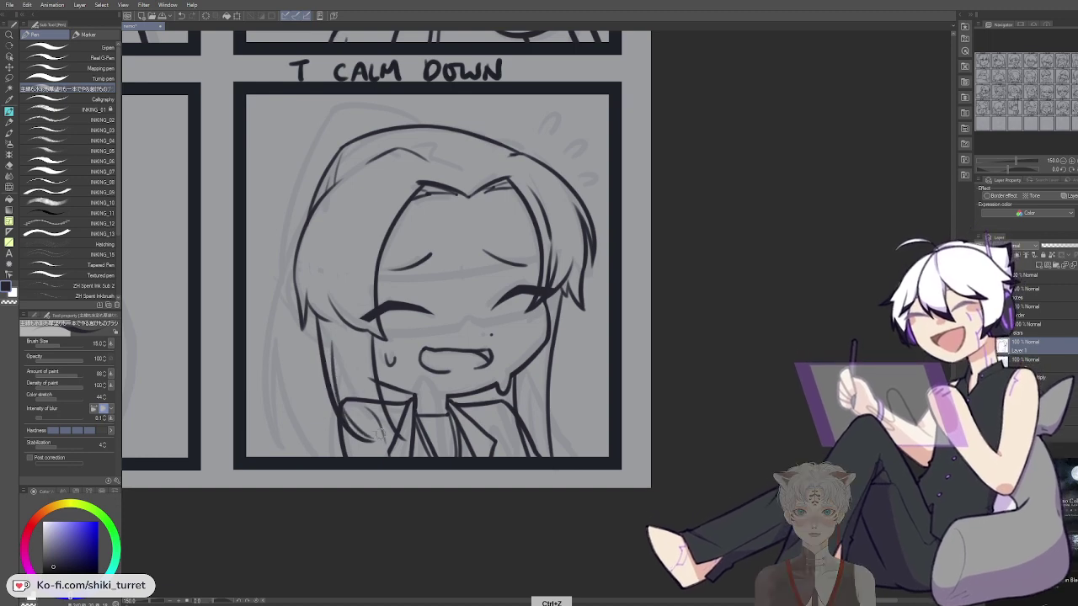
Add strand lines inside the long side lock and close its lower end over the jacket
{"action": "key", "text": "ctrl+z"}
{"action": "key", "text": "ctrl+z"}
{"action": "left_click_drag", "start_coordinate": [332, 346], "coordinate": [371, 437]}
{"action": "key", "text": "ctrl+z"}
{"action": "mouse_move", "coordinate": [346, 403]}
{"action": "left_mouse_down"}
{"action": "mouse_move", "coordinate": [389, 456]}
{"action": "mouse_move", "coordinate": [418, 469]}
{"action": "left_mouse_up"}
{"action": "key", "text": "c"}
{"action": "key", "text": "ctrl+z"}
{"action": "key", "text": "ctrl+z"}
{"action": "key", "text": "c"}
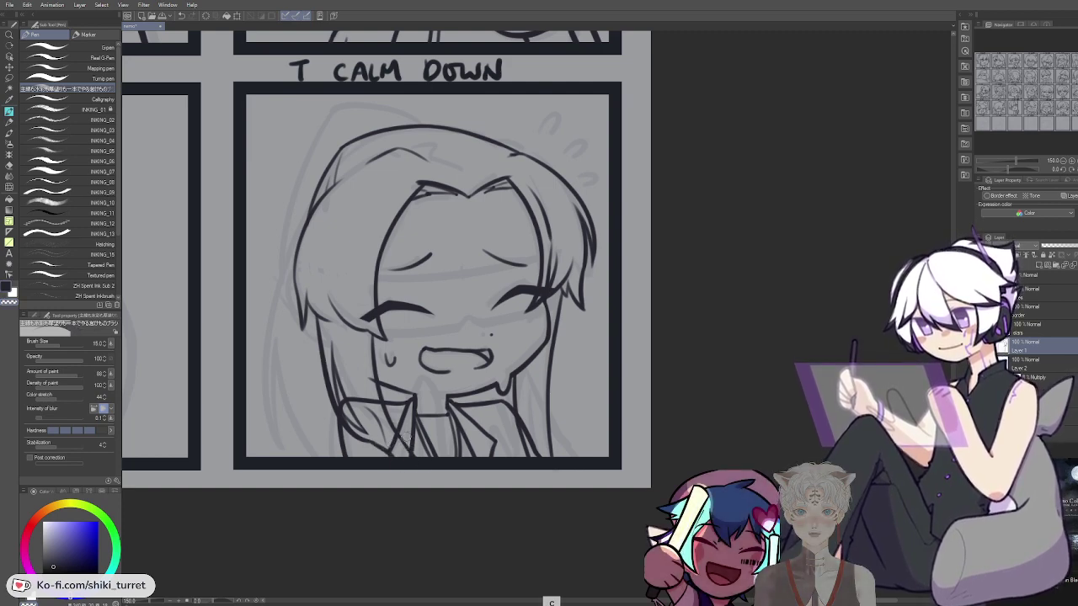
Mirror the canvas view and ink the base and curved top strands of the ponytail above the head
{"action": "left_click_drag", "start_coordinate": [656, 258], "coordinate": [650, 263]}
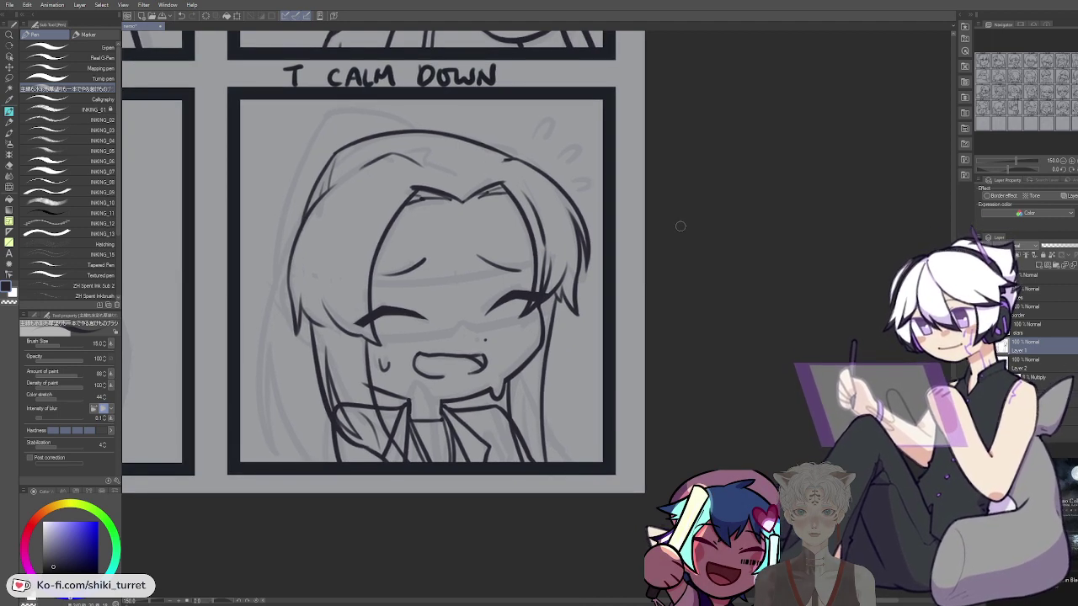
{"action": "left_click_drag", "start_coordinate": [687, 353], "coordinate": [710, 378]}
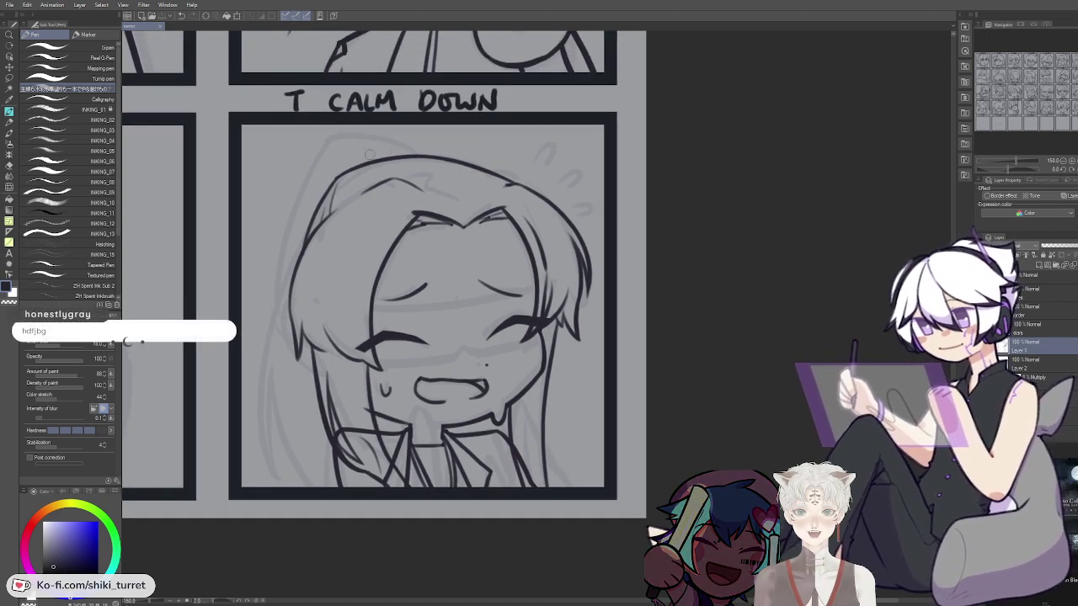
{"action": "key", "text": "h"}
{"action": "left_click_drag", "start_coordinate": [721, 315], "coordinate": [530, 346]}
{"action": "left_click_drag", "start_coordinate": [473, 185], "coordinate": [504, 167]}
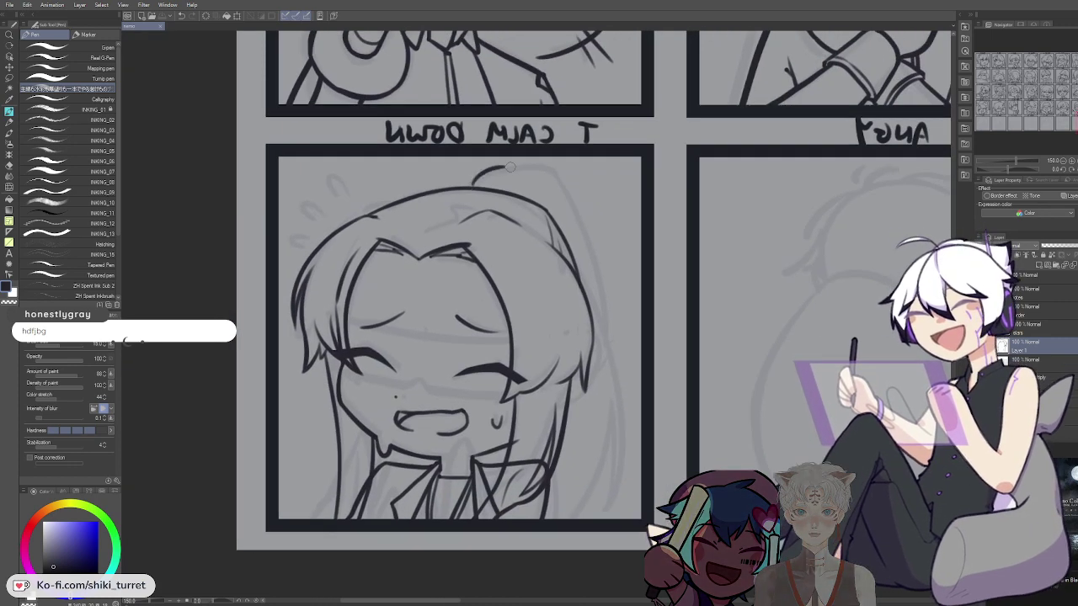
{"action": "key", "text": "ctrl+z"}
{"action": "key", "text": "ctrl+z"}
{"action": "left_click_drag", "start_coordinate": [545, 163], "coordinate": [494, 186]}
{"action": "key", "text": "ctrl+z"}
{"action": "left_click_drag", "start_coordinate": [551, 161], "coordinate": [503, 193]}
{"action": "key", "text": "ctrl+z"}
{"action": "mouse_move", "coordinate": [552, 163]}
{"action": "left_mouse_down"}
{"action": "mouse_move", "coordinate": [501, 181]}
{"action": "mouse_move", "coordinate": [571, 178]}
{"action": "left_mouse_up"}
{"action": "key", "text": "ctrl+z"}
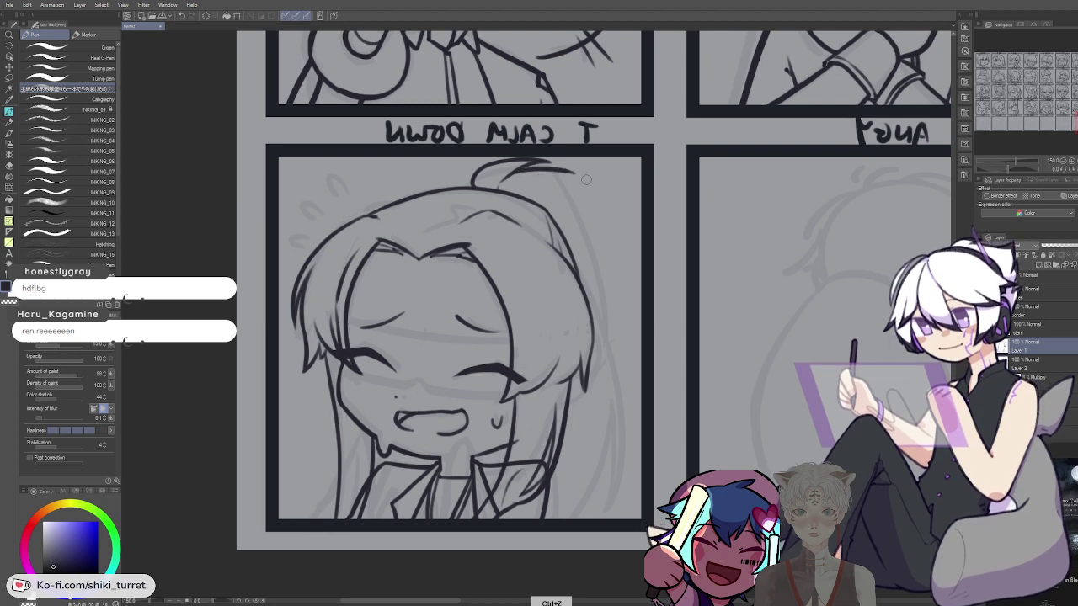
Restore the unmirrored view and ink the ponytail's upper outer edge descending from its top strand
{"action": "key", "text": "h"}
{"action": "left_click_drag", "start_coordinate": [505, 252], "coordinate": [452, 177]}
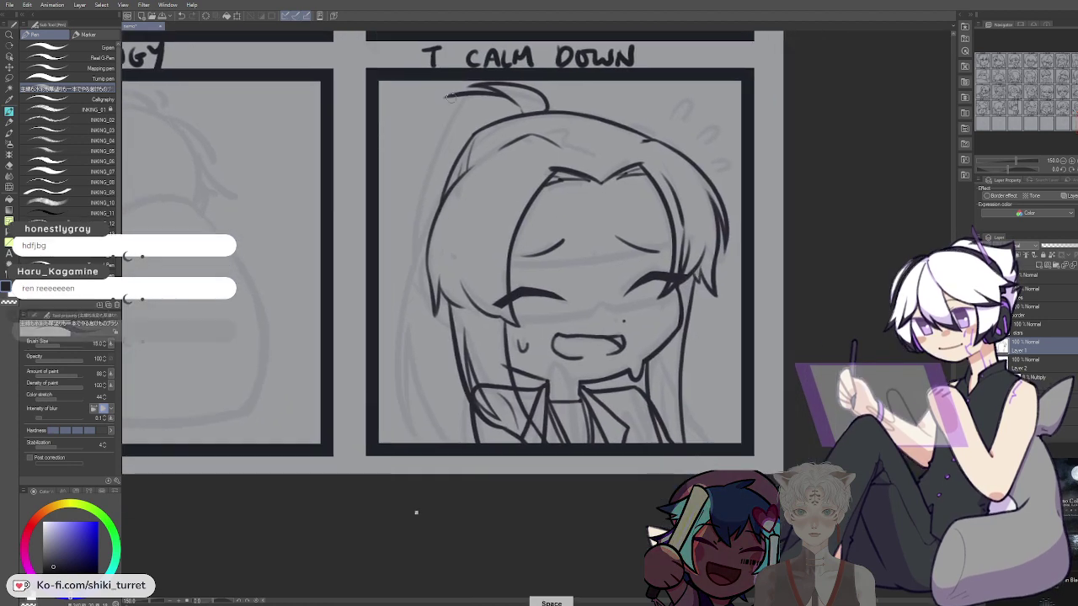
{"action": "left_click_drag", "start_coordinate": [448, 97], "coordinate": [408, 184]}
{"action": "key", "text": "ctrl+z"}
{"action": "mouse_move", "coordinate": [452, 95]}
{"action": "left_mouse_down"}
{"action": "mouse_move", "coordinate": [407, 246]}
{"action": "mouse_move", "coordinate": [412, 227]}
{"action": "left_mouse_up"}
{"action": "key", "text": "ctrl+z"}
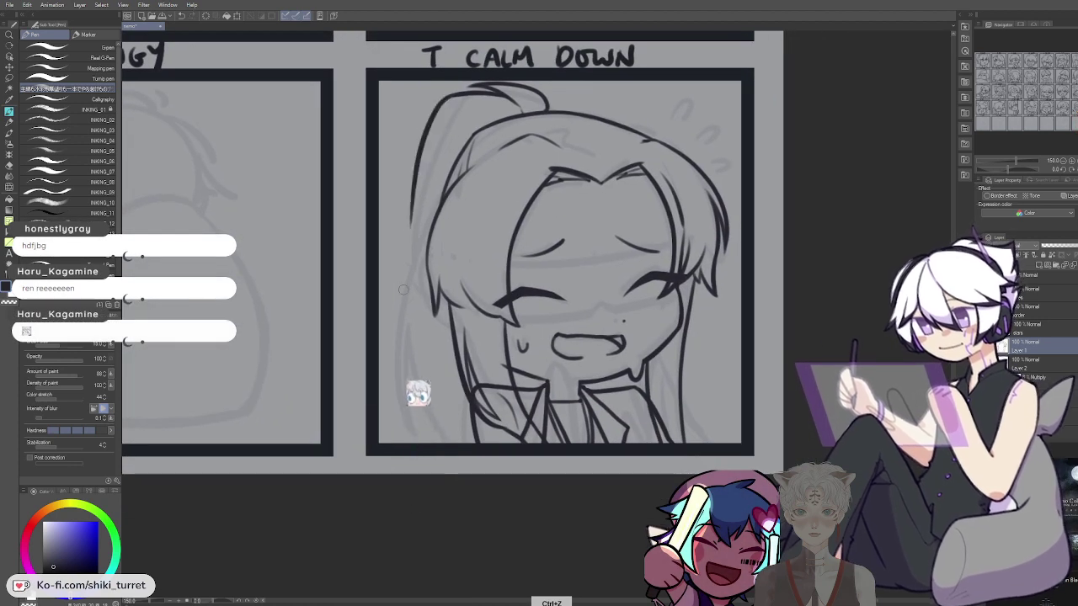
Ink the long ponytail curve that emerges beside the head and sweeps down toward the lower part of the panel
{"action": "left_click_drag", "start_coordinate": [453, 174], "coordinate": [394, 320]}
{"action": "key", "text": "ctrl+z"}
{"action": "key", "text": "ctrl+z"}
{"action": "left_click_drag", "start_coordinate": [446, 185], "coordinate": [396, 361]}
{"action": "key", "text": "ctrl+z"}
{"action": "left_click_drag", "start_coordinate": [453, 172], "coordinate": [402, 412]}
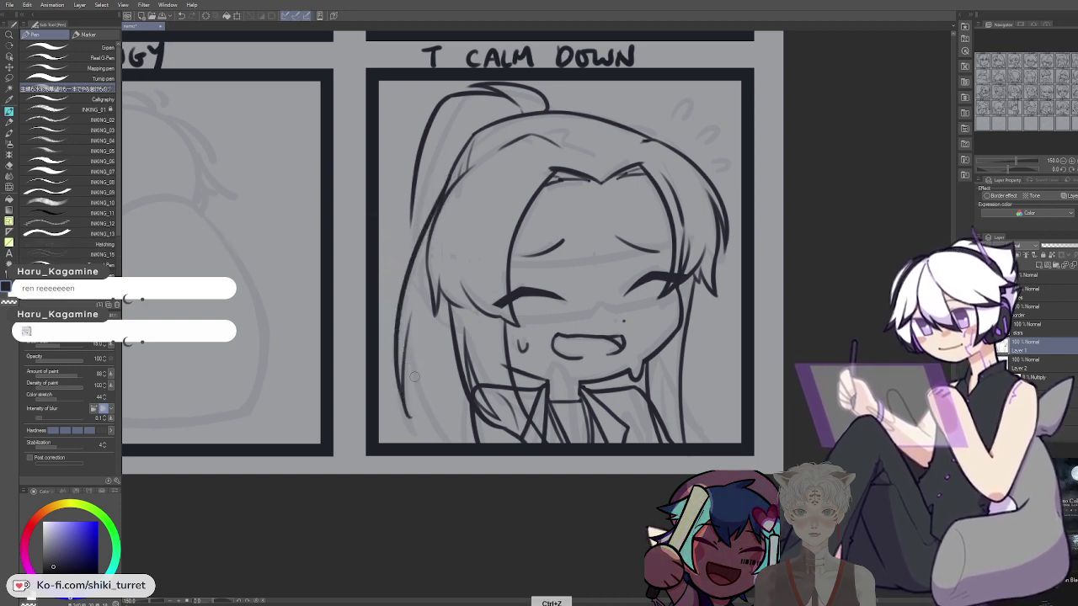
Add the ponytail's inner strand down to the panel border and join its upper outer edge to the lower curve
{"action": "left_click_drag", "start_coordinate": [408, 321], "coordinate": [412, 427]}
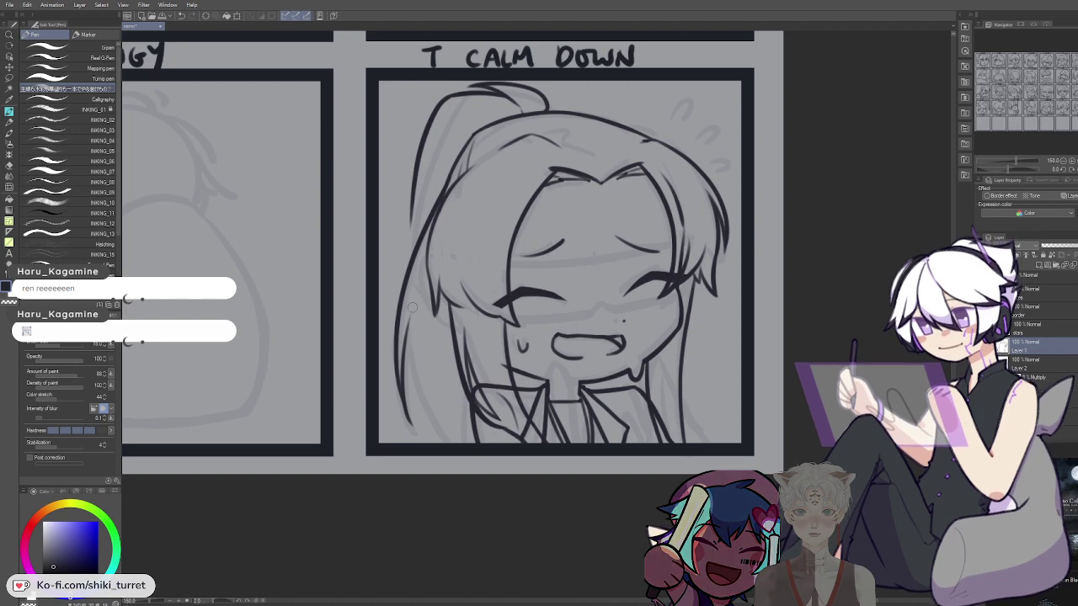
{"action": "key", "text": "ctrl+z"}
{"action": "left_click_drag", "start_coordinate": [408, 323], "coordinate": [455, 443]}
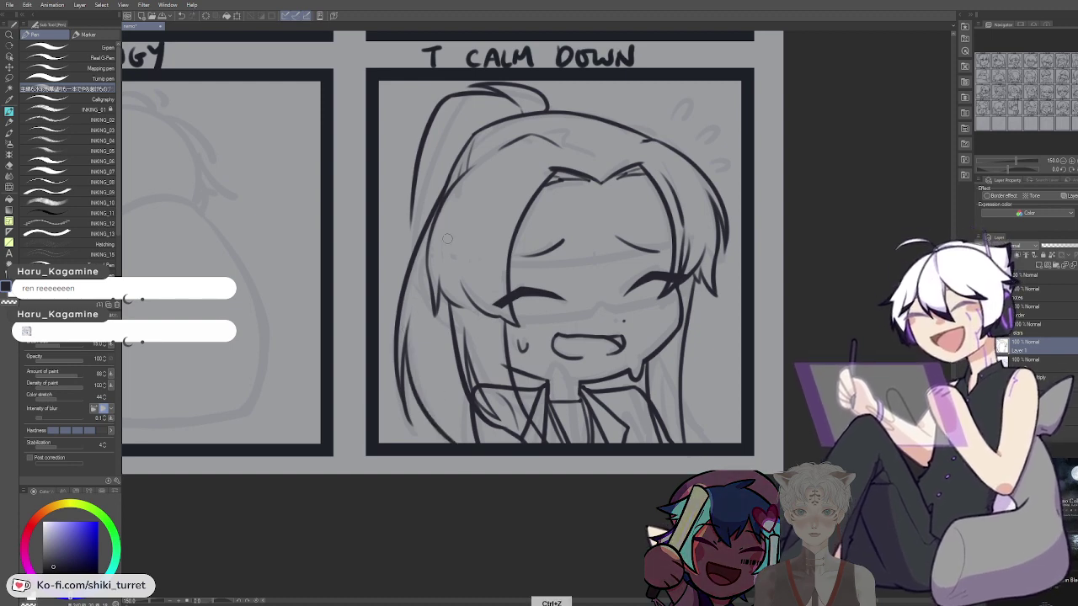
{"action": "key", "text": "ctrl+z"}
{"action": "mouse_move", "coordinate": [413, 204]}
{"action": "left_mouse_down"}
{"action": "mouse_move", "coordinate": [396, 289]}
{"action": "mouse_move", "coordinate": [404, 283]}
{"action": "left_mouse_up"}
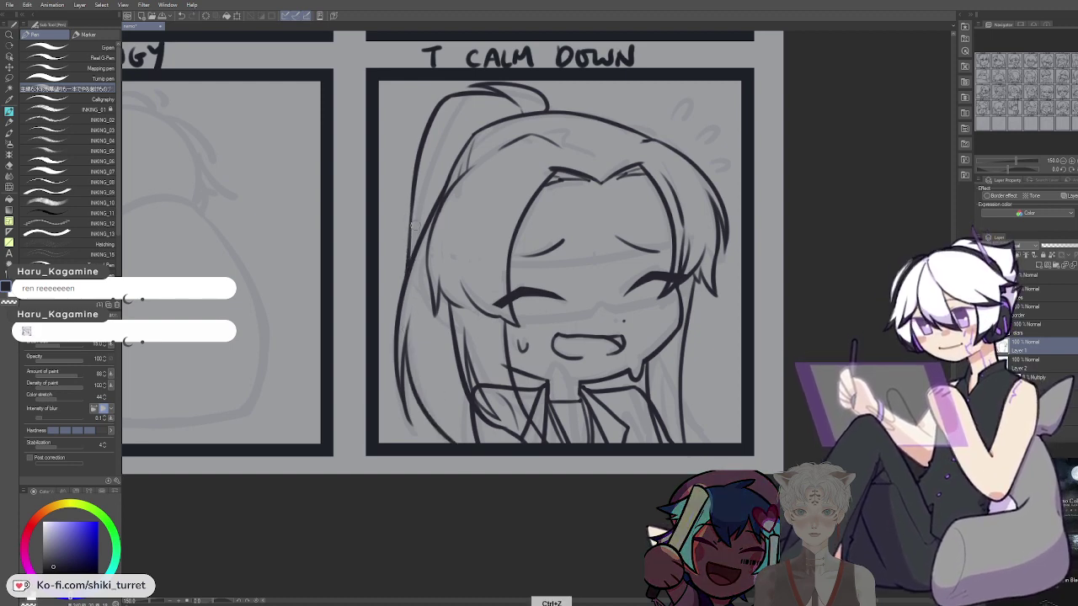
{"action": "key", "text": "ctrl+z"}
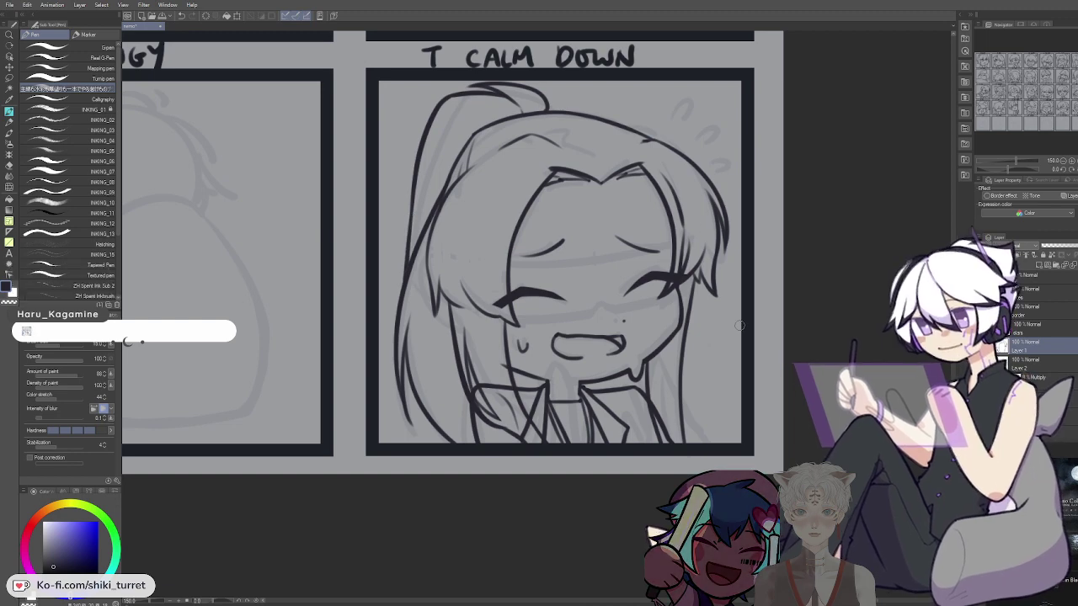
Erase the shoulder and jacket lines on Layer 2 that overlap the long side lock
{"action": "left_click_drag", "start_coordinate": [835, 325], "coordinate": [798, 333]}
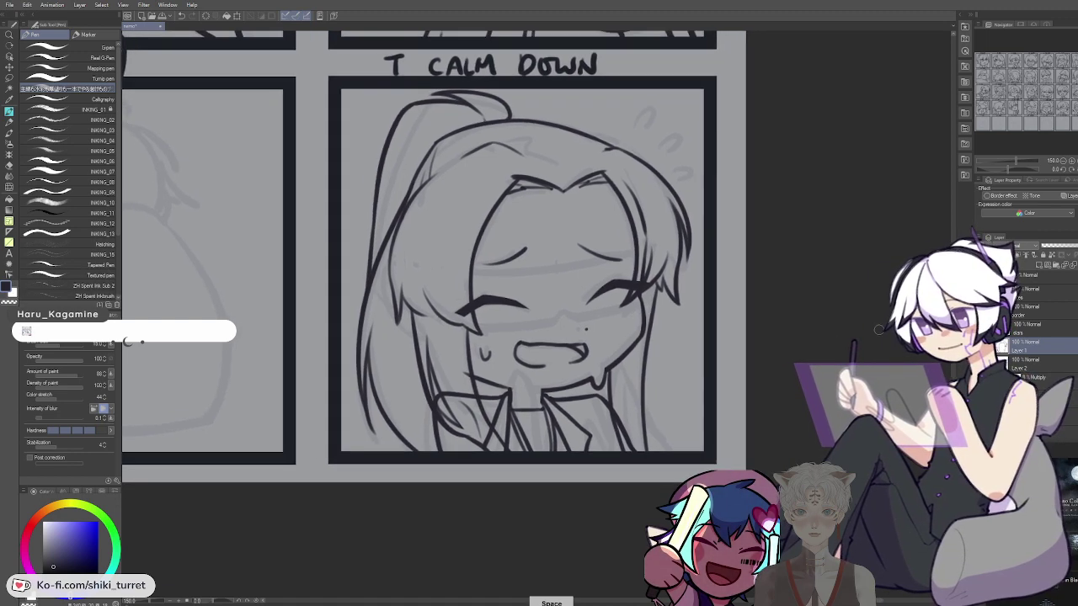
{"action": "key", "text": "c"}
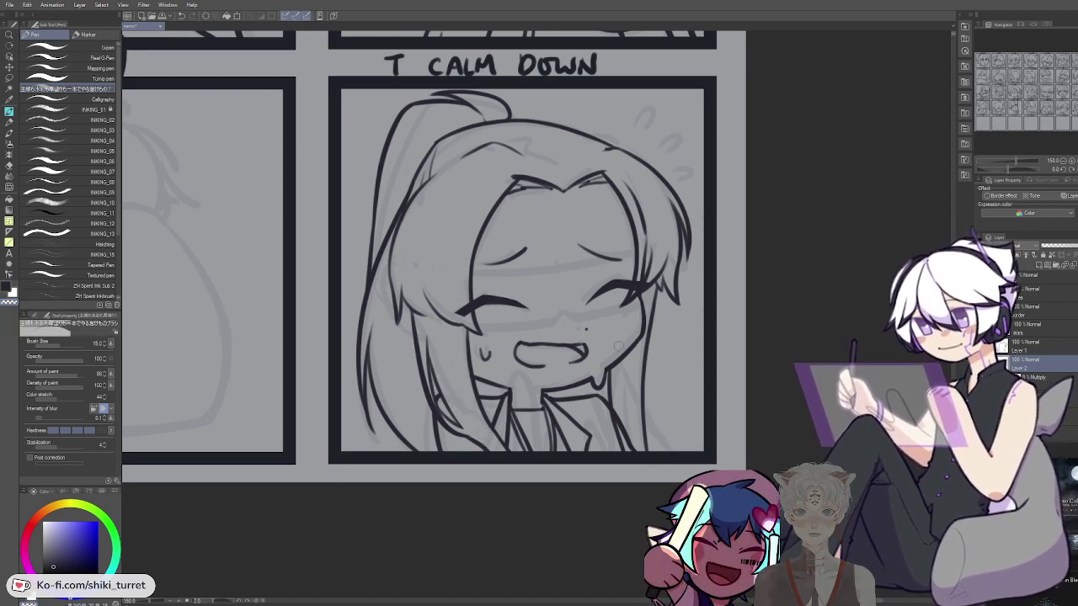
{"action": "left_click_drag", "start_coordinate": [706, 309], "coordinate": [670, 364]}
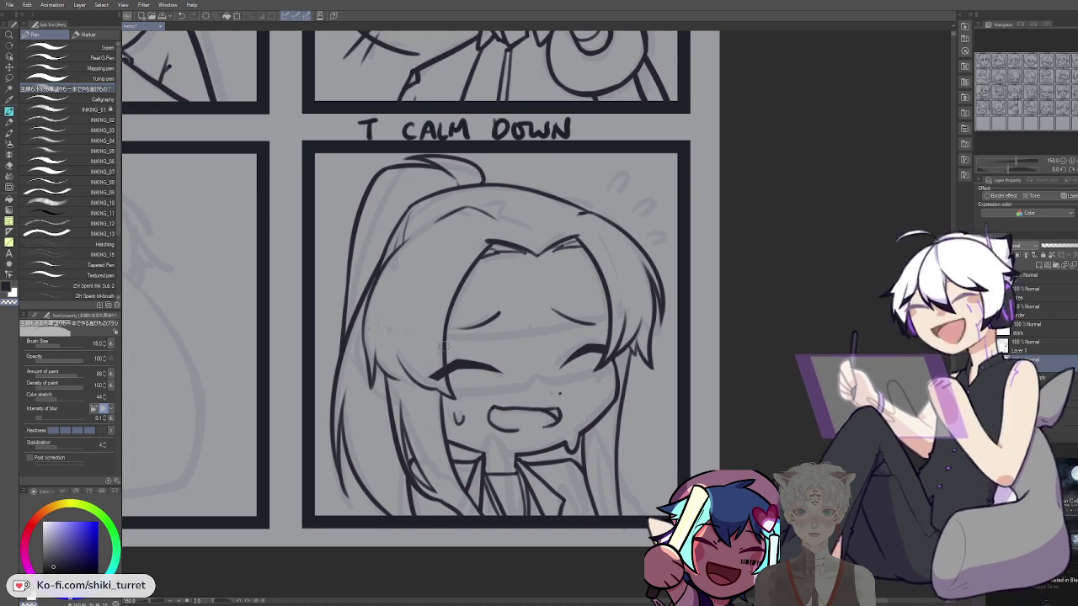
{"action": "key", "text": "ctrl+z"}
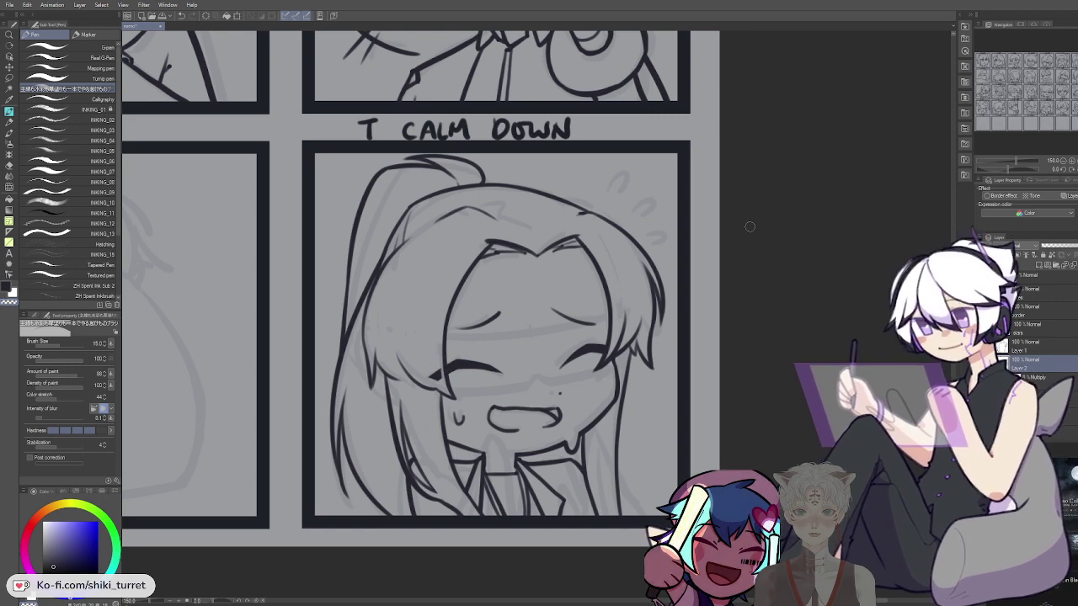
Ink three short looped emotion marks on the border layer, above the hair opposite the ponytail
{"action": "left_click", "coordinate": [1059, 309]}
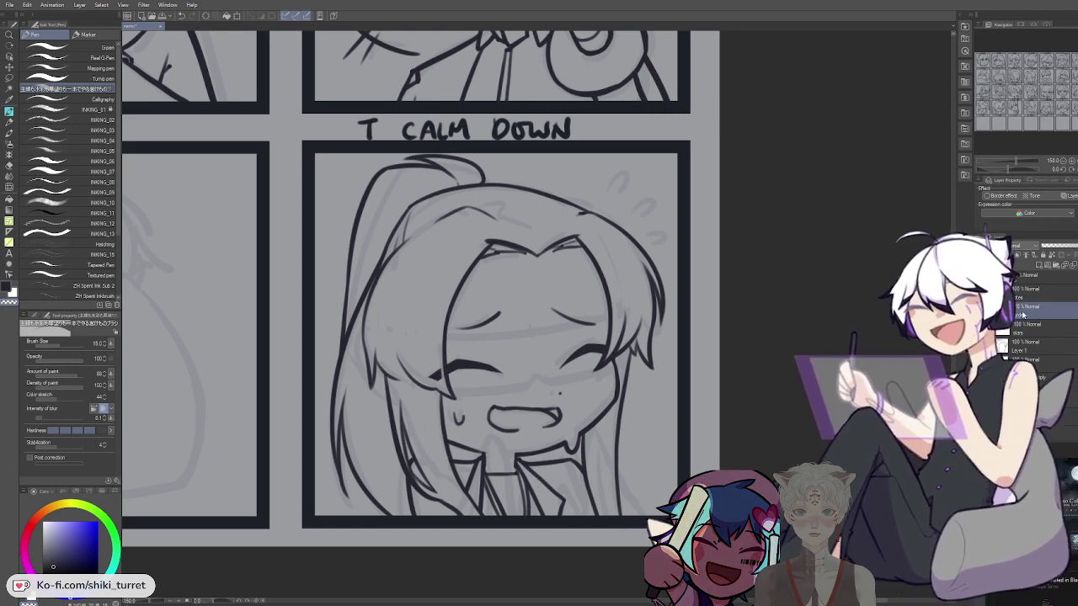
{"action": "key", "text": "ctrl+z"}
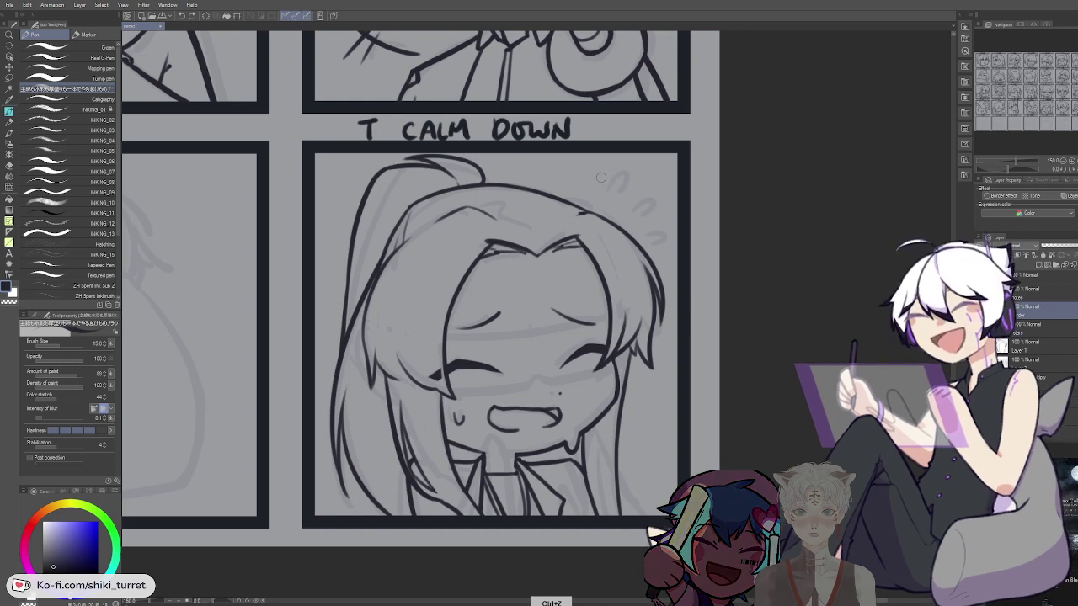
{"action": "left_click_drag", "start_coordinate": [601, 175], "coordinate": [664, 216]}
{"action": "key", "text": "ctrl+z"}
{"action": "key", "text": "ctrl+z"}
{"action": "key", "text": "ctrl+z"}
{"action": "key", "text": "ctrl+z"}
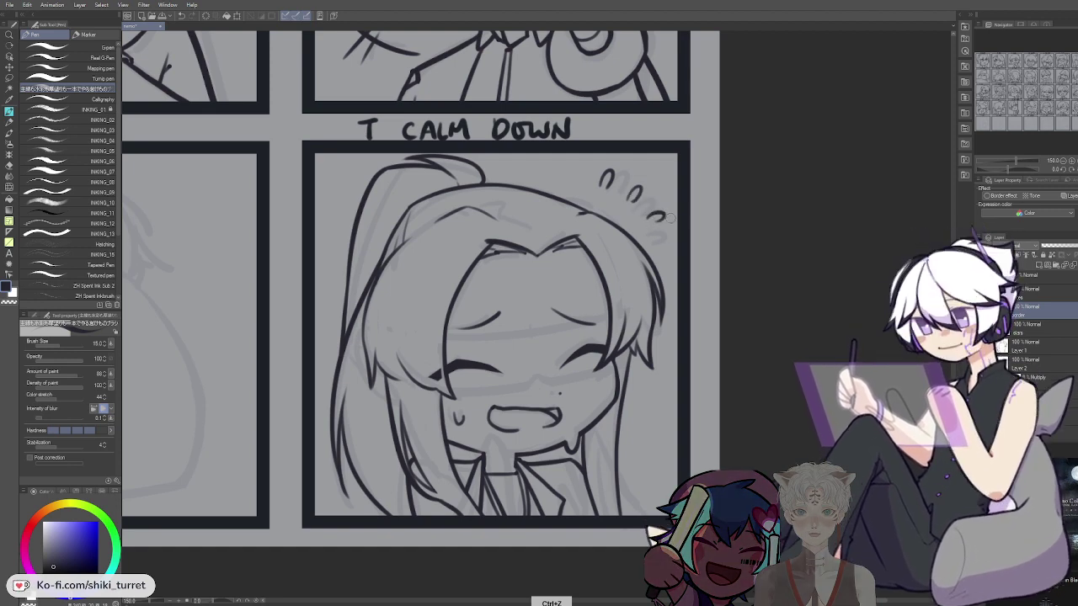
{"action": "key", "text": "ctrl+z"}
{"action": "left_click_drag", "start_coordinate": [648, 220], "coordinate": [710, 212]}
{"action": "key", "text": "ctrl+z"}
Ink short, crooked strand strokes along the crown of the hair on Layer 1
{"action": "key", "text": "space"}
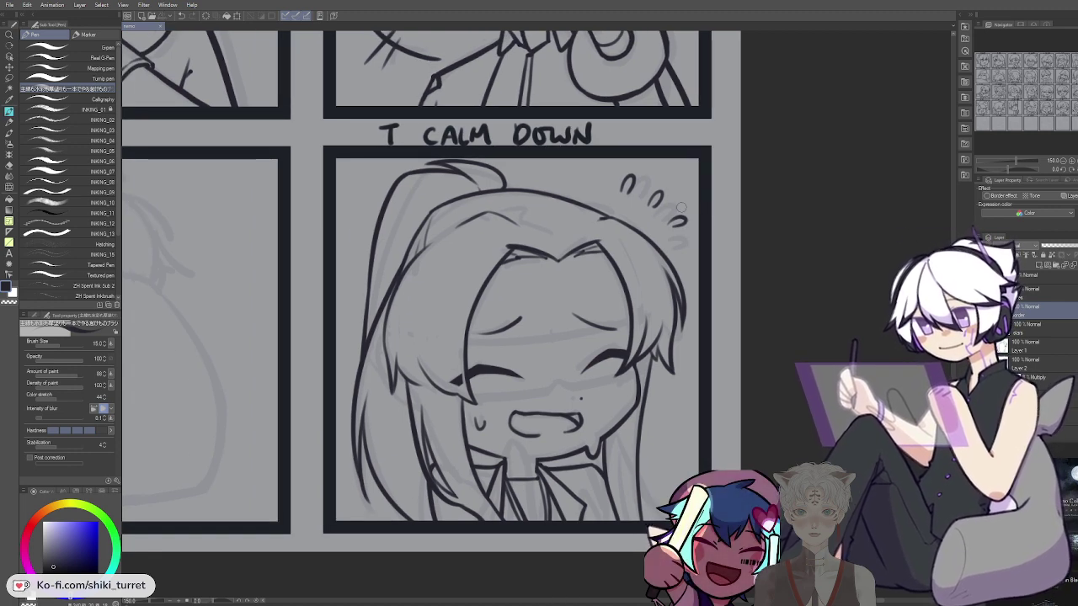
{"action": "left_click_drag", "start_coordinate": [756, 299], "coordinate": [707, 300]}
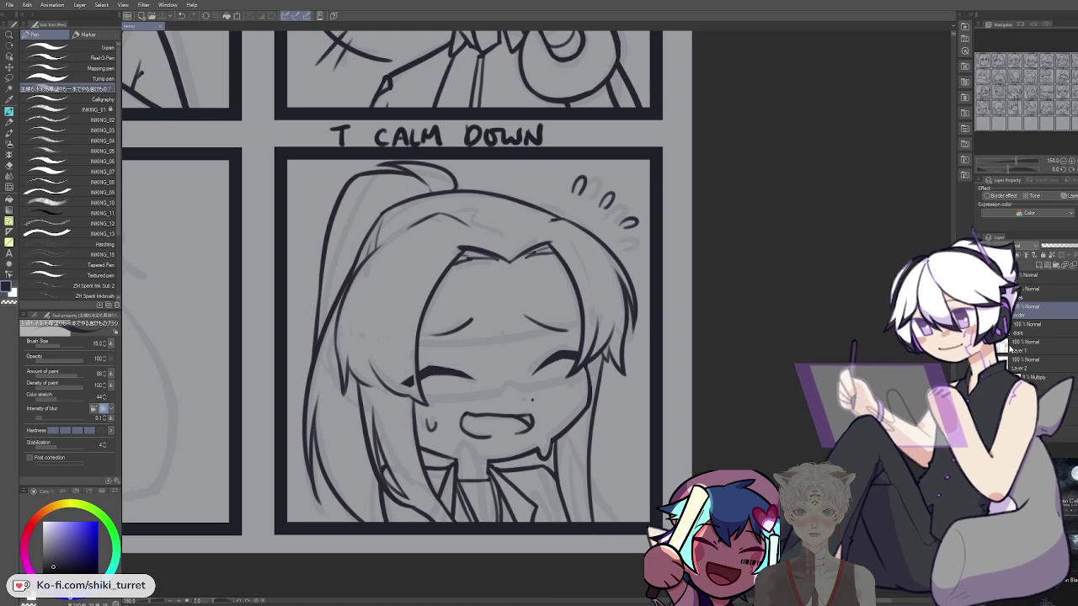
{"action": "key", "text": "ctrl+z"}
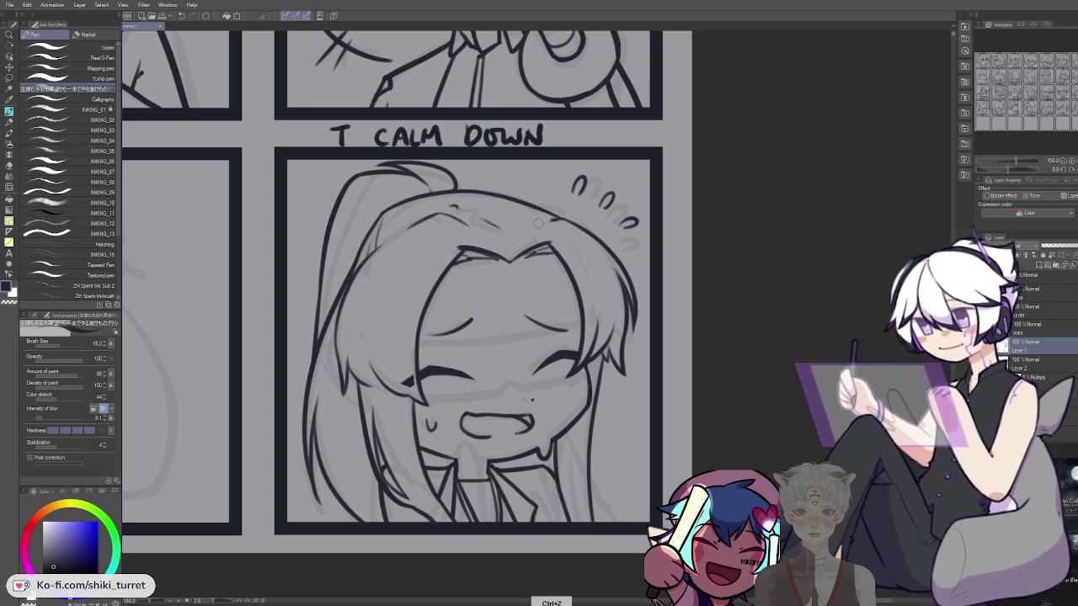
{"action": "key", "text": "ctrl+z"}
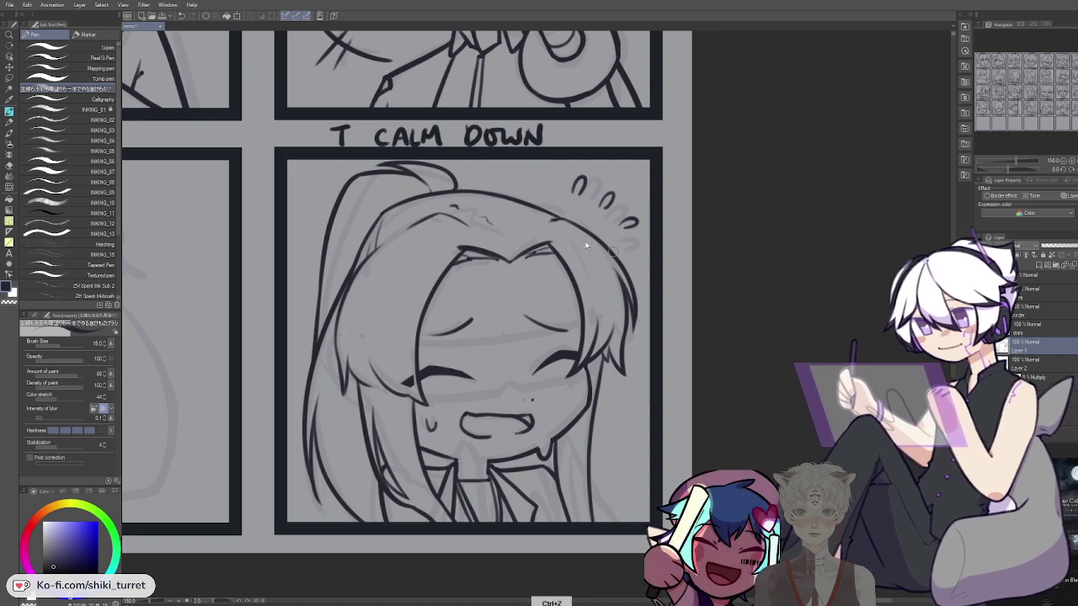
{"action": "key", "text": "ctrl+z"}
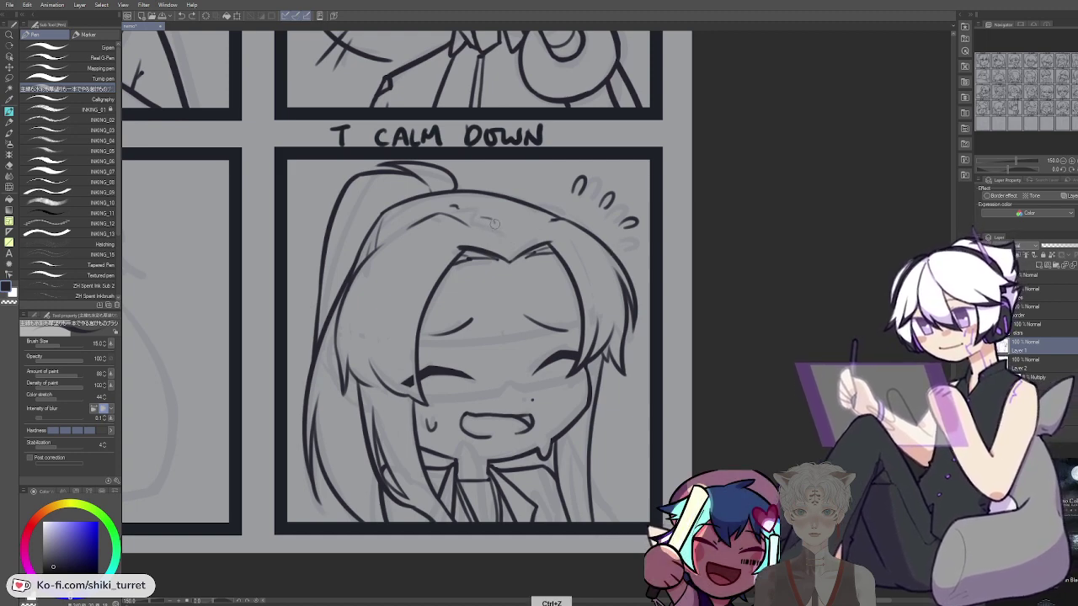
{"action": "key", "text": "space"}
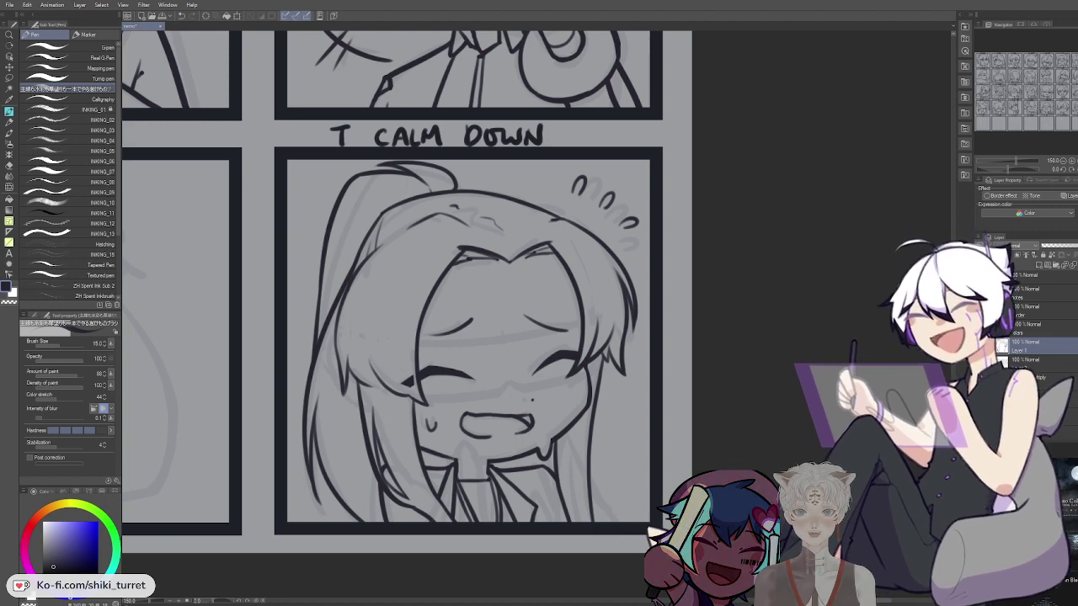
Transfer the hair strokes from Layer 1 down to Layer 2 and hide the inked line art on Layer 2
{"action": "left_click_drag", "start_coordinate": [736, 459], "coordinate": [726, 424]}
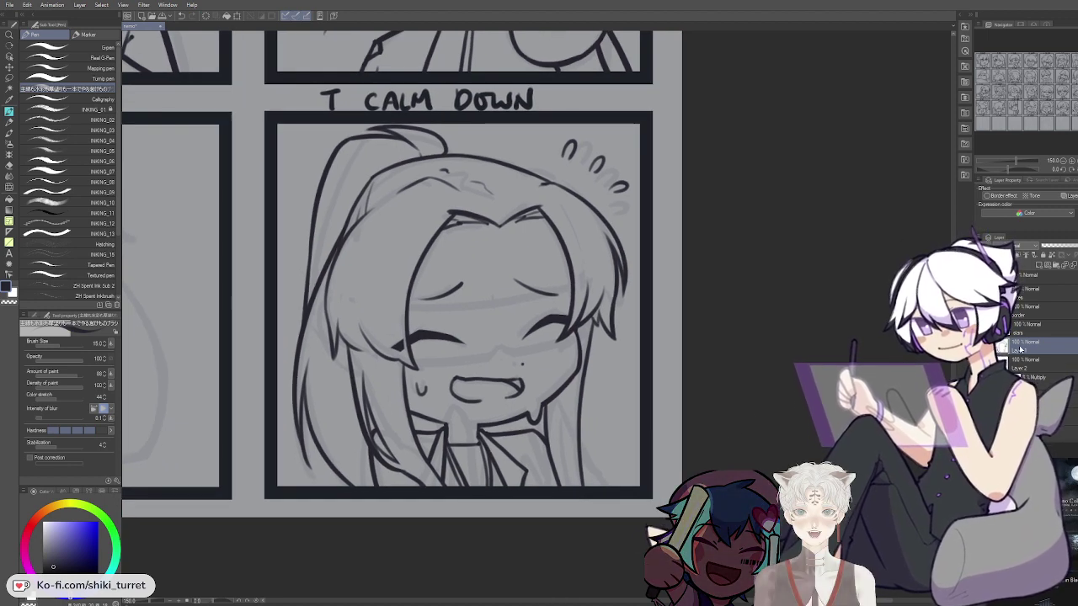
{"action": "left_click", "coordinate": [982, 346]}
{"action": "left_click", "coordinate": [983, 346]}
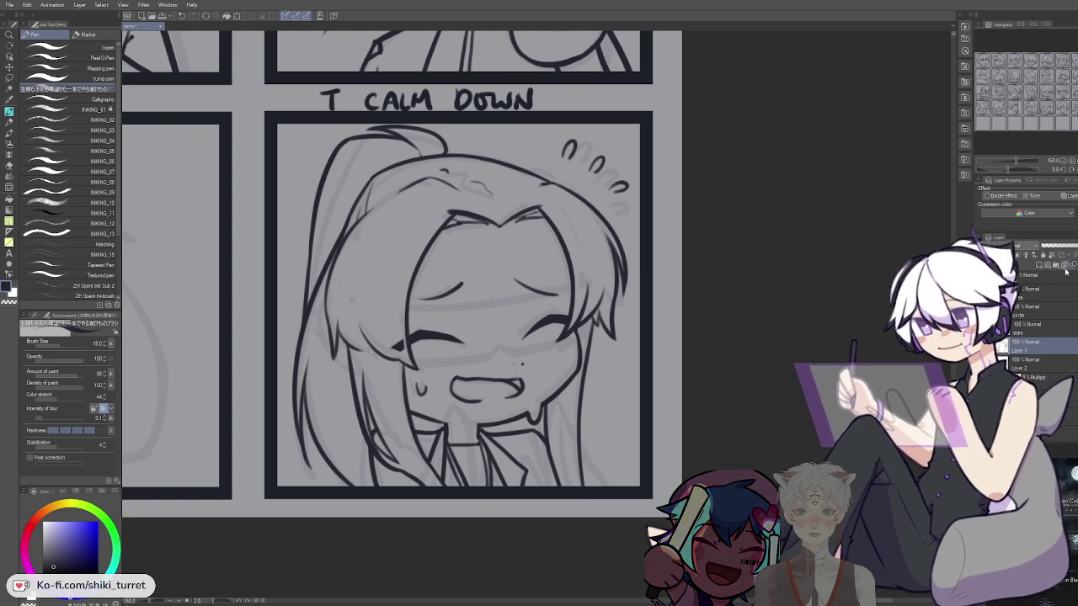
{"action": "left_click_drag", "start_coordinate": [453, 409], "coordinate": [428, 483]}
{"action": "key", "text": "ctrl+z"}
{"action": "left_click", "coordinate": [982, 346]}
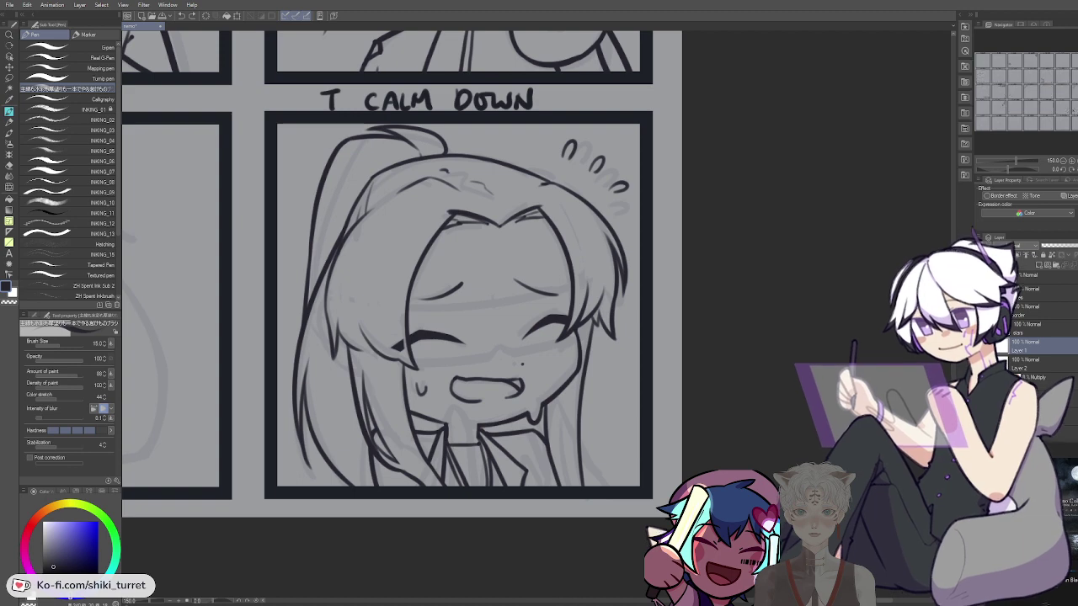
Ink one raised hand below the chin as a tall narrow arch on Layer 1, plus both small thumbs at the panel border
{"action": "key", "text": "ctrl+z"}
{"action": "mouse_move", "coordinate": [449, 407]}
{"action": "left_mouse_down"}
{"action": "mouse_move", "coordinate": [416, 475]}
{"action": "mouse_move", "coordinate": [418, 500]}
{"action": "mouse_move", "coordinate": [428, 441]}
{"action": "mouse_move", "coordinate": [416, 488]}
{"action": "mouse_move", "coordinate": [480, 470]}
{"action": "mouse_move", "coordinate": [469, 432]}
{"action": "mouse_move", "coordinate": [477, 490]}
{"action": "left_mouse_up"}
{"action": "key", "text": "ctrl+z"}
{"action": "key", "text": "ctrl+z"}
{"action": "key", "text": "ctrl+z"}
{"action": "key", "text": "ctrl+z"}
{"action": "key", "text": "ctrl+z"}
{"action": "key", "text": "ctrl+z"}
{"action": "mouse_move", "coordinate": [453, 404]}
{"action": "left_mouse_down"}
{"action": "mouse_move", "coordinate": [473, 490]}
{"action": "mouse_move", "coordinate": [491, 457]}
{"action": "mouse_move", "coordinate": [530, 485]}
{"action": "left_mouse_up"}
{"action": "key", "text": "ctrl+z"}
{"action": "key", "text": "ctrl+z"}
{"action": "key", "text": "ctrl+z"}
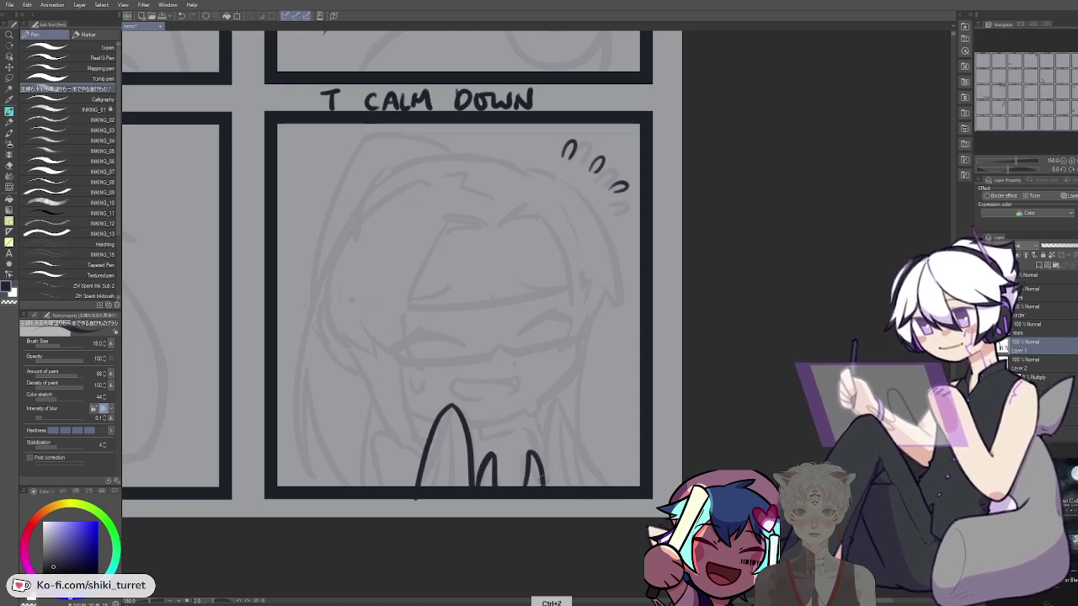
Ink the second raised hand opposite the first and add finger lines inside both hands
{"action": "mouse_move", "coordinate": [550, 489]}
{"action": "left_mouse_down"}
{"action": "mouse_move", "coordinate": [555, 412]}
{"action": "mouse_move", "coordinate": [594, 468]}
{"action": "left_mouse_up"}
{"action": "key", "text": "ctrl+z"}
{"action": "key", "text": "ctrl+z"}
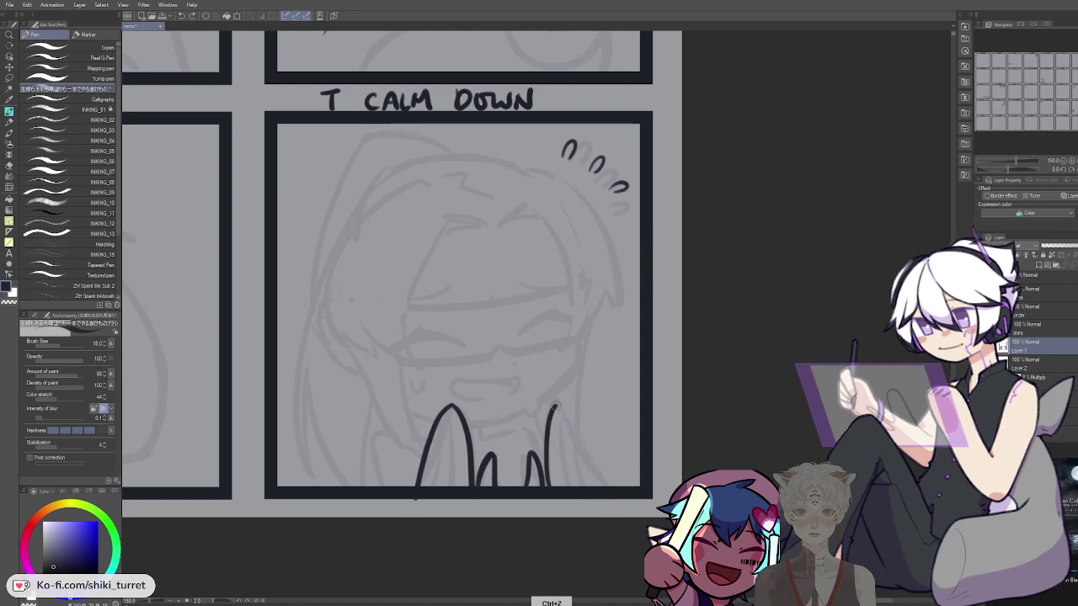
{"action": "left_click_drag", "start_coordinate": [556, 406], "coordinate": [596, 485]}
{"action": "key", "text": "ctrl+z"}
{"action": "left_click_drag", "start_coordinate": [579, 438], "coordinate": [587, 485]}
{"action": "left_click_drag", "start_coordinate": [444, 413], "coordinate": [458, 486]}
{"action": "key", "text": "ctrl+z"}
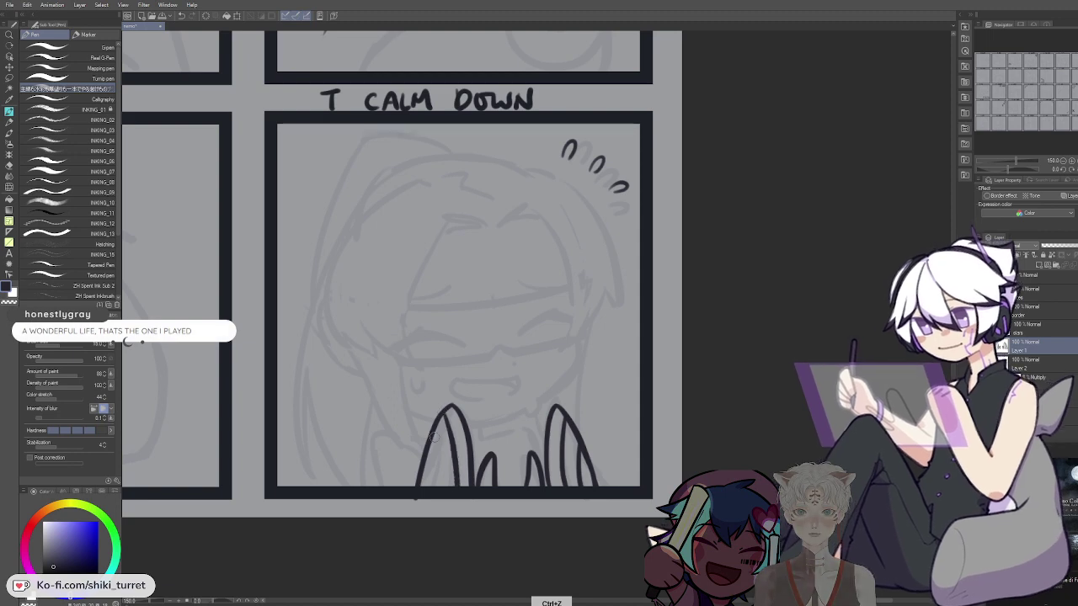
{"action": "key", "text": "ctrl+z"}
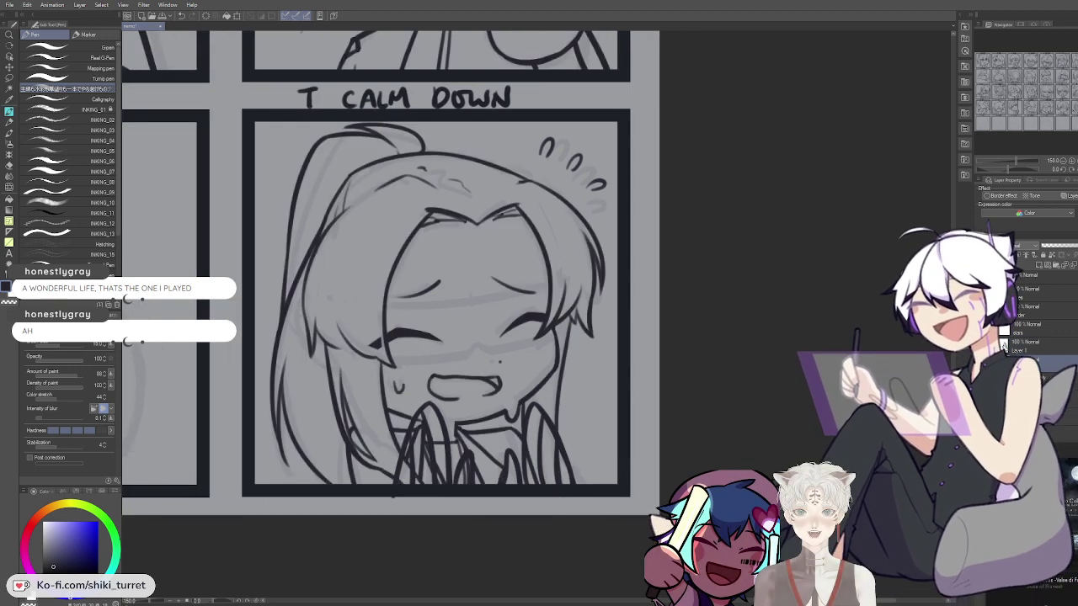
Erase the jacket and hair lines behind both hands on Layer 2, and transfer the hands from Layer 1 into it
{"action": "key", "text": "e"}
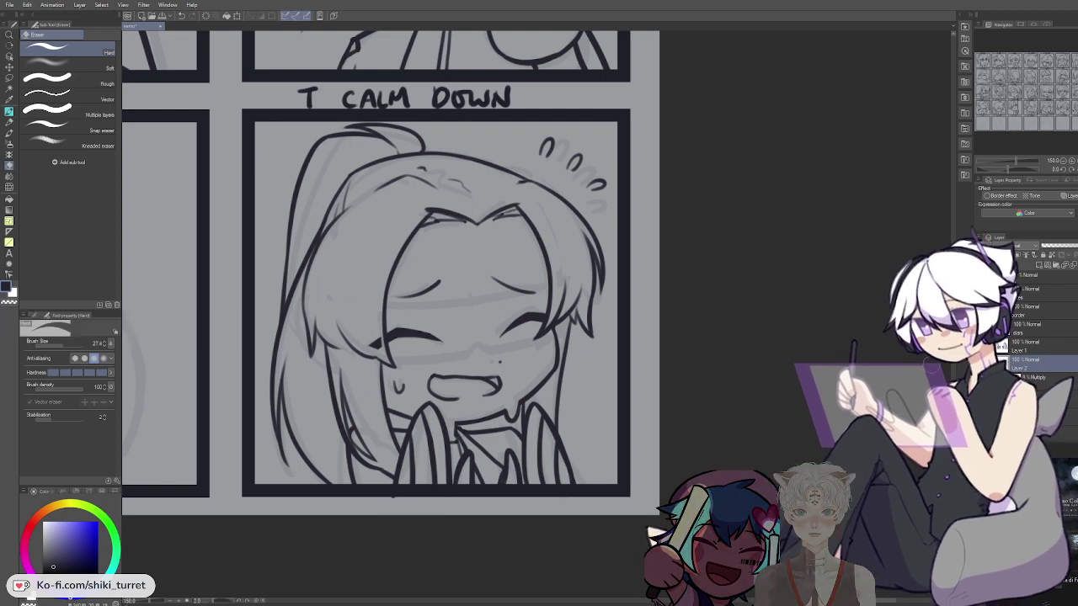
{"action": "left_click", "coordinate": [1069, 267]}
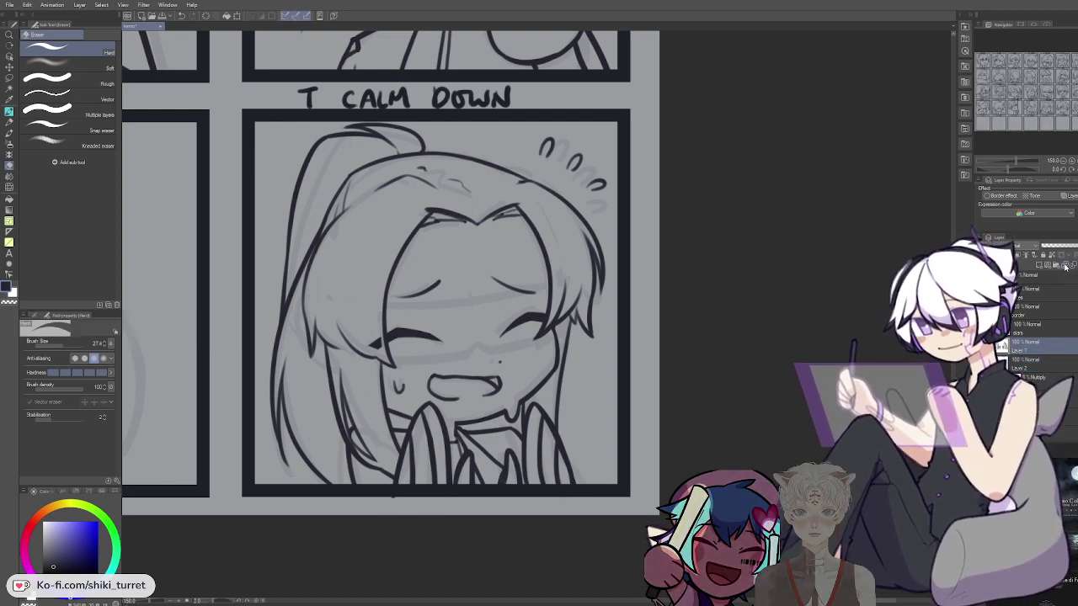
{"action": "left_click", "coordinate": [1034, 364]}
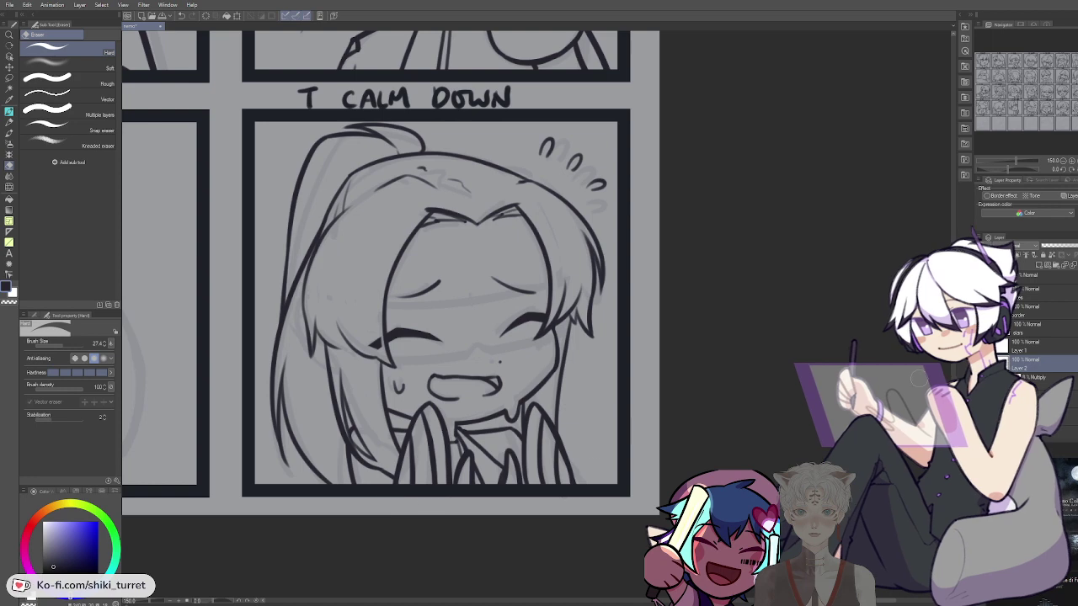
Ink the visor's upper edge on Layer 1 as one smooth curve across the forehead, checking it in the mirrored view
{"action": "key", "text": "p"}
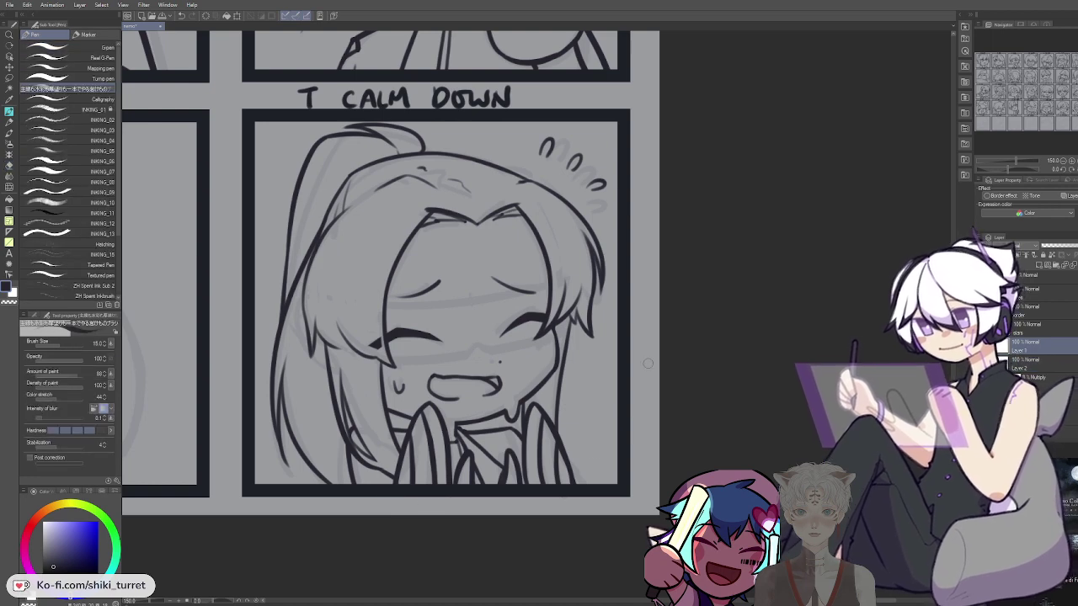
{"action": "key", "text": "h"}
{"action": "mouse_move", "coordinate": [787, 284]}
{"action": "left_mouse_down"}
{"action": "mouse_move", "coordinate": [456, 342]}
{"action": "mouse_move", "coordinate": [439, 332]}
{"action": "left_mouse_up"}
{"action": "key", "text": "ctrl+z"}
{"action": "mouse_move", "coordinate": [161, 320]}
{"action": "left_mouse_down"}
{"action": "mouse_move", "coordinate": [324, 360]}
{"action": "mouse_move", "coordinate": [261, 358]}
{"action": "mouse_move", "coordinate": [339, 365]}
{"action": "mouse_move", "coordinate": [336, 355]}
{"action": "left_mouse_up"}
{"action": "key", "text": "ctrl+z"}
{"action": "key", "text": "ctrl+z"}
{"action": "left_click_drag", "start_coordinate": [170, 323], "coordinate": [348, 357]}
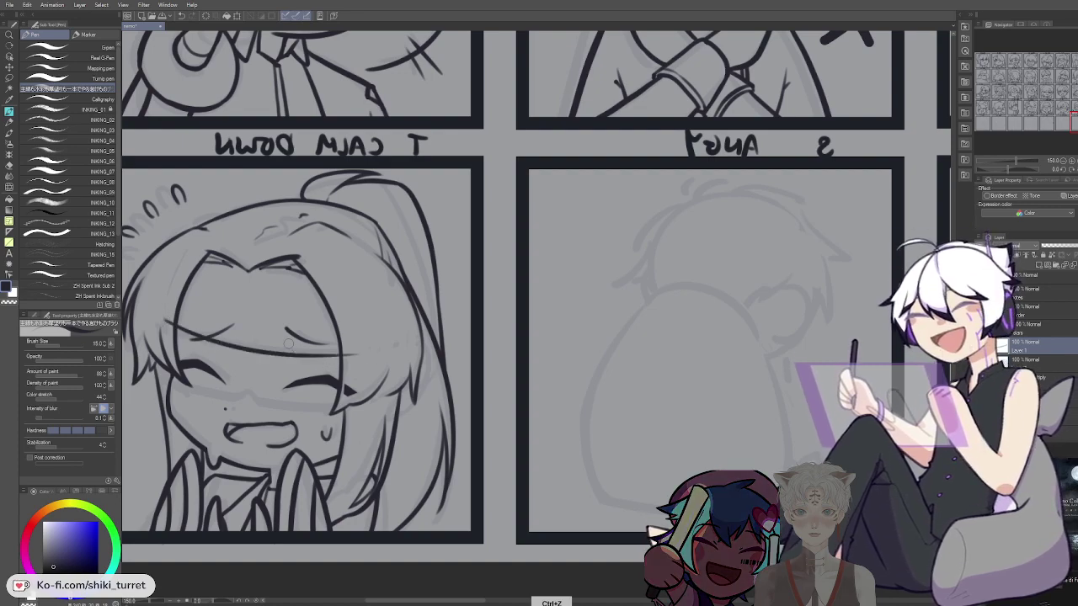
{"action": "scroll", "coordinate": [288, 344], "scroll_direction": "up", "scroll_amount": 1}
{"action": "key", "text": "ctrl+minus"}
{"action": "key", "text": "ctrl+minus"}
{"action": "key", "text": "ctrl+minus"}
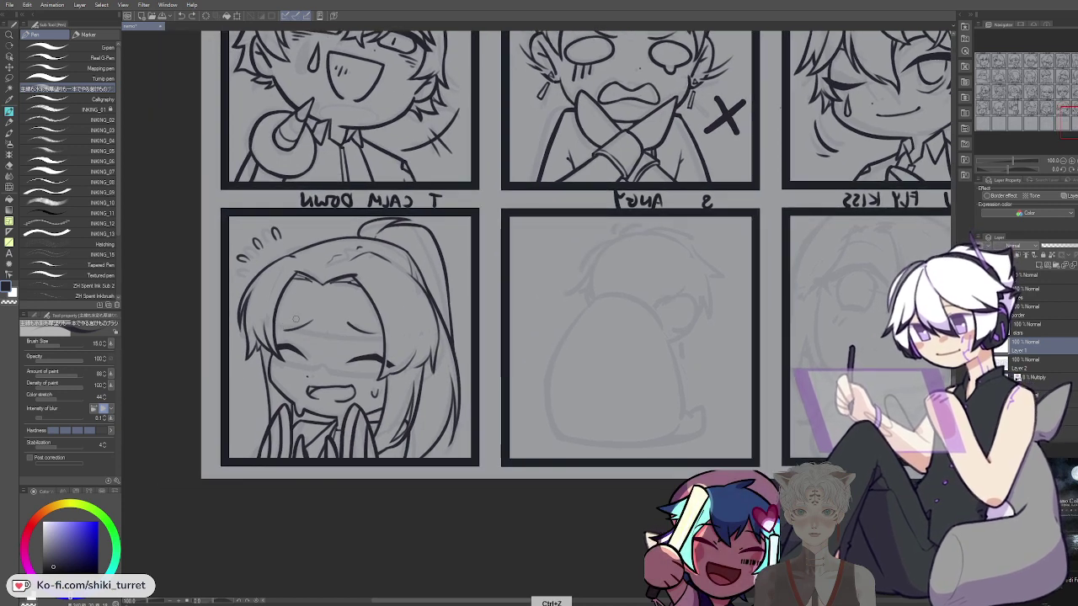
{"action": "mouse_move", "coordinate": [273, 324]}
{"action": "left_mouse_down"}
{"action": "mouse_move", "coordinate": [385, 342]}
{"action": "mouse_move", "coordinate": [313, 338]}
{"action": "mouse_move", "coordinate": [396, 337]}
{"action": "left_mouse_up"}
{"action": "key", "text": "ctrl+z"}
{"action": "key", "text": "ctrl+z"}
{"action": "key", "text": "ctrl+z"}
Ink the visor's lower edge beneath the closed eyes, with a small notch over the nose
{"action": "left_click_drag", "start_coordinate": [298, 363], "coordinate": [380, 368]}
{"action": "key", "text": "ctrl+z"}
{"action": "left_click_drag", "start_coordinate": [271, 356], "coordinate": [411, 371]}
{"action": "key", "text": "ctrl+z"}
{"action": "key", "text": "ctrl+z"}
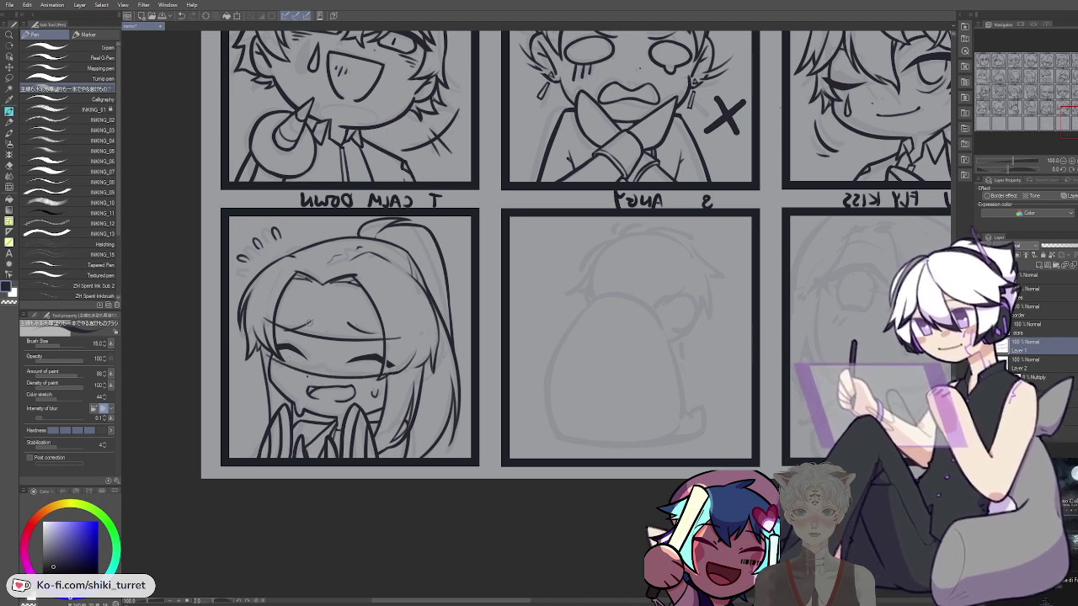
{"action": "key", "text": "c"}
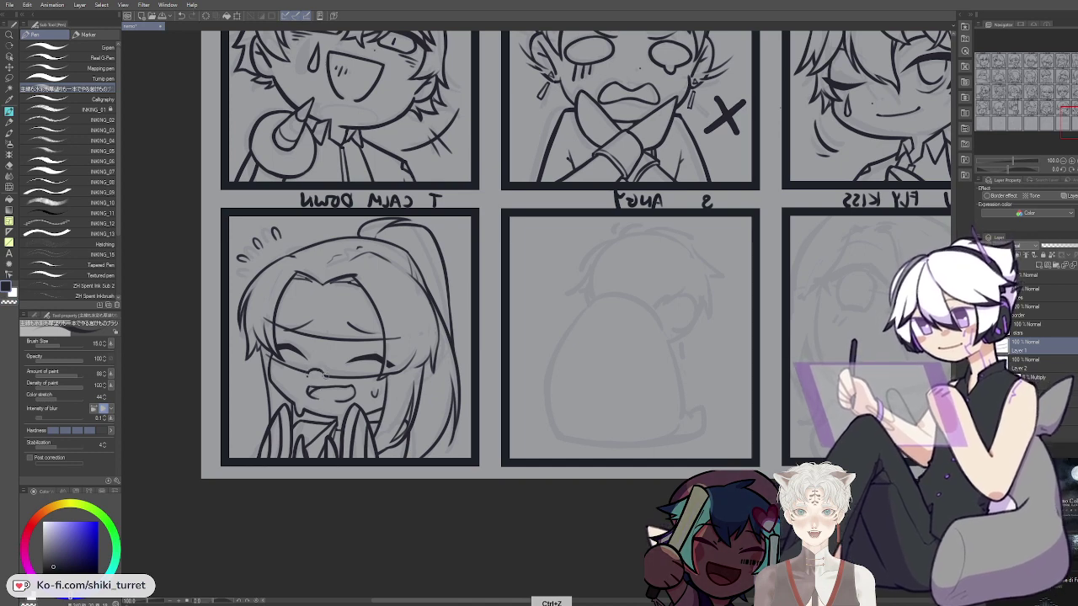
{"action": "left_click_drag", "start_coordinate": [309, 373], "coordinate": [321, 371]}
{"action": "key", "text": "ctrl+z"}
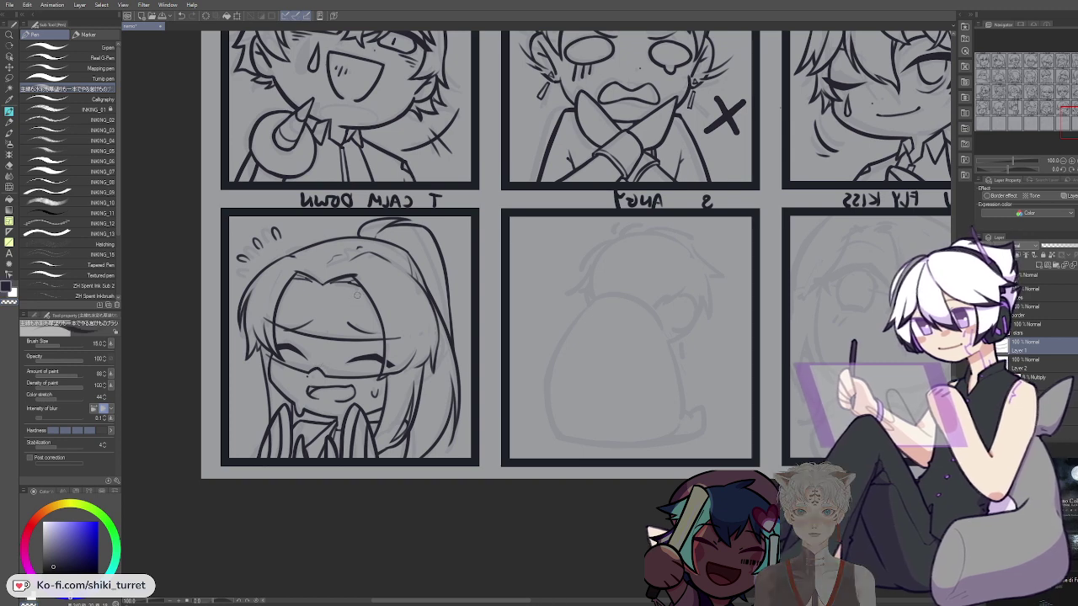
Clean up the ends of the visor's edges where they meet the hair locks, and restore the unmirrored view
{"action": "scroll", "coordinate": [360, 294], "scroll_direction": "up", "scroll_amount": 2}
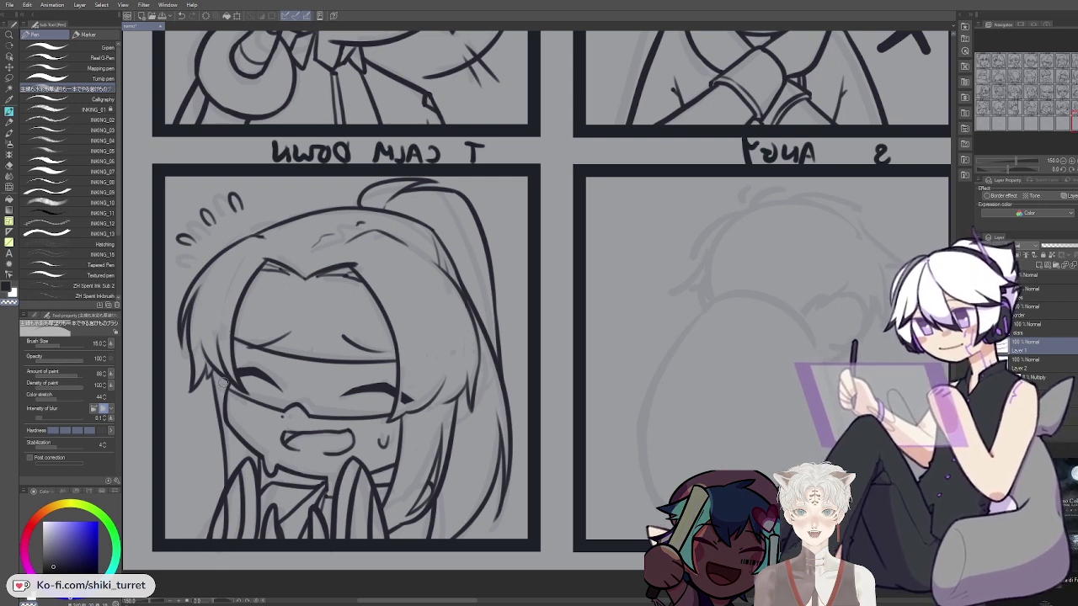
{"action": "key", "text": "ctrl+z"}
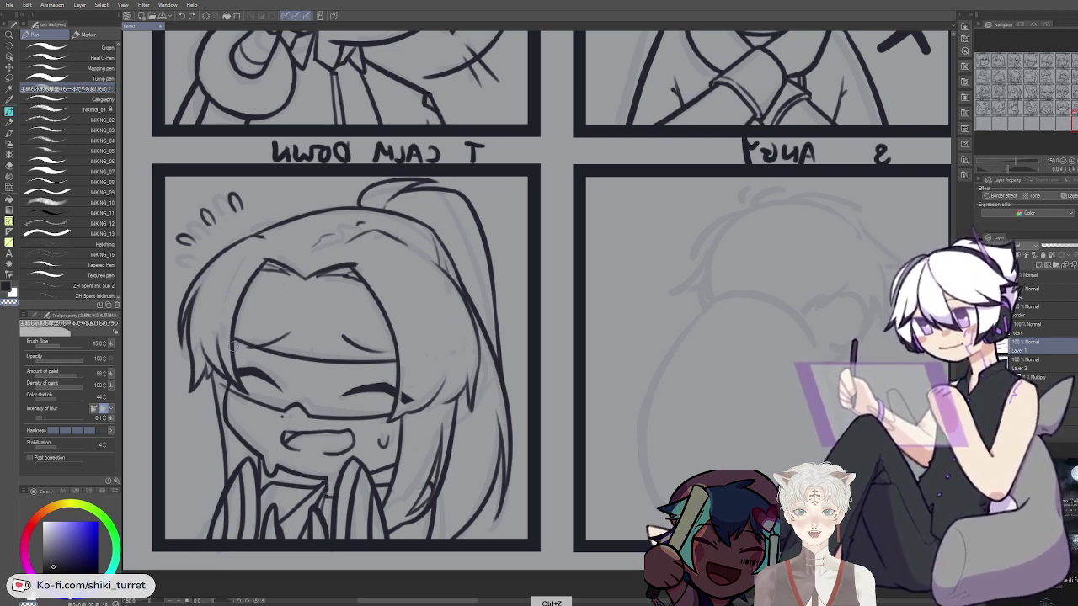
{"action": "key", "text": "h"}
{"action": "key", "text": "space"}
{"action": "left_click_drag", "start_coordinate": [733, 422], "coordinate": [455, 373]}
{"action": "key", "text": "c"}
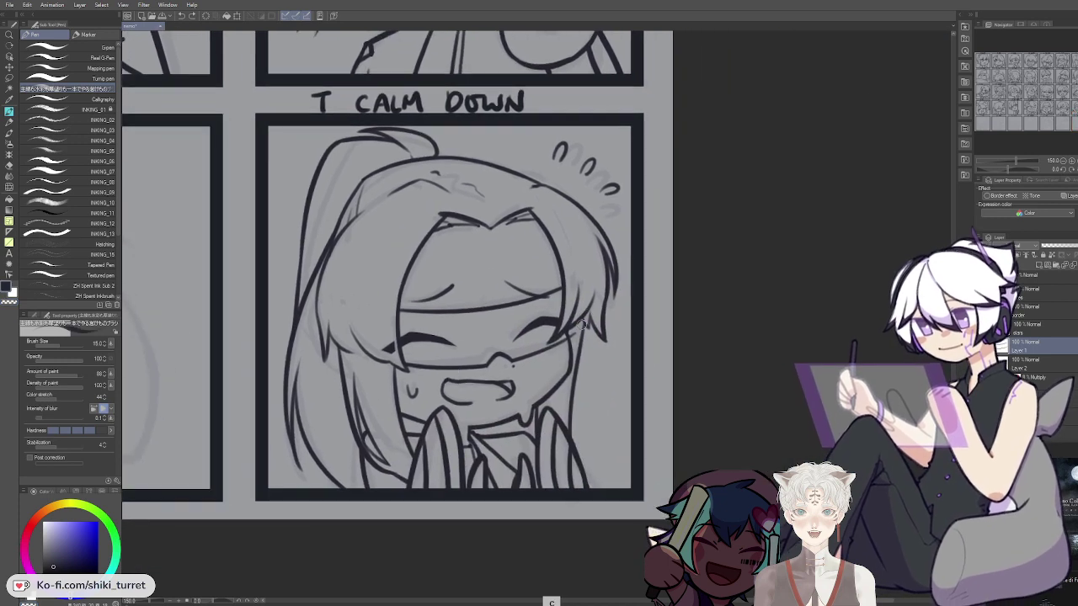
{"action": "key", "text": "ctrl+z"}
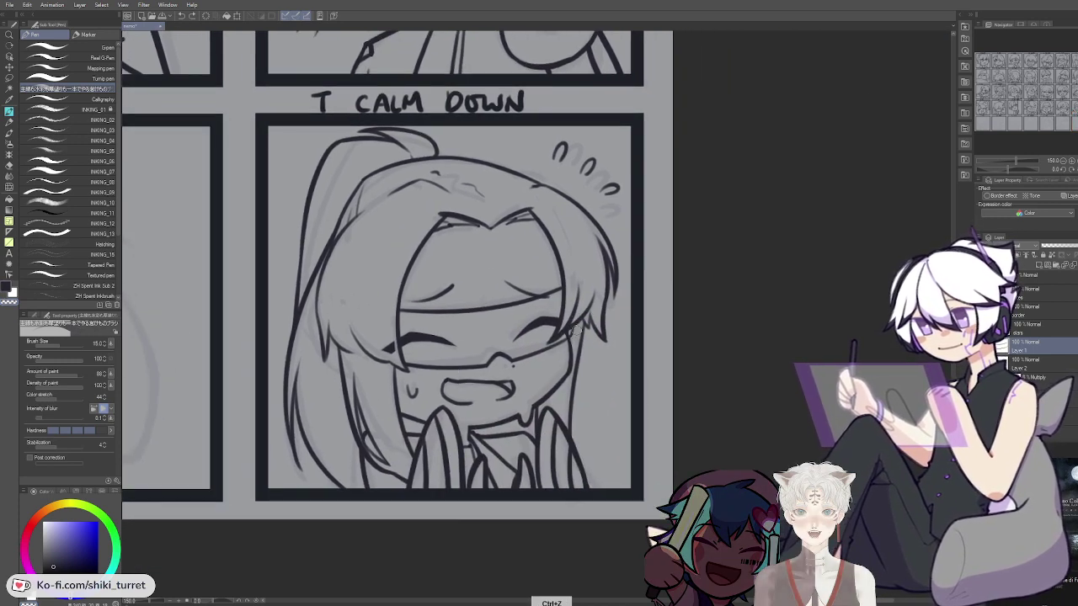
{"action": "key", "text": "c"}
{"action": "key", "text": "ctrl+z"}
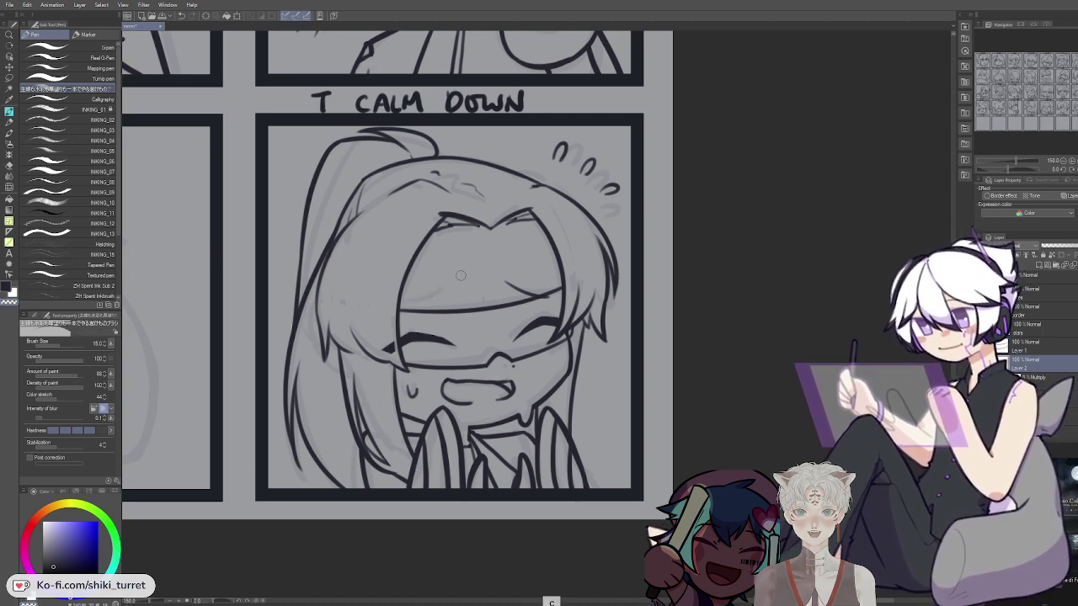
Redraw both eyebrows on Layer 2 as short worried curves just above the visor, and save the drawing
{"action": "key", "text": "ctrl+z"}
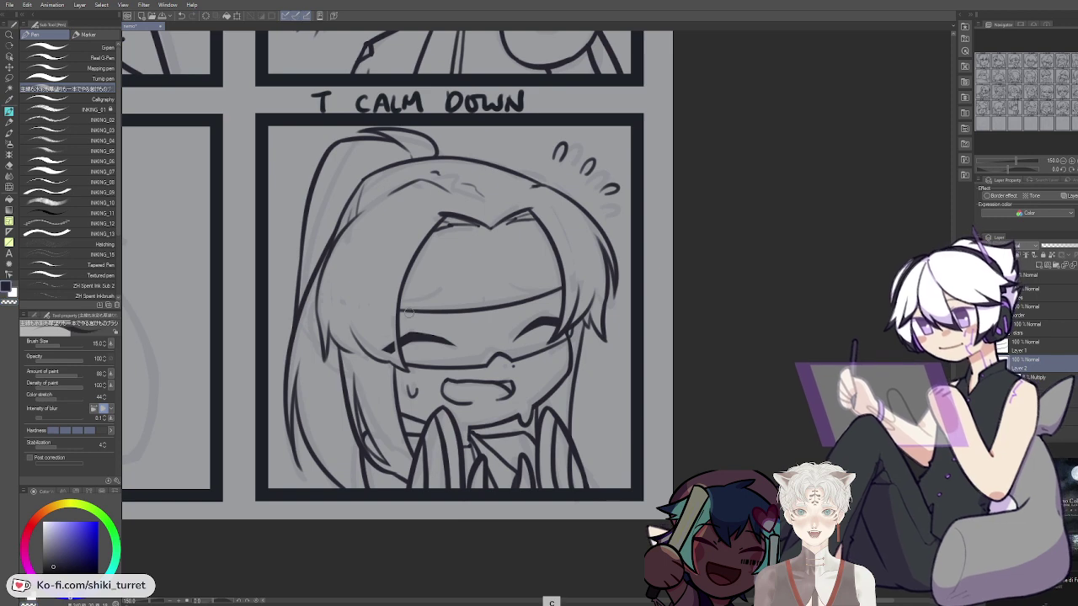
{"action": "key", "text": "ctrl+z"}
{"action": "left_click_drag", "start_coordinate": [510, 280], "coordinate": [555, 288]}
{"action": "key", "text": "ctrl+z"}
{"action": "key", "text": "ctrl+z"}
{"action": "key", "text": "ctrl+z"}
{"action": "key", "text": "ctrl+z"}
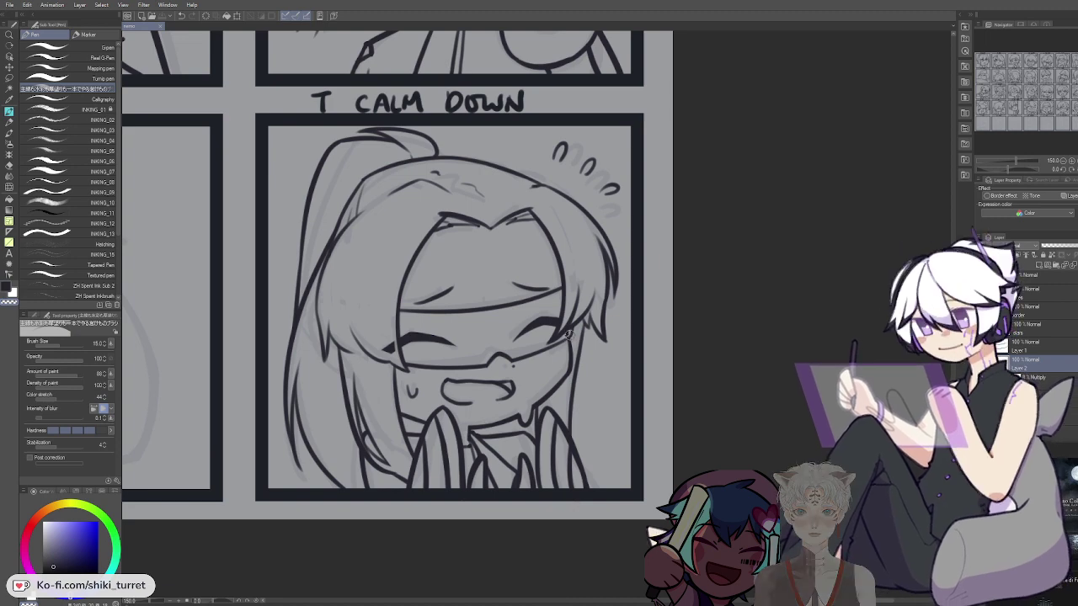
{"action": "key", "text": "c"}
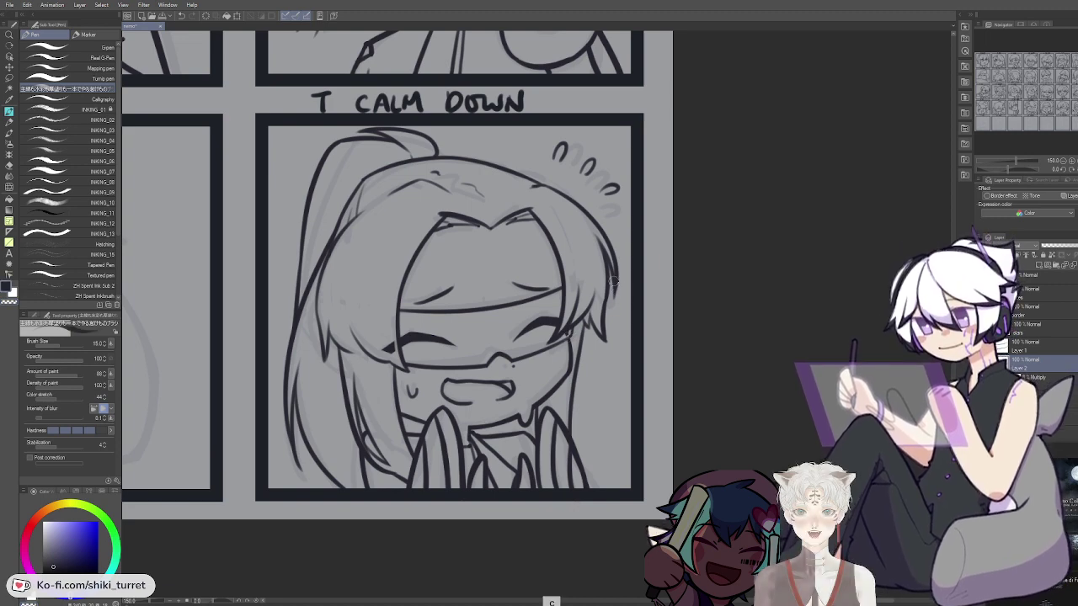
{"action": "key", "text": "ctrl+s"}
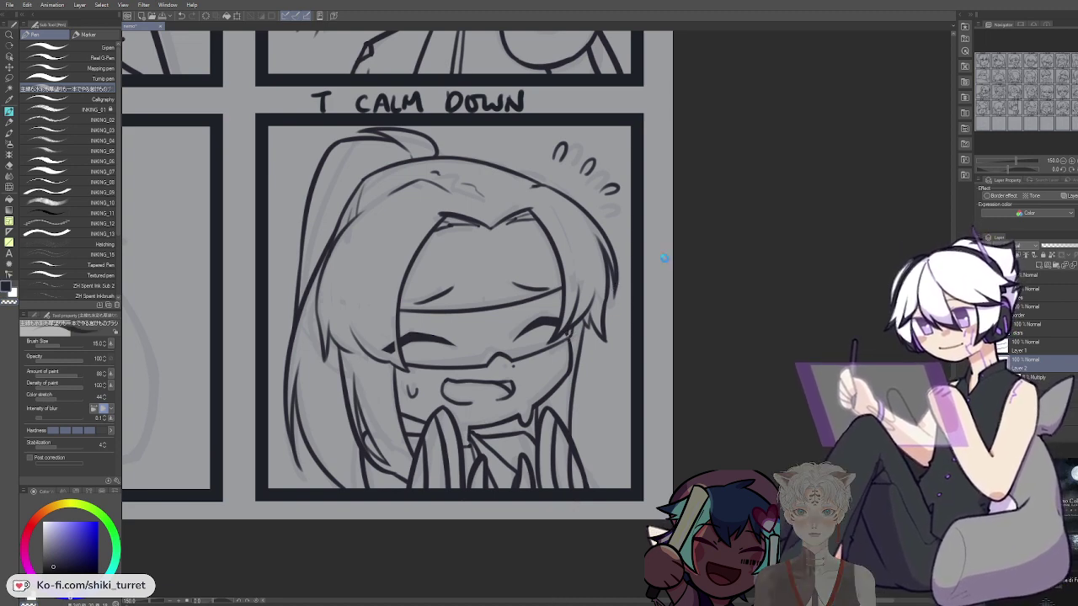
Examine the rough sketch of the hunched figure in the "S ANGY" panel
{"action": "left_click", "coordinate": [661, 273], "text": "alt"}
{"action": "left_click_drag", "start_coordinate": [647, 304], "coordinate": [746, 349]}
{"action": "left_click_drag", "start_coordinate": [671, 325], "coordinate": [698, 271]}
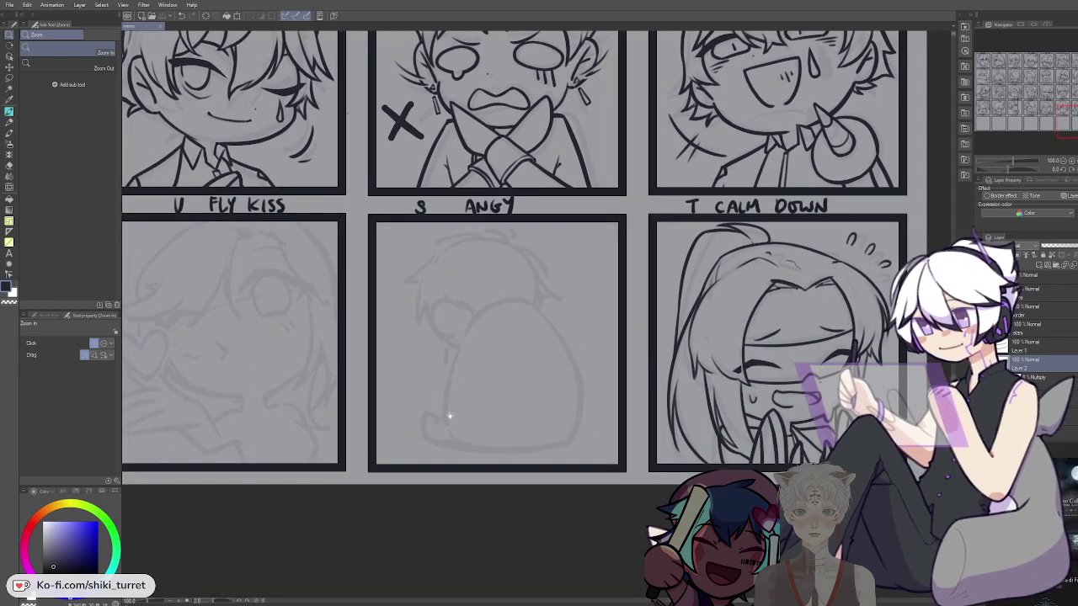
{"action": "left_click_drag", "start_coordinate": [357, 463], "coordinate": [417, 461]}
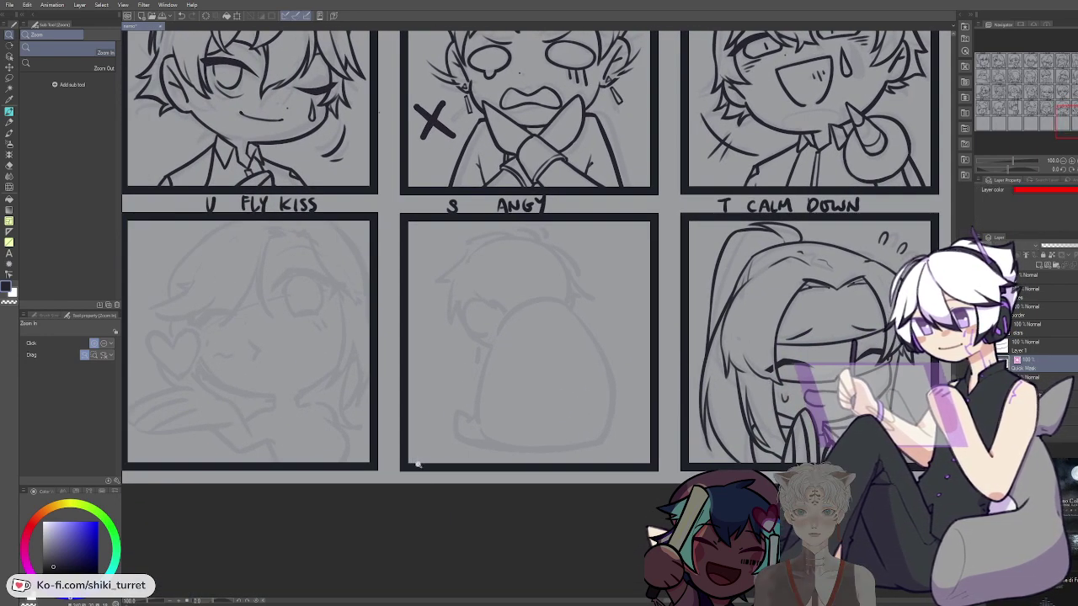
{"action": "key", "text": "ctrl+z"}
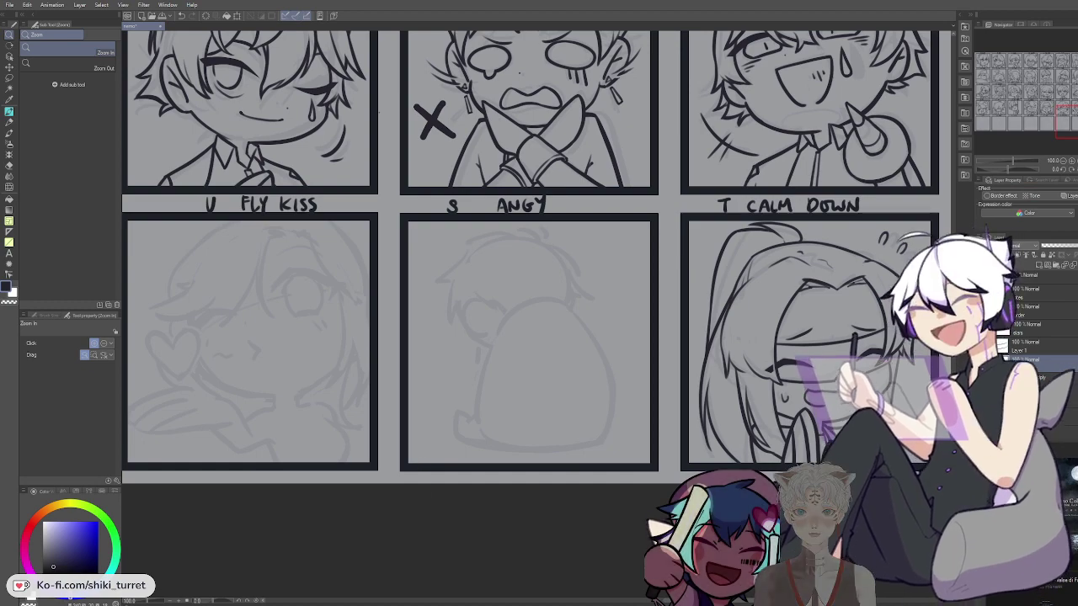
{"action": "left_click_drag", "start_coordinate": [417, 461], "coordinate": [794, 450]}
{"action": "left_click_drag", "start_coordinate": [328, 449], "coordinate": [943, 423]}
{"action": "left_click_drag", "start_coordinate": [732, 477], "coordinate": [534, 435]}
{"action": "left_click_drag", "start_coordinate": [780, 443], "coordinate": [203, 442]}
{"action": "left_click_drag", "start_coordinate": [780, 405], "coordinate": [362, 404]}
{"action": "left_click_drag", "start_coordinate": [755, 351], "coordinate": [346, 379]}
{"action": "left_click", "coordinate": [378, 385]}
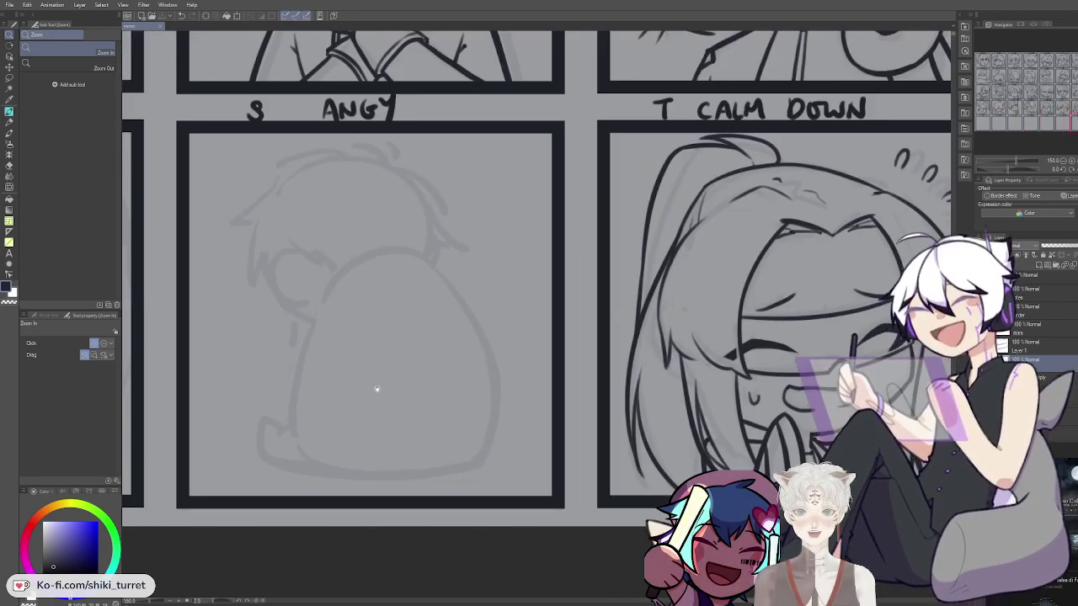
Ink the curved outer edge of the hunched figure's ear on Layer 2 in the "S ANGY" panel
{"action": "left_click_drag", "start_coordinate": [481, 388], "coordinate": [574, 395]}
{"action": "left_click", "coordinate": [1062, 346]}
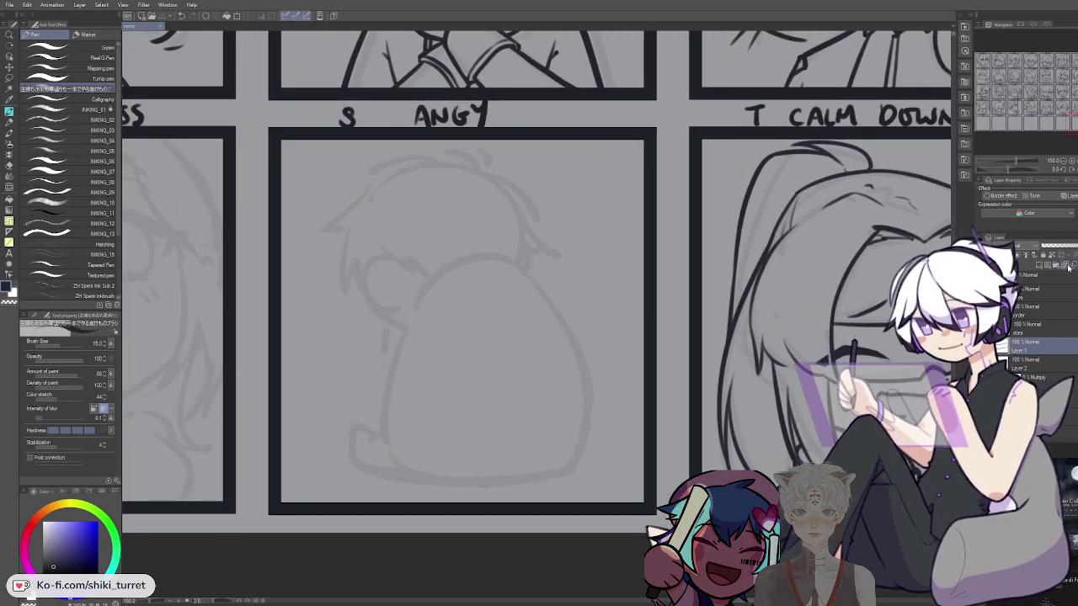
{"action": "left_click", "coordinate": [1053, 357]}
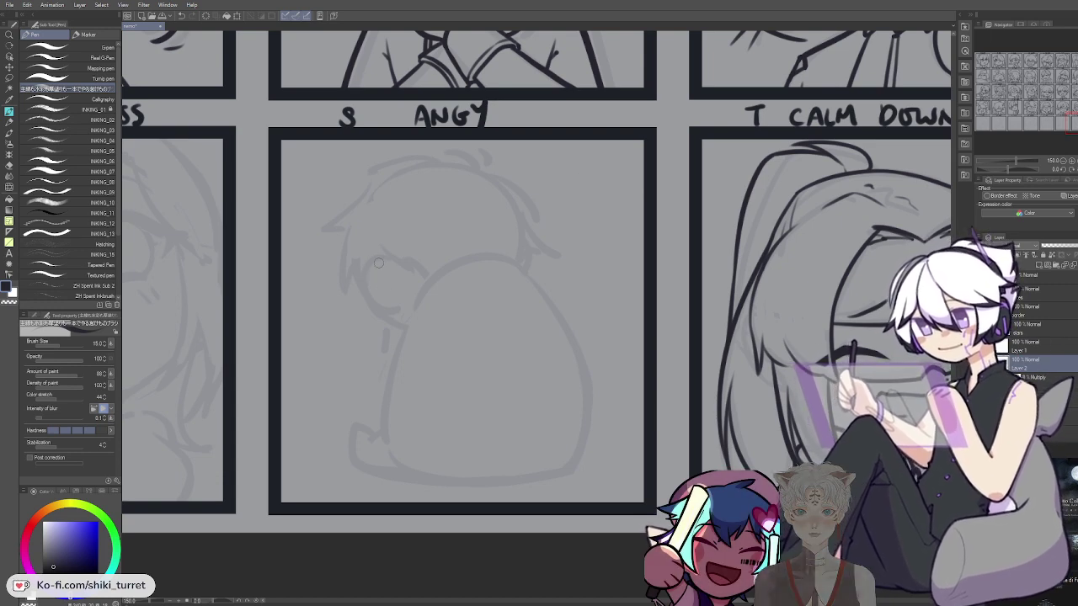
{"action": "key", "text": "ctrl+z"}
{"action": "left_click_drag", "start_coordinate": [385, 260], "coordinate": [394, 309]}
{"action": "key", "text": "ctrl+z"}
{"action": "key", "text": "ctrl+z"}
{"action": "key", "text": "ctrl+z"}
{"action": "left_click_drag", "start_coordinate": [385, 259], "coordinate": [394, 301]}
{"action": "key", "text": "ctrl+z"}
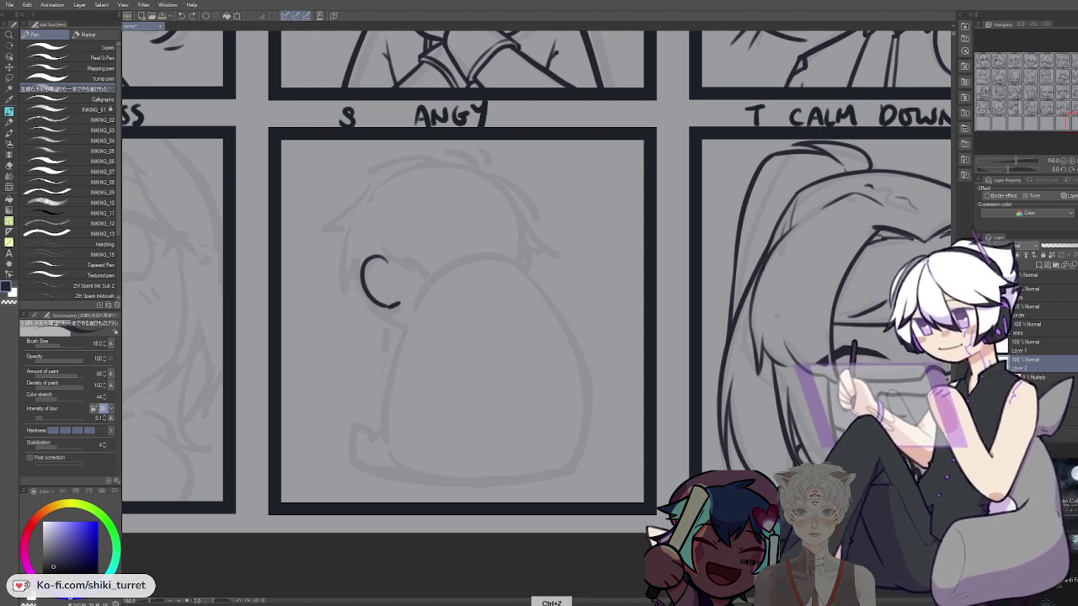
{"action": "key", "text": "ctrl+z"}
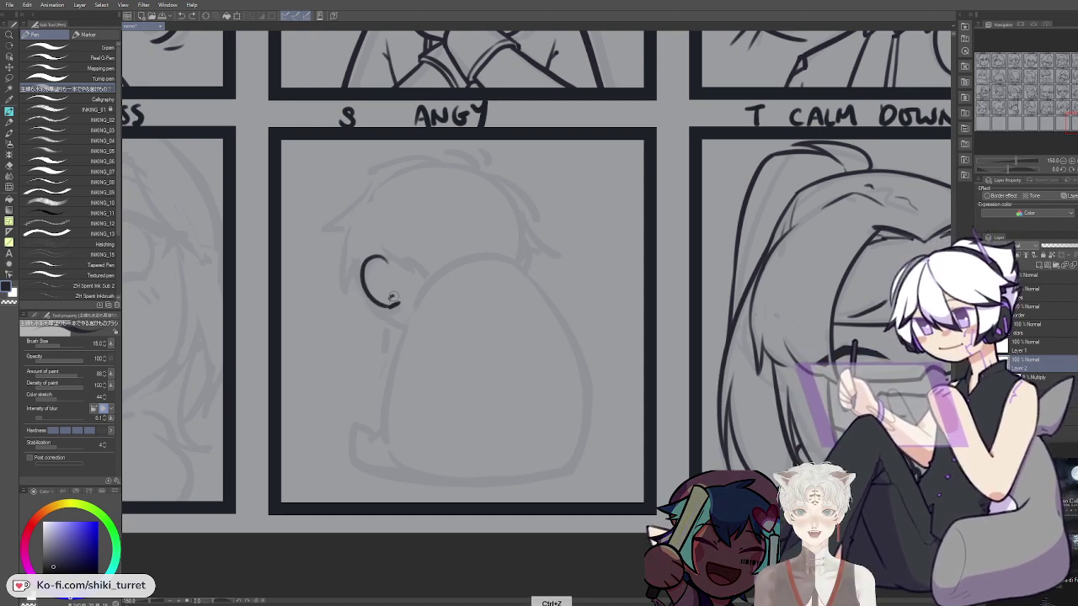
Ink the small stud inside the ear, the earlobe curve and the narrow bar earring hanging beneath it
{"action": "key", "text": "ctrl+z"}
{"action": "left_click_drag", "start_coordinate": [390, 299], "coordinate": [385, 345]}
{"action": "key", "text": "ctrl+z"}
{"action": "key", "text": "ctrl+z"}
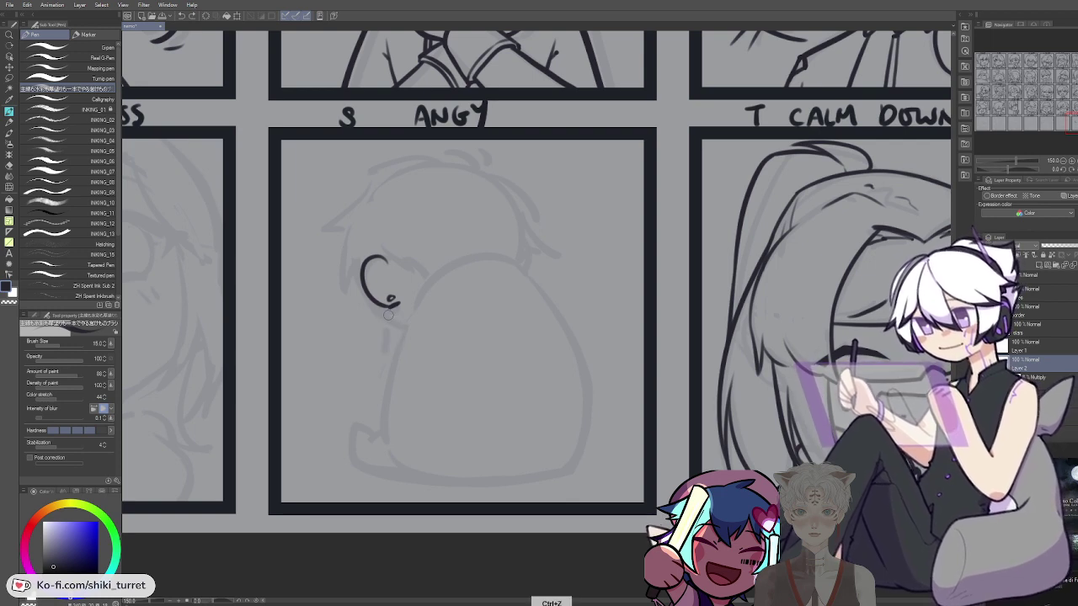
{"action": "mouse_move", "coordinate": [390, 315]}
{"action": "left_mouse_down"}
{"action": "mouse_move", "coordinate": [389, 335]}
{"action": "mouse_move", "coordinate": [388, 322]}
{"action": "left_mouse_up"}
{"action": "key", "text": "ctrl+z"}
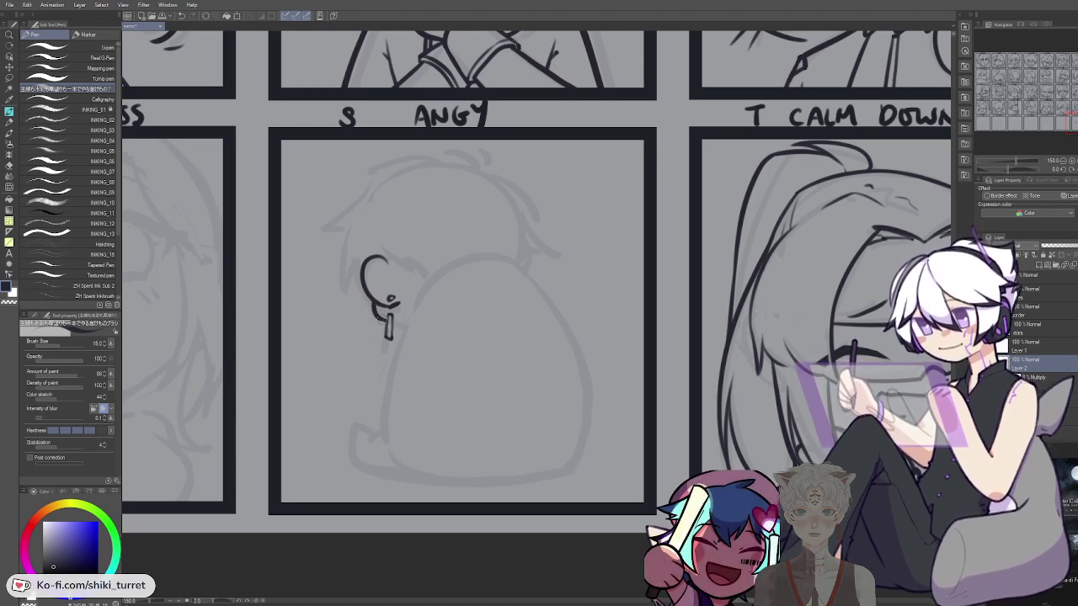
{"action": "key", "text": "ctrl+z"}
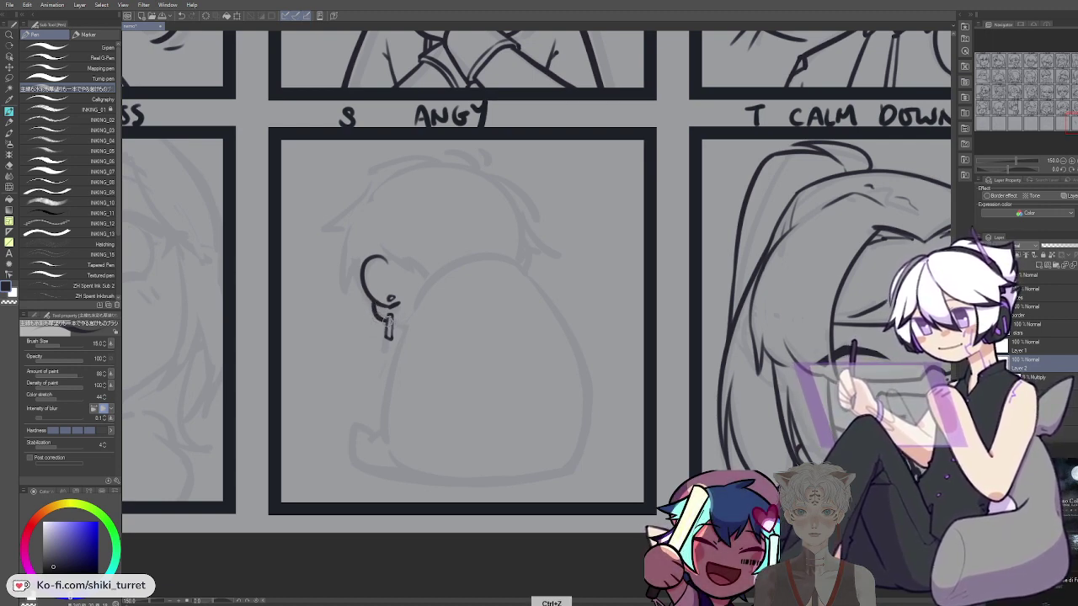
{"action": "key", "text": "ctrl+z"}
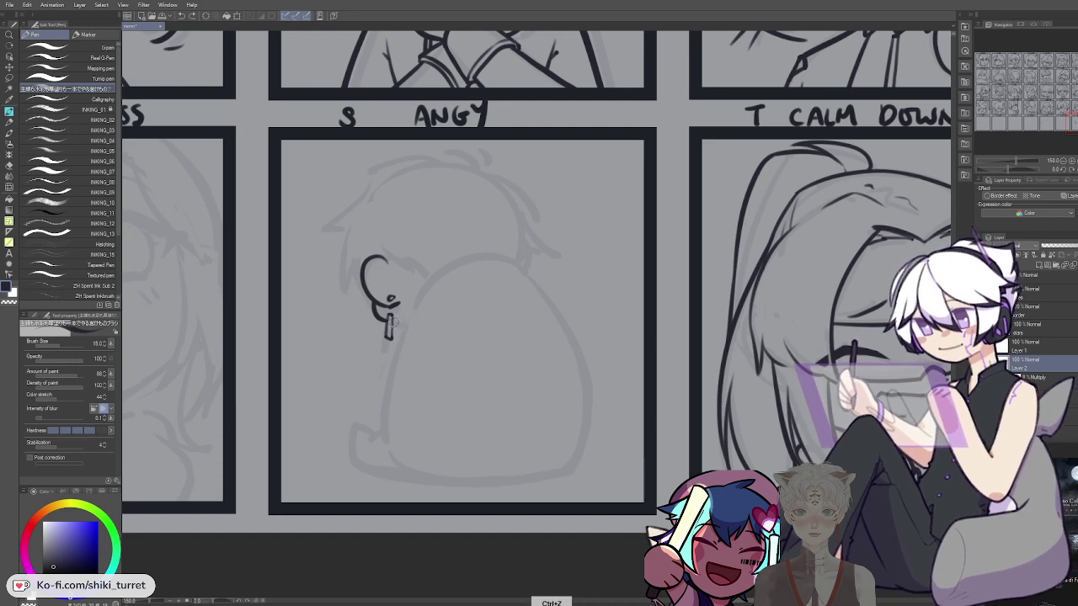
Ink the hood's upper edge as an arc rising from the earring and sloping down at the far side
{"action": "mouse_move", "coordinate": [399, 272]}
{"action": "left_mouse_down"}
{"action": "mouse_move", "coordinate": [404, 327]}
{"action": "mouse_move", "coordinate": [433, 282]}
{"action": "left_mouse_up"}
{"action": "key", "text": "ctrl+z"}
{"action": "key", "text": "ctrl+z"}
{"action": "mouse_move", "coordinate": [402, 323]}
{"action": "left_mouse_down"}
{"action": "mouse_move", "coordinate": [469, 256]}
{"action": "mouse_move", "coordinate": [432, 284]}
{"action": "mouse_move", "coordinate": [498, 252]}
{"action": "left_mouse_up"}
{"action": "key", "text": "ctrl+z"}
{"action": "key", "text": "ctrl+z"}
{"action": "key", "text": "ctrl+z"}
{"action": "mouse_move", "coordinate": [401, 327]}
{"action": "left_mouse_down"}
{"action": "mouse_move", "coordinate": [491, 245]}
{"action": "mouse_move", "coordinate": [527, 267]}
{"action": "left_mouse_up"}
{"action": "key", "text": "ctrl+z"}
{"action": "key", "text": "ctrl+z"}
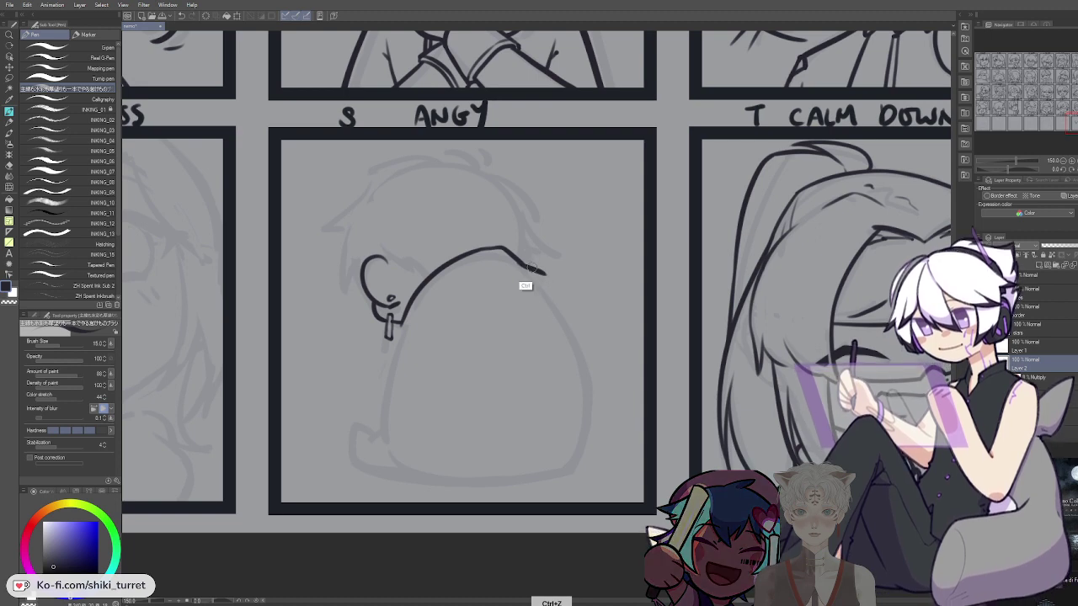
Ink the hood's drooping lower edge and rounded end to close its outline, and tidy the joining lines
{"action": "left_click_drag", "start_coordinate": [422, 292], "coordinate": [498, 307]}
{"action": "key", "text": "ctrl+z"}
{"action": "key", "text": "c"}
{"action": "key", "text": "c"}
{"action": "key", "text": "ctrl+z"}
{"action": "key", "text": "ctrl+z"}
{"action": "mouse_move", "coordinate": [423, 292]}
{"action": "left_mouse_down"}
{"action": "mouse_move", "coordinate": [512, 311]}
{"action": "mouse_move", "coordinate": [461, 310]}
{"action": "mouse_move", "coordinate": [512, 320]}
{"action": "left_mouse_up"}
{"action": "key", "text": "ctrl+z"}
{"action": "mouse_move", "coordinate": [543, 276]}
{"action": "left_mouse_down"}
{"action": "mouse_move", "coordinate": [537, 307]}
{"action": "mouse_move", "coordinate": [513, 320]}
{"action": "left_mouse_up"}
{"action": "key", "text": "ctrl+z"}
{"action": "key", "text": "ctrl+z"}
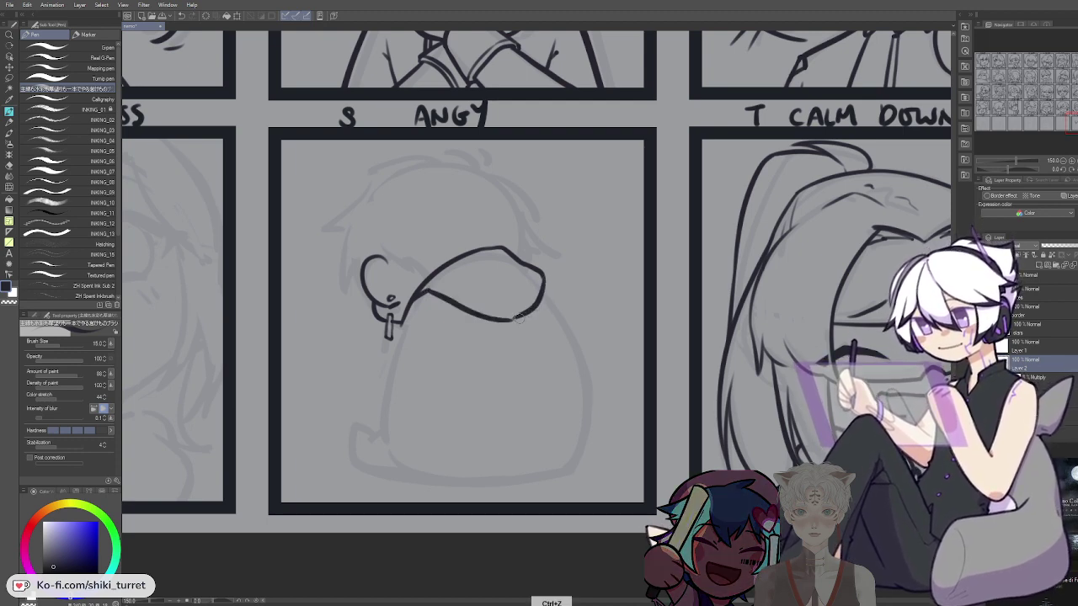
{"action": "key", "text": "c"}
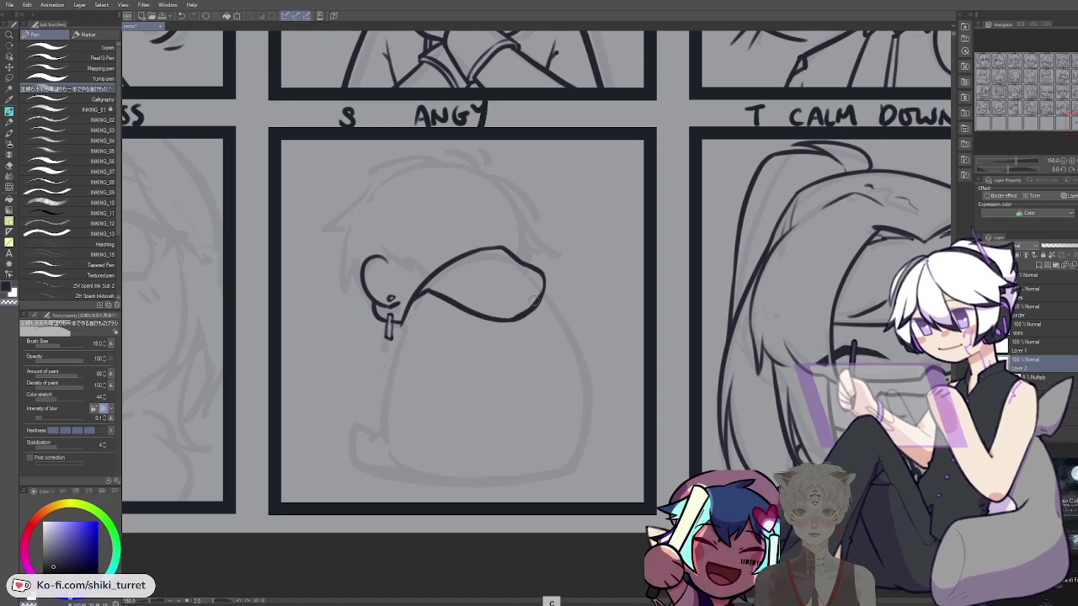
{"action": "key", "text": "c"}
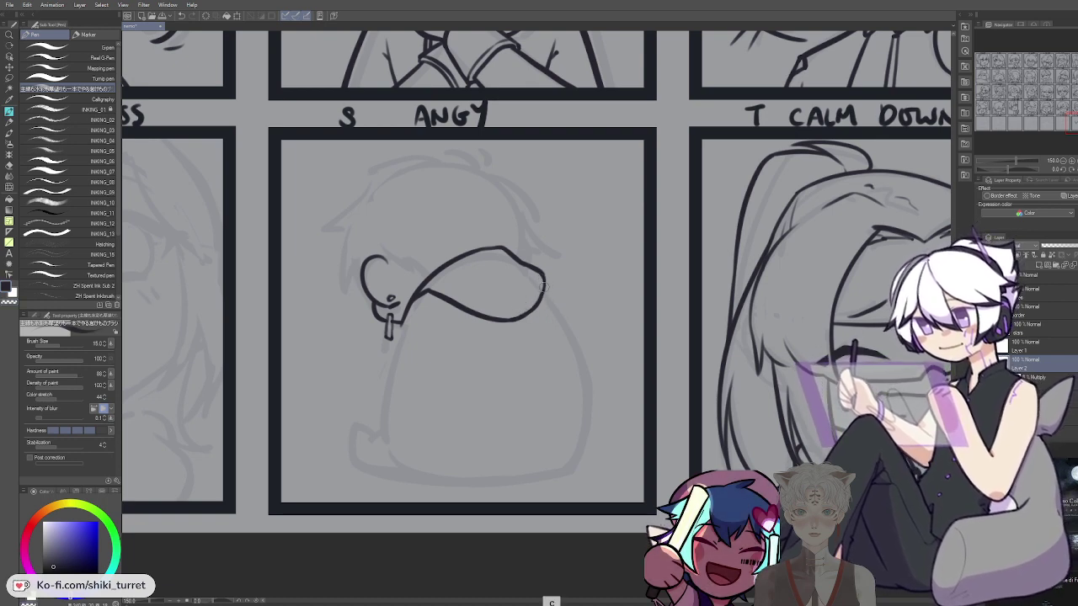
Ink a long, nearly horizontal fold line across the inside of the hood
{"action": "key", "text": "ctrl+z"}
{"action": "left_click_drag", "start_coordinate": [457, 274], "coordinate": [521, 282]}
{"action": "key", "text": "ctrl+z"}
{"action": "left_click_drag", "start_coordinate": [449, 272], "coordinate": [541, 277]}
{"action": "key", "text": "ctrl+z"}
{"action": "key", "text": "ctrl+z"}
{"action": "left_click_drag", "start_coordinate": [442, 271], "coordinate": [533, 281]}
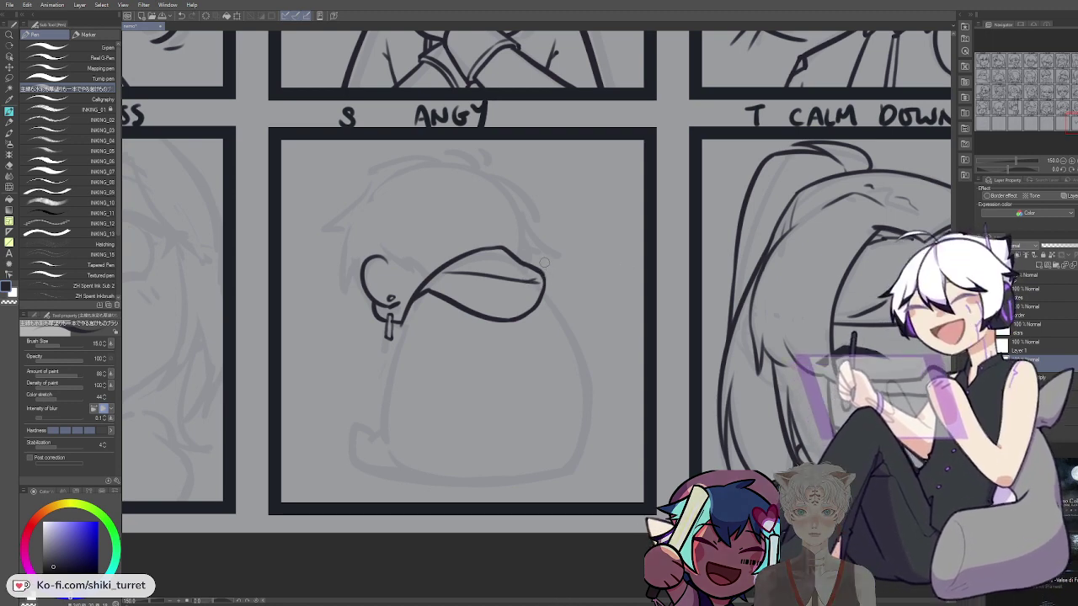
Ink the left side of the jacket as a gently curved line from the hood down toward the hem
{"action": "left_click_drag", "start_coordinate": [539, 442], "coordinate": [544, 409]}
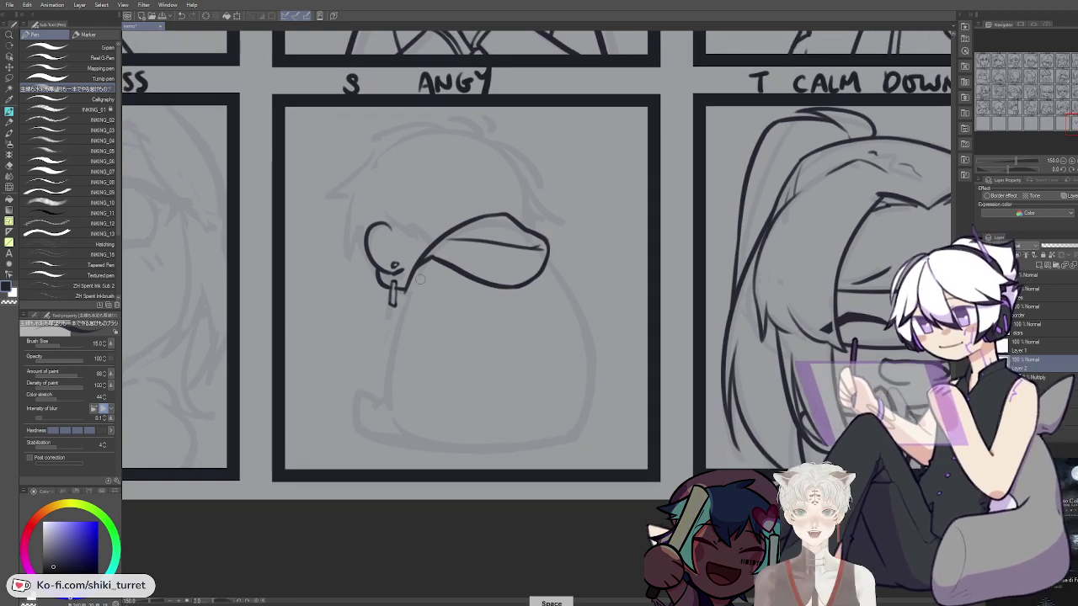
{"action": "left_click_drag", "start_coordinate": [426, 263], "coordinate": [400, 340]}
{"action": "key", "text": "ctrl+z"}
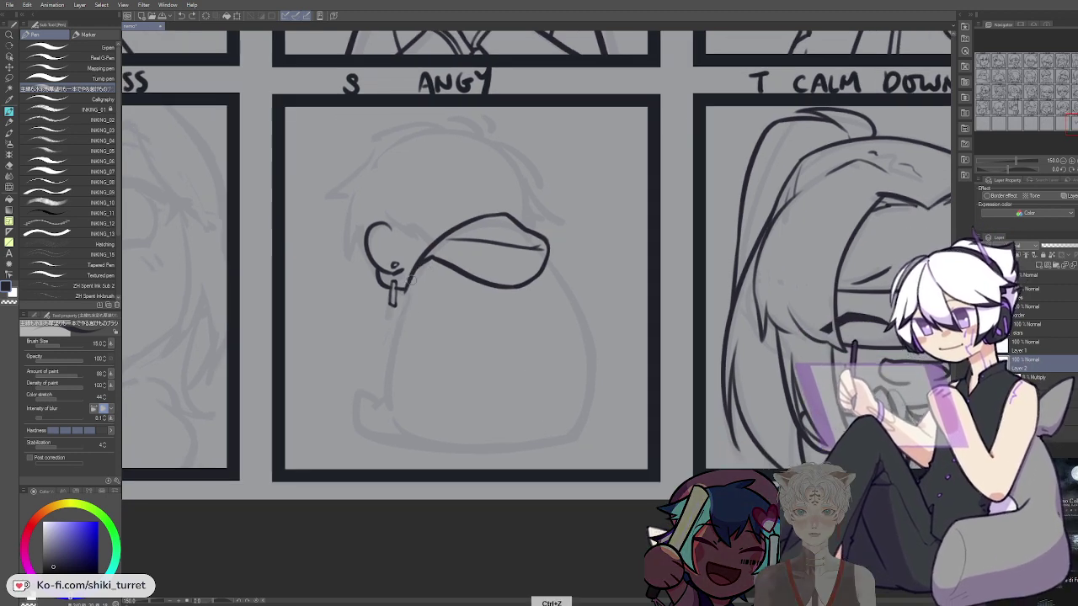
{"action": "left_click_drag", "start_coordinate": [424, 264], "coordinate": [397, 321]}
{"action": "key", "text": "ctrl+z"}
{"action": "mouse_move", "coordinate": [424, 263]}
{"action": "left_mouse_down"}
{"action": "mouse_move", "coordinate": [404, 287]}
{"action": "mouse_move", "coordinate": [400, 323]}
{"action": "left_mouse_up"}
{"action": "key", "text": "ctrl+z"}
{"action": "key", "text": "ctrl+z"}
{"action": "mouse_move", "coordinate": [429, 258]}
{"action": "left_mouse_down"}
{"action": "mouse_move", "coordinate": [400, 313]}
{"action": "mouse_move", "coordinate": [388, 379]}
{"action": "left_mouse_up"}
{"action": "key", "text": "ctrl+z"}
{"action": "key", "text": "ctrl+z"}
{"action": "left_click_drag", "start_coordinate": [404, 302], "coordinate": [385, 400]}
{"action": "key", "text": "ctrl+z"}
{"action": "key", "text": "ctrl+z"}
{"action": "left_click_drag", "start_coordinate": [401, 306], "coordinate": [384, 392]}
{"action": "key", "text": "ctrl+z"}
{"action": "key", "text": "ctrl+z"}
{"action": "left_click_drag", "start_coordinate": [402, 307], "coordinate": [385, 396]}
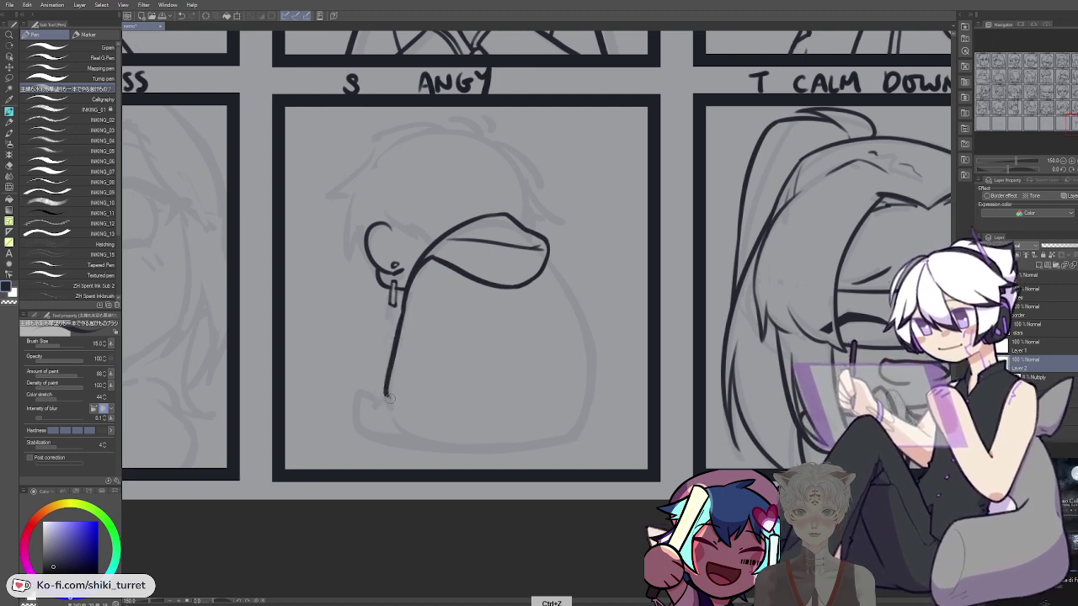
{"action": "key", "text": "ctrl+z"}
{"action": "left_click_drag", "start_coordinate": [404, 301], "coordinate": [390, 398]}
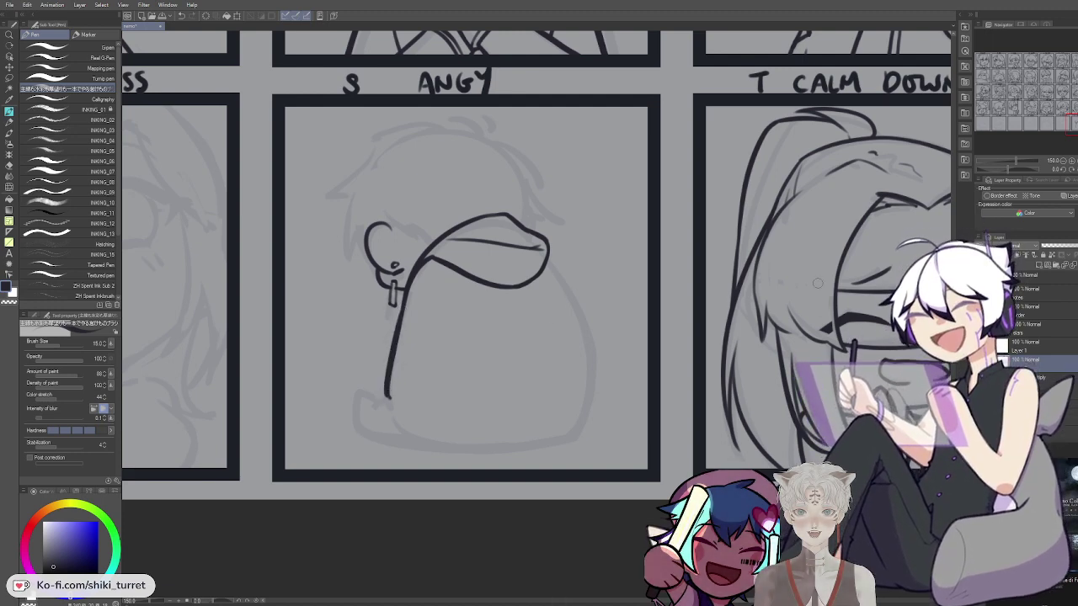
Mirror the view and ink the jacket's opposite side as a curve from the hood's rounded end downward
{"action": "key", "text": "h"}
{"action": "left_click_drag", "start_coordinate": [749, 362], "coordinate": [697, 335]}
{"action": "mouse_move", "coordinate": [478, 235]}
{"action": "left_mouse_down"}
{"action": "mouse_move", "coordinate": [434, 302]}
{"action": "mouse_move", "coordinate": [430, 361]}
{"action": "left_mouse_up"}
{"action": "key", "text": "ctrl+z"}
{"action": "key", "text": "ctrl+z"}
{"action": "key", "text": "ctrl+z"}
{"action": "left_click_drag", "start_coordinate": [479, 230], "coordinate": [430, 358]}
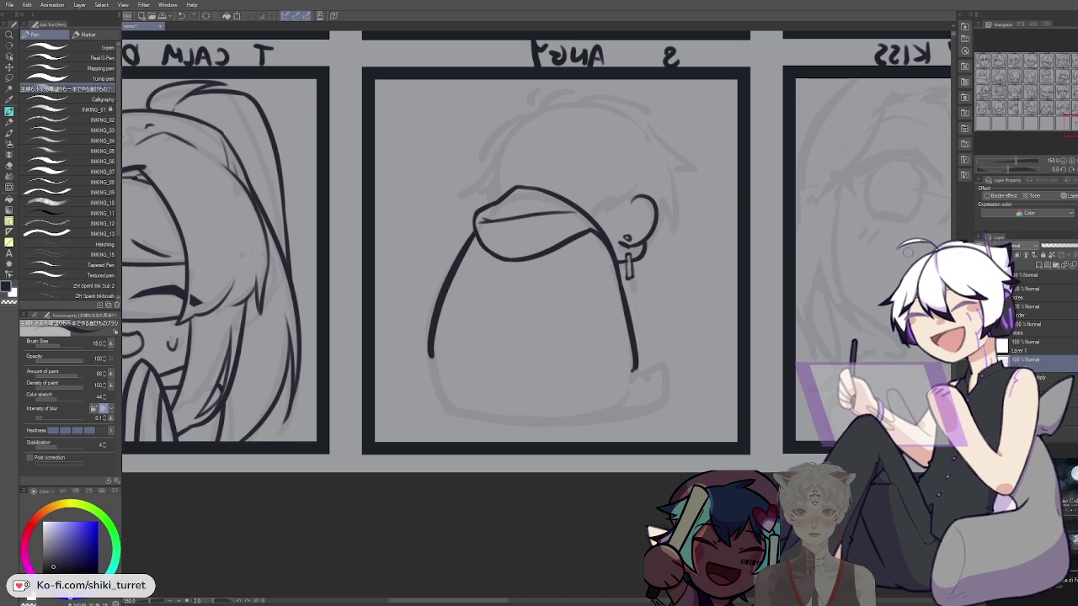
Ink the jacket's hem as a shallow downward curve joining both sides, and restore the unmirrored view
{"action": "key", "text": "h"}
{"action": "left_click_drag", "start_coordinate": [775, 345], "coordinate": [712, 346]}
{"action": "key", "text": "h"}
{"action": "mouse_move", "coordinate": [623, 422]}
{"action": "left_mouse_down"}
{"action": "mouse_move", "coordinate": [416, 433]}
{"action": "mouse_move", "coordinate": [315, 391]}
{"action": "left_mouse_up"}
{"action": "mouse_move", "coordinate": [186, 322]}
{"action": "left_mouse_down"}
{"action": "mouse_move", "coordinate": [288, 353]}
{"action": "mouse_move", "coordinate": [374, 342]}
{"action": "left_mouse_up"}
{"action": "key", "text": "ctrl+z"}
{"action": "key", "text": "ctrl+z"}
{"action": "key", "text": "ctrl+z"}
{"action": "left_click_drag", "start_coordinate": [185, 321], "coordinate": [371, 344]}
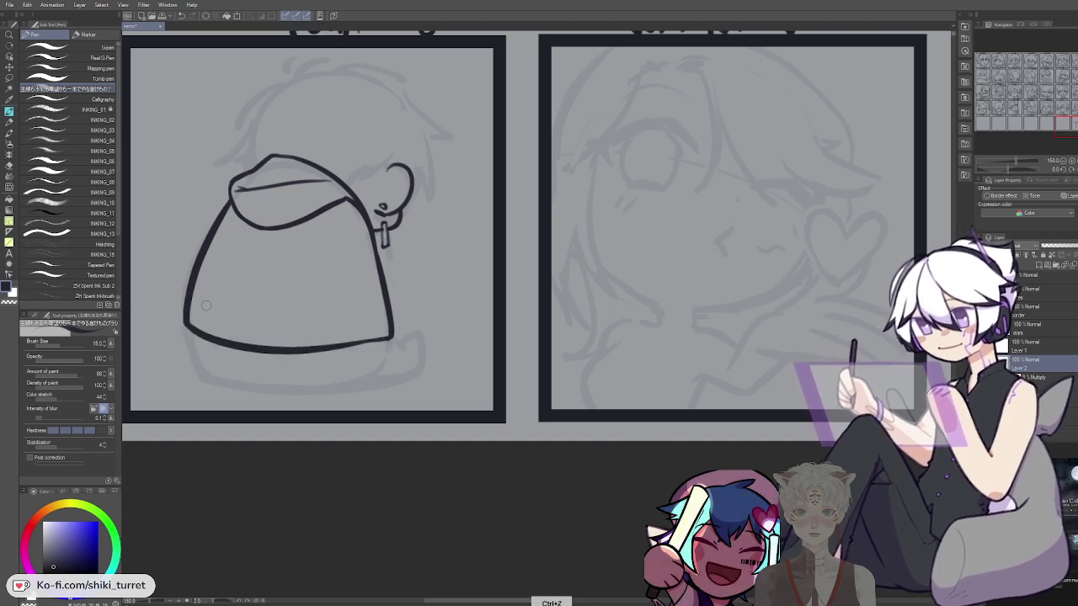
{"action": "key", "text": "space"}
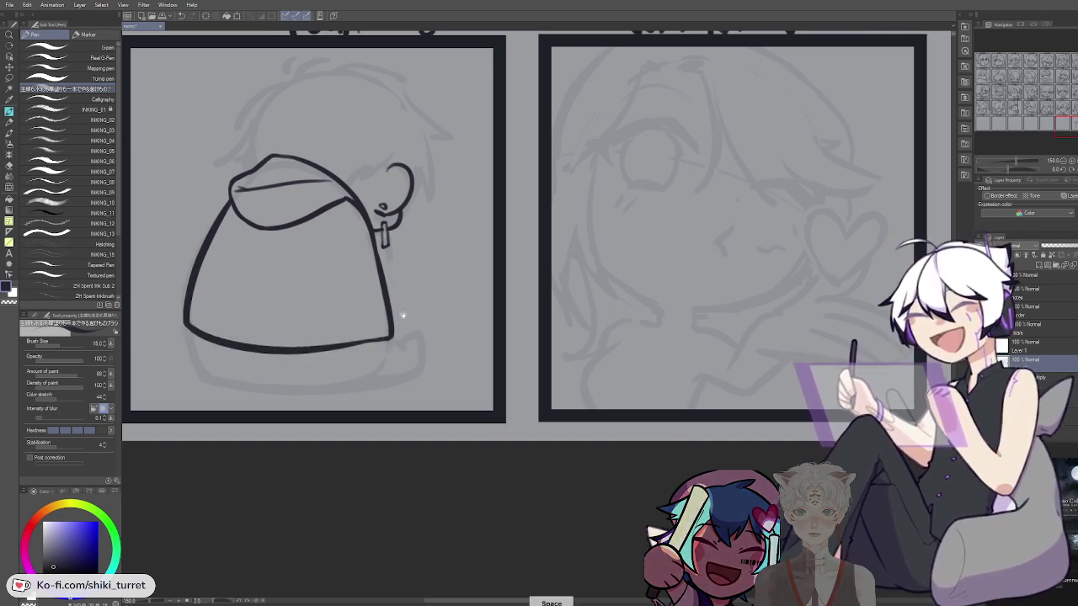
{"action": "left_click_drag", "start_coordinate": [402, 316], "coordinate": [285, 555]}
{"action": "left_click_drag", "start_coordinate": [211, 252], "coordinate": [115, 344]}
{"action": "left_click_drag", "start_coordinate": [758, 202], "coordinate": [311, 318]}
{"action": "key", "text": "h"}
{"action": "left_click_drag", "start_coordinate": [1007, 95], "coordinate": [1073, 126]}
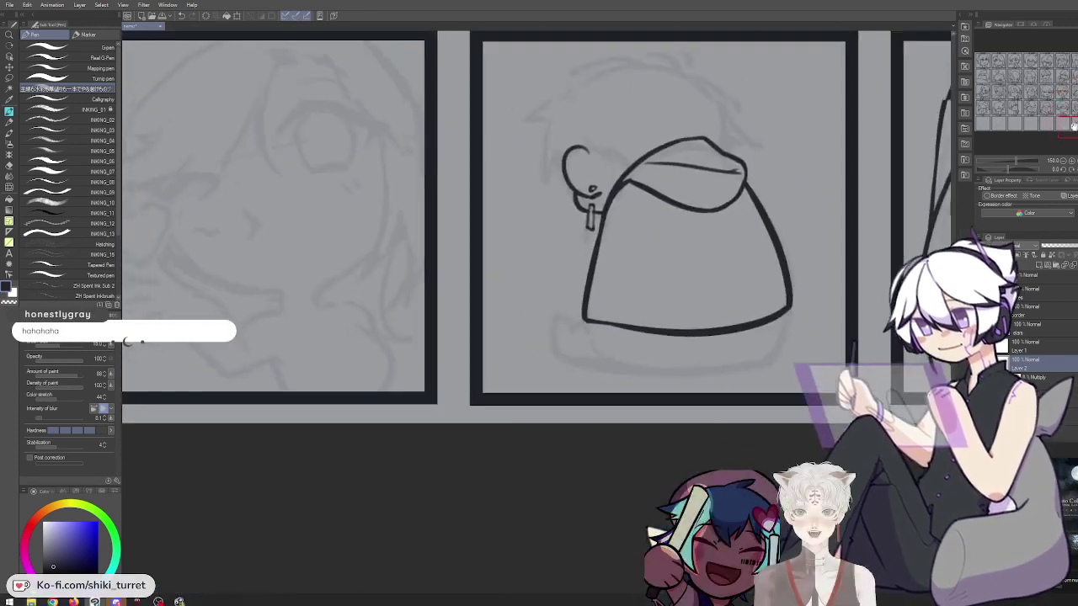
{"action": "scroll", "coordinate": [506, 371], "scroll_direction": "up", "scroll_amount": 2}
{"action": "scroll", "coordinate": [505, 371], "scroll_direction": "right", "scroll_amount": 5}
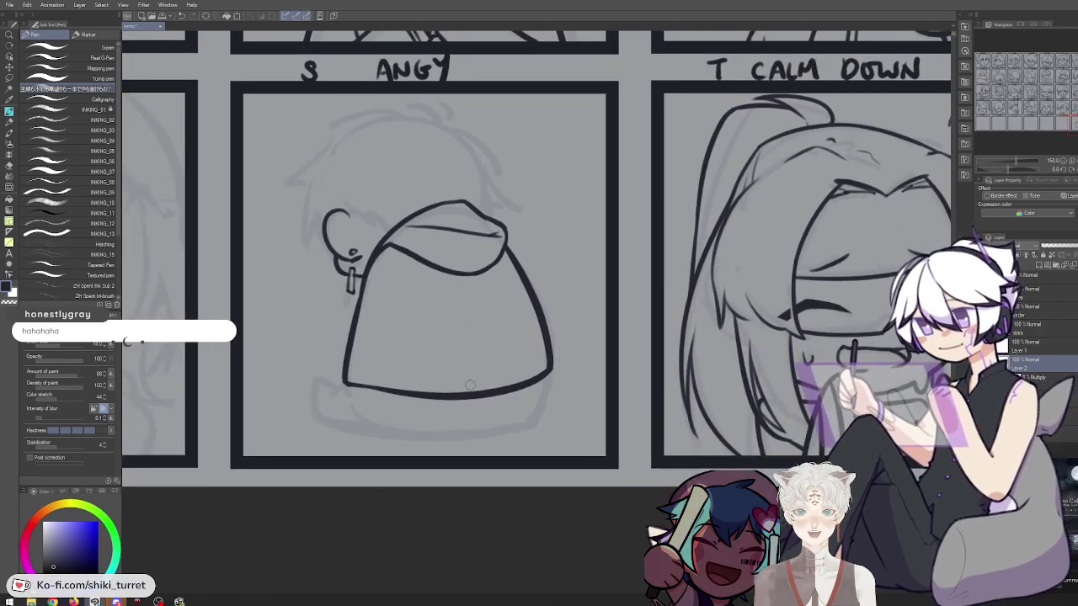
Try to ink the shape below the jacket hem with a pointed left corner and a short flat base
{"action": "key", "text": "ctrl+z"}
{"action": "left_click_drag", "start_coordinate": [347, 384], "coordinate": [337, 431]}
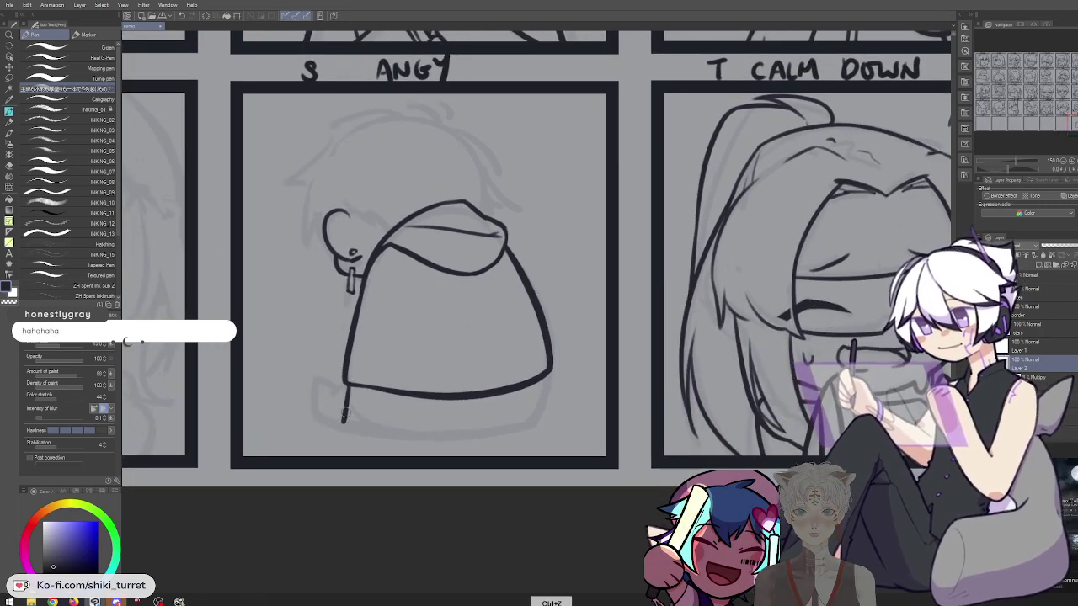
{"action": "left_click_drag", "start_coordinate": [312, 435], "coordinate": [396, 439]}
{"action": "key", "text": "ctrl+z"}
{"action": "mouse_move", "coordinate": [346, 384]}
{"action": "left_mouse_down"}
{"action": "mouse_move", "coordinate": [344, 423]}
{"action": "mouse_move", "coordinate": [320, 435]}
{"action": "mouse_move", "coordinate": [409, 439]}
{"action": "left_mouse_up"}
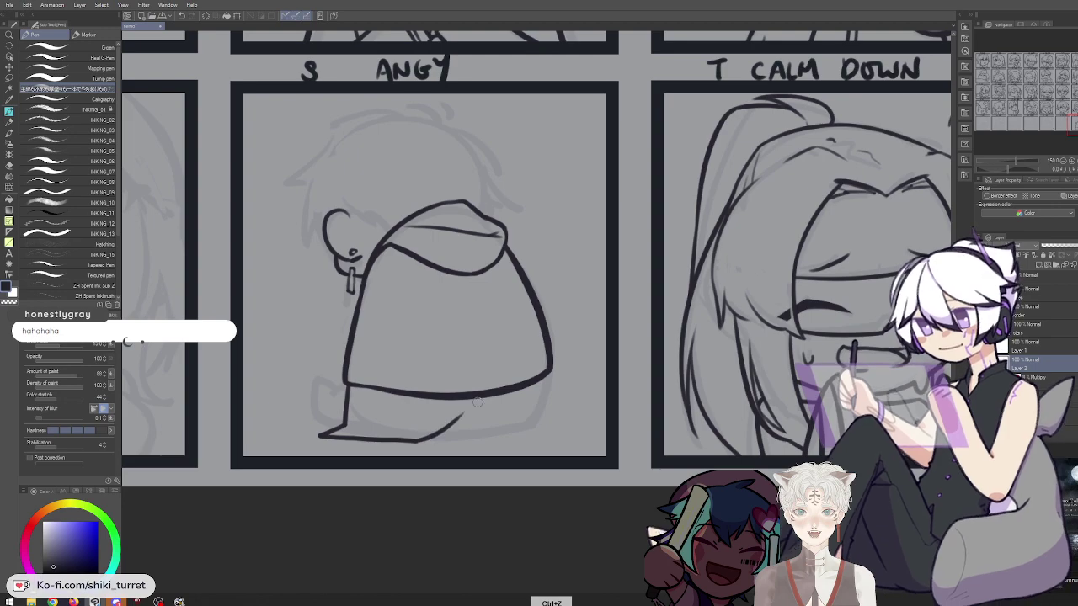
{"action": "key", "text": "ctrl+z"}
{"action": "mouse_move", "coordinate": [413, 440]}
{"action": "left_mouse_down"}
{"action": "mouse_move", "coordinate": [438, 442]}
{"action": "mouse_move", "coordinate": [464, 400]}
{"action": "left_mouse_up"}
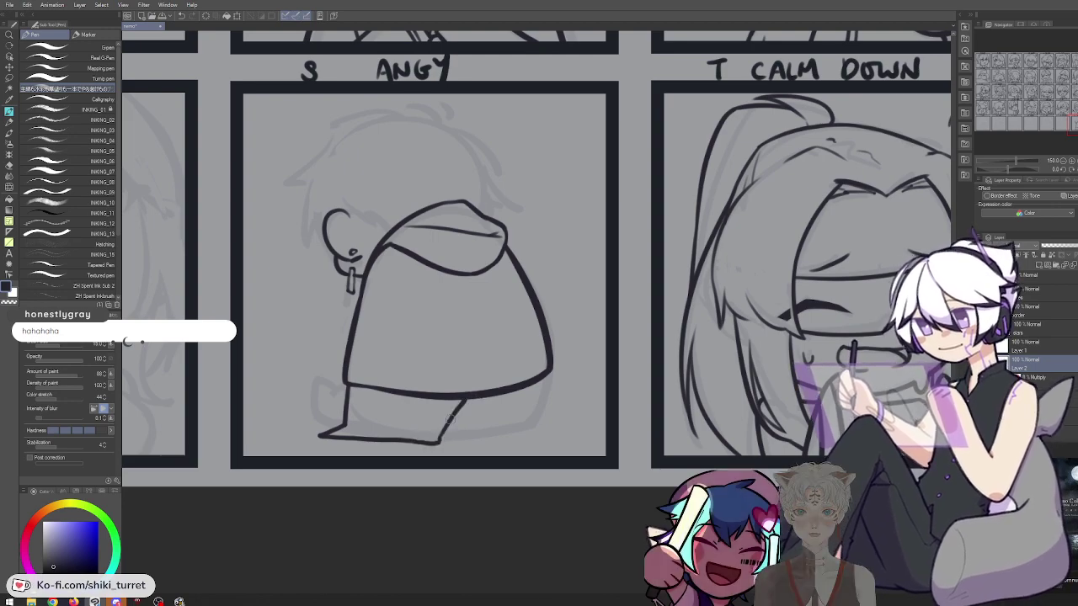
{"action": "left_click_drag", "start_coordinate": [830, 139], "coordinate": [343, 556]}
{"action": "left_click_drag", "start_coordinate": [478, 117], "coordinate": [489, 512]}
{"action": "left_click_drag", "start_coordinate": [339, 101], "coordinate": [638, 53]}
{"action": "mouse_move", "coordinate": [324, 572]}
{"action": "left_mouse_down"}
{"action": "mouse_move", "coordinate": [516, 255]}
{"action": "mouse_move", "coordinate": [678, 121]}
{"action": "left_mouse_up"}
{"action": "mouse_move", "coordinate": [613, 262]}
{"action": "left_mouse_down"}
{"action": "mouse_move", "coordinate": [527, 252]}
{"action": "mouse_move", "coordinate": [368, 274]}
{"action": "left_mouse_up"}
{"action": "key", "text": "ctrl+z"}
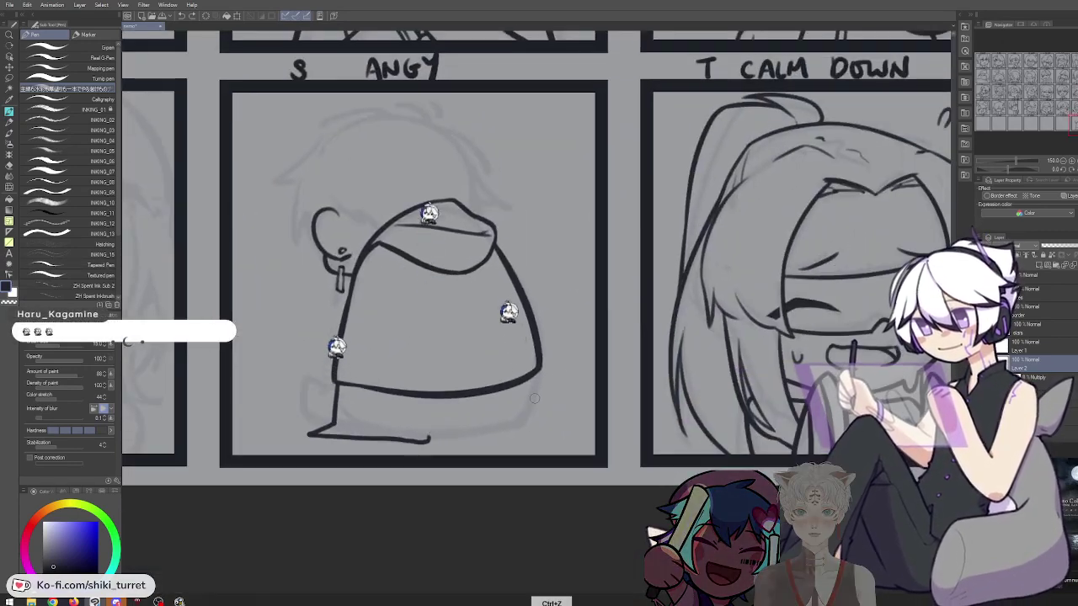
{"action": "key", "text": "ctrl+z"}
{"action": "key", "text": "ctrl+z"}
{"action": "key", "text": "ctrl+z"}
Ink the flared shape below the hem, from its left side to a pointed corner and along a wavy base
{"action": "left_click_drag", "start_coordinate": [340, 387], "coordinate": [334, 422]}
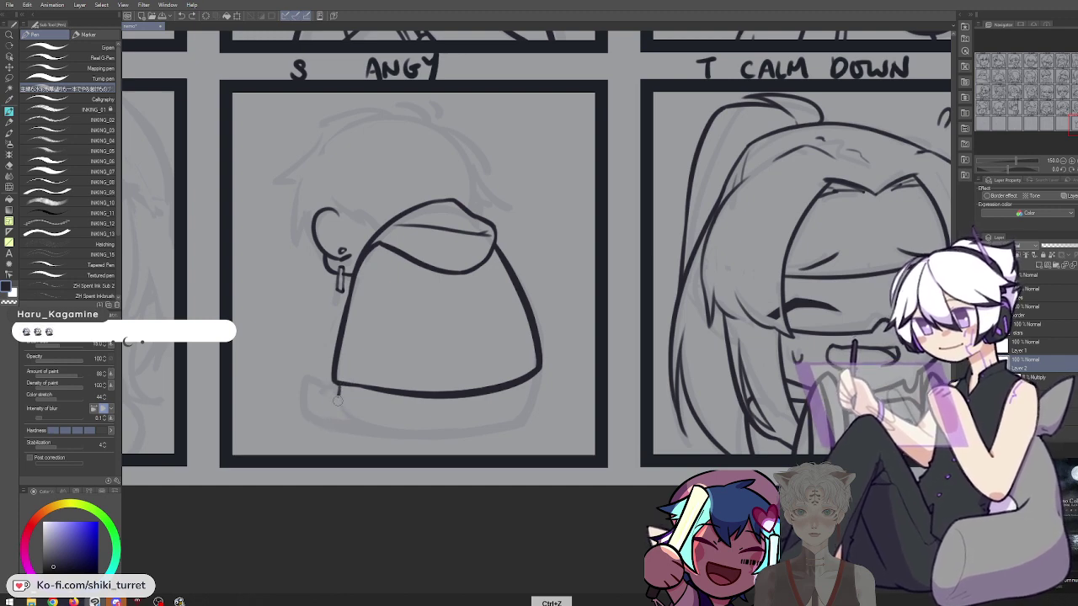
{"action": "key", "text": "ctrl+z"}
{"action": "key", "text": "ctrl+z"}
{"action": "mouse_move", "coordinate": [339, 386]}
{"action": "left_mouse_down"}
{"action": "mouse_move", "coordinate": [335, 422]}
{"action": "mouse_move", "coordinate": [316, 439]}
{"action": "mouse_move", "coordinate": [384, 454]}
{"action": "left_mouse_up"}
{"action": "key", "text": "ctrl+z"}
{"action": "key", "text": "ctrl+z"}
{"action": "mouse_move", "coordinate": [338, 382]}
{"action": "left_mouse_down"}
{"action": "mouse_move", "coordinate": [335, 428]}
{"action": "mouse_move", "coordinate": [319, 433]}
{"action": "mouse_move", "coordinate": [325, 421]}
{"action": "mouse_move", "coordinate": [291, 435]}
{"action": "mouse_move", "coordinate": [439, 449]}
{"action": "left_mouse_up"}
{"action": "key", "text": "ctrl+z"}
{"action": "key", "text": "ctrl+z"}
{"action": "key", "text": "ctrl+z"}
{"action": "mouse_move", "coordinate": [291, 434]}
{"action": "left_mouse_down"}
{"action": "mouse_move", "coordinate": [363, 446]}
{"action": "mouse_move", "coordinate": [469, 437]}
{"action": "left_mouse_up"}
Ink the flared shape's right side and pointed right corner, extend the base to meet it, and tidy the lines
{"action": "left_click_drag", "start_coordinate": [539, 373], "coordinate": [518, 424]}
{"action": "key", "text": "ctrl+z"}
{"action": "key", "text": "ctrl+z"}
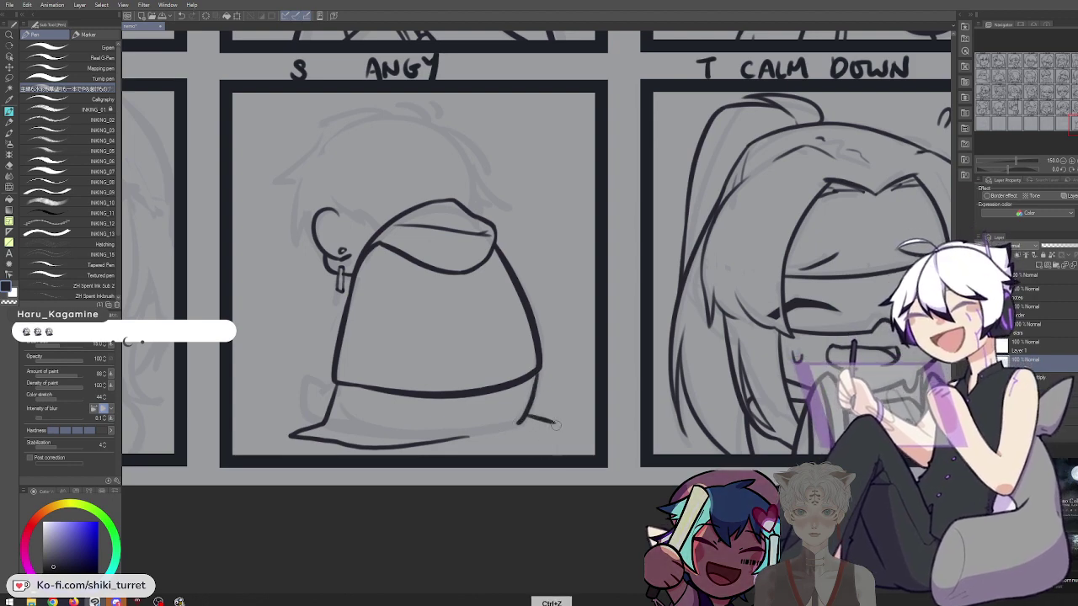
{"action": "mouse_move", "coordinate": [537, 376]}
{"action": "left_mouse_down"}
{"action": "mouse_move", "coordinate": [537, 412]}
{"action": "mouse_move", "coordinate": [545, 400]}
{"action": "mouse_move", "coordinate": [520, 432]}
{"action": "left_mouse_up"}
{"action": "key", "text": "ctrl+z"}
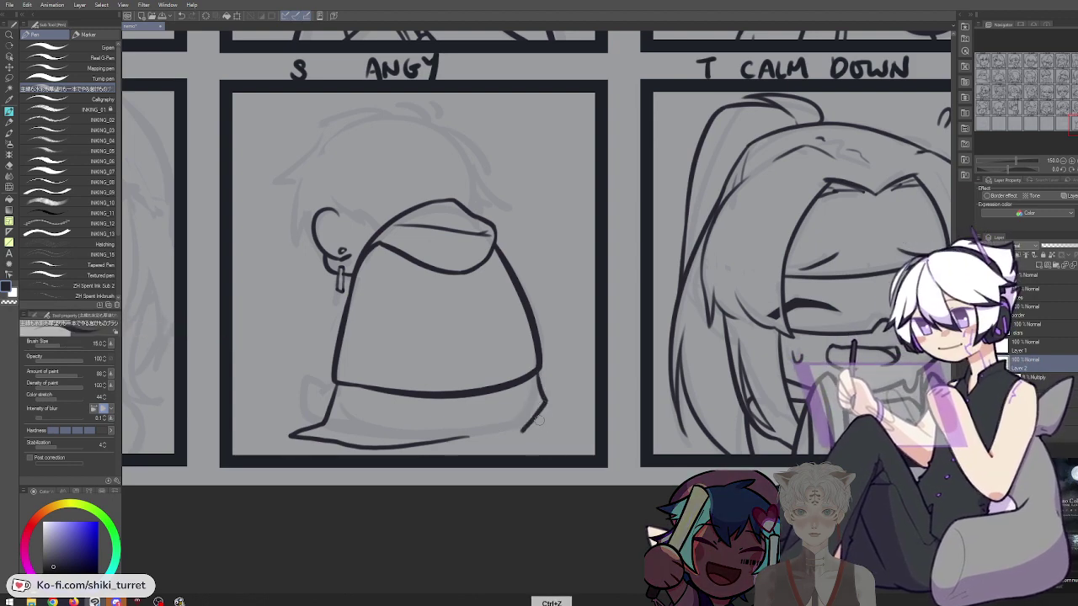
{"action": "key", "text": "ctrl+z"}
{"action": "mouse_move", "coordinate": [535, 374]}
{"action": "left_mouse_down"}
{"action": "mouse_move", "coordinate": [526, 428]}
{"action": "mouse_move", "coordinate": [544, 406]}
{"action": "mouse_move", "coordinate": [530, 423]}
{"action": "mouse_move", "coordinate": [481, 438]}
{"action": "mouse_move", "coordinate": [555, 428]}
{"action": "left_mouse_up"}
{"action": "key", "text": "ctrl+z"}
{"action": "key", "text": "ctrl+z"}
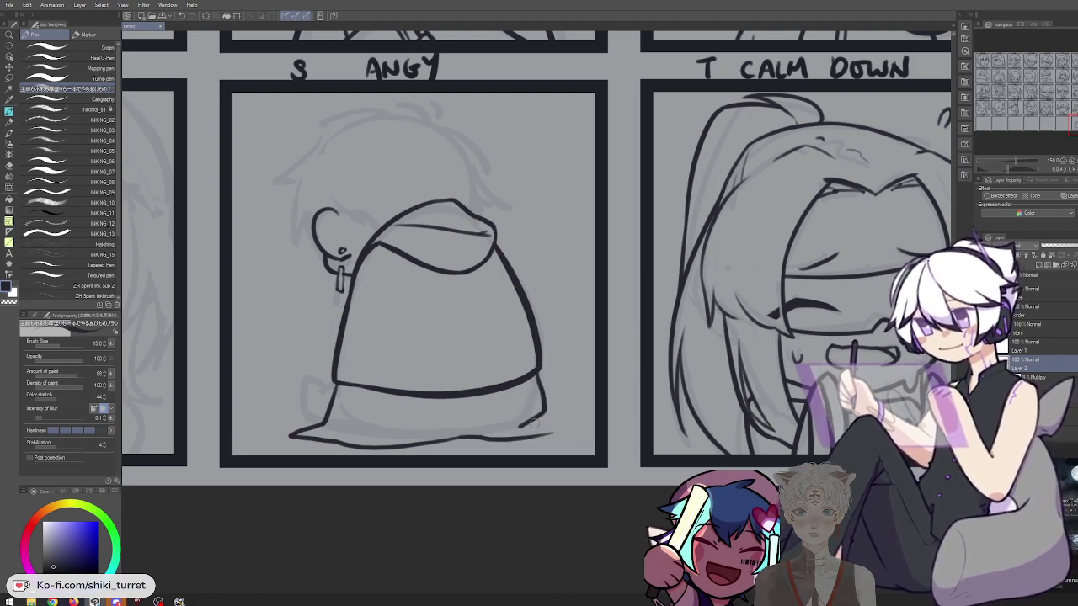
{"action": "key", "text": "c"}
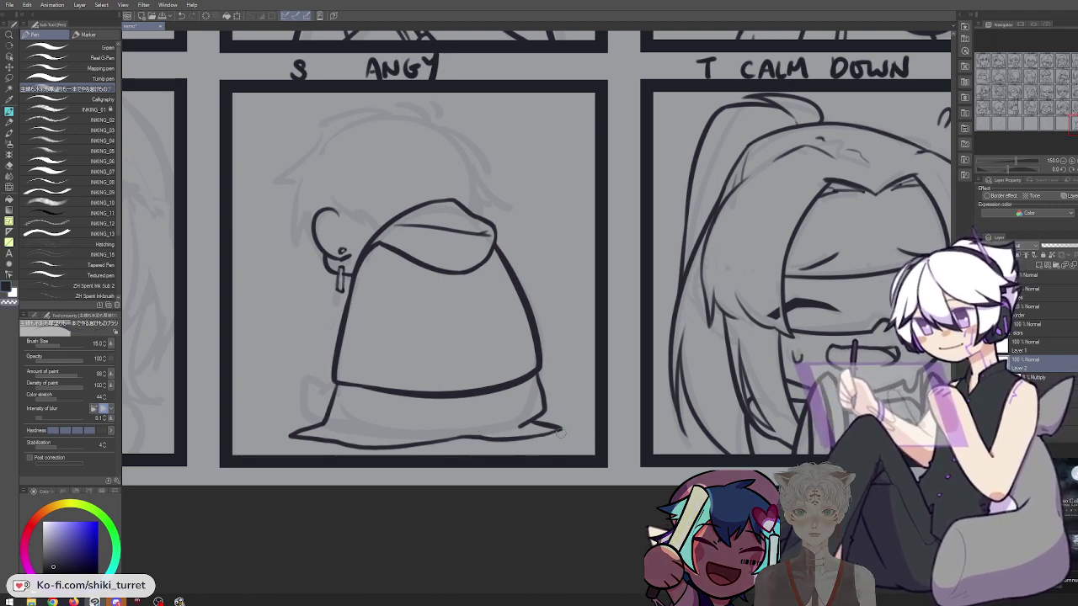
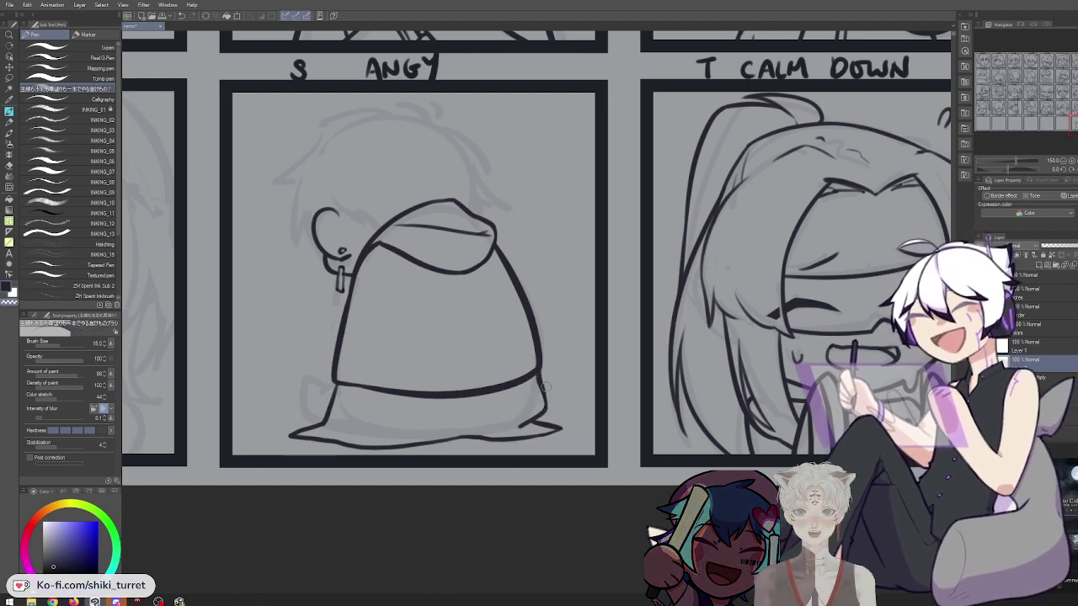
{"action": "key", "text": "c"}
Ink the small upturned foot sticking out at the figure's lower left and connect it to the jacket hem
{"action": "left_click_drag", "start_coordinate": [590, 476], "coordinate": [596, 461]}
{"action": "left_click_drag", "start_coordinate": [311, 362], "coordinate": [317, 406]}
{"action": "key", "text": "ctrl+z"}
{"action": "key", "text": "ctrl+z"}
{"action": "mouse_move", "coordinate": [311, 362]}
{"action": "left_mouse_down"}
{"action": "mouse_move", "coordinate": [317, 402]}
{"action": "mouse_move", "coordinate": [309, 398]}
{"action": "mouse_move", "coordinate": [308, 387]}
{"action": "mouse_move", "coordinate": [326, 409]}
{"action": "left_mouse_up"}
{"action": "key", "text": "ctrl+z"}
{"action": "key", "text": "ctrl+z"}
{"action": "key", "text": "ctrl+z"}
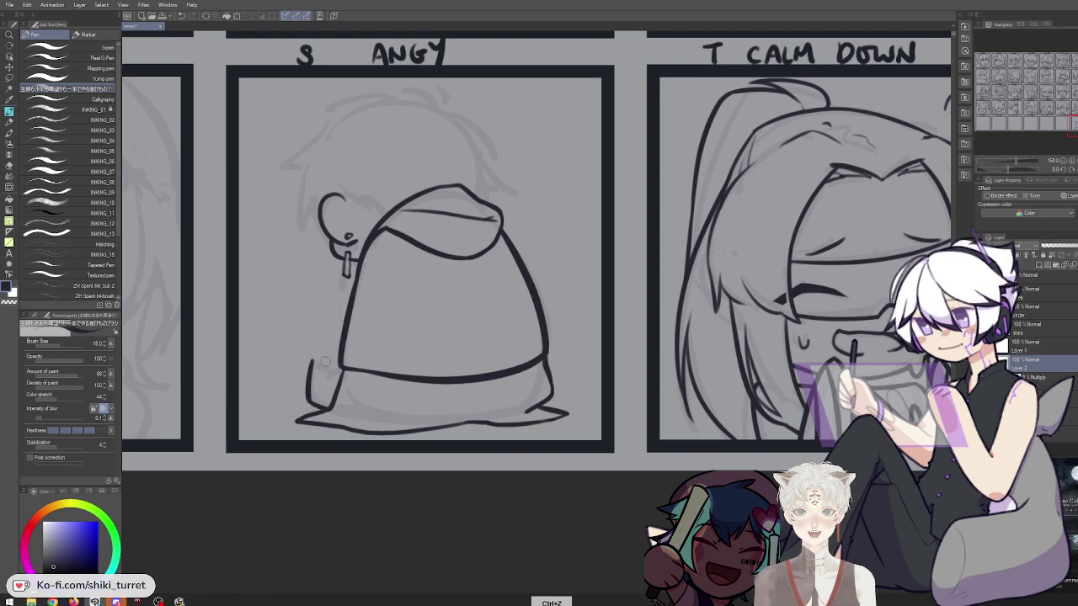
{"action": "key", "text": "ctrl+z"}
{"action": "key", "text": "ctrl+z"}
{"action": "mouse_move", "coordinate": [313, 362]}
{"action": "left_mouse_down"}
{"action": "mouse_move", "coordinate": [334, 374]}
{"action": "mouse_move", "coordinate": [328, 406]}
{"action": "left_mouse_up"}
{"action": "key", "text": "ctrl+z"}
{"action": "key", "text": "ctrl+z"}
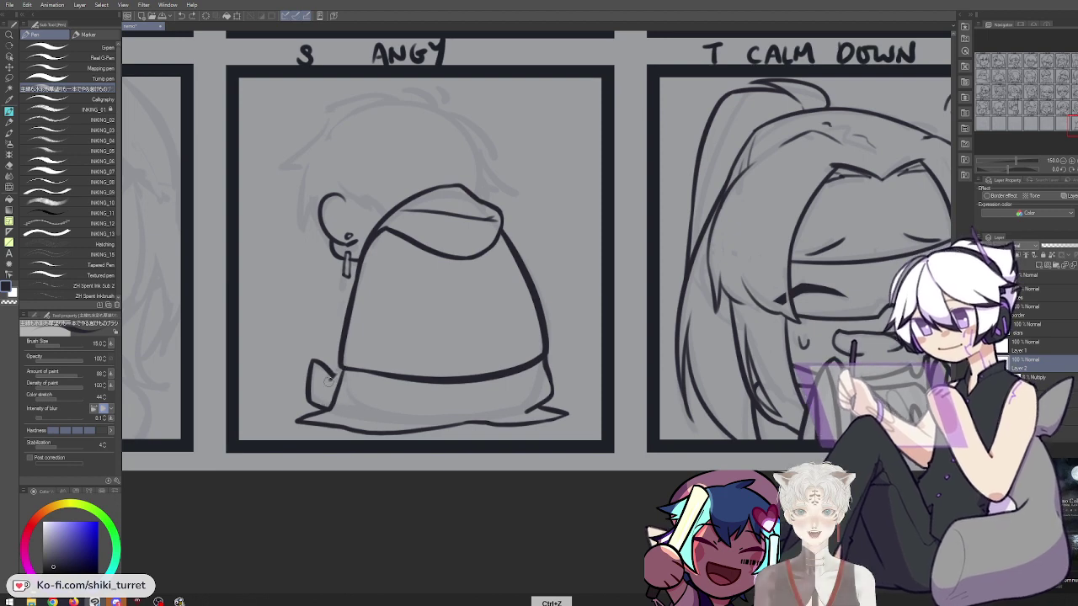
{"action": "left_click_drag", "start_coordinate": [343, 368], "coordinate": [329, 382]}
{"action": "key", "text": "ctrl+z"}
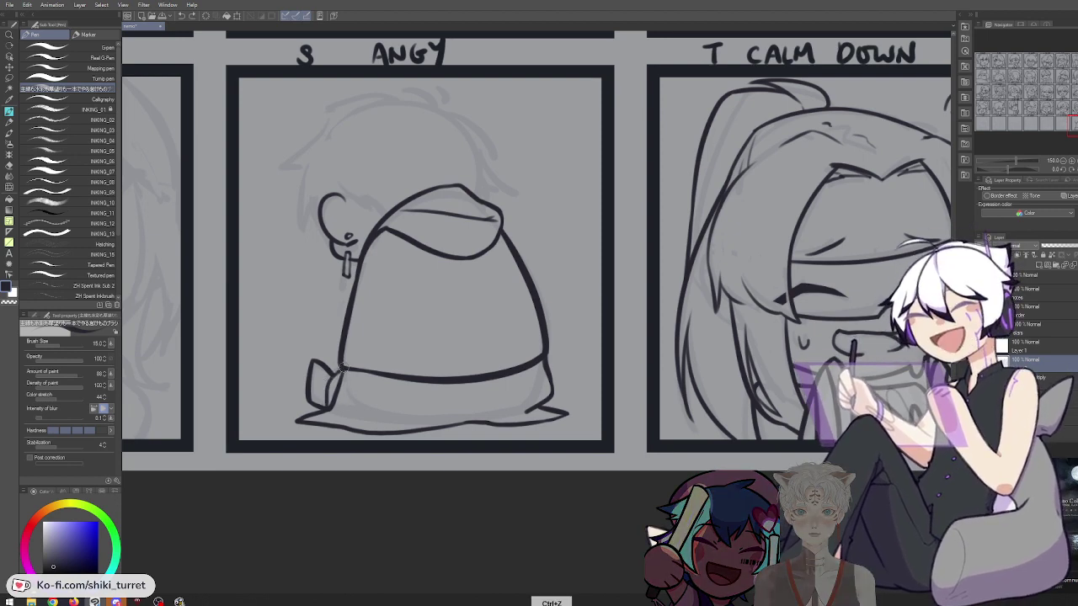
Tidy the overlapping line ends where the flared shape's right side meets its base in the "S ANGY" panel
{"action": "key", "text": "space"}
{"action": "left_click_drag", "start_coordinate": [520, 174], "coordinate": [543, 202]}
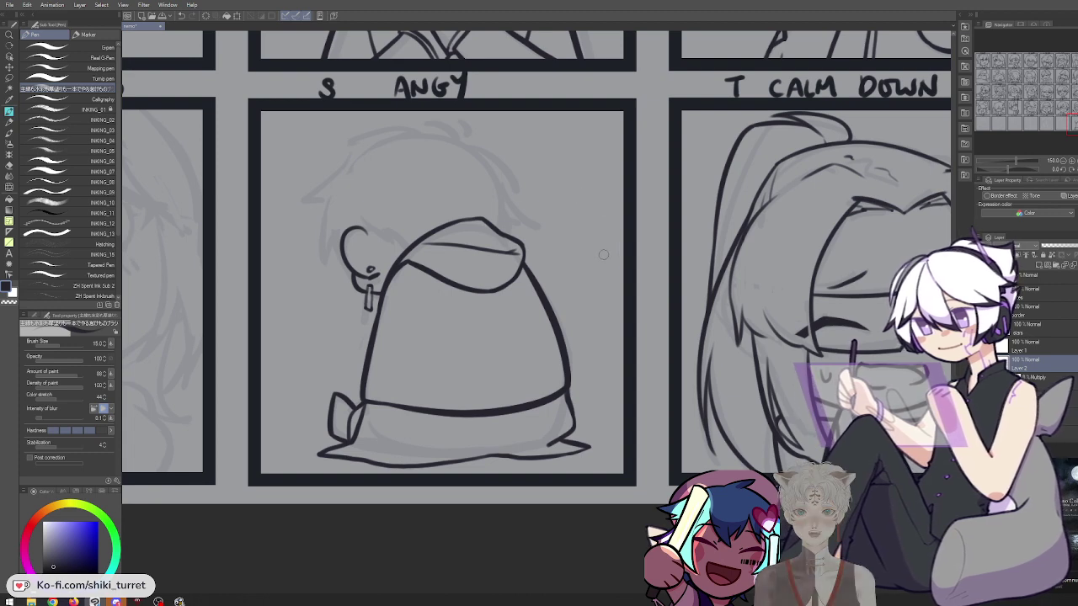
{"action": "key", "text": "c"}
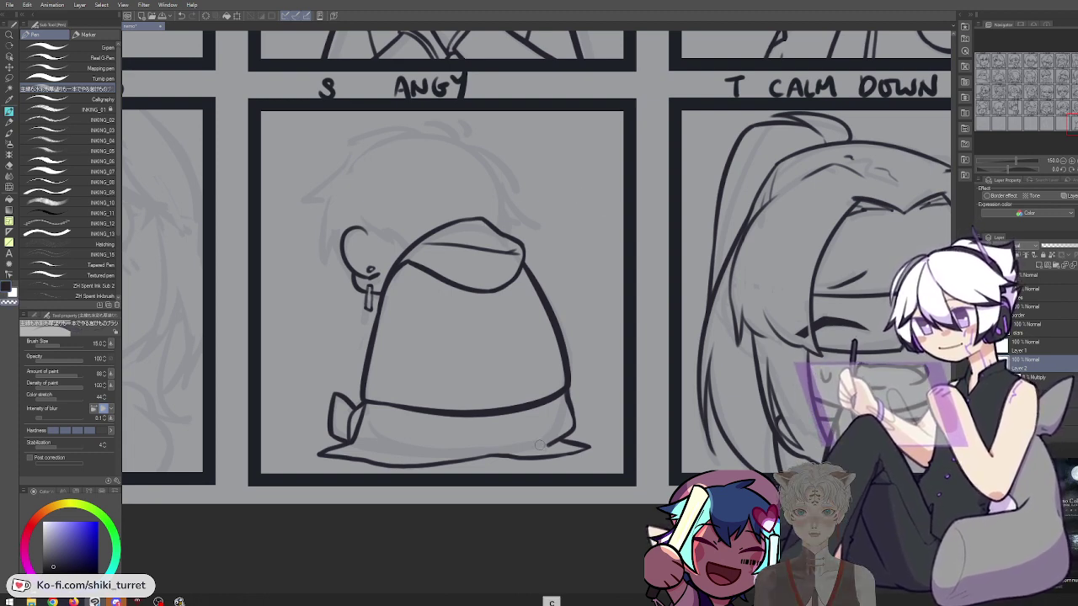
{"action": "key", "text": "ctrl+z"}
{"action": "key", "text": "c"}
{"action": "key", "text": "ctrl+z"}
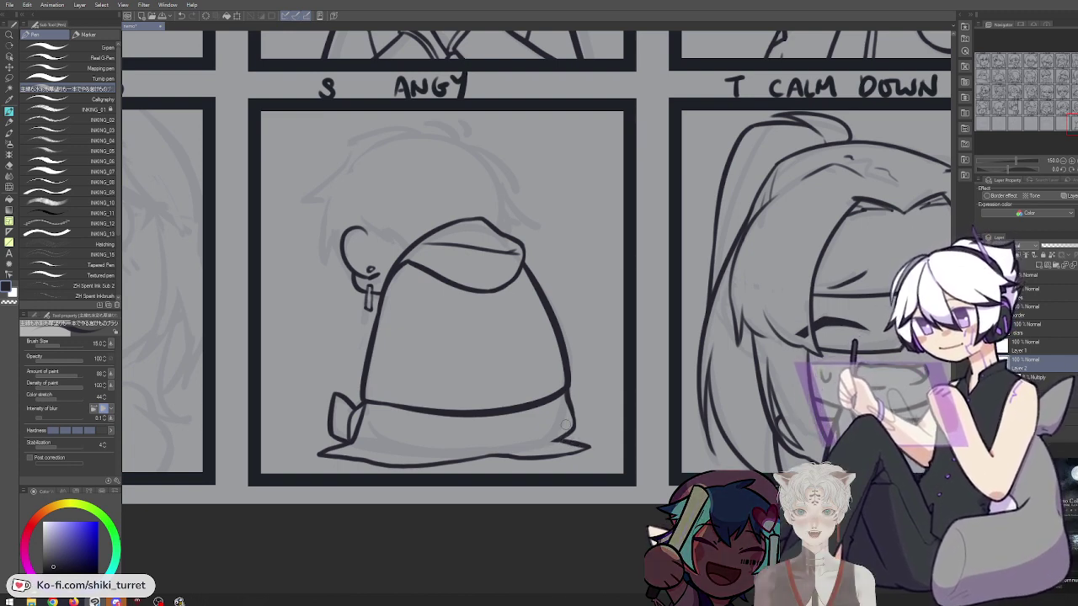
{"action": "left_click_drag", "start_coordinate": [611, 250], "coordinate": [668, 353]}
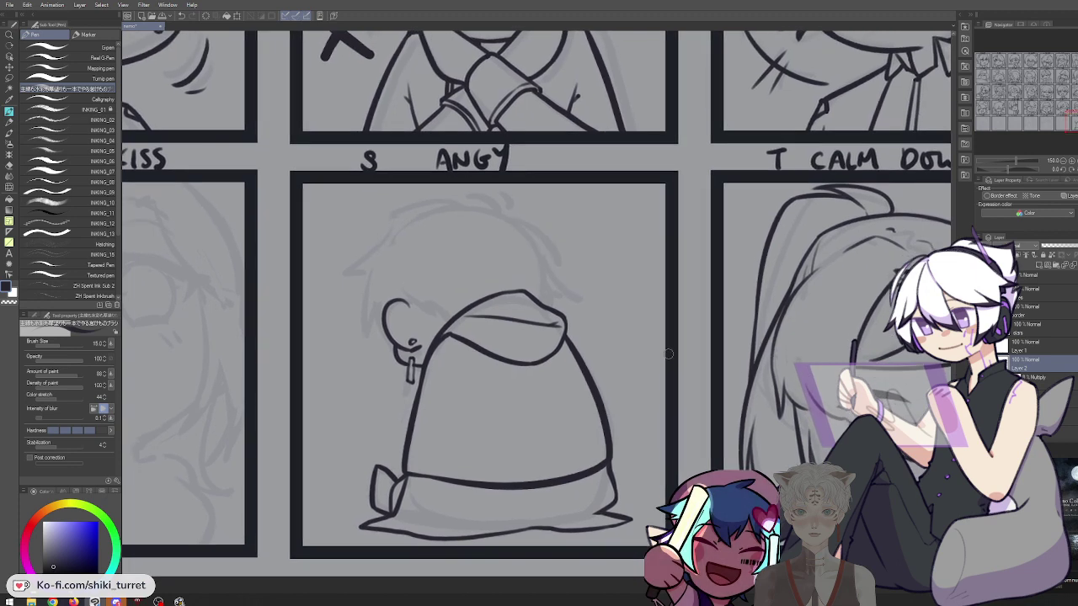
Try to ink the two upper edges of a diamond-shaped emblem on the jacket's back, just below the hood
{"action": "key", "text": "ctrl+z"}
{"action": "mouse_move", "coordinate": [506, 392]}
{"action": "left_mouse_down"}
{"action": "mouse_move", "coordinate": [542, 369]}
{"action": "mouse_move", "coordinate": [526, 370]}
{"action": "mouse_move", "coordinate": [552, 389]}
{"action": "mouse_move", "coordinate": [539, 365]}
{"action": "left_mouse_up"}
{"action": "key", "text": "ctrl+z"}
{"action": "key", "text": "ctrl+z"}
{"action": "key", "text": "ctrl+z"}
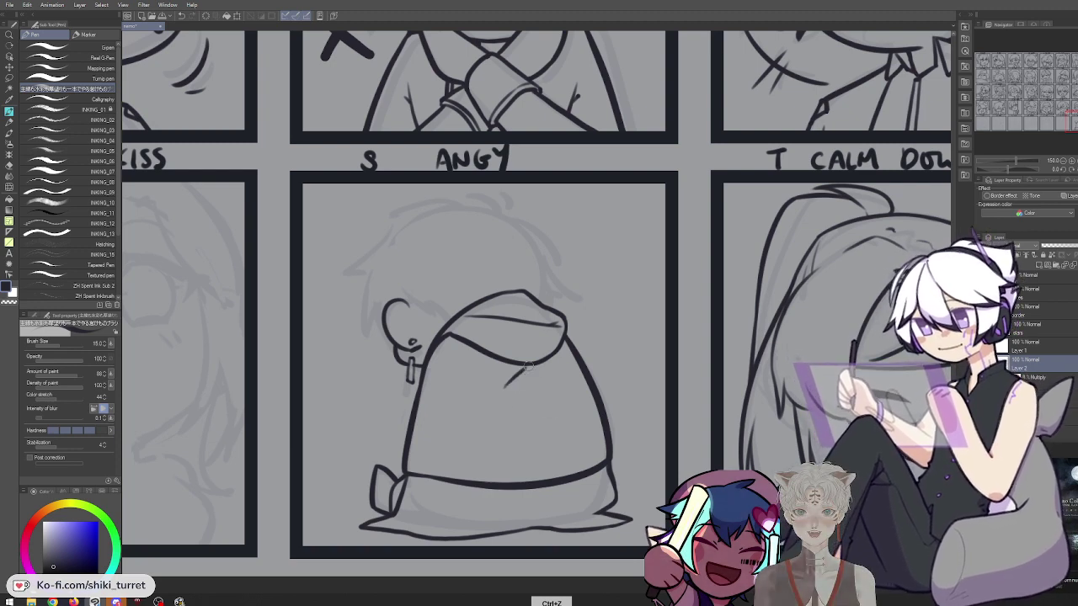
{"action": "key", "text": "ctrl+z"}
{"action": "mouse_move", "coordinate": [504, 381]}
{"action": "left_mouse_down"}
{"action": "mouse_move", "coordinate": [524, 365]}
{"action": "mouse_move", "coordinate": [563, 373]}
{"action": "left_mouse_up"}
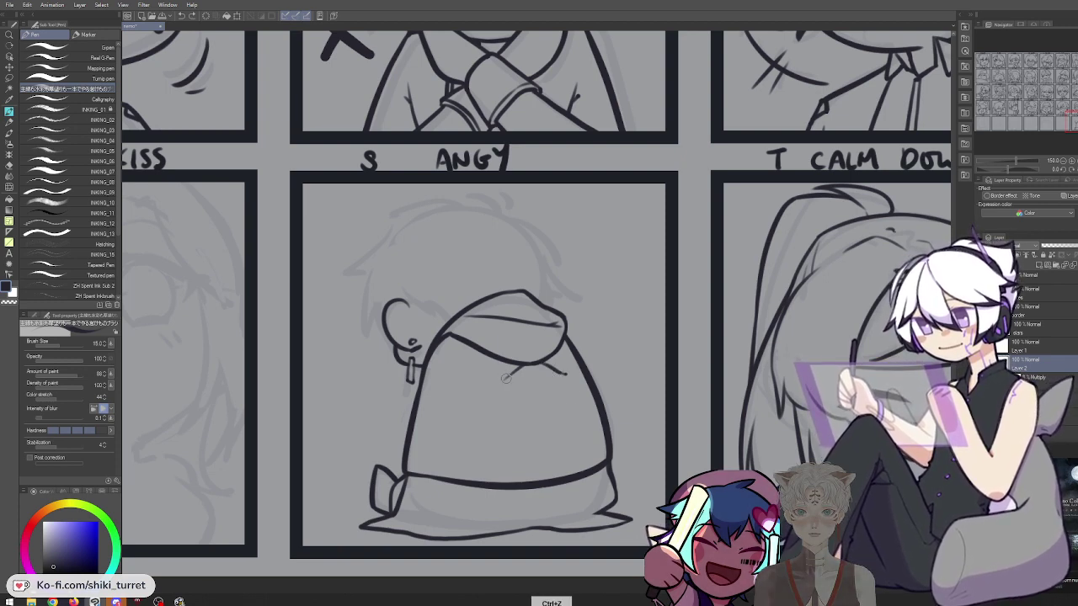
Try to close the emblem with two lower edges meeting in a point and clean up its corners
{"action": "left_click_drag", "start_coordinate": [499, 381], "coordinate": [540, 402]}
{"action": "key", "text": "ctrl+z"}
{"action": "key", "text": "ctrl+z"}
{"action": "key", "text": "ctrl+z"}
{"action": "key", "text": "ctrl+z"}
{"action": "key", "text": "ctrl+z"}
{"action": "key", "text": "ctrl+z"}
{"action": "left_click_drag", "start_coordinate": [553, 389], "coordinate": [537, 403]}
{"action": "key", "text": "c"}
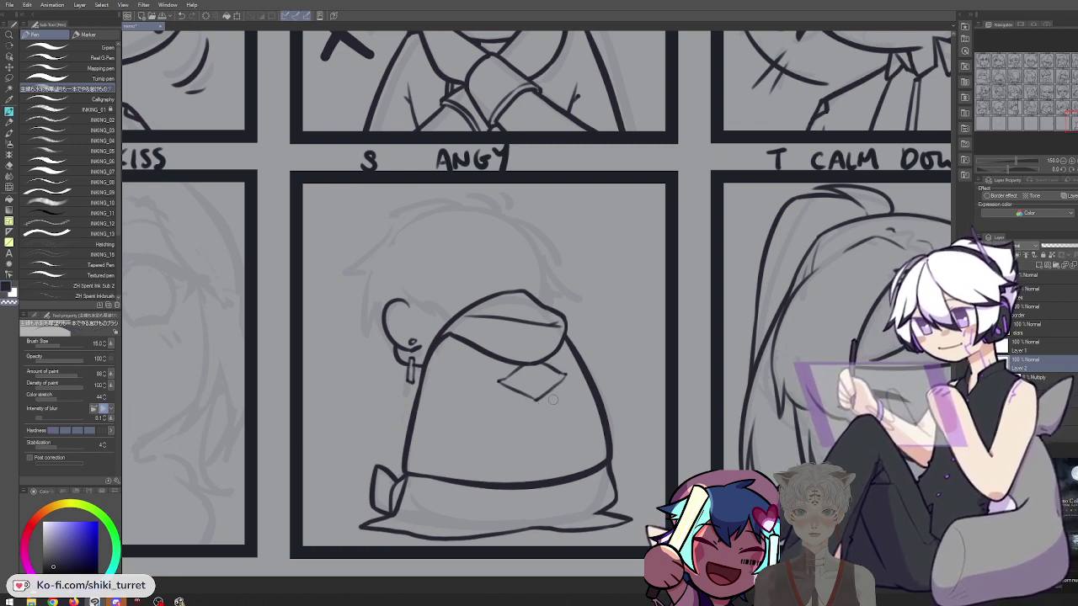
{"action": "key", "text": "c"}
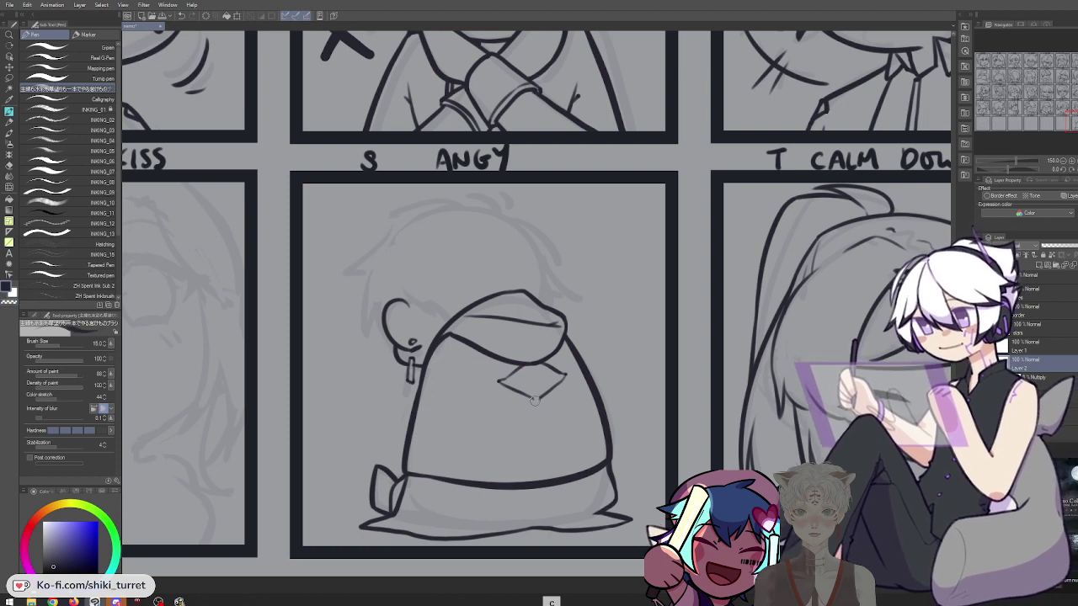
Try to add a narrow pointed drip hanging from the emblem's lower point
{"action": "key", "text": "ctrl+z"}
{"action": "left_click_drag", "start_coordinate": [534, 400], "coordinate": [537, 423]}
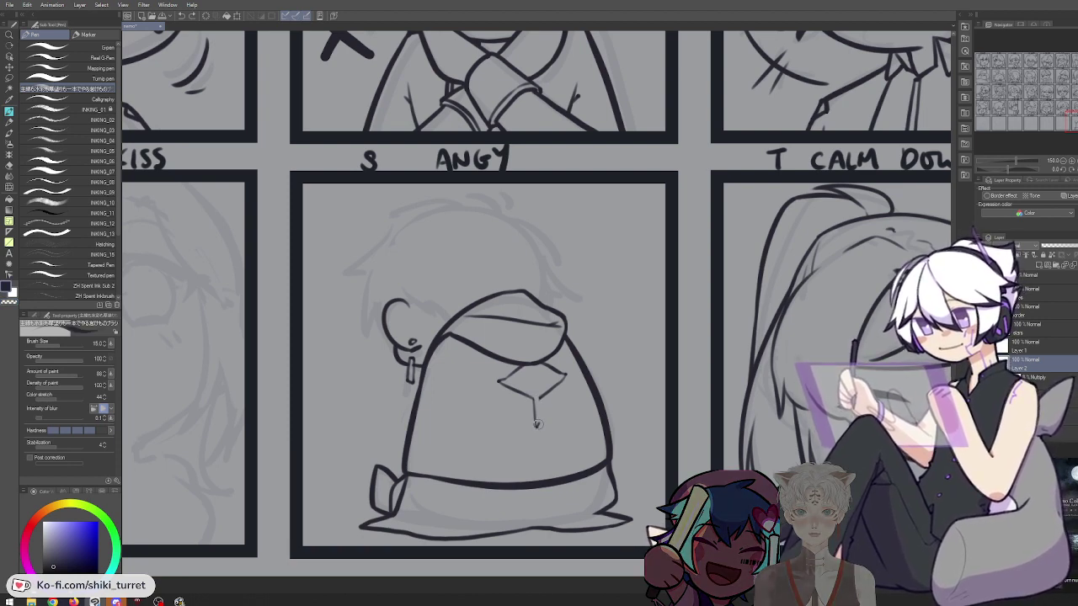
{"action": "key", "text": "ctrl+z"}
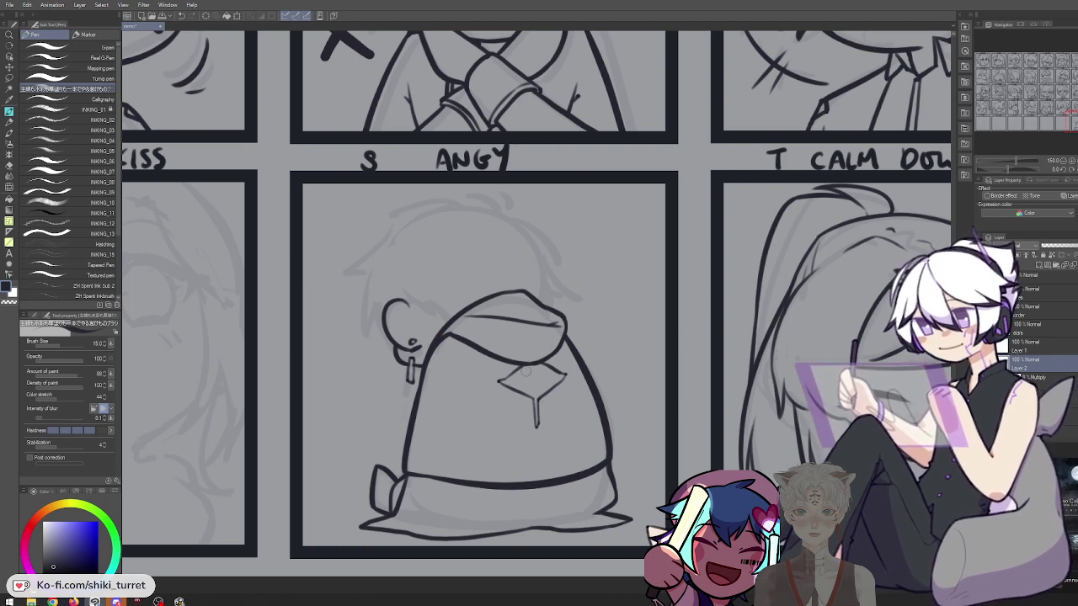
Try to ink a narrow upright diamond pupil with a small centre detail inside the emblem
{"action": "key", "text": "ctrl+z"}
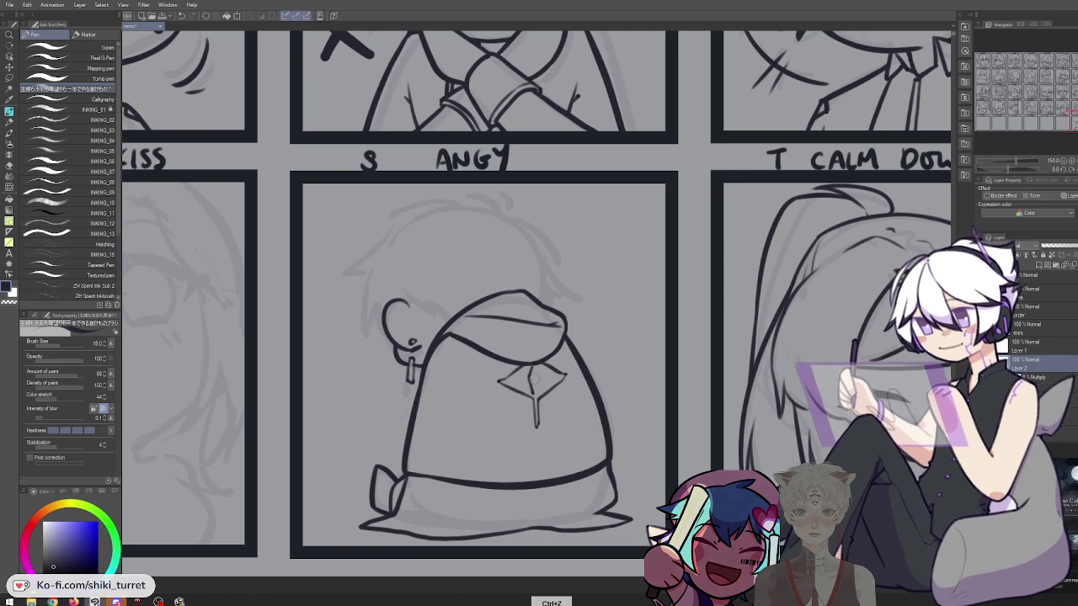
{"action": "key", "text": "ctrl+z"}
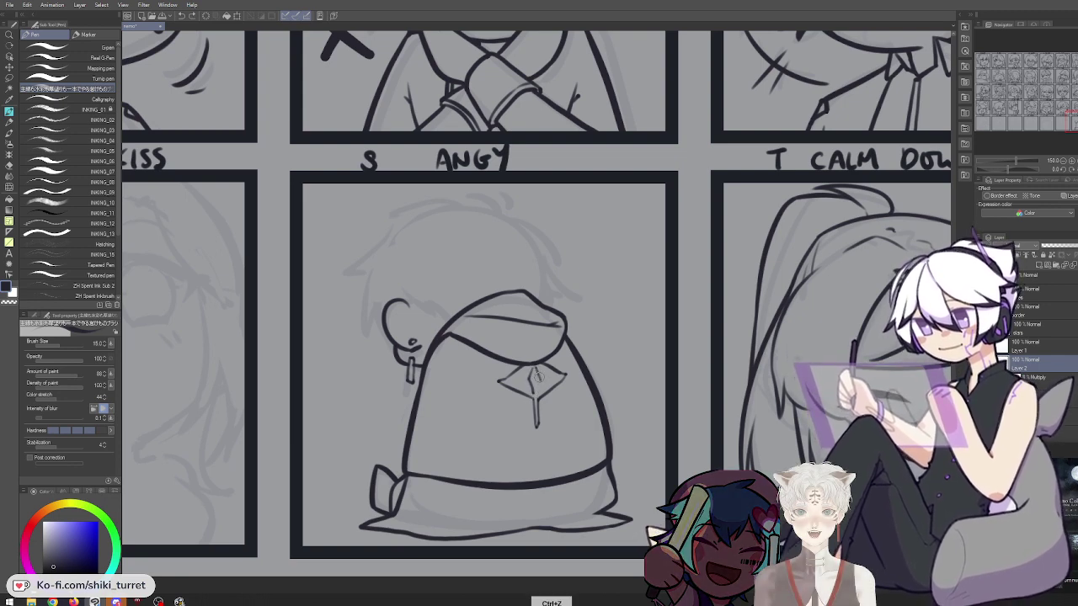
{"action": "key", "text": "c"}
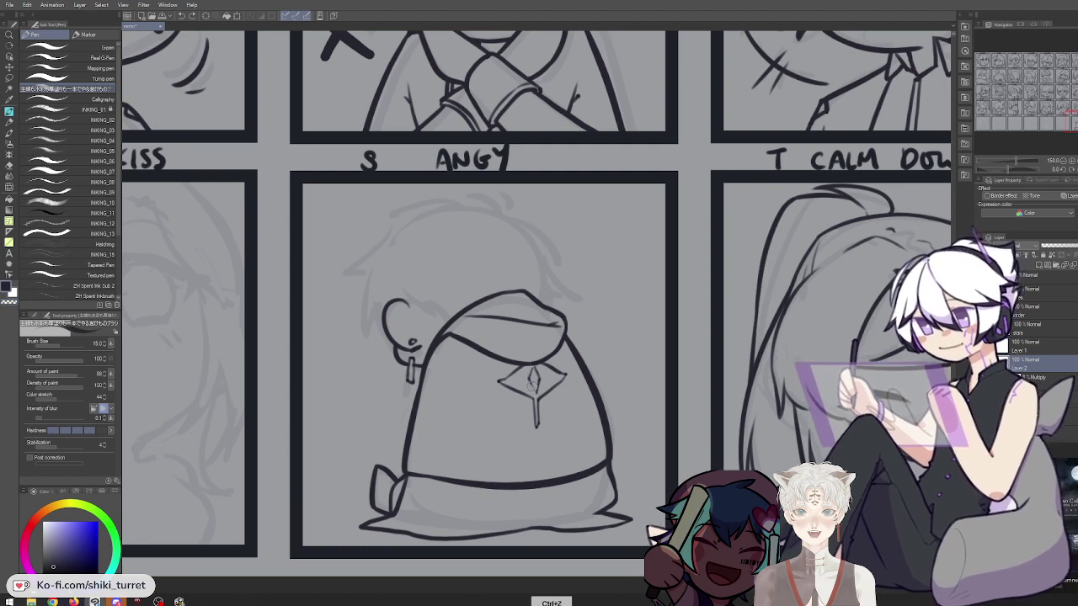
{"action": "key", "text": "c"}
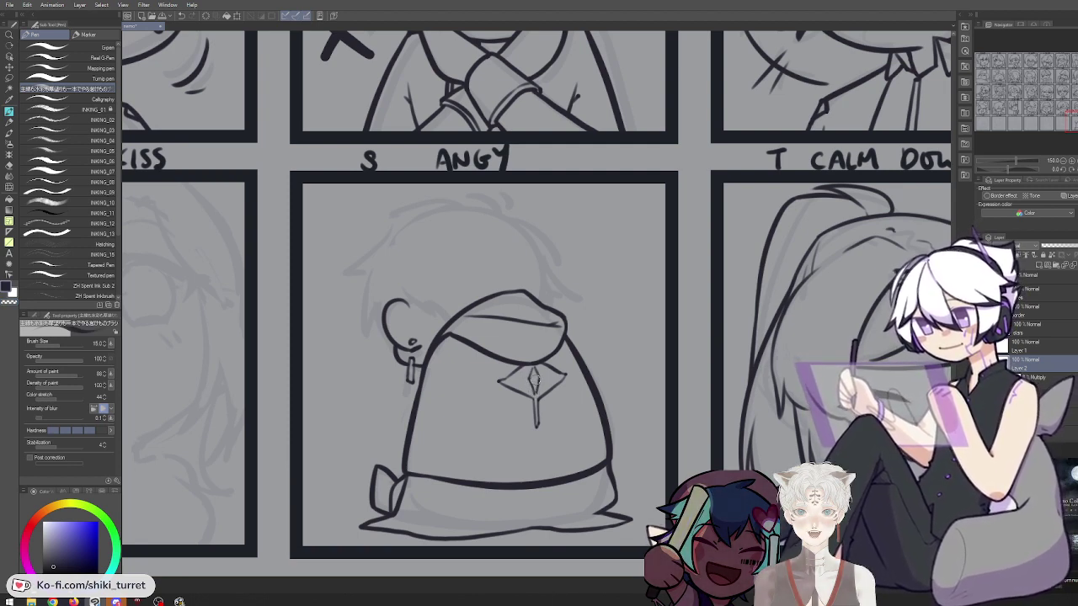
{"action": "key", "text": "ctrl+z"}
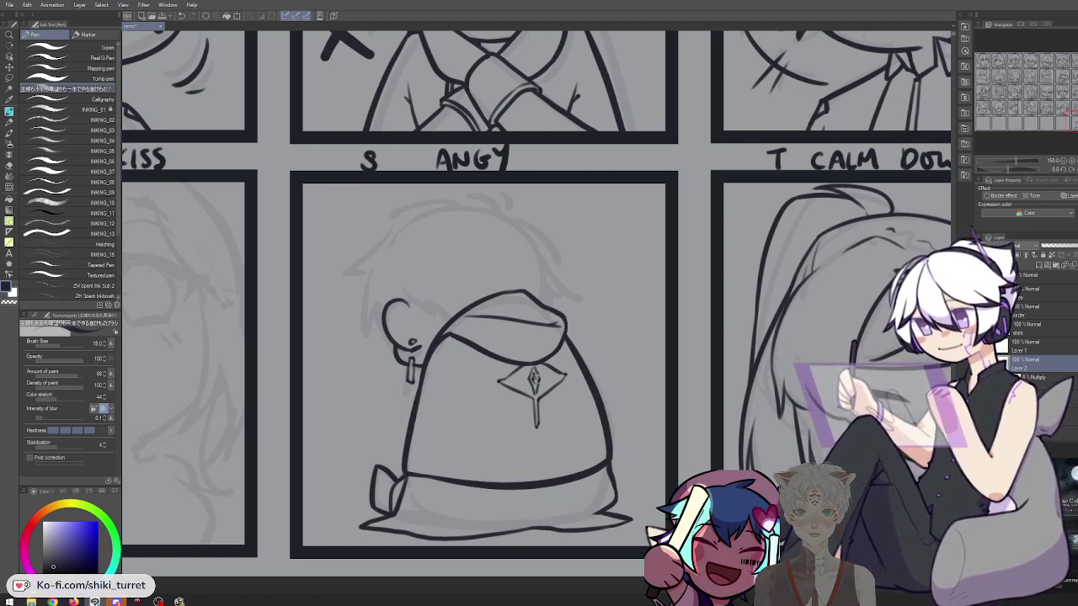
{"action": "key", "text": "ctrl+z"}
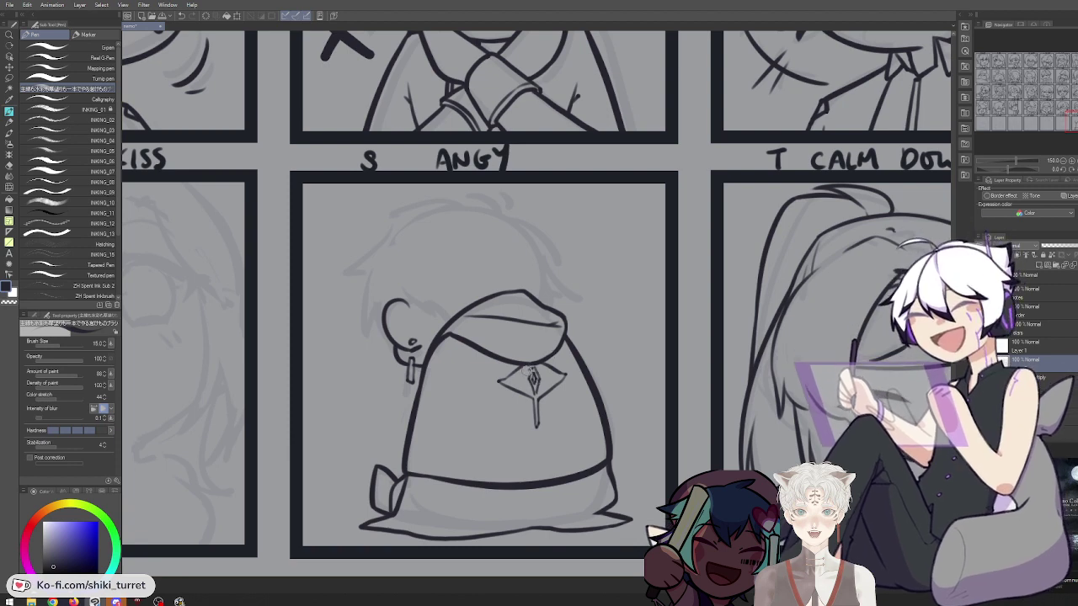
Try to add inner contour lines along the emblem's edges and a short second drip under its lower-left edge
{"action": "key", "text": "ctrl+z"}
{"action": "key", "text": "ctrl+z"}
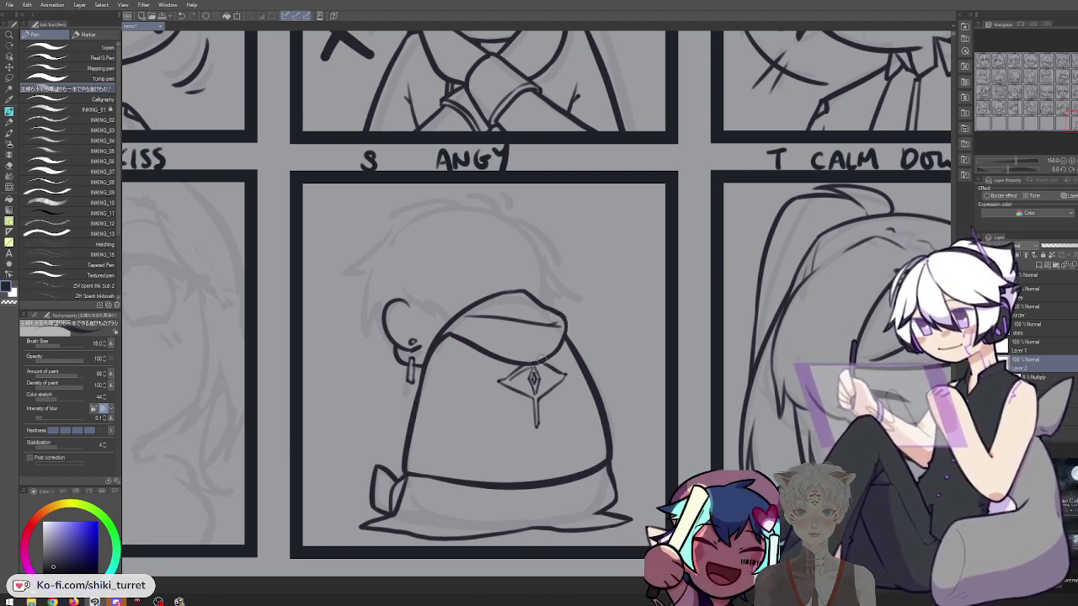
{"action": "key", "text": "ctrl+z"}
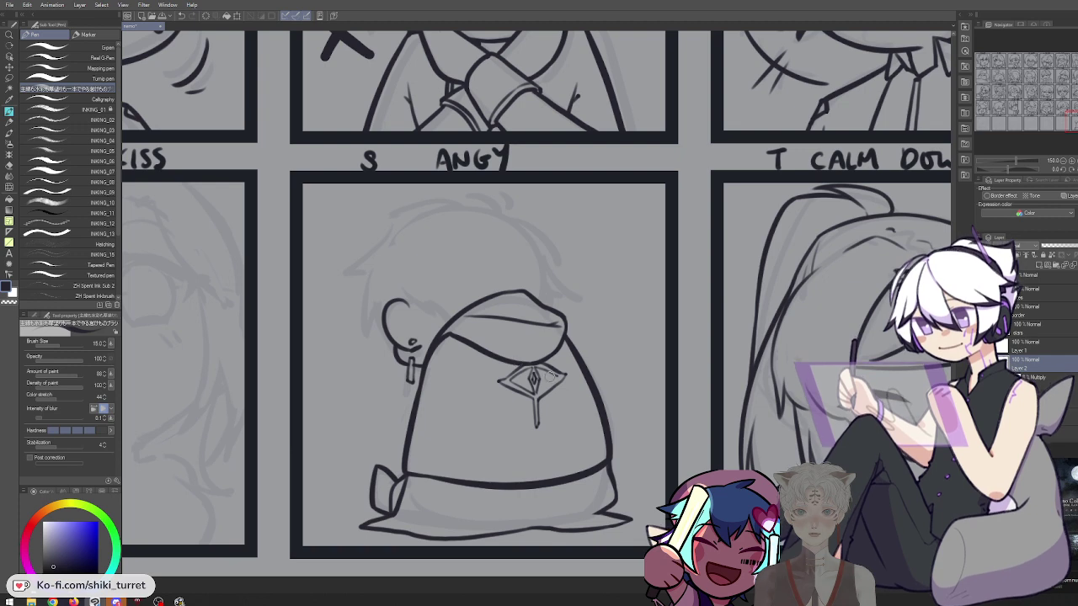
{"action": "key", "text": "ctrl+z"}
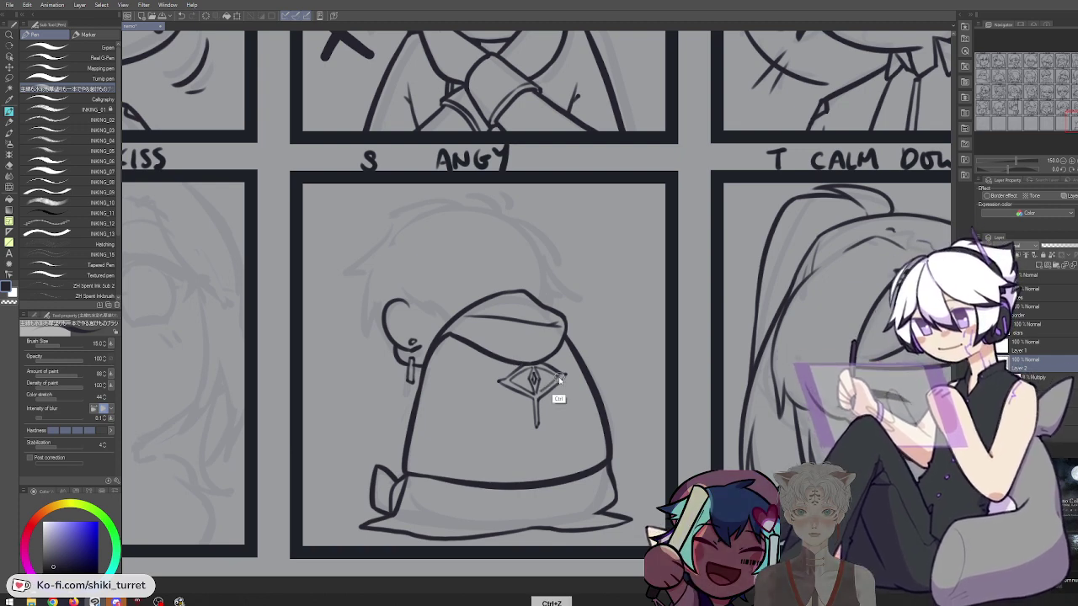
{"action": "key", "text": "c"}
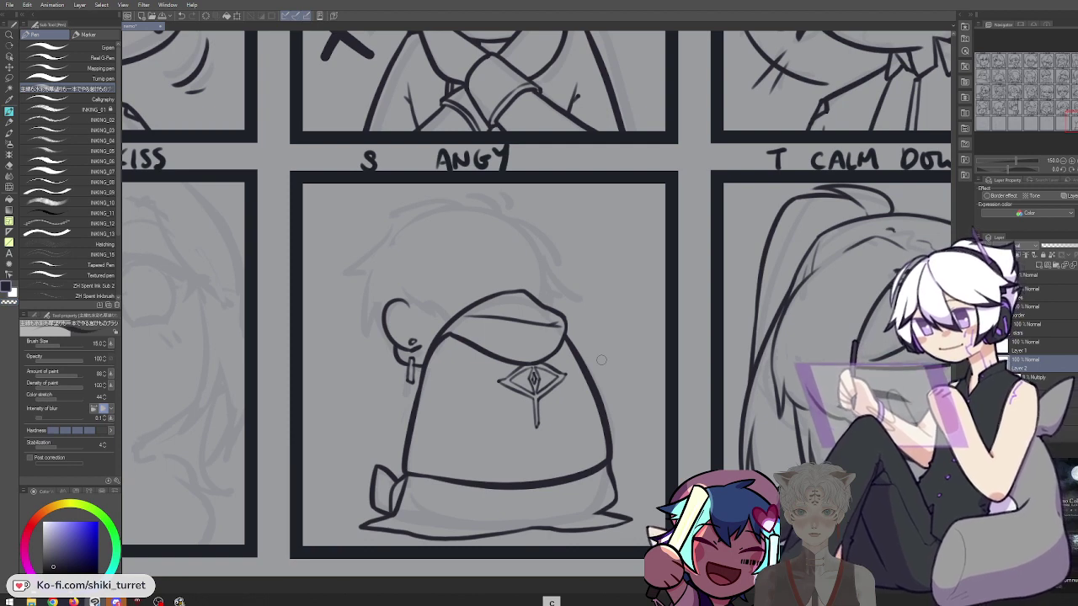
{"action": "key", "text": "c"}
{"action": "key", "text": "ctrl+z"}
{"action": "key", "text": "c"}
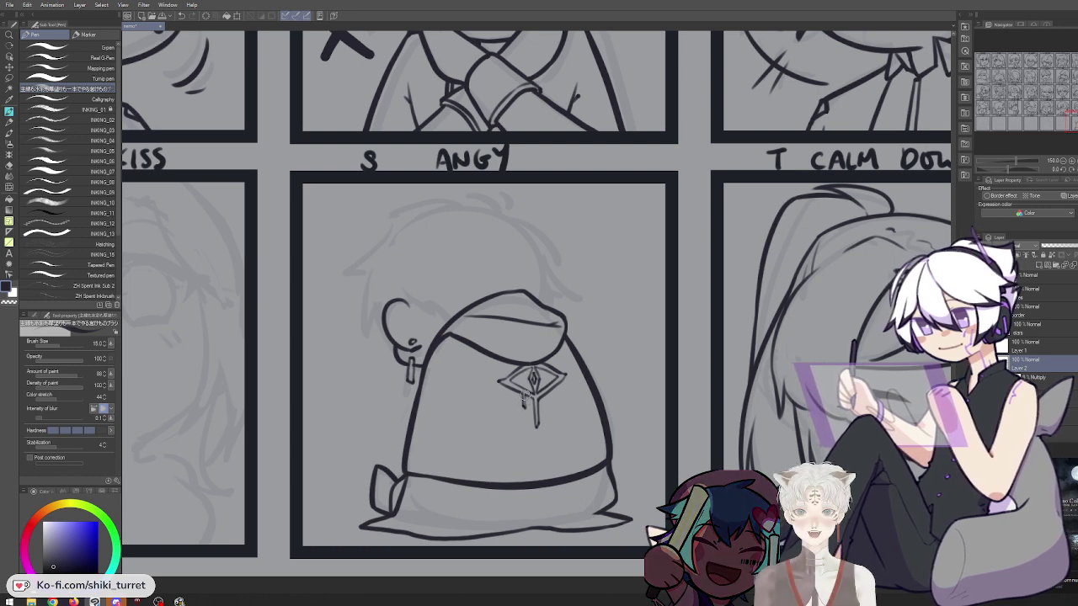
Ink a small foreshortened version of the emblem on the upper back of the crawling figure in the "S PUKE" panel
{"action": "key", "text": "space"}
{"action": "left_click_drag", "start_coordinate": [615, 380], "coordinate": [622, 387]}
{"action": "scroll", "coordinate": [623, 360], "scroll_direction": "down", "scroll_amount": 5}
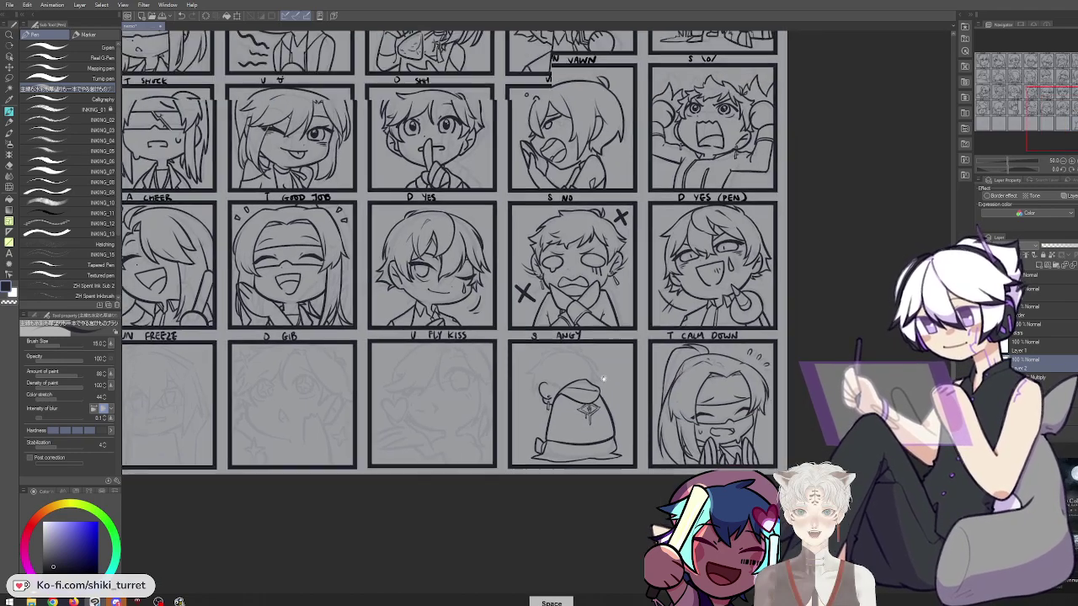
{"action": "left_click_drag", "start_coordinate": [603, 379], "coordinate": [576, 547]}
{"action": "mouse_move", "coordinate": [671, 376]}
{"action": "left_mouse_down"}
{"action": "mouse_move", "coordinate": [660, 289]}
{"action": "mouse_move", "coordinate": [617, 315]}
{"action": "mouse_move", "coordinate": [592, 409]}
{"action": "left_mouse_up"}
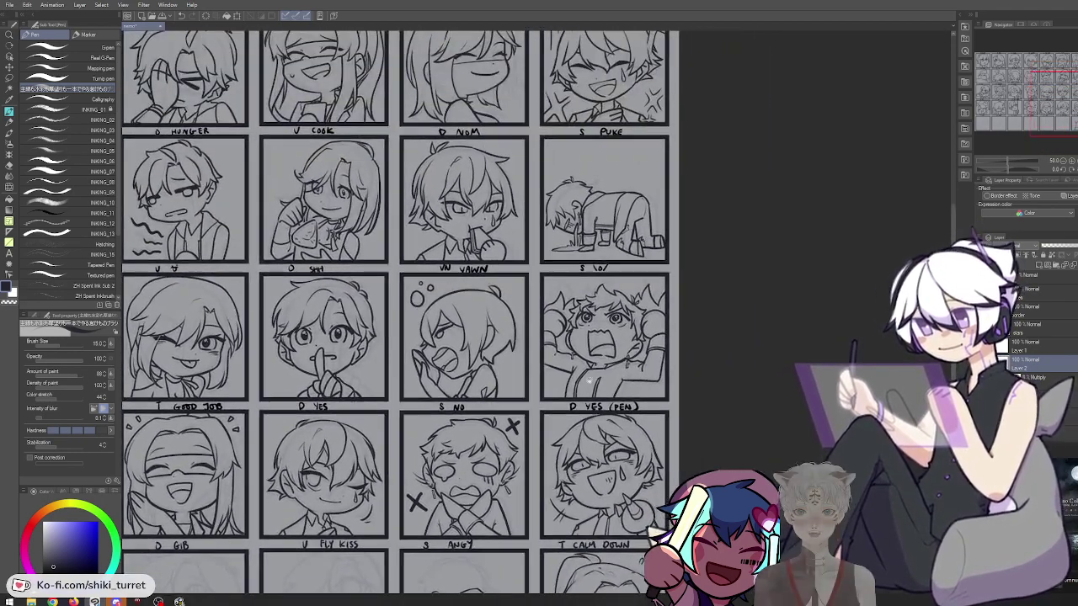
{"action": "mouse_move", "coordinate": [528, 506]}
{"action": "left_mouse_down"}
{"action": "mouse_move", "coordinate": [566, 350]}
{"action": "mouse_move", "coordinate": [537, 447]}
{"action": "left_mouse_up"}
{"action": "scroll", "coordinate": [585, 257], "scroll_direction": "up", "scroll_amount": 5}
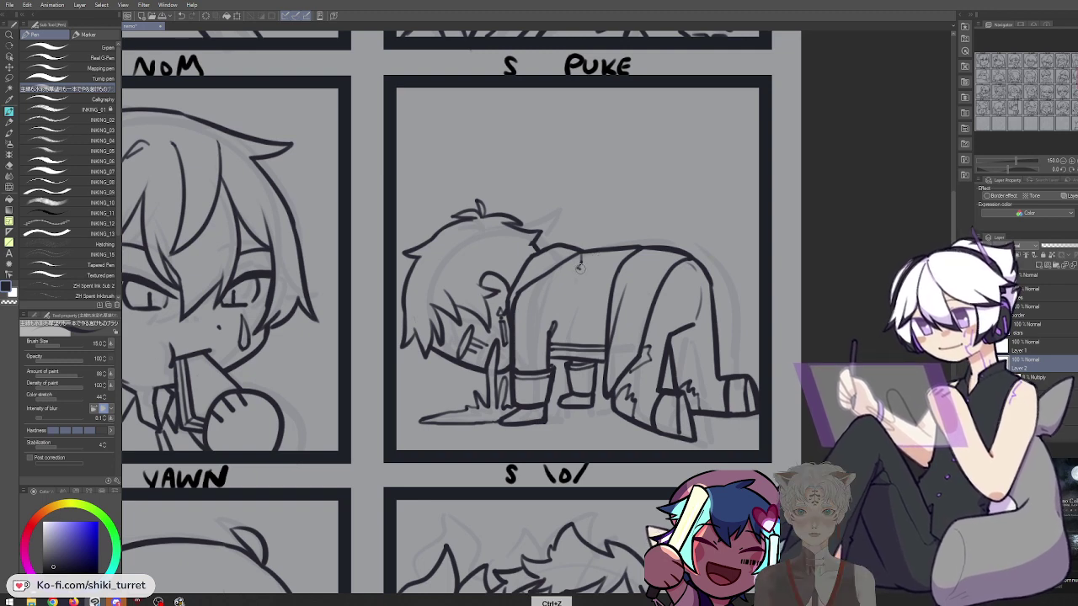
{"action": "key", "text": "c"}
{"action": "left_click_drag", "start_coordinate": [588, 262], "coordinate": [604, 259]}
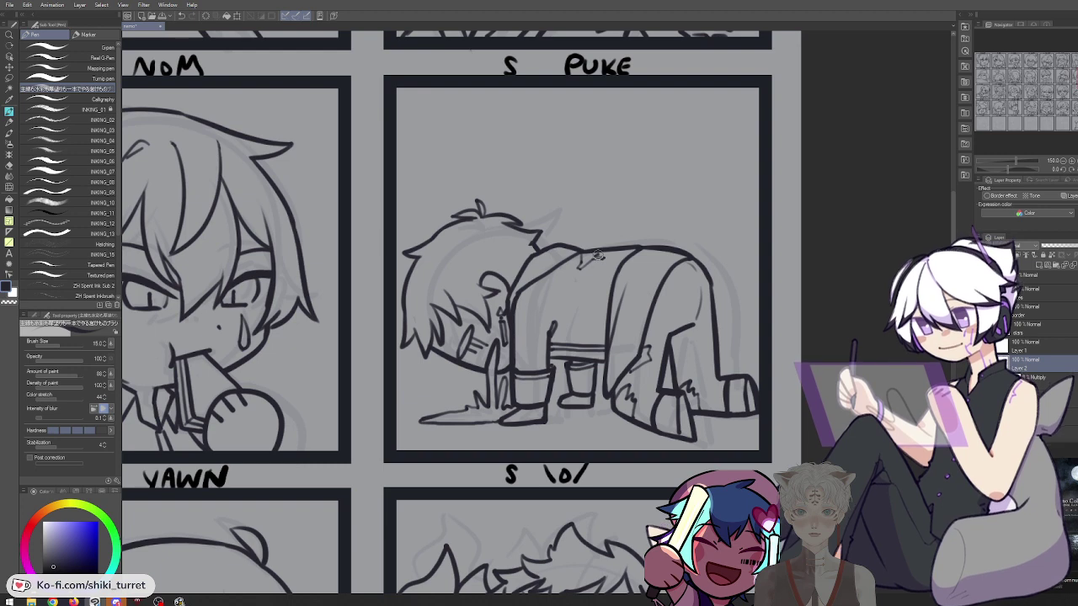
{"action": "key", "text": "ctrl+z"}
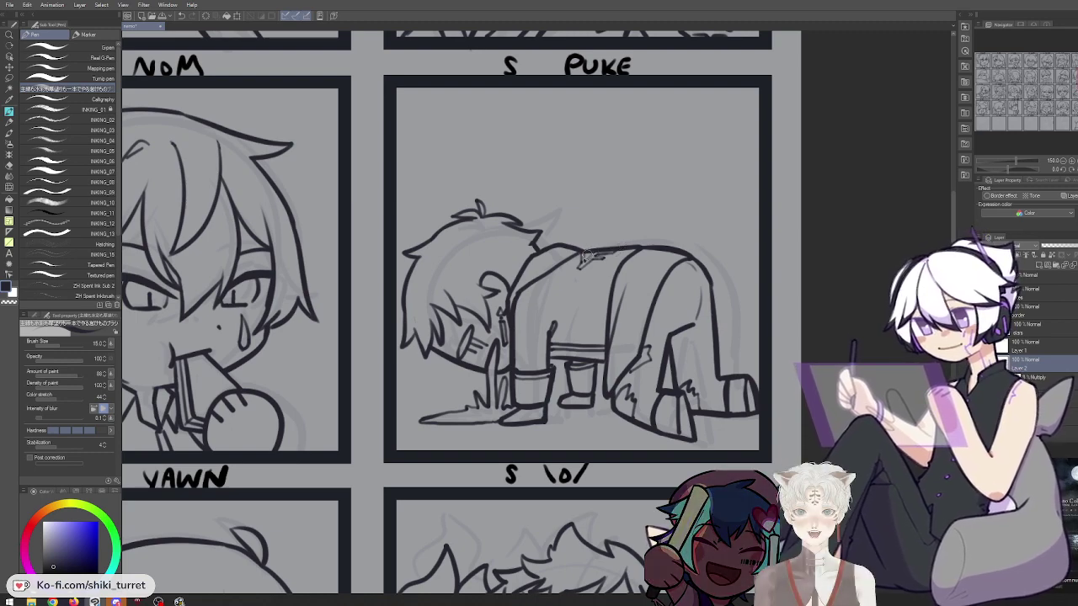
Erase the small eye-shaped emblem and its drips from the figure's back in the "S ANGY" panel
{"action": "scroll", "coordinate": [659, 206], "scroll_direction": "down", "scroll_amount": 3}
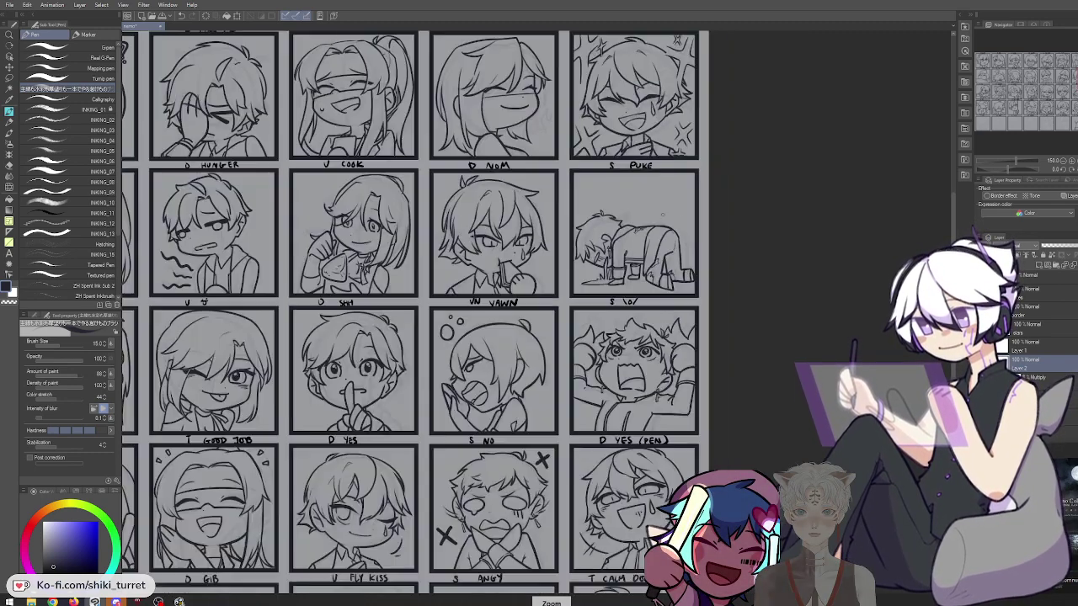
{"action": "left_click_drag", "start_coordinate": [659, 204], "coordinate": [685, 63]}
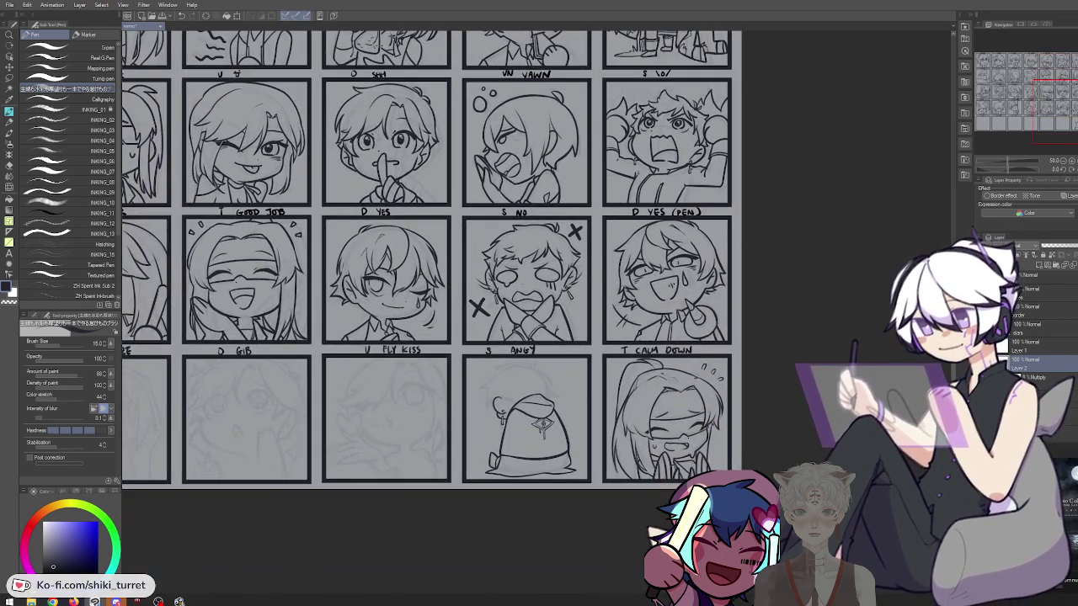
{"action": "scroll", "coordinate": [631, 172], "scroll_direction": "up", "scroll_amount": 2}
{"action": "left_click_drag", "start_coordinate": [585, 480], "coordinate": [640, 175]}
{"action": "key", "text": "c"}
{"action": "scroll", "coordinate": [540, 355], "scroll_direction": "up", "scroll_amount": 1}
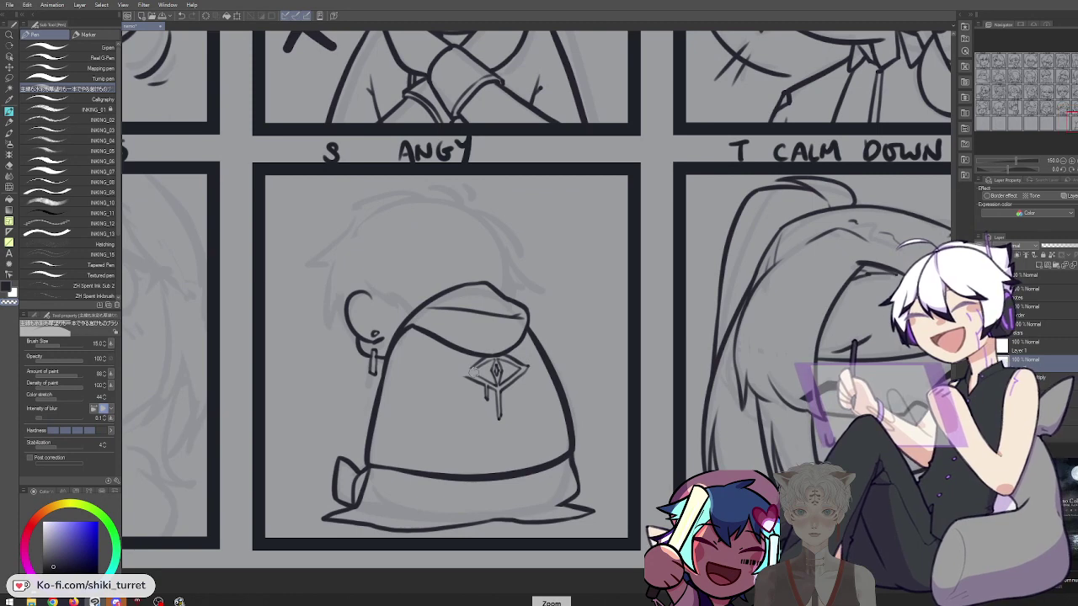
{"action": "key", "text": "ctrl+z"}
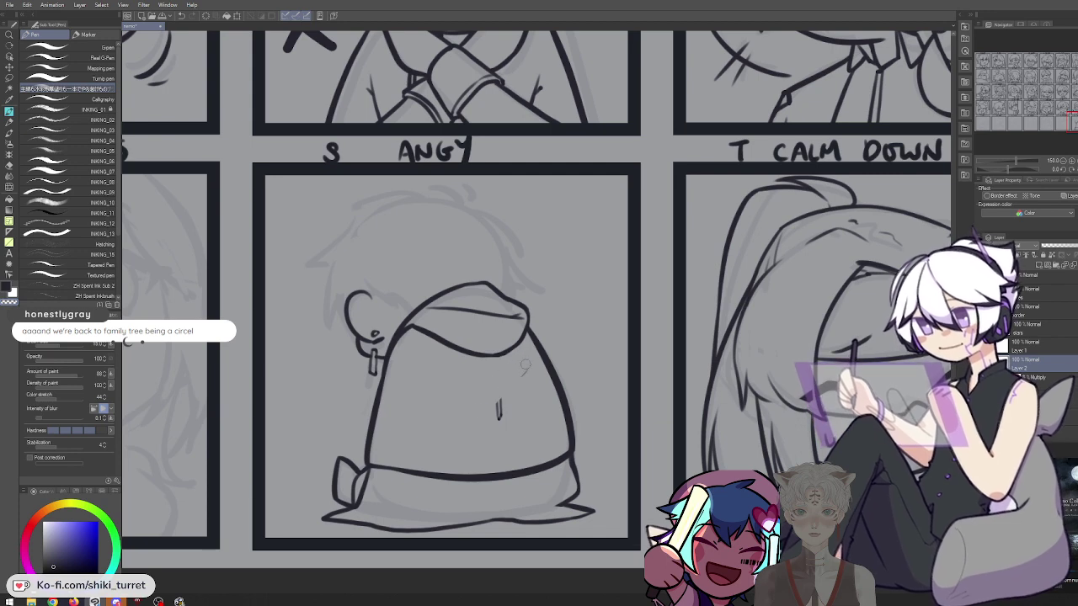
On Layer 1, ink the two upper edges of the eye-shaped emblem just below the hood on the "S ANGY" figure's back
{"action": "left_click", "coordinate": [1036, 350]}
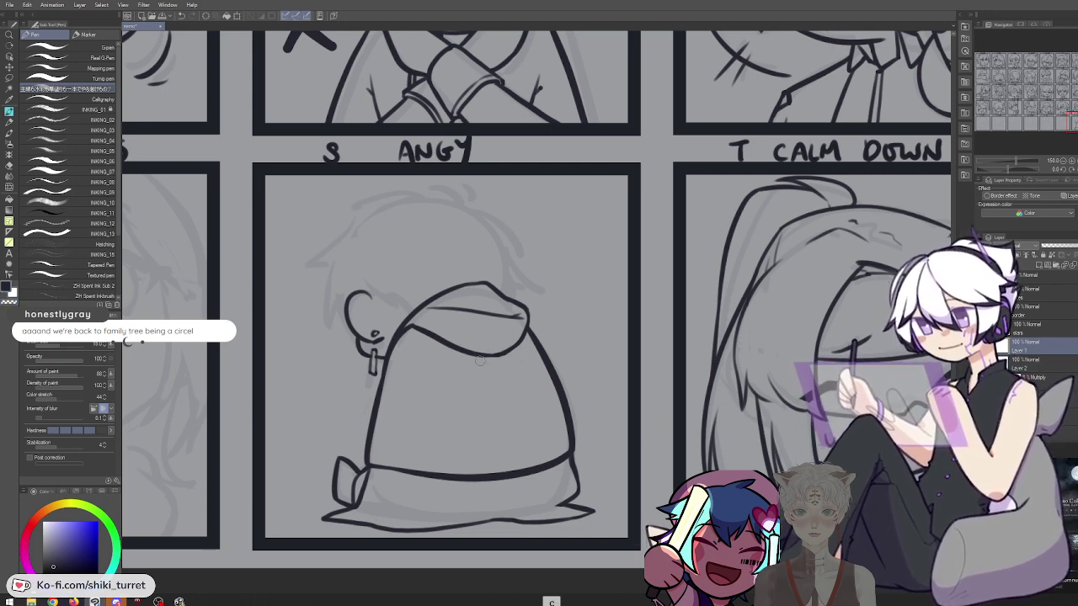
{"action": "left_click_drag", "start_coordinate": [452, 372], "coordinate": [527, 363]}
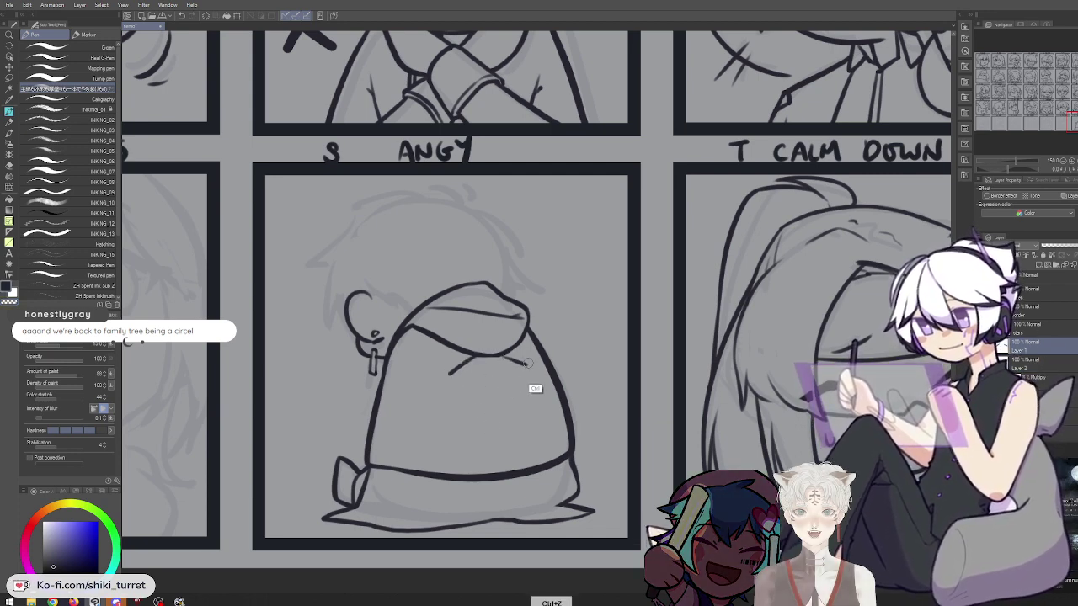
{"action": "key", "text": "ctrl+z"}
{"action": "mouse_move", "coordinate": [460, 371]}
{"action": "left_mouse_down"}
{"action": "mouse_move", "coordinate": [511, 354]}
{"action": "mouse_move", "coordinate": [539, 366]}
{"action": "left_mouse_up"}
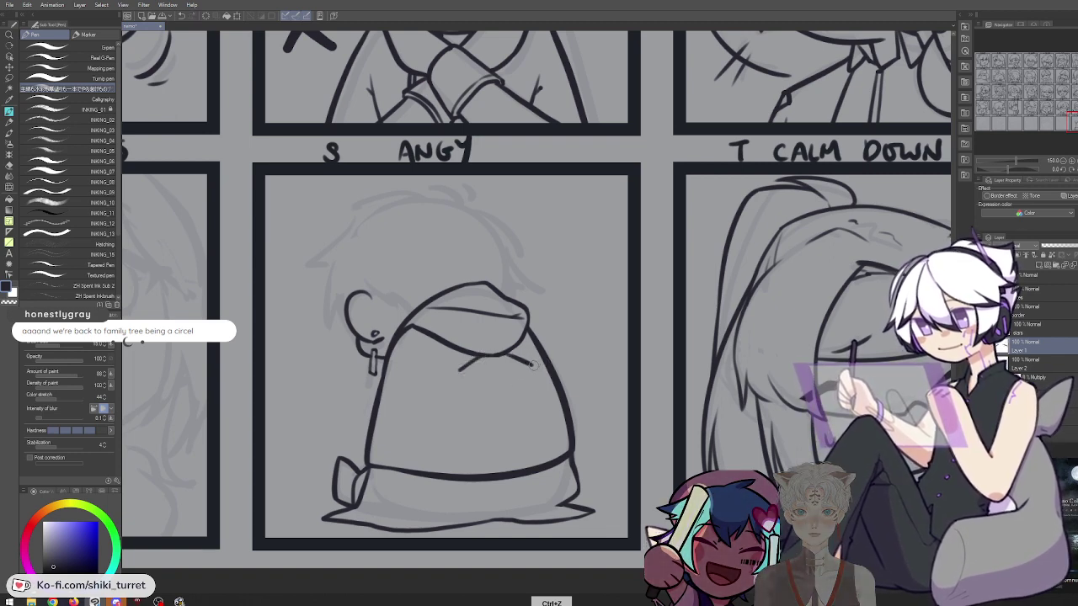
{"action": "key", "text": "ctrl+z"}
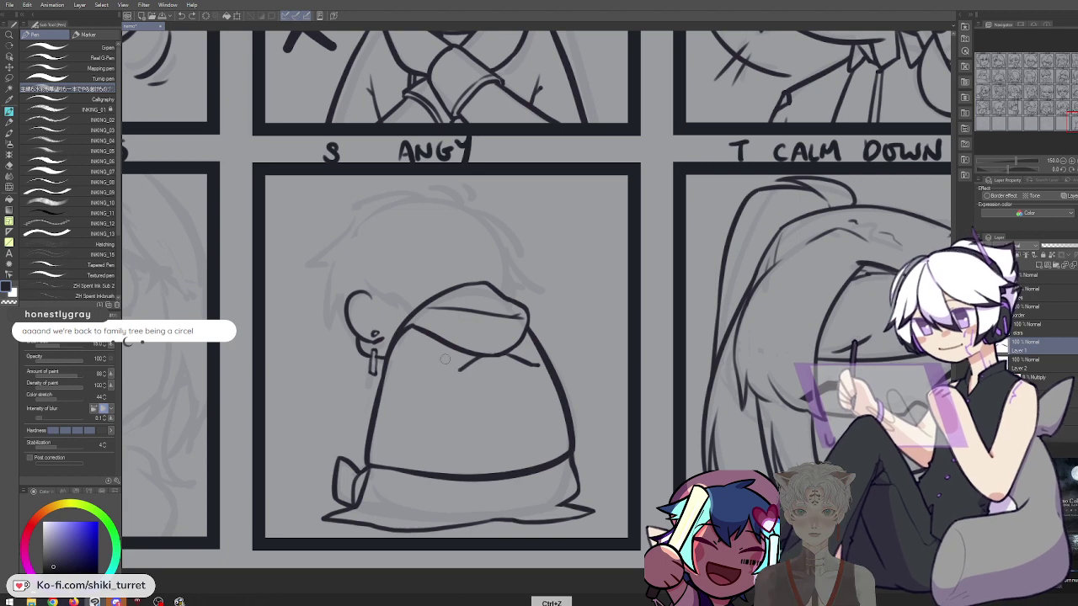
{"action": "key", "text": "ctrl+z"}
Ink the emblem's two lower edges so they meet in a point and close the flattened diamond outline
{"action": "left_click_drag", "start_coordinate": [455, 375], "coordinate": [506, 397]}
{"action": "key", "text": "ctrl+z"}
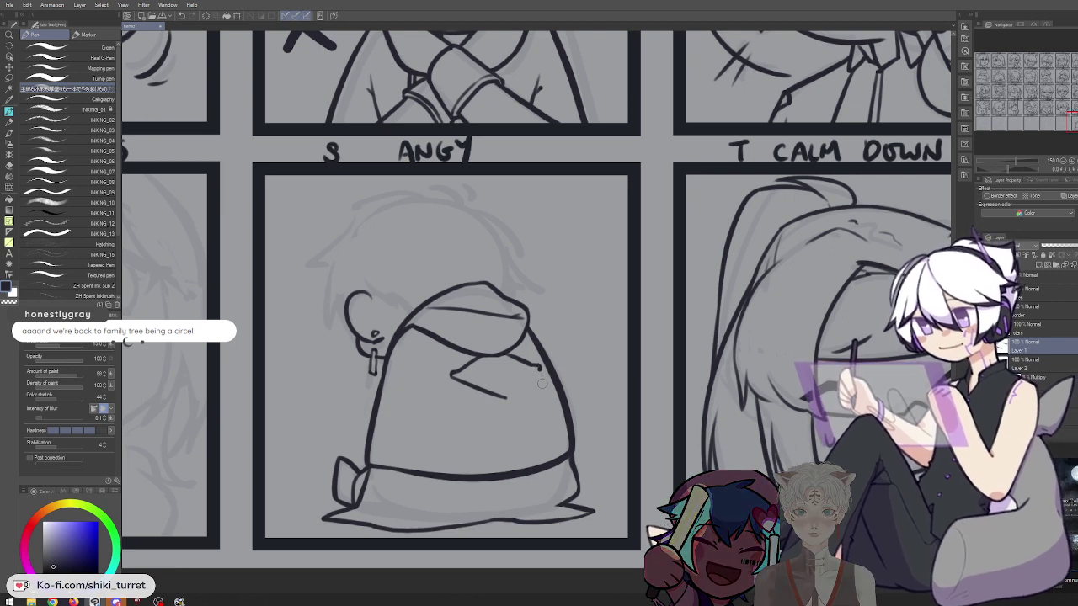
{"action": "key", "text": "ctrl+z"}
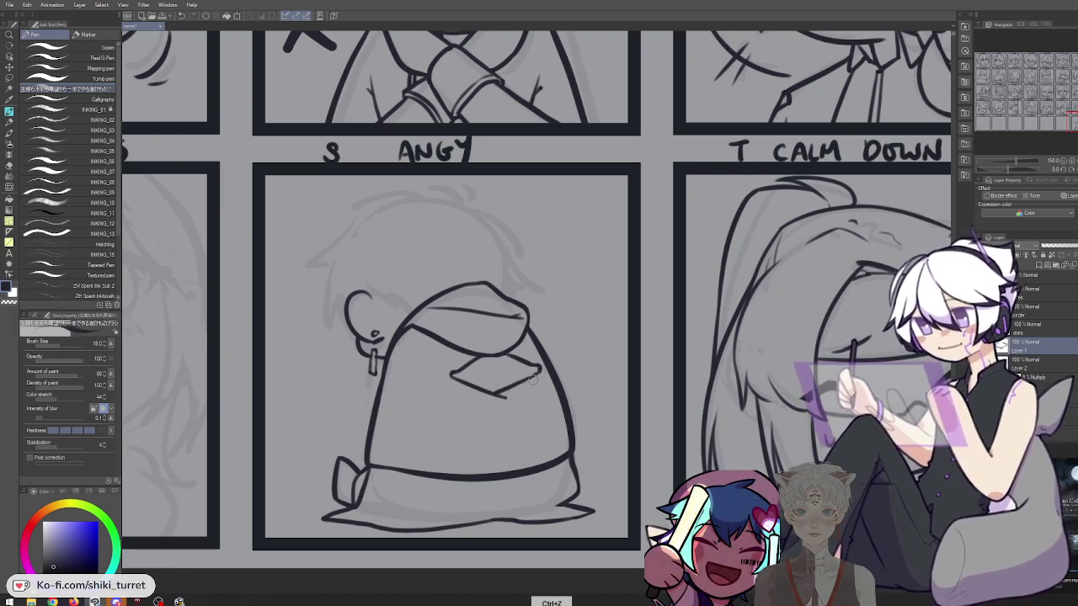
{"action": "key", "text": "ctrl+z"}
{"action": "key", "text": "ctrl+z"}
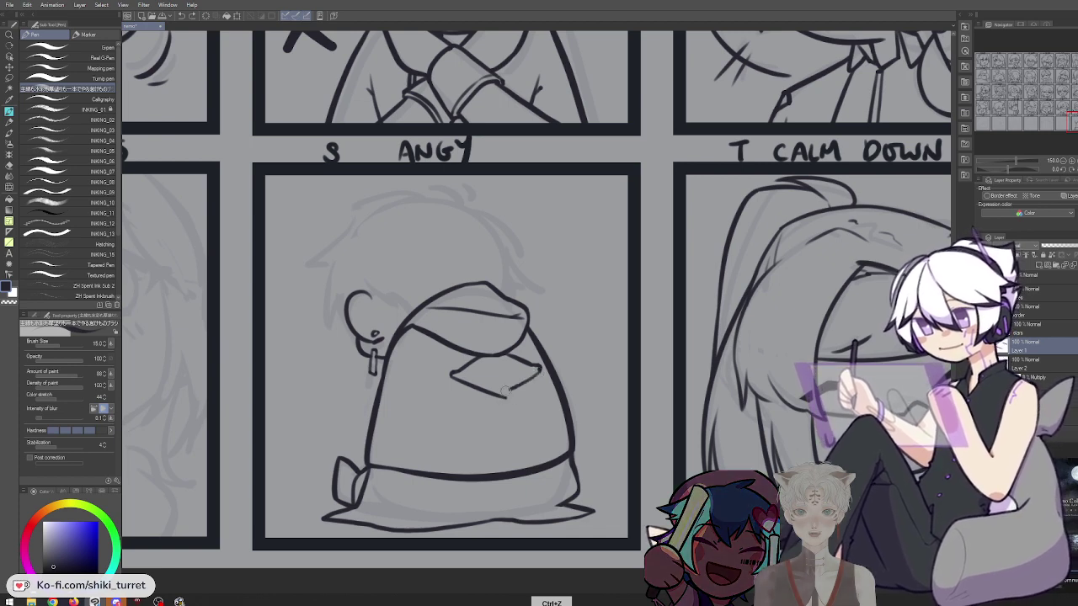
{"action": "left_click_drag", "start_coordinate": [539, 369], "coordinate": [501, 397]}
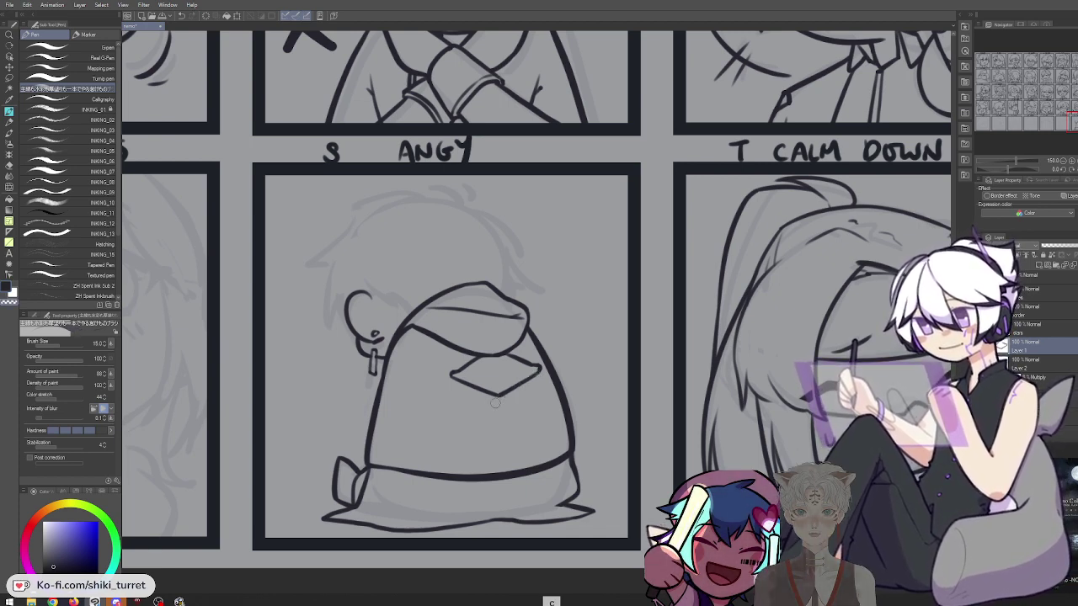
Add inner contour lines parallel to the emblem's edges, forming a smaller diamond inside the outline
{"action": "key", "text": "c"}
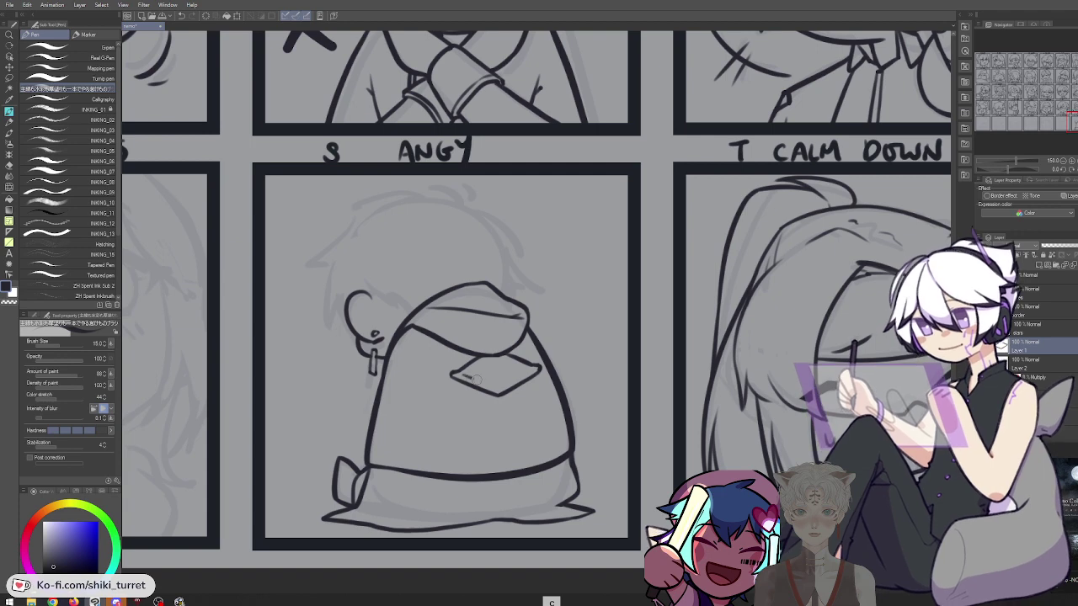
{"action": "left_click_drag", "start_coordinate": [464, 375], "coordinate": [499, 389]}
{"action": "key", "text": "c"}
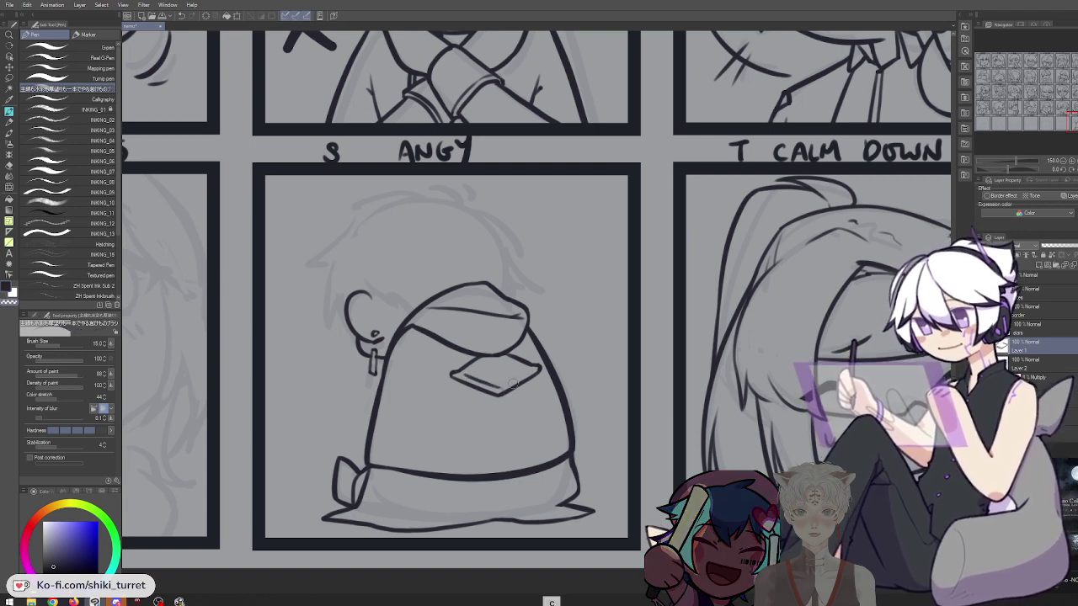
{"action": "key", "text": "ctrl+z"}
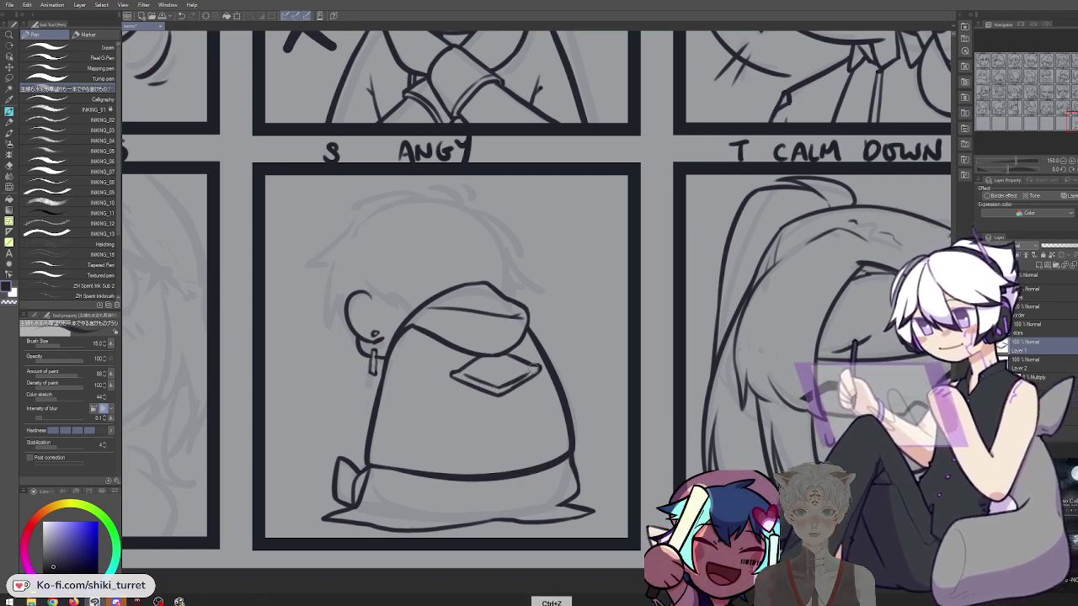
{"action": "left_click_drag", "start_coordinate": [498, 388], "coordinate": [533, 370]}
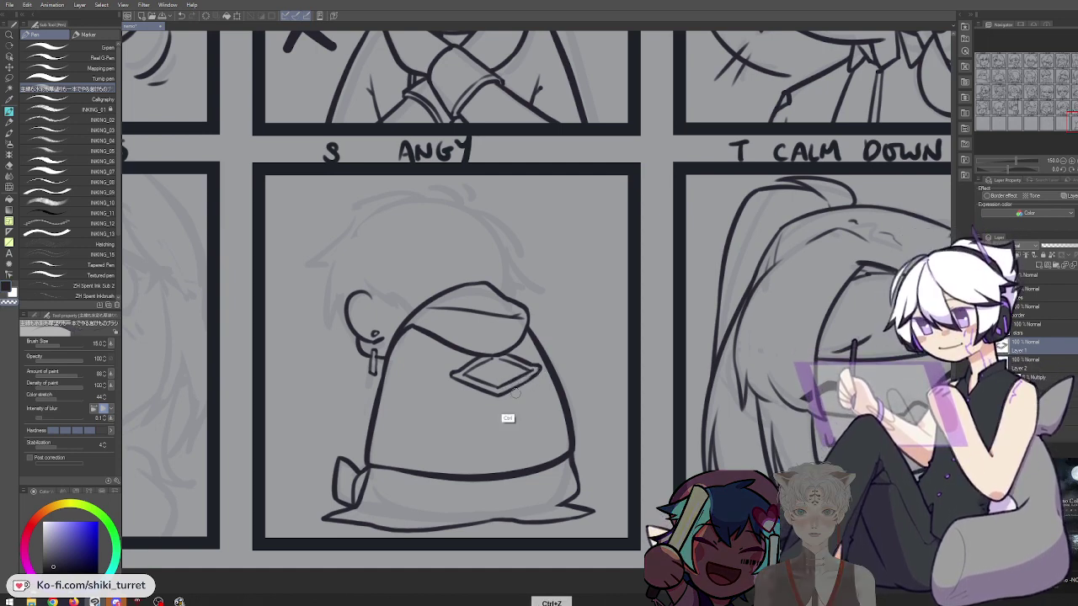
{"action": "key", "text": "ctrl+z"}
{"action": "key", "text": "ctrl+z"}
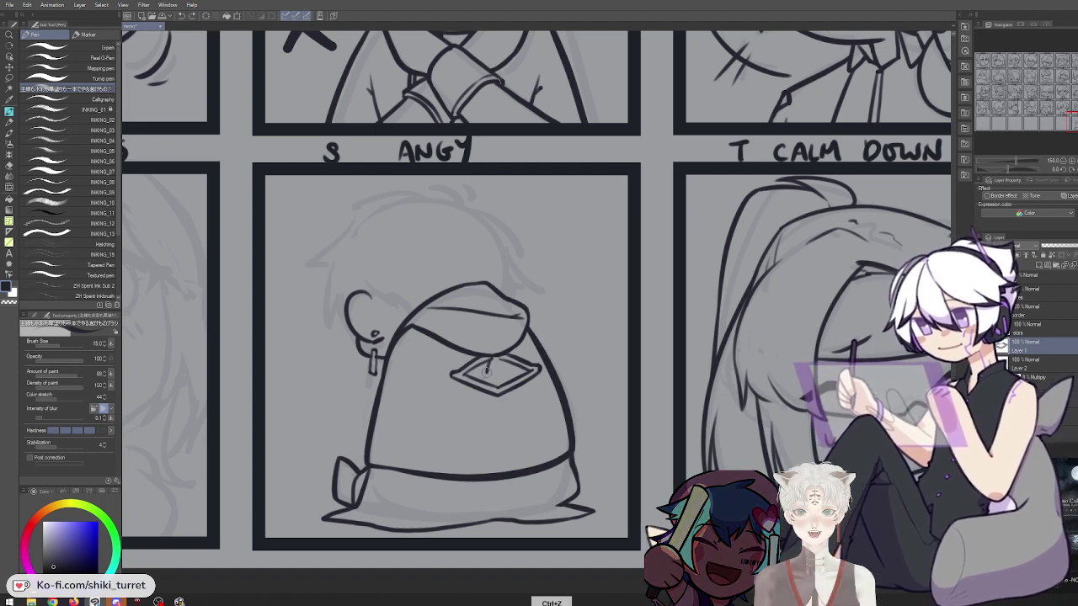
Ink a narrow upright diamond pupil with a small centre detail inside the emblem
{"action": "key", "text": "c"}
{"action": "key", "text": "ctrl+z"}
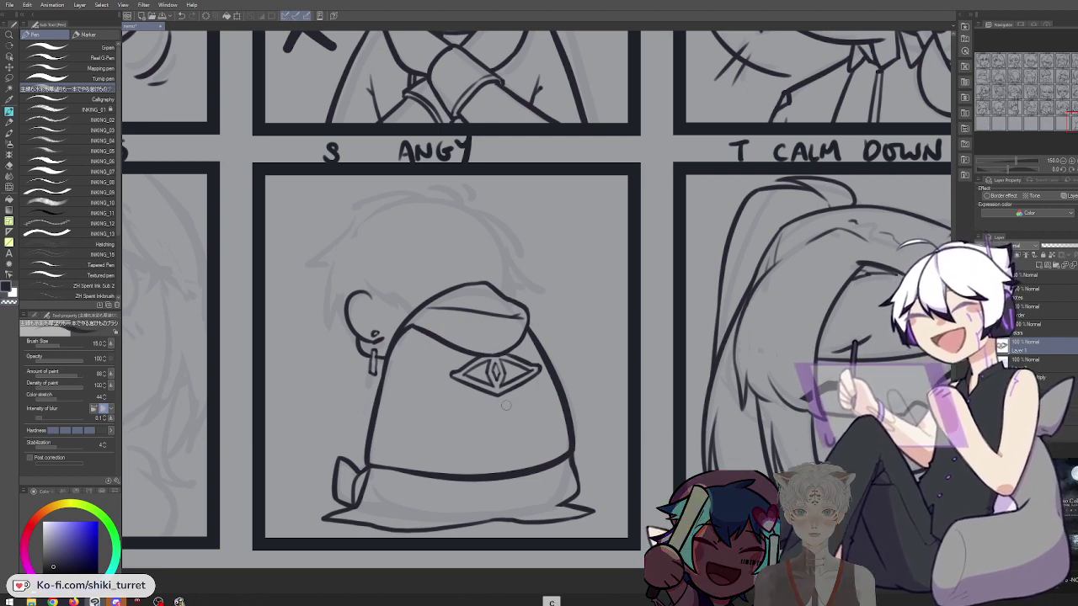
{"action": "key", "text": "c"}
{"action": "key", "text": "ctrl+z"}
Ink a long narrow drip below the emblem's lower point and a shorter one beside it under the lower-left edge
{"action": "left_click_drag", "start_coordinate": [496, 392], "coordinate": [498, 432]}
{"action": "left_click_drag", "start_coordinate": [503, 393], "coordinate": [502, 429]}
{"action": "key", "text": "ctrl+z"}
{"action": "key", "text": "c"}
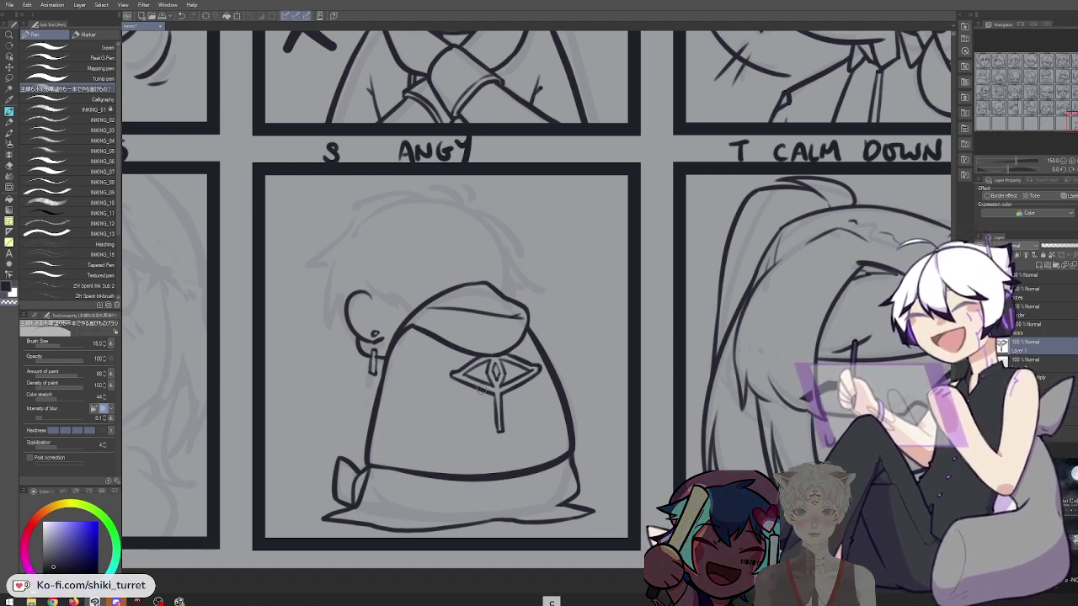
{"action": "key", "text": "ctrl+z"}
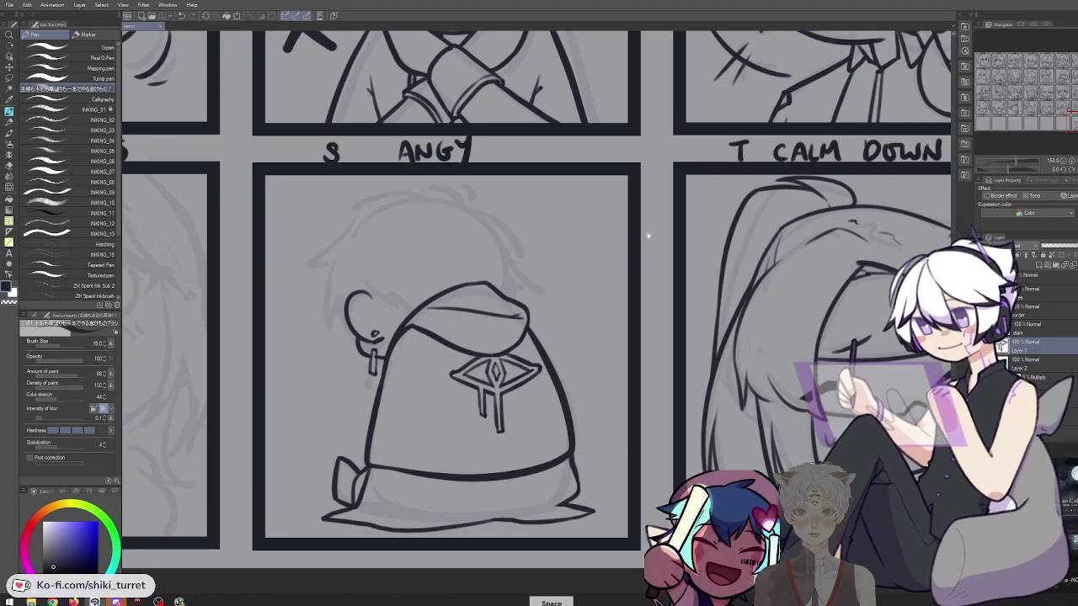
Ink short spiky hair strands between the "S ANGY" figure's ear and the hood
{"action": "left_click_drag", "start_coordinate": [578, 344], "coordinate": [618, 351]}
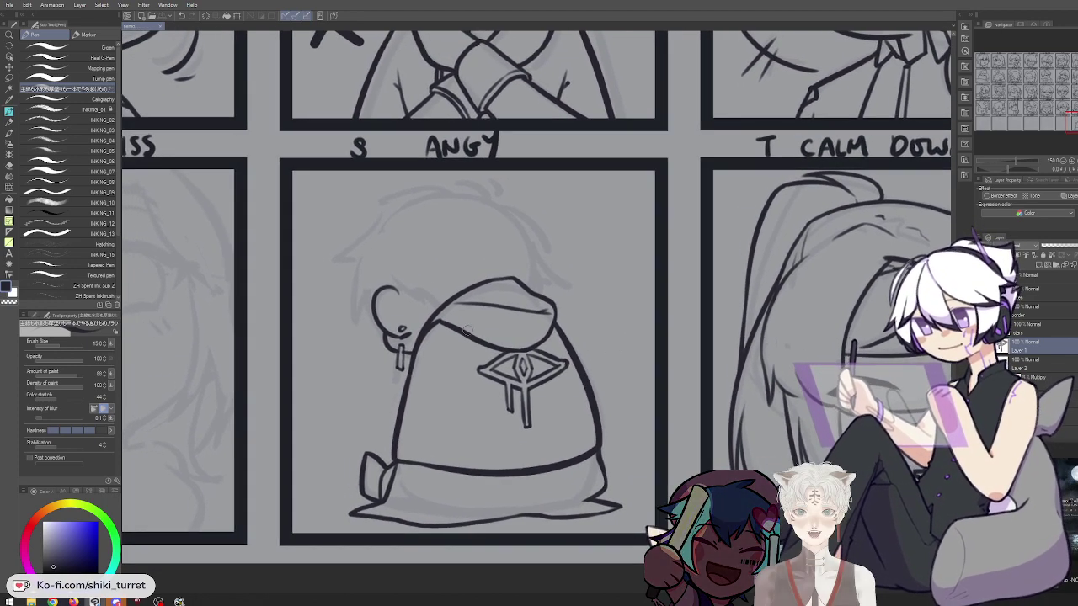
{"action": "key", "text": "ctrl+z"}
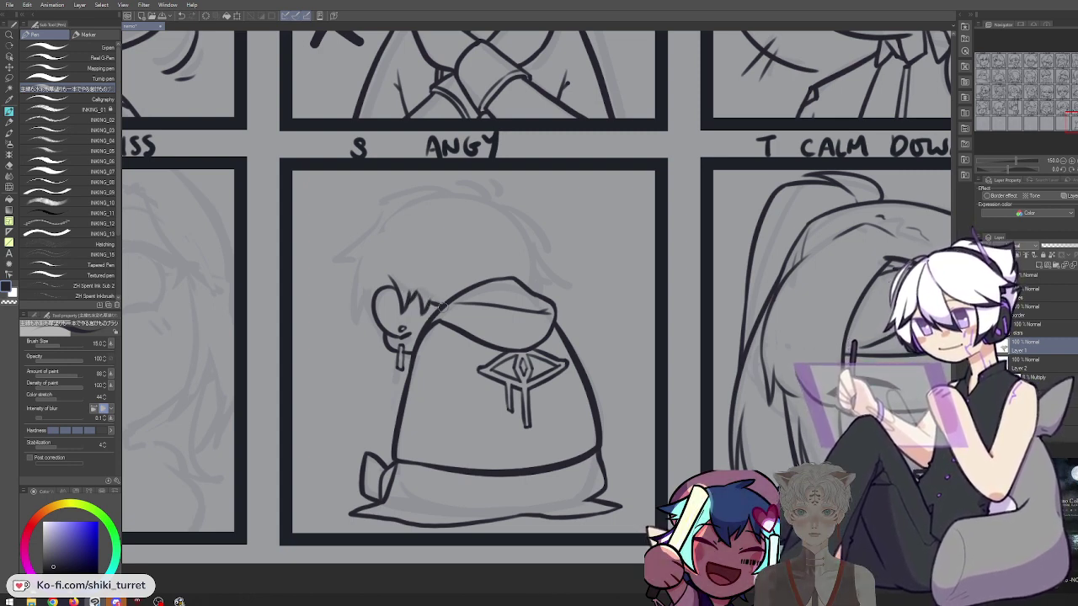
{"action": "key", "text": "ctrl+z"}
Ink a small pointed hair tuft at the top of the "S ANGY" figure's head
{"action": "mouse_move", "coordinate": [499, 190]}
{"action": "left_mouse_down"}
{"action": "mouse_move", "coordinate": [499, 212]}
{"action": "mouse_move", "coordinate": [492, 206]}
{"action": "mouse_move", "coordinate": [505, 199]}
{"action": "left_mouse_up"}
{"action": "key", "text": "ctrl+z"}
{"action": "key", "text": "ctrl+z"}
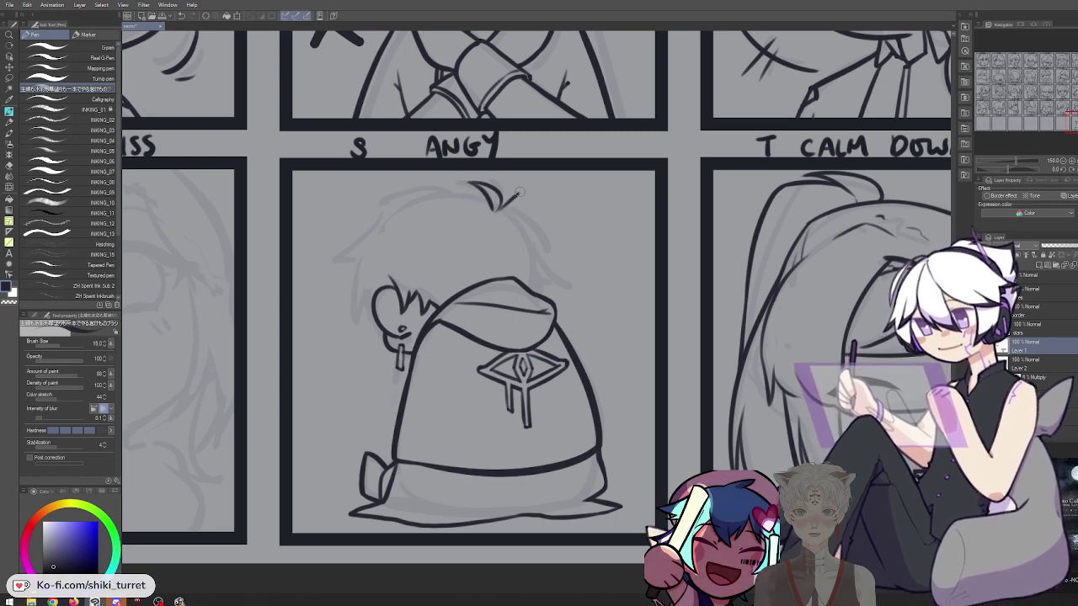
{"action": "key", "text": "ctrl+z"}
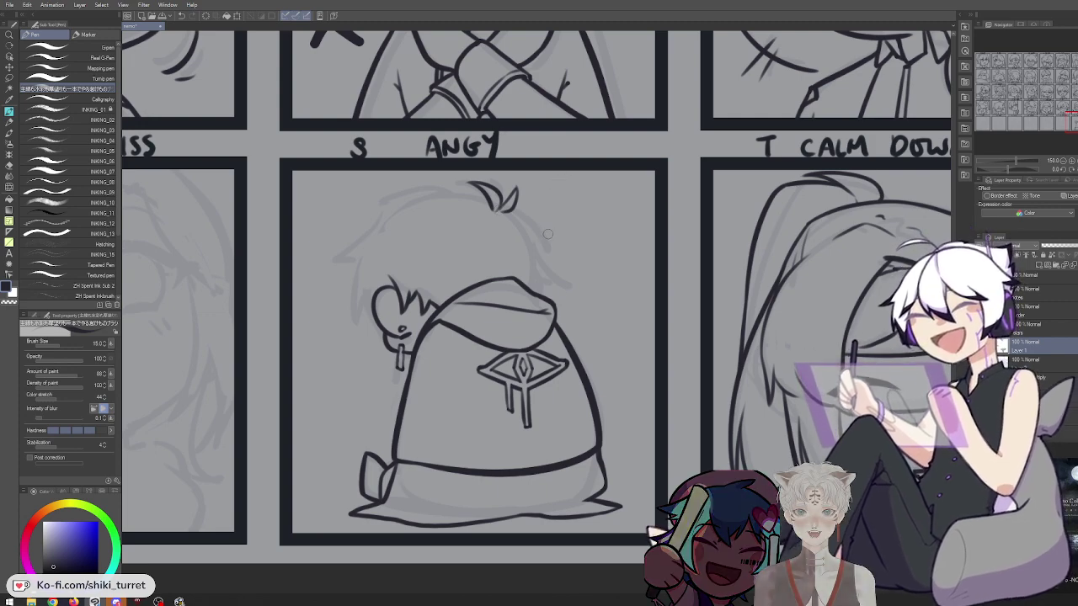
Ink the crown line of the hair from the top tuft across to a pointed lock at the head's upper left
{"action": "key", "text": "space"}
{"action": "mouse_move", "coordinate": [454, 242]}
{"action": "left_mouse_down"}
{"action": "mouse_move", "coordinate": [520, 296]}
{"action": "mouse_move", "coordinate": [629, 299]}
{"action": "left_mouse_up"}
{"action": "mouse_move", "coordinate": [660, 246]}
{"action": "left_mouse_down"}
{"action": "mouse_move", "coordinate": [588, 260]}
{"action": "mouse_move", "coordinate": [601, 244]}
{"action": "mouse_move", "coordinate": [574, 263]}
{"action": "mouse_move", "coordinate": [555, 244]}
{"action": "mouse_move", "coordinate": [566, 265]}
{"action": "left_mouse_up"}
{"action": "key", "text": "ctrl+z"}
{"action": "key", "text": "ctrl+z"}
{"action": "key", "text": "ctrl+z"}
{"action": "key", "text": "ctrl+z"}
{"action": "key", "text": "ctrl+z"}
{"action": "key", "text": "c"}
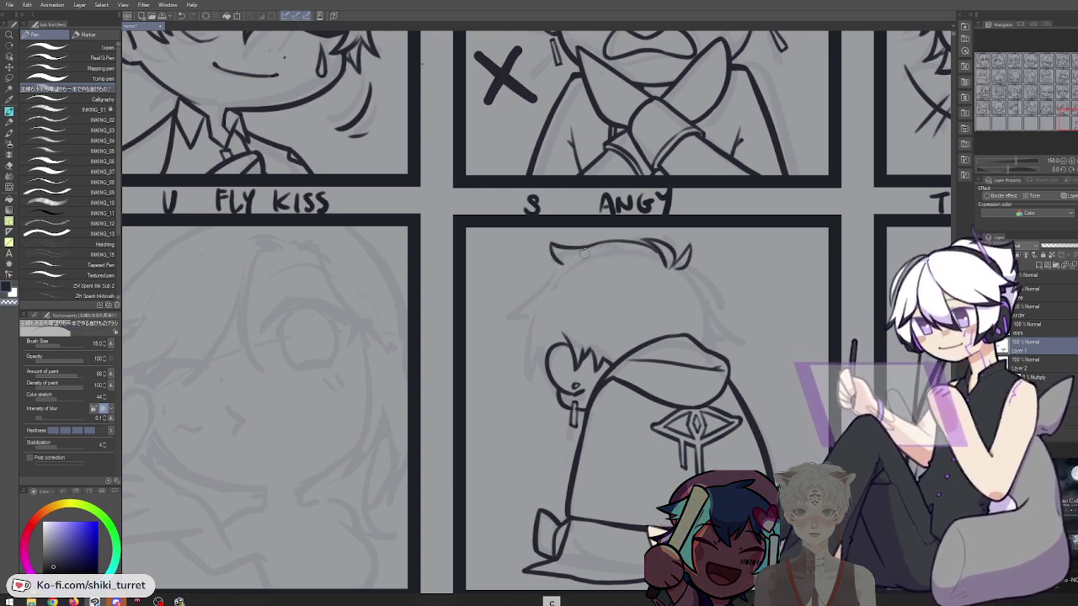
{"action": "key", "text": "c"}
Ink the jagged hair outline down the left side of the head from the upper-left lock
{"action": "mouse_move", "coordinate": [564, 264]}
{"action": "left_mouse_down"}
{"action": "mouse_move", "coordinate": [548, 264]}
{"action": "mouse_move", "coordinate": [556, 270]}
{"action": "mouse_move", "coordinate": [554, 262]}
{"action": "mouse_move", "coordinate": [520, 308]}
{"action": "left_mouse_up"}
{"action": "key", "text": "ctrl+z"}
{"action": "key", "text": "ctrl+z"}
{"action": "left_click_drag", "start_coordinate": [559, 270], "coordinate": [517, 321]}
{"action": "key", "text": "ctrl+z"}
{"action": "mouse_move", "coordinate": [518, 321]}
{"action": "left_mouse_down"}
{"action": "mouse_move", "coordinate": [534, 302]}
{"action": "mouse_move", "coordinate": [517, 362]}
{"action": "left_mouse_up"}
{"action": "key", "text": "ctrl+z"}
{"action": "key", "text": "ctrl+z"}
Ink the pointed lower-left hair locks and join them to the strands around the ear
{"action": "mouse_move", "coordinate": [530, 306]}
{"action": "left_mouse_down"}
{"action": "mouse_move", "coordinate": [517, 359]}
{"action": "mouse_move", "coordinate": [542, 338]}
{"action": "mouse_move", "coordinate": [542, 371]}
{"action": "mouse_move", "coordinate": [326, 314]}
{"action": "mouse_move", "coordinate": [311, 328]}
{"action": "left_mouse_up"}
{"action": "key", "text": "ctrl+z"}
{"action": "key", "text": "ctrl+z"}
{"action": "key", "text": "ctrl+z"}
{"action": "key", "text": "ctrl+z"}
{"action": "key", "text": "ctrl+z"}
{"action": "left_click_drag", "start_coordinate": [320, 290], "coordinate": [310, 328]}
{"action": "mouse_move", "coordinate": [310, 328]}
{"action": "left_mouse_down"}
{"action": "mouse_move", "coordinate": [328, 301]}
{"action": "mouse_move", "coordinate": [318, 320]}
{"action": "mouse_move", "coordinate": [326, 335]}
{"action": "left_mouse_up"}
{"action": "key", "text": "ctrl+z"}
{"action": "key", "text": "ctrl+z"}
{"action": "key", "text": "ctrl+z"}
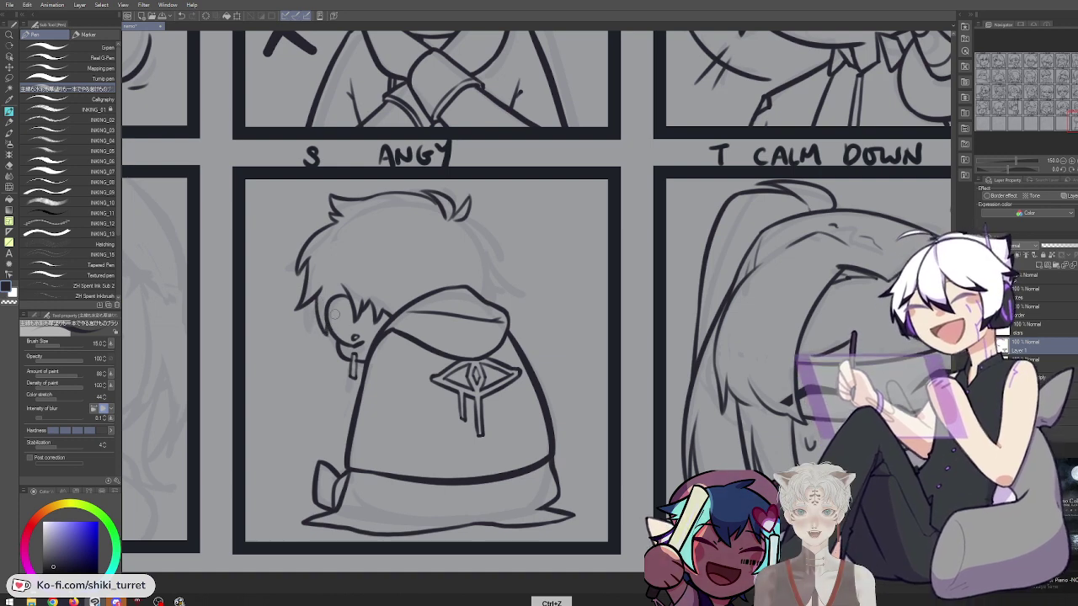
Ink a curved strand with a shorter strand branching from it in the middle of the figure's hair
{"action": "key", "text": "space"}
{"action": "left_click_drag", "start_coordinate": [671, 257], "coordinate": [640, 262]}
{"action": "mouse_move", "coordinate": [388, 219]}
{"action": "left_mouse_down"}
{"action": "mouse_move", "coordinate": [365, 281]}
{"action": "mouse_move", "coordinate": [346, 251]}
{"action": "mouse_move", "coordinate": [369, 277]}
{"action": "left_mouse_up"}
{"action": "key", "text": "ctrl+z"}
{"action": "key", "text": "ctrl+z"}
{"action": "key", "text": "ctrl+z"}
{"action": "left_click_drag", "start_coordinate": [383, 221], "coordinate": [373, 277]}
{"action": "key", "text": "ctrl+z"}
{"action": "left_click_drag", "start_coordinate": [382, 224], "coordinate": [374, 277]}
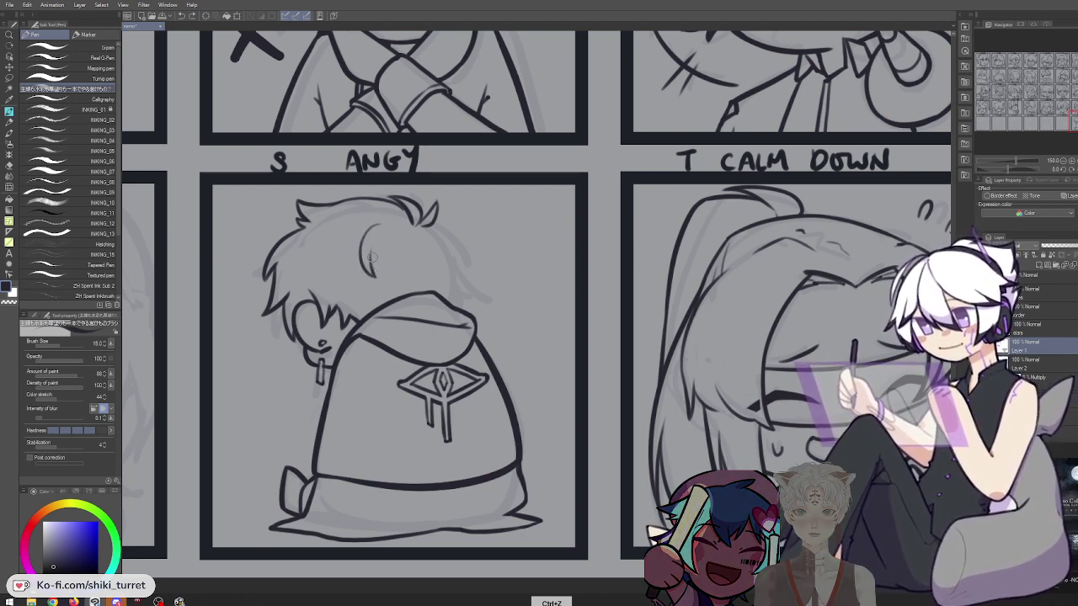
{"action": "left_click_drag", "start_coordinate": [371, 251], "coordinate": [393, 283]}
{"action": "key", "text": "ctrl+z"}
{"action": "left_click_drag", "start_coordinate": [417, 239], "coordinate": [415, 282]}
{"action": "key", "text": "ctrl+z"}
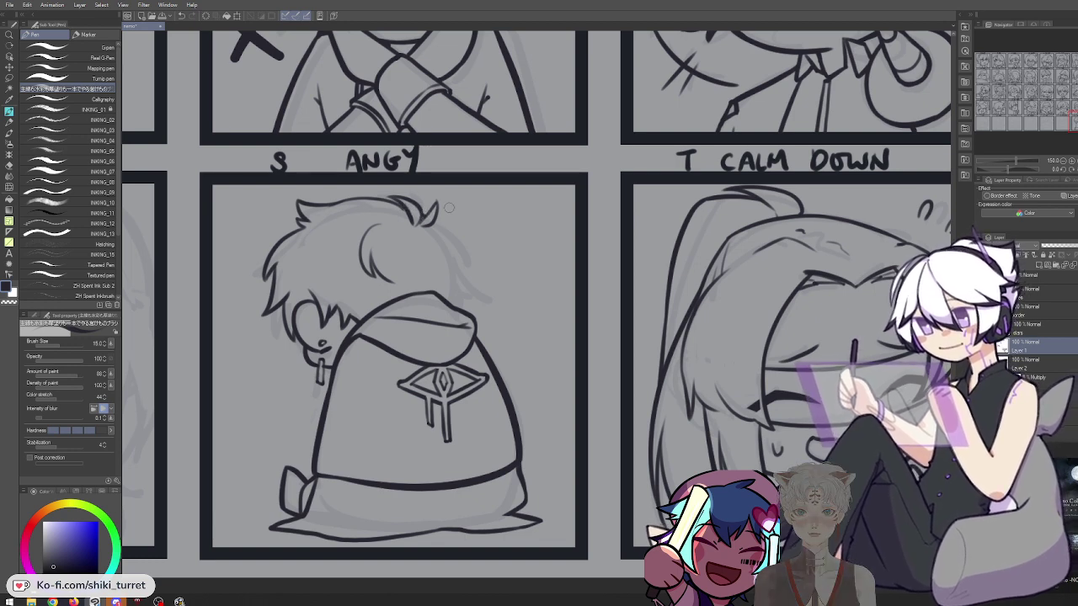
Ink the right side of the hair outline with outward-pointing locks from the top tuft down to the hood
{"action": "key", "text": "ctrl+z"}
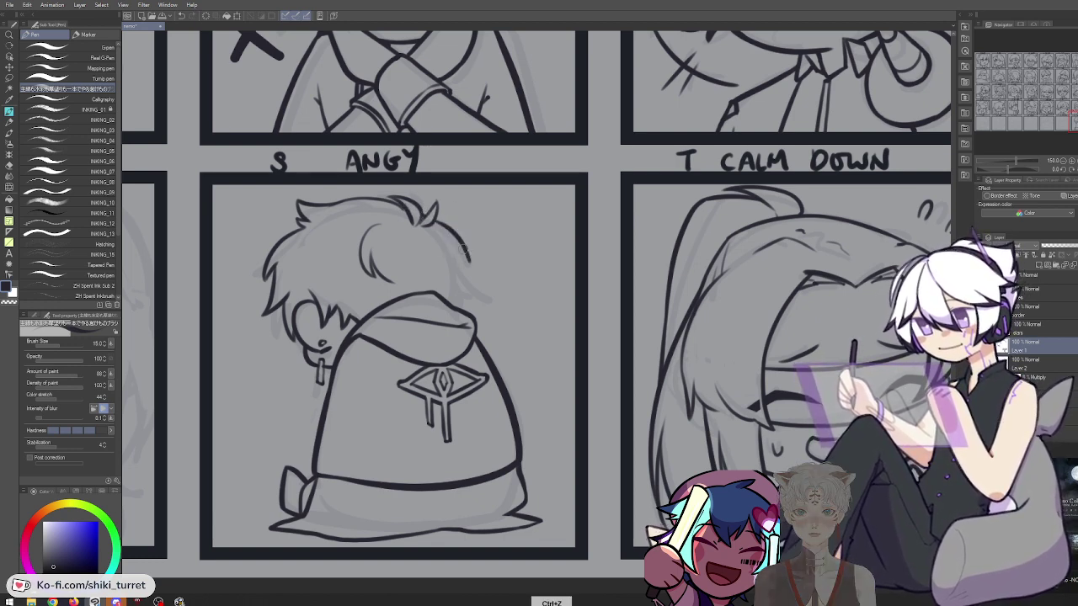
{"action": "key", "text": "ctrl+z"}
{"action": "left_click_drag", "start_coordinate": [450, 247], "coordinate": [485, 281]}
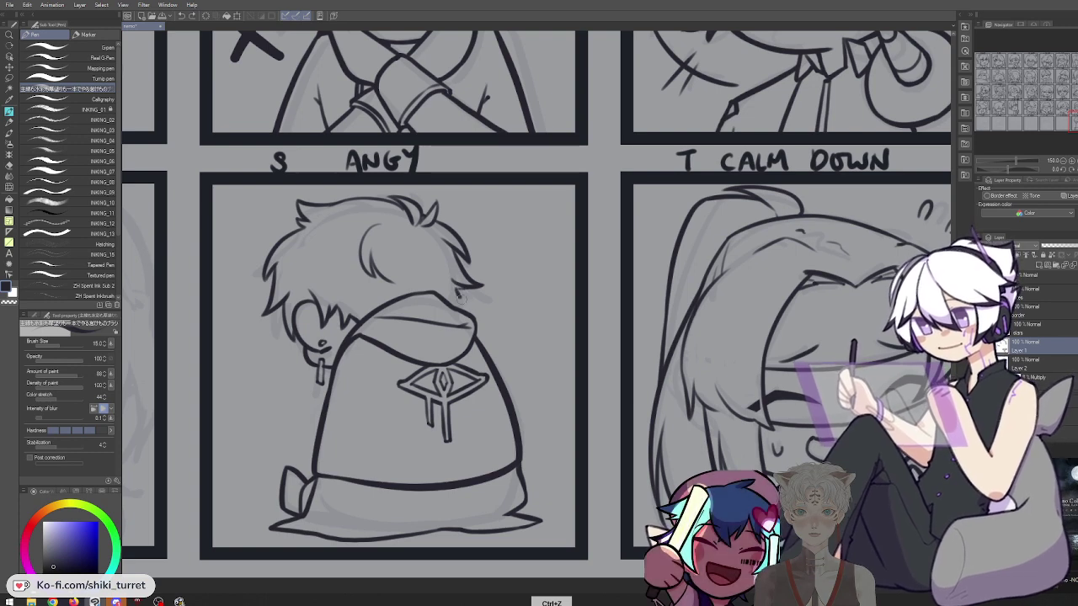
{"action": "key", "text": "ctrl+z"}
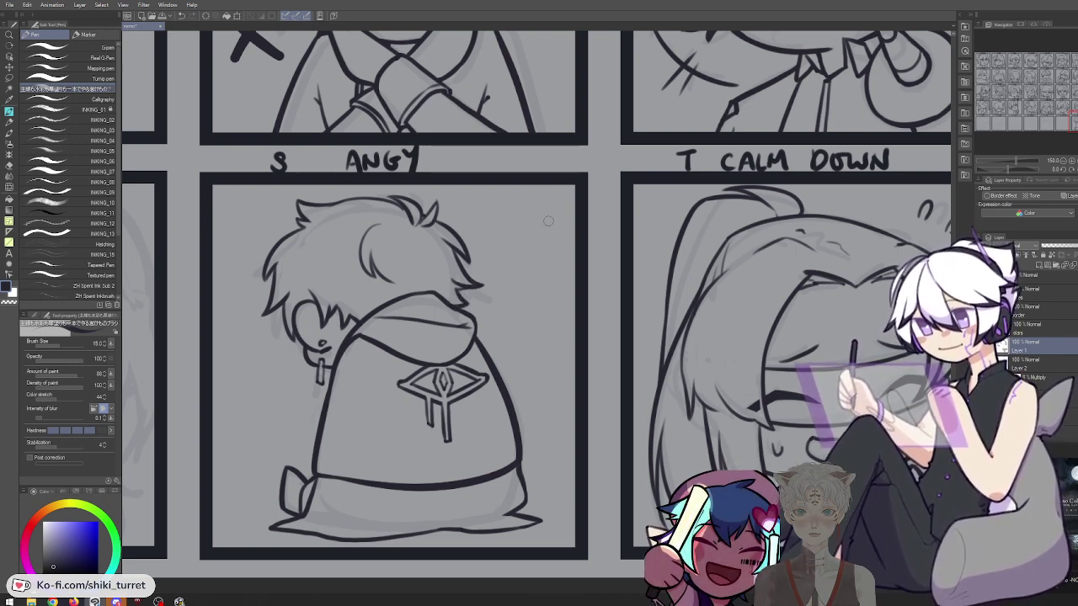
{"action": "key", "text": "c"}
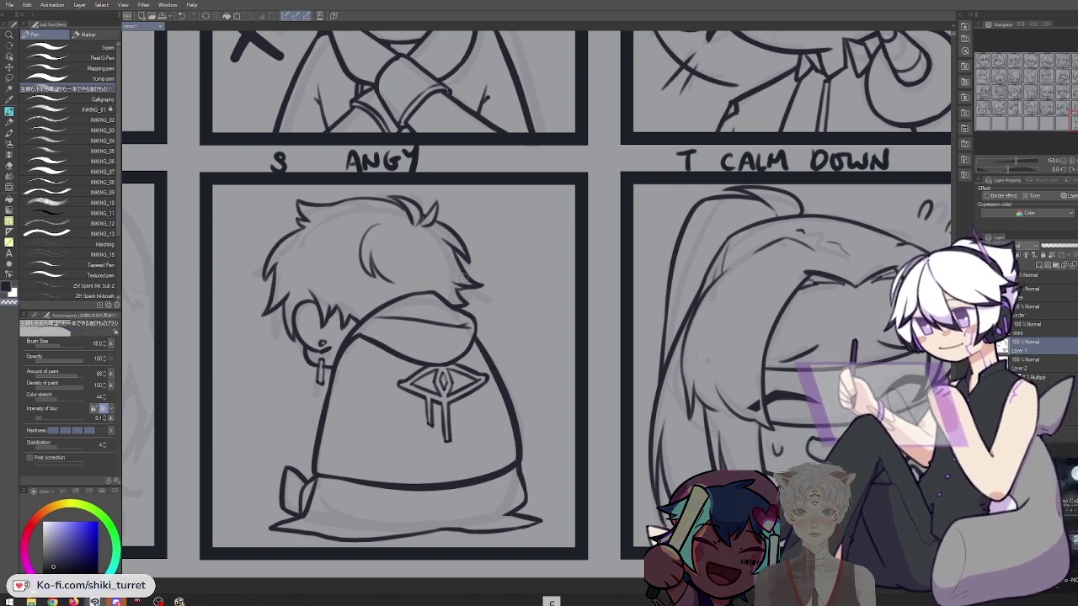
Merge Layer 1 down into Layer 2
{"action": "left_click_drag", "start_coordinate": [561, 395], "coordinate": [630, 385]}
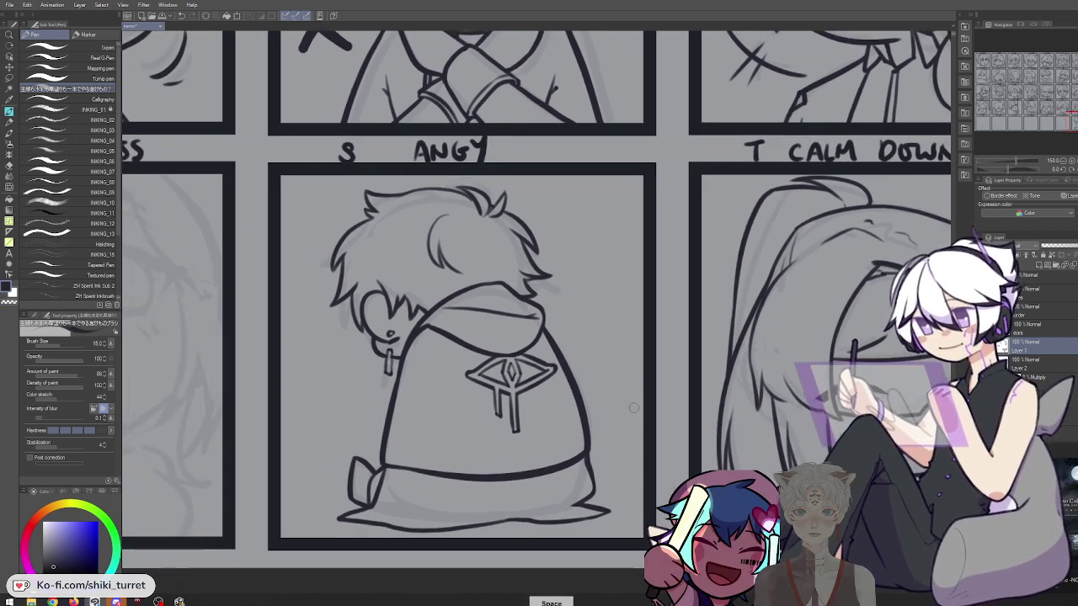
{"action": "left_click_drag", "start_coordinate": [645, 412], "coordinate": [716, 401]}
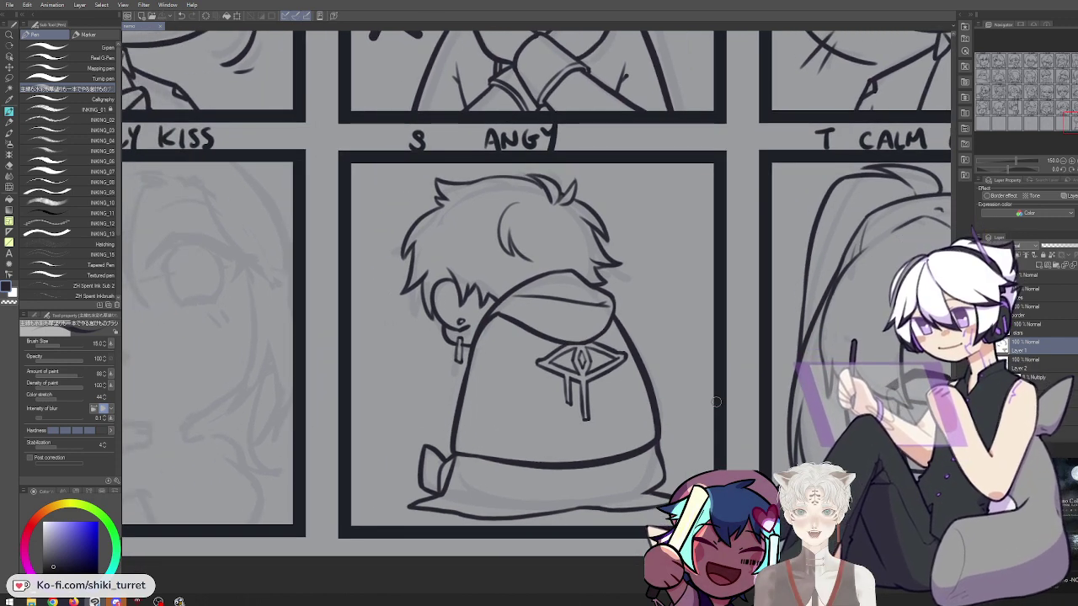
{"action": "left_click_drag", "start_coordinate": [715, 402], "coordinate": [925, 413]}
{"action": "mouse_move", "coordinate": [656, 535]}
{"action": "left_mouse_down"}
{"action": "mouse_move", "coordinate": [580, 531]}
{"action": "mouse_move", "coordinate": [593, 517]}
{"action": "left_mouse_up"}
{"action": "left_click", "coordinate": [1073, 267]}
Ink the forehead and upper cheek contour on the left of the face in the "U FLY KISS" panel
{"action": "left_click_drag", "start_coordinate": [471, 439], "coordinate": [730, 450]}
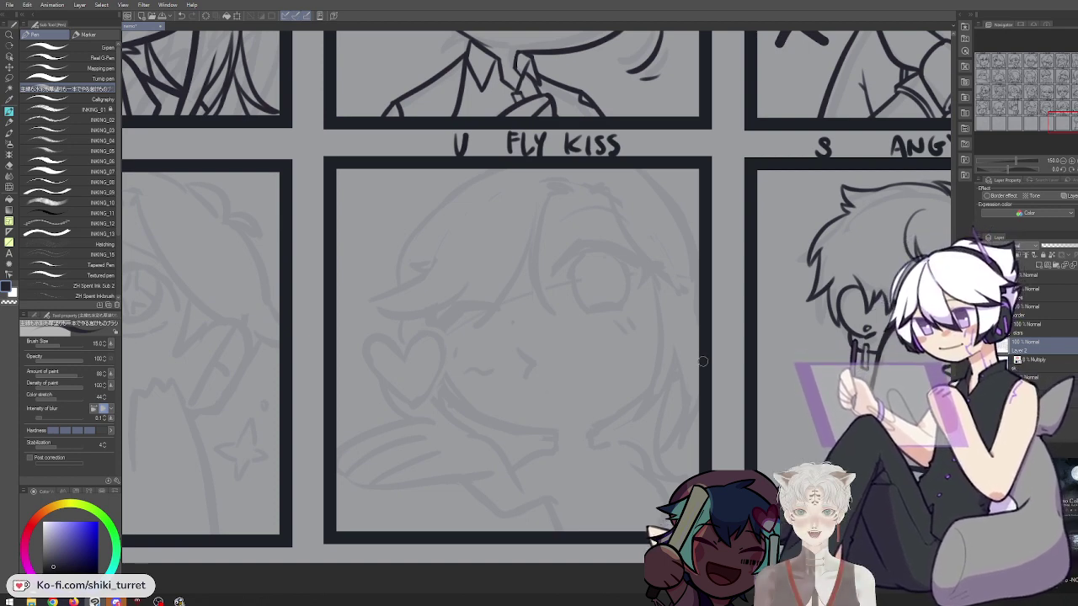
{"action": "left_click_drag", "start_coordinate": [802, 405], "coordinate": [580, 407]}
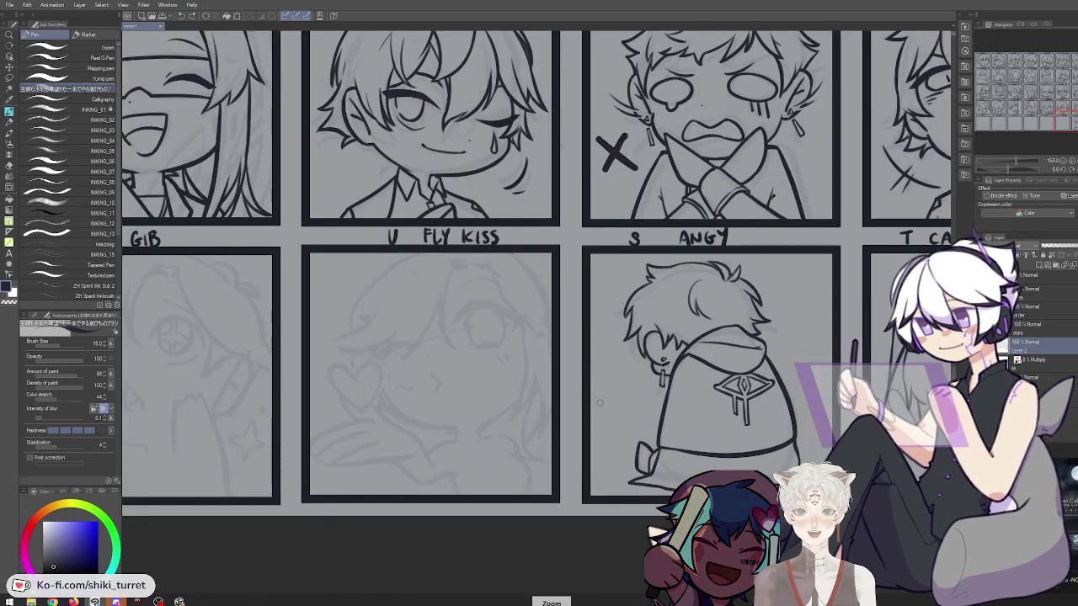
{"action": "scroll", "coordinate": [580, 406], "scroll_direction": "down", "scroll_amount": 2}
{"action": "left_click_drag", "start_coordinate": [583, 450], "coordinate": [573, 353]}
{"action": "scroll", "coordinate": [605, 351], "scroll_direction": "up", "scroll_amount": 2}
{"action": "key", "text": "ctrl+z"}
{"action": "mouse_move", "coordinate": [303, 134]}
{"action": "left_mouse_down"}
{"action": "mouse_move", "coordinate": [261, 218]}
{"action": "mouse_move", "coordinate": [276, 160]}
{"action": "mouse_move", "coordinate": [299, 139]}
{"action": "left_mouse_up"}
{"action": "key", "text": "ctrl+z"}
{"action": "mouse_move", "coordinate": [259, 203]}
{"action": "left_mouse_down"}
{"action": "mouse_move", "coordinate": [295, 141]}
{"action": "mouse_move", "coordinate": [257, 202]}
{"action": "mouse_move", "coordinate": [270, 281]}
{"action": "mouse_move", "coordinate": [306, 357]}
{"action": "left_mouse_up"}
{"action": "key", "text": "ctrl+z"}
{"action": "key", "text": "ctrl+z"}
{"action": "key", "text": "ctrl+z"}
Ink the left jaw curve and the short right jaw line of the "U FLY KISS" face, leaving a gap for the neck
{"action": "left_click_drag", "start_coordinate": [269, 292], "coordinate": [300, 351]}
{"action": "key", "text": "ctrl+z"}
{"action": "key", "text": "ctrl+z"}
{"action": "key", "text": "ctrl+z"}
{"action": "mouse_move", "coordinate": [268, 288]}
{"action": "left_mouse_down"}
{"action": "mouse_move", "coordinate": [301, 352]}
{"action": "mouse_move", "coordinate": [361, 368]}
{"action": "left_mouse_up"}
{"action": "key", "text": "ctrl+z"}
{"action": "mouse_move", "coordinate": [284, 339]}
{"action": "left_mouse_down"}
{"action": "mouse_move", "coordinate": [384, 365]}
{"action": "mouse_move", "coordinate": [477, 329]}
{"action": "left_mouse_up"}
{"action": "key", "text": "ctrl+z"}
{"action": "key", "text": "c"}
{"action": "key", "text": "c"}
{"action": "key", "text": "ctrl+z"}
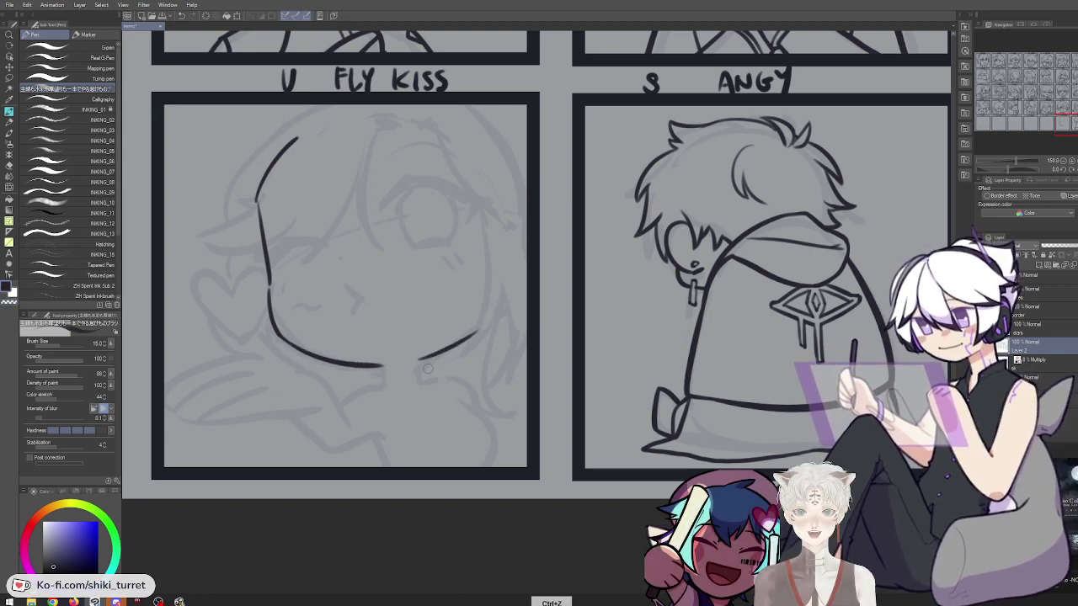
Ink the two short sides of the neck descending from the gap in the jawline
{"action": "mouse_move", "coordinate": [420, 360]}
{"action": "left_mouse_down"}
{"action": "mouse_move", "coordinate": [417, 387]}
{"action": "mouse_move", "coordinate": [382, 385]}
{"action": "mouse_move", "coordinate": [420, 374]}
{"action": "mouse_move", "coordinate": [419, 386]}
{"action": "left_mouse_up"}
{"action": "key", "text": "ctrl+z"}
{"action": "key", "text": "ctrl+z"}
{"action": "key", "text": "ctrl+z"}
{"action": "key", "text": "ctrl+z"}
{"action": "key", "text": "ctrl+z"}
{"action": "key", "text": "ctrl+z"}
{"action": "key", "text": "ctrl+z"}
{"action": "key", "text": "ctrl+y"}
{"action": "key", "text": "ctrl+z"}
{"action": "key", "text": "ctrl+z"}
Ink a shallow curved line across the base of the neck, joining its two sides
{"action": "left_click_drag", "start_coordinate": [382, 380], "coordinate": [421, 385]}
{"action": "key", "text": "ctrl+z"}
{"action": "key", "text": "ctrl+z"}
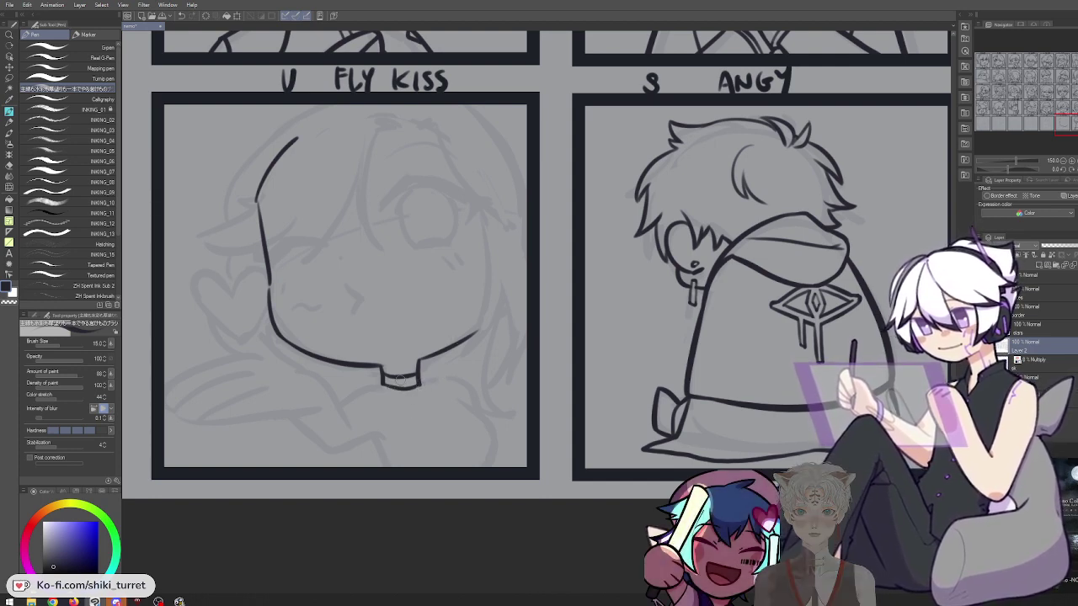
{"action": "left_click_drag", "start_coordinate": [384, 385], "coordinate": [420, 460]}
{"action": "key", "text": "ctrl+z"}
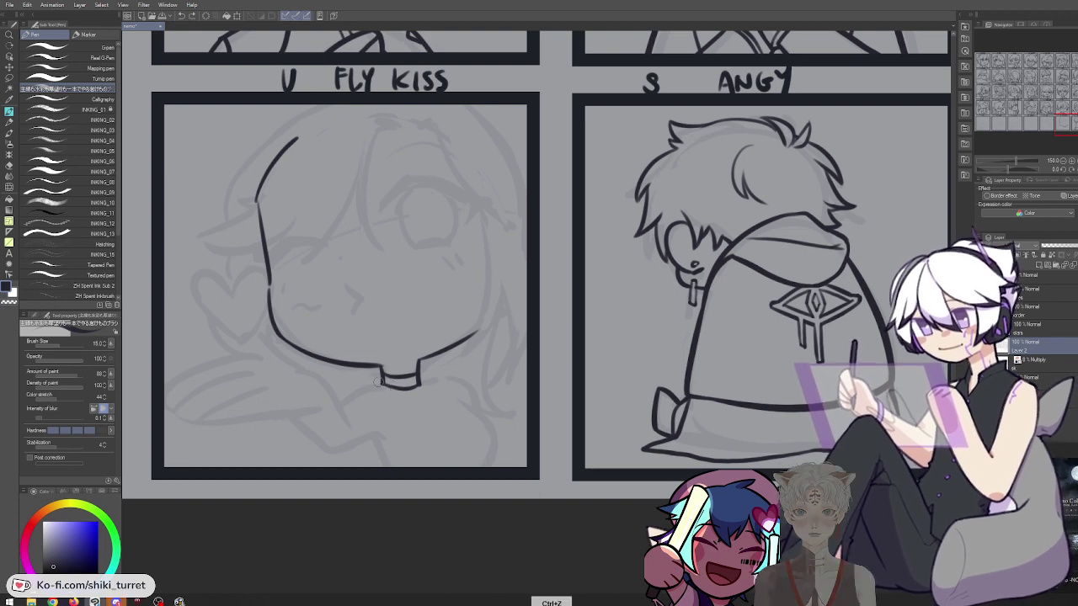
Ink a long diagonal line from the base of the neck down to the lower edge of the "U FLY KISS" panel
{"action": "key", "text": "ctrl+z"}
{"action": "left_click_drag", "start_coordinate": [394, 394], "coordinate": [427, 468]}
{"action": "key", "text": "c"}
{"action": "key", "text": "ctrl+z"}
{"action": "left_click_drag", "start_coordinate": [387, 384], "coordinate": [426, 468]}
{"action": "key", "text": "ctrl+z"}
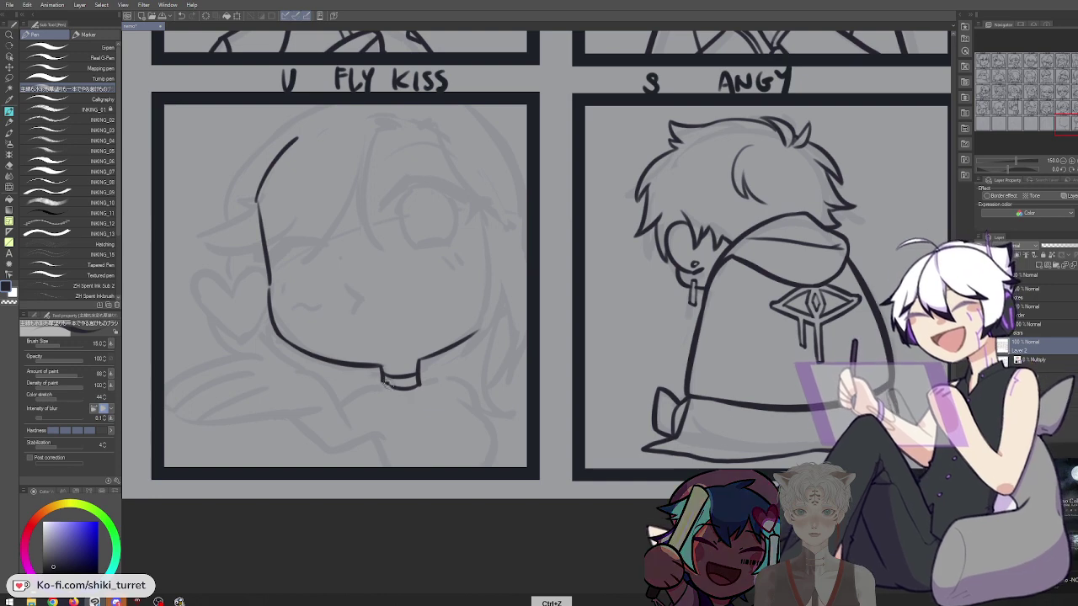
{"action": "left_click_drag", "start_coordinate": [396, 389], "coordinate": [428, 463]}
{"action": "key", "text": "ctrl+z"}
{"action": "left_click_drag", "start_coordinate": [392, 389], "coordinate": [430, 468]}
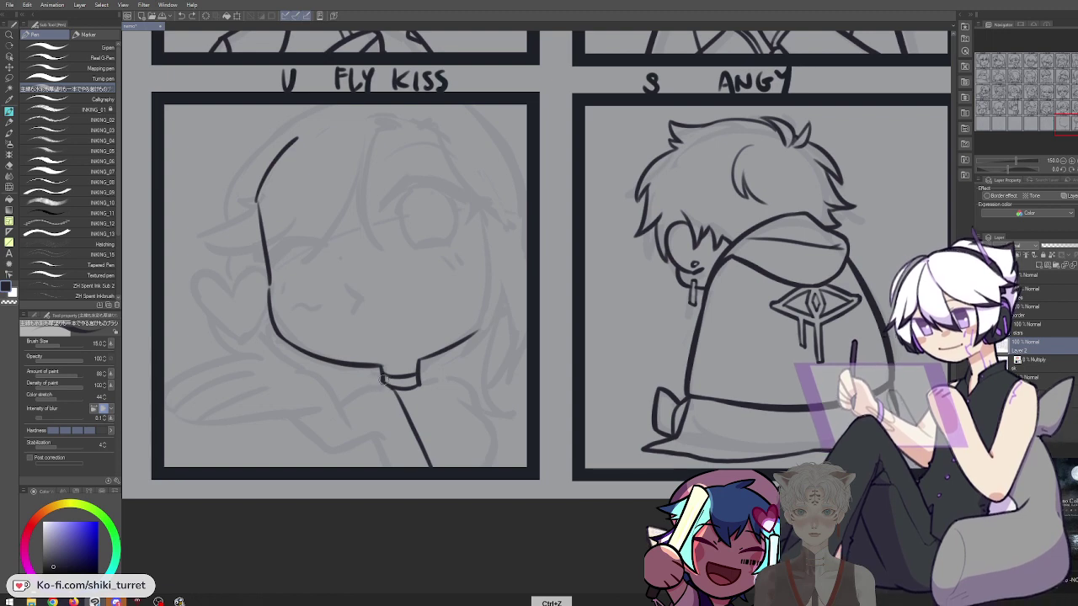
Ink the narrow left lapel beside the diagonal line, with its inner edge and a small angular notch near the panel's lower border
{"action": "left_click_drag", "start_coordinate": [379, 385], "coordinate": [390, 439]}
{"action": "key", "text": "ctrl+z"}
{"action": "key", "text": "ctrl+z"}
{"action": "key", "text": "ctrl+z"}
{"action": "left_click_drag", "start_coordinate": [376, 383], "coordinate": [404, 459]}
{"action": "key", "text": "ctrl+z"}
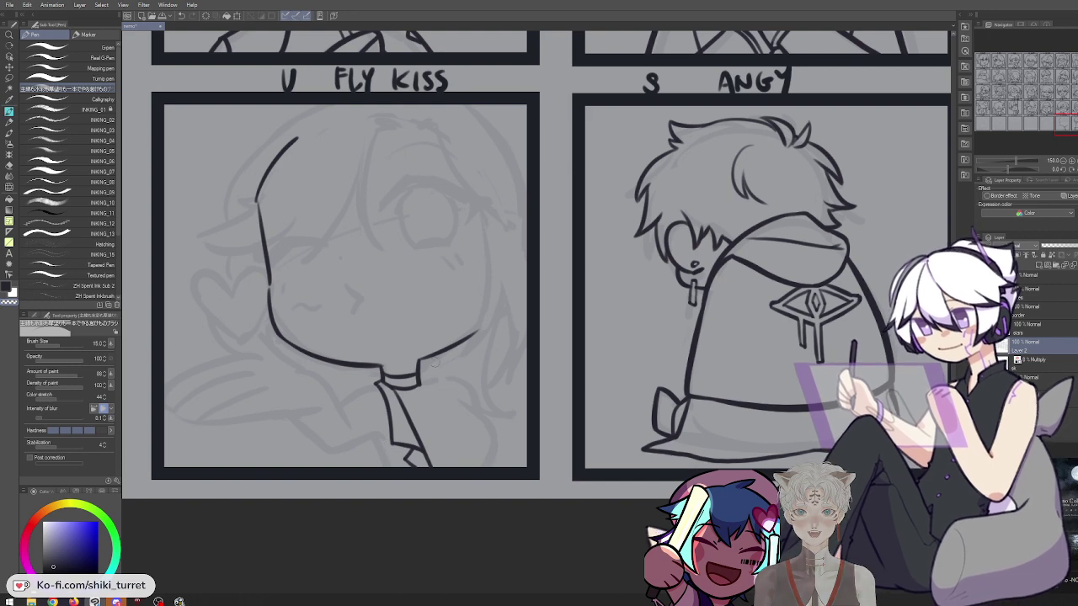
{"action": "key", "text": "ctrl+z"}
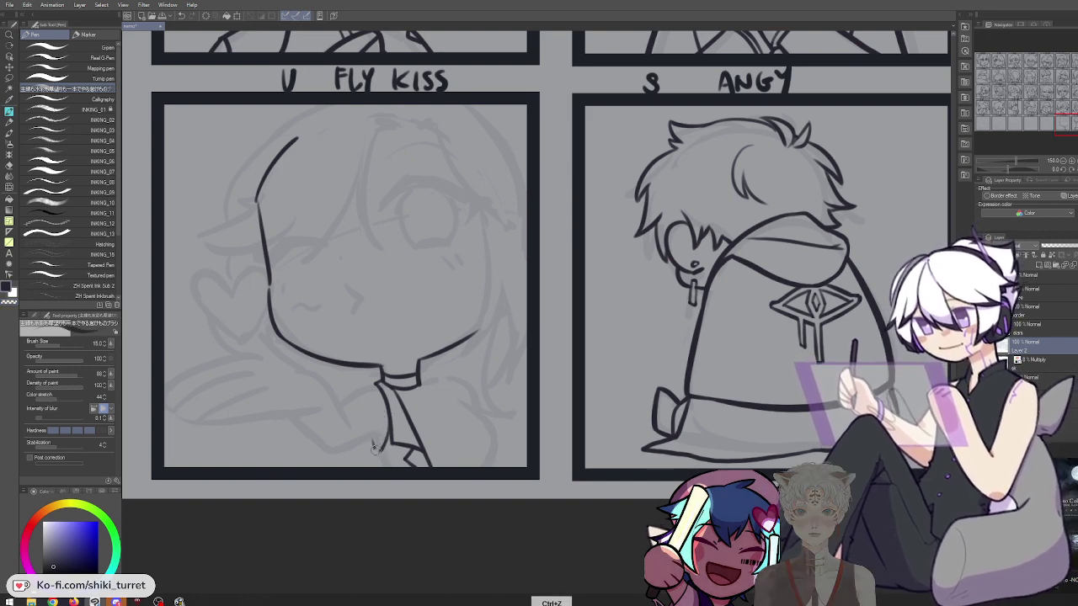
Ink the short jagged clothing edge just left of the lapel, running down to the panel border
{"action": "key", "text": "ctrl+z"}
{"action": "left_click_drag", "start_coordinate": [373, 440], "coordinate": [384, 467]}
{"action": "key", "text": "ctrl+z"}
{"action": "key", "text": "ctrl+z"}
{"action": "key", "text": "ctrl+z"}
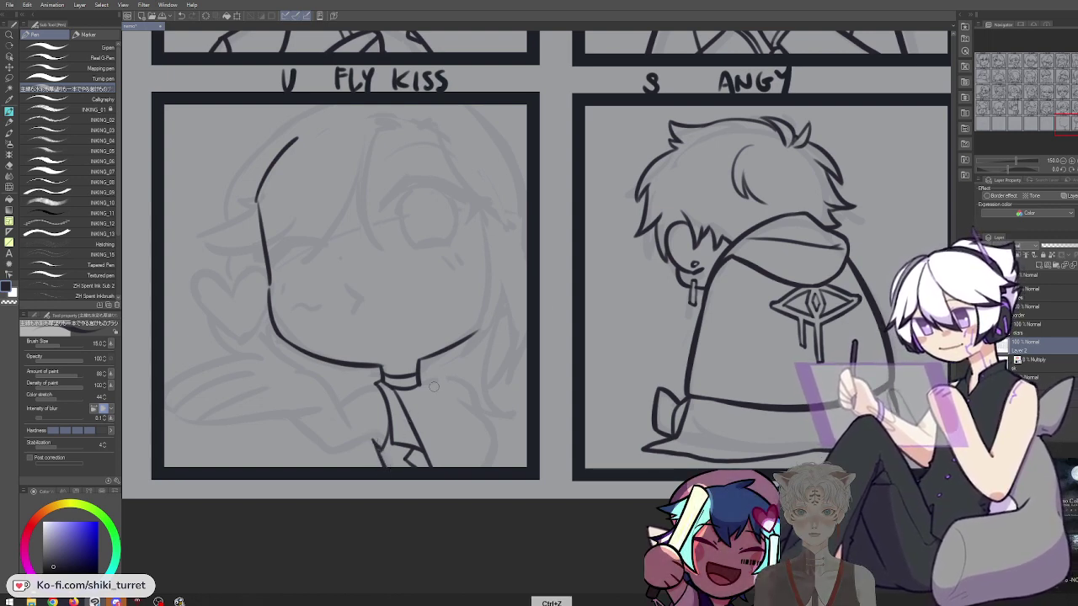
{"action": "key", "text": "ctrl+z"}
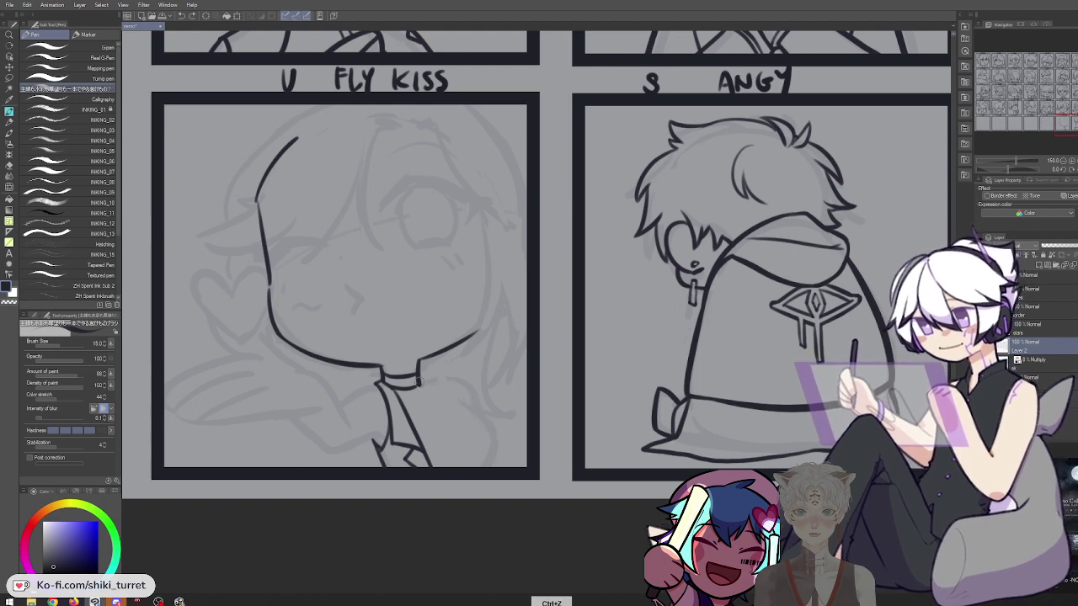
{"action": "key", "text": "ctrl+z"}
Ink the curved collar band from the right side of the neck out over the shoulder, using two nearly parallel lines
{"action": "left_click_drag", "start_coordinate": [422, 384], "coordinate": [469, 410]}
{"action": "key", "text": "ctrl+z"}
{"action": "key", "text": "ctrl+z"}
{"action": "key", "text": "ctrl+z"}
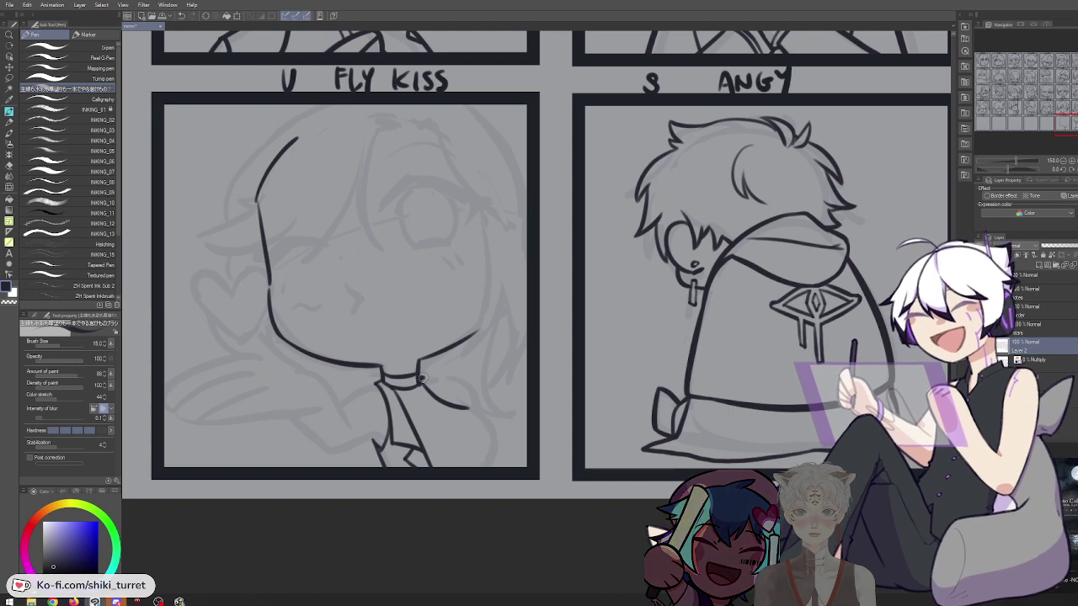
{"action": "key", "text": "ctrl+z"}
{"action": "left_click_drag", "start_coordinate": [422, 379], "coordinate": [471, 408]}
{"action": "key", "text": "ctrl+z"}
{"action": "key", "text": "ctrl+z"}
{"action": "key", "text": "ctrl+z"}
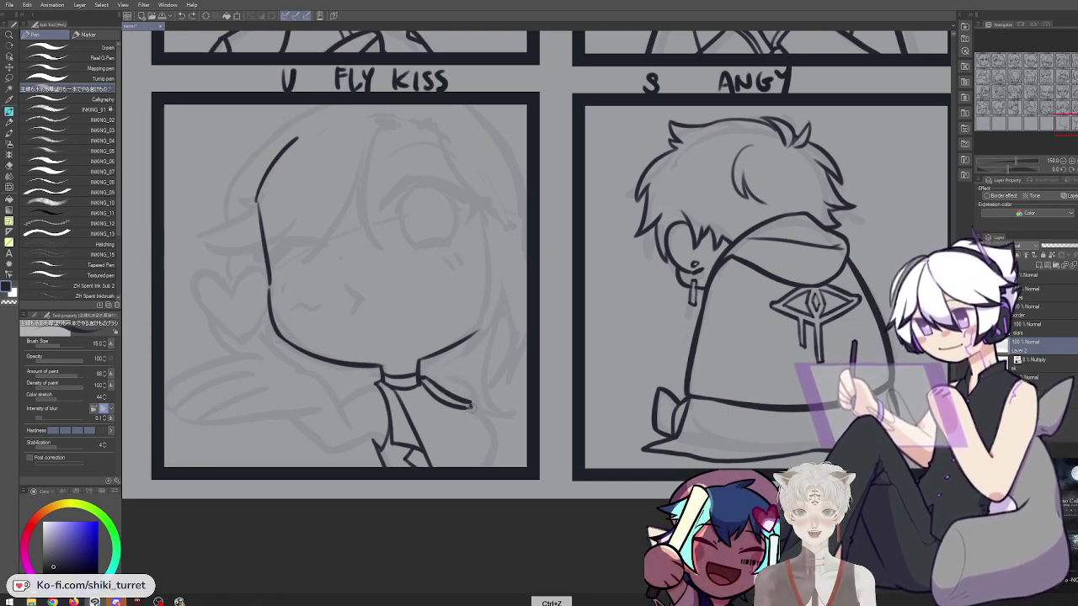
Ink the rounded outer shoulder line from the collar band's tip down to the panel's lower border
{"action": "key", "text": "ctrl+z"}
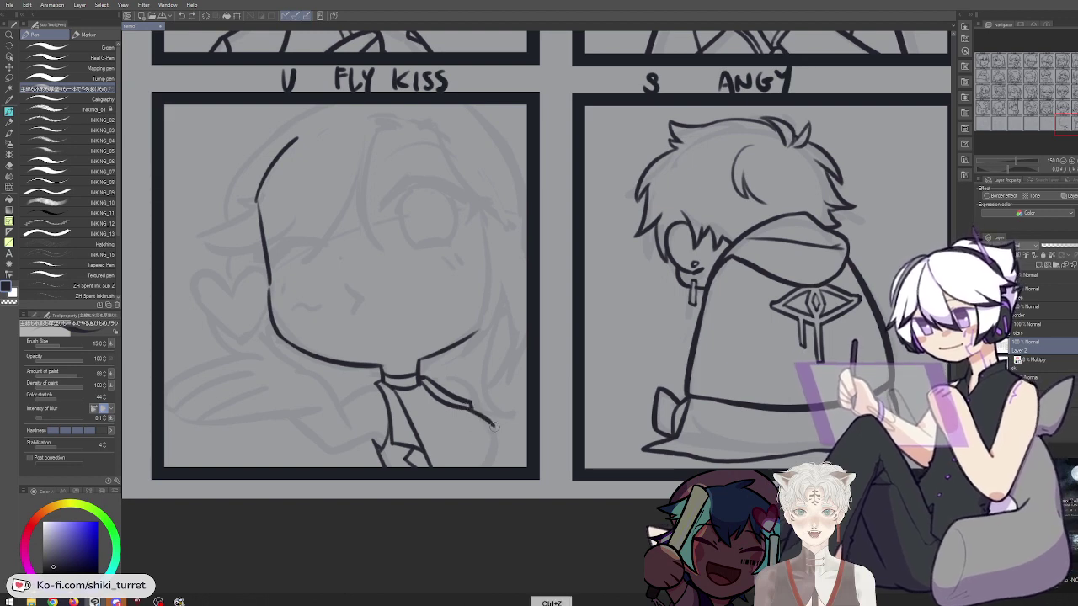
{"action": "left_click_drag", "start_coordinate": [486, 420], "coordinate": [491, 467]}
{"action": "key", "text": "ctrl+z"}
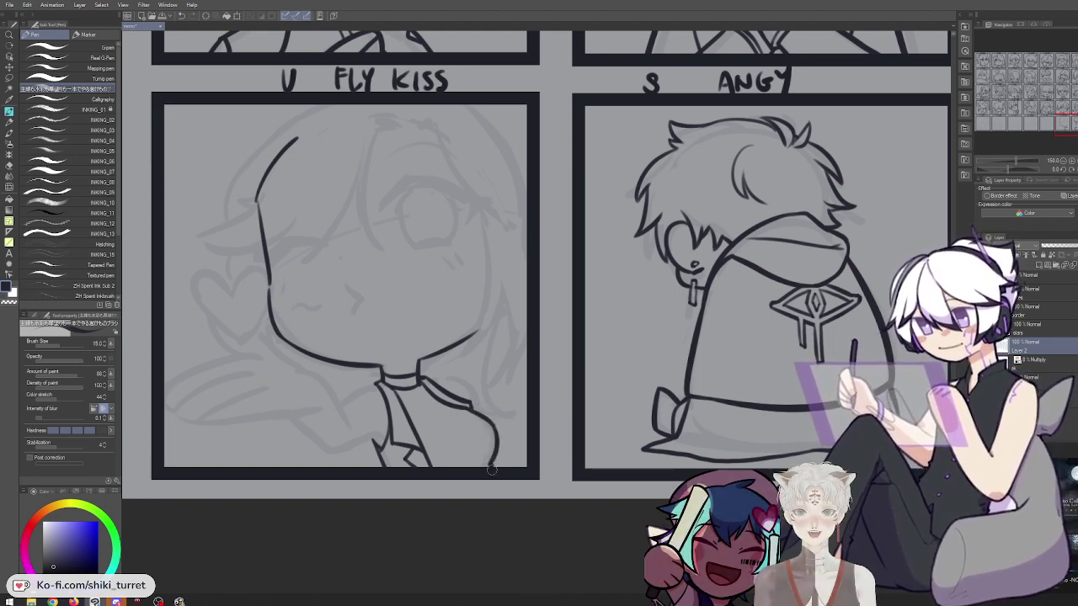
{"action": "key", "text": "ctrl+z"}
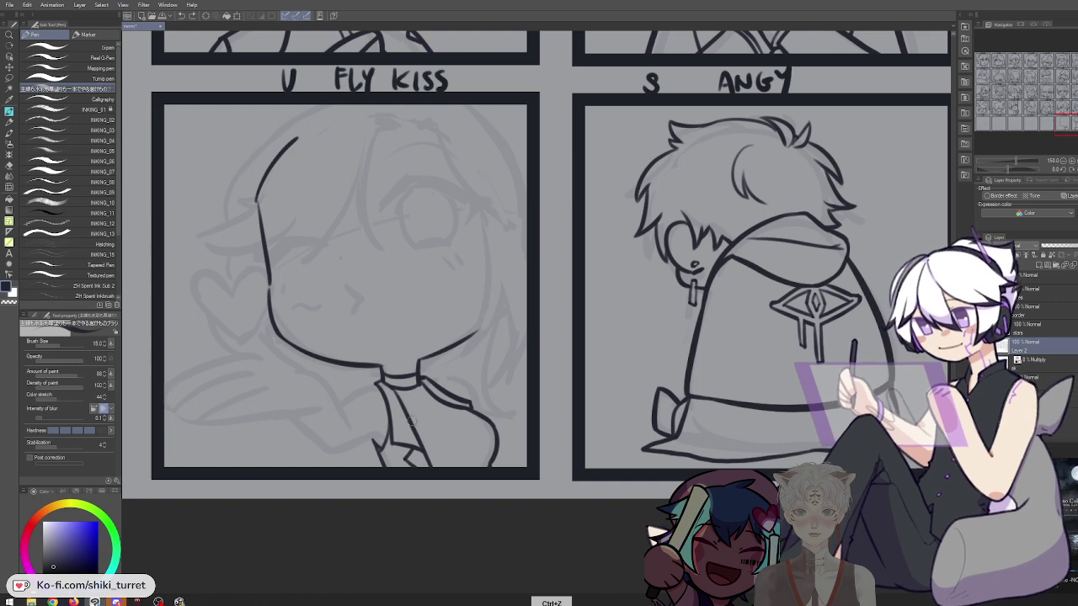
Ink the fold lines across the right side of the chest, converging in a point near the lower shoulder
{"action": "key", "text": "ctrl+z"}
{"action": "key", "text": "ctrl+z"}
{"action": "left_click_drag", "start_coordinate": [411, 421], "coordinate": [472, 461]}
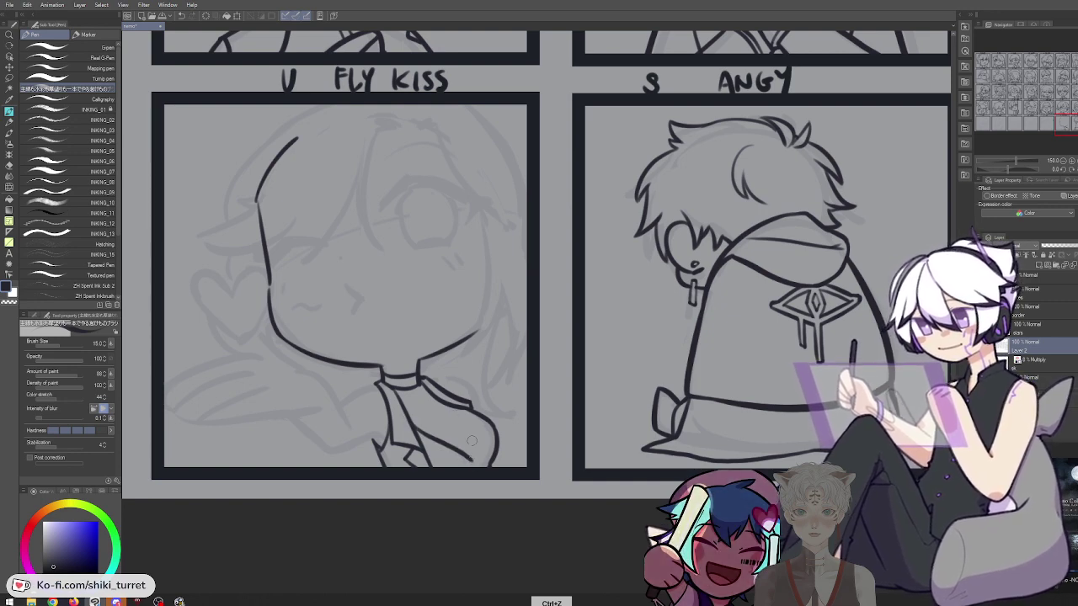
{"action": "left_click_drag", "start_coordinate": [470, 410], "coordinate": [474, 462]}
{"action": "key", "text": "ctrl+z"}
{"action": "left_click_drag", "start_coordinate": [446, 417], "coordinate": [473, 457]}
{"action": "key", "text": "ctrl+z"}
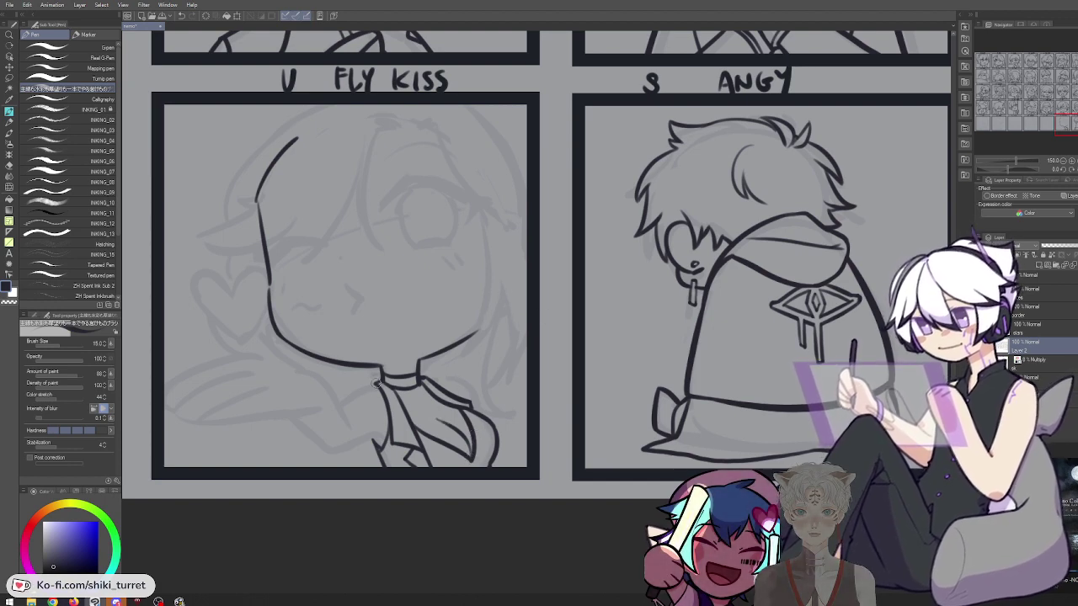
Ink the small pointed collar flap on the left side of the neck, closing its lower edge against the lapel
{"action": "key", "text": "ctrl+z"}
{"action": "mouse_move", "coordinate": [373, 384]}
{"action": "left_mouse_down"}
{"action": "mouse_move", "coordinate": [337, 403]}
{"action": "mouse_move", "coordinate": [378, 400]}
{"action": "mouse_move", "coordinate": [382, 390]}
{"action": "left_mouse_up"}
{"action": "key", "text": "ctrl+z"}
{"action": "key", "text": "ctrl+z"}
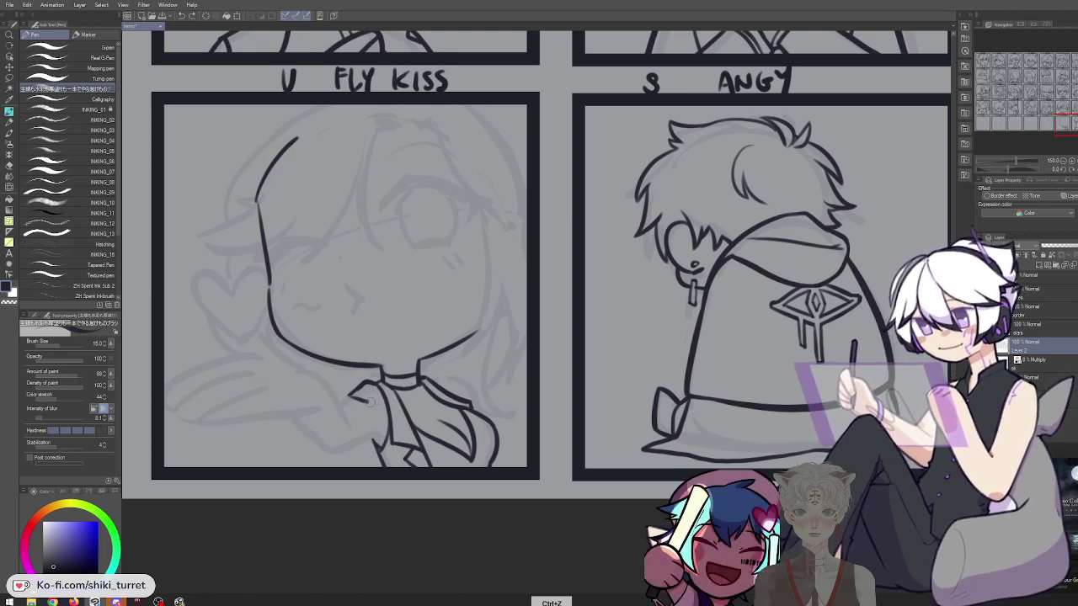
{"action": "key", "text": "ctrl+z"}
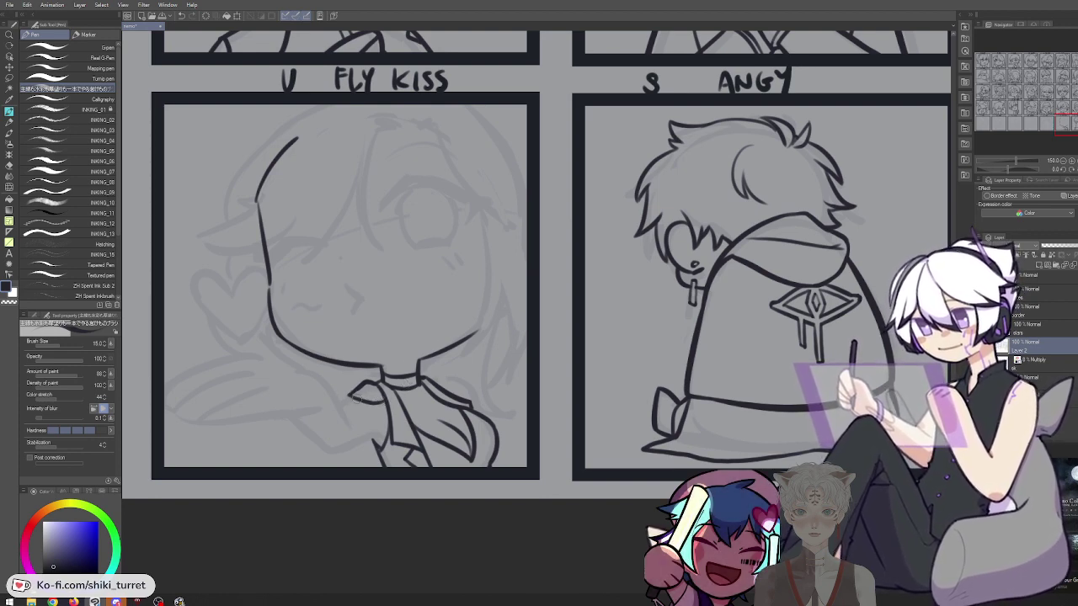
{"action": "key", "text": "ctrl+z"}
Ink the left shoulder slope, the sleeve's short inner curve and the angled cuff edge of the raised arm
{"action": "left_click_drag", "start_coordinate": [353, 393], "coordinate": [337, 405]}
{"action": "key", "text": "ctrl+z"}
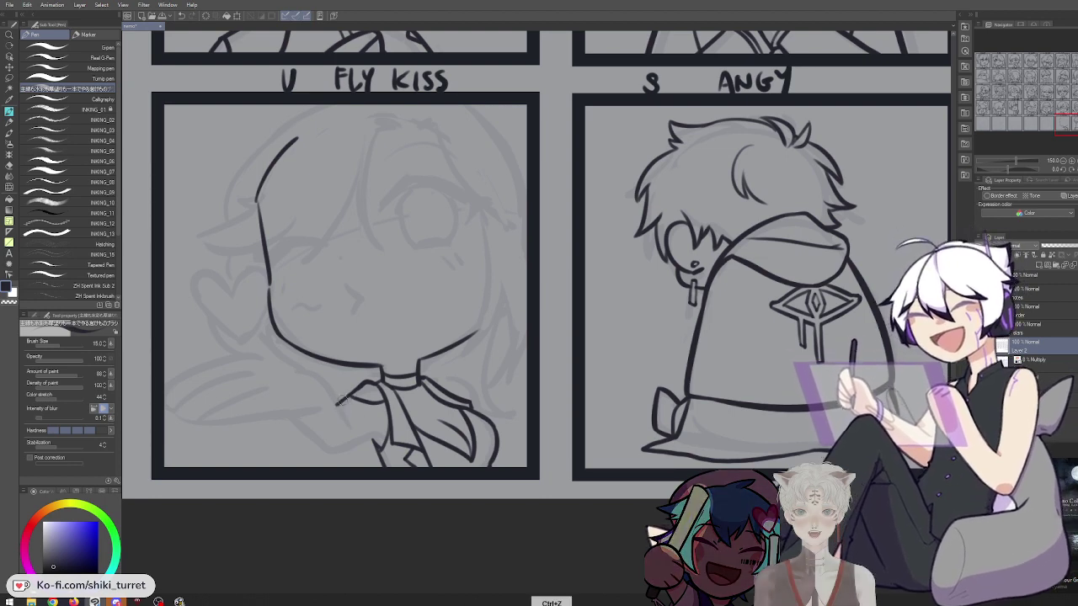
{"action": "mouse_move", "coordinate": [340, 411]}
{"action": "left_mouse_down"}
{"action": "mouse_move", "coordinate": [309, 432]}
{"action": "mouse_move", "coordinate": [333, 453]}
{"action": "left_mouse_up"}
{"action": "key", "text": "ctrl+z"}
{"action": "key", "text": "c"}
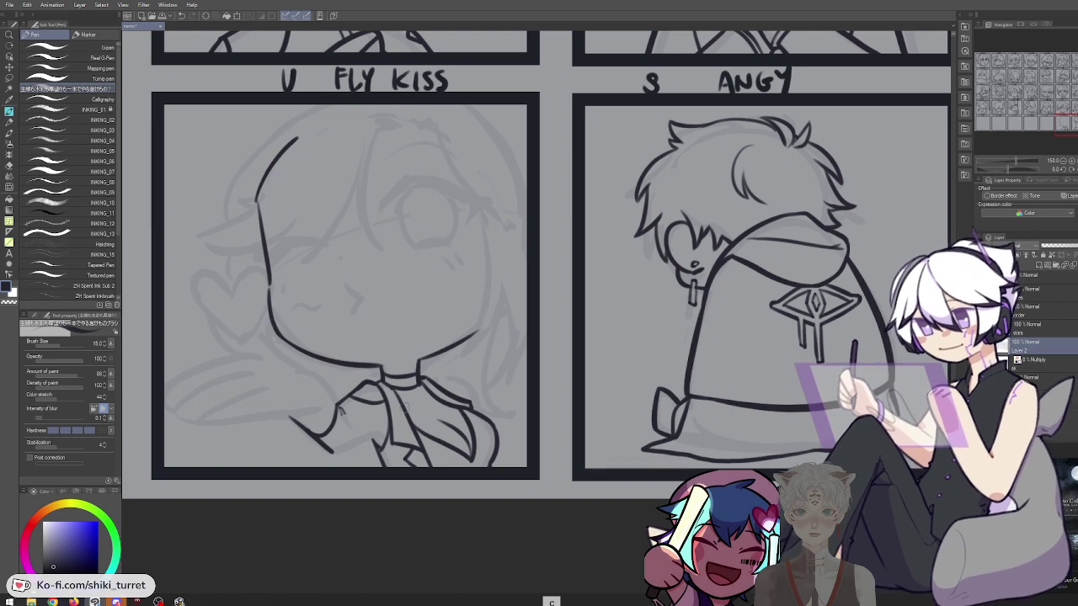
{"action": "key", "text": "ctrl+z"}
Ink the lower sleeve edge from the cuff corner back to the jacket and tidy where it meets the body
{"action": "left_click_drag", "start_coordinate": [331, 452], "coordinate": [377, 432]}
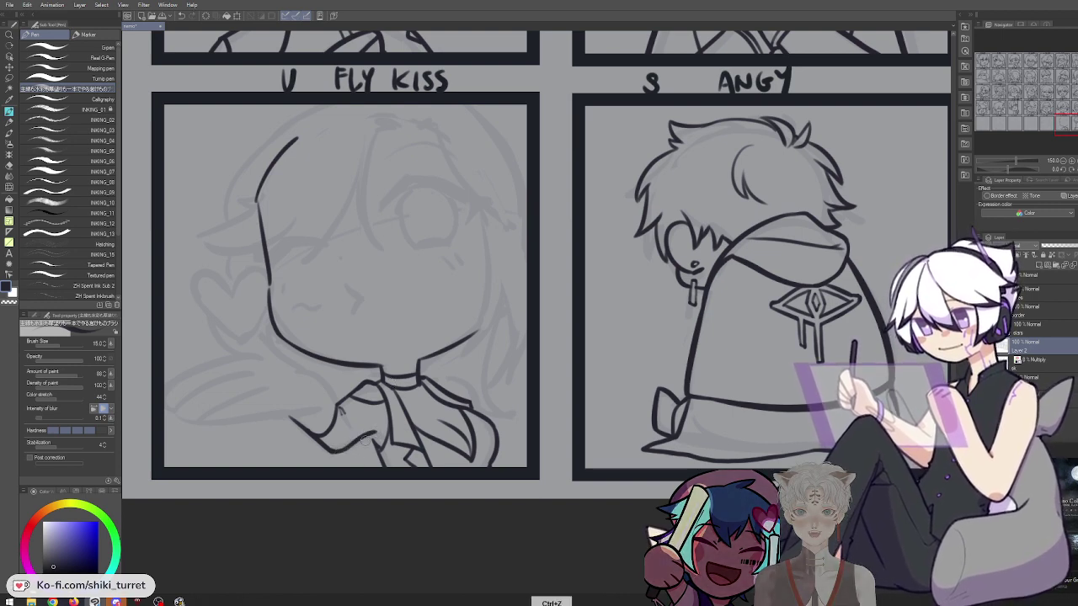
{"action": "key", "text": "ctrl+z"}
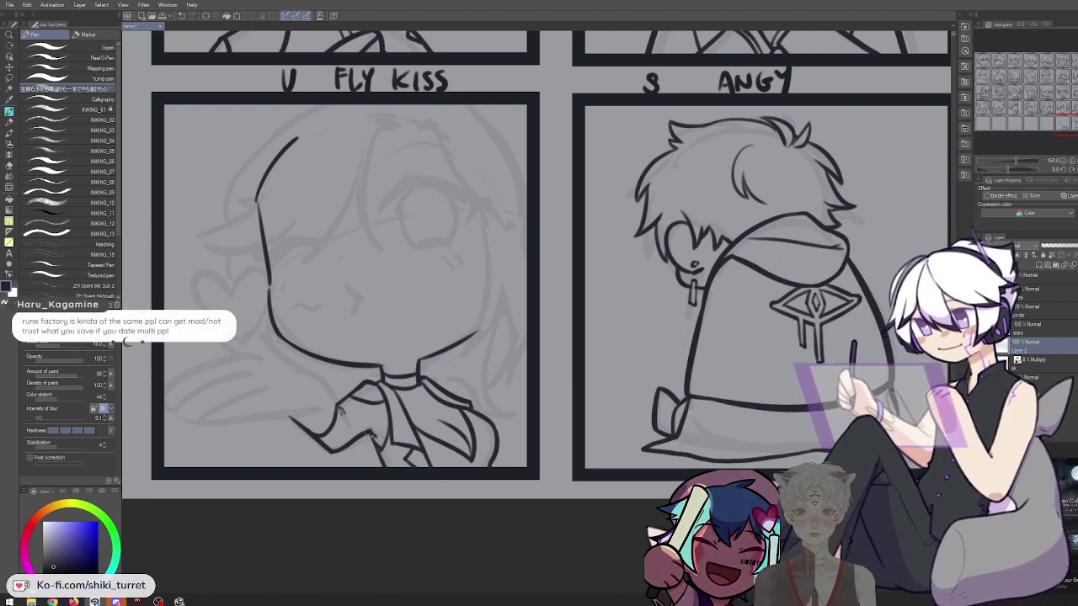
{"action": "key", "text": "ctrl+z"}
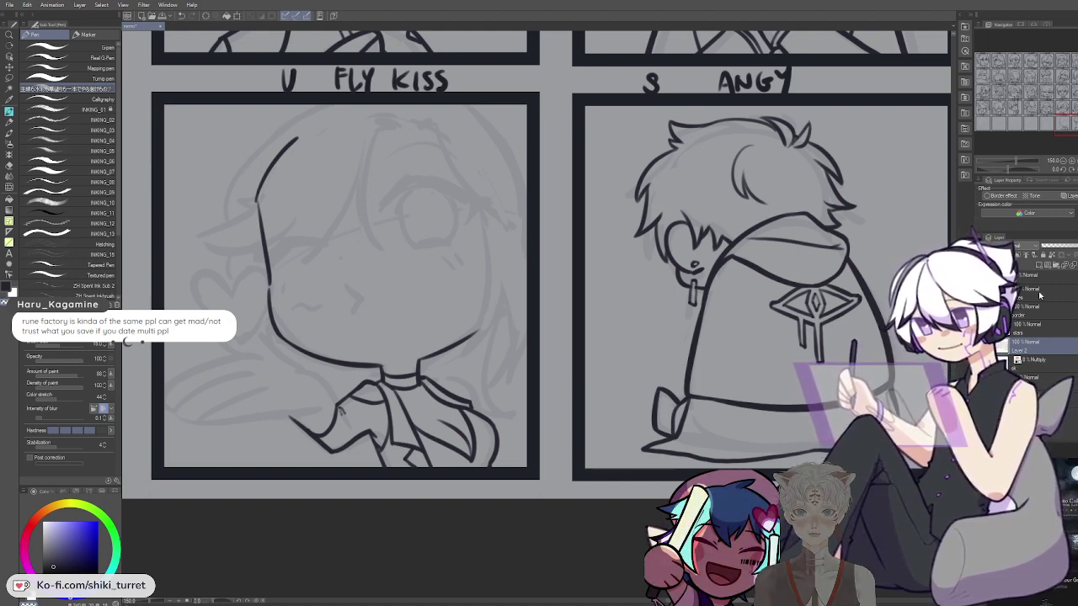
Ink a small pointed collar flap at the right side of the neck, just above the shoulder band
{"action": "left_click_drag", "start_coordinate": [511, 303], "coordinate": [475, 299]}
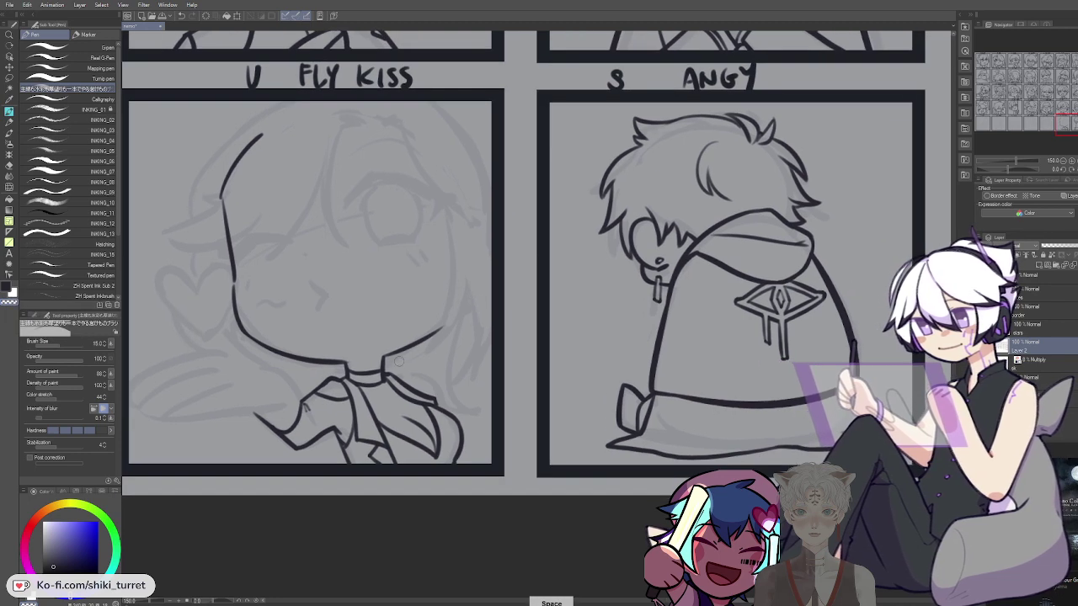
{"action": "key", "text": "ctrl+z"}
{"action": "left_click_drag", "start_coordinate": [389, 374], "coordinate": [406, 373]}
{"action": "key", "text": "ctrl+z"}
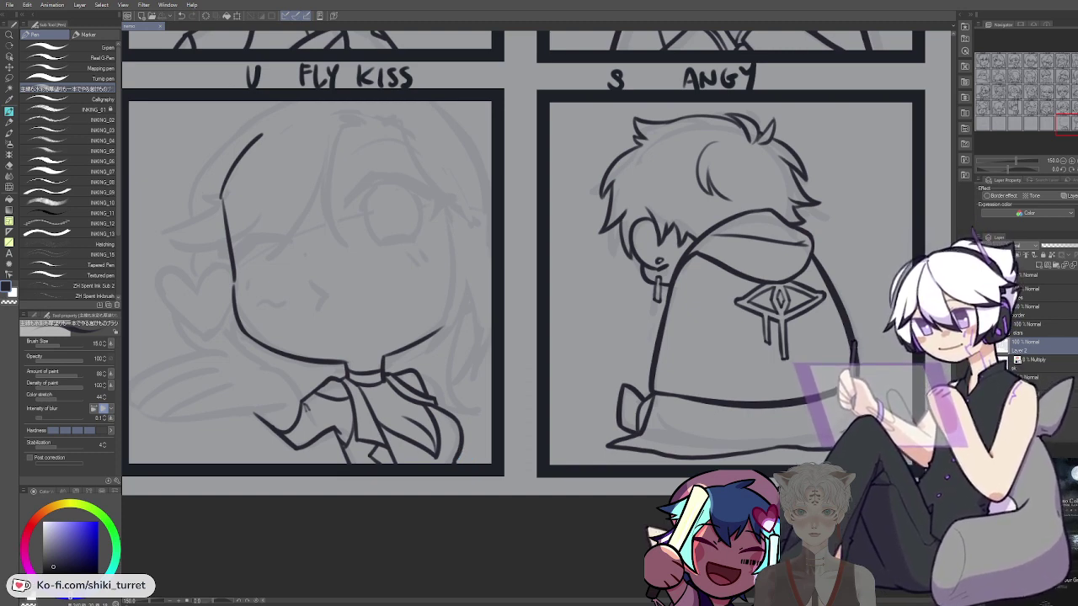
Ink the upper contour of the wrist from the sleeve opening toward the jaw
{"action": "mouse_move", "coordinate": [500, 293]}
{"action": "left_mouse_down"}
{"action": "mouse_move", "coordinate": [509, 290]}
{"action": "mouse_move", "coordinate": [511, 335]}
{"action": "mouse_move", "coordinate": [560, 301]}
{"action": "mouse_move", "coordinate": [575, 320]}
{"action": "mouse_move", "coordinate": [587, 296]}
{"action": "left_mouse_up"}
{"action": "key", "text": "ctrl+z"}
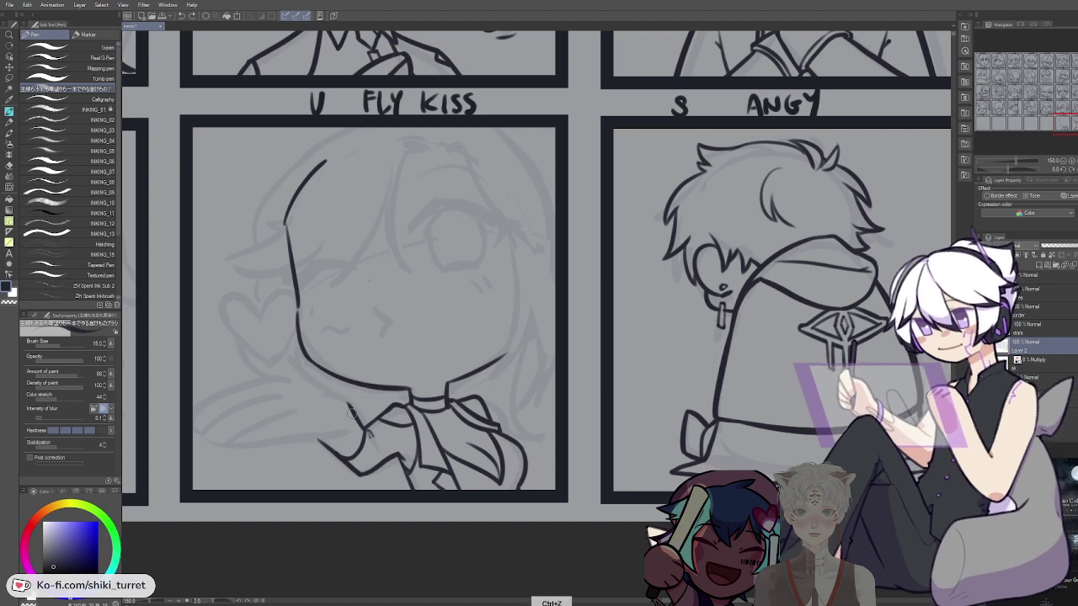
{"action": "key", "text": "ctrl+z"}
{"action": "left_click_drag", "start_coordinate": [348, 404], "coordinate": [317, 392]}
{"action": "key", "text": "ctrl+z"}
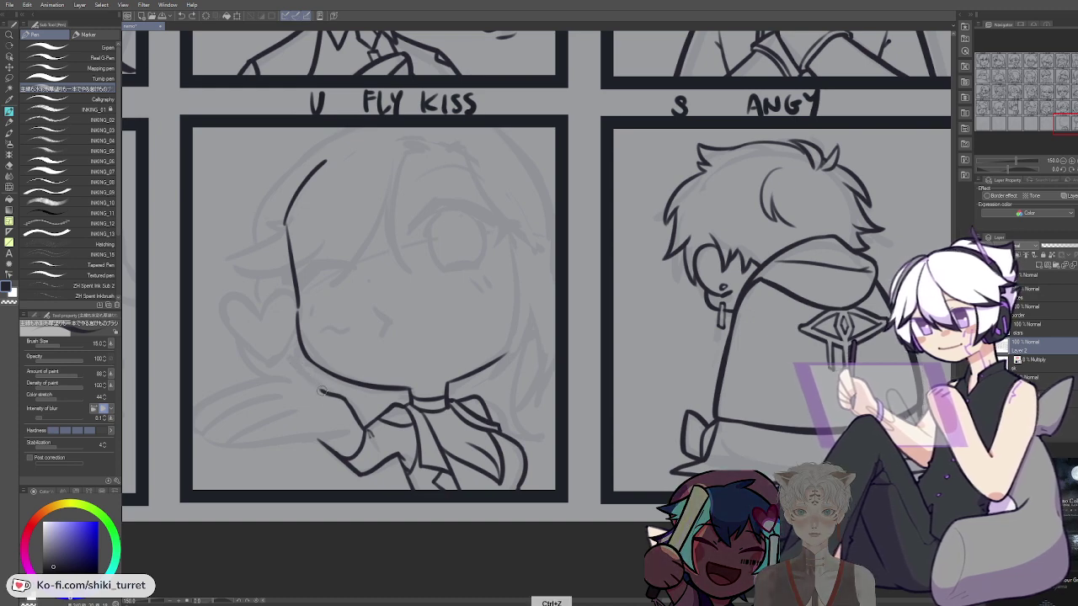
Ink the raised thumb of the open hand, extending the wrist line to its tip and back down to the palm
{"action": "left_click_drag", "start_coordinate": [299, 363], "coordinate": [250, 331]}
{"action": "key", "text": "ctrl+z"}
{"action": "key", "text": "ctrl+z"}
{"action": "mouse_move", "coordinate": [251, 331]}
{"action": "left_mouse_down"}
{"action": "mouse_move", "coordinate": [242, 332]}
{"action": "mouse_move", "coordinate": [248, 362]}
{"action": "left_mouse_up"}
{"action": "key", "text": "ctrl+z"}
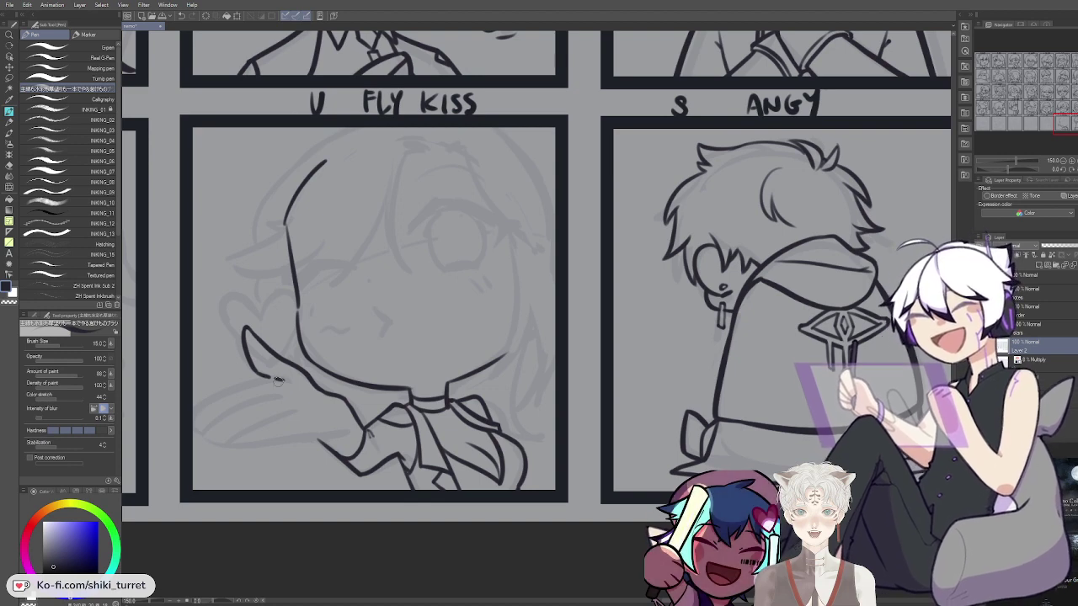
Ink the upper edge of the fingers as a long curve from the thumb's base out to the fingertips
{"action": "left_click_drag", "start_coordinate": [283, 379], "coordinate": [201, 430]}
{"action": "key", "text": "ctrl+z"}
{"action": "mouse_move", "coordinate": [271, 378]}
{"action": "left_mouse_down"}
{"action": "mouse_move", "coordinate": [218, 402]}
{"action": "mouse_move", "coordinate": [201, 433]}
{"action": "left_mouse_up"}
{"action": "key", "text": "ctrl+z"}
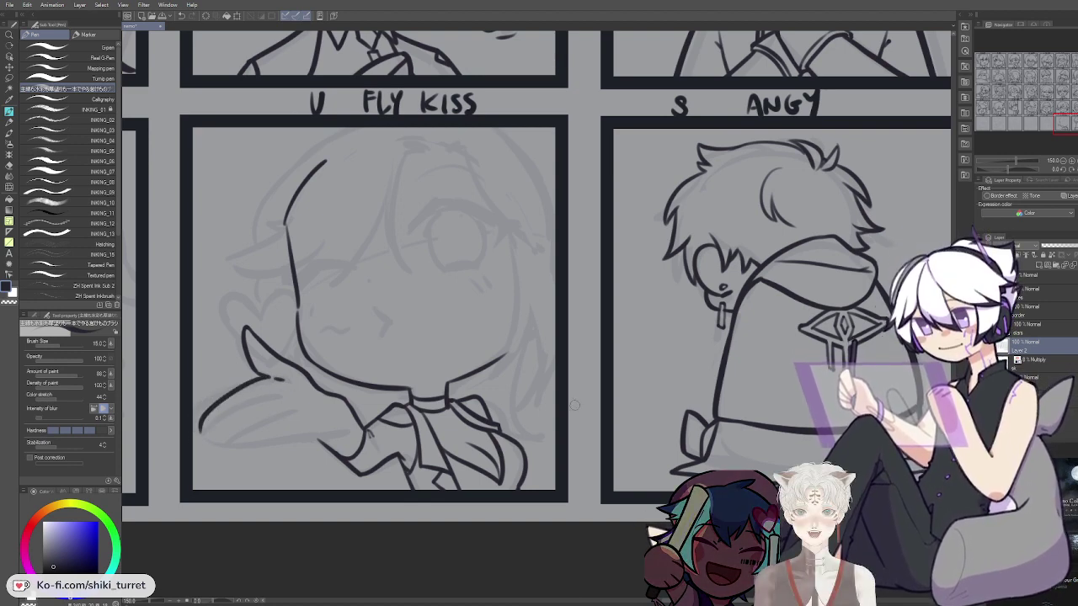
Mirror the canvas view and ink the underside of the open hand from the cuff around to the fingertips
{"action": "key", "text": "h"}
{"action": "mouse_move", "coordinate": [690, 421]}
{"action": "left_mouse_down"}
{"action": "mouse_move", "coordinate": [275, 381]}
{"action": "mouse_move", "coordinate": [422, 402]}
{"action": "left_mouse_up"}
{"action": "key", "text": "ctrl+z"}
{"action": "key", "text": "ctrl+z"}
{"action": "left_click_drag", "start_coordinate": [350, 397], "coordinate": [430, 401]}
{"action": "key", "text": "ctrl+z"}
{"action": "key", "text": "ctrl+z"}
{"action": "mouse_move", "coordinate": [346, 397]}
{"action": "left_mouse_down"}
{"action": "mouse_move", "coordinate": [433, 405]}
{"action": "mouse_move", "coordinate": [457, 385]}
{"action": "left_mouse_up"}
{"action": "key", "text": "ctrl+z"}
{"action": "key", "text": "ctrl+z"}
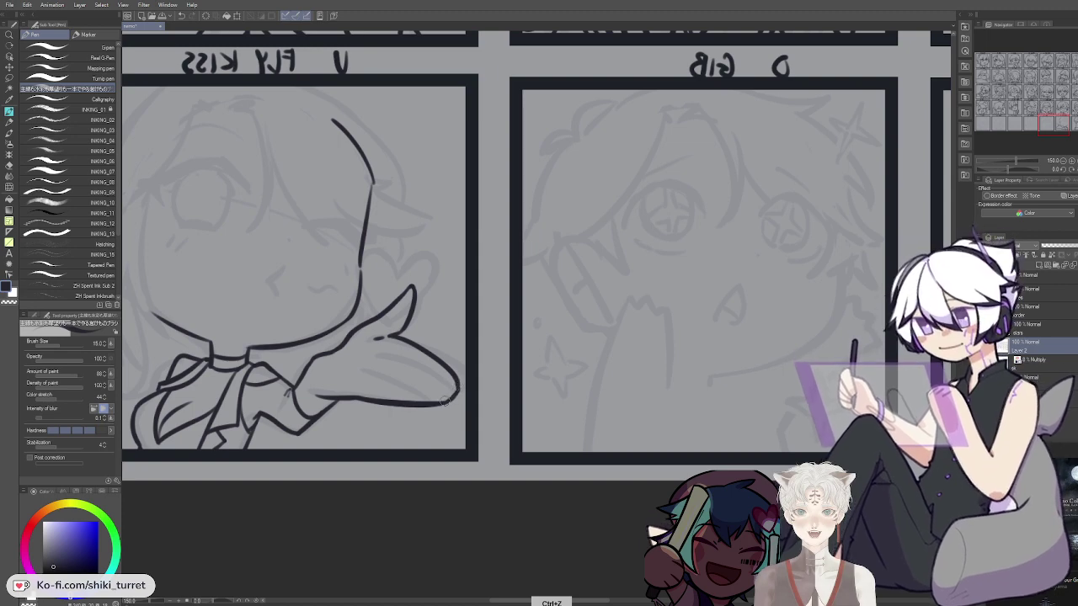
Restore the unmirrored view and ink two curved lines inside the open hand to separate its fingers
{"action": "key", "text": "h"}
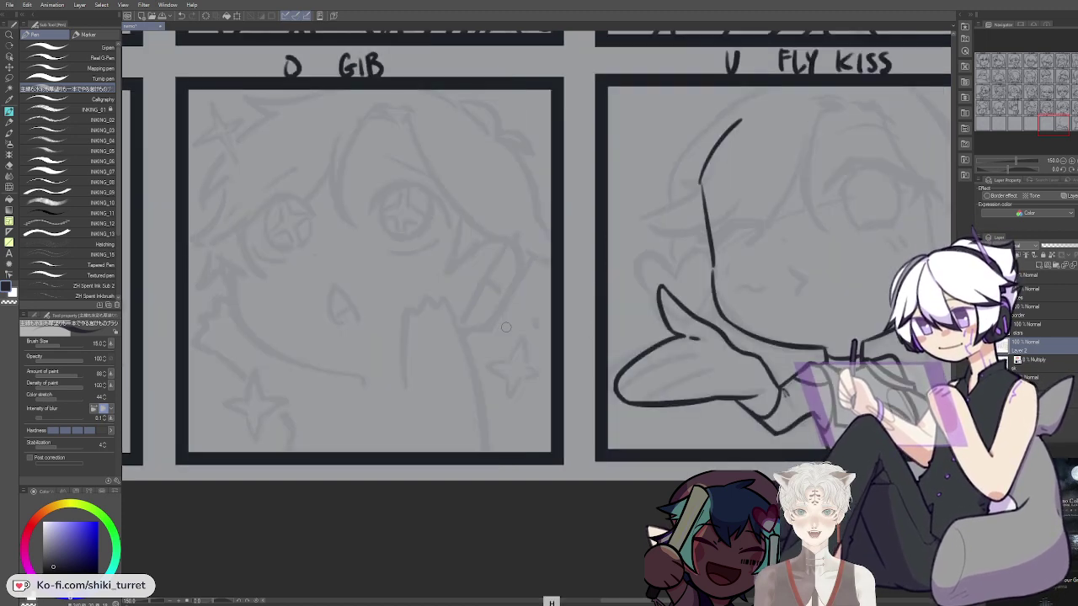
{"action": "key", "text": "ctrl+z"}
{"action": "left_click_drag", "start_coordinate": [626, 383], "coordinate": [683, 352]}
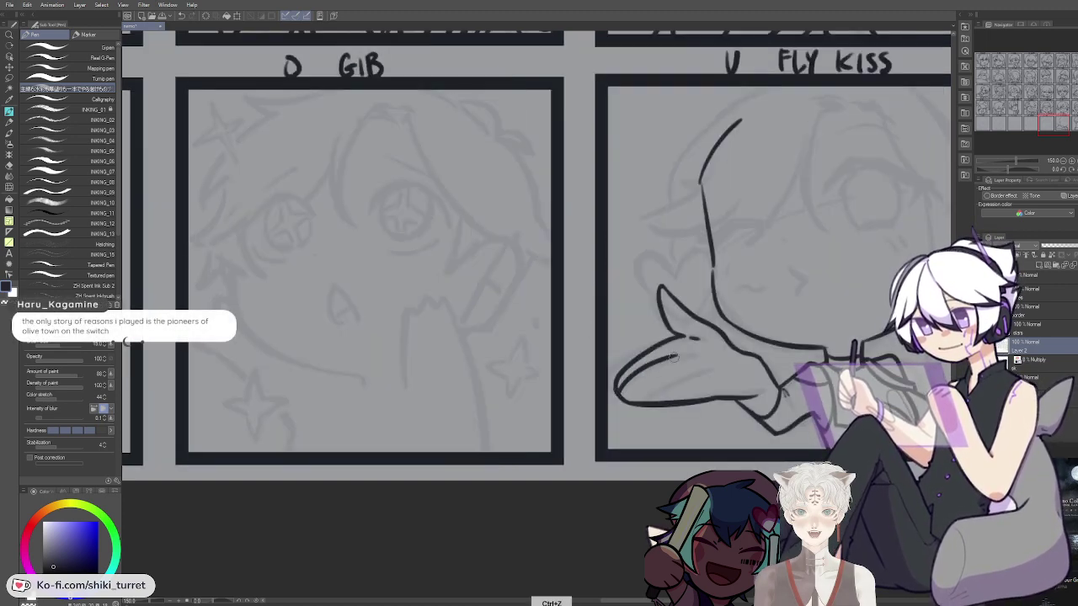
{"action": "key", "text": "ctrl+z"}
{"action": "left_click_drag", "start_coordinate": [635, 405], "coordinate": [700, 375]}
{"action": "key", "text": "ctrl+z"}
{"action": "key", "text": "ctrl+z"}
{"action": "mouse_move", "coordinate": [619, 389]}
{"action": "left_mouse_down"}
{"action": "mouse_move", "coordinate": [657, 366]}
{"action": "mouse_move", "coordinate": [694, 352]}
{"action": "left_mouse_up"}
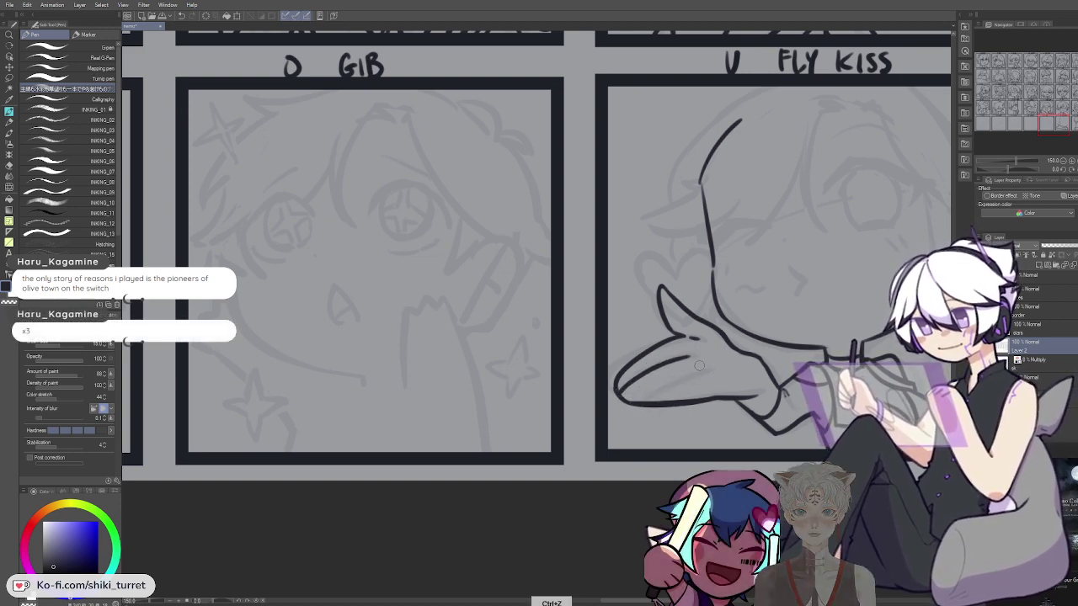
{"action": "left_click_drag", "start_coordinate": [633, 403], "coordinate": [714, 370]}
{"action": "key", "text": "ctrl+z"}
{"action": "left_click_drag", "start_coordinate": [634, 403], "coordinate": [711, 371]}
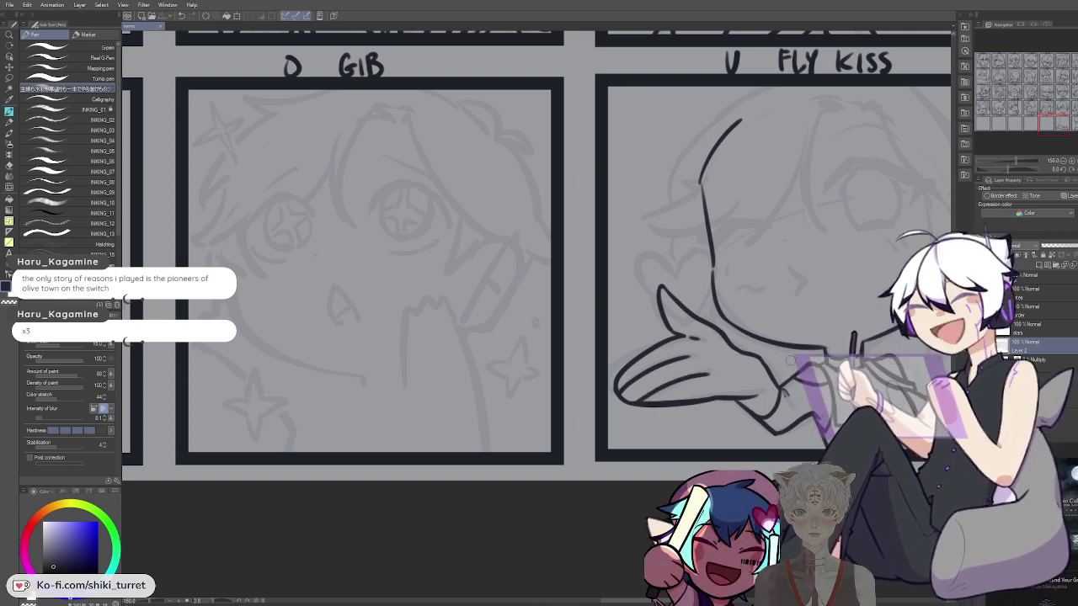
Clean up and redraw the wrist contour as a smooth line from the thumb's base down to the sleeve opening
{"action": "key", "text": "space"}
{"action": "left_click_drag", "start_coordinate": [790, 361], "coordinate": [551, 464]}
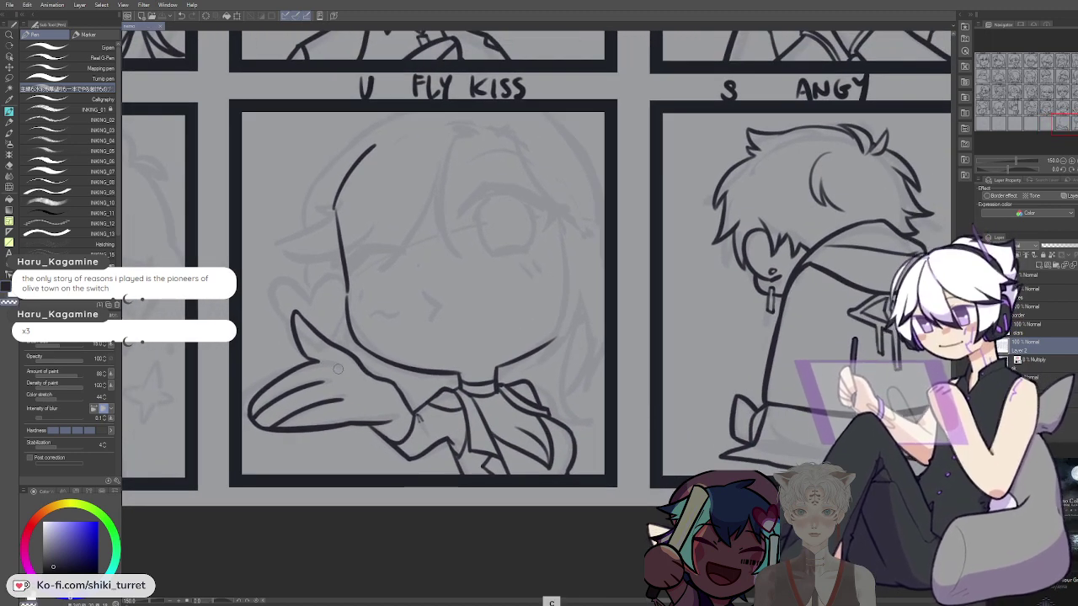
{"action": "key", "text": "ctrl+z"}
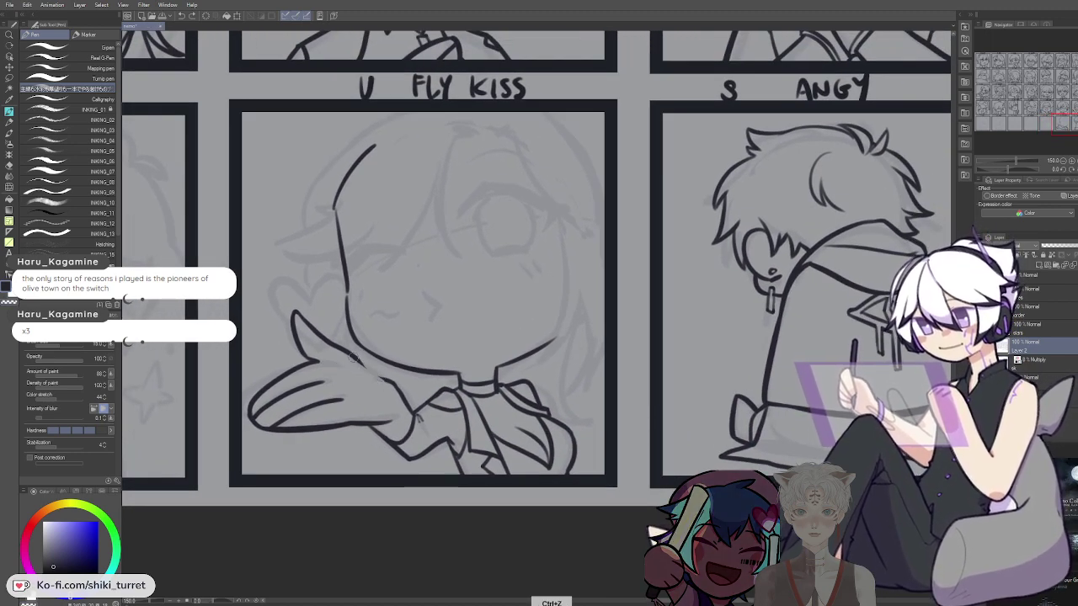
{"action": "key", "text": "ctrl+z"}
{"action": "mouse_move", "coordinate": [345, 354]}
{"action": "left_mouse_down"}
{"action": "mouse_move", "coordinate": [376, 370]}
{"action": "mouse_move", "coordinate": [368, 362]}
{"action": "left_mouse_up"}
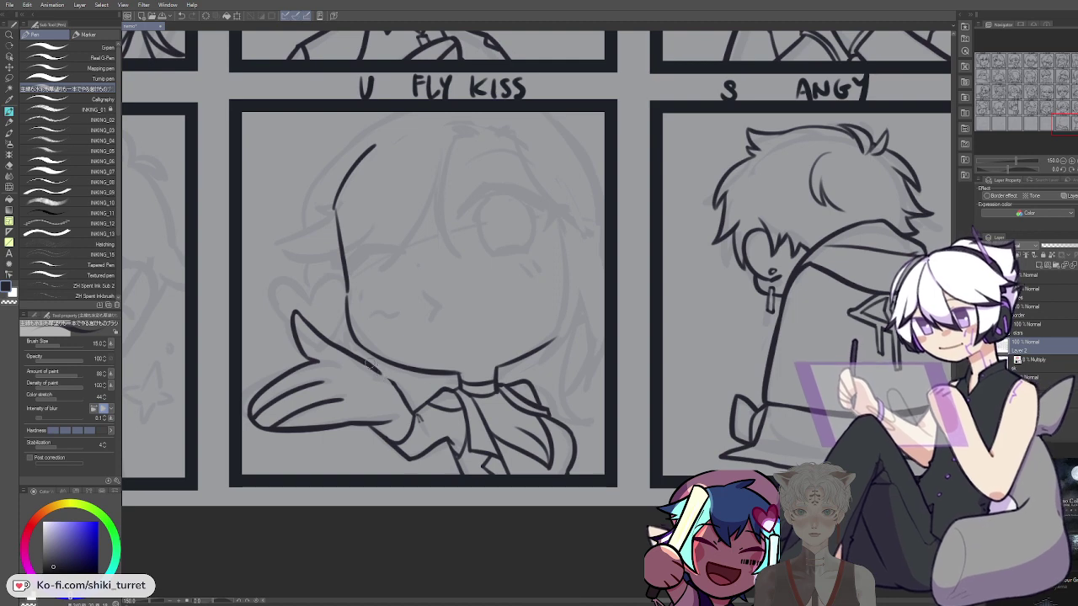
{"action": "left_click_drag", "start_coordinate": [378, 371], "coordinate": [409, 411]}
{"action": "key", "text": "c"}
{"action": "mouse_move", "coordinate": [385, 375]}
{"action": "left_mouse_down"}
{"action": "mouse_move", "coordinate": [413, 411]}
{"action": "mouse_move", "coordinate": [389, 375]}
{"action": "mouse_move", "coordinate": [414, 410]}
{"action": "mouse_move", "coordinate": [405, 399]}
{"action": "mouse_move", "coordinate": [416, 370]}
{"action": "mouse_move", "coordinate": [413, 414]}
{"action": "left_mouse_up"}
{"action": "key", "text": "c"}
{"action": "key", "text": "ctrl+z"}
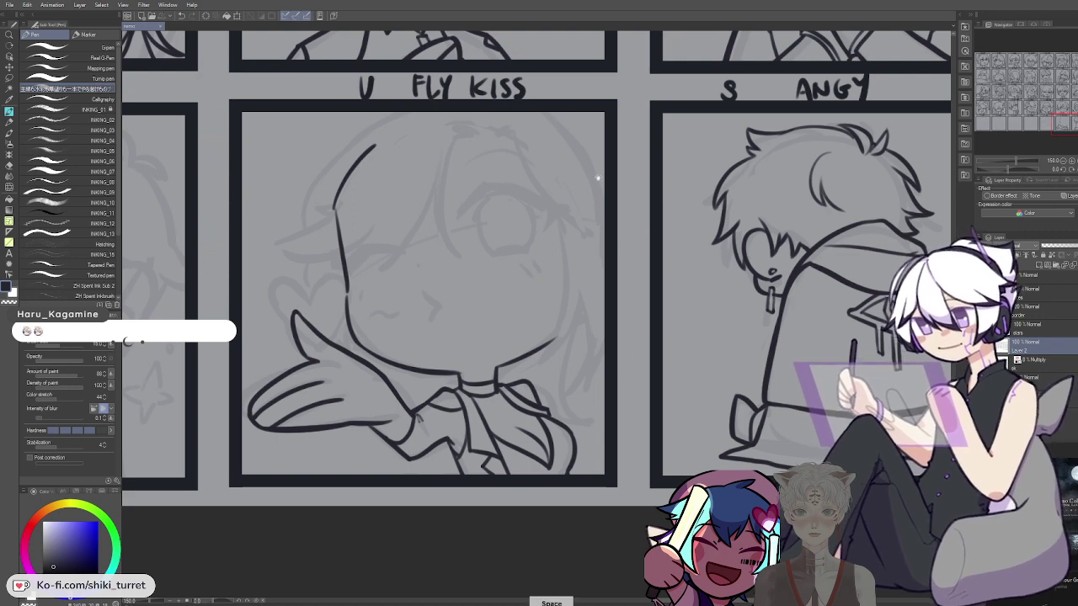
Ink the thick curved lash line of the winking eye over the sketch in the "U FLY KISS" panel
{"action": "left_click_drag", "start_coordinate": [595, 180], "coordinate": [576, 188]}
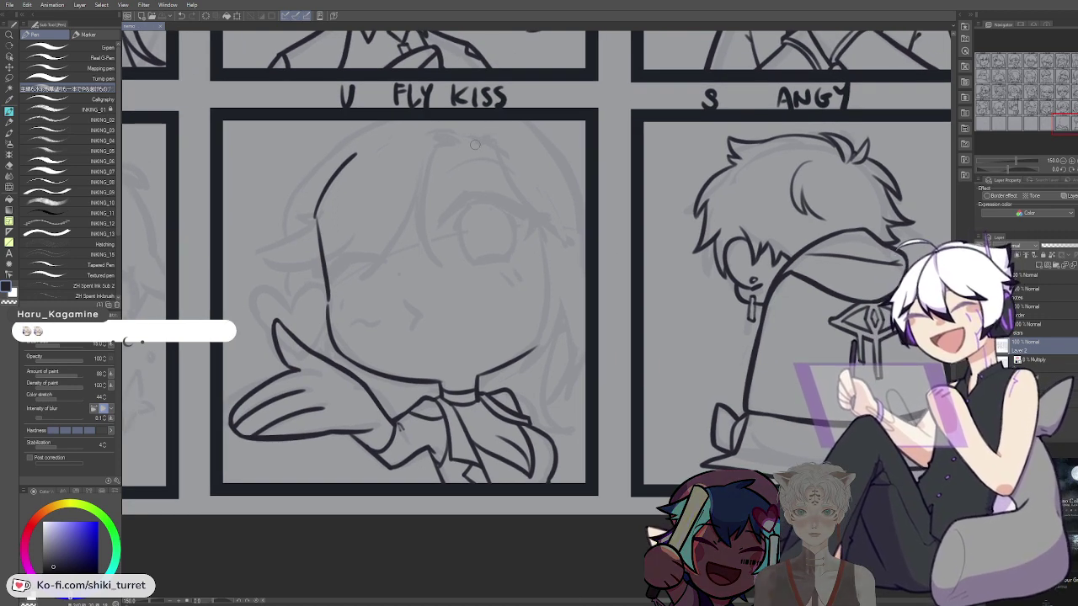
{"action": "key", "text": "ctrl+z"}
{"action": "key", "text": "ctrl+z"}
{"action": "mouse_move", "coordinate": [350, 265]}
{"action": "left_mouse_down"}
{"action": "mouse_move", "coordinate": [384, 269]}
{"action": "mouse_move", "coordinate": [339, 265]}
{"action": "mouse_move", "coordinate": [305, 288]}
{"action": "mouse_move", "coordinate": [328, 288]}
{"action": "left_mouse_up"}
{"action": "key", "text": "ctrl+z"}
{"action": "key", "text": "ctrl+z"}
{"action": "key", "text": "ctrl+z"}
{"action": "key", "text": "ctrl+z"}
{"action": "key", "text": "ctrl+z"}
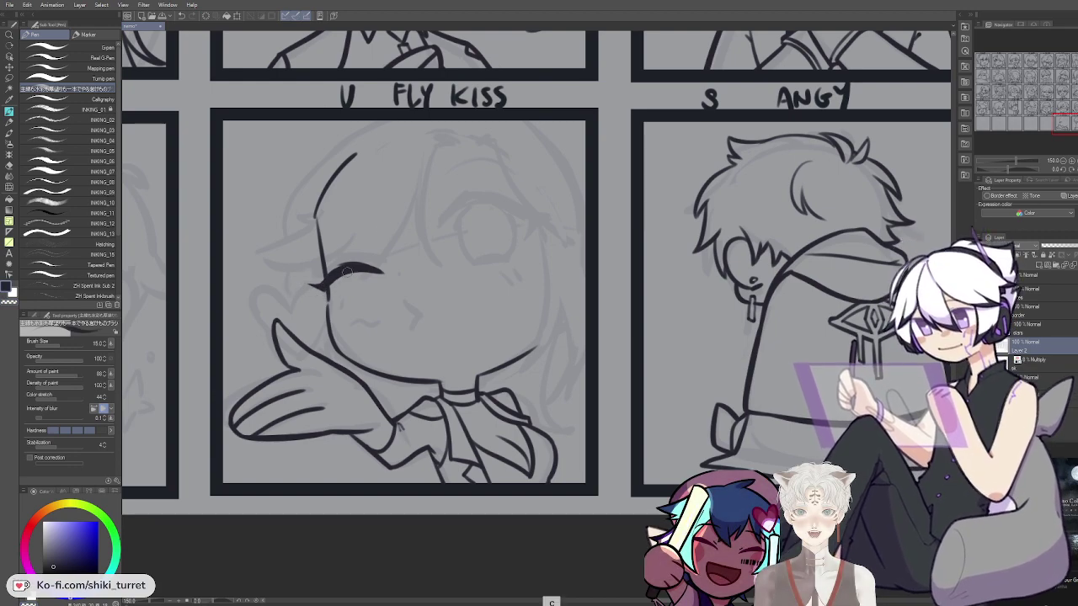
Examine the closed eyes inked in the "GOOD JOB" and "YES" panels against the wink in the "U FLY KISS" panel
{"action": "left_click_drag", "start_coordinate": [509, 236], "coordinate": [376, 507]}
{"action": "left_click_drag", "start_coordinate": [435, 401], "coordinate": [939, 485]}
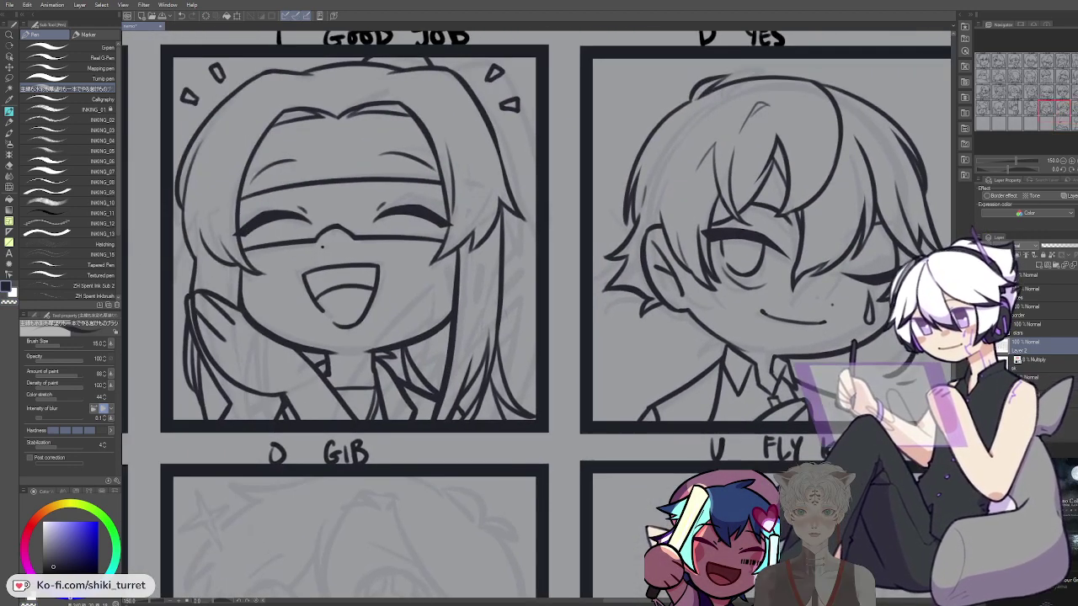
{"action": "left_click_drag", "start_coordinate": [445, 387], "coordinate": [507, 360]}
{"action": "scroll", "coordinate": [732, 395], "scroll_direction": "down", "scroll_amount": 2}
{"action": "left_click_drag", "start_coordinate": [897, 453], "coordinate": [509, 337]}
{"action": "scroll", "coordinate": [509, 337], "scroll_direction": "up", "scroll_amount": 3}
{"action": "scroll", "coordinate": [349, 362], "scroll_direction": "down", "scroll_amount": 3}
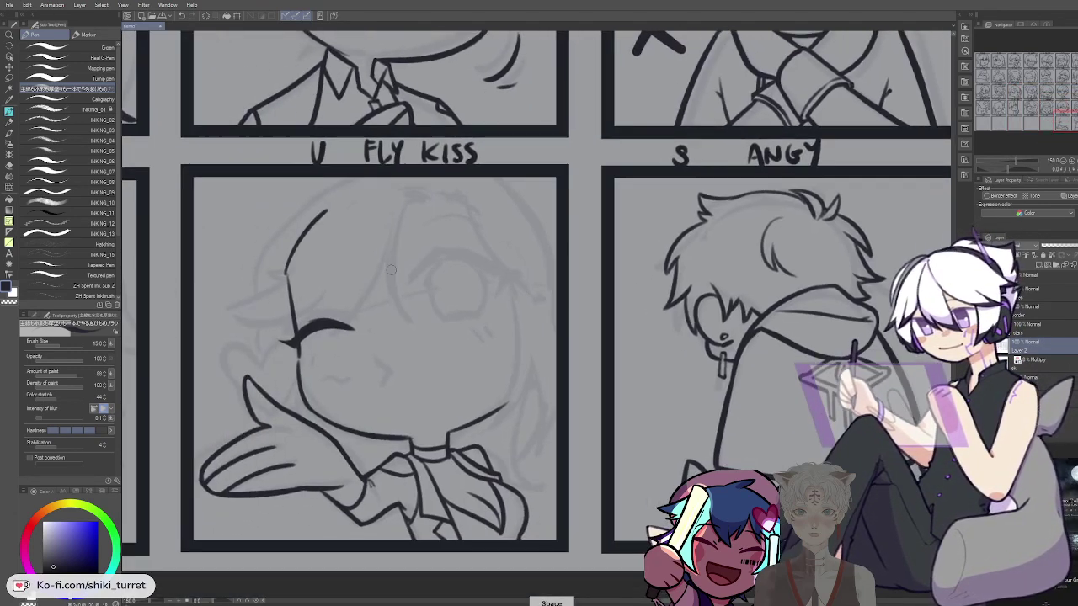
{"action": "scroll", "coordinate": [395, 320], "scroll_direction": "up", "scroll_amount": 1}
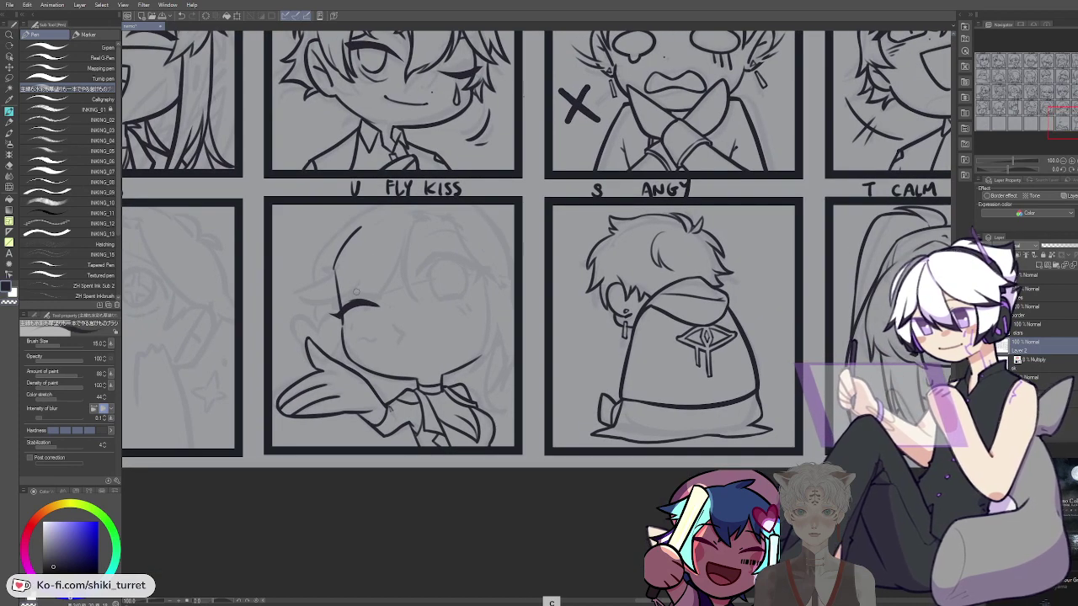
Thin and reshape the winking eye's lash line by erasing its upper and lower edges
{"action": "key", "text": "ctrl+z"}
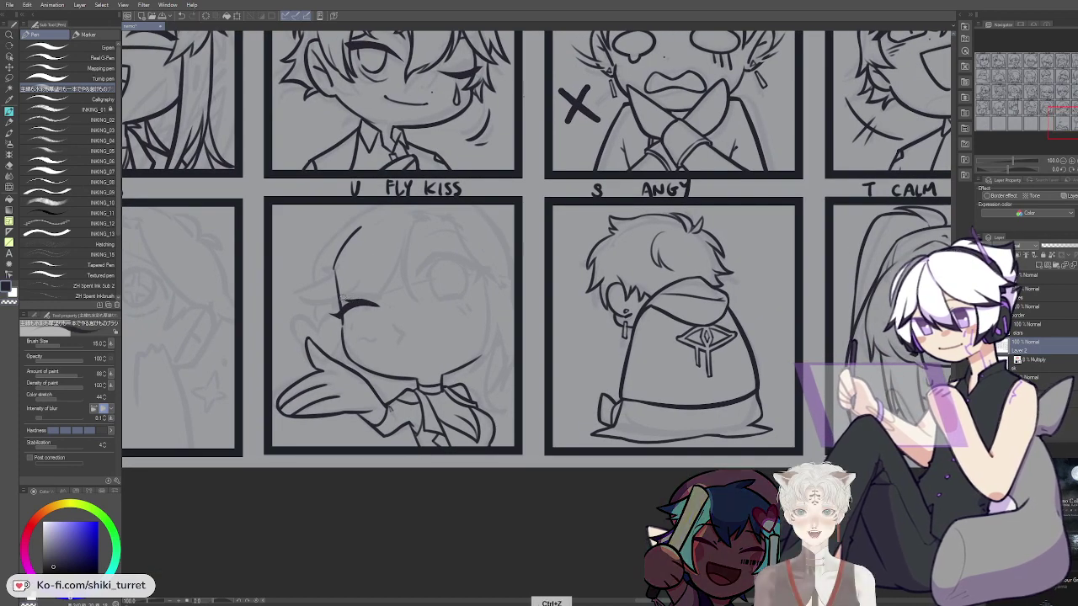
{"action": "key", "text": "ctrl+z"}
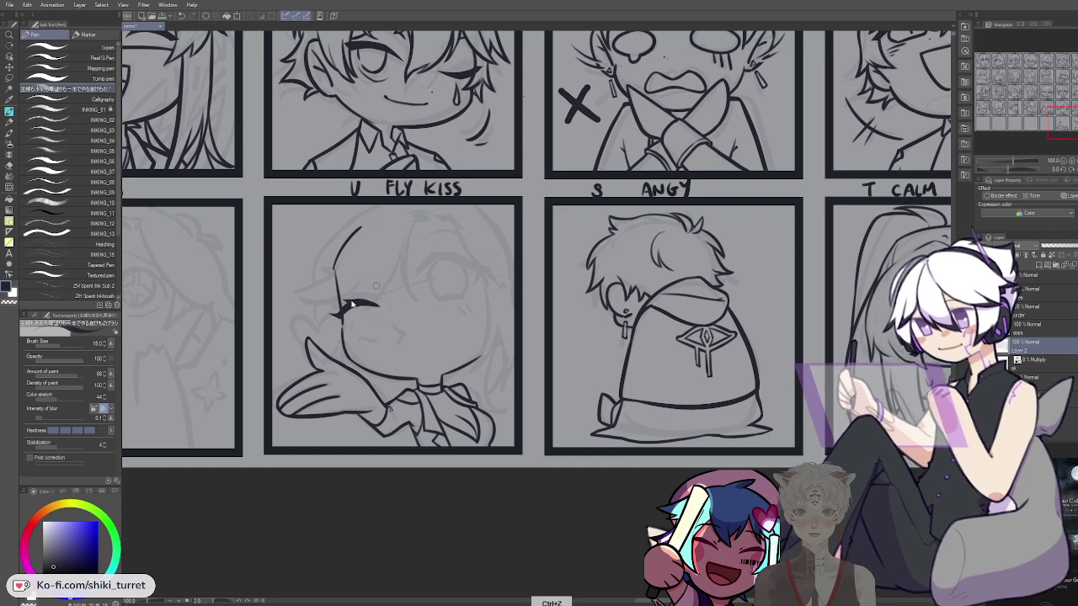
{"action": "left_click_drag", "start_coordinate": [343, 304], "coordinate": [356, 300]}
{"action": "key", "text": "c"}
{"action": "key", "text": "ctrl+z"}
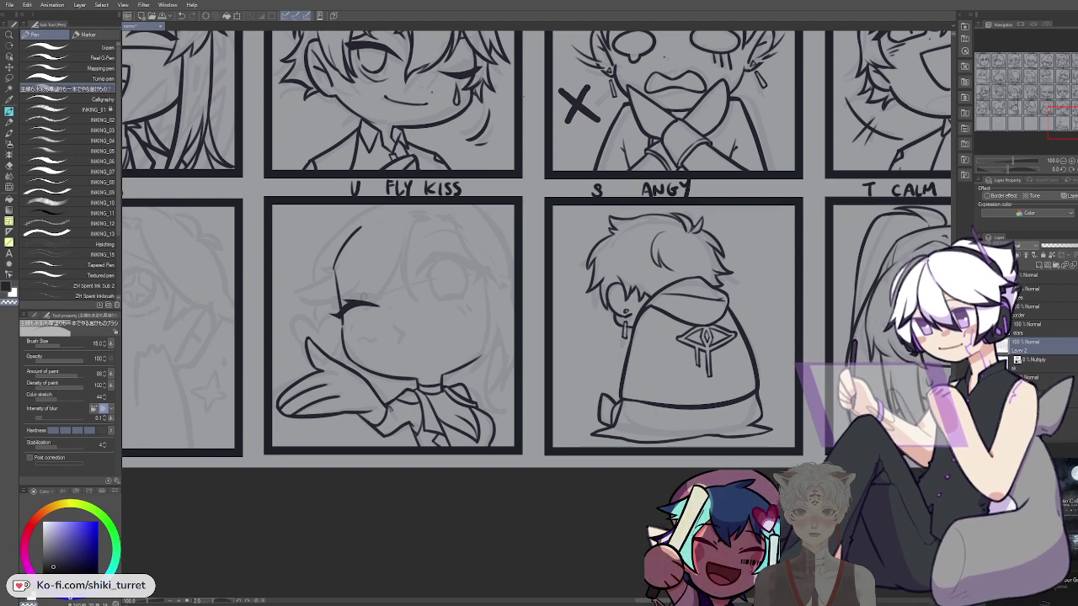
{"action": "key", "text": "c"}
{"action": "key", "text": "ctrl+z"}
{"action": "key", "text": "ctrl+z"}
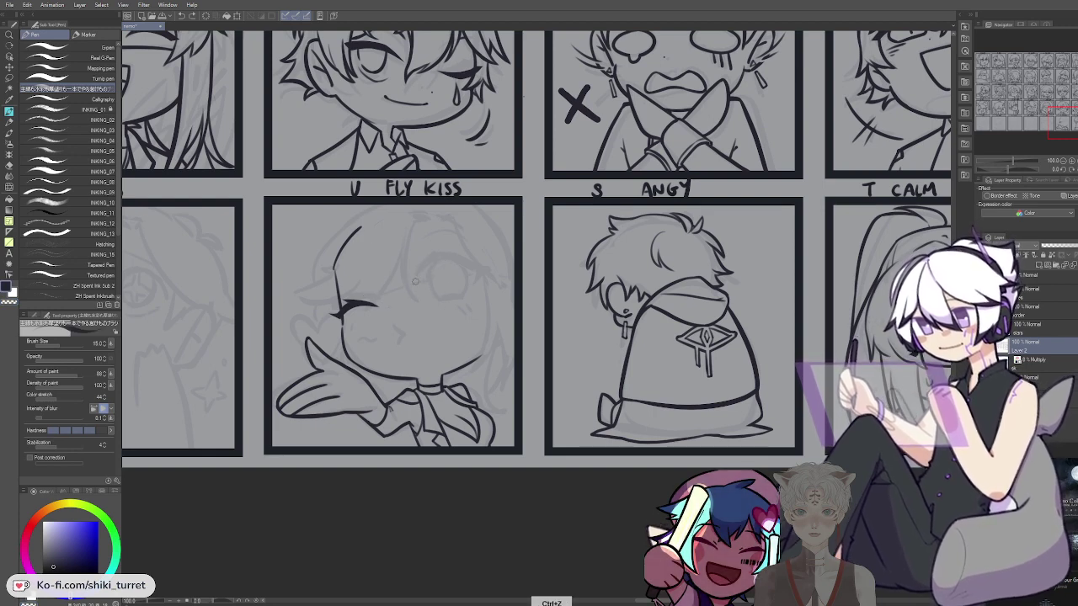
Ink the thick arched upper lash line of the open eye and trim its outer end
{"action": "mouse_move", "coordinate": [416, 282]}
{"action": "left_mouse_down"}
{"action": "mouse_move", "coordinate": [481, 273]}
{"action": "mouse_move", "coordinate": [441, 257]}
{"action": "mouse_move", "coordinate": [478, 270]}
{"action": "left_mouse_up"}
{"action": "key", "text": "ctrl+z"}
{"action": "key", "text": "ctrl+z"}
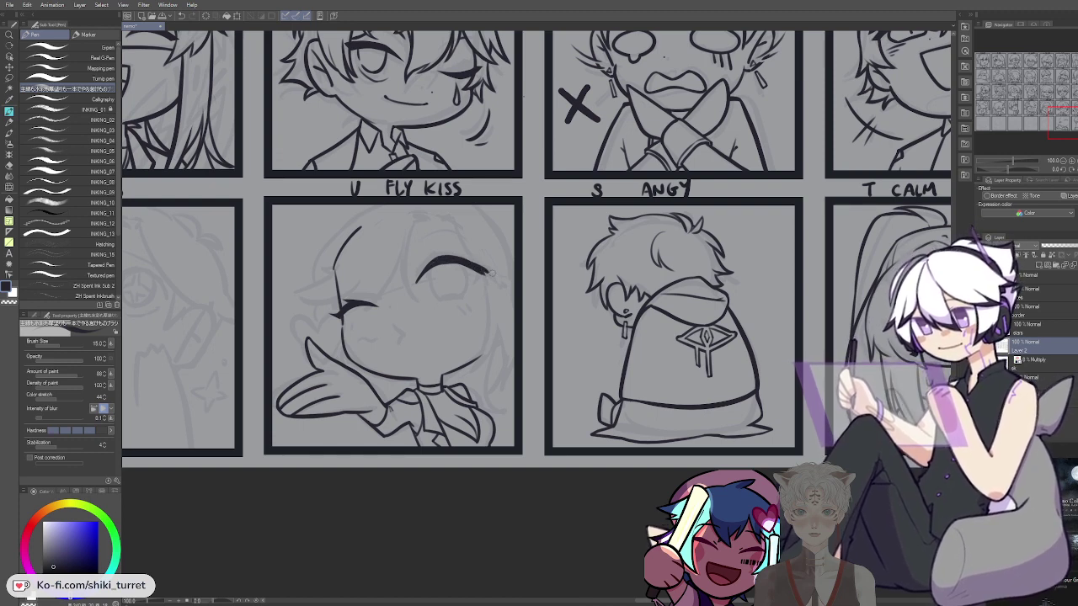
{"action": "key", "text": "ctrl+z"}
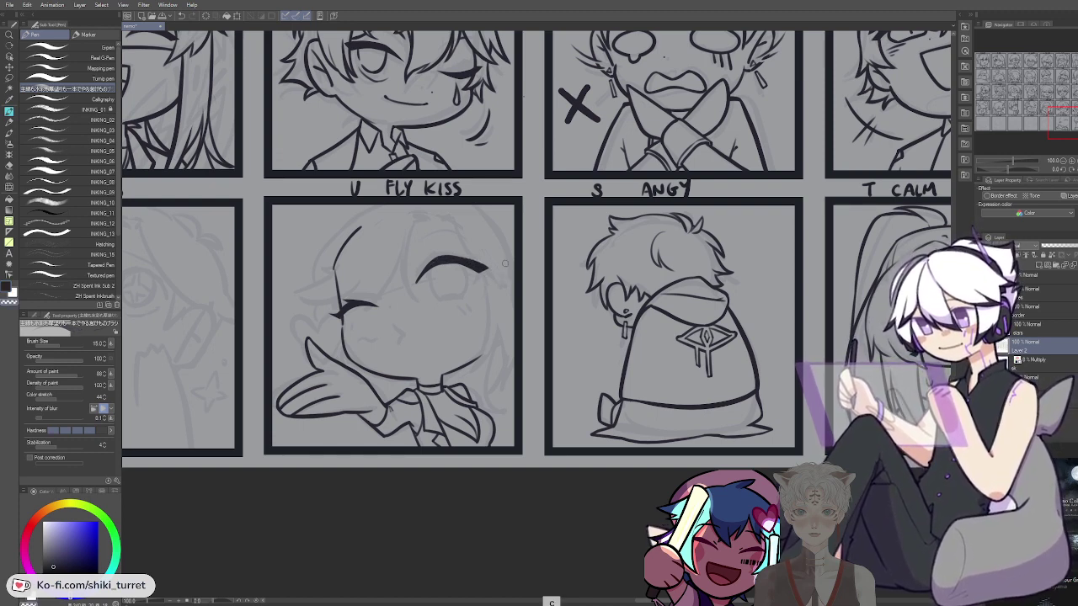
{"action": "key", "text": "c"}
{"action": "key", "text": "c"}
Reshape the outer corner of the winking eye's lash line
{"action": "left_click_drag", "start_coordinate": [341, 311], "coordinate": [337, 320]}
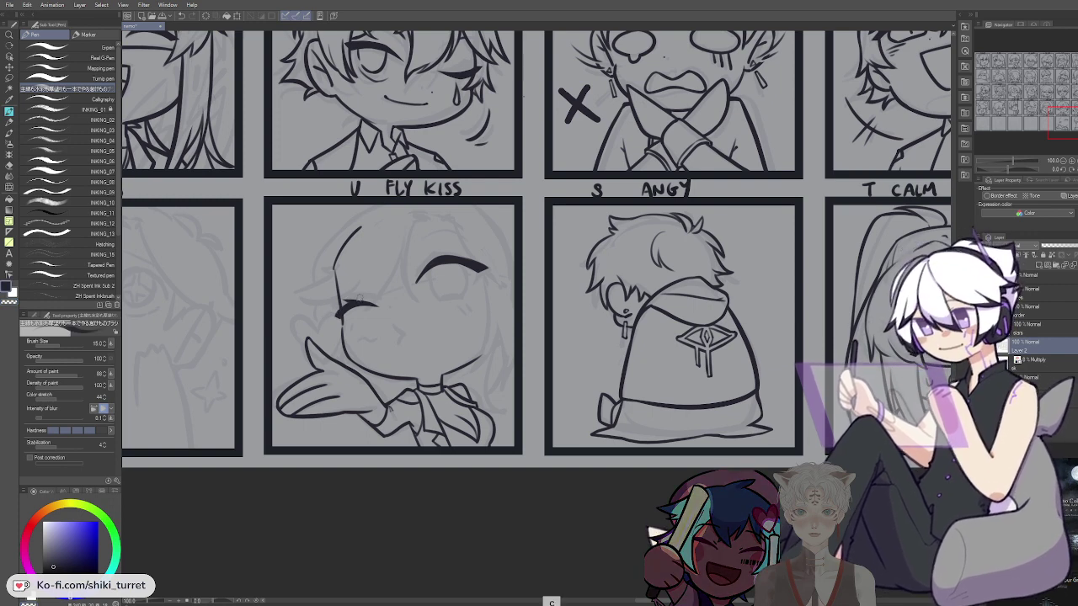
{"action": "key", "text": "ctrl+z"}
{"action": "key", "text": "ctrl+z"}
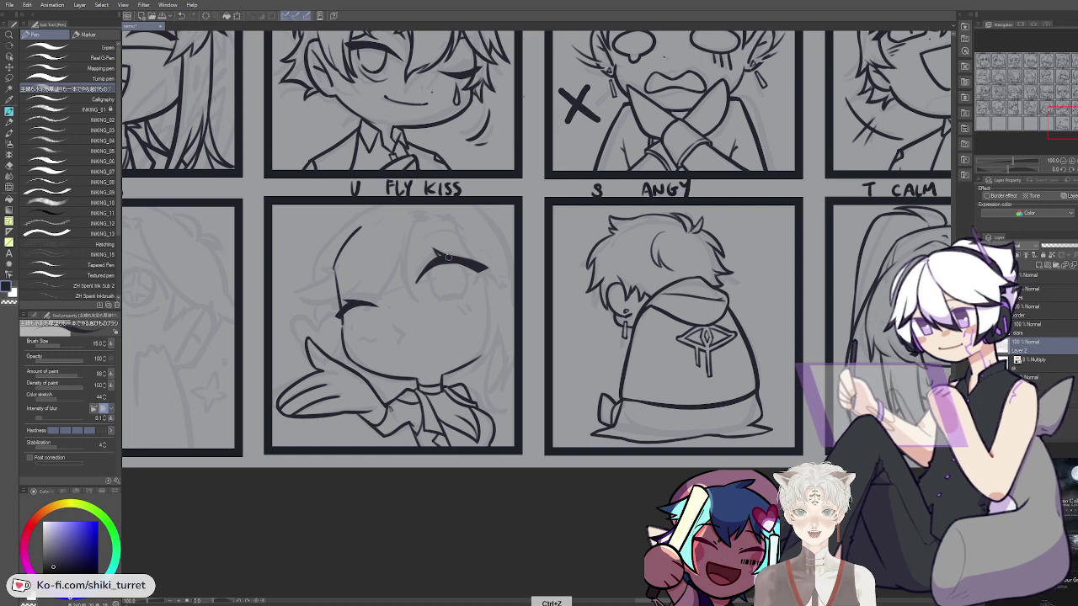
Add a pointed lash on top of the open eye's lash line and clean up its inner edge
{"action": "key", "text": "c"}
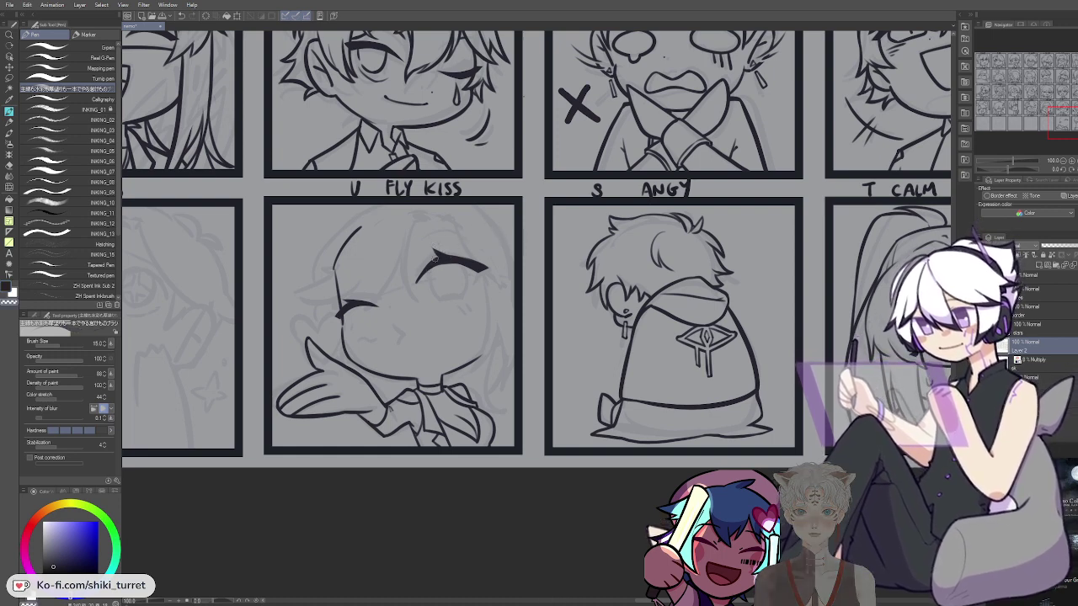
{"action": "key", "text": "c"}
{"action": "key", "text": "ctrl+z"}
{"action": "mouse_move", "coordinate": [430, 261]}
{"action": "left_mouse_down"}
{"action": "mouse_move", "coordinate": [414, 292]}
{"action": "mouse_move", "coordinate": [428, 263]}
{"action": "left_mouse_up"}
{"action": "key", "text": "c"}
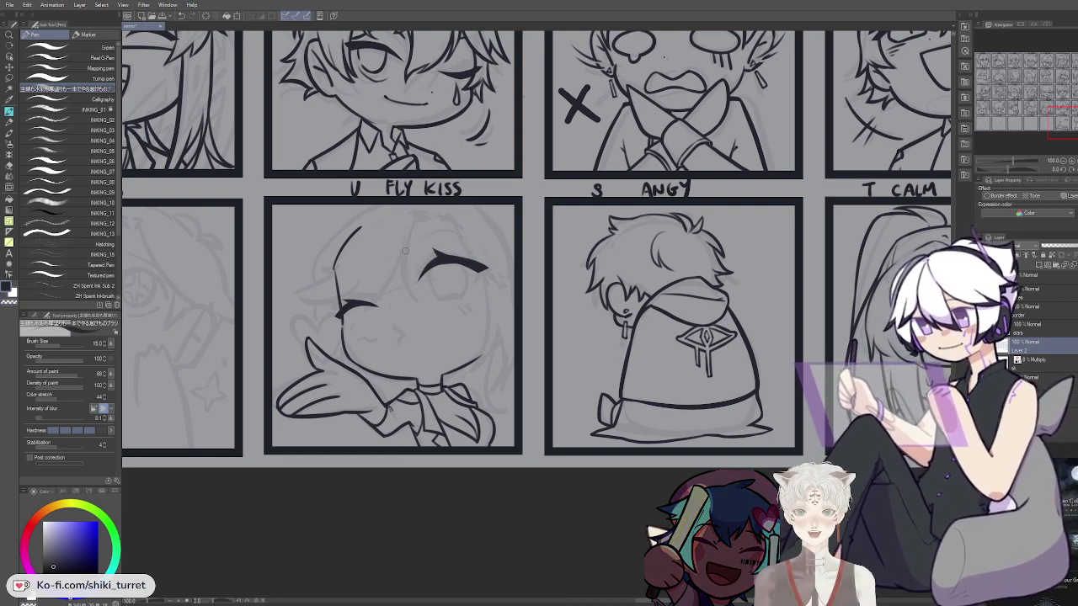
Lasso the open eye's lash line, shift it slightly toward the winking eye, and deselect it
{"action": "key", "text": "m"}
{"action": "key", "text": "k"}
{"action": "mouse_move", "coordinate": [484, 234]}
{"action": "left_mouse_down"}
{"action": "mouse_move", "coordinate": [494, 294]}
{"action": "mouse_move", "coordinate": [495, 224]}
{"action": "left_mouse_up"}
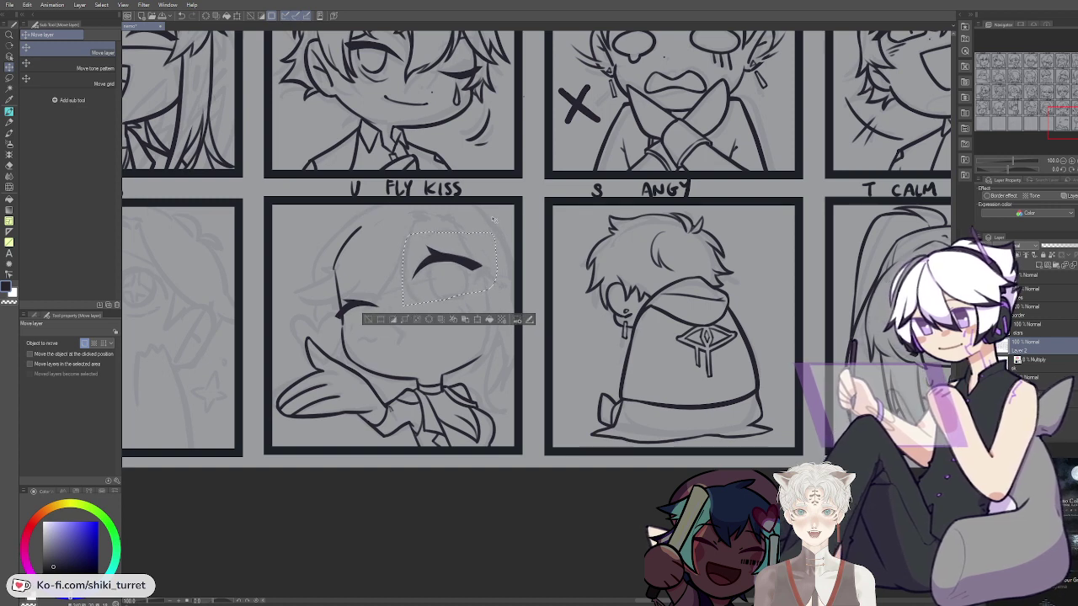
{"action": "key", "text": "m"}
{"action": "key", "text": "ctrl+d"}
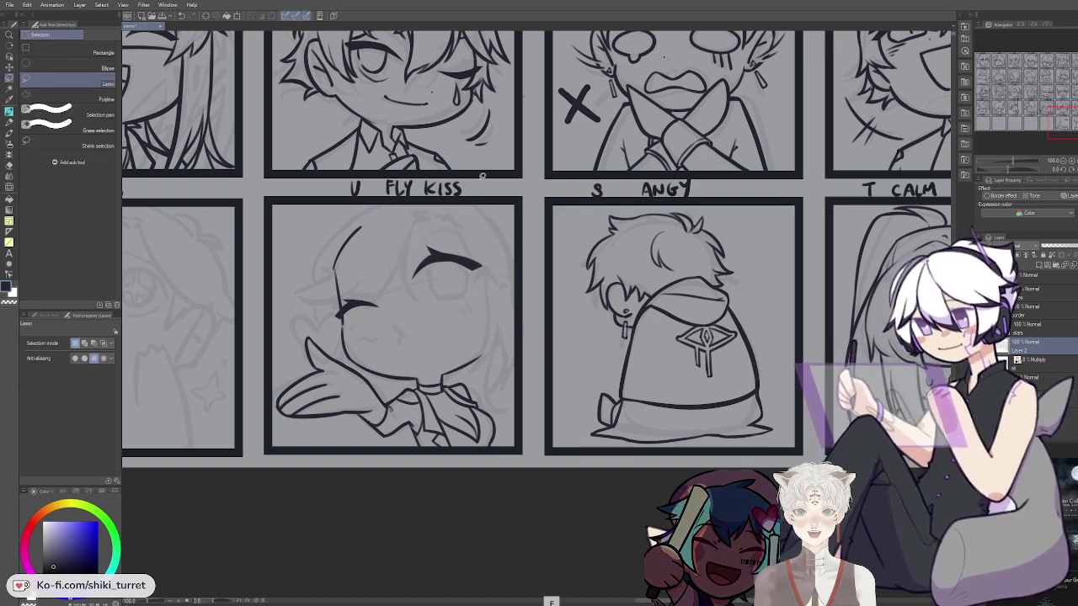
Ink the open eye's round iris and short lower-lid strokes beneath it, erasing the iris's lower edge where needed
{"action": "key", "text": "p"}
{"action": "key", "text": "ctrl+z"}
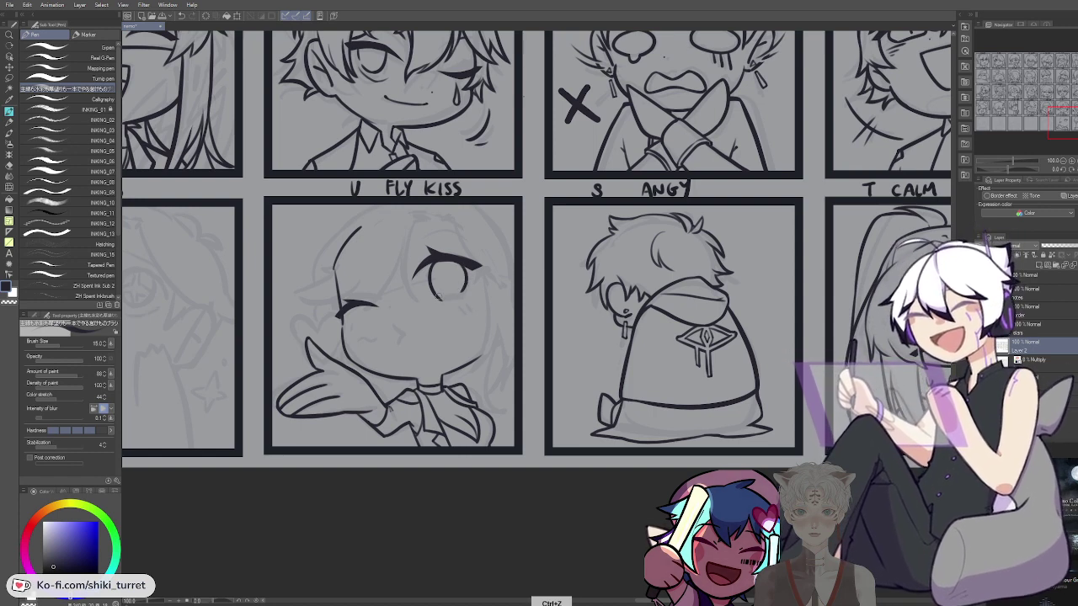
{"action": "key", "text": "c"}
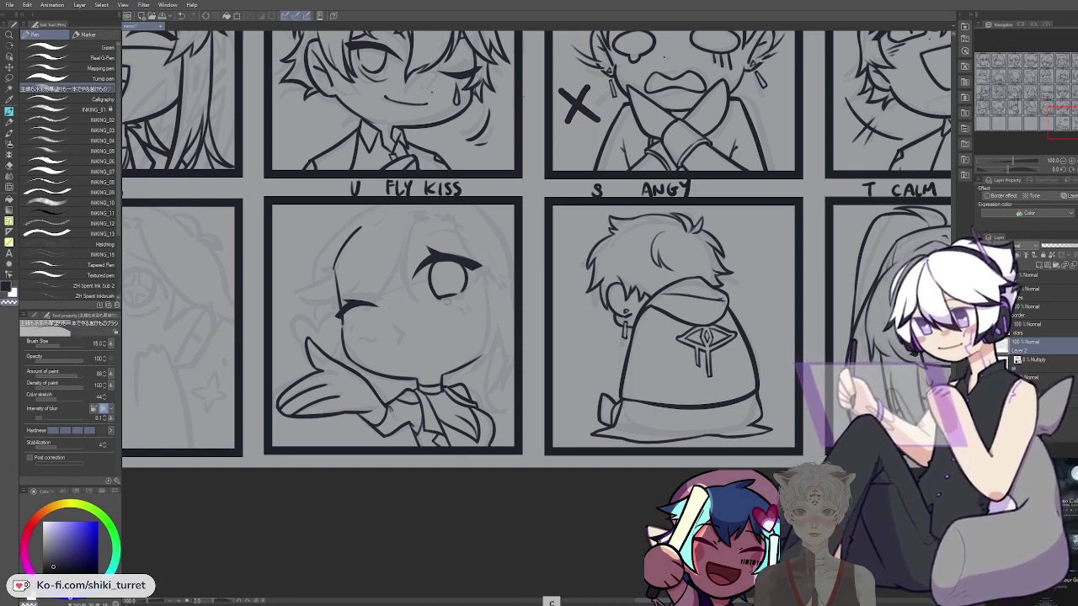
{"action": "key", "text": "ctrl+z"}
{"action": "key", "text": "c"}
{"action": "key", "text": "ctrl+z"}
{"action": "key", "text": "ctrl+z"}
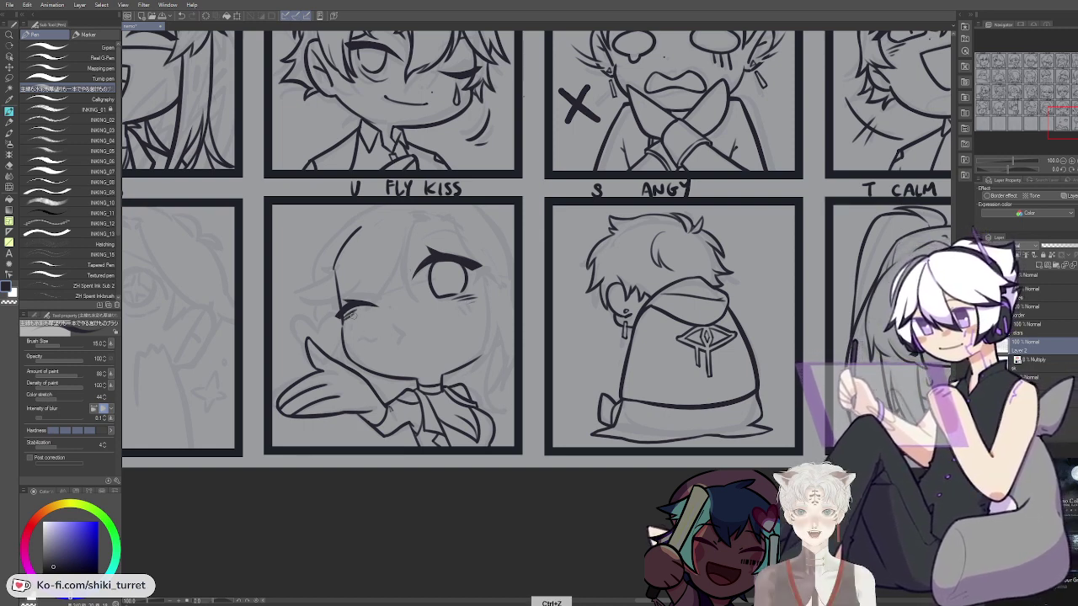
Ink short strokes beneath the winking eye and redraw the cheek contour just below it
{"action": "key", "text": "ctrl+z"}
{"action": "left_click_drag", "start_coordinate": [342, 318], "coordinate": [346, 345]}
{"action": "key", "text": "ctrl+z"}
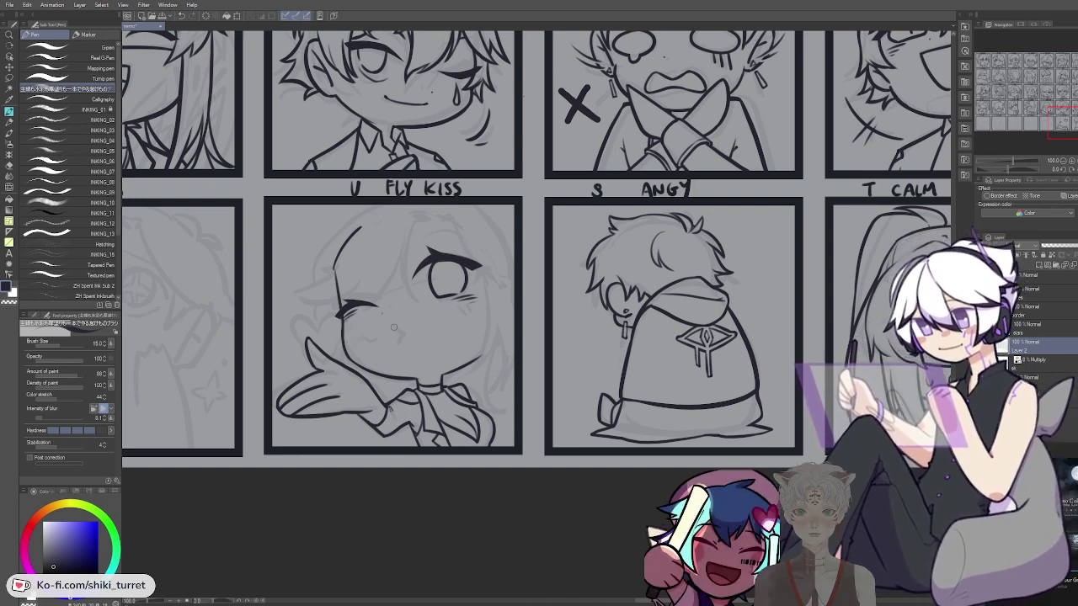
Ink the small pointed puckered mouth between the cheeks
{"action": "key", "text": "ctrl+z"}
{"action": "mouse_move", "coordinate": [400, 335]}
{"action": "left_mouse_down"}
{"action": "mouse_move", "coordinate": [421, 316]}
{"action": "mouse_move", "coordinate": [397, 346]}
{"action": "left_mouse_up"}
{"action": "key", "text": "ctrl+z"}
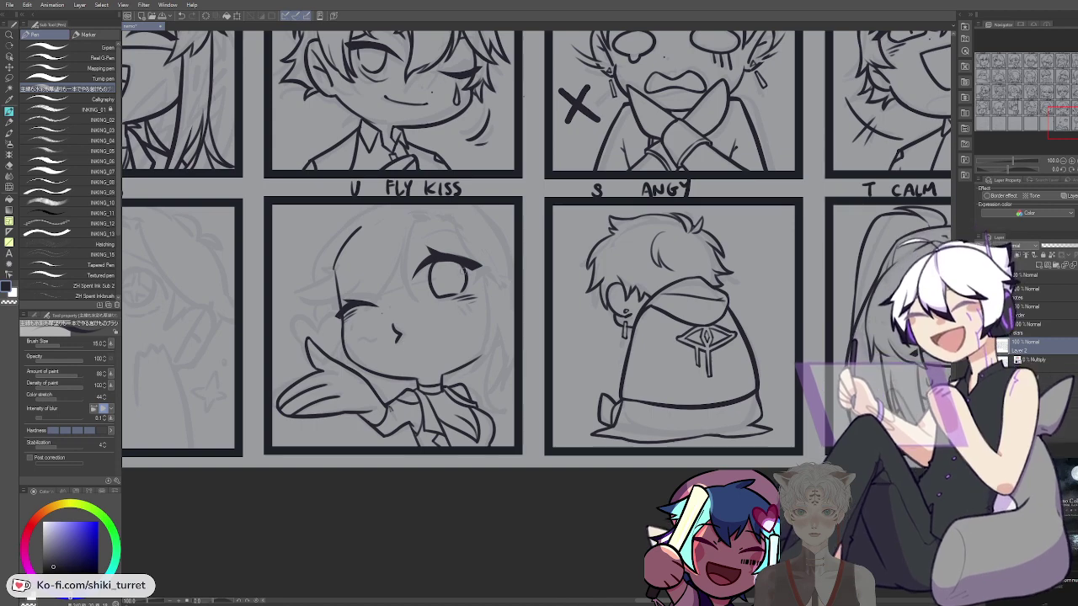
{"action": "key", "text": "c"}
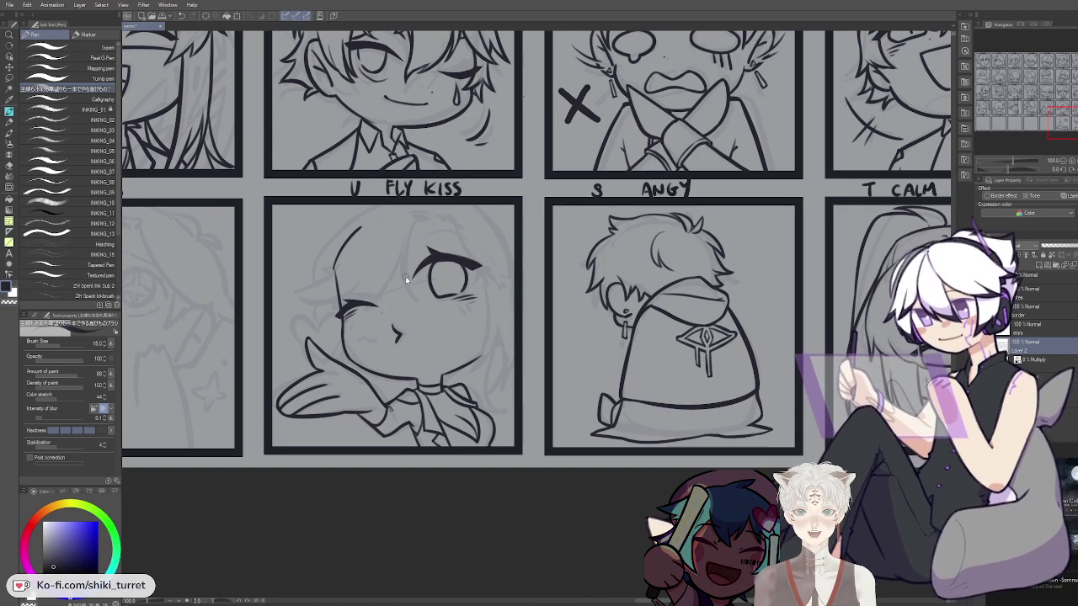
Ink a thin arched eyebrow above the open eye, redrawing the stroke until it follows the sketch
{"action": "key", "text": "space"}
{"action": "left_click_drag", "start_coordinate": [580, 409], "coordinate": [579, 416]}
{"action": "scroll", "coordinate": [579, 335], "scroll_direction": "up", "scroll_amount": 1}
{"action": "key", "text": "space"}
{"action": "left_click_drag", "start_coordinate": [569, 314], "coordinate": [748, 340]}
{"action": "left_click_drag", "start_coordinate": [513, 227], "coordinate": [590, 228]}
{"action": "key", "text": "ctrl+z"}
{"action": "left_click_drag", "start_coordinate": [509, 232], "coordinate": [577, 222]}
{"action": "key", "text": "ctrl+z"}
{"action": "mouse_move", "coordinate": [512, 230]}
{"action": "left_mouse_down"}
{"action": "mouse_move", "coordinate": [589, 240]}
{"action": "mouse_move", "coordinate": [525, 223]}
{"action": "left_mouse_up"}
{"action": "key", "text": "ctrl+z"}
{"action": "key", "text": "ctrl+z"}
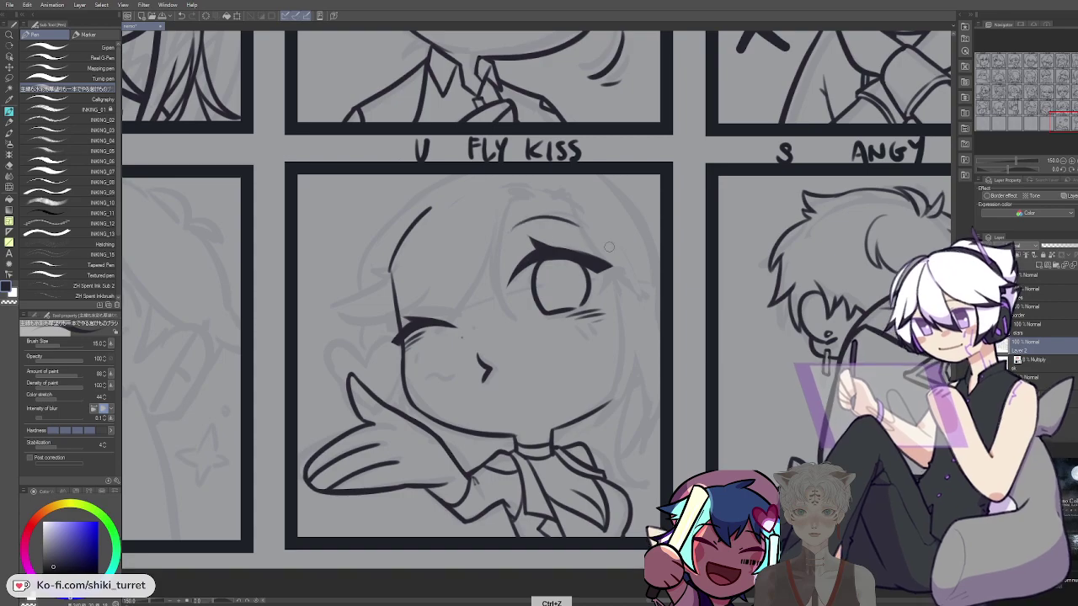
{"action": "key", "text": "ctrl+z"}
{"action": "mouse_move", "coordinate": [513, 229]}
{"action": "left_mouse_down"}
{"action": "mouse_move", "coordinate": [583, 228]}
{"action": "mouse_move", "coordinate": [547, 484]}
{"action": "mouse_move", "coordinate": [524, 323]}
{"action": "left_mouse_up"}
Ink a filled oval pupil inside the open eye's iris and clean up its shape
{"action": "scroll", "coordinate": [603, 190], "scroll_direction": "down", "scroll_amount": 3}
{"action": "scroll", "coordinate": [524, 323], "scroll_direction": "up", "scroll_amount": 1}
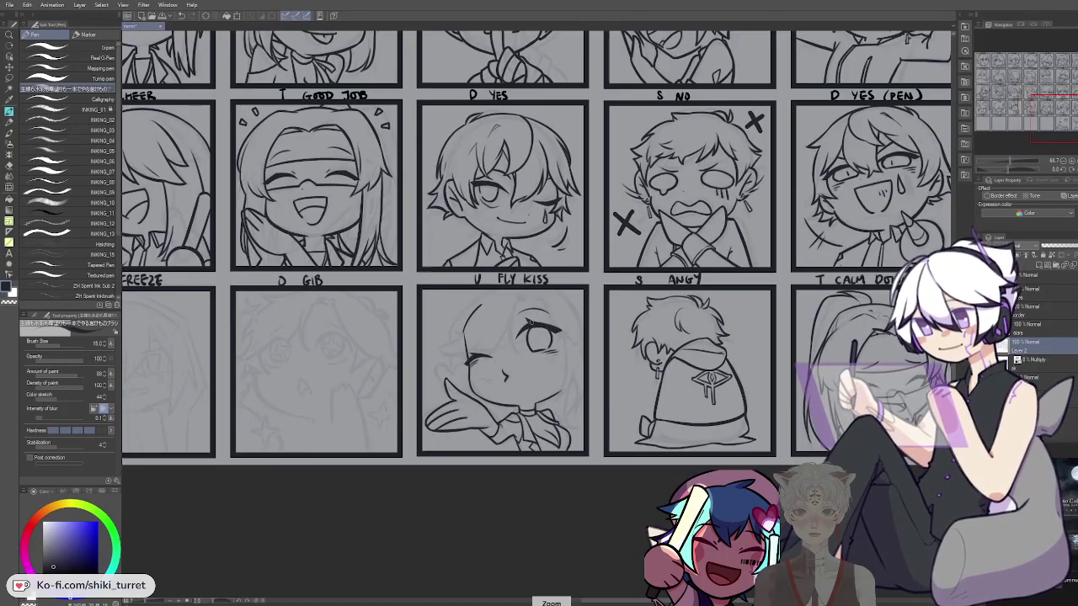
{"action": "scroll", "coordinate": [500, 283], "scroll_direction": "up", "scroll_amount": 3}
{"action": "key", "text": "ctrl+z"}
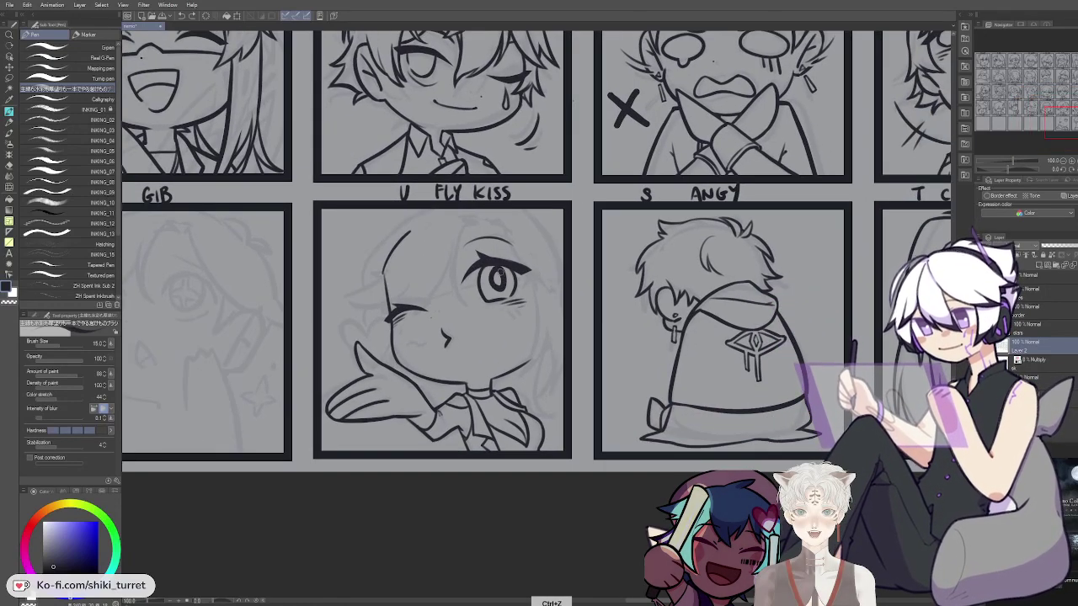
{"action": "key", "text": "ctrl+z"}
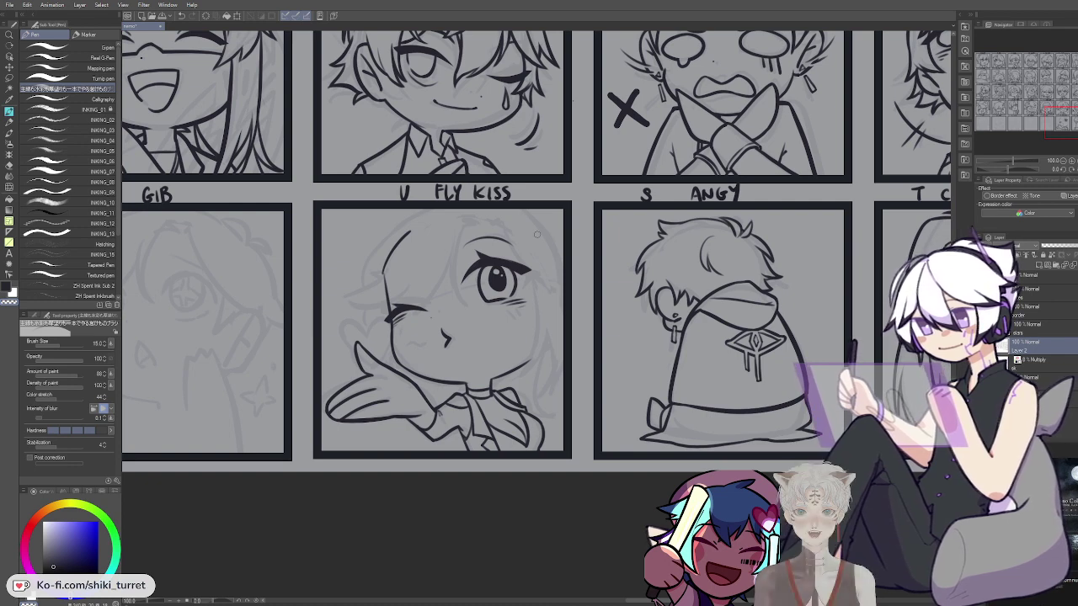
{"action": "key", "text": "c"}
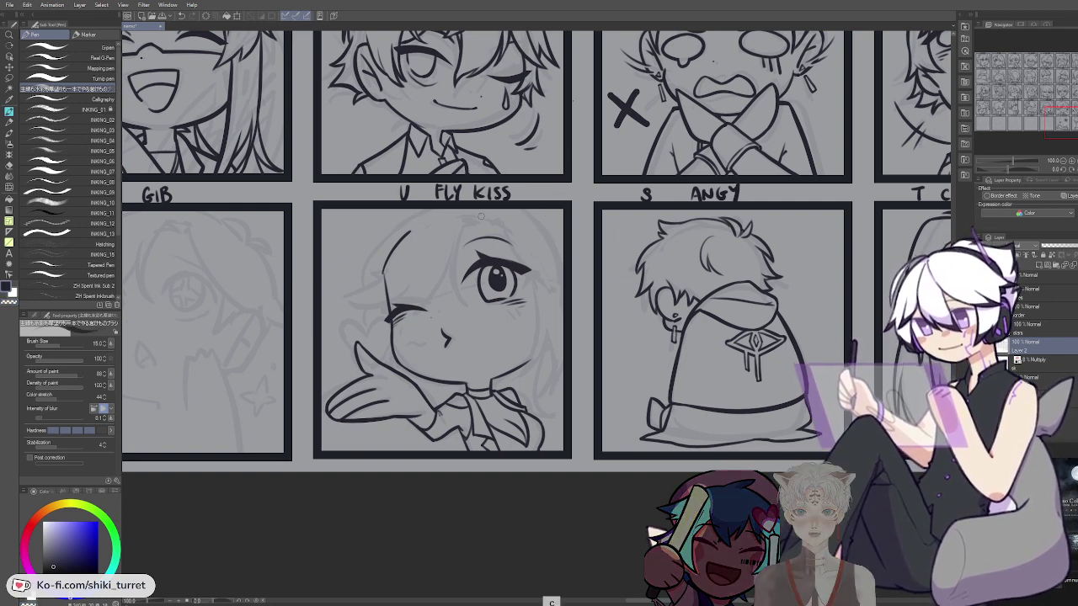
Ink a short arc at the hair parting and a long bang curving down beside the open eye's inner corner
{"action": "key", "text": "ctrl+z"}
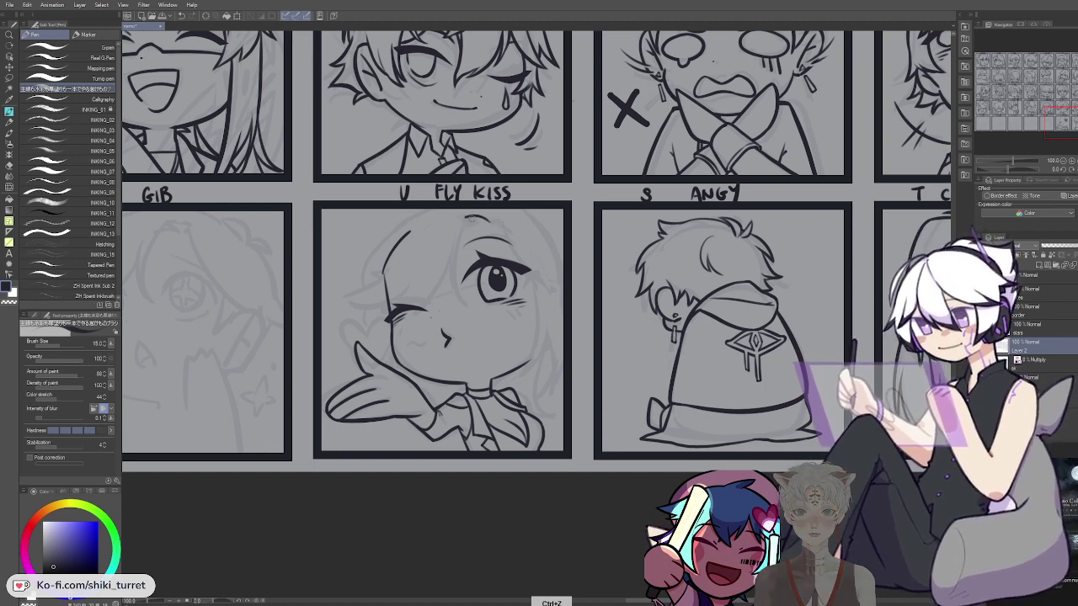
{"action": "key", "text": "ctrl+z"}
{"action": "mouse_move", "coordinate": [466, 217]}
{"action": "left_mouse_down"}
{"action": "mouse_move", "coordinate": [452, 267]}
{"action": "mouse_move", "coordinate": [468, 218]}
{"action": "mouse_move", "coordinate": [462, 301]}
{"action": "left_mouse_up"}
{"action": "key", "text": "ctrl+z"}
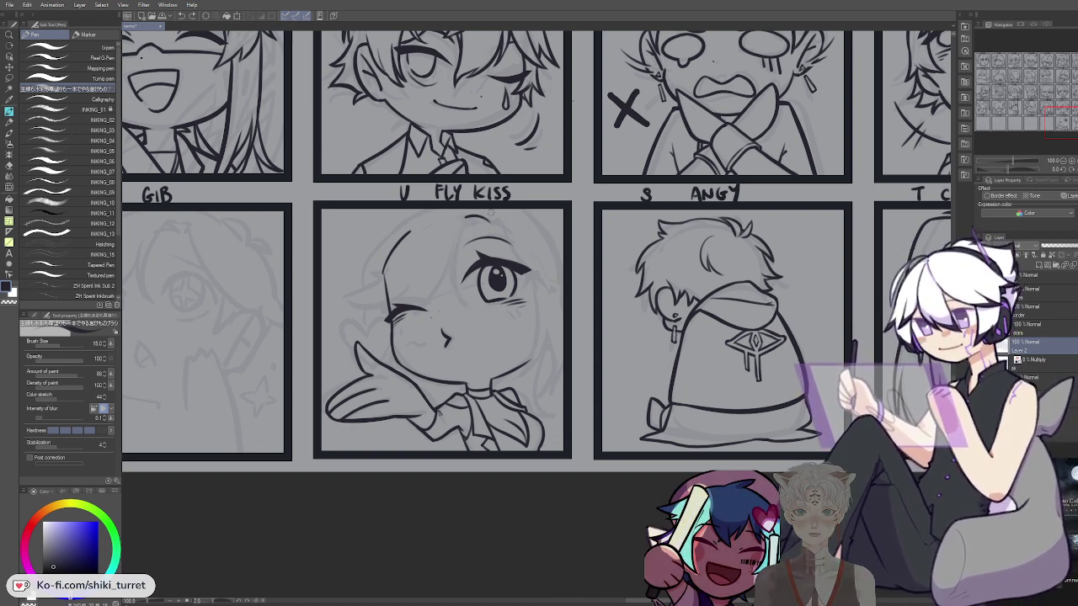
{"action": "key", "text": "ctrl+z"}
{"action": "mouse_move", "coordinate": [468, 217]}
{"action": "left_mouse_down"}
{"action": "mouse_move", "coordinate": [457, 302]}
{"action": "mouse_move", "coordinate": [456, 257]}
{"action": "mouse_move", "coordinate": [468, 303]}
{"action": "left_mouse_up"}
{"action": "key", "text": "ctrl+z"}
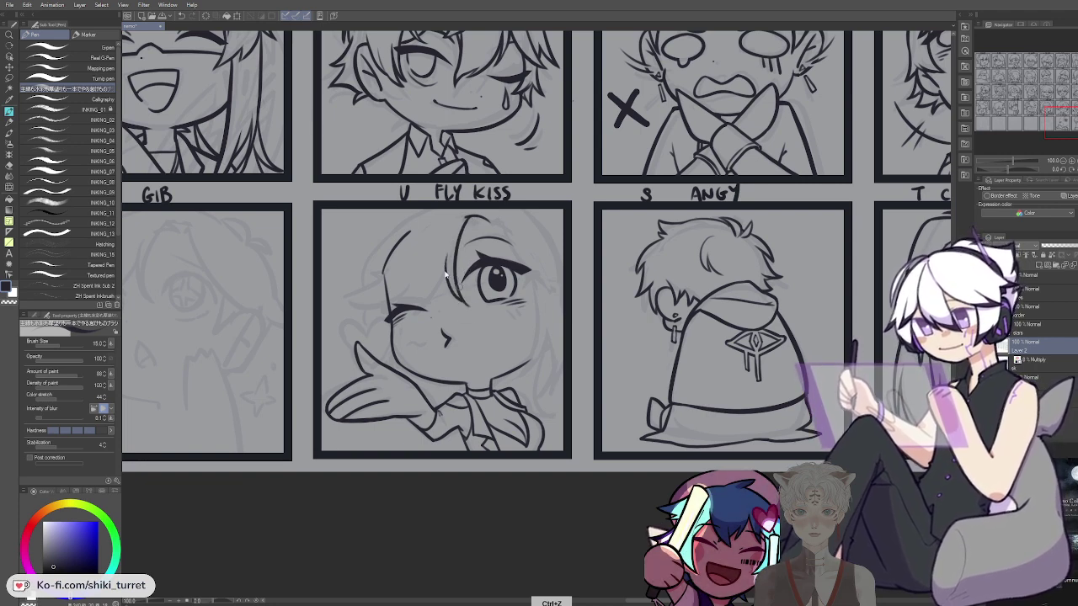
{"action": "key", "text": "c"}
{"action": "key", "text": "ctrl+z"}
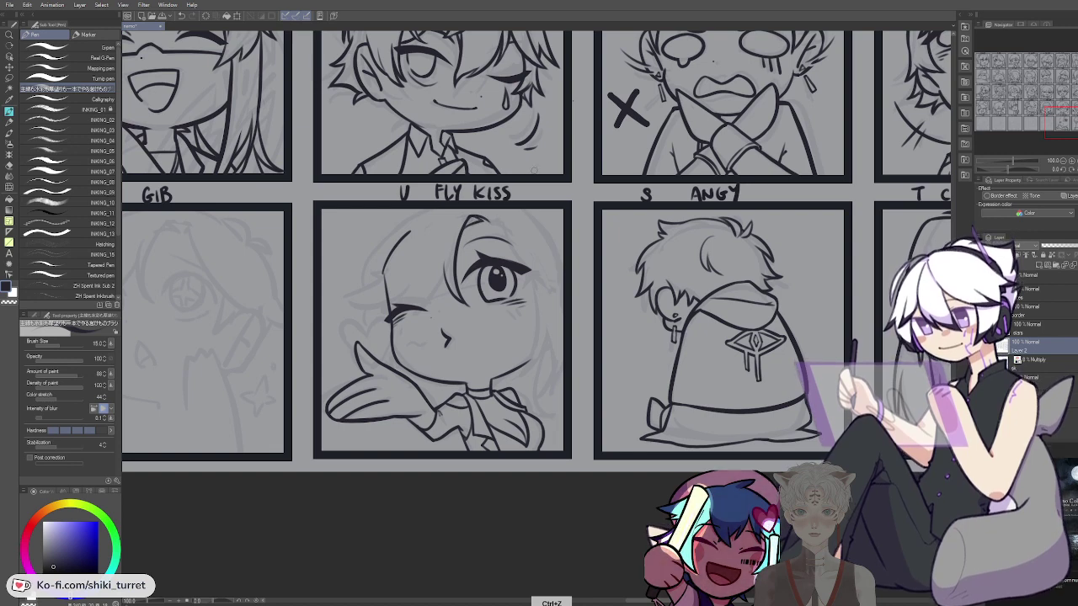
Ink a short hair strand on the open-eye side of the parting and tidy its line
{"action": "left_click_drag", "start_coordinate": [494, 219], "coordinate": [506, 229]}
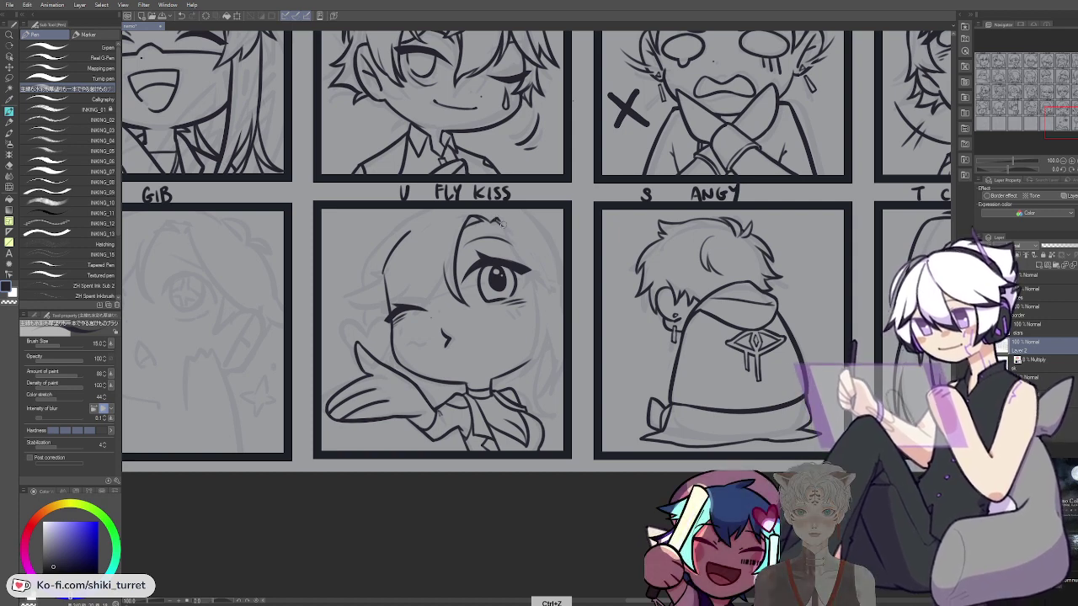
{"action": "key", "text": "c"}
{"action": "key", "text": "c"}
{"action": "key", "text": "ctrl+z"}
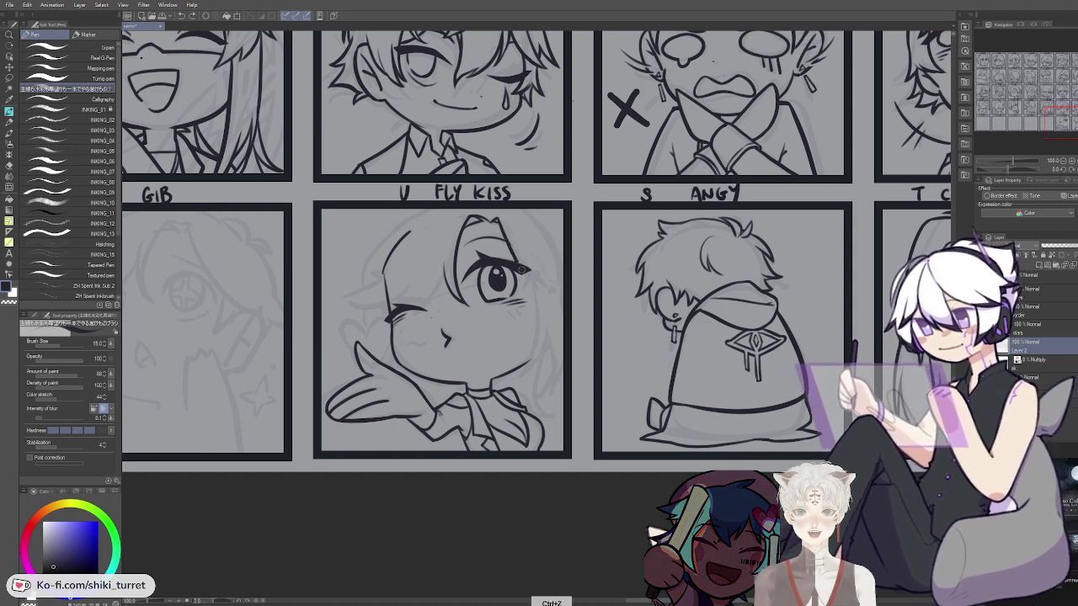
Ink a long hair strand sweeping from the parting down past the open eye's outer corner
{"action": "left_click_drag", "start_coordinate": [518, 267], "coordinate": [542, 289]}
{"action": "key", "text": "ctrl+z"}
{"action": "key", "text": "ctrl+z"}
{"action": "left_click_drag", "start_coordinate": [498, 222], "coordinate": [544, 288]}
{"action": "key", "text": "ctrl+z"}
{"action": "key", "text": "ctrl+z"}
{"action": "left_click_drag", "start_coordinate": [499, 222], "coordinate": [554, 294]}
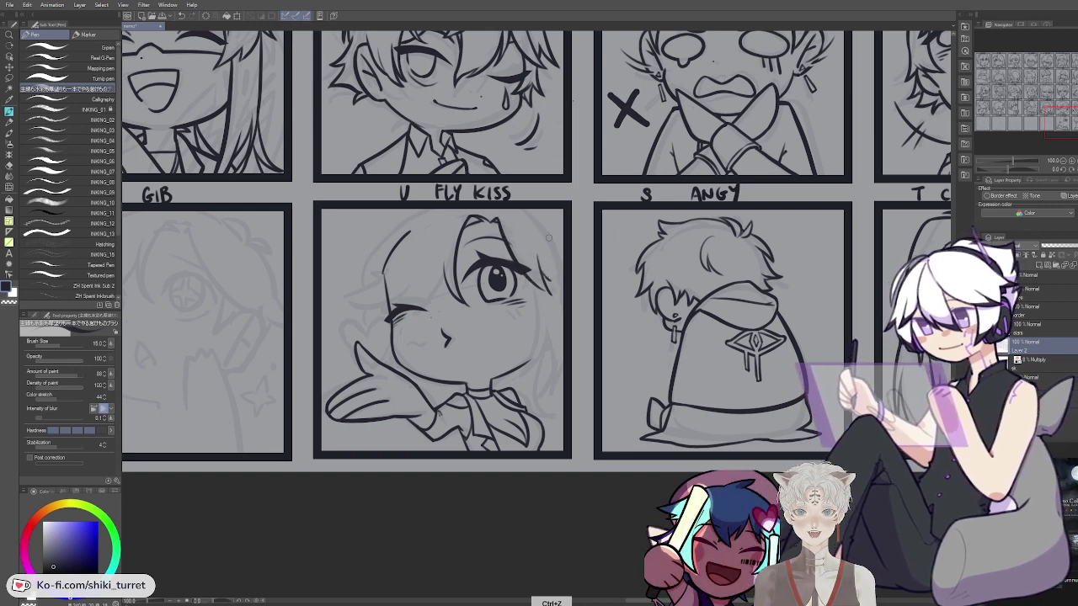
Clean up the crossing hair strands beside the open eye's outer corner
{"action": "key", "text": "ctrl+z"}
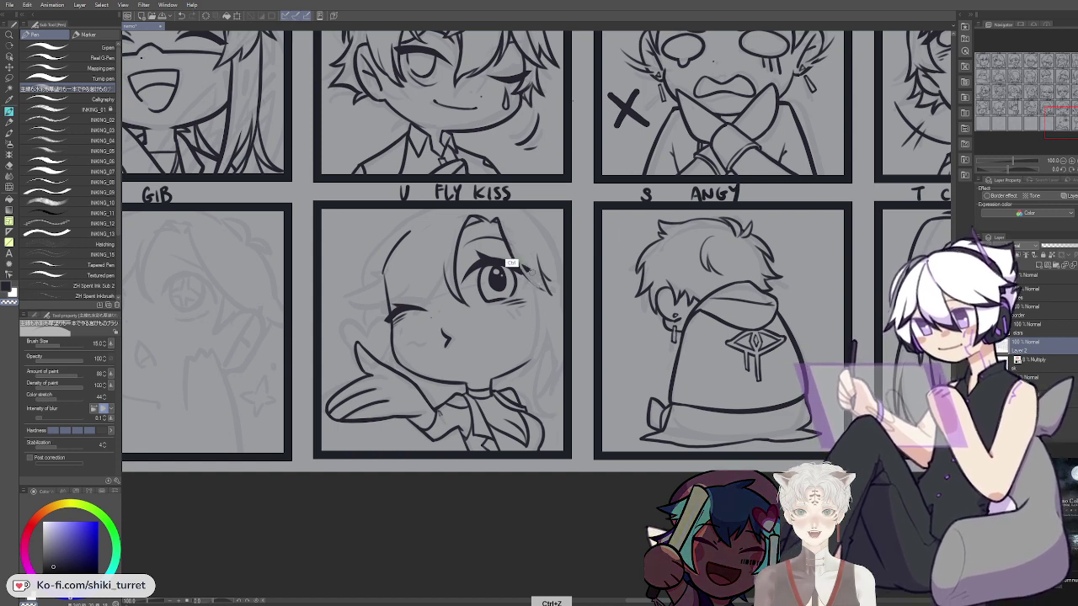
{"action": "key", "text": "c"}
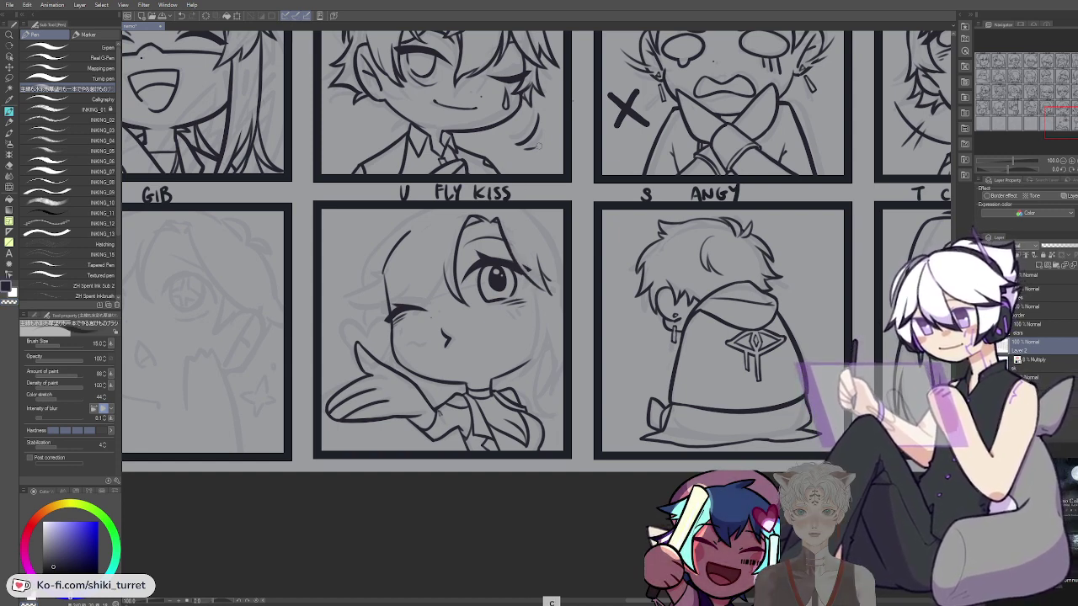
{"action": "key", "text": "ctrl+z"}
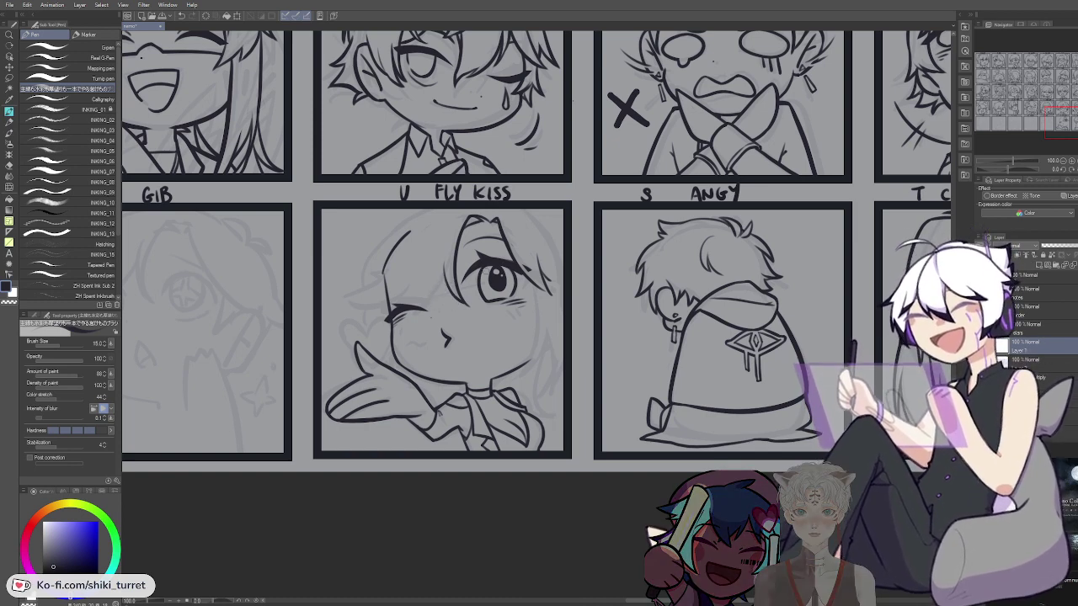
Ink the bangs sweeping from the parting across the forehead to pointed tips at the winking eye
{"action": "scroll", "coordinate": [473, 262], "scroll_direction": "up", "scroll_amount": 2}
{"action": "left_click_drag", "start_coordinate": [424, 310], "coordinate": [420, 340]}
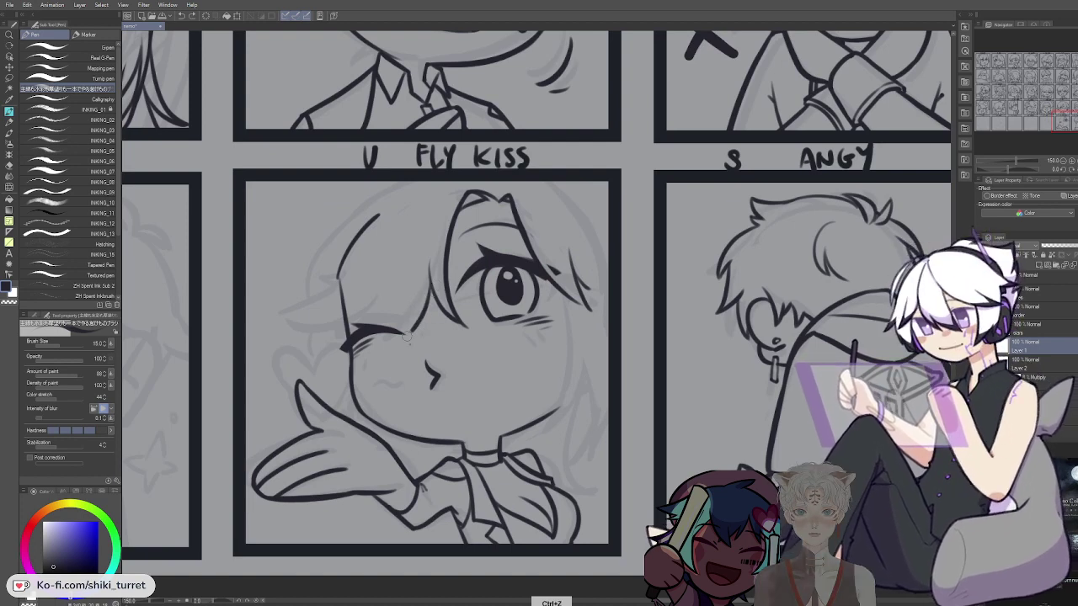
{"action": "key", "text": "ctrl+z"}
{"action": "left_click_drag", "start_coordinate": [432, 277], "coordinate": [397, 338]}
{"action": "mouse_move", "coordinate": [396, 269]}
{"action": "left_mouse_down"}
{"action": "mouse_move", "coordinate": [383, 323]}
{"action": "mouse_move", "coordinate": [392, 339]}
{"action": "left_mouse_up"}
{"action": "key", "text": "ctrl+z"}
{"action": "key", "text": "ctrl+z"}
{"action": "left_click_drag", "start_coordinate": [394, 270], "coordinate": [390, 346]}
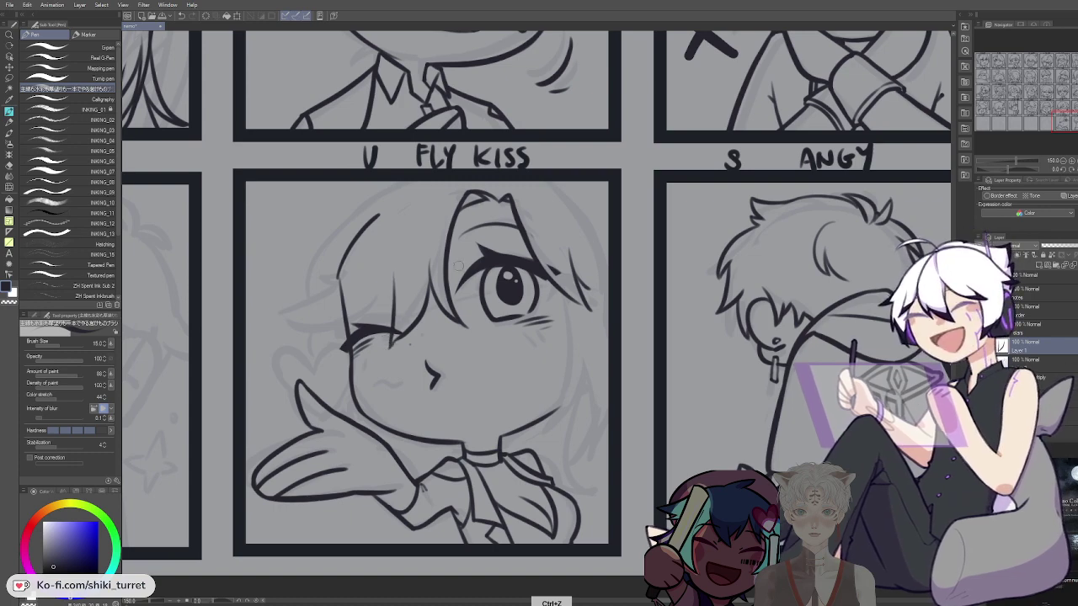
Mirror the canvas view and ink pointed hair tips flicking outward past the winking eye's outer corner, tidying their lines
{"action": "key", "text": "g"}
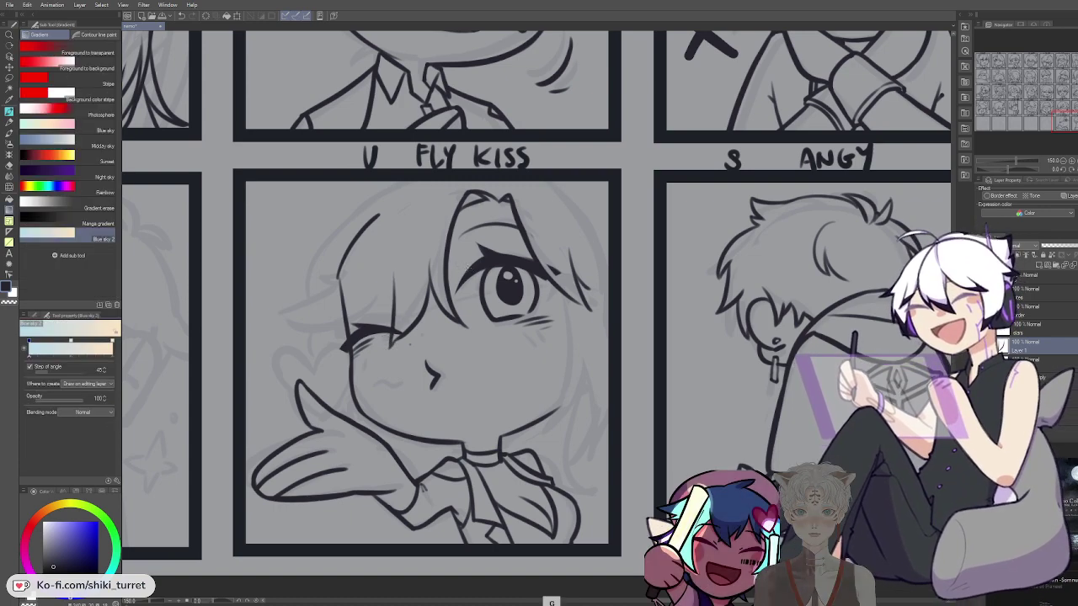
{"action": "key", "text": "h"}
{"action": "key", "text": "p"}
{"action": "left_click_drag", "start_coordinate": [677, 272], "coordinate": [413, 242]}
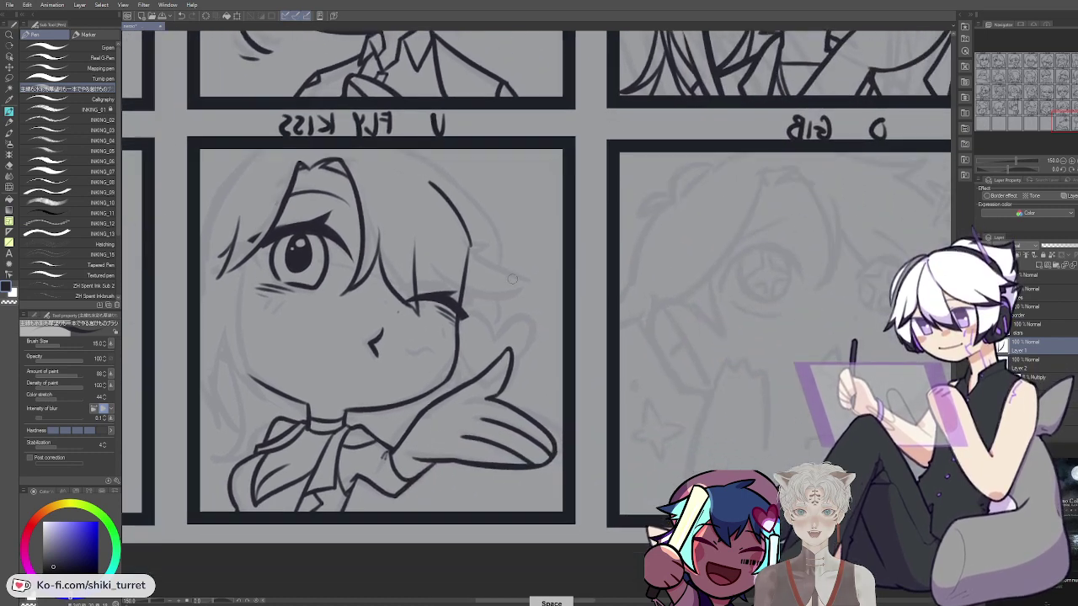
{"action": "key", "text": "ctrl+z"}
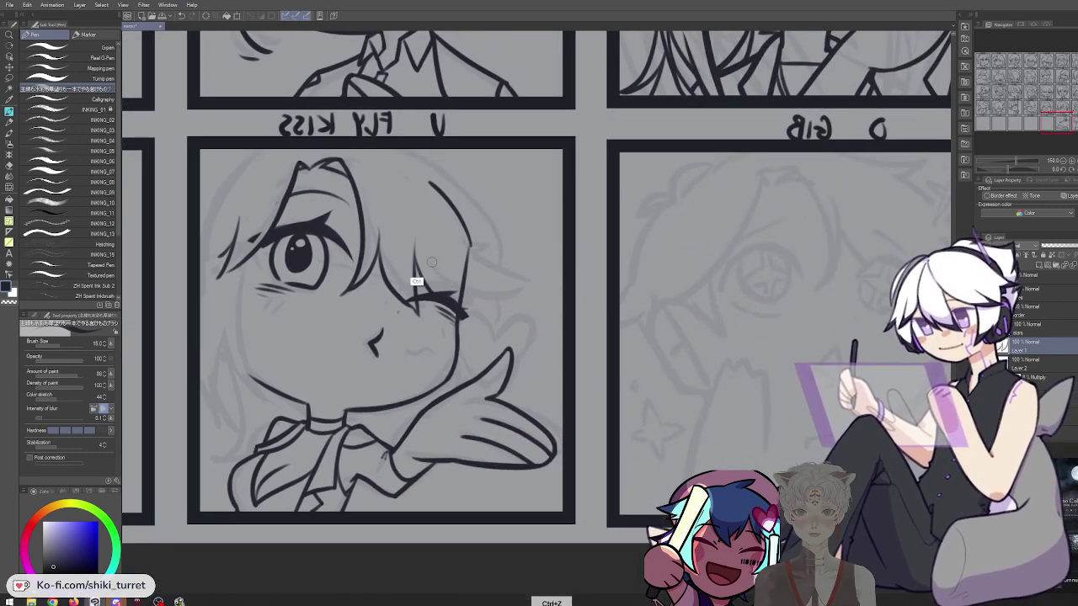
{"action": "mouse_move", "coordinate": [464, 265]}
{"action": "left_mouse_down"}
{"action": "mouse_move", "coordinate": [471, 291]}
{"action": "mouse_move", "coordinate": [503, 318]}
{"action": "mouse_move", "coordinate": [492, 315]}
{"action": "mouse_move", "coordinate": [511, 288]}
{"action": "left_mouse_up"}
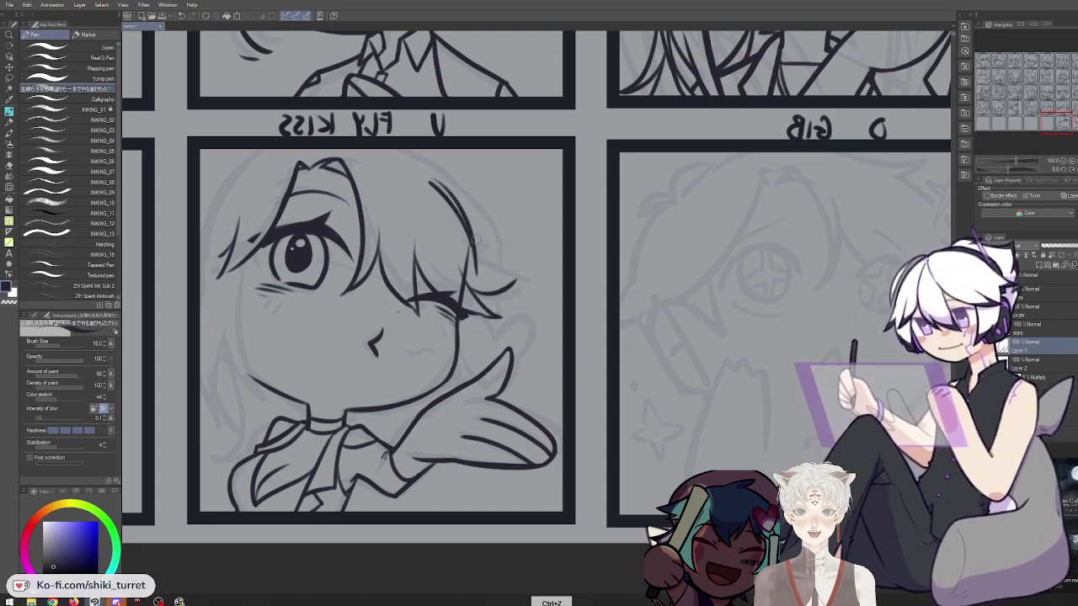
{"action": "left_click_drag", "start_coordinate": [488, 278], "coordinate": [514, 284]}
{"action": "key", "text": "ctrl+z"}
{"action": "key", "text": "c"}
{"action": "key", "text": "ctrl+z"}
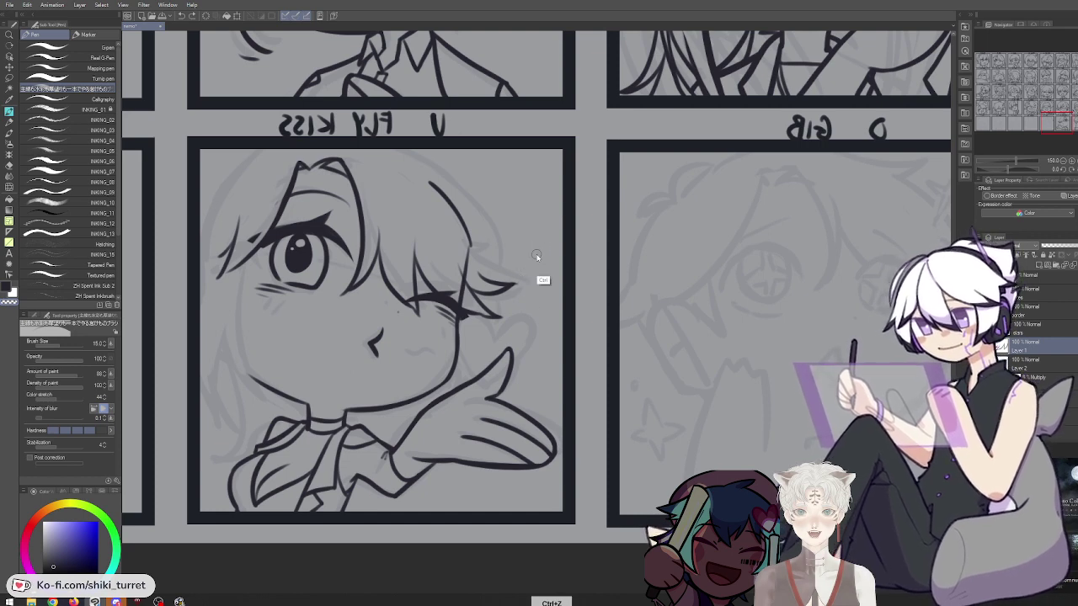
{"action": "key", "text": "ctrl+z"}
{"action": "key", "text": "c"}
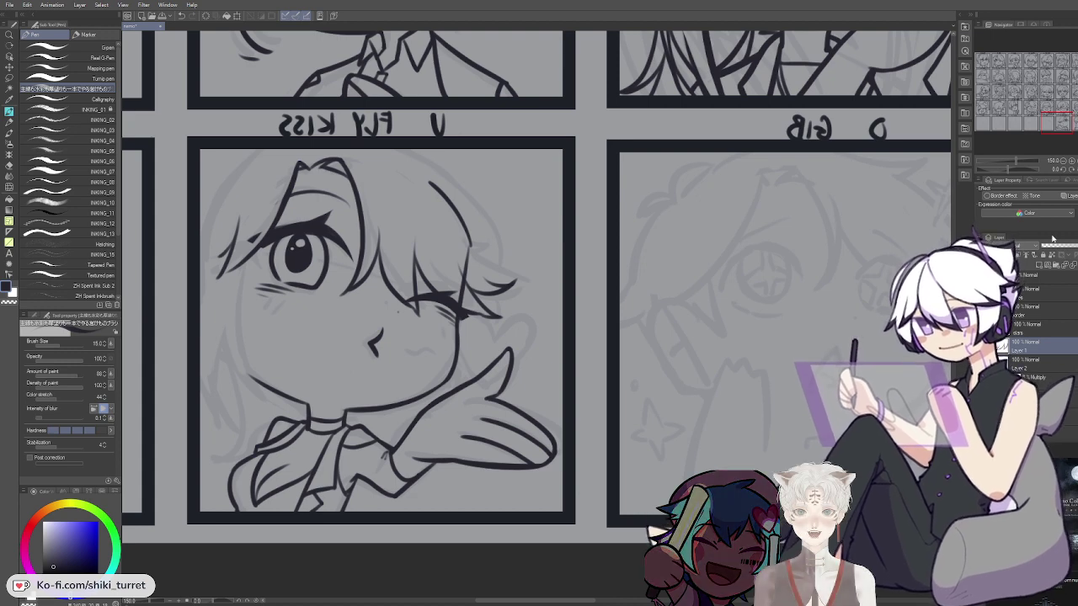
Ink the outer hair contour curving from the top of the head down to the panel edge on the open-eye side
{"action": "left_click_drag", "start_coordinate": [449, 220], "coordinate": [560, 256]}
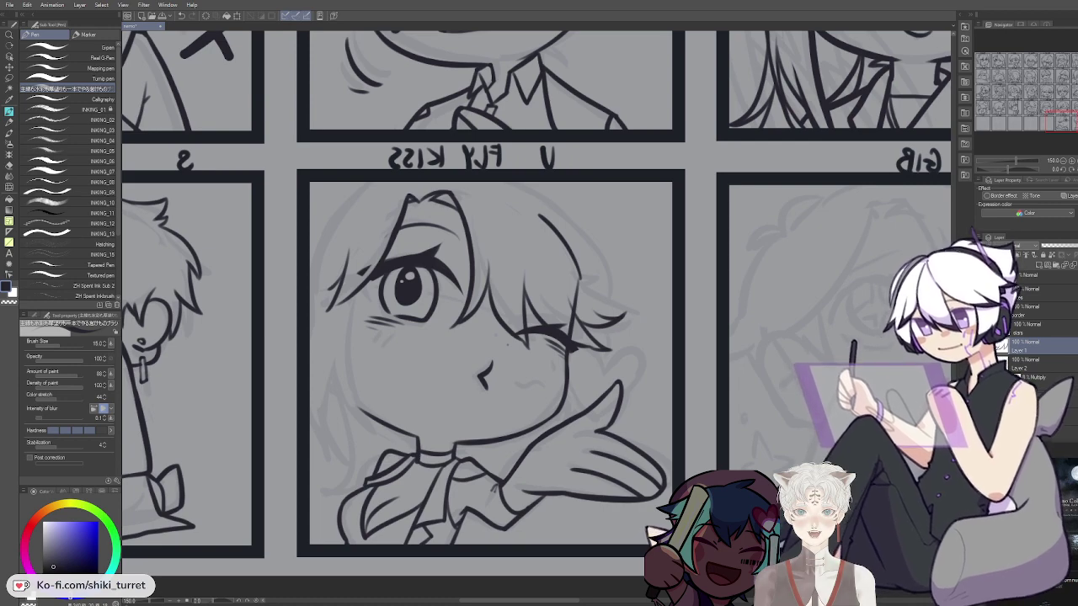
{"action": "left_click_drag", "start_coordinate": [436, 320], "coordinate": [408, 339]}
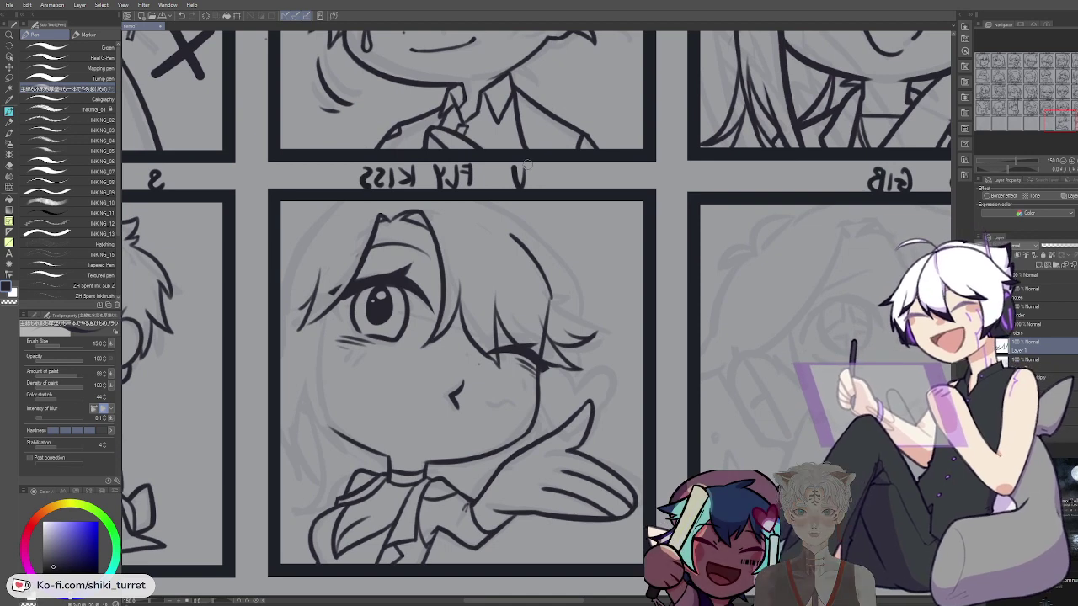
{"action": "left_click_drag", "start_coordinate": [341, 199], "coordinate": [283, 268]}
{"action": "key", "text": "ctrl+z"}
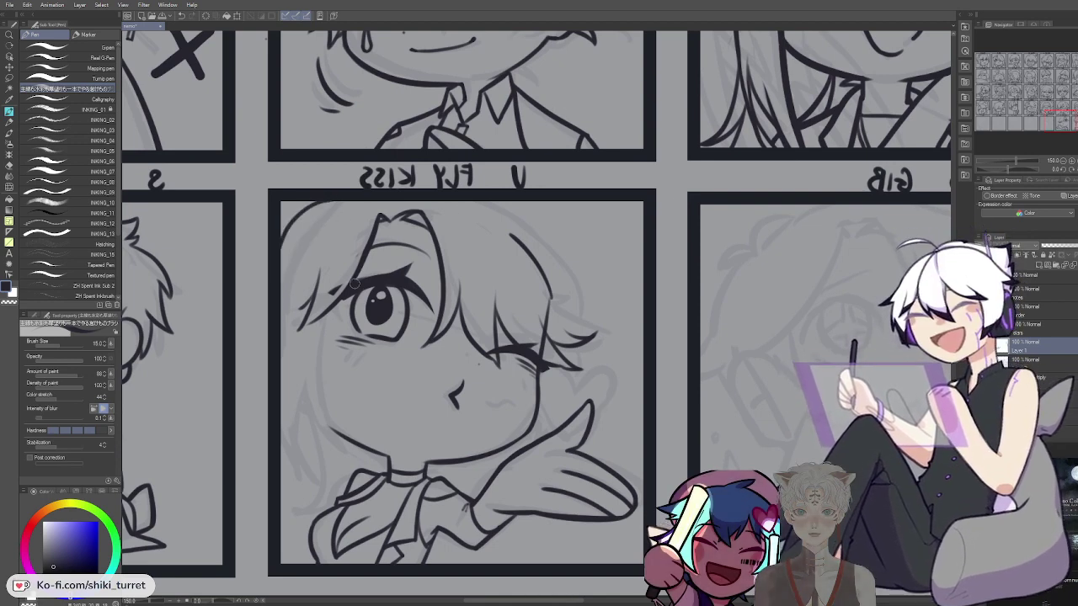
{"action": "key", "text": "ctrl+z"}
Ink a long smooth line from the open eye's outer hair strands down along the cheek toward the jaw
{"action": "mouse_move", "coordinate": [345, 298]}
{"action": "left_mouse_down"}
{"action": "mouse_move", "coordinate": [344, 480]}
{"action": "mouse_move", "coordinate": [351, 280]}
{"action": "mouse_move", "coordinate": [346, 495]}
{"action": "left_mouse_up"}
{"action": "key", "text": "ctrl+z"}
{"action": "key", "text": "ctrl+z"}
{"action": "key", "text": "ctrl+z"}
{"action": "left_click_drag", "start_coordinate": [340, 310], "coordinate": [348, 466]}
{"action": "key", "text": "ctrl+z"}
{"action": "key", "text": "ctrl+z"}
{"action": "left_click_drag", "start_coordinate": [348, 300], "coordinate": [337, 468]}
{"action": "key", "text": "ctrl+z"}
{"action": "key", "text": "ctrl+z"}
{"action": "left_click_drag", "start_coordinate": [345, 302], "coordinate": [347, 429]}
{"action": "key", "text": "ctrl+z"}
{"action": "left_click_drag", "start_coordinate": [344, 301], "coordinate": [367, 440]}
Ink a pointed hair lock hanging beside the jaw on the open-eye side
{"action": "mouse_move", "coordinate": [326, 382]}
{"action": "left_mouse_down"}
{"action": "mouse_move", "coordinate": [365, 440]}
{"action": "mouse_move", "coordinate": [341, 426]}
{"action": "mouse_move", "coordinate": [356, 435]}
{"action": "mouse_move", "coordinate": [329, 488]}
{"action": "left_mouse_up"}
{"action": "key", "text": "ctrl+z"}
{"action": "key", "text": "ctrl+z"}
{"action": "key", "text": "ctrl+z"}
{"action": "mouse_move", "coordinate": [336, 409]}
{"action": "left_mouse_down"}
{"action": "mouse_move", "coordinate": [324, 503]}
{"action": "mouse_move", "coordinate": [340, 482]}
{"action": "left_mouse_up"}
{"action": "key", "text": "ctrl+z"}
{"action": "key", "text": "ctrl+z"}
{"action": "key", "text": "ctrl+z"}
{"action": "key", "text": "ctrl+z"}
{"action": "mouse_move", "coordinate": [306, 352]}
{"action": "left_mouse_down"}
{"action": "mouse_move", "coordinate": [316, 457]}
{"action": "mouse_move", "coordinate": [329, 457]}
{"action": "mouse_move", "coordinate": [320, 461]}
{"action": "mouse_move", "coordinate": [300, 383]}
{"action": "mouse_move", "coordinate": [339, 480]}
{"action": "left_mouse_up"}
{"action": "key", "text": "ctrl+z"}
{"action": "key", "text": "ctrl+z"}
{"action": "key", "text": "ctrl+z"}
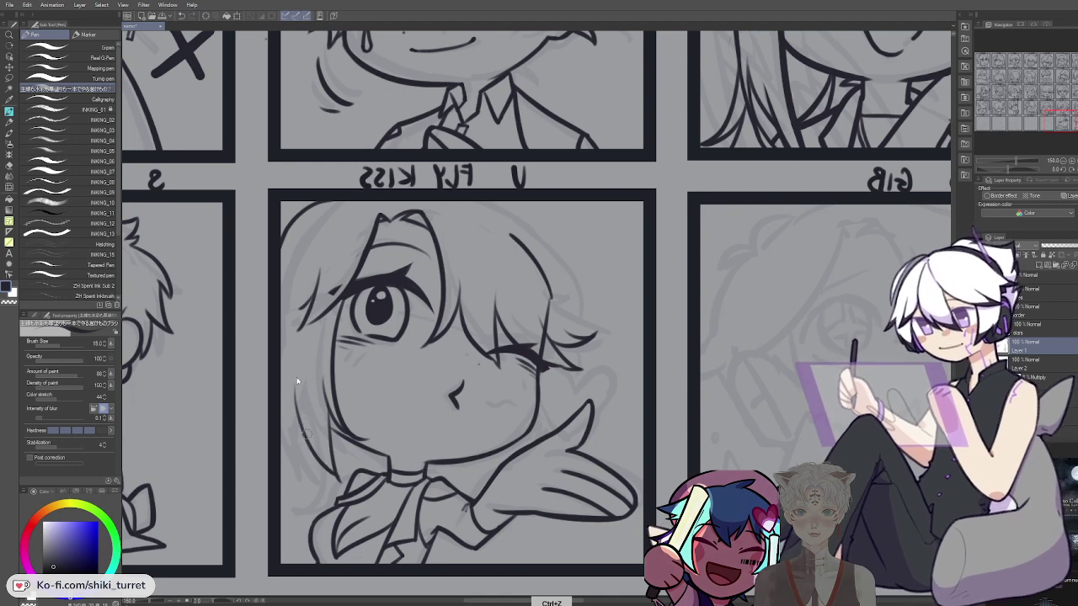
{"action": "key", "text": "ctrl+z"}
{"action": "key", "text": "ctrl+z"}
{"action": "key", "text": "ctrl+z"}
{"action": "left_click_drag", "start_coordinate": [328, 404], "coordinate": [352, 468]}
Ink layered outer hair strands ending in pointed tips beside the jaw lock on the open-eye side
{"action": "left_click_drag", "start_coordinate": [293, 383], "coordinate": [338, 455]}
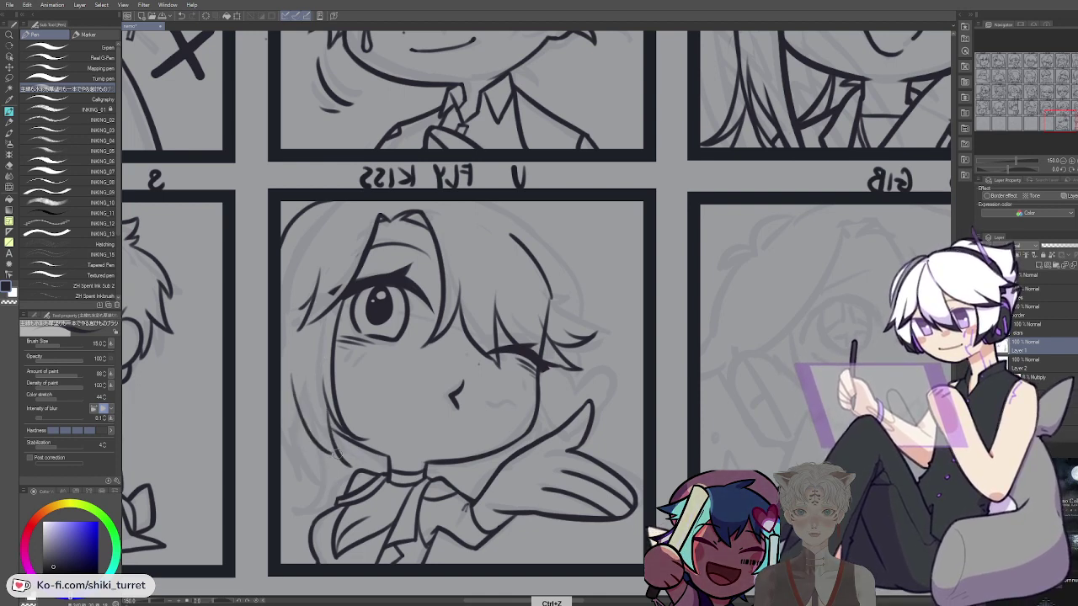
{"action": "key", "text": "ctrl+z"}
{"action": "left_click_drag", "start_coordinate": [293, 405], "coordinate": [346, 462]}
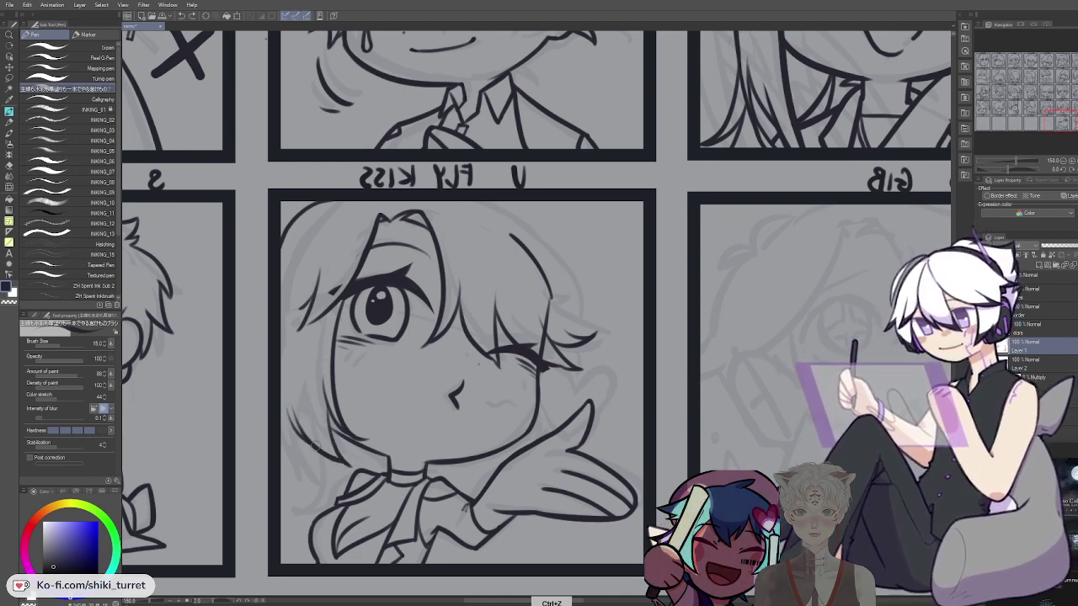
{"action": "key", "text": "c"}
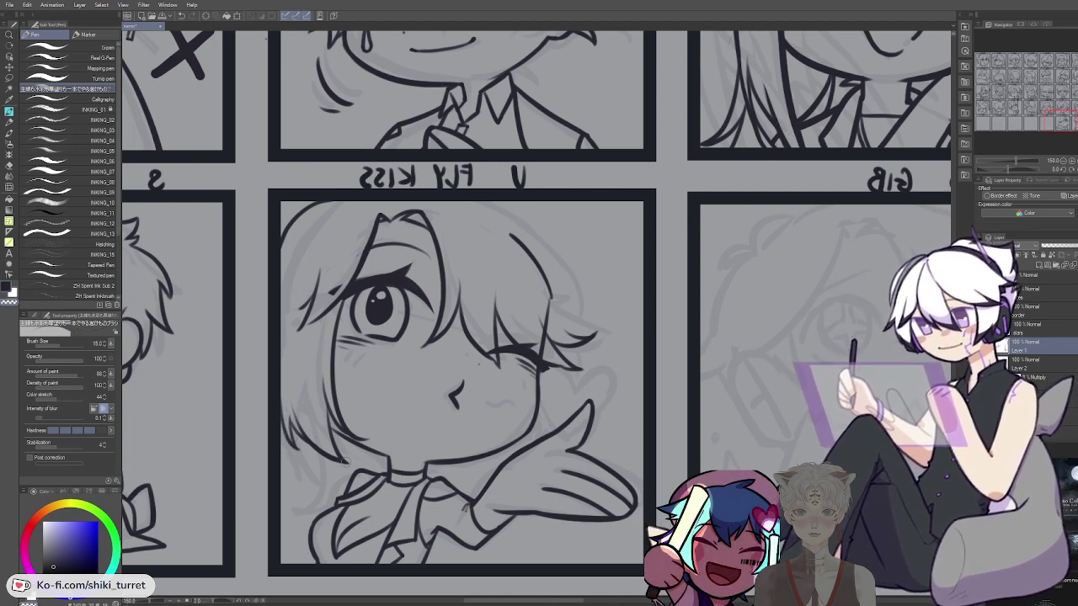
{"action": "key", "text": "c"}
Restore the unmirrored view and clean up the jaw line where it meets the hair lock on the open-eye side
{"action": "key", "text": "space"}
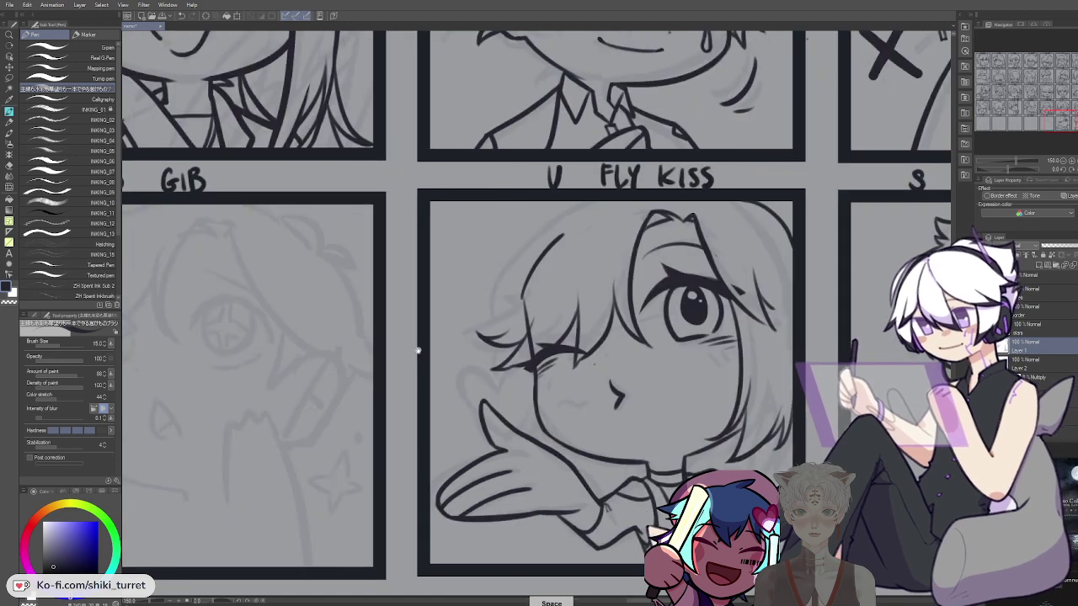
{"action": "left_click_drag", "start_coordinate": [754, 349], "coordinate": [681, 317]}
{"action": "key", "text": "c"}
{"action": "left_click_drag", "start_coordinate": [630, 409], "coordinate": [660, 400]}
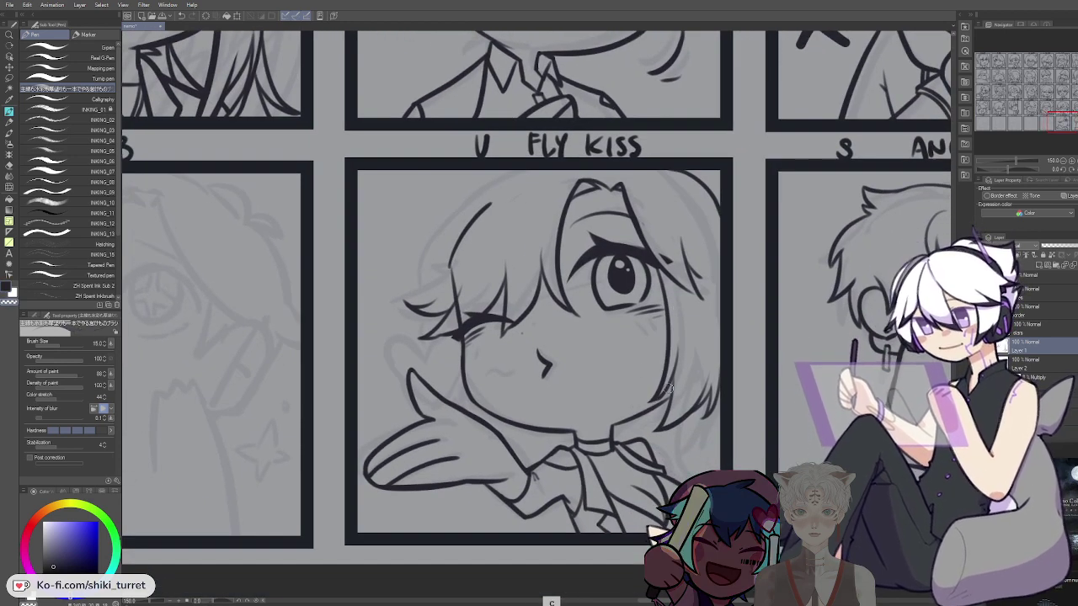
{"action": "key", "text": "c"}
{"action": "mouse_move", "coordinate": [635, 407]}
{"action": "left_mouse_down"}
{"action": "mouse_move", "coordinate": [673, 379]}
{"action": "mouse_move", "coordinate": [653, 395]}
{"action": "left_mouse_up"}
{"action": "key", "text": "ctrl+z"}
{"action": "key", "text": "ctrl+z"}
{"action": "key", "text": "c"}
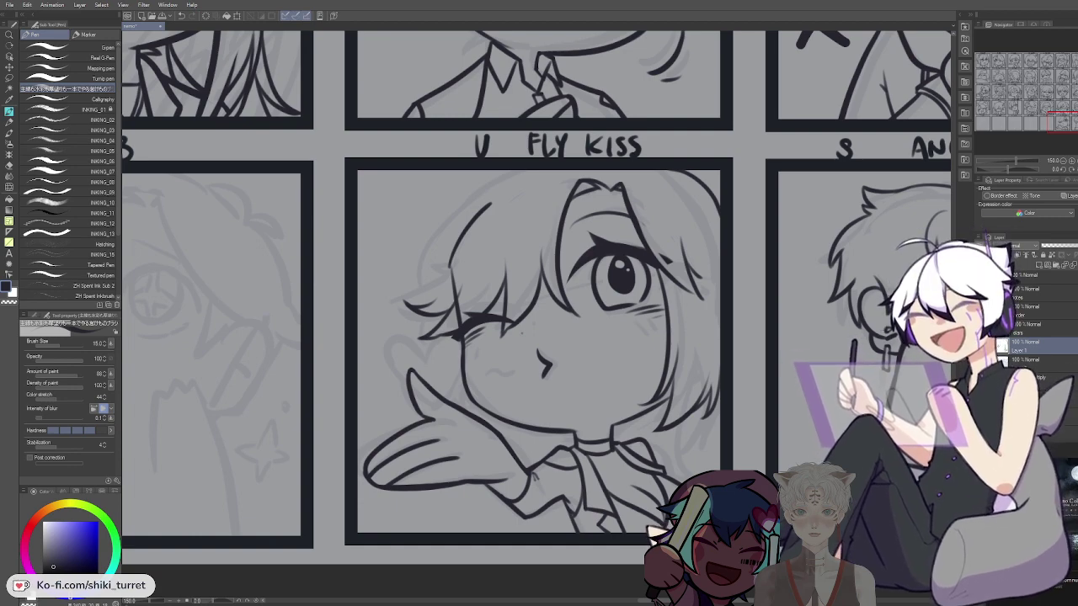
{"action": "left_click_drag", "start_coordinate": [451, 389], "coordinate": [484, 393]}
{"action": "mouse_move", "coordinate": [535, 176]}
{"action": "left_mouse_down"}
{"action": "mouse_move", "coordinate": [507, 191]}
{"action": "mouse_move", "coordinate": [462, 281]}
{"action": "left_mouse_up"}
{"action": "key", "text": "ctrl+z"}
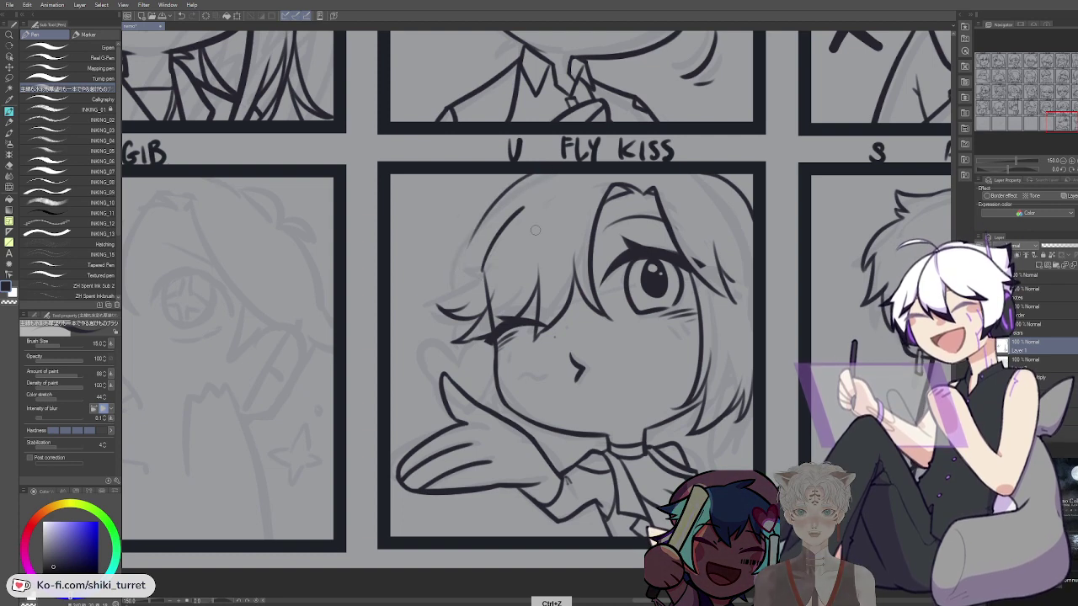
{"action": "mouse_move", "coordinate": [531, 172]}
{"action": "left_mouse_down"}
{"action": "mouse_move", "coordinate": [464, 287]}
{"action": "mouse_move", "coordinate": [501, 223]}
{"action": "mouse_move", "coordinate": [450, 293]}
{"action": "left_mouse_up"}
{"action": "key", "text": "ctrl+z"}
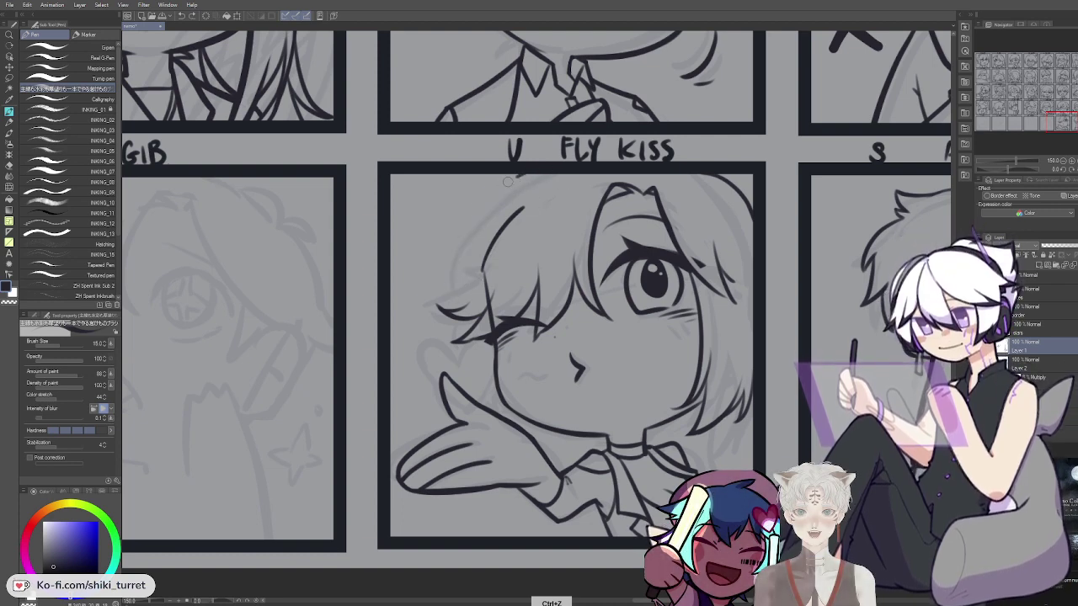
{"action": "key", "text": "ctrl+z"}
{"action": "mouse_move", "coordinate": [532, 173]}
{"action": "left_mouse_down"}
{"action": "mouse_move", "coordinate": [451, 282]}
{"action": "mouse_move", "coordinate": [455, 312]}
{"action": "left_mouse_up"}
{"action": "key", "text": "ctrl+z"}
{"action": "key", "text": "ctrl+z"}
{"action": "left_click_drag", "start_coordinate": [458, 254], "coordinate": [455, 308]}
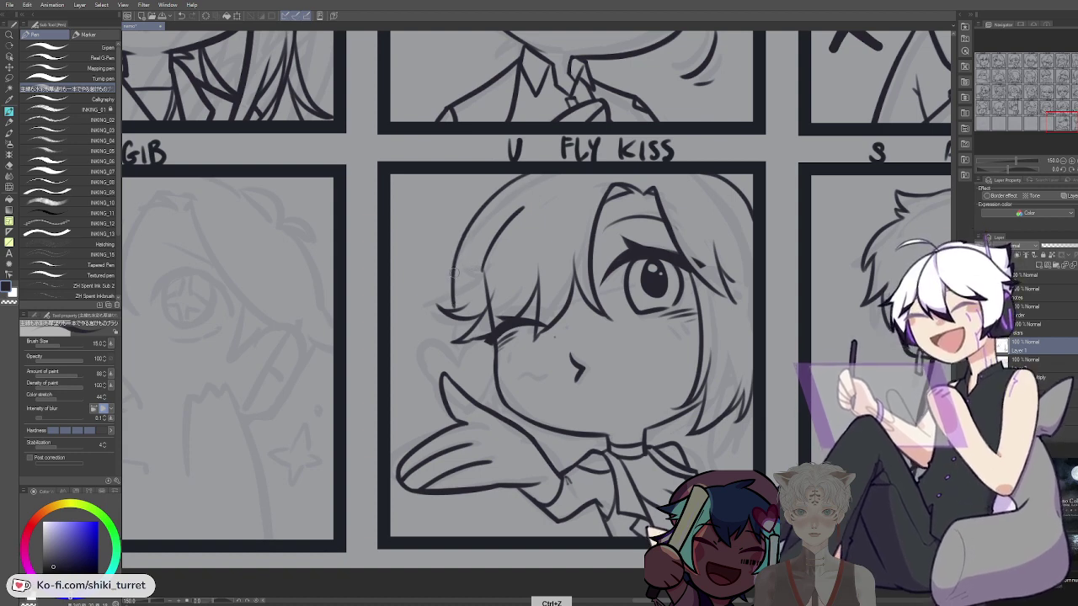
{"action": "key", "text": "ctrl+z"}
{"action": "key", "text": "ctrl+z"}
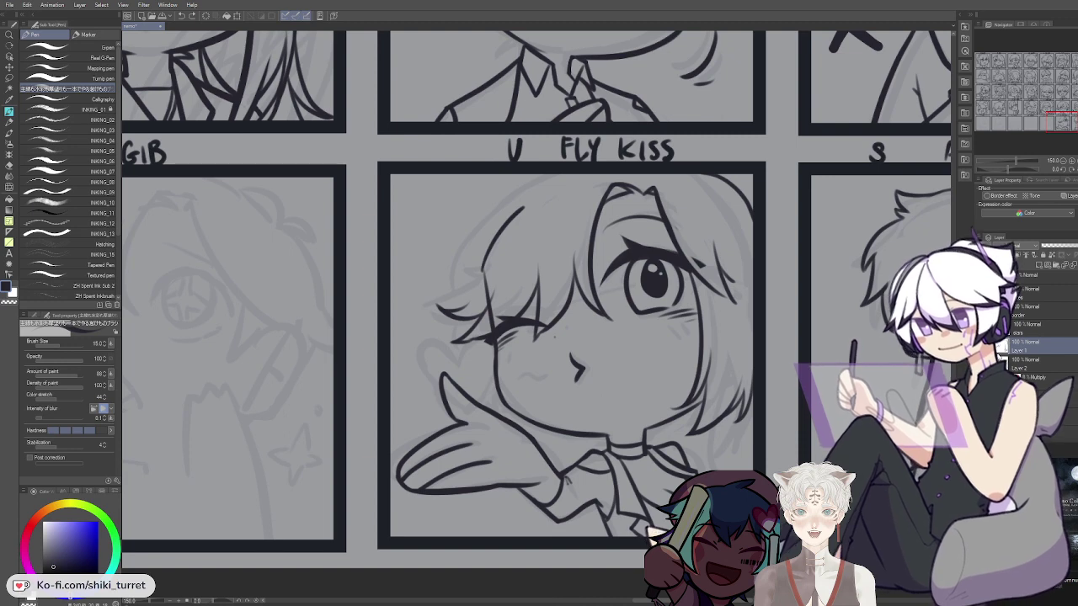
Remove the short inner hair arc above the winking eye
{"action": "key", "text": "ctrl+z"}
{"action": "key", "text": "ctrl+z"}
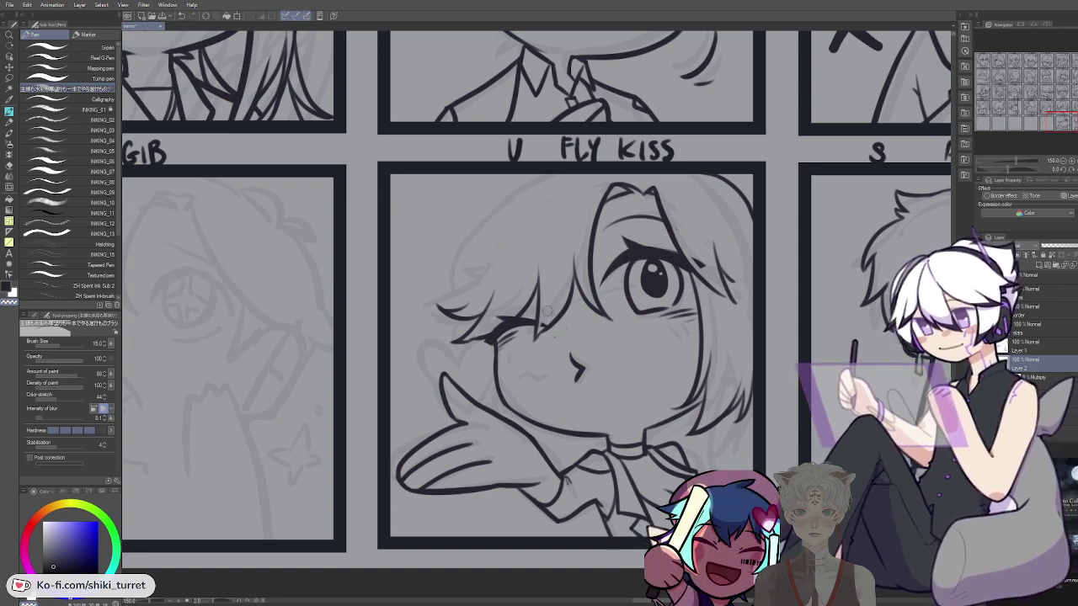
{"action": "key", "text": "ctrl+z"}
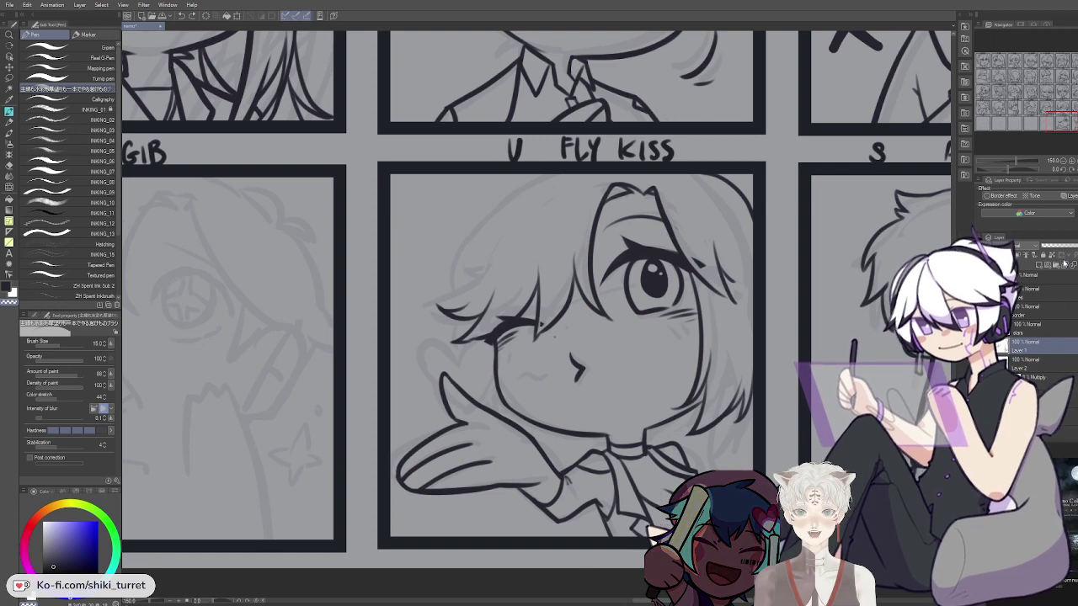
Ink the outer hair contour curving from the top of the head down to the hair tips beside the winking eye
{"action": "key", "text": "ctrl+z"}
{"action": "key", "text": "ctrl+z"}
{"action": "mouse_move", "coordinate": [468, 232]}
{"action": "left_mouse_down"}
{"action": "mouse_move", "coordinate": [453, 308]}
{"action": "mouse_move", "coordinate": [451, 285]}
{"action": "left_mouse_up"}
{"action": "key", "text": "ctrl+z"}
{"action": "key", "text": "ctrl+z"}
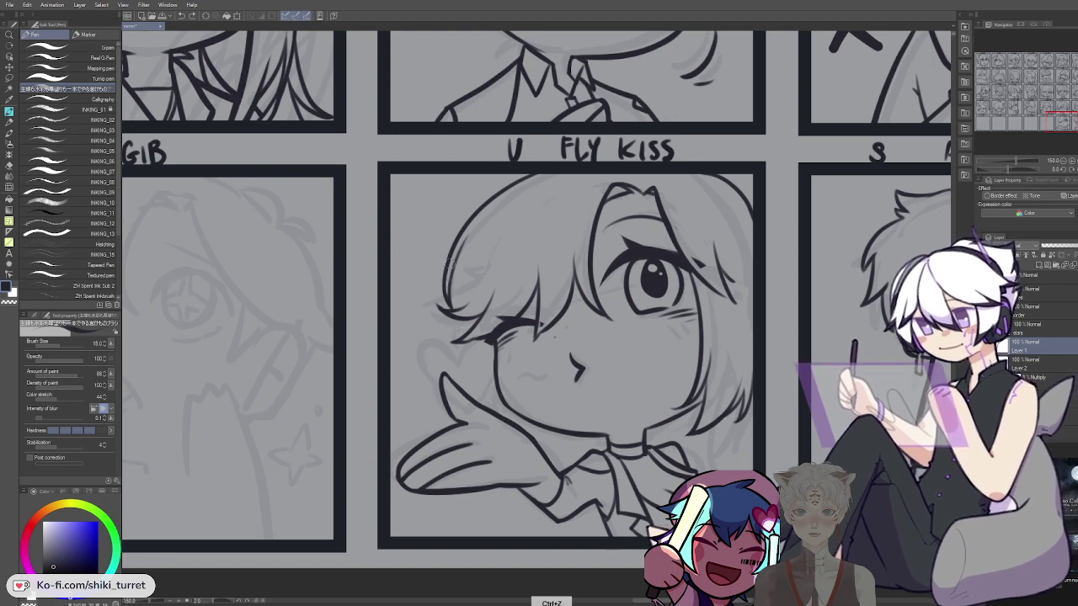
{"action": "key", "text": "ctrl+z"}
Ink a side hair lock curving from the winking eye's outer hair tips down past the cheek and over the raised hand
{"action": "mouse_move", "coordinate": [448, 316]}
{"action": "left_mouse_down"}
{"action": "mouse_move", "coordinate": [441, 357]}
{"action": "mouse_move", "coordinate": [463, 325]}
{"action": "mouse_move", "coordinate": [454, 275]}
{"action": "mouse_move", "coordinate": [468, 407]}
{"action": "mouse_move", "coordinate": [464, 366]}
{"action": "mouse_move", "coordinate": [438, 385]}
{"action": "mouse_move", "coordinate": [450, 423]}
{"action": "left_mouse_up"}
{"action": "key", "text": "ctrl+z"}
{"action": "key", "text": "ctrl+z"}
{"action": "key", "text": "ctrl+z"}
{"action": "left_click_drag", "start_coordinate": [440, 377], "coordinate": [453, 423]}
{"action": "key", "text": "ctrl+z"}
{"action": "key", "text": "ctrl+z"}
{"action": "key", "text": "ctrl+z"}
{"action": "mouse_move", "coordinate": [448, 316]}
{"action": "left_mouse_down"}
{"action": "mouse_move", "coordinate": [450, 426]}
{"action": "mouse_move", "coordinate": [490, 396]}
{"action": "mouse_move", "coordinate": [484, 386]}
{"action": "mouse_move", "coordinate": [473, 440]}
{"action": "left_mouse_up"}
{"action": "key", "text": "ctrl+z"}
{"action": "key", "text": "ctrl+z"}
{"action": "key", "text": "ctrl+z"}
{"action": "key", "text": "ctrl+z"}
{"action": "key", "text": "ctrl+z"}
Ink the pointed lower strands of the side hair lock over the raised hand's wrist
{"action": "mouse_move", "coordinate": [494, 373]}
{"action": "left_mouse_down"}
{"action": "mouse_move", "coordinate": [486, 435]}
{"action": "mouse_move", "coordinate": [495, 400]}
{"action": "mouse_move", "coordinate": [486, 420]}
{"action": "mouse_move", "coordinate": [516, 487]}
{"action": "left_mouse_up"}
{"action": "key", "text": "ctrl+z"}
{"action": "key", "text": "ctrl+z"}
{"action": "key", "text": "ctrl+z"}
{"action": "mouse_move", "coordinate": [486, 413]}
{"action": "left_mouse_down"}
{"action": "mouse_move", "coordinate": [486, 452]}
{"action": "mouse_move", "coordinate": [515, 478]}
{"action": "left_mouse_up"}
{"action": "left_click_drag", "start_coordinate": [511, 416], "coordinate": [518, 475]}
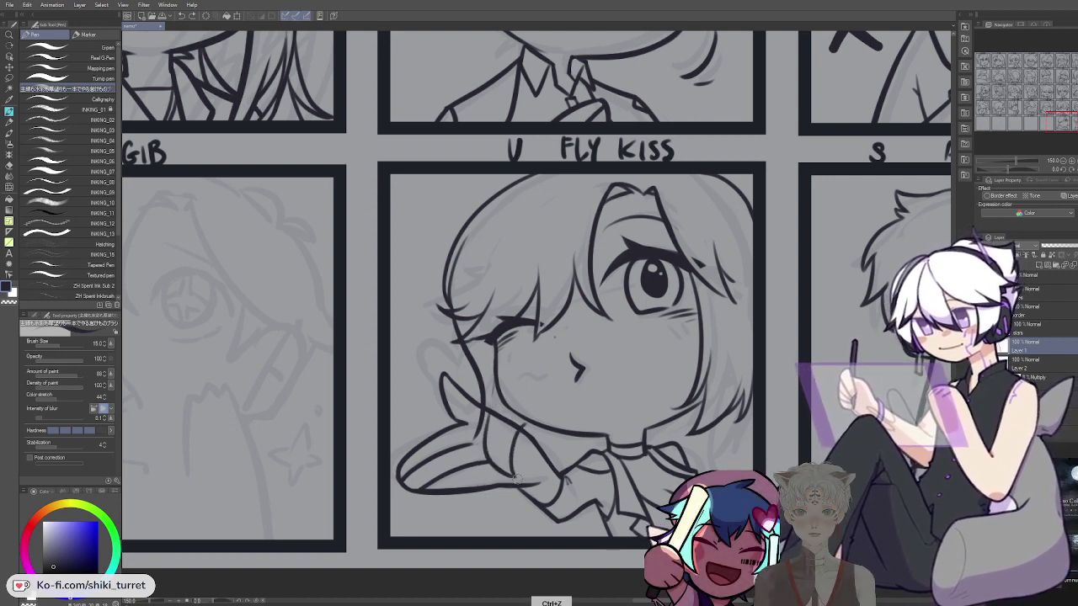
Ink further short hair strands between the side lock and the collar and tidy their overlaps
{"action": "mouse_move", "coordinate": [522, 428]}
{"action": "left_mouse_down"}
{"action": "mouse_move", "coordinate": [530, 455]}
{"action": "mouse_move", "coordinate": [530, 439]}
{"action": "left_mouse_up"}
{"action": "key", "text": "c"}
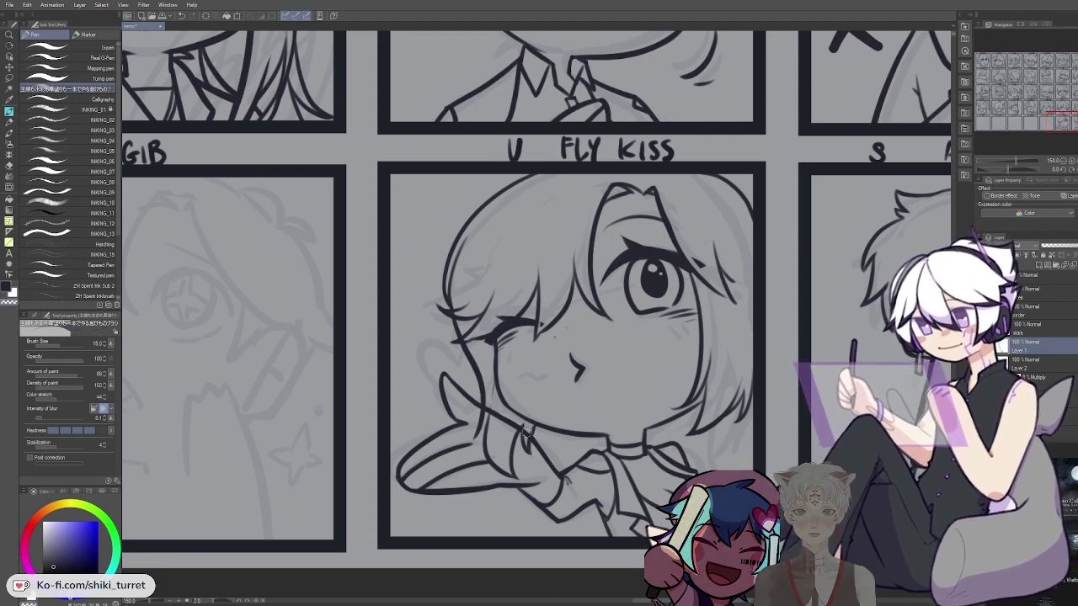
{"action": "key", "text": "c"}
{"action": "key", "text": "ctrl+z"}
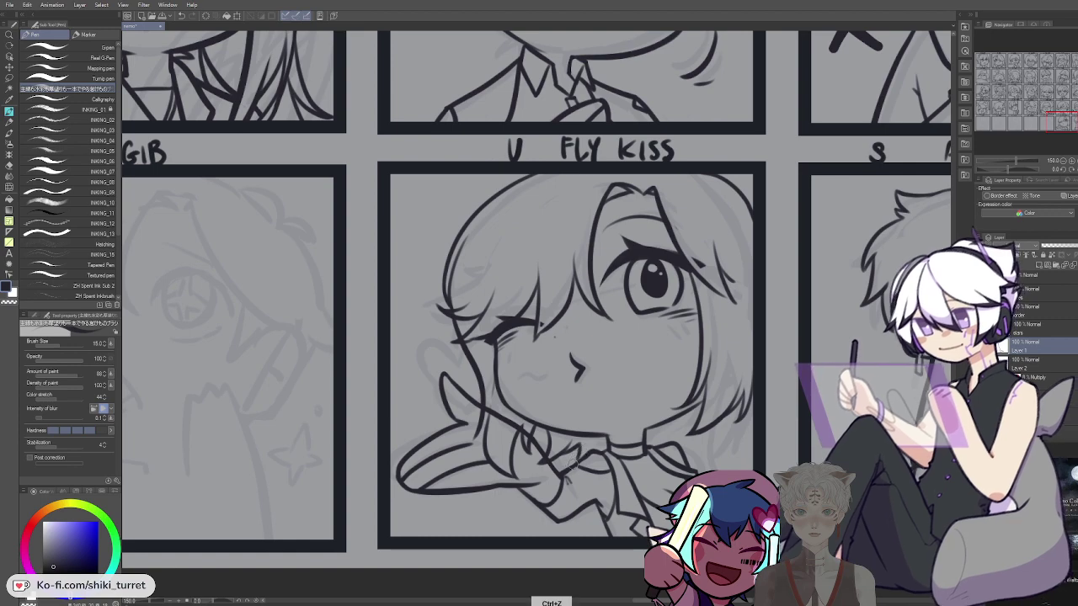
Ink long back-hair strands falling behind the jaw toward the shoulder on the open-eye side and tidy their ends
{"action": "mouse_move", "coordinate": [753, 363]}
{"action": "left_mouse_down"}
{"action": "mouse_move", "coordinate": [691, 361]}
{"action": "mouse_move", "coordinate": [631, 573]}
{"action": "left_mouse_up"}
{"action": "key", "text": "ctrl+z"}
{"action": "left_click_drag", "start_coordinate": [645, 234], "coordinate": [544, 551]}
{"action": "left_click_drag", "start_coordinate": [467, 335], "coordinate": [480, 478]}
{"action": "left_click_drag", "start_coordinate": [482, 245], "coordinate": [459, 89]}
{"action": "left_click_drag", "start_coordinate": [384, 581], "coordinate": [434, 257]}
{"action": "left_click_drag", "start_coordinate": [450, 447], "coordinate": [448, 144]}
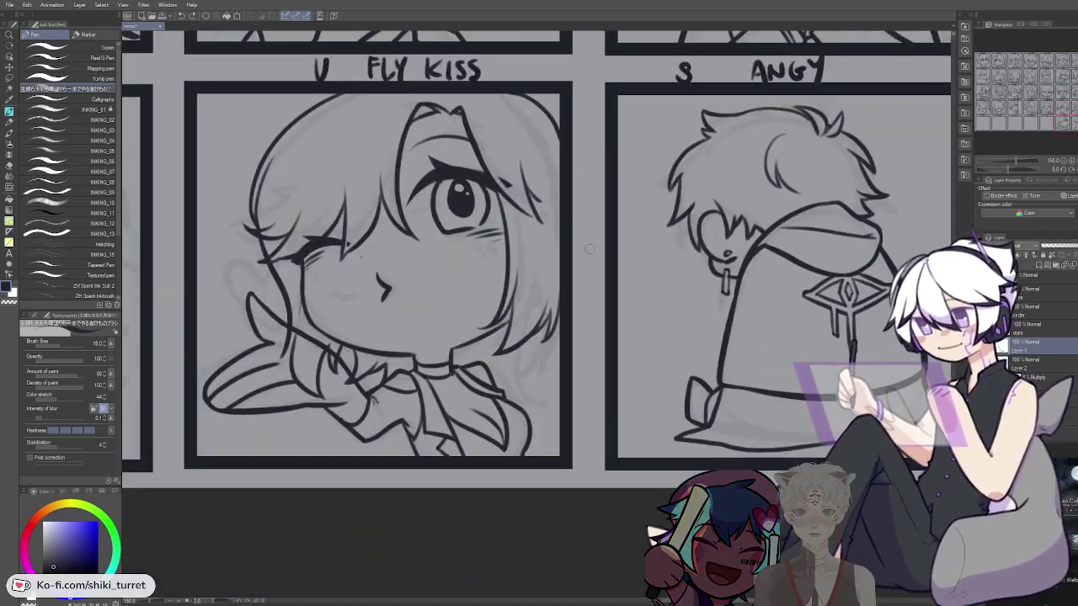
{"action": "left_click_drag", "start_coordinate": [567, 223], "coordinate": [547, 394]}
{"action": "key", "text": "ctrl+z"}
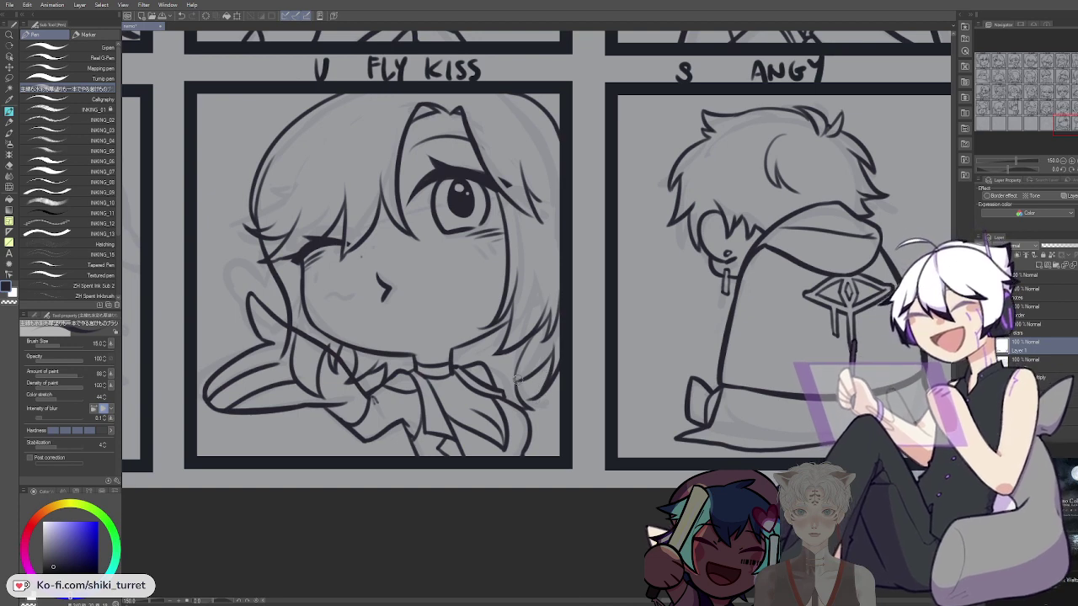
{"action": "key", "text": "c"}
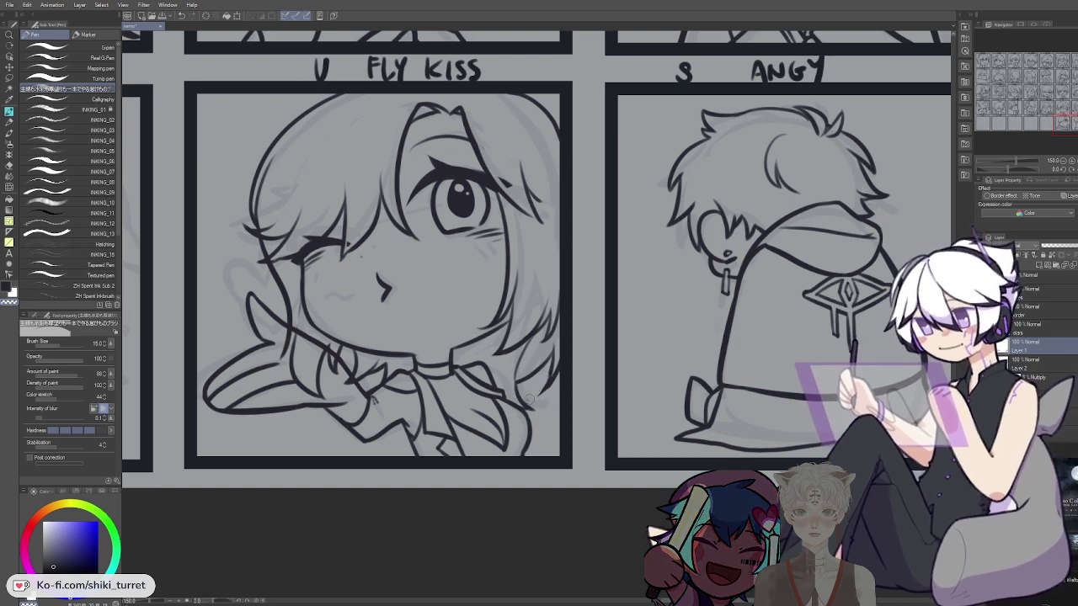
{"action": "key", "text": "ctrl+z"}
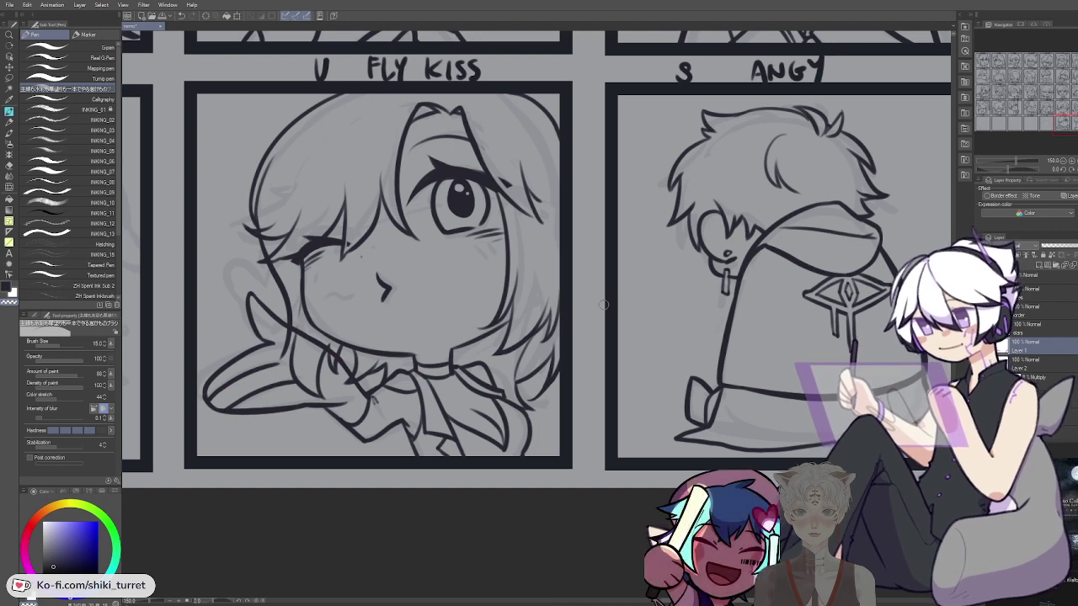
Erase the hair strands and stray lines overlapping the raised hand and cuff in the "U FLY KISS" panel
{"action": "left_click_drag", "start_coordinate": [578, 361], "coordinate": [608, 400]}
{"action": "key", "text": "c"}
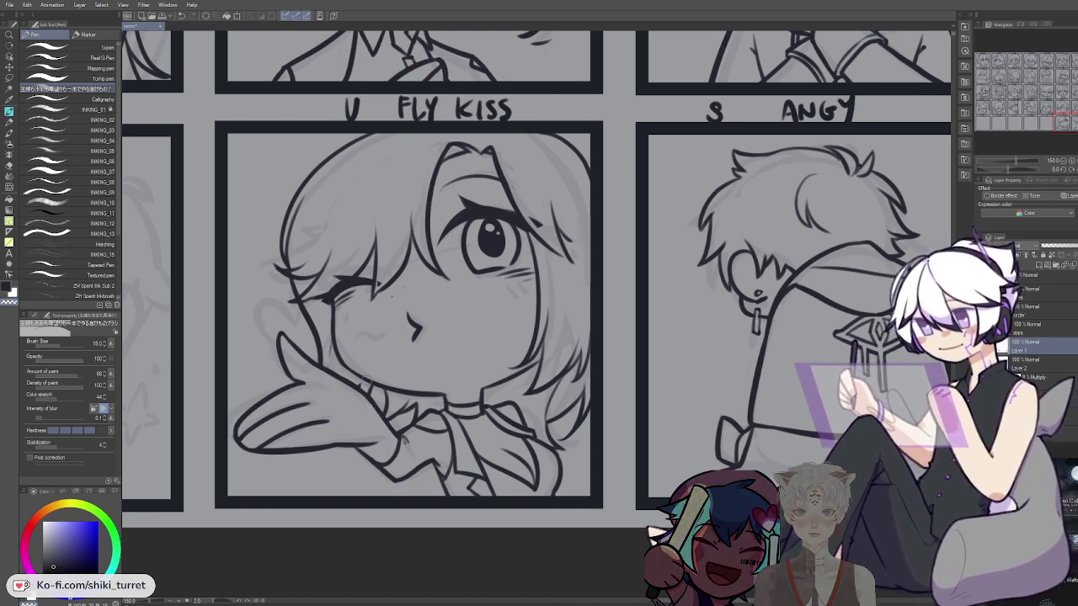
{"action": "key", "text": "space"}
{"action": "left_click_drag", "start_coordinate": [472, 204], "coordinate": [473, 224]}
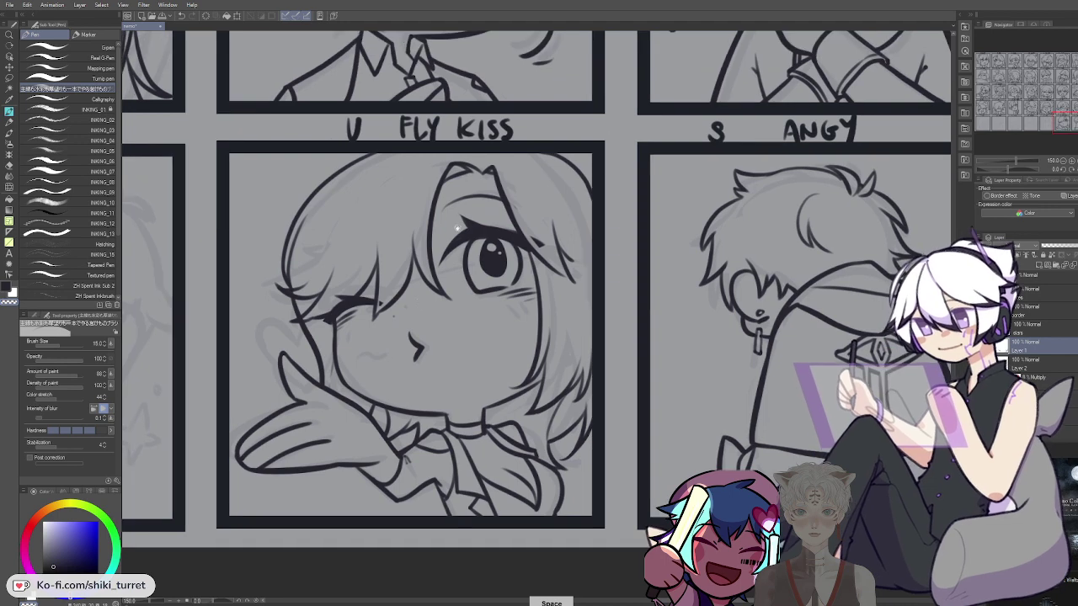
{"action": "key", "text": "ctrl+z"}
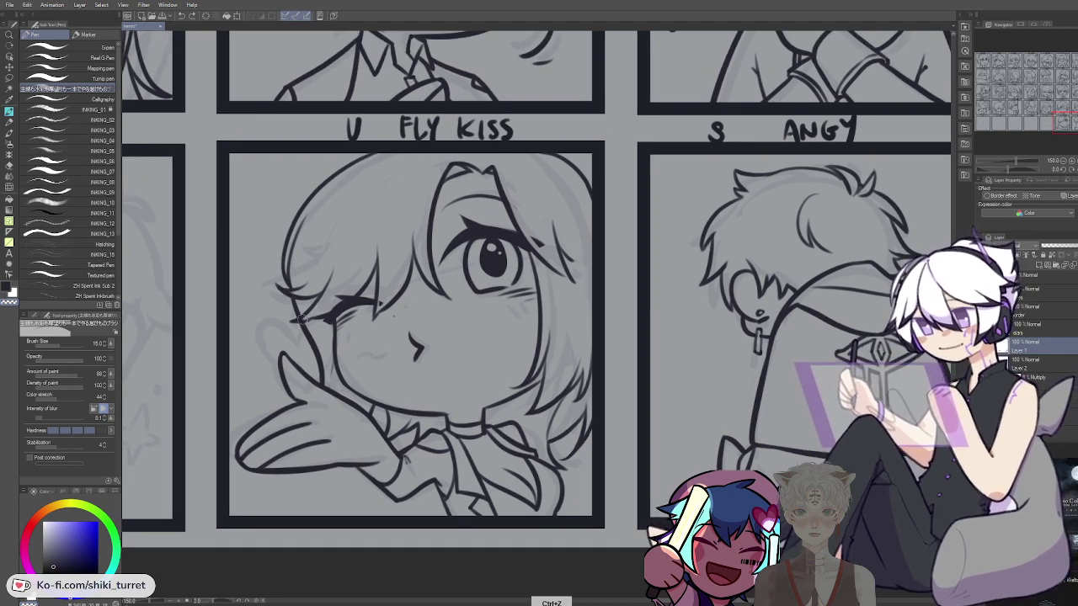
{"action": "key", "text": "space"}
{"action": "left_click_drag", "start_coordinate": [522, 239], "coordinate": [592, 269]}
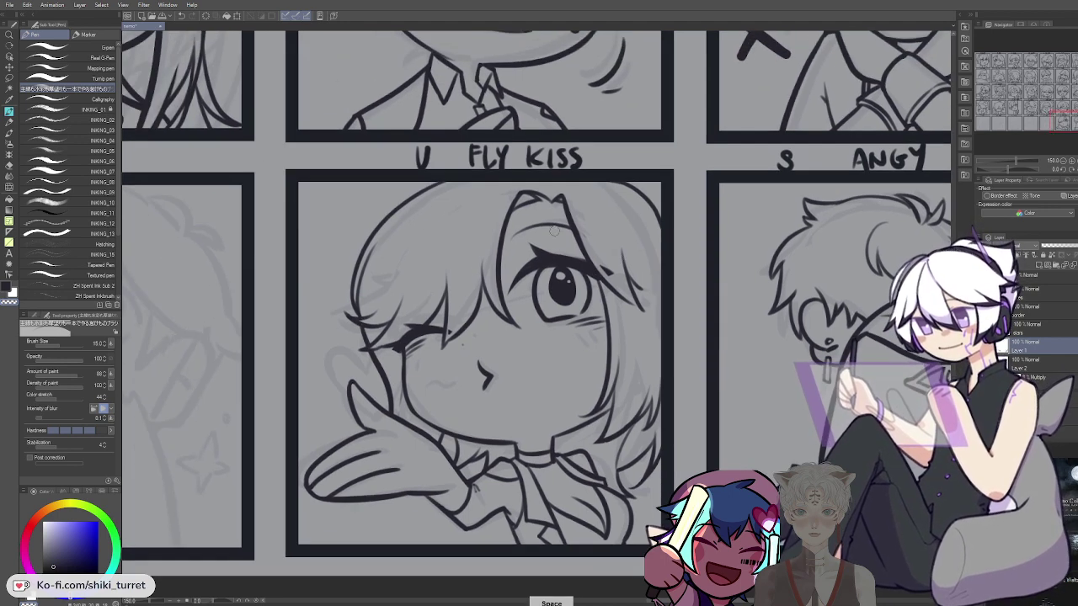
{"action": "mouse_move", "coordinate": [350, 355]}
{"action": "left_mouse_down"}
{"action": "mouse_move", "coordinate": [378, 219]}
{"action": "mouse_move", "coordinate": [350, 346]}
{"action": "left_mouse_up"}
{"action": "key", "text": "c"}
{"action": "key", "text": "ctrl+z"}
Re-ink the outer hair contour on the winking-eye side from the crown down behind the raised hand and tidy its overlaps
{"action": "mouse_move", "coordinate": [396, 211]}
{"action": "left_mouse_down"}
{"action": "mouse_move", "coordinate": [355, 314]}
{"action": "mouse_move", "coordinate": [354, 374]}
{"action": "mouse_move", "coordinate": [359, 276]}
{"action": "mouse_move", "coordinate": [364, 374]}
{"action": "mouse_move", "coordinate": [386, 391]}
{"action": "left_mouse_up"}
{"action": "key", "text": "ctrl+z"}
{"action": "key", "text": "ctrl+z"}
{"action": "key", "text": "ctrl+z"}
{"action": "key", "text": "ctrl+z"}
{"action": "key", "text": "ctrl+z"}
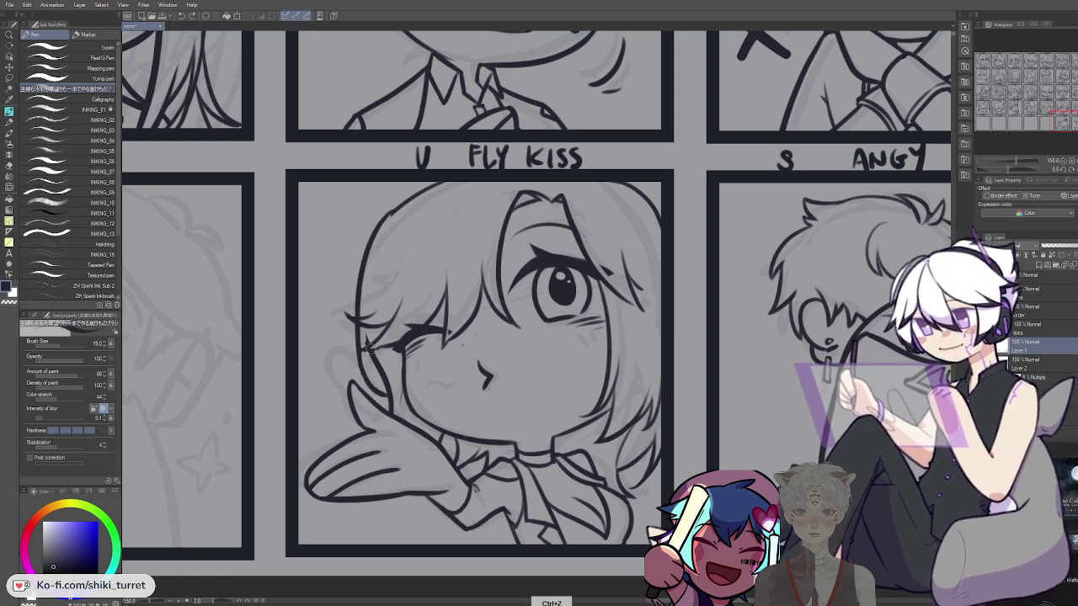
{"action": "key", "text": "c"}
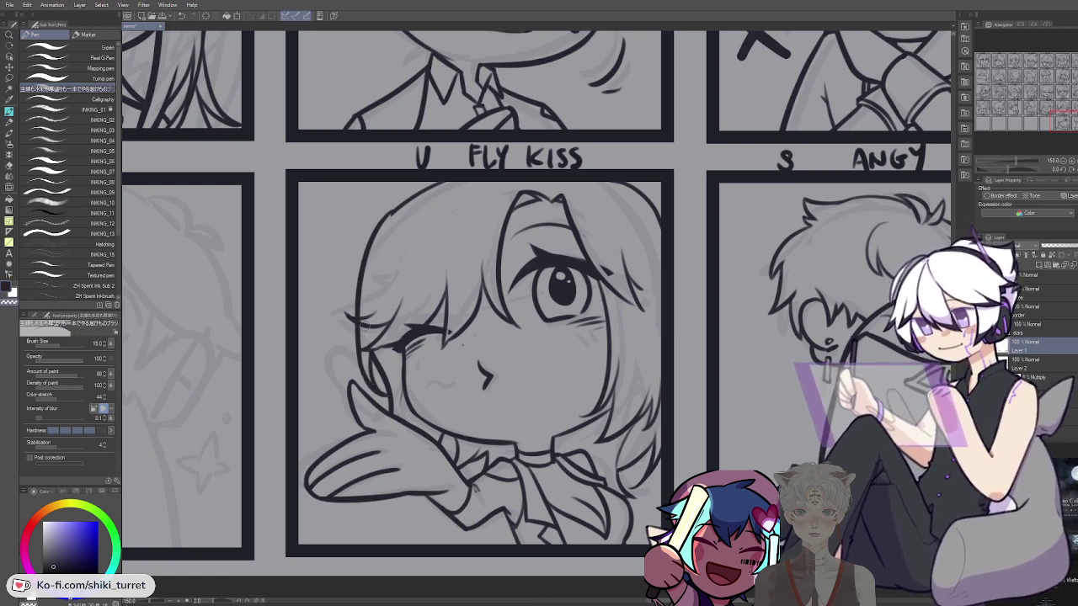
{"action": "key", "text": "ctrl+z"}
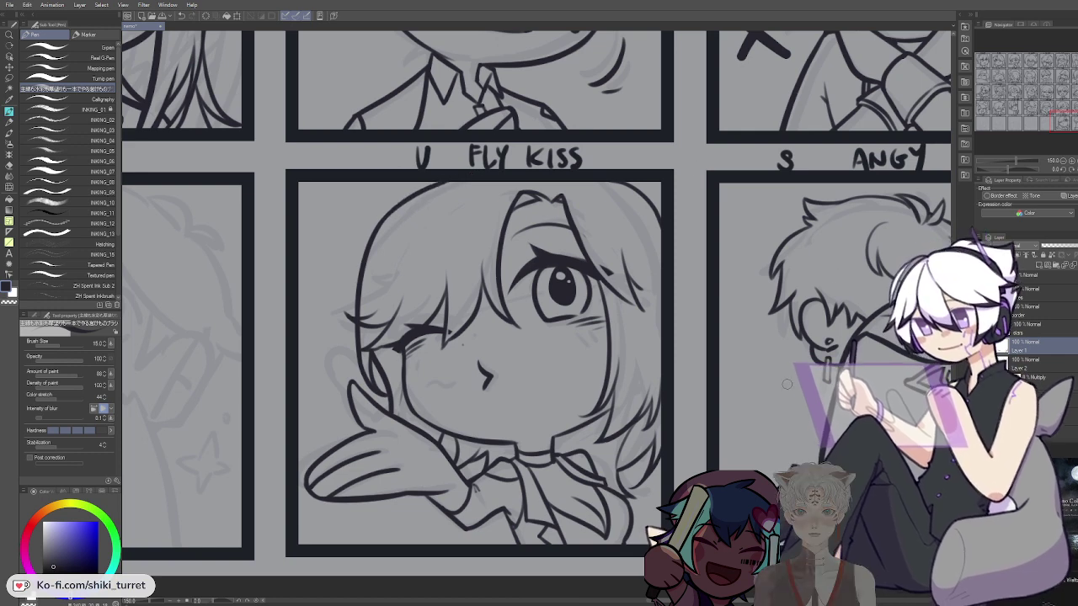
{"action": "key", "text": "c"}
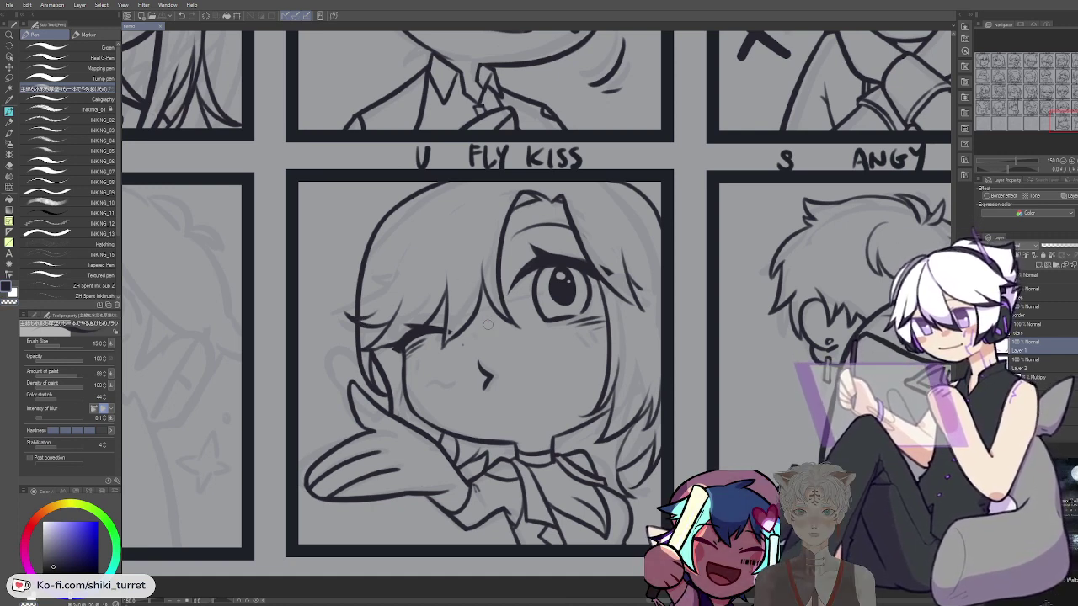
{"action": "left_click_drag", "start_coordinate": [776, 400], "coordinate": [782, 394]}
Select the border layer and ink the outer half of a heart above the raised hand's thumb
{"action": "left_click", "coordinate": [782, 433], "text": "alt"}
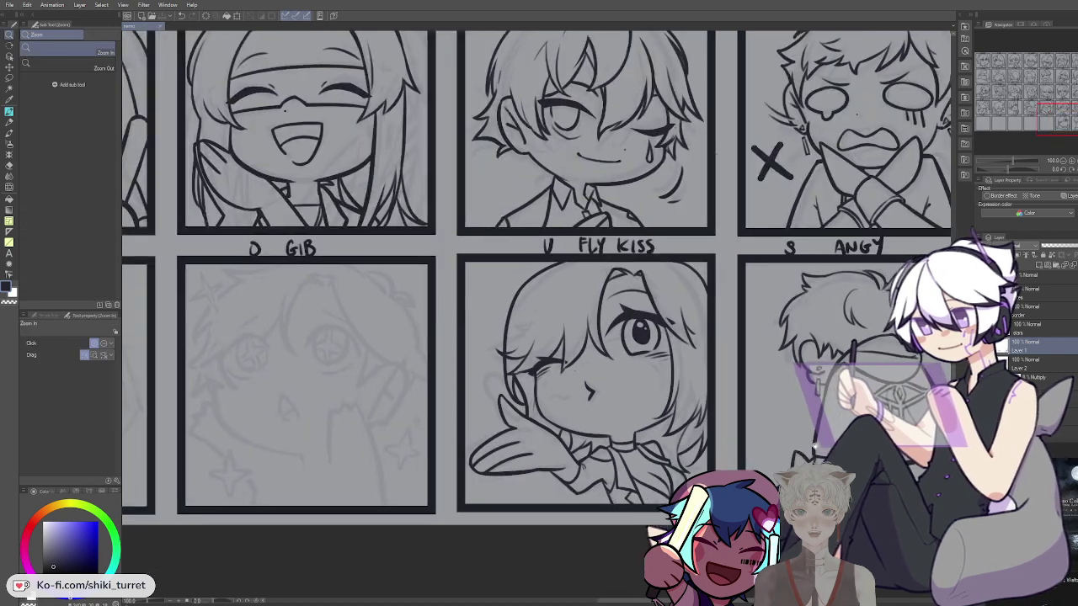
{"action": "left_click_drag", "start_coordinate": [816, 449], "coordinate": [748, 410]}
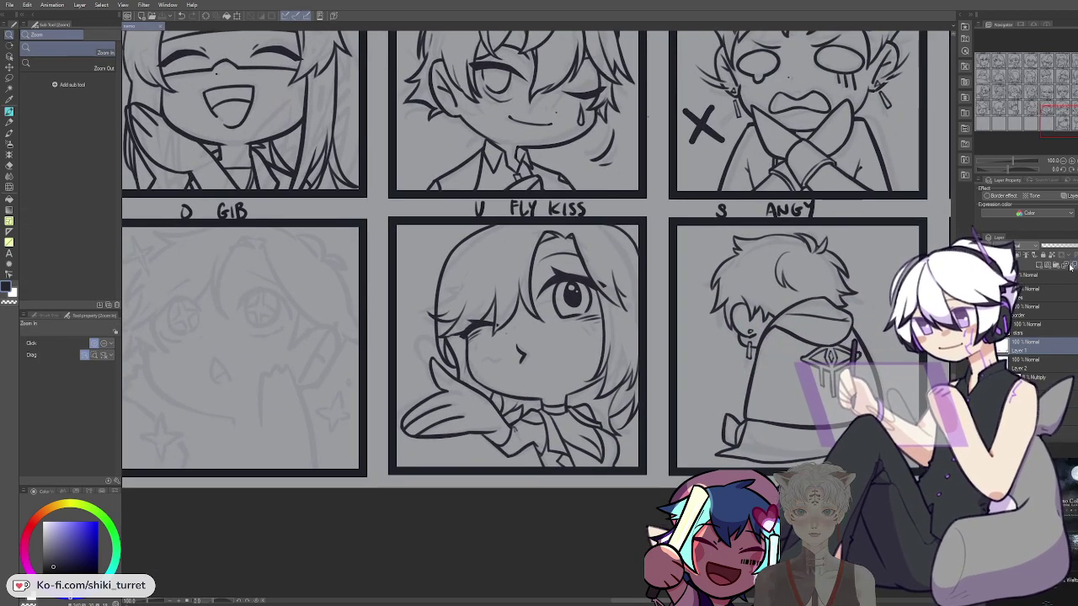
{"action": "left_click", "coordinate": [1024, 305]}
{"action": "left_click", "coordinate": [447, 382]}
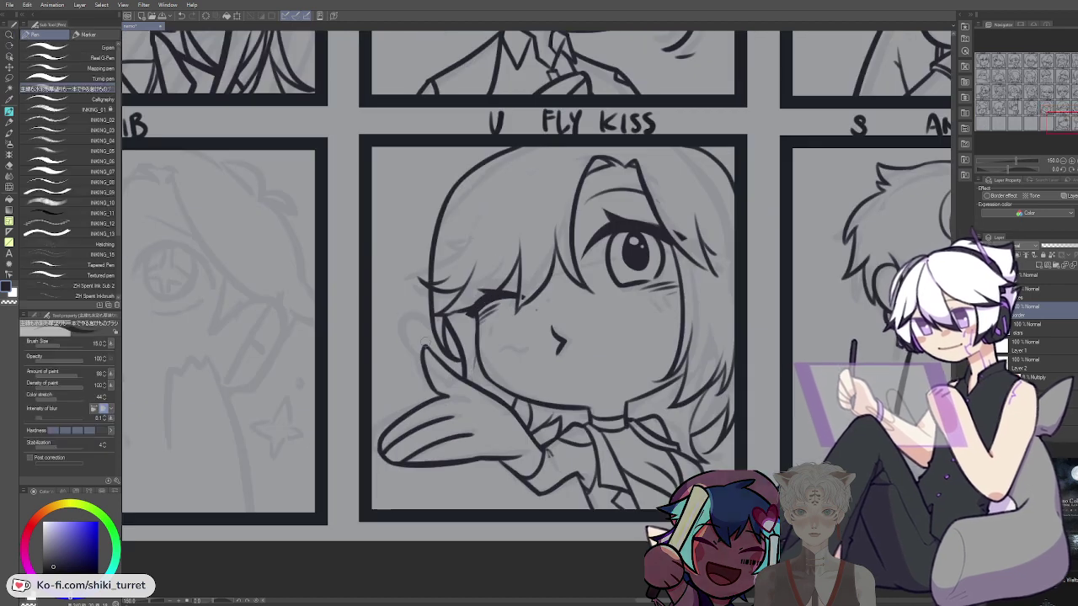
{"action": "mouse_move", "coordinate": [451, 387]}
{"action": "left_mouse_down"}
{"action": "mouse_move", "coordinate": [426, 367]}
{"action": "mouse_move", "coordinate": [426, 308]}
{"action": "left_mouse_up"}
{"action": "key", "text": "ctrl+z"}
{"action": "mouse_move", "coordinate": [452, 387]}
{"action": "left_mouse_down"}
{"action": "mouse_move", "coordinate": [432, 370]}
{"action": "mouse_move", "coordinate": [438, 322]}
{"action": "left_mouse_up"}
{"action": "key", "text": "ctrl+z"}
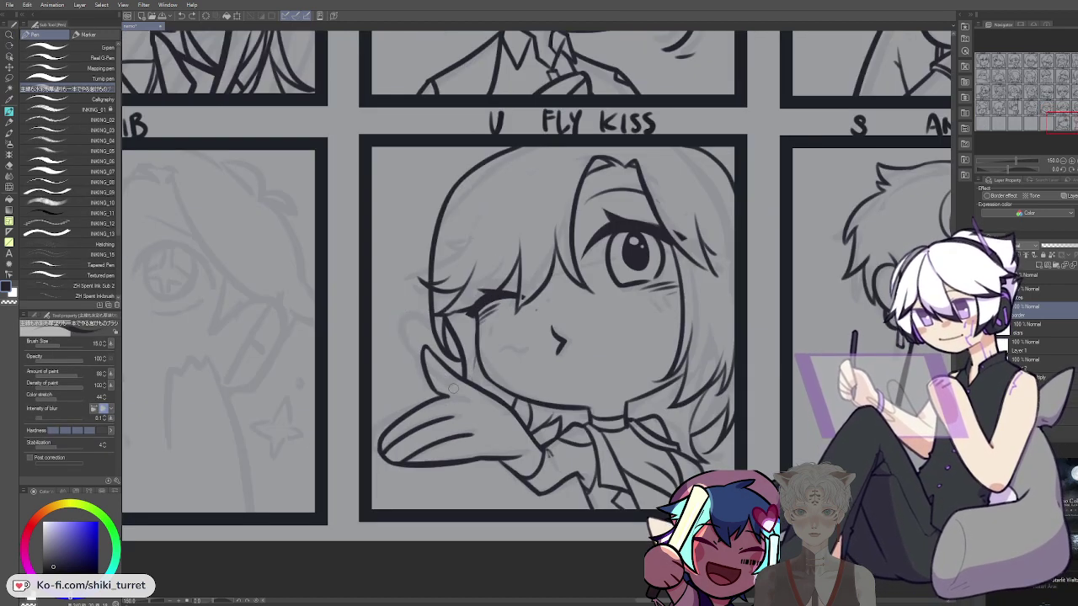
{"action": "mouse_move", "coordinate": [416, 348]}
{"action": "left_mouse_down"}
{"action": "mouse_move", "coordinate": [438, 313]}
{"action": "mouse_move", "coordinate": [495, 293]}
{"action": "mouse_move", "coordinate": [483, 348]}
{"action": "left_mouse_up"}
{"action": "key", "text": "ctrl+z"}
Ink the face-side half of the heart, closing it at the lower point above the thumb
{"action": "left_click_drag", "start_coordinate": [495, 302], "coordinate": [460, 379]}
{"action": "key", "text": "ctrl+z"}
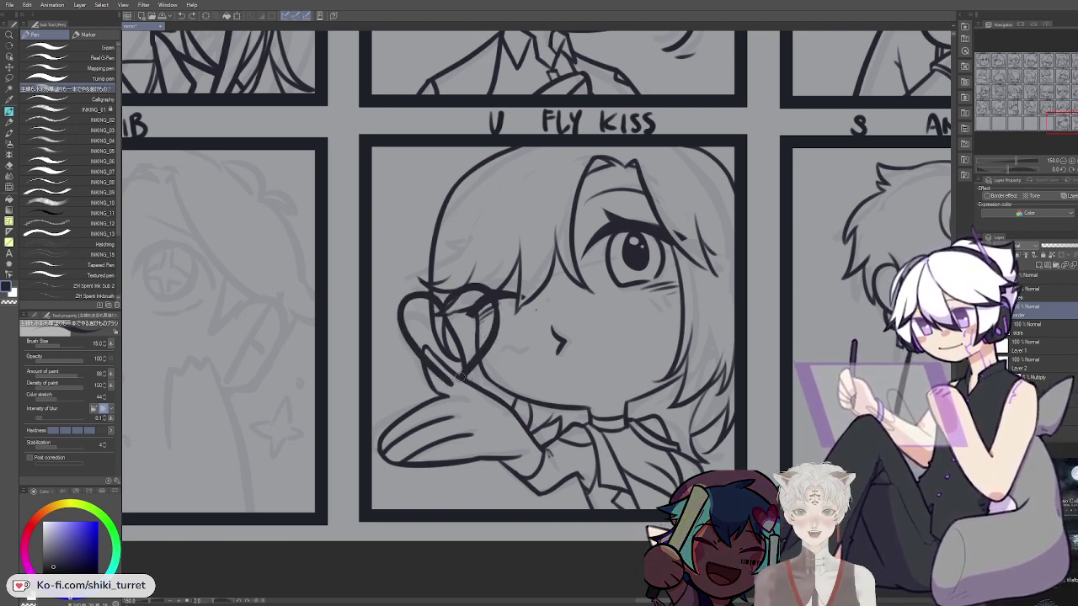
{"action": "key", "text": "ctrl+z"}
{"action": "left_click_drag", "start_coordinate": [495, 302], "coordinate": [458, 380]}
{"action": "key", "text": "ctrl+z"}
{"action": "key", "text": "ctrl+z"}
{"action": "left_click_drag", "start_coordinate": [495, 303], "coordinate": [459, 376]}
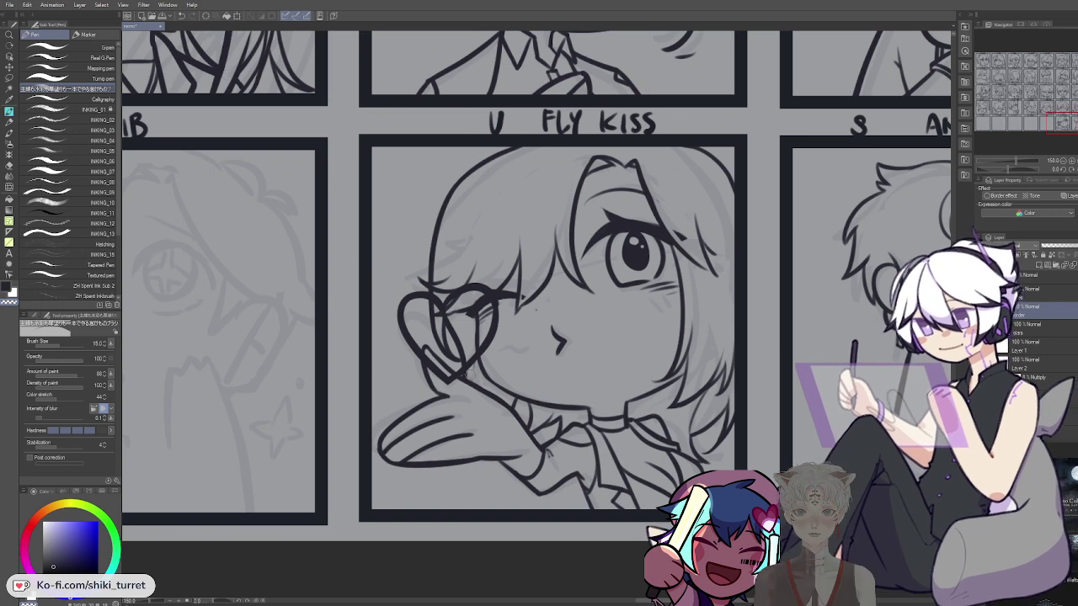
Move the heart down onto the raised hand and ink a short wavy mark on the winking-side cheek
{"action": "key", "text": "m"}
{"action": "mouse_move", "coordinate": [474, 398]}
{"action": "left_mouse_down"}
{"action": "mouse_move", "coordinate": [369, 379]}
{"action": "mouse_move", "coordinate": [500, 377]}
{"action": "left_mouse_up"}
{"action": "key", "text": "k"}
{"action": "mouse_move", "coordinate": [517, 350]}
{"action": "left_mouse_down"}
{"action": "mouse_move", "coordinate": [516, 385]}
{"action": "mouse_move", "coordinate": [521, 363]}
{"action": "left_mouse_up"}
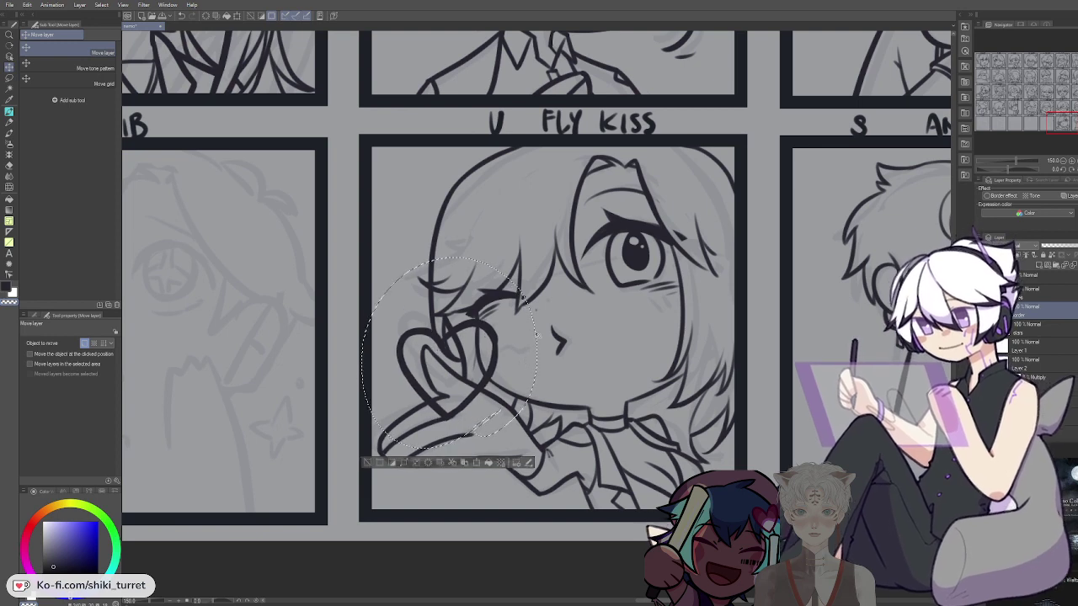
{"action": "key", "text": "p"}
{"action": "key", "text": "ctrl+d"}
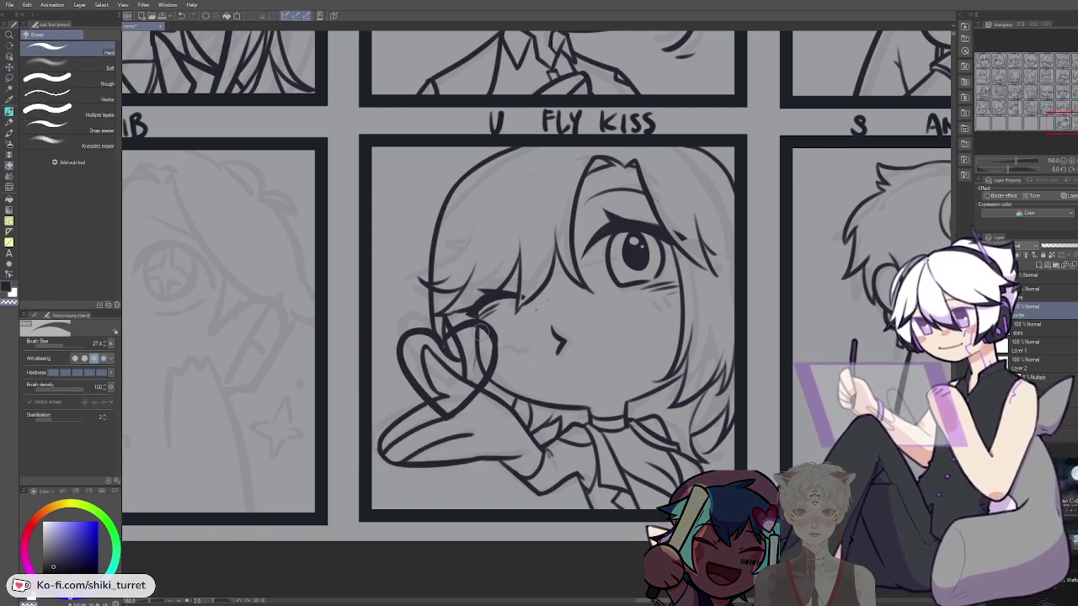
{"action": "left_click_drag", "start_coordinate": [506, 352], "coordinate": [532, 347]}
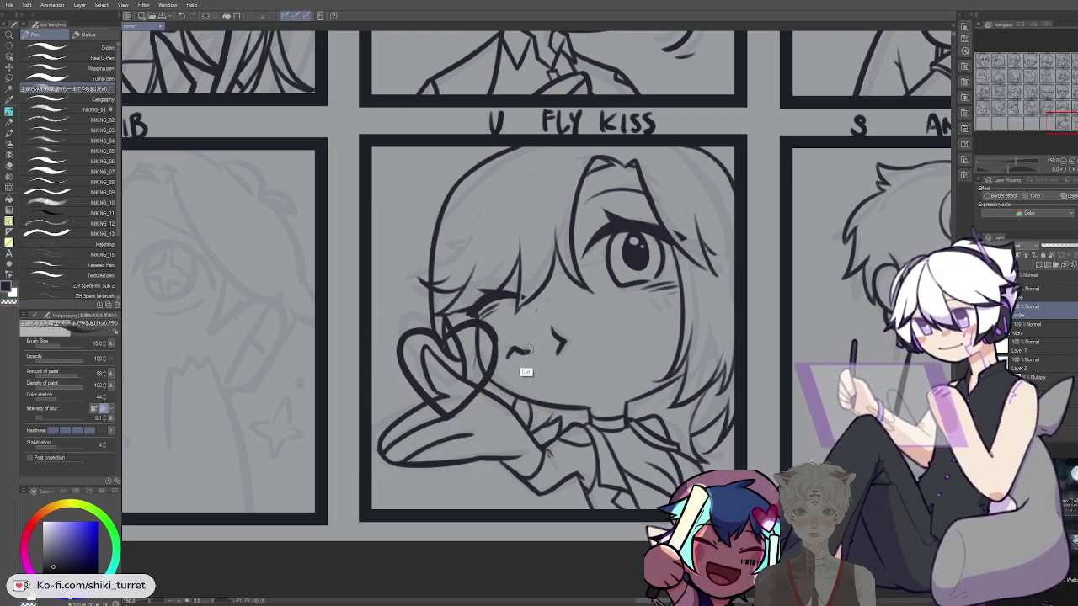
Select Layer 1 and look over the un-inked bottom-row sketches from "F HOT" to "O GIB"
{"action": "left_click", "coordinate": [637, 308], "text": "alt"}
{"action": "left_click", "coordinate": [637, 306], "text": "alt"}
{"action": "left_click_drag", "start_coordinate": [688, 306], "coordinate": [702, 342]}
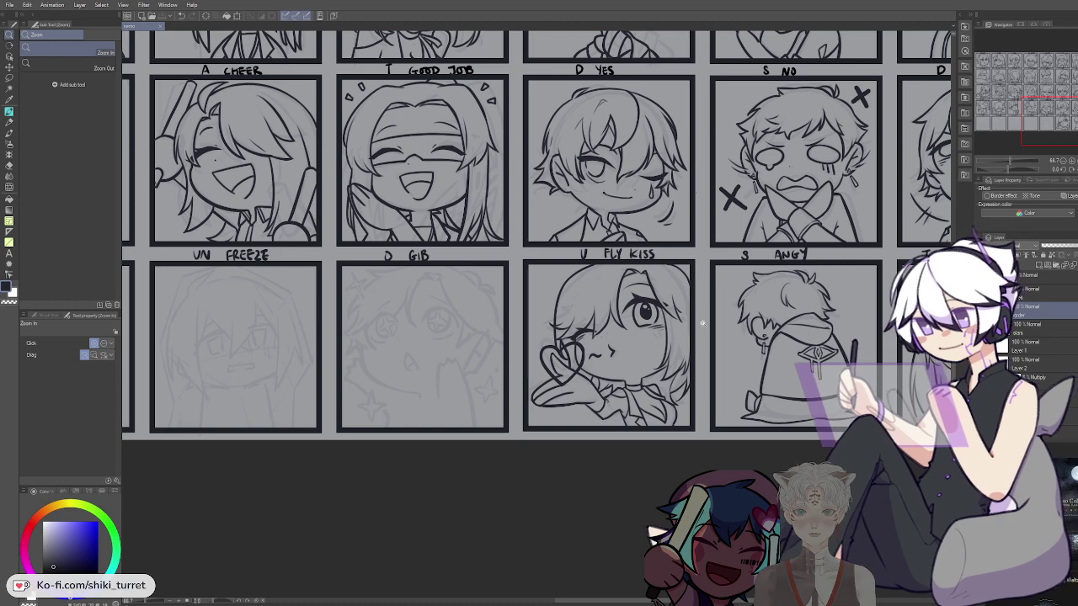
{"action": "left_click", "coordinate": [1034, 344]}
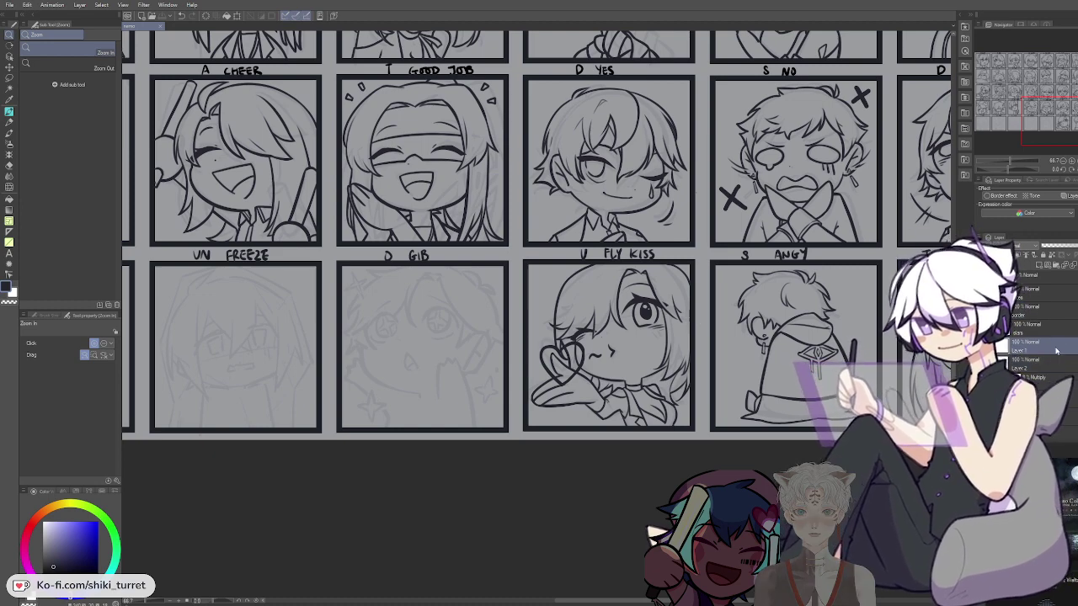
{"action": "left_click_drag", "start_coordinate": [298, 449], "coordinate": [891, 448]}
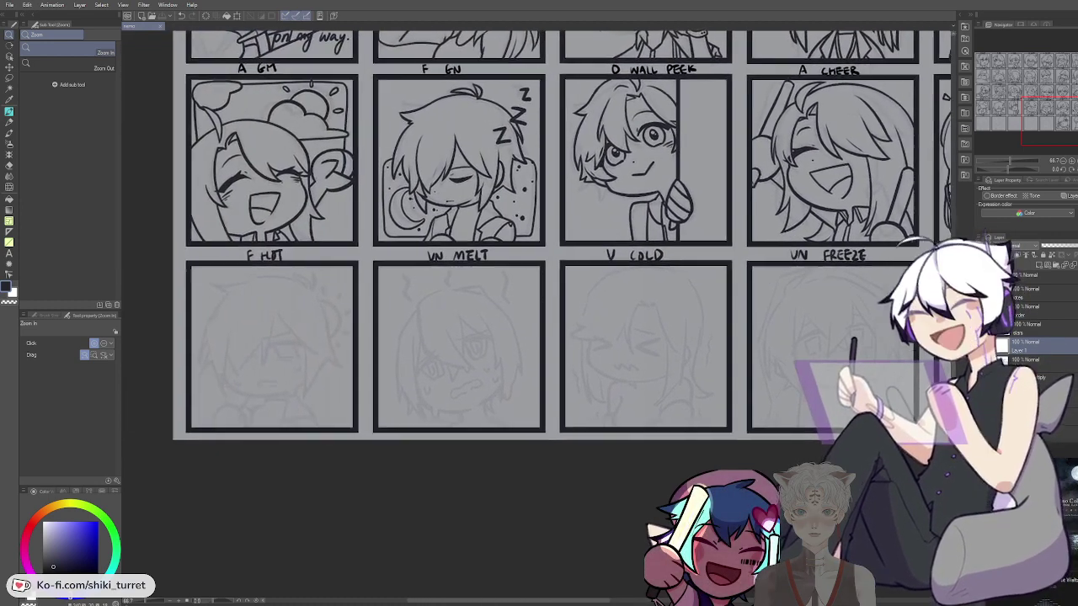
{"action": "left_click_drag", "start_coordinate": [800, 414], "coordinate": [414, 417]}
{"action": "left_click_drag", "start_coordinate": [691, 393], "coordinate": [576, 383]}
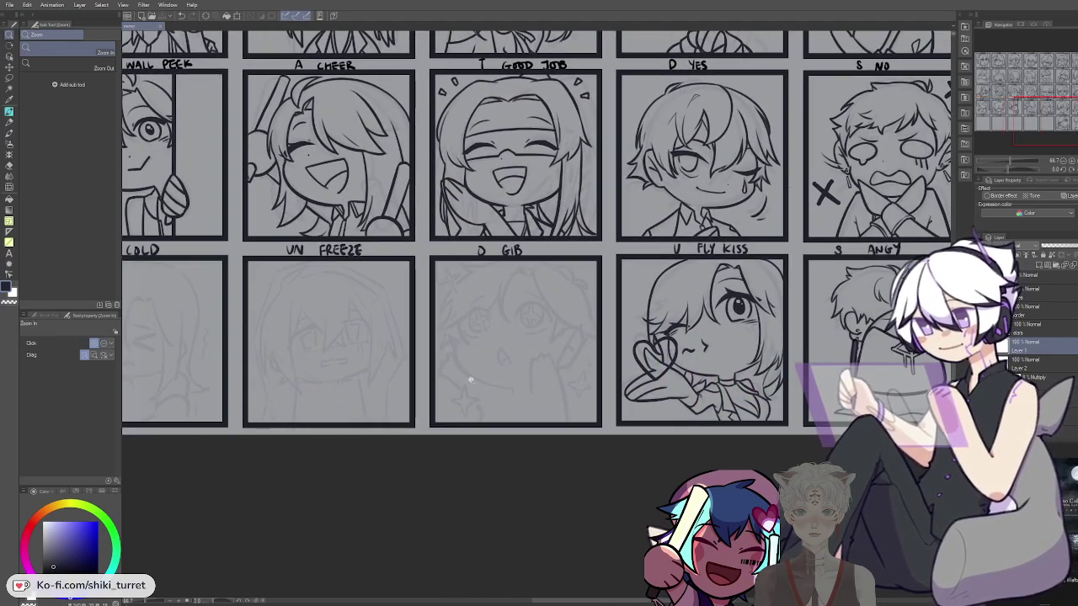
{"action": "left_click", "coordinate": [467, 377]}
{"action": "left_click_drag", "start_coordinate": [480, 426], "coordinate": [393, 428]}
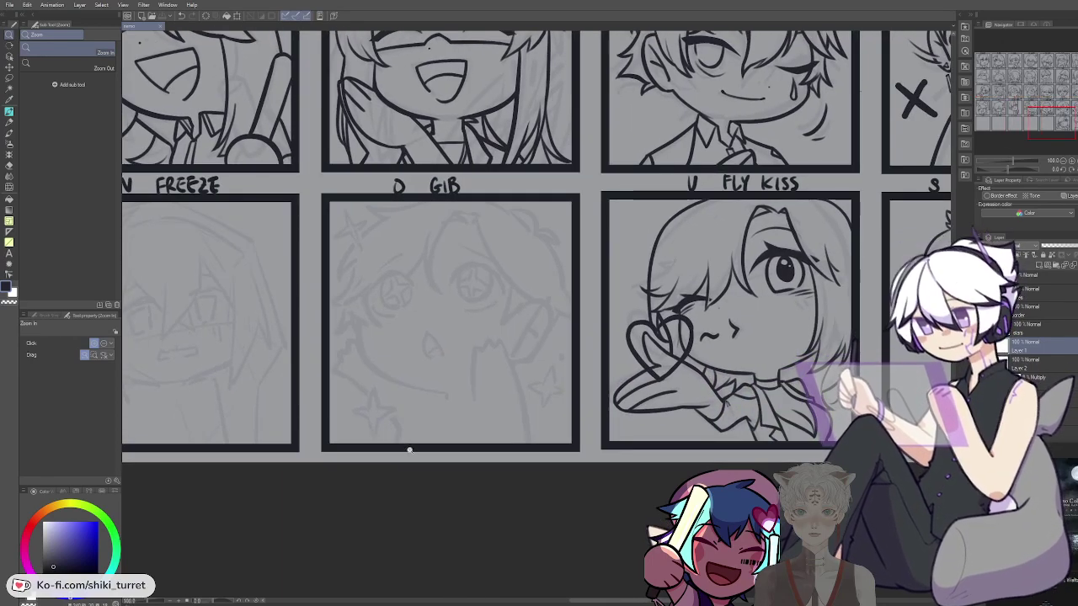
{"action": "key", "text": "p"}
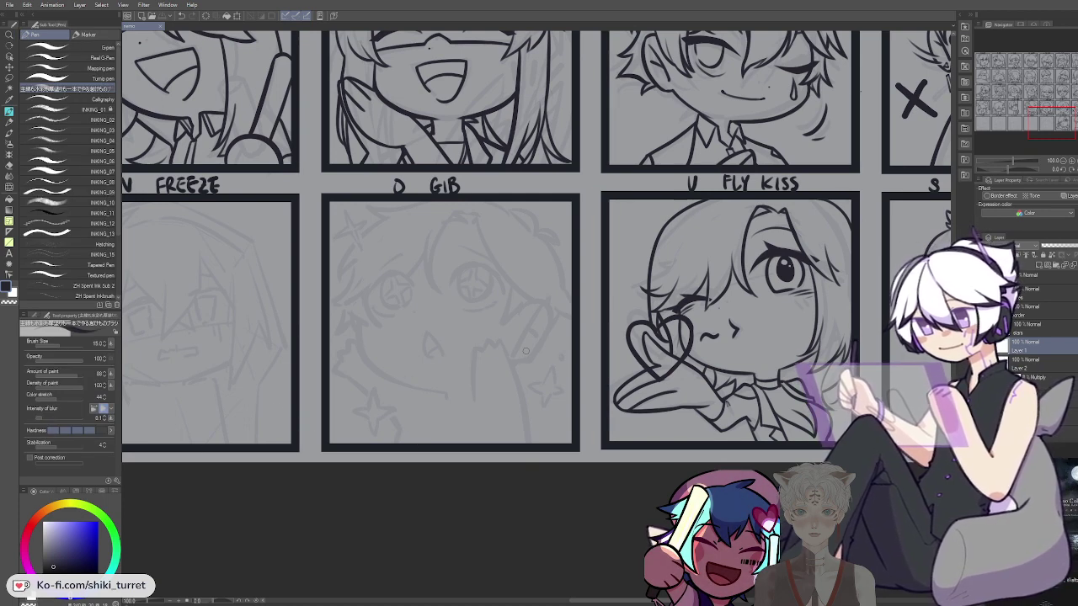
{"action": "scroll", "coordinate": [421, 253], "scroll_direction": "up", "scroll_amount": 2}
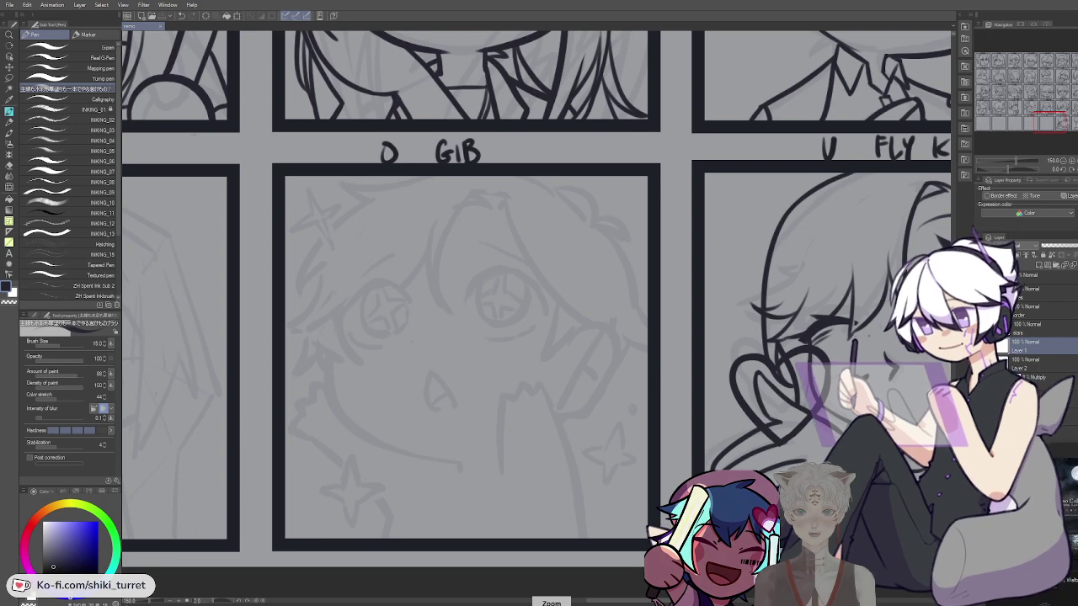
On Layer 2, ink the jaw curve of the "O GIB" face and the line slanting down from its chin end
{"action": "left_click", "coordinate": [1024, 363]}
{"action": "left_click_drag", "start_coordinate": [438, 337], "coordinate": [389, 305]}
{"action": "key", "text": "ctrl+z"}
{"action": "mouse_move", "coordinate": [290, 331]}
{"action": "left_mouse_down"}
{"action": "mouse_move", "coordinate": [320, 407]}
{"action": "mouse_move", "coordinate": [295, 384]}
{"action": "mouse_move", "coordinate": [302, 396]}
{"action": "left_mouse_up"}
{"action": "key", "text": "ctrl+z"}
{"action": "key", "text": "ctrl+z"}
{"action": "key", "text": "ctrl+z"}
{"action": "key", "text": "ctrl+z"}
{"action": "mouse_move", "coordinate": [287, 332]}
{"action": "left_mouse_down"}
{"action": "mouse_move", "coordinate": [324, 405]}
{"action": "mouse_move", "coordinate": [374, 419]}
{"action": "left_mouse_up"}
{"action": "key", "text": "ctrl+z"}
{"action": "mouse_move", "coordinate": [290, 382]}
{"action": "left_mouse_down"}
{"action": "mouse_move", "coordinate": [396, 423]}
{"action": "mouse_move", "coordinate": [339, 415]}
{"action": "mouse_move", "coordinate": [411, 426]}
{"action": "mouse_move", "coordinate": [373, 507]}
{"action": "left_mouse_up"}
{"action": "key", "text": "ctrl+z"}
{"action": "key", "text": "ctrl+z"}
{"action": "key", "text": "ctrl+z"}
Ink the short collar fold under the chin and the outer neck edge running from the jaw to the frame
{"action": "left_click_drag", "start_coordinate": [392, 428], "coordinate": [386, 475]}
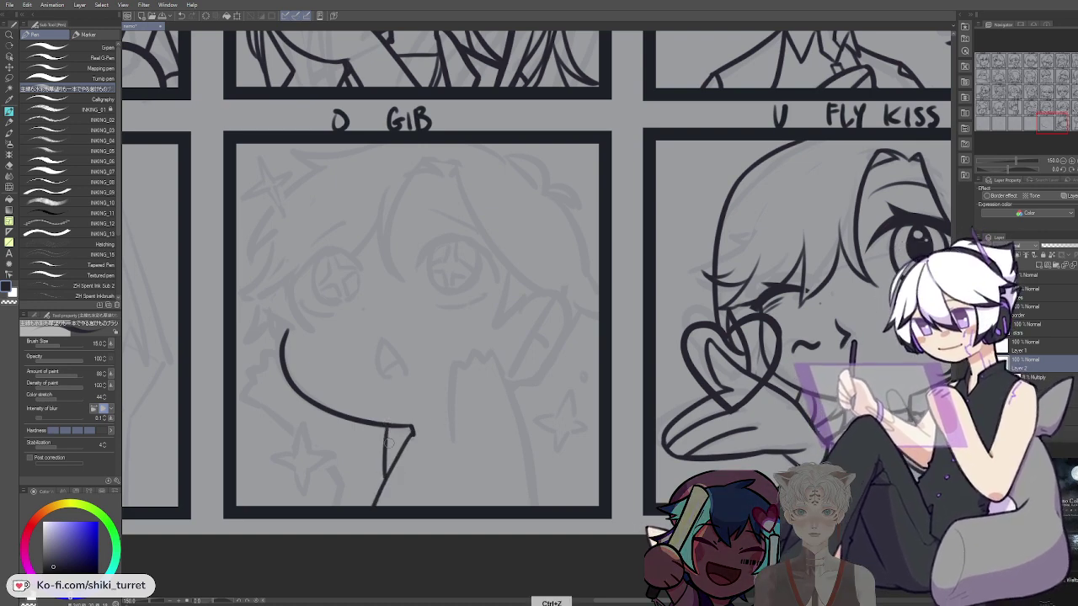
{"action": "left_click_drag", "start_coordinate": [385, 428], "coordinate": [386, 473]}
{"action": "key", "text": "ctrl+z"}
{"action": "left_click_drag", "start_coordinate": [376, 428], "coordinate": [345, 483]}
{"action": "key", "text": "ctrl+z"}
{"action": "left_click_drag", "start_coordinate": [384, 428], "coordinate": [337, 503]}
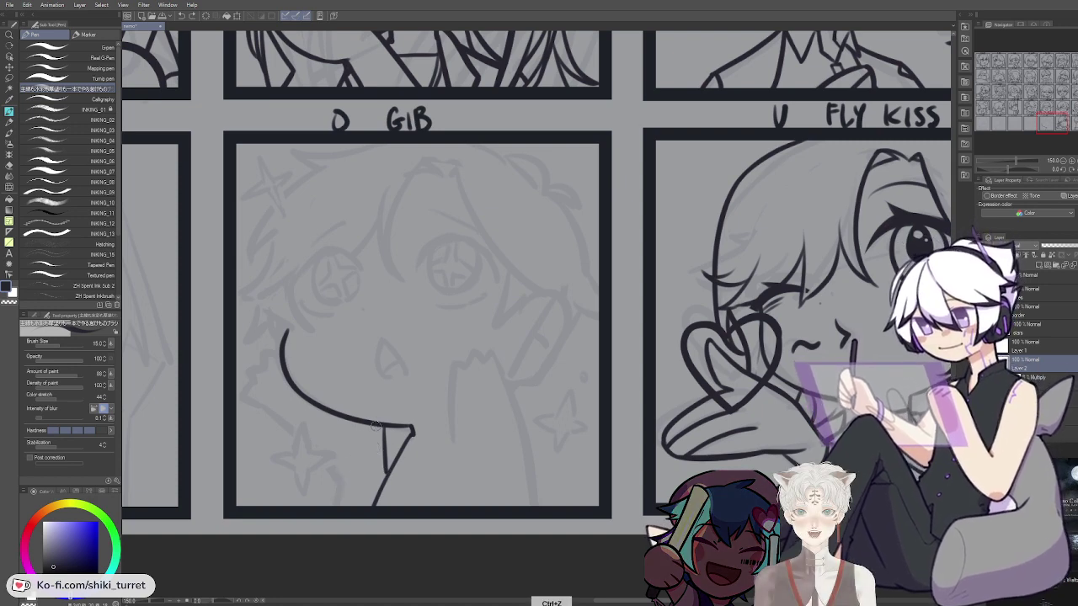
{"action": "key", "text": "ctrl+z"}
{"action": "left_click_drag", "start_coordinate": [384, 426], "coordinate": [334, 506]}
{"action": "key", "text": "ctrl+z"}
{"action": "left_click_drag", "start_coordinate": [381, 424], "coordinate": [331, 507]}
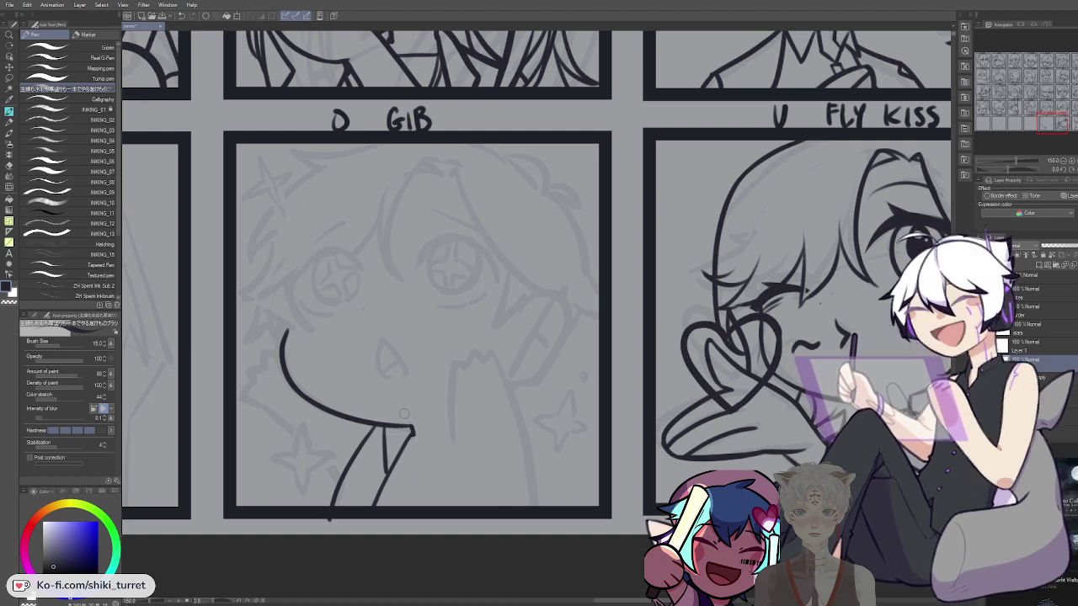
{"action": "key", "text": "ctrl+z"}
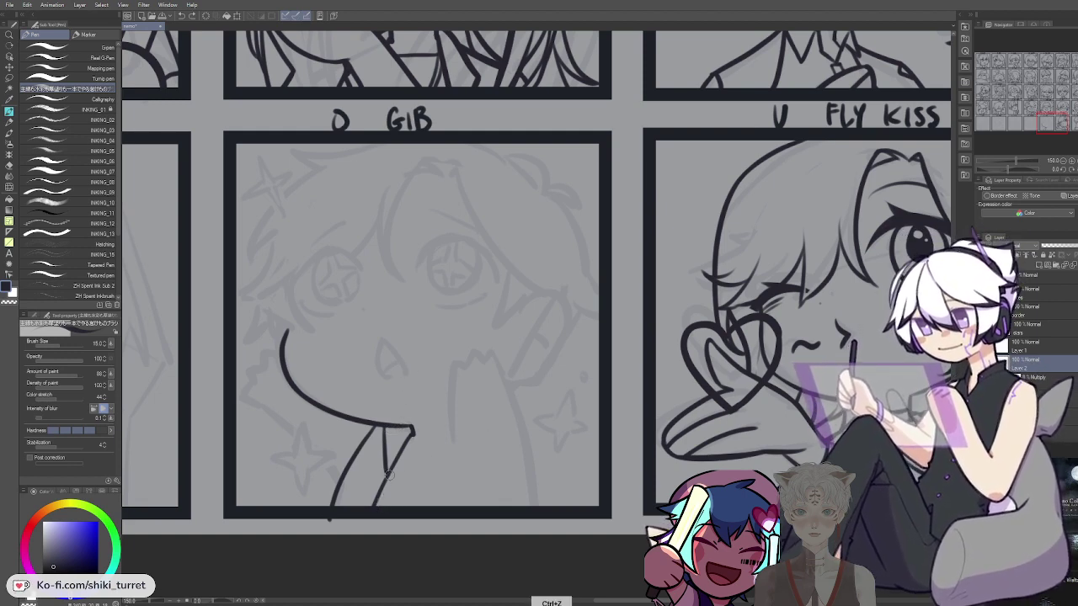
Ink the collar's pointed front below the chin and the line running from its far tip down to the frame
{"action": "left_click_drag", "start_coordinate": [389, 476], "coordinate": [377, 507]}
{"action": "left_click_drag", "start_coordinate": [412, 433], "coordinate": [405, 470]}
{"action": "key", "text": "ctrl+z"}
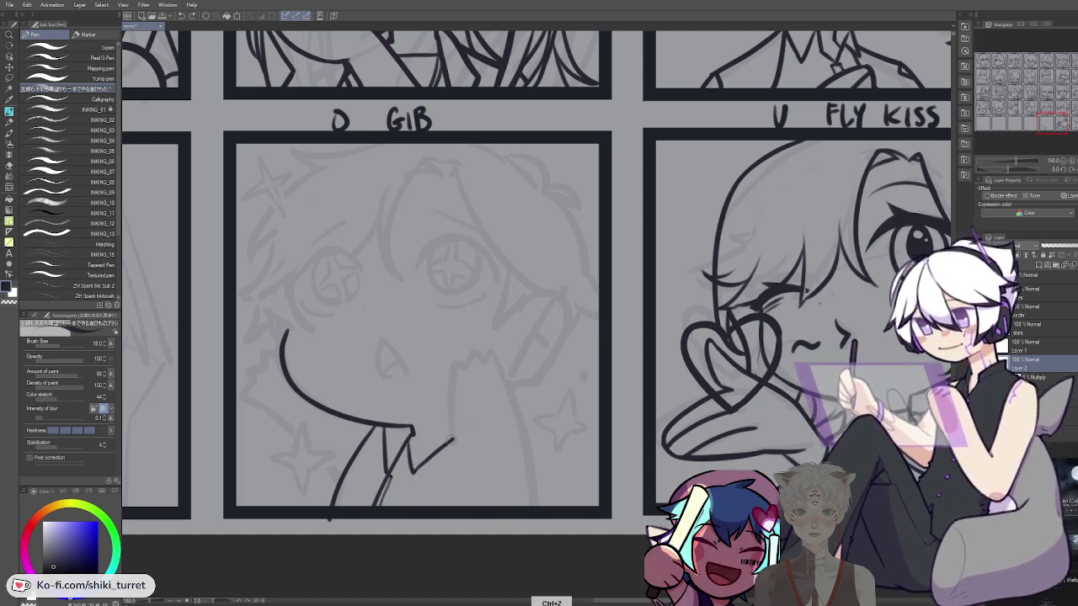
{"action": "key", "text": "ctrl+z"}
{"action": "left_click_drag", "start_coordinate": [413, 472], "coordinate": [450, 441]}
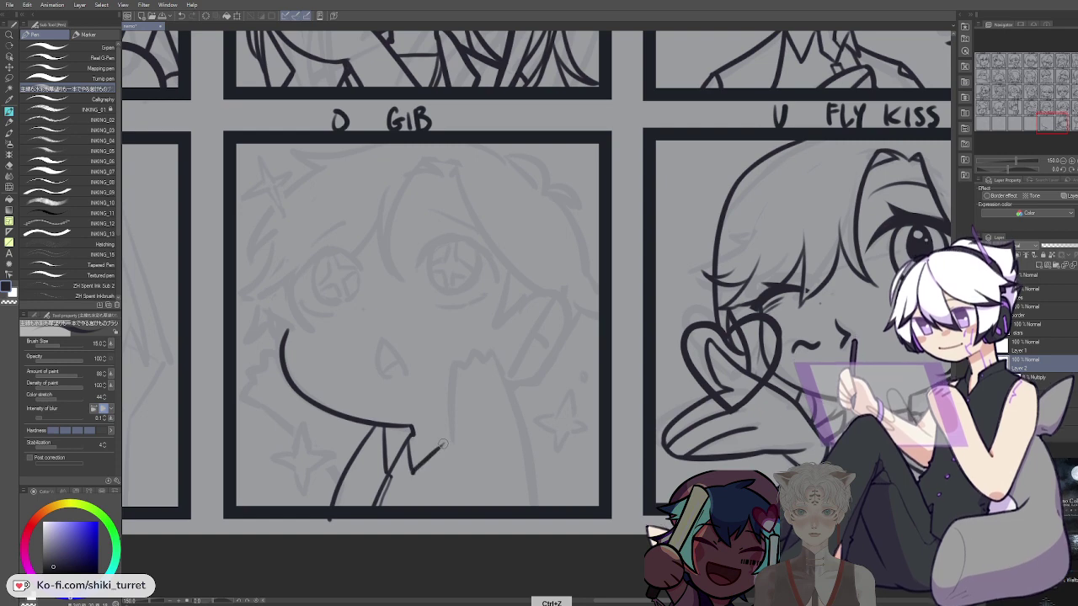
{"action": "key", "text": "ctrl+z"}
{"action": "left_click_drag", "start_coordinate": [413, 472], "coordinate": [452, 440]}
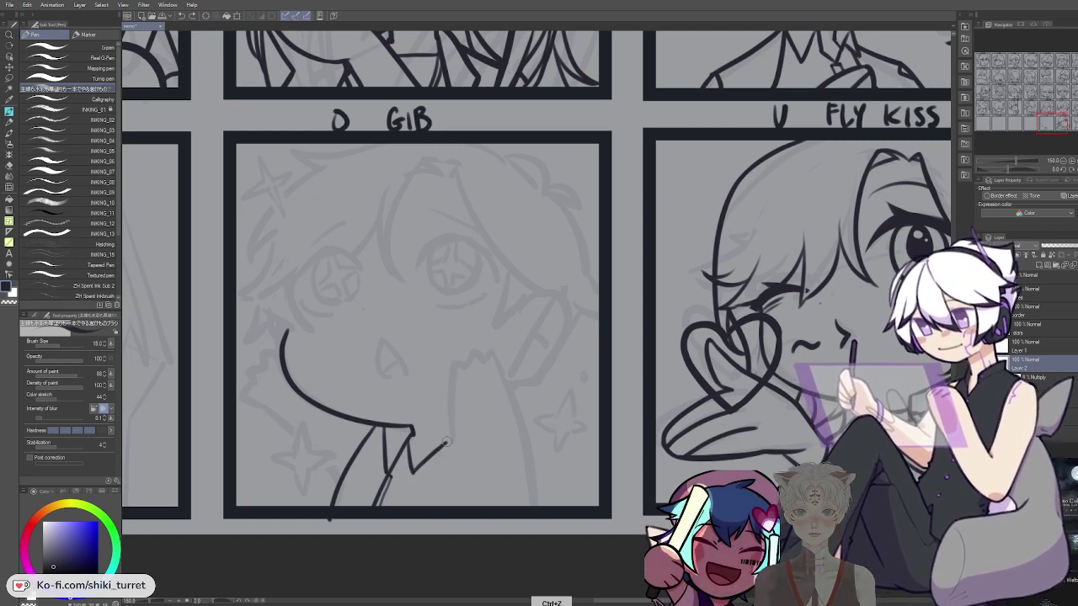
{"action": "key", "text": "ctrl+z"}
{"action": "left_click_drag", "start_coordinate": [435, 505], "coordinate": [451, 437]}
{"action": "key", "text": "ctrl+z"}
{"action": "left_click_drag", "start_coordinate": [437, 476], "coordinate": [450, 437]}
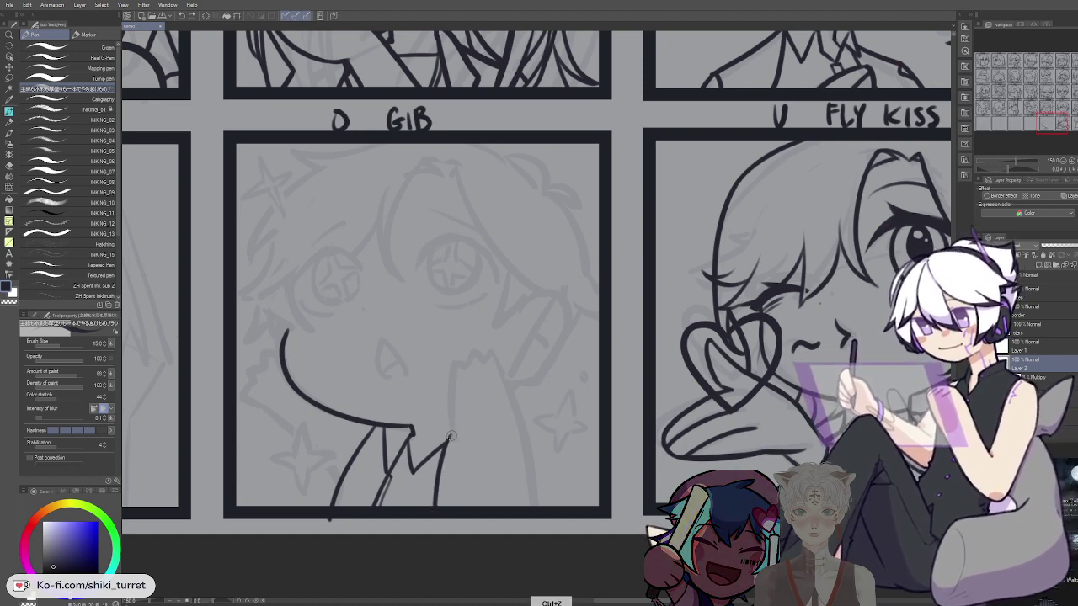
{"action": "left_click_drag", "start_coordinate": [453, 430], "coordinate": [455, 360]}
{"action": "key", "text": "ctrl+z"}
{"action": "left_click_drag", "start_coordinate": [453, 432], "coordinate": [456, 360]}
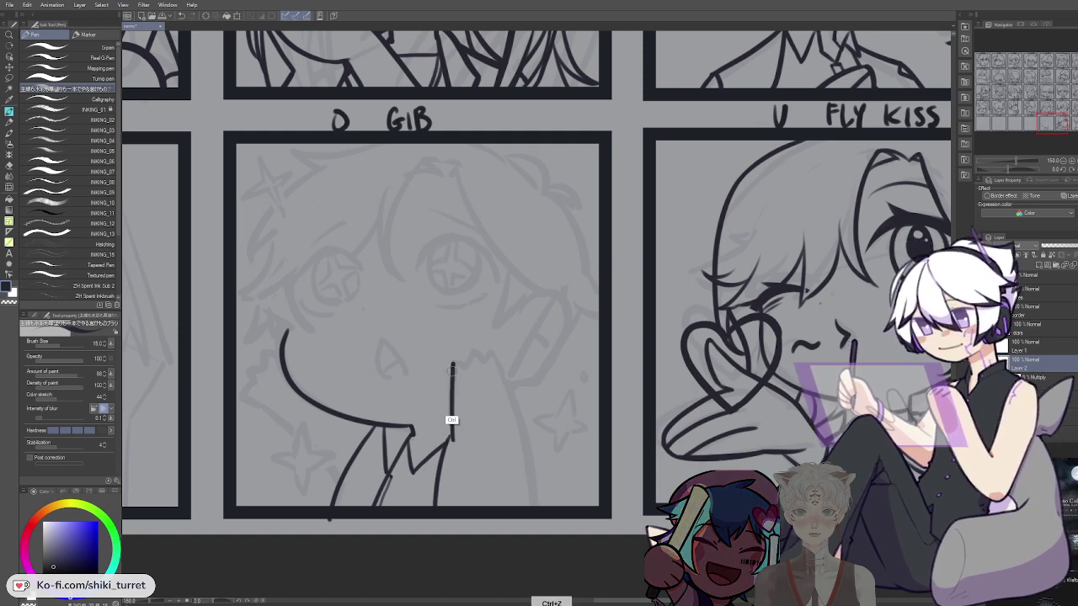
{"action": "key", "text": "ctrl+z"}
{"action": "left_click_drag", "start_coordinate": [452, 431], "coordinate": [455, 350]}
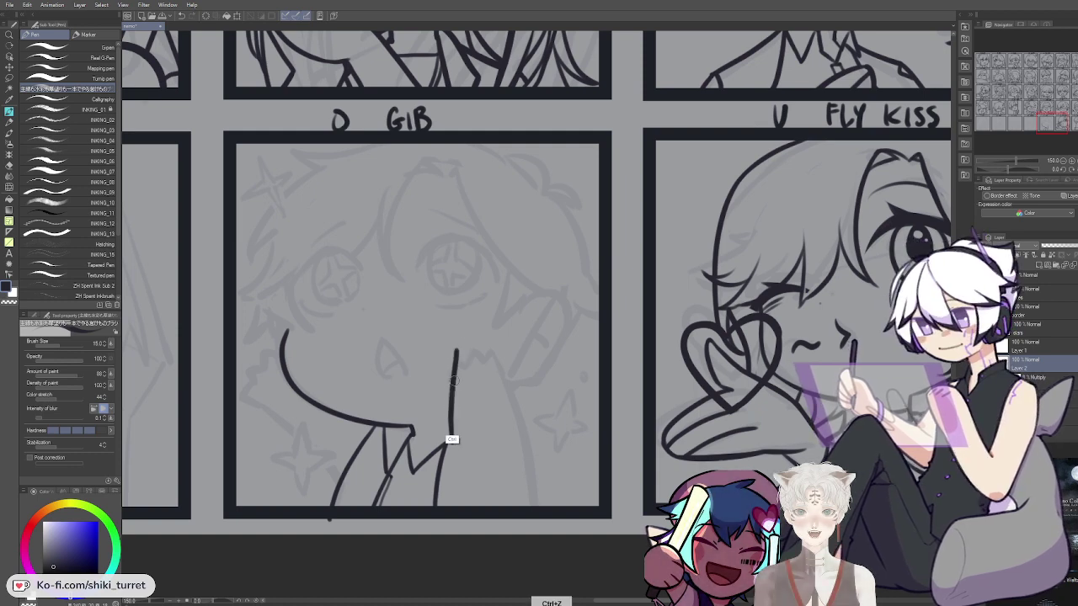
{"action": "key", "text": "ctrl+z"}
{"action": "left_click_drag", "start_coordinate": [454, 442], "coordinate": [456, 360]}
{"action": "key", "text": "ctrl+z"}
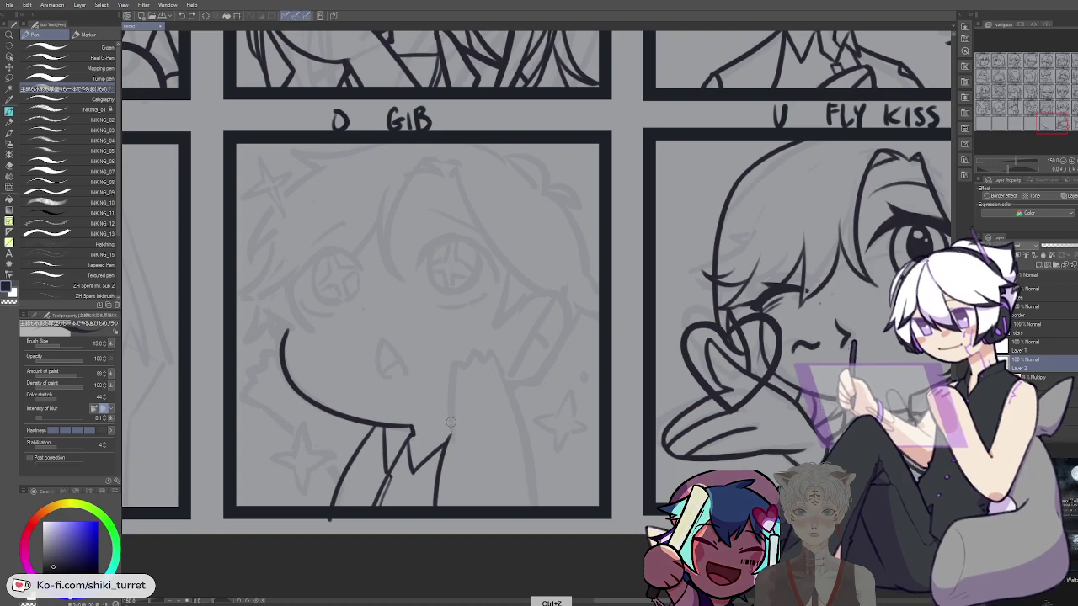
{"action": "left_click_drag", "start_coordinate": [453, 423], "coordinate": [496, 396]}
{"action": "key", "text": "ctrl+z"}
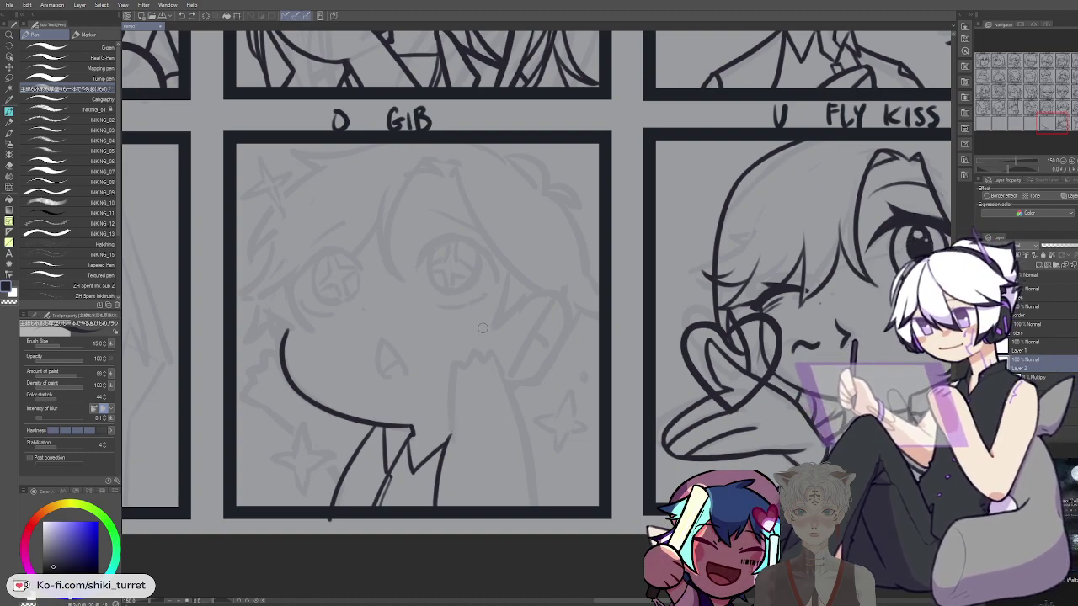
Ink the inner edge of the raised hand beside the "O GIB" chin and the rounded curve of its base
{"action": "key", "text": "ctrl+minus"}
{"action": "key", "text": "ctrl+minus"}
{"action": "key", "text": "ctrl+minus"}
{"action": "key", "text": "space"}
{"action": "mouse_move", "coordinate": [467, 243]}
{"action": "left_mouse_down"}
{"action": "mouse_move", "coordinate": [475, 459]}
{"action": "mouse_move", "coordinate": [505, 458]}
{"action": "mouse_move", "coordinate": [516, 447]}
{"action": "mouse_move", "coordinate": [471, 303]}
{"action": "left_mouse_up"}
{"action": "scroll", "coordinate": [459, 380], "scroll_direction": "up", "scroll_amount": 2}
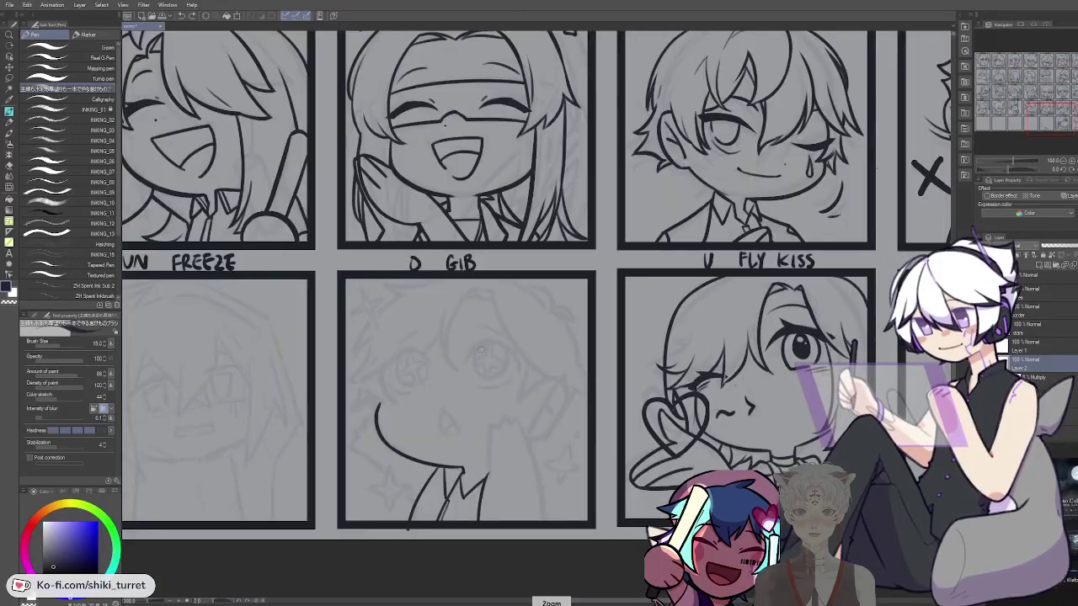
{"action": "scroll", "coordinate": [492, 344], "scroll_direction": "up", "scroll_amount": 1}
{"action": "key", "text": "space"}
{"action": "left_click_drag", "start_coordinate": [504, 407], "coordinate": [464, 250]}
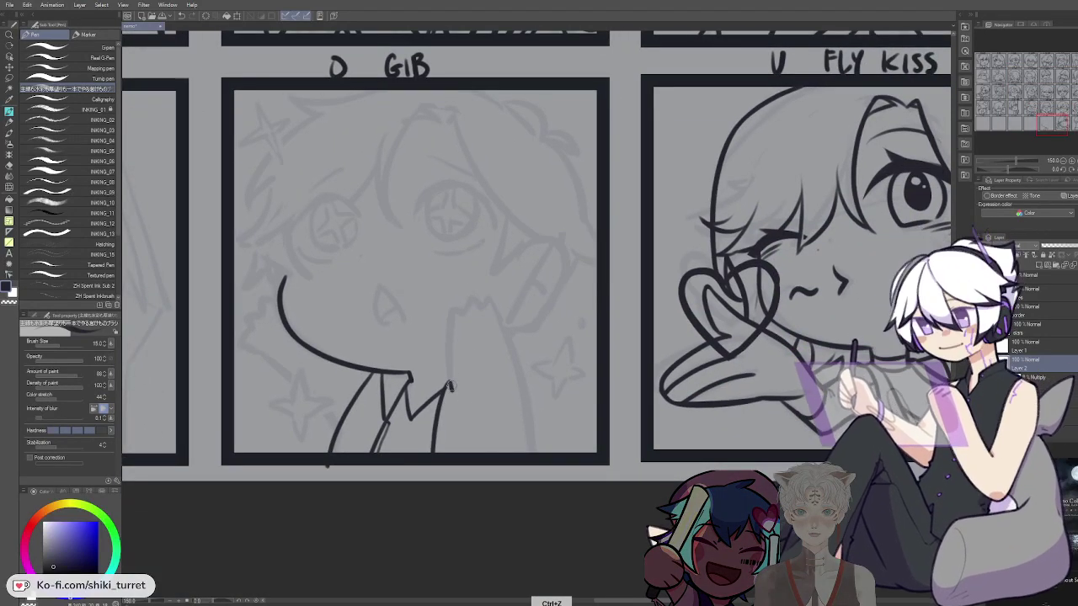
{"action": "mouse_move", "coordinate": [451, 386]}
{"action": "left_mouse_down"}
{"action": "mouse_move", "coordinate": [480, 408]}
{"action": "mouse_move", "coordinate": [516, 376]}
{"action": "mouse_move", "coordinate": [513, 390]}
{"action": "mouse_move", "coordinate": [504, 398]}
{"action": "mouse_move", "coordinate": [526, 363]}
{"action": "mouse_move", "coordinate": [475, 408]}
{"action": "mouse_move", "coordinate": [515, 384]}
{"action": "left_mouse_up"}
{"action": "key", "text": "ctrl+z"}
{"action": "key", "text": "ctrl+z"}
{"action": "key", "text": "ctrl+z"}
{"action": "mouse_move", "coordinate": [450, 385]}
{"action": "left_mouse_down"}
{"action": "mouse_move", "coordinate": [452, 328]}
{"action": "mouse_move", "coordinate": [449, 366]}
{"action": "left_mouse_up"}
{"action": "key", "text": "ctrl+z"}
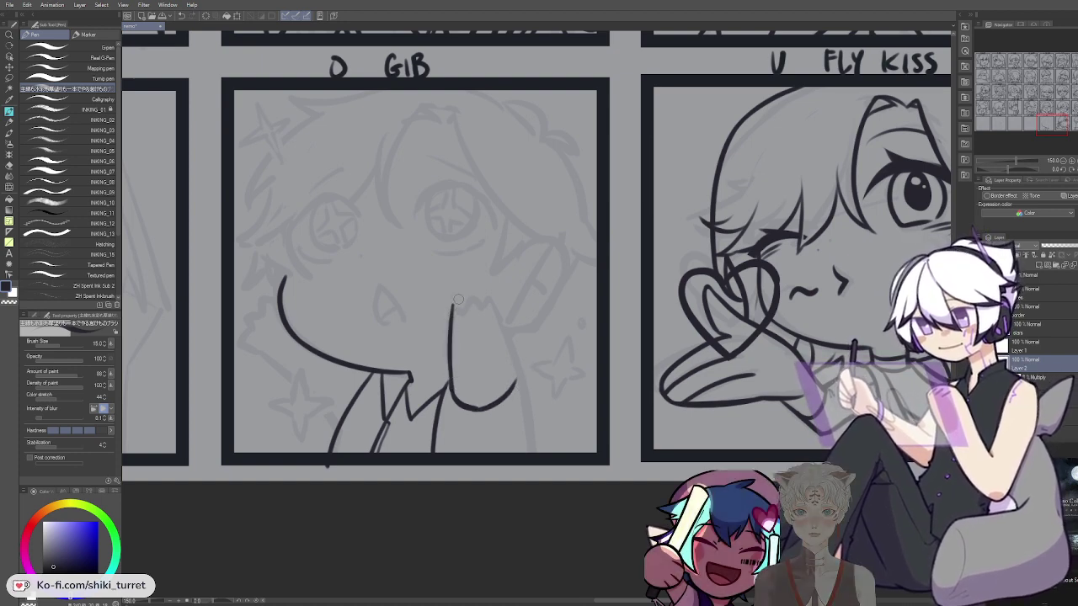
Ink the scalloped fingertips of the raised hand and its outer edge running down into the rounded base
{"action": "key", "text": "ctrl+z"}
{"action": "mouse_move", "coordinate": [460, 308]}
{"action": "left_mouse_down"}
{"action": "mouse_move", "coordinate": [489, 297]}
{"action": "mouse_move", "coordinate": [515, 363]}
{"action": "left_mouse_up"}
{"action": "key", "text": "ctrl+z"}
{"action": "key", "text": "ctrl+z"}
{"action": "left_click_drag", "start_coordinate": [491, 298], "coordinate": [513, 374]}
{"action": "key", "text": "ctrl+z"}
{"action": "key", "text": "ctrl+z"}
{"action": "mouse_move", "coordinate": [490, 298]}
{"action": "left_mouse_down"}
{"action": "mouse_move", "coordinate": [517, 379]}
{"action": "mouse_move", "coordinate": [503, 399]}
{"action": "left_mouse_up"}
{"action": "key", "text": "ctrl+z"}
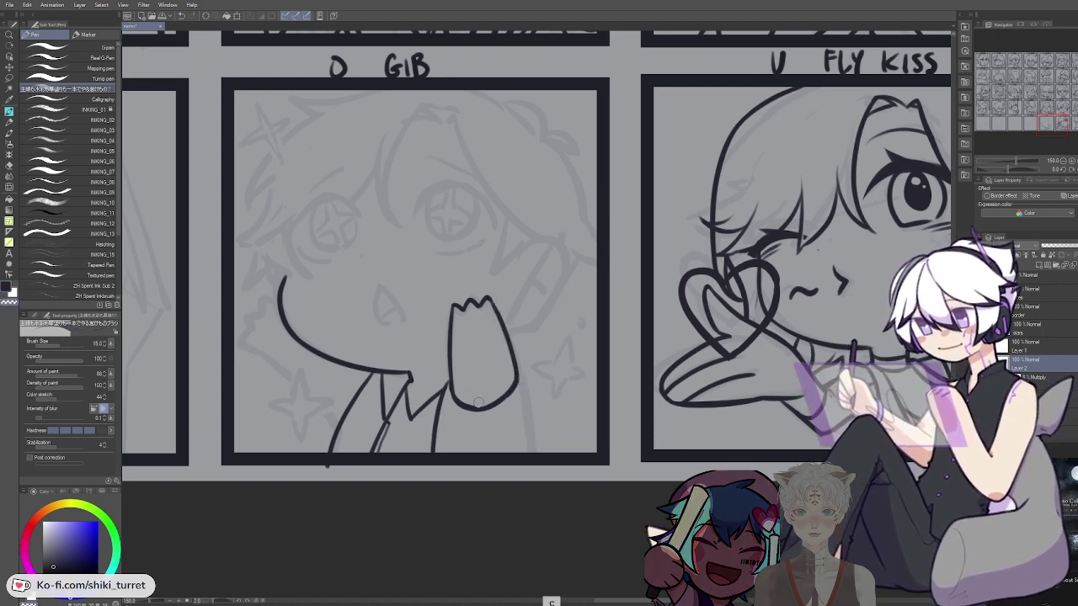
{"action": "key", "text": "ctrl+z"}
{"action": "key", "text": "ctrl+z"}
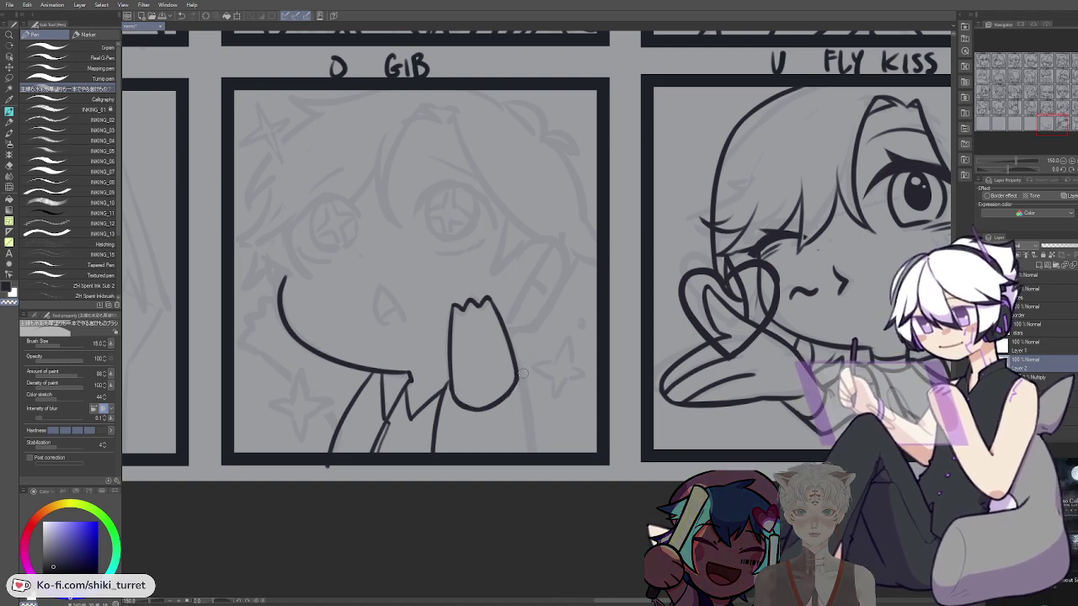
Mirror the canvas and ink the short cuff line beside the raised hand and the outer arm edge down to the frame
{"action": "key", "text": "c"}
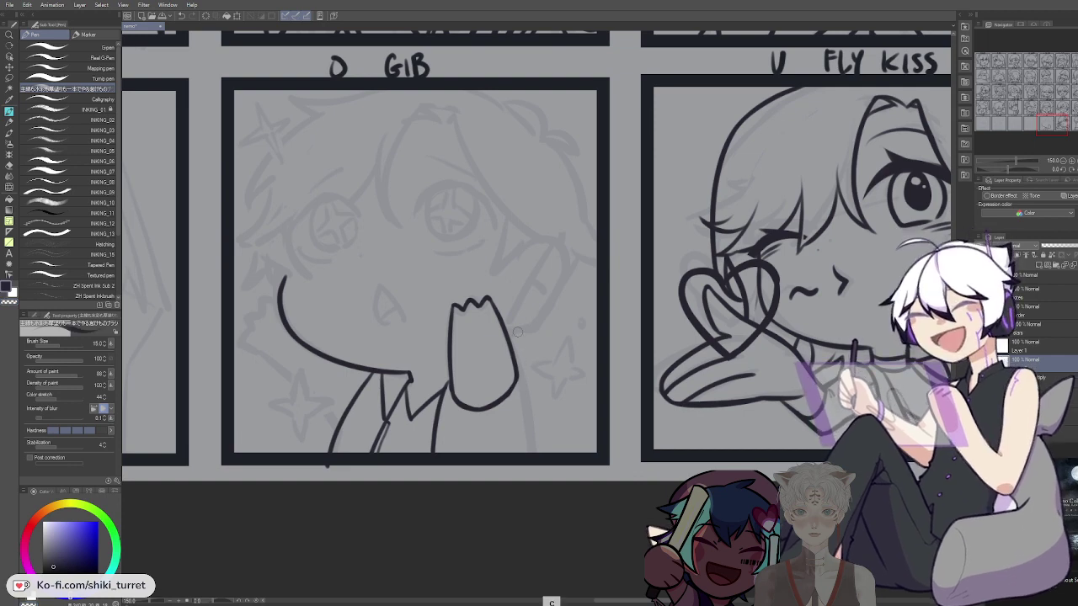
{"action": "key", "text": "h"}
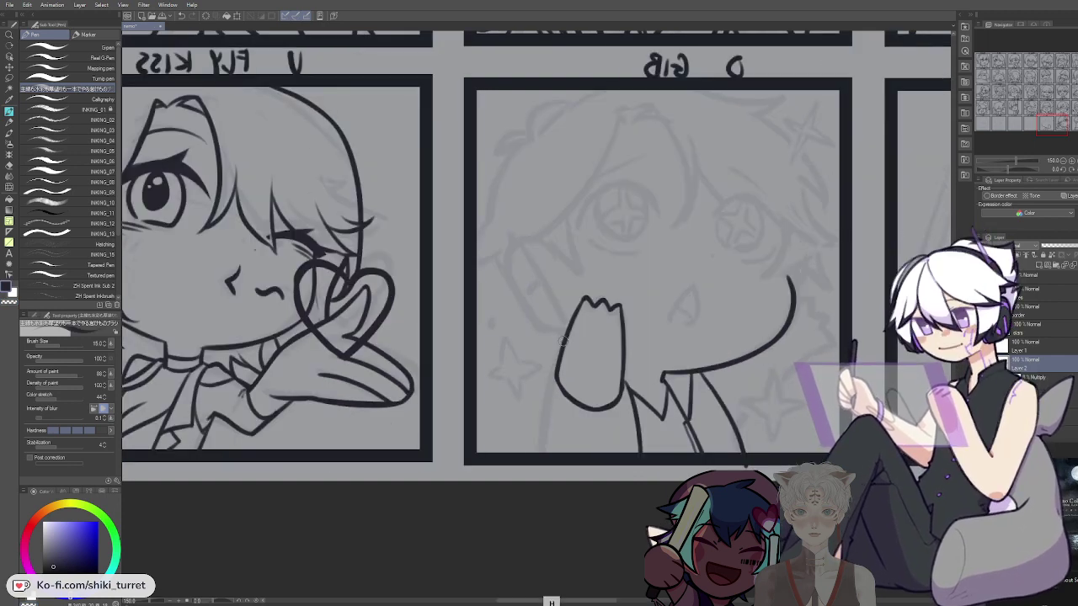
{"action": "key", "text": "ctrl+z"}
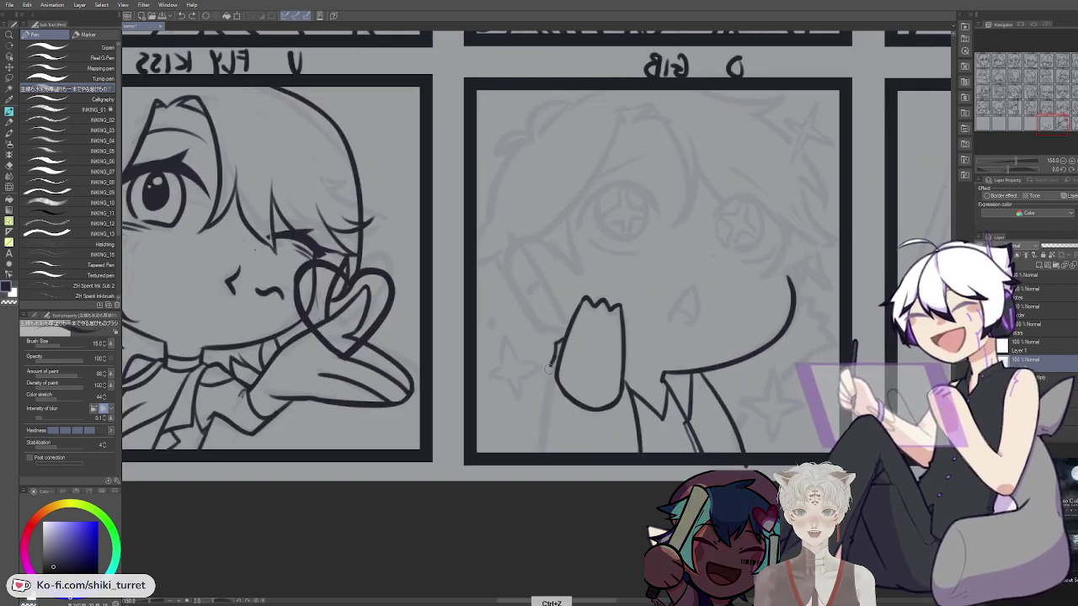
{"action": "key", "text": "ctrl+z"}
{"action": "left_click_drag", "start_coordinate": [562, 340], "coordinate": [541, 446]}
{"action": "key", "text": "ctrl+z"}
{"action": "left_click_drag", "start_coordinate": [550, 382], "coordinate": [532, 454]}
{"action": "key", "text": "ctrl+z"}
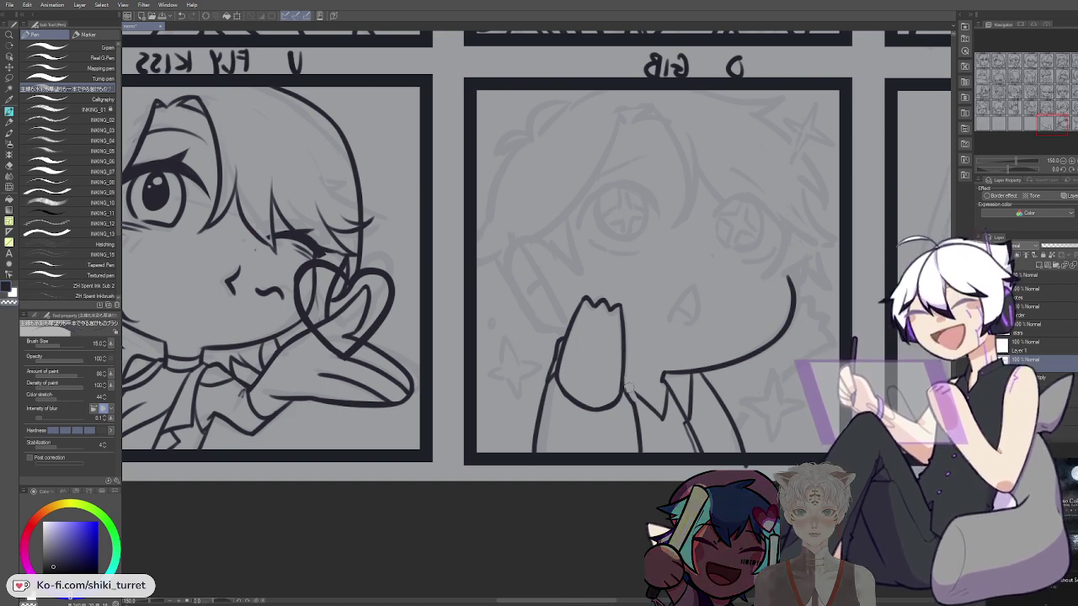
Ink the line alongside the neck edge next to the raised hand and flip the canvas back to normal
{"action": "key", "text": "ctrl+z"}
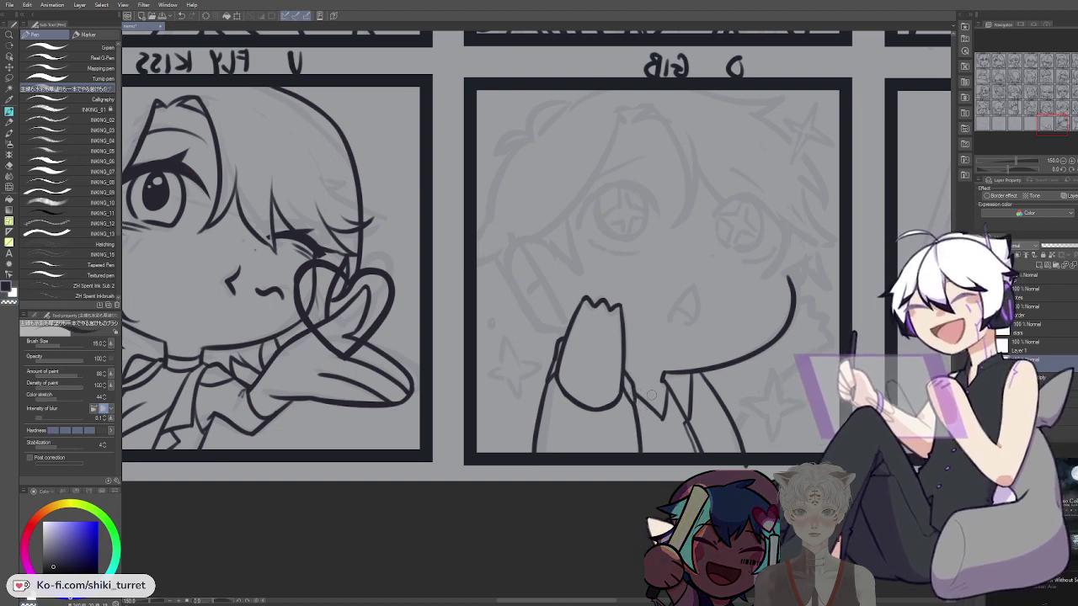
{"action": "key", "text": "h"}
{"action": "mouse_move", "coordinate": [437, 409]}
{"action": "left_mouse_down"}
{"action": "mouse_move", "coordinate": [496, 337]}
{"action": "mouse_move", "coordinate": [485, 381]}
{"action": "left_mouse_up"}
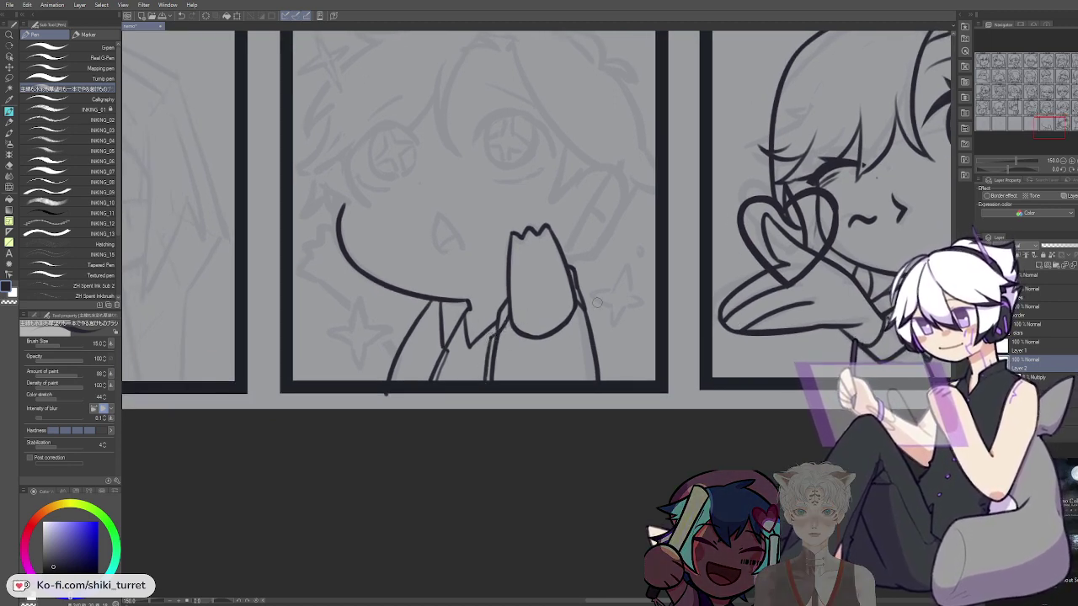
{"action": "key", "text": "ctrl+z"}
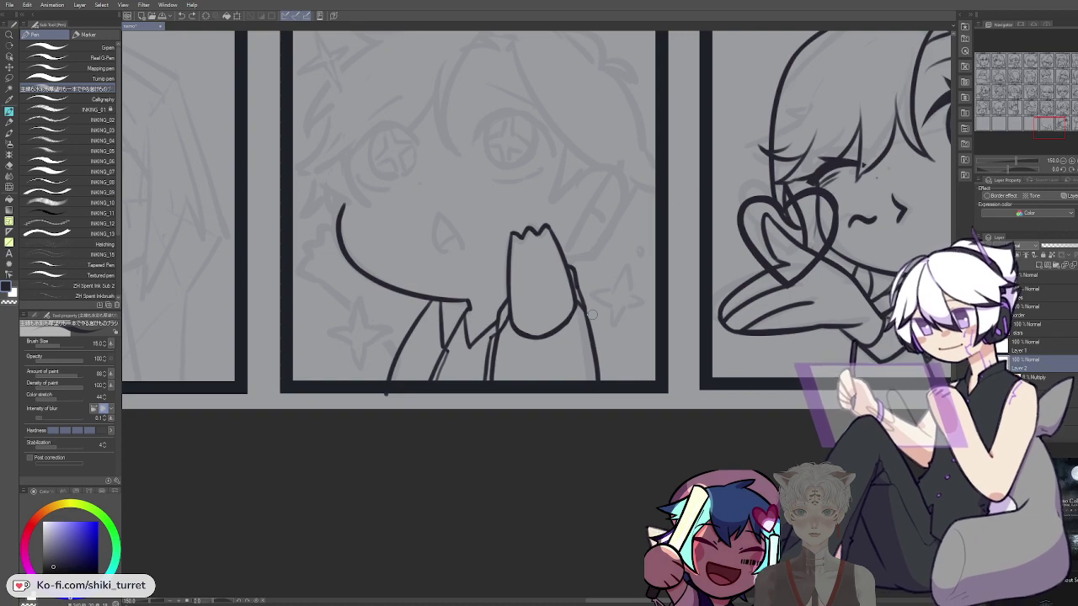
Clean up the outer contour of the raised hand where it curves into the rounded base, erasing and redrawing the line
{"action": "scroll", "coordinate": [562, 216], "scroll_direction": "down", "scroll_amount": 2}
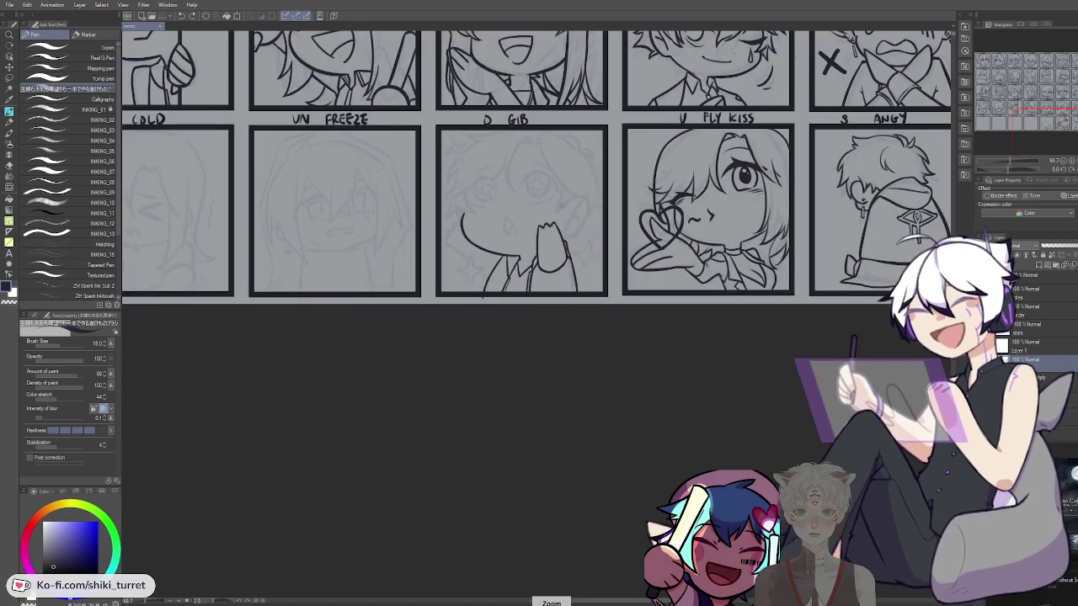
{"action": "left_click_drag", "start_coordinate": [561, 213], "coordinate": [637, 605]}
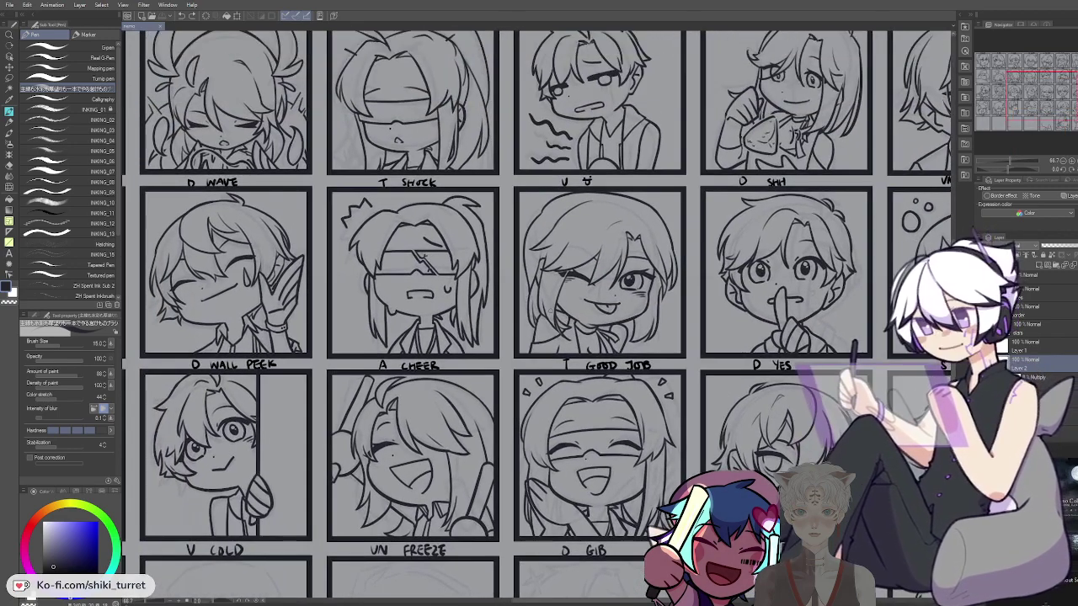
{"action": "left_click_drag", "start_coordinate": [538, 522], "coordinate": [372, 127]}
{"action": "scroll", "coordinate": [436, 280], "scroll_direction": "up", "scroll_amount": 1}
{"action": "scroll", "coordinate": [436, 280], "scroll_direction": "up", "scroll_amount": 2}
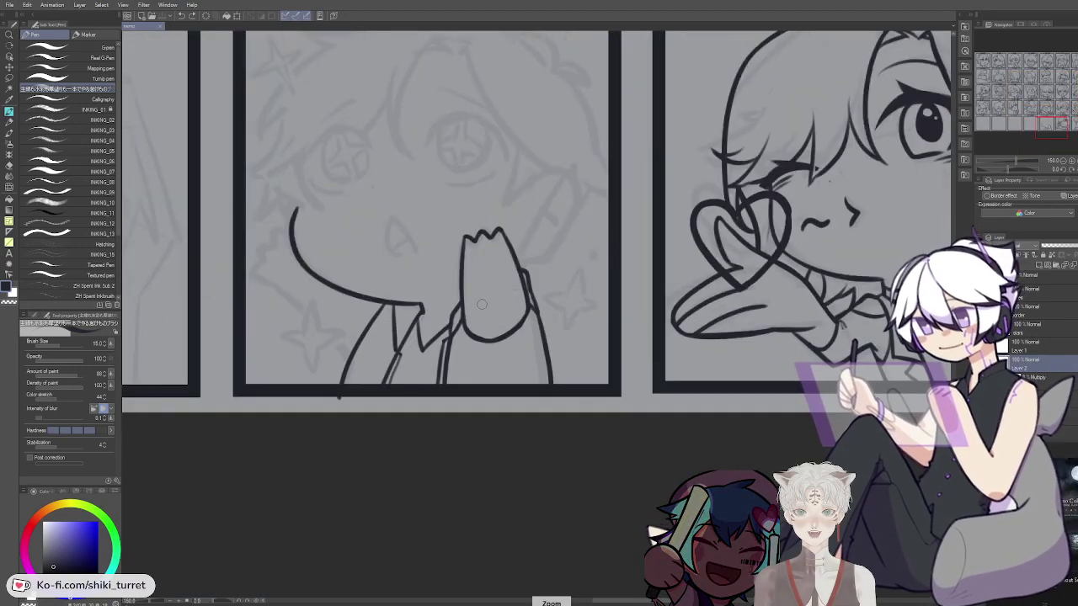
{"action": "key", "text": "ctrl+z"}
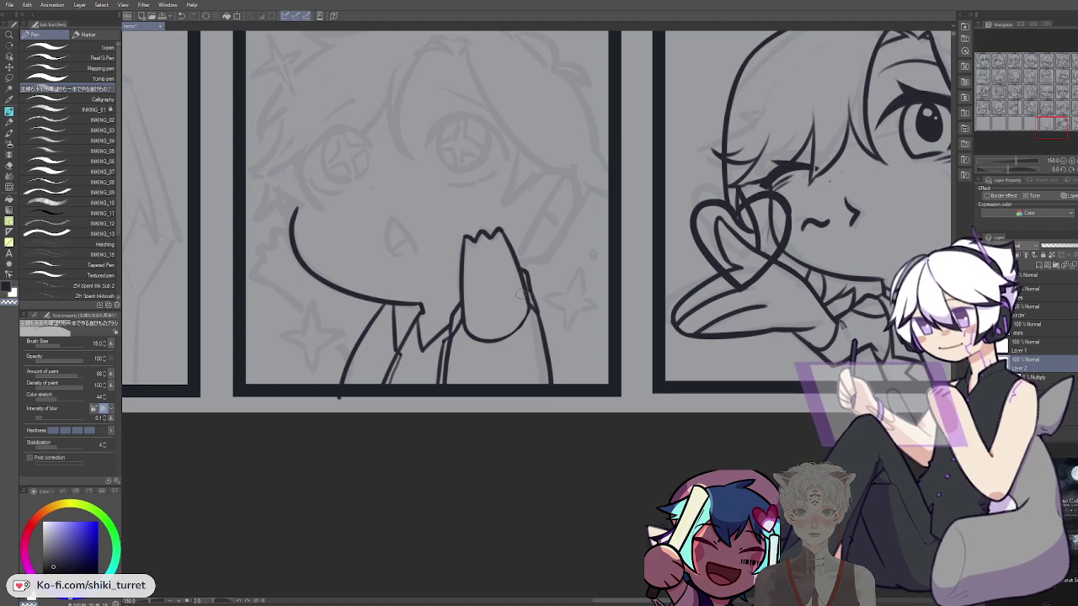
{"action": "key", "text": "c"}
{"action": "key", "text": "ctrl+z"}
{"action": "left_click_drag", "start_coordinate": [529, 307], "coordinate": [521, 329]}
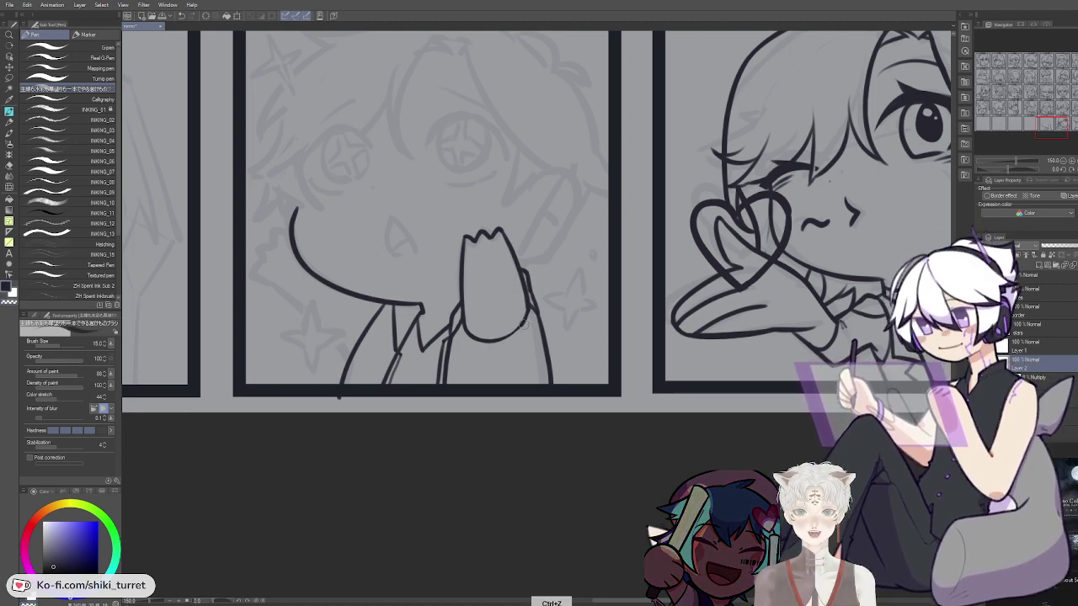
{"action": "key", "text": "c"}
{"action": "key", "text": "c"}
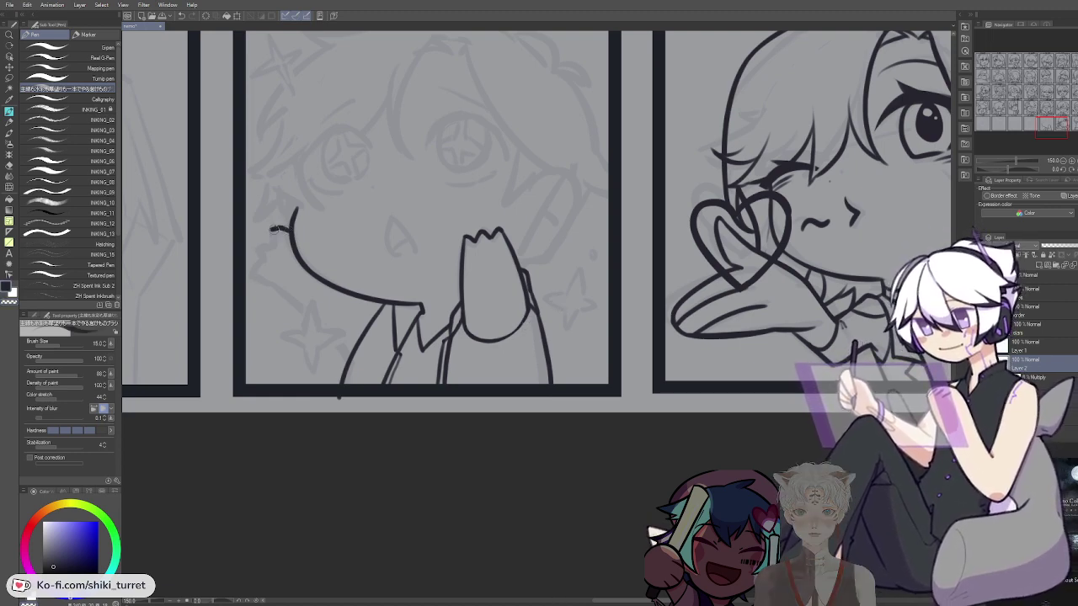
Ink the short upper edge and small fingertips of the other hand, reaching out from behind the jaw curve
{"action": "key", "text": "ctrl+z"}
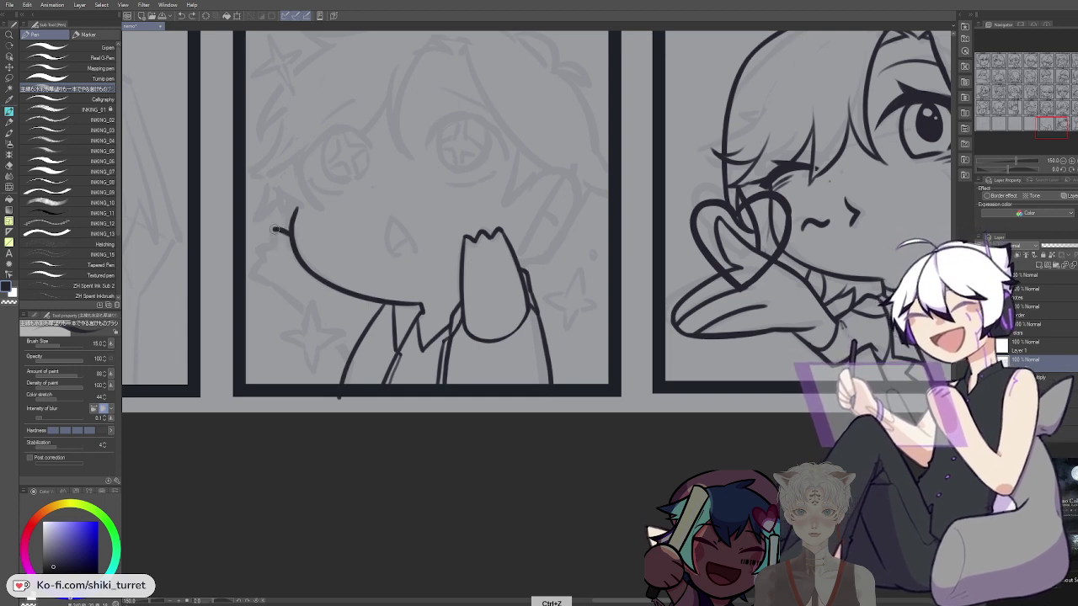
{"action": "key", "text": "ctrl+z"}
{"action": "mouse_move", "coordinate": [292, 235]}
{"action": "left_mouse_down"}
{"action": "mouse_move", "coordinate": [255, 271]}
{"action": "mouse_move", "coordinate": [263, 279]}
{"action": "mouse_move", "coordinate": [265, 258]}
{"action": "mouse_move", "coordinate": [268, 279]}
{"action": "mouse_move", "coordinate": [335, 341]}
{"action": "left_mouse_up"}
{"action": "key", "text": "ctrl+z"}
{"action": "key", "text": "ctrl+z"}
{"action": "key", "text": "ctrl+z"}
{"action": "key", "text": "ctrl+z"}
Ink the lower edge of the outstretched hand and arm, slanting from the fingertips to the body line under the jaw
{"action": "left_click_drag", "start_coordinate": [267, 278], "coordinate": [343, 352]}
{"action": "key", "text": "ctrl+z"}
{"action": "key", "text": "ctrl+z"}
{"action": "left_click_drag", "start_coordinate": [265, 276], "coordinate": [345, 353]}
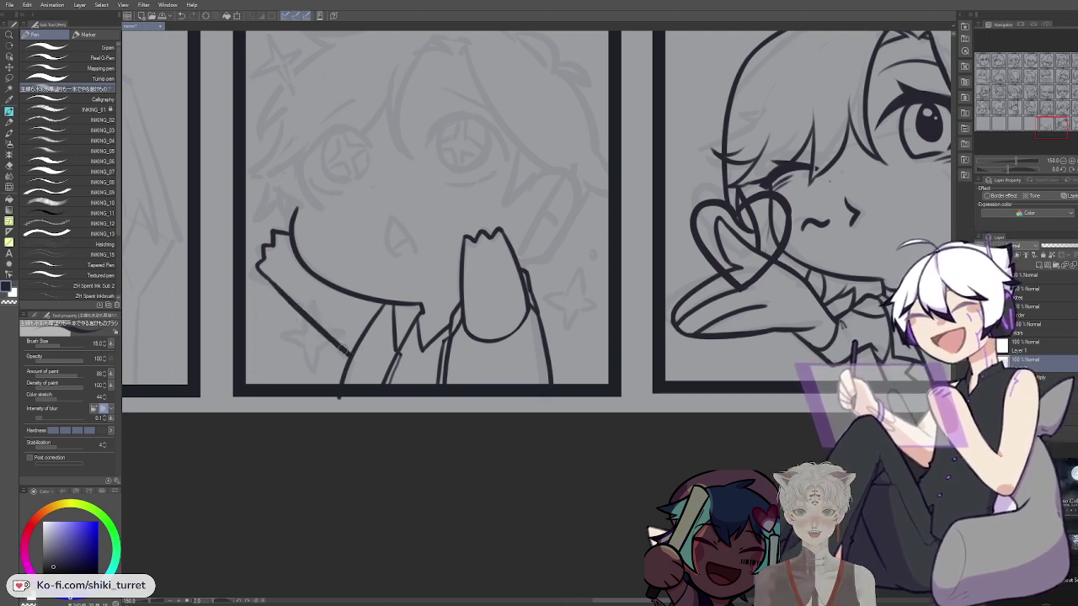
{"action": "key", "text": "space"}
{"action": "left_click_drag", "start_coordinate": [343, 251], "coordinate": [341, 278]}
{"action": "left_click_drag", "start_coordinate": [418, 190], "coordinate": [448, 229]}
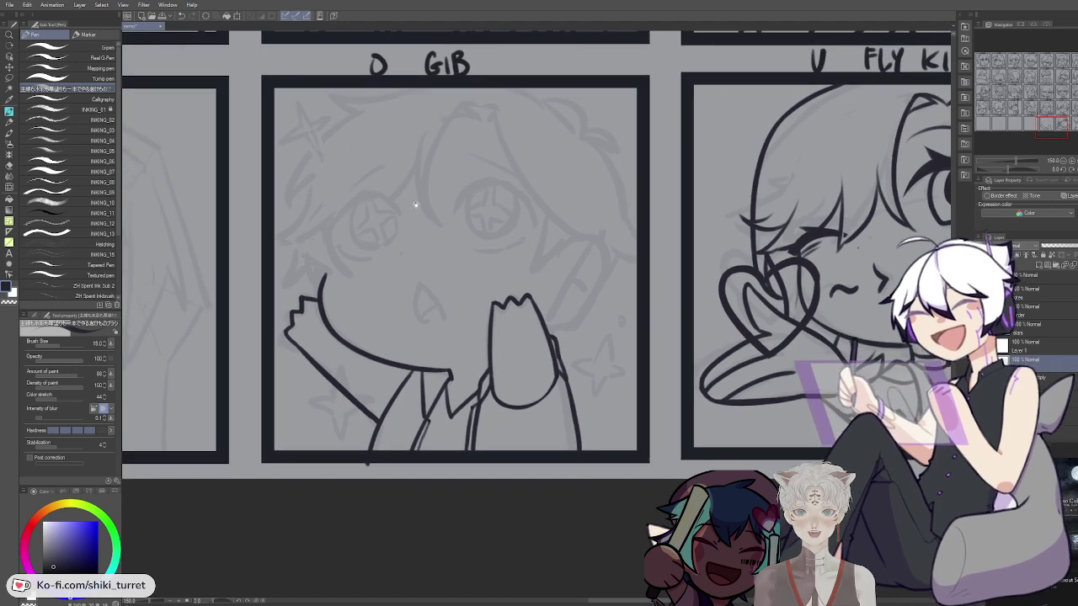
{"action": "key", "text": "c"}
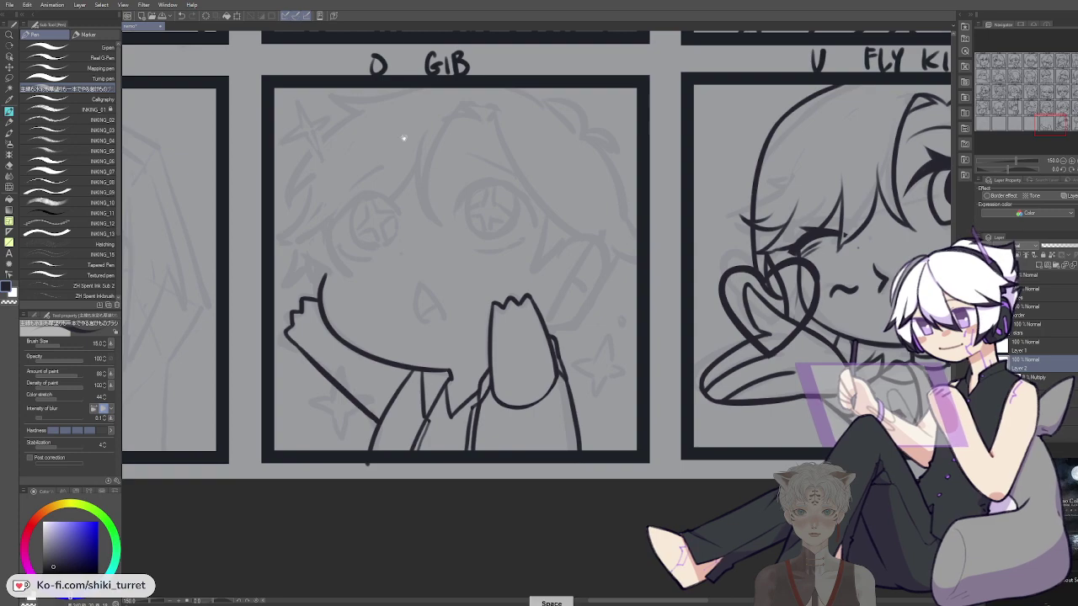
{"action": "key", "text": "space"}
{"action": "left_click_drag", "start_coordinate": [545, 119], "coordinate": [542, 170]}
{"action": "mouse_move", "coordinate": [327, 280]}
{"action": "left_mouse_down"}
{"action": "mouse_move", "coordinate": [370, 244]}
{"action": "mouse_move", "coordinate": [404, 341]}
{"action": "mouse_move", "coordinate": [632, 449]}
{"action": "left_mouse_up"}
{"action": "key", "text": "ctrl+z"}
{"action": "key", "text": "ctrl+z"}
{"action": "key", "text": "space"}
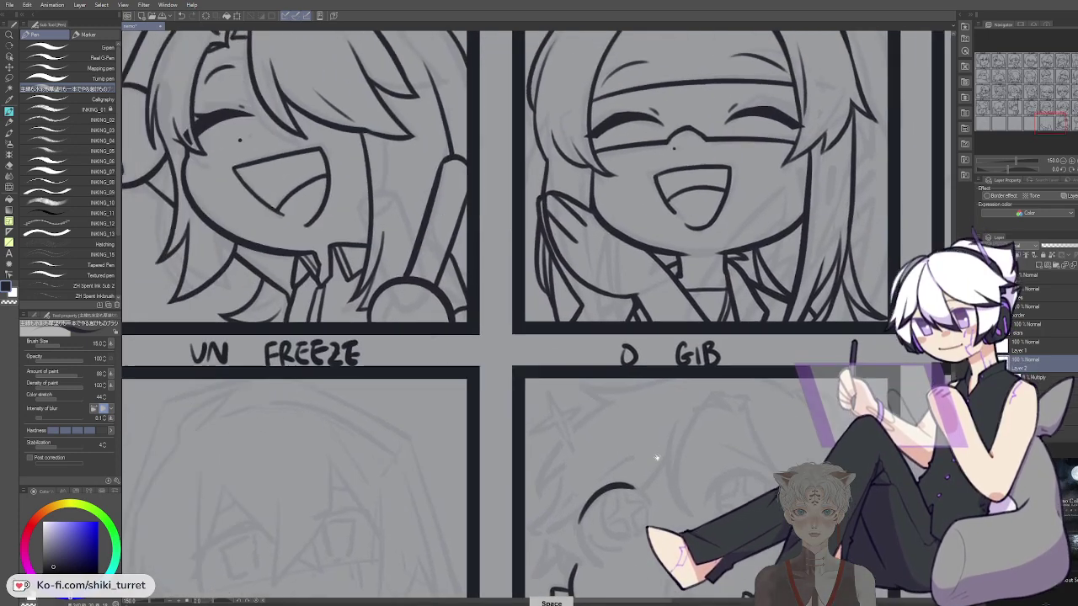
{"action": "mouse_move", "coordinate": [623, 272]}
{"action": "left_mouse_down"}
{"action": "mouse_move", "coordinate": [531, 427]}
{"action": "mouse_move", "coordinate": [521, 359]}
{"action": "left_mouse_up"}
{"action": "scroll", "coordinate": [531, 429], "scroll_direction": "down", "scroll_amount": 2}
{"action": "key", "text": "space"}
{"action": "scroll", "coordinate": [542, 422], "scroll_direction": "up", "scroll_amount": 2}
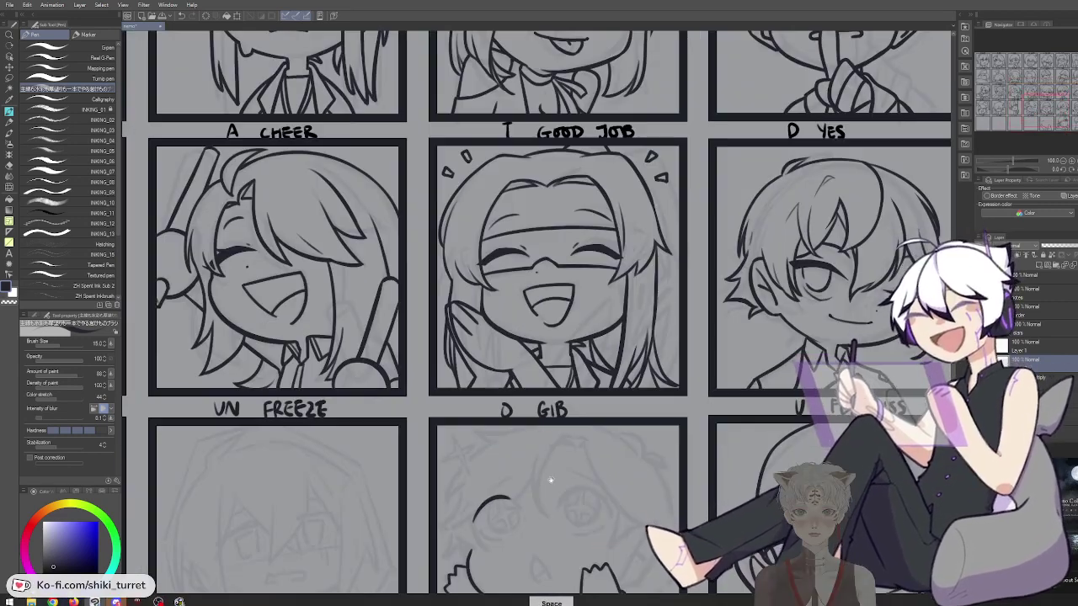
{"action": "left_click_drag", "start_coordinate": [549, 480], "coordinate": [520, 333]}
{"action": "scroll", "coordinate": [527, 335], "scroll_direction": "up", "scroll_amount": 2}
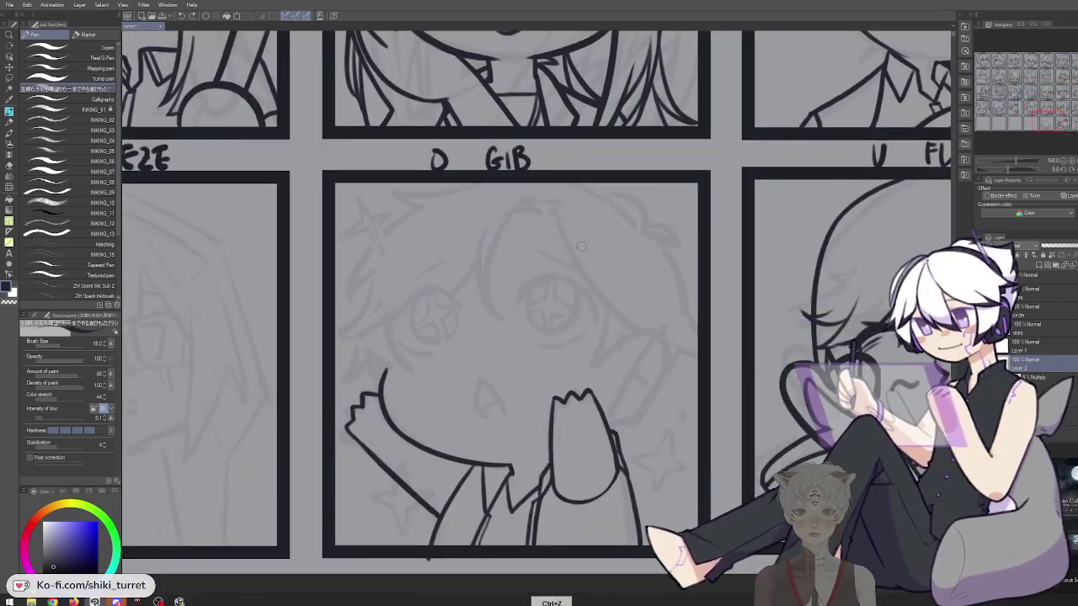
{"action": "key", "text": "ctrl+z"}
Ink the arched upper lash line of the left eye over the sketch in the "O GIB" panel
{"action": "mouse_move", "coordinate": [392, 326]}
{"action": "left_mouse_down"}
{"action": "mouse_move", "coordinate": [473, 310]}
{"action": "mouse_move", "coordinate": [412, 291]}
{"action": "mouse_move", "coordinate": [462, 300]}
{"action": "left_mouse_up"}
{"action": "key", "text": "ctrl+z"}
{"action": "key", "text": "ctrl+z"}
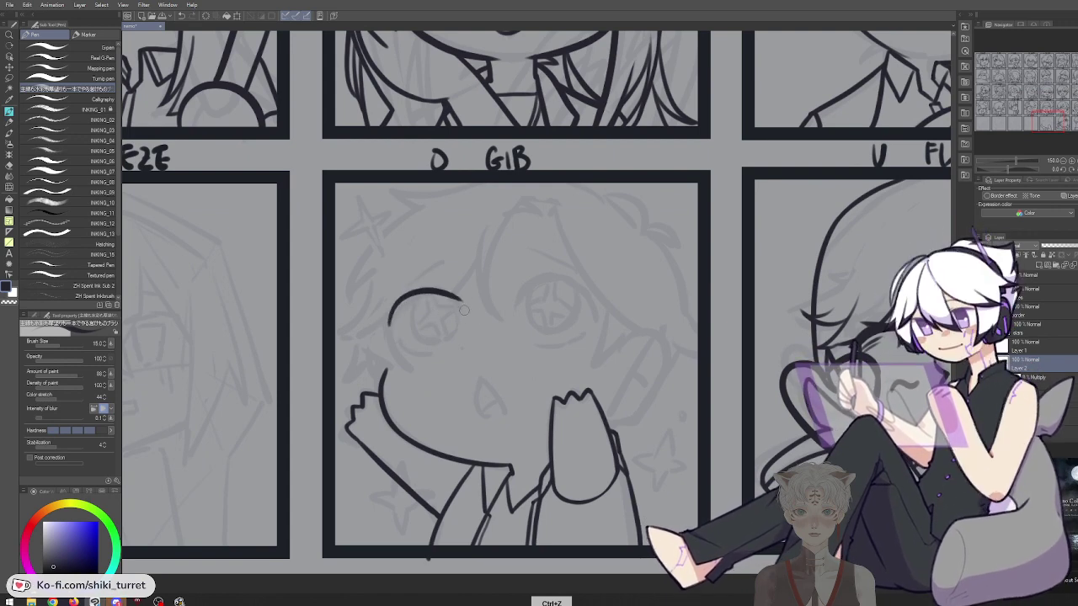
{"action": "key", "text": "ctrl+z"}
{"action": "mouse_move", "coordinate": [390, 326]}
{"action": "left_mouse_down"}
{"action": "mouse_move", "coordinate": [448, 291]}
{"action": "mouse_move", "coordinate": [466, 311]}
{"action": "left_mouse_up"}
{"action": "key", "text": "ctrl+z"}
{"action": "left_click_drag", "start_coordinate": [389, 323], "coordinate": [462, 304]}
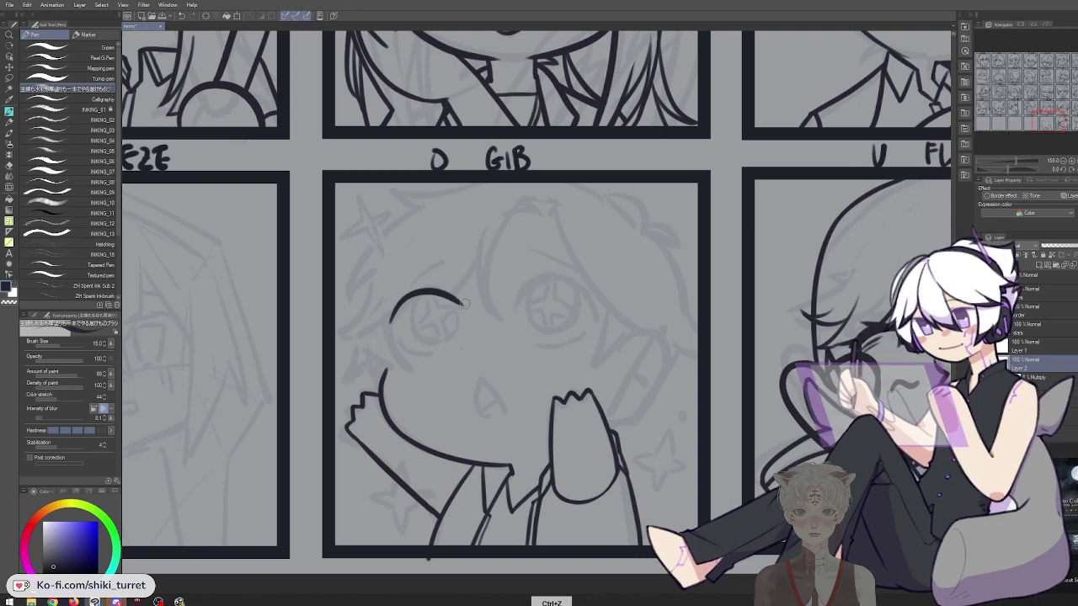
{"action": "key", "text": "ctrl+z"}
Thicken and trim the outer end of the left eye's lash line and ink the short lower lid line
{"action": "mouse_move", "coordinate": [394, 306]}
{"action": "left_mouse_down"}
{"action": "mouse_move", "coordinate": [461, 296]}
{"action": "mouse_move", "coordinate": [396, 301]}
{"action": "mouse_move", "coordinate": [459, 309]}
{"action": "mouse_move", "coordinate": [398, 300]}
{"action": "mouse_move", "coordinate": [389, 325]}
{"action": "mouse_move", "coordinate": [401, 291]}
{"action": "mouse_move", "coordinate": [385, 329]}
{"action": "left_mouse_up"}
{"action": "key", "text": "ctrl+z"}
{"action": "key", "text": "ctrl+z"}
{"action": "key", "text": "ctrl+z"}
{"action": "key", "text": "c"}
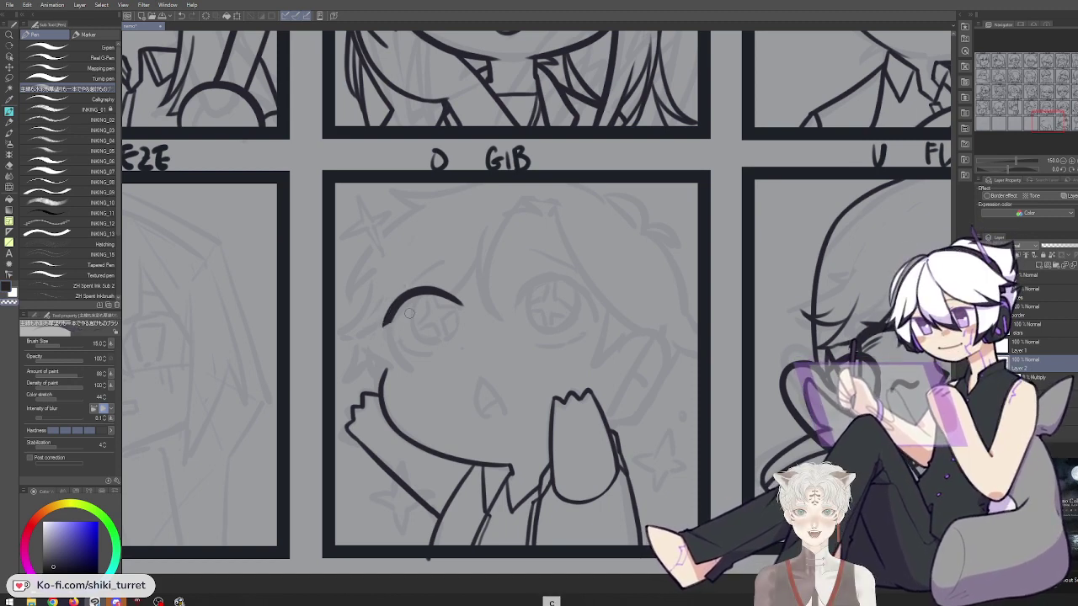
{"action": "key", "text": "c"}
{"action": "key", "text": "ctrl+z"}
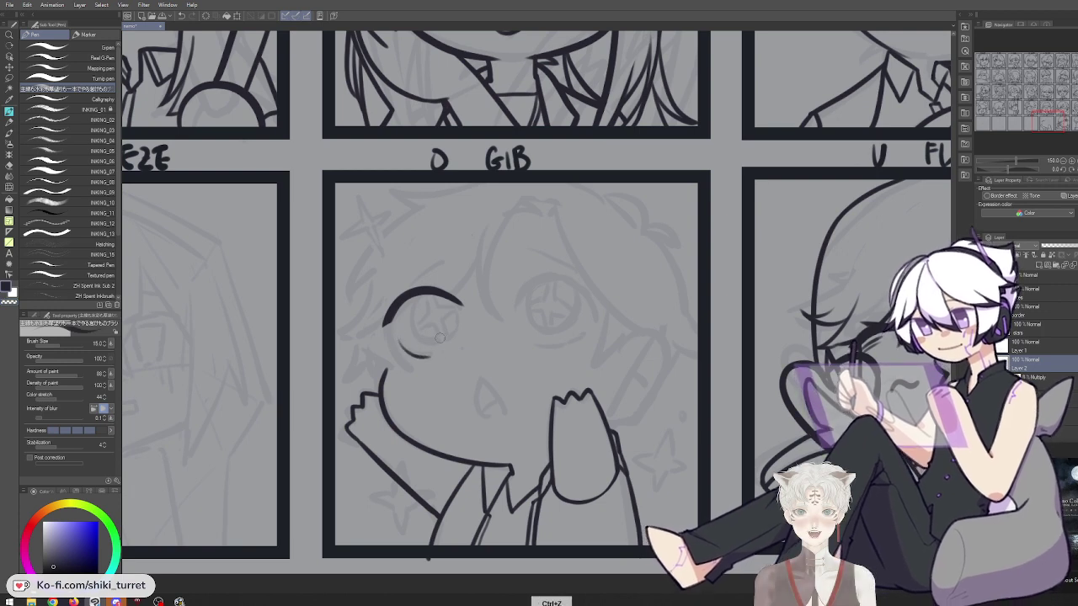
Ink the left and lower curve of the left eye's round iris beneath the lash line
{"action": "mouse_move", "coordinate": [421, 294]}
{"action": "left_mouse_down"}
{"action": "mouse_move", "coordinate": [419, 336]}
{"action": "mouse_move", "coordinate": [433, 342]}
{"action": "mouse_move", "coordinate": [420, 338]}
{"action": "left_mouse_up"}
{"action": "key", "text": "ctrl+z"}
{"action": "key", "text": "ctrl+z"}
{"action": "key", "text": "ctrl+z"}
{"action": "left_click_drag", "start_coordinate": [416, 296], "coordinate": [438, 341]}
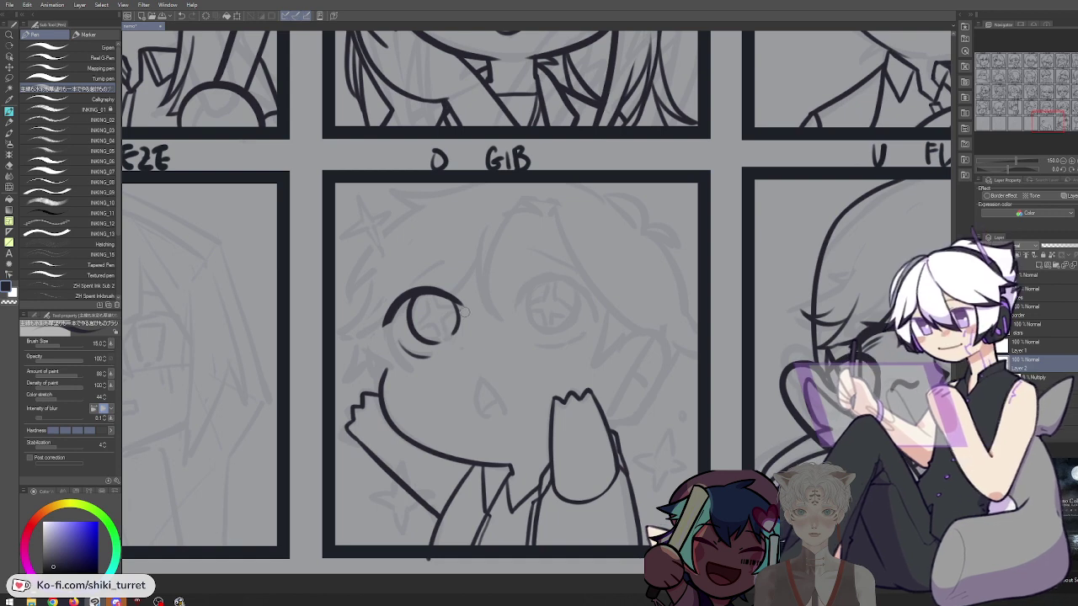
Close the left eye's iris with its right-hand curve and clean up the line with transparent colour
{"action": "key", "text": "ctrl+z"}
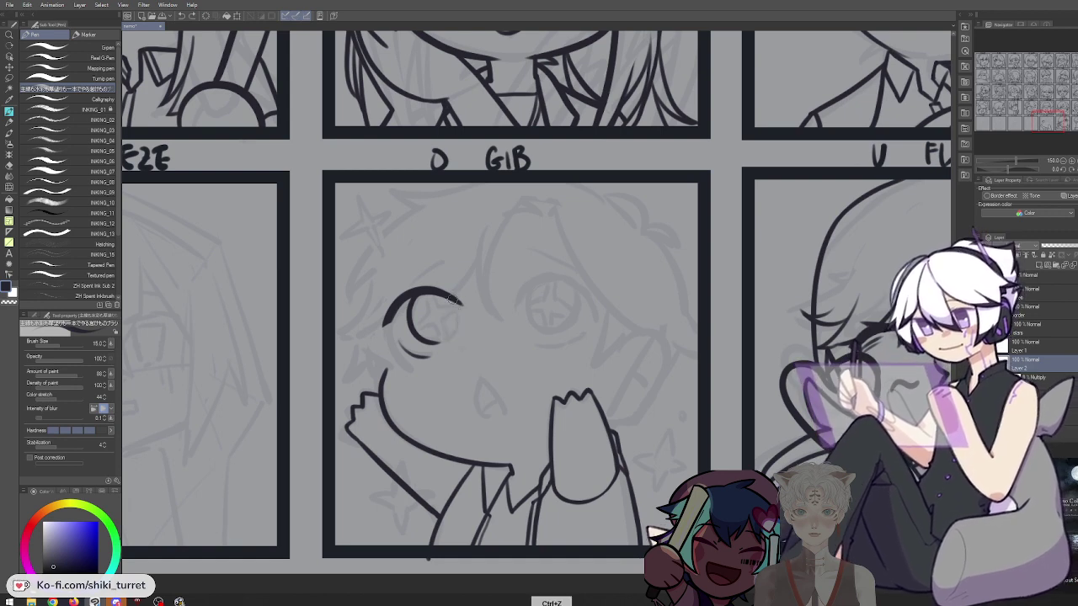
{"action": "mouse_move", "coordinate": [455, 300]}
{"action": "left_mouse_down"}
{"action": "mouse_move", "coordinate": [460, 330]}
{"action": "mouse_move", "coordinate": [449, 338]}
{"action": "left_mouse_up"}
{"action": "key", "text": "ctrl+z"}
{"action": "key", "text": "ctrl+z"}
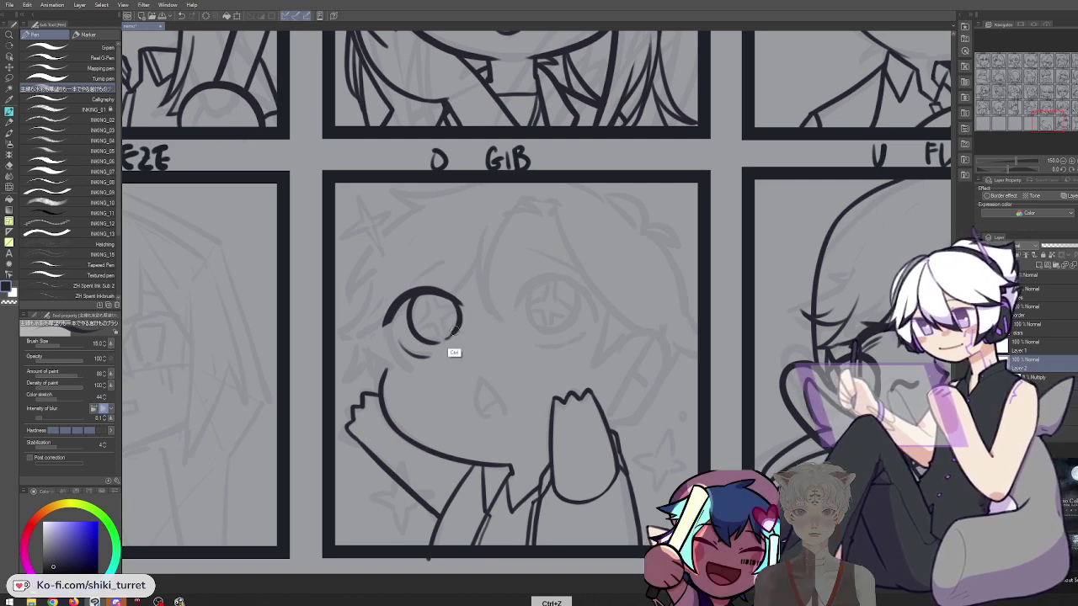
{"action": "key", "text": "c"}
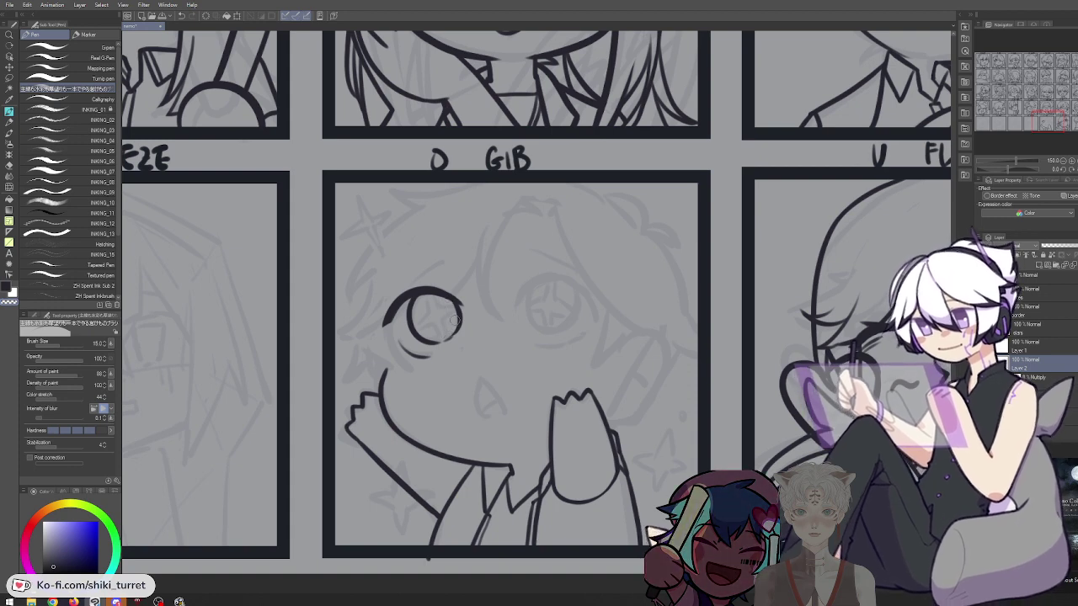
{"action": "key", "text": "c"}
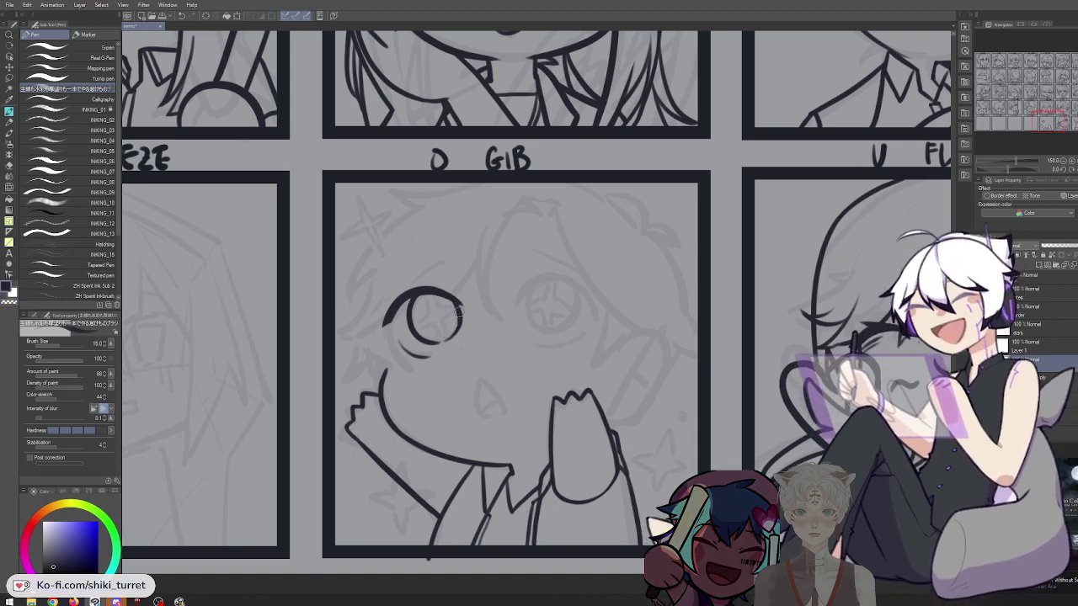
Add a small nose dot and ink the left side of the small open mouth over the sketch
{"action": "left_click", "coordinate": [455, 357]}
{"action": "key", "text": "space"}
{"action": "left_click_drag", "start_coordinate": [606, 312], "coordinate": [569, 278]}
{"action": "key", "text": "ctrl+z"}
{"action": "mouse_move", "coordinate": [443, 350]}
{"action": "left_mouse_down"}
{"action": "mouse_move", "coordinate": [440, 382]}
{"action": "mouse_move", "coordinate": [451, 356]}
{"action": "mouse_move", "coordinate": [438, 376]}
{"action": "mouse_move", "coordinate": [470, 380]}
{"action": "left_mouse_up"}
{"action": "key", "text": "ctrl+z"}
{"action": "key", "text": "ctrl+z"}
{"action": "key", "text": "ctrl+z"}
{"action": "key", "text": "ctrl+z"}
{"action": "key", "text": "ctrl+z"}
{"action": "key", "text": "ctrl+z"}
{"action": "key", "text": "ctrl+z"}
{"action": "key", "text": "ctrl+z"}
Ink the right side of the open mouth and the curved tongue line inside it
{"action": "left_click_drag", "start_coordinate": [444, 346], "coordinate": [470, 377]}
{"action": "key", "text": "ctrl+z"}
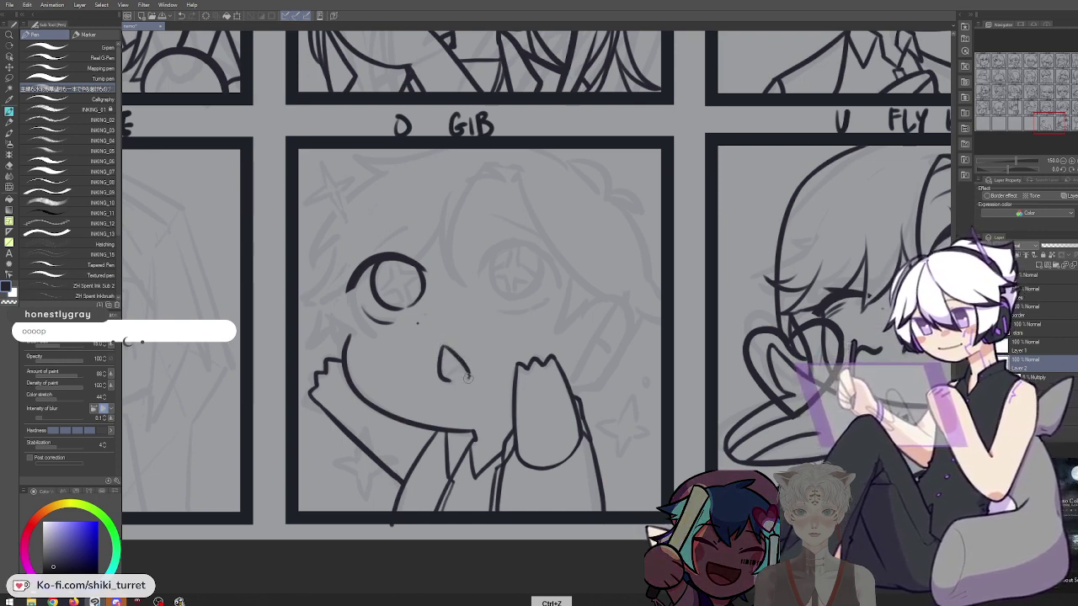
{"action": "key", "text": "ctrl+z"}
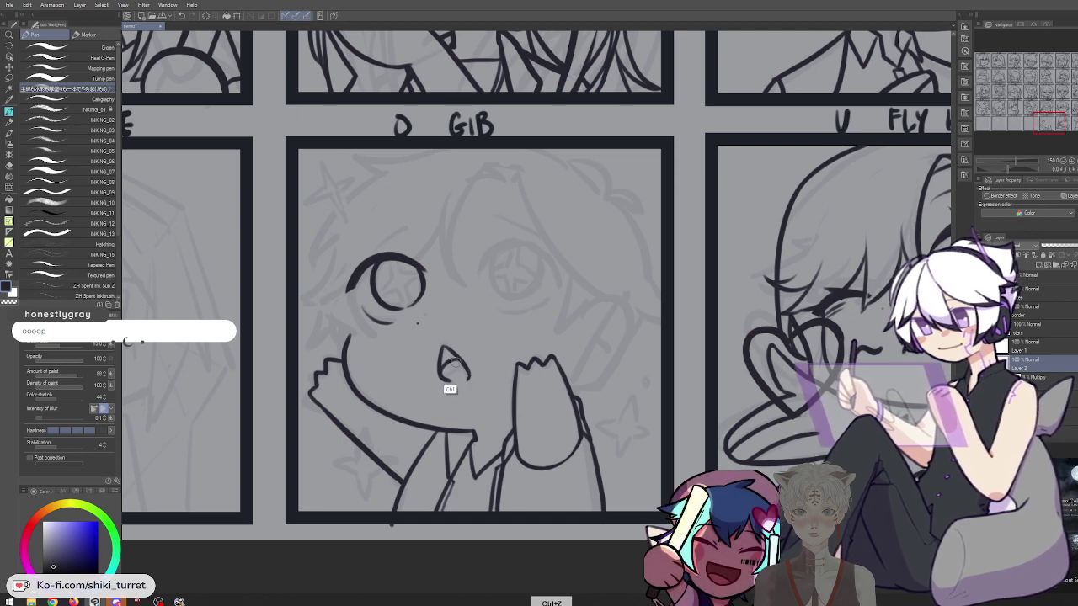
{"action": "key", "text": "ctrl+z"}
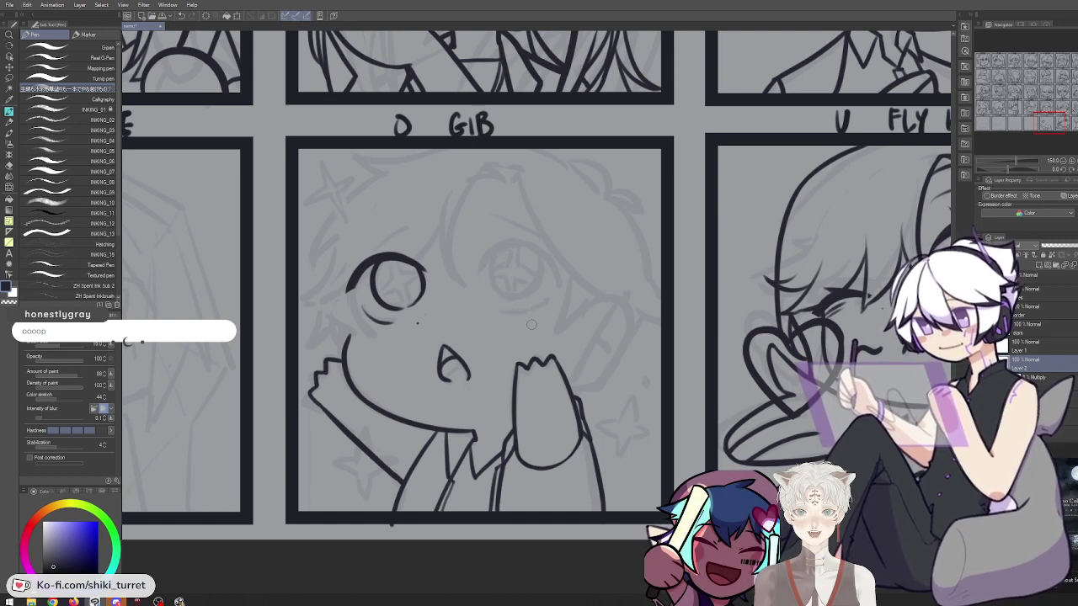
Ink the arched upper lash line of the right eye in the "O GIB" panel
{"action": "key", "text": "ctrl+z"}
{"action": "mouse_move", "coordinate": [478, 273]}
{"action": "left_mouse_down"}
{"action": "mouse_move", "coordinate": [550, 261]}
{"action": "mouse_move", "coordinate": [540, 248]}
{"action": "mouse_move", "coordinate": [561, 274]}
{"action": "mouse_move", "coordinate": [546, 251]}
{"action": "left_mouse_up"}
{"action": "key", "text": "ctrl+z"}
{"action": "key", "text": "ctrl+z"}
{"action": "mouse_move", "coordinate": [480, 270]}
{"action": "left_mouse_down"}
{"action": "mouse_move", "coordinate": [558, 273]}
{"action": "mouse_move", "coordinate": [546, 254]}
{"action": "mouse_move", "coordinate": [562, 266]}
{"action": "left_mouse_up"}
{"action": "key", "text": "ctrl+z"}
{"action": "key", "text": "ctrl+z"}
{"action": "key", "text": "ctrl+z"}
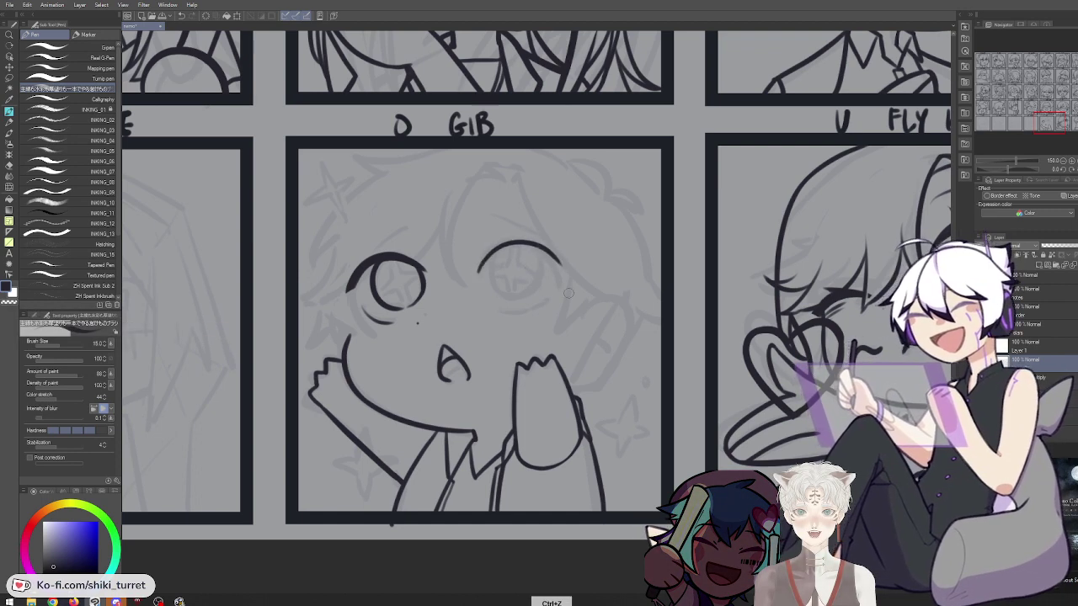
{"action": "key", "text": "ctrl+z"}
Thicken the outer end of the right eye's lash line and trim its tip with transparent colour
{"action": "mouse_move", "coordinate": [481, 270]}
{"action": "left_mouse_down"}
{"action": "mouse_move", "coordinate": [557, 262]}
{"action": "mouse_move", "coordinate": [512, 294]}
{"action": "left_mouse_up"}
{"action": "key", "text": "h"}
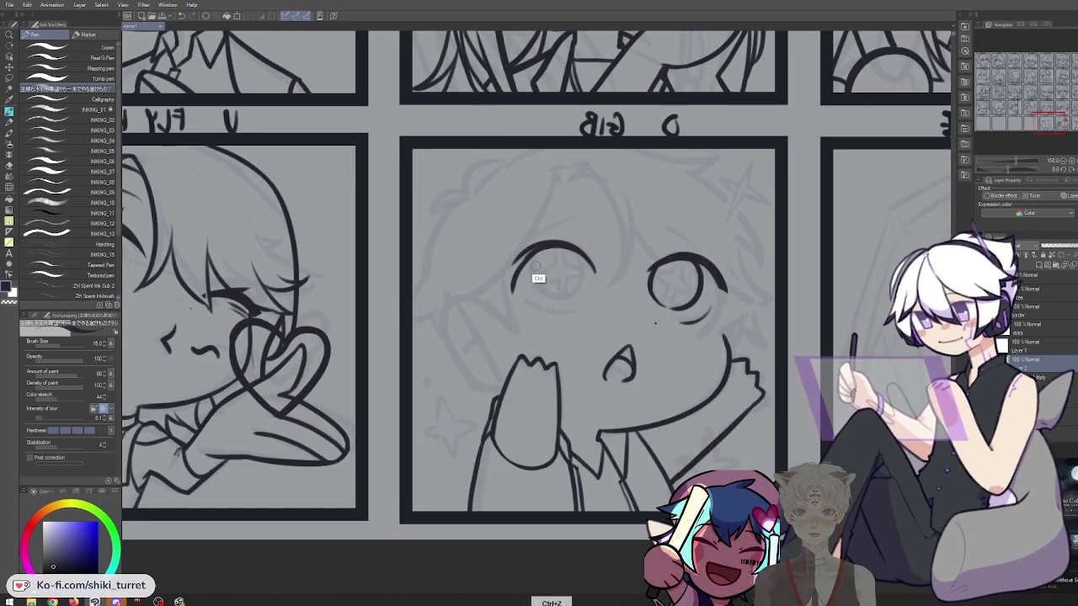
{"action": "key", "text": "ctrl+z"}
{"action": "left_click_drag", "start_coordinate": [529, 253], "coordinate": [511, 289]}
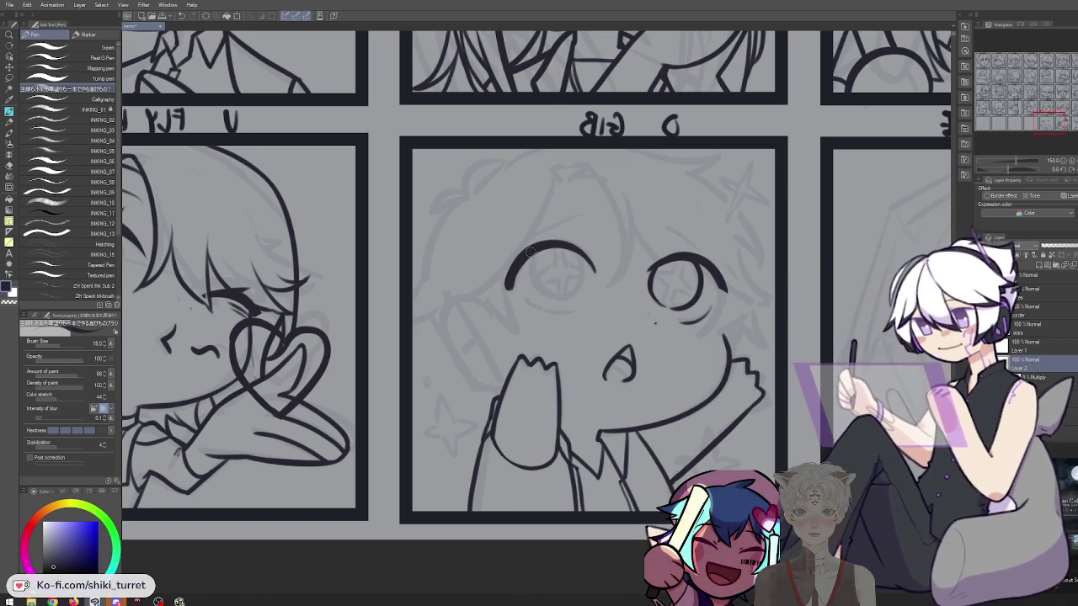
{"action": "key", "text": "c"}
{"action": "left_click_drag", "start_coordinate": [503, 288], "coordinate": [521, 285]}
{"action": "key", "text": "ctrl+z"}
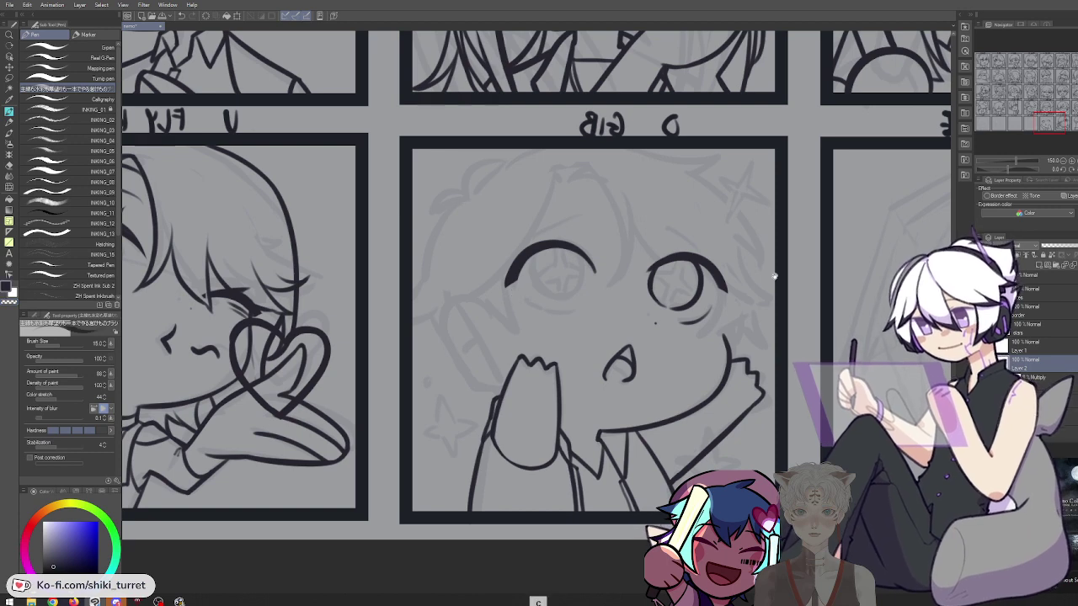
Ink the right eye's round iris outline and short lower lid line, cleaning up the iris edge
{"action": "left_click_drag", "start_coordinate": [511, 293], "coordinate": [431, 286]}
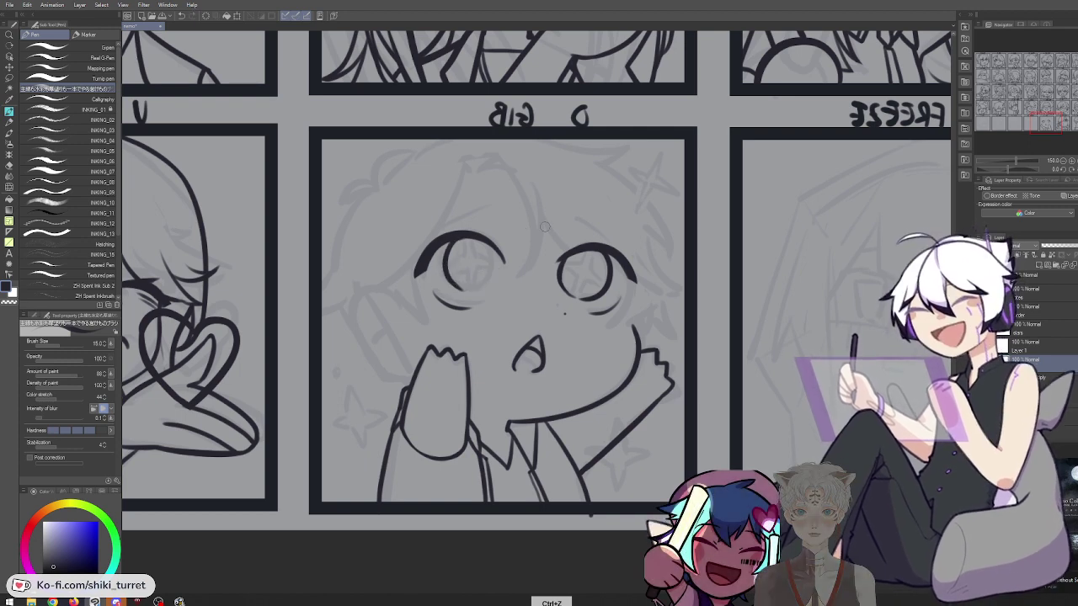
{"action": "key", "text": "h"}
{"action": "left_click_drag", "start_coordinate": [705, 294], "coordinate": [579, 280]}
{"action": "key", "text": "ctrl+z"}
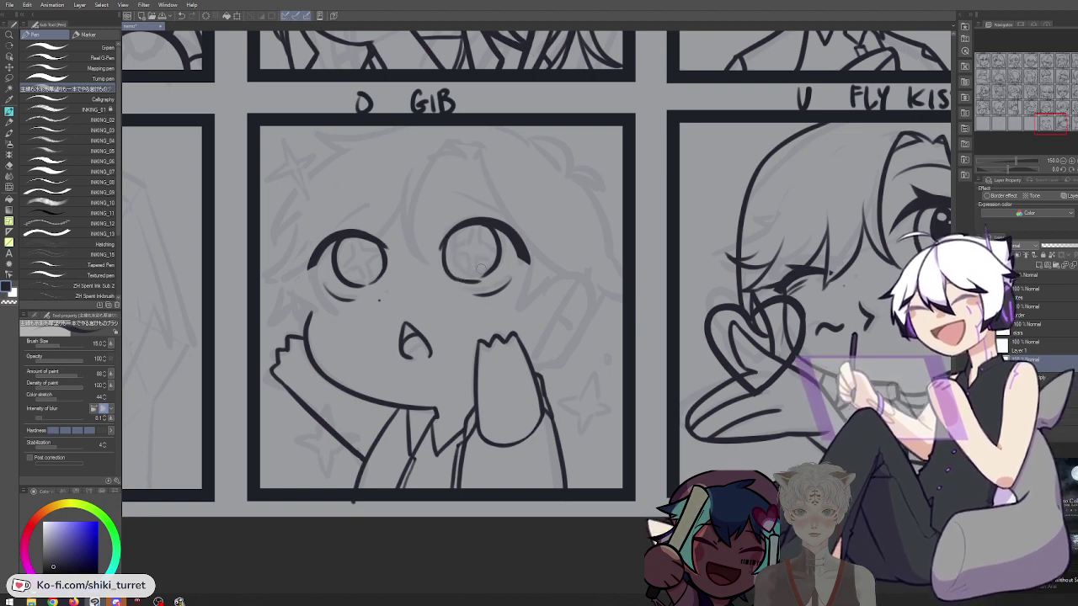
{"action": "left_click_drag", "start_coordinate": [443, 237], "coordinate": [450, 279]}
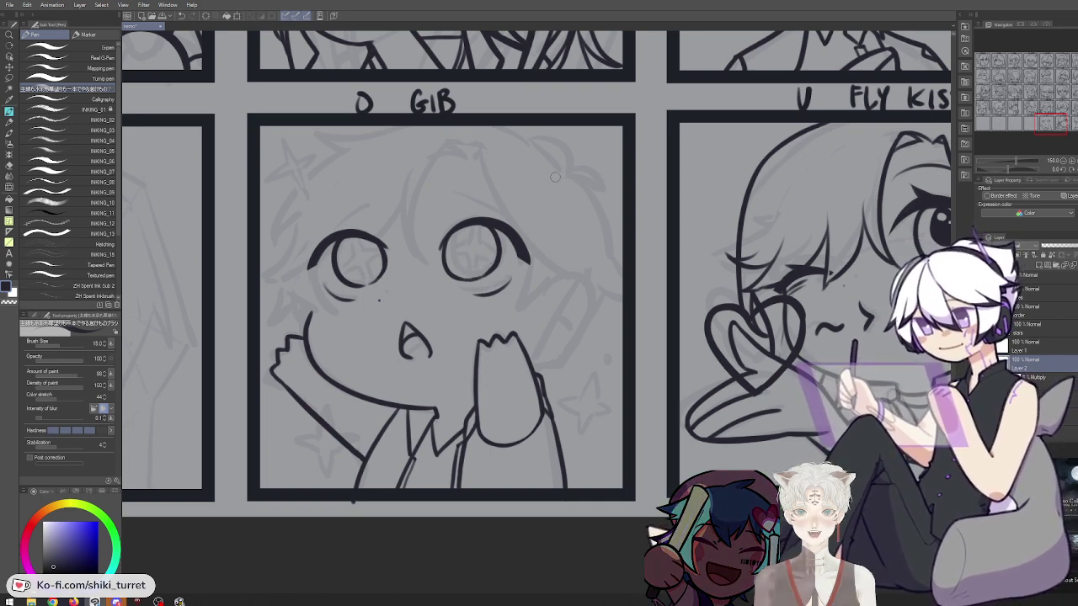
{"action": "key", "text": "c"}
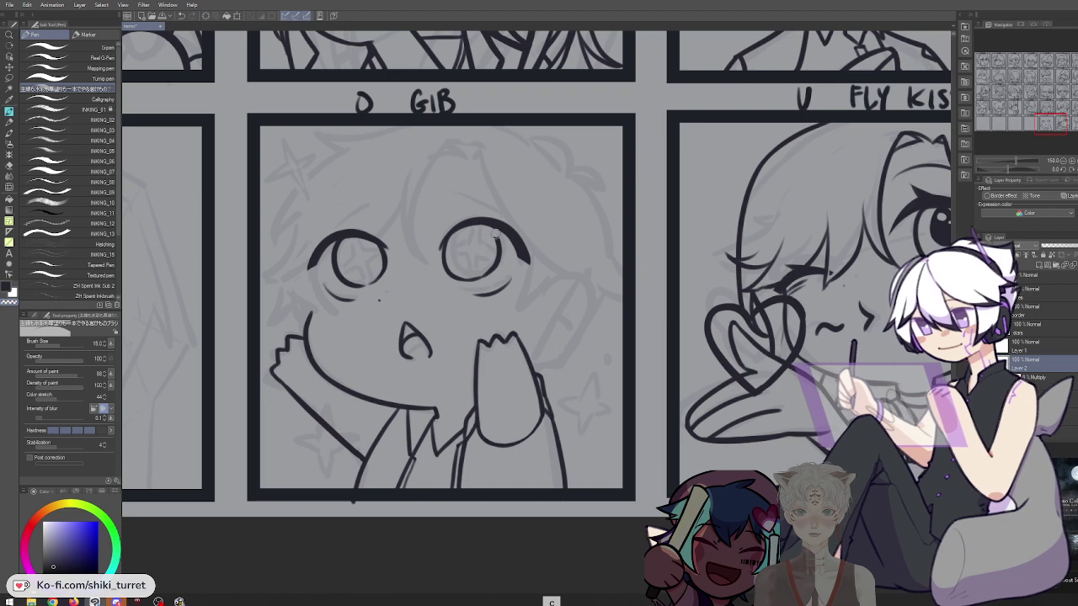
{"action": "key", "text": "ctrl+z"}
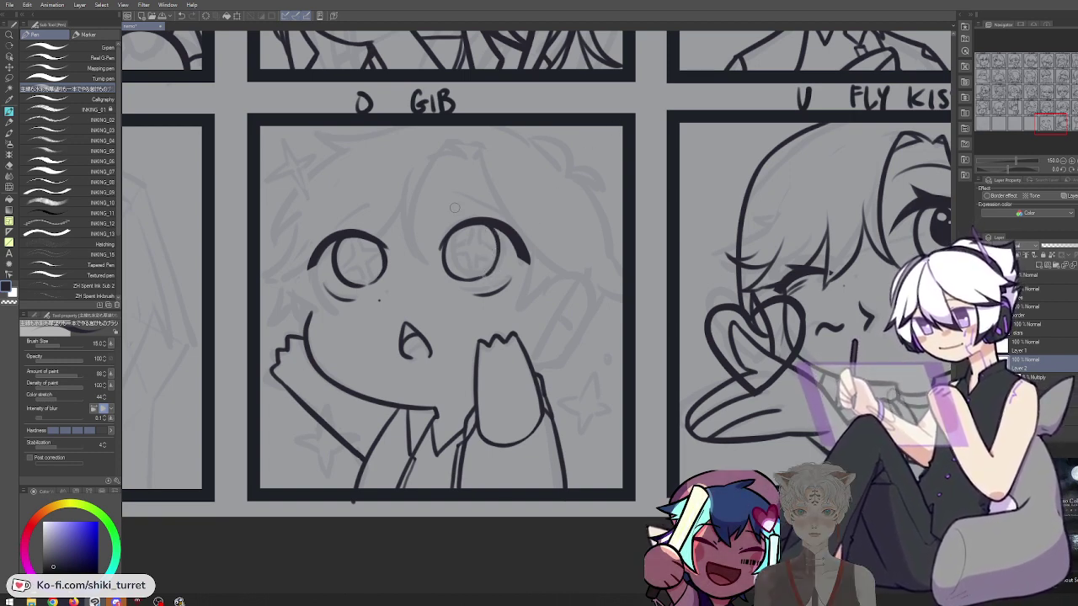
Ink a short, worried eyebrow sloping down above the right eye
{"action": "key", "text": "ctrl+z"}
{"action": "left_click_drag", "start_coordinate": [448, 196], "coordinate": [496, 209]}
{"action": "key", "text": "ctrl+z"}
{"action": "key", "text": "ctrl+z"}
{"action": "key", "text": "ctrl+z"}
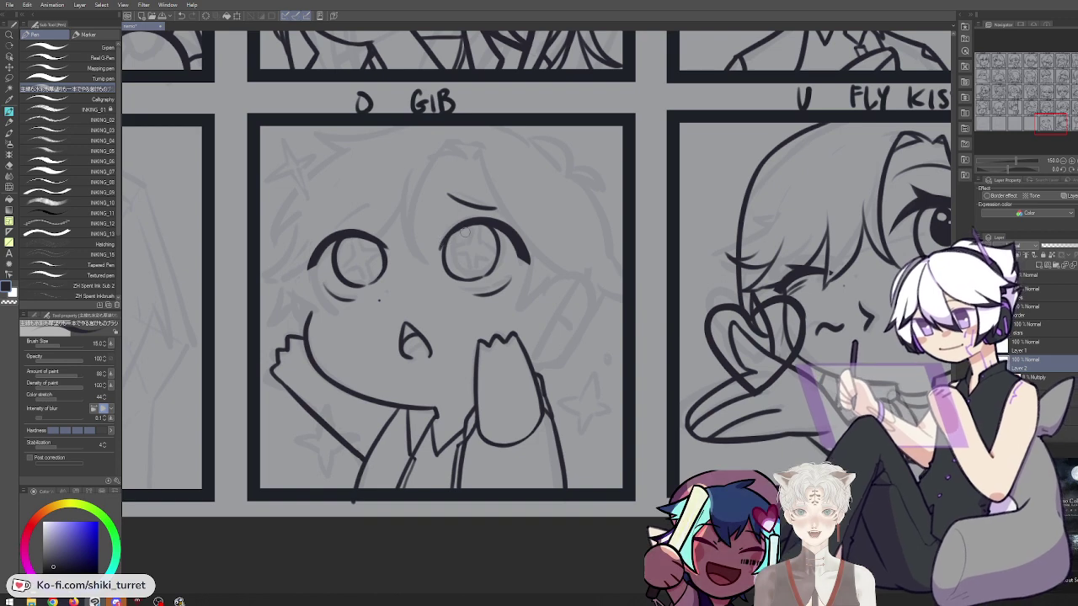
Ink the upper half of a four-pointed star highlight inside the right eye's iris, trimming excess lines with transparent colour
{"action": "key", "text": "ctrl+z"}
{"action": "left_click_drag", "start_coordinate": [465, 225], "coordinate": [461, 244]}
{"action": "key", "text": "ctrl+z"}
{"action": "key", "text": "ctrl+z"}
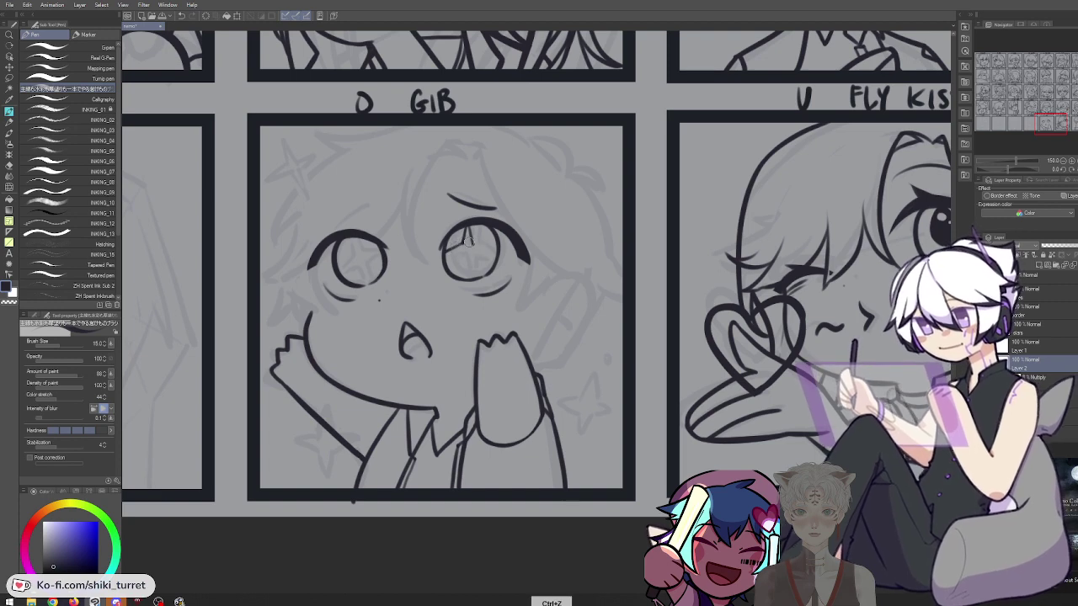
{"action": "key", "text": "c"}
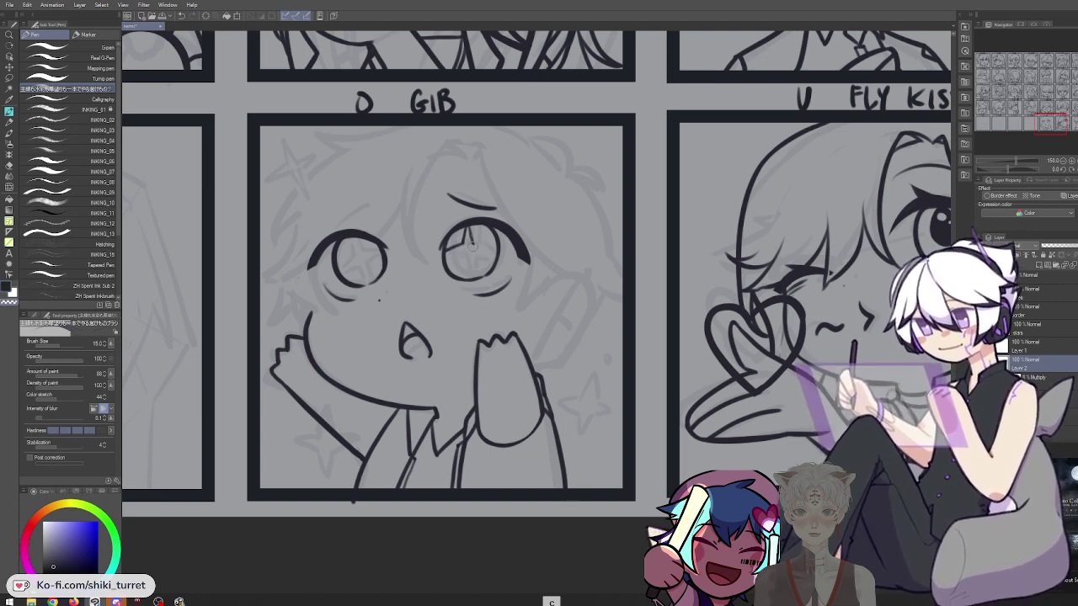
{"action": "left_click_drag", "start_coordinate": [446, 255], "coordinate": [465, 258]}
{"action": "key", "text": "ctrl+z"}
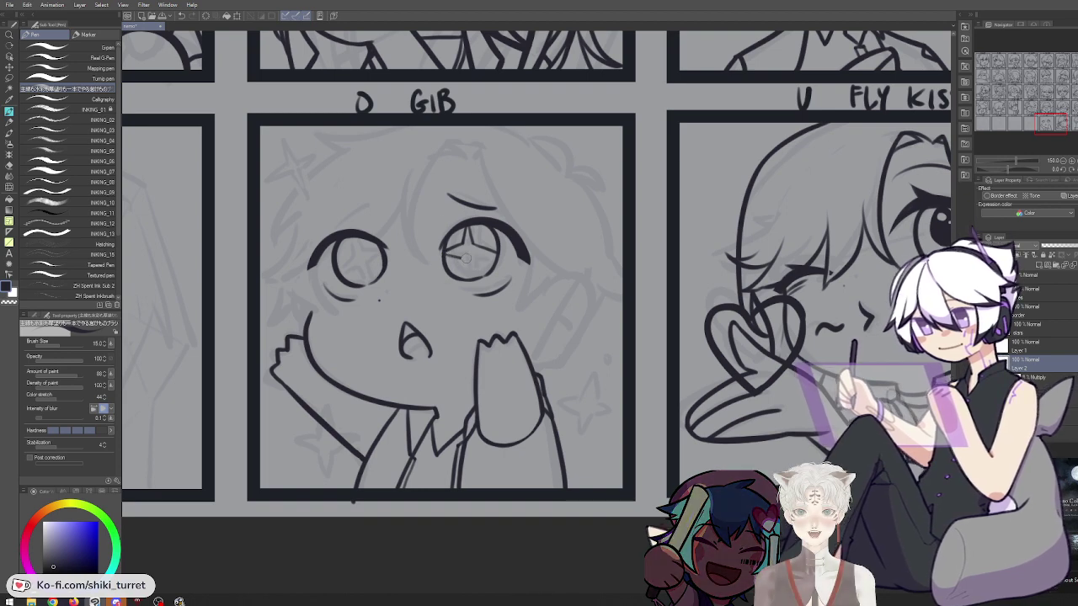
Ink the lower half of the four-pointed star highlight in the right eye's iris
{"action": "key", "text": "ctrl+z"}
{"action": "key", "text": "ctrl+z"}
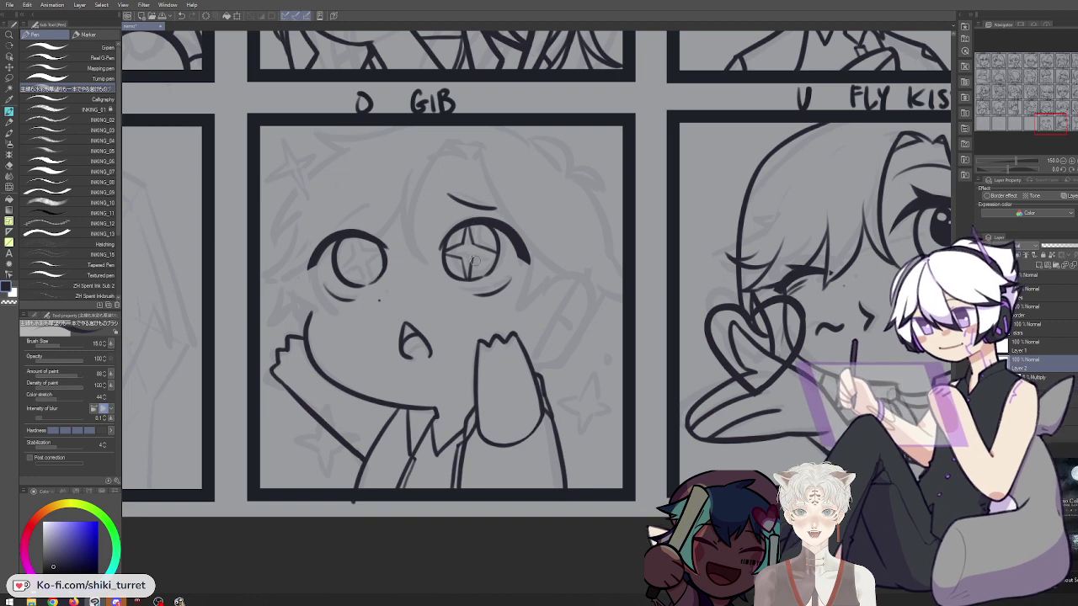
{"action": "key", "text": "ctrl+z"}
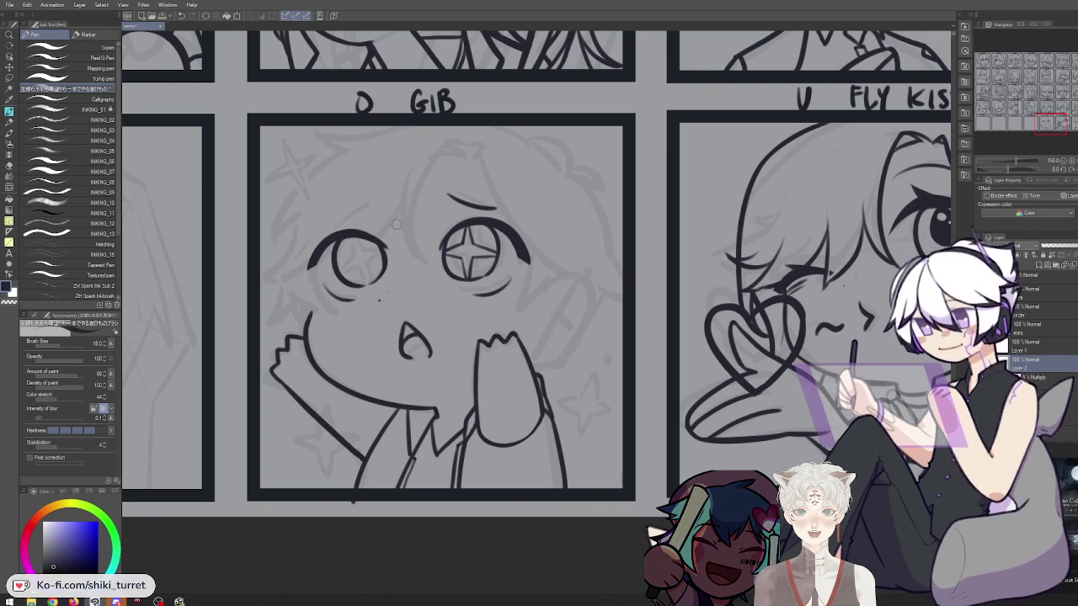
Ink a matching four-pointed star highlight inside the left eye's iris
{"action": "key", "text": "ctrl+z"}
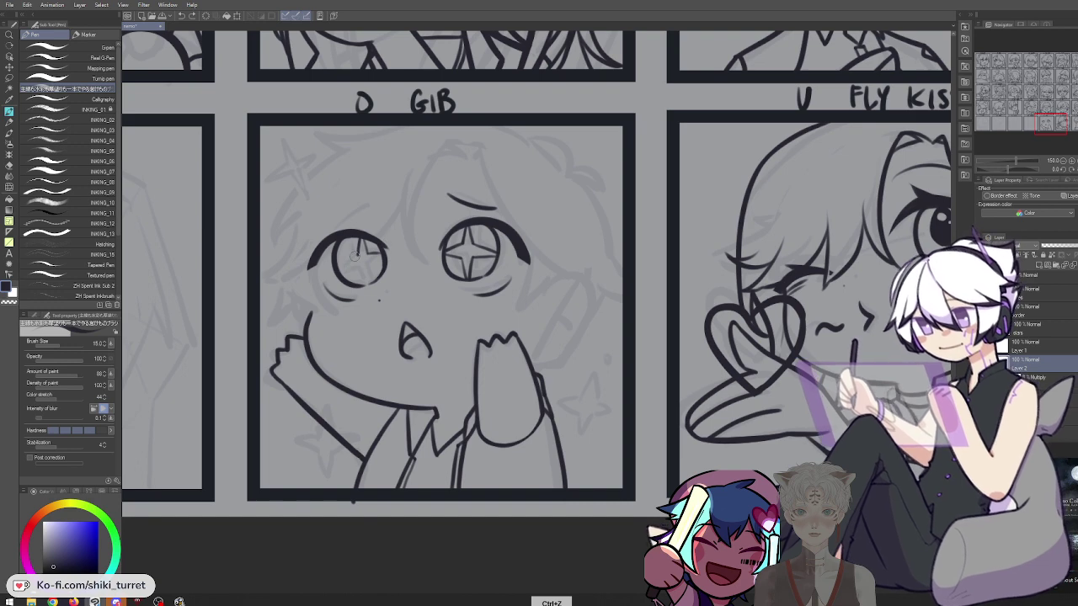
{"action": "key", "text": "ctrl+z"}
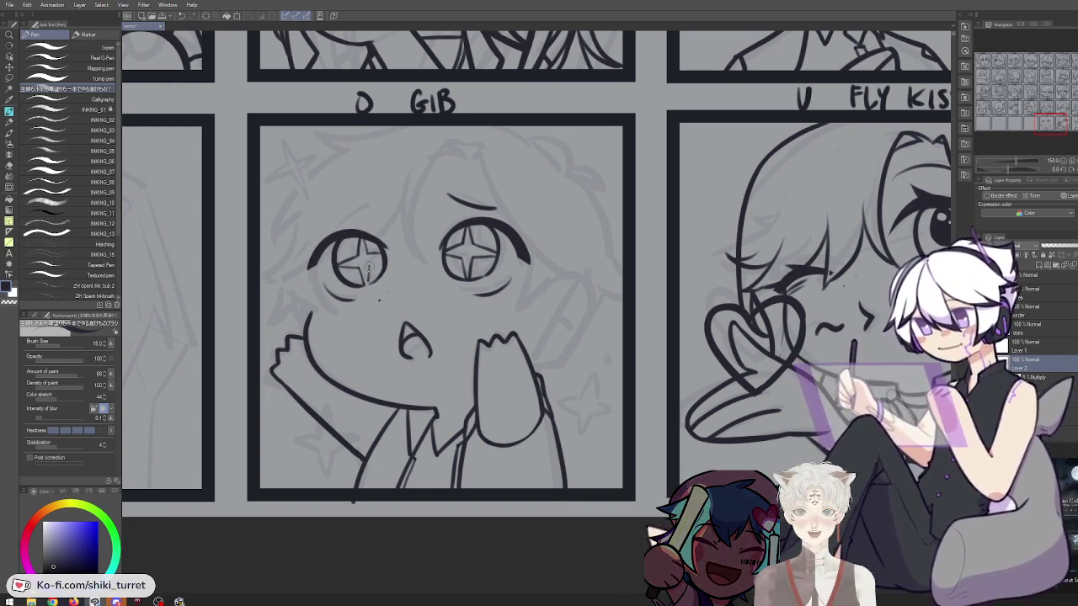
{"action": "key", "text": "ctrl+z"}
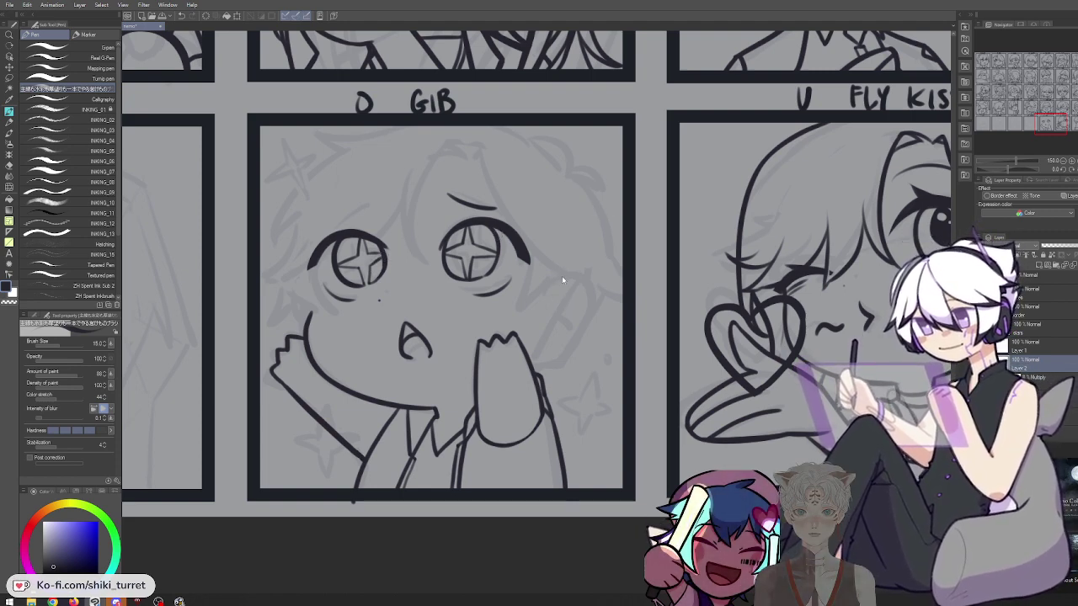
Ink the ear behind the raised hand at the face's right side, including its outer curve and inner fold lines
{"action": "mouse_move", "coordinate": [551, 290]}
{"action": "left_mouse_down"}
{"action": "mouse_move", "coordinate": [587, 287]}
{"action": "mouse_move", "coordinate": [596, 308]}
{"action": "mouse_move", "coordinate": [588, 323]}
{"action": "left_mouse_up"}
{"action": "key", "text": "ctrl+z"}
{"action": "key", "text": "ctrl+z"}
{"action": "key", "text": "ctrl+z"}
{"action": "mouse_move", "coordinate": [546, 295]}
{"action": "left_mouse_down"}
{"action": "mouse_move", "coordinate": [594, 326]}
{"action": "mouse_move", "coordinate": [586, 284]}
{"action": "mouse_move", "coordinate": [591, 328]}
{"action": "mouse_move", "coordinate": [593, 307]}
{"action": "mouse_move", "coordinate": [554, 370]}
{"action": "left_mouse_up"}
{"action": "key", "text": "ctrl+z"}
{"action": "key", "text": "ctrl+z"}
{"action": "key", "text": "ctrl+z"}
{"action": "mouse_move", "coordinate": [596, 308]}
{"action": "left_mouse_down"}
{"action": "mouse_move", "coordinate": [553, 367]}
{"action": "mouse_move", "coordinate": [575, 349]}
{"action": "mouse_move", "coordinate": [545, 370]}
{"action": "left_mouse_up"}
{"action": "key", "text": "ctrl+z"}
{"action": "left_click_drag", "start_coordinate": [583, 299], "coordinate": [534, 352]}
{"action": "key", "text": "ctrl+z"}
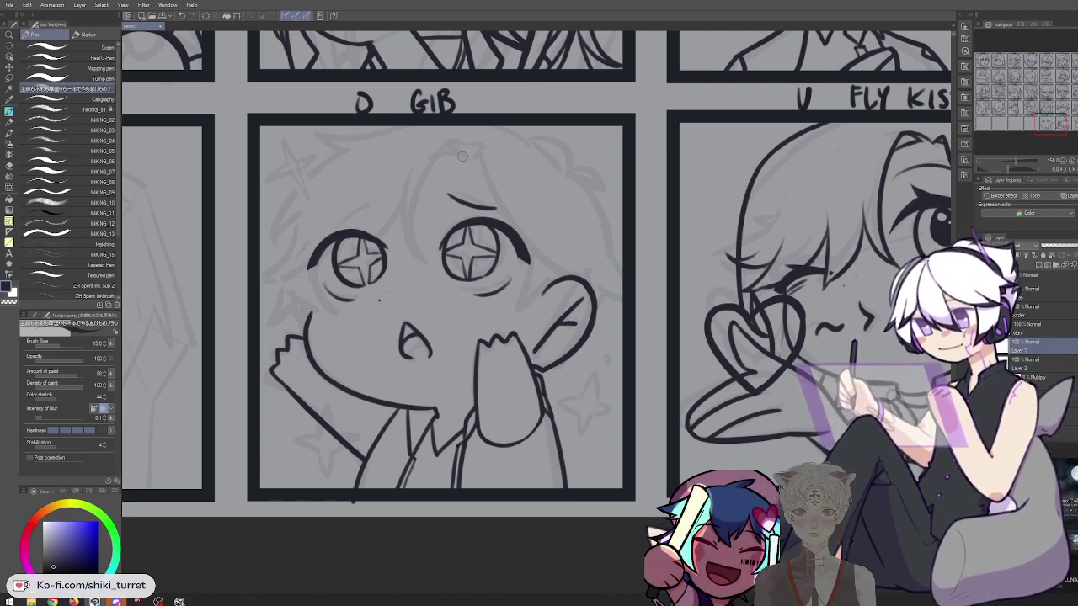
On Layer 1, ink the peaked hair parting above the forehead and the central lock falling between the eyes
{"action": "key", "text": "ctrl+z"}
{"action": "key", "text": "ctrl+z"}
{"action": "mouse_move", "coordinate": [455, 145]}
{"action": "left_mouse_down"}
{"action": "mouse_move", "coordinate": [478, 160]}
{"action": "mouse_move", "coordinate": [407, 241]}
{"action": "left_mouse_up"}
{"action": "key", "text": "ctrl+z"}
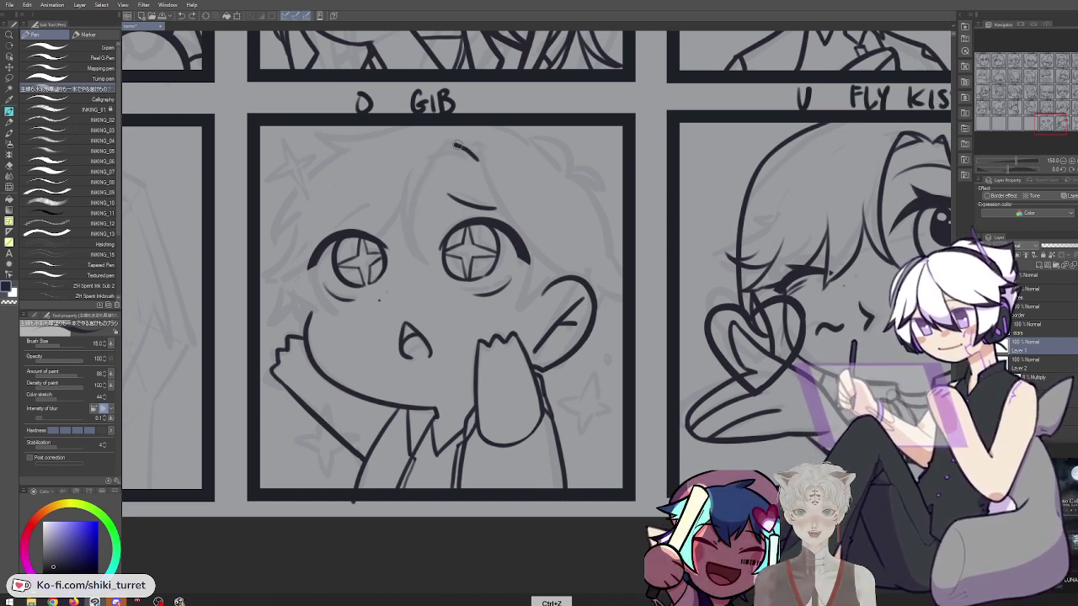
{"action": "left_click_drag", "start_coordinate": [459, 144], "coordinate": [411, 244]}
{"action": "left_click_drag", "start_coordinate": [401, 179], "coordinate": [423, 258]}
{"action": "key", "text": "ctrl+z"}
{"action": "key", "text": "ctrl+z"}
Try to ink the left fringe strands sweeping from the central lock over the left eye
{"action": "left_click_drag", "start_coordinate": [392, 217], "coordinate": [371, 239]}
{"action": "key", "text": "ctrl+z"}
{"action": "mouse_move", "coordinate": [405, 198]}
{"action": "left_mouse_down"}
{"action": "mouse_move", "coordinate": [392, 222]}
{"action": "mouse_move", "coordinate": [350, 247]}
{"action": "left_mouse_up"}
{"action": "key", "text": "ctrl+z"}
{"action": "key", "text": "ctrl+z"}
{"action": "key", "text": "ctrl+z"}
{"action": "left_click_drag", "start_coordinate": [408, 191], "coordinate": [341, 251]}
{"action": "key", "text": "ctrl+z"}
{"action": "mouse_move", "coordinate": [379, 140]}
{"action": "left_mouse_down"}
{"action": "mouse_move", "coordinate": [350, 223]}
{"action": "mouse_move", "coordinate": [344, 169]}
{"action": "mouse_move", "coordinate": [328, 220]}
{"action": "mouse_move", "coordinate": [344, 187]}
{"action": "mouse_move", "coordinate": [338, 232]}
{"action": "left_mouse_up"}
{"action": "key", "text": "ctrl+z"}
{"action": "key", "text": "ctrl+z"}
{"action": "left_click_drag", "start_coordinate": [344, 185], "coordinate": [344, 232]}
{"action": "key", "text": "ctrl+z"}
{"action": "left_click_drag", "start_coordinate": [347, 187], "coordinate": [335, 239]}
{"action": "key", "text": "ctrl+z"}
{"action": "left_click_drag", "start_coordinate": [347, 188], "coordinate": [337, 234]}
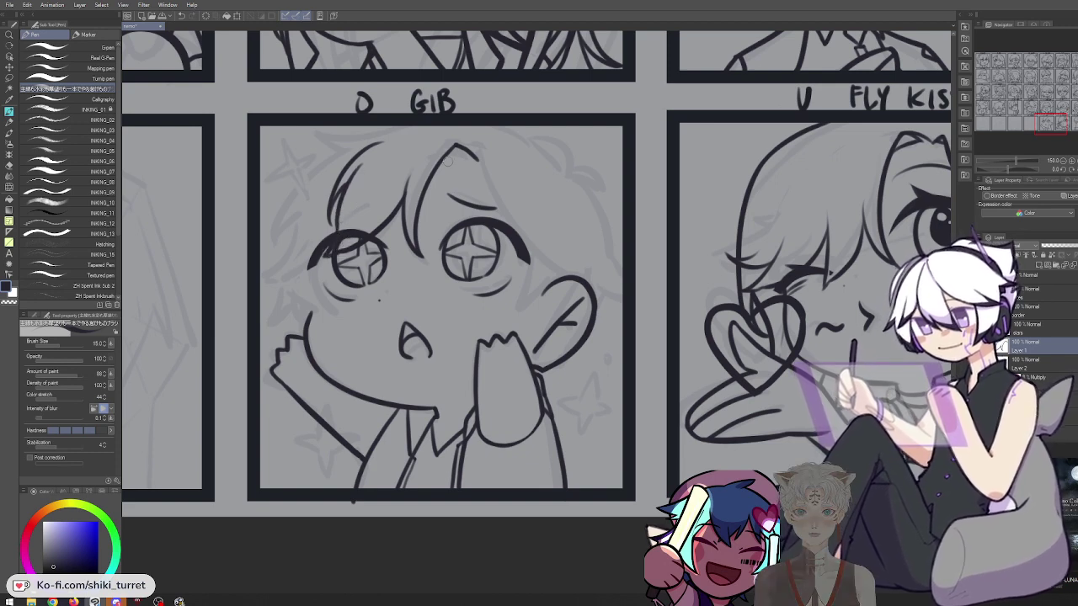
{"action": "key", "text": "ctrl+z"}
{"action": "key", "text": "ctrl+z"}
{"action": "key", "text": "ctrl+z"}
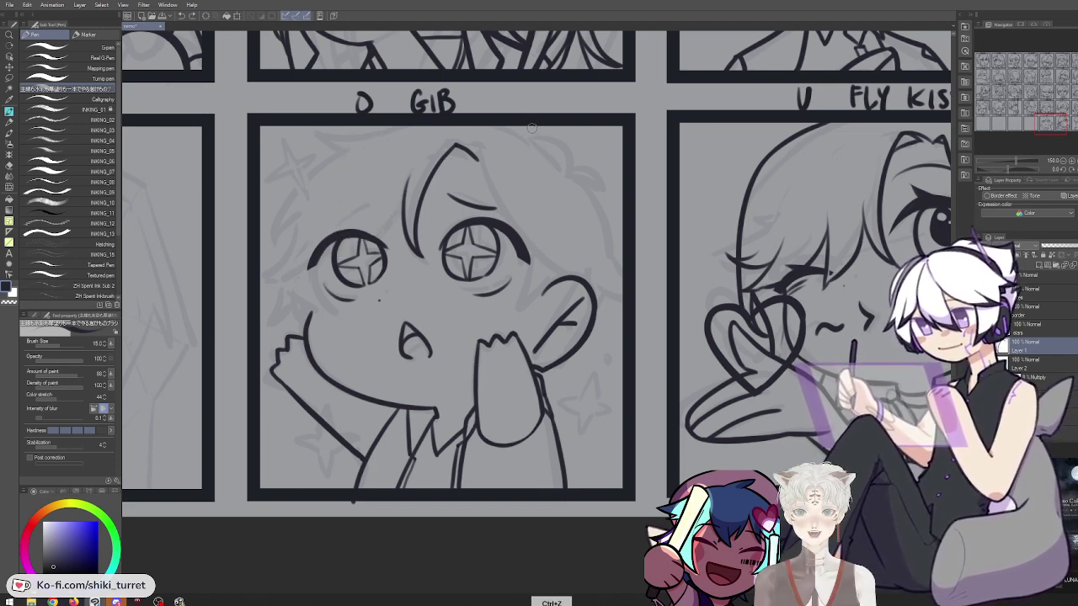
Ink the outer lock of the left fringe, curving from the head's top down toward the left eye
{"action": "left_click_drag", "start_coordinate": [269, 213], "coordinate": [726, 577]}
{"action": "mouse_move", "coordinate": [421, 468]}
{"action": "left_mouse_down"}
{"action": "mouse_move", "coordinate": [737, 429]}
{"action": "mouse_move", "coordinate": [70, 181]}
{"action": "left_mouse_up"}
{"action": "left_click_drag", "start_coordinate": [493, 206], "coordinate": [433, 290]}
{"action": "key", "text": "ctrl+z"}
{"action": "mouse_move", "coordinate": [483, 208]}
{"action": "left_mouse_down"}
{"action": "mouse_move", "coordinate": [434, 255]}
{"action": "mouse_move", "coordinate": [436, 282]}
{"action": "left_mouse_up"}
{"action": "key", "text": "ctrl+z"}
{"action": "left_click_drag", "start_coordinate": [482, 208], "coordinate": [432, 288]}
{"action": "key", "text": "ctrl+z"}
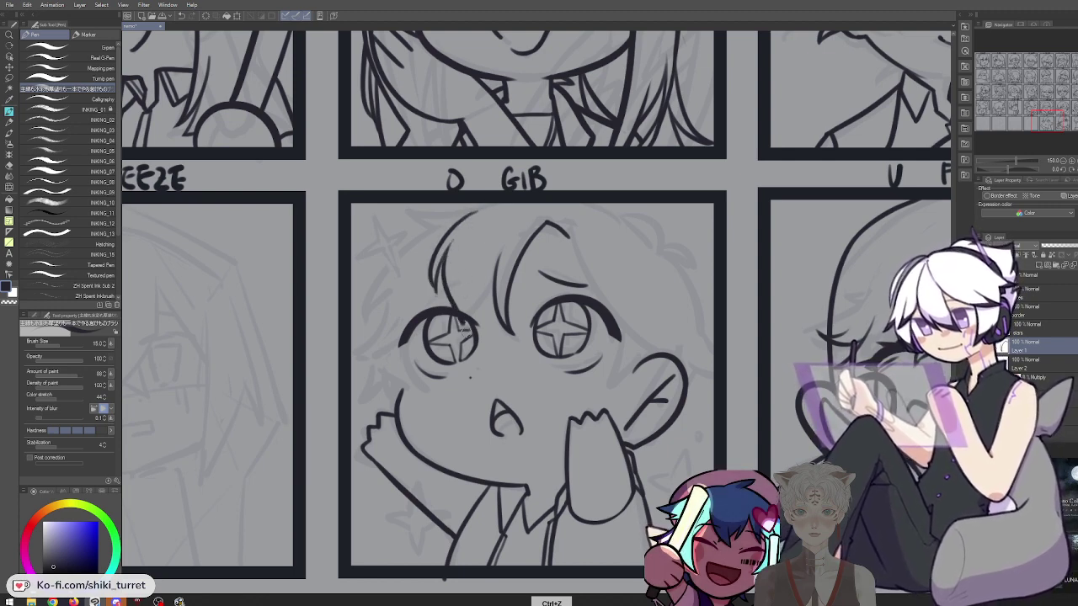
Ink the pointed tip of the left fringe across the left eye's inner edge, joining it to the central lock
{"action": "left_click_drag", "start_coordinate": [459, 316], "coordinate": [467, 350]}
{"action": "left_click_drag", "start_coordinate": [494, 307], "coordinate": [469, 348]}
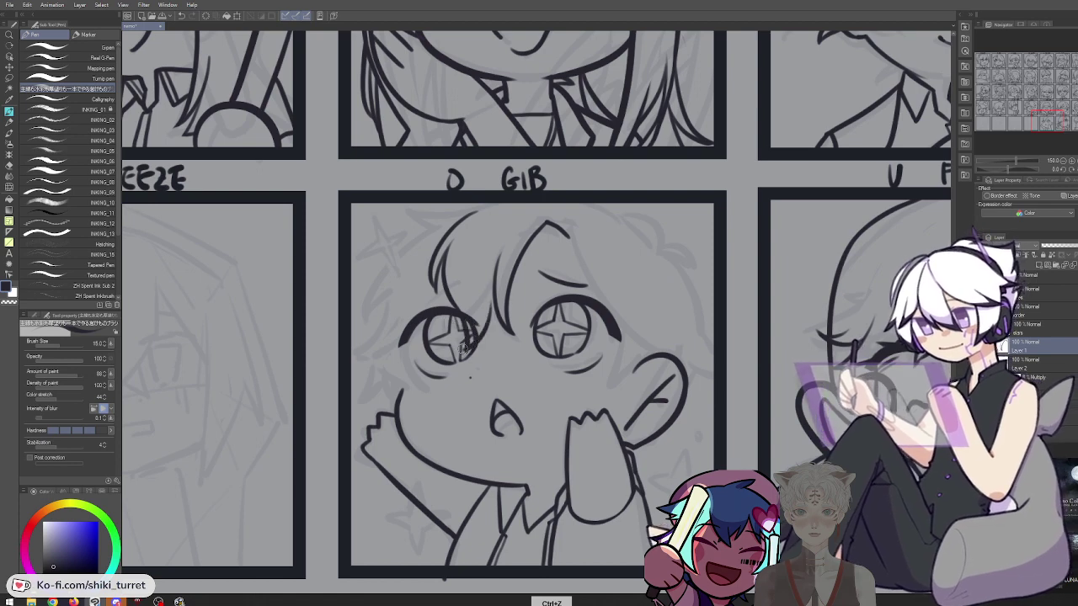
{"action": "key", "text": "ctrl+z"}
{"action": "left_click_drag", "start_coordinate": [496, 302], "coordinate": [485, 331]}
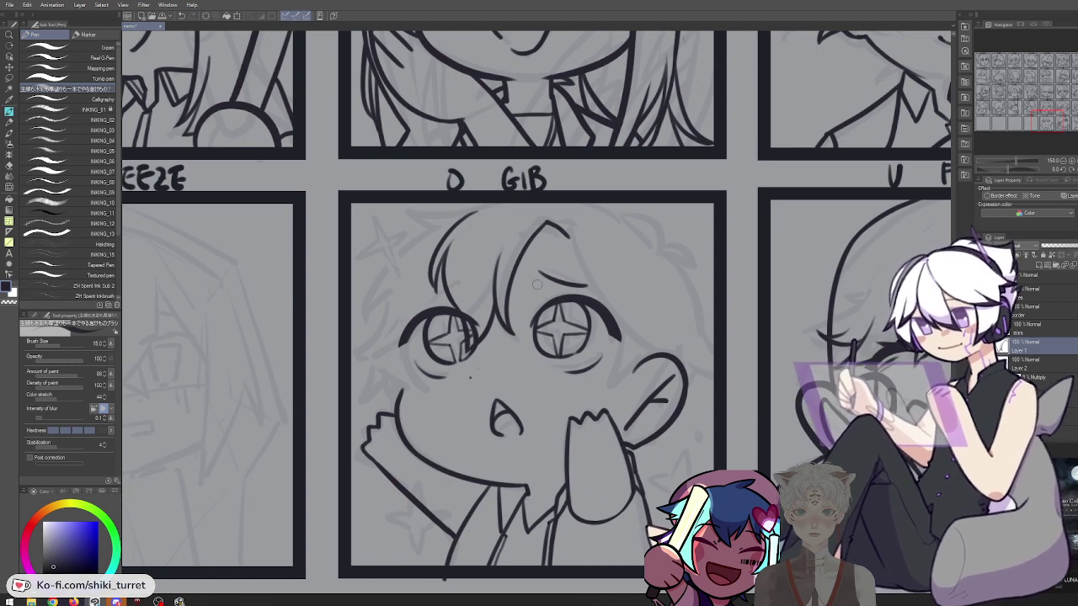
Ink the small fold at the hair parting's peak and trim its excess line with transparent colour
{"action": "mouse_move", "coordinate": [126, 226]}
{"action": "left_mouse_down"}
{"action": "mouse_move", "coordinate": [779, 480]}
{"action": "mouse_move", "coordinate": [269, 119]}
{"action": "left_mouse_up"}
{"action": "left_click_drag", "start_coordinate": [664, 257], "coordinate": [365, 332]}
{"action": "left_click_drag", "start_coordinate": [387, 201], "coordinate": [401, 205]}
{"action": "key", "text": "ctrl+z"}
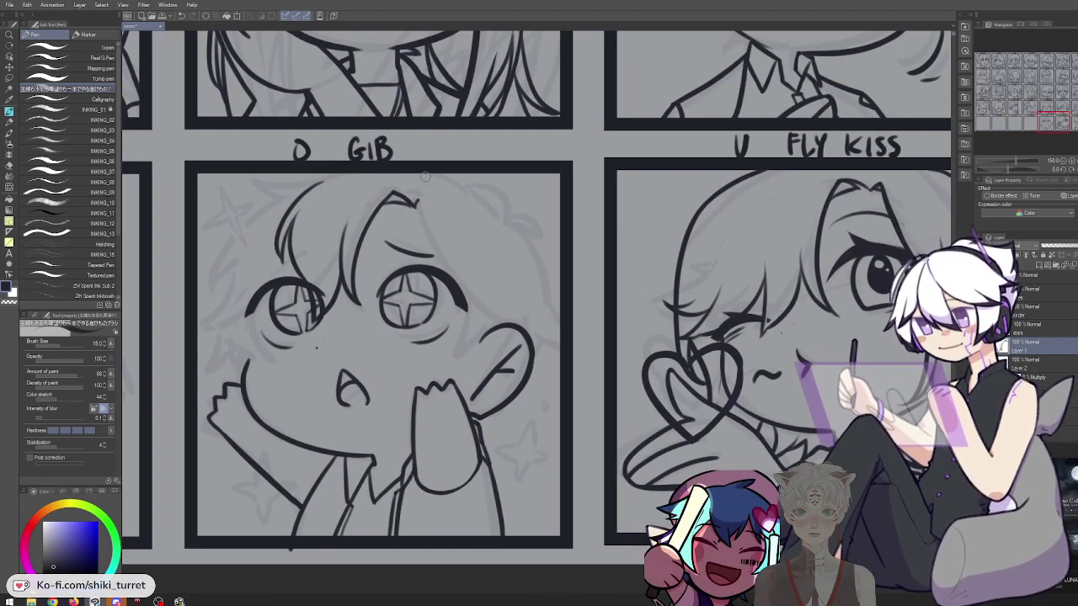
{"action": "key", "text": "c"}
{"action": "left_click_drag", "start_coordinate": [405, 193], "coordinate": [419, 205]}
{"action": "key", "text": "c"}
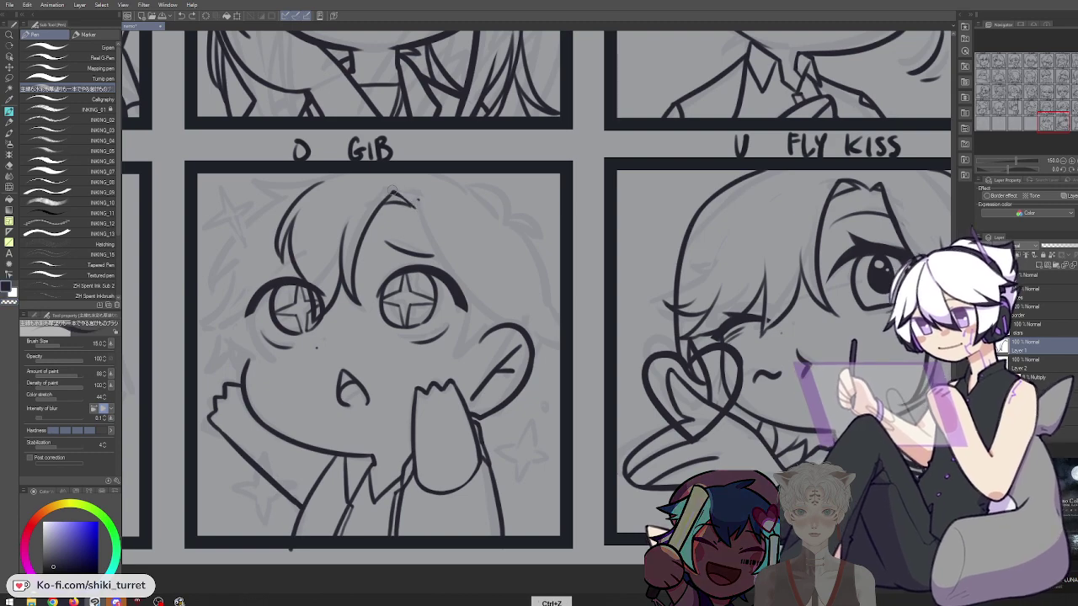
Ink the inner edge of the right fringe, sweeping from the parting's peak down past the right eye
{"action": "key", "text": "space"}
{"action": "left_click_drag", "start_coordinate": [394, 195], "coordinate": [560, 189]}
{"action": "key", "text": "ctrl+z"}
{"action": "left_click_drag", "start_coordinate": [366, 178], "coordinate": [423, 278]}
{"action": "key", "text": "ctrl+z"}
{"action": "mouse_move", "coordinate": [366, 175]}
{"action": "left_mouse_down"}
{"action": "mouse_move", "coordinate": [419, 270]}
{"action": "mouse_move", "coordinate": [373, 195]}
{"action": "mouse_move", "coordinate": [378, 213]}
{"action": "mouse_move", "coordinate": [368, 177]}
{"action": "mouse_move", "coordinate": [433, 289]}
{"action": "left_mouse_up"}
{"action": "key", "text": "ctrl+z"}
{"action": "key", "text": "ctrl+z"}
{"action": "key", "text": "ctrl+z"}
{"action": "left_click_drag", "start_coordinate": [367, 176], "coordinate": [443, 288]}
{"action": "key", "text": "ctrl+z"}
Ink the short pointed strands at the outer end of the right fringe, beyond the right eye
{"action": "left_click_drag", "start_coordinate": [421, 229], "coordinate": [450, 290]}
{"action": "mouse_move", "coordinate": [428, 246]}
{"action": "left_mouse_down"}
{"action": "mouse_move", "coordinate": [458, 257]}
{"action": "mouse_move", "coordinate": [427, 232]}
{"action": "left_mouse_up"}
{"action": "key", "text": "c"}
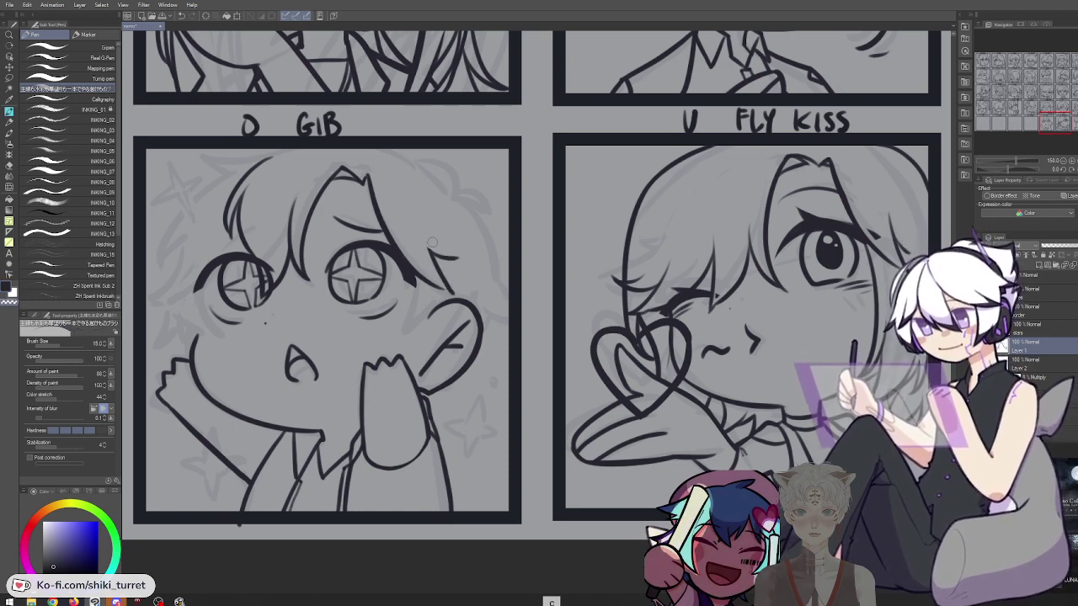
Flip the canvas view horizontally and ink the pointed sidelock between the starry eye and the ear
{"action": "key", "text": "h"}
{"action": "key", "text": "space"}
{"action": "mouse_move", "coordinate": [608, 398]}
{"action": "left_mouse_down"}
{"action": "mouse_move", "coordinate": [536, 410]}
{"action": "mouse_move", "coordinate": [300, 374]}
{"action": "left_mouse_up"}
{"action": "left_click_drag", "start_coordinate": [353, 247], "coordinate": [363, 309]}
{"action": "key", "text": "ctrl+z"}
{"action": "key", "text": "ctrl+z"}
{"action": "key", "text": "ctrl+z"}
{"action": "left_click_drag", "start_coordinate": [352, 247], "coordinate": [364, 313]}
{"action": "key", "text": "ctrl+z"}
{"action": "mouse_move", "coordinate": [352, 247]}
{"action": "left_mouse_down"}
{"action": "mouse_move", "coordinate": [349, 285]}
{"action": "mouse_move", "coordinate": [365, 309]}
{"action": "left_mouse_up"}
{"action": "key", "text": "ctrl+z"}
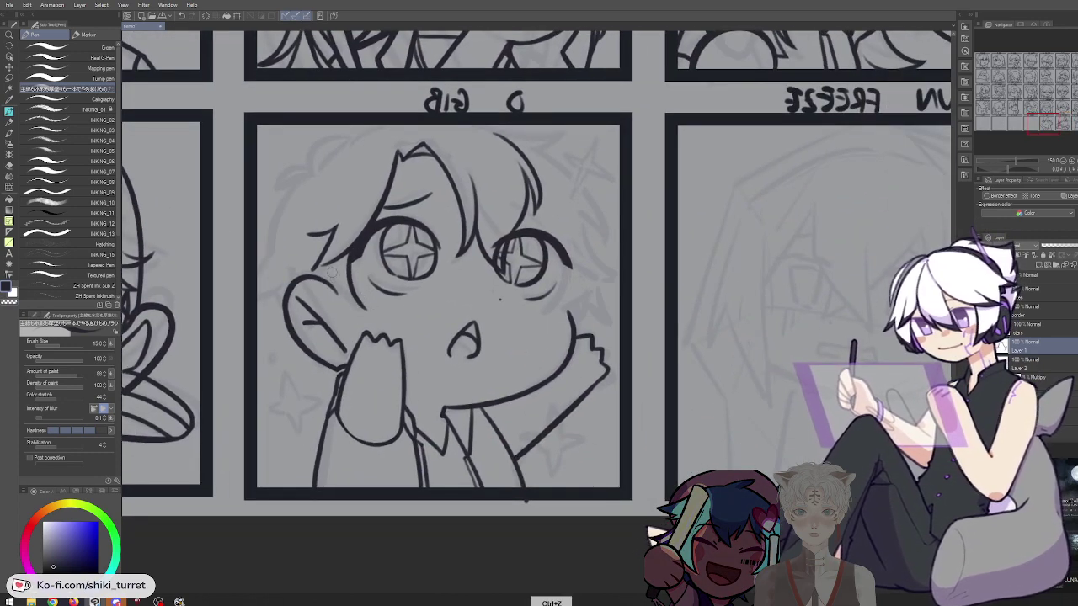
{"action": "left_click_drag", "start_coordinate": [322, 270], "coordinate": [364, 317]}
{"action": "key", "text": "ctrl+z"}
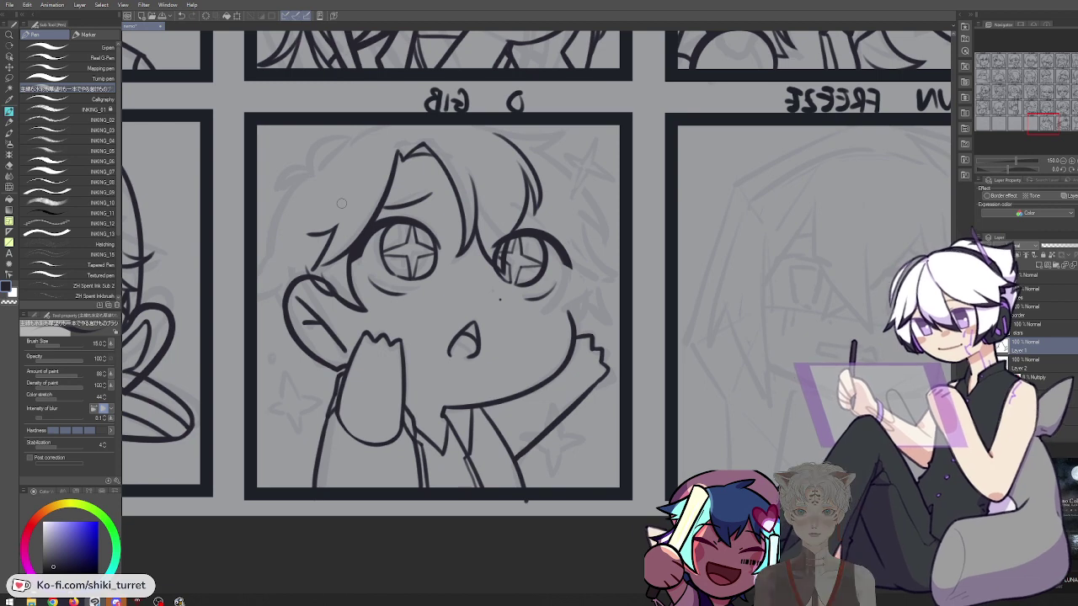
Ink the spiky hair strands beside the outer corner of the other eye, away from the ear
{"action": "left_click_drag", "start_coordinate": [569, 220], "coordinate": [469, 246]}
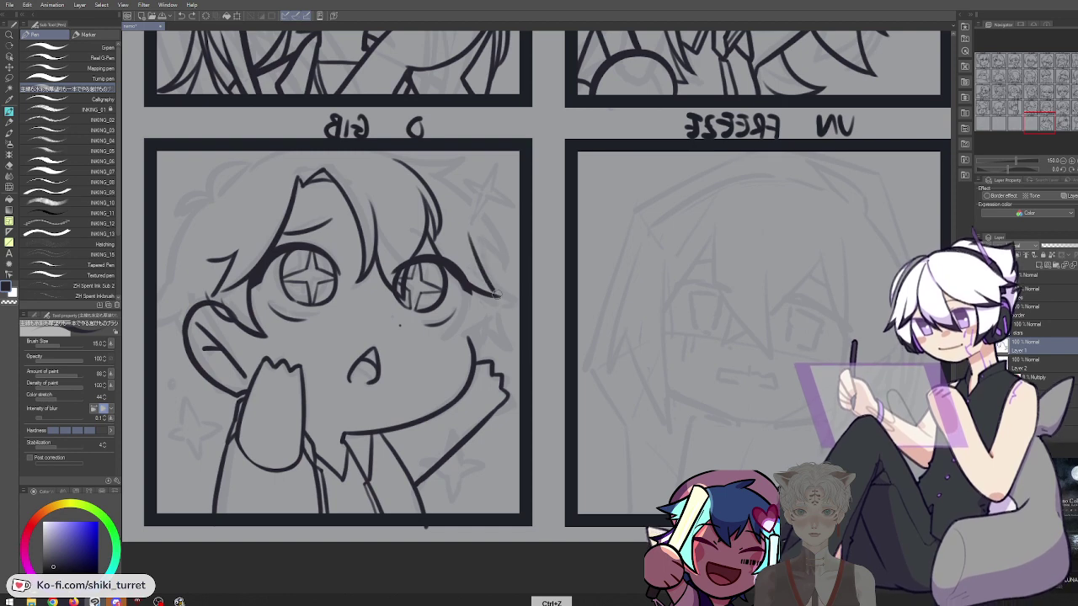
{"action": "left_click_drag", "start_coordinate": [470, 228], "coordinate": [507, 262]}
{"action": "key", "text": "ctrl+z"}
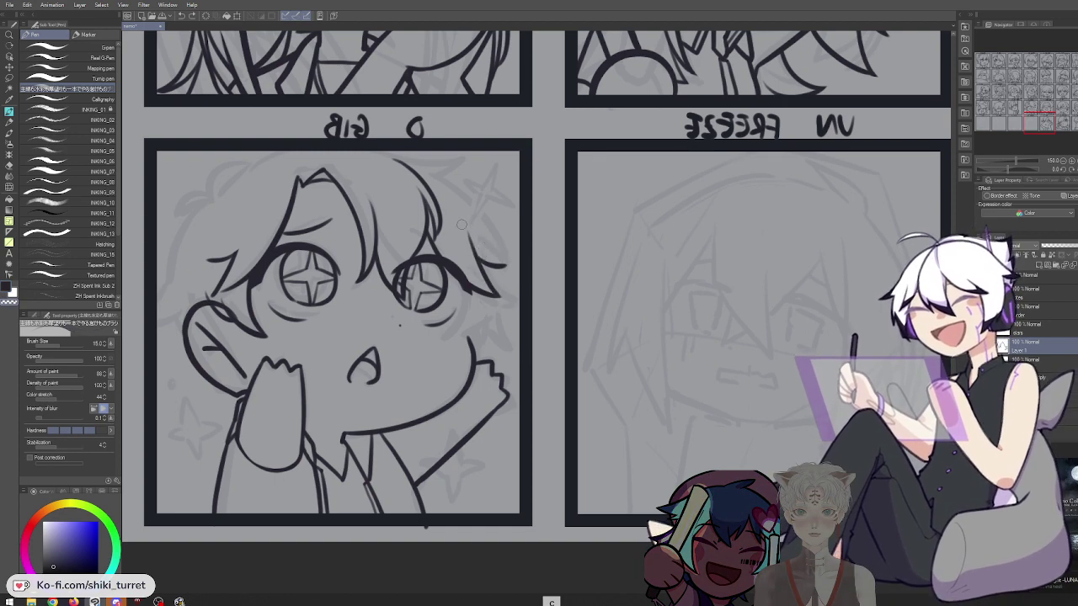
{"action": "left_click_drag", "start_coordinate": [469, 219], "coordinate": [508, 265]}
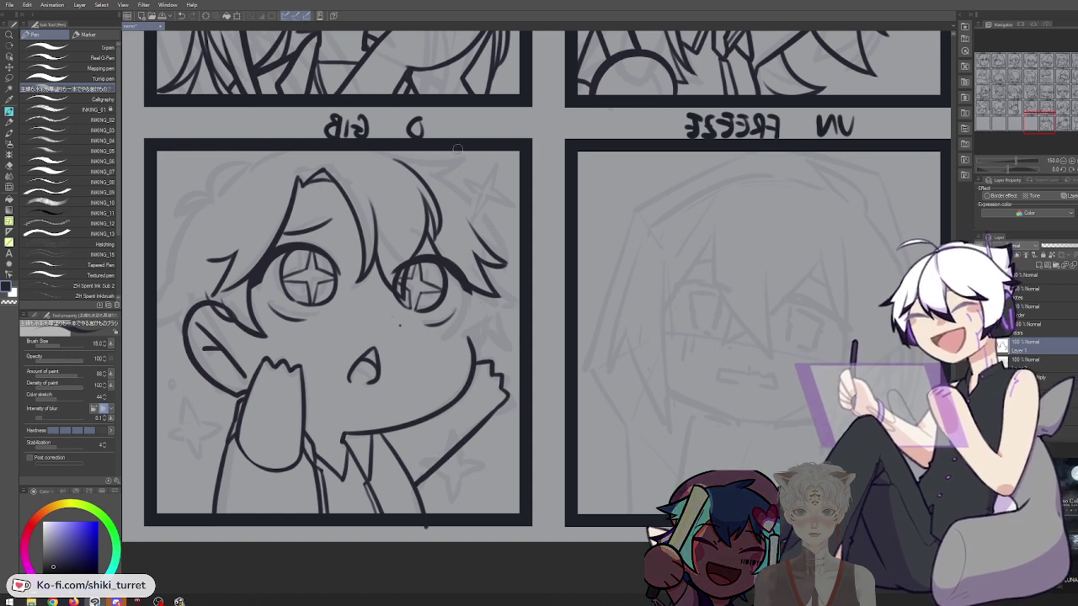
Restore the unflipped view and ink two small hair tufts at the head's upper right
{"action": "key", "text": "g"}
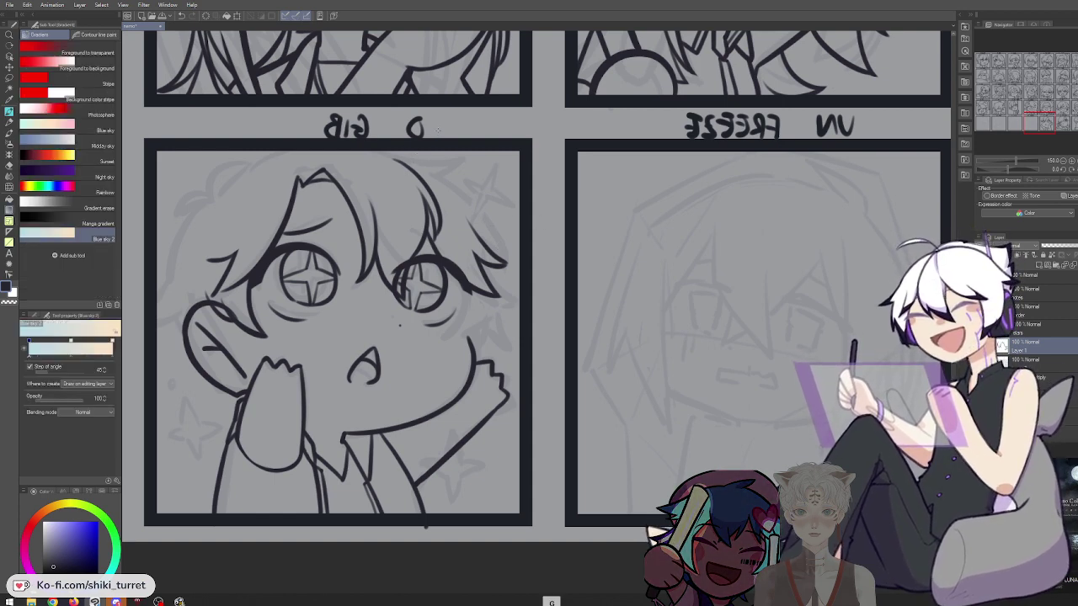
{"action": "key", "text": "h"}
{"action": "key", "text": "p"}
{"action": "key", "text": "space"}
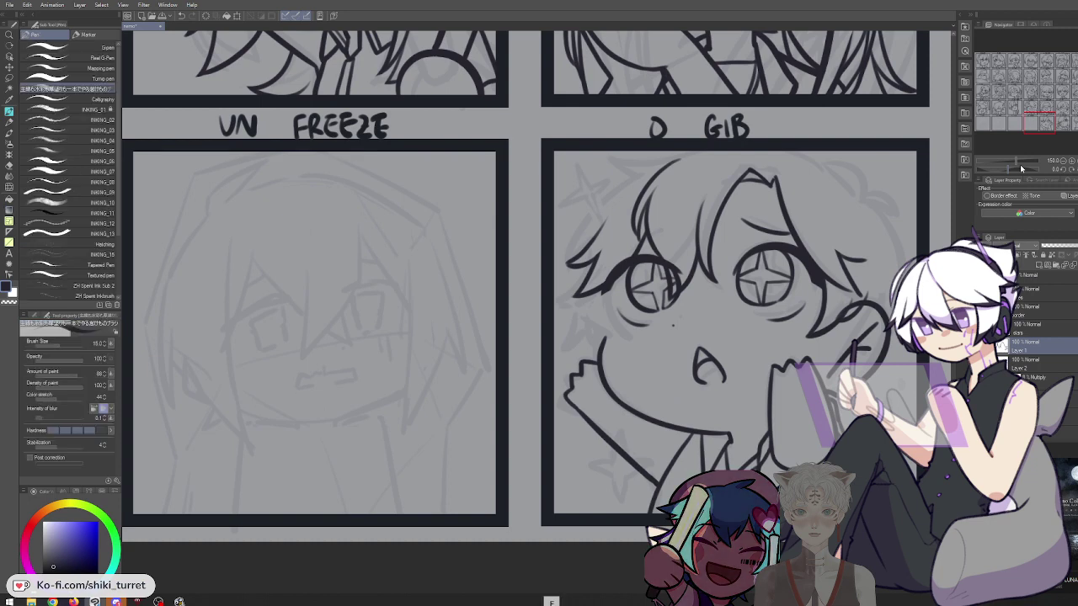
{"action": "left_click_drag", "start_coordinate": [901, 207], "coordinate": [557, 201]}
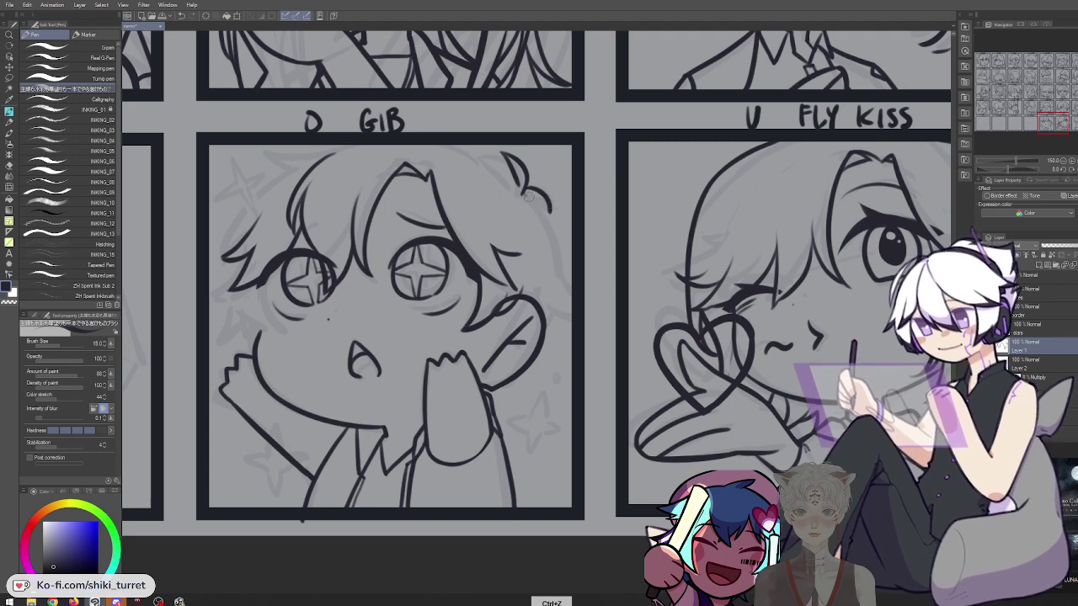
{"action": "left_click_drag", "start_coordinate": [523, 190], "coordinate": [552, 207]}
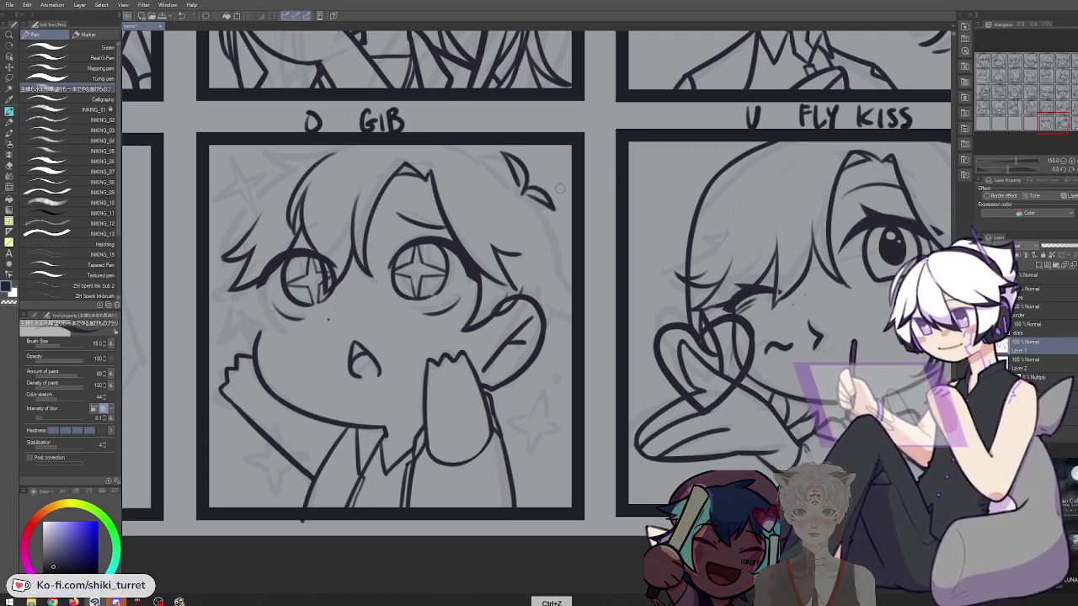
Ink the back of the hair from the upper-right tufts down to pointed ends behind the ear
{"action": "left_click_drag", "start_coordinate": [552, 237], "coordinate": [556, 262]}
{"action": "key", "text": "ctrl+z"}
{"action": "left_click_drag", "start_coordinate": [536, 199], "coordinate": [567, 293]}
{"action": "key", "text": "ctrl+z"}
{"action": "mouse_move", "coordinate": [555, 242]}
{"action": "left_mouse_down"}
{"action": "mouse_move", "coordinate": [566, 299]}
{"action": "mouse_move", "coordinate": [556, 281]}
{"action": "left_mouse_up"}
{"action": "key", "text": "ctrl+z"}
{"action": "key", "text": "c"}
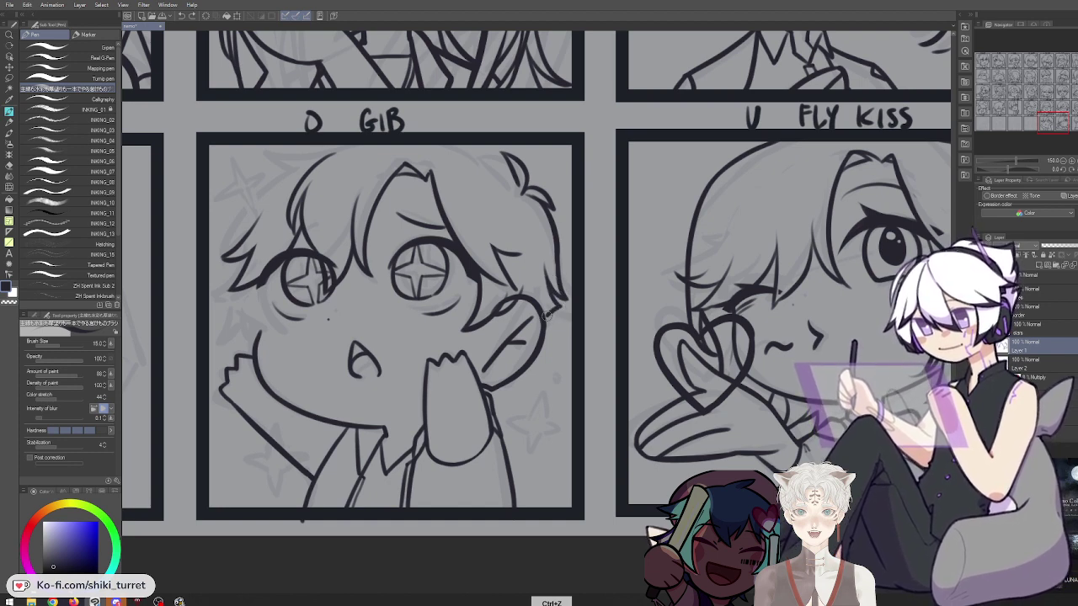
{"action": "key", "text": "ctrl+z"}
{"action": "left_click_drag", "start_coordinate": [565, 303], "coordinate": [545, 316]}
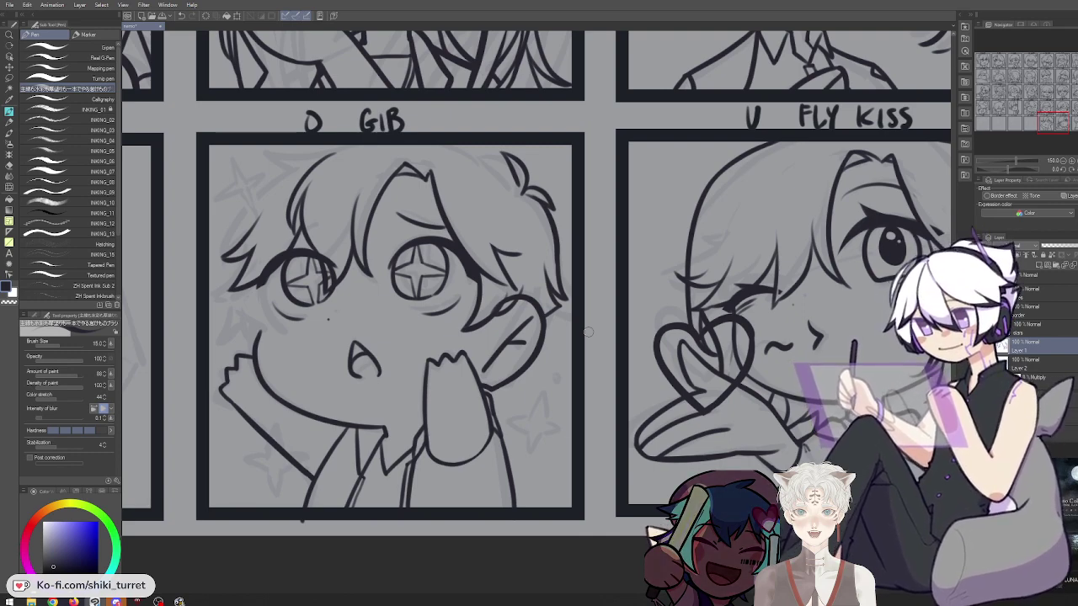
In the flipped view, ink the crown outline and the upper edge of the tuft on the side opposite the ear
{"action": "key", "text": "h"}
{"action": "left_click_drag", "start_coordinate": [565, 176], "coordinate": [496, 188]}
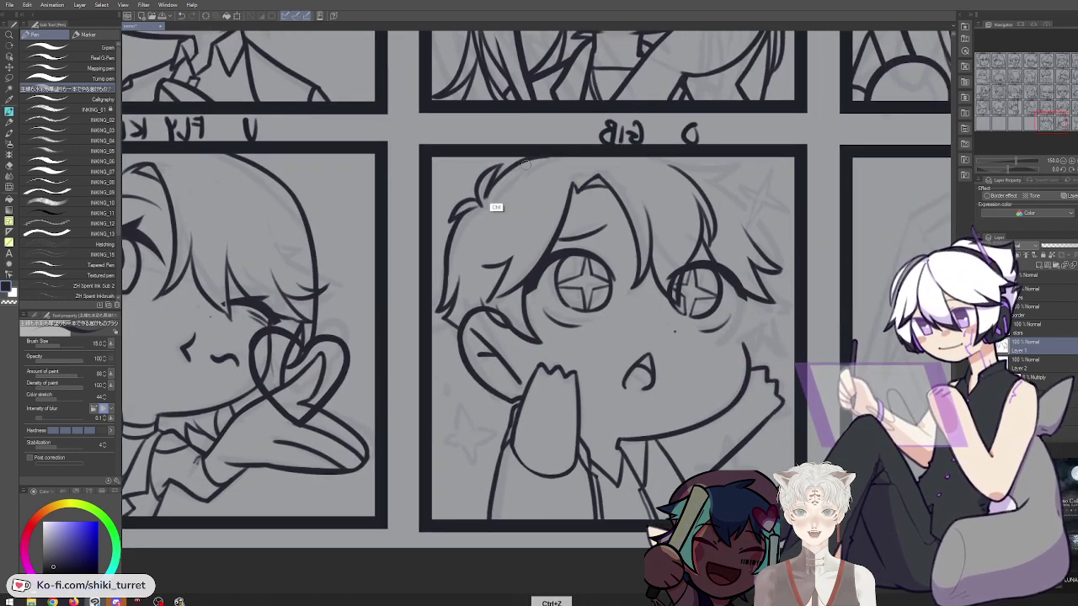
{"action": "key", "text": "ctrl+z"}
{"action": "mouse_move", "coordinate": [673, 160]}
{"action": "left_mouse_down"}
{"action": "mouse_move", "coordinate": [735, 180]}
{"action": "mouse_move", "coordinate": [744, 170]}
{"action": "left_mouse_up"}
{"action": "key", "text": "ctrl+z"}
{"action": "mouse_move", "coordinate": [674, 157]}
{"action": "left_mouse_down"}
{"action": "mouse_move", "coordinate": [741, 166]}
{"action": "mouse_move", "coordinate": [718, 190]}
{"action": "mouse_move", "coordinate": [730, 185]}
{"action": "left_mouse_up"}
{"action": "key", "text": "ctrl+z"}
{"action": "key", "text": "ctrl+z"}
{"action": "key", "text": "ctrl+z"}
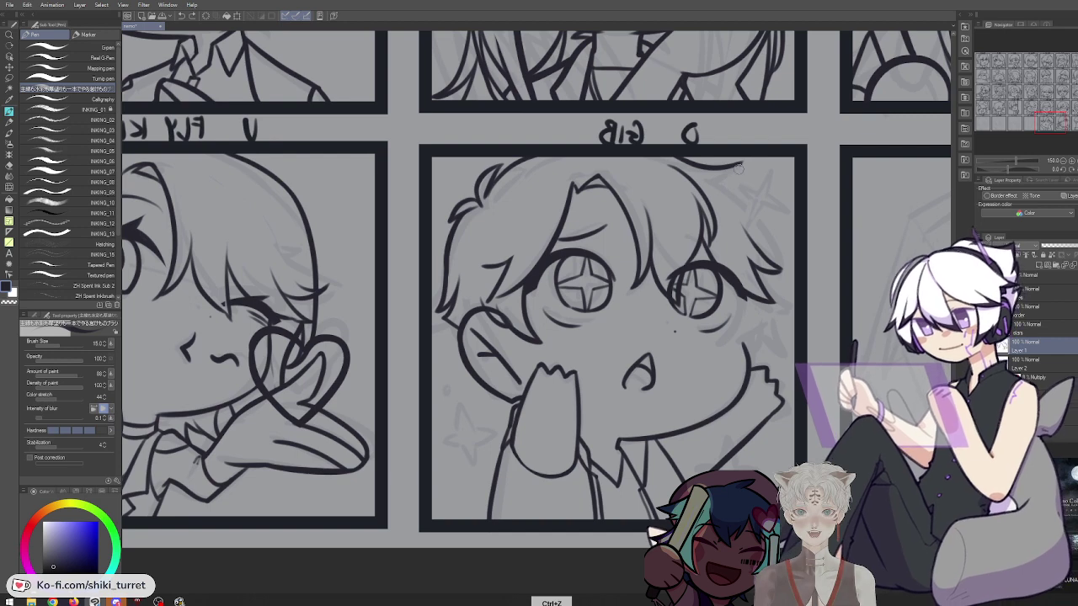
Ink the spiky outer hair on the head's left side down to the cheek, trimming stray lines with transparent colour
{"action": "key", "text": "h"}
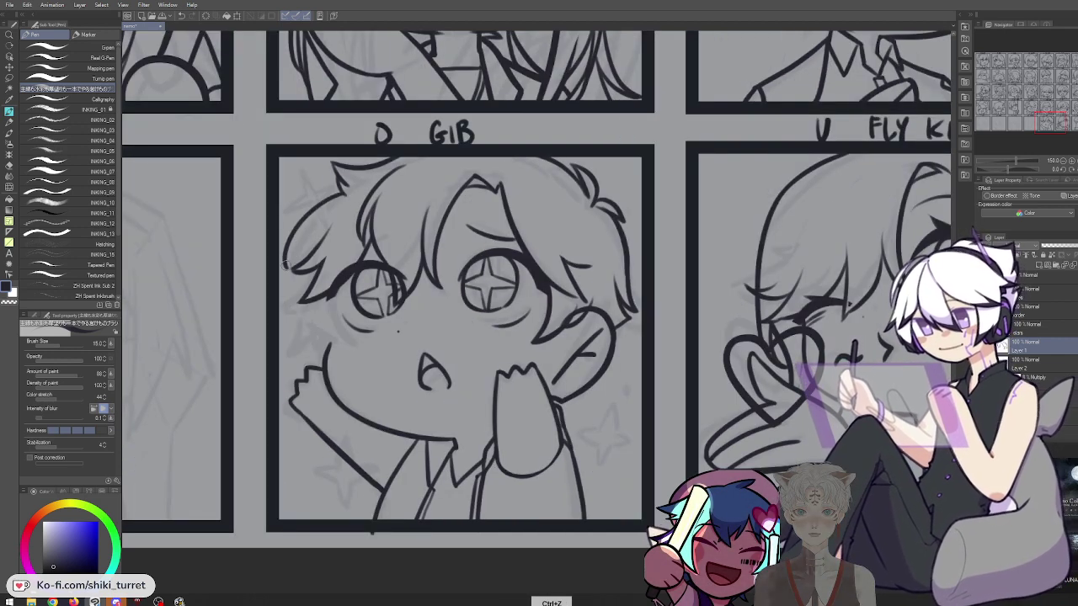
{"action": "key", "text": "ctrl+z"}
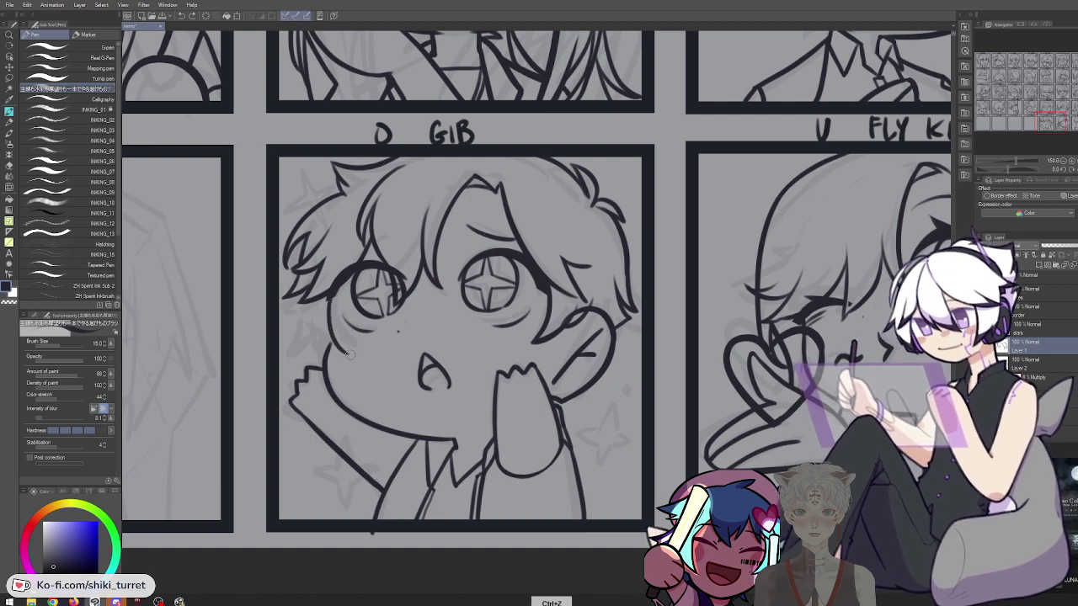
{"action": "key", "text": "ctrl+z"}
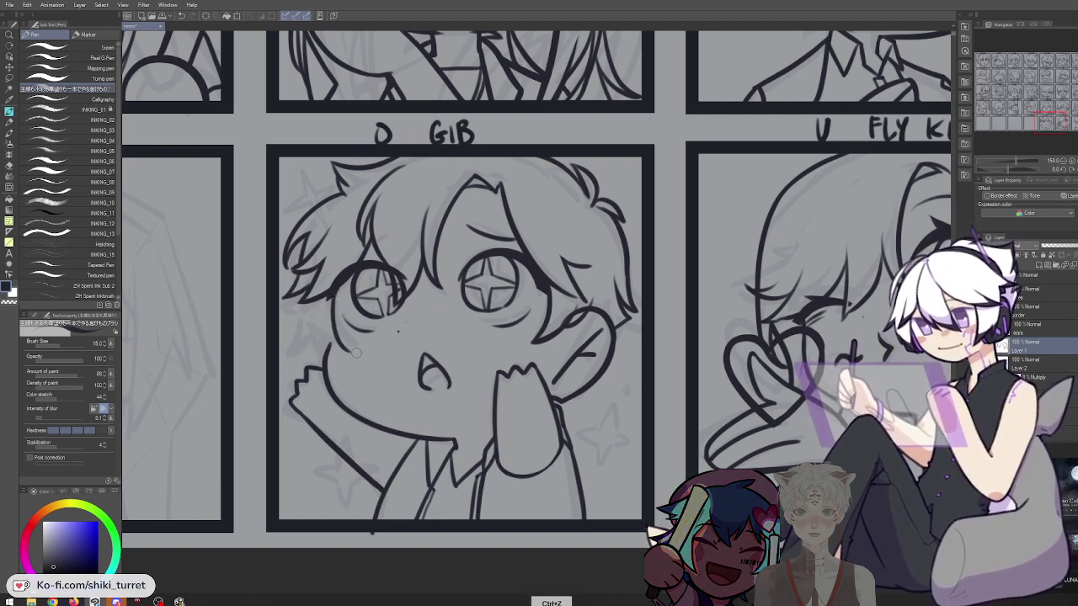
{"action": "key", "text": "c"}
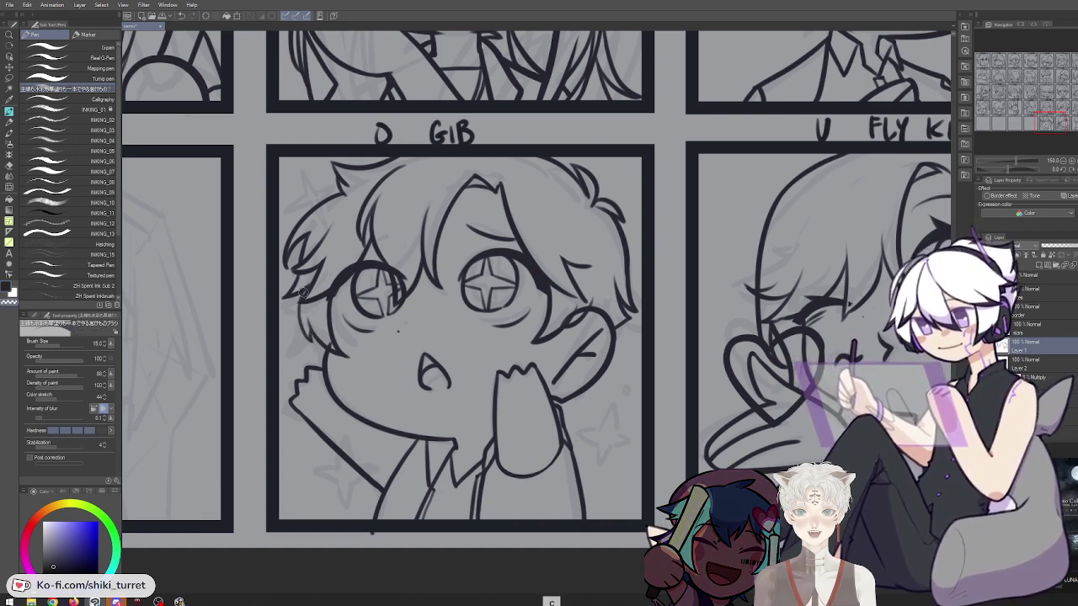
{"action": "key", "text": "ctrl+z"}
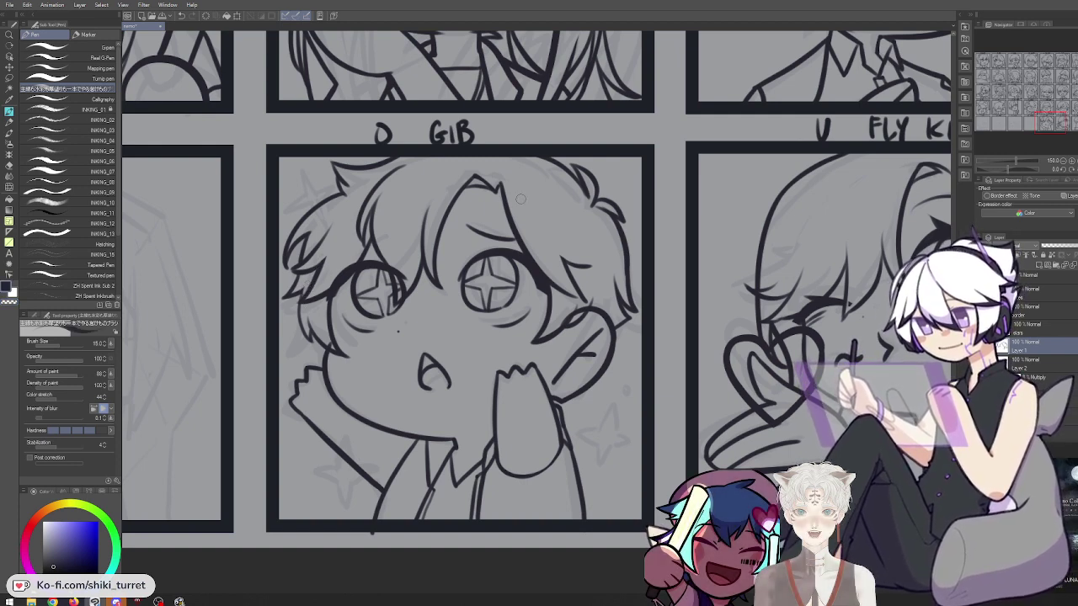
{"action": "key", "text": "c"}
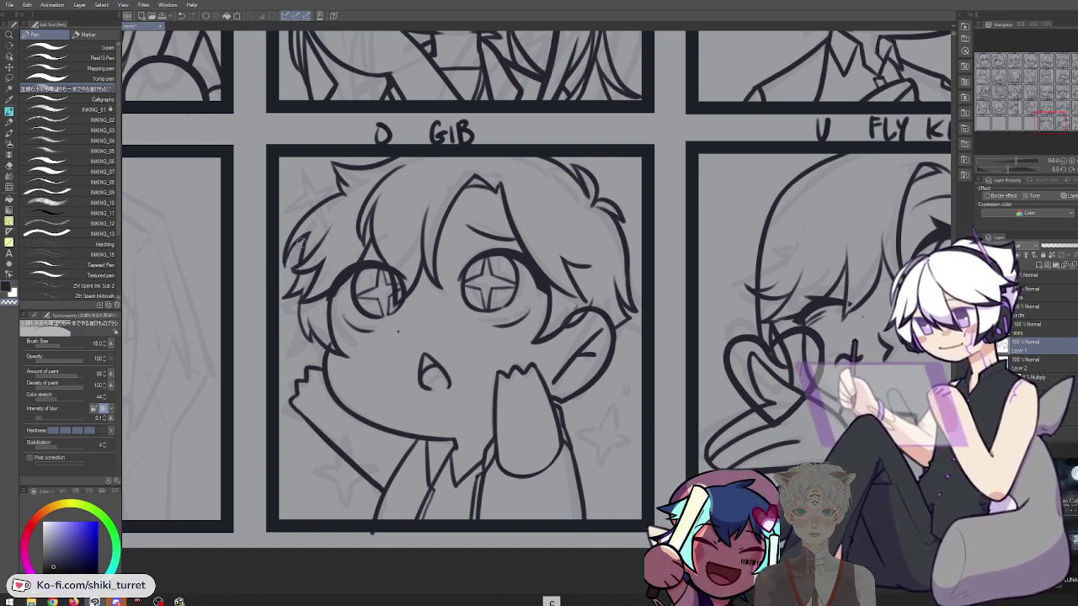
{"action": "key", "text": "ctrl+z"}
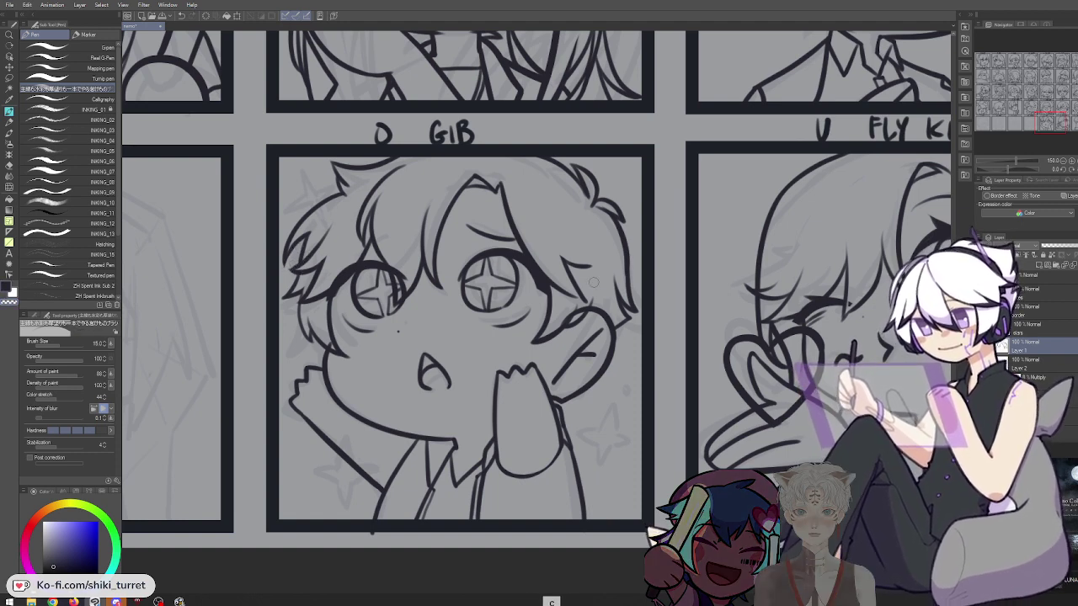
On Layer 2, erase the ear and eye lines where the inked hair overlaps them, using transparent colour
{"action": "left_click_drag", "start_coordinate": [492, 495], "coordinate": [571, 498]}
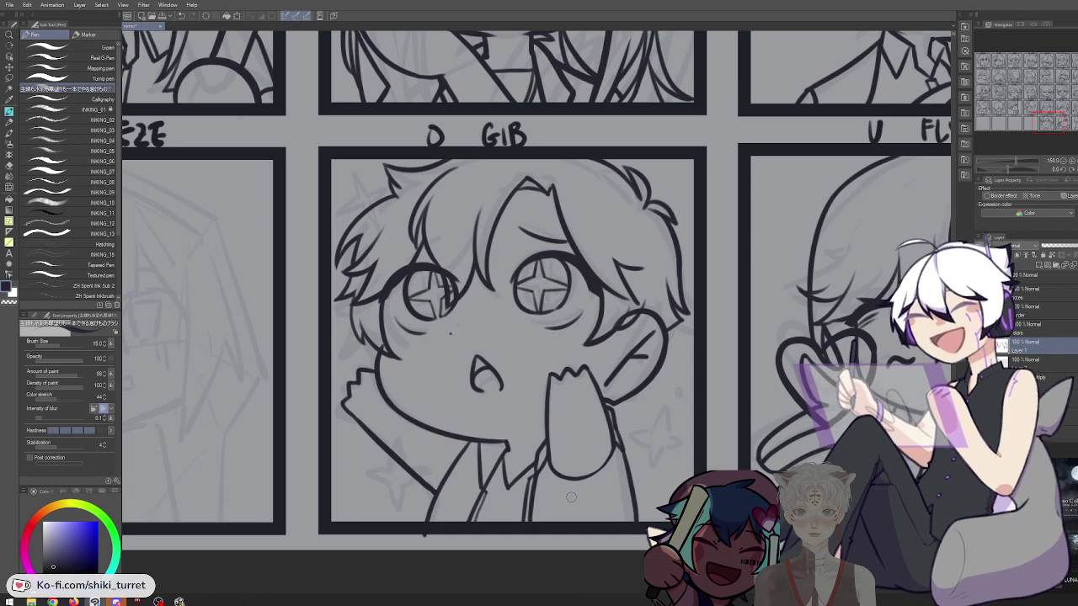
{"action": "left_click_drag", "start_coordinate": [642, 434], "coordinate": [645, 422]}
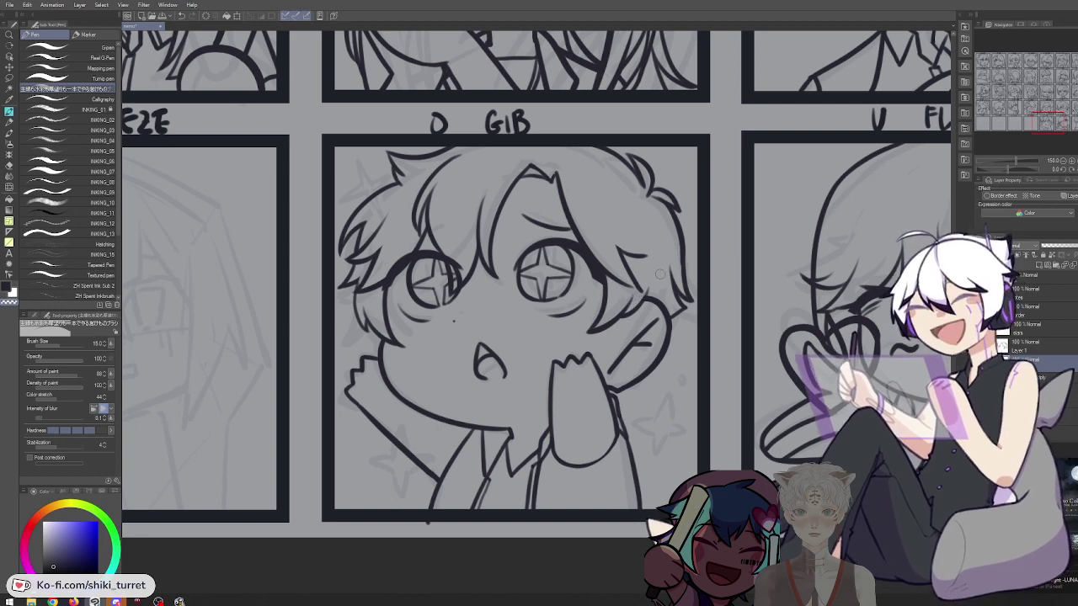
{"action": "left_click_drag", "start_coordinate": [567, 307], "coordinate": [573, 341]}
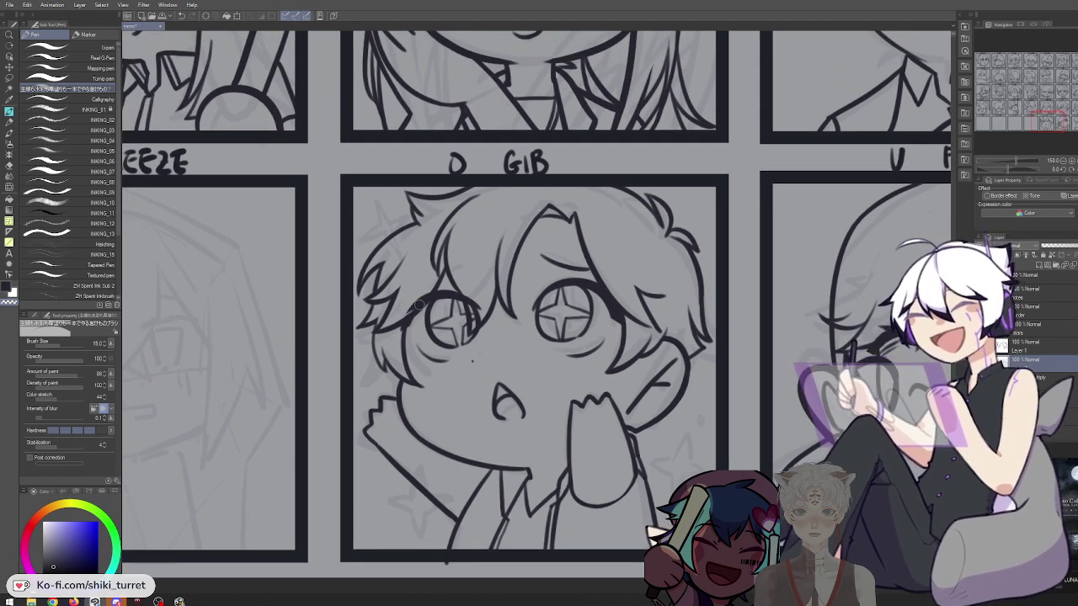
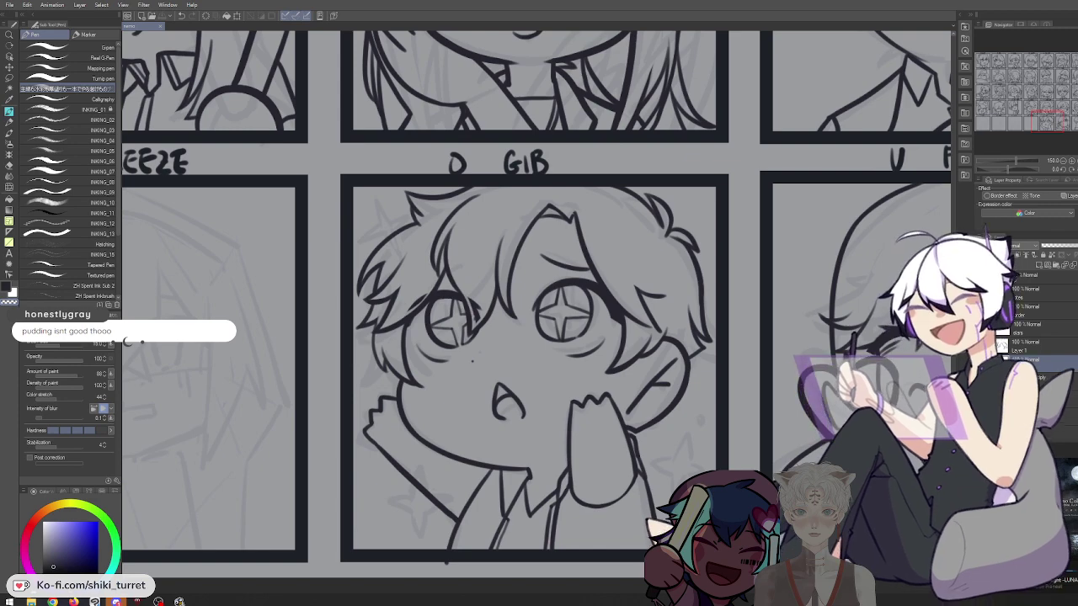
Switch to Chrome, search Google Images for "caramel pudding" and browse through the picture results
{"action": "left_click", "coordinate": [53, 602]}
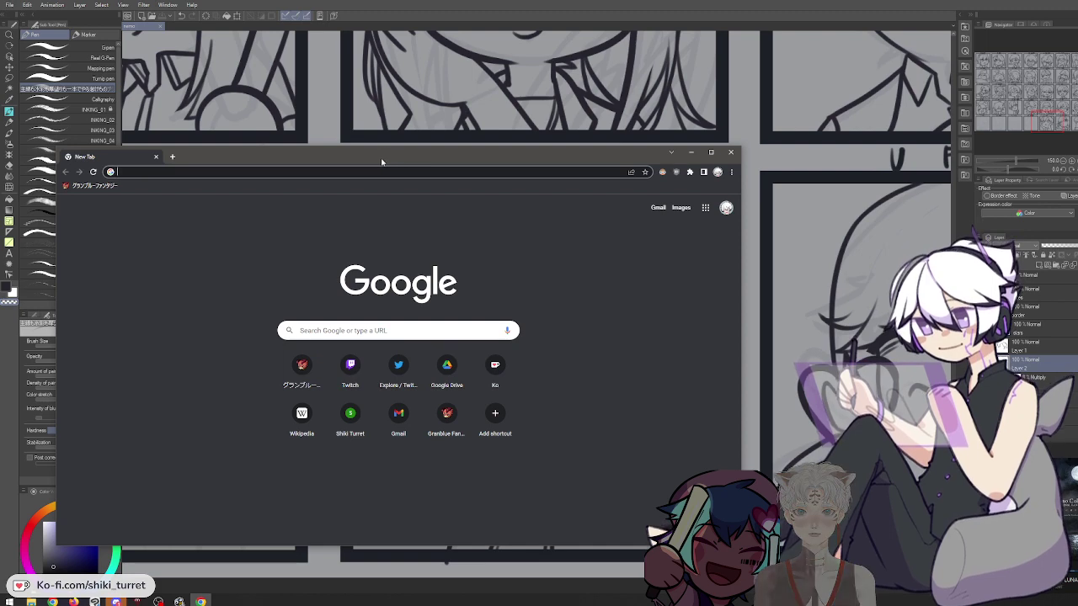
{"action": "left_click_drag", "start_coordinate": [383, 161], "coordinate": [0, 187]}
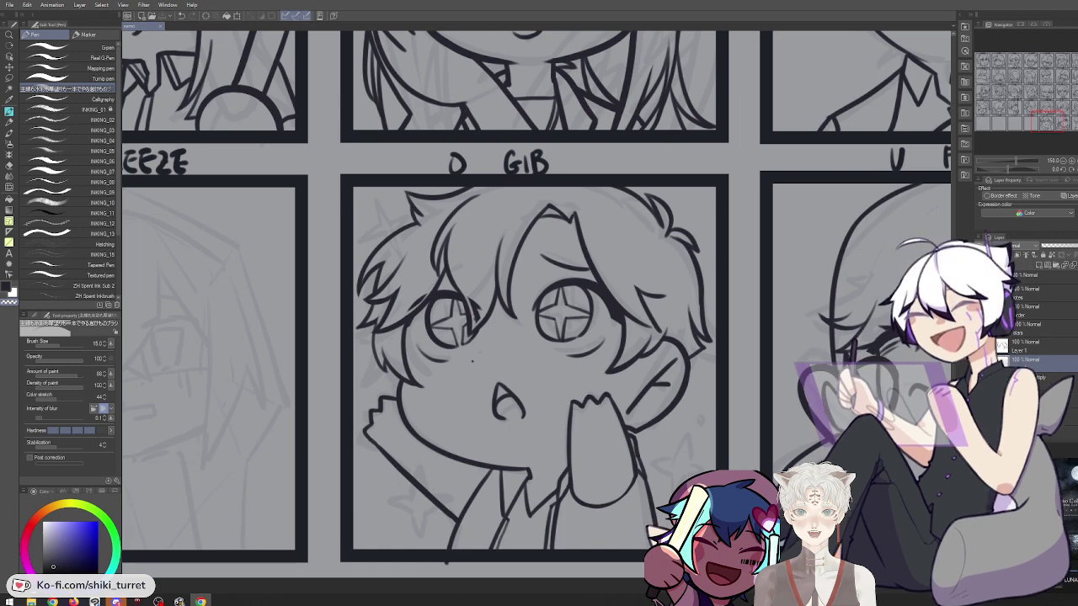
{"action": "left_click_drag", "start_coordinate": [0, 158], "coordinate": [351, 100]}
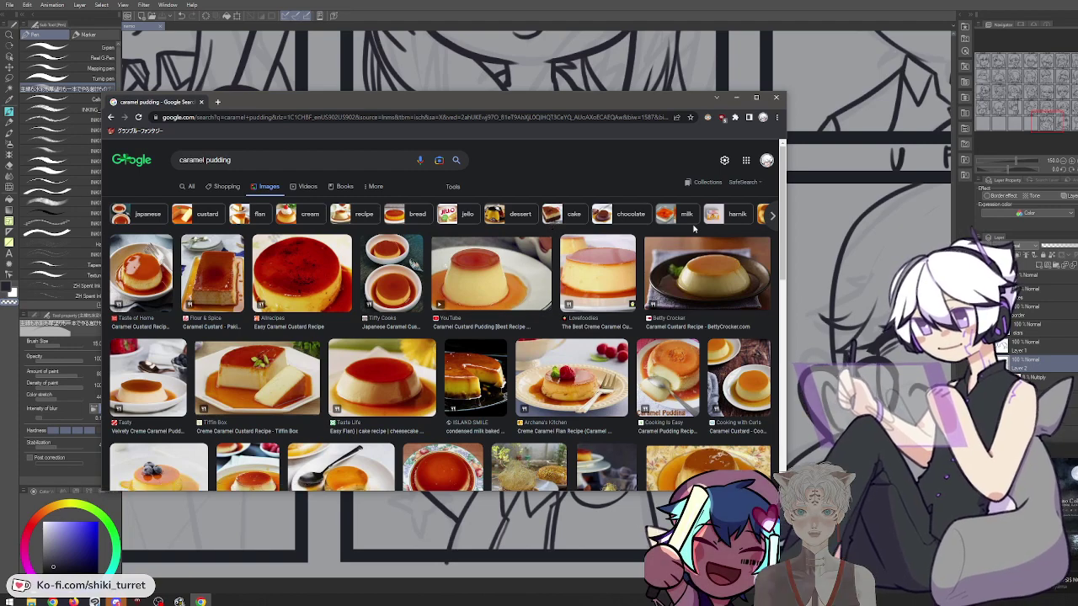
{"action": "left_click", "coordinate": [773, 216]}
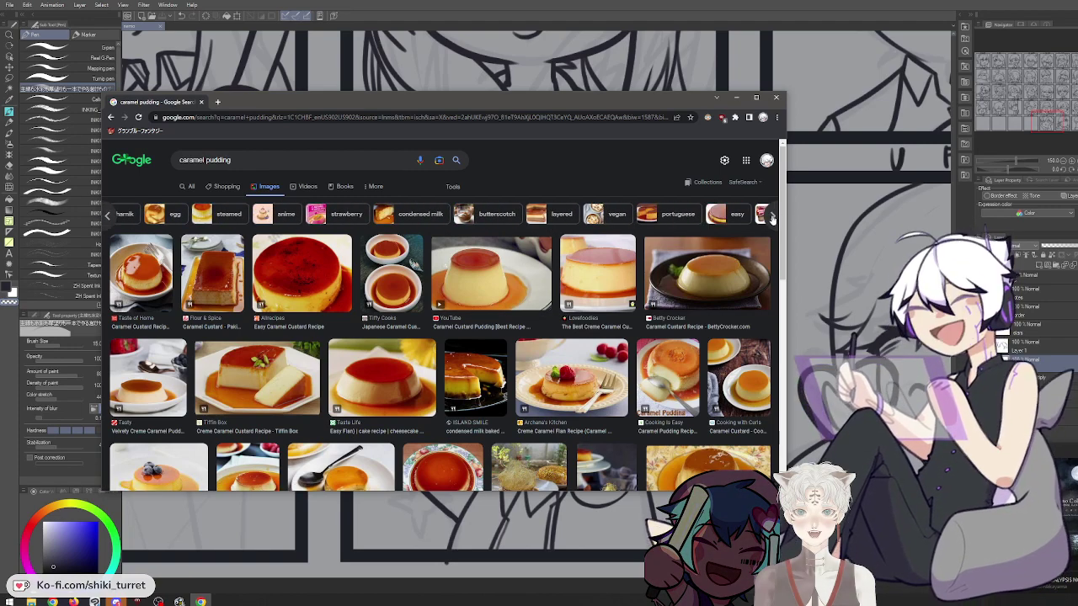
{"action": "scroll", "coordinate": [420, 301], "scroll_direction": "down", "scroll_amount": 10}
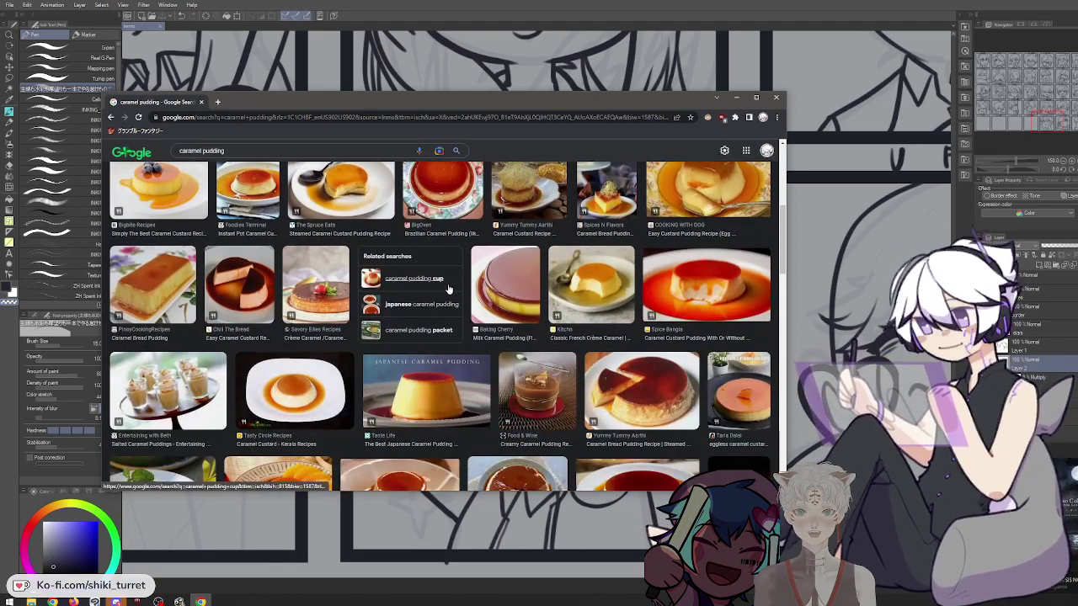
{"action": "scroll", "coordinate": [450, 289], "scroll_direction": "down", "scroll_amount": 1}
{"action": "scroll", "coordinate": [449, 290], "scroll_direction": "down", "scroll_amount": 3}
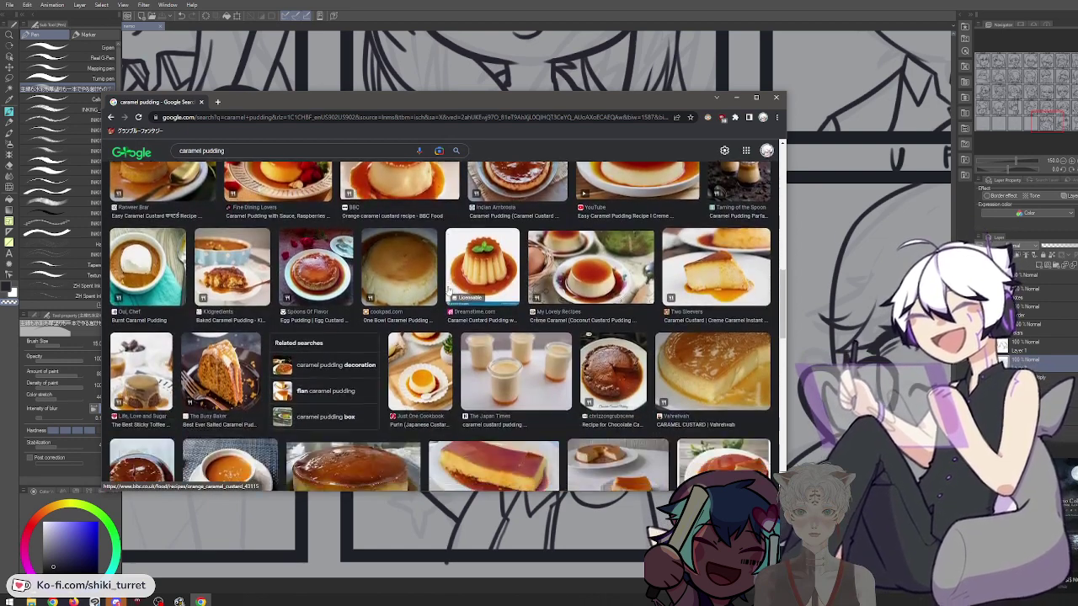
{"action": "scroll", "coordinate": [380, 326], "scroll_direction": "down", "scroll_amount": 3}
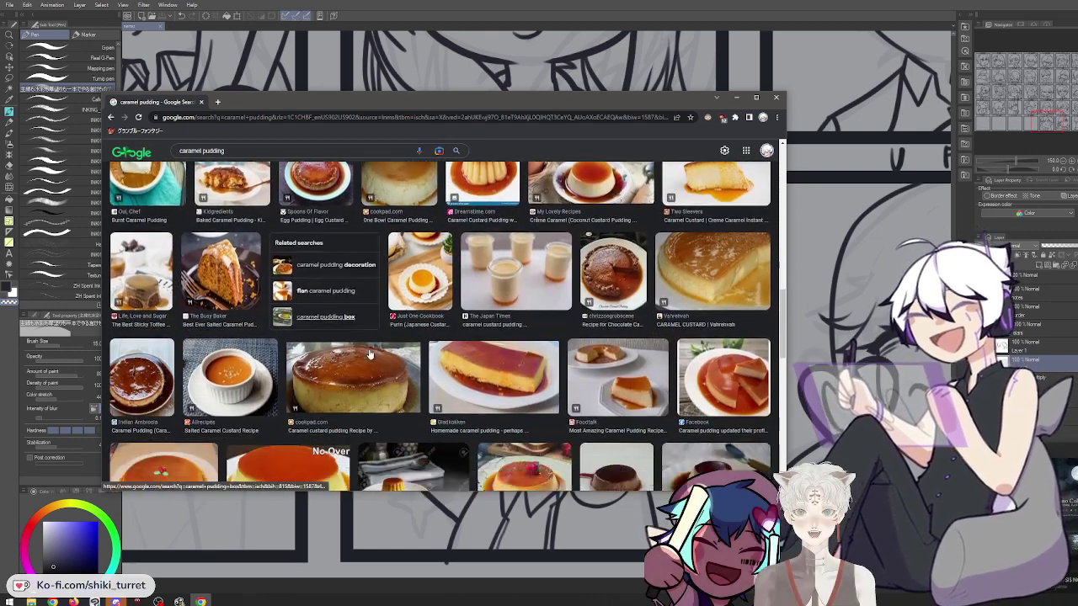
{"action": "scroll", "coordinate": [350, 365], "scroll_direction": "down", "scroll_amount": 2}
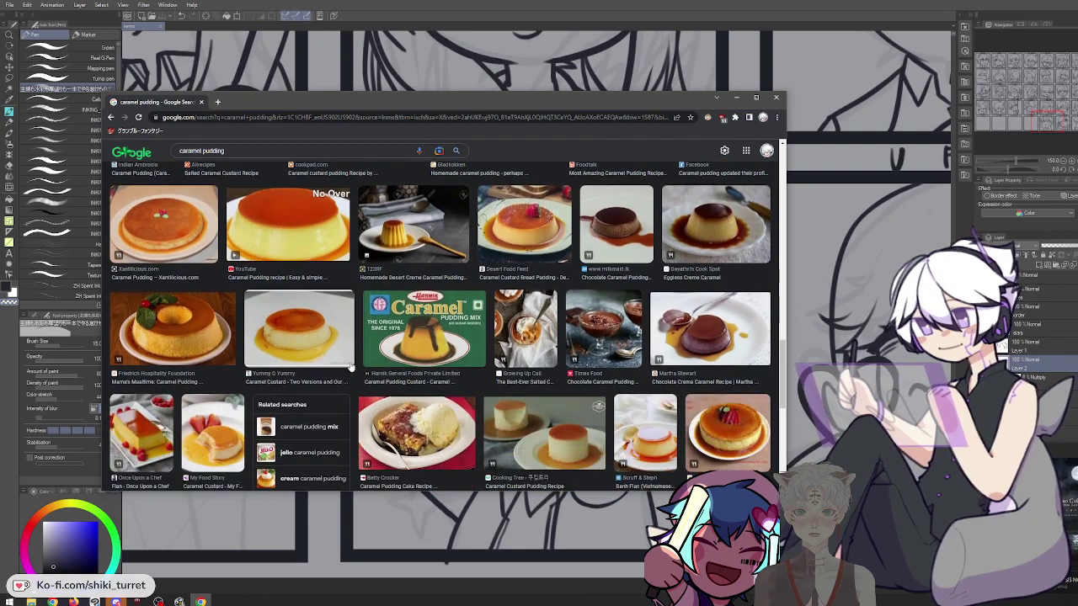
{"action": "scroll", "coordinate": [350, 365], "scroll_direction": "down", "scroll_amount": 5}
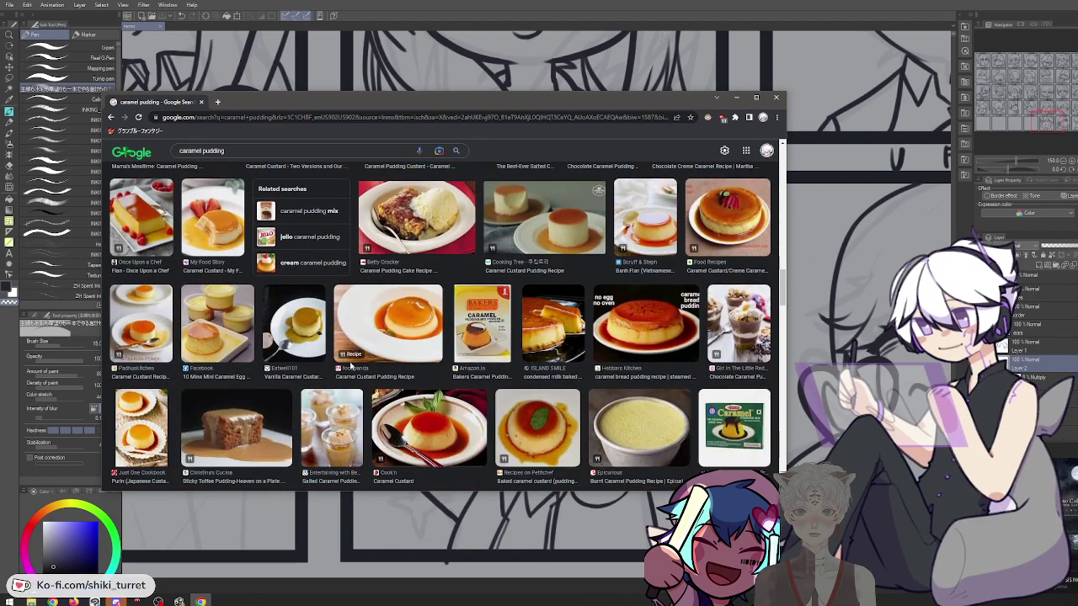
{"action": "scroll", "coordinate": [351, 365], "scroll_direction": "down", "scroll_amount": 5}
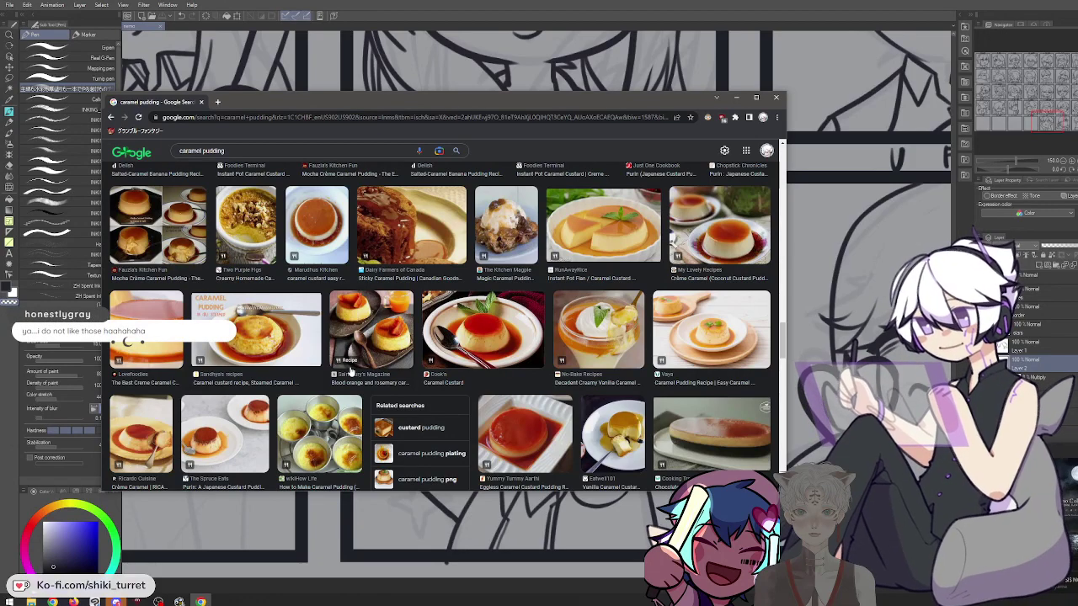
Search Google Images for "panna cotta" and look over the results
{"action": "scroll", "coordinate": [350, 365], "scroll_direction": "up", "scroll_amount": 15}
{"action": "left_click", "coordinate": [297, 163]}
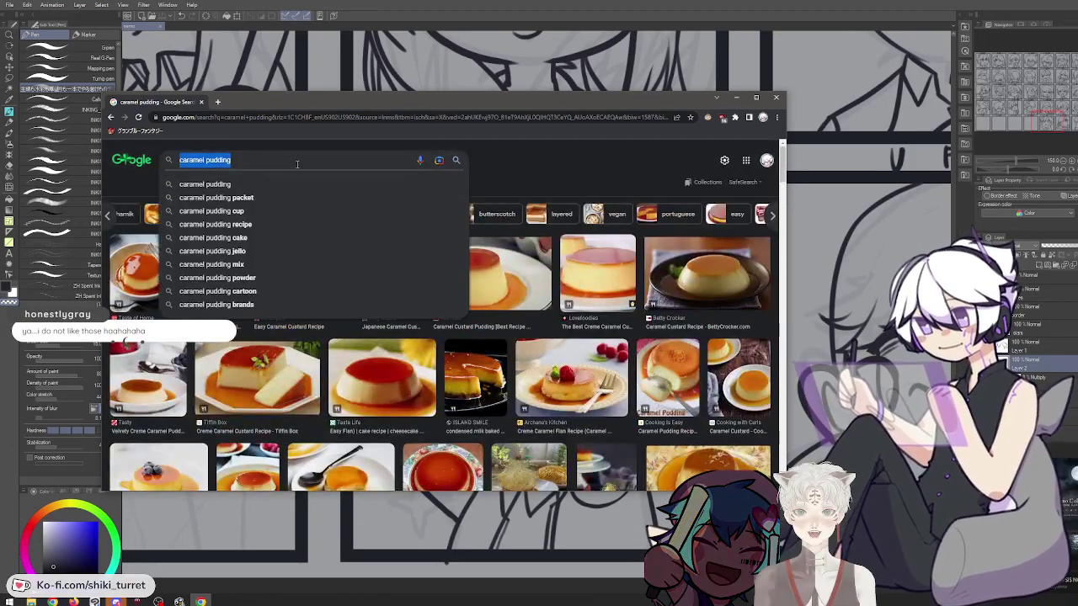
{"action": "type", "text": "panna cotta"}
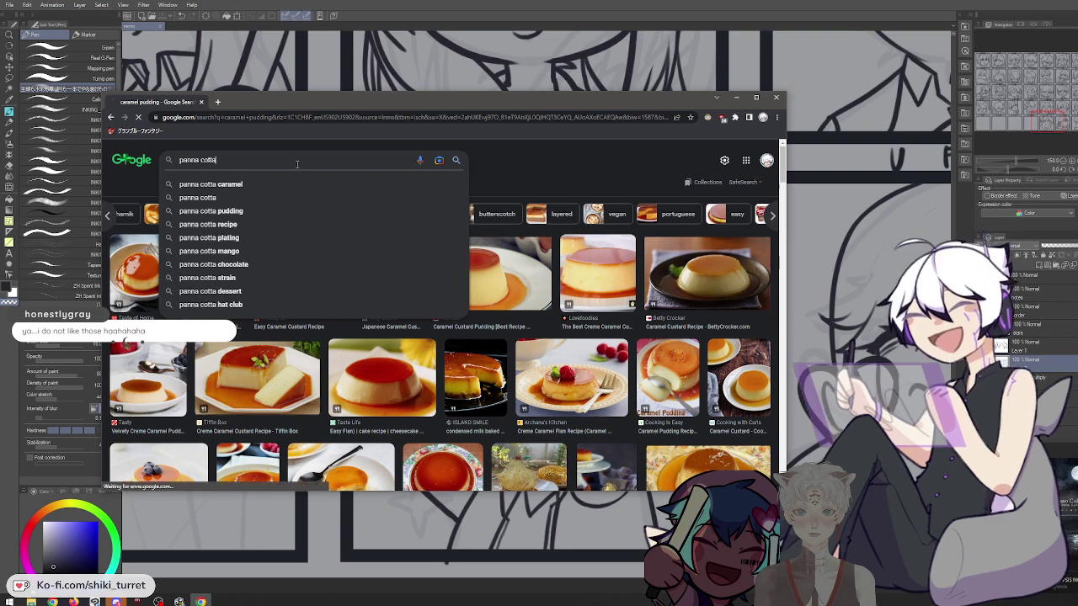
{"action": "key", "text": "Return"}
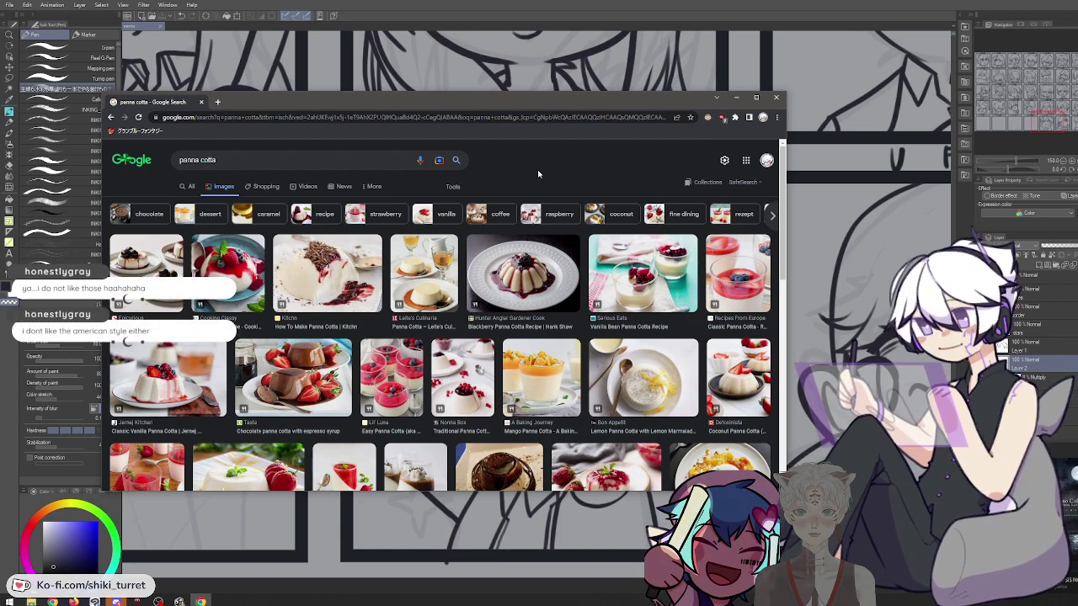
{"action": "left_click", "coordinate": [354, 160]}
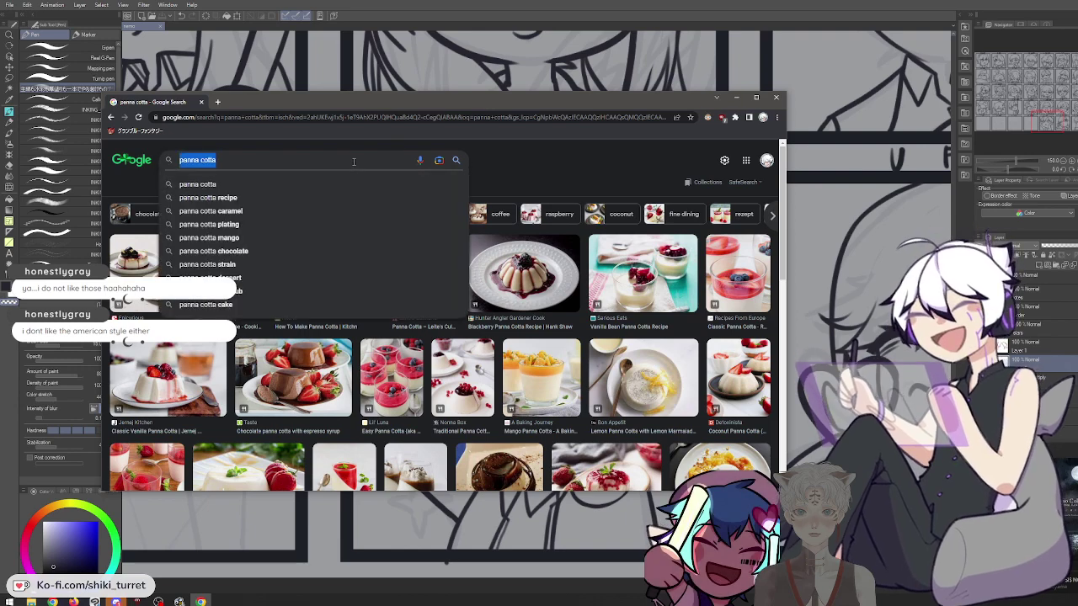
{"action": "left_click", "coordinate": [564, 170]}
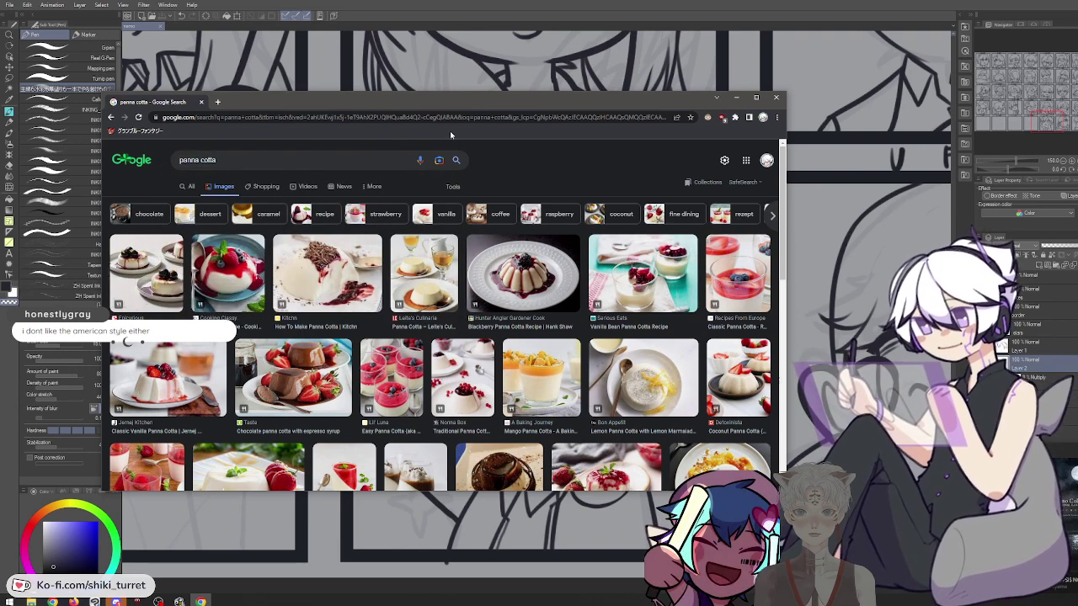
Search Google Images for "coffee jelly", look over the results, and close the browser to return to the drawing
{"action": "left_click", "coordinate": [275, 163]}
{"action": "key", "text": "ctrl+a"}
{"action": "type", "text": "ciffe"}
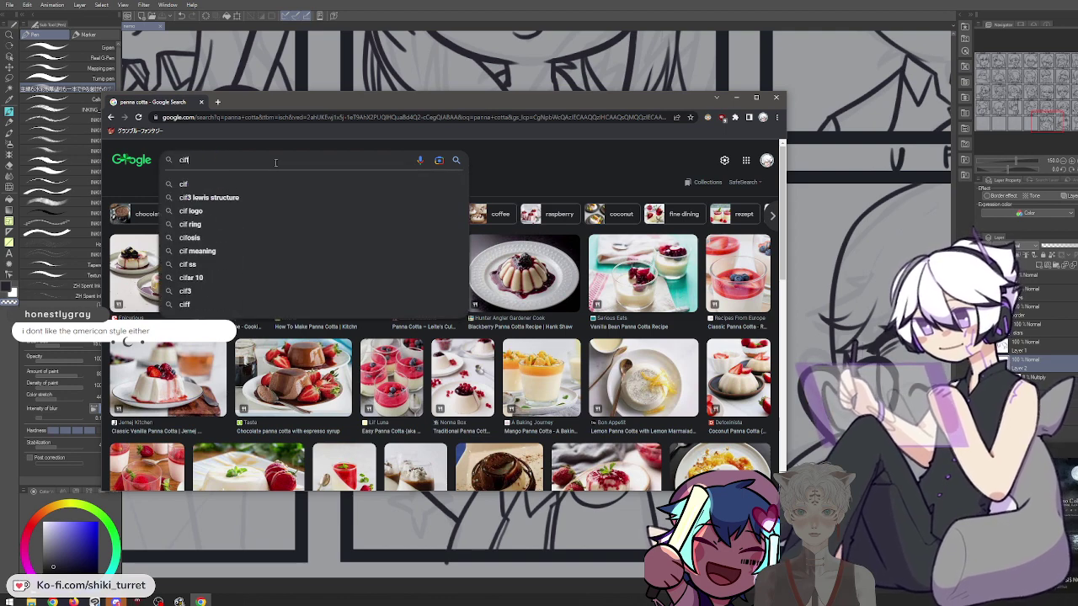
{"action": "key", "text": "BackSpace"}
{"action": "key", "text": "BackSpace"}
{"action": "key", "text": "BackSpace"}
{"action": "key", "text": "BackSpace"}
{"action": "type", "text": "offee jelly"}
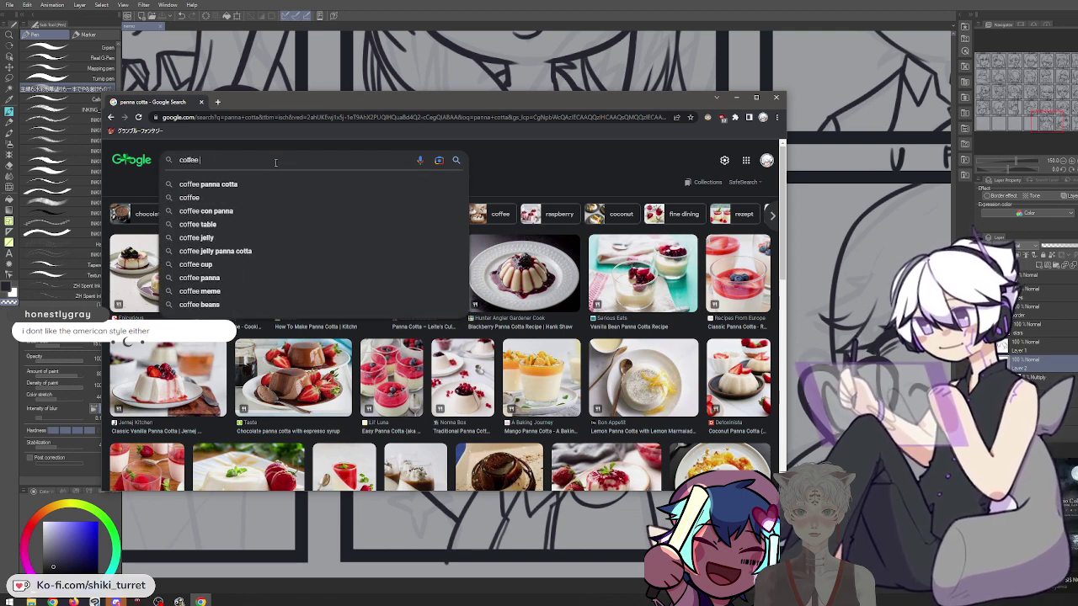
{"action": "key", "text": "Return"}
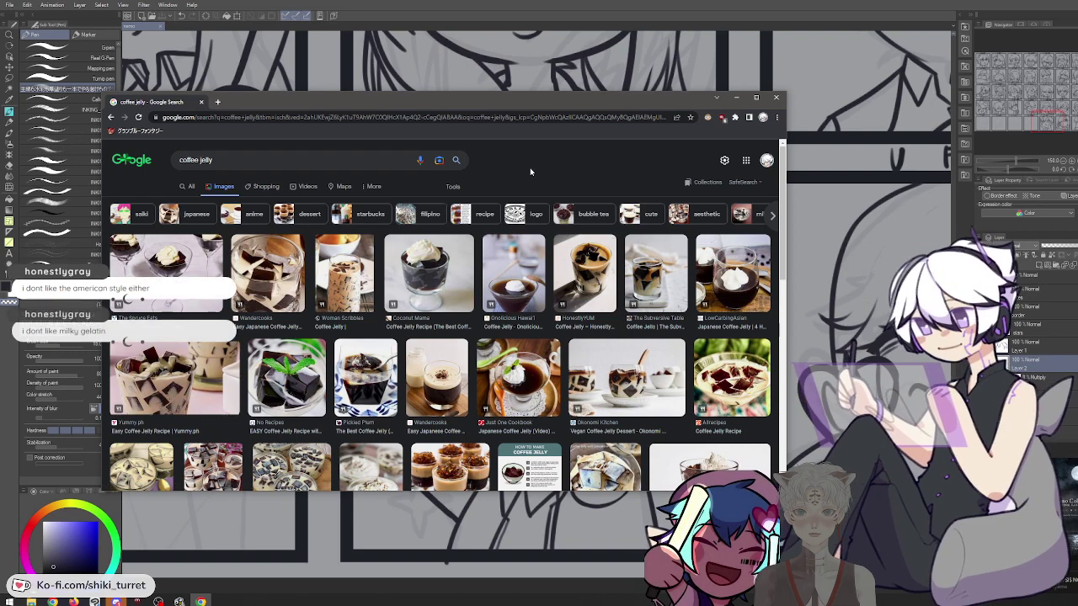
{"action": "left_click", "coordinate": [776, 100]}
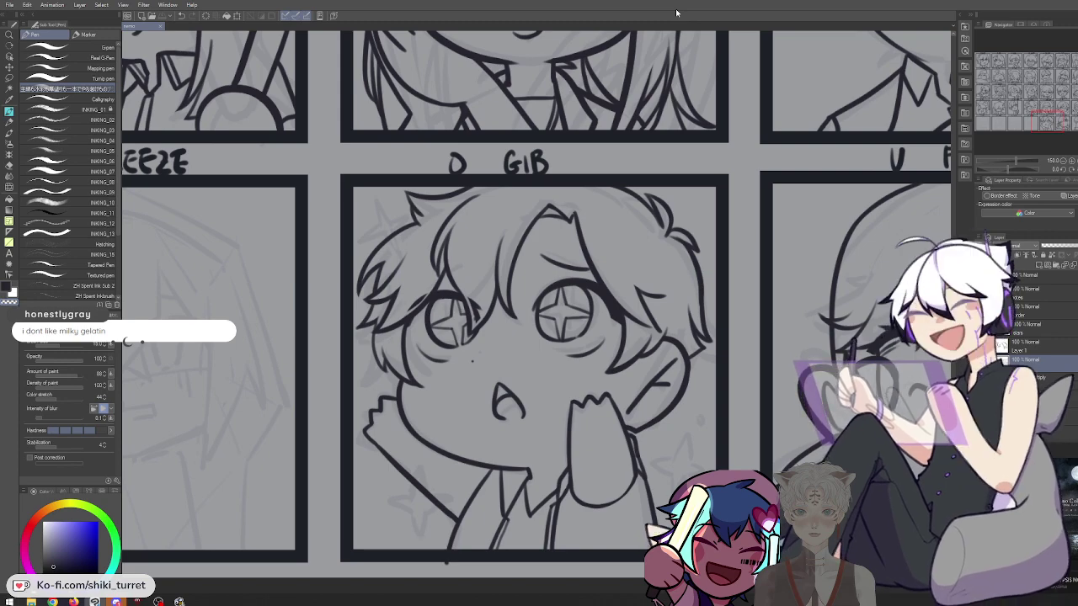
On the border layer, ink a four-pointed sparkle and a small circle below the ear in the "O GIB" panel
{"action": "left_click_drag", "start_coordinate": [711, 379], "coordinate": [598, 350]}
{"action": "key", "text": "c"}
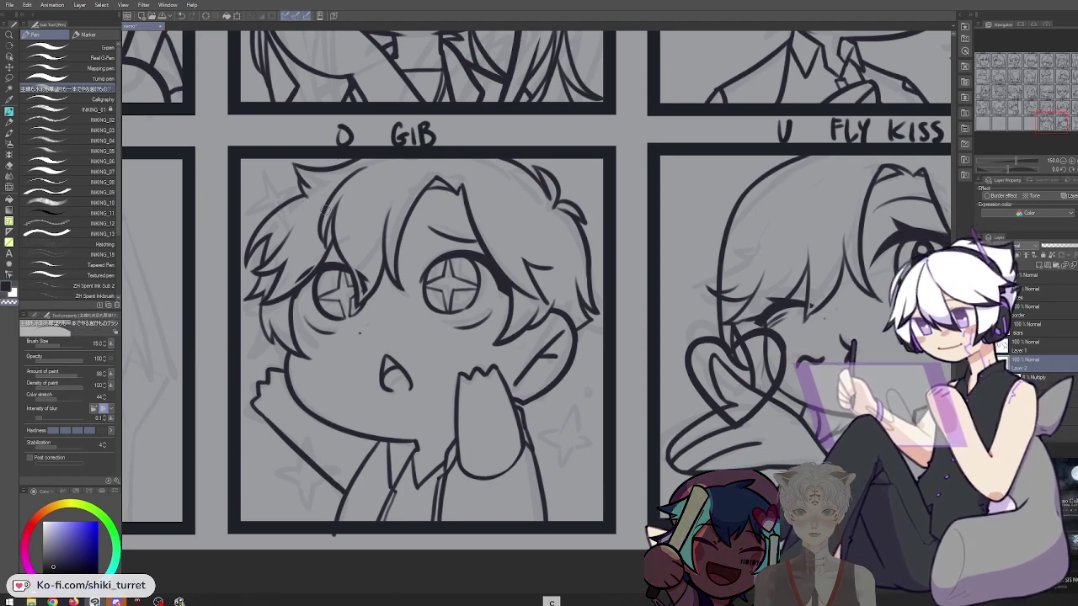
{"action": "left_click", "coordinate": [1028, 346]}
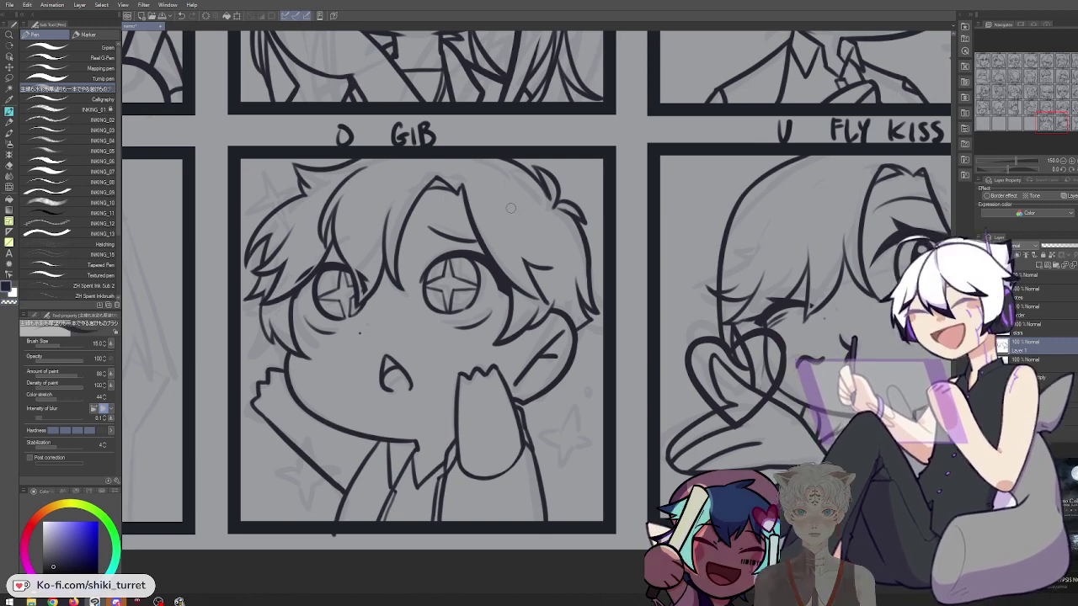
{"action": "key", "text": "space"}
{"action": "left_click_drag", "start_coordinate": [565, 399], "coordinate": [559, 352]}
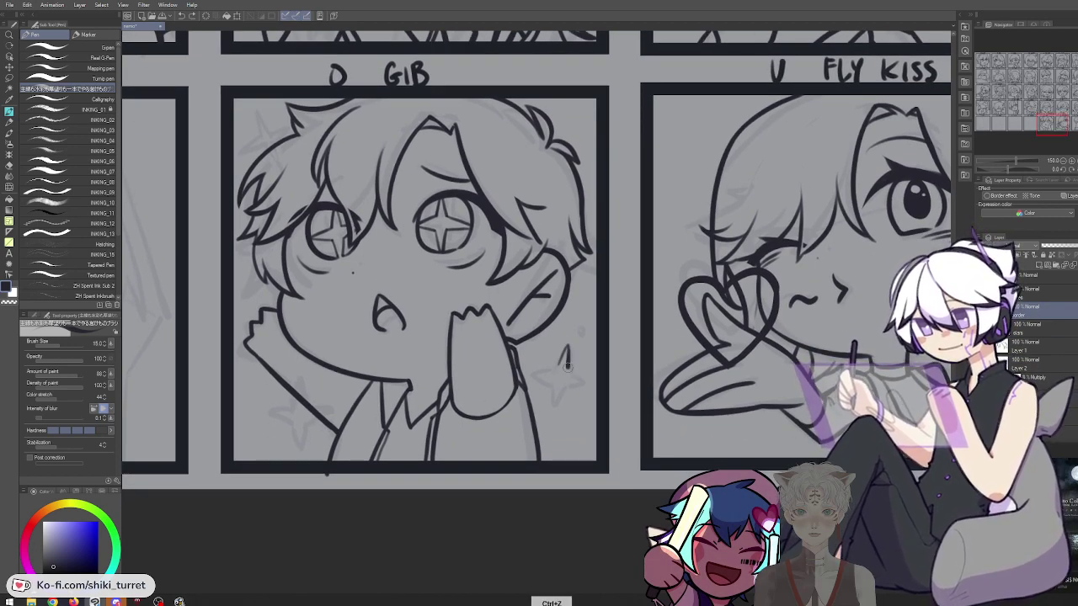
{"action": "mouse_move", "coordinate": [567, 346]}
{"action": "left_mouse_down"}
{"action": "mouse_move", "coordinate": [539, 369]}
{"action": "mouse_move", "coordinate": [555, 374]}
{"action": "mouse_move", "coordinate": [539, 370]}
{"action": "mouse_move", "coordinate": [561, 382]}
{"action": "mouse_move", "coordinate": [555, 399]}
{"action": "mouse_move", "coordinate": [576, 376]}
{"action": "mouse_move", "coordinate": [538, 370]}
{"action": "mouse_move", "coordinate": [580, 378]}
{"action": "mouse_move", "coordinate": [557, 380]}
{"action": "mouse_move", "coordinate": [558, 397]}
{"action": "mouse_move", "coordinate": [556, 385]}
{"action": "mouse_move", "coordinate": [587, 376]}
{"action": "left_mouse_up"}
{"action": "key", "text": "ctrl+z"}
{"action": "key", "text": "ctrl+z"}
{"action": "key", "text": "ctrl+z"}
{"action": "key", "text": "ctrl+z"}
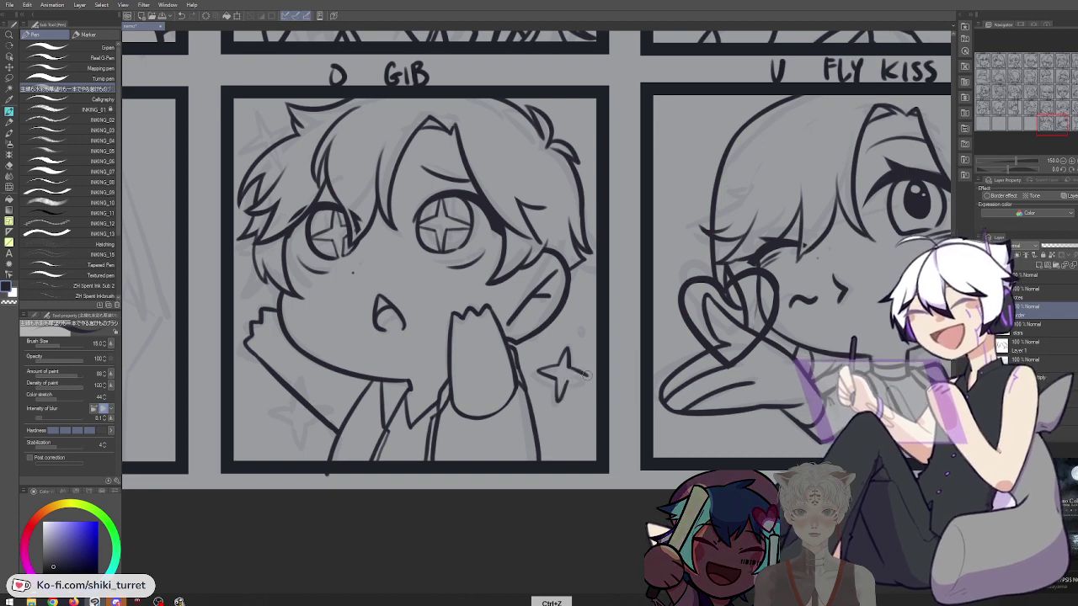
{"action": "key", "text": "c"}
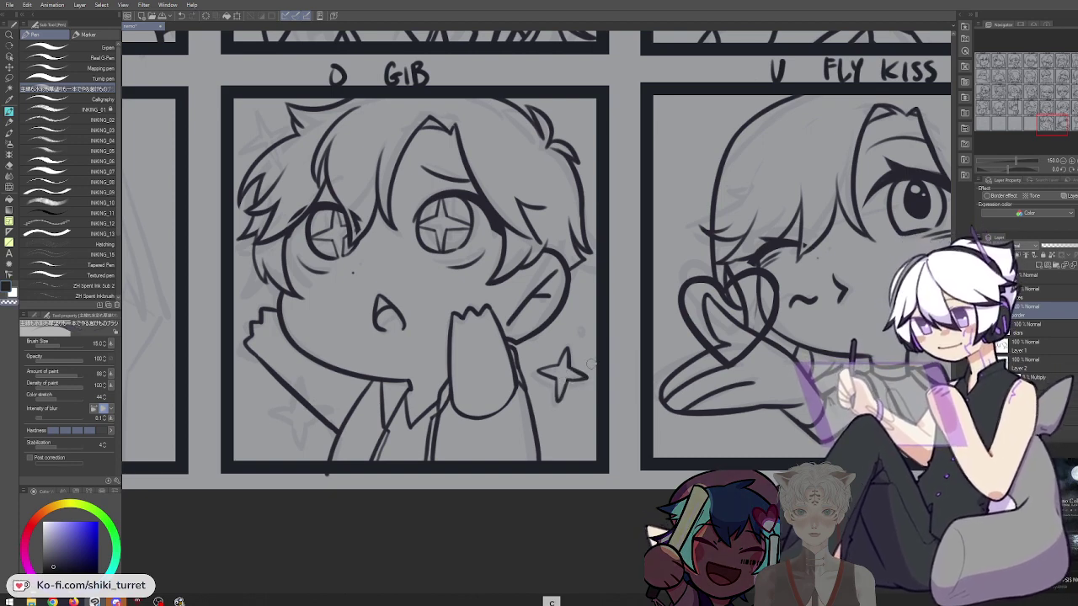
{"action": "key", "text": "ctrl+z"}
{"action": "key", "text": "ctrl+z"}
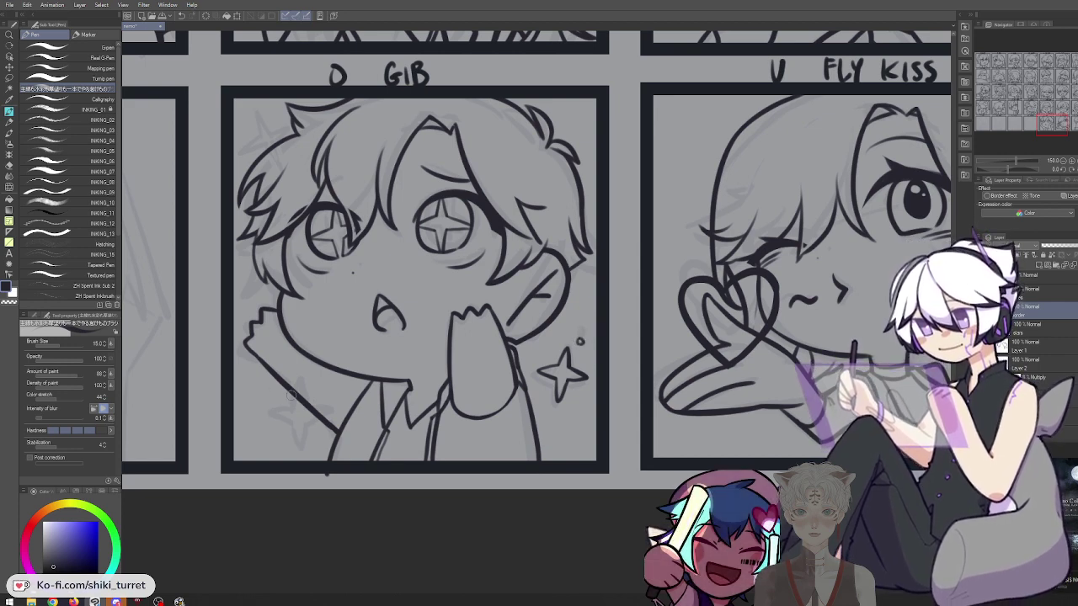
Ink a second four-pointed sparkle over the sketched one crossing the forearm in the panel's lower-left area
{"action": "key", "text": "ctrl+z"}
{"action": "mouse_move", "coordinate": [292, 402]}
{"action": "left_mouse_down"}
{"action": "mouse_move", "coordinate": [294, 382]}
{"action": "mouse_move", "coordinate": [304, 398]}
{"action": "mouse_move", "coordinate": [294, 378]}
{"action": "mouse_move", "coordinate": [300, 397]}
{"action": "mouse_move", "coordinate": [272, 415]}
{"action": "mouse_move", "coordinate": [307, 439]}
{"action": "left_mouse_up"}
{"action": "key", "text": "ctrl+z"}
{"action": "key", "text": "ctrl+z"}
{"action": "key", "text": "ctrl+z"}
{"action": "key", "text": "ctrl+z"}
{"action": "key", "text": "ctrl+z"}
{"action": "key", "text": "ctrl+z"}
{"action": "key", "text": "ctrl+z"}
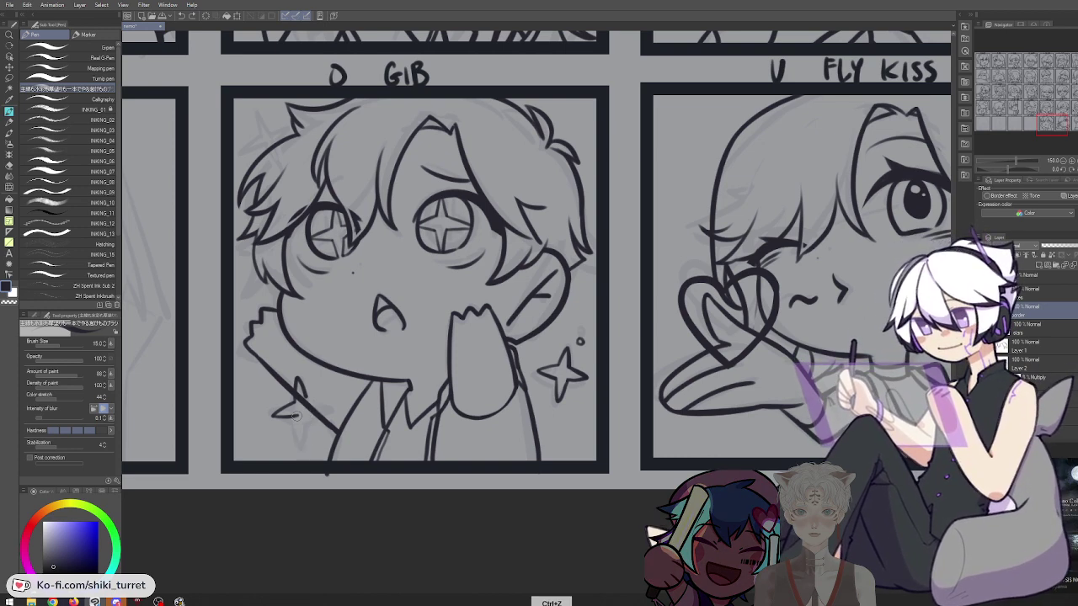
{"action": "left_click_drag", "start_coordinate": [297, 416], "coordinate": [309, 413]}
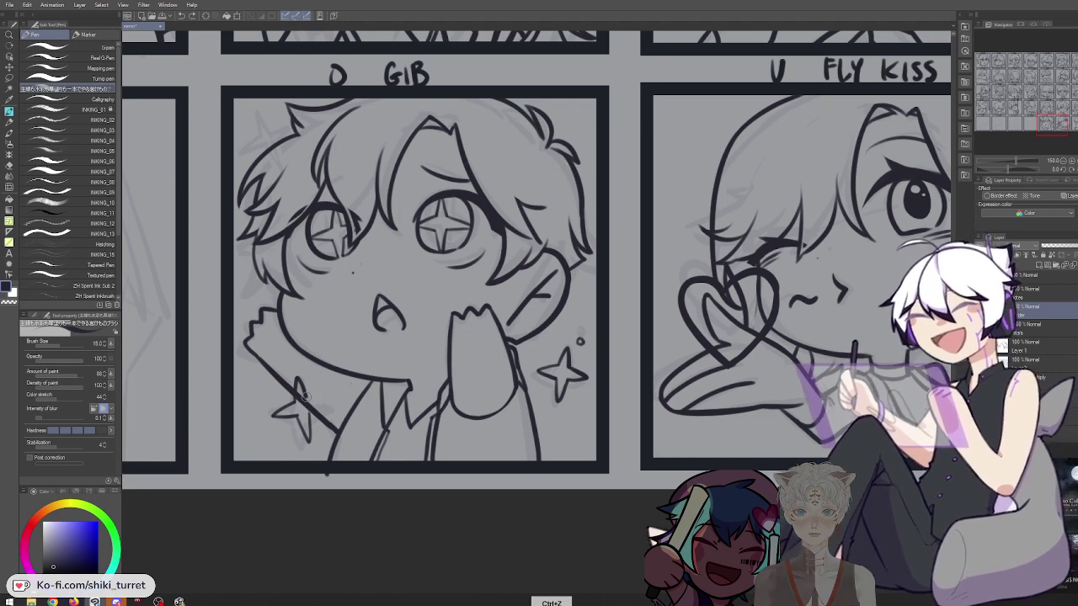
{"action": "key", "text": "c"}
{"action": "key", "text": "c"}
Ink a third four-pointed sparkle over the sketched one beside the hair tuft in the panel's upper-left corner
{"action": "key", "text": "space"}
{"action": "left_click_drag", "start_coordinate": [357, 85], "coordinate": [368, 107]}
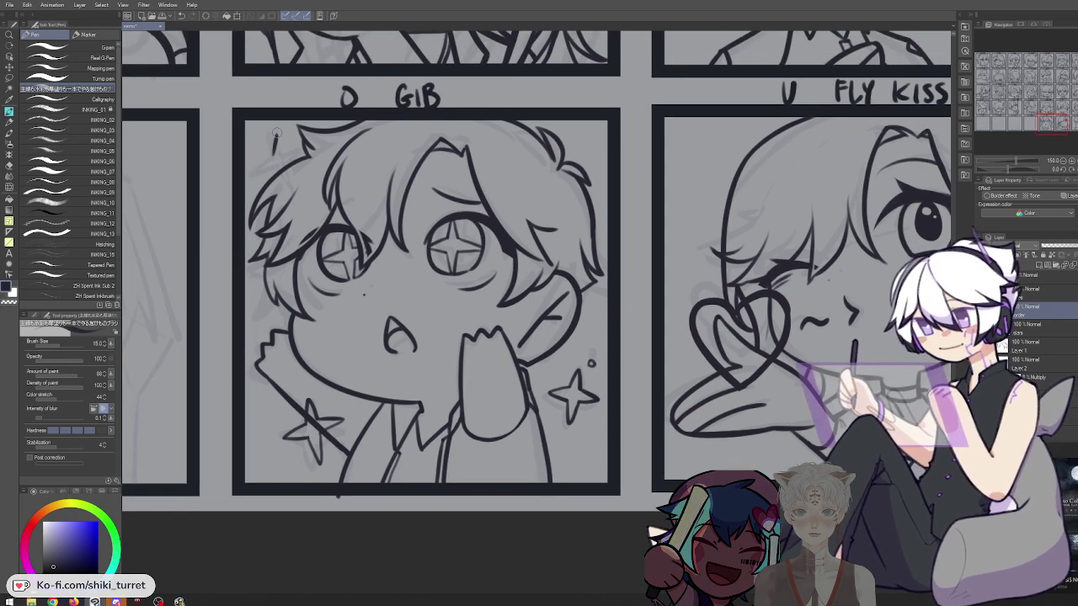
{"action": "key", "text": "ctrl+z"}
{"action": "mouse_move", "coordinate": [276, 157]}
{"action": "left_mouse_down"}
{"action": "mouse_move", "coordinate": [280, 131]}
{"action": "mouse_move", "coordinate": [284, 156]}
{"action": "mouse_move", "coordinate": [256, 163]}
{"action": "mouse_move", "coordinate": [285, 173]}
{"action": "mouse_move", "coordinate": [287, 196]}
{"action": "mouse_move", "coordinate": [294, 166]}
{"action": "mouse_move", "coordinate": [287, 197]}
{"action": "mouse_move", "coordinate": [314, 161]}
{"action": "left_mouse_up"}
{"action": "key", "text": "ctrl+z"}
{"action": "key", "text": "ctrl+z"}
{"action": "key", "text": "ctrl+z"}
{"action": "key", "text": "ctrl+z"}
{"action": "key", "text": "ctrl+z"}
{"action": "key", "text": "c"}
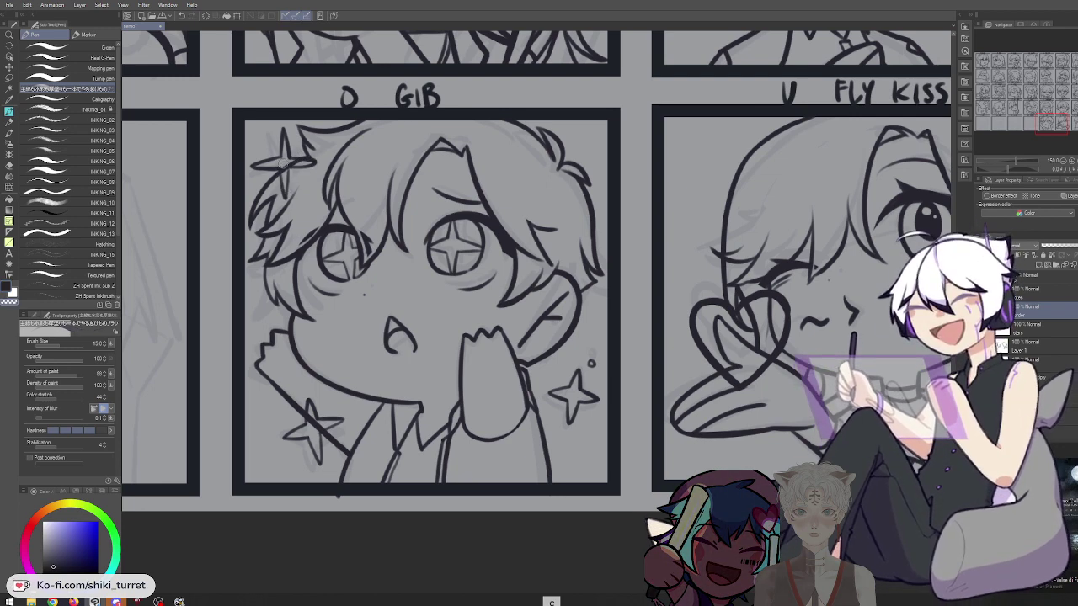
Redraw the right point of the upper-left sparkle where it overlaps the hair tuft
{"action": "key", "text": "ctrl+z"}
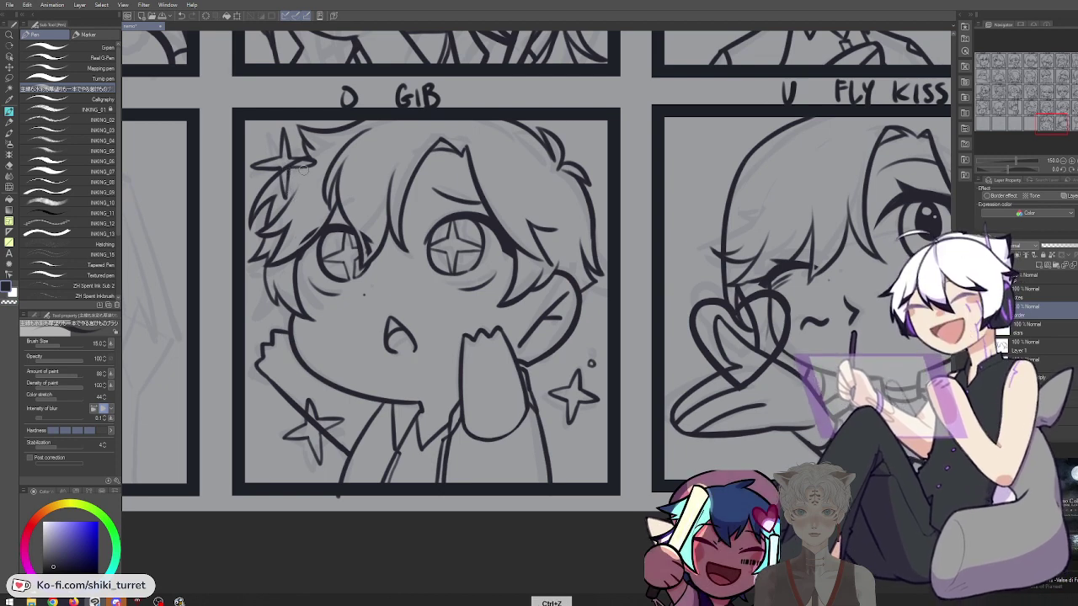
{"action": "key", "text": "ctrl+z"}
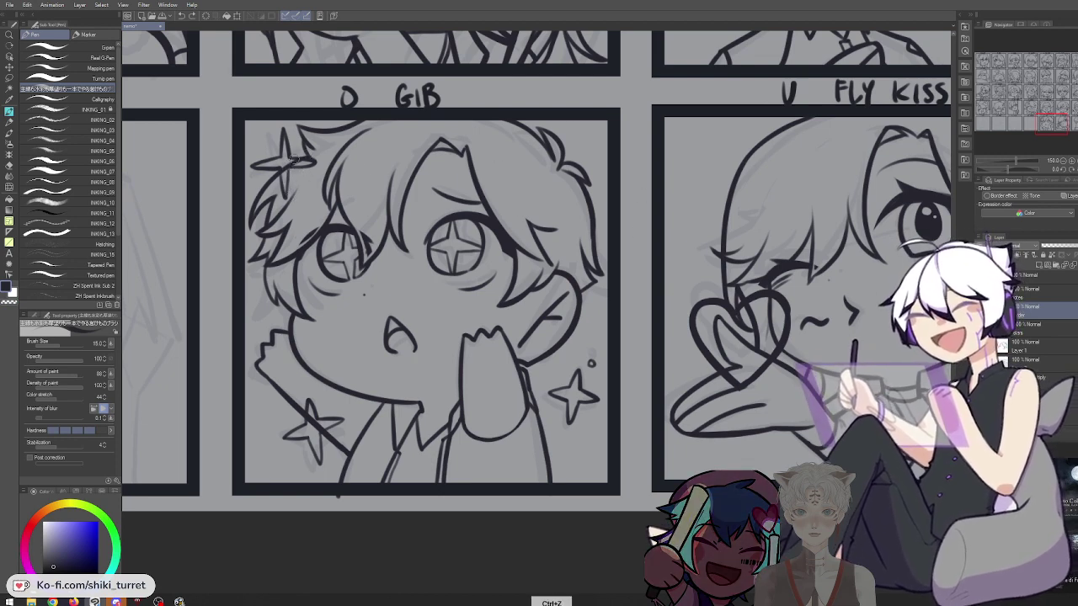
{"action": "key", "text": "ctrl+z"}
{"action": "left_click_drag", "start_coordinate": [290, 157], "coordinate": [314, 162]}
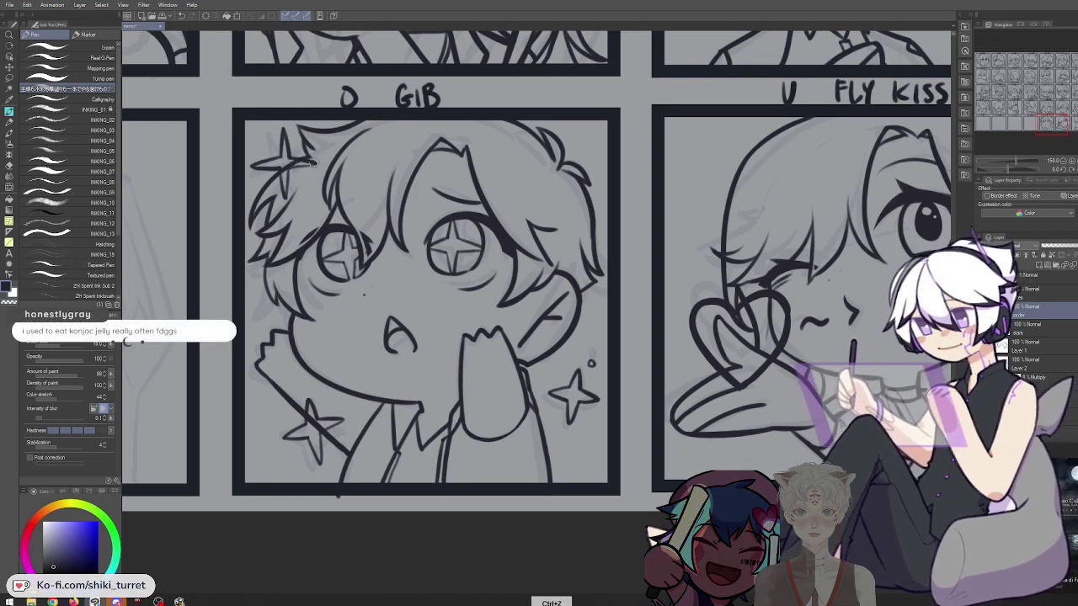
{"action": "key", "text": "c"}
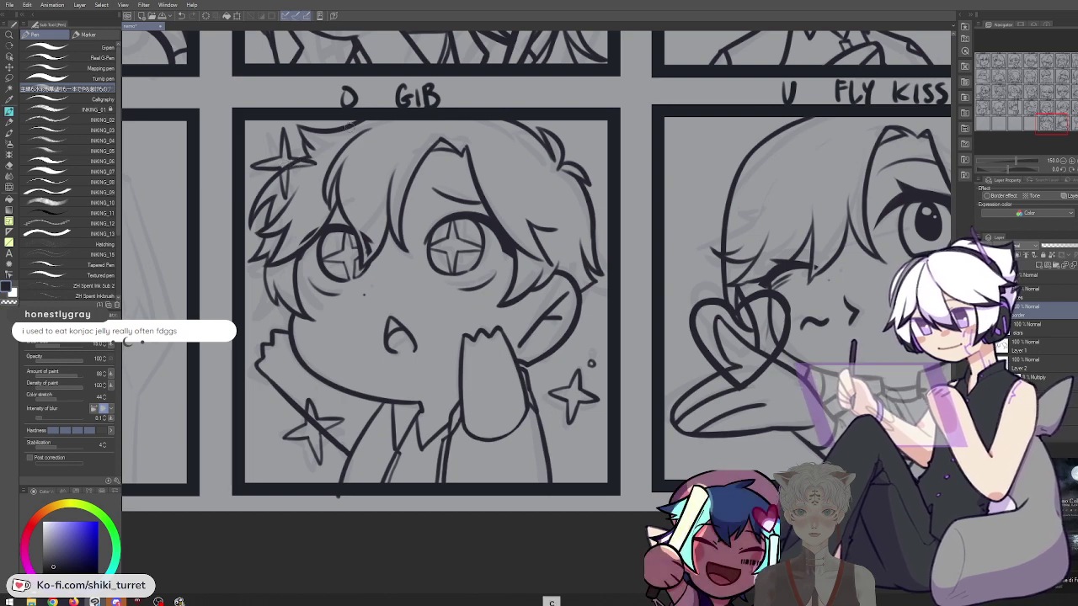
{"action": "key", "text": "space"}
{"action": "left_click_drag", "start_coordinate": [626, 312], "coordinate": [605, 323]}
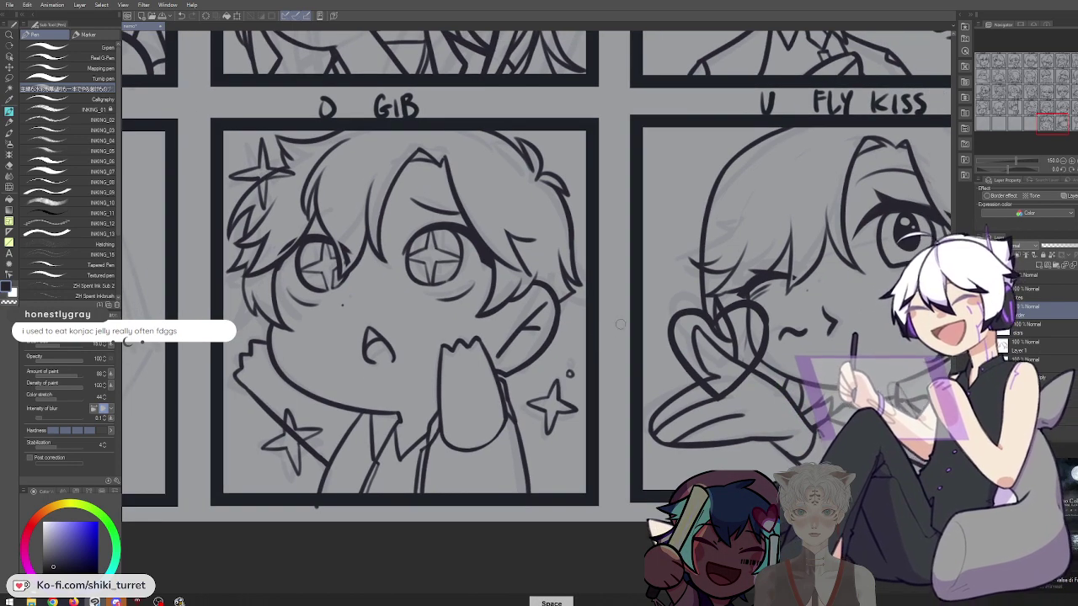
{"action": "key", "text": "space"}
{"action": "left_click_drag", "start_coordinate": [544, 218], "coordinate": [552, 216]}
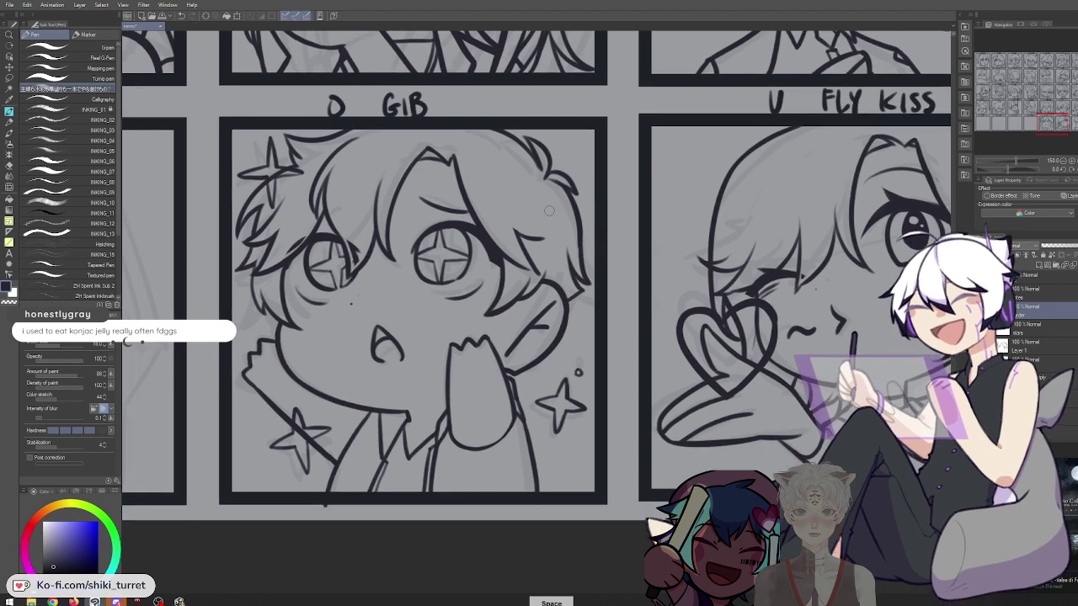
Ink a small circle beside the upper-left sparkle in the "O GIB" panel and move the lower-left sparkle slightly outward using a lasso selection
{"action": "key", "text": "ctrl+z"}
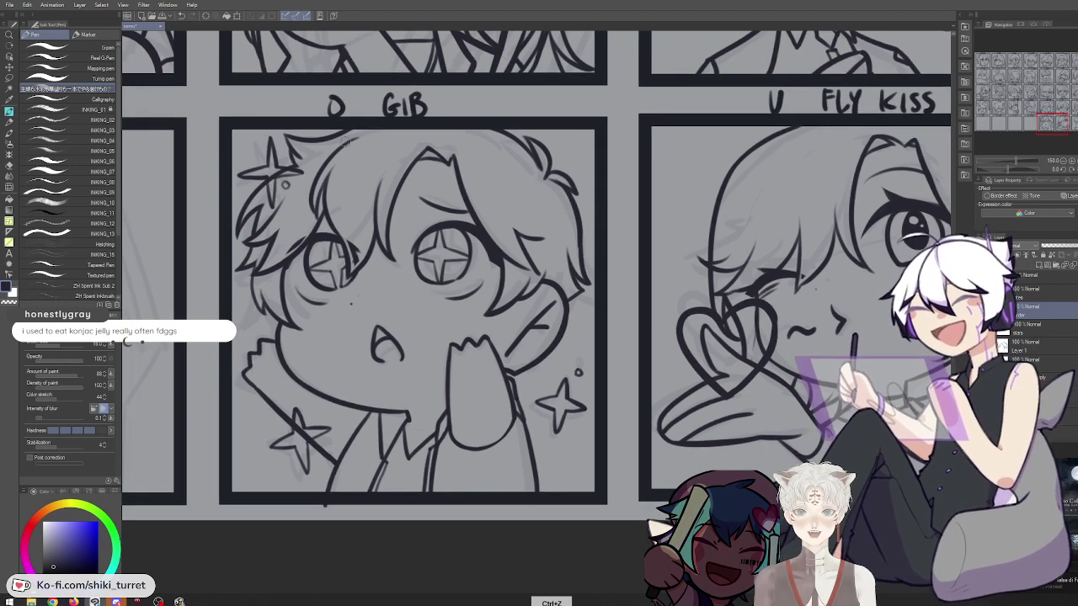
{"action": "left_click_drag", "start_coordinate": [323, 153], "coordinate": [347, 146]}
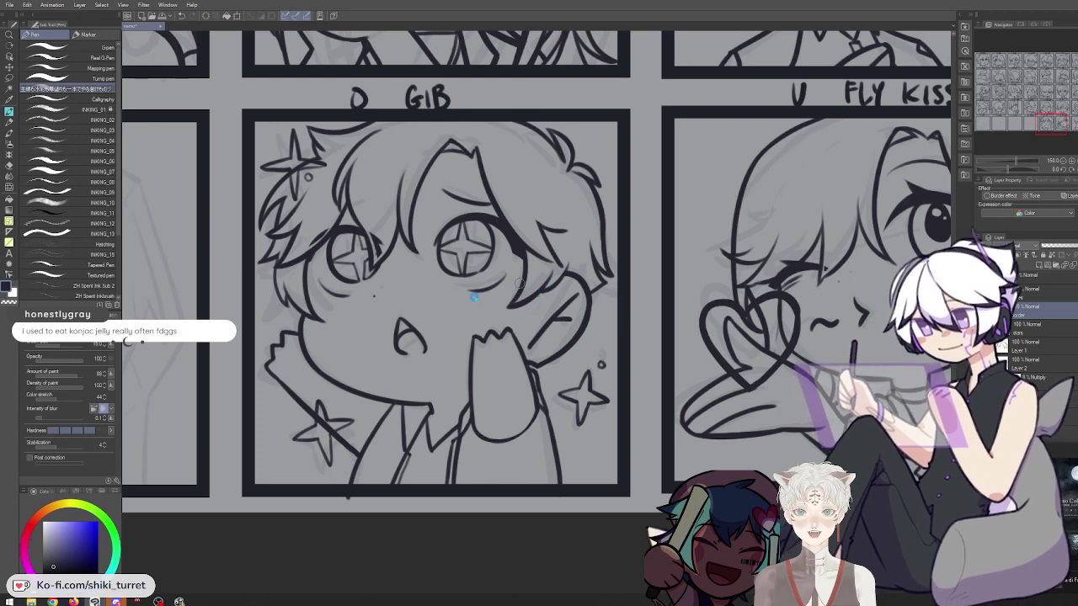
{"action": "key", "text": "m"}
{"action": "mouse_move", "coordinate": [323, 381]}
{"action": "left_mouse_down"}
{"action": "mouse_move", "coordinate": [305, 471]}
{"action": "mouse_move", "coordinate": [364, 404]}
{"action": "left_mouse_up"}
{"action": "key", "text": "k"}
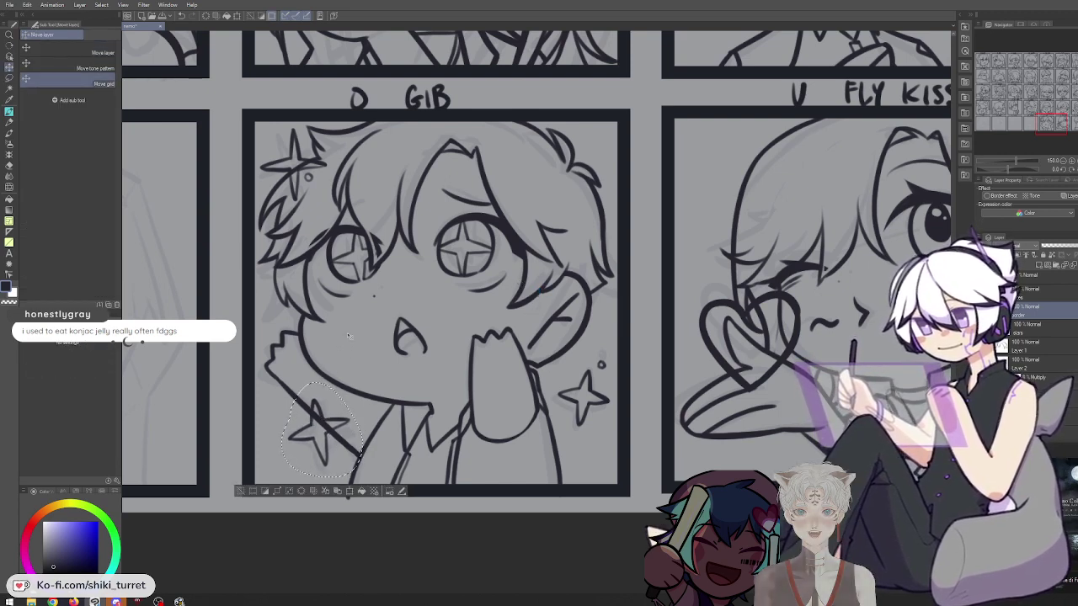
{"action": "key", "text": "m"}
{"action": "key", "text": "ctrl+d"}
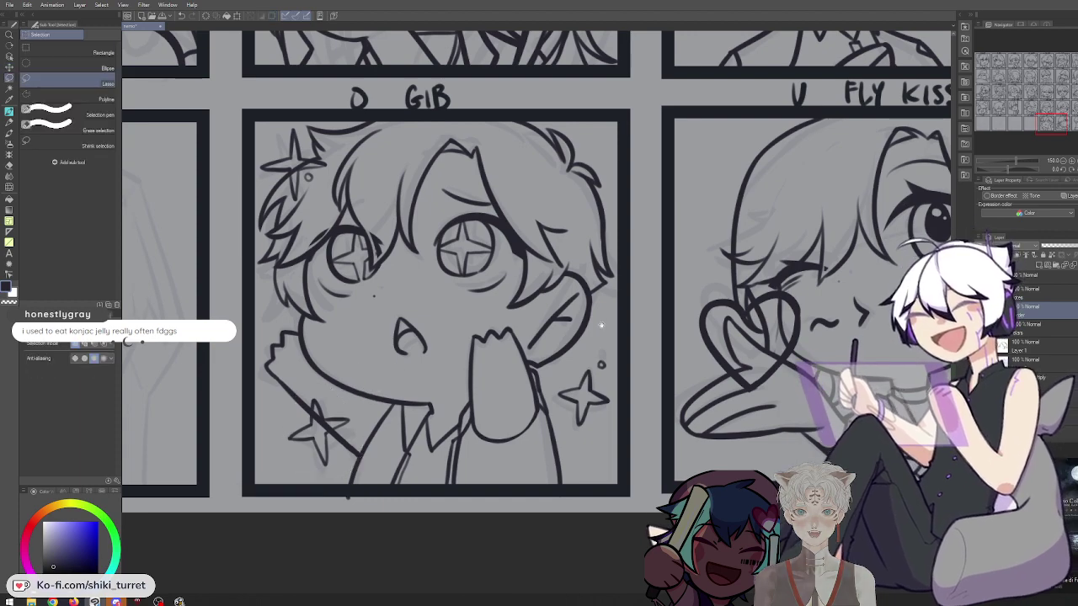
Ink a small four-pointed sparkle to the left of the lower-left sparkle in the "O GIB" panel and save the file
{"action": "left_click_drag", "start_coordinate": [654, 323], "coordinate": [774, 336]}
{"action": "left_click_drag", "start_coordinate": [671, 379], "coordinate": [692, 338]}
{"action": "key", "text": "p"}
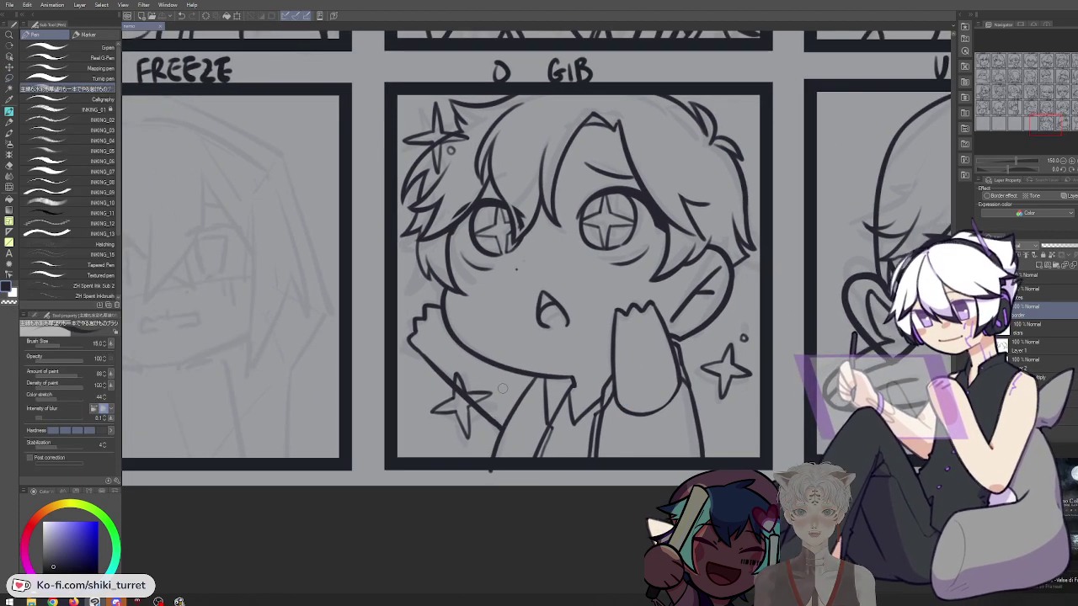
{"action": "left_click_drag", "start_coordinate": [417, 423], "coordinate": [417, 390]}
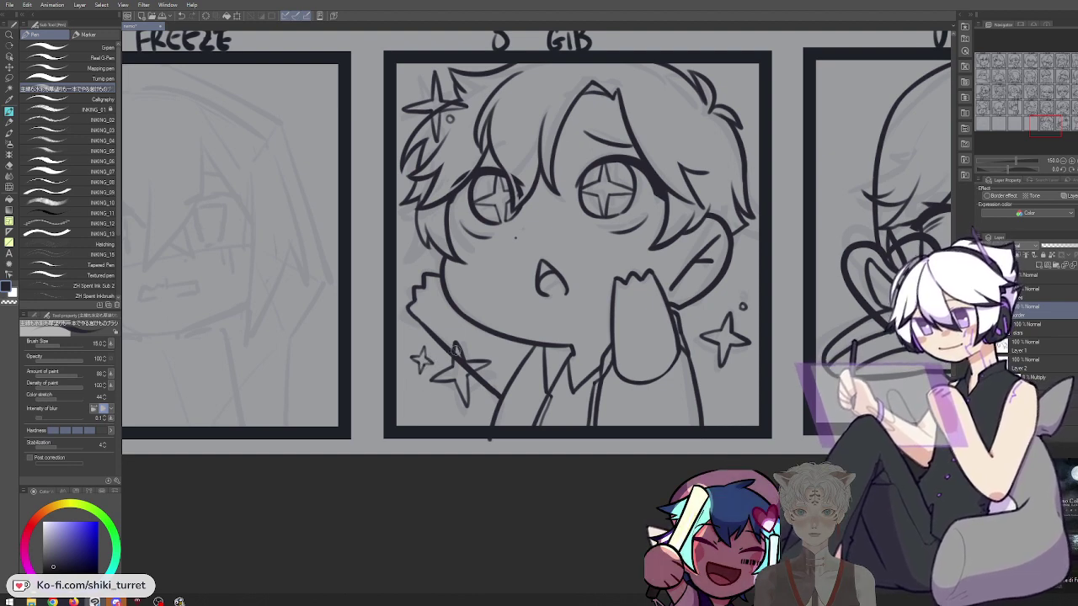
{"action": "left_click_drag", "start_coordinate": [553, 355], "coordinate": [512, 421]}
{"action": "key", "text": "ctrl+s"}
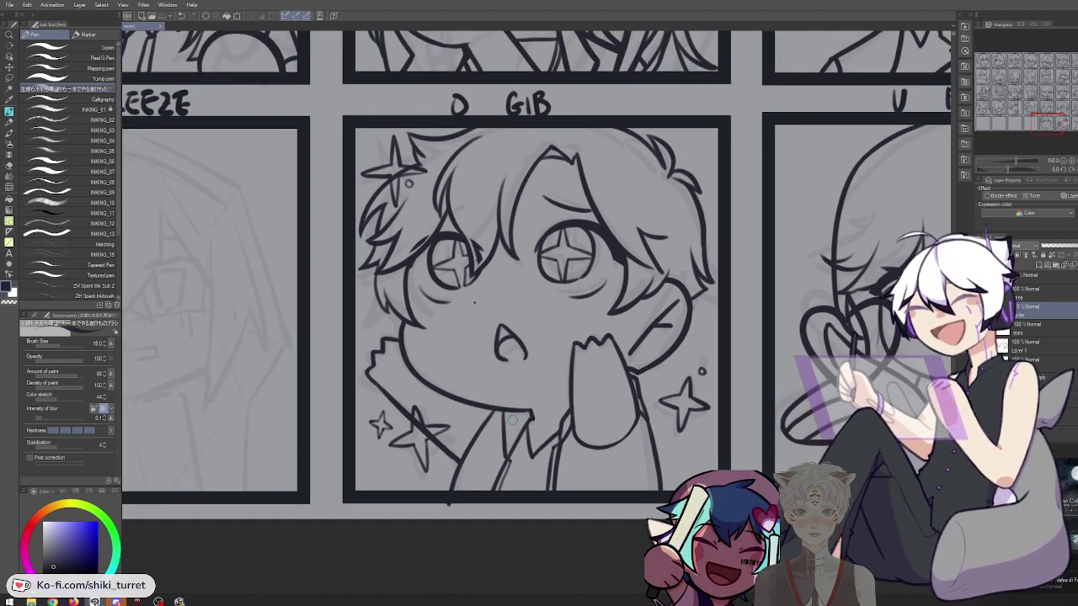
Make Layer 2 the active drawing layer
{"action": "left_click_drag", "start_coordinate": [283, 507], "coordinate": [505, 503]}
{"action": "left_click_drag", "start_coordinate": [440, 517], "coordinate": [545, 506]}
{"action": "scroll", "coordinate": [514, 529], "scroll_direction": "right", "scroll_amount": 5}
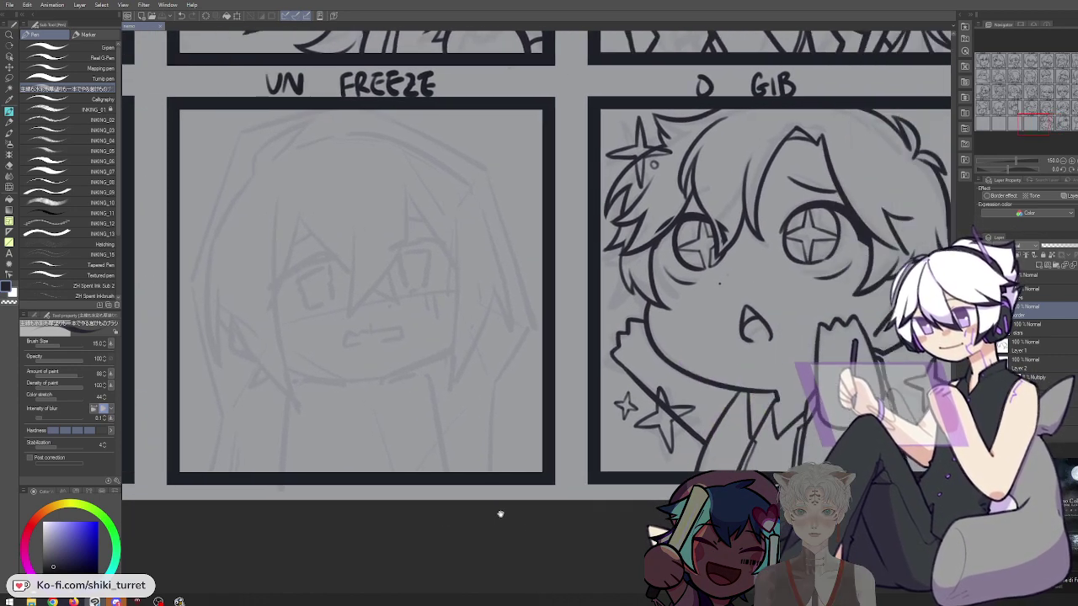
{"action": "left_click", "coordinate": [1054, 364]}
{"action": "key", "text": "c"}
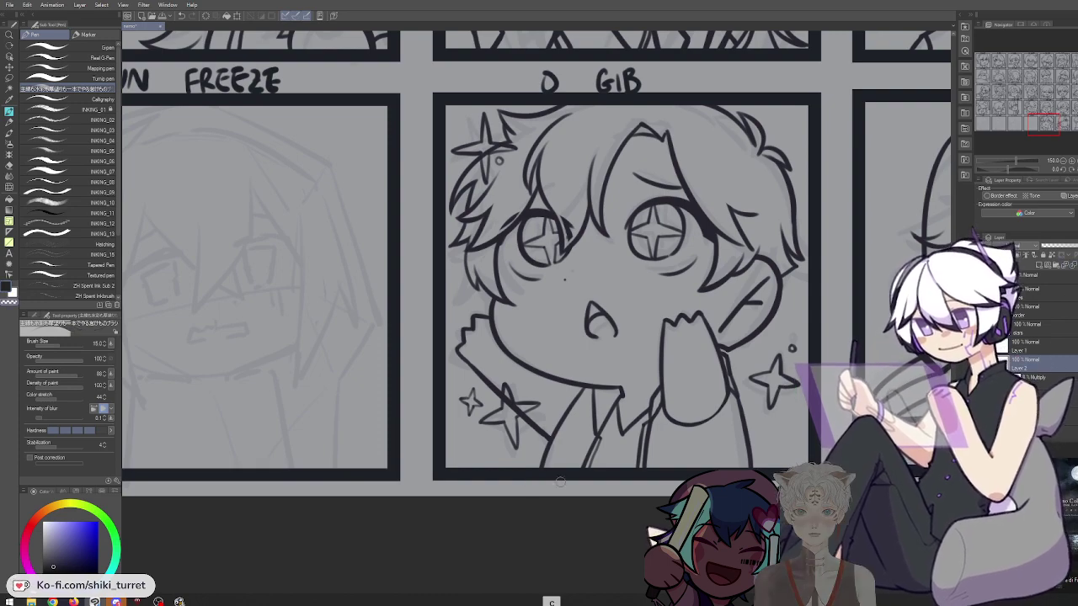
{"action": "scroll", "coordinate": [536, 512], "scroll_direction": "left", "scroll_amount": 6}
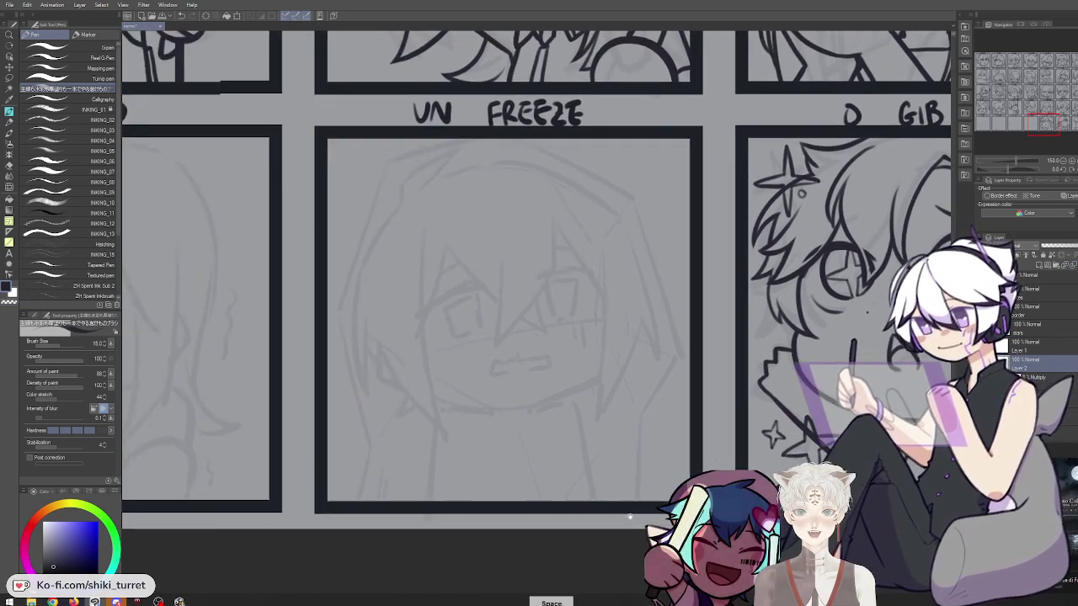
{"action": "scroll", "coordinate": [536, 511], "scroll_direction": "right", "scroll_amount": 7}
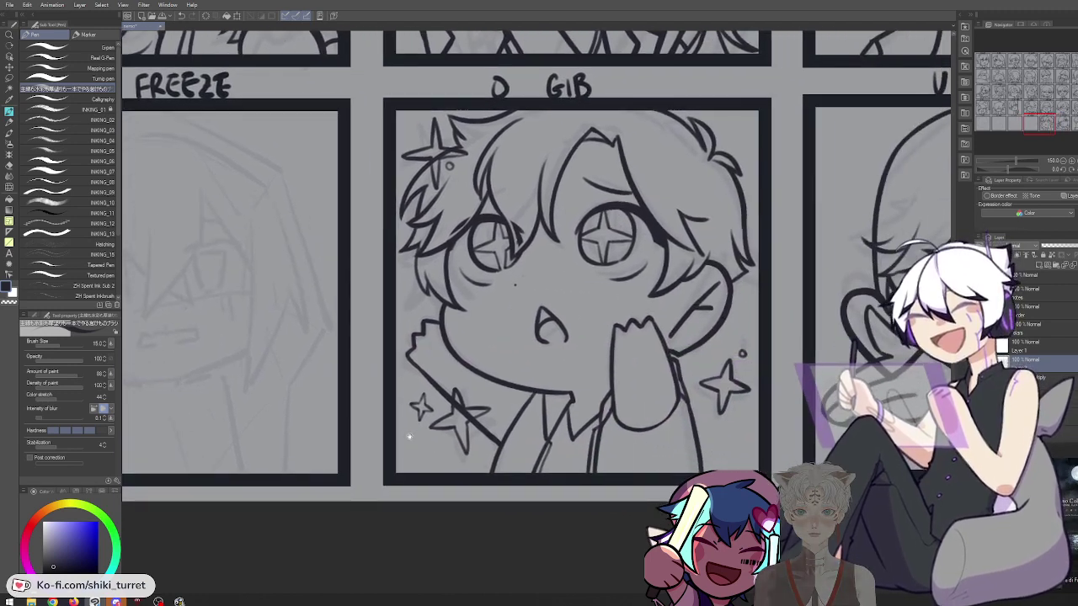
{"action": "key", "text": "ctrl+z"}
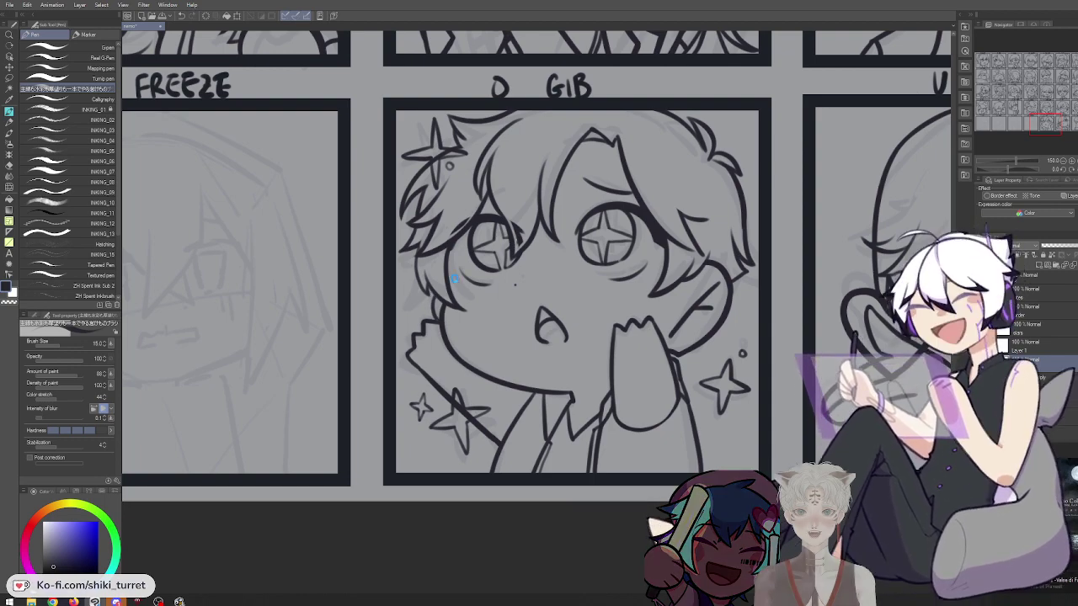
With the canvas mirrored, ink the curved temple line and the straight side of the face over the "UN FREEZE" sketch
{"action": "key", "text": "space"}
{"action": "mouse_move", "coordinate": [363, 399]}
{"action": "left_mouse_down"}
{"action": "mouse_move", "coordinate": [550, 428]}
{"action": "mouse_move", "coordinate": [698, 424]}
{"action": "mouse_move", "coordinate": [656, 420]}
{"action": "mouse_move", "coordinate": [679, 414]}
{"action": "left_mouse_up"}
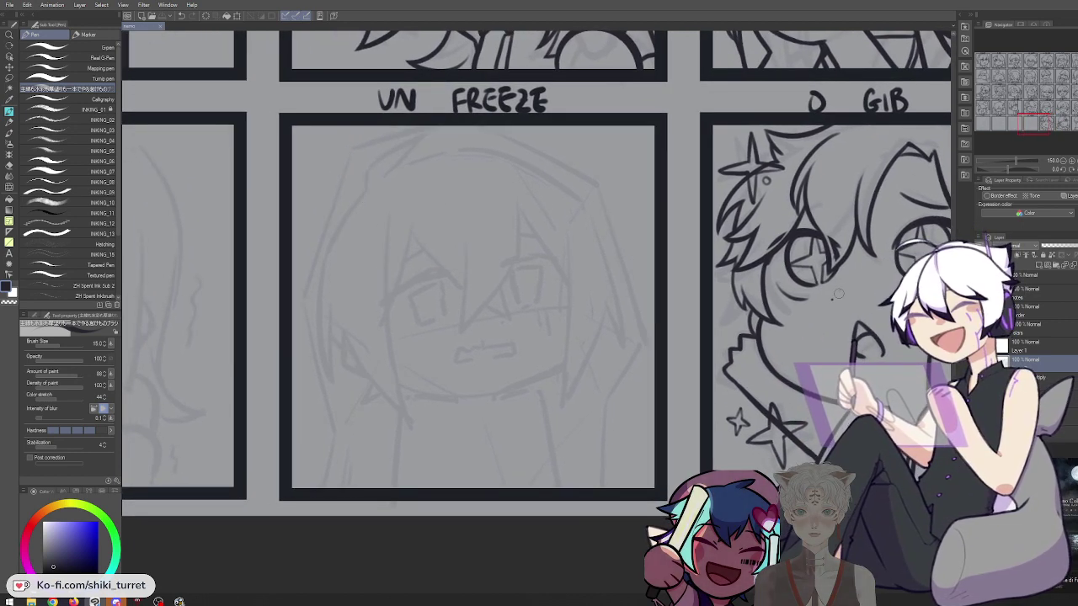
{"action": "key", "text": "h"}
{"action": "key", "text": "h"}
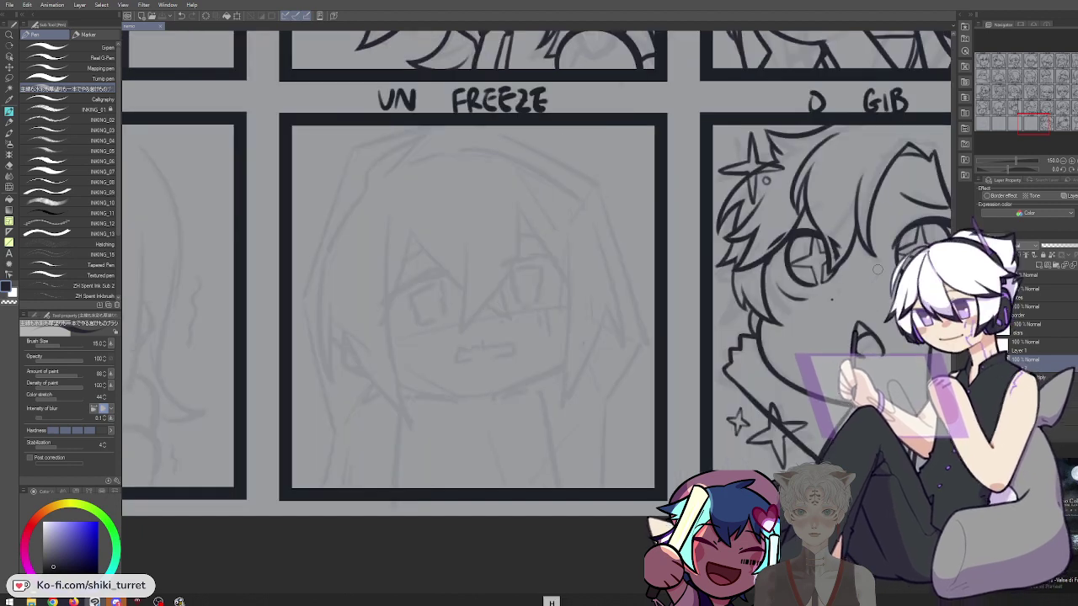
{"action": "key", "text": "h"}
{"action": "left_click_drag", "start_coordinate": [612, 363], "coordinate": [470, 369]}
{"action": "key", "text": "ctrl+z"}
{"action": "left_click_drag", "start_coordinate": [354, 236], "coordinate": [393, 190]}
{"action": "key", "text": "ctrl+z"}
{"action": "mouse_move", "coordinate": [357, 238]}
{"action": "left_mouse_down"}
{"action": "mouse_move", "coordinate": [370, 217]}
{"action": "mouse_move", "coordinate": [359, 235]}
{"action": "mouse_move", "coordinate": [353, 357]}
{"action": "mouse_move", "coordinate": [257, 364]}
{"action": "mouse_move", "coordinate": [328, 408]}
{"action": "left_mouse_up"}
{"action": "key", "text": "ctrl+z"}
{"action": "key", "text": "ctrl+z"}
{"action": "key", "text": "ctrl+z"}
Ink both halves of the jawline toward the chin in the "UN FREEZE" panel, leaving a small gap between them
{"action": "mouse_move", "coordinate": [251, 362]}
{"action": "left_mouse_down"}
{"action": "mouse_move", "coordinate": [331, 411]}
{"action": "mouse_move", "coordinate": [430, 403]}
{"action": "left_mouse_up"}
{"action": "key", "text": "ctrl+z"}
{"action": "left_click_drag", "start_coordinate": [366, 412], "coordinate": [445, 394]}
{"action": "key", "text": "ctrl+z"}
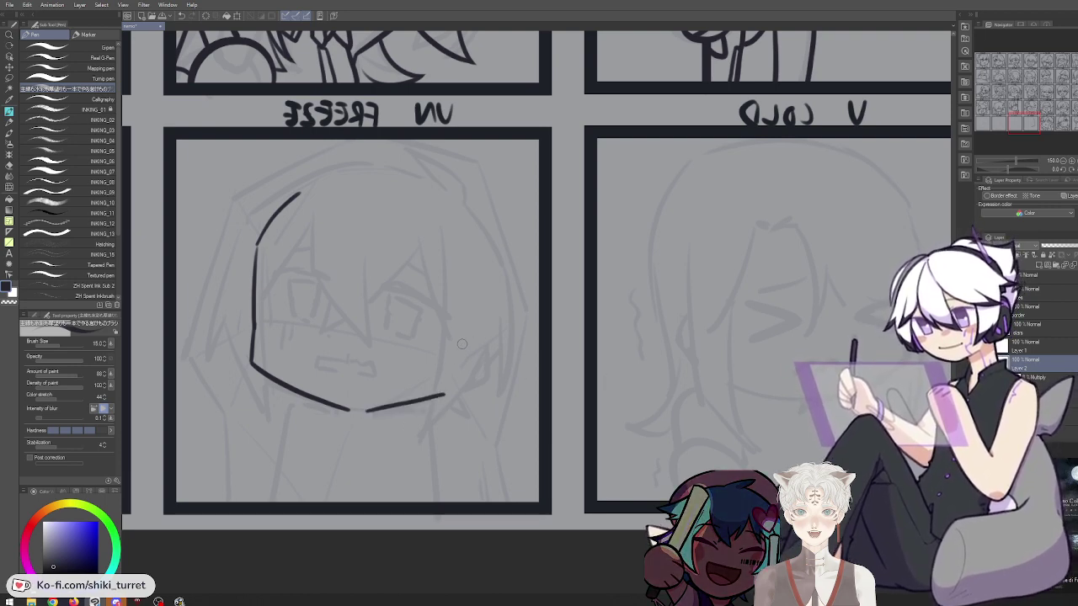
{"action": "key", "text": "ctrl+z"}
{"action": "key", "text": "ctrl+z"}
Ink the curved cheek corner that continues the open end of the "UN FREEZE" character's jawline
{"action": "mouse_move", "coordinate": [463, 350]}
{"action": "left_mouse_down"}
{"action": "mouse_move", "coordinate": [487, 375]}
{"action": "mouse_move", "coordinate": [480, 381]}
{"action": "left_mouse_up"}
{"action": "key", "text": "ctrl+z"}
{"action": "key", "text": "ctrl+z"}
{"action": "mouse_move", "coordinate": [487, 335]}
{"action": "left_mouse_down"}
{"action": "mouse_move", "coordinate": [490, 371]}
{"action": "mouse_move", "coordinate": [451, 391]}
{"action": "left_mouse_up"}
{"action": "key", "text": "ctrl+z"}
{"action": "key", "text": "ctrl+z"}
{"action": "key", "text": "ctrl+z"}
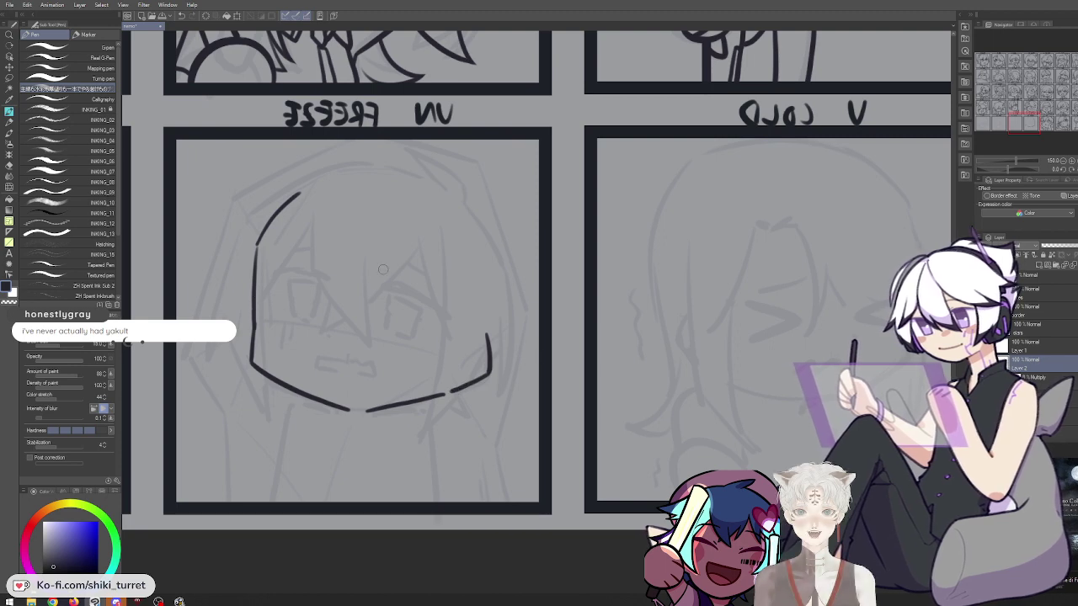
Ink the small pointed ear on the finished side of the "UN FREEZE" face and return the canvas to its unmirrored orientation
{"action": "key", "text": "ctrl+z"}
{"action": "mouse_move", "coordinate": [245, 319]}
{"action": "left_mouse_down"}
{"action": "mouse_move", "coordinate": [238, 333]}
{"action": "mouse_move", "coordinate": [252, 365]}
{"action": "left_mouse_up"}
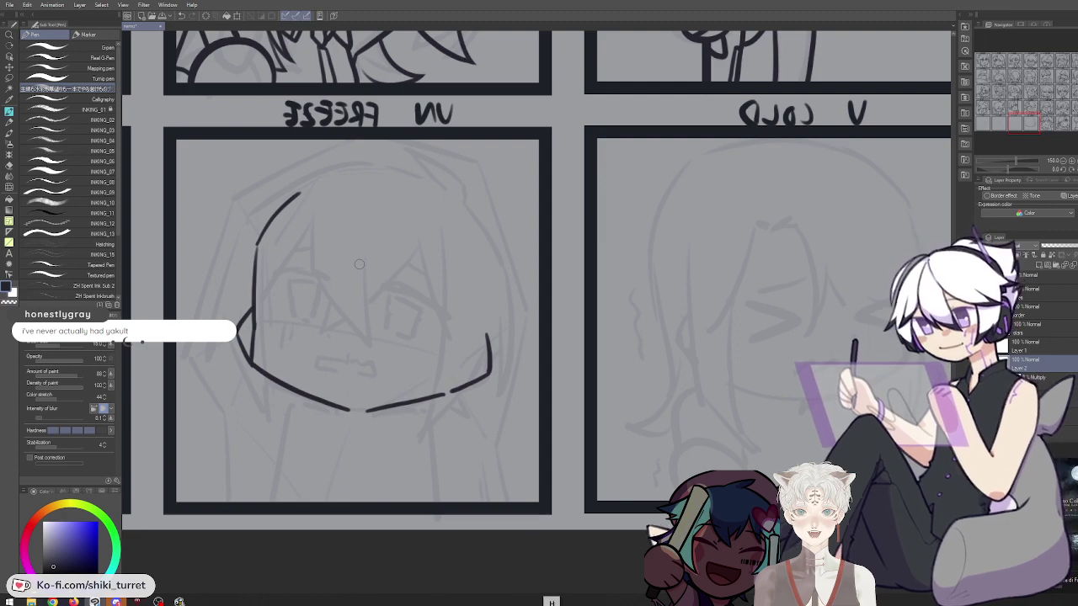
{"action": "key", "text": "h"}
{"action": "left_click_drag", "start_coordinate": [741, 307], "coordinate": [478, 316]}
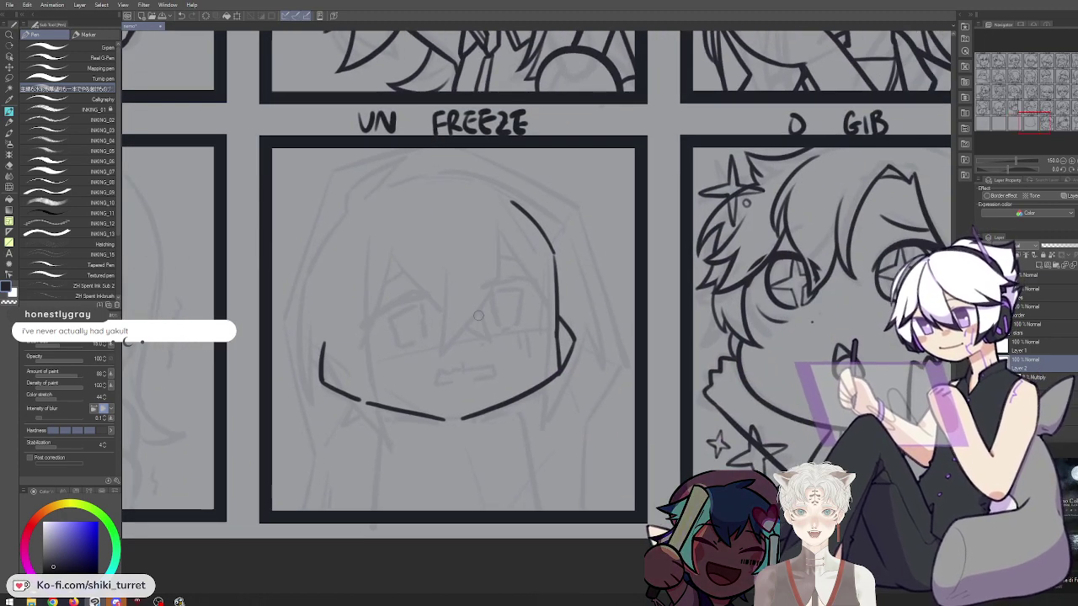
Ink short downward ticks at the two jawline ends beside the chin gap in the "UN FREEZE" panel
{"action": "scroll", "coordinate": [440, 184], "scroll_direction": "down", "scroll_amount": 2}
{"action": "left_click_drag", "start_coordinate": [472, 126], "coordinate": [514, 566]}
{"action": "left_click_drag", "start_coordinate": [568, 267], "coordinate": [398, 232]}
{"action": "left_click_drag", "start_coordinate": [397, 581], "coordinate": [383, 278]}
{"action": "scroll", "coordinate": [382, 278], "scroll_direction": "up", "scroll_amount": 5}
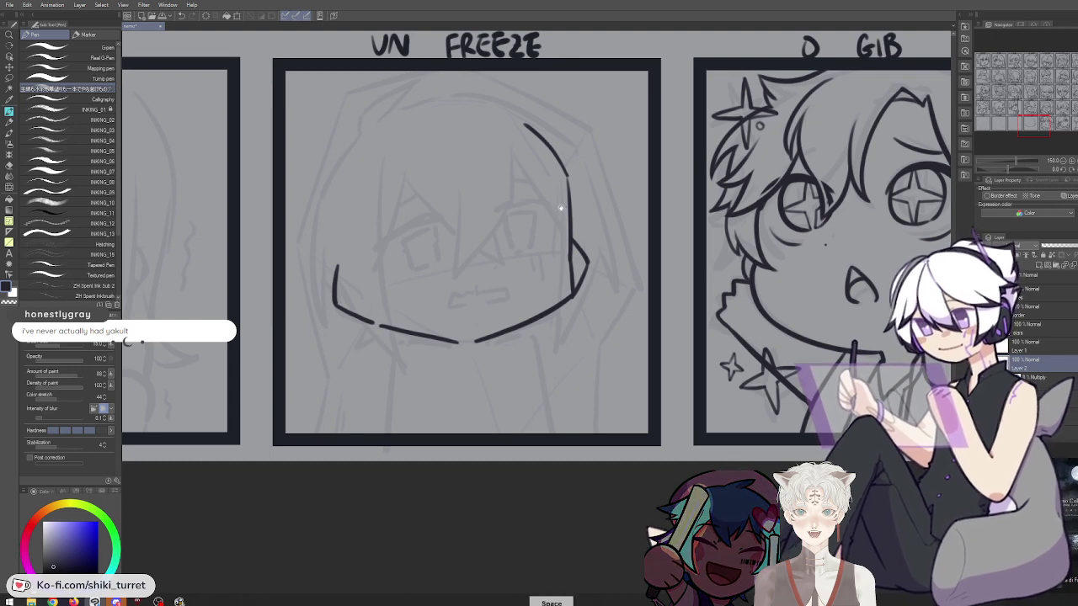
{"action": "left_click_drag", "start_coordinate": [540, 279], "coordinate": [544, 294]}
{"action": "key", "text": "ctrl+z"}
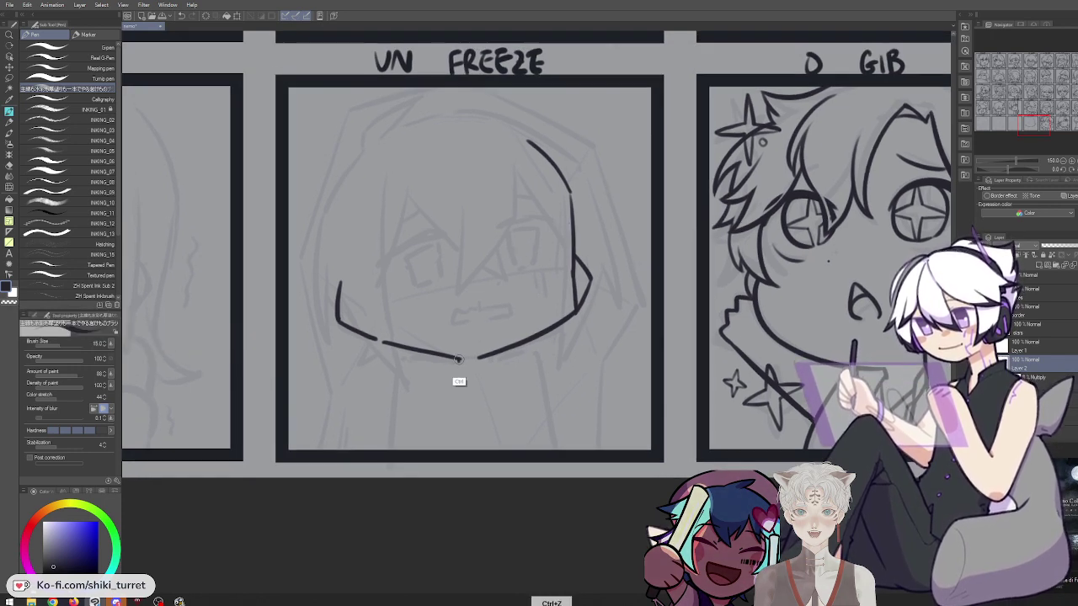
{"action": "key", "text": "ctrl+z"}
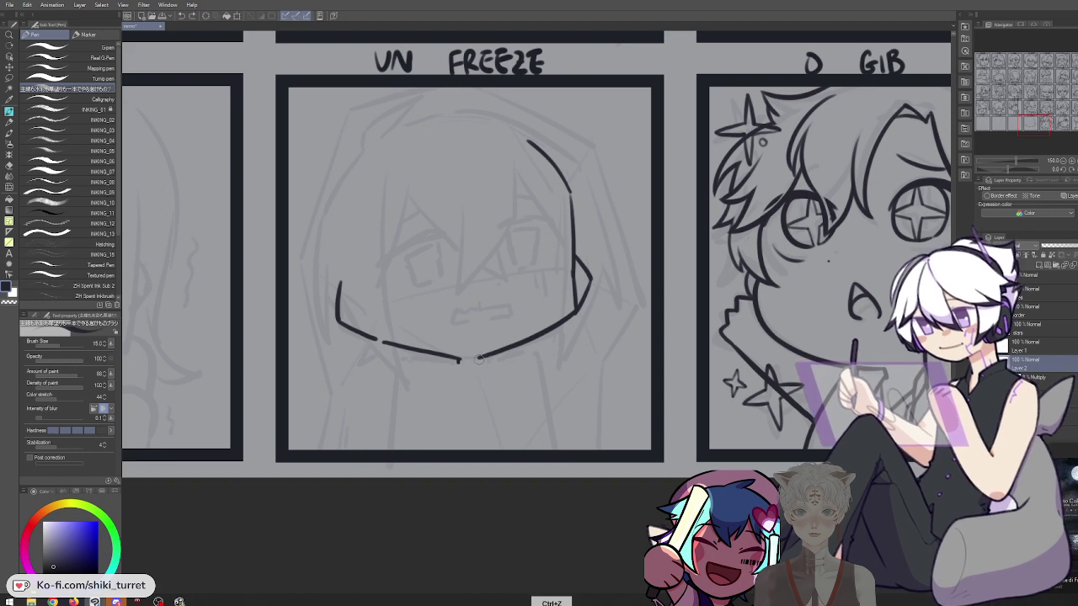
Ink the left pointed collar tip and the small V-shaped notch under the "UN FREEZE" character's chin
{"action": "key", "text": "ctrl+z"}
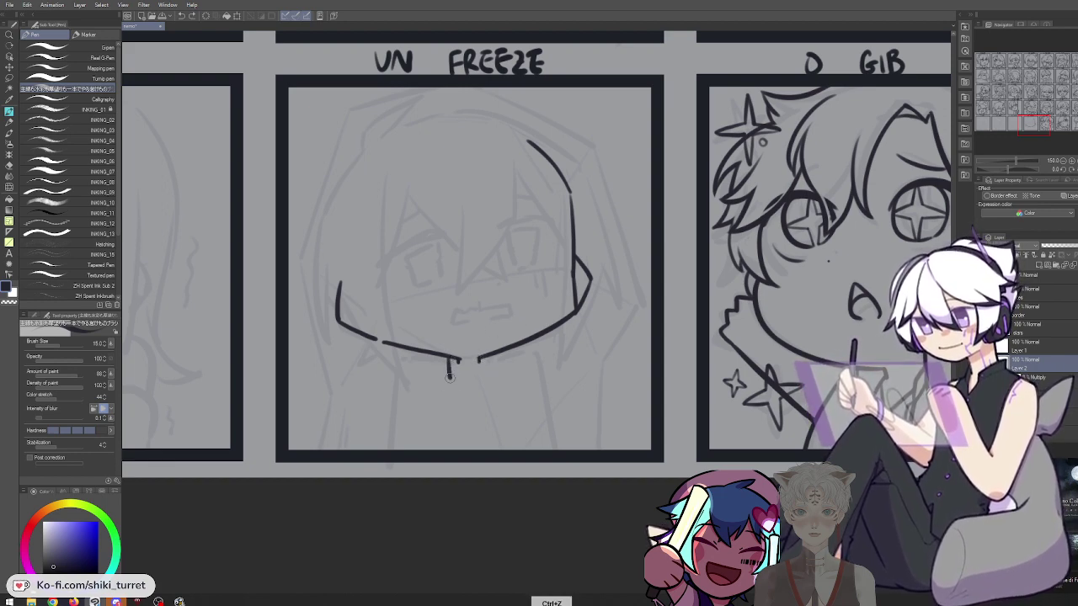
{"action": "key", "text": "ctrl+z"}
{"action": "mouse_move", "coordinate": [447, 358]}
{"action": "left_mouse_down"}
{"action": "mouse_move", "coordinate": [448, 378]}
{"action": "mouse_move", "coordinate": [457, 361]}
{"action": "mouse_move", "coordinate": [448, 375]}
{"action": "left_mouse_up"}
{"action": "key", "text": "ctrl+z"}
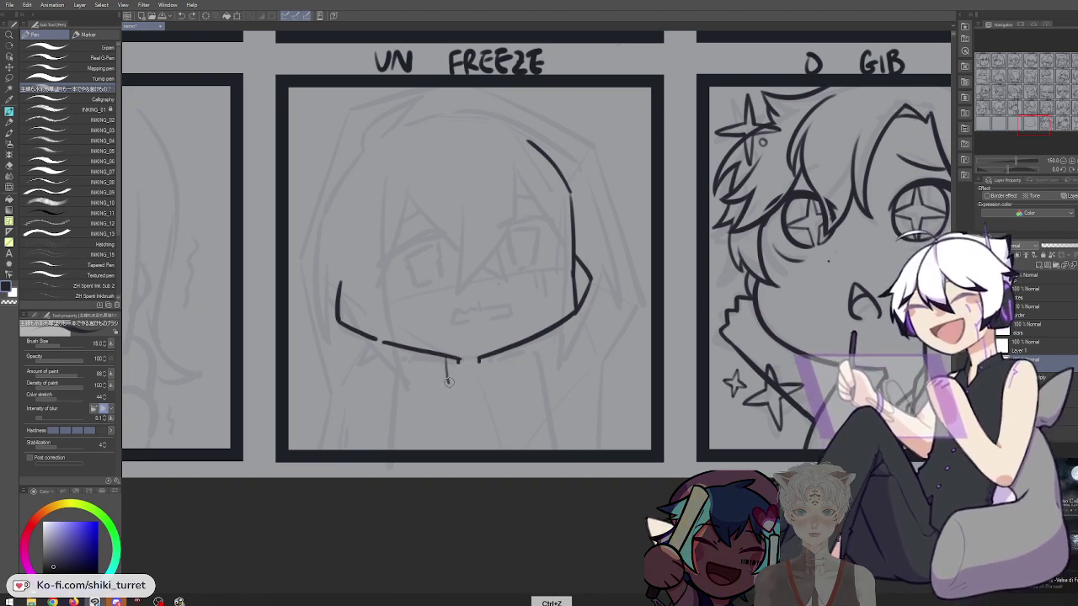
{"action": "left_click_drag", "start_coordinate": [447, 362], "coordinate": [458, 360]}
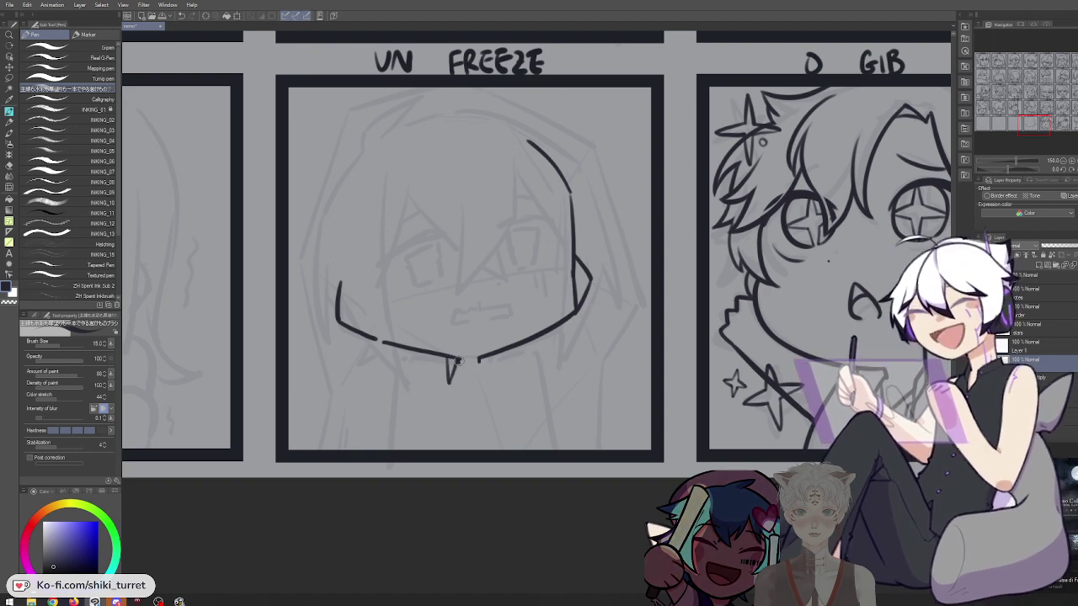
{"action": "key", "text": "ctrl+z"}
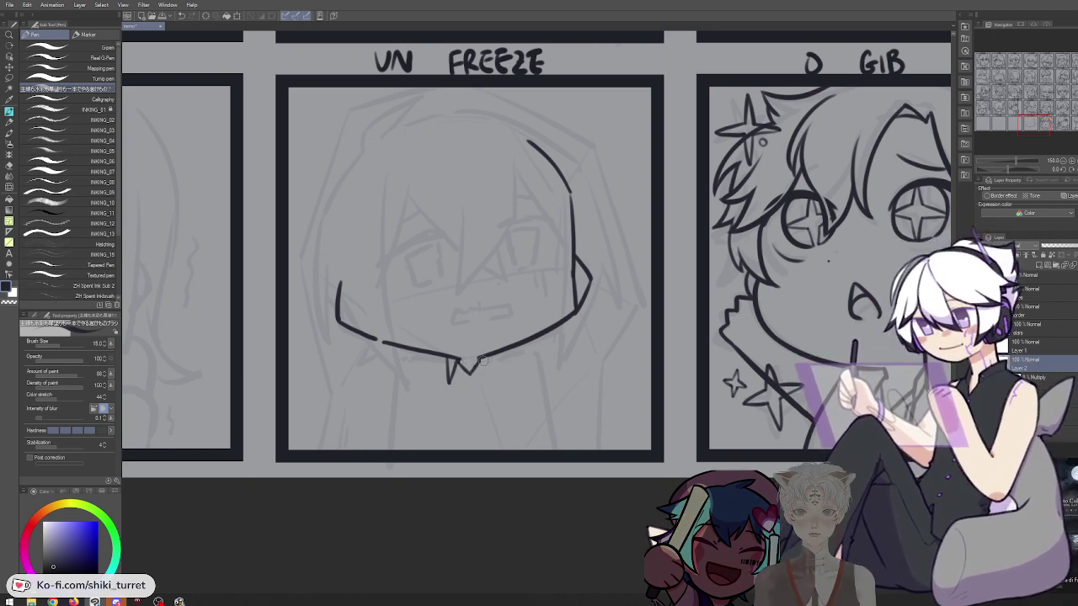
Ink the matching right collar tip beside the V-shaped notch under the chin
{"action": "key", "text": "ctrl+z"}
{"action": "left_click_drag", "start_coordinate": [483, 359], "coordinate": [493, 378]}
{"action": "key", "text": "ctrl+z"}
{"action": "key", "text": "ctrl+z"}
{"action": "key", "text": "ctrl+z"}
{"action": "key", "text": "ctrl+z"}
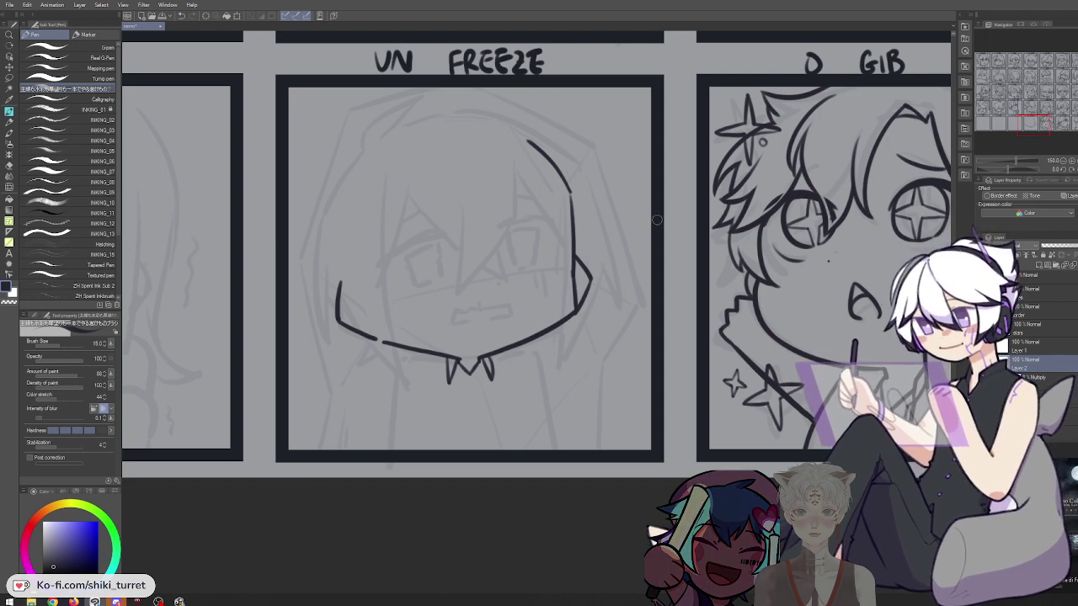
Ink the left shoulder line from the collar and the outer sleeve edge down toward the "UN FREEZE" panel's bottom border
{"action": "key", "text": "space"}
{"action": "left_click_drag", "start_coordinate": [588, 271], "coordinate": [583, 258]}
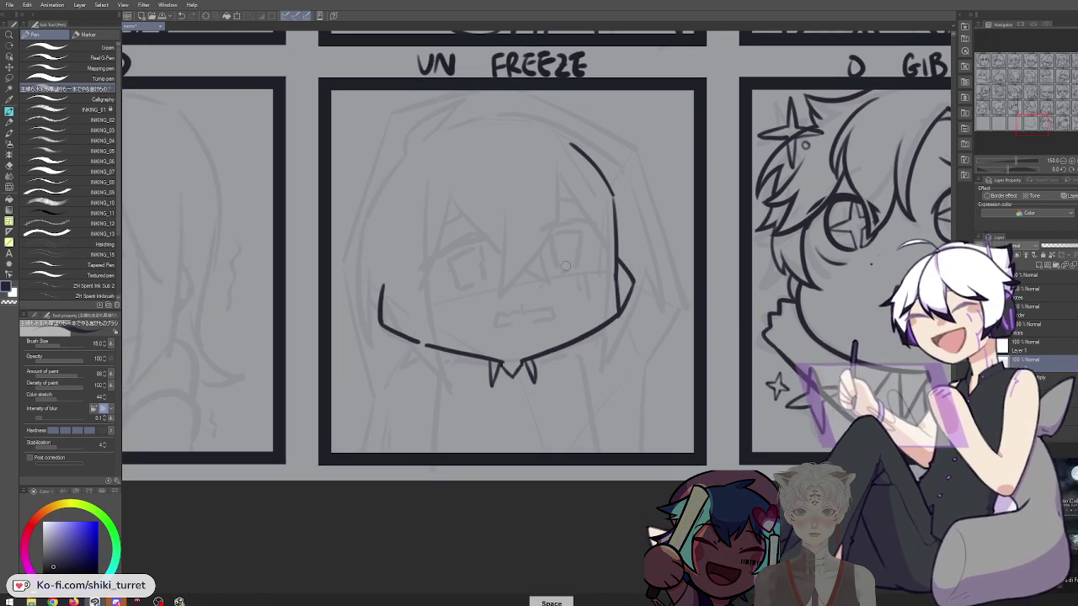
{"action": "key", "text": "ctrl+z"}
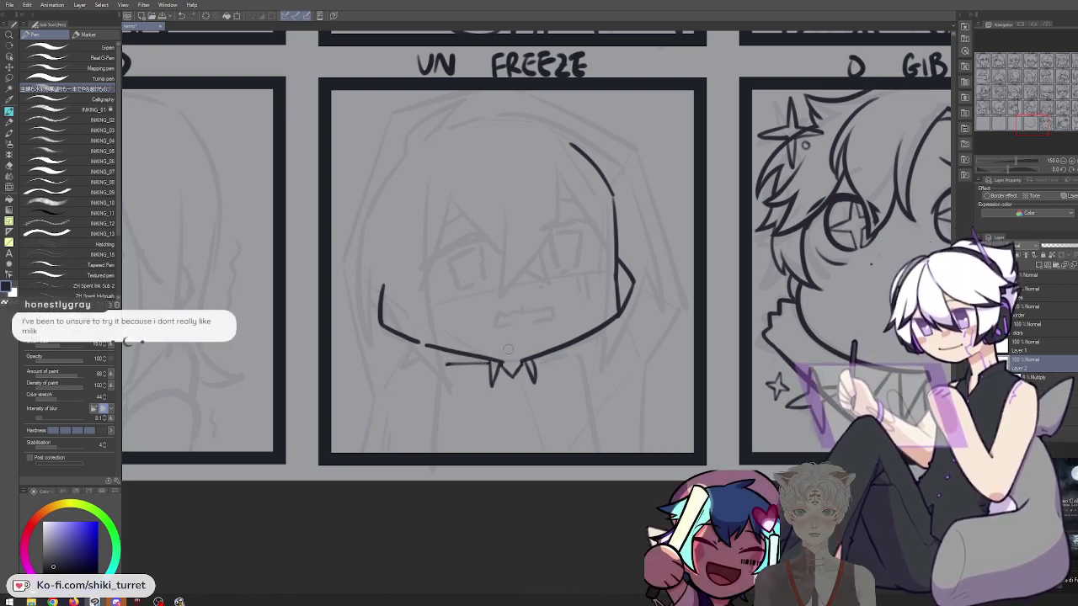
{"action": "mouse_move", "coordinate": [447, 365]}
{"action": "left_mouse_down"}
{"action": "mouse_move", "coordinate": [428, 444]}
{"action": "mouse_move", "coordinate": [469, 457]}
{"action": "mouse_move", "coordinate": [432, 438]}
{"action": "mouse_move", "coordinate": [434, 452]}
{"action": "mouse_move", "coordinate": [432, 433]}
{"action": "mouse_move", "coordinate": [466, 452]}
{"action": "left_mouse_up"}
{"action": "key", "text": "ctrl+z"}
{"action": "key", "text": "ctrl+z"}
{"action": "key", "text": "ctrl+z"}
{"action": "key", "text": "ctrl+z"}
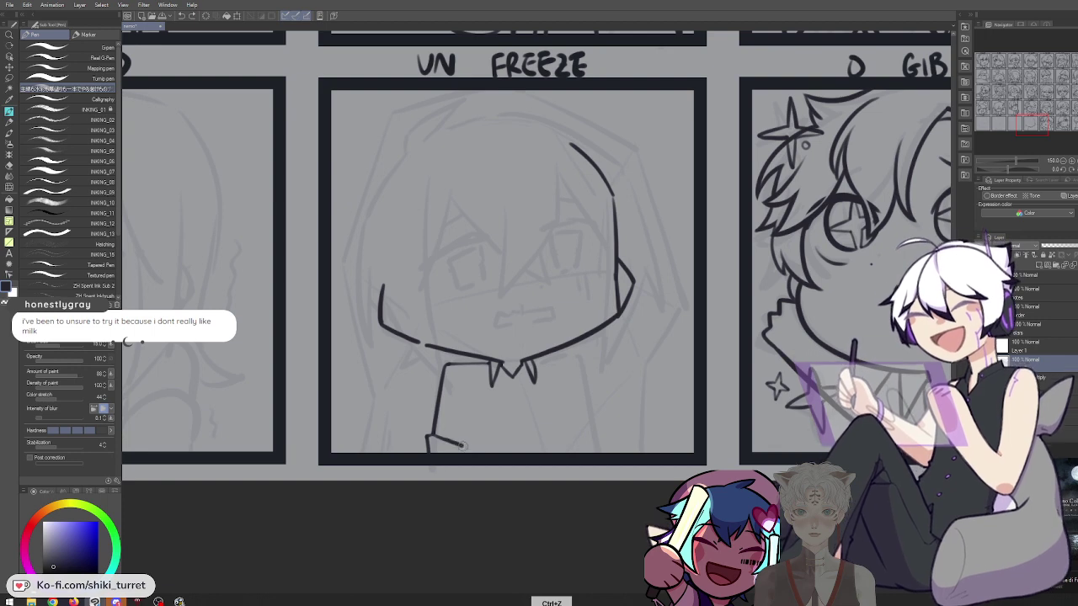
Redraw the left sleeve's cuff with a small jagged fold at its outer corner and a slanted line down to the panel border
{"action": "key", "text": "ctrl+z"}
{"action": "key", "text": "ctrl+z"}
{"action": "left_click_drag", "start_coordinate": [432, 432], "coordinate": [427, 453]}
{"action": "key", "text": "ctrl+z"}
{"action": "key", "text": "ctrl+z"}
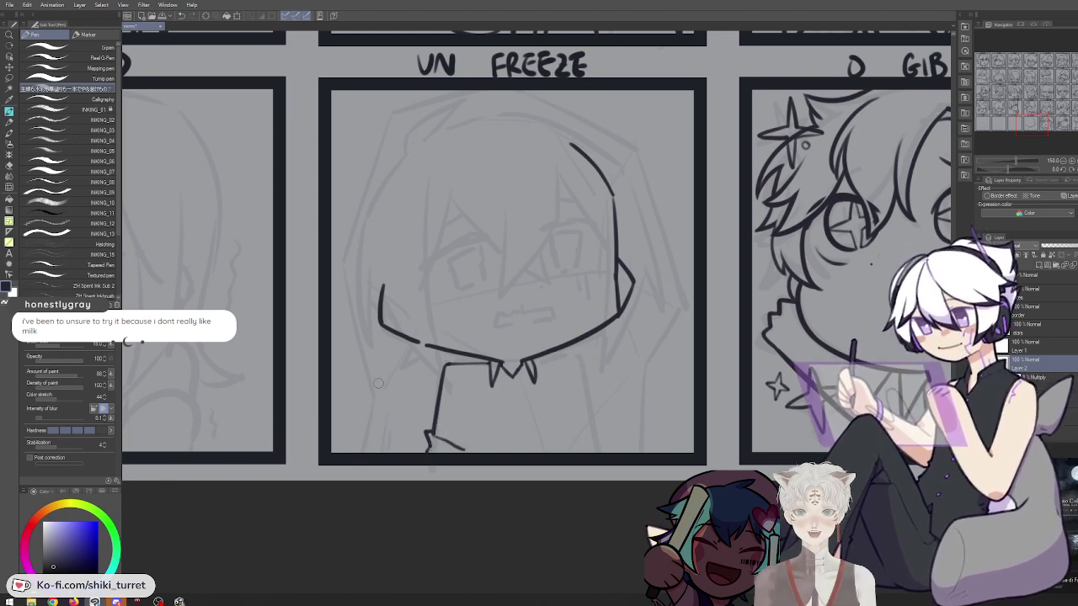
{"action": "key", "text": "ctrl+z"}
{"action": "left_click_drag", "start_coordinate": [430, 431], "coordinate": [473, 455]}
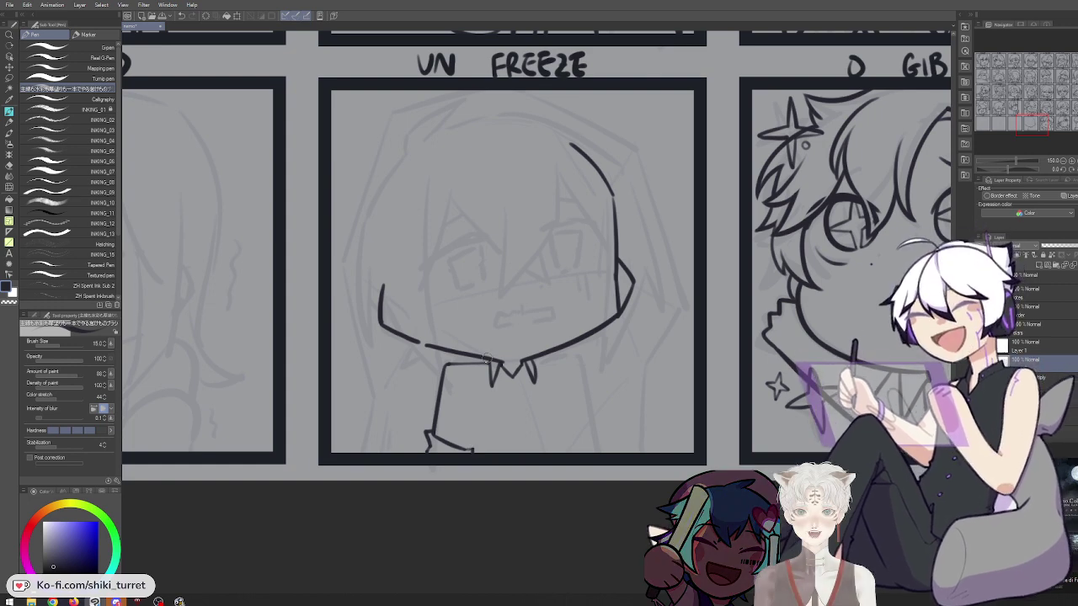
Ink the inner edge of the left sleeve from the shoulder down to the cuff
{"action": "left_click_drag", "start_coordinate": [576, 440], "coordinate": [542, 405]}
{"action": "key", "text": "c"}
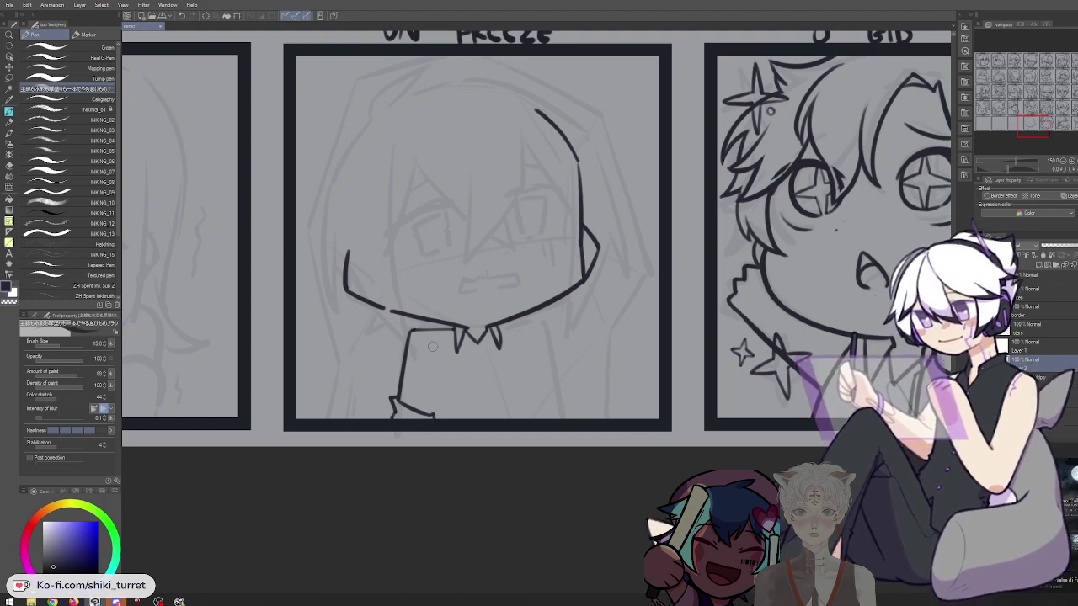
{"action": "key", "text": "ctrl+z"}
{"action": "left_click_drag", "start_coordinate": [422, 339], "coordinate": [435, 408]}
{"action": "key", "text": "ctrl+z"}
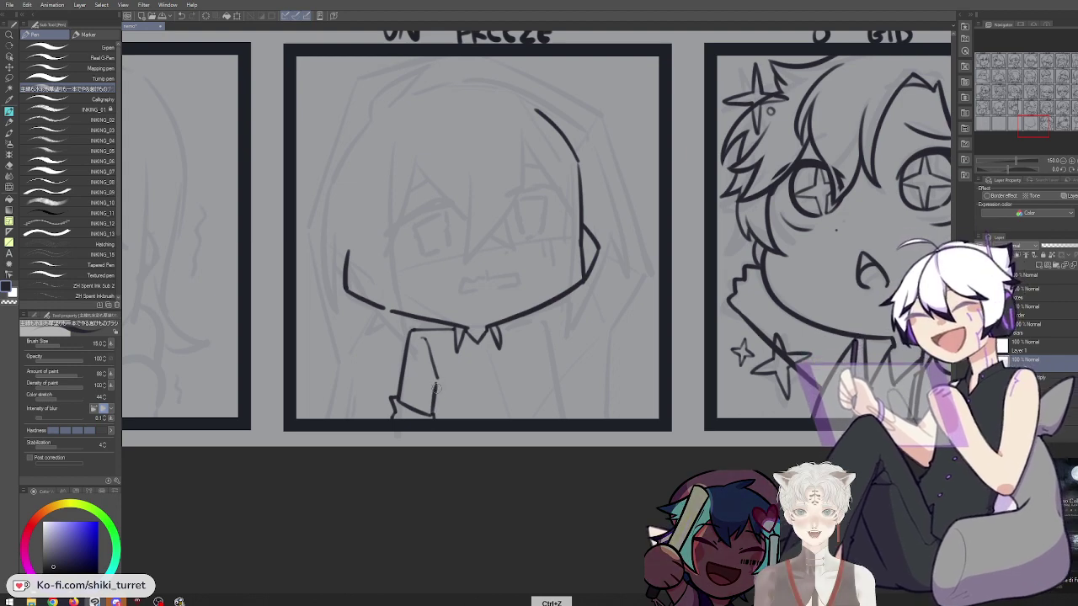
{"action": "left_click_drag", "start_coordinate": [437, 380], "coordinate": [436, 412]}
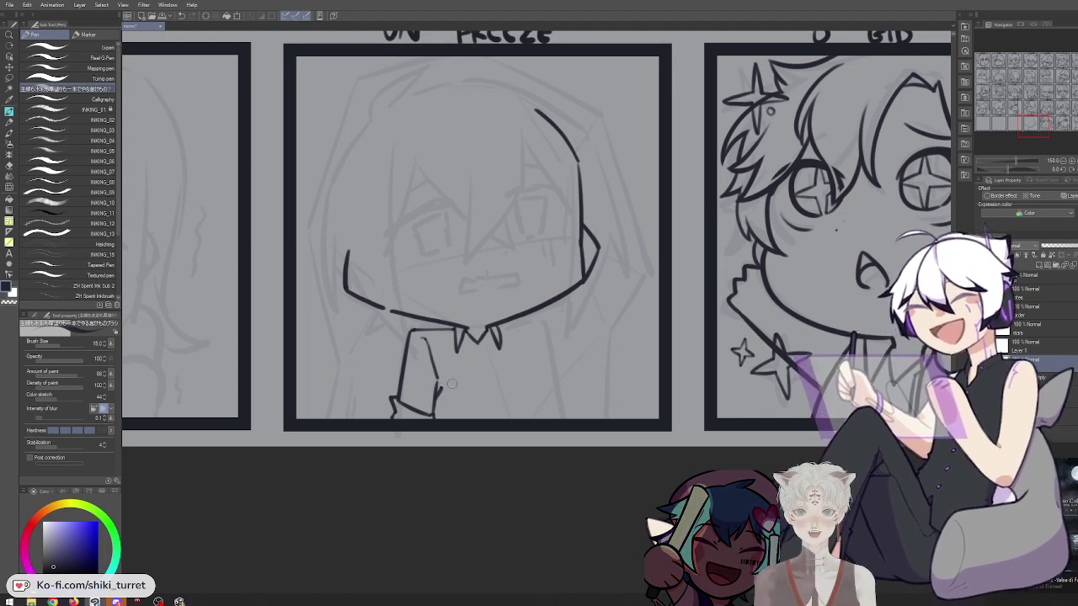
Ink the right shoulder line outward from the collar in the "UN FREEZE" panel, redoing the stroke several times
{"action": "left_click_drag", "start_coordinate": [578, 355], "coordinate": [536, 346]}
{"action": "key", "text": "ctrl+z"}
{"action": "mouse_move", "coordinate": [460, 322]}
{"action": "left_mouse_down"}
{"action": "mouse_move", "coordinate": [506, 314]}
{"action": "mouse_move", "coordinate": [489, 318]}
{"action": "mouse_move", "coordinate": [503, 317]}
{"action": "mouse_move", "coordinate": [515, 383]}
{"action": "left_mouse_up"}
{"action": "key", "text": "ctrl+z"}
{"action": "key", "text": "ctrl+z"}
{"action": "key", "text": "ctrl+z"}
{"action": "key", "text": "ctrl+z"}
{"action": "left_click_drag", "start_coordinate": [503, 317], "coordinate": [516, 387]}
{"action": "key", "text": "ctrl+z"}
{"action": "key", "text": "ctrl+z"}
{"action": "key", "text": "ctrl+z"}
{"action": "left_click_drag", "start_coordinate": [459, 320], "coordinate": [501, 319]}
{"action": "key", "text": "ctrl+z"}
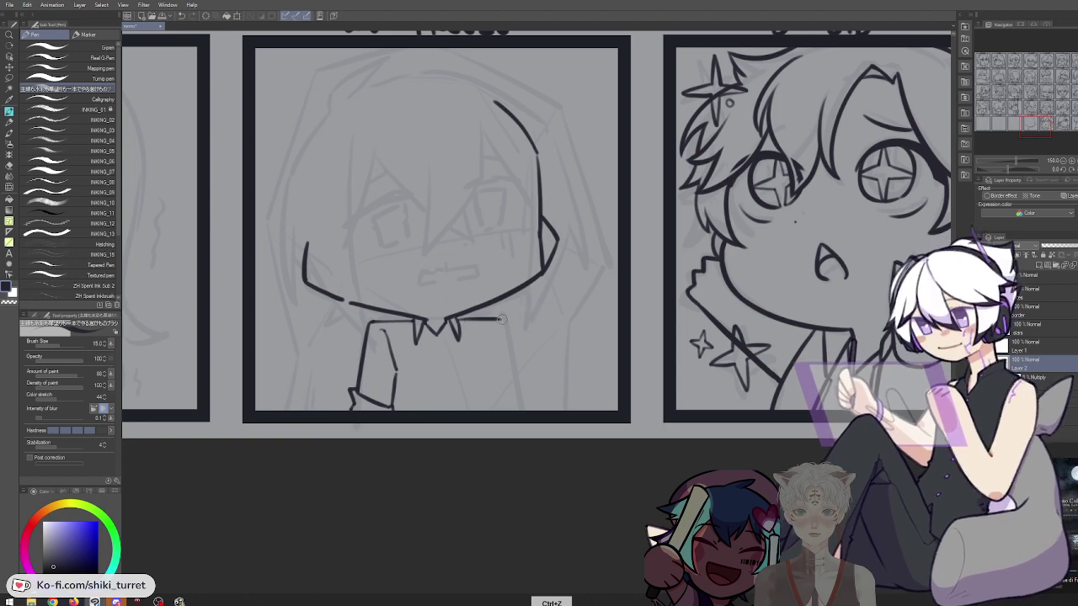
Ink the right sleeve's outer edge down from the shoulder and its folded cuff at the "UN FREEZE" panel's bottom border
{"action": "key", "text": "ctrl+z"}
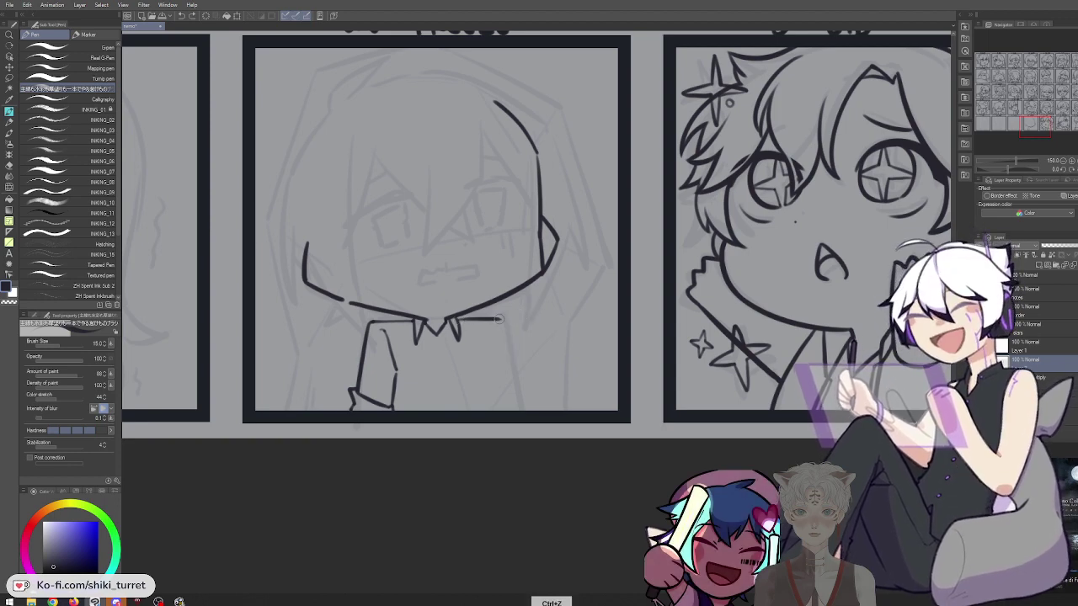
{"action": "key", "text": "ctrl+z"}
{"action": "mouse_move", "coordinate": [506, 333]}
{"action": "left_mouse_down"}
{"action": "mouse_move", "coordinate": [522, 416]}
{"action": "mouse_move", "coordinate": [486, 412]}
{"action": "left_mouse_up"}
{"action": "key", "text": "ctrl+z"}
{"action": "key", "text": "ctrl+z"}
Erase the left sleeve's inner edge and redraw it as a single slanted line running down to the cuff
{"action": "key", "text": "c"}
{"action": "left_click_drag", "start_coordinate": [382, 328], "coordinate": [395, 401]}
{"action": "key", "text": "c"}
{"action": "left_click_drag", "start_coordinate": [384, 355], "coordinate": [392, 408]}
{"action": "key", "text": "ctrl+z"}
{"action": "key", "text": "c"}
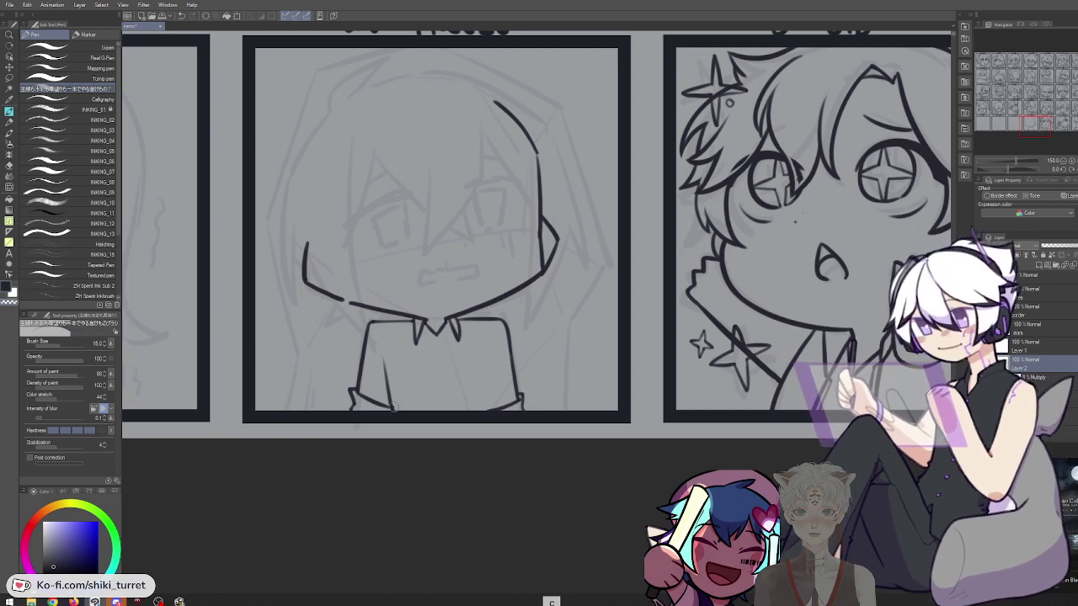
Ink the right sleeve's inner edge as a short, nearly vertical line down to the panel's bottom border
{"action": "key", "text": "c"}
{"action": "key", "text": "ctrl+z"}
{"action": "left_click_drag", "start_coordinate": [494, 353], "coordinate": [488, 407]}
{"action": "key", "text": "ctrl+z"}
{"action": "key", "text": "ctrl+z"}
{"action": "left_click_drag", "start_coordinate": [494, 362], "coordinate": [490, 411]}
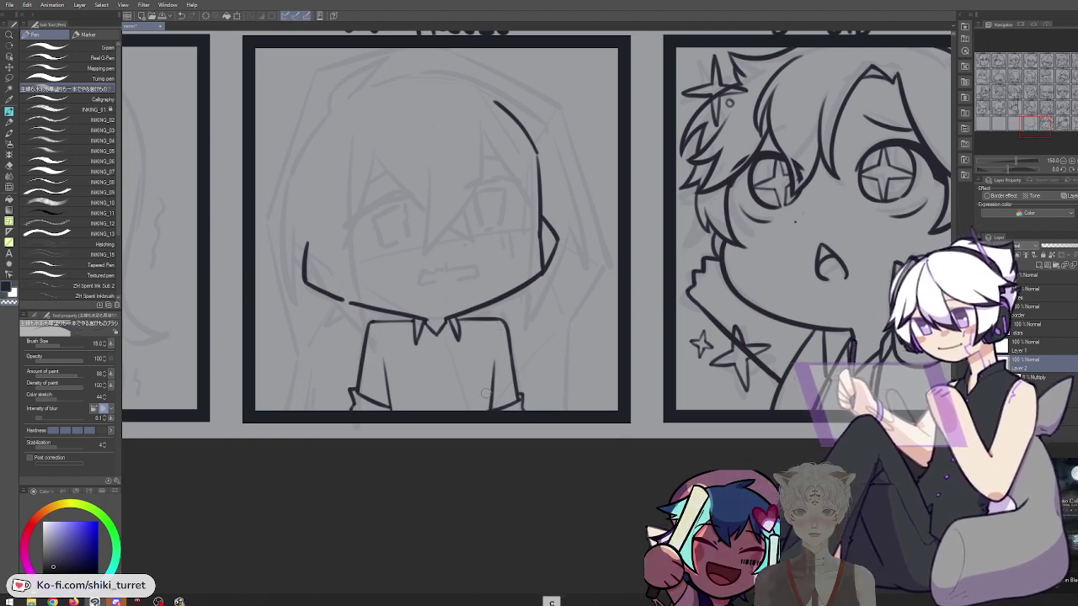
{"action": "key", "text": "ctrl+z"}
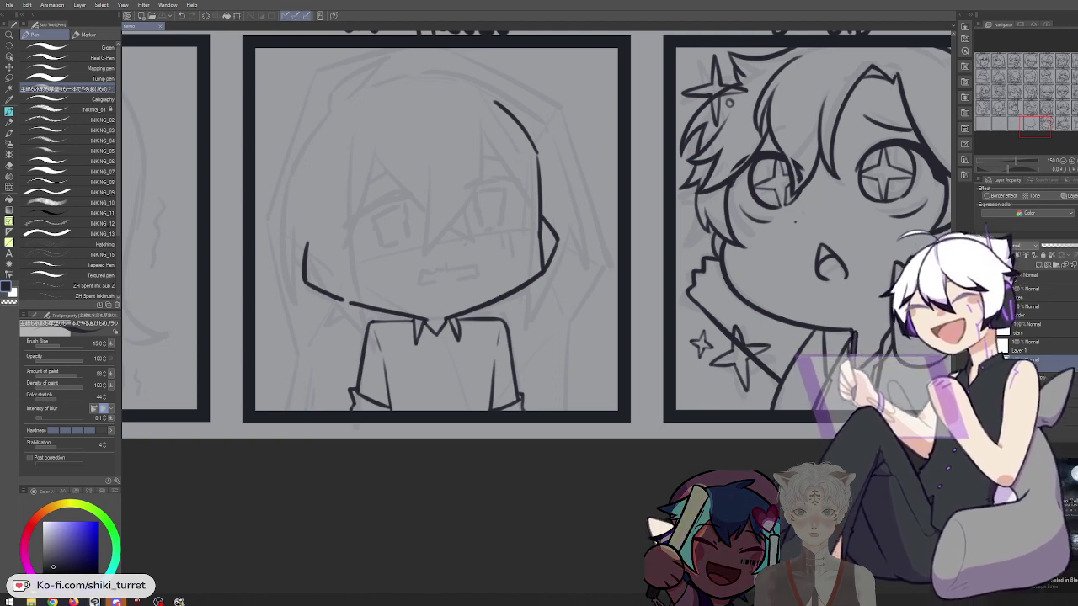
Switch to the Chrome browser, search Google for "kefir", browse the image results and close the tab
{"action": "left_click", "coordinate": [52, 602]}
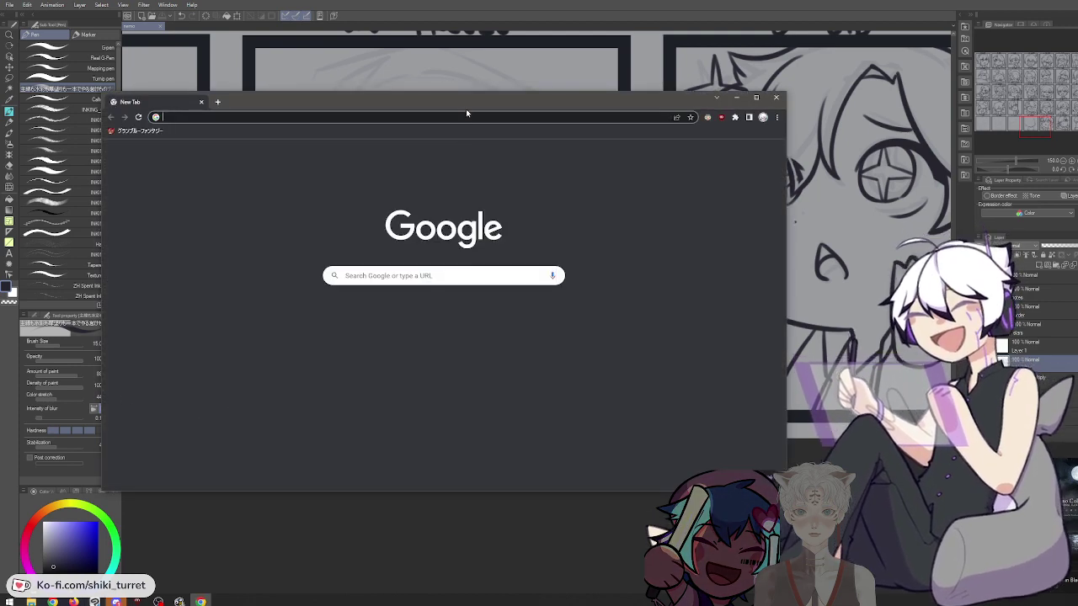
{"action": "type", "text": "kefir"}
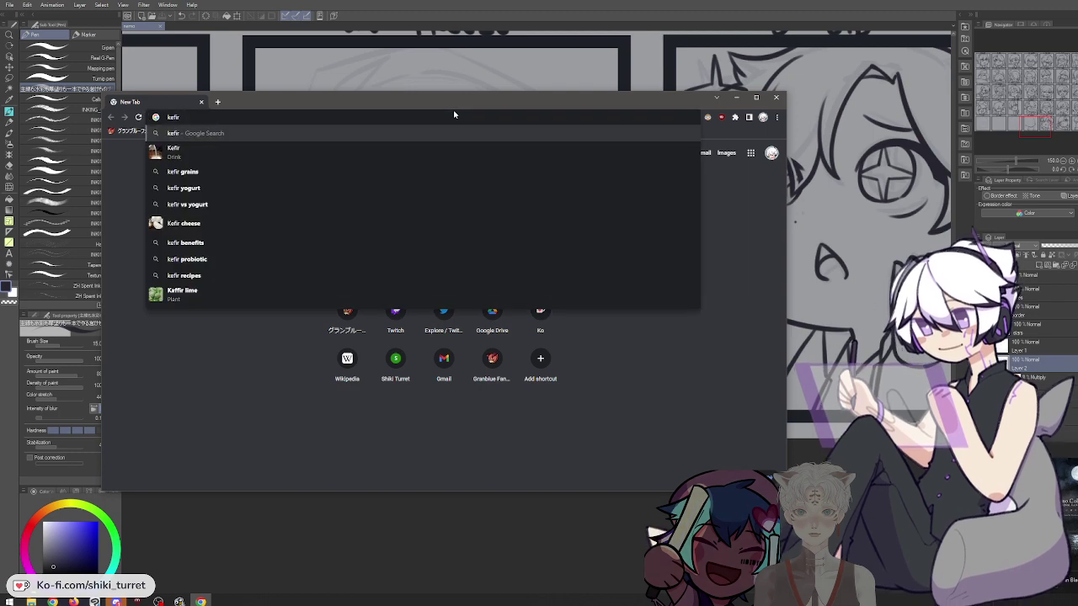
{"action": "key", "text": "Return"}
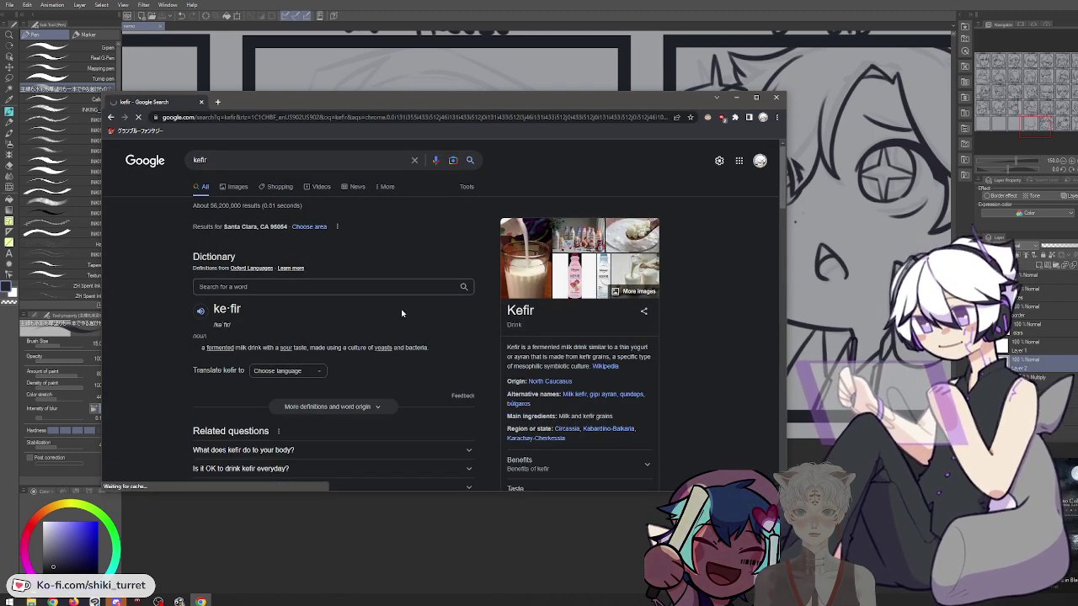
{"action": "left_click", "coordinate": [238, 187]}
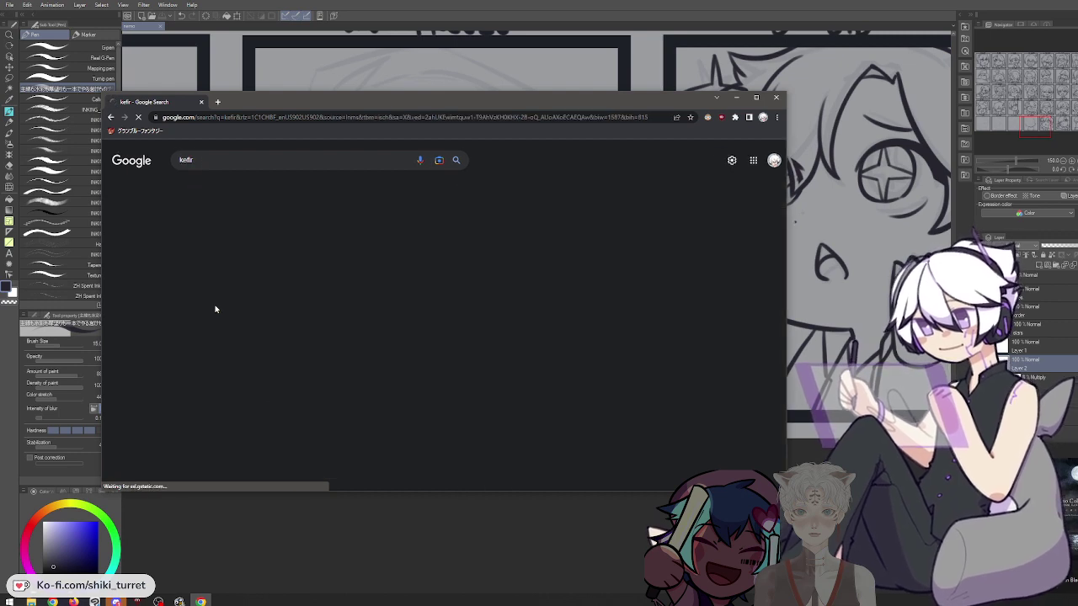
{"action": "scroll", "coordinate": [347, 357], "scroll_direction": "down", "scroll_amount": 1}
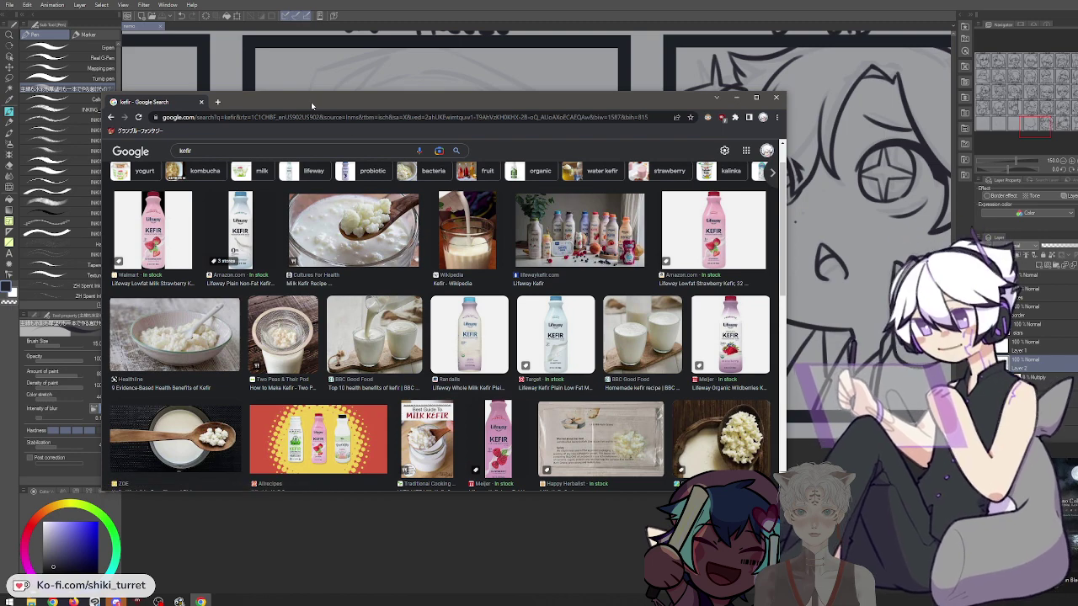
{"action": "key", "text": "ctrl+w"}
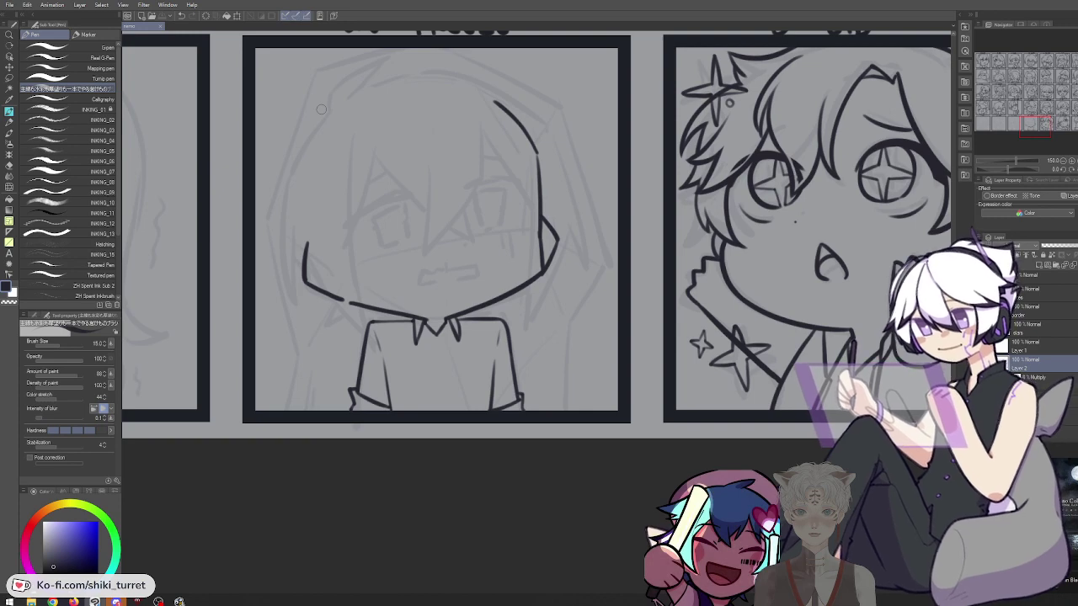
Ink the upper right edge of the central fringe lock as a near-vertical stroke down the forehead, redoing it until clean
{"action": "key", "text": "space"}
{"action": "left_click_drag", "start_coordinate": [606, 381], "coordinate": [567, 457]}
{"action": "key", "text": "ctrl+z"}
{"action": "mouse_move", "coordinate": [478, 175]}
{"action": "left_mouse_down"}
{"action": "mouse_move", "coordinate": [478, 244]}
{"action": "mouse_move", "coordinate": [477, 199]}
{"action": "mouse_move", "coordinate": [473, 251]}
{"action": "mouse_move", "coordinate": [431, 309]}
{"action": "left_mouse_up"}
{"action": "key", "text": "ctrl+z"}
{"action": "key", "text": "ctrl+z"}
{"action": "key", "text": "ctrl+z"}
{"action": "key", "text": "ctrl+z"}
{"action": "key", "text": "ctrl+z"}
{"action": "key", "text": "ctrl+z"}
Ink the central fringe lock's diagonal lower edge down to its pointed tip between the eyes
{"action": "left_click_drag", "start_coordinate": [476, 247], "coordinate": [421, 311]}
{"action": "key", "text": "ctrl+z"}
{"action": "key", "text": "ctrl+z"}
{"action": "left_click_drag", "start_coordinate": [476, 248], "coordinate": [416, 313]}
{"action": "key", "text": "ctrl+z"}
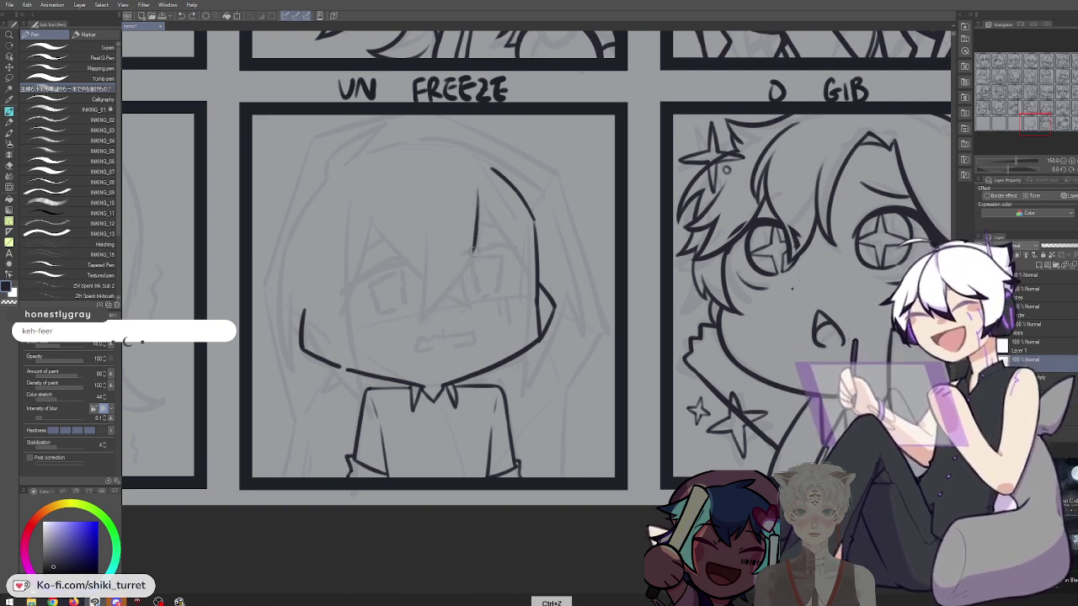
{"action": "key", "text": "ctrl+z"}
{"action": "mouse_move", "coordinate": [475, 246]}
{"action": "left_mouse_down"}
{"action": "mouse_move", "coordinate": [437, 302]}
{"action": "mouse_move", "coordinate": [412, 312]}
{"action": "left_mouse_up"}
{"action": "key", "text": "ctrl+z"}
{"action": "key", "text": "ctrl+z"}
{"action": "key", "text": "ctrl+z"}
{"action": "key", "text": "ctrl+z"}
{"action": "key", "text": "ctrl+z"}
{"action": "left_click_drag", "start_coordinate": [474, 246], "coordinate": [424, 309]}
Ink the central lock's left edge down to the tip and the diagonal strand joining it from the left fringe peak
{"action": "left_click_drag", "start_coordinate": [428, 216], "coordinate": [423, 309]}
{"action": "key", "text": "ctrl+z"}
{"action": "left_click_drag", "start_coordinate": [428, 216], "coordinate": [422, 308]}
{"action": "left_click_drag", "start_coordinate": [376, 207], "coordinate": [426, 277]}
{"action": "key", "text": "ctrl+z"}
{"action": "left_click_drag", "start_coordinate": [375, 207], "coordinate": [428, 278]}
{"action": "key", "text": "ctrl+z"}
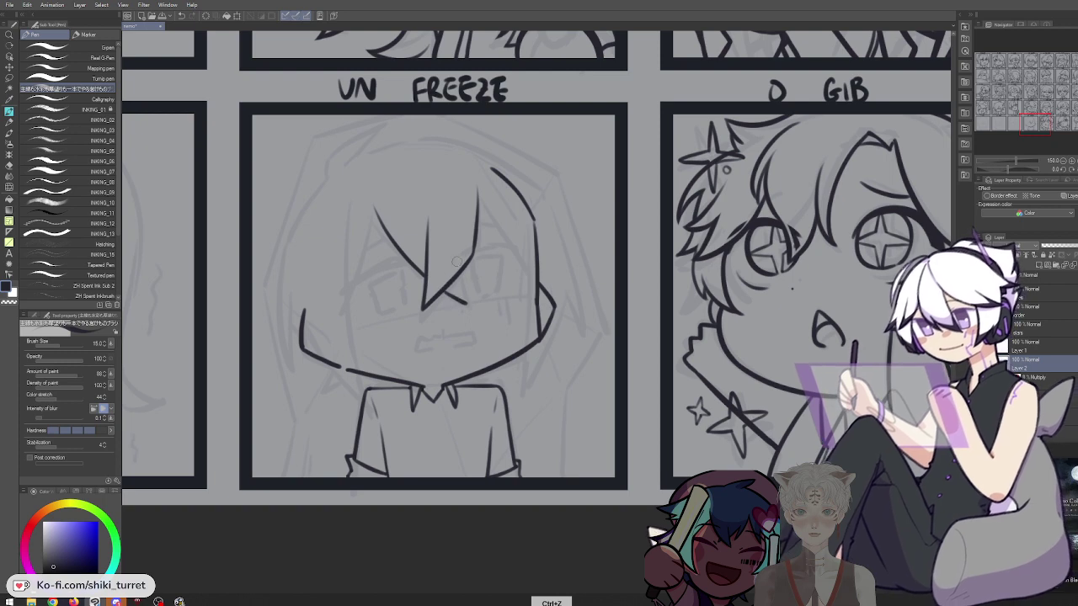
Ink the small spike beside the central lock's tip and the right fringe strand sweeping out toward the face edge
{"action": "mouse_move", "coordinate": [478, 197]}
{"action": "left_mouse_down"}
{"action": "mouse_move", "coordinate": [534, 273]}
{"action": "mouse_move", "coordinate": [499, 227]}
{"action": "mouse_move", "coordinate": [533, 269]}
{"action": "left_mouse_up"}
{"action": "key", "text": "ctrl+z"}
{"action": "key", "text": "ctrl+z"}
{"action": "key", "text": "ctrl+z"}
{"action": "key", "text": "ctrl+z"}
{"action": "key", "text": "ctrl+z"}
{"action": "key", "text": "ctrl+z"}
{"action": "key", "text": "ctrl+z"}
{"action": "key", "text": "ctrl+z"}
{"action": "key", "text": "ctrl+z"}
{"action": "left_click_drag", "start_coordinate": [474, 195], "coordinate": [532, 269]}
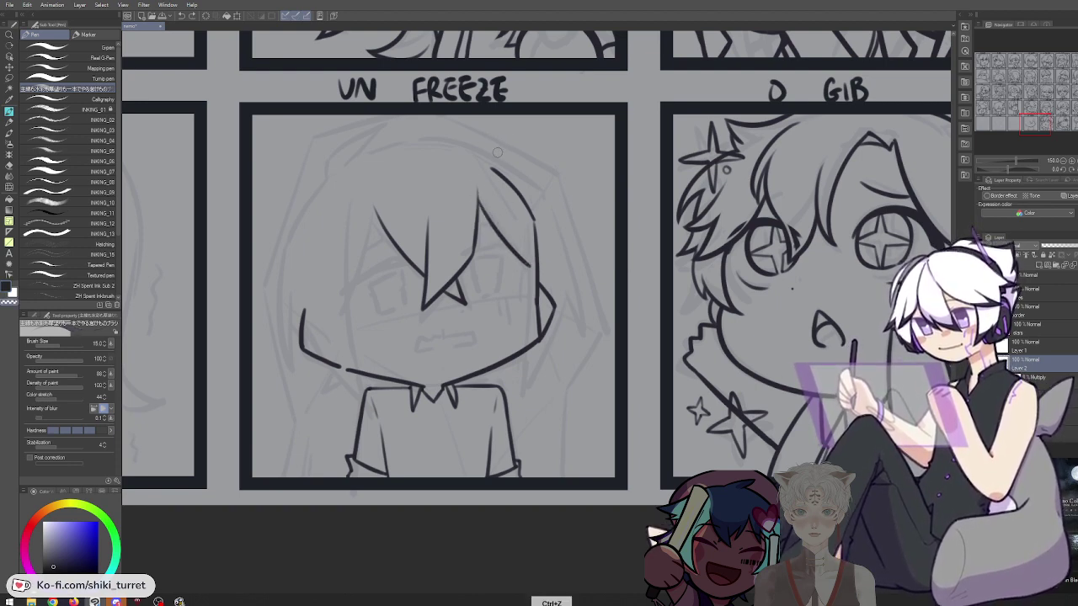
Ink the left fringe strand from its peak down toward the cheek, closing the pointed top
{"action": "left_click_drag", "start_coordinate": [376, 219], "coordinate": [344, 299]}
{"action": "key", "text": "ctrl+z"}
{"action": "key", "text": "ctrl+z"}
{"action": "left_click_drag", "start_coordinate": [378, 217], "coordinate": [343, 306]}
{"action": "left_click_drag", "start_coordinate": [374, 222], "coordinate": [378, 212]}
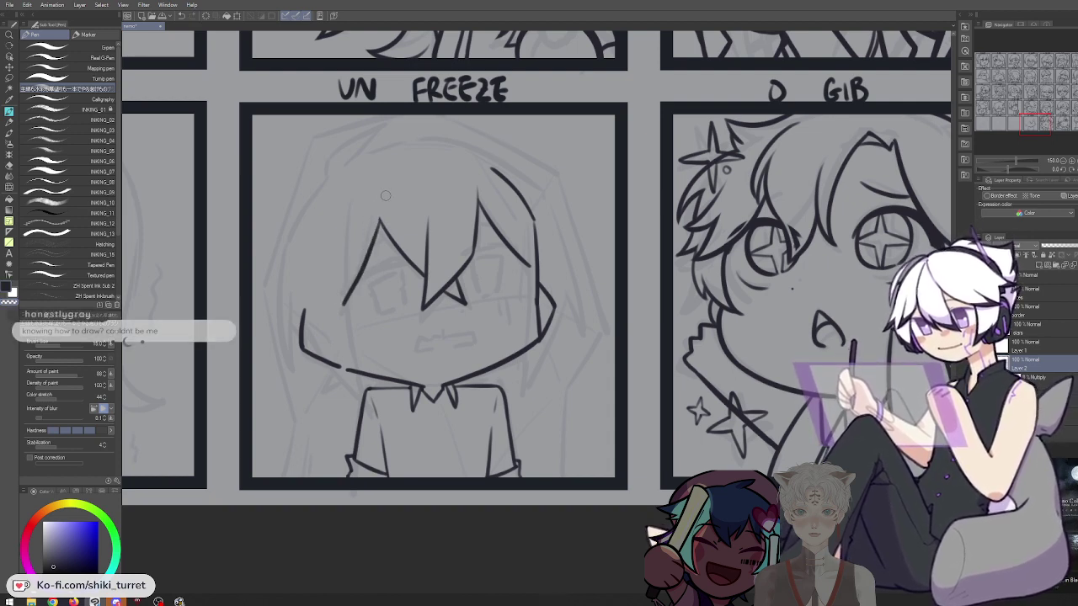
Ink the left side hair's inner line from the upper head down past the temple
{"action": "key", "text": "c"}
{"action": "left_click_drag", "start_coordinate": [368, 175], "coordinate": [342, 230]}
{"action": "key", "text": "ctrl+z"}
{"action": "left_click_drag", "start_coordinate": [368, 177], "coordinate": [341, 252]}
{"action": "key", "text": "ctrl+z"}
{"action": "mouse_move", "coordinate": [368, 176]}
{"action": "left_mouse_down"}
{"action": "mouse_move", "coordinate": [348, 210]}
{"action": "mouse_move", "coordinate": [341, 266]}
{"action": "mouse_move", "coordinate": [348, 353]}
{"action": "left_mouse_up"}
{"action": "key", "text": "ctrl+z"}
Ink the left side lock's long front edge down past the jaw and erase the jaw outline that crosses the lock
{"action": "left_click_drag", "start_coordinate": [341, 273], "coordinate": [357, 397]}
{"action": "key", "text": "ctrl+z"}
{"action": "key", "text": "ctrl+z"}
{"action": "key", "text": "ctrl+z"}
{"action": "key", "text": "ctrl+z"}
{"action": "key", "text": "c"}
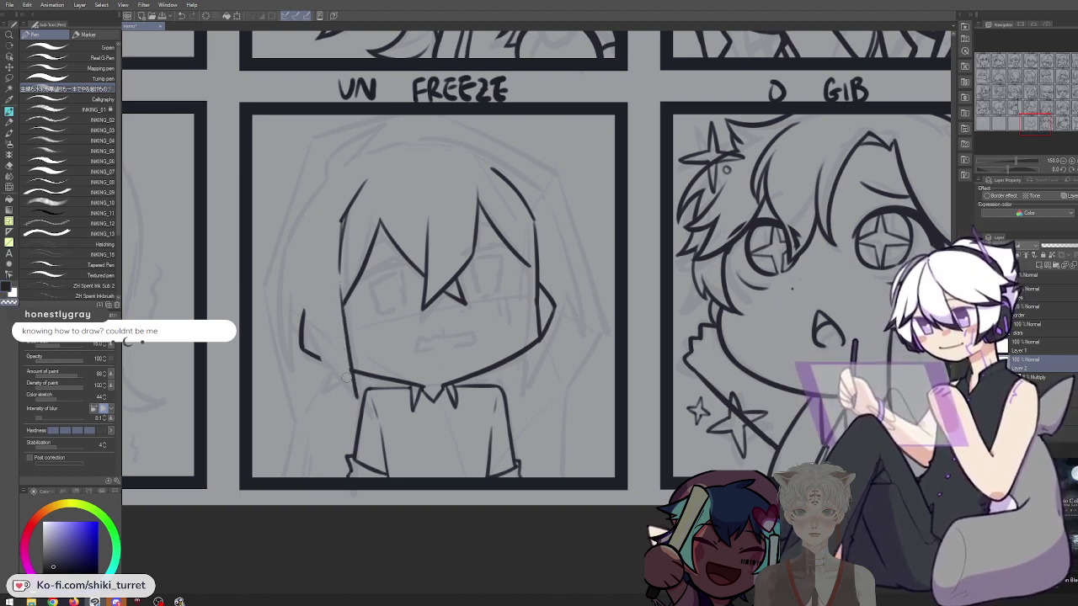
{"action": "key", "text": "c"}
Ink the left side lock's outer strand and jagged tips, ending in a point beside the shoulder
{"action": "key", "text": "ctrl+z"}
{"action": "mouse_move", "coordinate": [303, 285]}
{"action": "left_mouse_down"}
{"action": "mouse_move", "coordinate": [338, 381]}
{"action": "mouse_move", "coordinate": [328, 374]}
{"action": "left_mouse_up"}
{"action": "key", "text": "ctrl+z"}
{"action": "key", "text": "ctrl+z"}
{"action": "left_click_drag", "start_coordinate": [298, 284], "coordinate": [335, 385]}
{"action": "key", "text": "ctrl+z"}
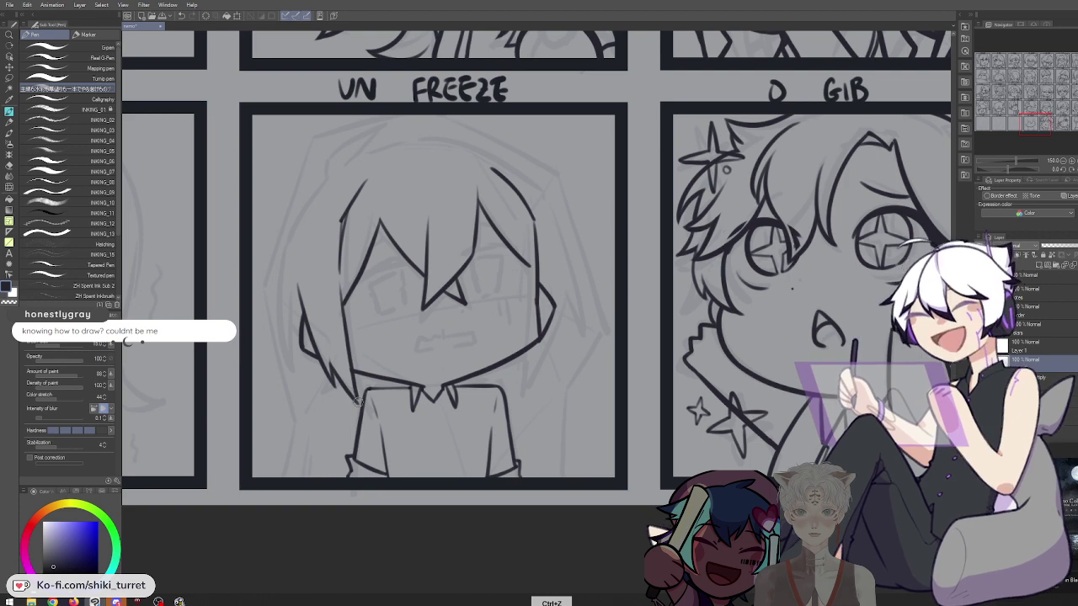
{"action": "key", "text": "ctrl+z"}
{"action": "key", "text": "ctrl+z"}
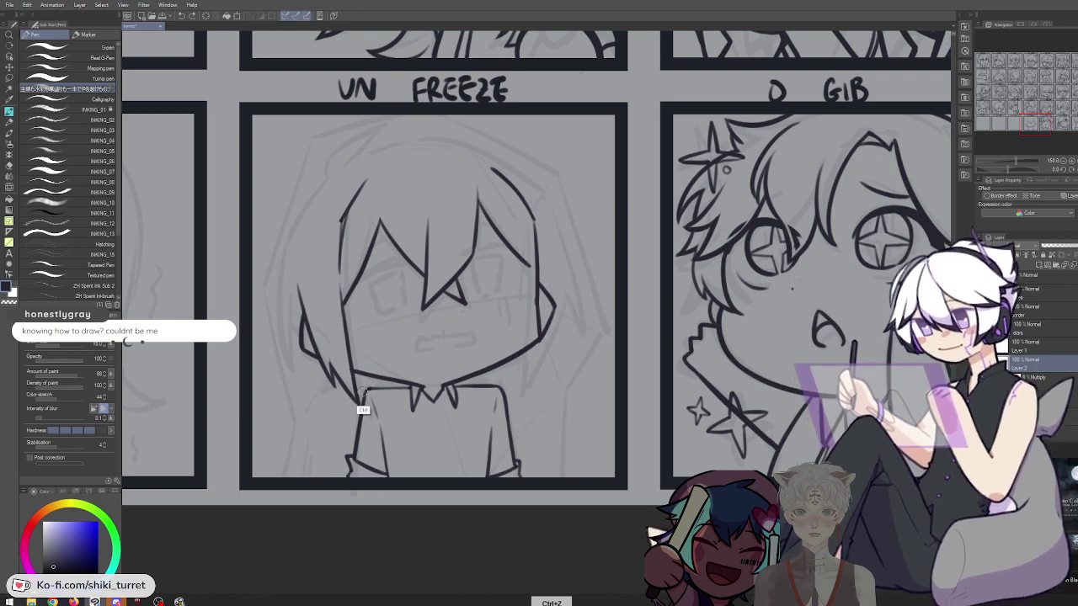
{"action": "left_click_drag", "start_coordinate": [357, 400], "coordinate": [359, 405]}
Ink the angular hair tuft at the upper left of the head with two overlapping strokes toward the crown
{"action": "key", "text": "space"}
{"action": "left_click_drag", "start_coordinate": [454, 287], "coordinate": [463, 293]}
{"action": "key", "text": "c"}
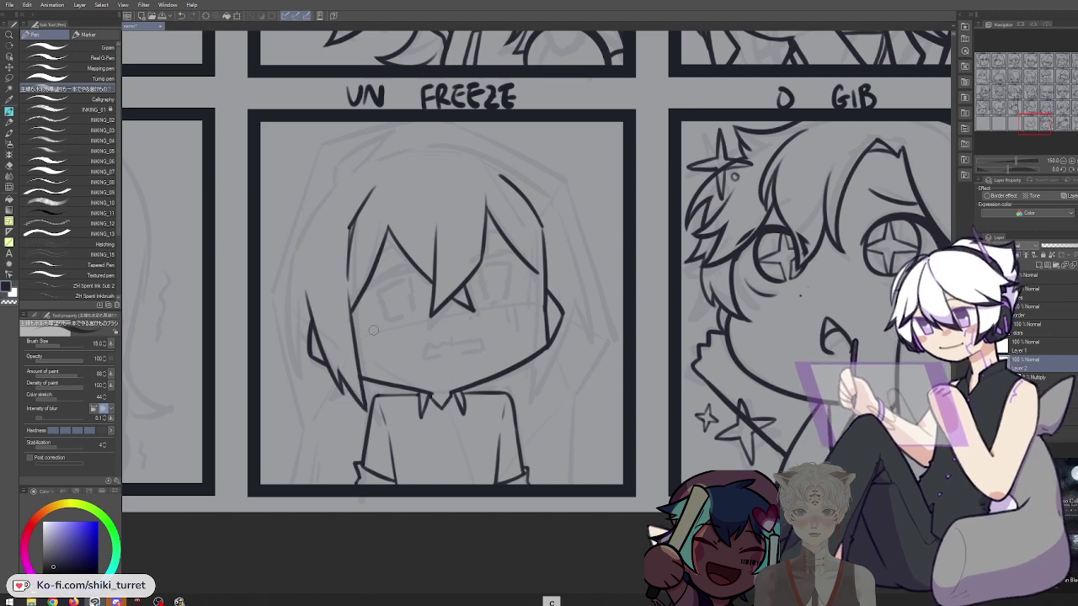
{"action": "key", "text": "space"}
{"action": "left_click_drag", "start_coordinate": [347, 159], "coordinate": [357, 182]}
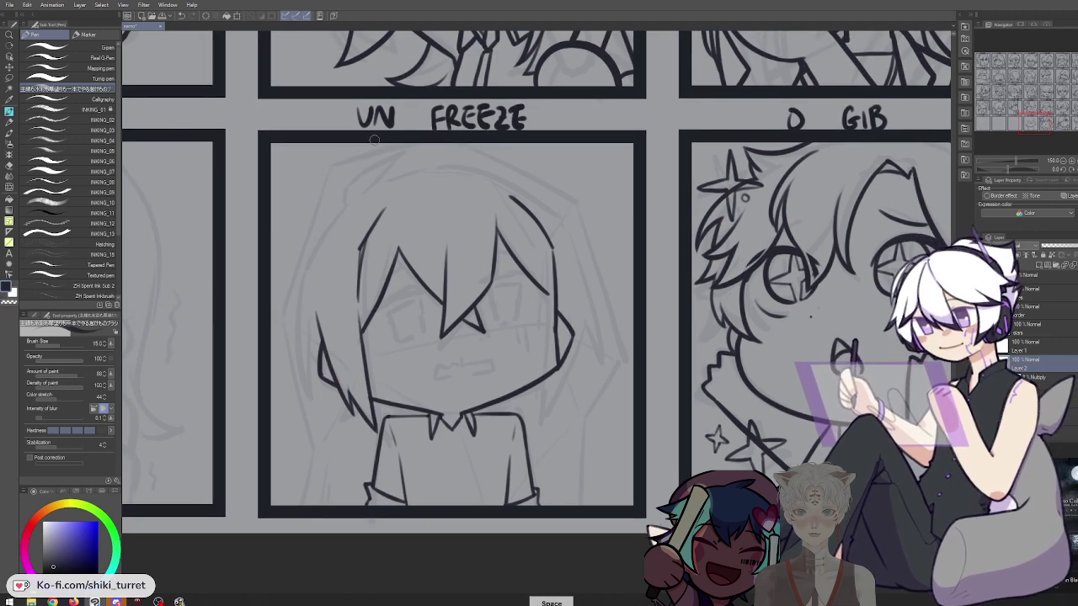
{"action": "left_click_drag", "start_coordinate": [368, 163], "coordinate": [394, 139]}
{"action": "left_click_drag", "start_coordinate": [335, 209], "coordinate": [402, 166]}
{"action": "key", "text": "ctrl+z"}
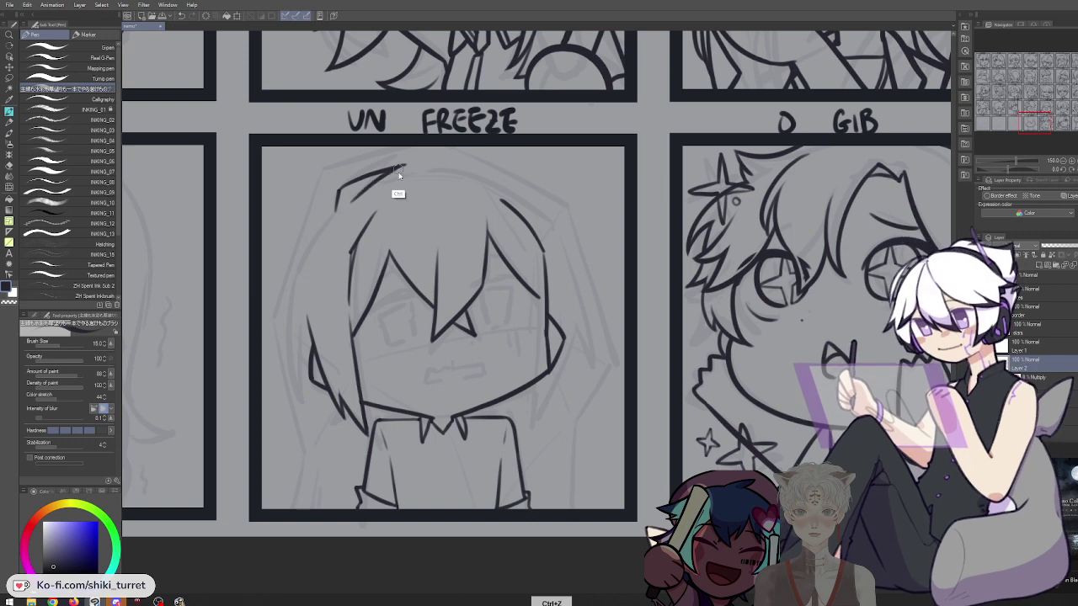
{"action": "key", "text": "ctrl+z"}
{"action": "mouse_move", "coordinate": [342, 191]}
{"action": "left_mouse_down"}
{"action": "mouse_move", "coordinate": [412, 177]}
{"action": "mouse_move", "coordinate": [383, 184]}
{"action": "left_mouse_up"}
{"action": "key", "text": "ctrl+z"}
{"action": "key", "text": "ctrl+z"}
{"action": "key", "text": "ctrl+z"}
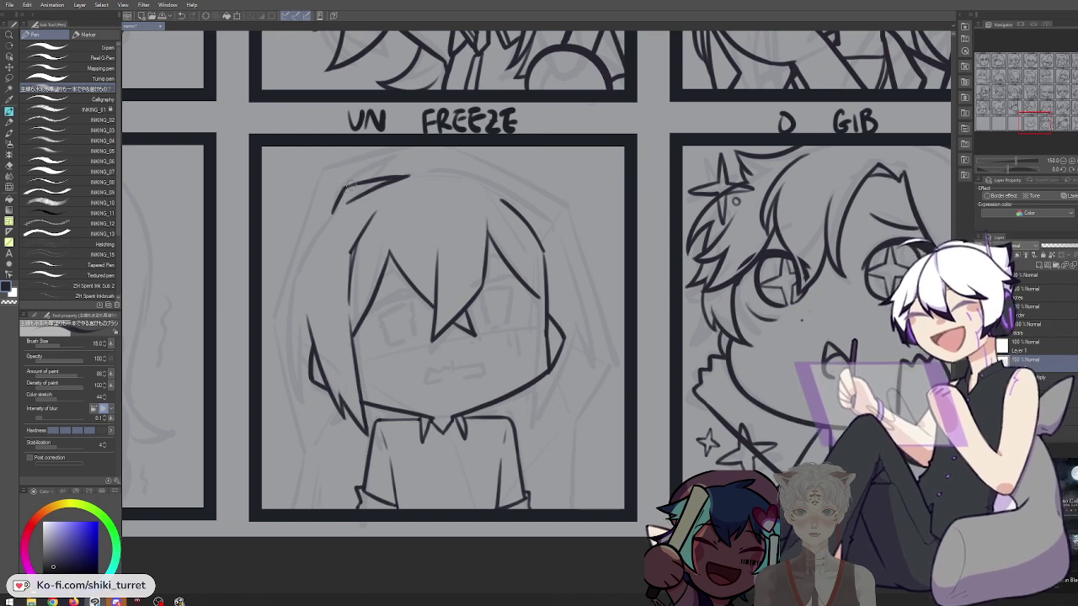
Ink the hair's outer left contour from the crown tuft down to a pointed, jagged end beside the ear
{"action": "key", "text": "ctrl+z"}
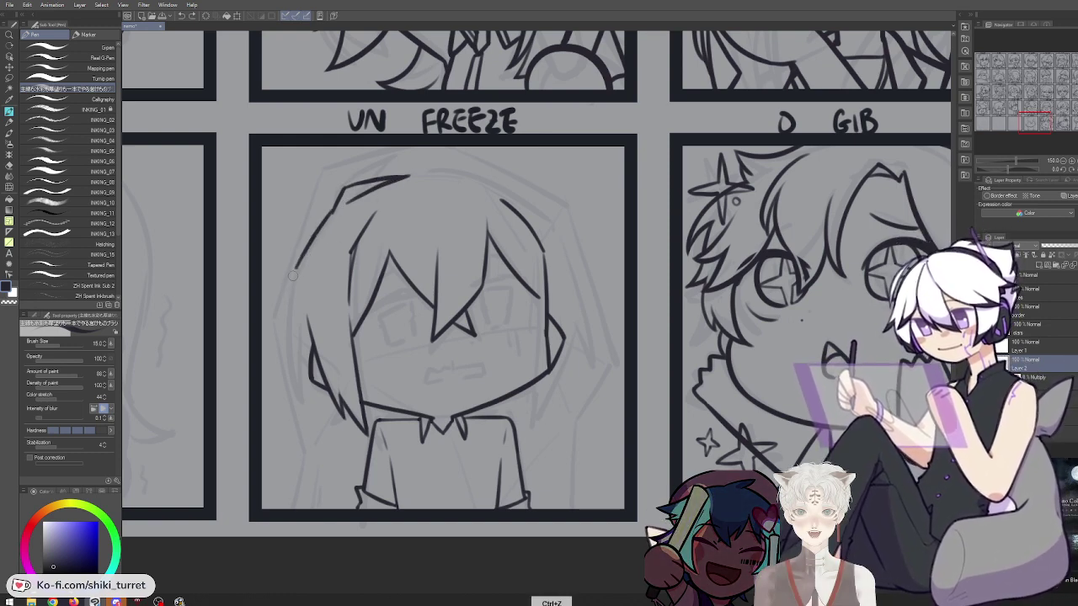
{"action": "mouse_move", "coordinate": [333, 211]}
{"action": "left_mouse_down"}
{"action": "mouse_move", "coordinate": [292, 290]}
{"action": "mouse_move", "coordinate": [294, 389]}
{"action": "left_mouse_up"}
{"action": "key", "text": "ctrl+z"}
{"action": "left_click_drag", "start_coordinate": [300, 345], "coordinate": [295, 388]}
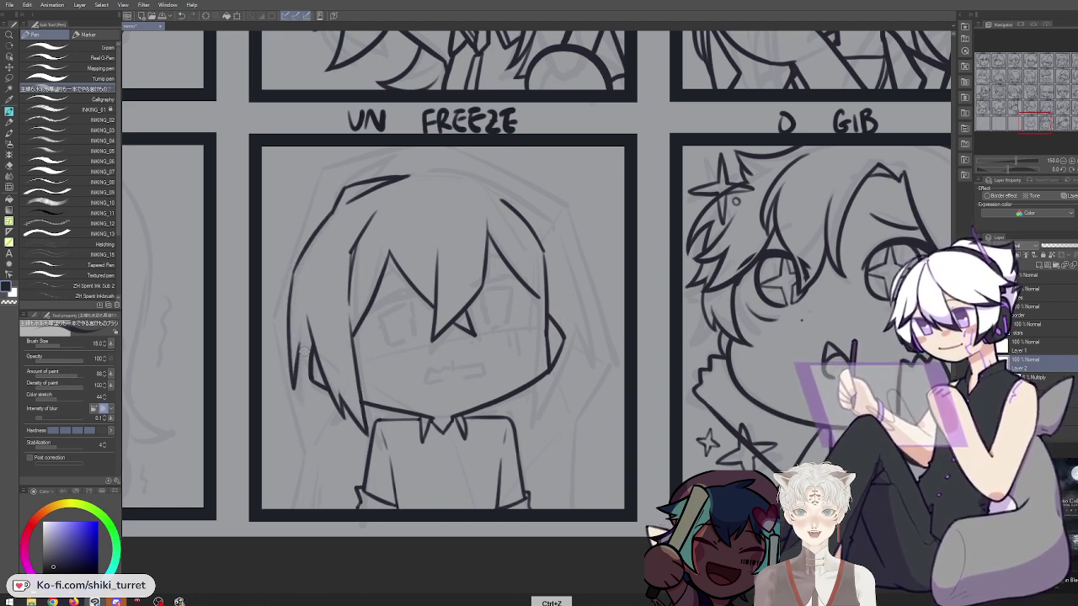
{"action": "key", "text": "ctrl+z"}
{"action": "key", "text": "c"}
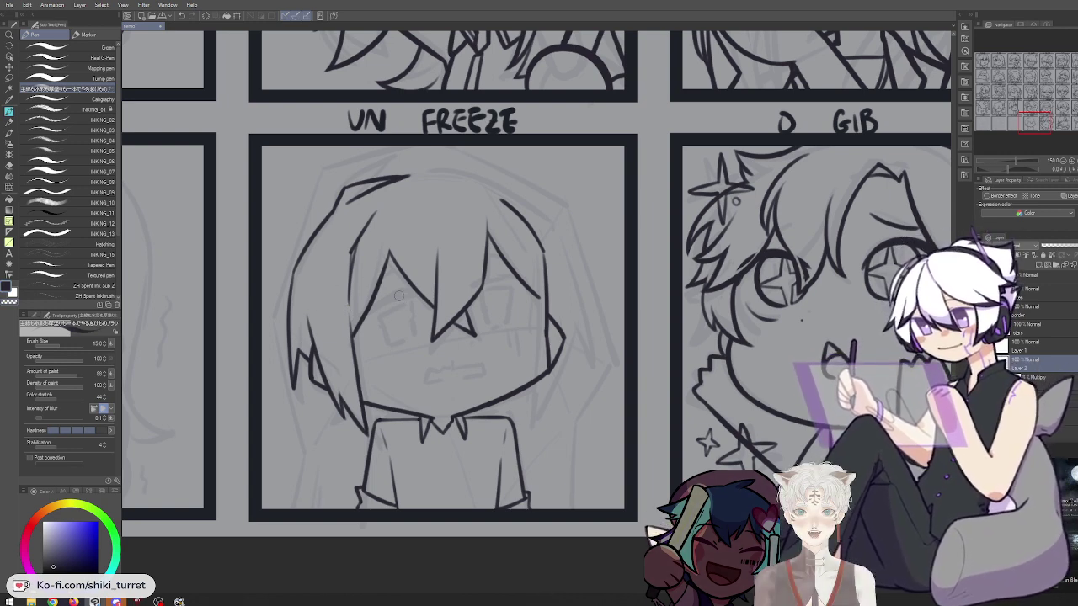
Ink the curved top of the head from the left hair tuft across the crown, redoing the stroke several times
{"action": "key", "text": "ctrl+z"}
{"action": "left_click_drag", "start_coordinate": [378, 179], "coordinate": [477, 168]}
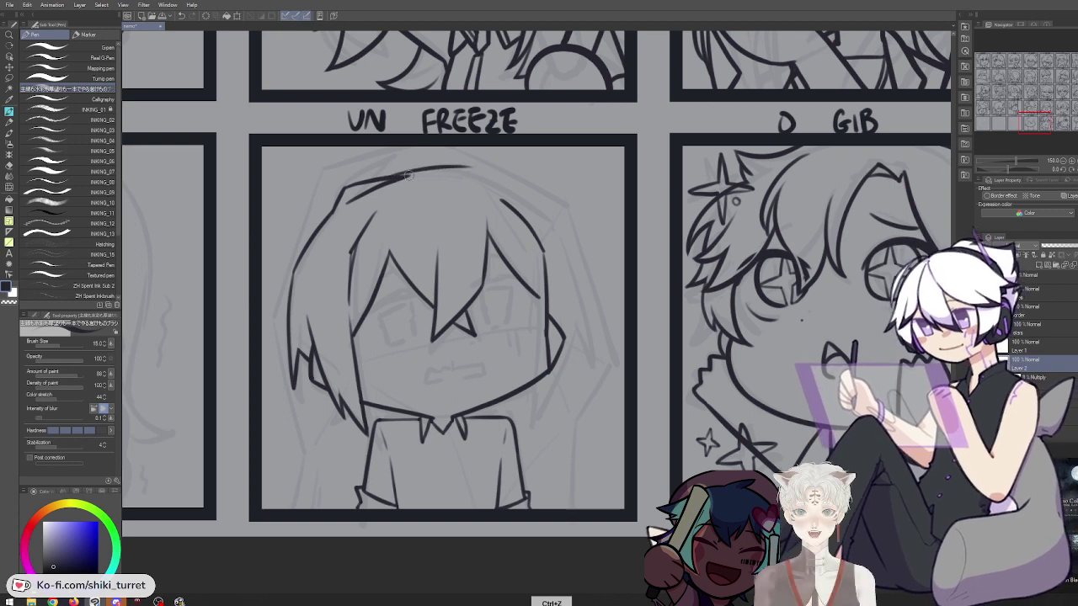
{"action": "key", "text": "ctrl+z"}
{"action": "left_click_drag", "start_coordinate": [396, 175], "coordinate": [482, 170]}
{"action": "key", "text": "ctrl+z"}
{"action": "mouse_move", "coordinate": [400, 175]}
{"action": "left_mouse_down"}
{"action": "mouse_move", "coordinate": [468, 170]}
{"action": "mouse_move", "coordinate": [383, 175]}
{"action": "left_mouse_up"}
{"action": "key", "text": "ctrl+z"}
{"action": "key", "text": "ctrl+z"}
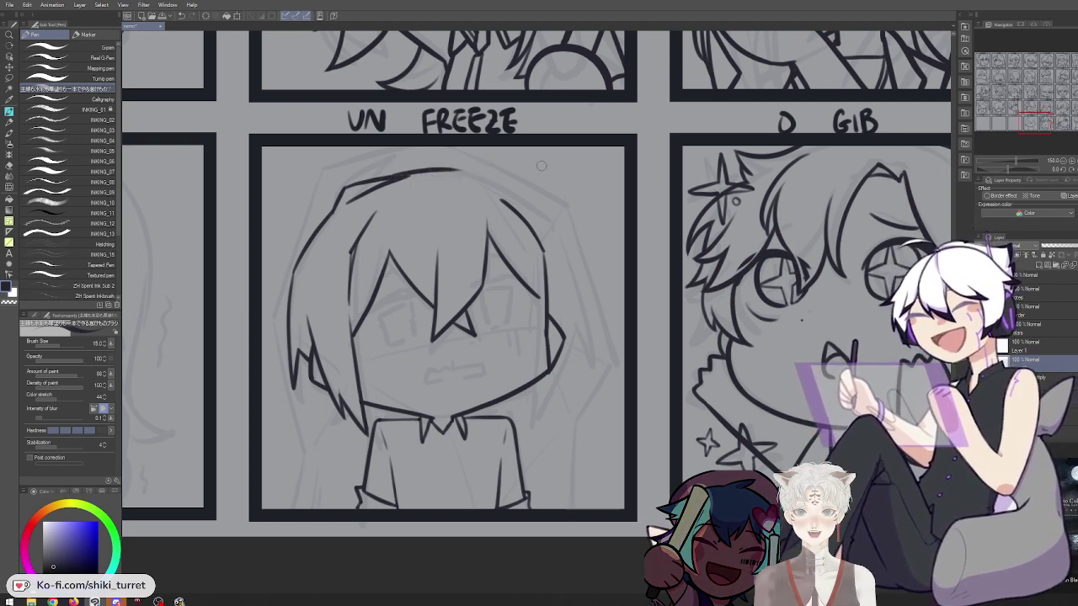
Flip the canvas view horizontally and ink the crown's curve down the unfinished side of the head
{"action": "key", "text": "h"}
{"action": "left_click_drag", "start_coordinate": [615, 169], "coordinate": [528, 231]}
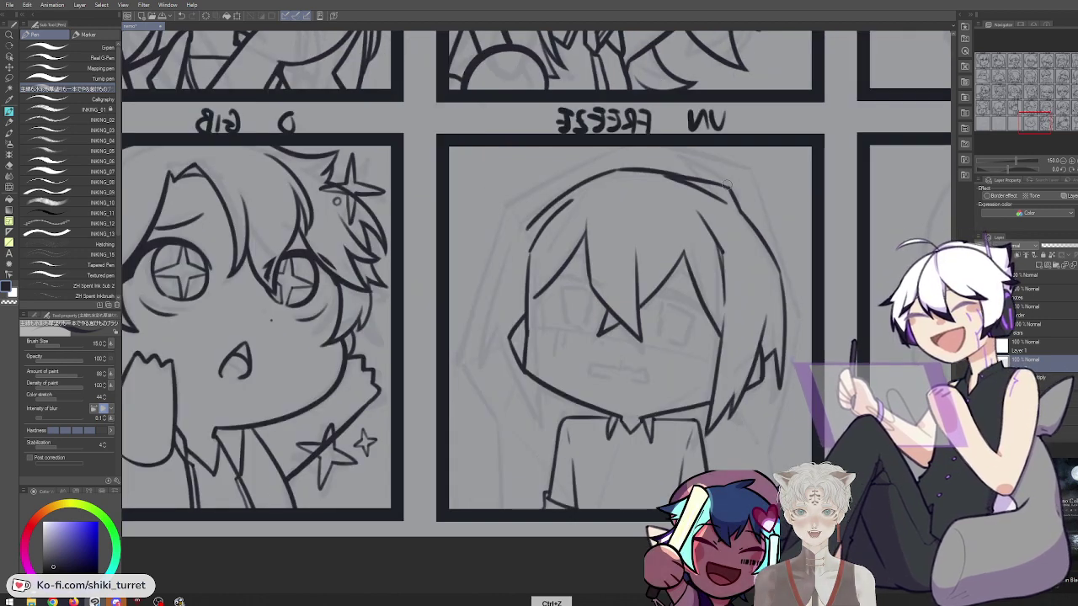
{"action": "key", "text": "ctrl+z"}
{"action": "left_click_drag", "start_coordinate": [619, 168], "coordinate": [522, 232]}
{"action": "key", "text": "ctrl+z"}
{"action": "left_click_drag", "start_coordinate": [617, 171], "coordinate": [521, 234]}
{"action": "key", "text": "ctrl+z"}
{"action": "mouse_move", "coordinate": [619, 171]}
{"action": "left_mouse_down"}
{"action": "mouse_move", "coordinate": [520, 234]}
{"action": "mouse_move", "coordinate": [529, 256]}
{"action": "mouse_move", "coordinate": [488, 320]}
{"action": "left_mouse_up"}
{"action": "key", "text": "ctrl+z"}
Erase the old inner head arc and ink the hair's outer contour down to a pointed tip above the ear
{"action": "key", "text": "c"}
{"action": "key", "text": "ctrl+z"}
{"action": "key", "text": "ctrl+z"}
{"action": "left_click_drag", "start_coordinate": [526, 227], "coordinate": [487, 326]}
{"action": "key", "text": "ctrl+z"}
{"action": "left_click_drag", "start_coordinate": [510, 282], "coordinate": [488, 325]}
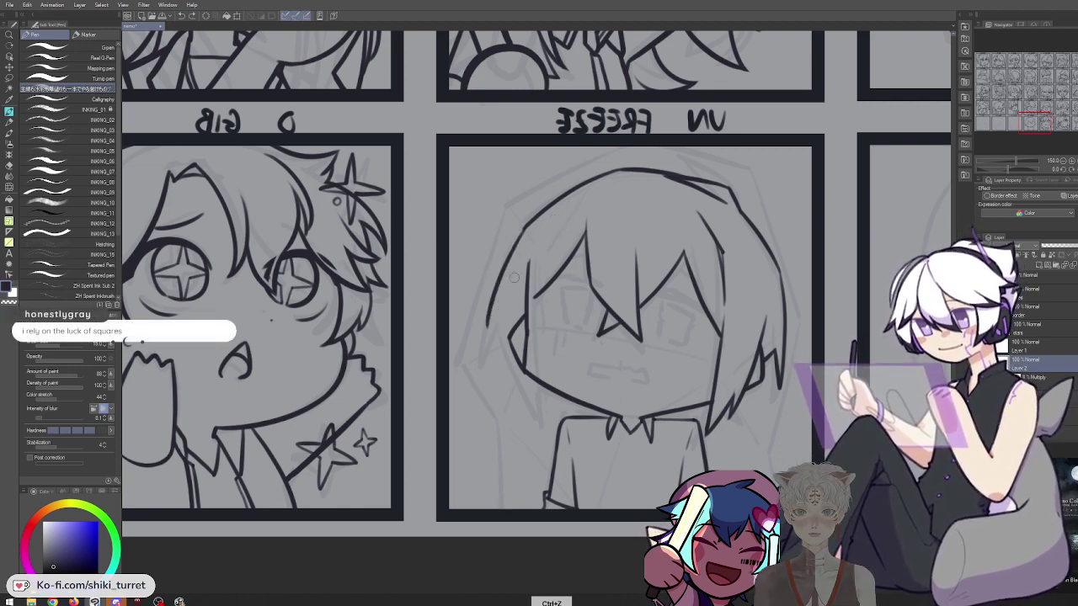
{"action": "key", "text": "ctrl+z"}
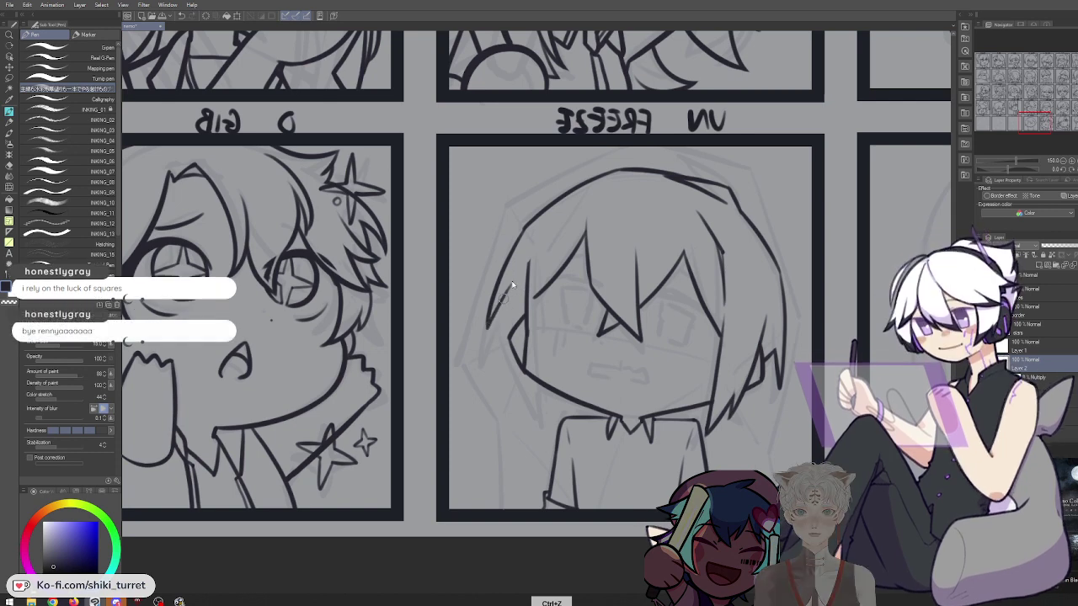
Ink a long side strand from the outer hair tip down past the ear in the mirrored view
{"action": "mouse_move", "coordinate": [543, 274]}
{"action": "left_mouse_down"}
{"action": "mouse_move", "coordinate": [427, 268]}
{"action": "mouse_move", "coordinate": [397, 383]}
{"action": "left_mouse_up"}
{"action": "key", "text": "ctrl+z"}
{"action": "left_click_drag", "start_coordinate": [389, 285], "coordinate": [400, 385]}
{"action": "key", "text": "ctrl+z"}
{"action": "mouse_move", "coordinate": [390, 283]}
{"action": "left_mouse_down"}
{"action": "mouse_move", "coordinate": [399, 384]}
{"action": "mouse_move", "coordinate": [396, 317]}
{"action": "mouse_move", "coordinate": [400, 350]}
{"action": "left_mouse_up"}
{"action": "key", "text": "ctrl+z"}
Erase the ear outline and the face line covered by the side hair lock in the mirrored view
{"action": "key", "text": "c"}
{"action": "left_click_drag", "start_coordinate": [392, 271], "coordinate": [400, 372]}
{"action": "left_click_drag", "start_coordinate": [405, 324], "coordinate": [404, 364]}
{"action": "left_click_drag", "start_coordinate": [406, 295], "coordinate": [407, 331]}
{"action": "left_click_drag", "start_coordinate": [413, 248], "coordinate": [407, 322]}
{"action": "key", "text": "c"}
Ink a second pointed hair strand inside the outer tip, running down past the ear area in the mirrored view
{"action": "key", "text": "ctrl+z"}
{"action": "left_click_drag", "start_coordinate": [431, 254], "coordinate": [398, 406]}
{"action": "key", "text": "ctrl+z"}
{"action": "key", "text": "ctrl+z"}
{"action": "key", "text": "ctrl+z"}
{"action": "left_click_drag", "start_coordinate": [412, 315], "coordinate": [399, 362]}
{"action": "key", "text": "ctrl+z"}
{"action": "key", "text": "ctrl+z"}
{"action": "left_click_drag", "start_coordinate": [440, 240], "coordinate": [399, 363]}
{"action": "key", "text": "ctrl+z"}
{"action": "left_click_drag", "start_coordinate": [414, 303], "coordinate": [408, 344]}
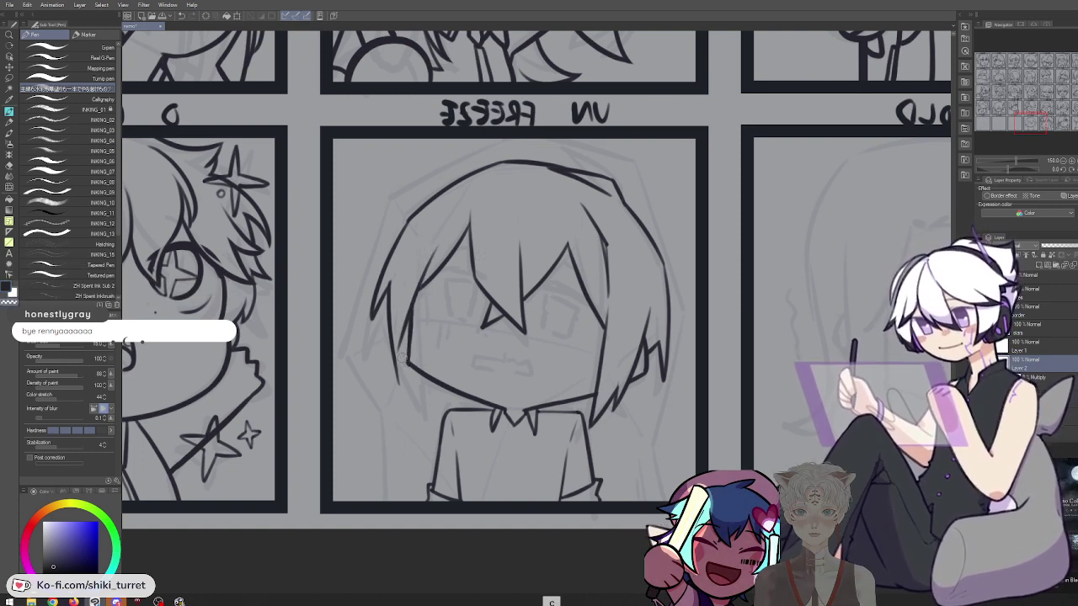
Ink the lower side strand to a sharp tip and close it back up to the jaw line
{"action": "key", "text": "ctrl+z"}
{"action": "left_click_drag", "start_coordinate": [390, 352], "coordinate": [404, 411]}
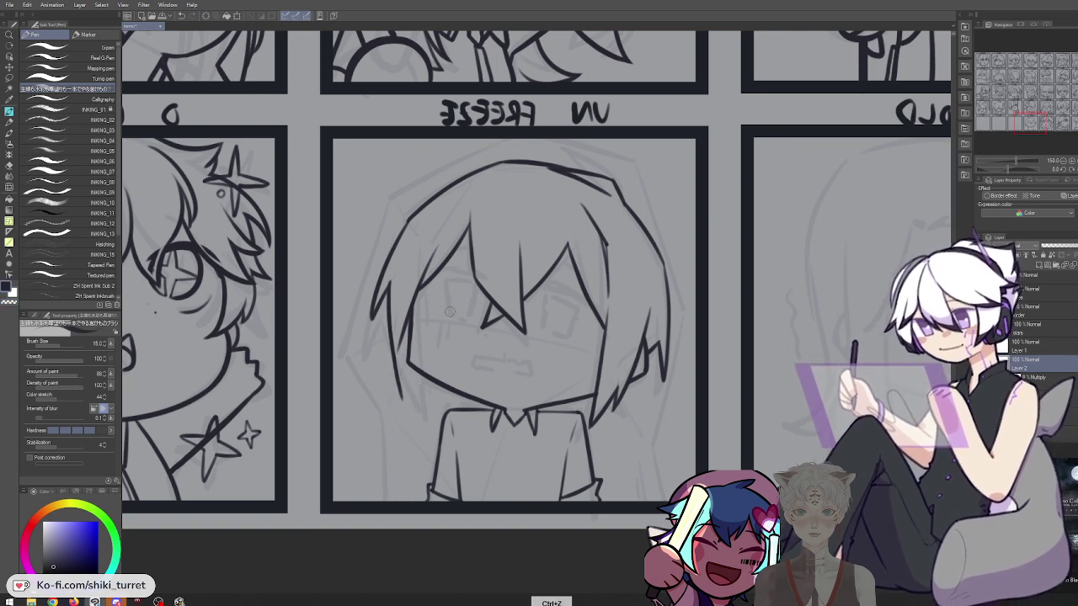
{"action": "key", "text": "ctrl+z"}
{"action": "left_click_drag", "start_coordinate": [412, 364], "coordinate": [404, 401]}
{"action": "key", "text": "ctrl+z"}
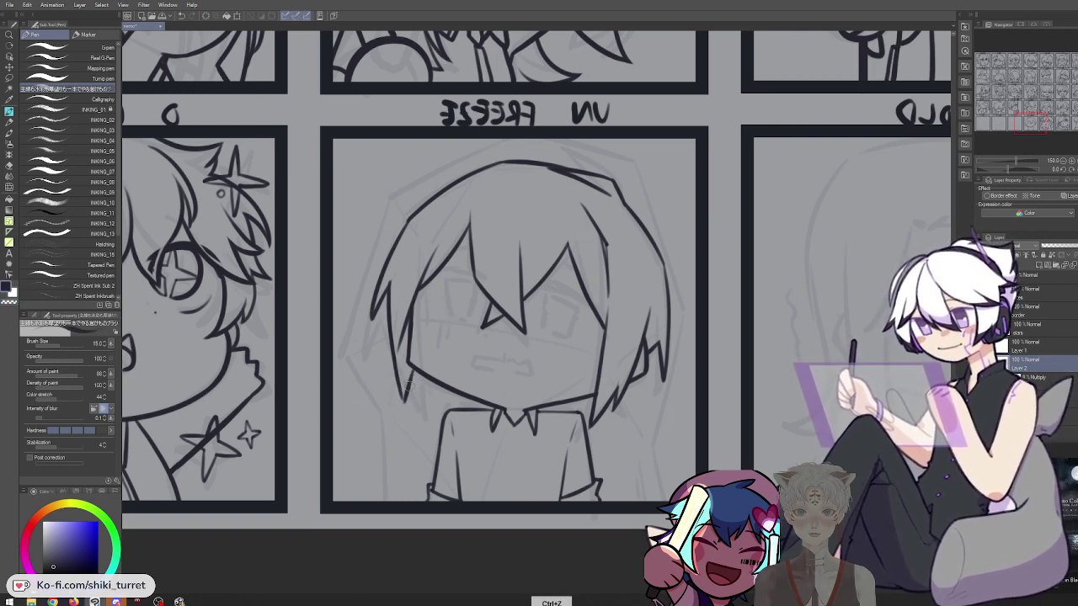
{"action": "key", "text": "ctrl+z"}
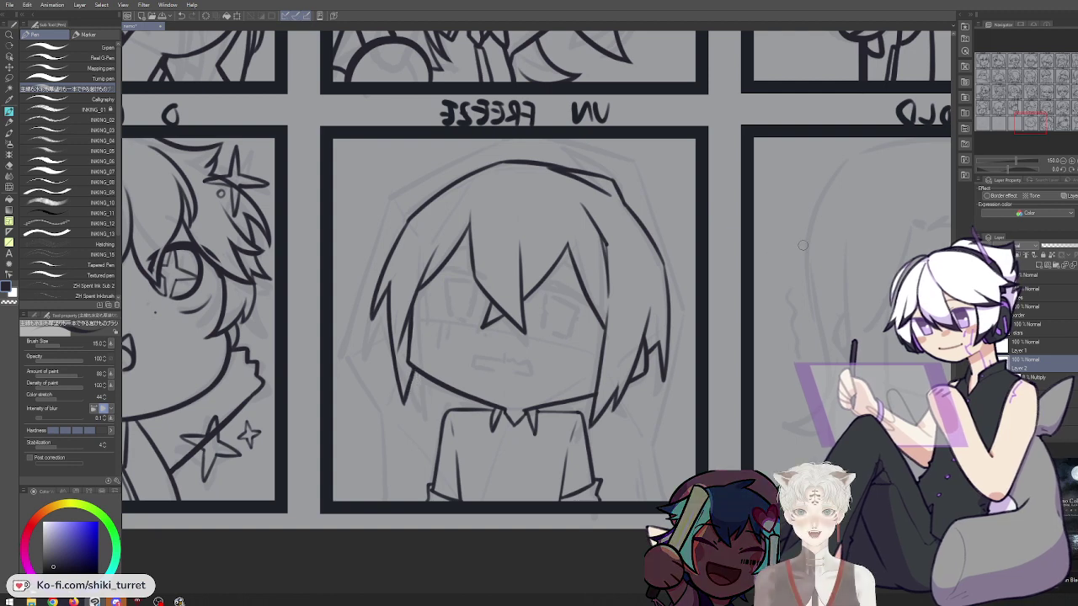
Flip the canvas view back to normal and clean up the line ends where the side lock meets the jaw
{"action": "key", "text": "h"}
{"action": "left_click_drag", "start_coordinate": [704, 337], "coordinate": [623, 352]}
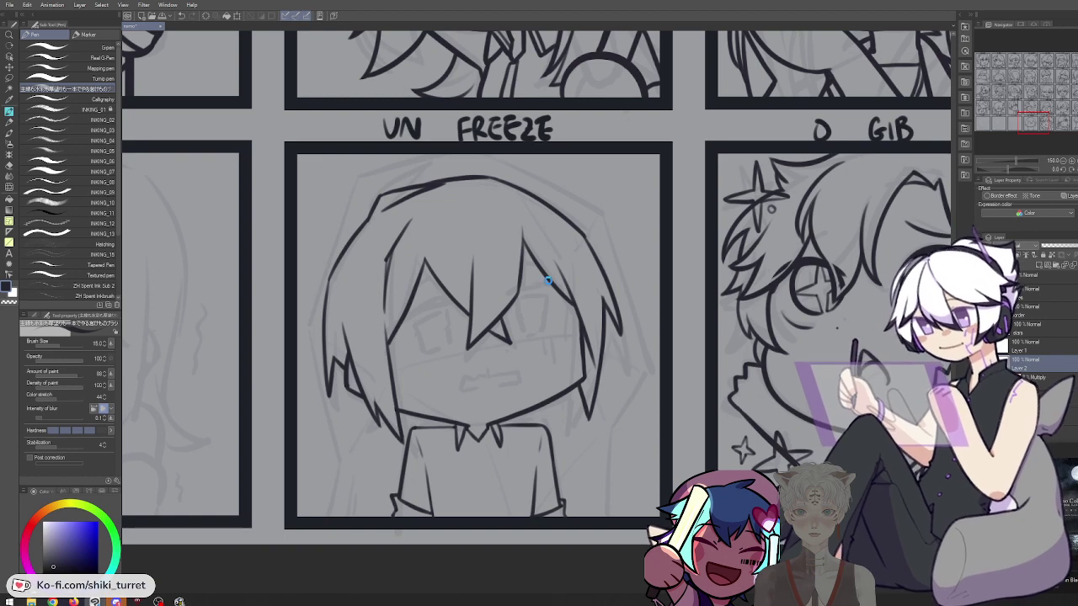
{"action": "left_click_drag", "start_coordinate": [590, 349], "coordinate": [556, 337]}
{"action": "key", "text": "ctrl+z"}
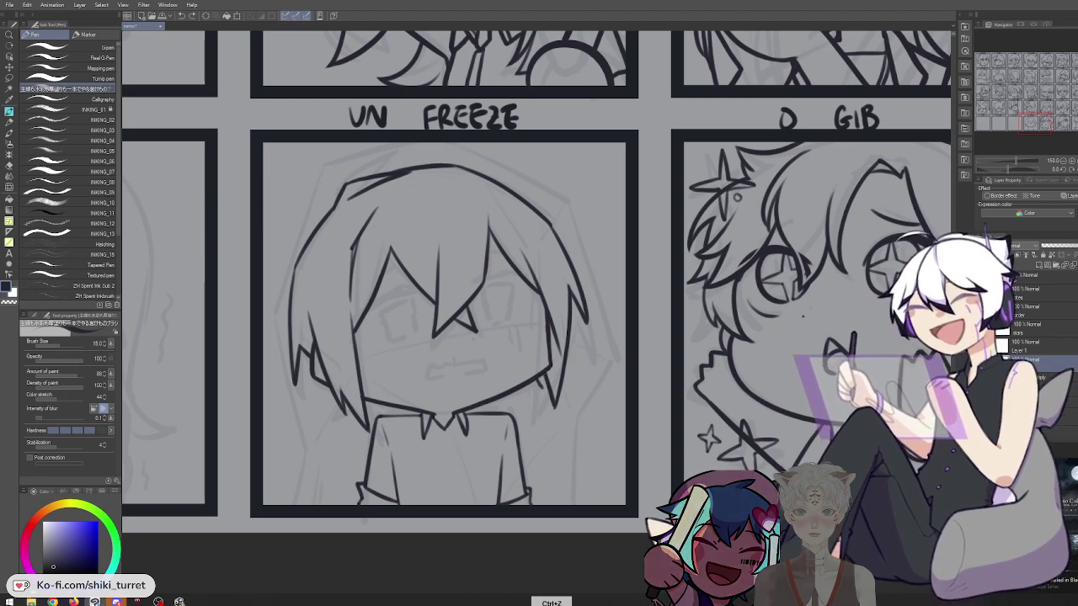
{"action": "mouse_move", "coordinate": [629, 297]}
{"action": "left_mouse_down"}
{"action": "mouse_move", "coordinate": [647, 294]}
{"action": "mouse_move", "coordinate": [653, 264]}
{"action": "left_mouse_up"}
{"action": "key", "text": "c"}
{"action": "left_click_drag", "start_coordinate": [380, 388], "coordinate": [382, 395]}
{"action": "key", "text": "c"}
{"action": "left_click_drag", "start_coordinate": [659, 283], "coordinate": [623, 290]}
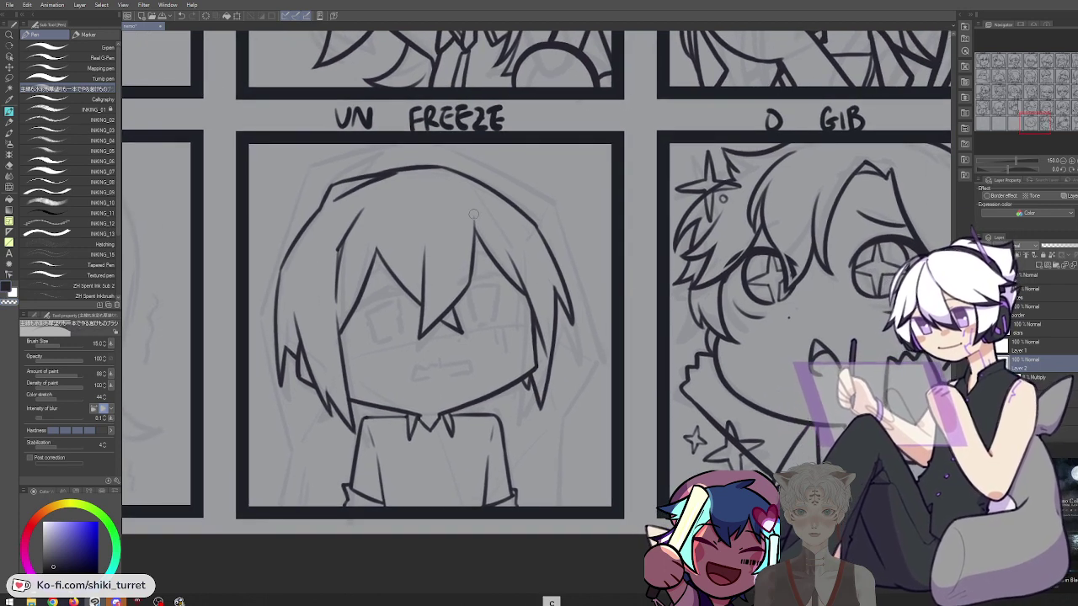
Rework the fringe lock over the eye on the parting's far side, extending its line higher in a smoother curve
{"action": "key", "text": "ctrl+z"}
{"action": "left_click_drag", "start_coordinate": [478, 232], "coordinate": [462, 291]}
{"action": "key", "text": "ctrl+z"}
{"action": "key", "text": "ctrl+z"}
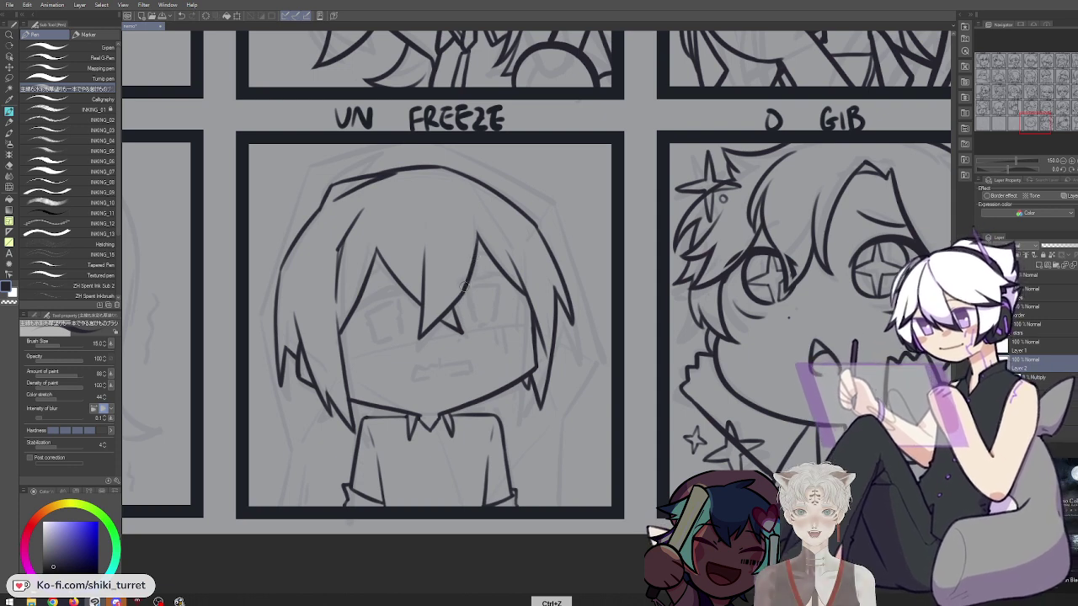
{"action": "key", "text": "c"}
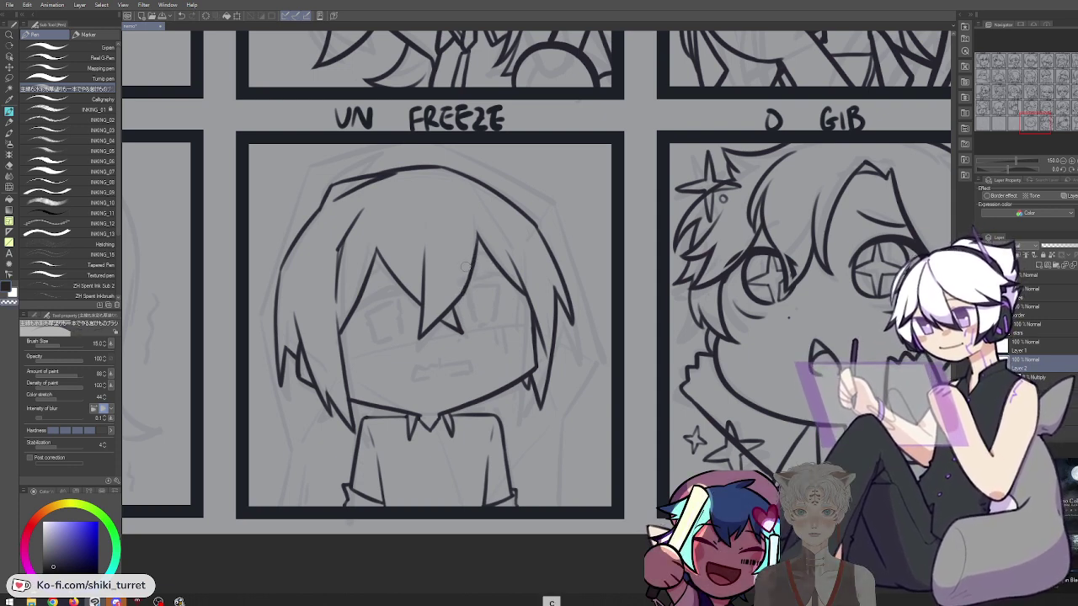
{"action": "key", "text": "ctrl+z"}
{"action": "key", "text": "c"}
{"action": "left_click_drag", "start_coordinate": [475, 209], "coordinate": [477, 253]}
{"action": "key", "text": "ctrl+z"}
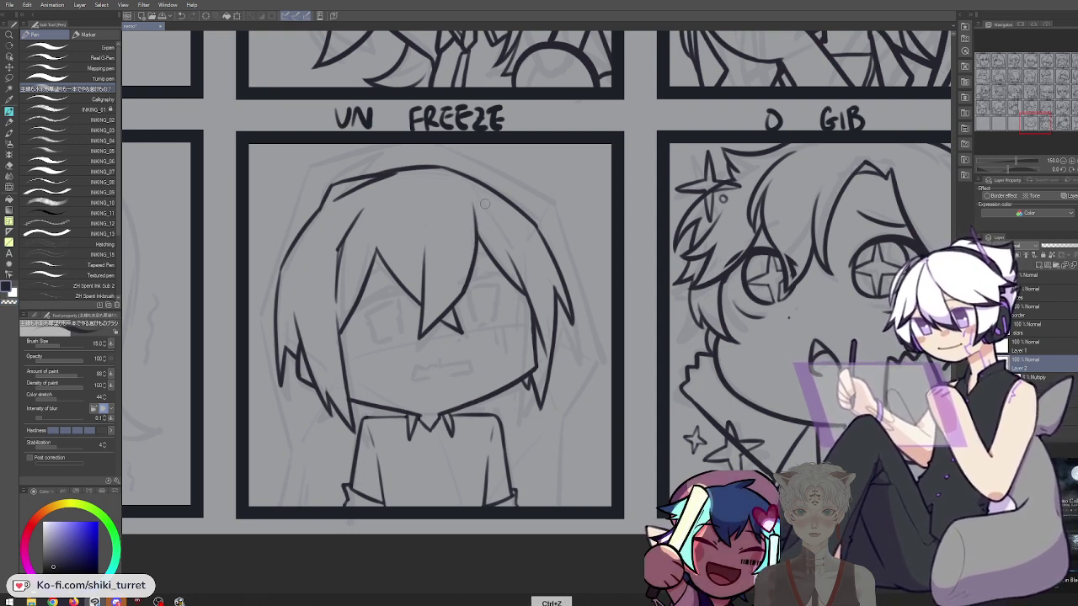
{"action": "key", "text": "c"}
{"action": "key", "text": "ctrl+z"}
{"action": "key", "text": "c"}
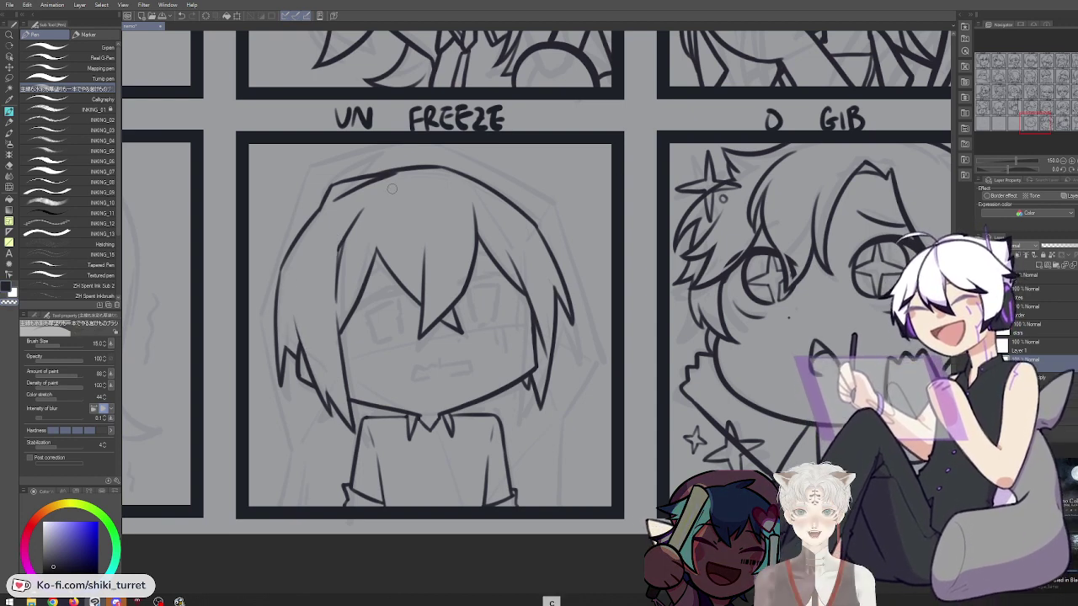
Reinforce the crown's contour with a curved stroke up to the top of the head
{"action": "key", "text": "ctrl+z"}
{"action": "left_click_drag", "start_coordinate": [352, 192], "coordinate": [430, 167]}
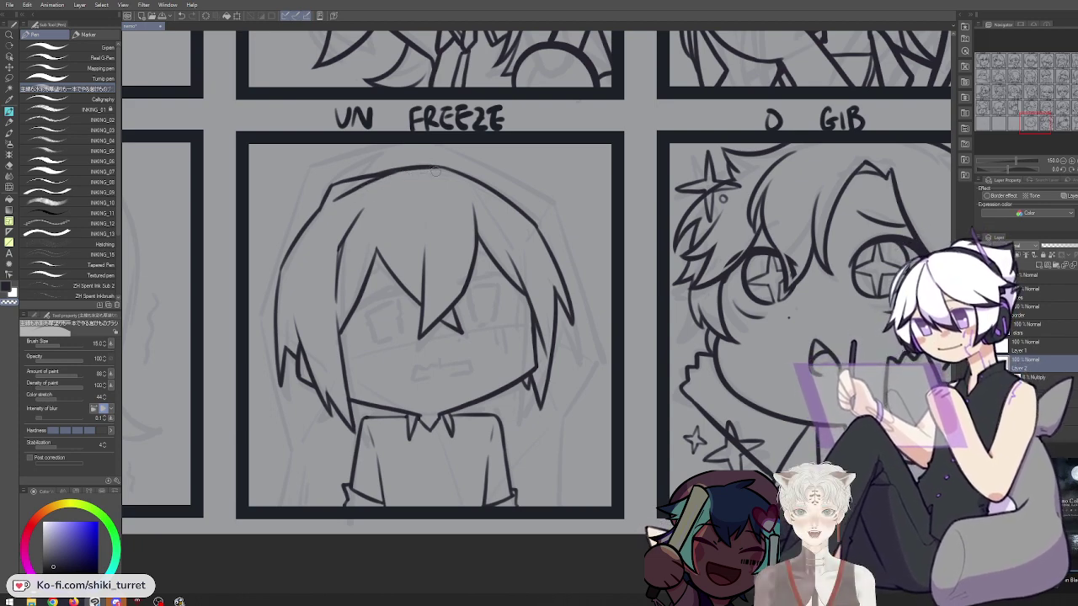
{"action": "key", "text": "space"}
{"action": "left_click_drag", "start_coordinate": [634, 370], "coordinate": [634, 355]}
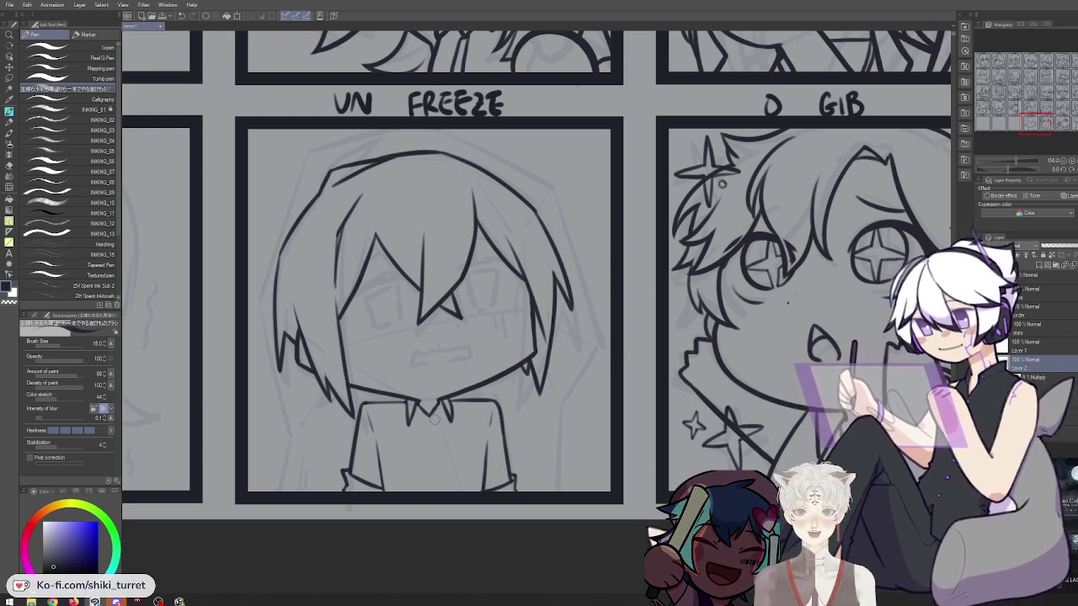
Ink the shirt's front placket as two vertical lines from the collar to the panel's lower border
{"action": "scroll", "coordinate": [439, 419], "scroll_direction": "down", "scroll_amount": 7}
{"action": "scroll", "coordinate": [442, 419], "scroll_direction": "up", "scroll_amount": 8}
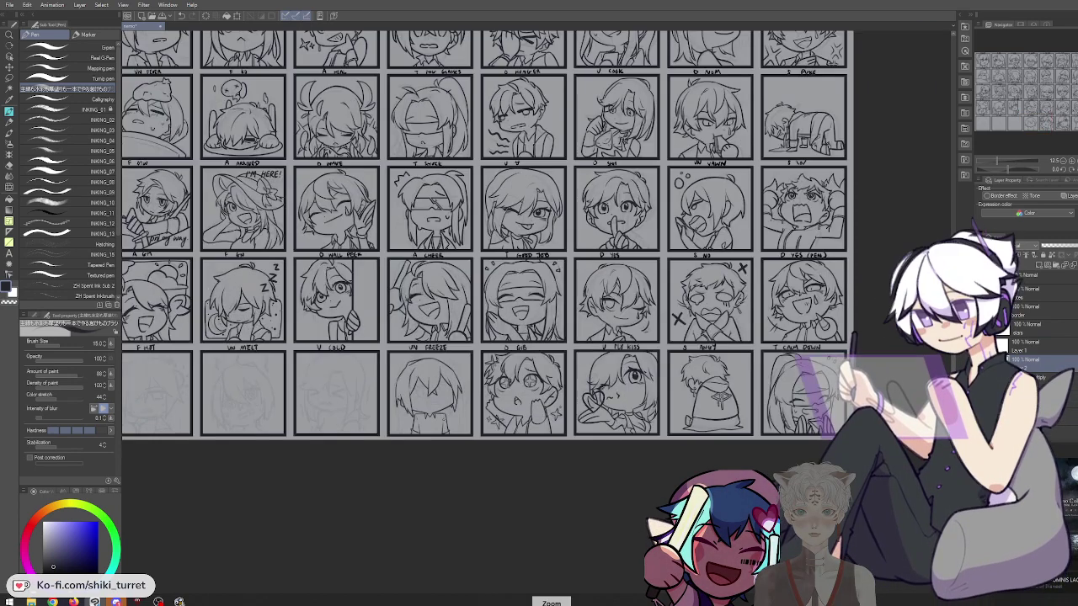
{"action": "scroll", "coordinate": [437, 419], "scroll_direction": "up", "scroll_amount": 4}
{"action": "key", "text": "ctrl+z"}
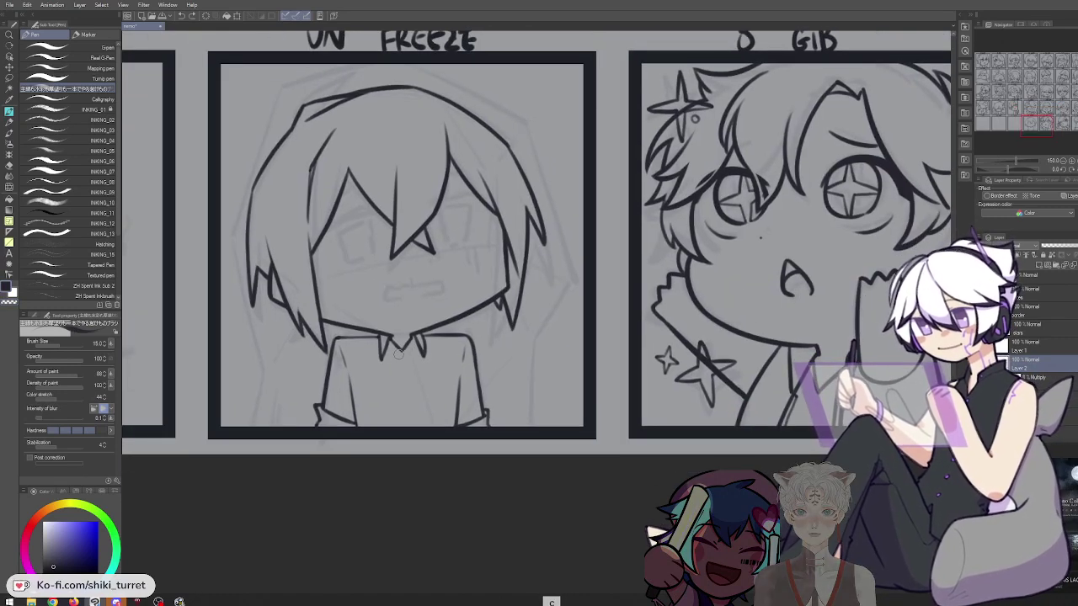
{"action": "left_click_drag", "start_coordinate": [404, 352], "coordinate": [404, 426]}
{"action": "key", "text": "ctrl+z"}
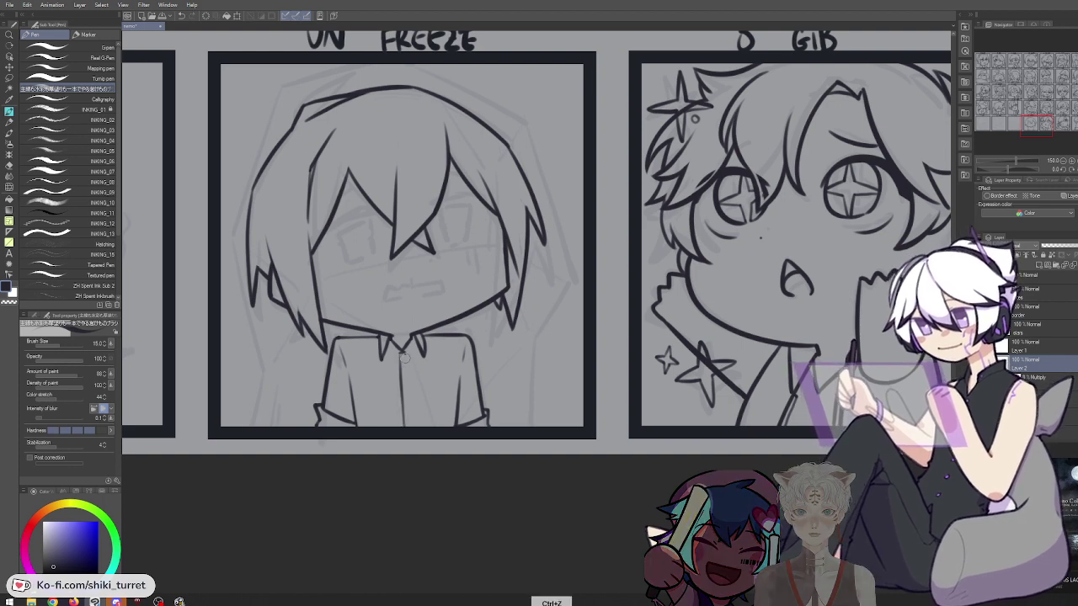
{"action": "key", "text": "ctrl+z"}
{"action": "mouse_move", "coordinate": [401, 357]}
{"action": "left_mouse_down"}
{"action": "mouse_move", "coordinate": [401, 405]}
{"action": "mouse_move", "coordinate": [405, 364]}
{"action": "mouse_move", "coordinate": [408, 417]}
{"action": "mouse_move", "coordinate": [404, 361]}
{"action": "mouse_move", "coordinate": [408, 425]}
{"action": "mouse_move", "coordinate": [404, 359]}
{"action": "mouse_move", "coordinate": [407, 426]}
{"action": "left_mouse_up"}
{"action": "key", "text": "ctrl+z"}
{"action": "key", "text": "ctrl+z"}
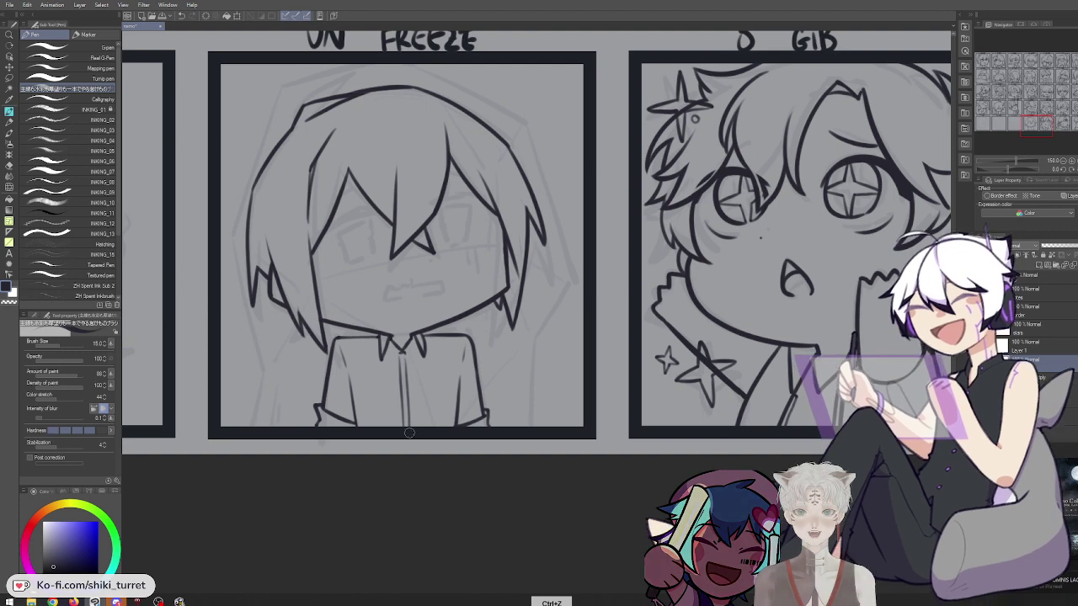
{"action": "key", "text": "ctrl+z"}
{"action": "left_click_drag", "start_coordinate": [407, 358], "coordinate": [409, 427]}
{"action": "key", "text": "ctrl+z"}
{"action": "left_click_drag", "start_coordinate": [405, 357], "coordinate": [409, 426]}
{"action": "key", "text": "ctrl+z"}
{"action": "left_click_drag", "start_coordinate": [406, 356], "coordinate": [408, 428]}
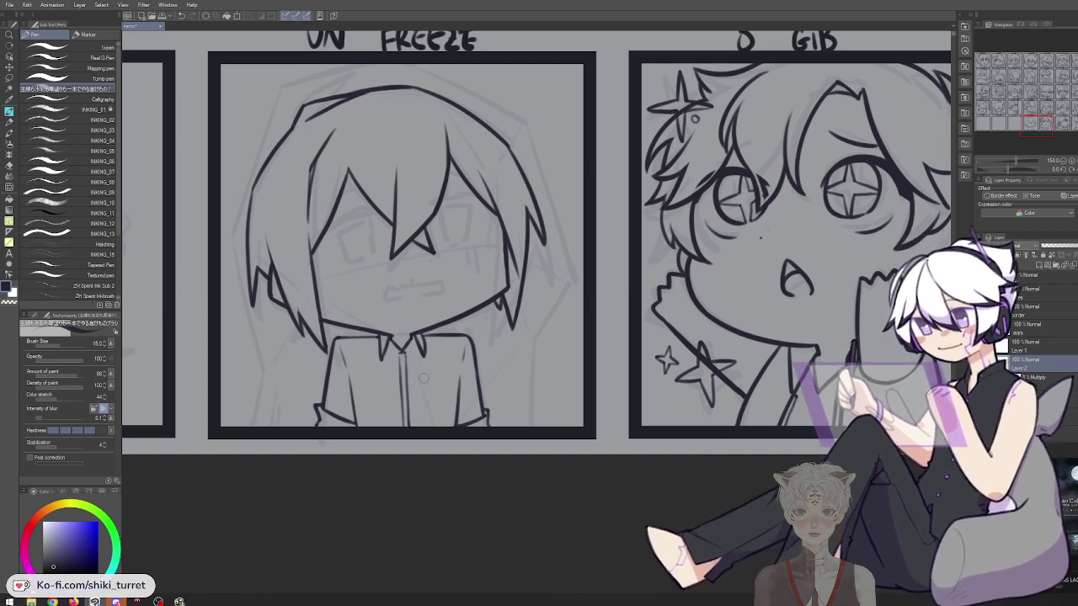
Examine the collar and clothing of the same character in the "VN CONFUSE" panel
{"action": "key", "text": "space"}
{"action": "left_click_drag", "start_coordinate": [346, 129], "coordinate": [370, 537]}
{"action": "left_click_drag", "start_coordinate": [383, 89], "coordinate": [412, 407]}
{"action": "scroll", "coordinate": [411, 407], "scroll_direction": "down", "scroll_amount": 5}
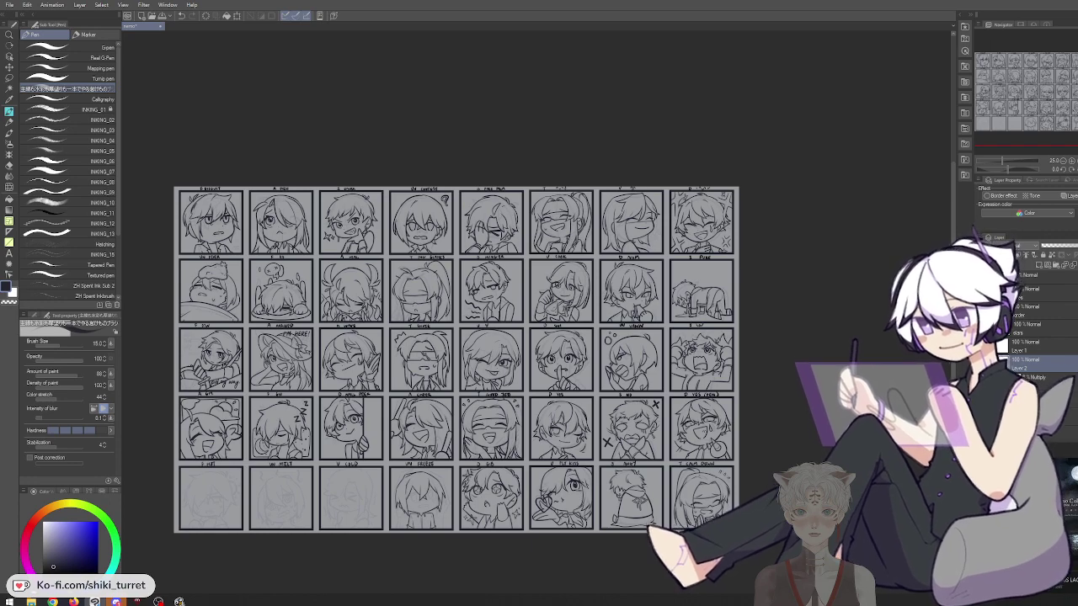
{"action": "scroll", "coordinate": [413, 230], "scroll_direction": "up", "scroll_amount": 5}
{"action": "key", "text": "ctrl+z"}
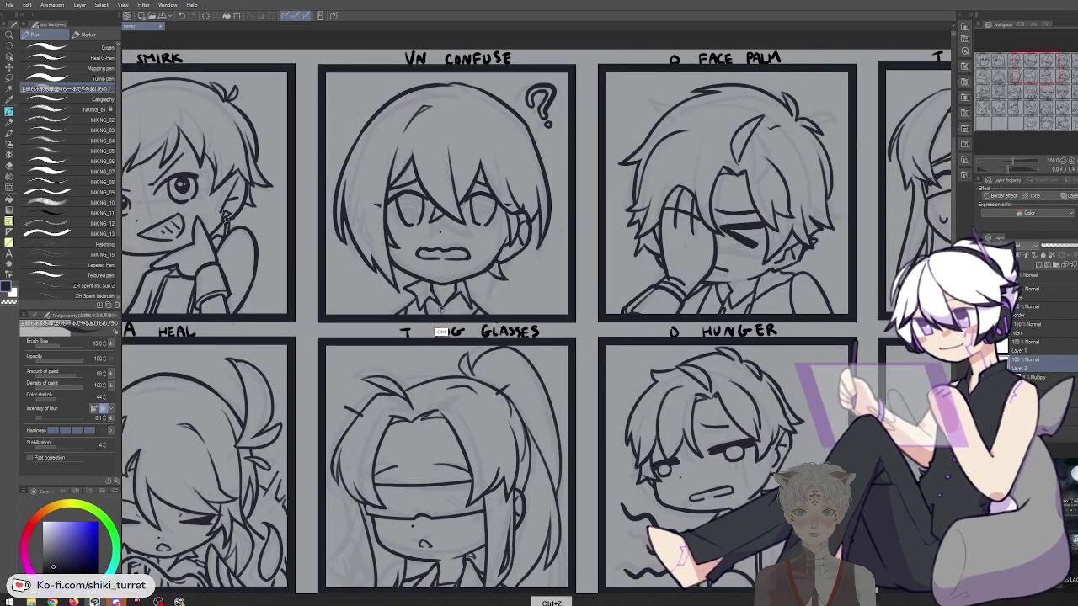
{"action": "left_click_drag", "start_coordinate": [442, 310], "coordinate": [444, 313]}
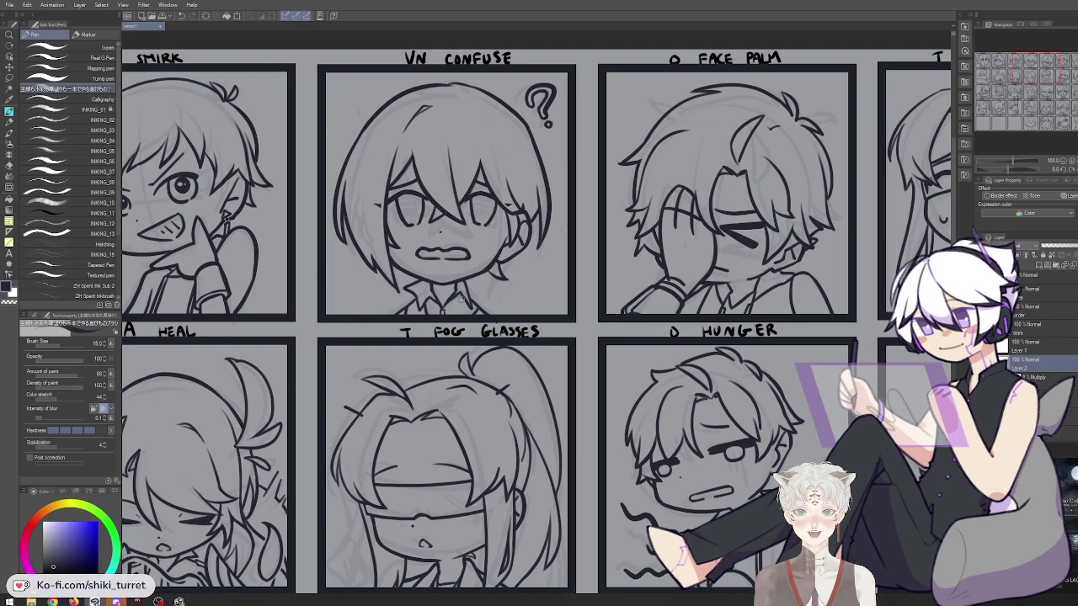
{"action": "scroll", "coordinate": [460, 298], "scroll_direction": "down", "scroll_amount": 2}
{"action": "left_click_drag", "start_coordinate": [540, 382], "coordinate": [532, 7]}
{"action": "scroll", "coordinate": [466, 308], "scroll_direction": "up", "scroll_amount": 2}
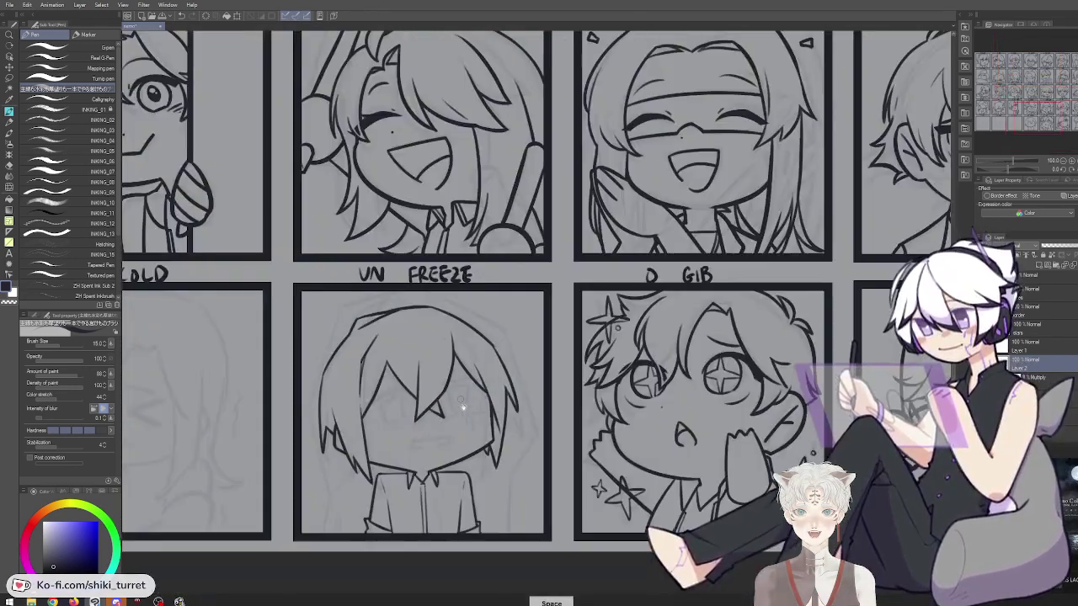
Erase the shirt's front placket lines and ink a V-shaped vest neckline below the collar
{"action": "left_click_drag", "start_coordinate": [469, 400], "coordinate": [457, 304]}
{"action": "key", "text": "c"}
{"action": "key", "text": "ctrl+z"}
{"action": "key", "text": "c"}
{"action": "key", "text": "ctrl+z"}
{"action": "left_click_drag", "start_coordinate": [410, 386], "coordinate": [413, 417]}
{"action": "key", "text": "c"}
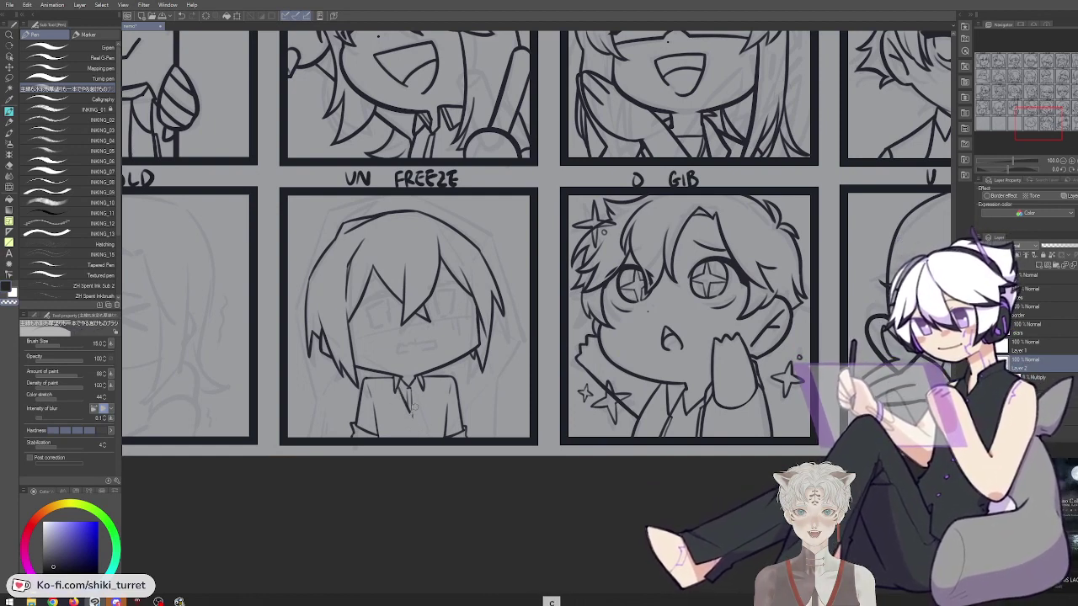
{"action": "key", "text": "ctrl+z"}
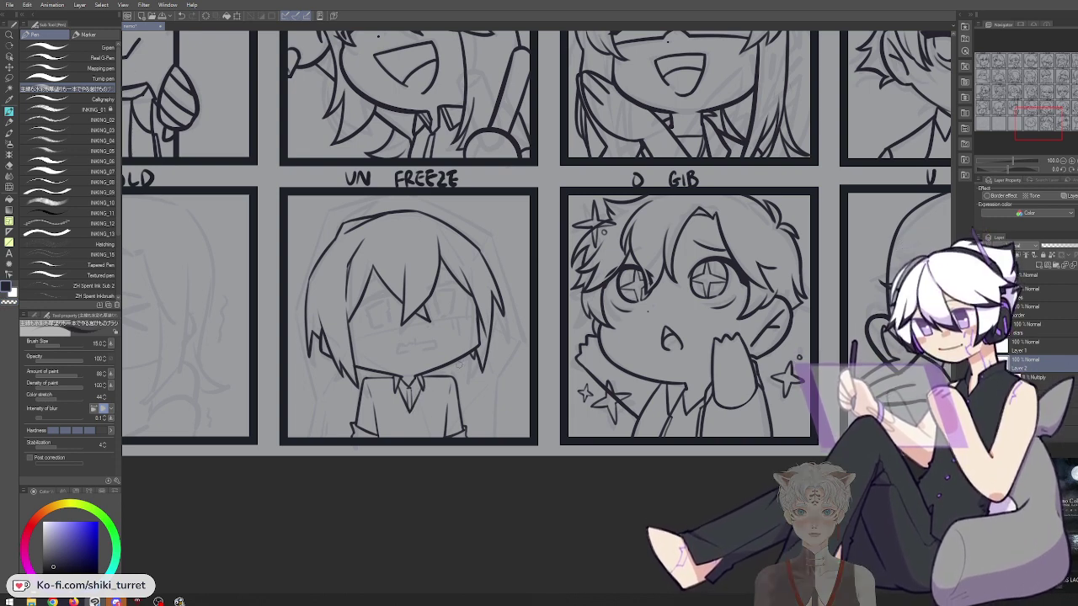
Ink the vest's armhole lines at both shoulders
{"action": "key", "text": "ctrl+z"}
{"action": "left_click_drag", "start_coordinate": [447, 379], "coordinate": [446, 405]}
{"action": "key", "text": "ctrl+z"}
{"action": "left_click_drag", "start_coordinate": [380, 381], "coordinate": [373, 406]}
{"action": "key", "text": "ctrl+z"}
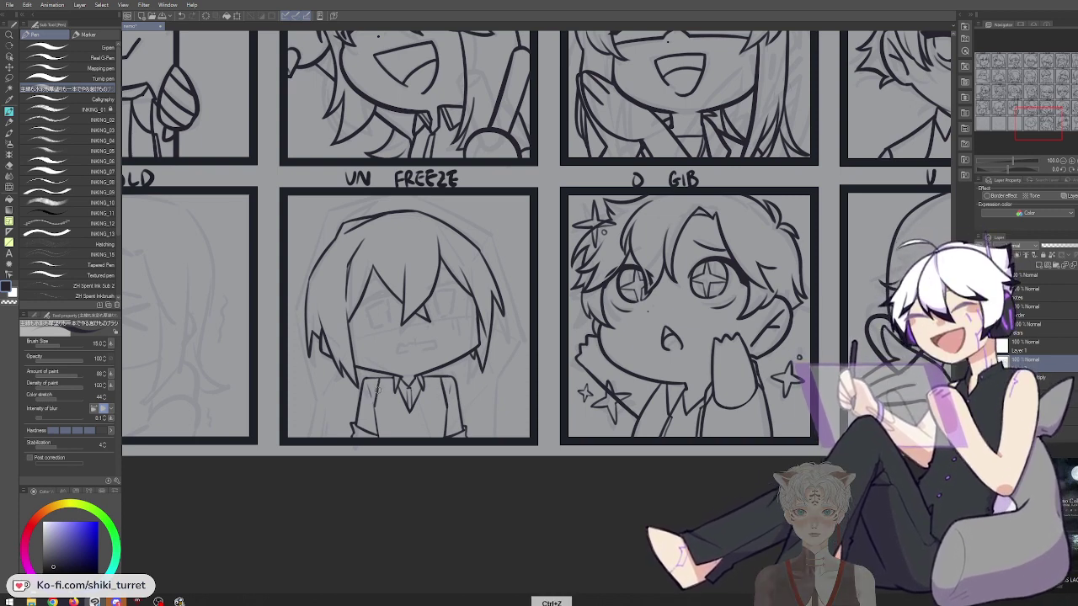
Ink a small narrow chest pocket on the vest and clean up its edges
{"action": "key", "text": "ctrl+z"}
{"action": "left_click_drag", "start_coordinate": [425, 410], "coordinate": [443, 411]}
{"action": "key", "text": "ctrl+z"}
{"action": "key", "text": "ctrl+z"}
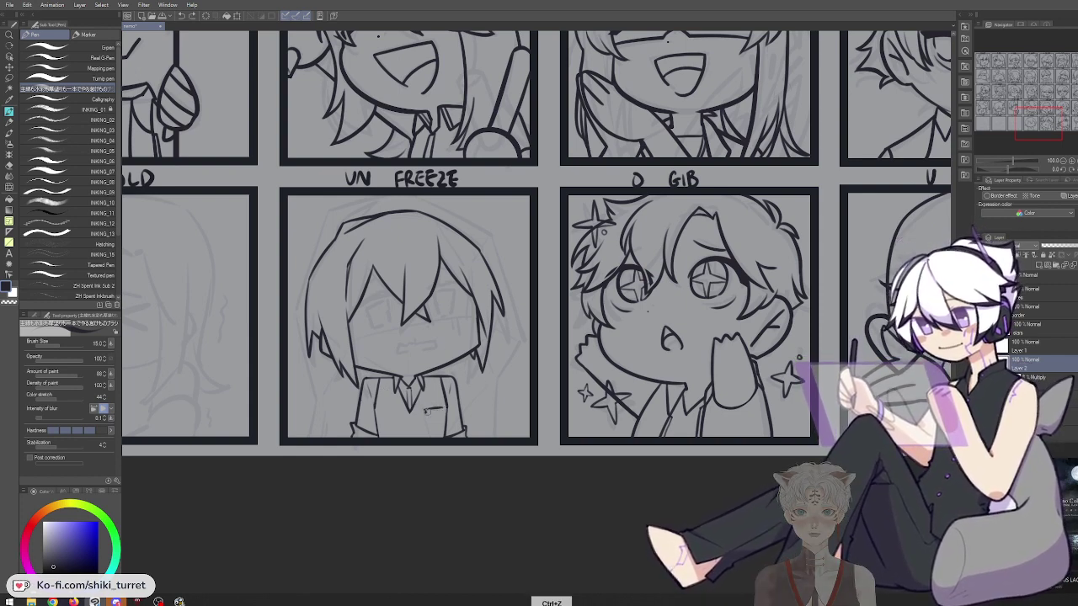
{"action": "key", "text": "c"}
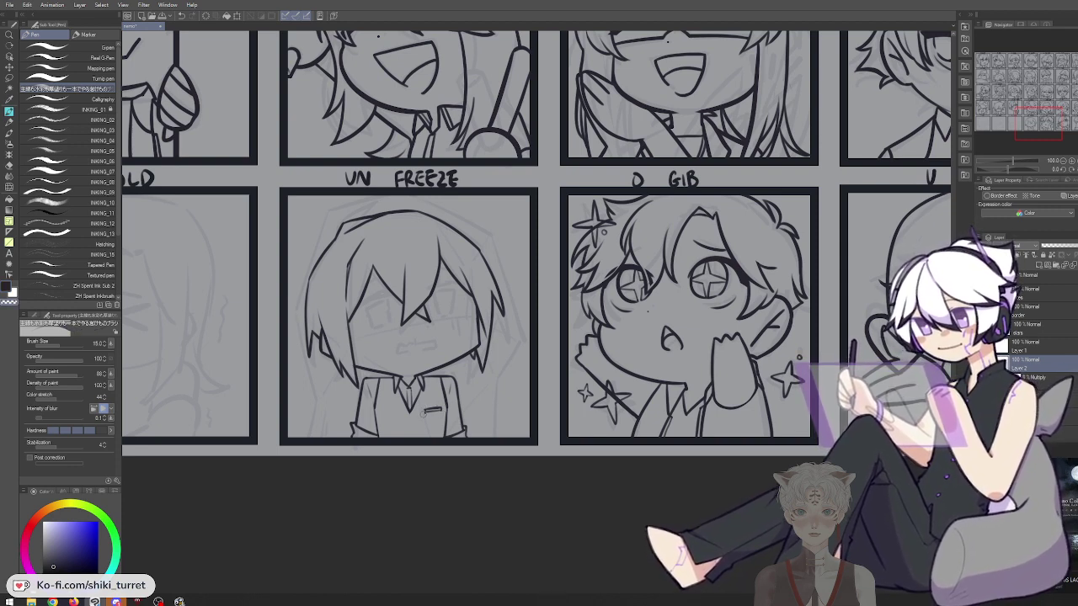
{"action": "key", "text": "c"}
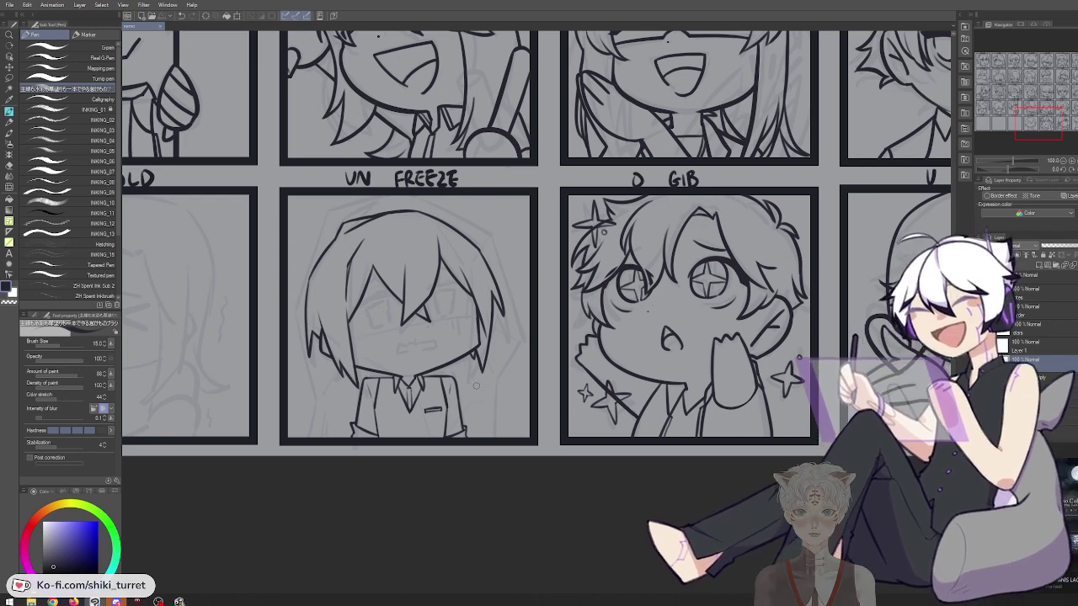
Ink the upper edge of the hood-like outer outline above the character's hair
{"action": "left_click_drag", "start_coordinate": [456, 526], "coordinate": [488, 525]}
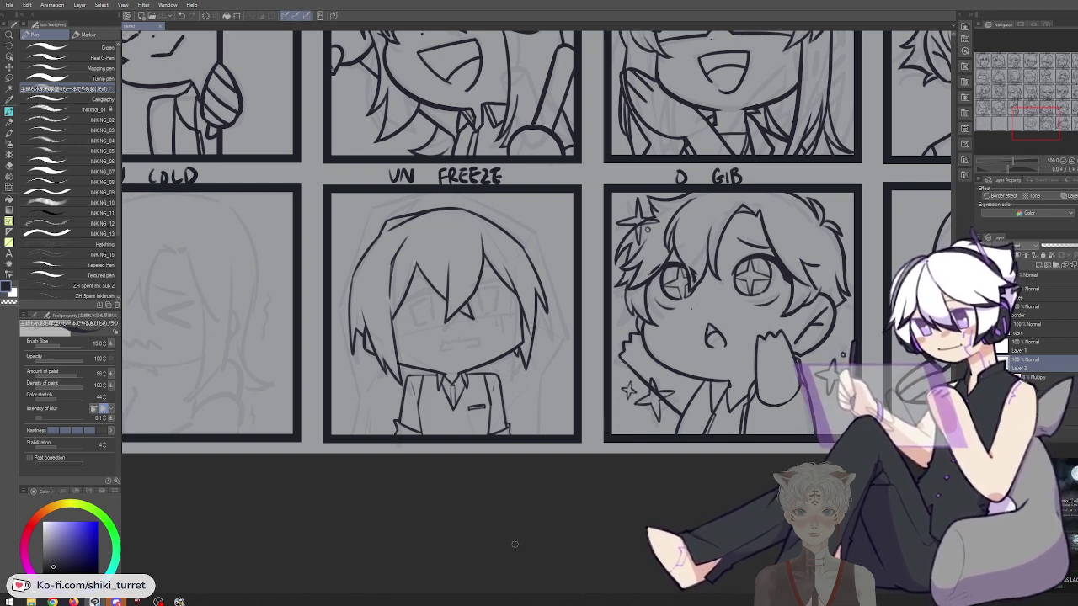
{"action": "key", "text": "ctrl+z"}
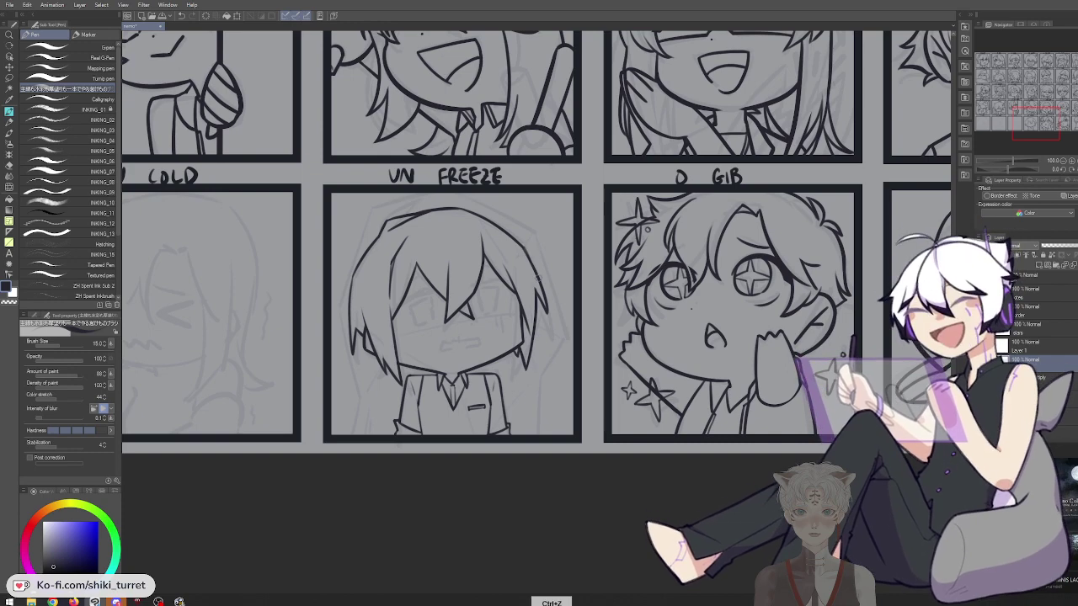
{"action": "left_click_drag", "start_coordinate": [374, 212], "coordinate": [462, 198]}
{"action": "key", "text": "ctrl+z"}
{"action": "key", "text": "ctrl+z"}
{"action": "key", "text": "ctrl+z"}
{"action": "key", "text": "ctrl+z"}
Ink the hood's outer side edge down along the hair on the "COLD" panel's side
{"action": "left_click_drag", "start_coordinate": [368, 214], "coordinate": [335, 300]}
{"action": "key", "text": "ctrl+z"}
{"action": "left_click_drag", "start_coordinate": [369, 214], "coordinate": [339, 289]}
{"action": "key", "text": "ctrl+z"}
{"action": "left_click_drag", "start_coordinate": [370, 214], "coordinate": [337, 299]}
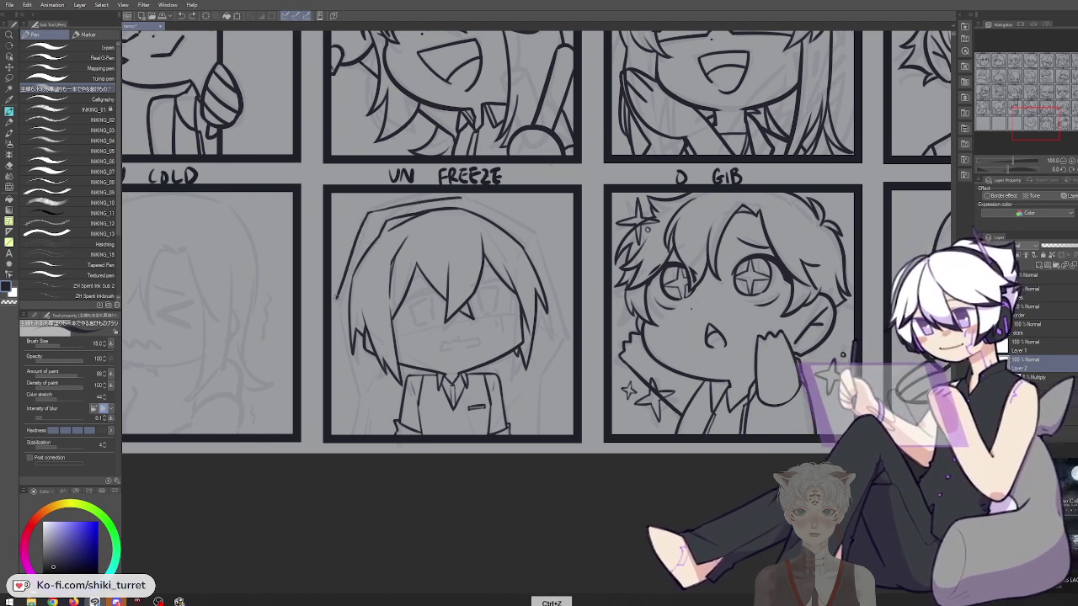
{"action": "key", "text": "ctrl+z"}
{"action": "left_click_drag", "start_coordinate": [371, 214], "coordinate": [337, 299]}
{"action": "key", "text": "ctrl+z"}
{"action": "mouse_move", "coordinate": [371, 212]}
{"action": "left_mouse_down"}
{"action": "mouse_move", "coordinate": [338, 289]}
{"action": "mouse_move", "coordinate": [348, 372]}
{"action": "left_mouse_up"}
{"action": "key", "text": "ctrl+z"}
Continue that hood edge past the side lock down to the panel's lower border, adding a fold toward the shoulder
{"action": "mouse_move", "coordinate": [338, 292]}
{"action": "left_mouse_down"}
{"action": "mouse_move", "coordinate": [349, 381]}
{"action": "mouse_move", "coordinate": [347, 368]}
{"action": "mouse_move", "coordinate": [385, 410]}
{"action": "left_mouse_up"}
{"action": "key", "text": "ctrl+z"}
{"action": "key", "text": "ctrl+z"}
{"action": "left_click_drag", "start_coordinate": [347, 368], "coordinate": [375, 403]}
{"action": "key", "text": "ctrl+z"}
{"action": "mouse_move", "coordinate": [347, 369]}
{"action": "left_mouse_down"}
{"action": "mouse_move", "coordinate": [370, 403]}
{"action": "mouse_move", "coordinate": [374, 436]}
{"action": "mouse_move", "coordinate": [366, 419]}
{"action": "left_mouse_up"}
{"action": "key", "text": "ctrl+z"}
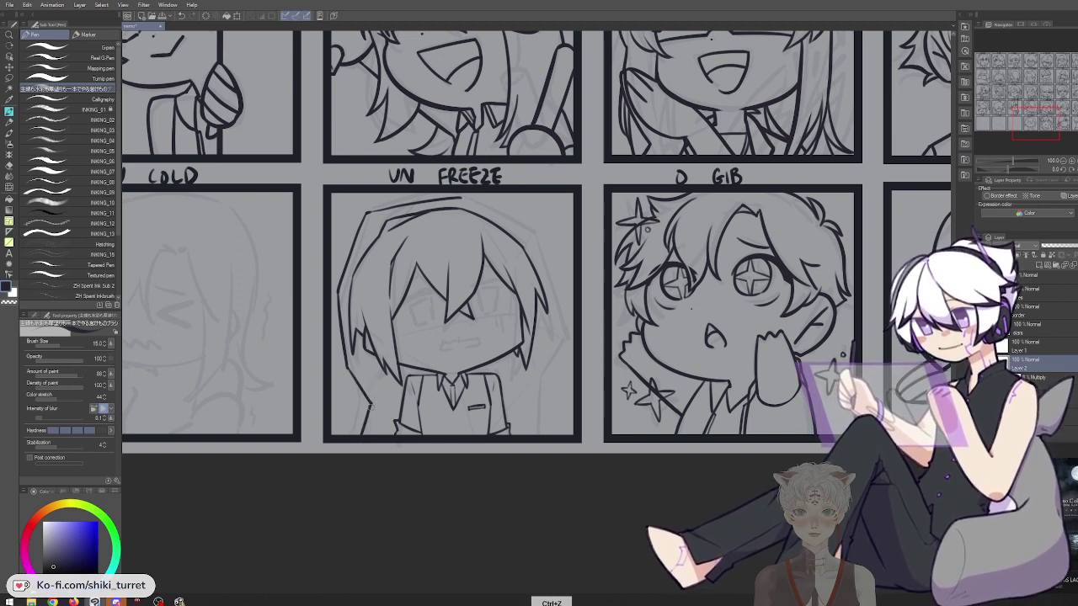
{"action": "left_click_drag", "start_coordinate": [354, 369], "coordinate": [390, 392]}
{"action": "key", "text": "ctrl+z"}
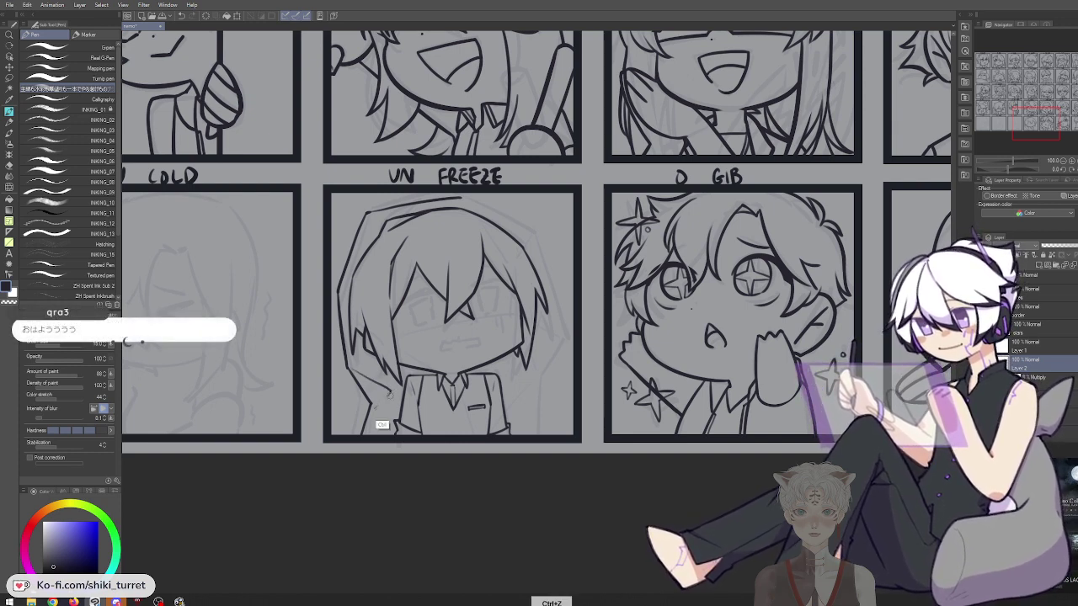
Ink the hood's upper edge from the crown down toward the "O GIB" panel's side
{"action": "left_click_drag", "start_coordinate": [611, 273], "coordinate": [588, 286]}
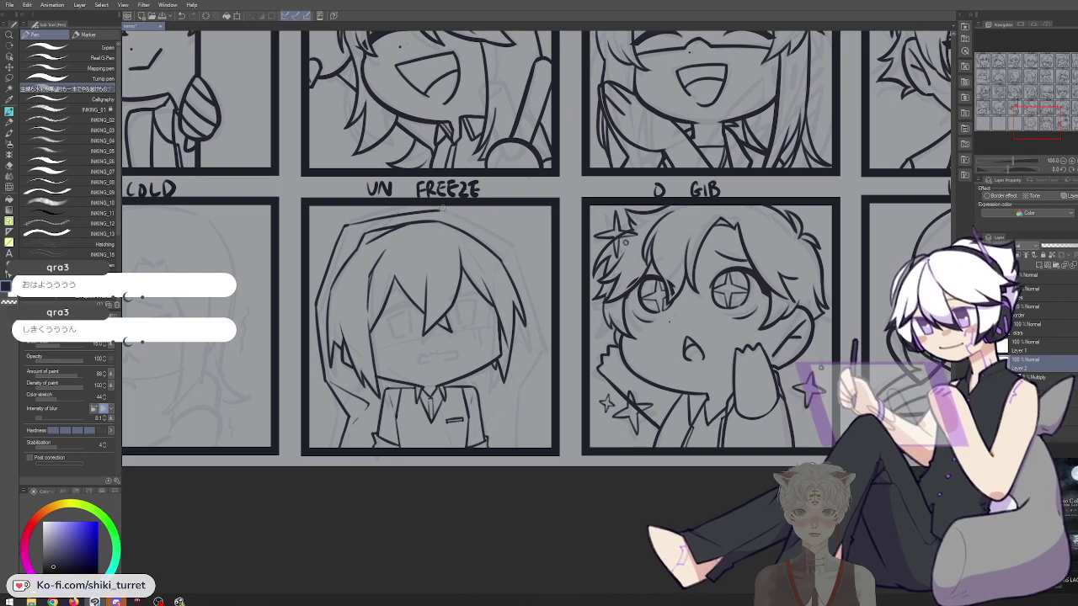
{"action": "left_click_drag", "start_coordinate": [440, 211], "coordinate": [522, 256]}
{"action": "key", "text": "ctrl+z"}
{"action": "key", "text": "ctrl+z"}
{"action": "left_click_drag", "start_coordinate": [439, 210], "coordinate": [524, 258]}
{"action": "key", "text": "ctrl+z"}
{"action": "left_click_drag", "start_coordinate": [436, 211], "coordinate": [523, 258]}
{"action": "key", "text": "ctrl+z"}
Ink the hood's outer edge from the crown down to its widest corner on the "O GIB" panel's side
{"action": "mouse_move", "coordinate": [436, 209]}
{"action": "left_mouse_down"}
{"action": "mouse_move", "coordinate": [520, 257]}
{"action": "mouse_move", "coordinate": [541, 347]}
{"action": "left_mouse_up"}
{"action": "key", "text": "ctrl+z"}
{"action": "left_click_drag", "start_coordinate": [518, 254], "coordinate": [540, 346]}
{"action": "key", "text": "ctrl+z"}
{"action": "key", "text": "ctrl+z"}
{"action": "mouse_move", "coordinate": [519, 256]}
{"action": "left_mouse_down"}
{"action": "mouse_move", "coordinate": [539, 347]}
{"action": "mouse_move", "coordinate": [517, 403]}
{"action": "left_mouse_up"}
{"action": "key", "text": "ctrl+z"}
{"action": "left_click_drag", "start_coordinate": [540, 350], "coordinate": [523, 392]}
{"action": "key", "text": "ctrl+z"}
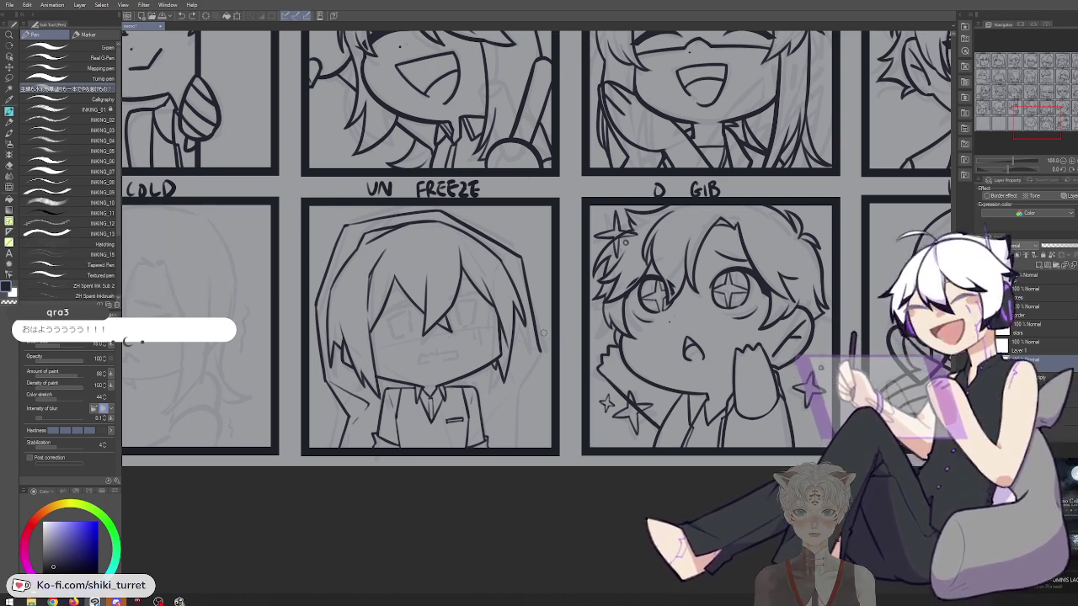
Continue that hood edge inward past the side lock and down to the panel's lower border
{"action": "mouse_move", "coordinate": [541, 350]}
{"action": "left_mouse_down"}
{"action": "mouse_move", "coordinate": [513, 401]}
{"action": "mouse_move", "coordinate": [521, 442]}
{"action": "left_mouse_up"}
{"action": "key", "text": "ctrl+z"}
{"action": "key", "text": "ctrl+z"}
{"action": "key", "text": "ctrl+z"}
{"action": "left_click_drag", "start_coordinate": [514, 394], "coordinate": [524, 452]}
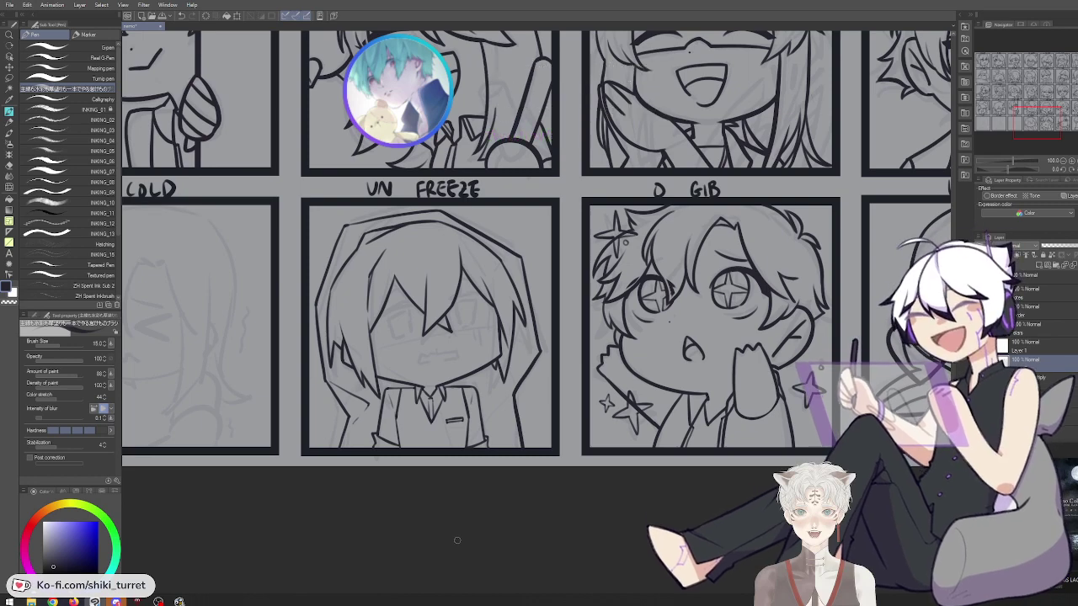
{"action": "key", "text": "ctrl+z"}
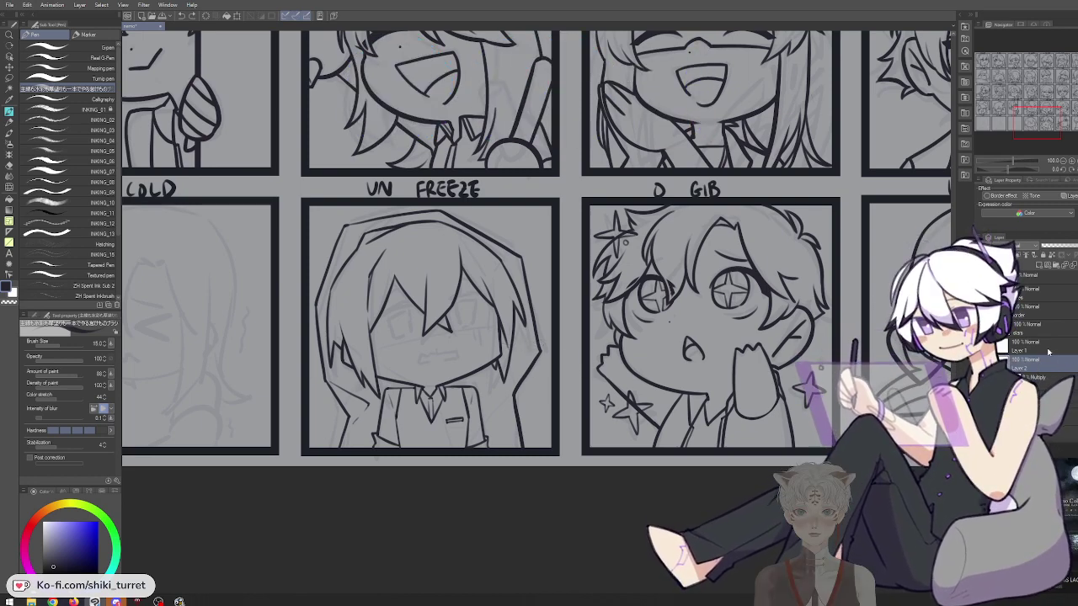
Switch to Layer 1 and ink thin fold lines inside the hood below the side lock on the "O GIB" side
{"action": "key", "text": "ctrl+z"}
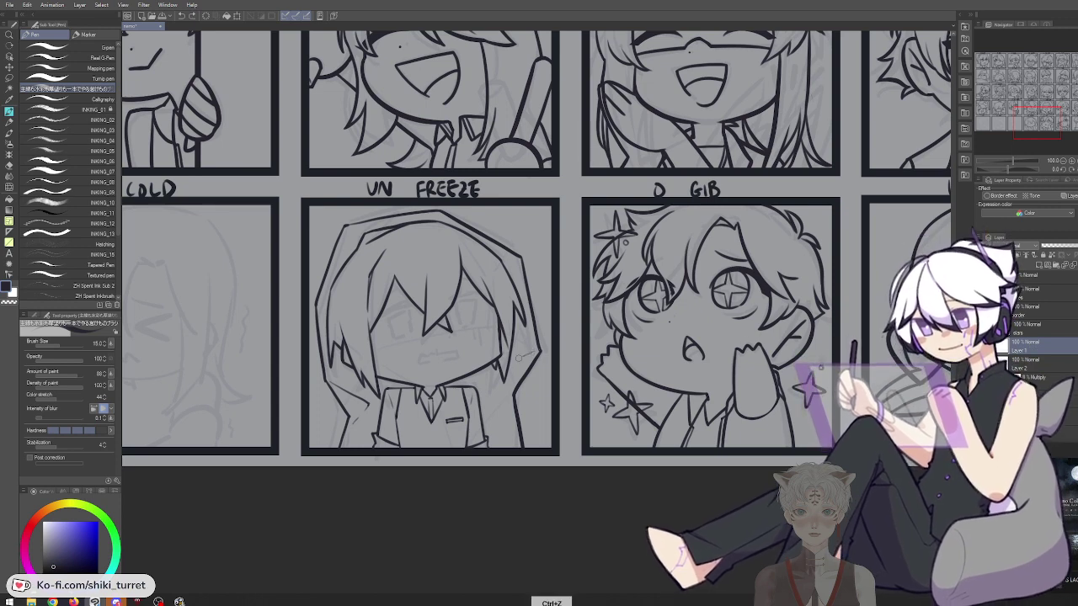
{"action": "key", "text": "ctrl+z"}
{"action": "mouse_move", "coordinate": [534, 352]}
{"action": "left_mouse_down"}
{"action": "mouse_move", "coordinate": [493, 374]}
{"action": "mouse_move", "coordinate": [501, 436]}
{"action": "left_mouse_up"}
{"action": "key", "text": "ctrl+z"}
{"action": "left_click_drag", "start_coordinate": [511, 400], "coordinate": [499, 432]}
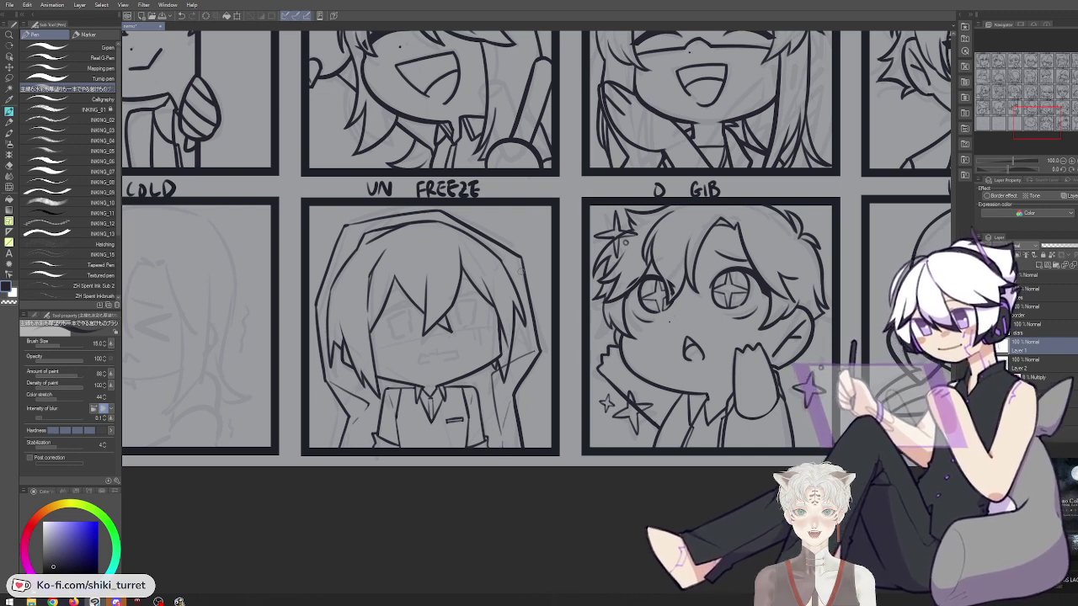
{"action": "key", "text": "ctrl+z"}
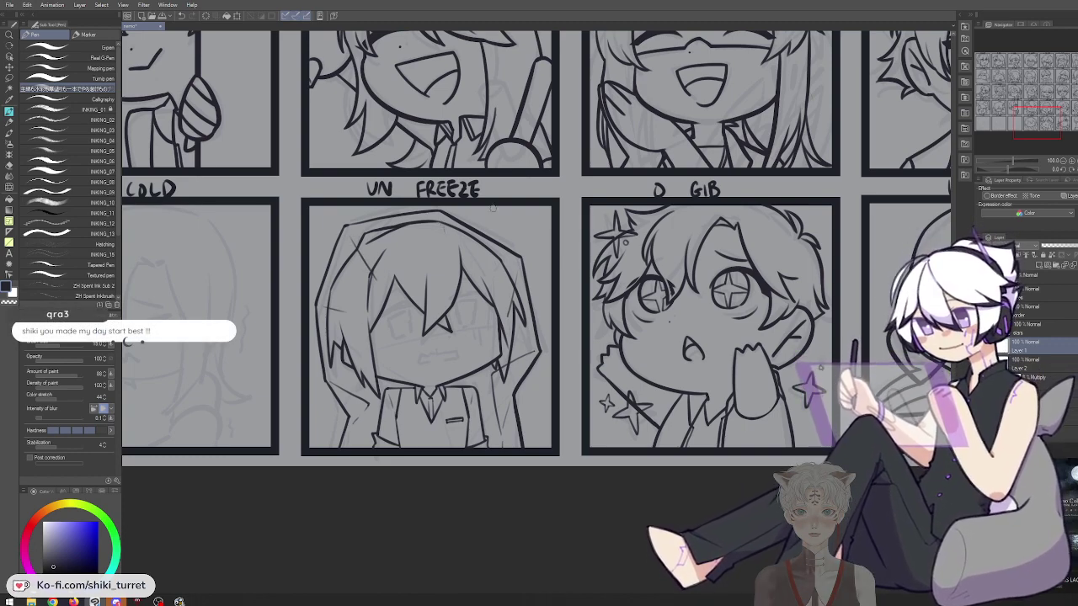
Ink short crease lines across the hood's upper corner and both of its sides
{"action": "key", "text": "ctrl+z"}
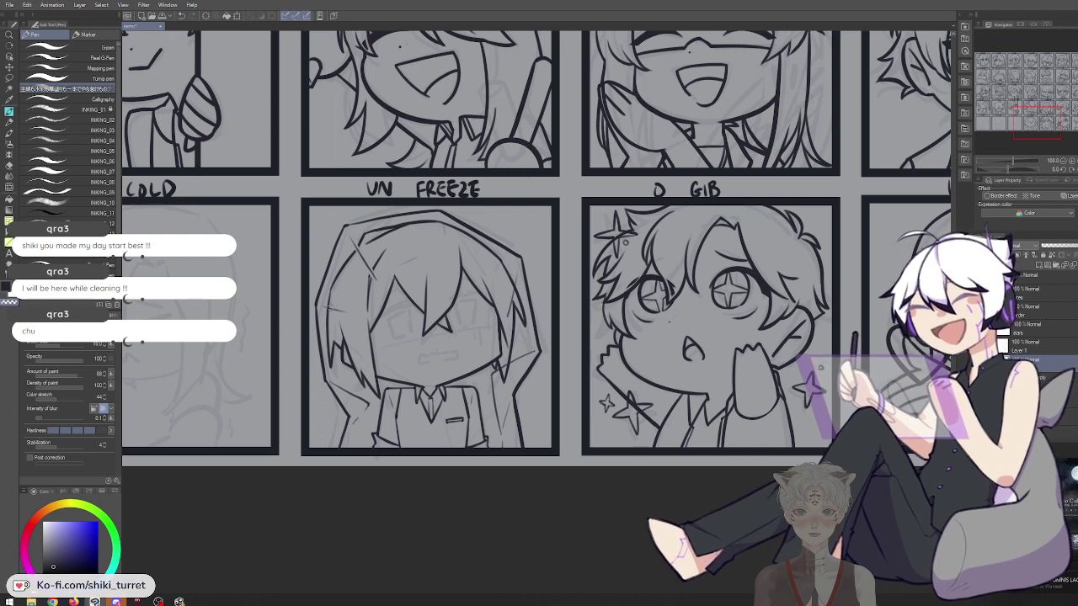
{"action": "key", "text": "ctrl+z"}
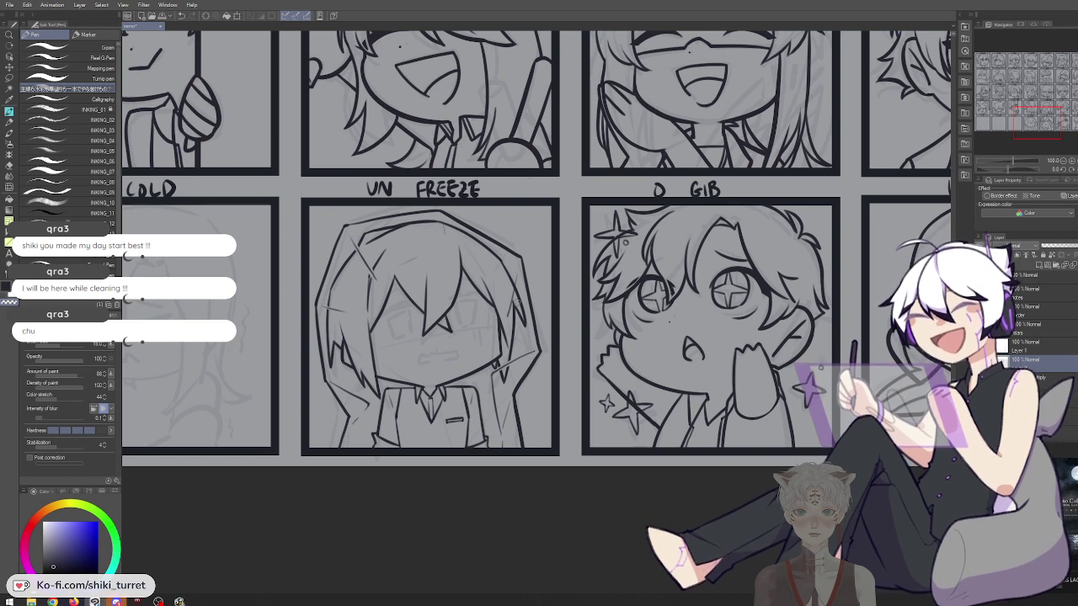
{"action": "key", "text": "ctrl+z"}
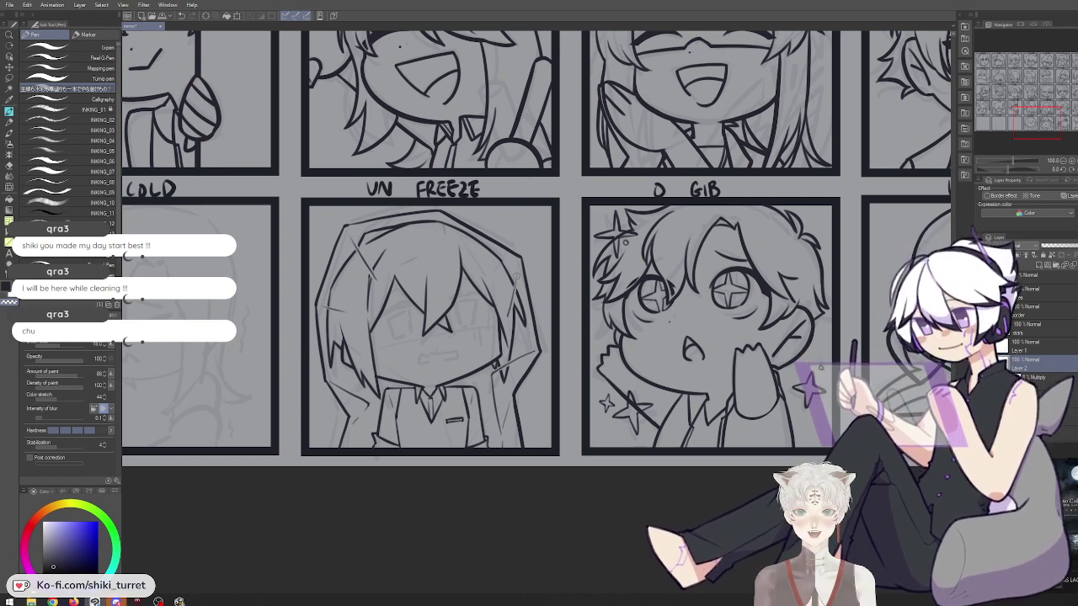
{"action": "key", "text": "ctrl+z"}
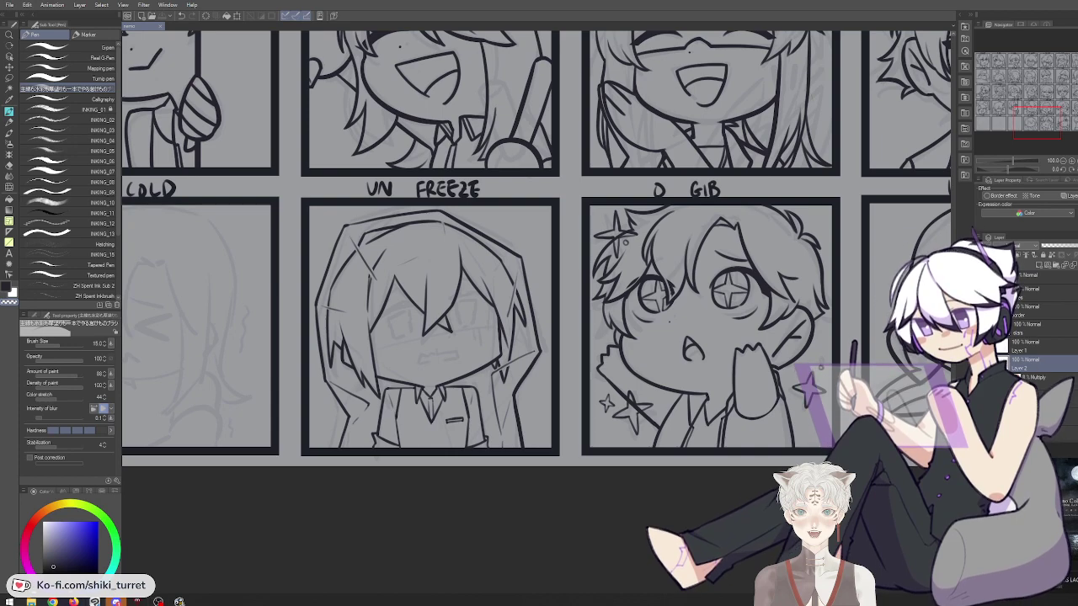
Ink a straight, slightly slanted line across the whole face between the eyes and the mouth
{"action": "key", "text": "space"}
{"action": "left_click_drag", "start_coordinate": [449, 524], "coordinate": [451, 530]}
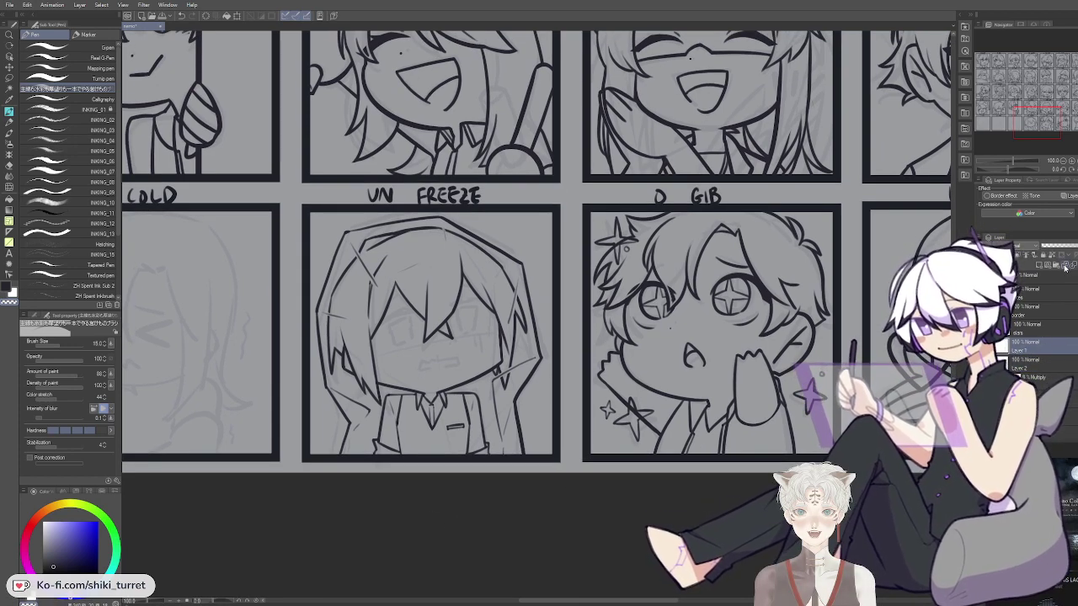
{"action": "scroll", "coordinate": [450, 345], "scroll_direction": "up", "scroll_amount": 1}
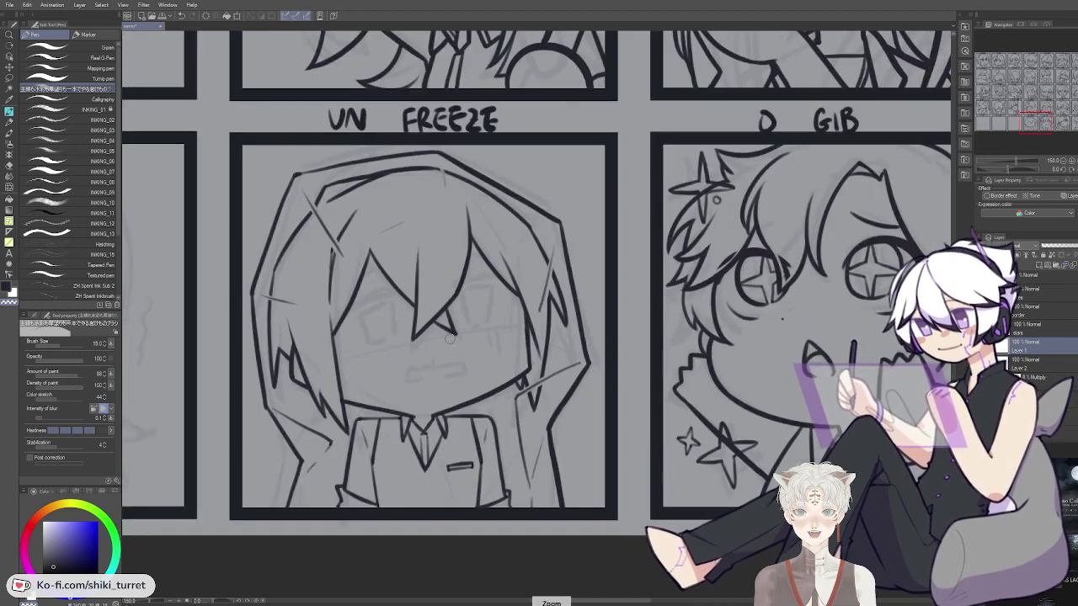
{"action": "key", "text": "c"}
{"action": "key", "text": "ctrl+z"}
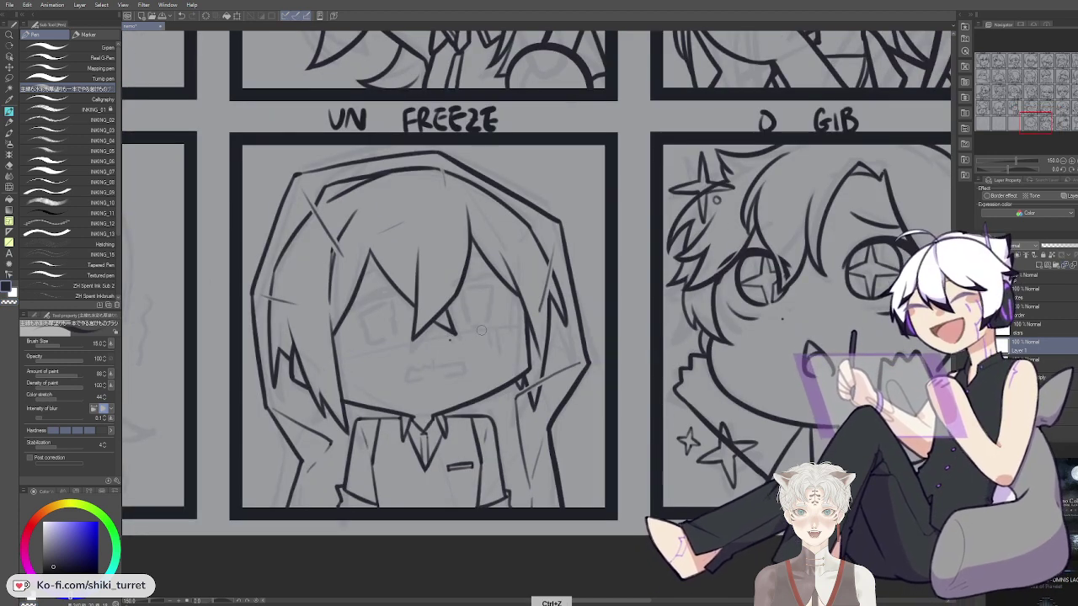
{"action": "mouse_move", "coordinate": [330, 357]}
{"action": "left_mouse_down"}
{"action": "mouse_move", "coordinate": [546, 322]}
{"action": "mouse_move", "coordinate": [337, 351]}
{"action": "mouse_move", "coordinate": [531, 317]}
{"action": "mouse_move", "coordinate": [362, 339]}
{"action": "mouse_move", "coordinate": [519, 315]}
{"action": "mouse_move", "coordinate": [398, 339]}
{"action": "mouse_move", "coordinate": [531, 316]}
{"action": "mouse_move", "coordinate": [503, 331]}
{"action": "mouse_move", "coordinate": [552, 323]}
{"action": "left_mouse_up"}
{"action": "key", "text": "ctrl+z"}
{"action": "key", "text": "ctrl+z"}
{"action": "key", "text": "ctrl+z"}
{"action": "key", "text": "ctrl+z"}
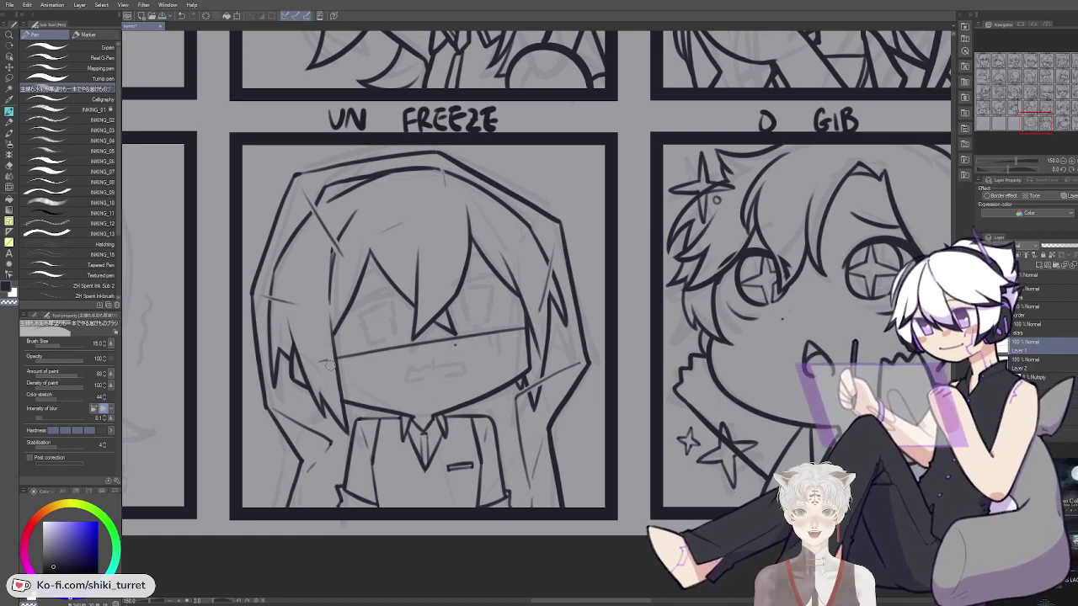
{"action": "key", "text": "ctrl+z"}
Ink a thick curved upper lash line for the eye on the "COLD" side and shape its outer tip
{"action": "mouse_move", "coordinate": [337, 313]}
{"action": "left_mouse_down"}
{"action": "mouse_move", "coordinate": [396, 284]}
{"action": "mouse_move", "coordinate": [381, 291]}
{"action": "mouse_move", "coordinate": [411, 294]}
{"action": "left_mouse_up"}
{"action": "key", "text": "ctrl+z"}
{"action": "key", "text": "ctrl+z"}
{"action": "key", "text": "ctrl+z"}
{"action": "mouse_move", "coordinate": [337, 315]}
{"action": "left_mouse_down"}
{"action": "mouse_move", "coordinate": [381, 293]}
{"action": "mouse_move", "coordinate": [413, 292]}
{"action": "left_mouse_up"}
{"action": "scroll", "coordinate": [503, 245], "scroll_direction": "down", "scroll_amount": 2}
{"action": "key", "text": "space"}
{"action": "mouse_move", "coordinate": [569, 141]}
{"action": "left_mouse_down"}
{"action": "mouse_move", "coordinate": [619, 578]}
{"action": "mouse_move", "coordinate": [578, 209]}
{"action": "mouse_move", "coordinate": [587, 428]}
{"action": "mouse_move", "coordinate": [457, 135]}
{"action": "left_mouse_up"}
{"action": "left_click_drag", "start_coordinate": [414, 593], "coordinate": [341, 197]}
{"action": "scroll", "coordinate": [375, 337], "scroll_direction": "up", "scroll_amount": 2}
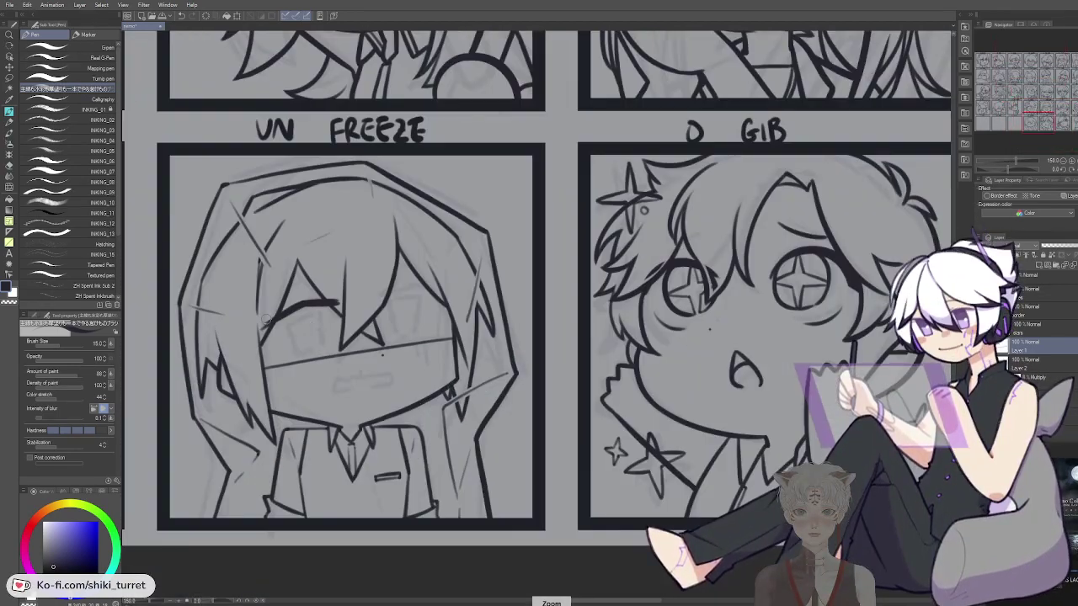
{"action": "key", "text": "ctrl+z"}
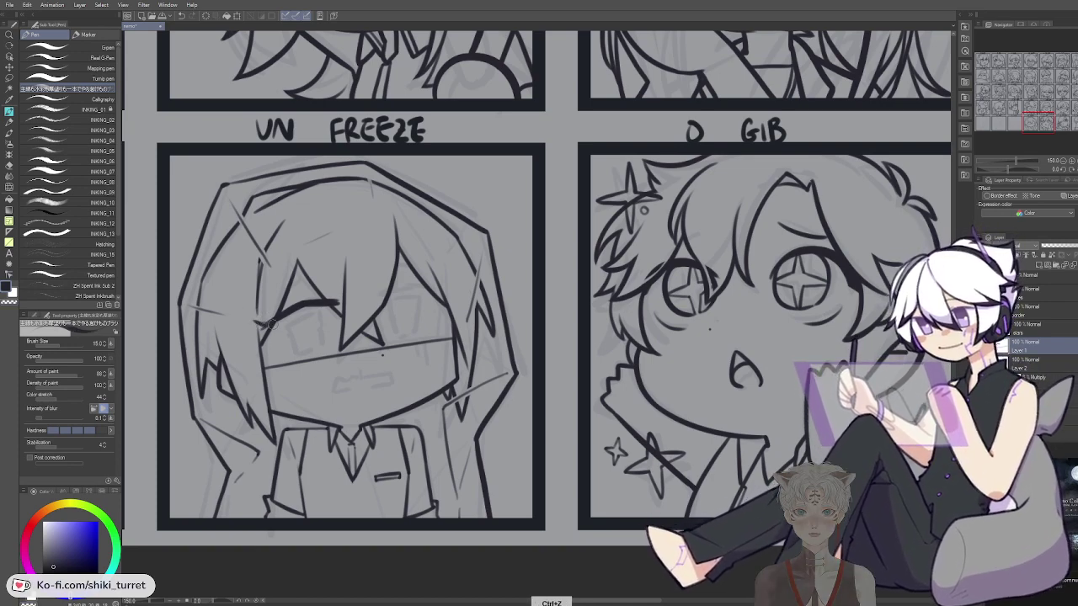
{"action": "key", "text": "c"}
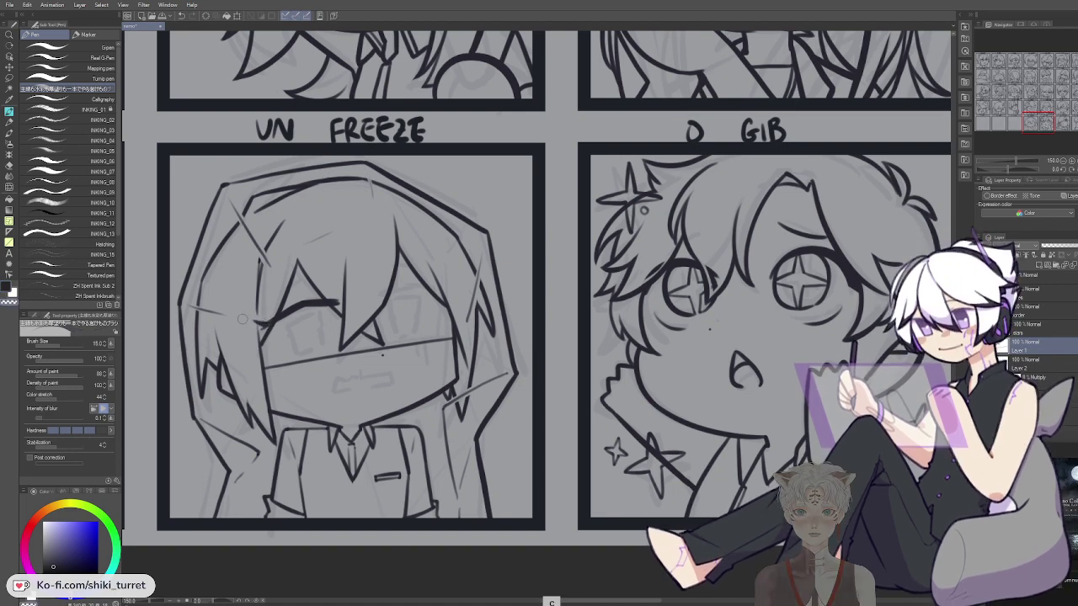
{"action": "key", "text": "c"}
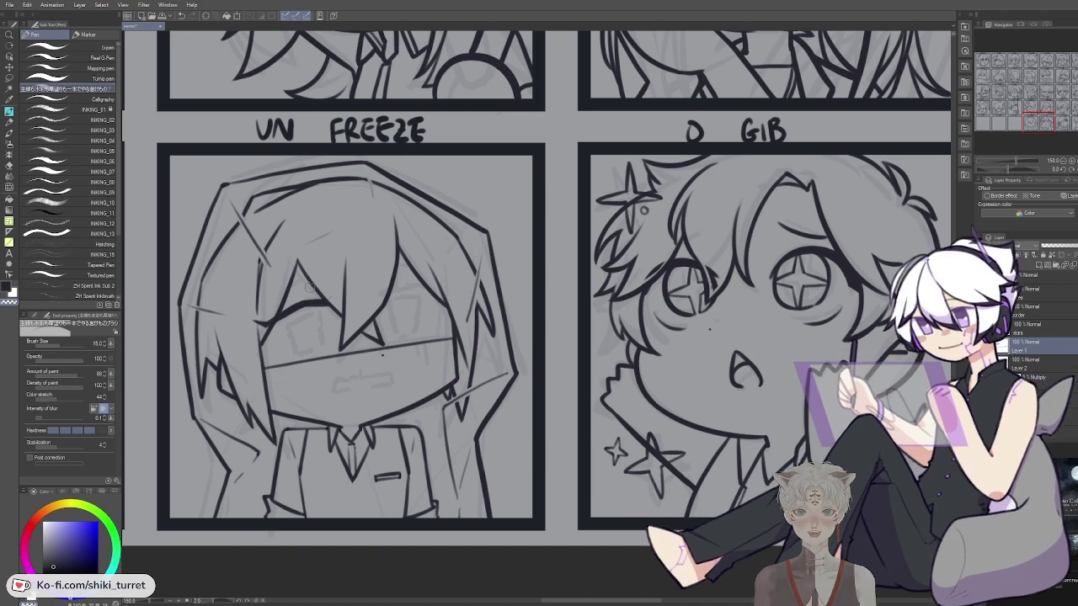
Ink a matching curved upper lash line for the eye on the "O GIB" side and trim its ends
{"action": "key", "text": "ctrl+z"}
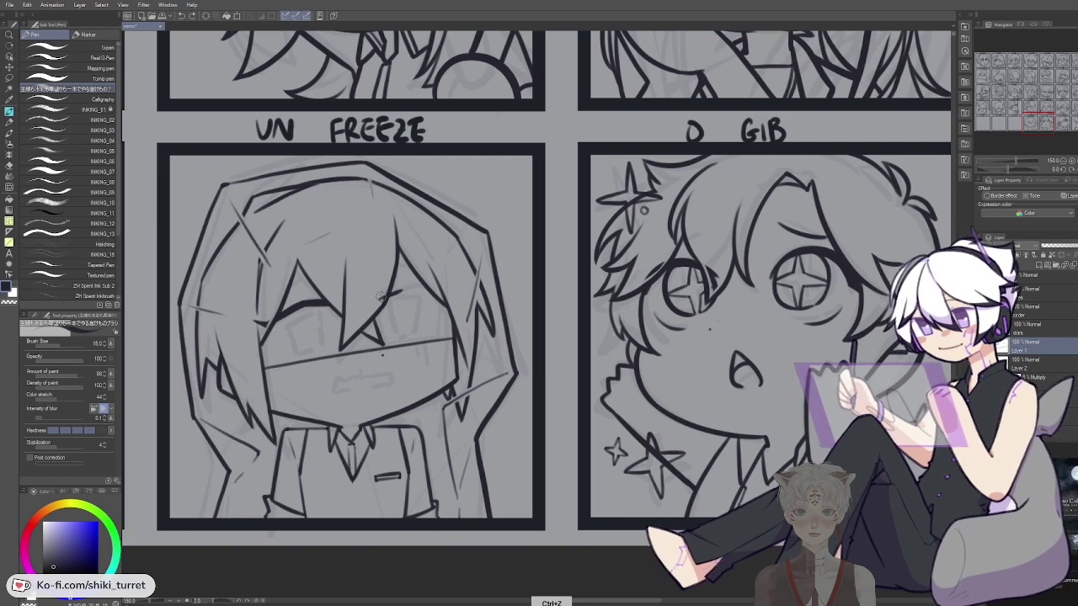
{"action": "mouse_move", "coordinate": [396, 295]}
{"action": "left_mouse_down"}
{"action": "mouse_move", "coordinate": [450, 292]}
{"action": "mouse_move", "coordinate": [398, 291]}
{"action": "mouse_move", "coordinate": [453, 287]}
{"action": "left_mouse_up"}
{"action": "key", "text": "ctrl+z"}
{"action": "key", "text": "ctrl+z"}
{"action": "key", "text": "ctrl+z"}
{"action": "key", "text": "ctrl+z"}
{"action": "key", "text": "ctrl+z"}
{"action": "key", "text": "ctrl+z"}
{"action": "key", "text": "c"}
{"action": "left_click_drag", "start_coordinate": [373, 307], "coordinate": [461, 293]}
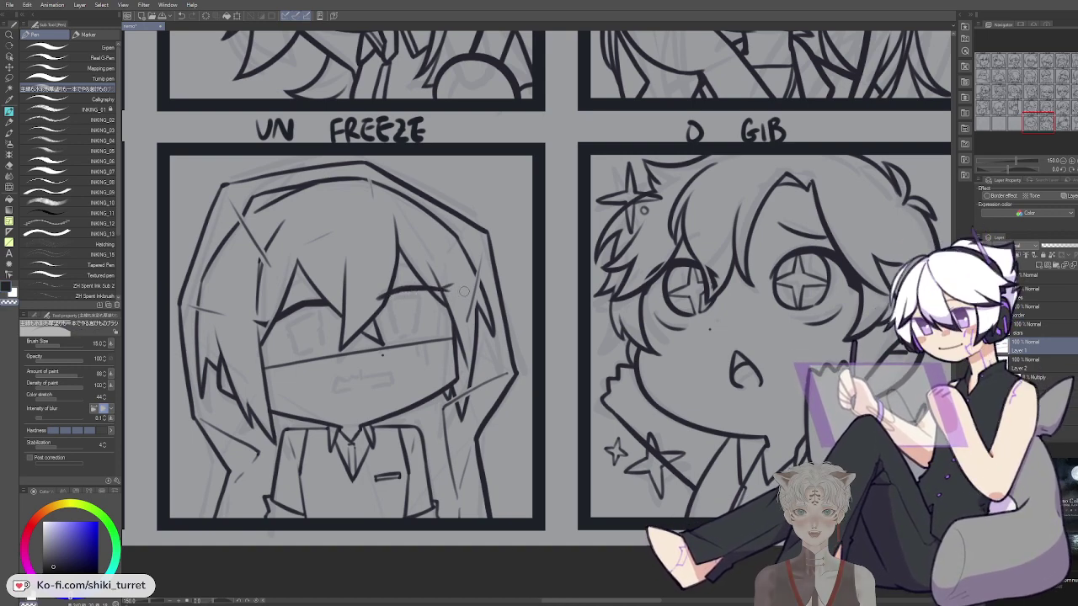
Refine the outer corner of the "O GIB" side lash with a small flicked tip
{"action": "key", "text": "ctrl+z"}
{"action": "left_click_drag", "start_coordinate": [396, 293], "coordinate": [454, 288]}
{"action": "key", "text": "c"}
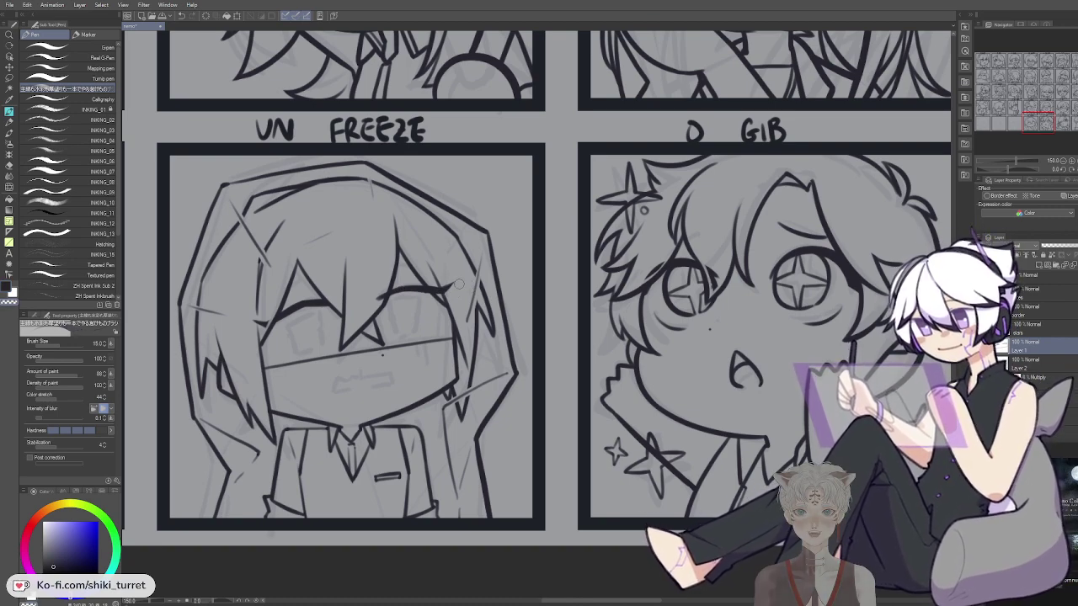
{"action": "key", "text": "ctrl+z"}
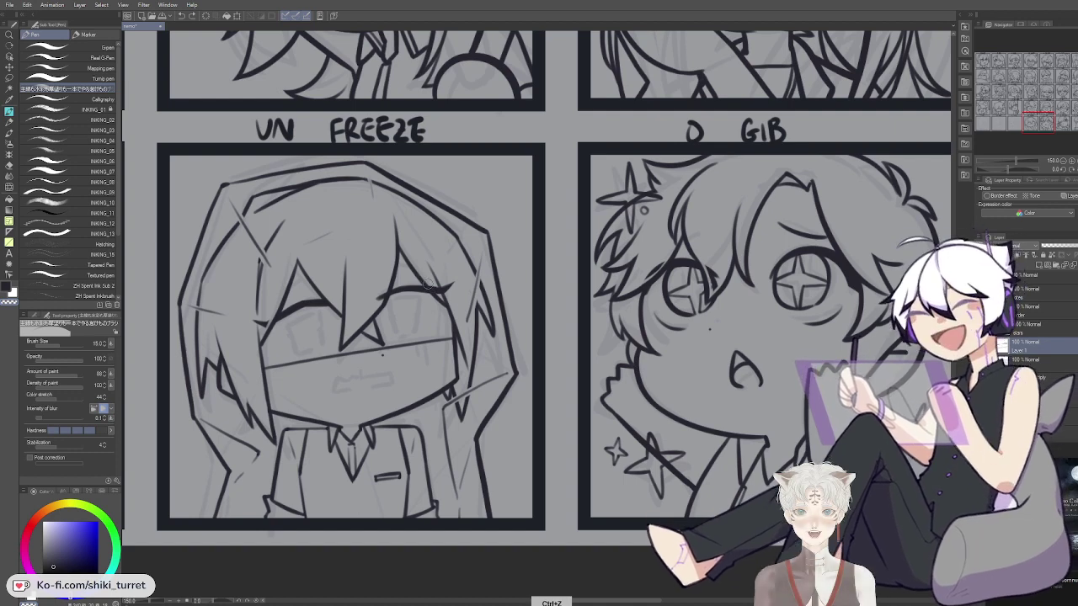
{"action": "key", "text": "c"}
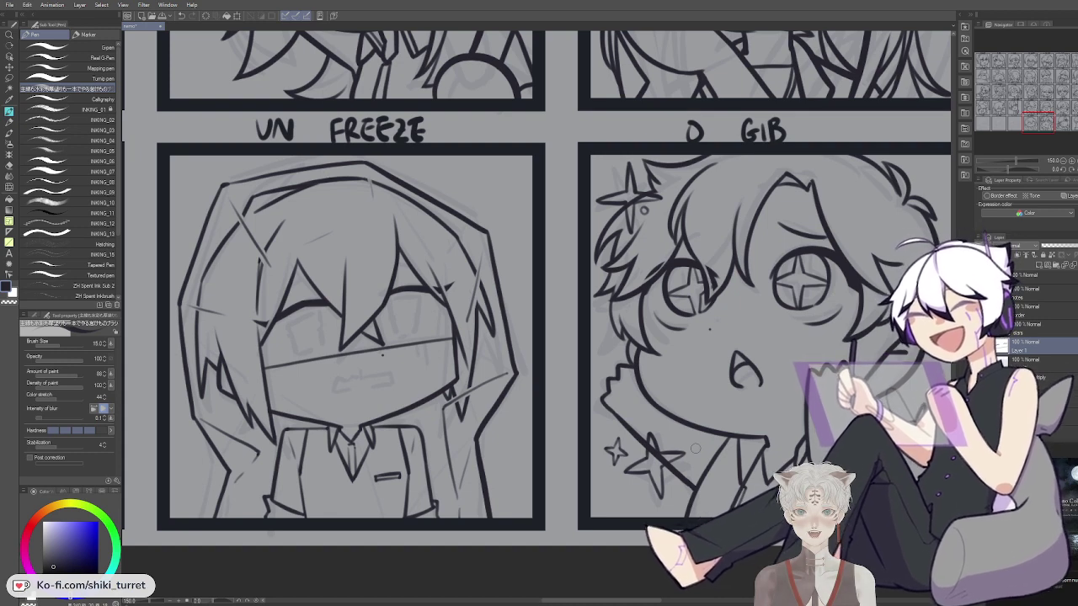
Ink the two side lines and lower corners of the iris in the "COLD" side eye
{"action": "key", "text": "ctrl+z"}
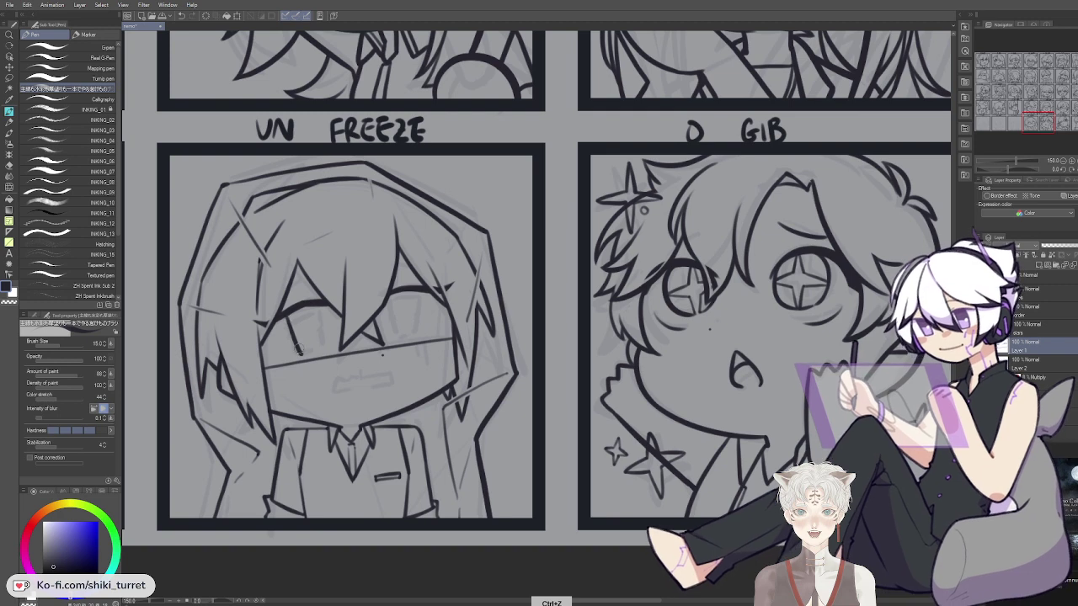
{"action": "key", "text": "ctrl+z"}
{"action": "left_click_drag", "start_coordinate": [288, 315], "coordinate": [300, 349]}
{"action": "key", "text": "ctrl+z"}
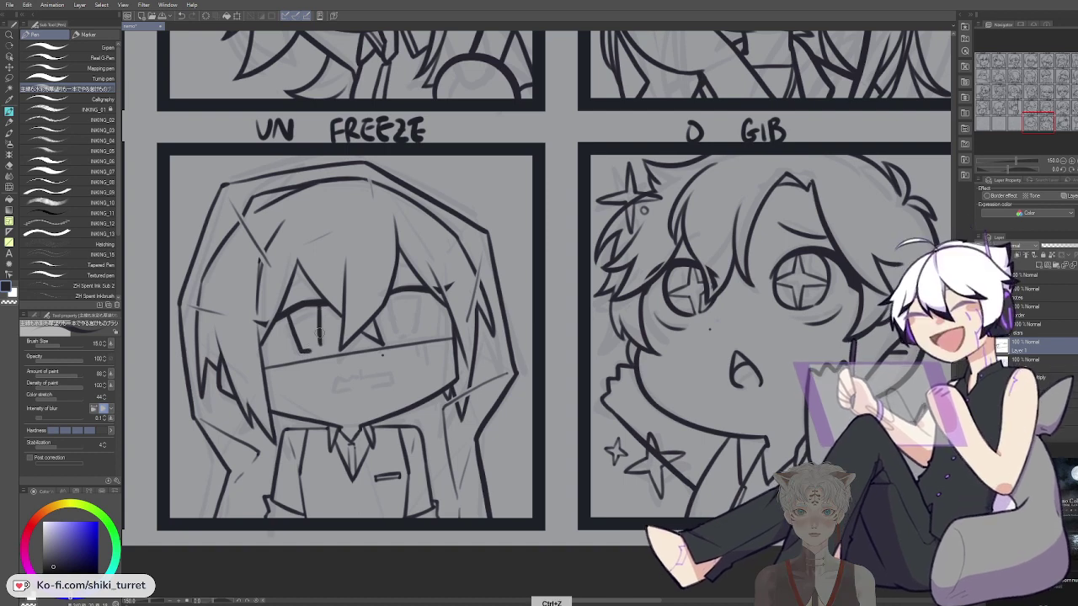
{"action": "left_click_drag", "start_coordinate": [318, 306], "coordinate": [323, 344]}
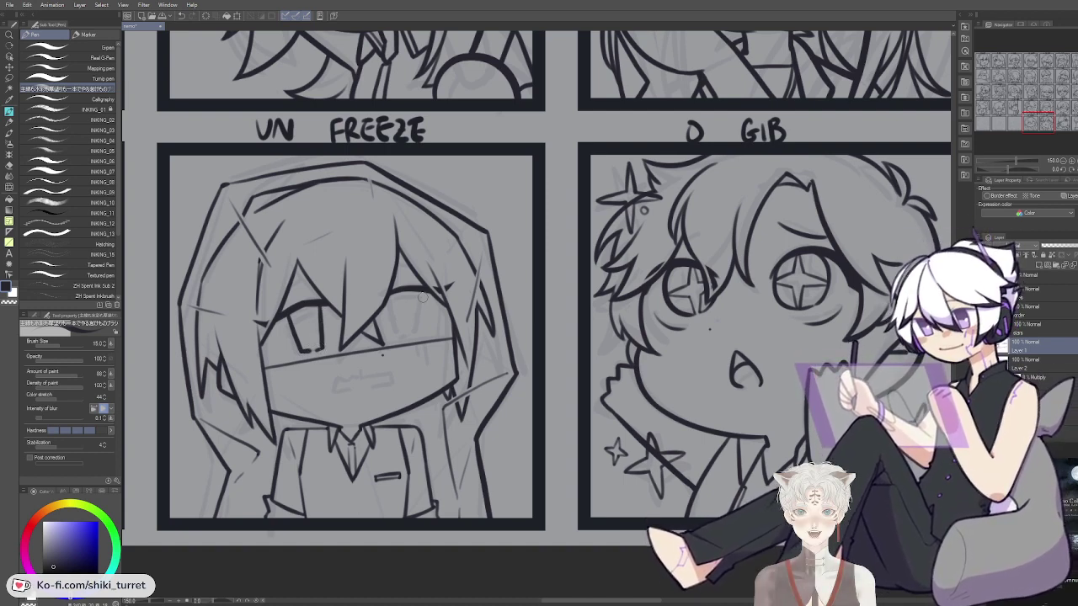
Ink the iris sides and lower corner of the "O GIB" side eye and tidy both irises' lower edges
{"action": "key", "text": "ctrl+z"}
{"action": "left_click_drag", "start_coordinate": [389, 293], "coordinate": [402, 338]}
{"action": "key", "text": "ctrl+z"}
{"action": "key", "text": "ctrl+z"}
{"action": "key", "text": "ctrl+z"}
{"action": "mouse_move", "coordinate": [418, 289]}
{"action": "left_mouse_down"}
{"action": "mouse_move", "coordinate": [426, 338]}
{"action": "mouse_move", "coordinate": [421, 331]}
{"action": "left_mouse_up"}
{"action": "key", "text": "ctrl+z"}
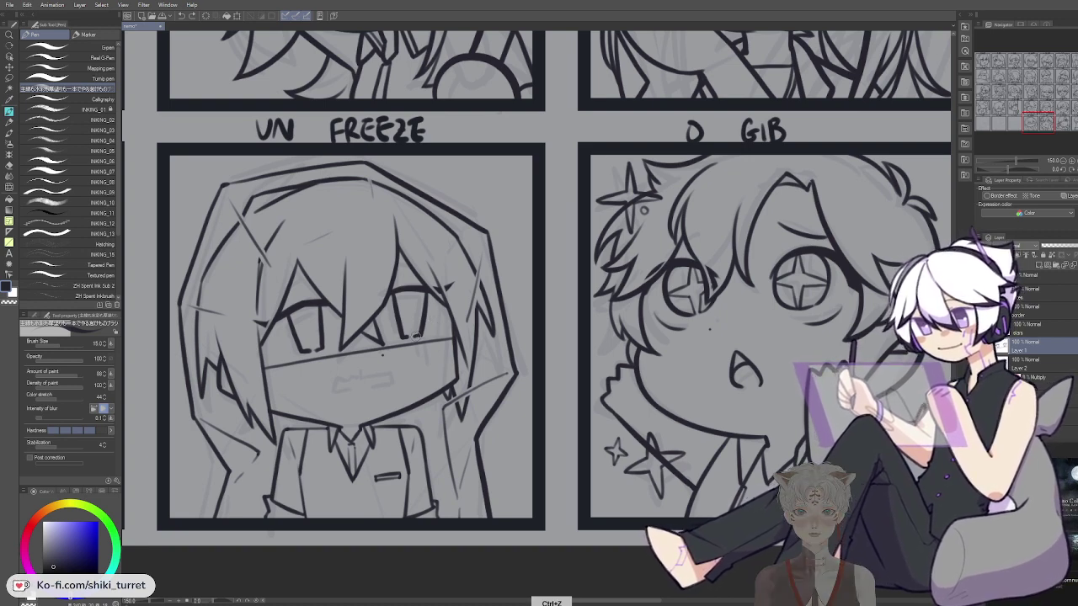
{"action": "left_click_drag", "start_coordinate": [414, 337], "coordinate": [422, 333]}
{"action": "key", "text": "c"}
{"action": "left_click_drag", "start_coordinate": [315, 350], "coordinate": [325, 350]}
{"action": "key", "text": "ctrl+z"}
{"action": "key", "text": "c"}
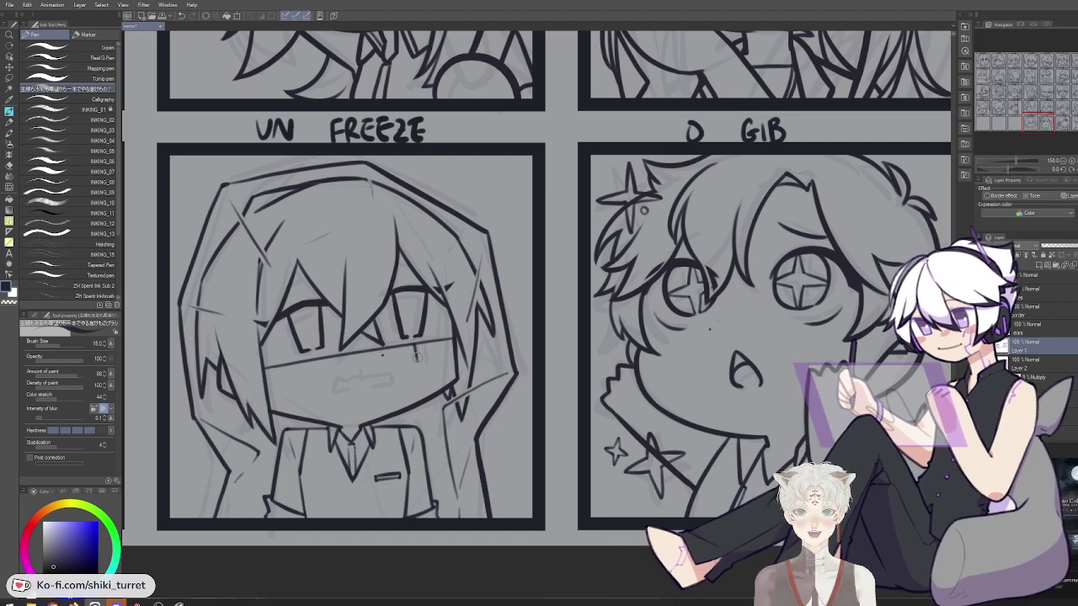
Ink a row of short vertical gloom lines on the cheek below the "O GIB" side eye
{"action": "key", "text": "ctrl+z"}
{"action": "mouse_move", "coordinate": [418, 341]}
{"action": "left_mouse_down"}
{"action": "mouse_move", "coordinate": [418, 354]}
{"action": "mouse_move", "coordinate": [441, 368]}
{"action": "left_mouse_up"}
{"action": "key", "text": "ctrl+z"}
{"action": "key", "text": "ctrl+z"}
{"action": "key", "text": "ctrl+z"}
{"action": "key", "text": "ctrl+z"}
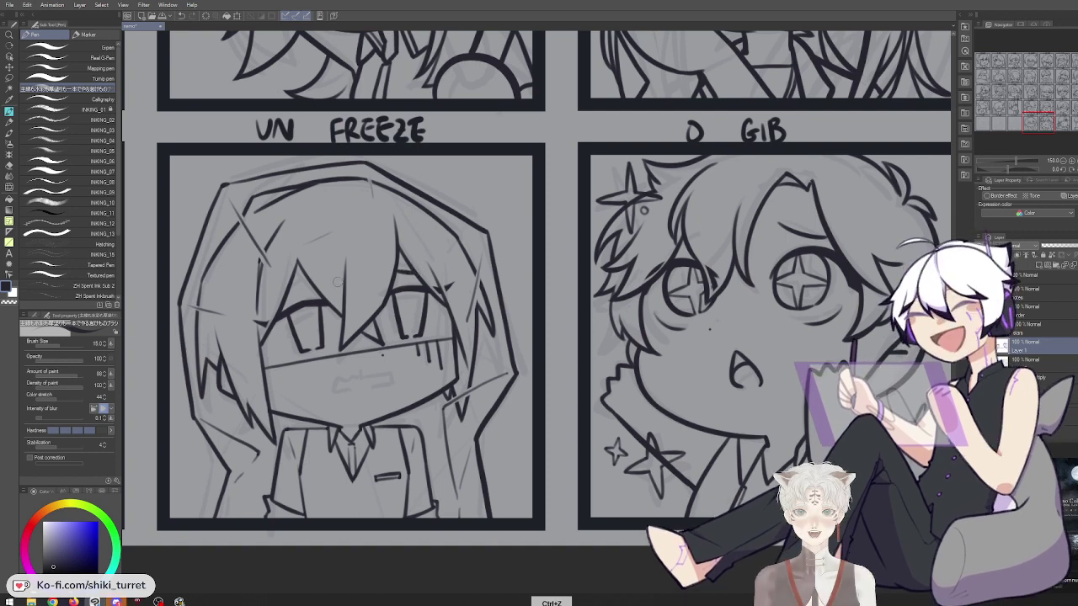
Ink short slanted lines above both upper lashes, beneath the bangs
{"action": "key", "text": "ctrl+z"}
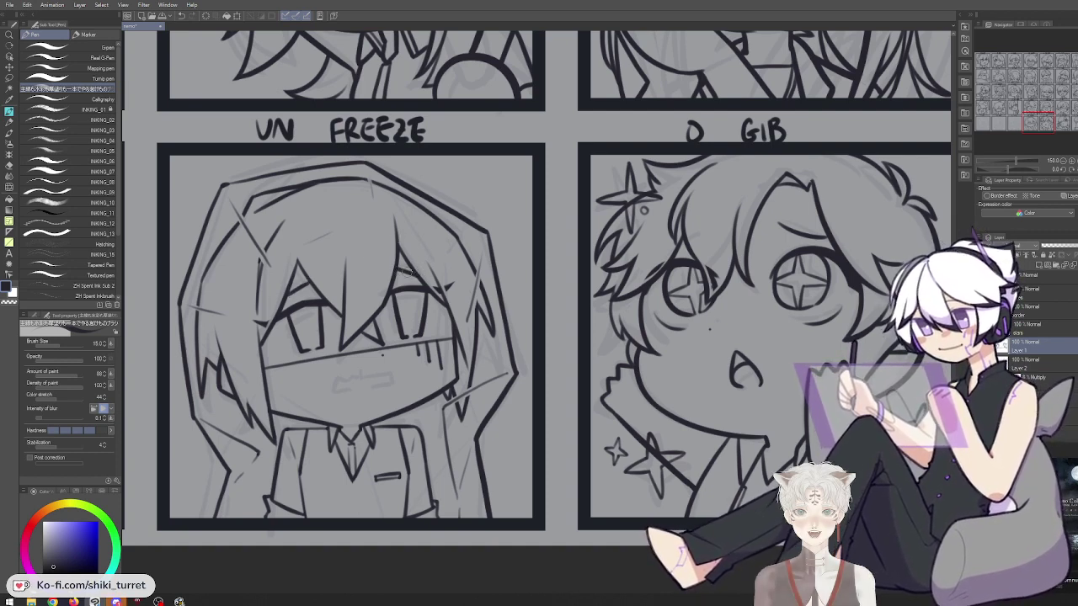
{"action": "key", "text": "ctrl+z"}
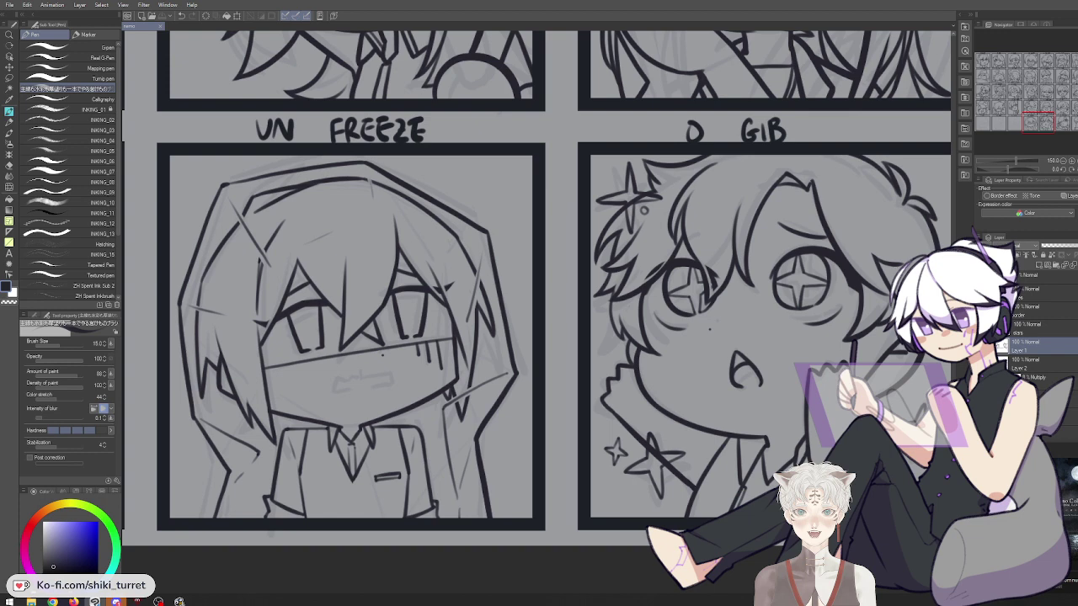
{"action": "key", "text": "ctrl+z"}
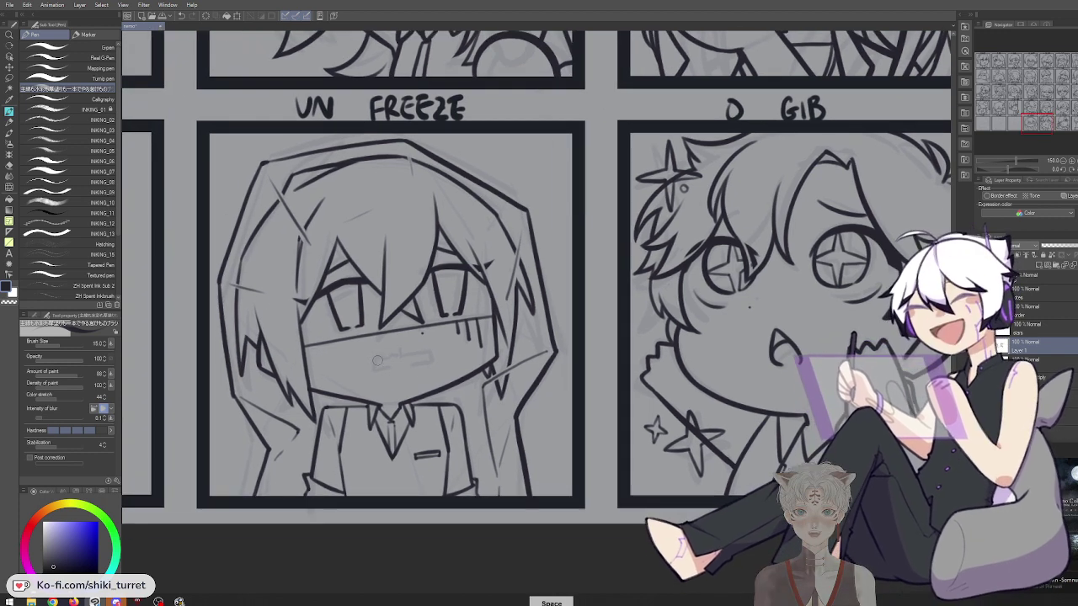
Ink the open, shivering mouth with a straight lower edge and a jagged upper edge
{"action": "left_click_drag", "start_coordinate": [372, 368], "coordinate": [437, 361]}
{"action": "key", "text": "ctrl+z"}
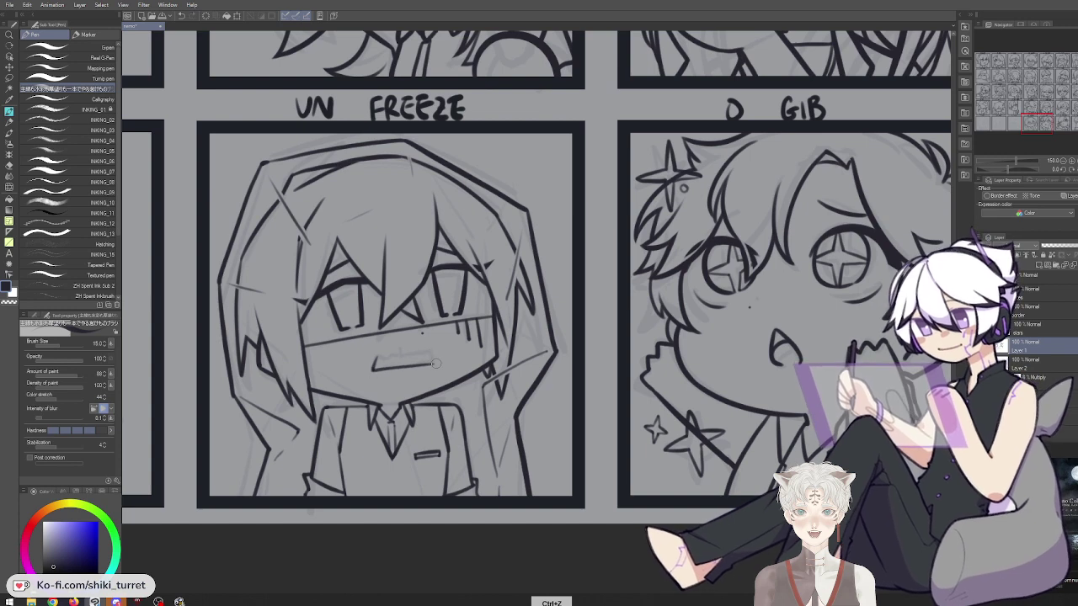
{"action": "key", "text": "ctrl+z"}
{"action": "left_click_drag", "start_coordinate": [428, 352], "coordinate": [433, 363]}
{"action": "key", "text": "ctrl+z"}
{"action": "mouse_move", "coordinate": [431, 353]}
{"action": "left_mouse_down"}
{"action": "mouse_move", "coordinate": [434, 364]}
{"action": "mouse_move", "coordinate": [383, 360]}
{"action": "mouse_move", "coordinate": [431, 353]}
{"action": "left_mouse_up"}
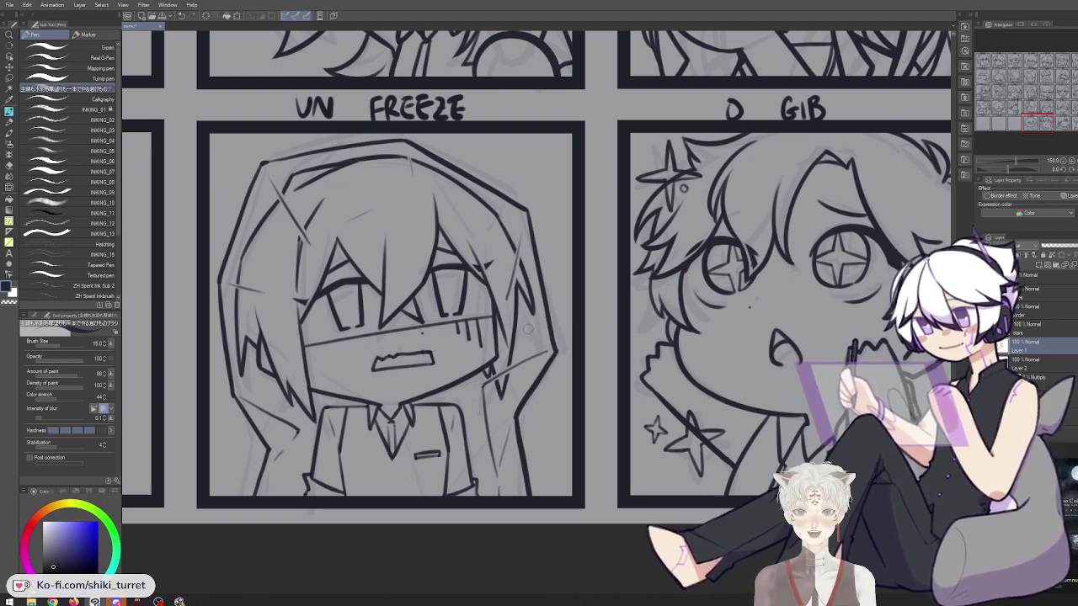
Reposition the inked mouth of the "UN FREEZE" character slightly within a lasso selection, deselect it, and save the file
{"action": "key", "text": "m"}
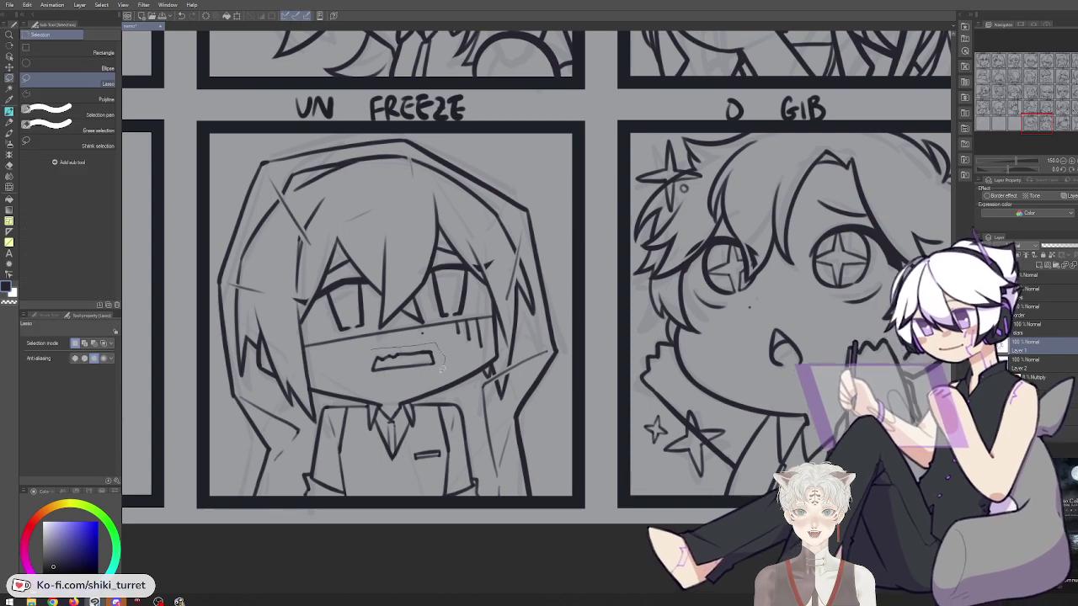
{"action": "left_click_drag", "start_coordinate": [444, 363], "coordinate": [361, 369]}
{"action": "key", "text": "k"}
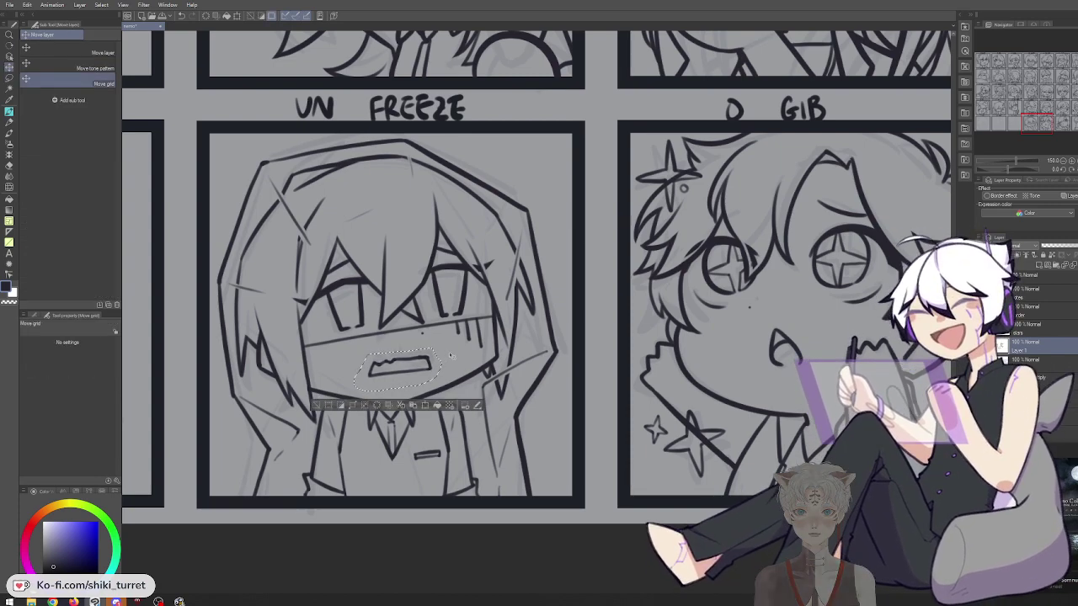
{"action": "key", "text": "k"}
{"action": "key", "text": "m"}
{"action": "key", "text": "ctrl+d"}
{"action": "mouse_move", "coordinate": [576, 380]}
{"action": "left_mouse_down"}
{"action": "mouse_move", "coordinate": [664, 398]}
{"action": "mouse_move", "coordinate": [623, 412]}
{"action": "left_mouse_up"}
{"action": "key", "text": "ctrl+space"}
{"action": "left_click_drag", "start_coordinate": [625, 464], "coordinate": [660, 416]}
{"action": "key", "text": "ctrl+s"}
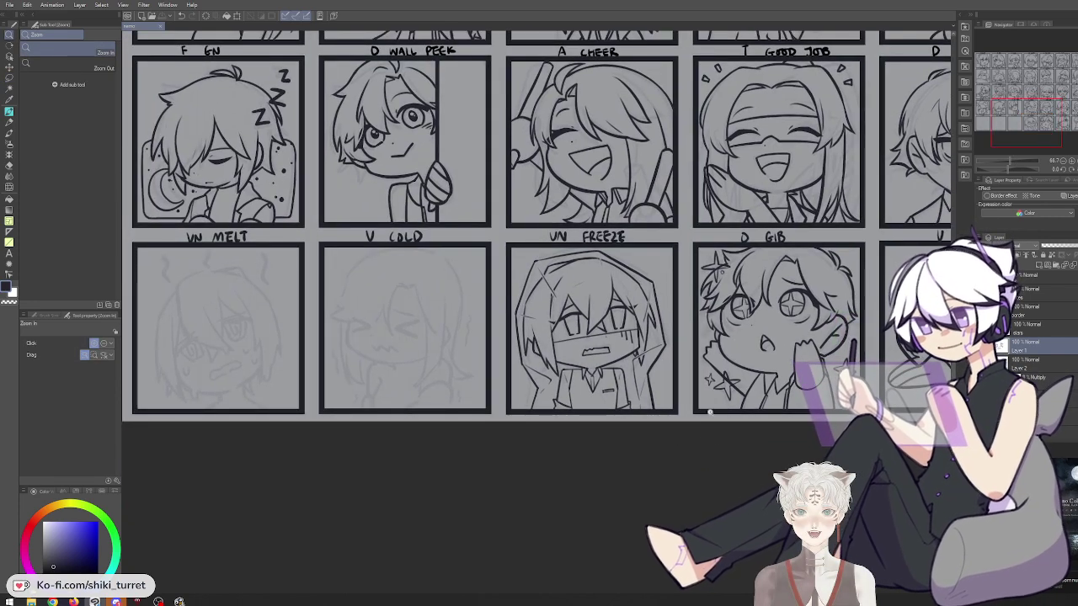
Examine the inked panels along the grid's lower rows, ending on a close view of "D YES" and "S NO"
{"action": "left_click", "coordinate": [445, 438]}
{"action": "left_click_drag", "start_coordinate": [446, 438], "coordinate": [226, 490]}
{"action": "left_click_drag", "start_coordinate": [734, 326], "coordinate": [263, 356]}
{"action": "left_click", "coordinate": [294, 394], "text": "alt"}
{"action": "left_click_drag", "start_coordinate": [250, 438], "coordinate": [344, 487]}
{"action": "left_click_drag", "start_coordinate": [284, 441], "coordinate": [737, 435]}
{"action": "left_click_drag", "start_coordinate": [670, 299], "coordinate": [644, 340]}
{"action": "left_click_drag", "start_coordinate": [932, 498], "coordinate": [283, 370]}
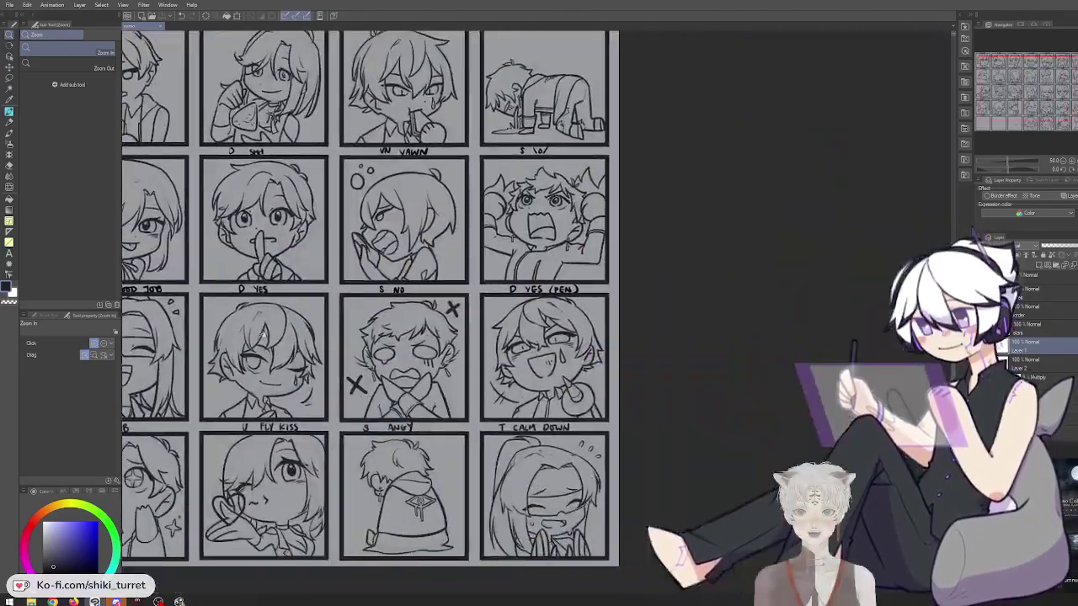
{"action": "left_click", "coordinate": [255, 363]}
{"action": "left_click", "coordinate": [255, 364]}
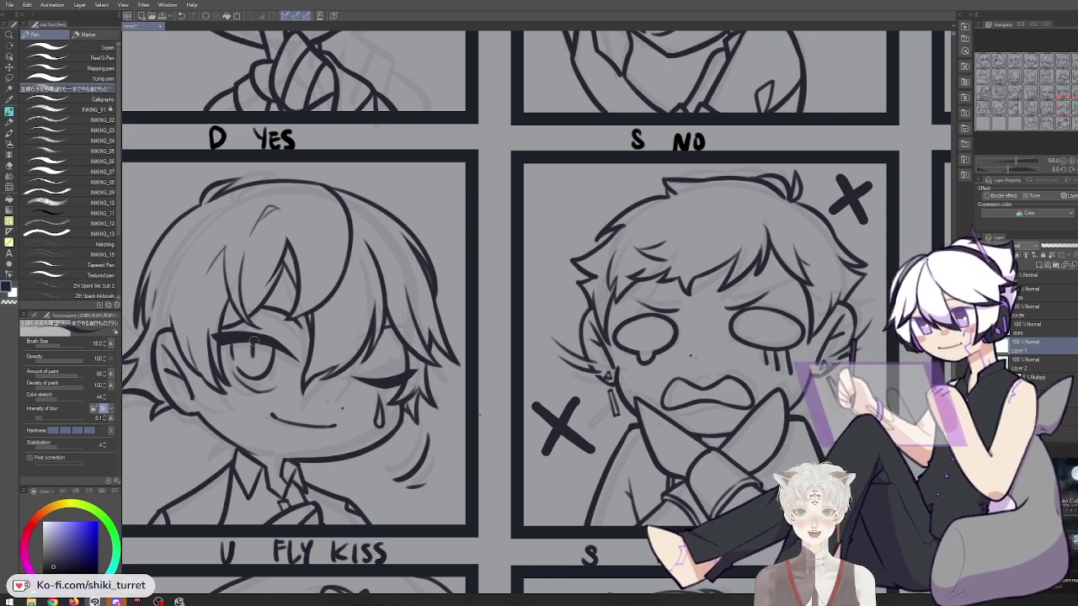
Look over the entire emote grid, comparing the inked panels with the remaining rough sketches in the last row
{"action": "left_click", "coordinate": [373, 383], "text": "alt"}
{"action": "left_click", "coordinate": [373, 383], "text": "alt"}
{"action": "left_click", "coordinate": [373, 383], "text": "alt"}
{"action": "left_click_drag", "start_coordinate": [373, 385], "coordinate": [631, 324]}
{"action": "scroll", "coordinate": [697, 447], "scroll_direction": "down", "scroll_amount": 3}
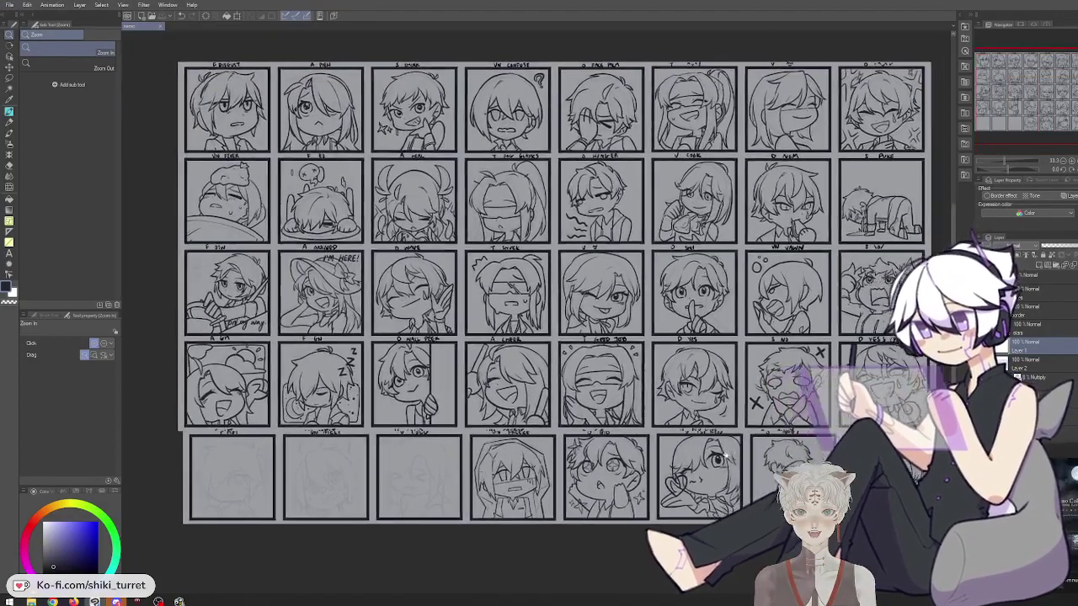
{"action": "left_click_drag", "start_coordinate": [726, 456], "coordinate": [700, 443]}
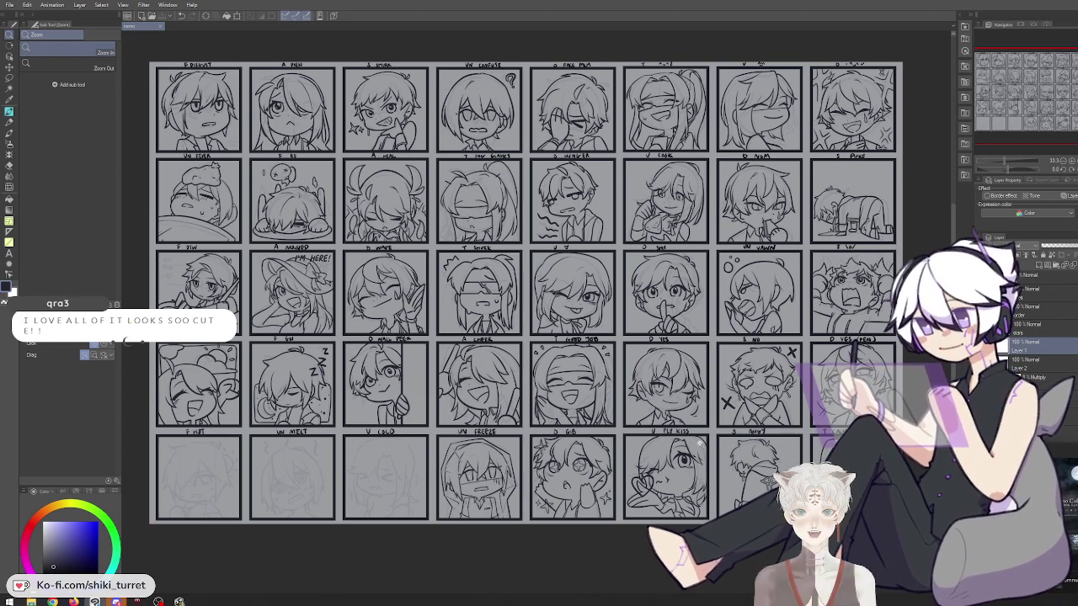
{"action": "left_click_drag", "start_coordinate": [765, 419], "coordinate": [746, 411]}
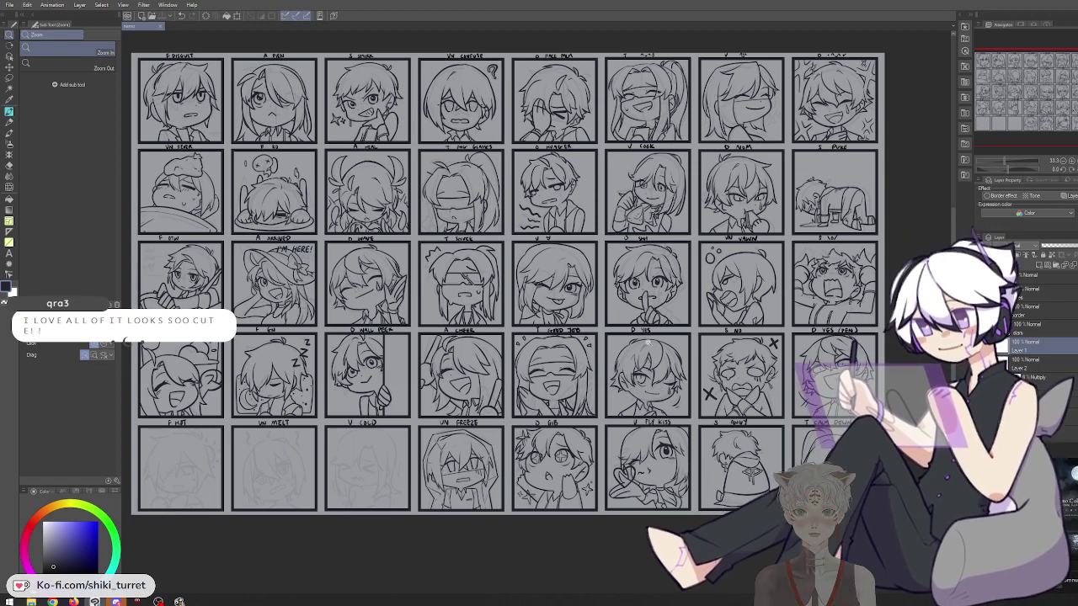
{"action": "mouse_move", "coordinate": [467, 278]}
{"action": "left_mouse_down"}
{"action": "mouse_move", "coordinate": [360, 285]}
{"action": "mouse_move", "coordinate": [411, 266]}
{"action": "mouse_move", "coordinate": [467, 278]}
{"action": "left_mouse_up"}
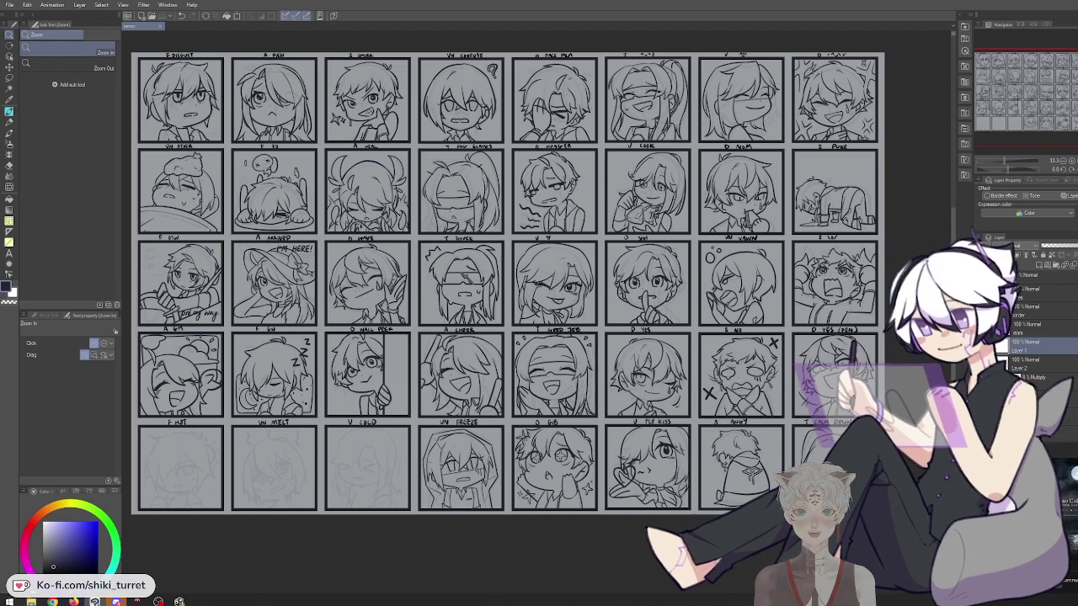
{"action": "scroll", "coordinate": [772, 426], "scroll_direction": "up", "scroll_amount": 2}
{"action": "left_click_drag", "start_coordinate": [736, 412], "coordinate": [564, 417]}
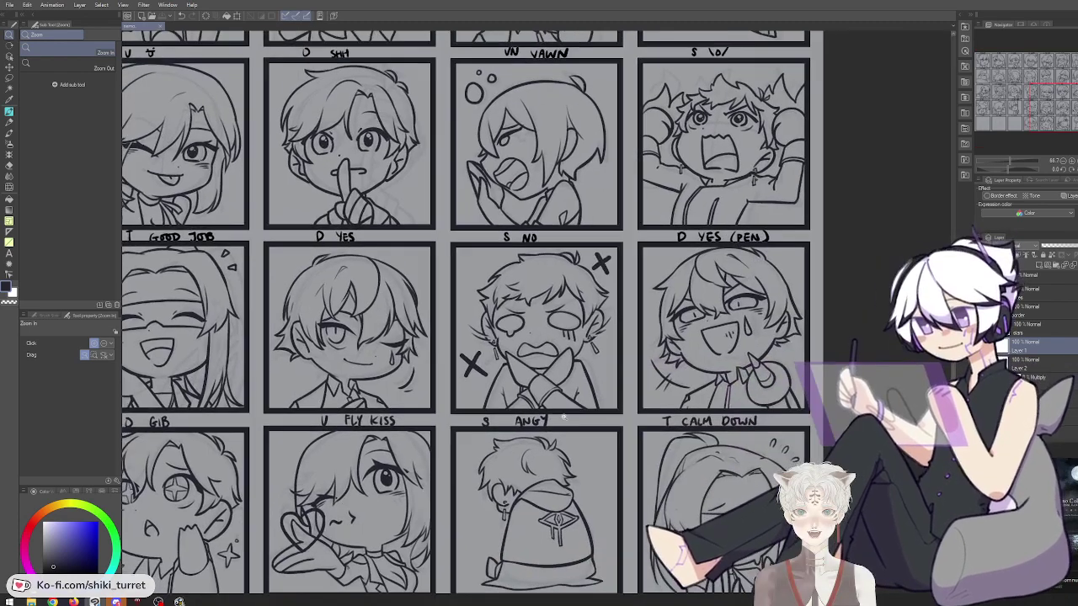
{"action": "scroll", "coordinate": [347, 417], "scroll_direction": "down", "scroll_amount": 3}
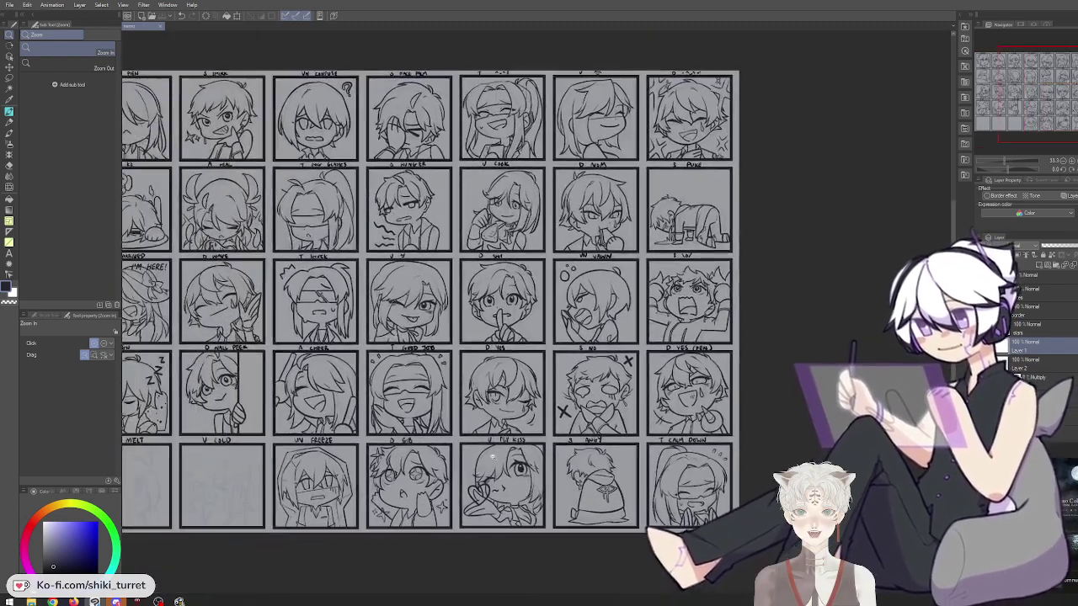
{"action": "left_click_drag", "start_coordinate": [493, 457], "coordinate": [582, 453]}
{"action": "left_click_drag", "start_coordinate": [381, 453], "coordinate": [465, 448]}
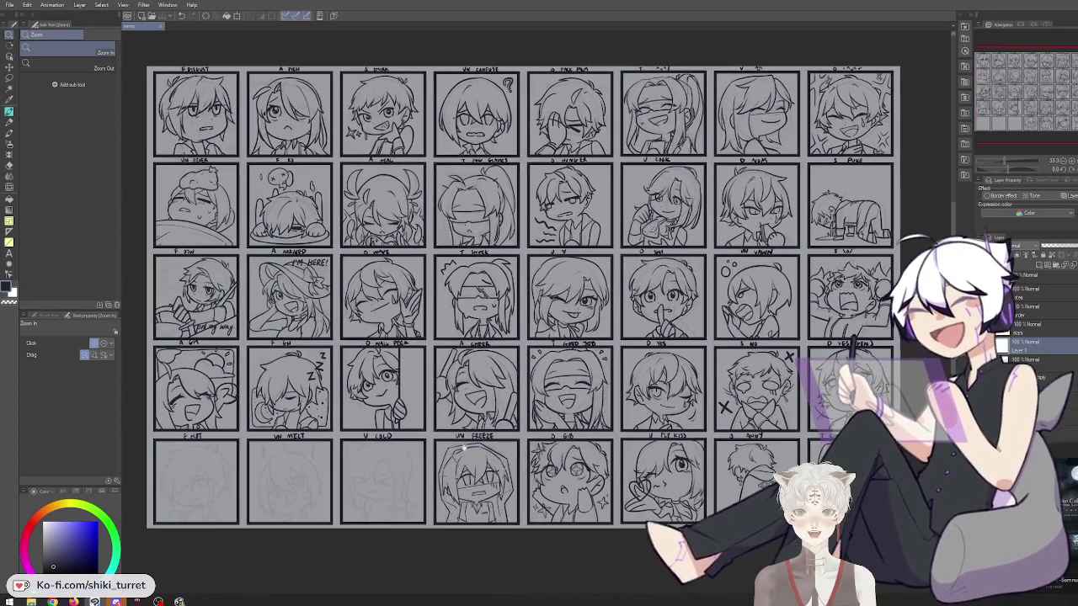
{"action": "left_click_drag", "start_coordinate": [470, 517], "coordinate": [386, 463]}
{"action": "mouse_move", "coordinate": [299, 511]}
{"action": "left_mouse_down"}
{"action": "mouse_move", "coordinate": [315, 513]}
{"action": "mouse_move", "coordinate": [312, 527]}
{"action": "left_mouse_up"}
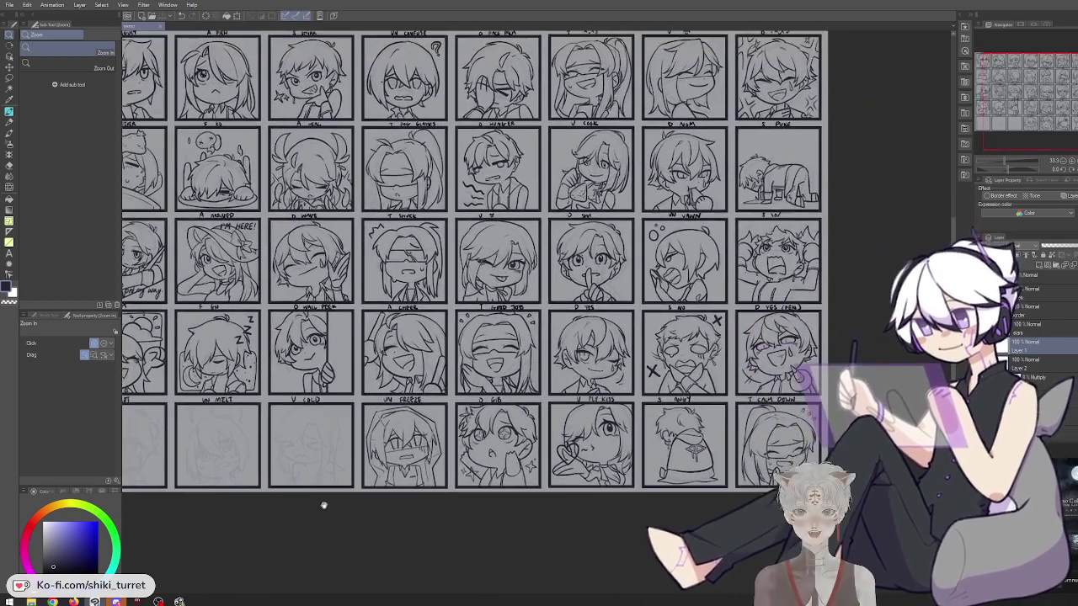
{"action": "left_click_drag", "start_coordinate": [232, 476], "coordinate": [225, 488]}
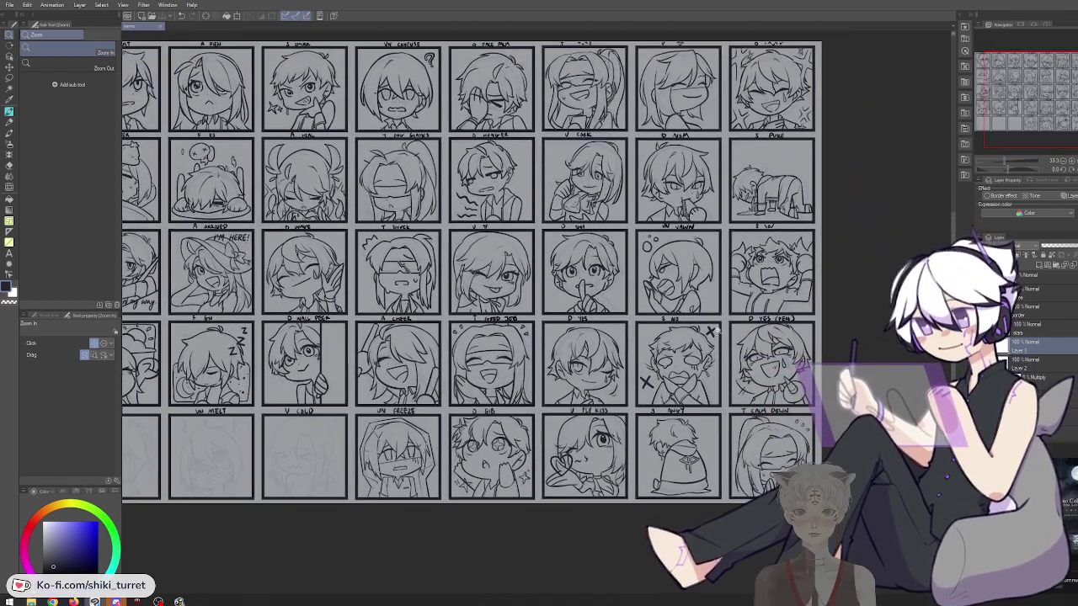
Inspect the line art of the "D YES", "S NO" and "S ANGY" panels up close, ending at the "V COLD" sketch
{"action": "left_click", "coordinate": [590, 346]}
{"action": "left_click", "coordinate": [593, 347]}
{"action": "left_click_drag", "start_coordinate": [559, 434], "coordinate": [372, 374]}
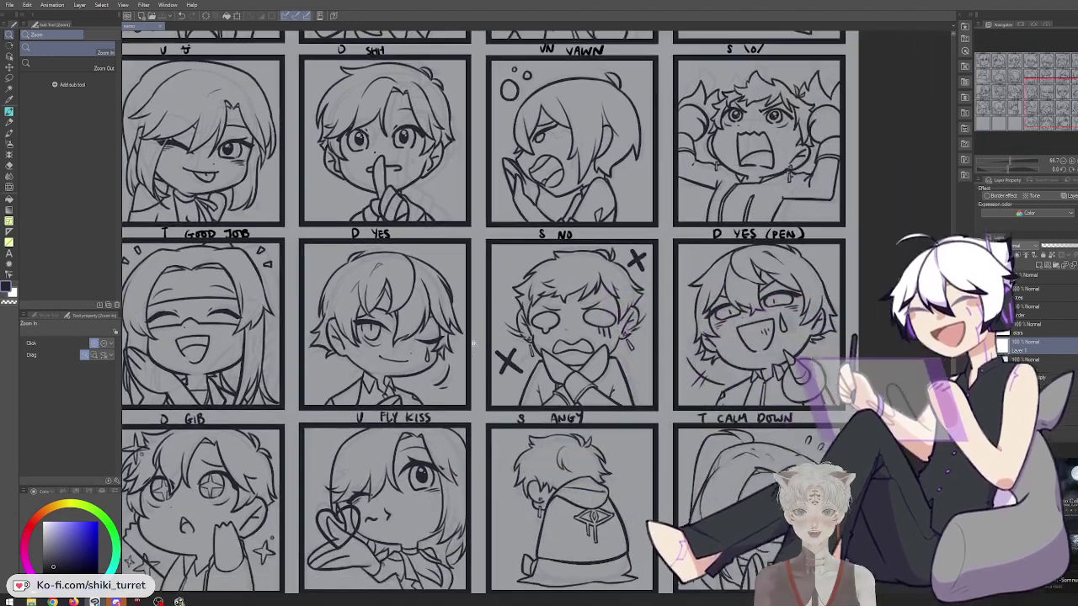
{"action": "left_click", "coordinate": [372, 374]}
{"action": "left_click_drag", "start_coordinate": [410, 339], "coordinate": [269, 371]}
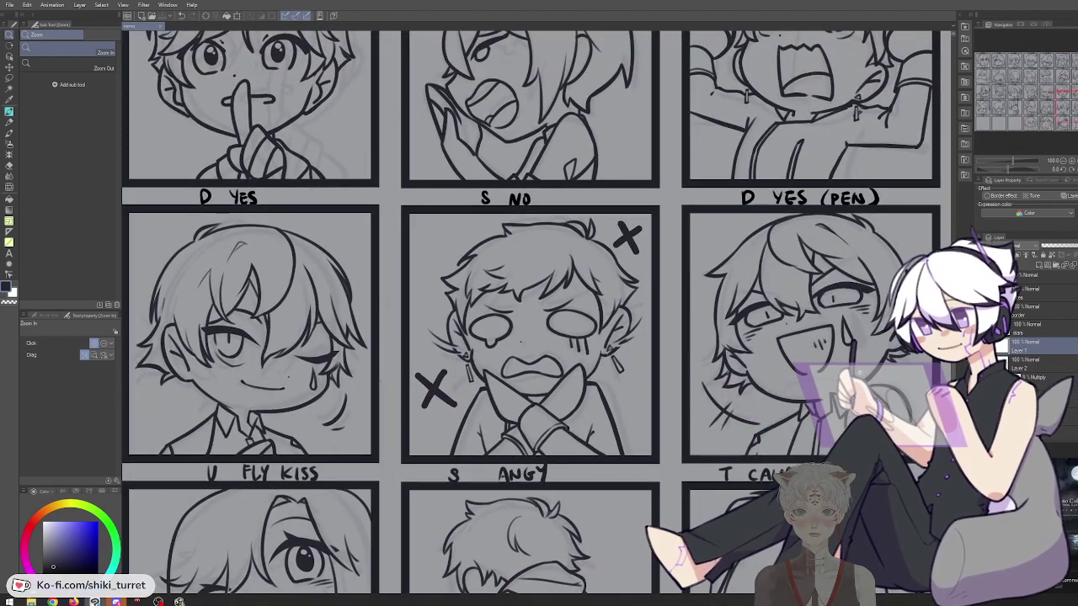
{"action": "left_click_drag", "start_coordinate": [466, 350], "coordinate": [449, 234]}
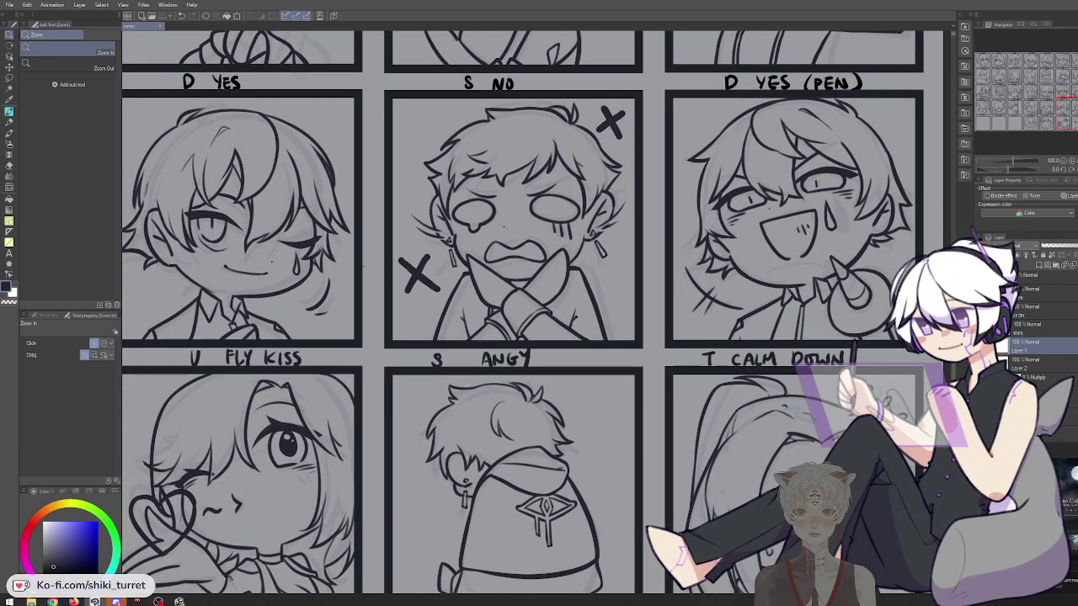
{"action": "left_click_drag", "start_coordinate": [373, 447], "coordinate": [814, 349]}
{"action": "left_click_drag", "start_coordinate": [320, 421], "coordinate": [592, 418]}
{"action": "mouse_move", "coordinate": [244, 479]}
{"action": "left_mouse_down"}
{"action": "mouse_move", "coordinate": [531, 438]}
{"action": "mouse_move", "coordinate": [530, 457]}
{"action": "left_mouse_up"}
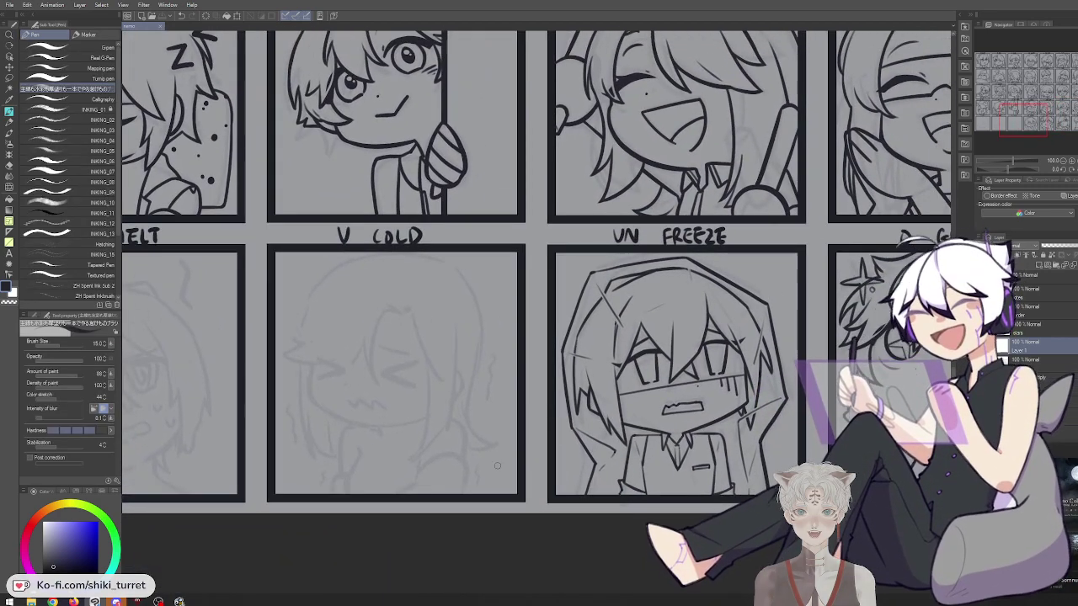
{"action": "mouse_move", "coordinate": [418, 366]}
{"action": "left_mouse_down"}
{"action": "mouse_move", "coordinate": [337, 330]}
{"action": "mouse_move", "coordinate": [323, 341]}
{"action": "left_mouse_up"}
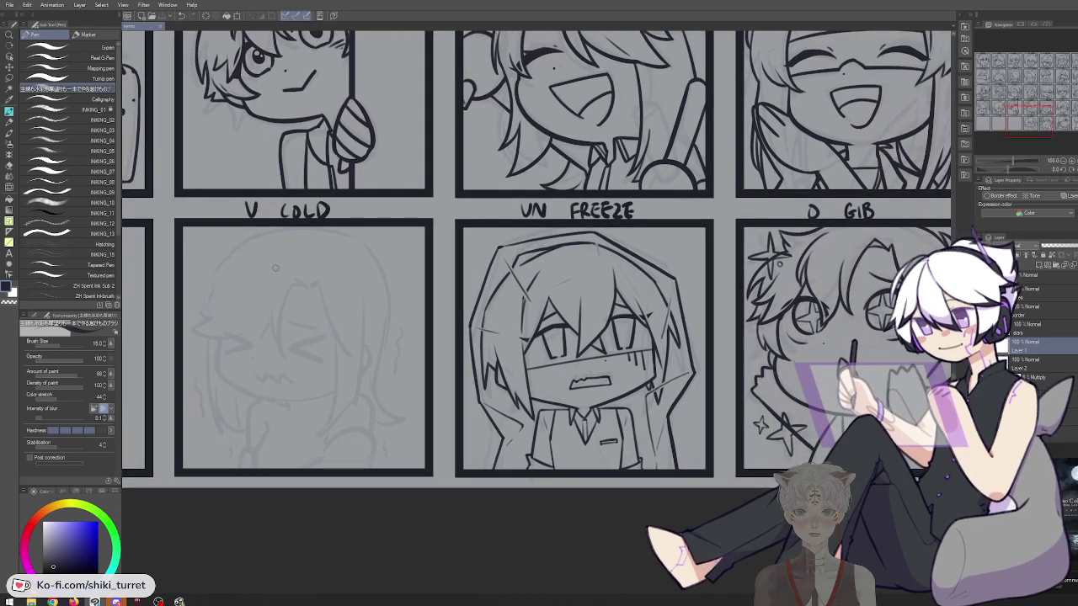
{"action": "left_click_drag", "start_coordinate": [331, 270], "coordinate": [405, 258]}
{"action": "key", "text": "ctrl+z"}
{"action": "left_click_drag", "start_coordinate": [292, 290], "coordinate": [291, 330]}
{"action": "key", "text": "ctrl+z"}
{"action": "left_click_drag", "start_coordinate": [293, 288], "coordinate": [294, 344]}
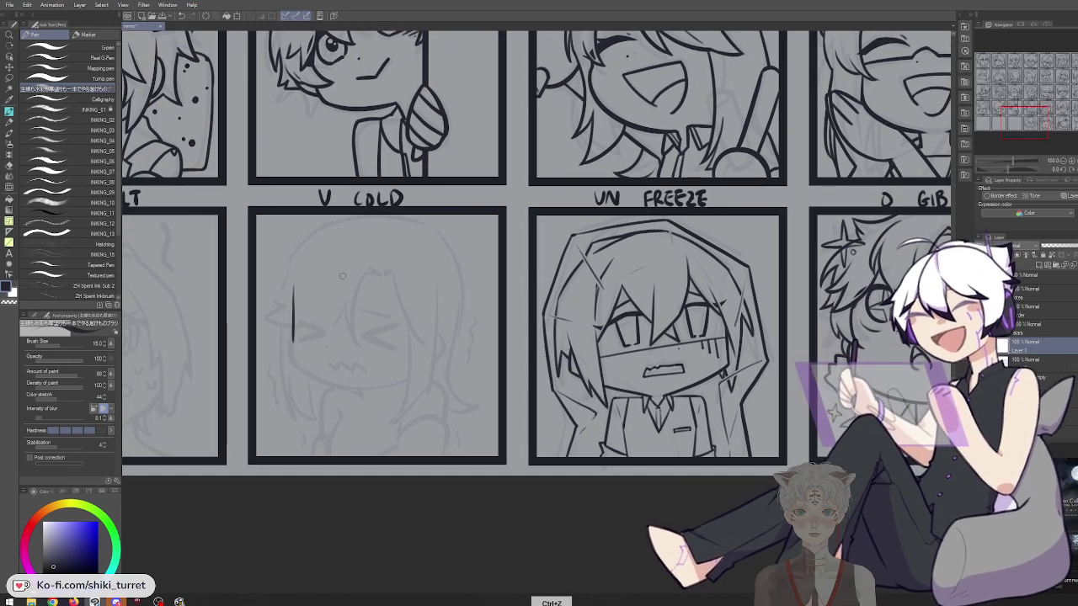
{"action": "key", "text": "ctrl+z"}
{"action": "left_click_drag", "start_coordinate": [300, 275], "coordinate": [333, 241]}
{"action": "key", "text": "ctrl+z"}
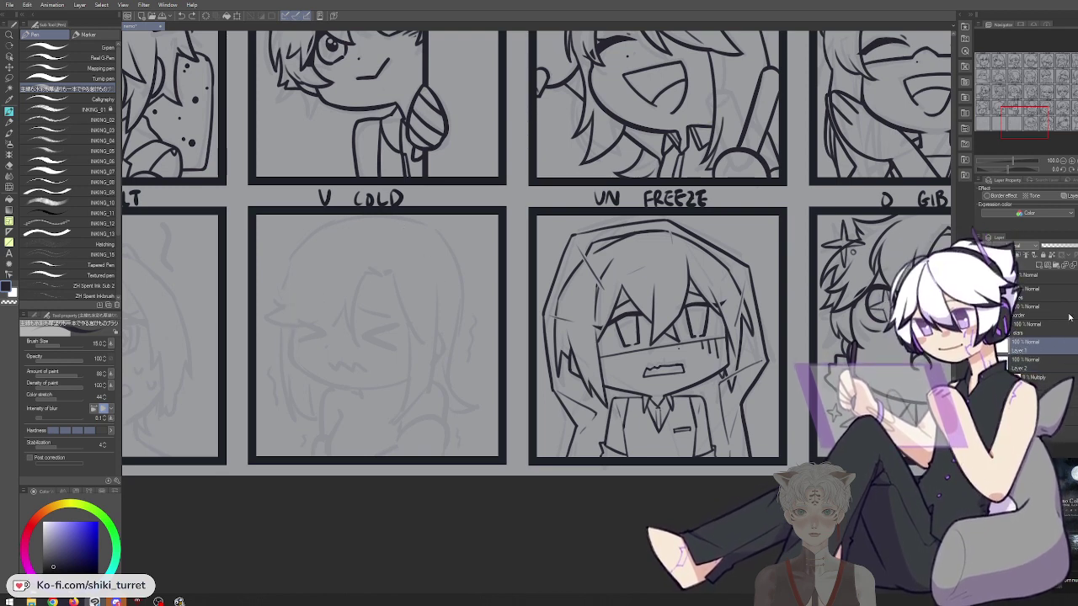
{"action": "key", "text": "ctrl+z"}
Ink the "V COLD" character's face outline on Layer 2, curving from the forehead down the cheek to the chin
{"action": "mouse_move", "coordinate": [312, 250]}
{"action": "left_mouse_down"}
{"action": "mouse_move", "coordinate": [299, 270]}
{"action": "mouse_move", "coordinate": [310, 258]}
{"action": "mouse_move", "coordinate": [295, 339]}
{"action": "left_mouse_up"}
{"action": "key", "text": "ctrl+z"}
{"action": "key", "text": "ctrl+z"}
{"action": "mouse_move", "coordinate": [298, 278]}
{"action": "left_mouse_down"}
{"action": "mouse_move", "coordinate": [290, 357]}
{"action": "mouse_move", "coordinate": [293, 338]}
{"action": "mouse_move", "coordinate": [292, 357]}
{"action": "mouse_move", "coordinate": [345, 389]}
{"action": "left_mouse_up"}
{"action": "key", "text": "ctrl+z"}
{"action": "key", "text": "ctrl+z"}
{"action": "mouse_move", "coordinate": [292, 358]}
{"action": "left_mouse_down"}
{"action": "mouse_move", "coordinate": [348, 389]}
{"action": "mouse_move", "coordinate": [304, 374]}
{"action": "mouse_move", "coordinate": [362, 389]}
{"action": "left_mouse_up"}
{"action": "key", "text": "ctrl+z"}
{"action": "key", "text": "ctrl+z"}
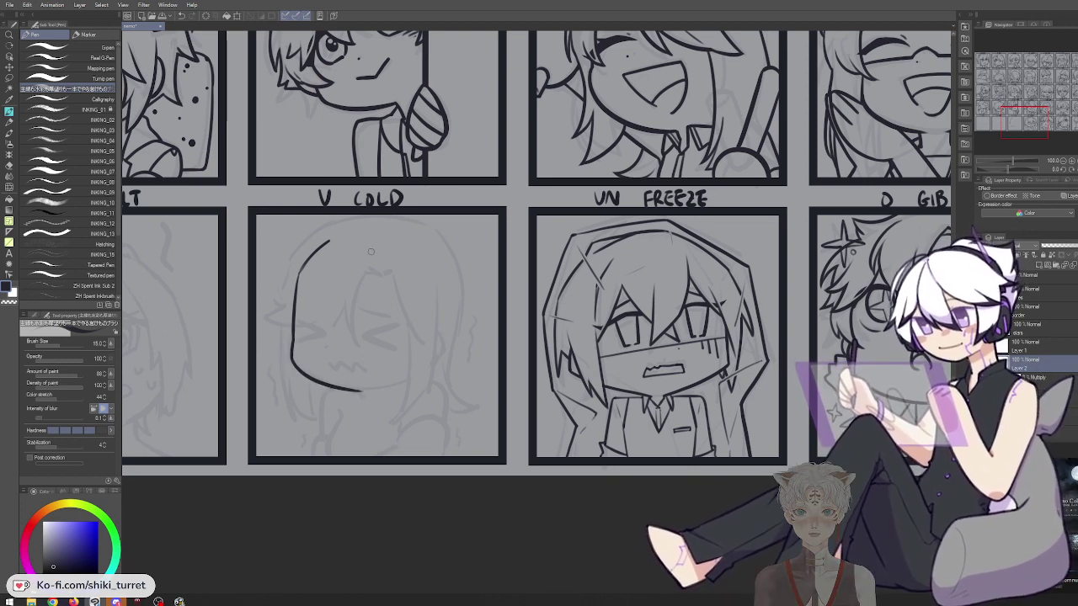
Select the inked "V COLD" face outline with the lasso and rotate it about 7 degrees counterclockwise
{"action": "key", "text": "m"}
{"action": "mouse_move", "coordinate": [375, 428]}
{"action": "left_mouse_down"}
{"action": "mouse_move", "coordinate": [299, 215]}
{"action": "mouse_move", "coordinate": [326, 435]}
{"action": "left_mouse_up"}
{"action": "key", "text": "y"}
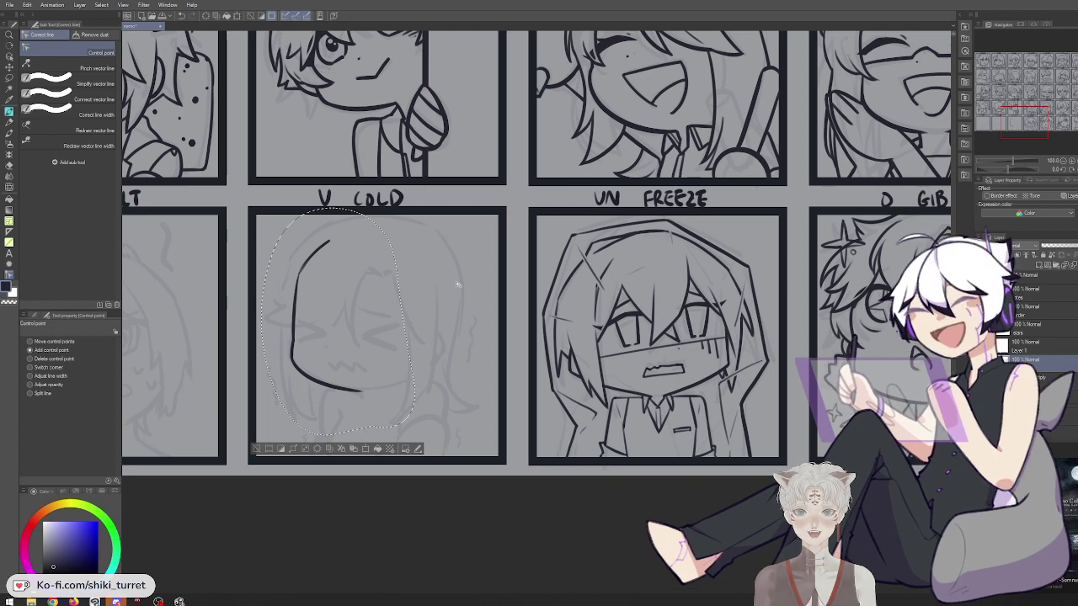
{"action": "key", "text": "m"}
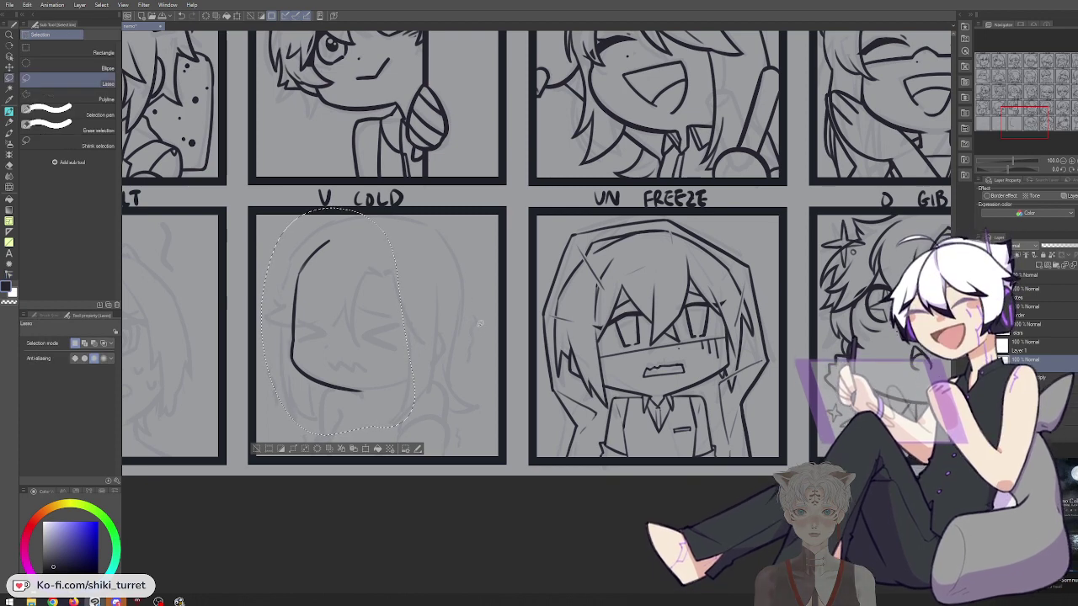
{"action": "key", "text": "ctrl+t"}
{"action": "mouse_move", "coordinate": [494, 344]}
{"action": "left_mouse_down"}
{"action": "mouse_move", "coordinate": [492, 356]}
{"action": "mouse_move", "coordinate": [400, 394]}
{"action": "left_mouse_up"}
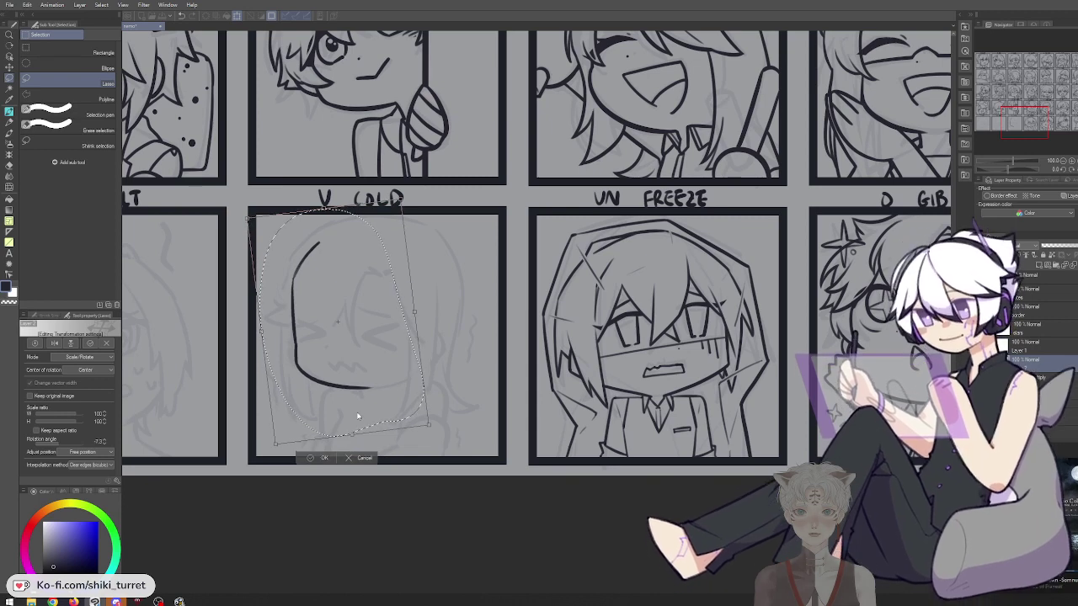
{"action": "left_click", "coordinate": [325, 455]}
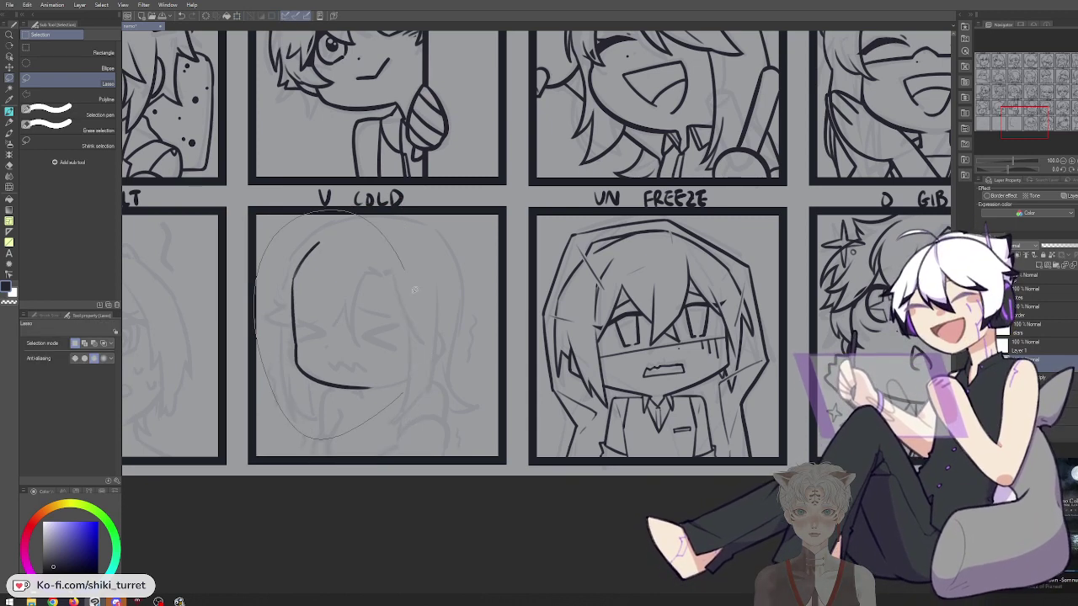
Lasso the rotated face outline again, shift it slightly to the left, and deselect it
{"action": "left_click_drag", "start_coordinate": [398, 250], "coordinate": [409, 392]}
{"action": "key", "text": "k"}
{"action": "left_click_drag", "start_coordinate": [428, 313], "coordinate": [423, 314]}
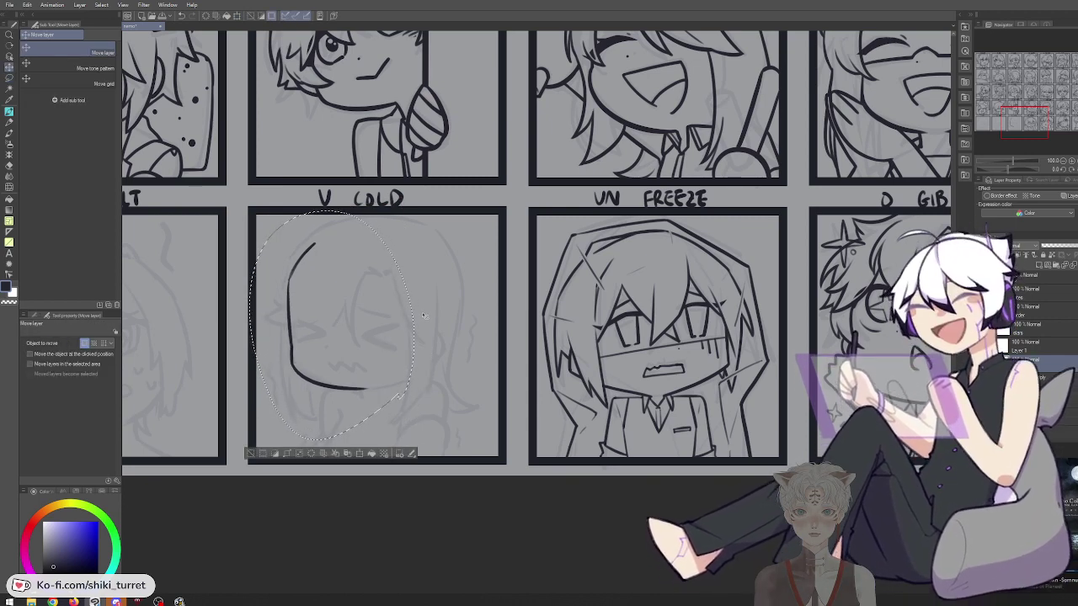
{"action": "key", "text": "p"}
{"action": "key", "text": "ctrl+d"}
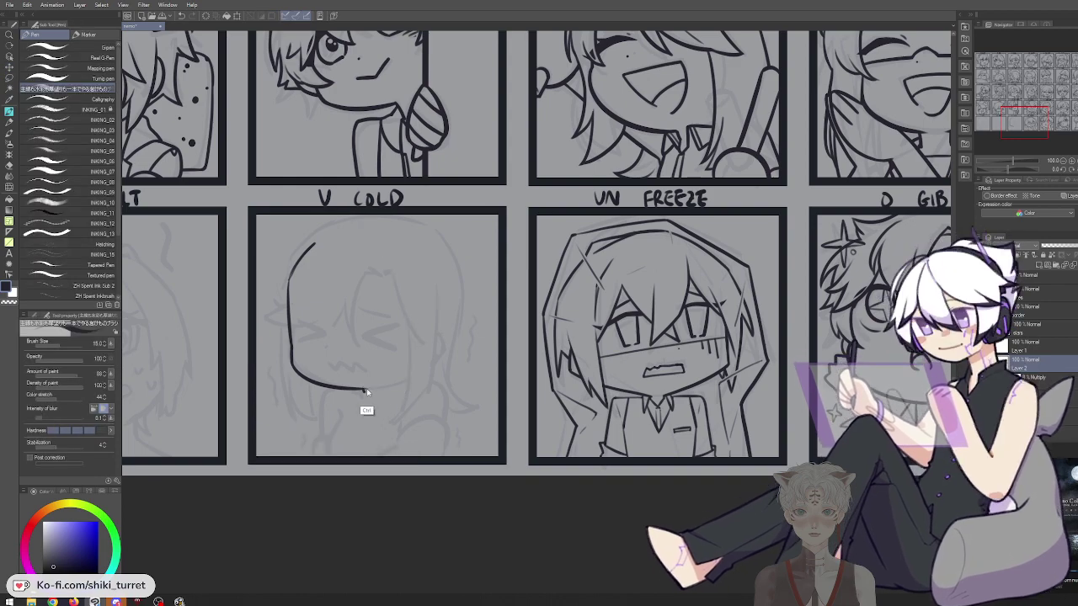
Extend the "V COLD" jawline up toward the far cheek and ink the short neck with a small curved collar band
{"action": "scroll", "coordinate": [400, 355], "scroll_direction": "up", "scroll_amount": 2}
{"action": "key", "text": "ctrl+z"}
{"action": "mouse_move", "coordinate": [385, 369]}
{"action": "left_mouse_down"}
{"action": "mouse_move", "coordinate": [431, 348]}
{"action": "mouse_move", "coordinate": [384, 372]}
{"action": "left_mouse_up"}
{"action": "key", "text": "ctrl+z"}
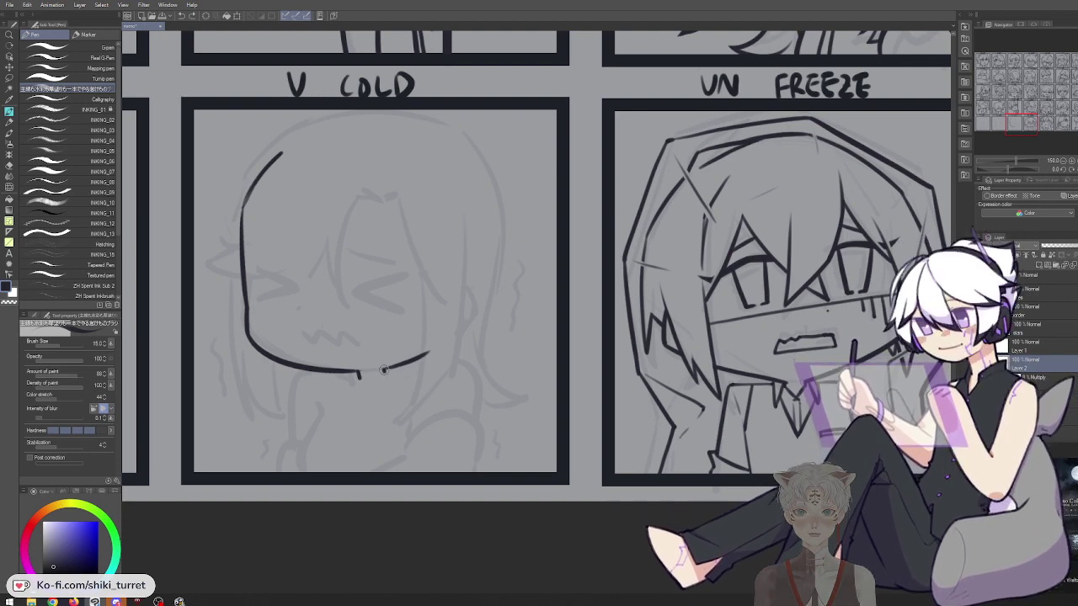
{"action": "mouse_move", "coordinate": [360, 374]}
{"action": "left_mouse_down"}
{"action": "mouse_move", "coordinate": [385, 371]}
{"action": "mouse_move", "coordinate": [361, 382]}
{"action": "mouse_move", "coordinate": [384, 376]}
{"action": "mouse_move", "coordinate": [377, 381]}
{"action": "left_mouse_up"}
{"action": "key", "text": "ctrl+z"}
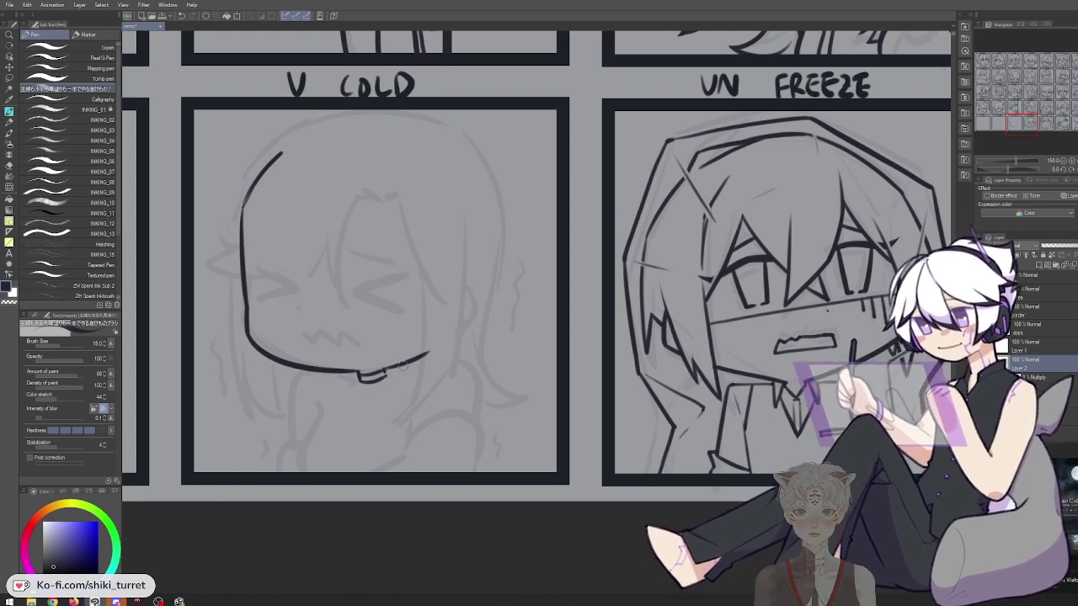
Ink a long, slightly slanted line from the "V COLD" character's neck down to the panel's lower border
{"action": "left_click_drag", "start_coordinate": [385, 373], "coordinate": [371, 472]}
{"action": "key", "text": "ctrl+z"}
{"action": "key", "text": "ctrl+z"}
{"action": "key", "text": "ctrl+z"}
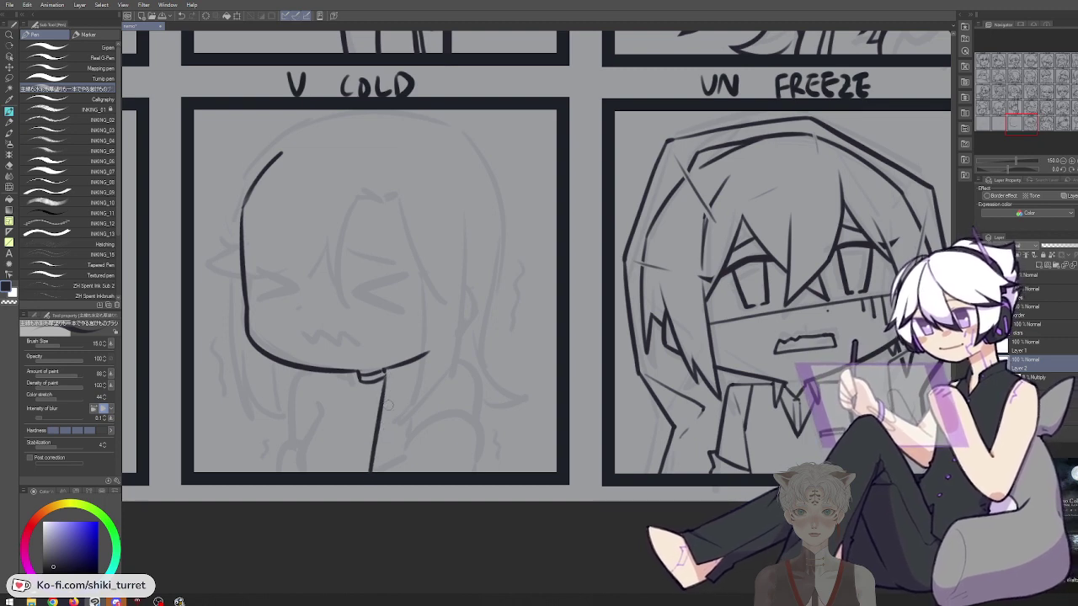
Ink the jacket's sloping front edge with its notched lapel and the torso's side line below the chin
{"action": "left_click_drag", "start_coordinate": [359, 379], "coordinate": [302, 442]}
{"action": "key", "text": "ctrl+z"}
{"action": "key", "text": "ctrl+z"}
{"action": "left_click_drag", "start_coordinate": [354, 402], "coordinate": [309, 435]}
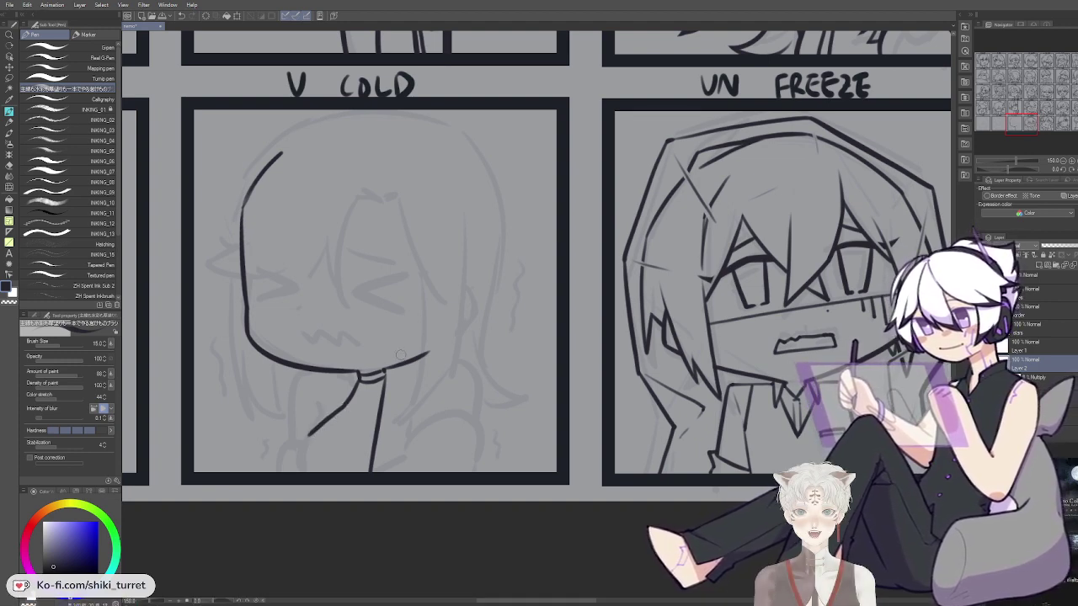
{"action": "key", "text": "ctrl+z"}
{"action": "mouse_move", "coordinate": [354, 374]}
{"action": "left_mouse_down"}
{"action": "mouse_move", "coordinate": [324, 398]}
{"action": "mouse_move", "coordinate": [322, 420]}
{"action": "left_mouse_up"}
{"action": "key", "text": "ctrl+z"}
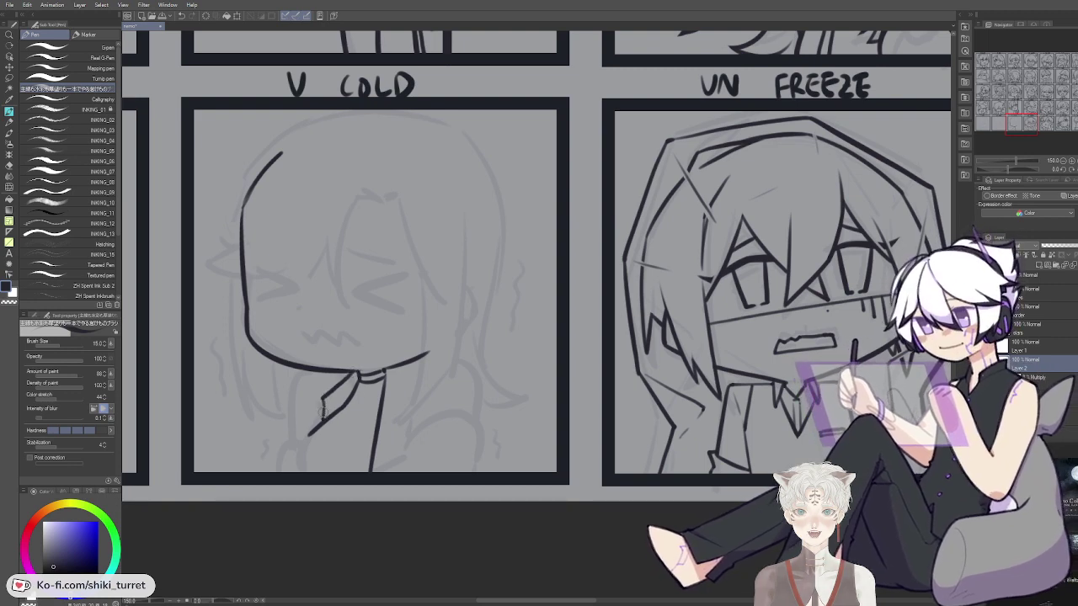
{"action": "left_click_drag", "start_coordinate": [307, 437], "coordinate": [305, 463]}
{"action": "key", "text": "ctrl+z"}
{"action": "key", "text": "ctrl+z"}
Ink the curved chest lines converging at the panel's lower border and the notched lapel on the jacket's other side
{"action": "mouse_move", "coordinate": [340, 411]}
{"action": "left_mouse_down"}
{"action": "mouse_move", "coordinate": [339, 456]}
{"action": "mouse_move", "coordinate": [331, 445]}
{"action": "mouse_move", "coordinate": [340, 474]}
{"action": "mouse_move", "coordinate": [373, 431]}
{"action": "left_mouse_up"}
{"action": "key", "text": "ctrl+z"}
{"action": "key", "text": "ctrl+z"}
{"action": "left_click_drag", "start_coordinate": [341, 471], "coordinate": [375, 432]}
{"action": "key", "text": "ctrl+z"}
{"action": "left_click_drag", "start_coordinate": [342, 471], "coordinate": [376, 434]}
{"action": "left_click_drag", "start_coordinate": [341, 469], "coordinate": [357, 428]}
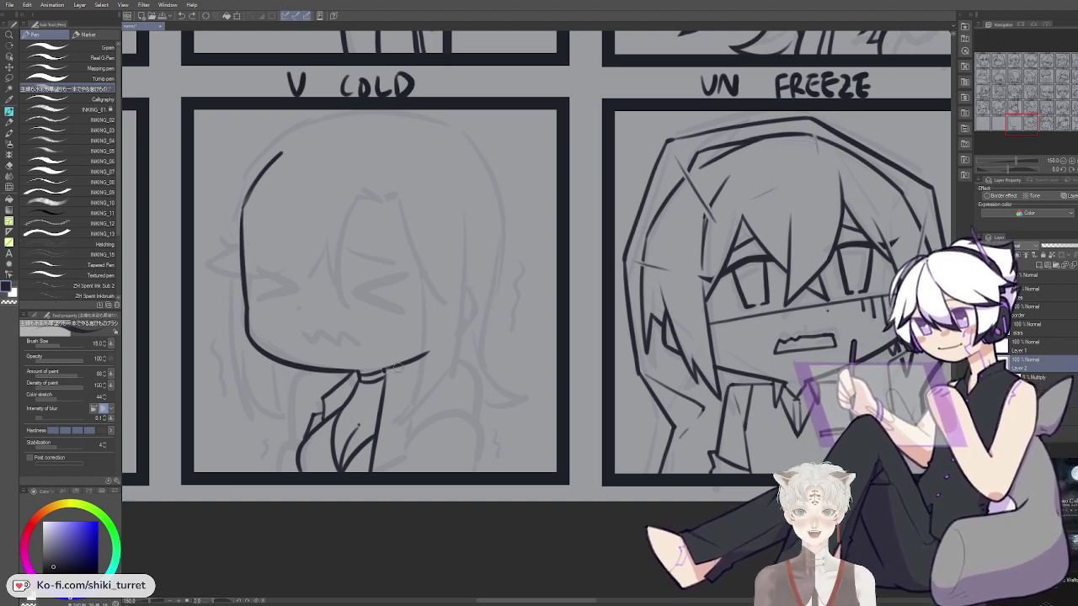
{"action": "mouse_move", "coordinate": [393, 368]}
{"action": "left_mouse_down"}
{"action": "mouse_move", "coordinate": [411, 427]}
{"action": "mouse_move", "coordinate": [396, 380]}
{"action": "mouse_move", "coordinate": [405, 411]}
{"action": "left_mouse_up"}
{"action": "key", "text": "ctrl+z"}
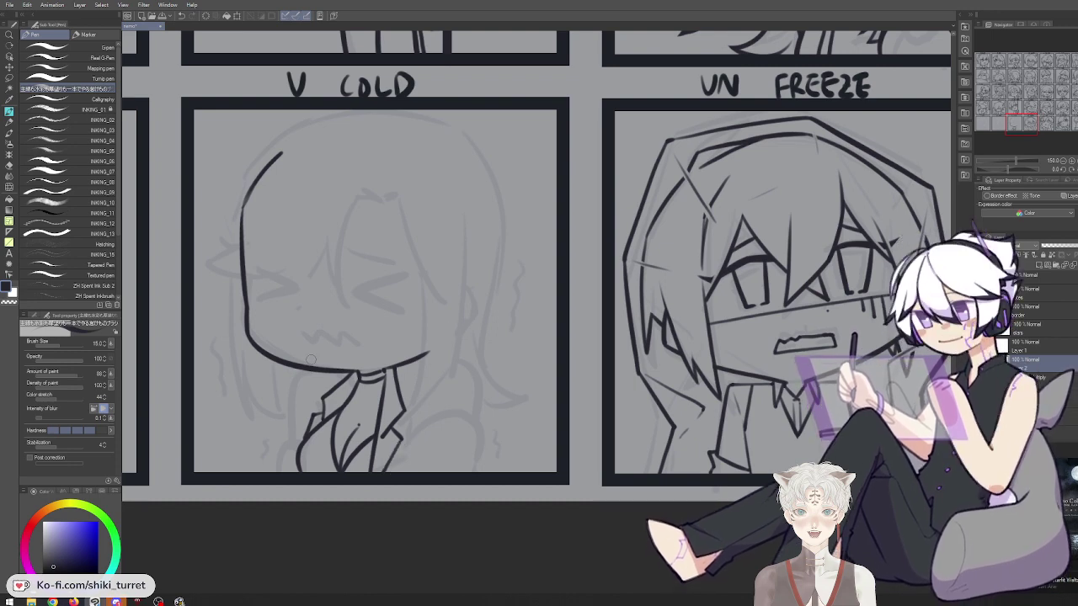
Ink the "V COLD" character's shoulder and arm outline on the side away from the ear, down to the panel border
{"action": "left_click_drag", "start_coordinate": [318, 372], "coordinate": [308, 412]}
{"action": "key", "text": "ctrl+z"}
{"action": "left_click_drag", "start_coordinate": [319, 372], "coordinate": [285, 473]}
{"action": "key", "text": "ctrl+z"}
{"action": "key", "text": "ctrl+z"}
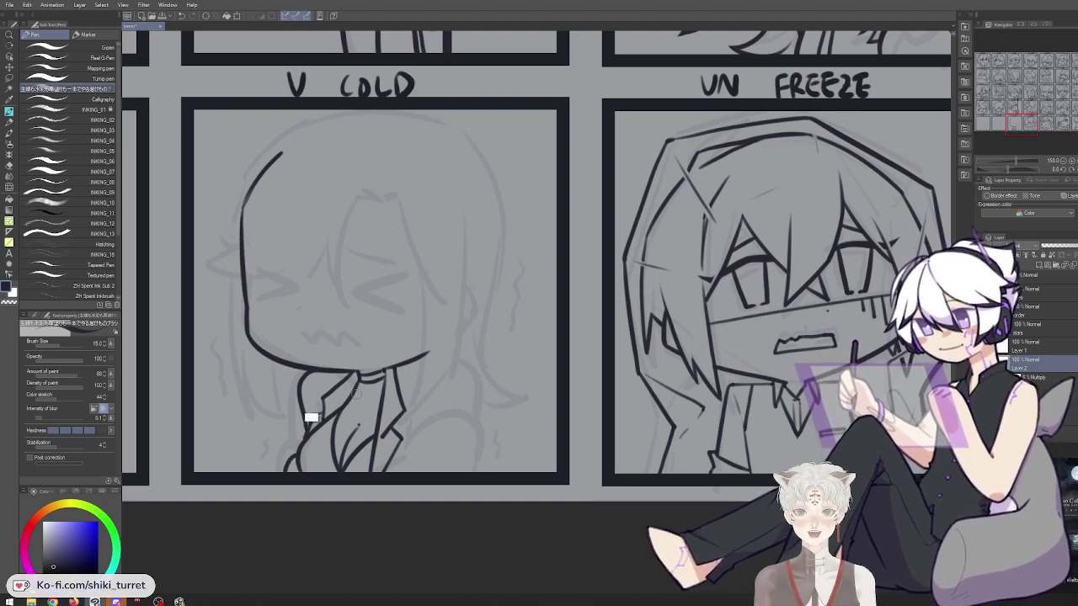
{"action": "left_click_drag", "start_coordinate": [298, 458], "coordinate": [290, 473]}
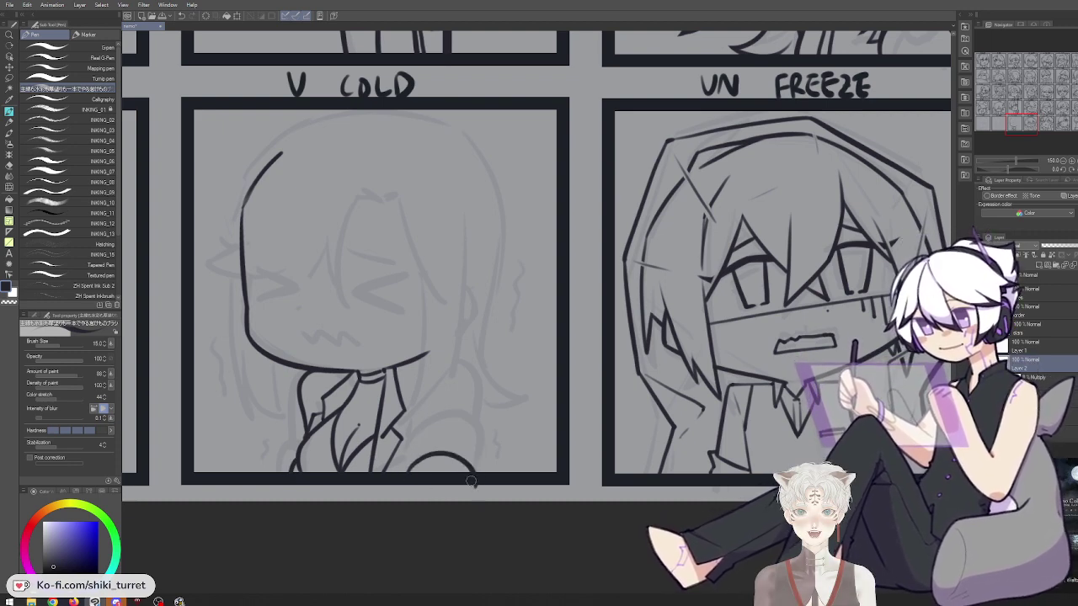
Ink a low rounded arch rising from the panel's lower border beside the "V COLD" jacket
{"action": "left_click_drag", "start_coordinate": [403, 473], "coordinate": [479, 473]}
{"action": "key", "text": "ctrl+z"}
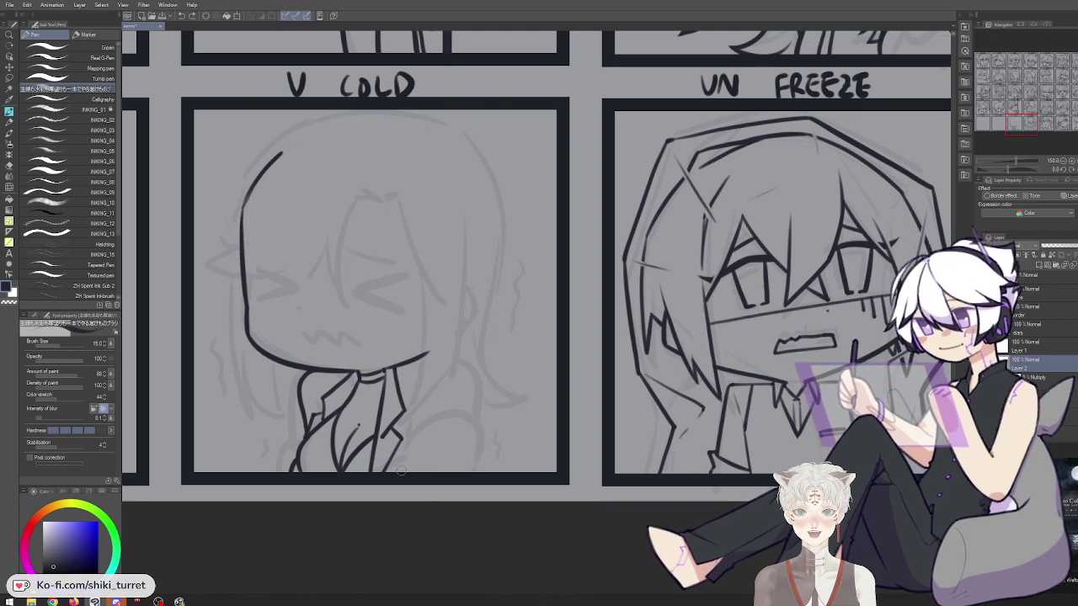
{"action": "left_click_drag", "start_coordinate": [401, 472], "coordinate": [477, 472]}
{"action": "key", "text": "ctrl+z"}
{"action": "left_click_drag", "start_coordinate": [401, 473], "coordinate": [473, 471]}
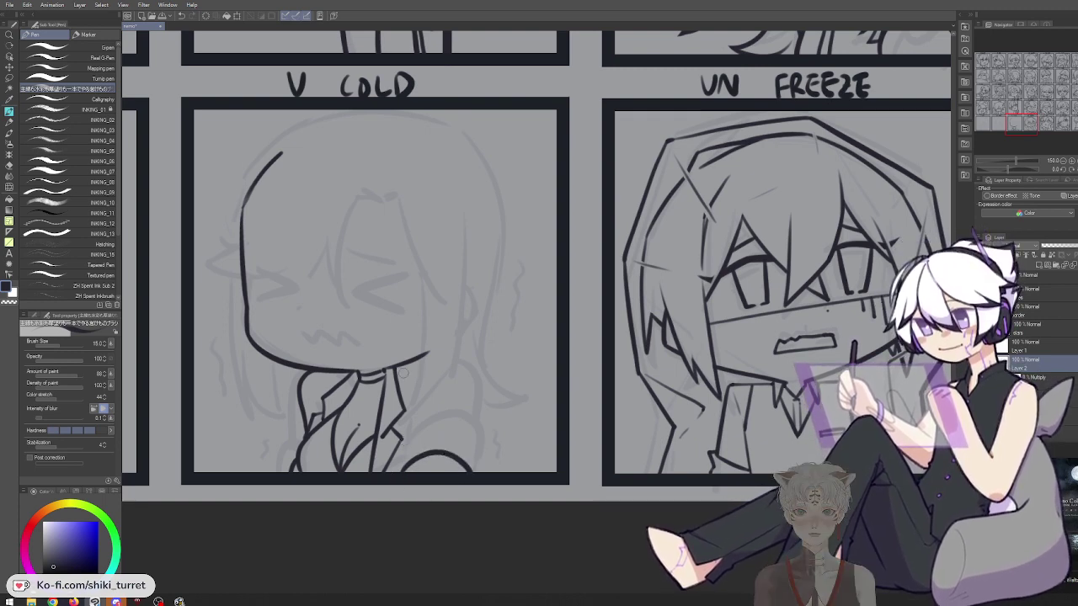
Ink the ear-side shoulder and upper arm as one rounded line from under the jaw to the low arch, using the mirrored view
{"action": "left_click_drag", "start_coordinate": [394, 374], "coordinate": [424, 365]}
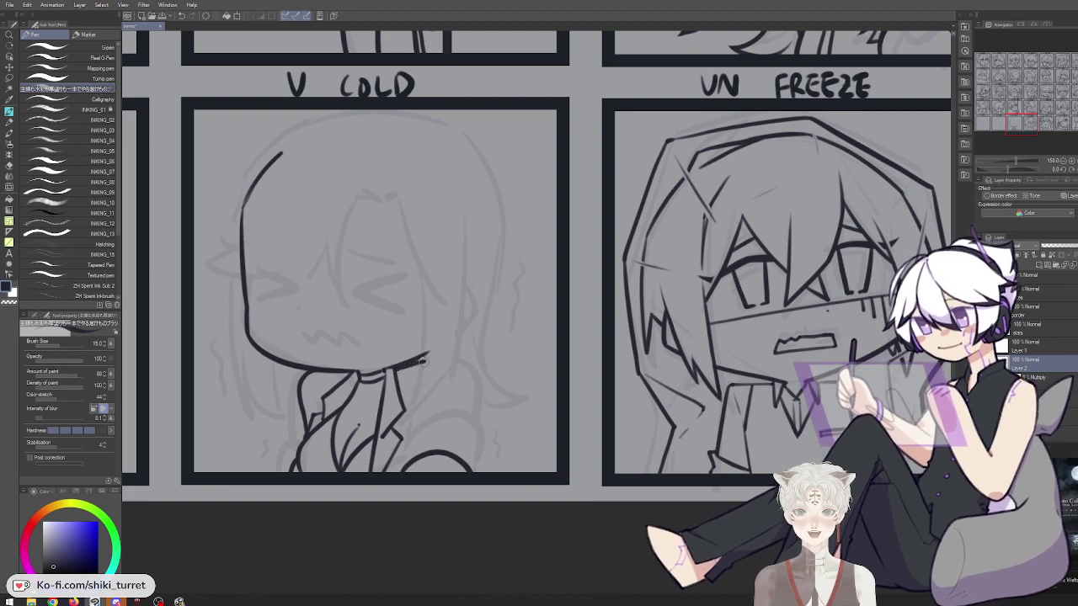
{"action": "left_click_drag", "start_coordinate": [394, 372], "coordinate": [428, 361]}
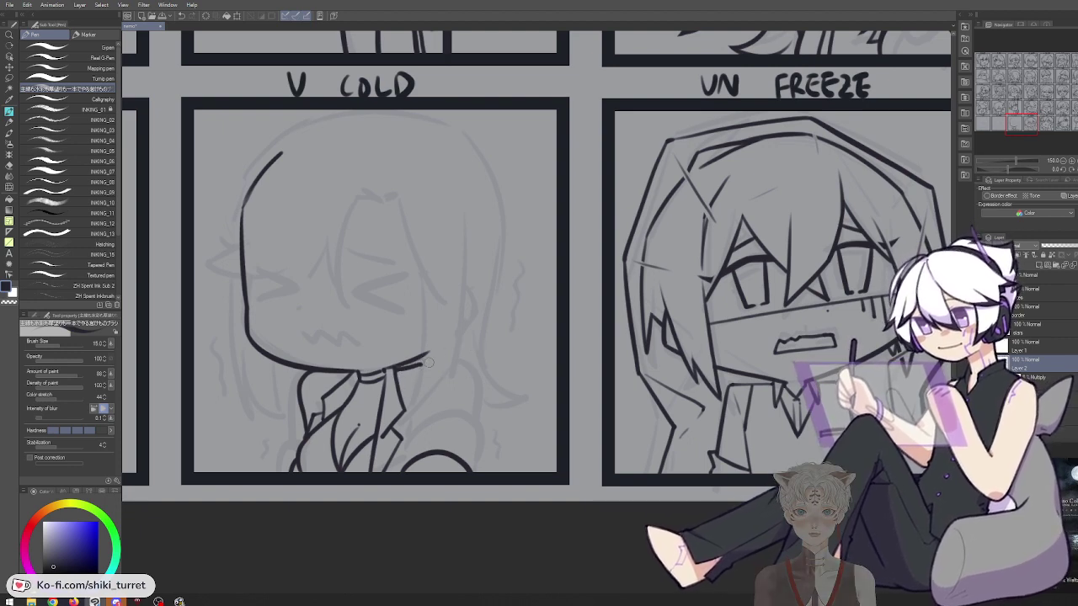
{"action": "key", "text": "h"}
{"action": "mouse_move", "coordinate": [631, 352]}
{"action": "left_mouse_down"}
{"action": "mouse_move", "coordinate": [500, 318]}
{"action": "mouse_move", "coordinate": [483, 331]}
{"action": "mouse_move", "coordinate": [477, 378]}
{"action": "left_mouse_up"}
{"action": "key", "text": "ctrl+z"}
{"action": "key", "text": "ctrl+z"}
{"action": "key", "text": "ctrl+z"}
{"action": "mouse_move", "coordinate": [494, 324]}
{"action": "left_mouse_down"}
{"action": "mouse_move", "coordinate": [480, 374]}
{"action": "mouse_move", "coordinate": [491, 326]}
{"action": "mouse_move", "coordinate": [472, 382]}
{"action": "mouse_move", "coordinate": [482, 423]}
{"action": "left_mouse_up"}
{"action": "key", "text": "ctrl+z"}
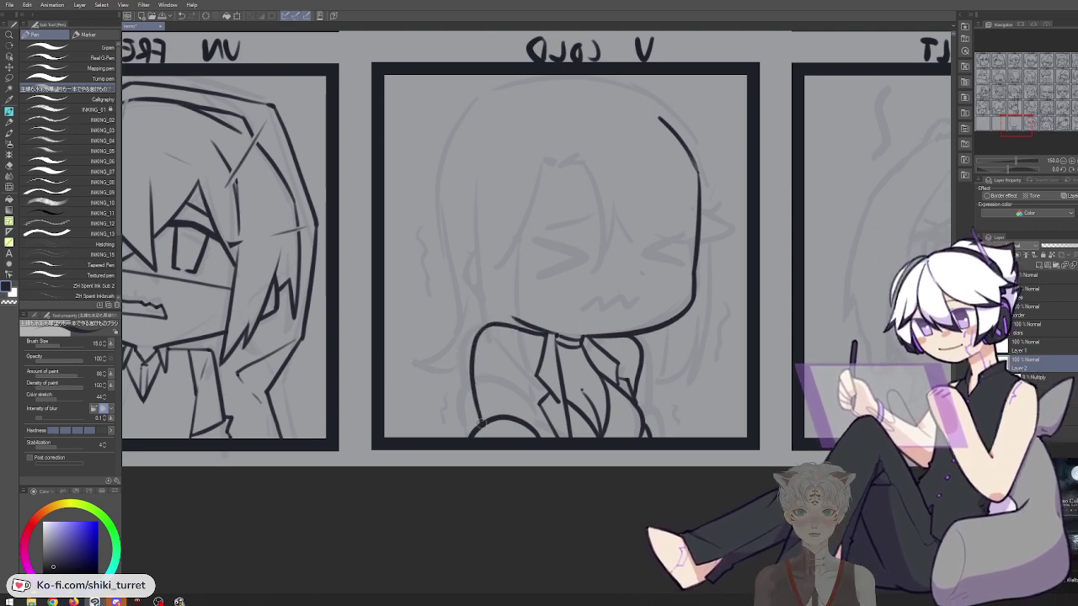
Ink a curved line inside the ear-side shoulder, running from under the jaw to the arm's outer edge
{"action": "left_click_drag", "start_coordinate": [473, 377], "coordinate": [525, 347]}
{"action": "key", "text": "ctrl+z"}
{"action": "left_click_drag", "start_coordinate": [480, 384], "coordinate": [526, 341]}
{"action": "key", "text": "ctrl+z"}
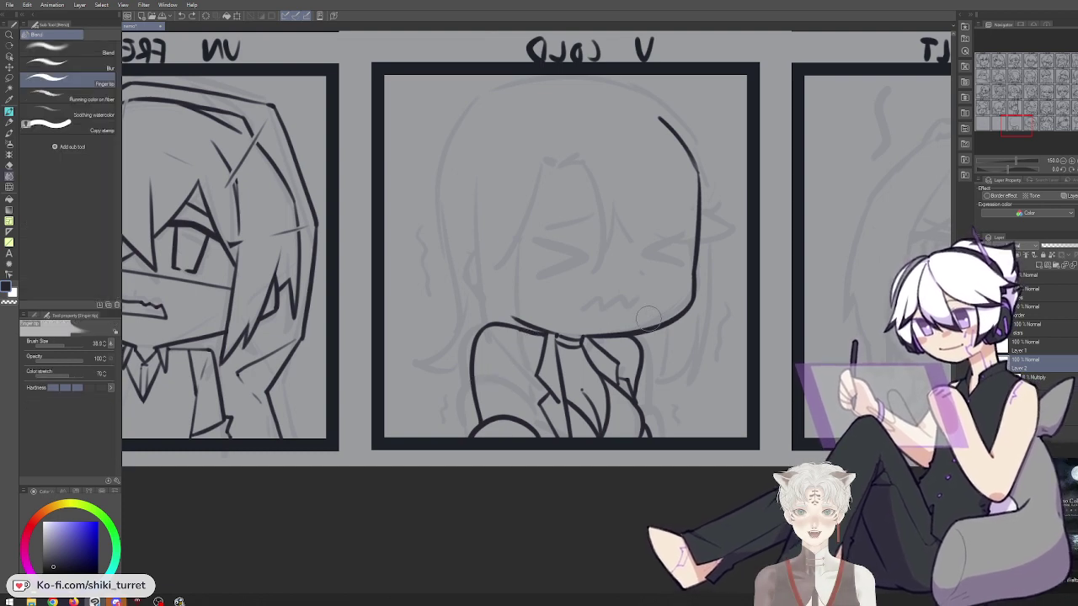
{"action": "key", "text": "h"}
{"action": "left_click_drag", "start_coordinate": [643, 361], "coordinate": [439, 345]}
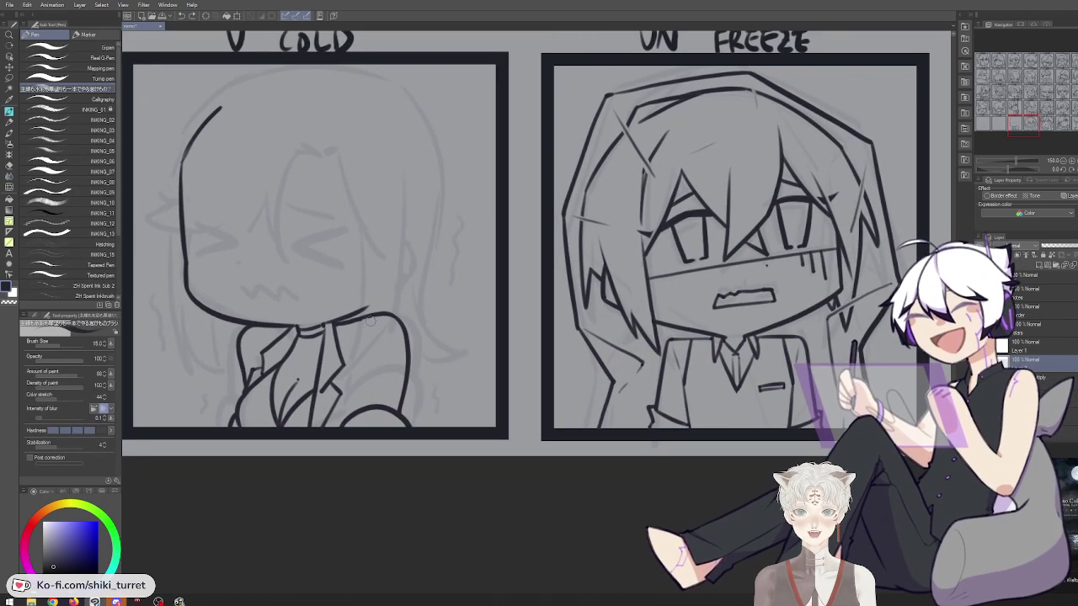
{"action": "key", "text": "ctrl+z"}
{"action": "left_click_drag", "start_coordinate": [363, 318], "coordinate": [394, 375]}
{"action": "key", "text": "ctrl+z"}
{"action": "mouse_move", "coordinate": [363, 318]}
{"action": "left_mouse_down"}
{"action": "mouse_move", "coordinate": [401, 374]}
{"action": "mouse_move", "coordinate": [371, 363]}
{"action": "mouse_move", "coordinate": [402, 384]}
{"action": "left_mouse_up"}
{"action": "key", "text": "ctrl+z"}
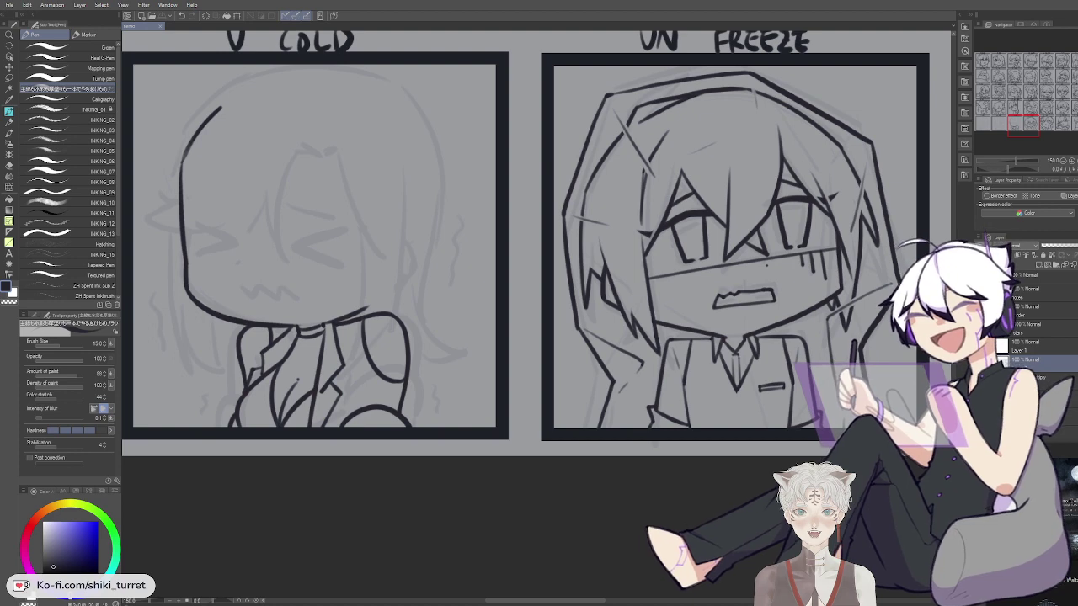
Extend the "V COLD" jawline up the cheek and ink the rounded ear outline
{"action": "key", "text": "space"}
{"action": "left_click_drag", "start_coordinate": [683, 504], "coordinate": [689, 507]}
{"action": "mouse_move", "coordinate": [371, 376]}
{"action": "left_mouse_down"}
{"action": "mouse_move", "coordinate": [378, 390]}
{"action": "mouse_move", "coordinate": [390, 379]}
{"action": "left_mouse_up"}
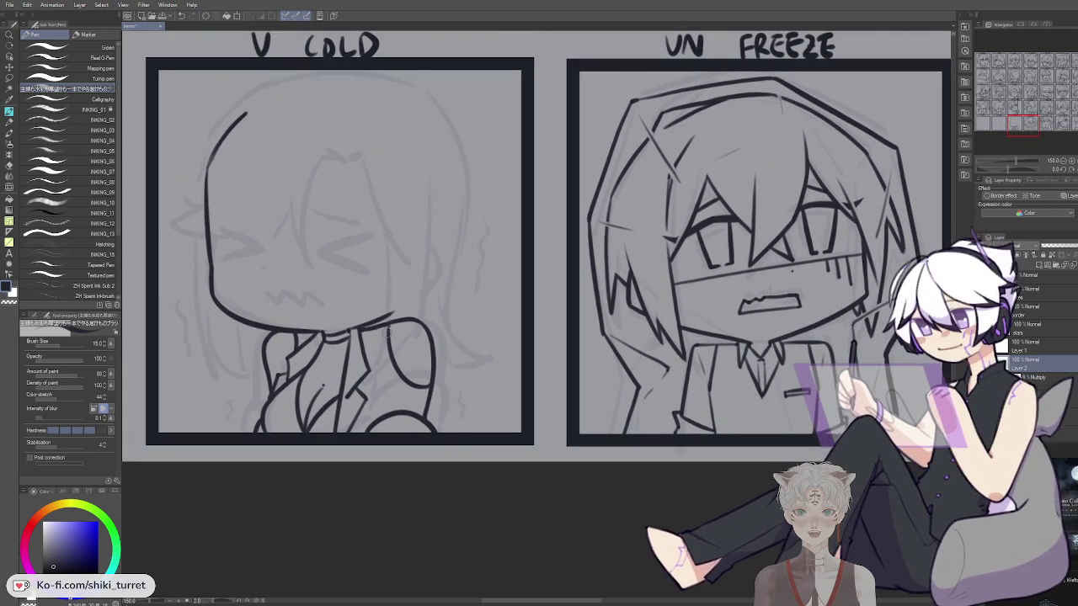
{"action": "key", "text": "space"}
{"action": "left_click_drag", "start_coordinate": [437, 299], "coordinate": [496, 340]}
{"action": "left_click_drag", "start_coordinate": [635, 336], "coordinate": [643, 340]}
{"action": "mouse_move", "coordinate": [480, 308]}
{"action": "left_mouse_down"}
{"action": "mouse_move", "coordinate": [475, 333]}
{"action": "mouse_move", "coordinate": [491, 311]}
{"action": "left_mouse_up"}
{"action": "key", "text": "ctrl+z"}
{"action": "mouse_move", "coordinate": [490, 312]}
{"action": "left_mouse_down"}
{"action": "mouse_move", "coordinate": [503, 324]}
{"action": "mouse_move", "coordinate": [501, 356]}
{"action": "mouse_move", "coordinate": [463, 385]}
{"action": "mouse_move", "coordinate": [474, 380]}
{"action": "left_mouse_up"}
{"action": "key", "text": "ctrl+z"}
{"action": "key", "text": "ctrl+z"}
{"action": "key", "text": "space"}
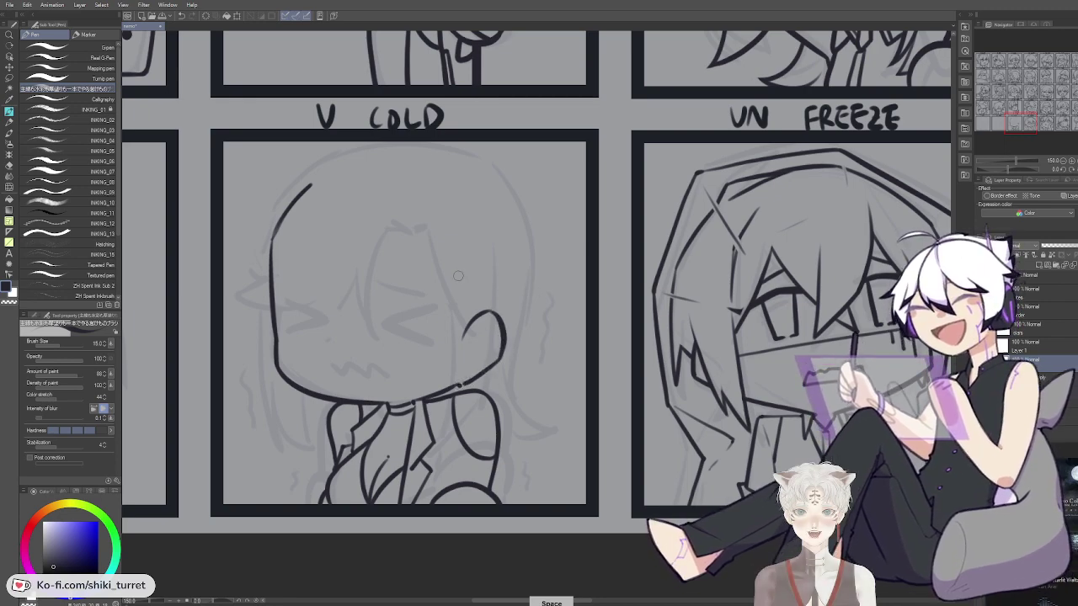
Ink the hair parting's peak and the long bang strand sweeping down between the "V COLD" character's eyes
{"action": "mouse_move", "coordinate": [411, 234]}
{"action": "left_mouse_down"}
{"action": "mouse_move", "coordinate": [359, 291]}
{"action": "mouse_move", "coordinate": [391, 225]}
{"action": "mouse_move", "coordinate": [376, 337]}
{"action": "left_mouse_up"}
{"action": "key", "text": "ctrl+z"}
{"action": "key", "text": "ctrl+z"}
{"action": "mouse_move", "coordinate": [356, 283]}
{"action": "left_mouse_down"}
{"action": "mouse_move", "coordinate": [372, 332]}
{"action": "mouse_move", "coordinate": [355, 286]}
{"action": "mouse_move", "coordinate": [325, 322]}
{"action": "left_mouse_up"}
{"action": "key", "text": "ctrl+z"}
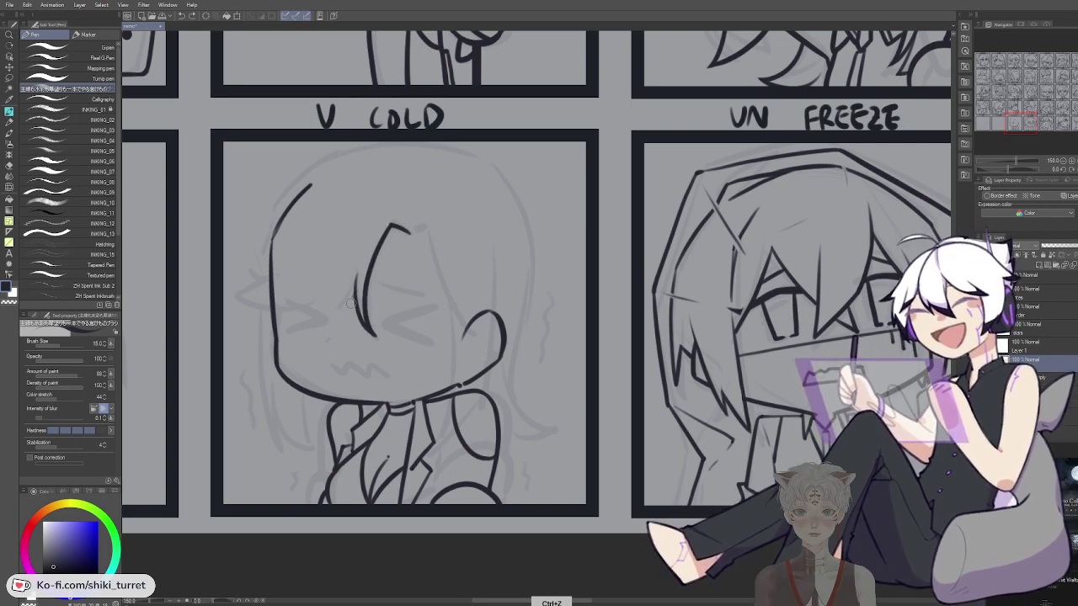
Ink the spiky bangs across the forehead from the central strand to the face's outer edge, working in the mirrored view
{"action": "key", "text": "h"}
{"action": "key", "text": "ctrl+z"}
{"action": "mouse_move", "coordinate": [727, 272]}
{"action": "left_mouse_down"}
{"action": "mouse_move", "coordinate": [615, 279]}
{"action": "mouse_move", "coordinate": [331, 247]}
{"action": "mouse_move", "coordinate": [363, 306]}
{"action": "left_mouse_up"}
{"action": "key", "text": "ctrl+z"}
{"action": "left_click_drag", "start_coordinate": [319, 252], "coordinate": [365, 308]}
{"action": "key", "text": "ctrl+z"}
{"action": "left_click_drag", "start_coordinate": [361, 221], "coordinate": [364, 308]}
{"action": "key", "text": "ctrl+z"}
{"action": "left_click_drag", "start_coordinate": [362, 232], "coordinate": [365, 310]}
{"action": "key", "text": "ctrl+z"}
{"action": "left_click_drag", "start_coordinate": [363, 245], "coordinate": [367, 311]}
{"action": "key", "text": "ctrl+z"}
{"action": "mouse_move", "coordinate": [362, 244]}
{"action": "left_mouse_down"}
{"action": "mouse_move", "coordinate": [363, 305]}
{"action": "mouse_move", "coordinate": [412, 291]}
{"action": "left_mouse_up"}
{"action": "key", "text": "ctrl+z"}
{"action": "left_click_drag", "start_coordinate": [363, 250], "coordinate": [418, 289]}
{"action": "key", "text": "ctrl+z"}
Ink the flicked tips at the outer end of the bangs and erase the face outline above them
{"action": "key", "text": "c"}
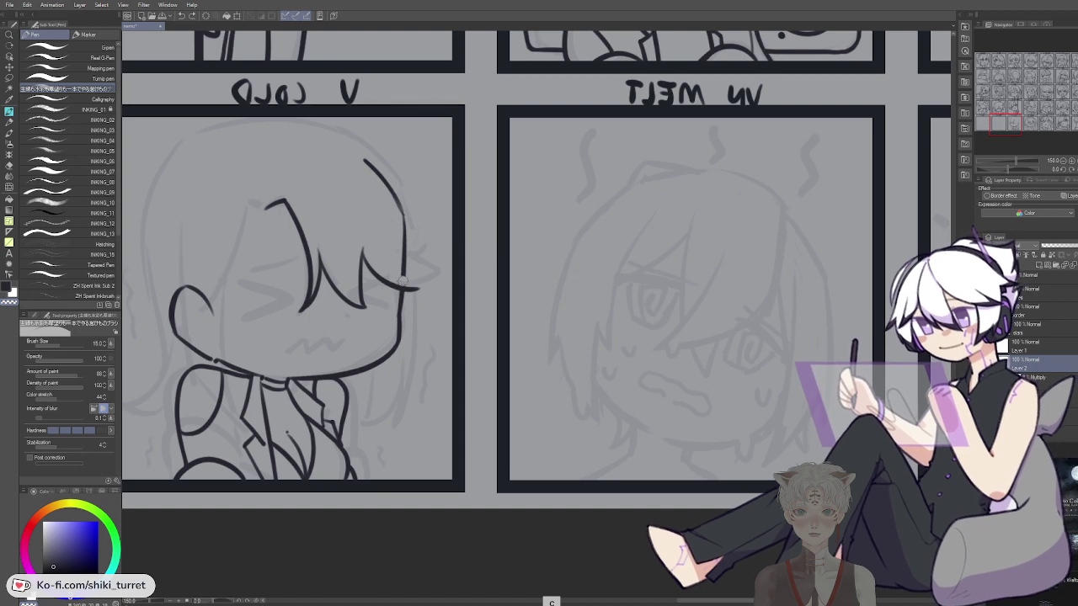
{"action": "key", "text": "ctrl+z"}
{"action": "key", "text": "ctrl+z"}
{"action": "left_click_drag", "start_coordinate": [400, 250], "coordinate": [428, 291]}
{"action": "key", "text": "ctrl+z"}
{"action": "mouse_move", "coordinate": [402, 250]}
{"action": "left_mouse_down"}
{"action": "mouse_move", "coordinate": [427, 290]}
{"action": "mouse_move", "coordinate": [431, 261]}
{"action": "left_mouse_up"}
{"action": "key", "text": "ctrl+z"}
{"action": "key", "text": "ctrl+z"}
{"action": "key", "text": "ctrl+z"}
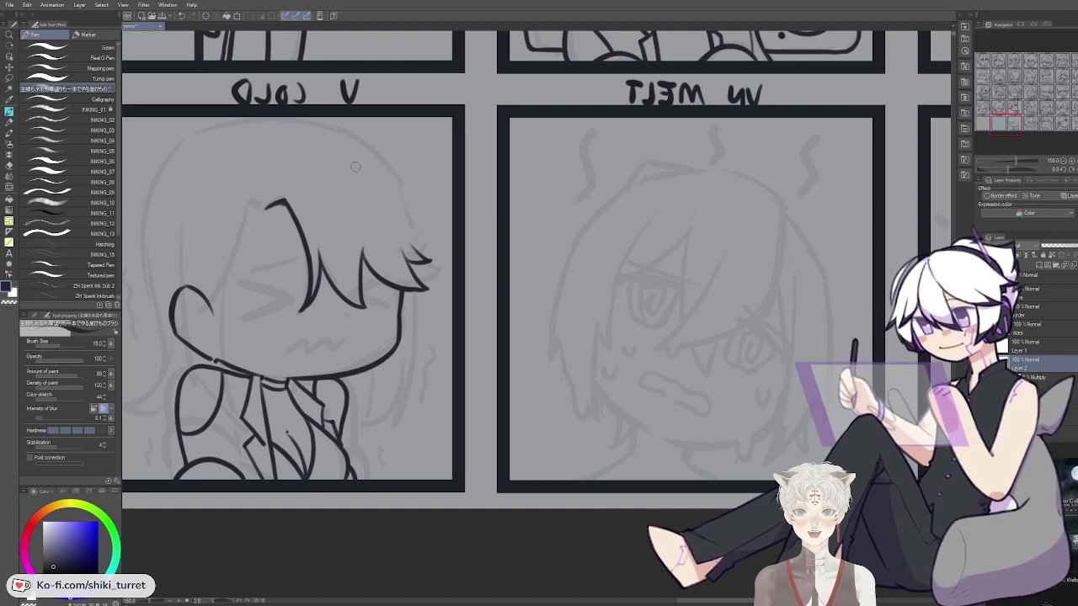
Restore the unmirrored view and ink the parting's small notch and the long bang line curving down toward the ear
{"action": "key", "text": "h"}
{"action": "key", "text": "space"}
{"action": "mouse_move", "coordinate": [754, 330]}
{"action": "left_mouse_down"}
{"action": "mouse_move", "coordinate": [248, 370]}
{"action": "mouse_move", "coordinate": [243, 360]}
{"action": "left_mouse_up"}
{"action": "left_click_drag", "start_coordinate": [304, 236], "coordinate": [316, 232]}
{"action": "key", "text": "ctrl+z"}
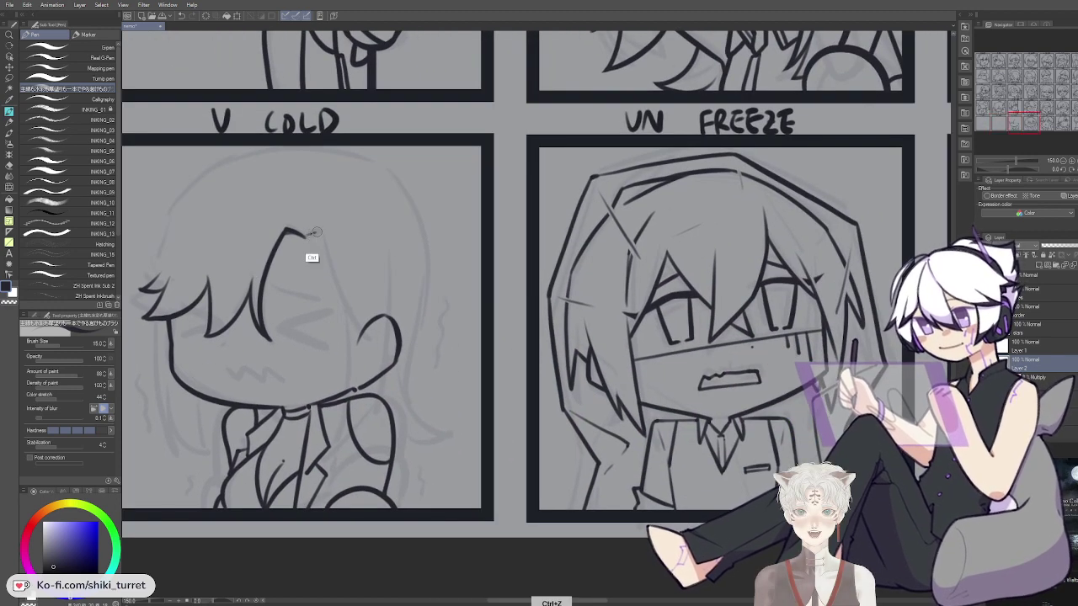
{"action": "key", "text": "ctrl+z"}
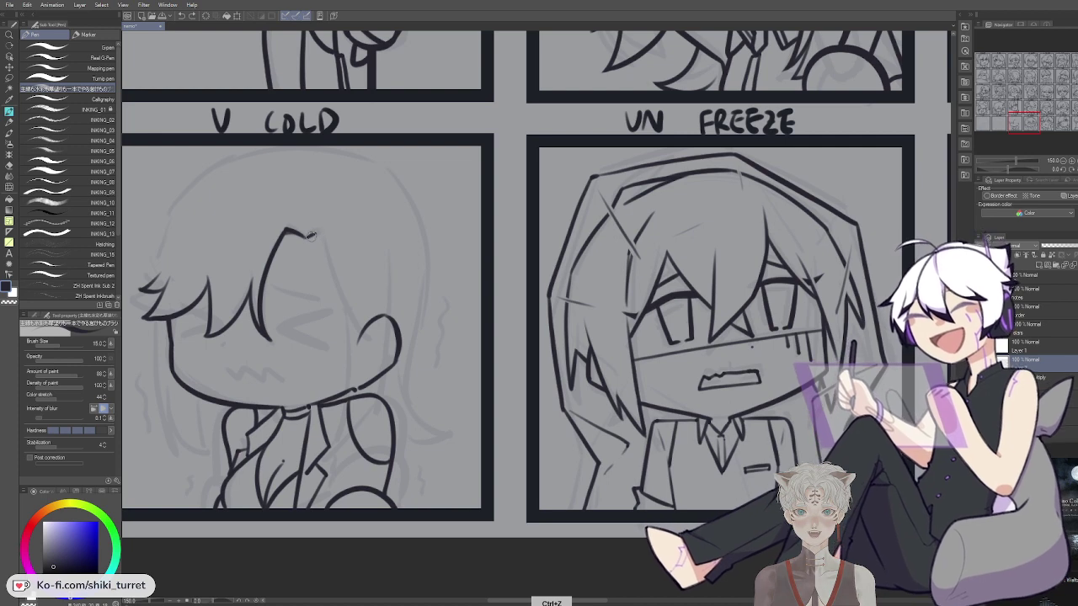
{"action": "mouse_move", "coordinate": [306, 238]}
{"action": "left_mouse_down"}
{"action": "mouse_move", "coordinate": [316, 233]}
{"action": "mouse_move", "coordinate": [358, 323]}
{"action": "mouse_move", "coordinate": [370, 325]}
{"action": "mouse_move", "coordinate": [336, 289]}
{"action": "mouse_move", "coordinate": [371, 328]}
{"action": "mouse_move", "coordinate": [378, 319]}
{"action": "left_mouse_up"}
{"action": "key", "text": "ctrl+z"}
{"action": "key", "text": "ctrl+z"}
{"action": "key", "text": "ctrl+z"}
{"action": "key", "text": "ctrl+z"}
{"action": "key", "text": "ctrl+z"}
{"action": "key", "text": "ctrl+z"}
Erase the ear line overlapping the bangs and ink short flicked strands at the ear-side bang's tip
{"action": "key", "text": "c"}
{"action": "key", "text": "ctrl+z"}
{"action": "key", "text": "c"}
{"action": "key", "text": "ctrl+z"}
{"action": "left_click_drag", "start_coordinate": [364, 278], "coordinate": [377, 320]}
{"action": "key", "text": "ctrl+z"}
{"action": "mouse_move", "coordinate": [363, 270]}
{"action": "left_mouse_down"}
{"action": "mouse_move", "coordinate": [368, 307]}
{"action": "mouse_move", "coordinate": [380, 292]}
{"action": "left_mouse_up"}
{"action": "key", "text": "ctrl+z"}
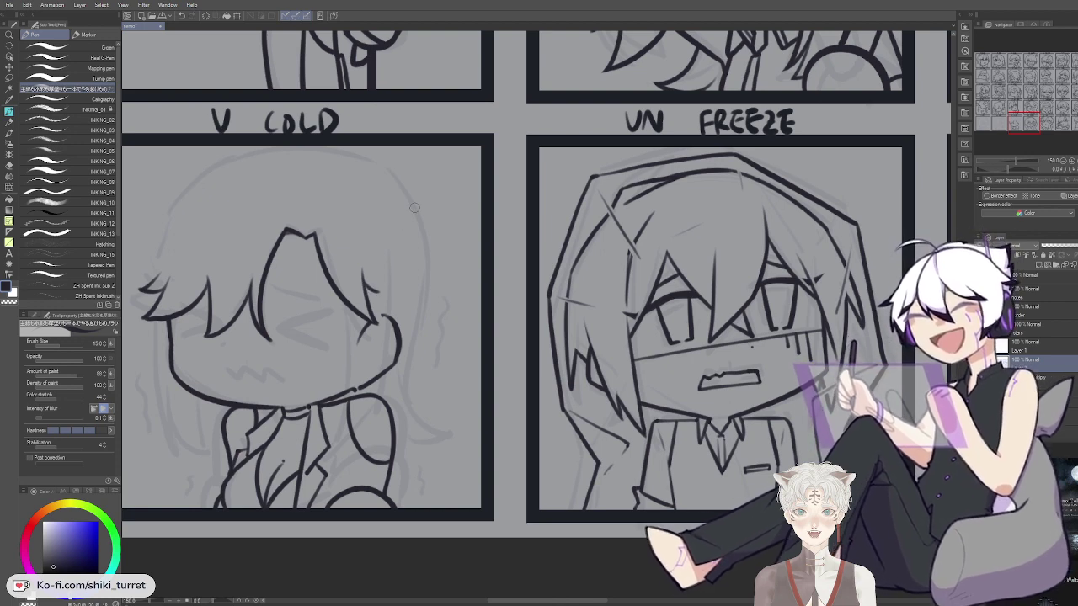
Make Layer 1 the active layer and mirror the canvas view around the "V COLD" panel
{"action": "left_click", "coordinate": [1030, 348]}
{"action": "key", "text": "space"}
{"action": "left_click_drag", "start_coordinate": [404, 387], "coordinate": [448, 284]}
{"action": "left_click_drag", "start_coordinate": [390, 207], "coordinate": [392, 285]}
{"action": "key", "text": "ctrl+z"}
{"action": "key", "text": "ctrl+z"}
{"action": "key", "text": "h"}
{"action": "key", "text": "space"}
{"action": "mouse_move", "coordinate": [620, 296]}
{"action": "left_mouse_down"}
{"action": "mouse_move", "coordinate": [325, 363]}
{"action": "mouse_move", "coordinate": [215, 323]}
{"action": "left_mouse_up"}
Try to ink the inner edge of the long side lock falling from the bangs in front of the ear
{"action": "left_click_drag", "start_coordinate": [281, 219], "coordinate": [282, 320]}
{"action": "key", "text": "ctrl+z"}
{"action": "key", "text": "ctrl+z"}
{"action": "key", "text": "ctrl+z"}
{"action": "key", "text": "ctrl+z"}
{"action": "key", "text": "ctrl+z"}
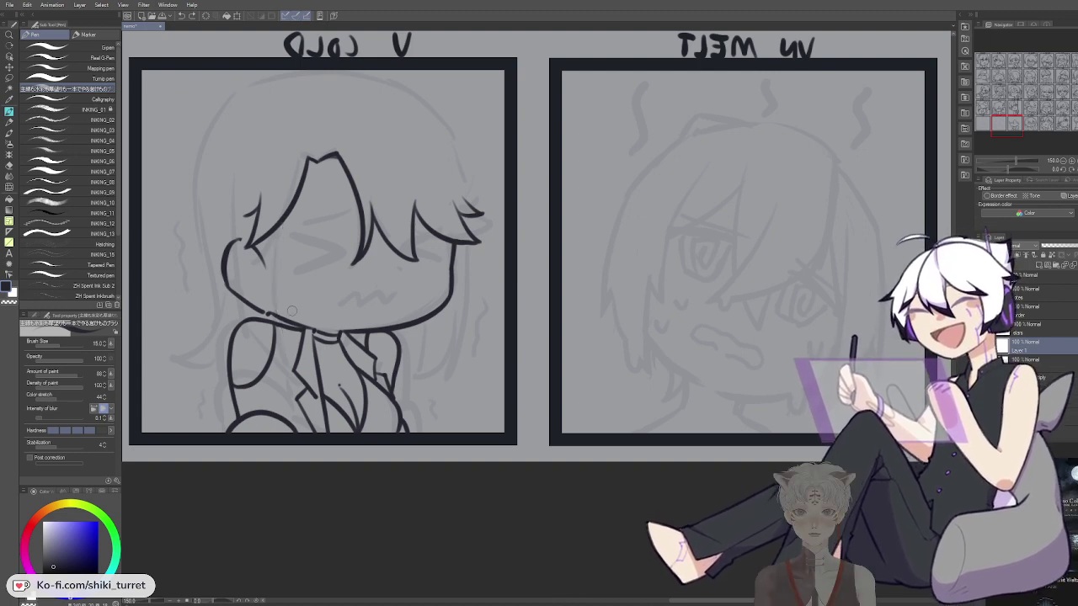
{"action": "mouse_move", "coordinate": [283, 222]}
{"action": "left_mouse_down"}
{"action": "mouse_move", "coordinate": [276, 312]}
{"action": "mouse_move", "coordinate": [285, 345]}
{"action": "mouse_move", "coordinate": [275, 315]}
{"action": "mouse_move", "coordinate": [286, 367]}
{"action": "left_mouse_up"}
{"action": "key", "text": "ctrl+z"}
{"action": "key", "text": "ctrl+z"}
{"action": "key", "text": "ctrl+z"}
{"action": "mouse_move", "coordinate": [283, 223]}
{"action": "left_mouse_down"}
{"action": "mouse_move", "coordinate": [274, 296]}
{"action": "mouse_move", "coordinate": [288, 352]}
{"action": "left_mouse_up"}
{"action": "key", "text": "ctrl+z"}
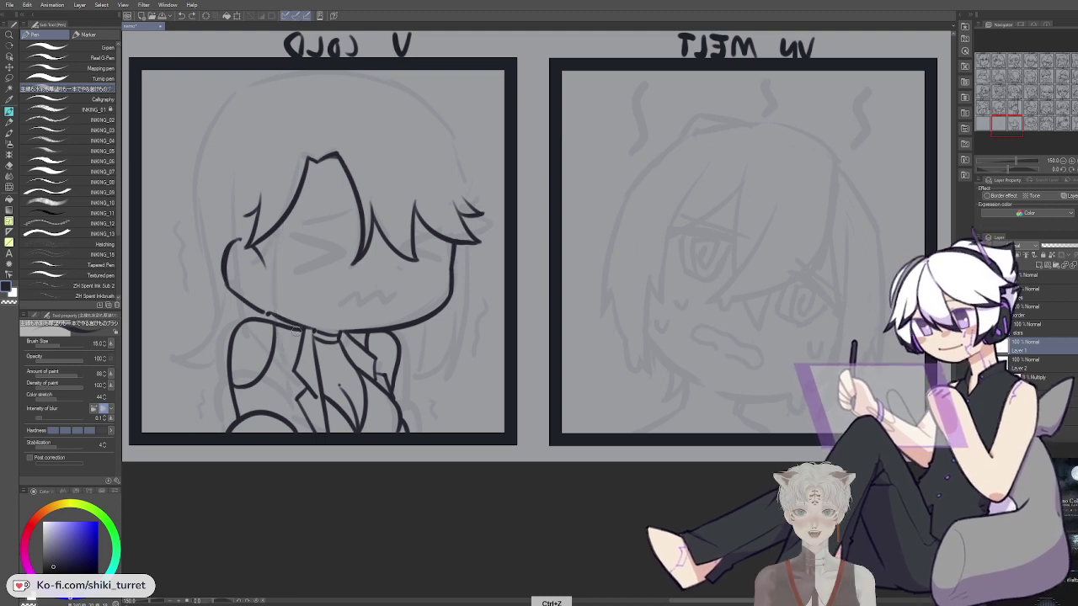
{"action": "key", "text": "ctrl+z"}
Ink the ear-side lock's long outer edge from beside the bangs past the ear, curving to a tip over the shoulder
{"action": "mouse_move", "coordinate": [234, 191]}
{"action": "left_mouse_down"}
{"action": "mouse_move", "coordinate": [245, 350]}
{"action": "mouse_move", "coordinate": [232, 330]}
{"action": "mouse_move", "coordinate": [239, 336]}
{"action": "mouse_move", "coordinate": [229, 224]}
{"action": "mouse_move", "coordinate": [245, 352]}
{"action": "left_mouse_up"}
{"action": "key", "text": "ctrl+z"}
{"action": "key", "text": "ctrl+z"}
{"action": "key", "text": "ctrl+z"}
{"action": "mouse_move", "coordinate": [230, 180]}
{"action": "left_mouse_down"}
{"action": "mouse_move", "coordinate": [232, 327]}
{"action": "mouse_move", "coordinate": [244, 371]}
{"action": "mouse_move", "coordinate": [234, 325]}
{"action": "mouse_move", "coordinate": [270, 365]}
{"action": "left_mouse_up"}
{"action": "key", "text": "ctrl+z"}
{"action": "key", "text": "ctrl+z"}
{"action": "mouse_move", "coordinate": [240, 331]}
{"action": "left_mouse_down"}
{"action": "mouse_move", "coordinate": [275, 374]}
{"action": "mouse_move", "coordinate": [302, 385]}
{"action": "mouse_move", "coordinate": [266, 366]}
{"action": "mouse_move", "coordinate": [301, 374]}
{"action": "left_mouse_up"}
{"action": "key", "text": "ctrl+z"}
{"action": "key", "text": "ctrl+z"}
{"action": "key", "text": "ctrl+z"}
Ink the ear-side lock's inner edge from the bang tip down across the cheek to the chest
{"action": "mouse_move", "coordinate": [274, 229]}
{"action": "left_mouse_down"}
{"action": "mouse_move", "coordinate": [271, 313]}
{"action": "mouse_move", "coordinate": [294, 348]}
{"action": "left_mouse_up"}
{"action": "key", "text": "ctrl+z"}
{"action": "key", "text": "ctrl+z"}
{"action": "mouse_move", "coordinate": [282, 222]}
{"action": "left_mouse_down"}
{"action": "mouse_move", "coordinate": [288, 352]}
{"action": "mouse_move", "coordinate": [274, 324]}
{"action": "mouse_move", "coordinate": [288, 350]}
{"action": "left_mouse_up"}
{"action": "key", "text": "ctrl+z"}
{"action": "key", "text": "ctrl+z"}
{"action": "mouse_move", "coordinate": [281, 224]}
{"action": "left_mouse_down"}
{"action": "mouse_move", "coordinate": [274, 277]}
{"action": "mouse_move", "coordinate": [287, 351]}
{"action": "left_mouse_up"}
{"action": "key", "text": "ctrl+z"}
{"action": "key", "text": "ctrl+z"}
{"action": "key", "text": "ctrl+z"}
{"action": "left_click_drag", "start_coordinate": [282, 224], "coordinate": [288, 351]}
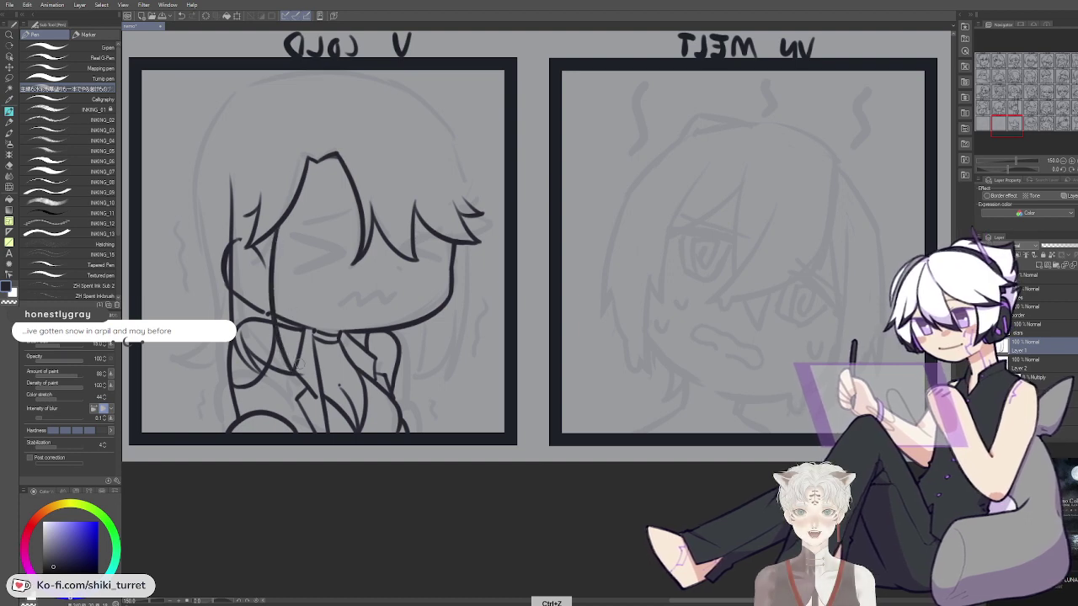
{"action": "key", "text": "ctrl+z"}
{"action": "key", "text": "ctrl+z"}
{"action": "mouse_move", "coordinate": [281, 224]}
{"action": "left_mouse_down"}
{"action": "mouse_move", "coordinate": [277, 314]}
{"action": "mouse_move", "coordinate": [272, 260]}
{"action": "mouse_move", "coordinate": [295, 330]}
{"action": "mouse_move", "coordinate": [285, 253]}
{"action": "mouse_move", "coordinate": [280, 329]}
{"action": "mouse_move", "coordinate": [282, 217]}
{"action": "mouse_move", "coordinate": [276, 317]}
{"action": "left_mouse_up"}
{"action": "key", "text": "ctrl+z"}
{"action": "key", "text": "ctrl+z"}
{"action": "key", "text": "ctrl+z"}
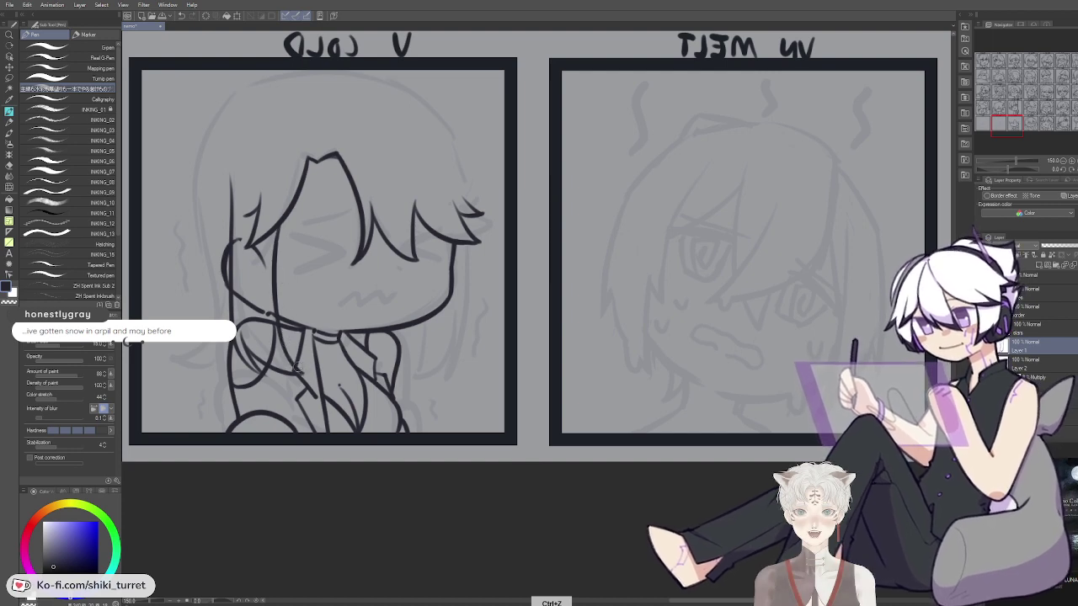
{"action": "key", "text": "c"}
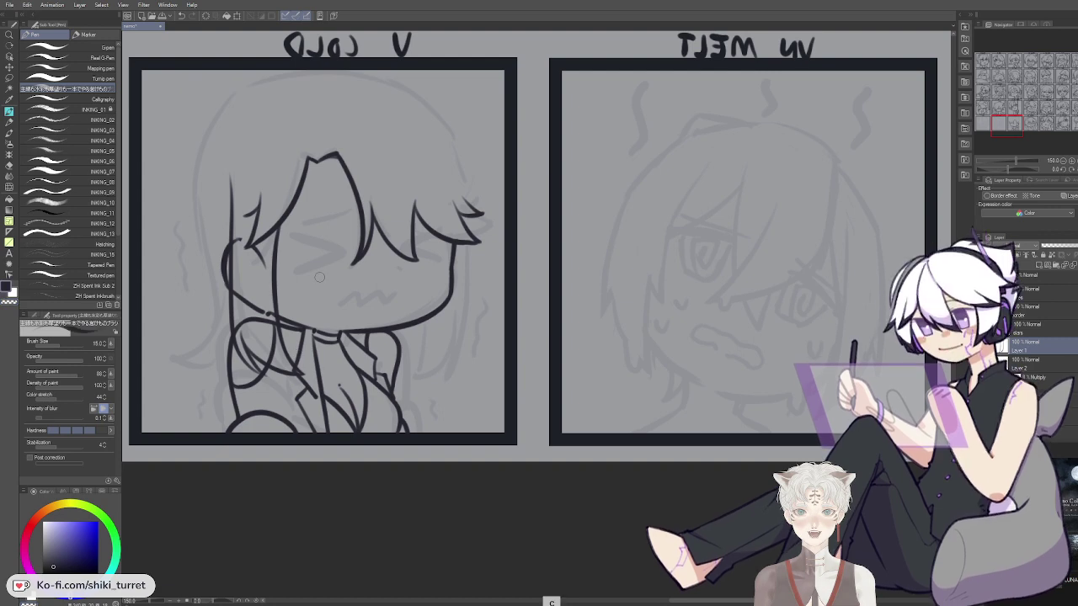
Restore the unmirrored view and ink the long hair lock hanging from the bangs outside the cheek opposite the ear
{"action": "key", "text": "h"}
{"action": "mouse_move", "coordinate": [664, 262]}
{"action": "left_mouse_down"}
{"action": "mouse_move", "coordinate": [430, 263]}
{"action": "mouse_move", "coordinate": [377, 341]}
{"action": "left_mouse_up"}
{"action": "key", "text": "ctrl+z"}
{"action": "key", "text": "ctrl+z"}
{"action": "mouse_move", "coordinate": [372, 238]}
{"action": "left_mouse_down"}
{"action": "mouse_move", "coordinate": [378, 360]}
{"action": "mouse_move", "coordinate": [414, 364]}
{"action": "left_mouse_up"}
{"action": "key", "text": "ctrl+z"}
{"action": "key", "text": "ctrl+z"}
{"action": "key", "text": "ctrl+z"}
{"action": "left_click_drag", "start_coordinate": [377, 332], "coordinate": [418, 368]}
{"action": "key", "text": "ctrl+z"}
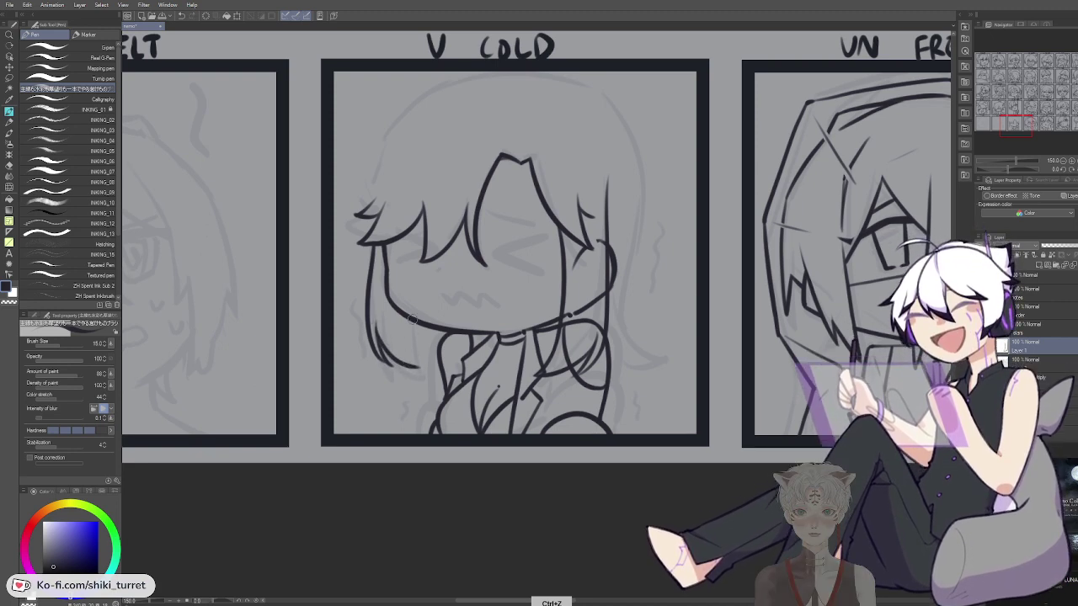
Add short inner strands below the jaw to fill out the lock opposite the ear
{"action": "key", "text": "ctrl+z"}
{"action": "left_click_drag", "start_coordinate": [411, 324], "coordinate": [416, 366]}
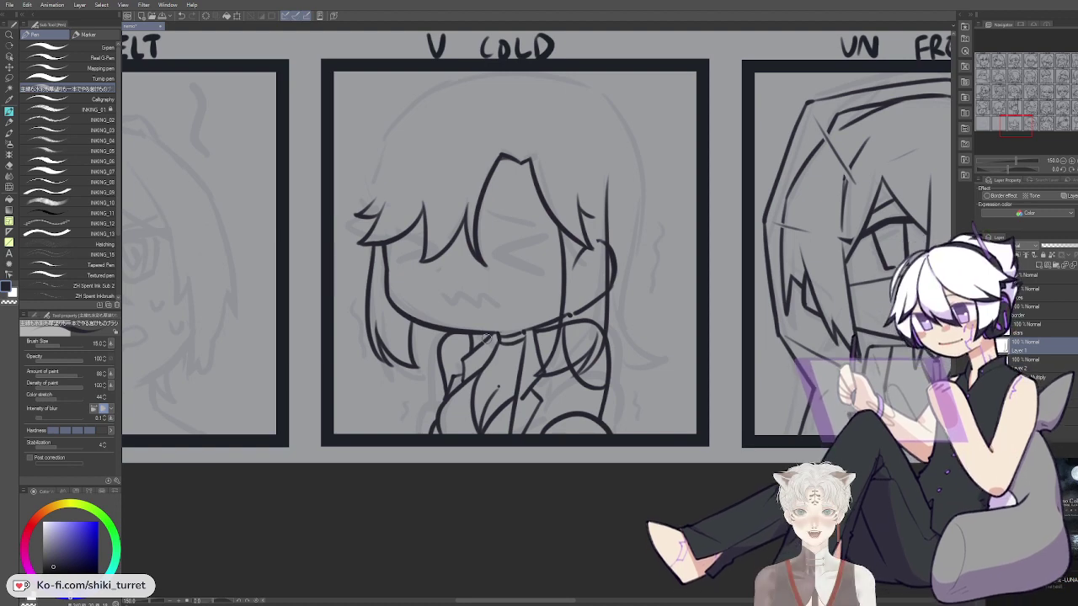
{"action": "key", "text": "ctrl+z"}
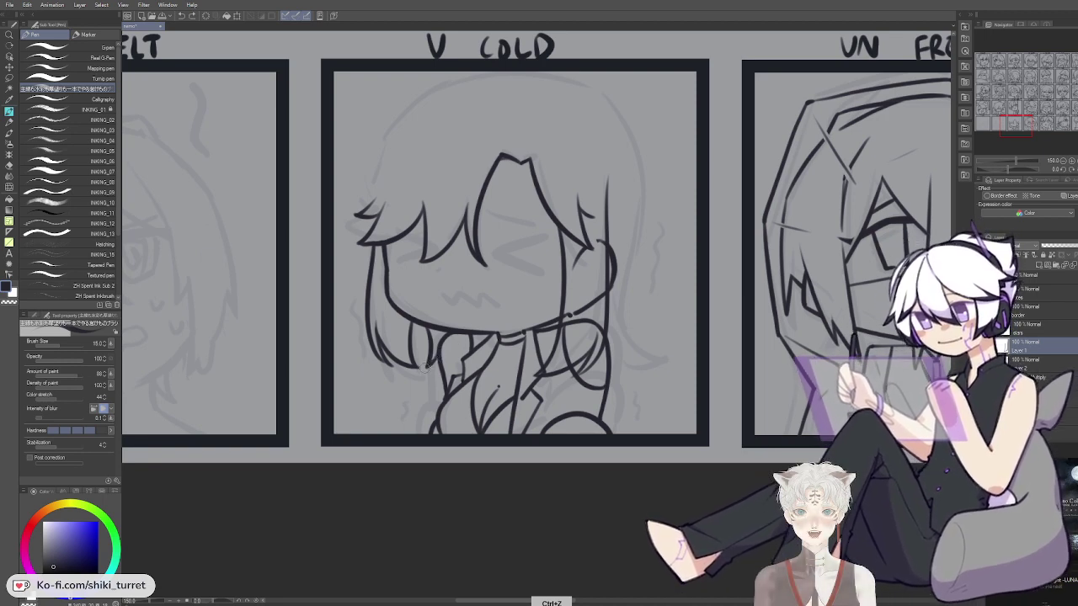
{"action": "key", "text": "space"}
{"action": "left_click_drag", "start_coordinate": [718, 297], "coordinate": [691, 333]}
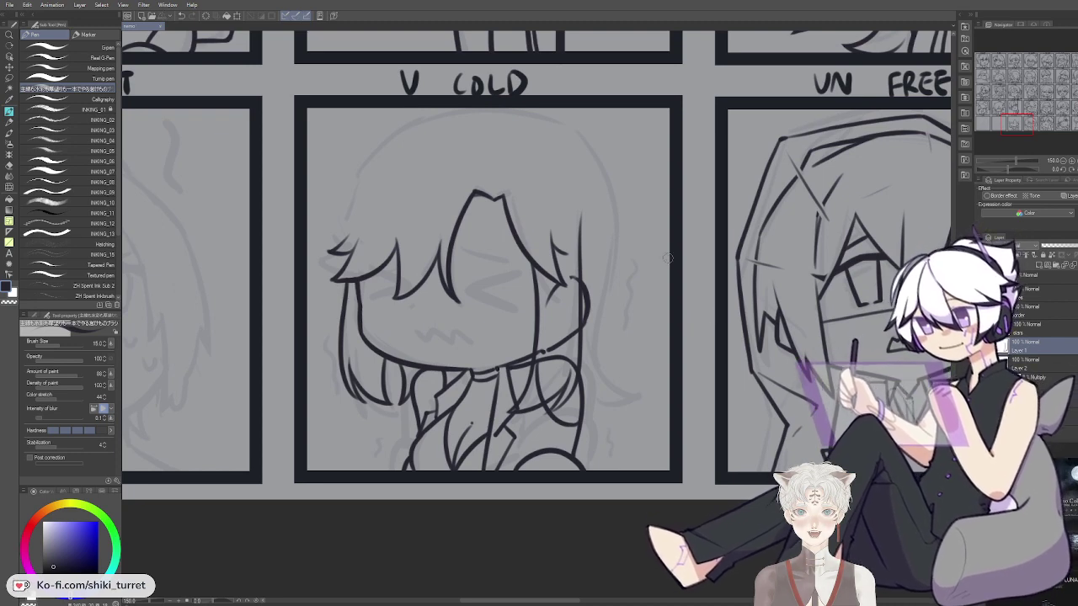
Ink the crown outline of the "V COLD" head as a smooth arc over the bangs
{"action": "left_click_drag", "start_coordinate": [645, 294], "coordinate": [573, 313]}
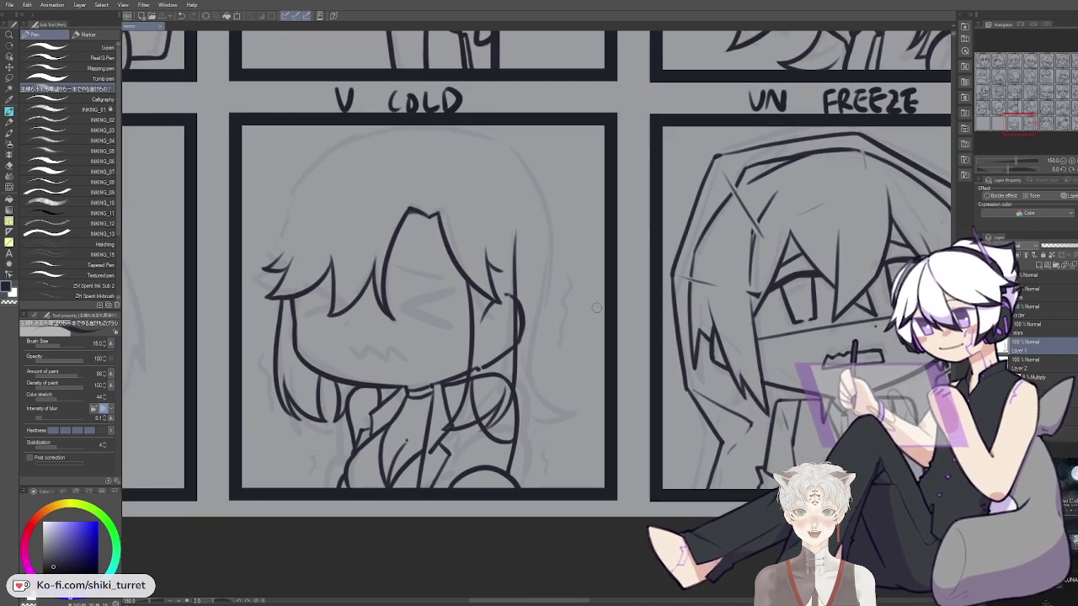
{"action": "mouse_move", "coordinate": [313, 174]}
{"action": "left_mouse_down"}
{"action": "mouse_move", "coordinate": [443, 133]}
{"action": "mouse_move", "coordinate": [421, 128]}
{"action": "mouse_move", "coordinate": [450, 135]}
{"action": "left_mouse_up"}
{"action": "key", "text": "ctrl+z"}
{"action": "key", "text": "ctrl+z"}
{"action": "mouse_move", "coordinate": [295, 174]}
{"action": "left_mouse_down"}
{"action": "mouse_move", "coordinate": [322, 148]}
{"action": "mouse_move", "coordinate": [462, 137]}
{"action": "mouse_move", "coordinate": [516, 149]}
{"action": "left_mouse_up"}
{"action": "key", "text": "ctrl+z"}
{"action": "key", "text": "ctrl+z"}
{"action": "key", "text": "ctrl+z"}
Ink the outer hair outline from the crown down past the bangs on the side opposite the ear
{"action": "mouse_move", "coordinate": [309, 167]}
{"action": "left_mouse_down"}
{"action": "mouse_move", "coordinate": [258, 310]}
{"action": "mouse_move", "coordinate": [271, 286]}
{"action": "mouse_move", "coordinate": [263, 340]}
{"action": "mouse_move", "coordinate": [253, 278]}
{"action": "mouse_move", "coordinate": [249, 333]}
{"action": "left_mouse_up"}
{"action": "key", "text": "ctrl+z"}
{"action": "key", "text": "ctrl+z"}
{"action": "key", "text": "ctrl+z"}
{"action": "key", "text": "ctrl+z"}
{"action": "key", "text": "ctrl+z"}
{"action": "key", "text": "ctrl+z"}
{"action": "key", "text": "ctrl+z"}
Add the inner strand edge joining that outer hair outline to a pointed tip beside the bangs
{"action": "left_click_drag", "start_coordinate": [268, 270], "coordinate": [256, 340]}
{"action": "key", "text": "ctrl+z"}
{"action": "left_click_drag", "start_coordinate": [279, 250], "coordinate": [258, 333]}
{"action": "key", "text": "ctrl+z"}
{"action": "mouse_move", "coordinate": [283, 272]}
{"action": "left_mouse_down"}
{"action": "mouse_move", "coordinate": [268, 296]}
{"action": "mouse_move", "coordinate": [280, 298]}
{"action": "left_mouse_up"}
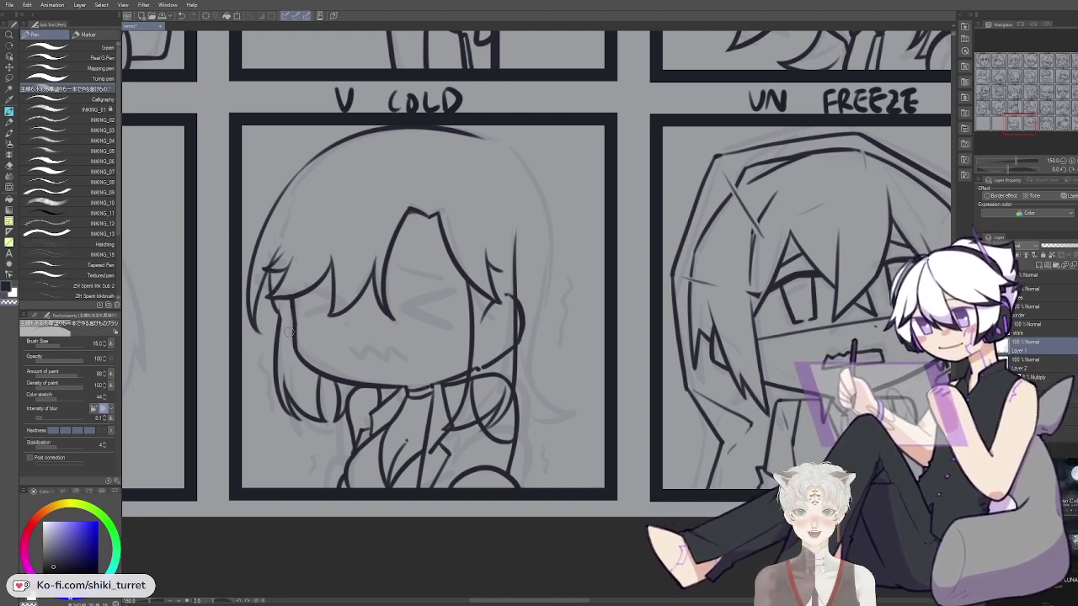
{"action": "key", "text": "ctrl+z"}
Mirror the view and ink the hair outline from the crown down on the ear side
{"action": "key", "text": "h"}
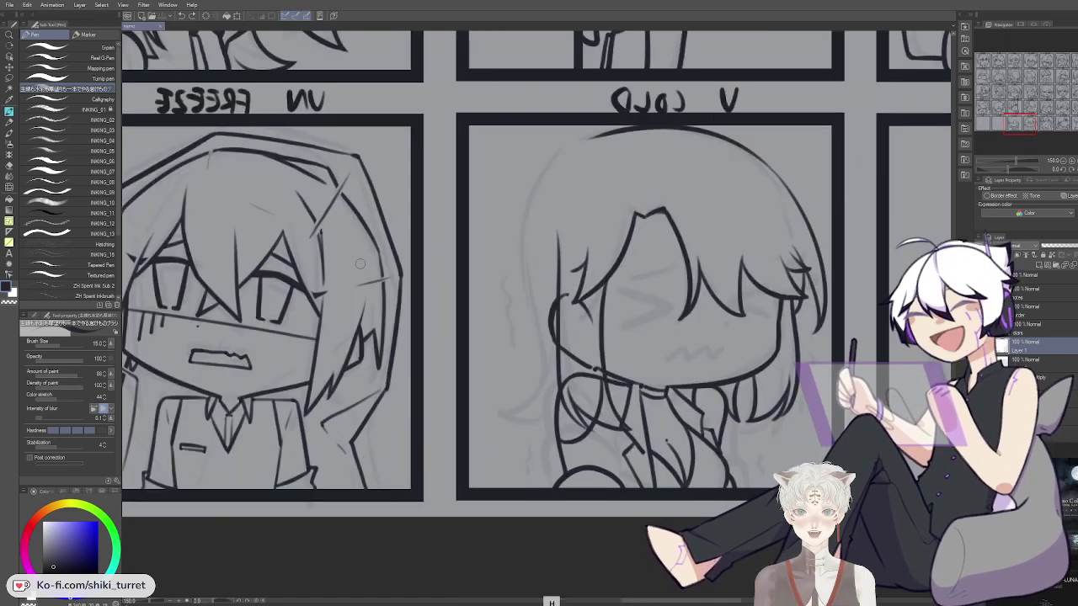
{"action": "key", "text": "ctrl+z"}
{"action": "mouse_move", "coordinate": [588, 138]}
{"action": "left_mouse_down"}
{"action": "mouse_move", "coordinate": [510, 216]}
{"action": "mouse_move", "coordinate": [514, 194]}
{"action": "left_mouse_up"}
{"action": "key", "text": "ctrl+z"}
{"action": "key", "text": "ctrl+z"}
{"action": "key", "text": "ctrl+z"}
{"action": "mouse_move", "coordinate": [589, 135]}
{"action": "left_mouse_down"}
{"action": "mouse_move", "coordinate": [519, 205]}
{"action": "mouse_move", "coordinate": [518, 197]}
{"action": "mouse_move", "coordinate": [507, 315]}
{"action": "left_mouse_up"}
{"action": "key", "text": "ctrl+z"}
{"action": "key", "text": "ctrl+z"}
Extend the ear-side back hair with long strands running down behind the ear to a flared tip
{"action": "mouse_move", "coordinate": [705, 227]}
{"action": "left_mouse_down"}
{"action": "mouse_move", "coordinate": [592, 252]}
{"action": "mouse_move", "coordinate": [533, 250]}
{"action": "left_mouse_up"}
{"action": "mouse_move", "coordinate": [350, 207]}
{"action": "left_mouse_down"}
{"action": "mouse_move", "coordinate": [333, 314]}
{"action": "mouse_move", "coordinate": [351, 202]}
{"action": "mouse_move", "coordinate": [348, 373]}
{"action": "mouse_move", "coordinate": [350, 206]}
{"action": "mouse_move", "coordinate": [332, 340]}
{"action": "mouse_move", "coordinate": [342, 421]}
{"action": "left_mouse_up"}
{"action": "key", "text": "ctrl+z"}
{"action": "key", "text": "ctrl+z"}
{"action": "key", "text": "ctrl+z"}
{"action": "key", "text": "ctrl+z"}
{"action": "left_click_drag", "start_coordinate": [354, 361], "coordinate": [338, 433]}
{"action": "key", "text": "ctrl+z"}
{"action": "mouse_move", "coordinate": [354, 360]}
{"action": "left_mouse_down"}
{"action": "mouse_move", "coordinate": [354, 401]}
{"action": "mouse_move", "coordinate": [335, 439]}
{"action": "left_mouse_up"}
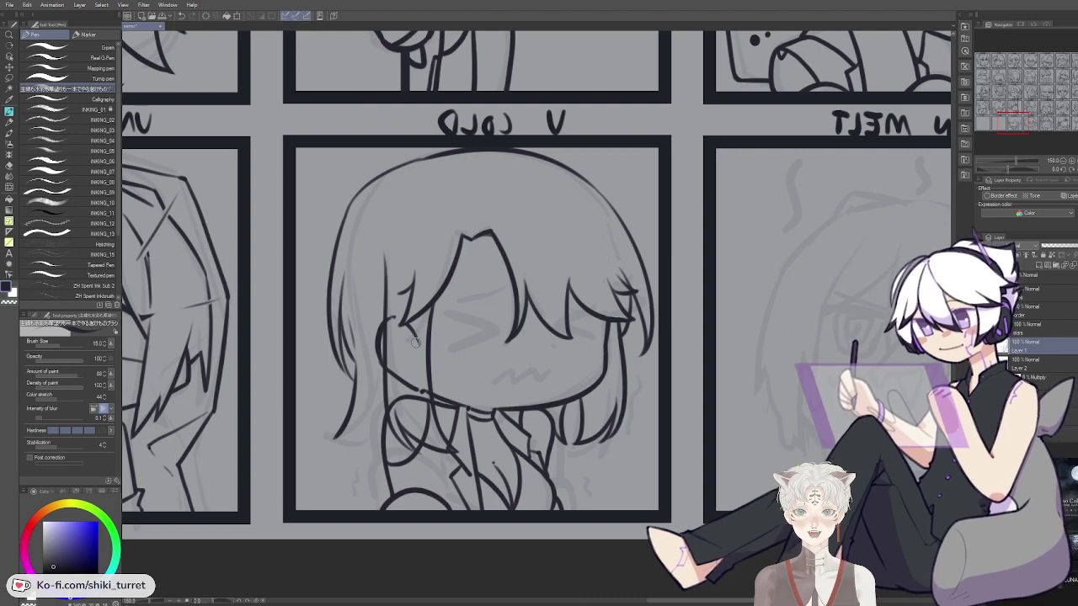
Restore the unmirrored view and ink the underside of the ear-side back hair, curving to the flared tip above the shoulder
{"action": "key", "text": "h"}
{"action": "left_click_drag", "start_coordinate": [735, 308], "coordinate": [346, 286]}
{"action": "key", "text": "ctrl+z"}
{"action": "key", "text": "ctrl+z"}
{"action": "mouse_move", "coordinate": [330, 336]}
{"action": "left_mouse_down"}
{"action": "mouse_move", "coordinate": [369, 422]}
{"action": "mouse_move", "coordinate": [330, 413]}
{"action": "mouse_move", "coordinate": [352, 425]}
{"action": "left_mouse_up"}
{"action": "key", "text": "ctrl+z"}
{"action": "key", "text": "ctrl+z"}
{"action": "left_click_drag", "start_coordinate": [313, 378], "coordinate": [352, 426]}
{"action": "key", "text": "ctrl+z"}
{"action": "key", "text": "ctrl+z"}
{"action": "left_click_drag", "start_coordinate": [313, 389], "coordinate": [354, 426]}
{"action": "key", "text": "ctrl+z"}
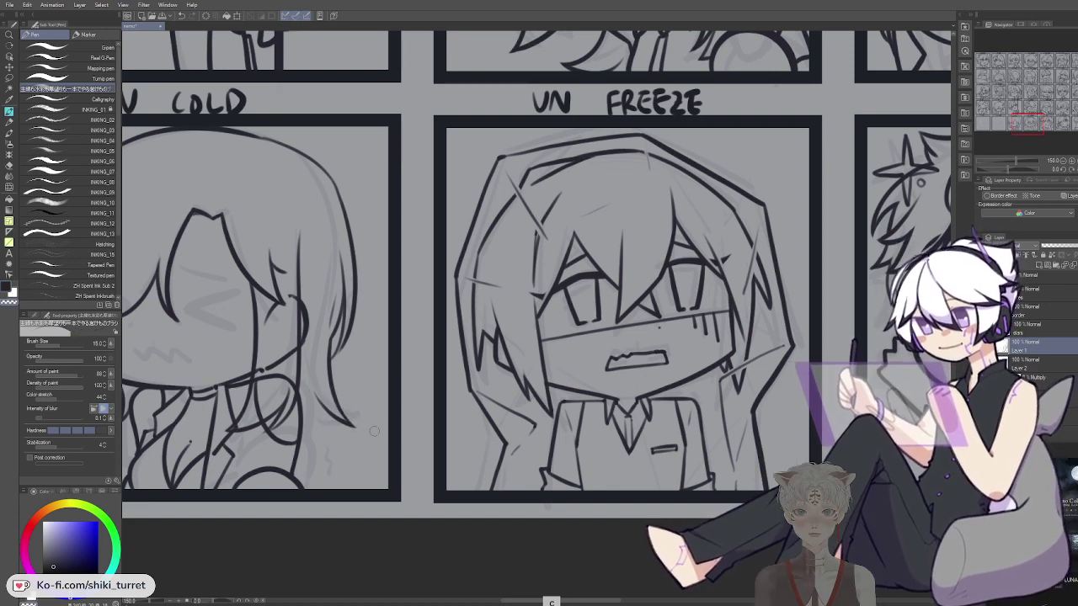
Add a short inner strand between the ear-side lock and the flared back hair tip
{"action": "left_click_drag", "start_coordinate": [315, 388], "coordinate": [308, 442]}
{"action": "key", "text": "ctrl+z"}
{"action": "key", "text": "ctrl+z"}
{"action": "key", "text": "ctrl+z"}
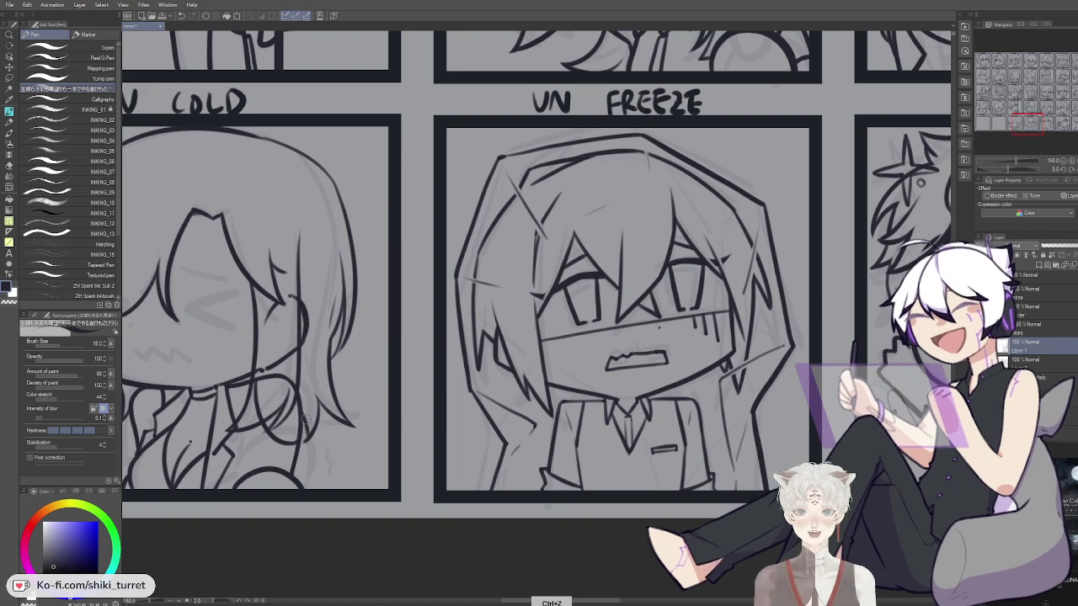
Clear the ear, jaw and sleeve lines that cross the ear-side hair lock
{"action": "key", "text": "space"}
{"action": "left_click_drag", "start_coordinate": [304, 418], "coordinate": [403, 429]}
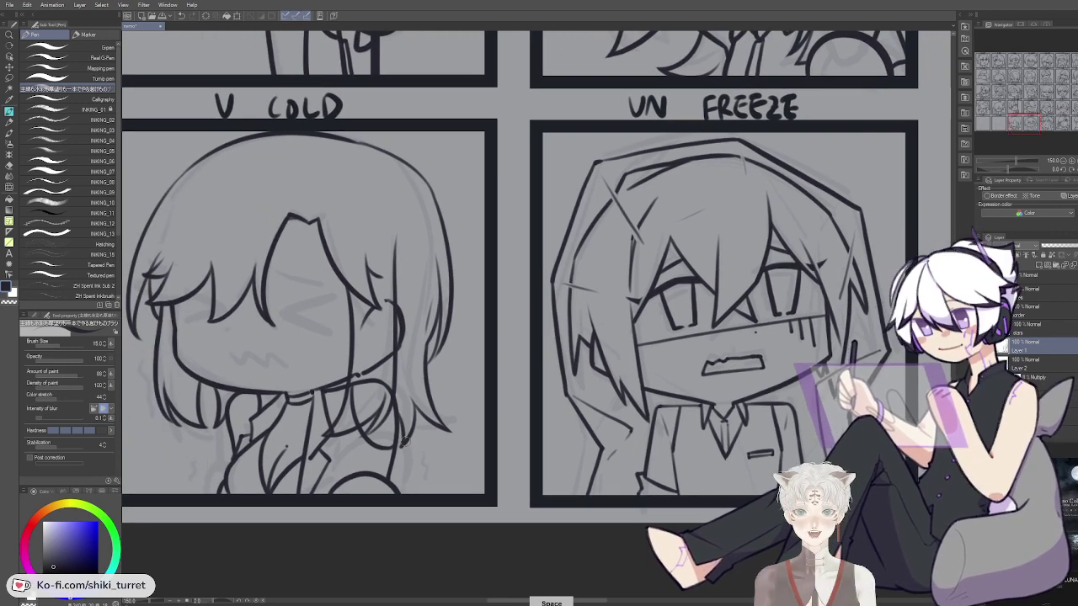
{"action": "left_click_drag", "start_coordinate": [475, 408], "coordinate": [501, 401]}
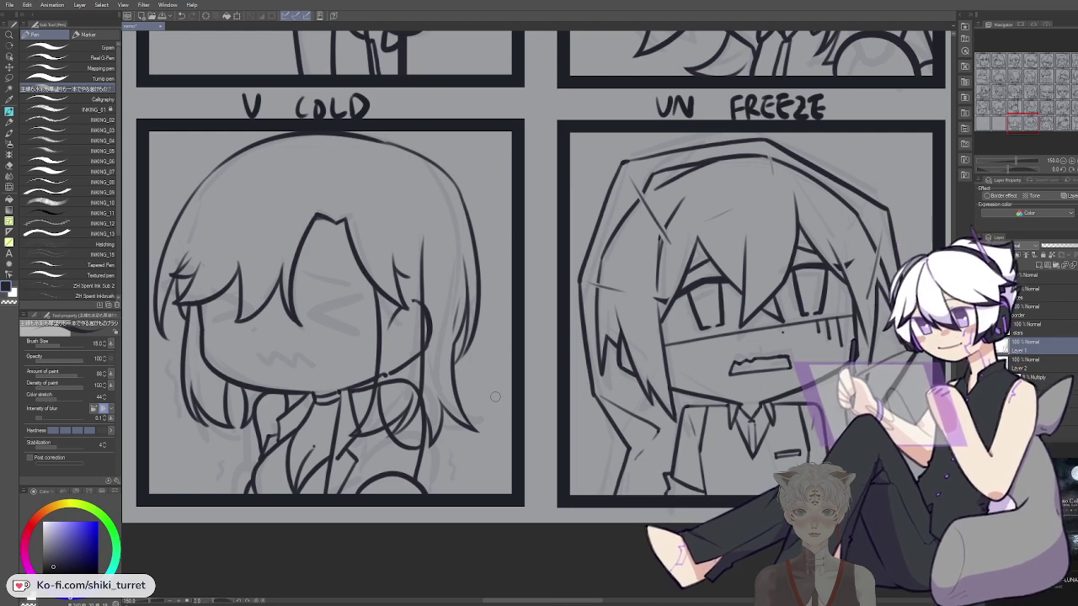
{"action": "left_click_drag", "start_coordinate": [524, 357], "coordinate": [553, 363]}
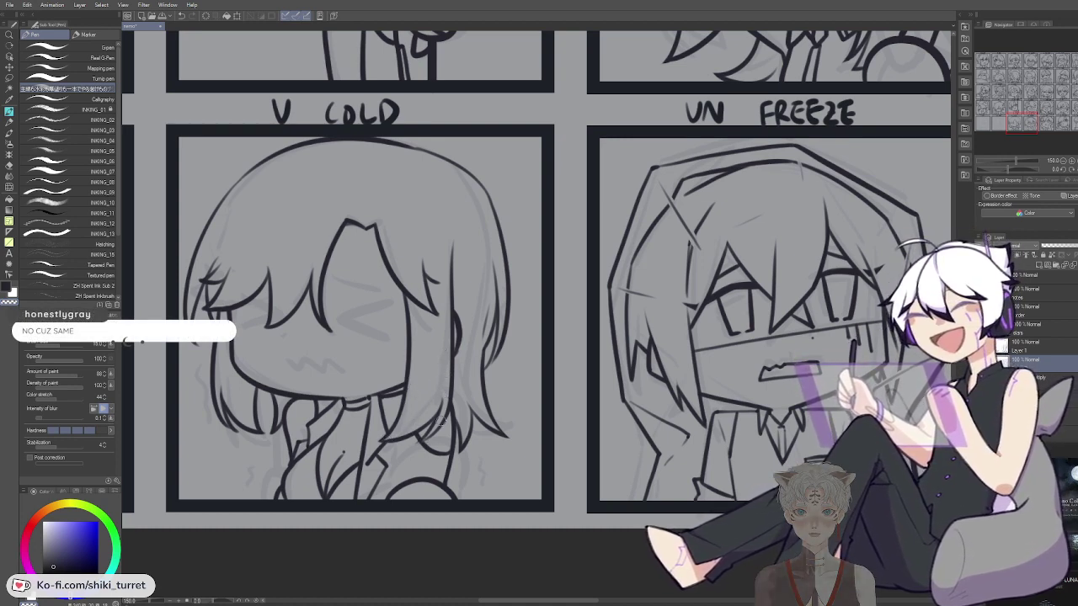
{"action": "key", "text": "ctrl+z"}
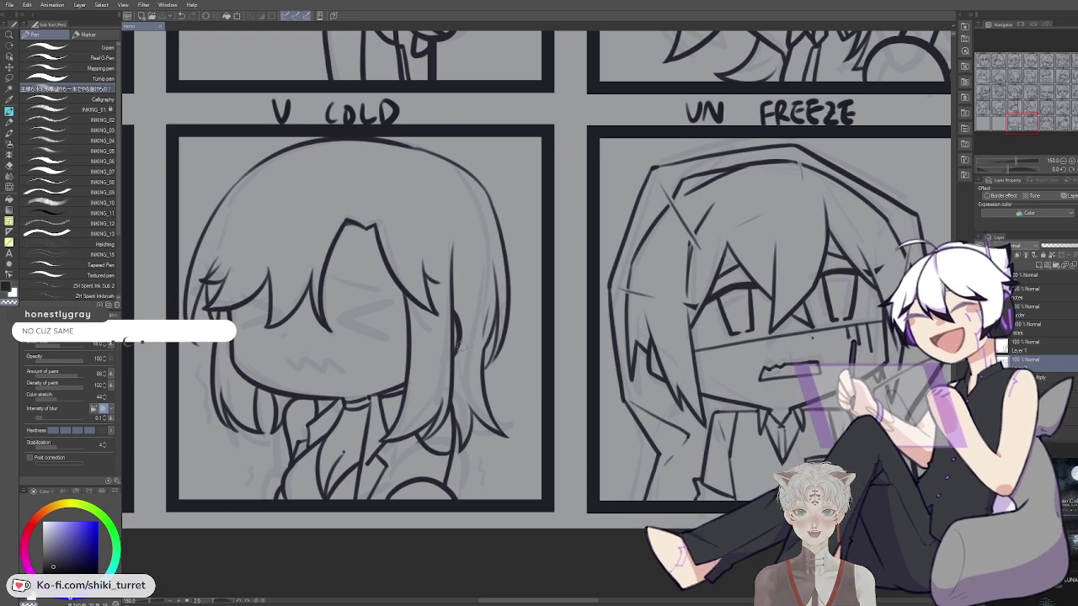
{"action": "key", "text": "ctrl+z"}
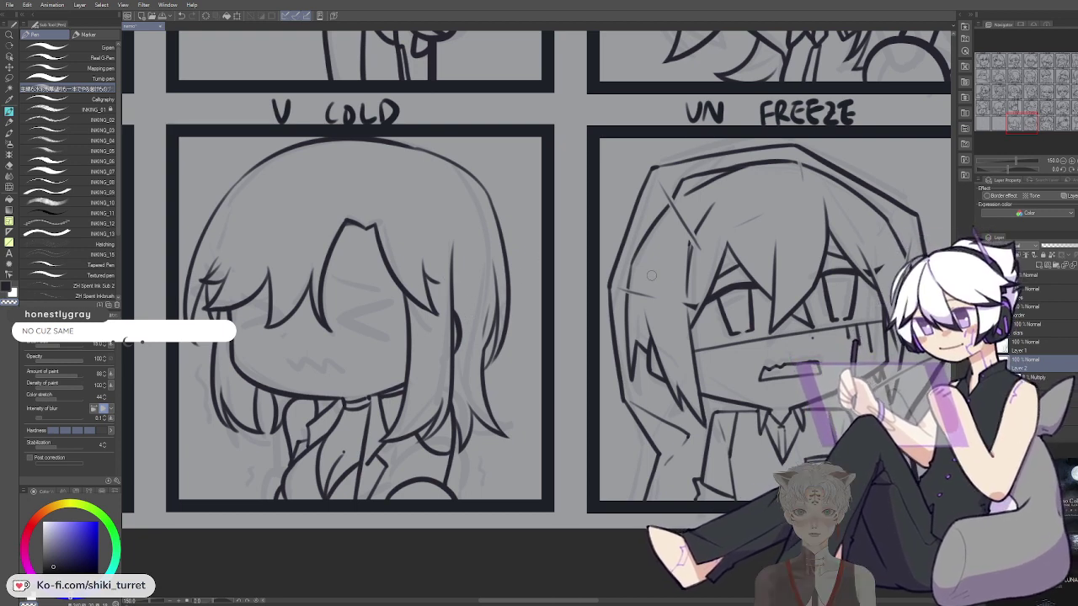
{"action": "key", "text": "ctrl+z"}
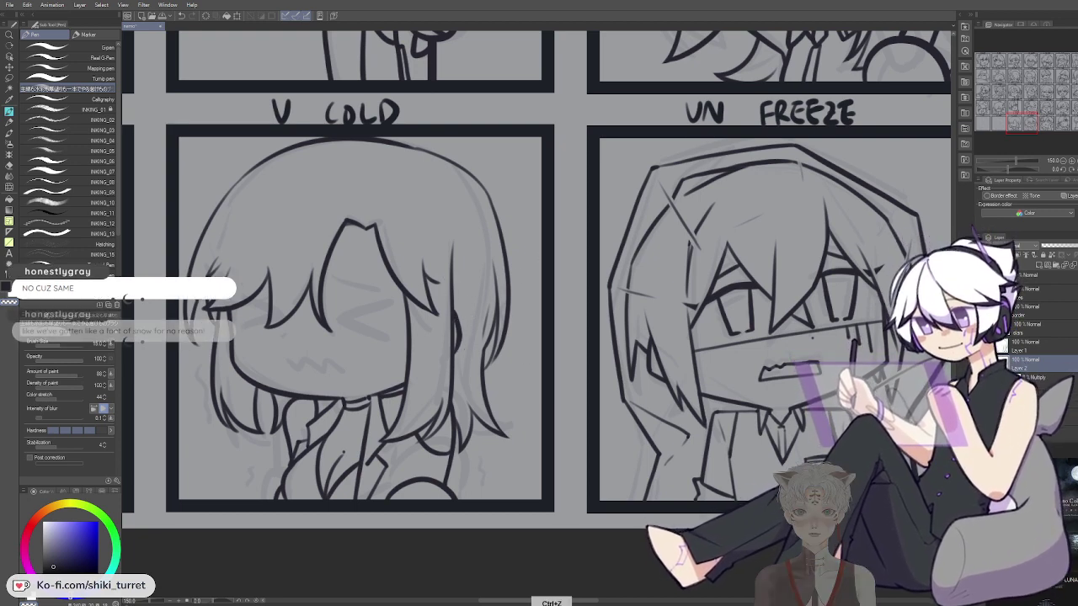
Ink both tightly squeezed eyes as inward-pointing chevrons and add the eyebrow between the parted bangs
{"action": "key", "text": "c"}
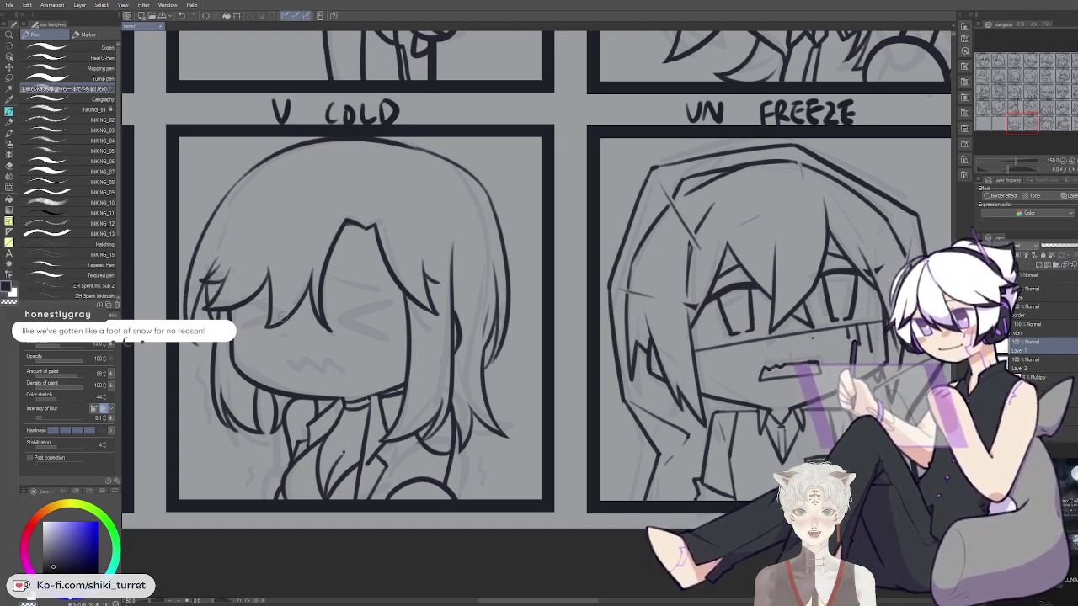
{"action": "key", "text": "ctrl+z"}
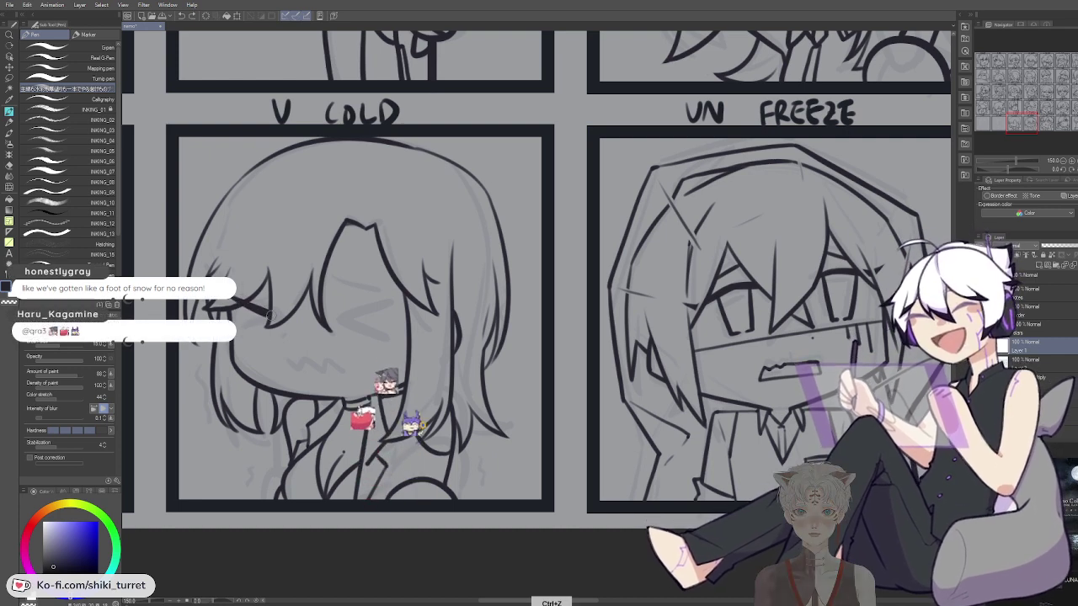
{"action": "mouse_move", "coordinate": [261, 326]}
{"action": "left_mouse_down"}
{"action": "mouse_move", "coordinate": [238, 336]}
{"action": "mouse_move", "coordinate": [389, 301]}
{"action": "mouse_move", "coordinate": [387, 337]}
{"action": "left_mouse_up"}
{"action": "key", "text": "ctrl+z"}
{"action": "key", "text": "ctrl+z"}
{"action": "key", "text": "ctrl+z"}
{"action": "key", "text": "ctrl+z"}
{"action": "key", "text": "ctrl+z"}
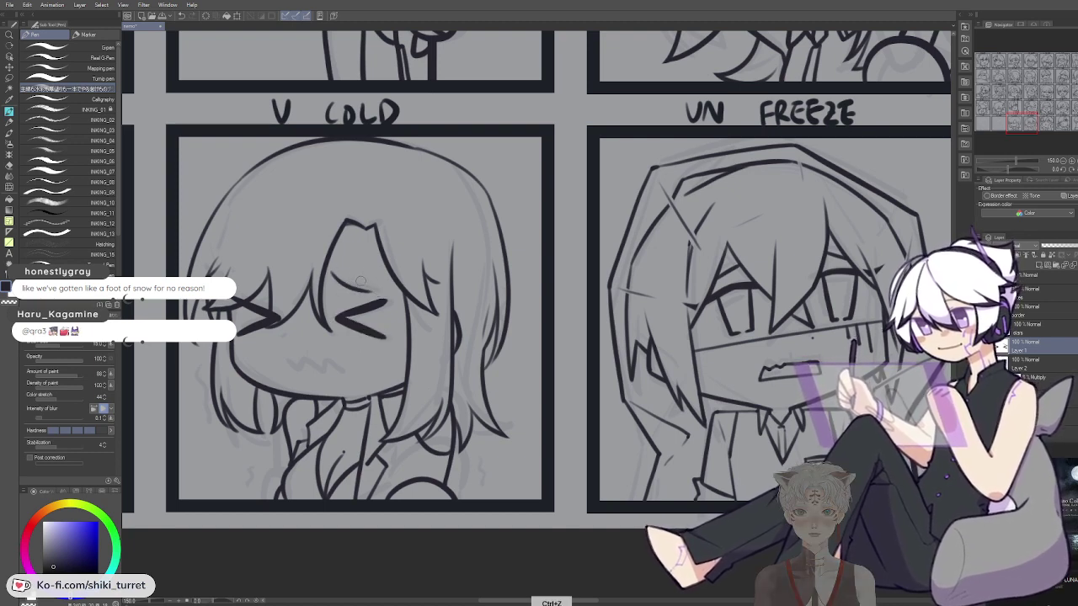
Ink the beauty mark under the eye and the wavy, shivering mouth over the sketch
{"action": "left_click_drag", "start_coordinate": [286, 360], "coordinate": [342, 371]}
{"action": "key", "text": "ctrl+z"}
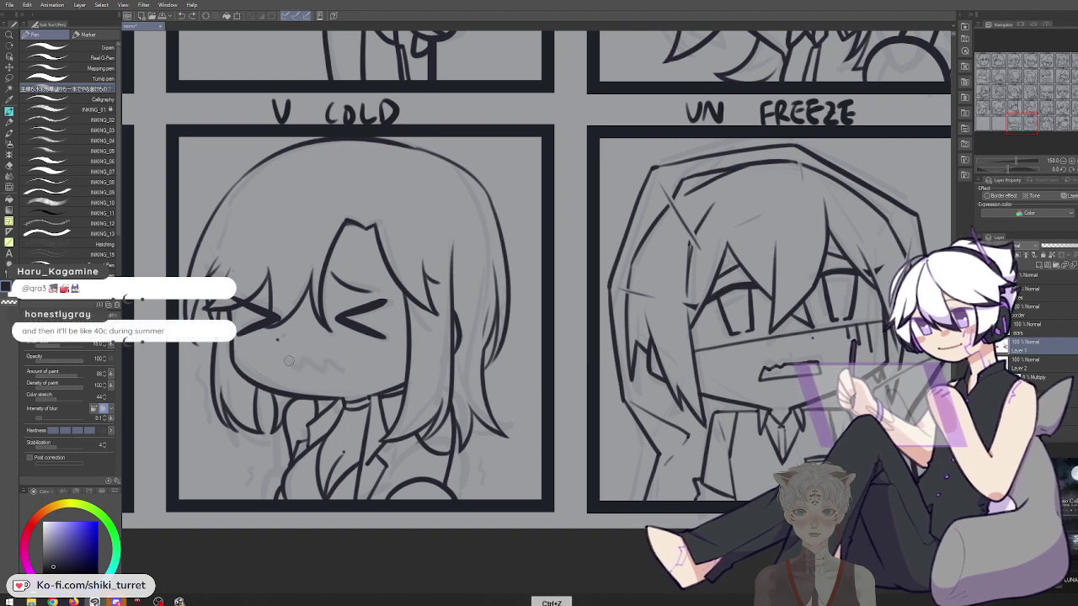
{"action": "key", "text": "ctrl+z"}
{"action": "key", "text": "ctrl+z"}
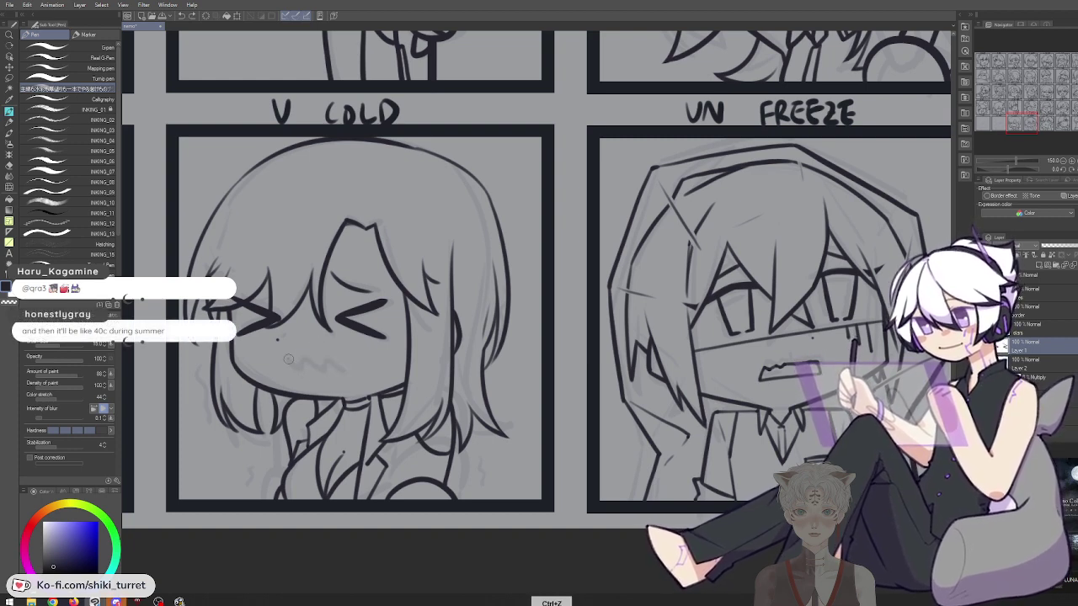
{"action": "key", "text": "ctrl+z"}
{"action": "left_click_drag", "start_coordinate": [294, 359], "coordinate": [334, 362]}
{"action": "key", "text": "ctrl+z"}
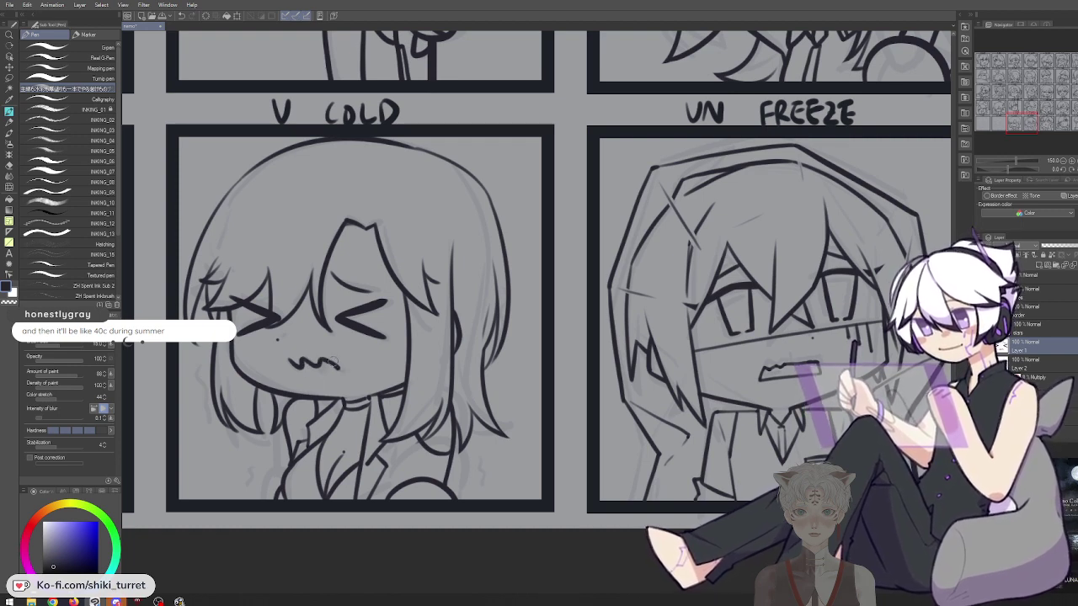
{"action": "key", "text": "ctrl+z"}
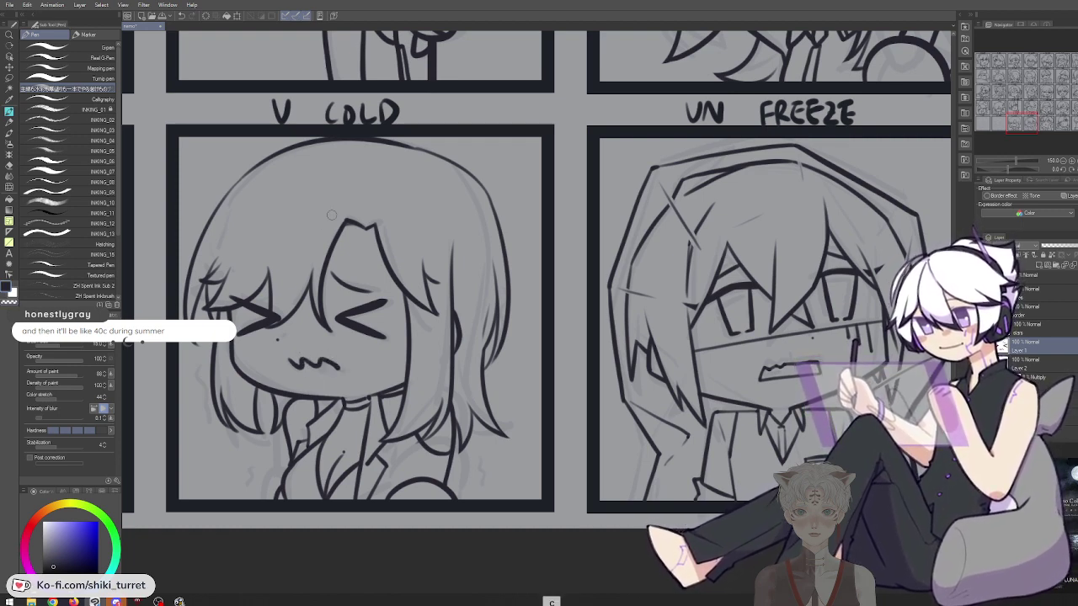
Lasso the wavy mouth, shift it slightly toward the ear side and chin, and deselect it
{"action": "key", "text": "m"}
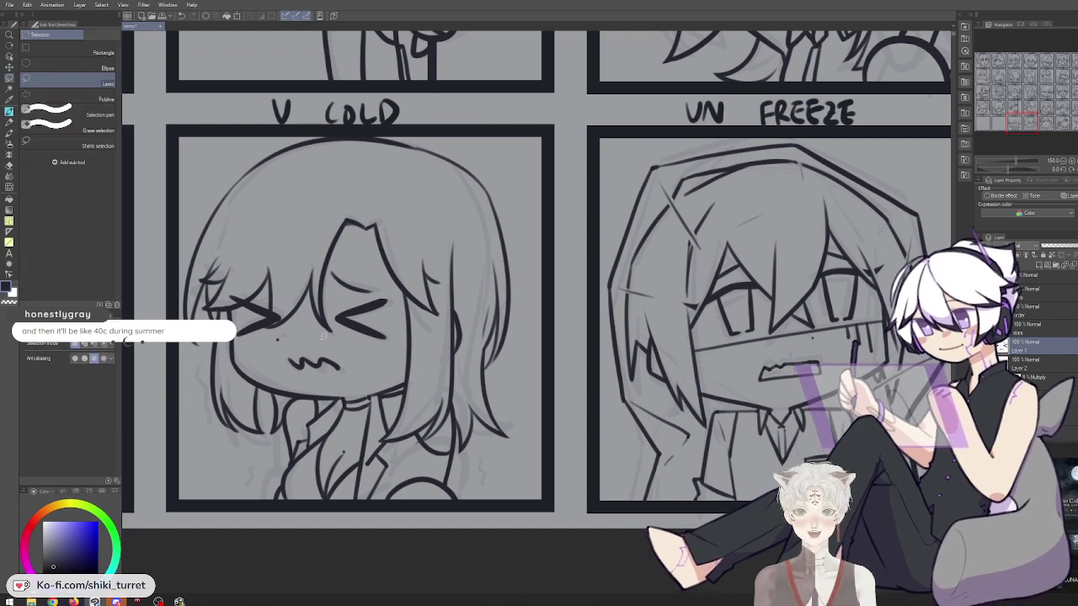
{"action": "left_click_drag", "start_coordinate": [334, 356], "coordinate": [349, 372]}
{"action": "key", "text": "b"}
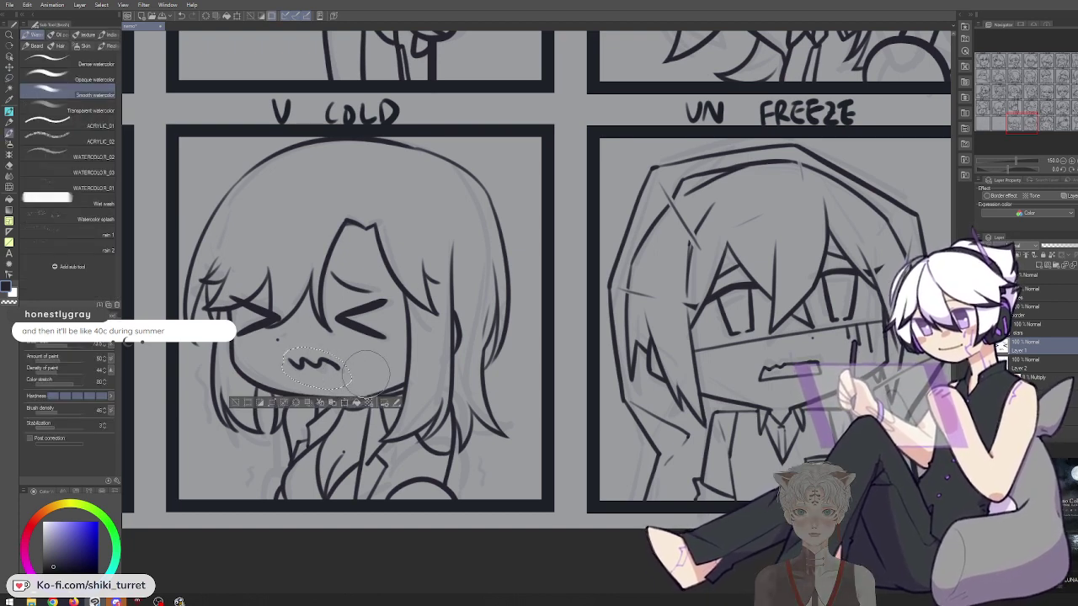
{"action": "key", "text": "k"}
{"action": "left_click_drag", "start_coordinate": [369, 348], "coordinate": [376, 352]}
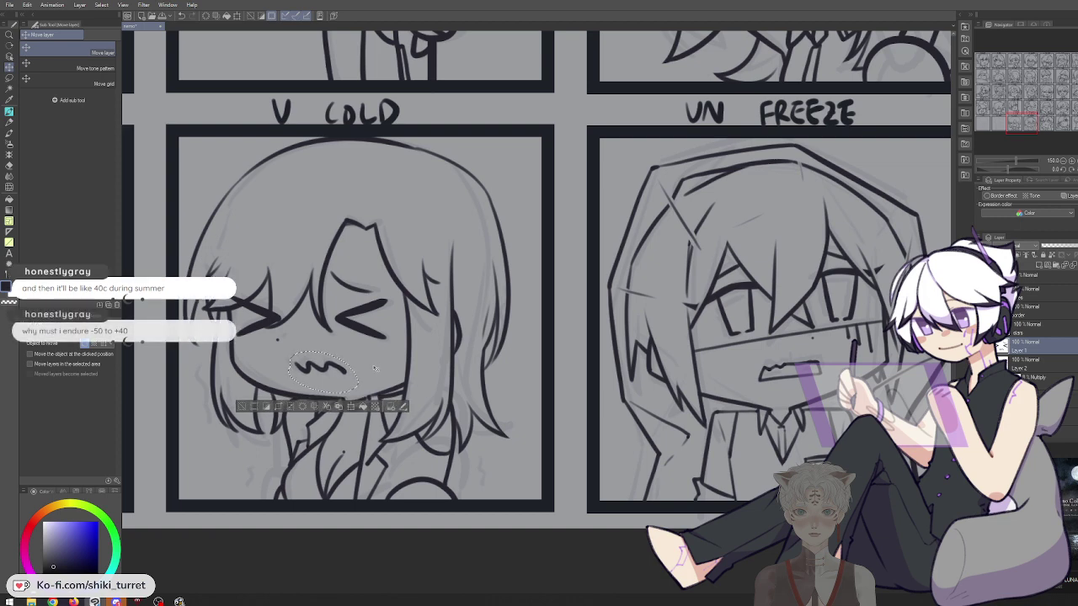
{"action": "key", "text": "m"}
{"action": "key", "text": "ctrl+d"}
Lasso both eyes, tilt them slightly with a transform, and trim the part hidden behind the bangs
{"action": "left_click_drag", "start_coordinate": [501, 372], "coordinate": [625, 375]}
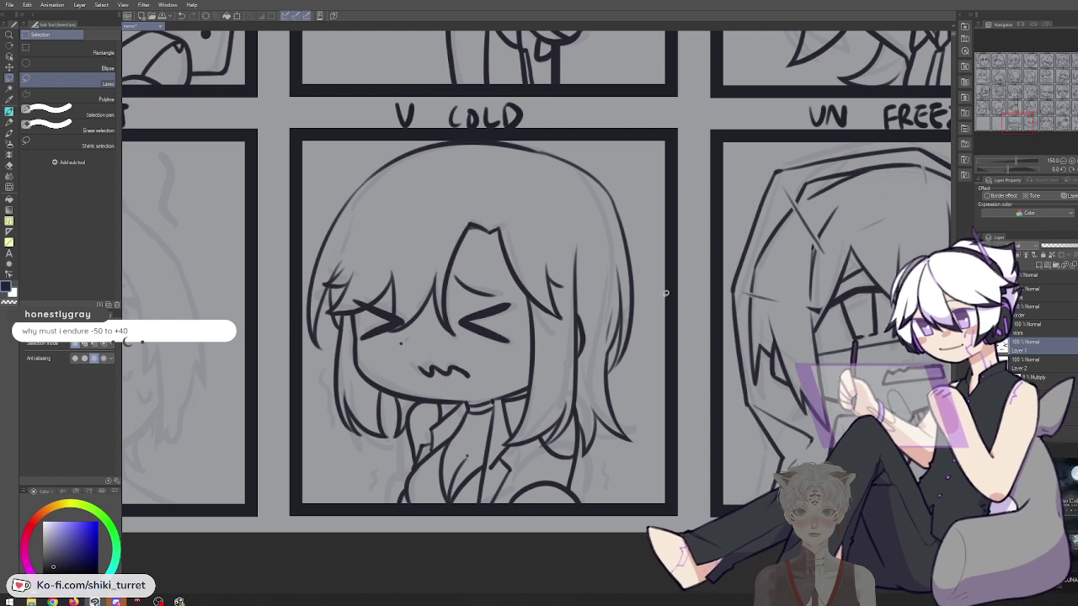
{"action": "left_click_drag", "start_coordinate": [381, 248], "coordinate": [370, 257]}
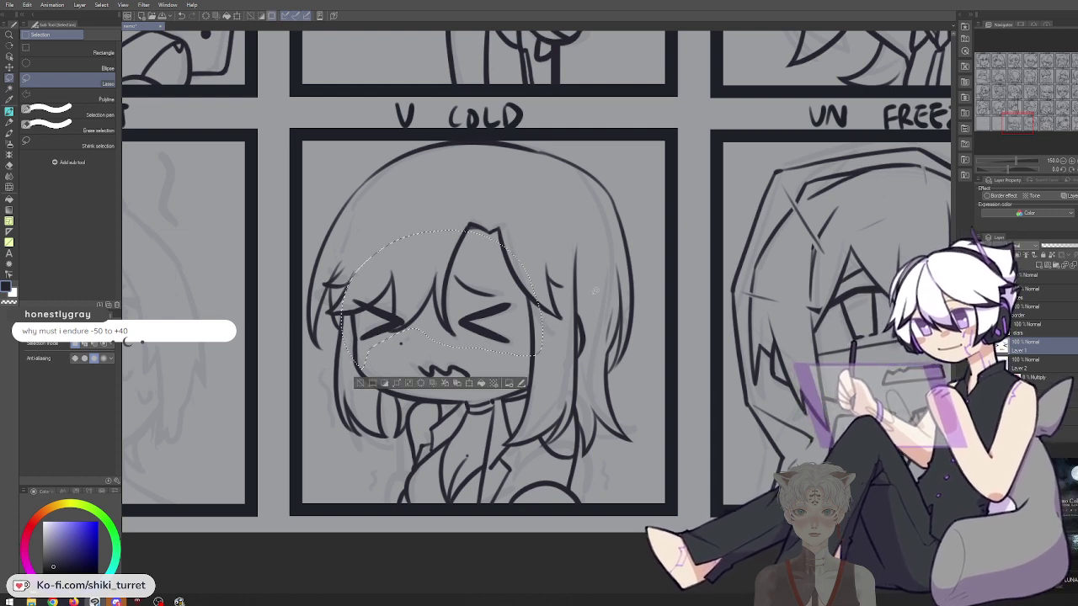
{"action": "key", "text": "ctrl+t"}
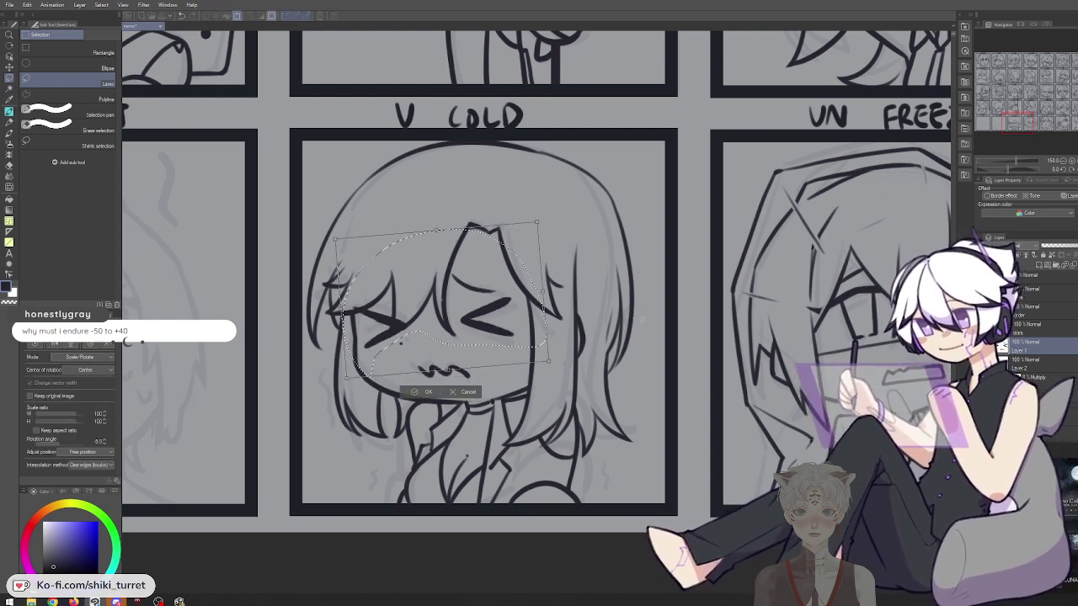
{"action": "key", "text": "Return"}
{"action": "key", "text": "ctrl+d"}
{"action": "key", "text": "e"}
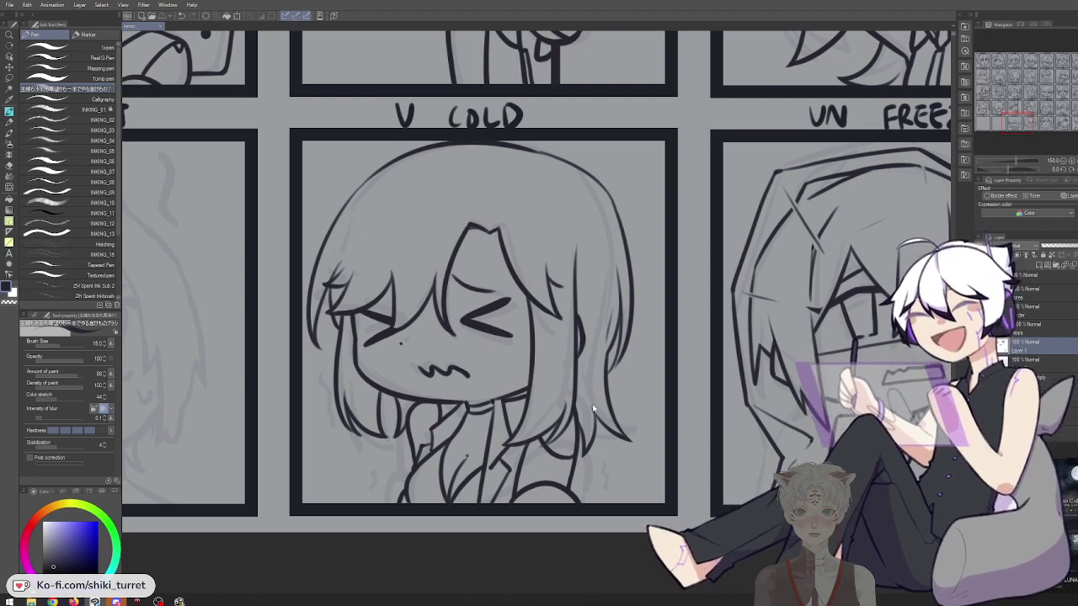
Go to the "F HOT" panel, turn on the quick mask and select its layer
{"action": "left_click_drag", "start_coordinate": [139, 452], "coordinate": [704, 483]}
{"action": "left_click_drag", "start_coordinate": [584, 485], "coordinate": [624, 477]}
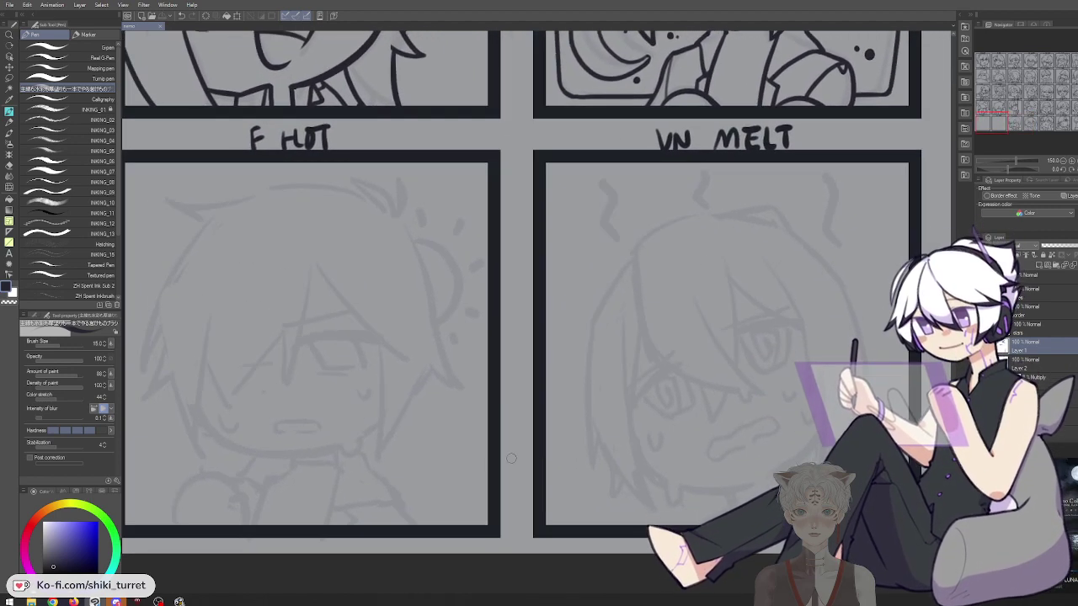
{"action": "key", "text": "q"}
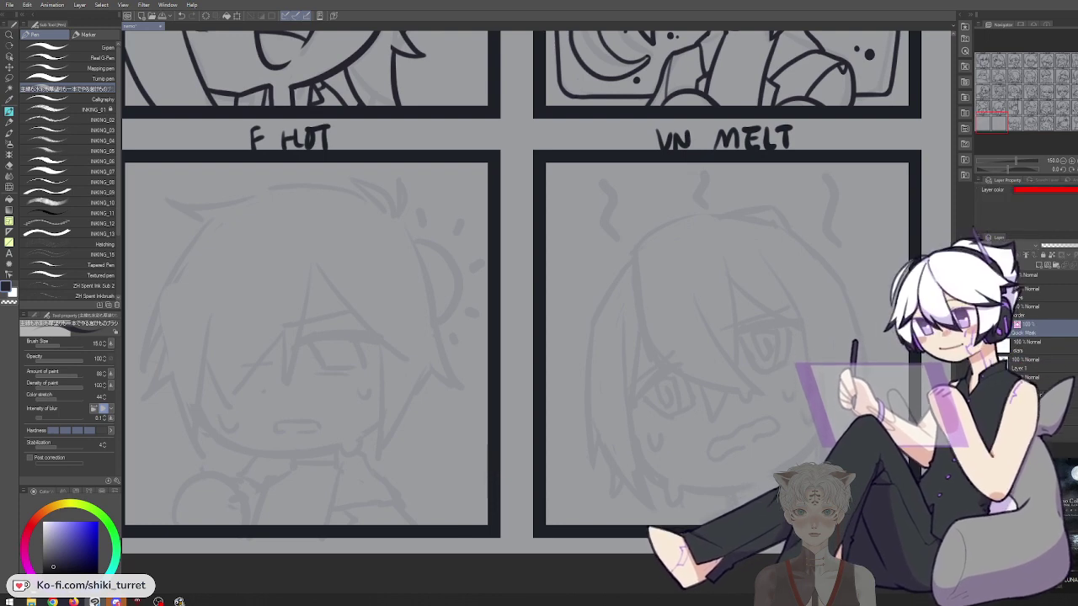
{"action": "left_click", "coordinate": [1048, 337]}
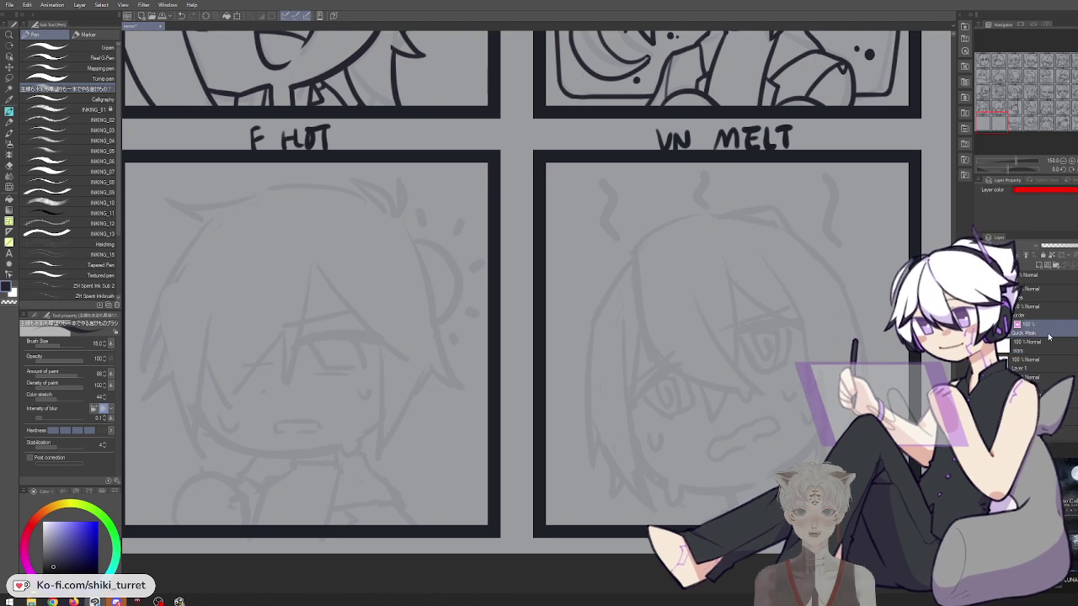